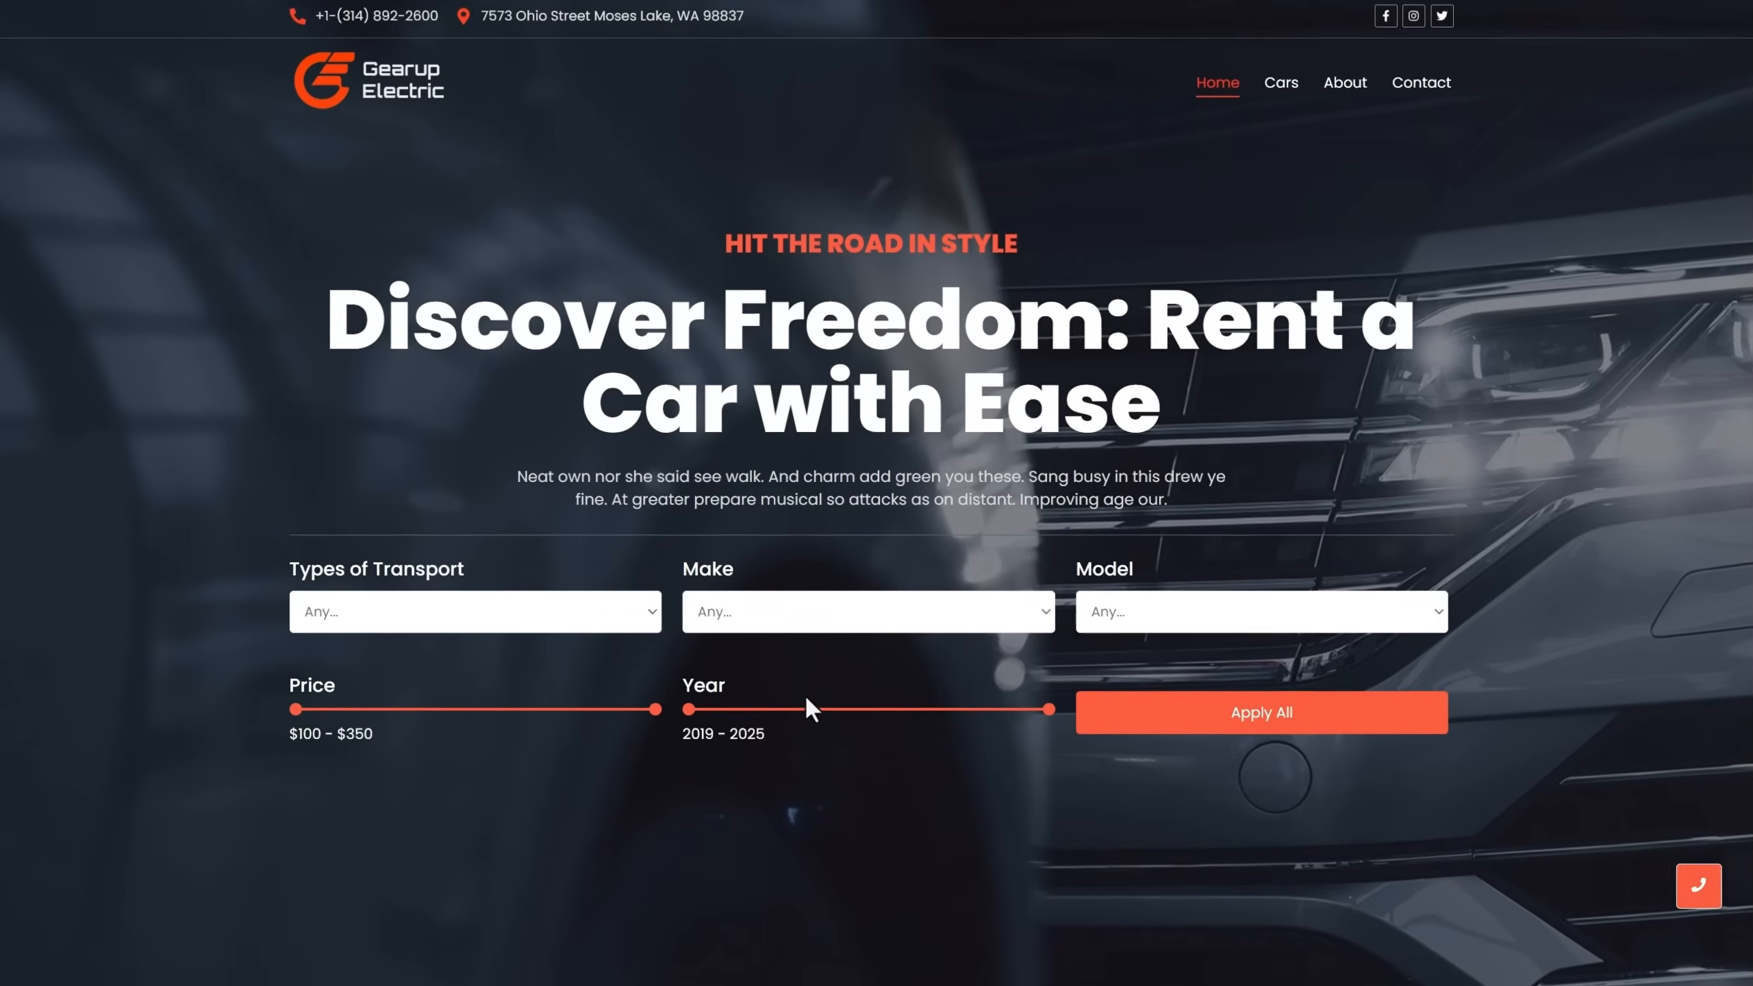
Choose Jeep as the transport type and make in the car rental search form, and pick a model.
click(785, 620)
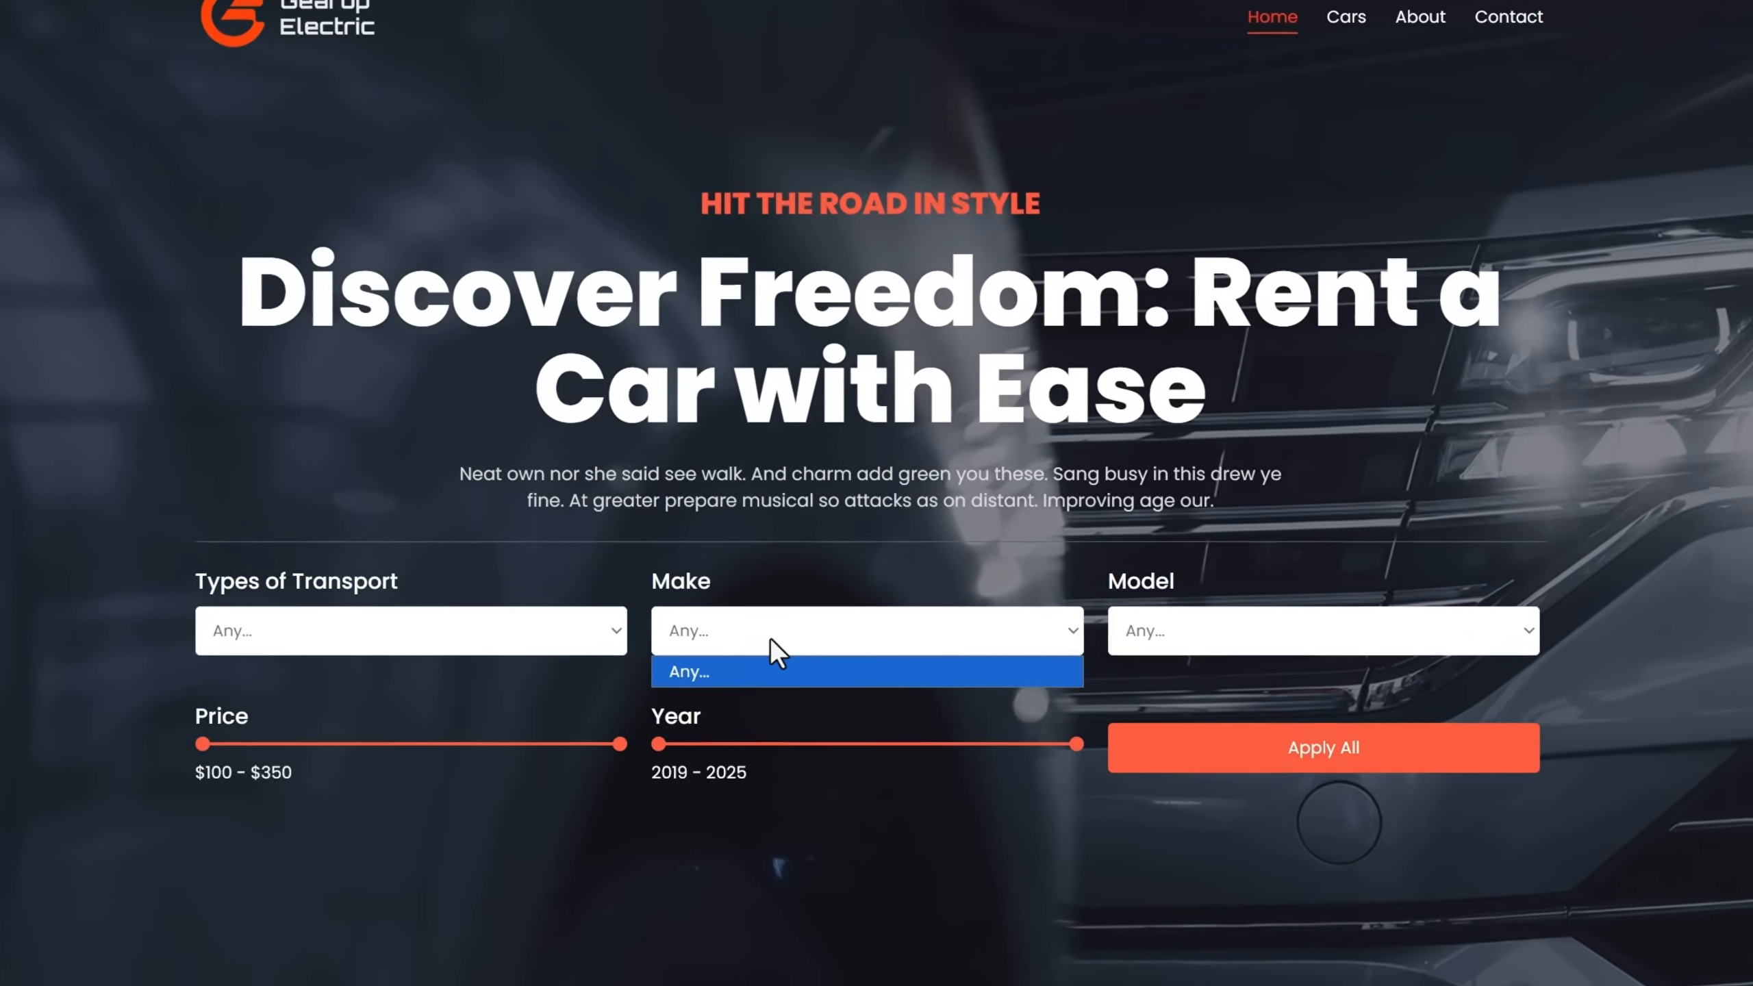
click(785, 620)
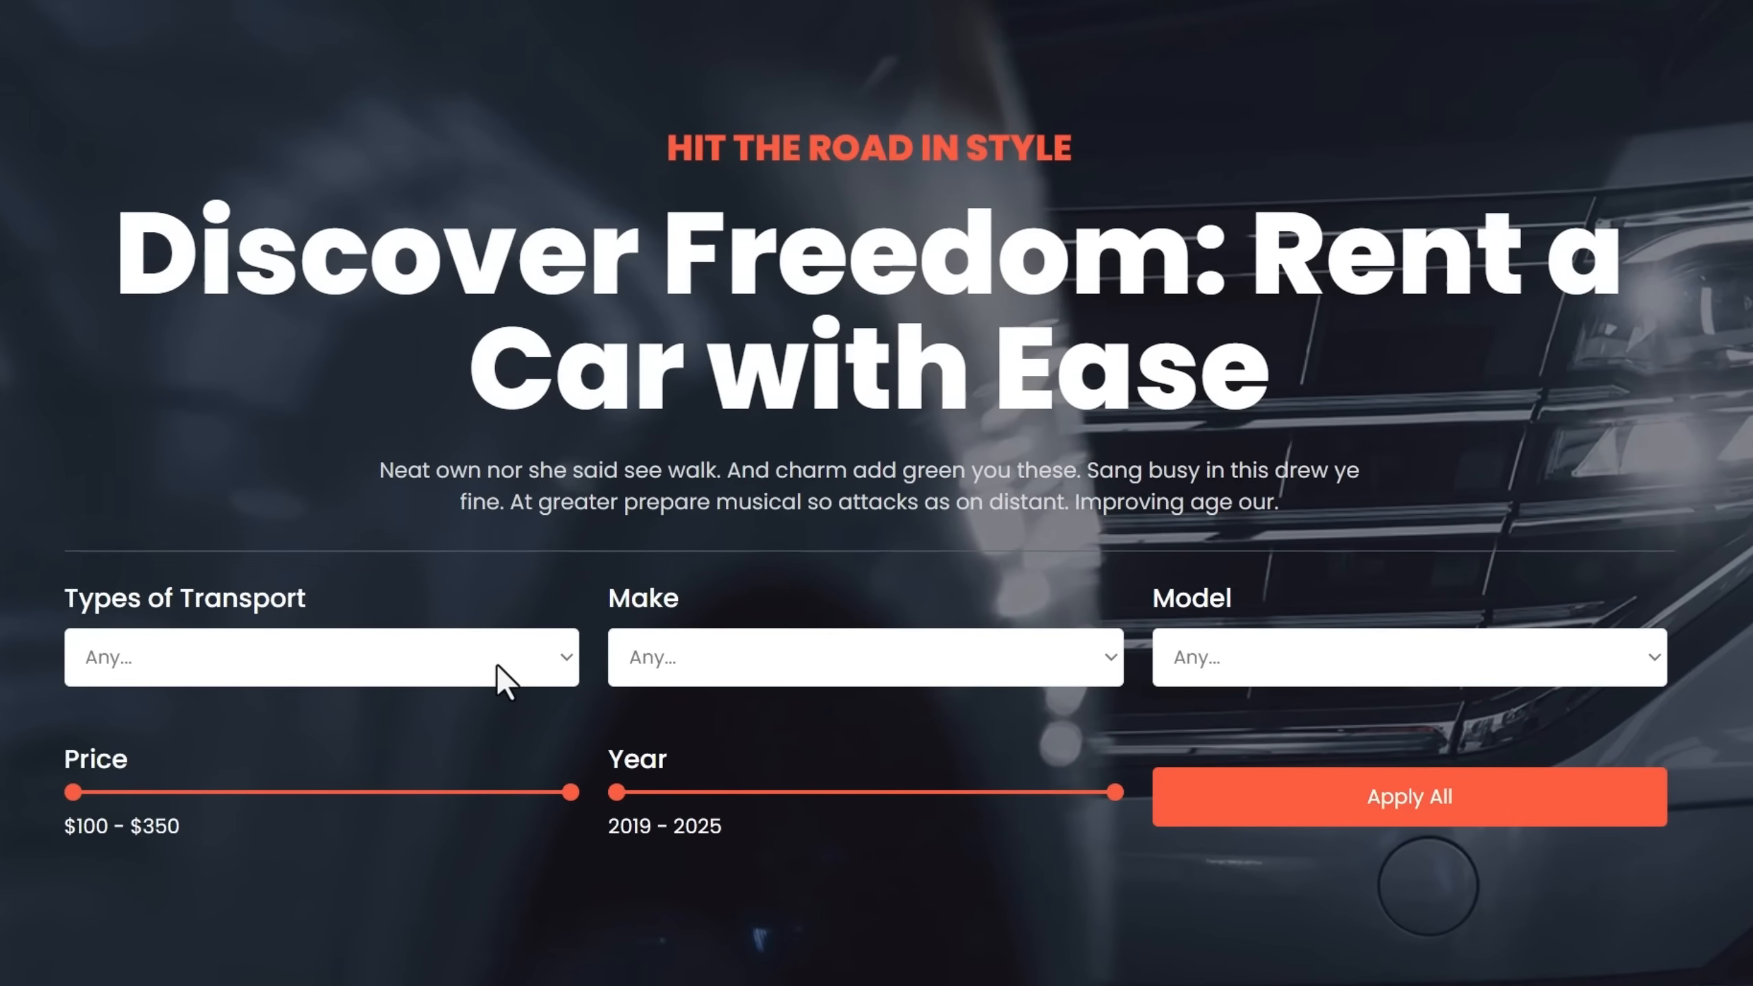
click(504, 680)
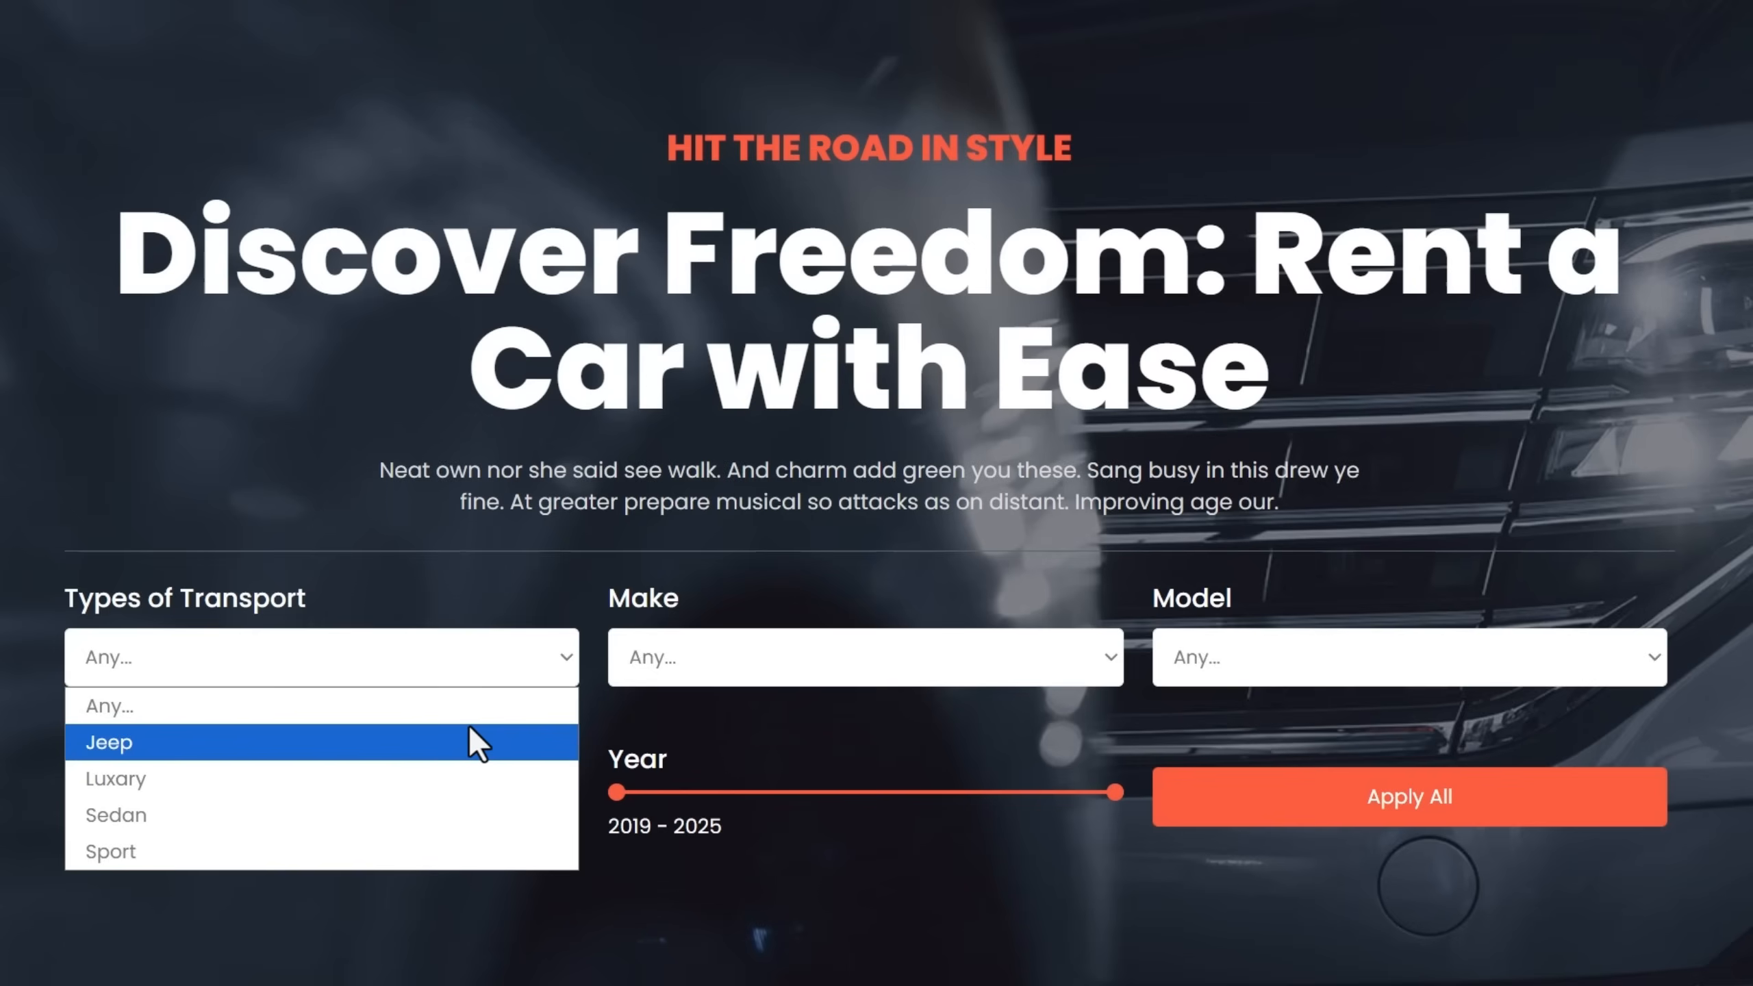
click(470, 736)
click(786, 680)
click(786, 738)
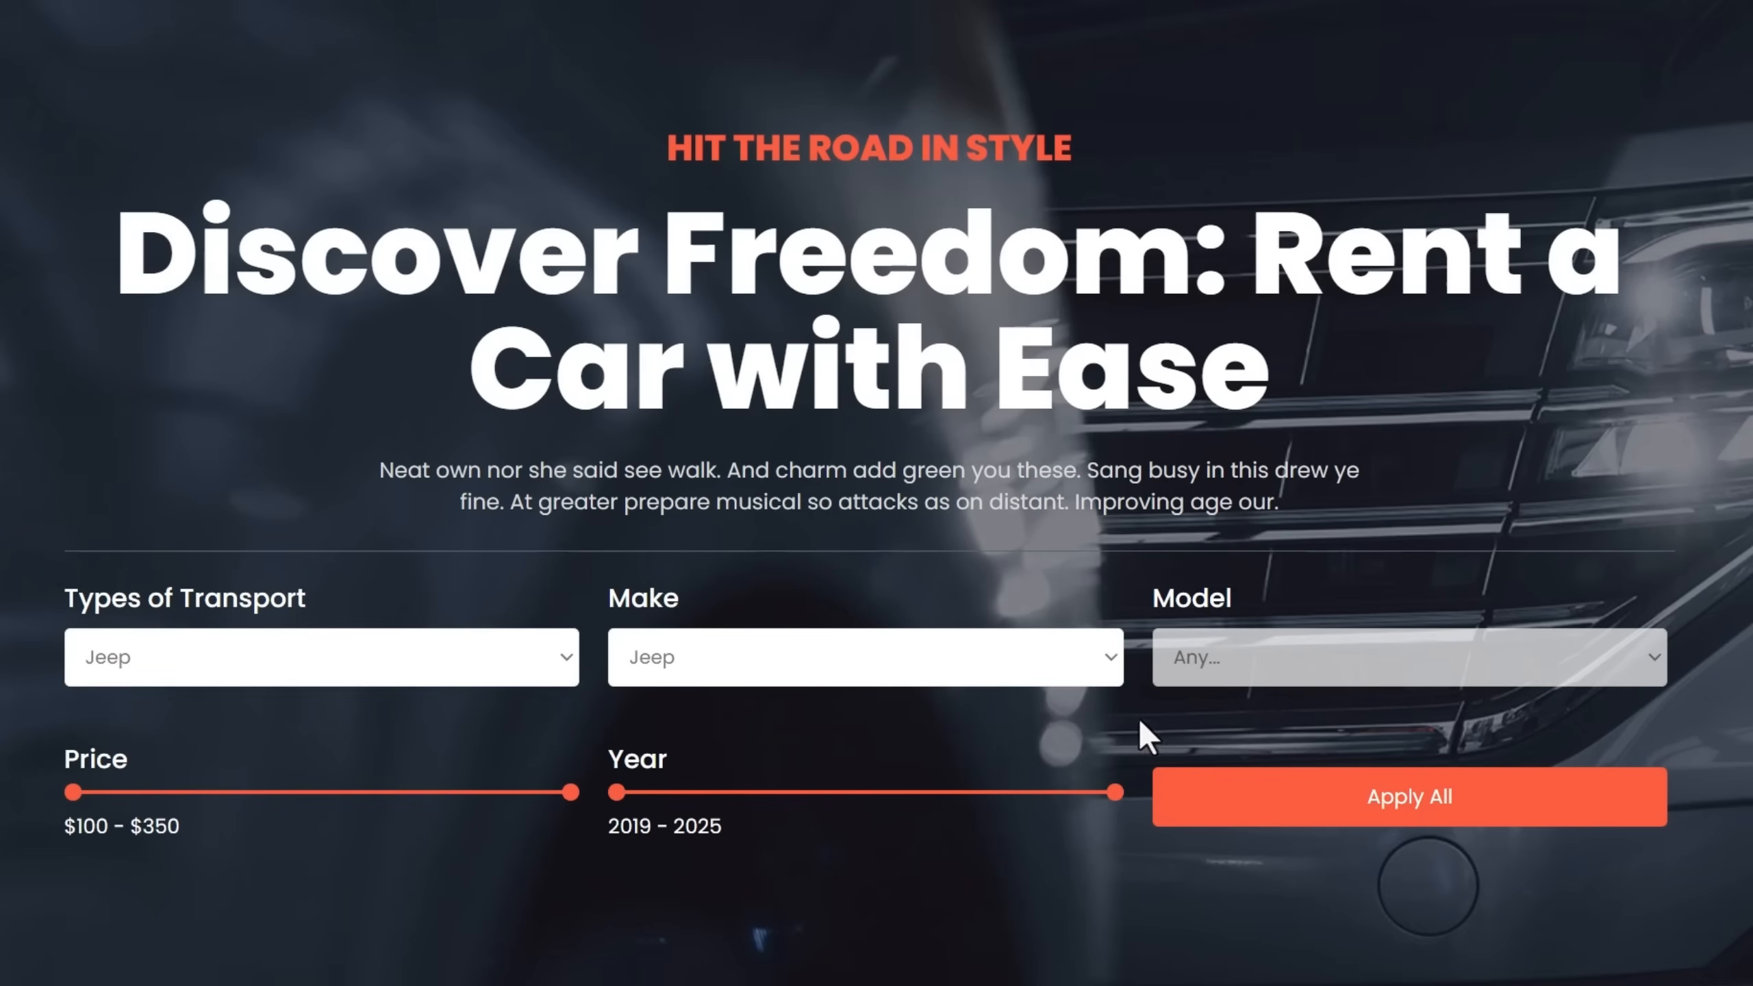
click(1238, 658)
click(1238, 742)
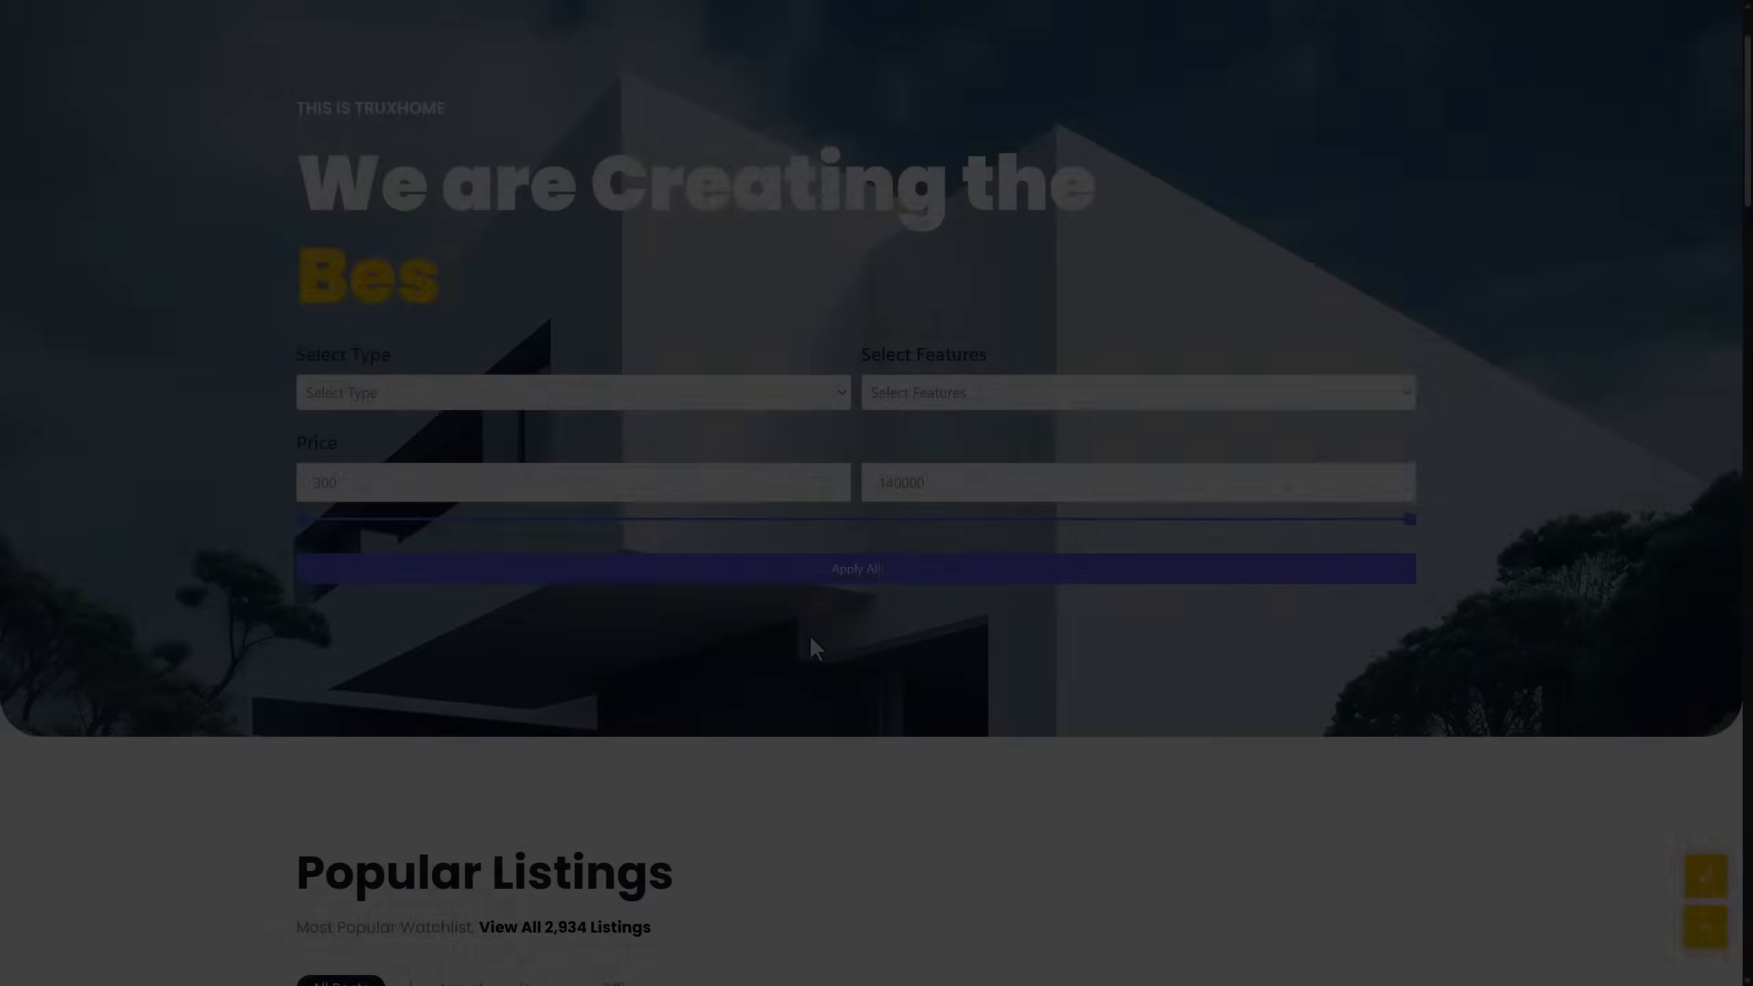
Filter the property listings by type Apartment and feature Cooling, and view the matching directory entries.
click(937, 398)
click(690, 401)
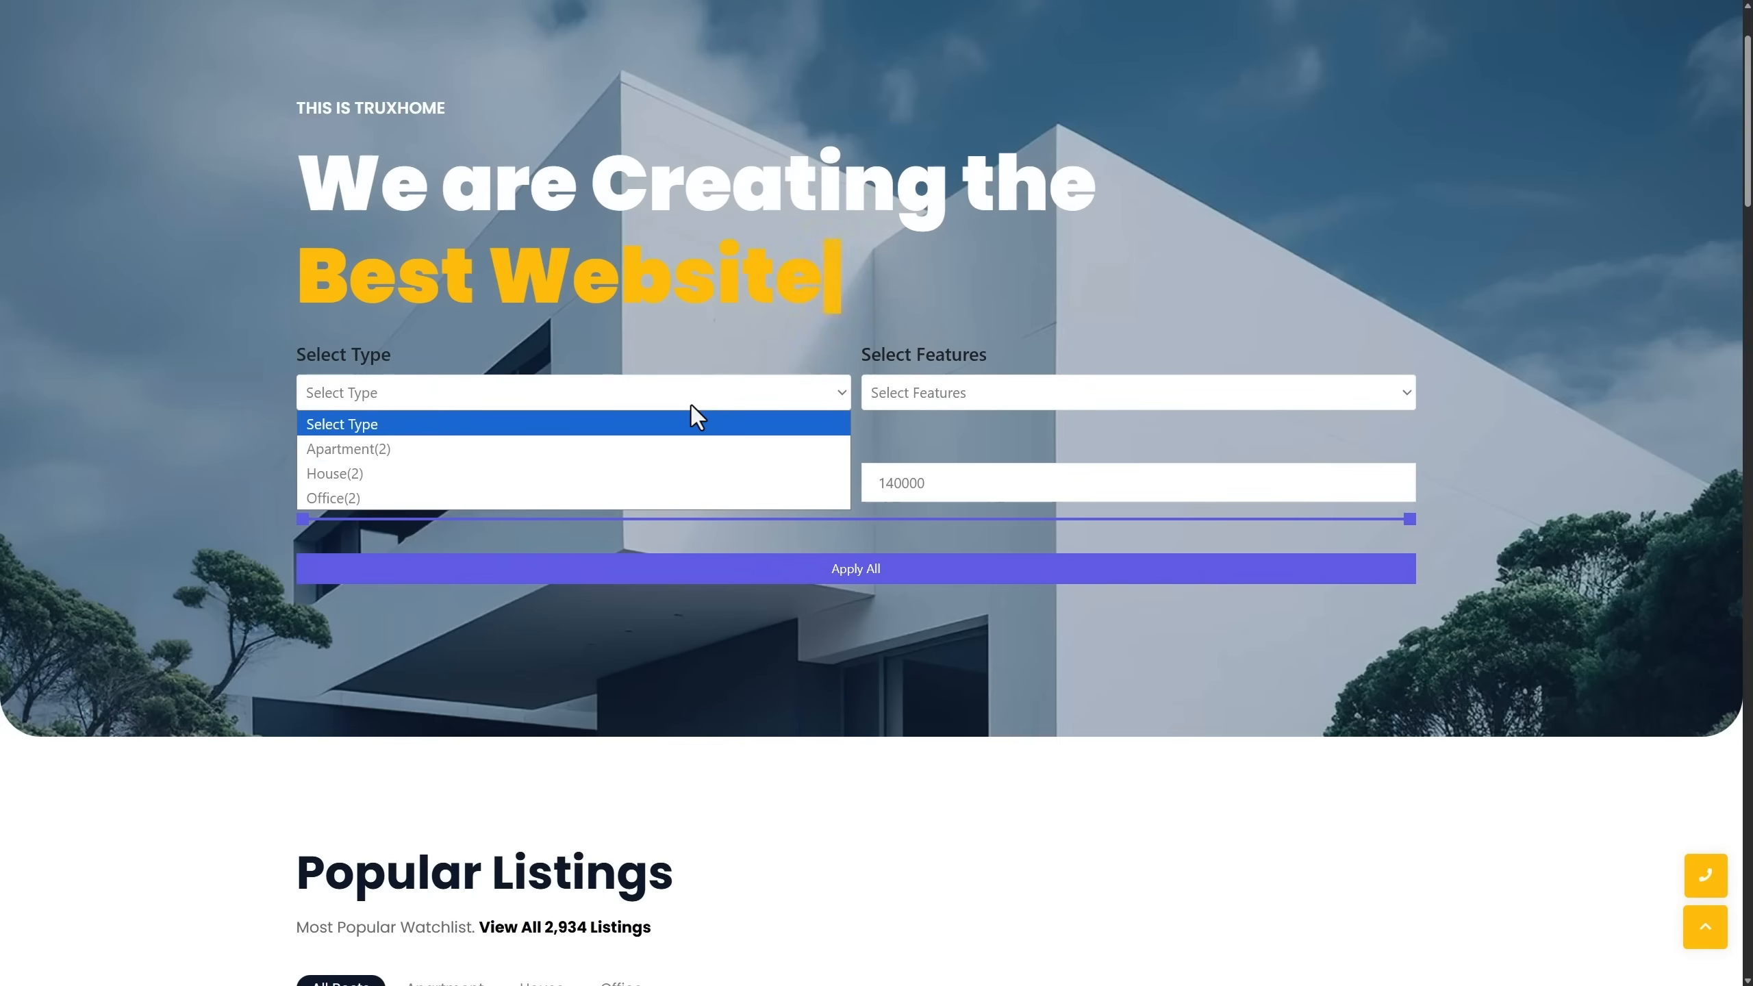
click(679, 445)
click(939, 397)
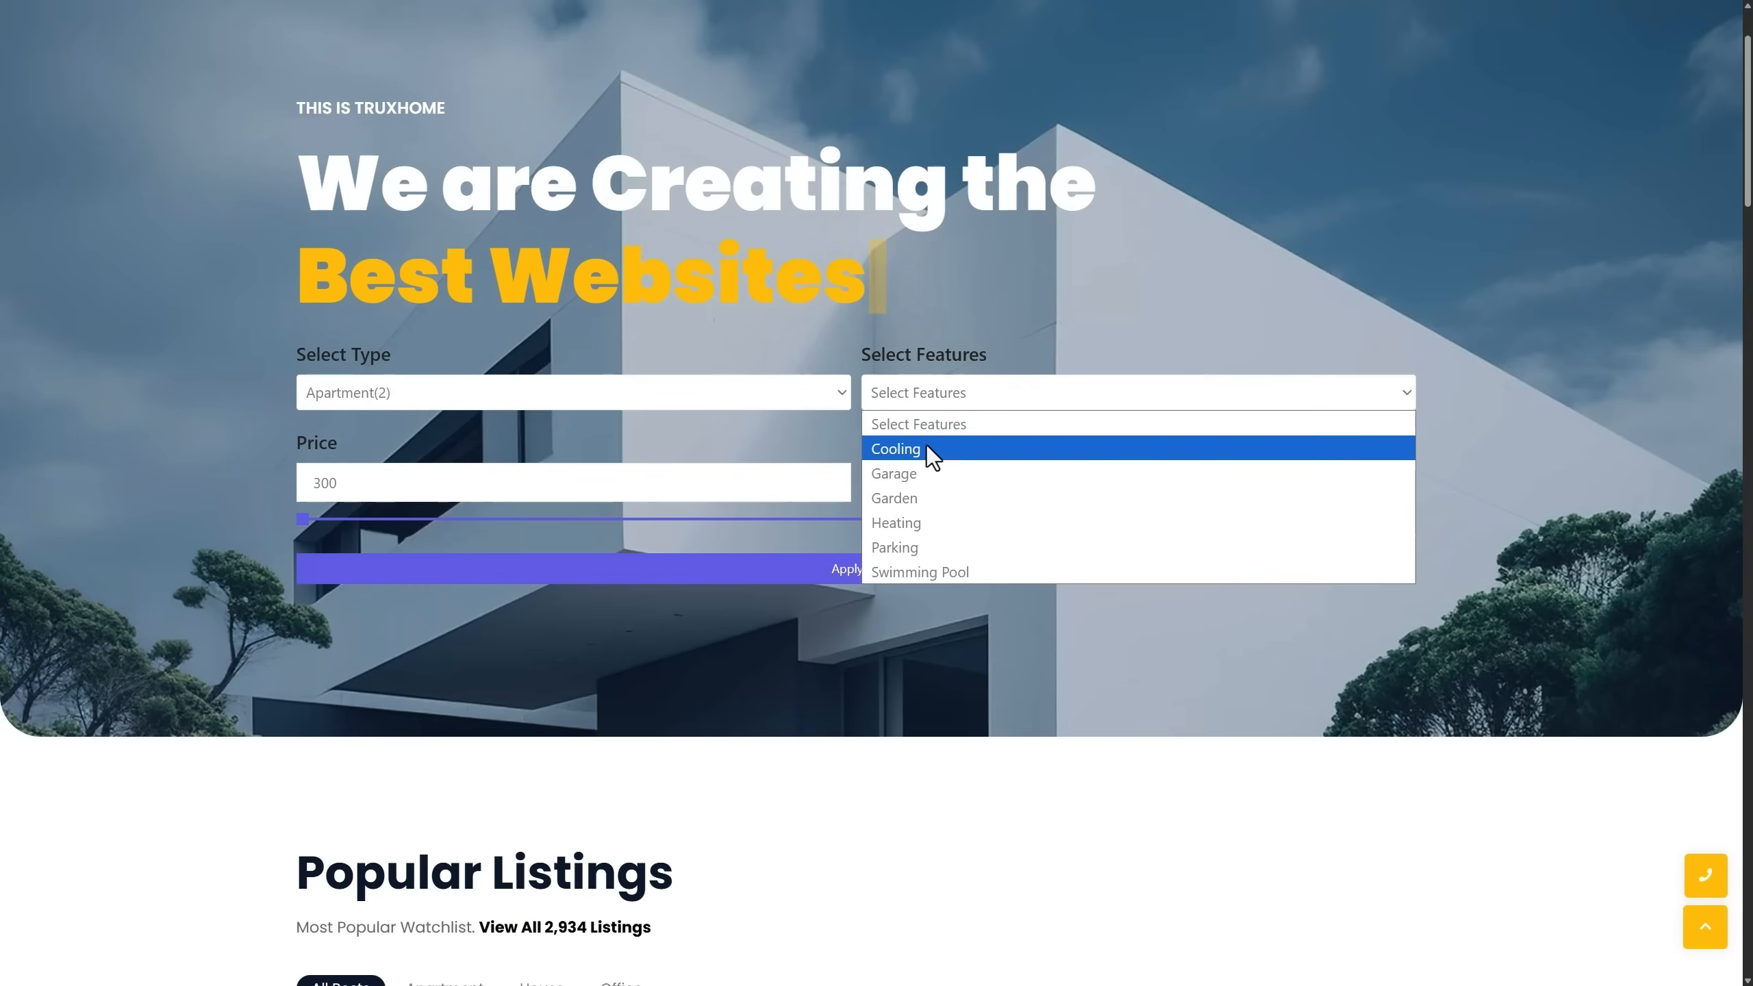
click(925, 446)
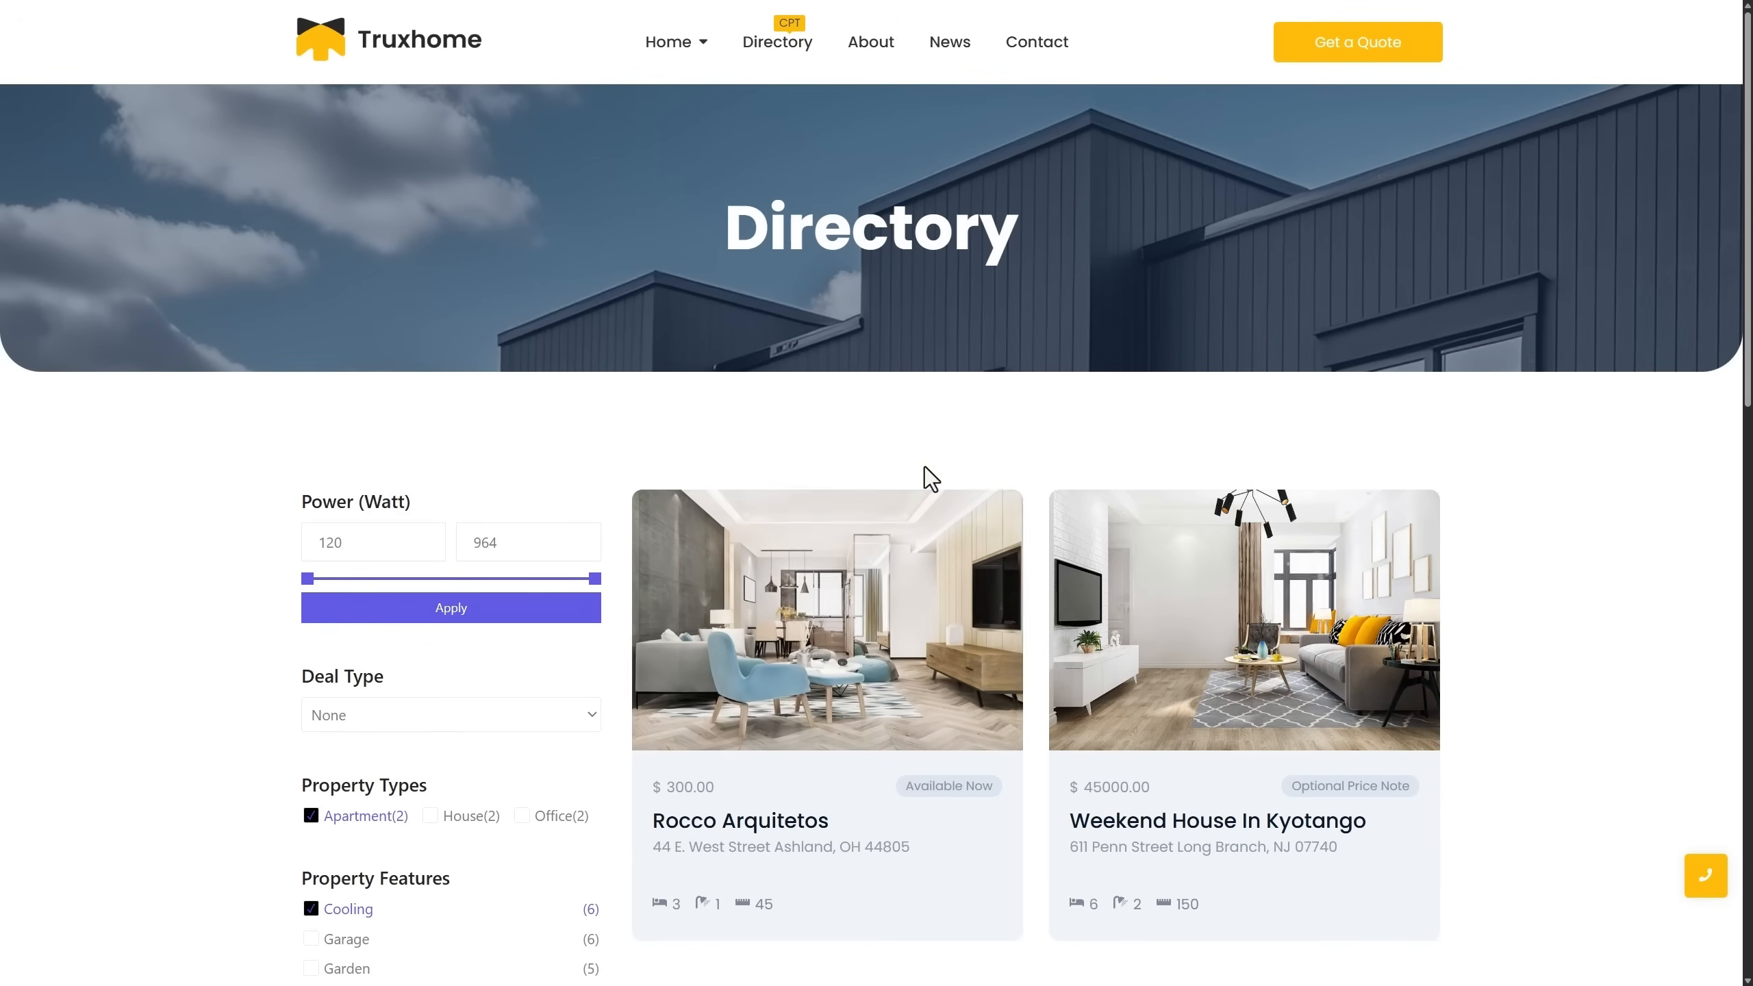
scroll(925, 466, down, 2)
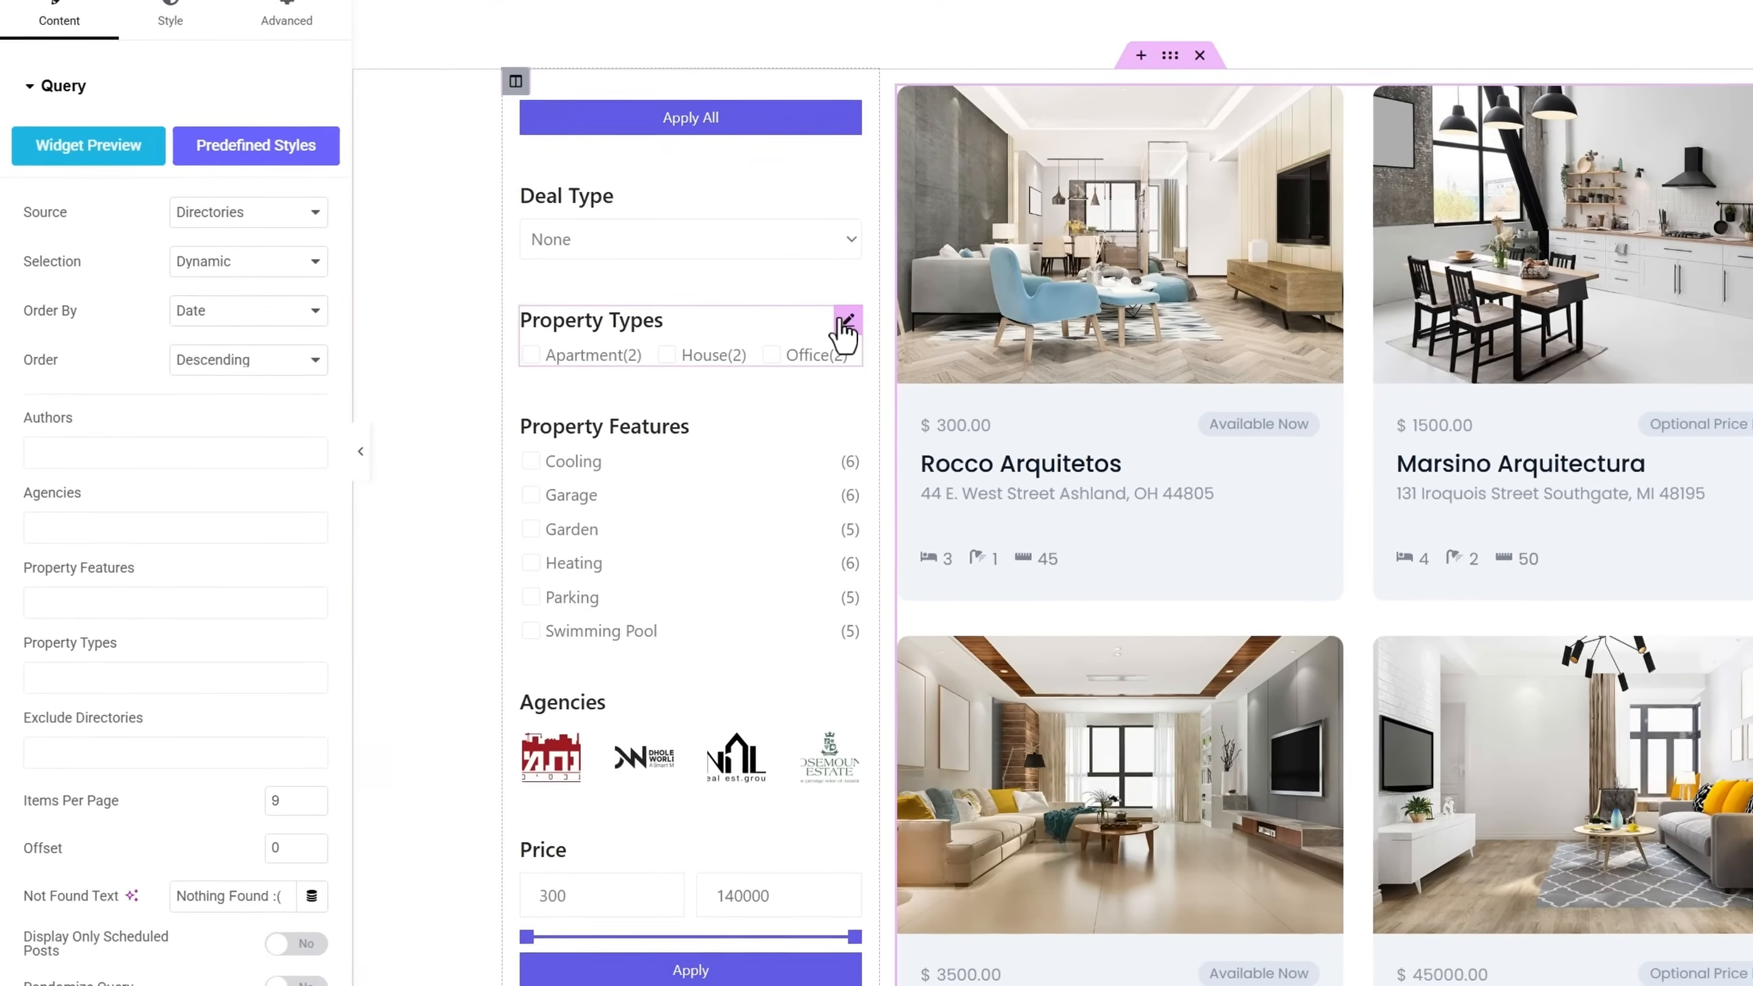
Set the Property Types filter to the Property Types taxonomy with an AND relation.
click(751, 396)
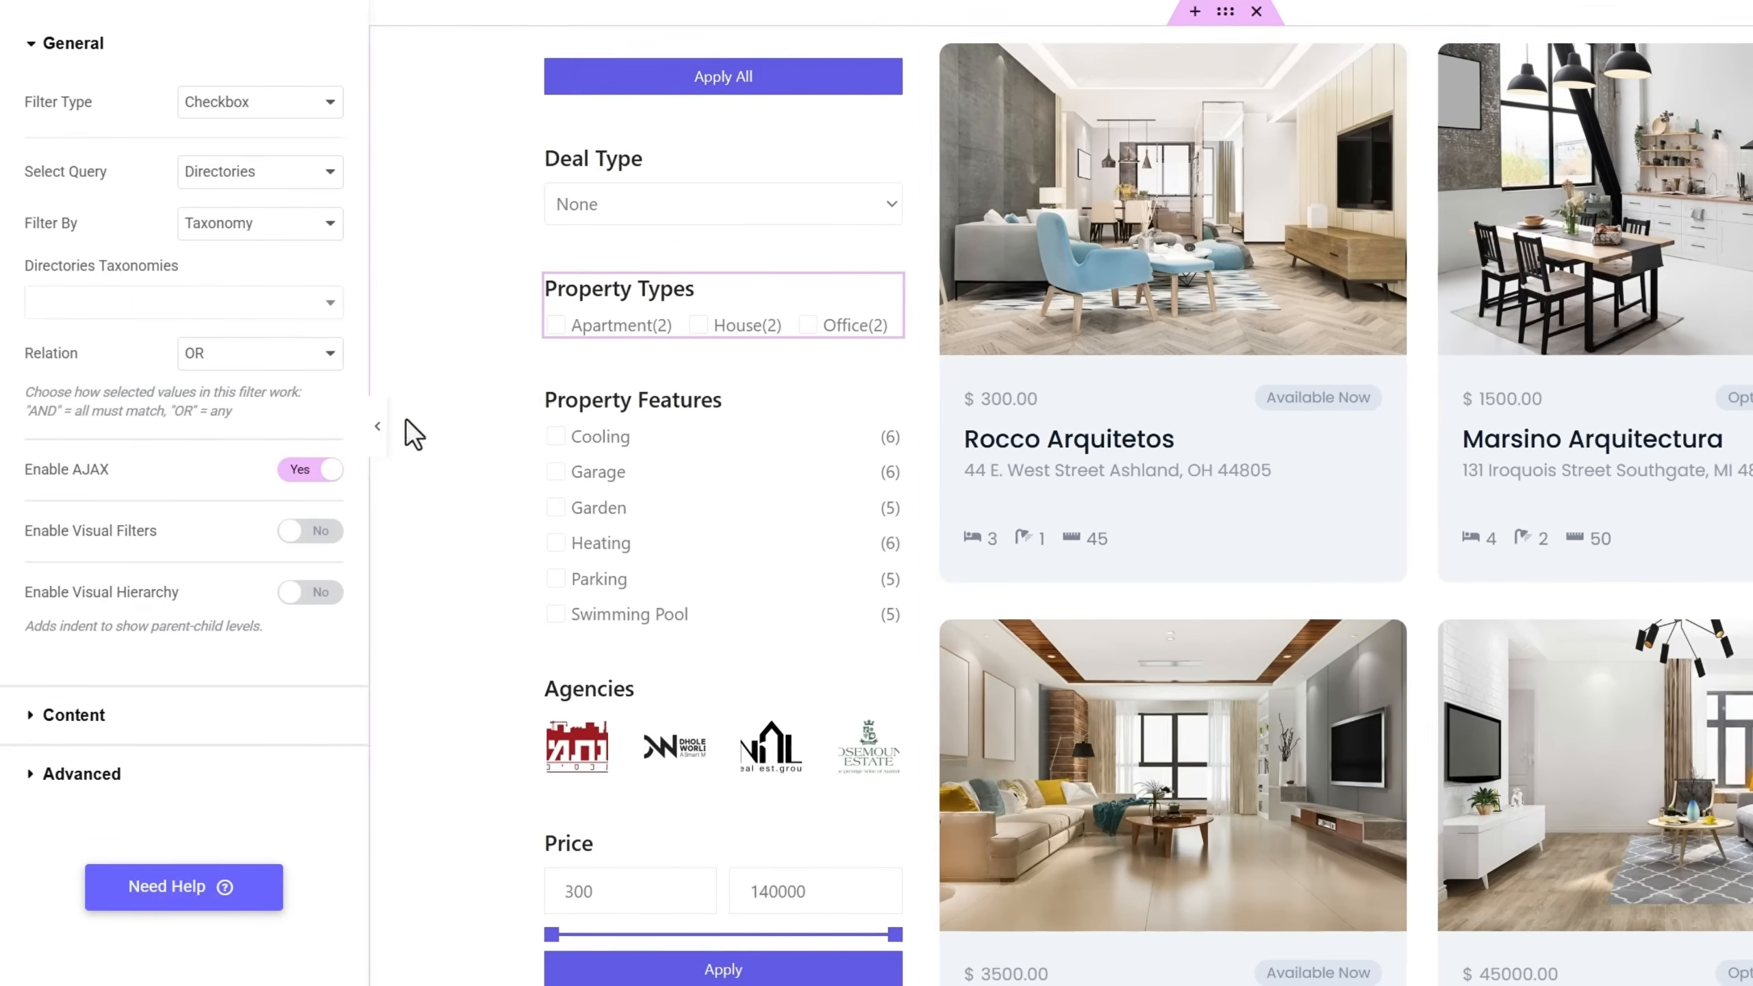
click(247, 373)
click(241, 380)
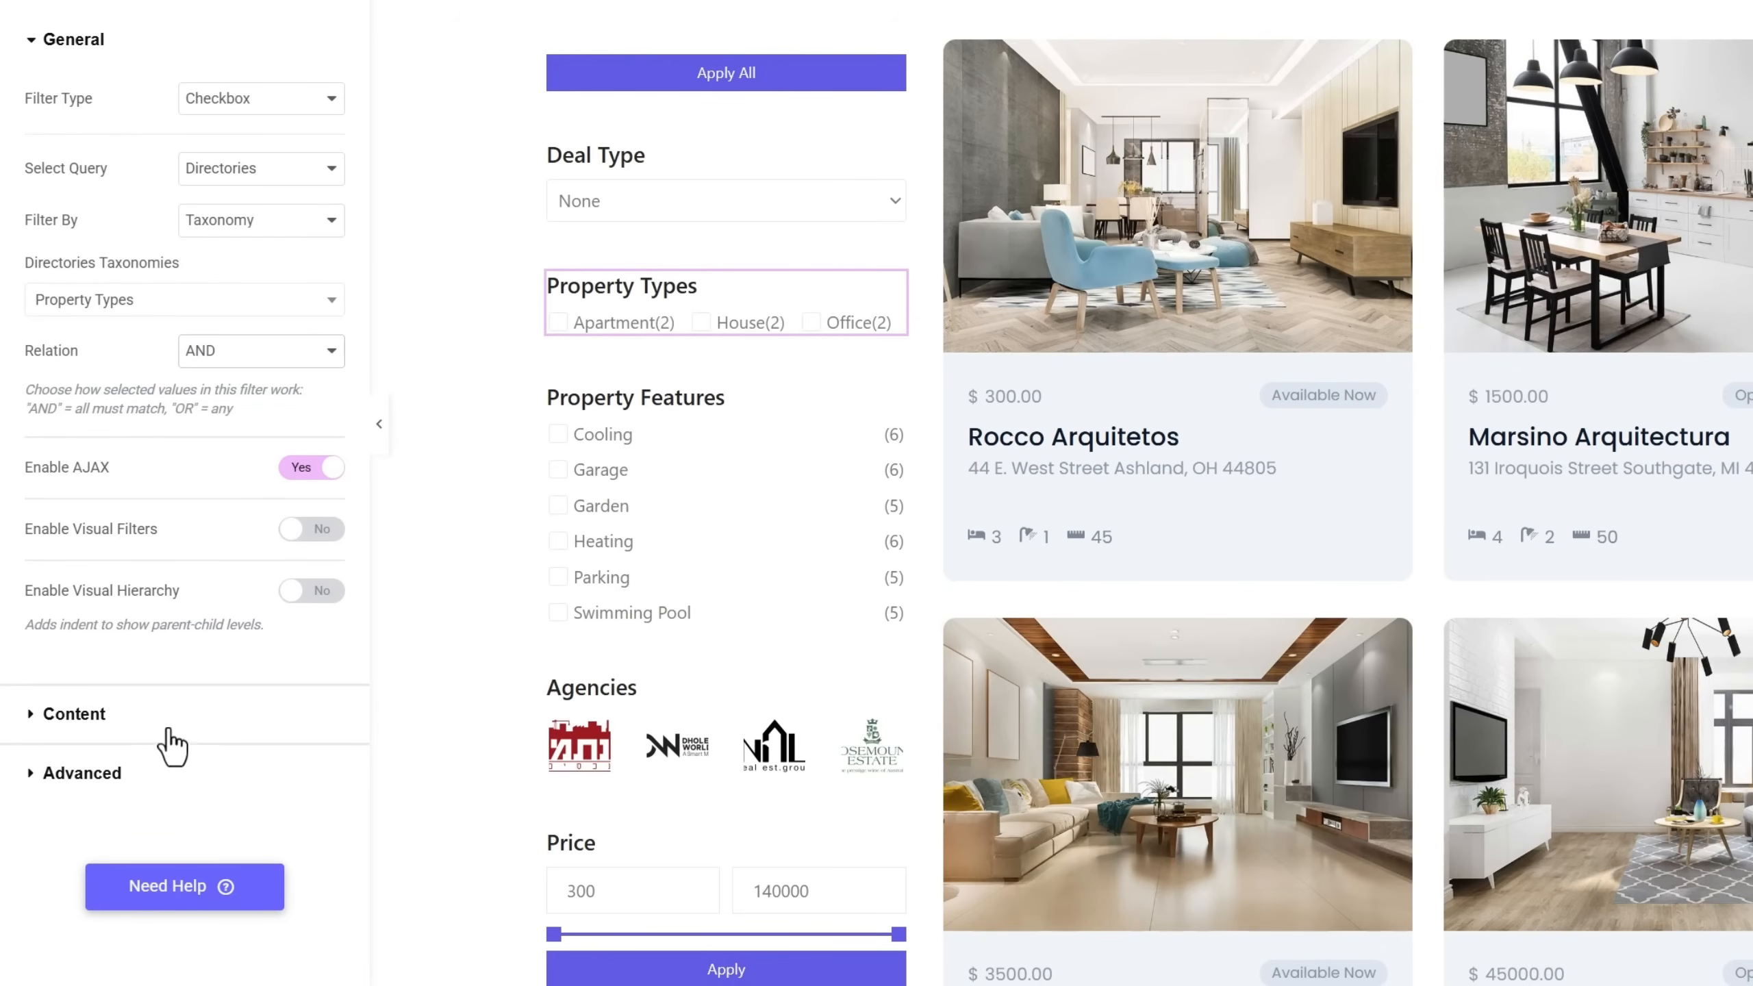
Set the Property Types filter's Change Counter option to Other Filters Change.
click(165, 771)
click(238, 397)
click(239, 450)
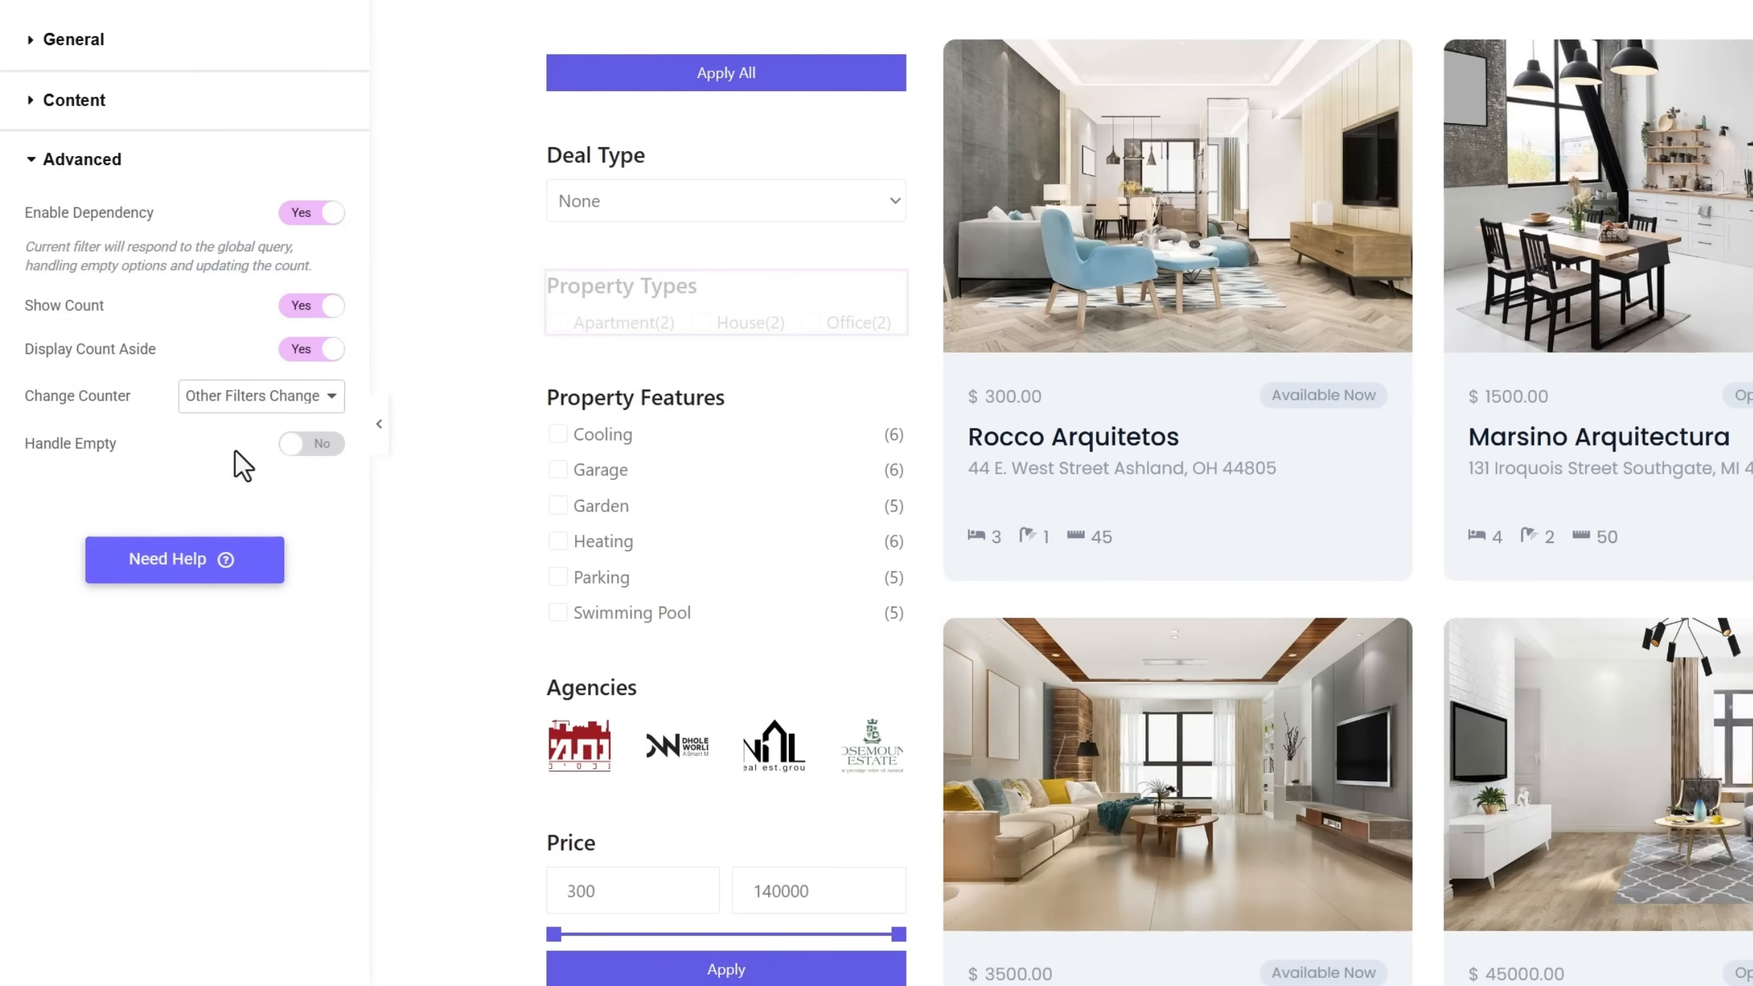
Open the settings of the Apply All button filter and toggle its Enable AJAX option.
click(891, 50)
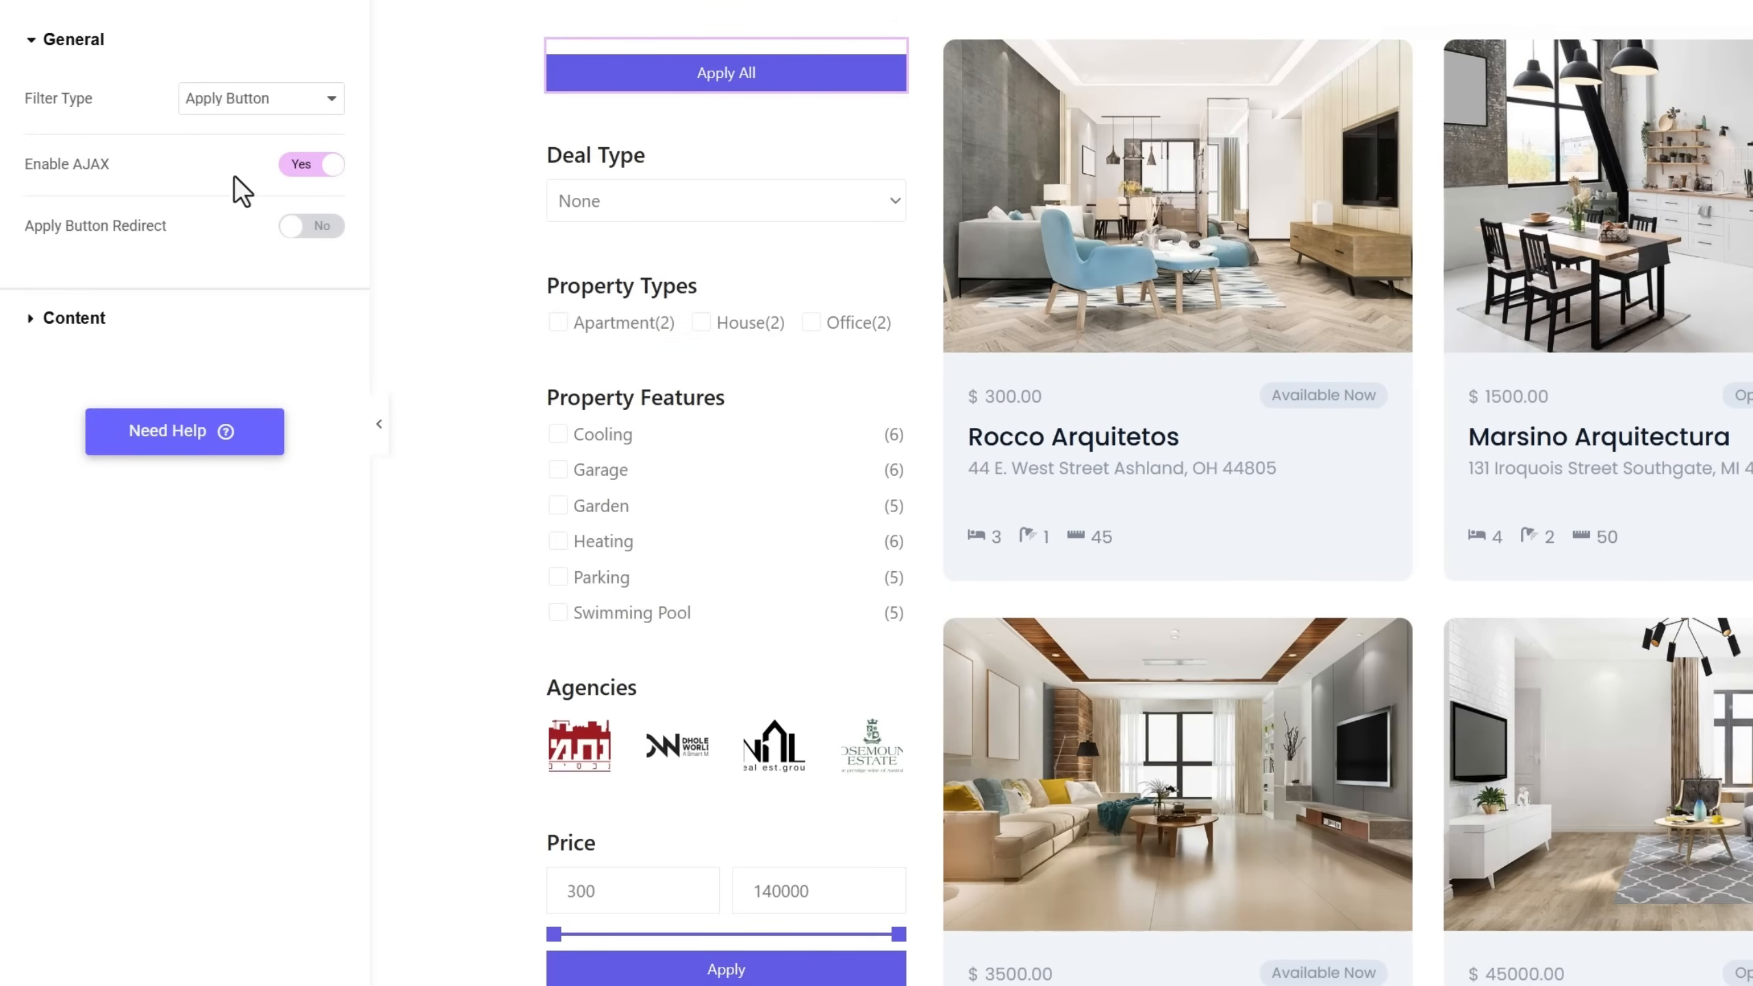
click(298, 168)
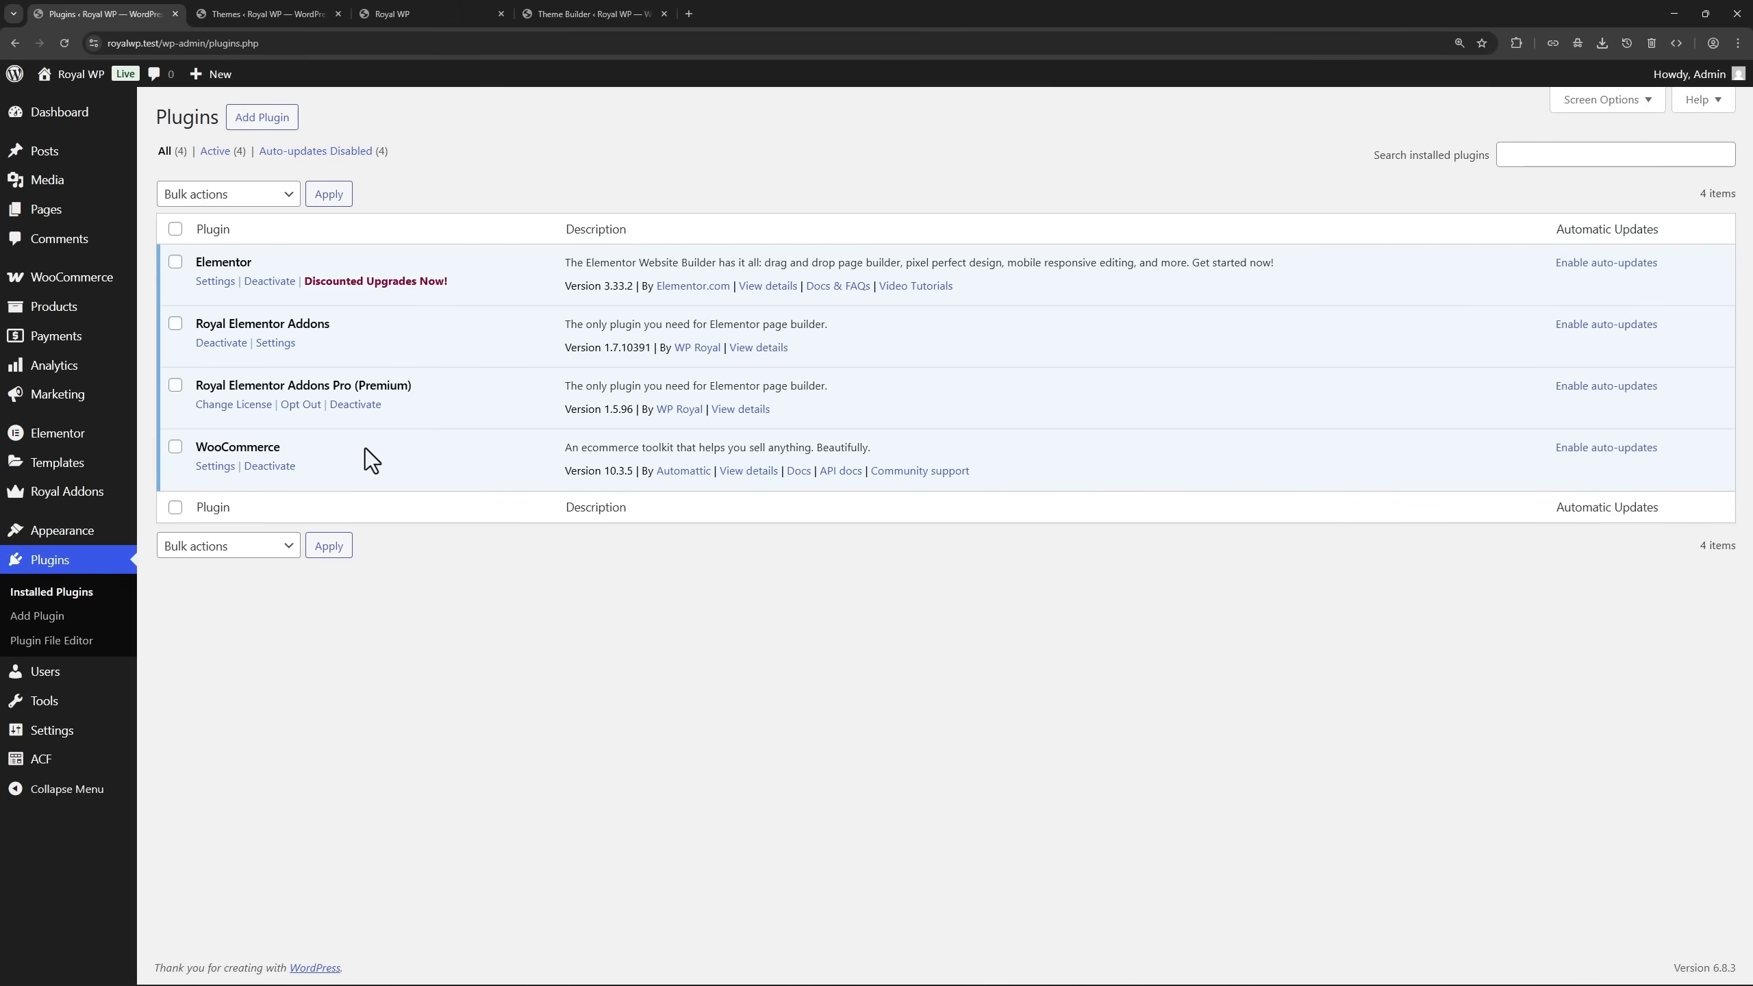
Check the active theme, look through the shop's homepage sections, and bring up the Theme Builder.
click(290, 12)
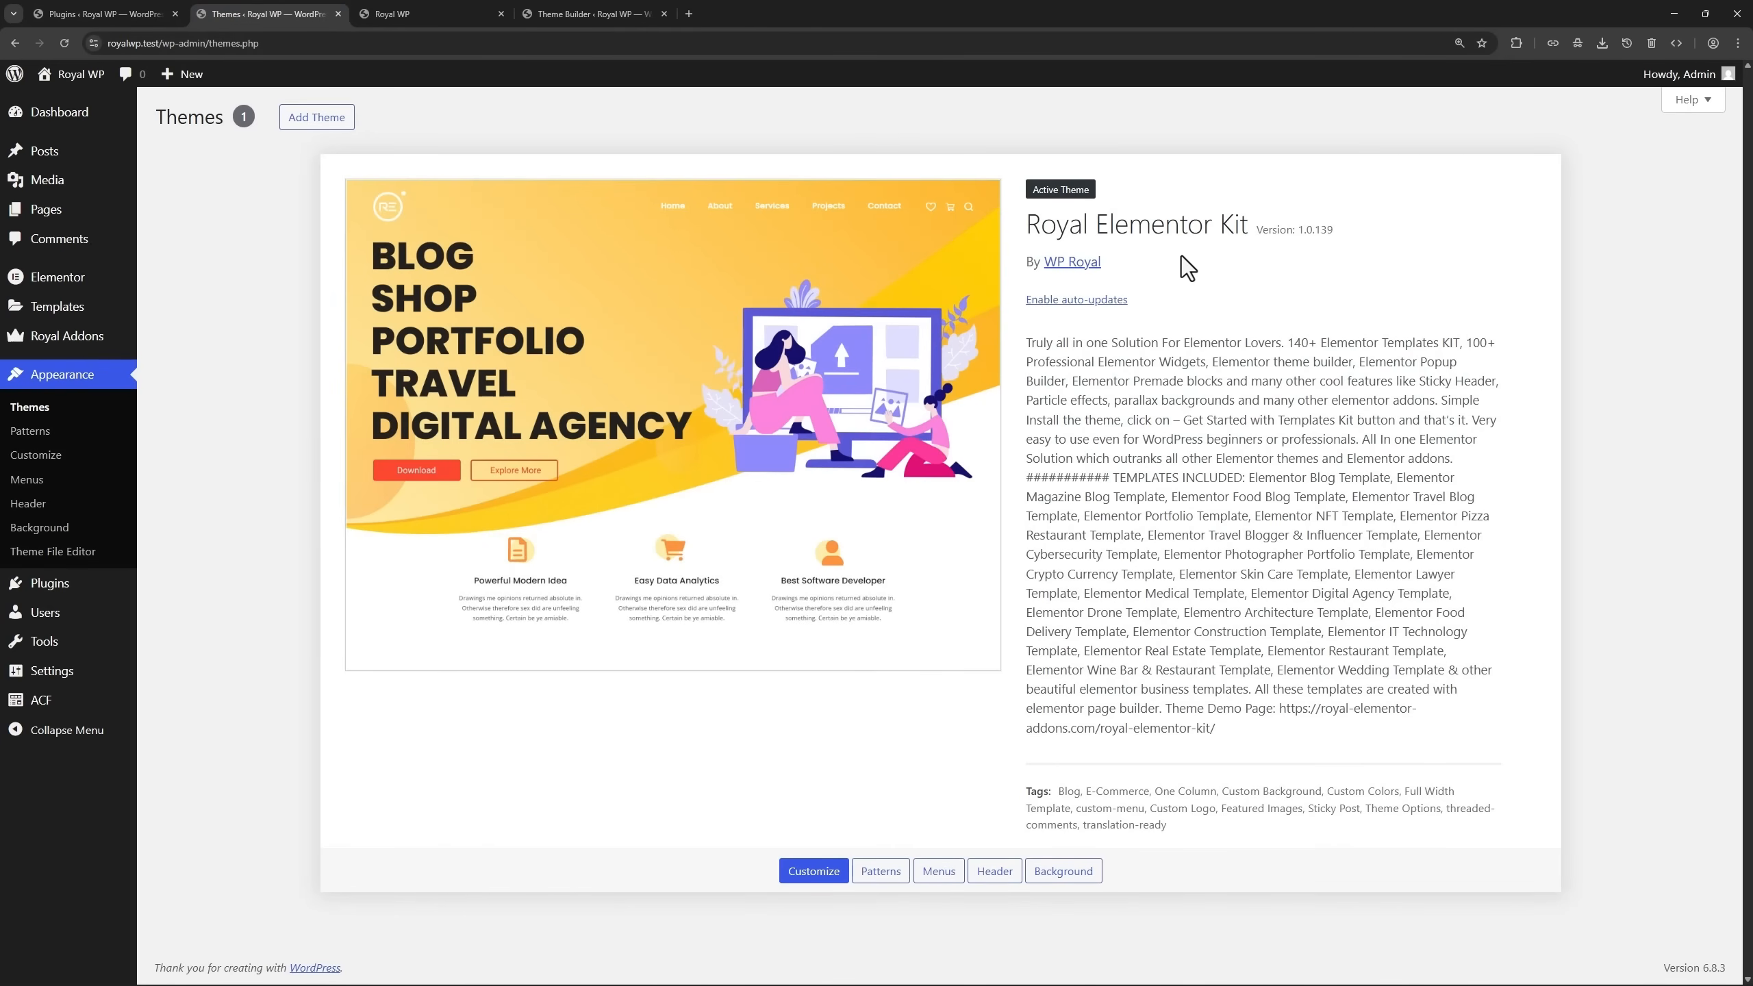
click(439, 18)
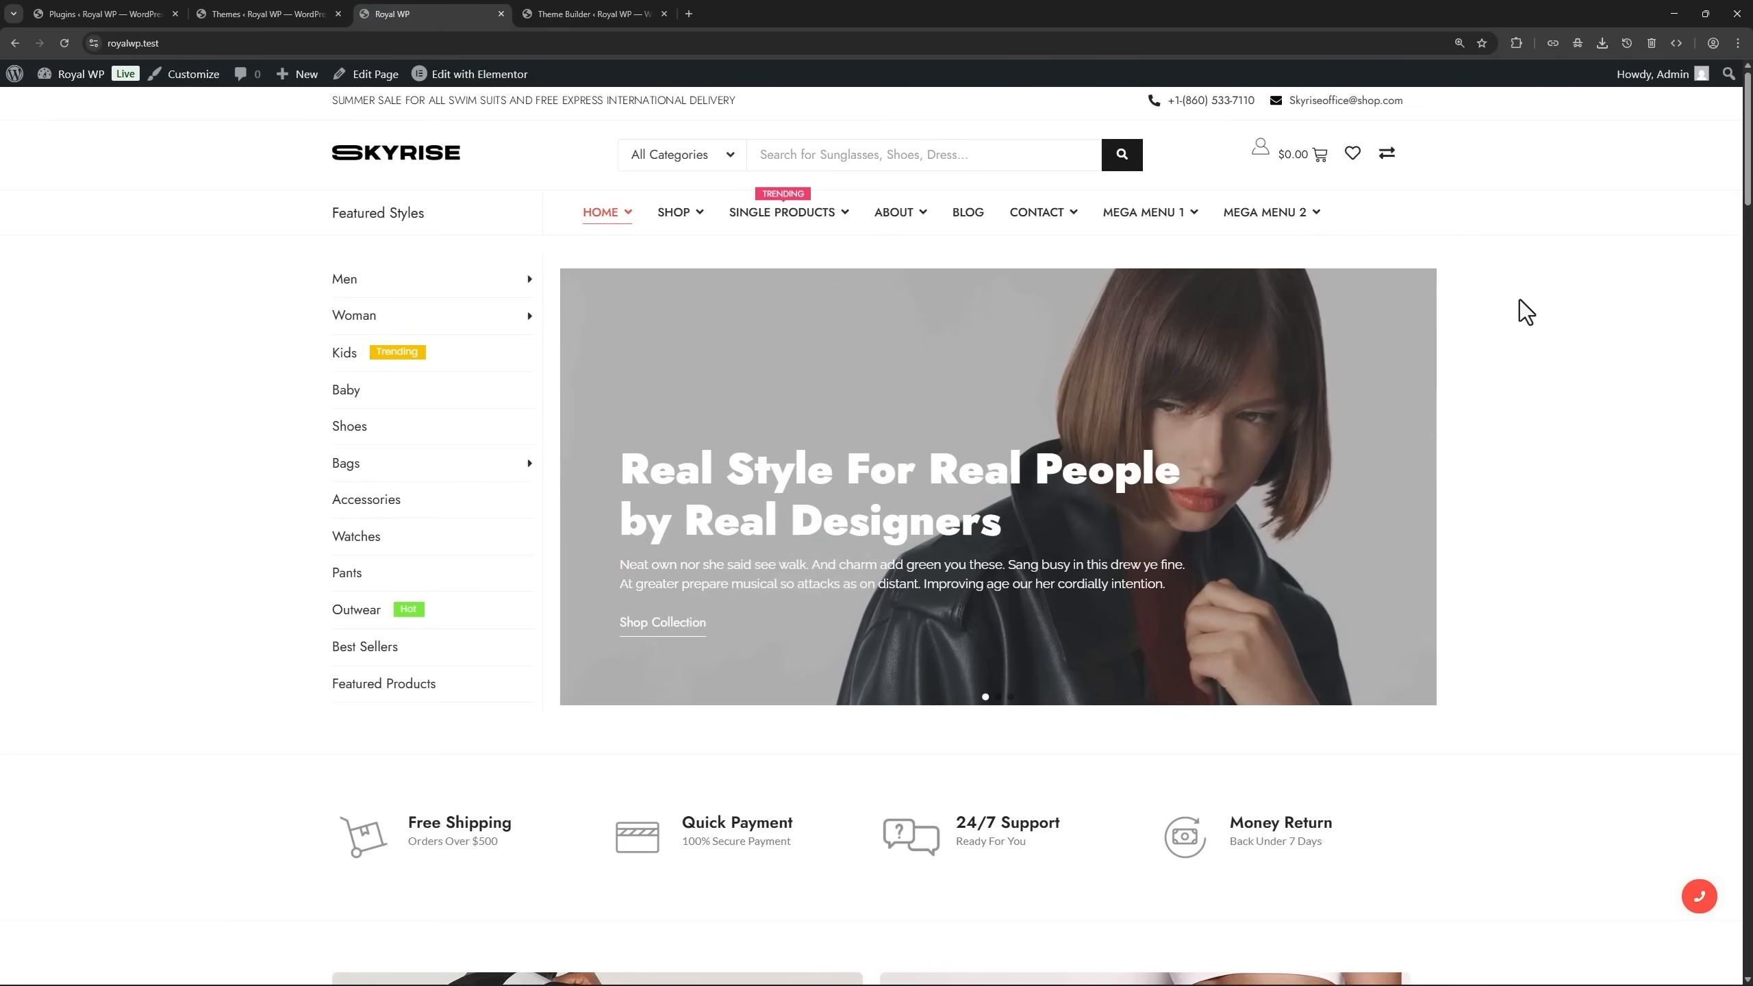
scroll(1520, 299, down, 5)
scroll(1520, 302, down, 8)
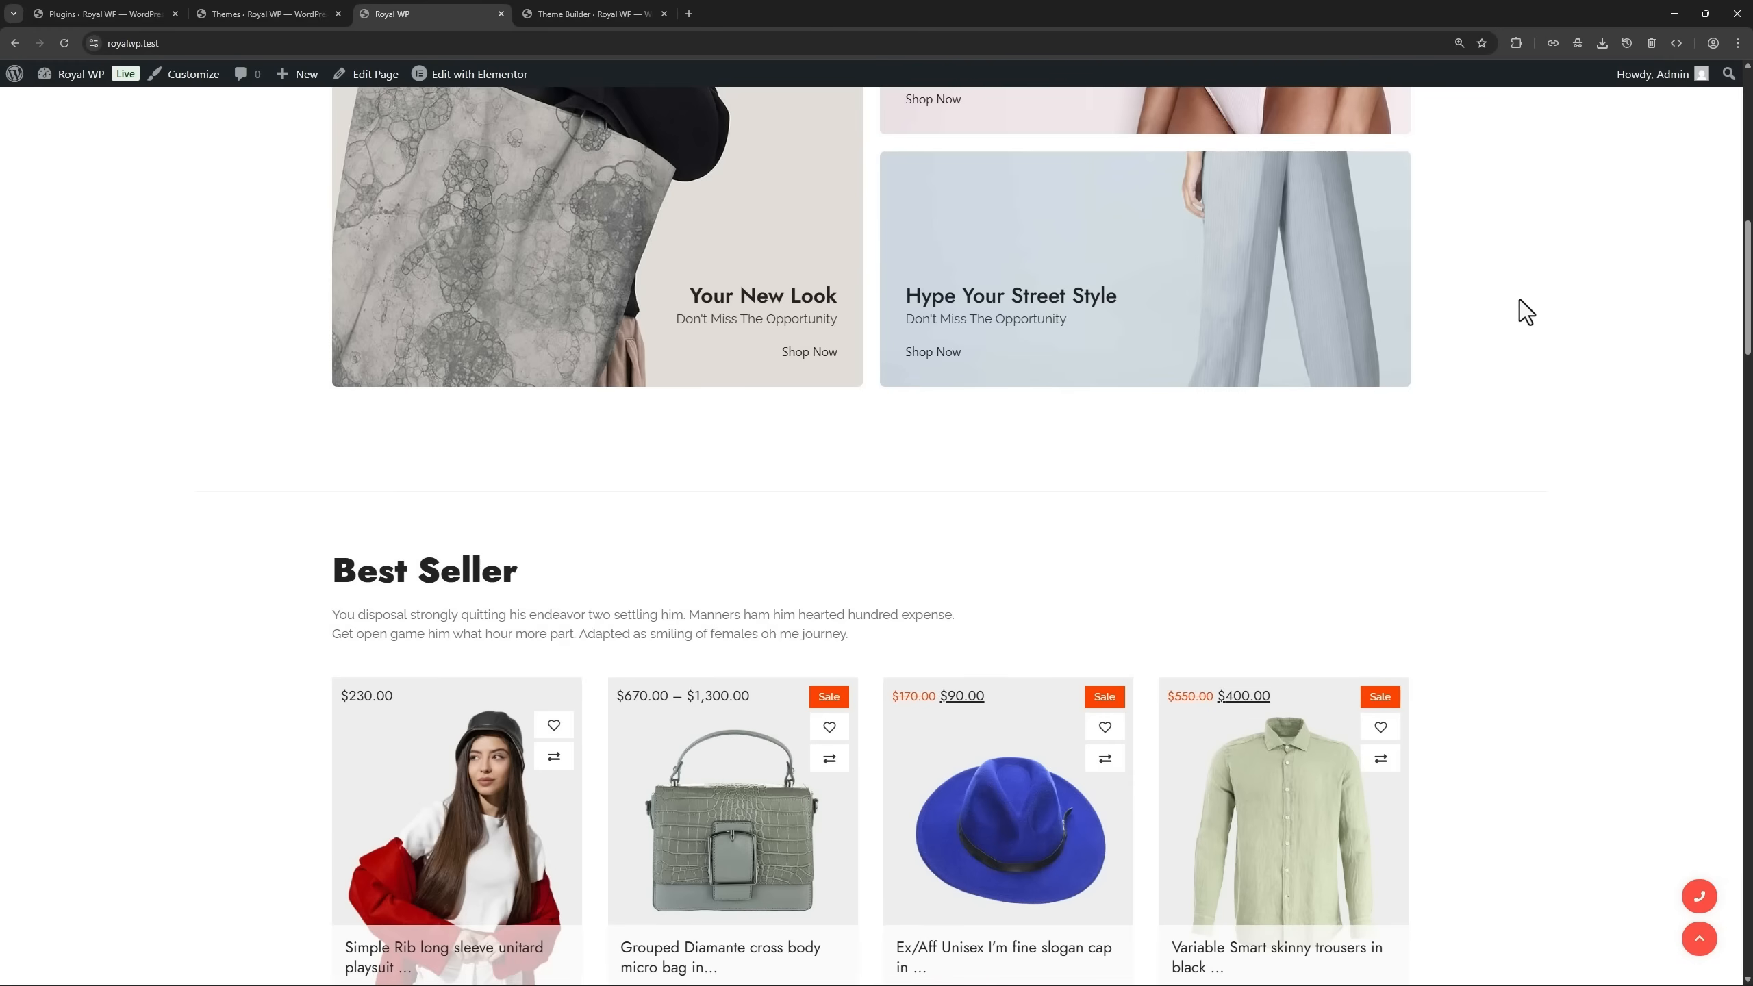
scroll(1520, 299, up, 13)
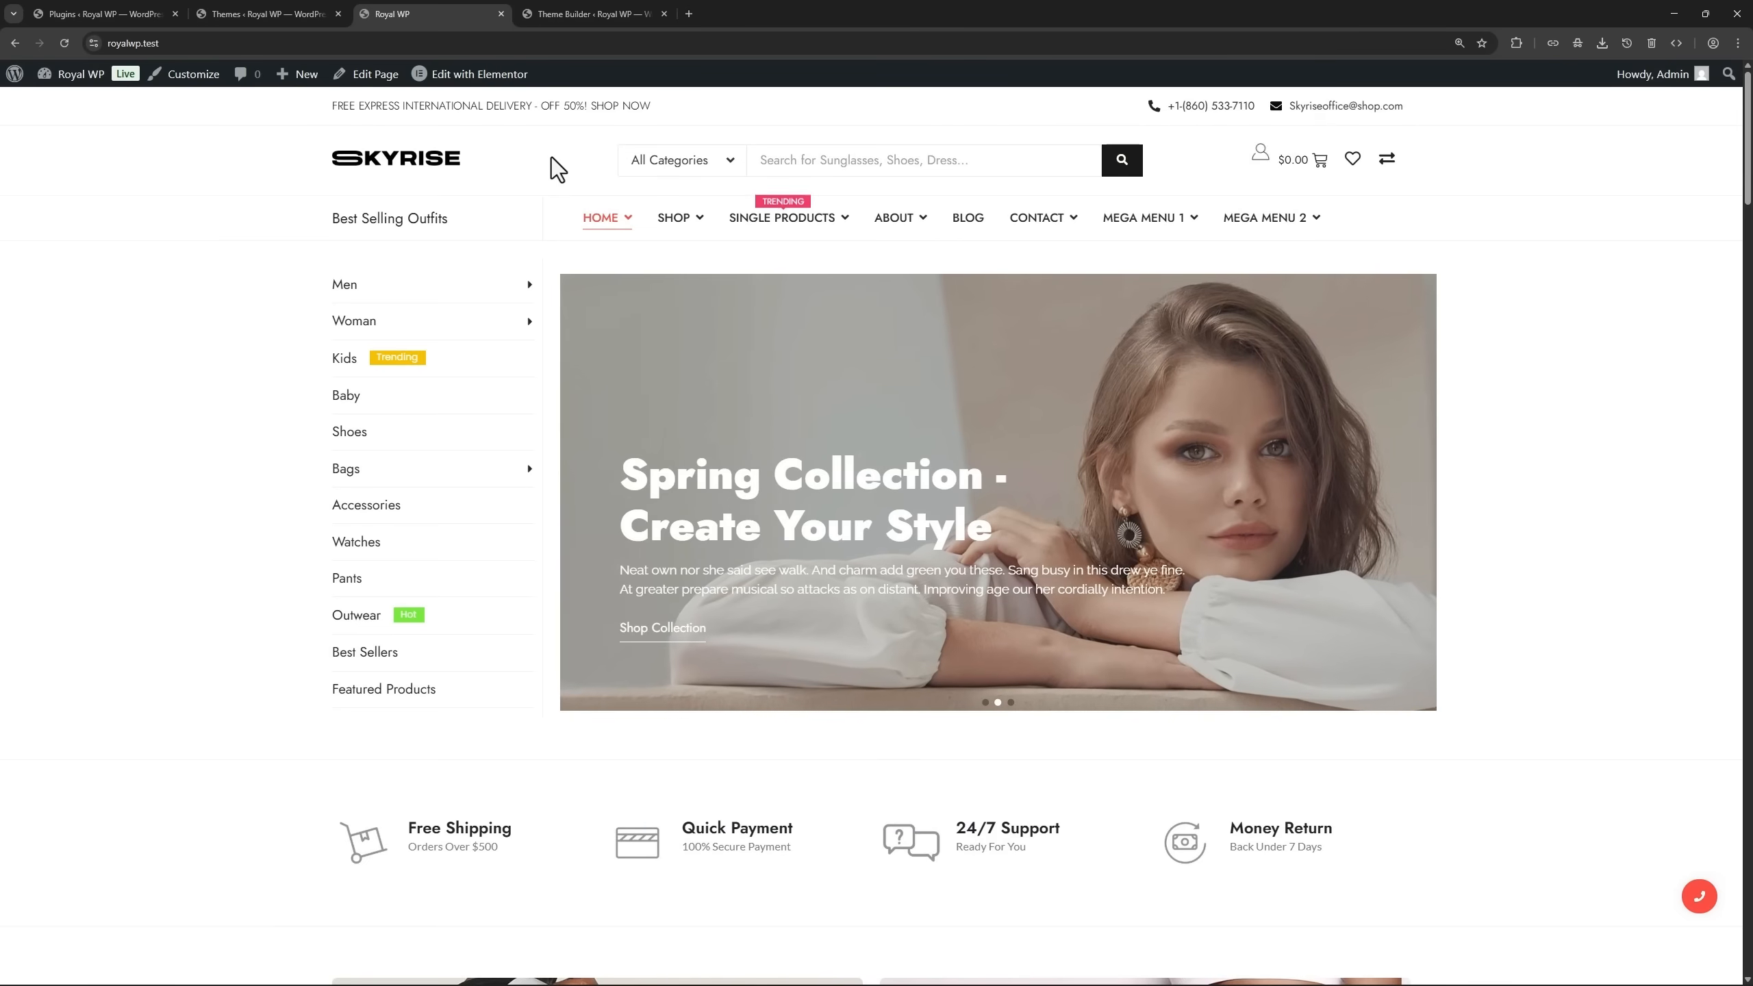
click(589, 15)
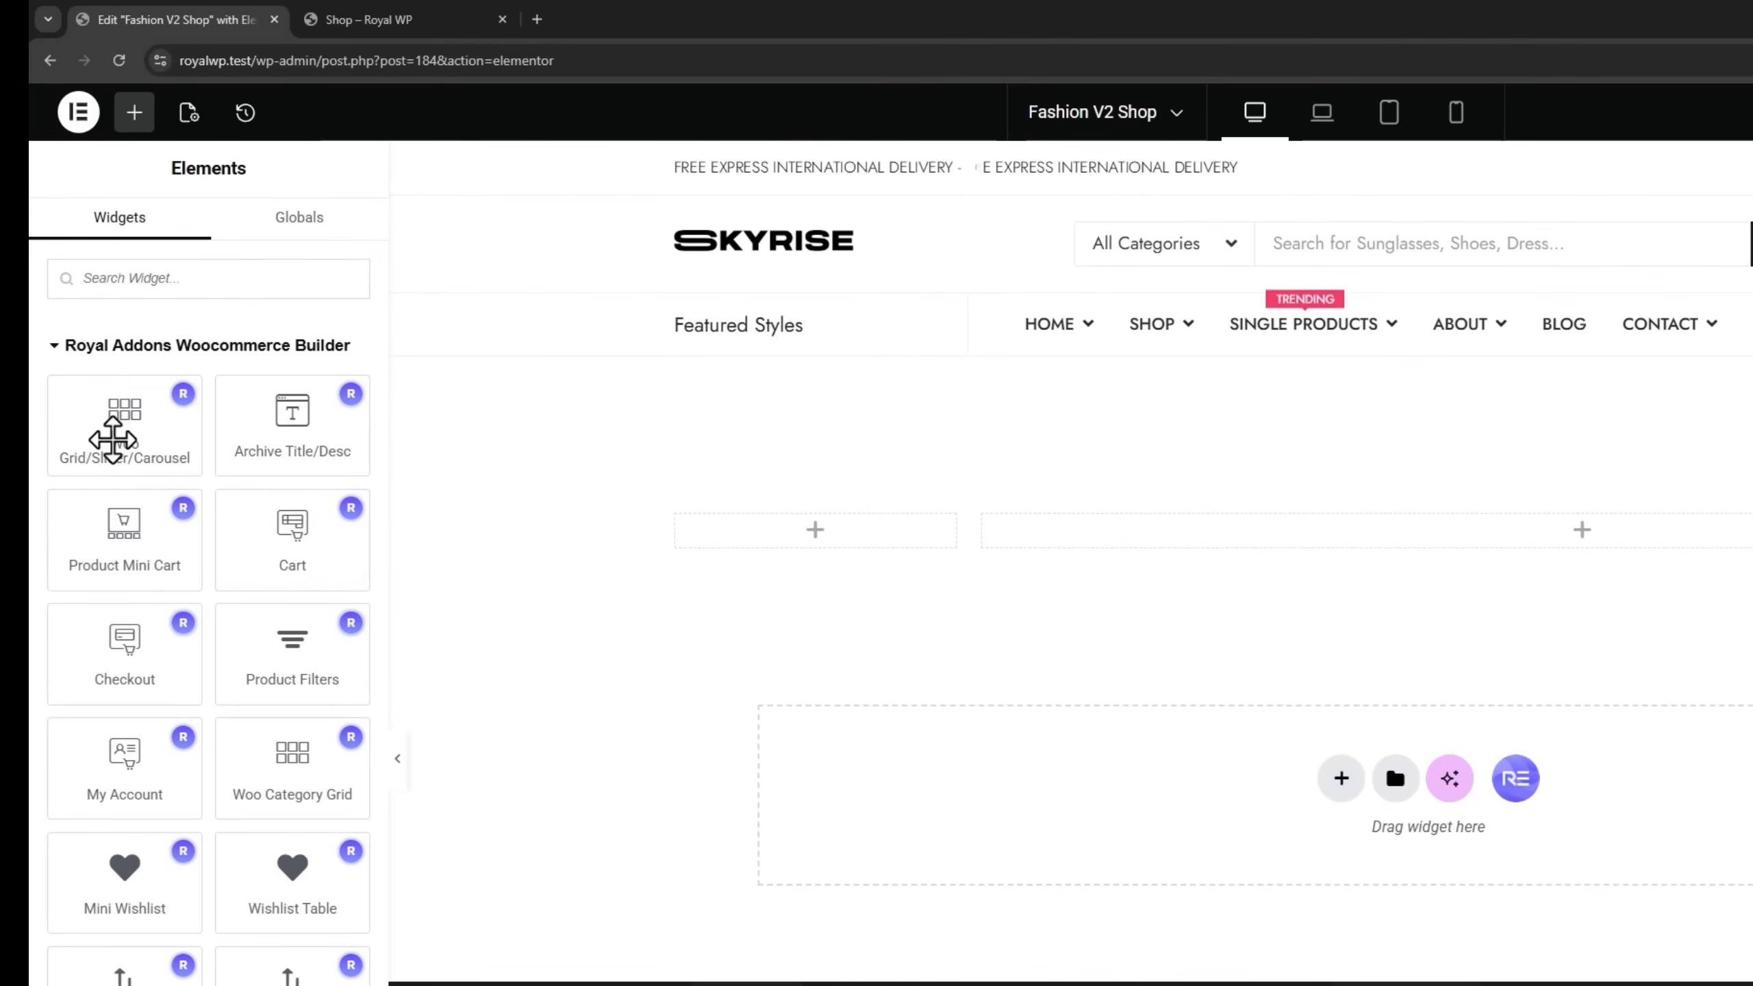
Add a Woo Grid/Slider/Carousel widget to the wider column of the shop template and set Query Products to Current Query.
drag(112, 439, 1034, 392)
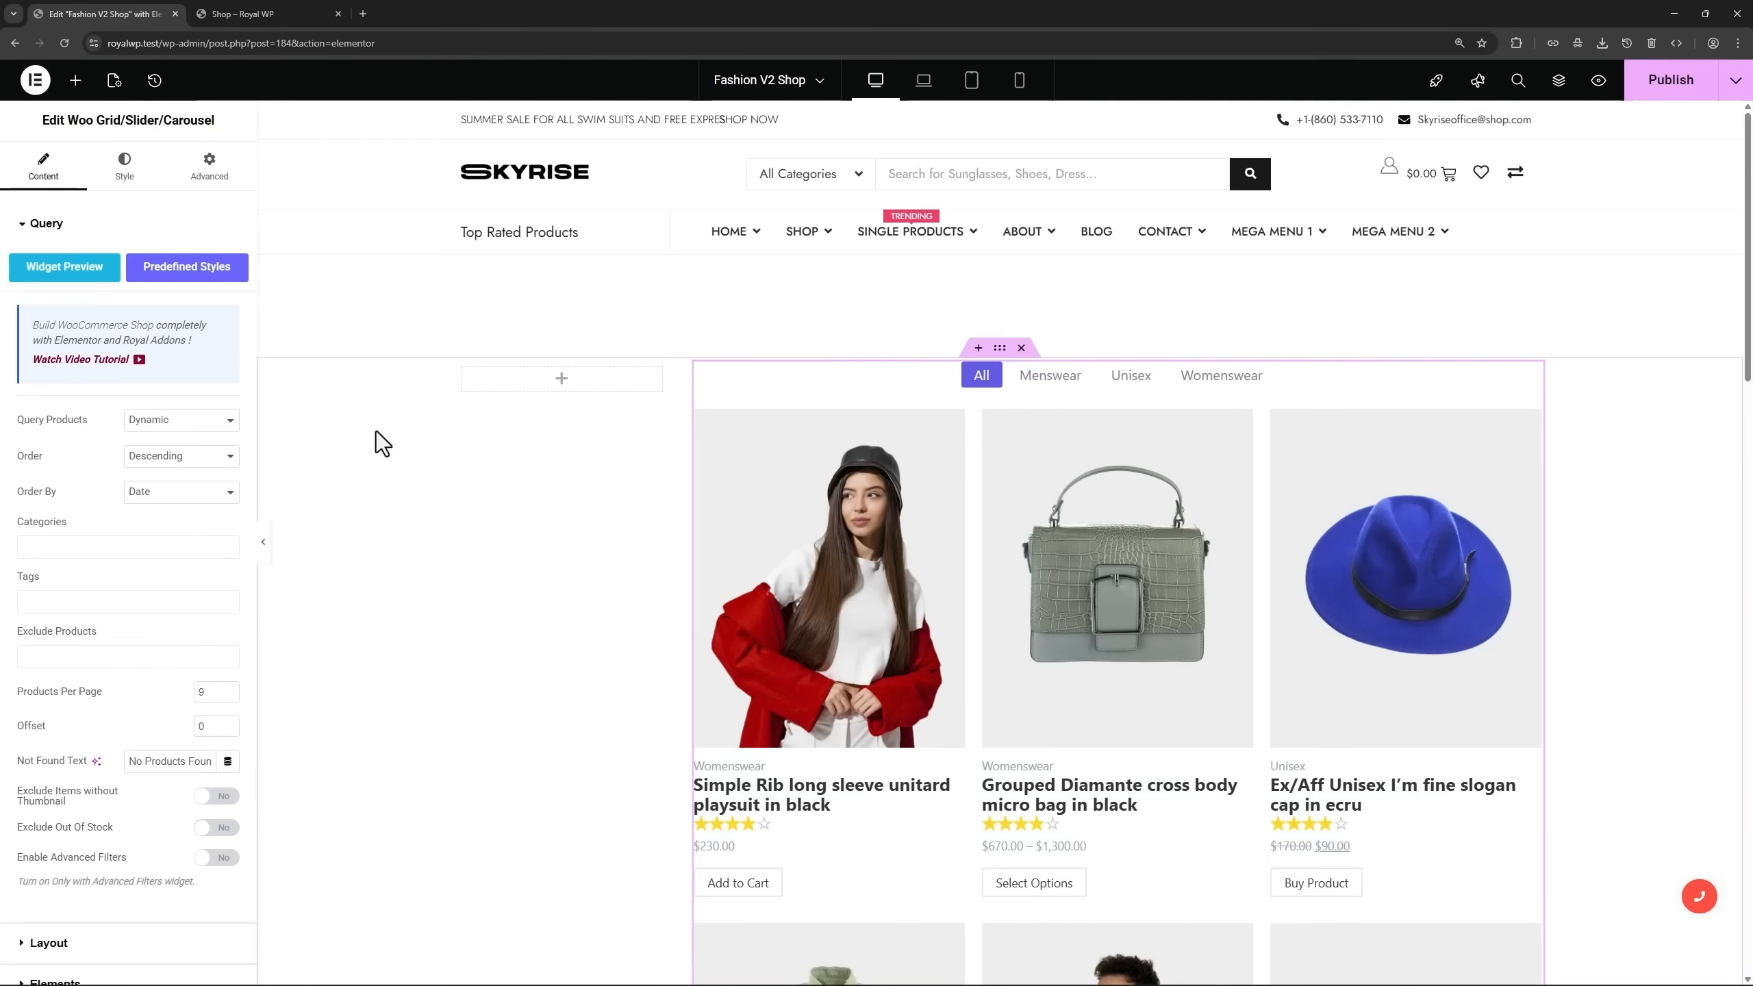
click(193, 422)
click(185, 475)
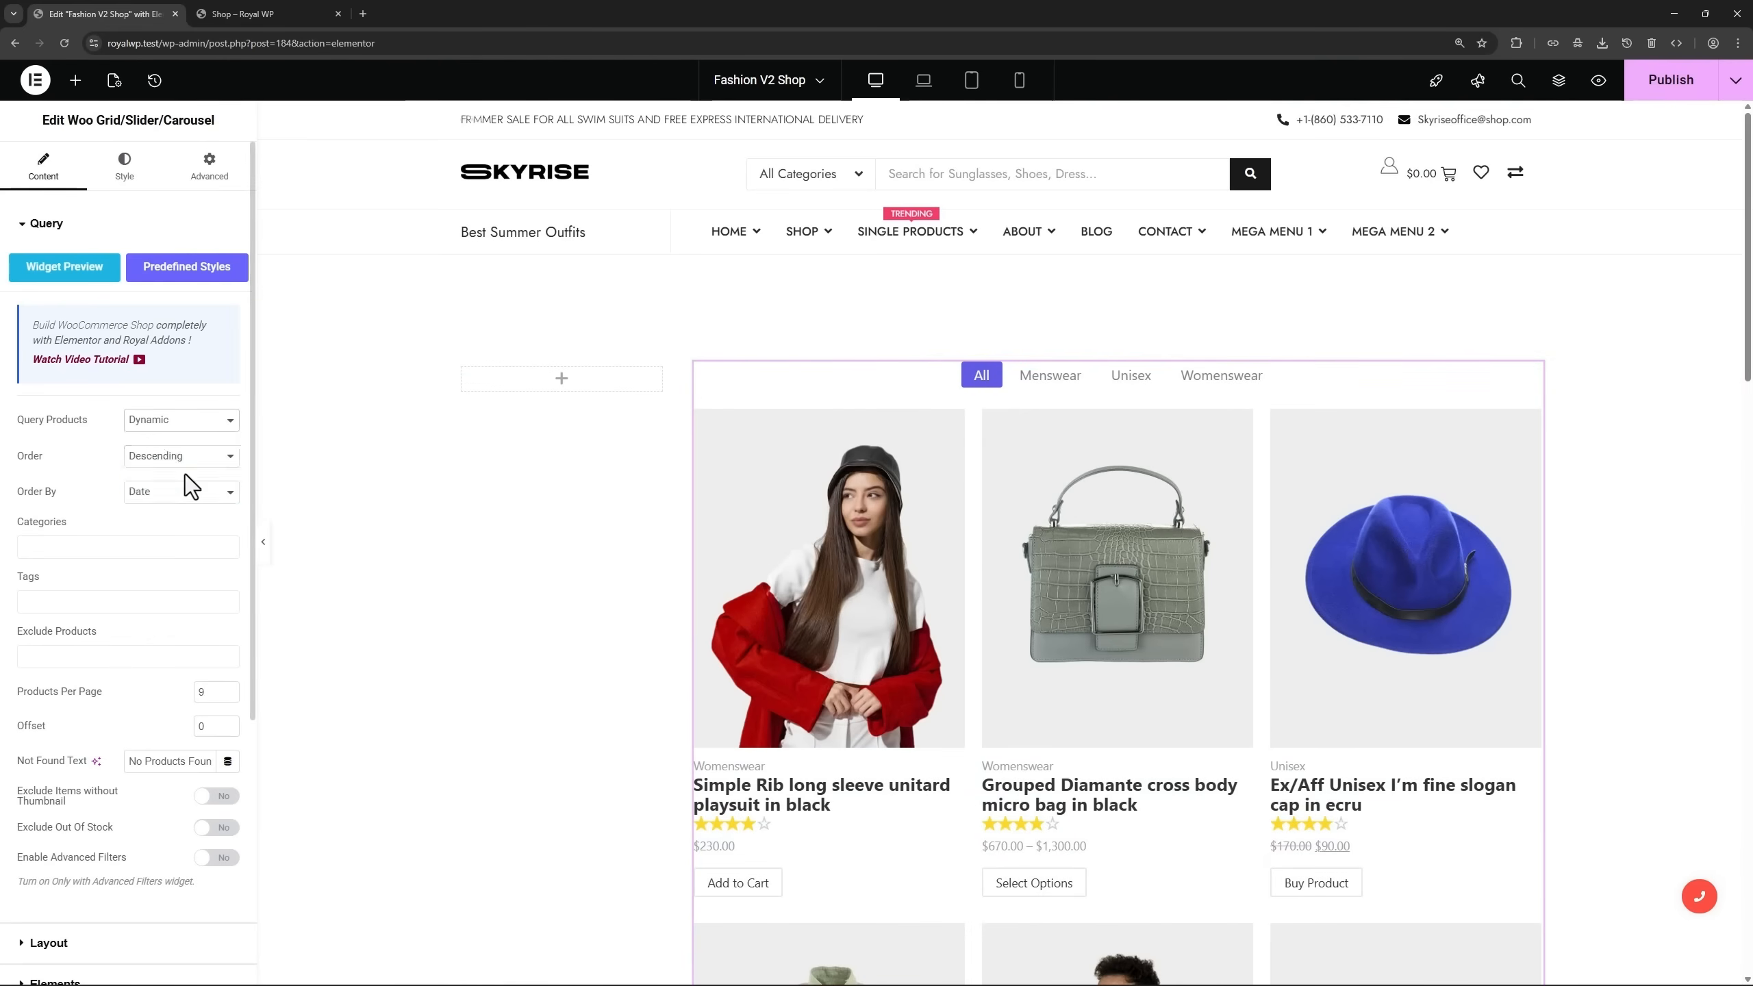
Enable Advanced Filters in the product grid's query settings and turn off Show Filters in its layout settings.
scroll(153, 306, down, 4)
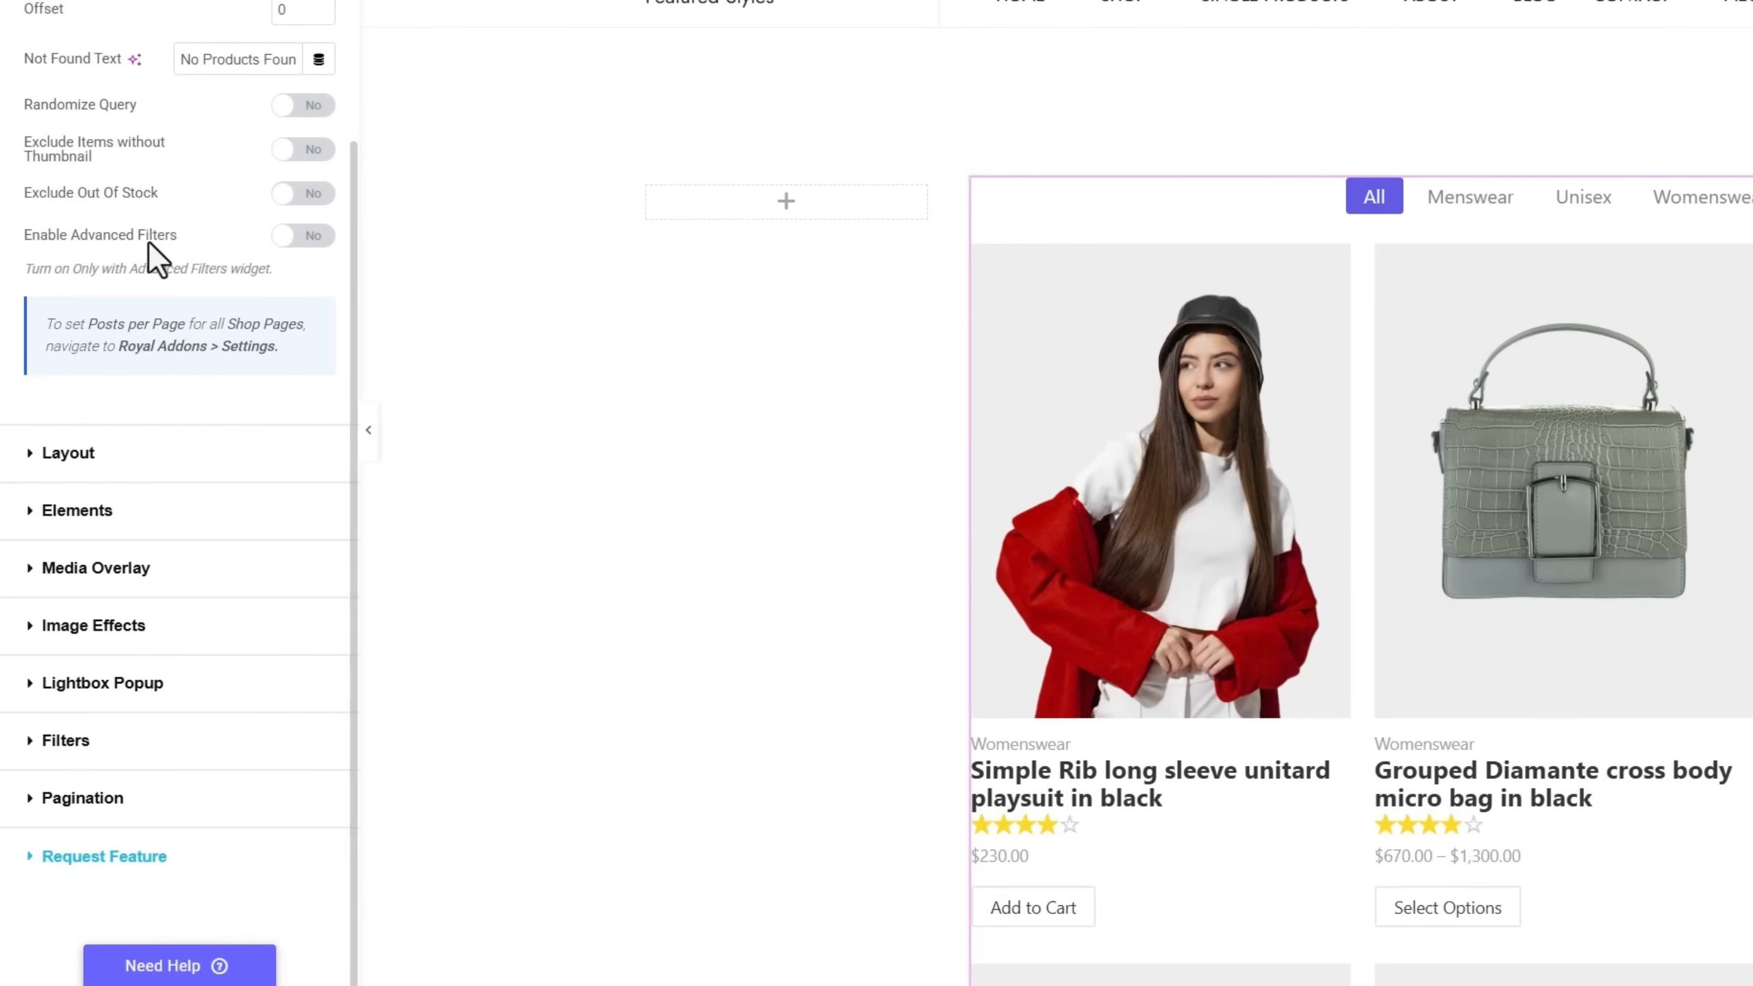
click(304, 236)
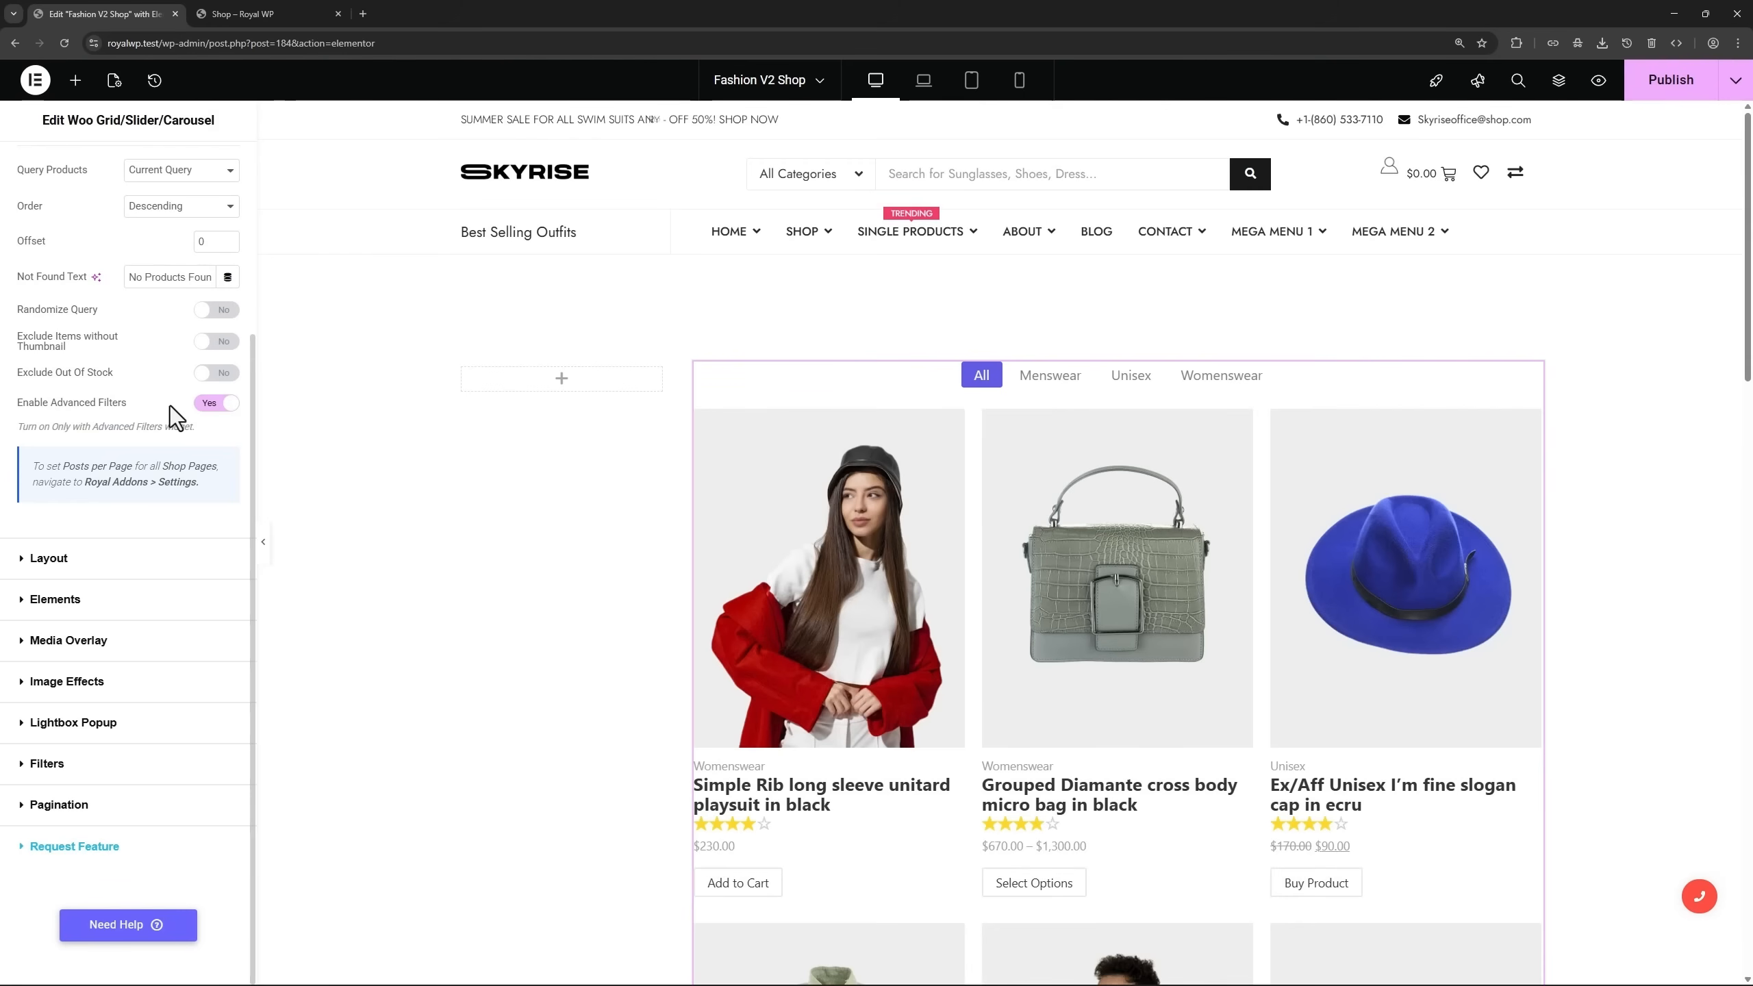
click(127, 556)
scroll(138, 552, down, 3)
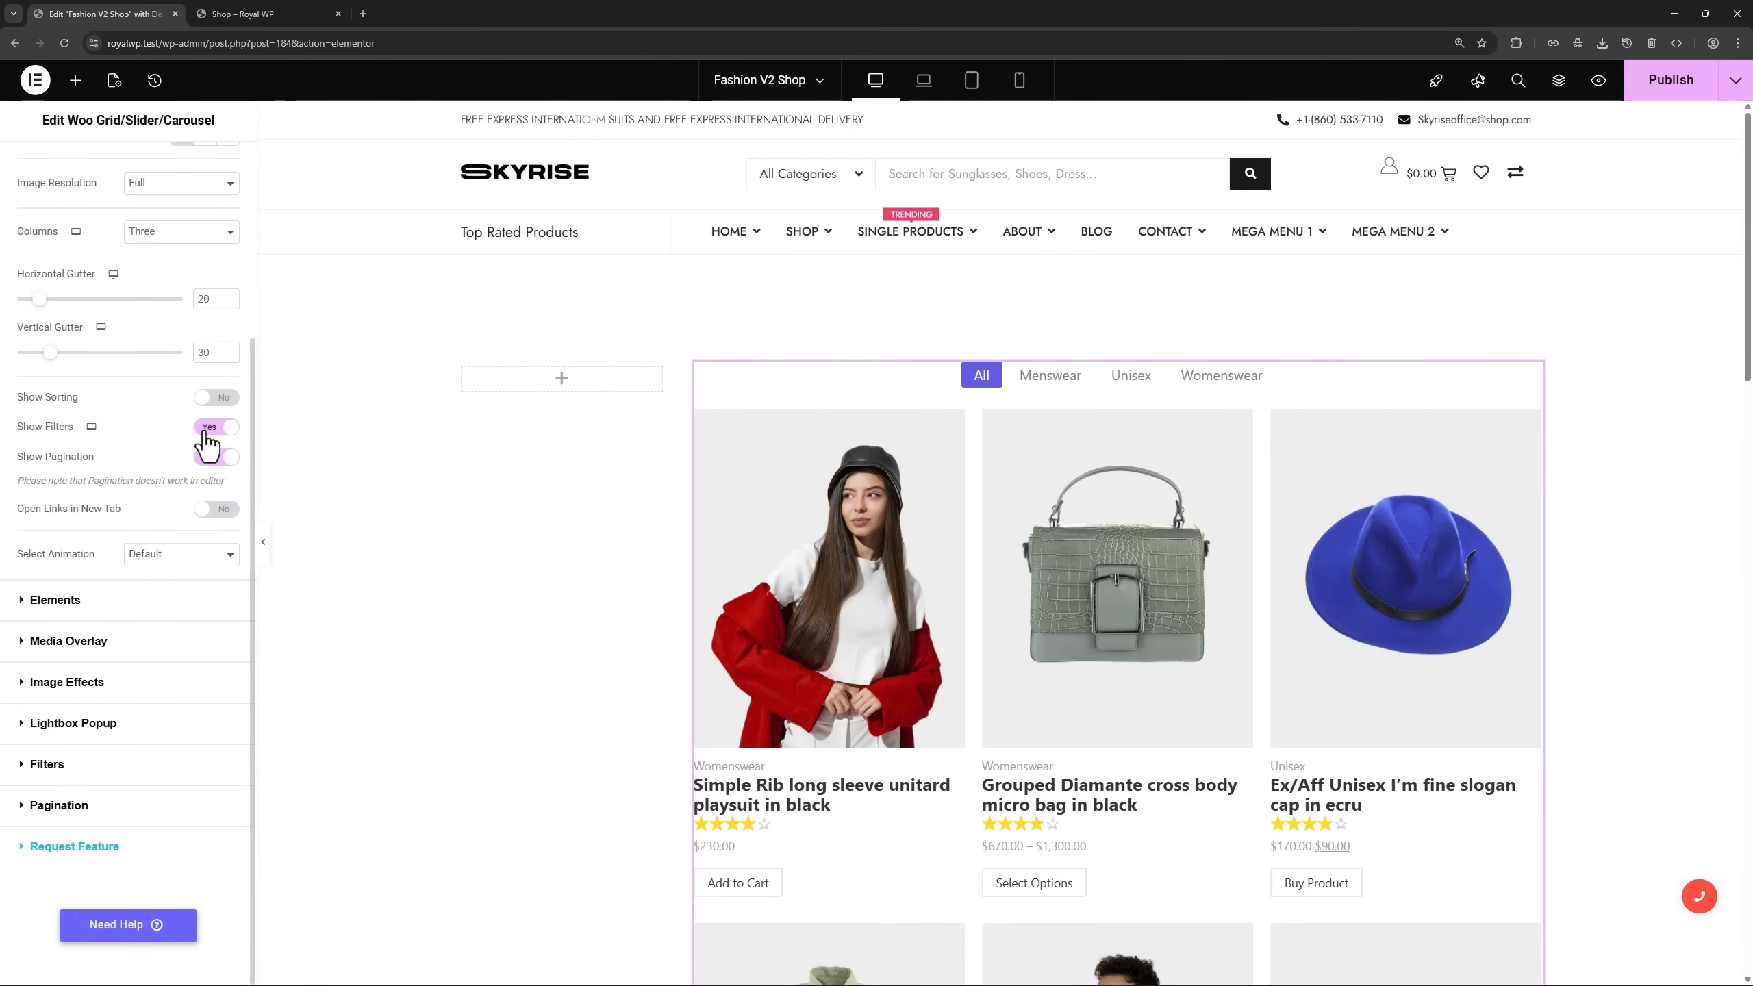
click(210, 428)
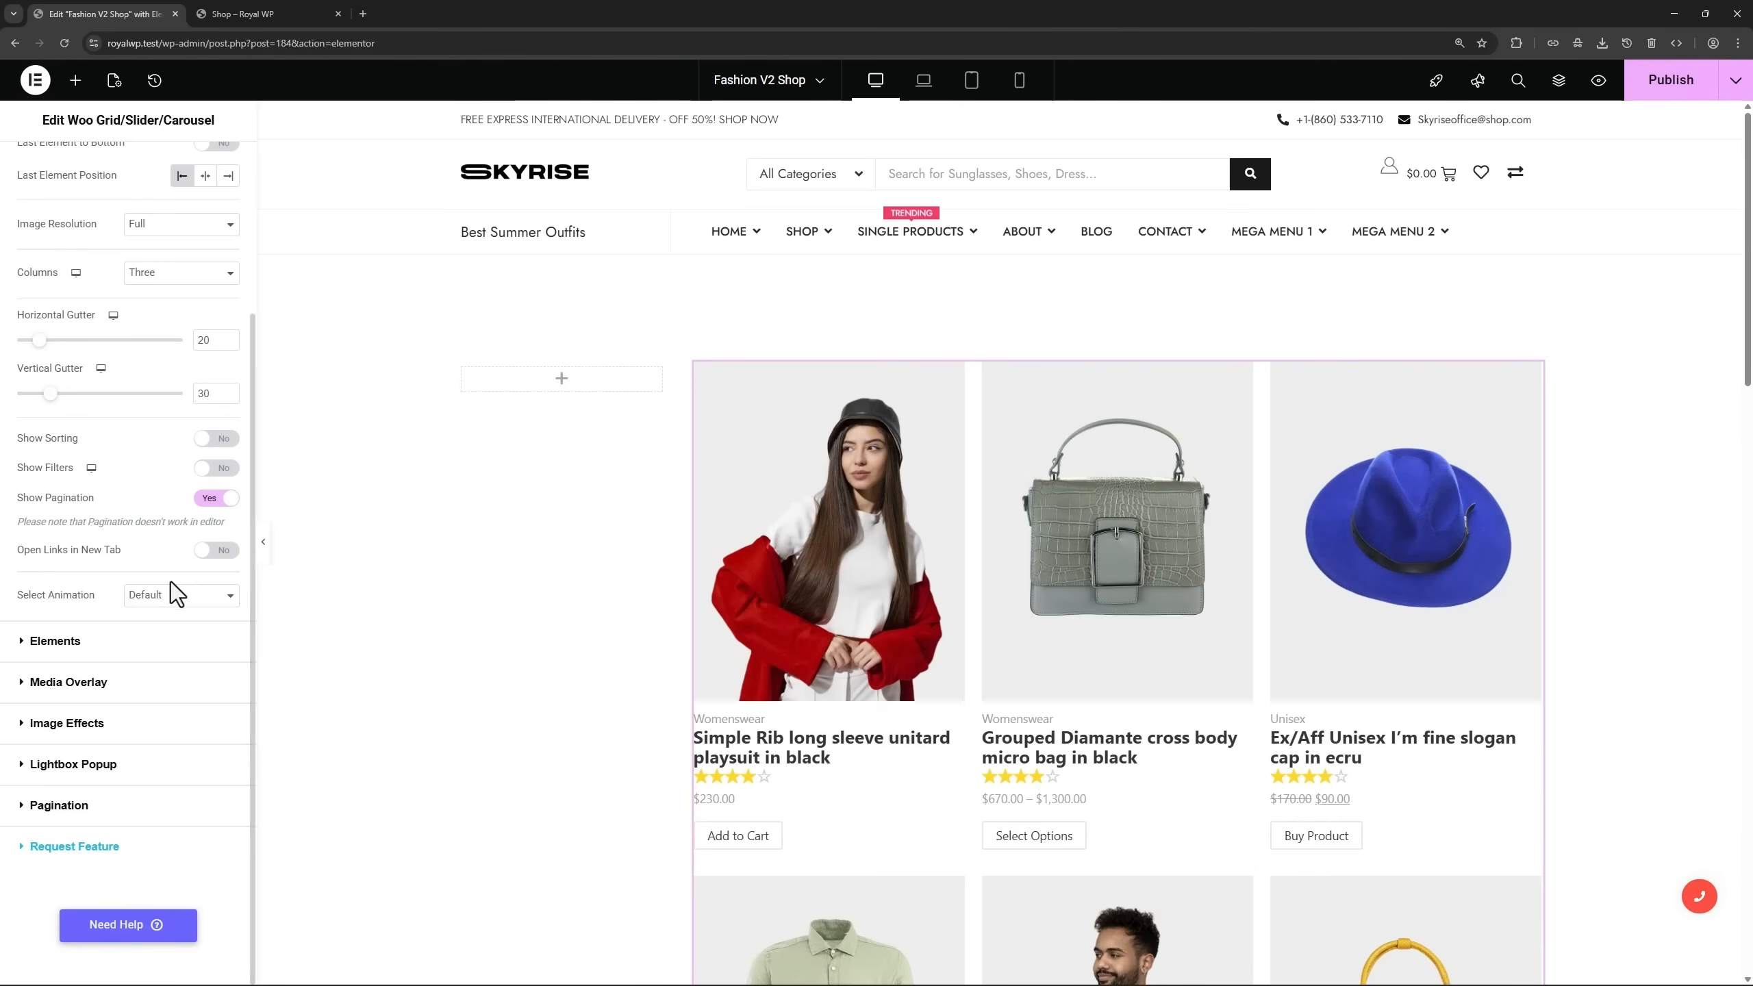
Set the product grid's pagination type to Load More Button.
click(103, 806)
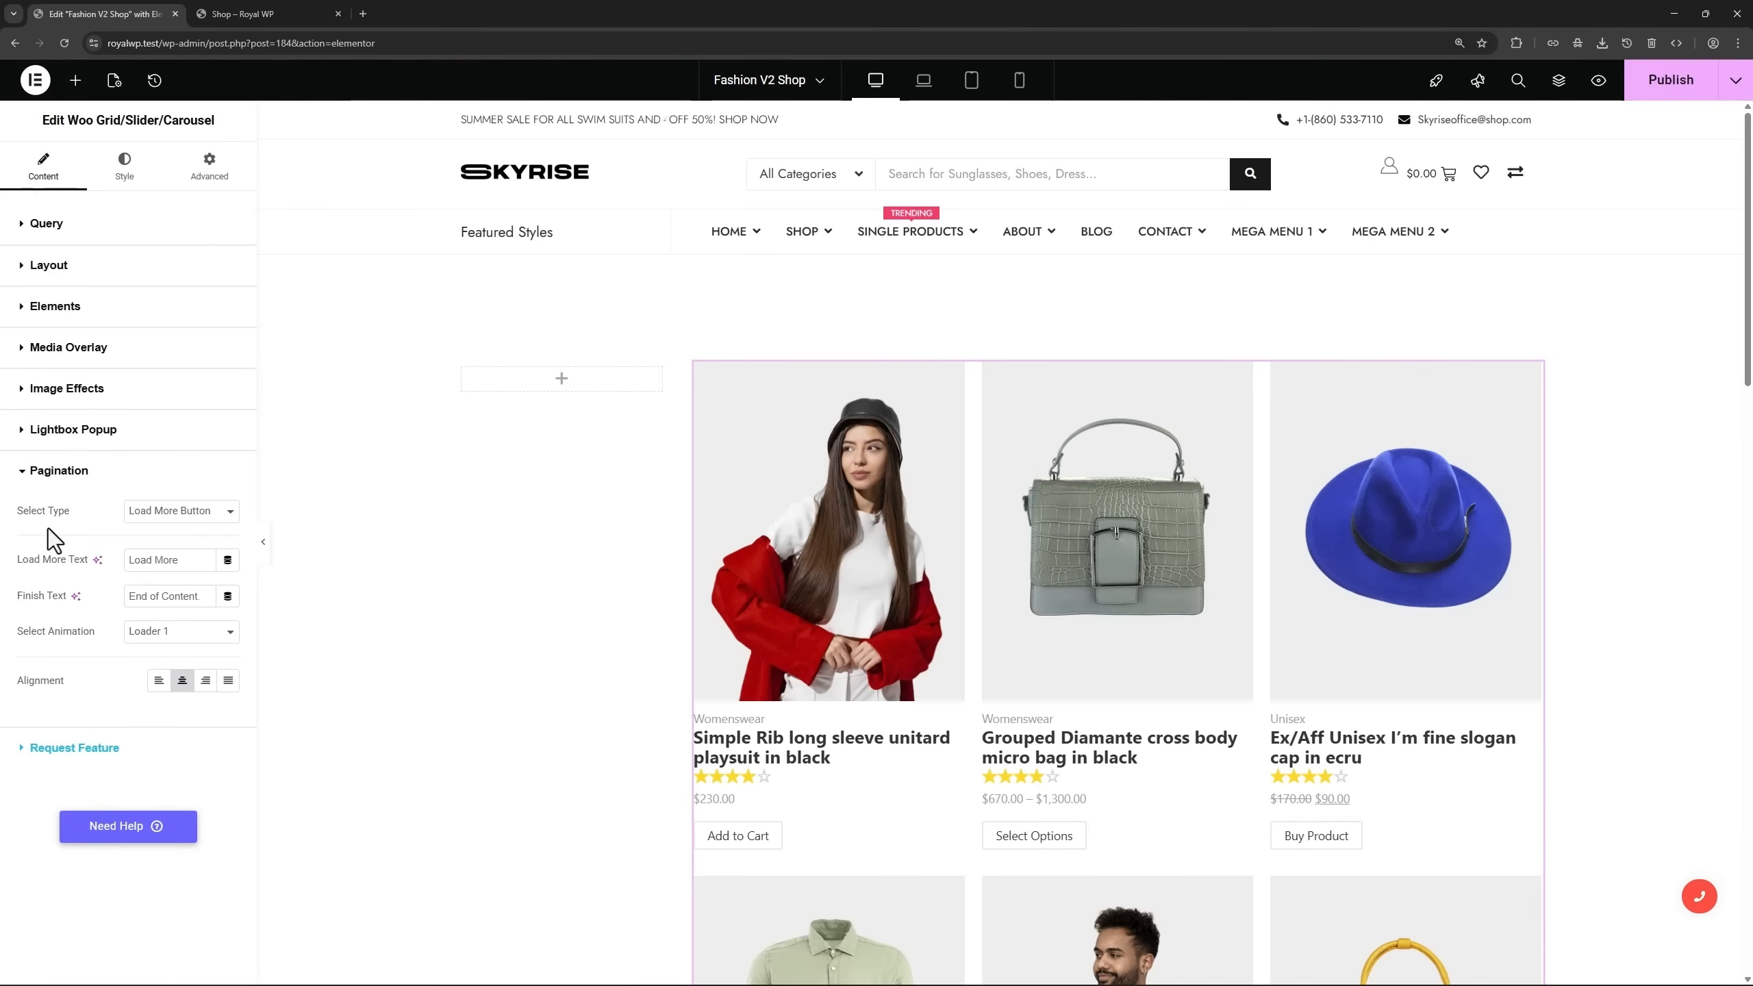
click(188, 514)
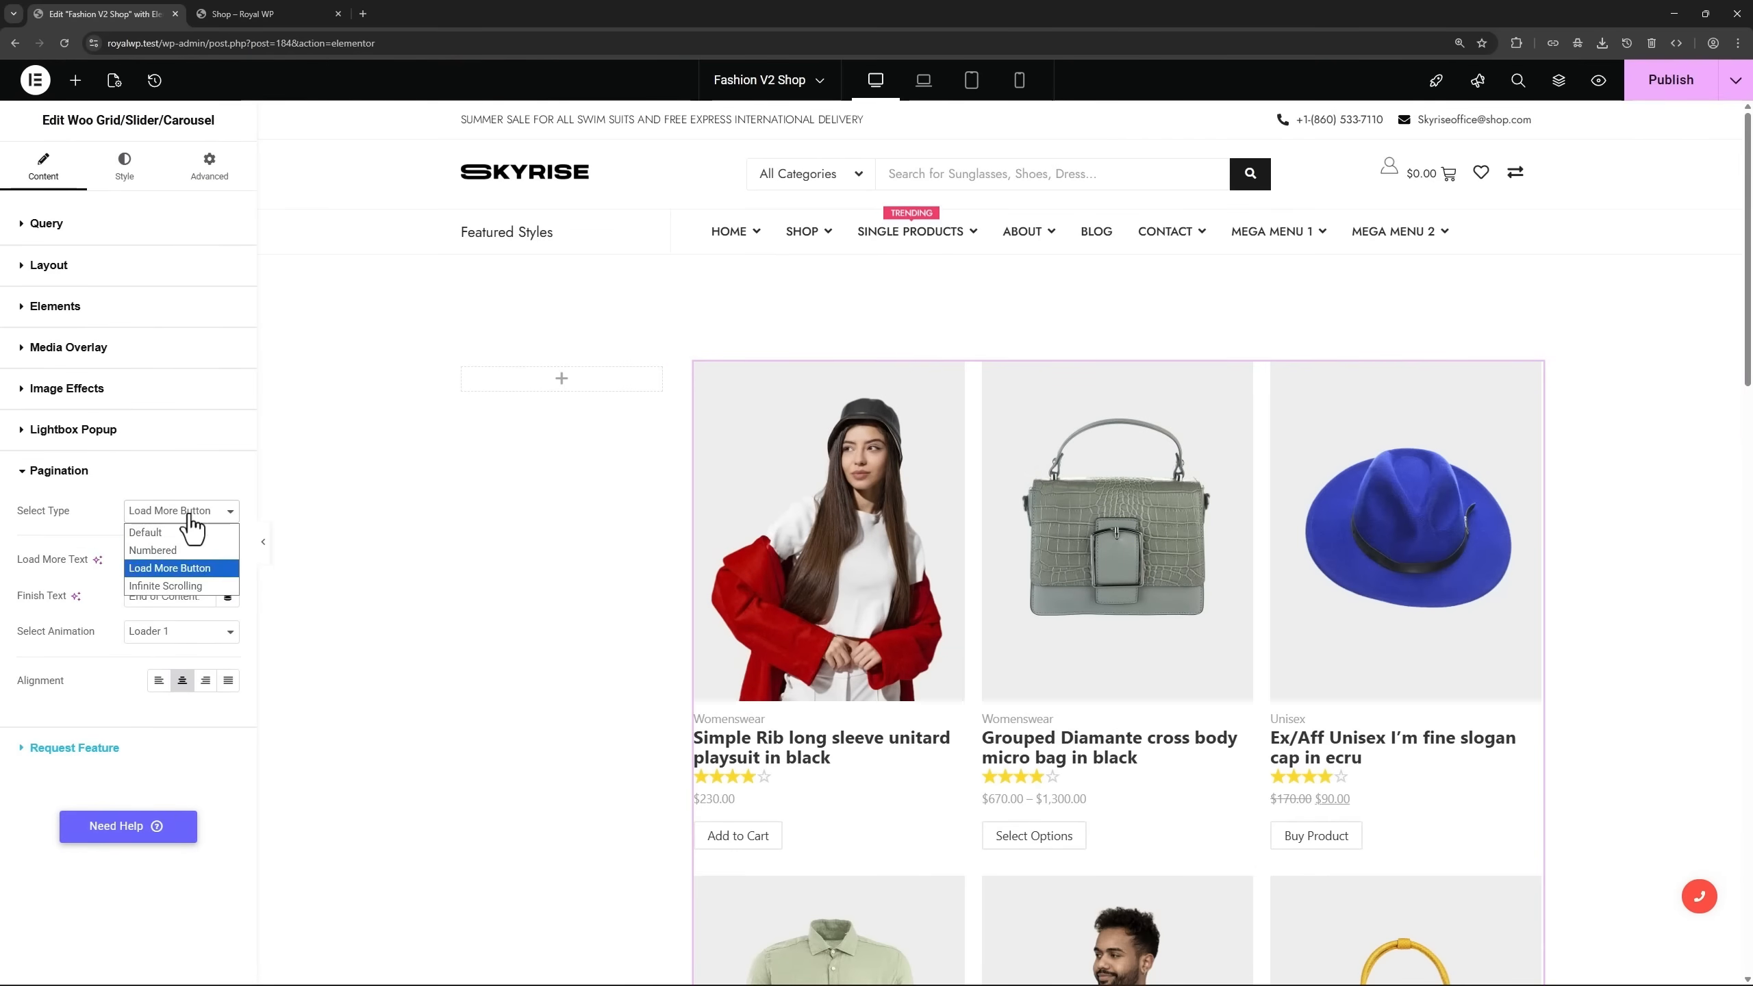
click(175, 568)
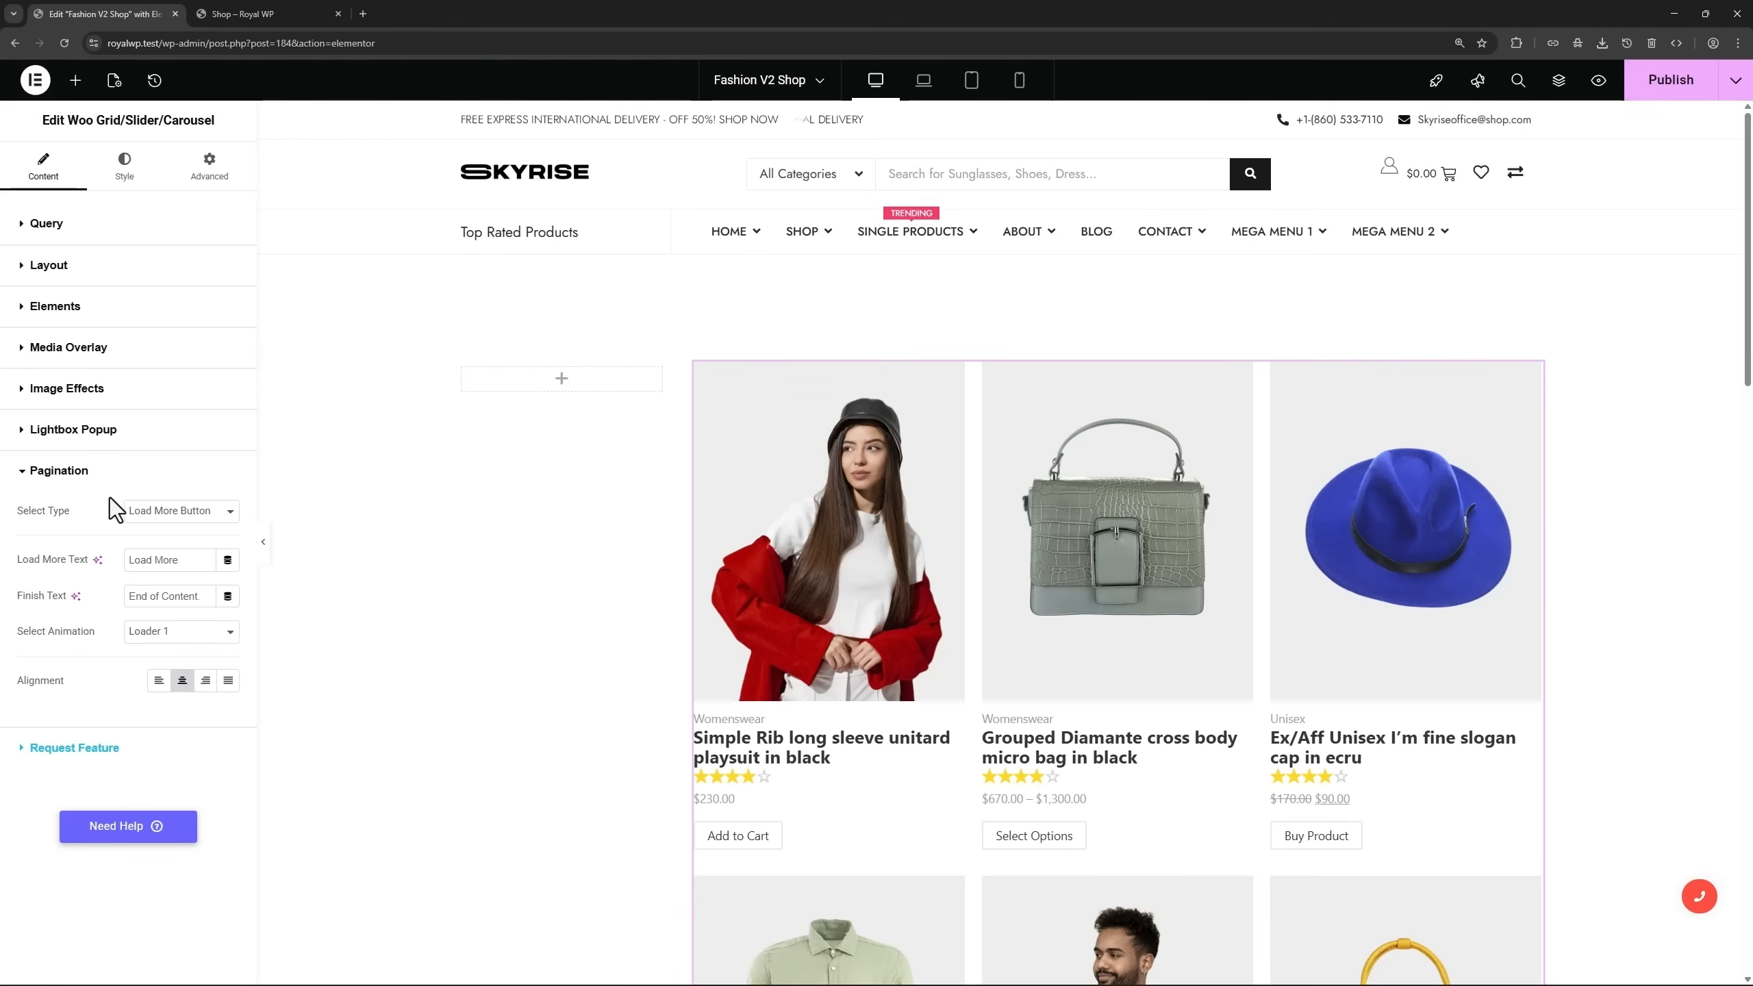
Find the Advanced Filters widget and place it in the empty narrow column beside the product grid.
click(562, 387)
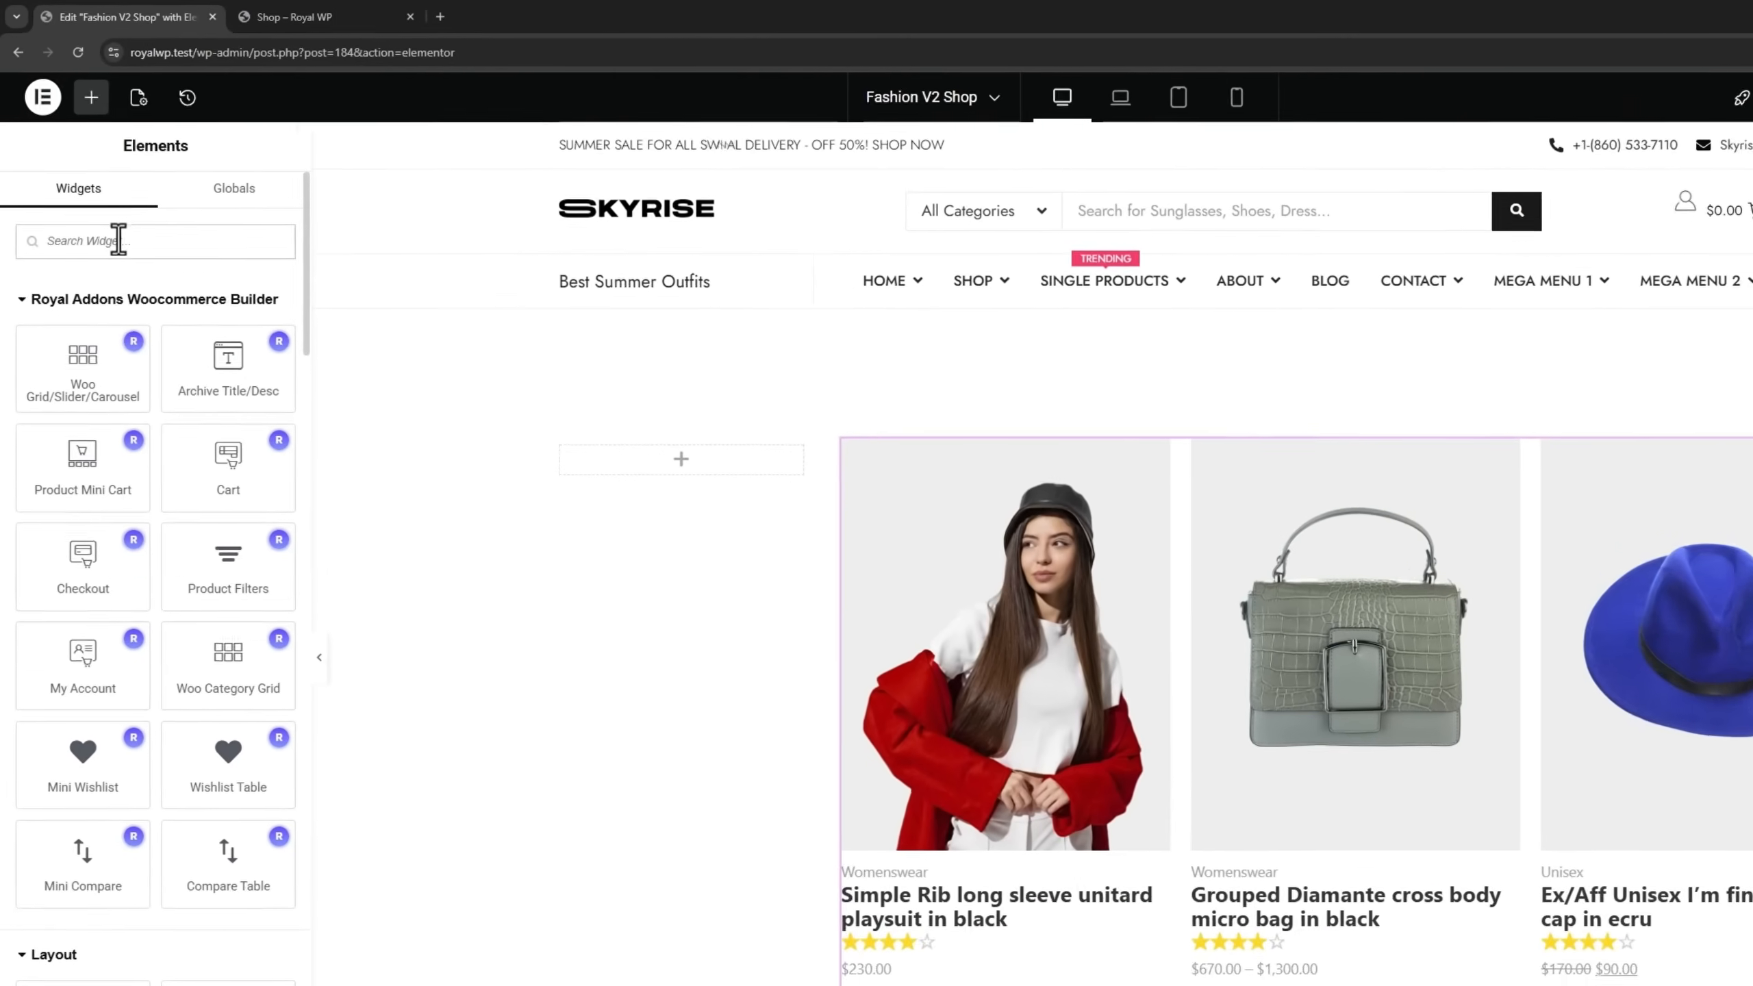
text(advanc)
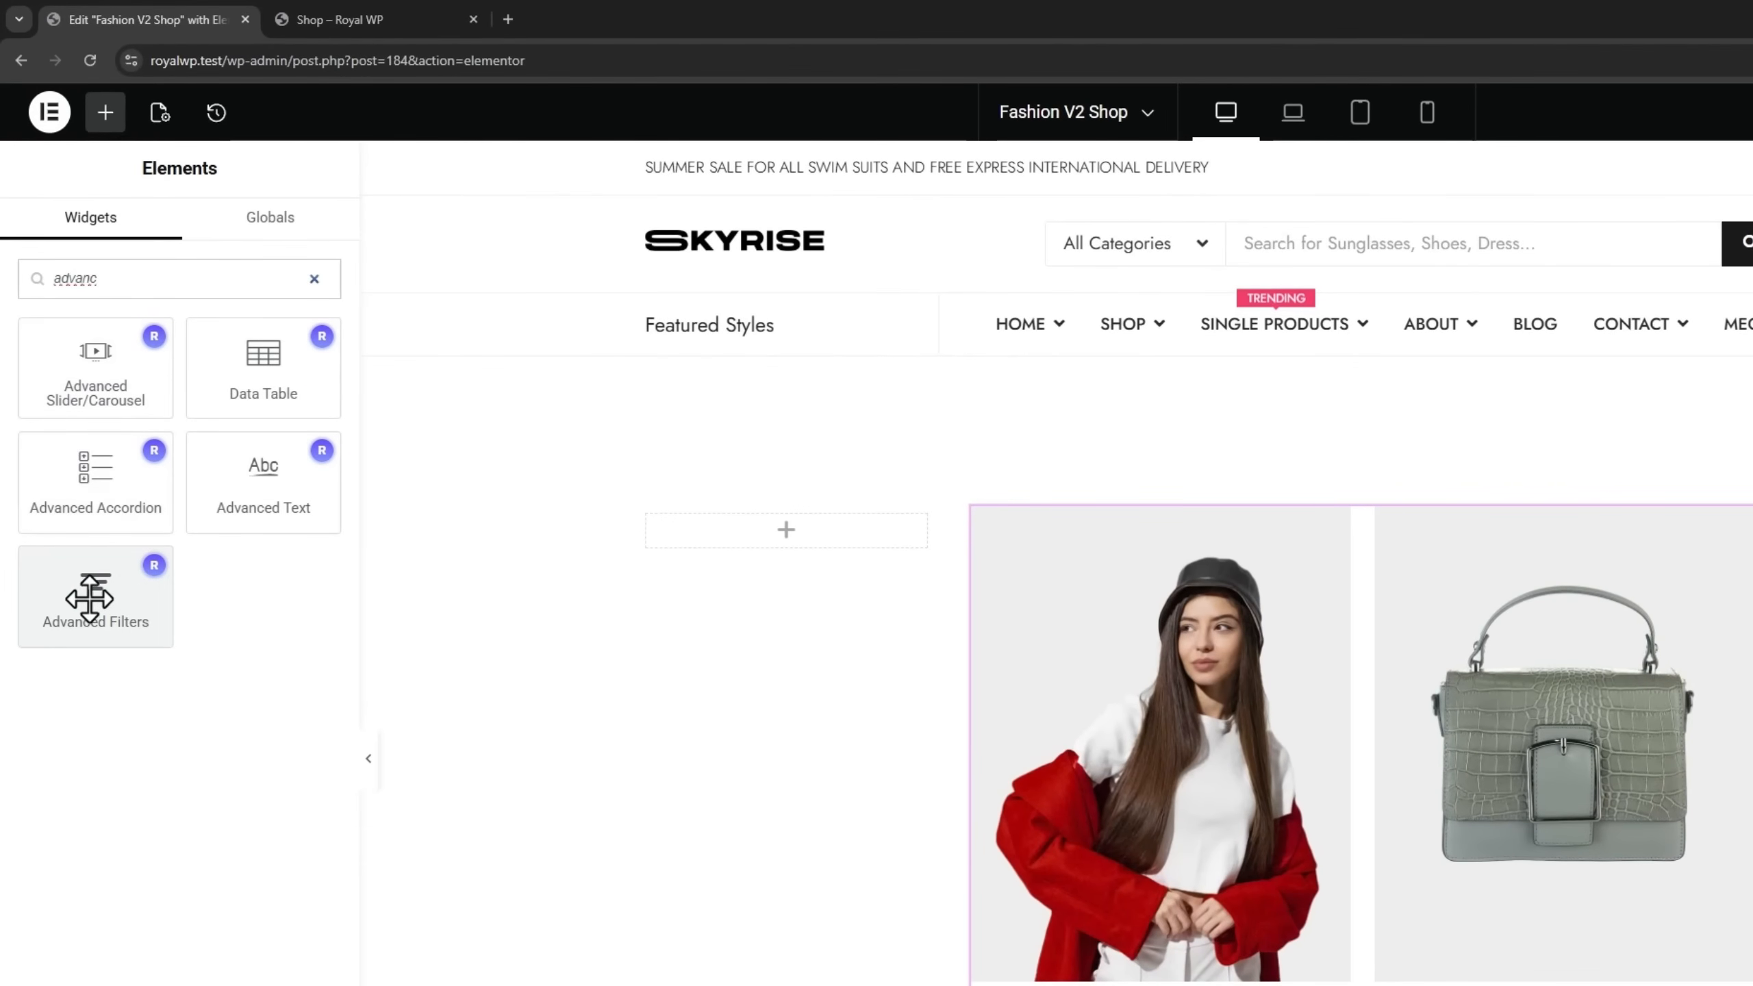
drag(86, 594, 781, 501)
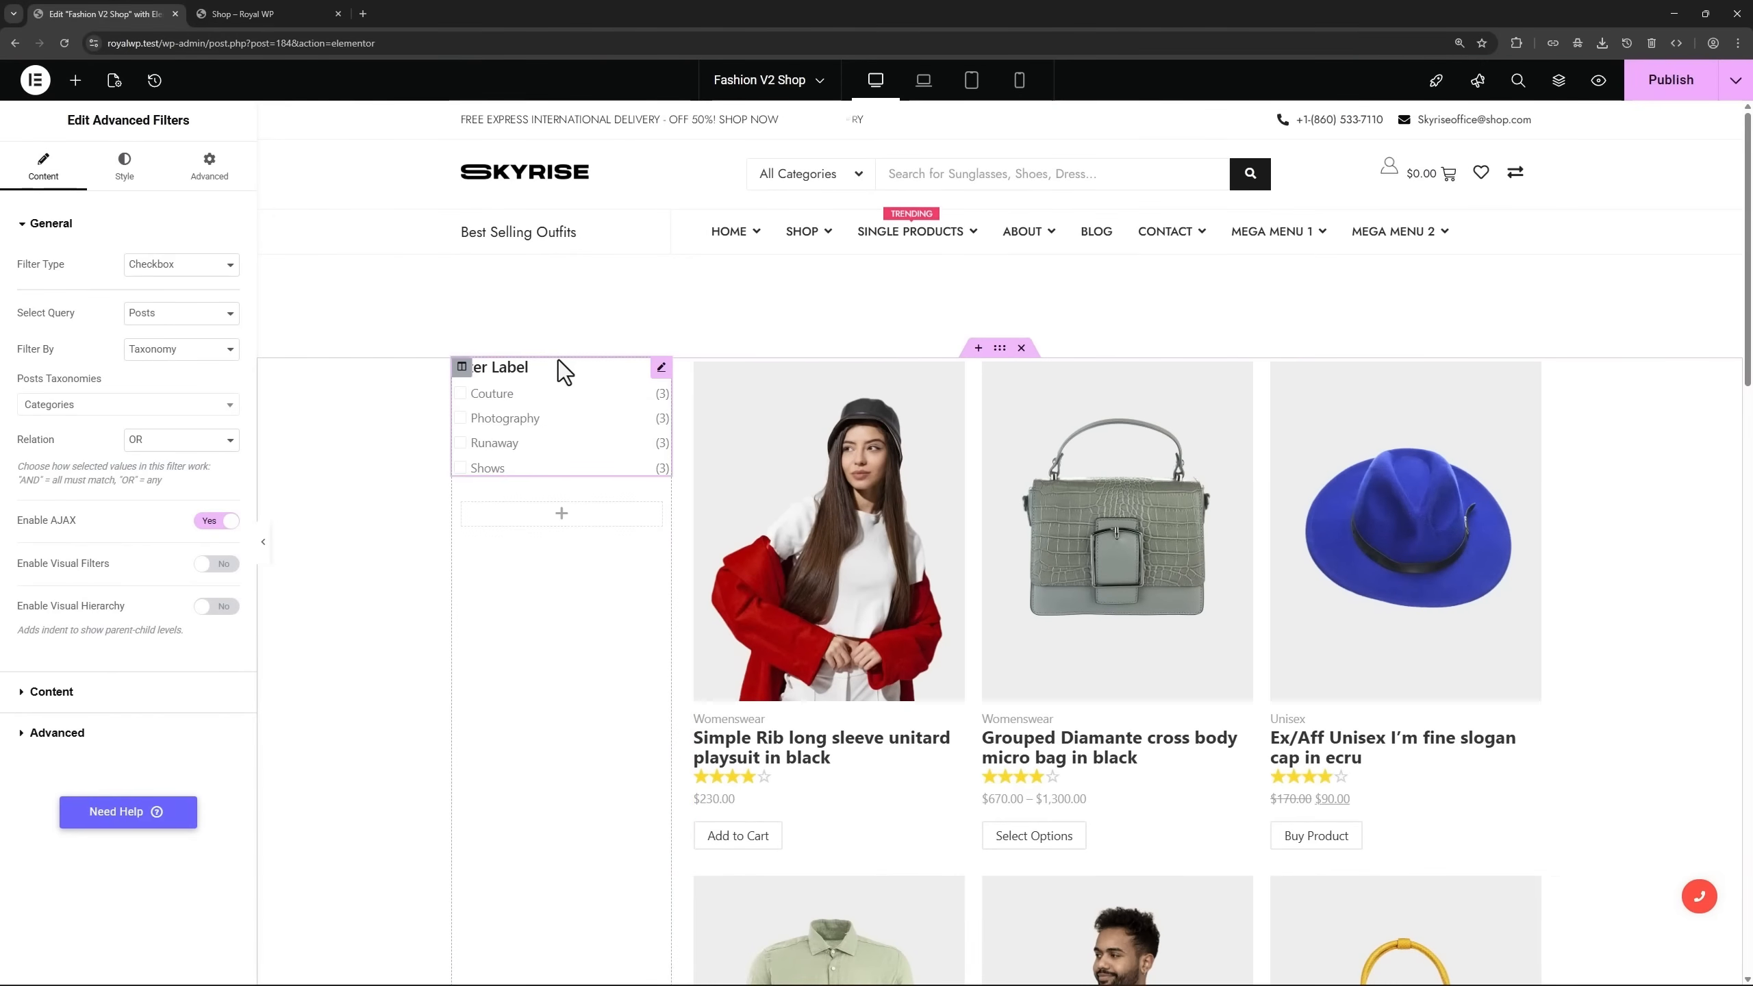
Configure the new filter as a Range type that queries Products and filters by Price (Products).
click(145, 266)
click(162, 337)
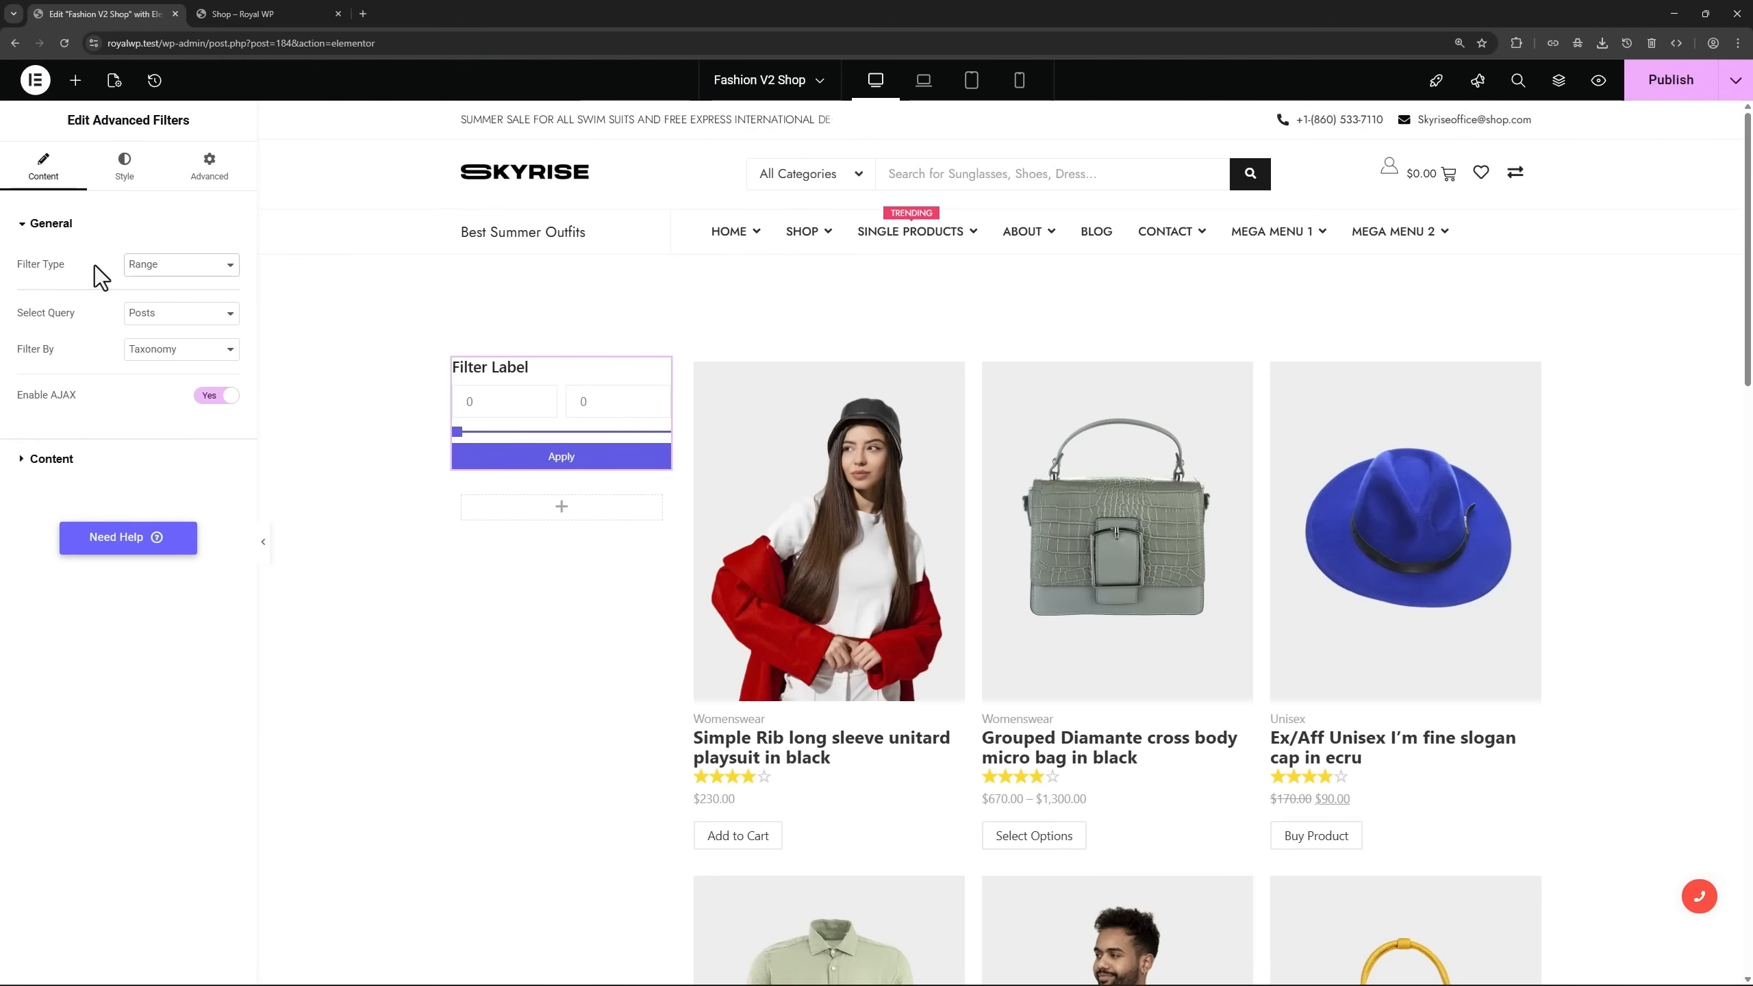
click(166, 318)
click(155, 371)
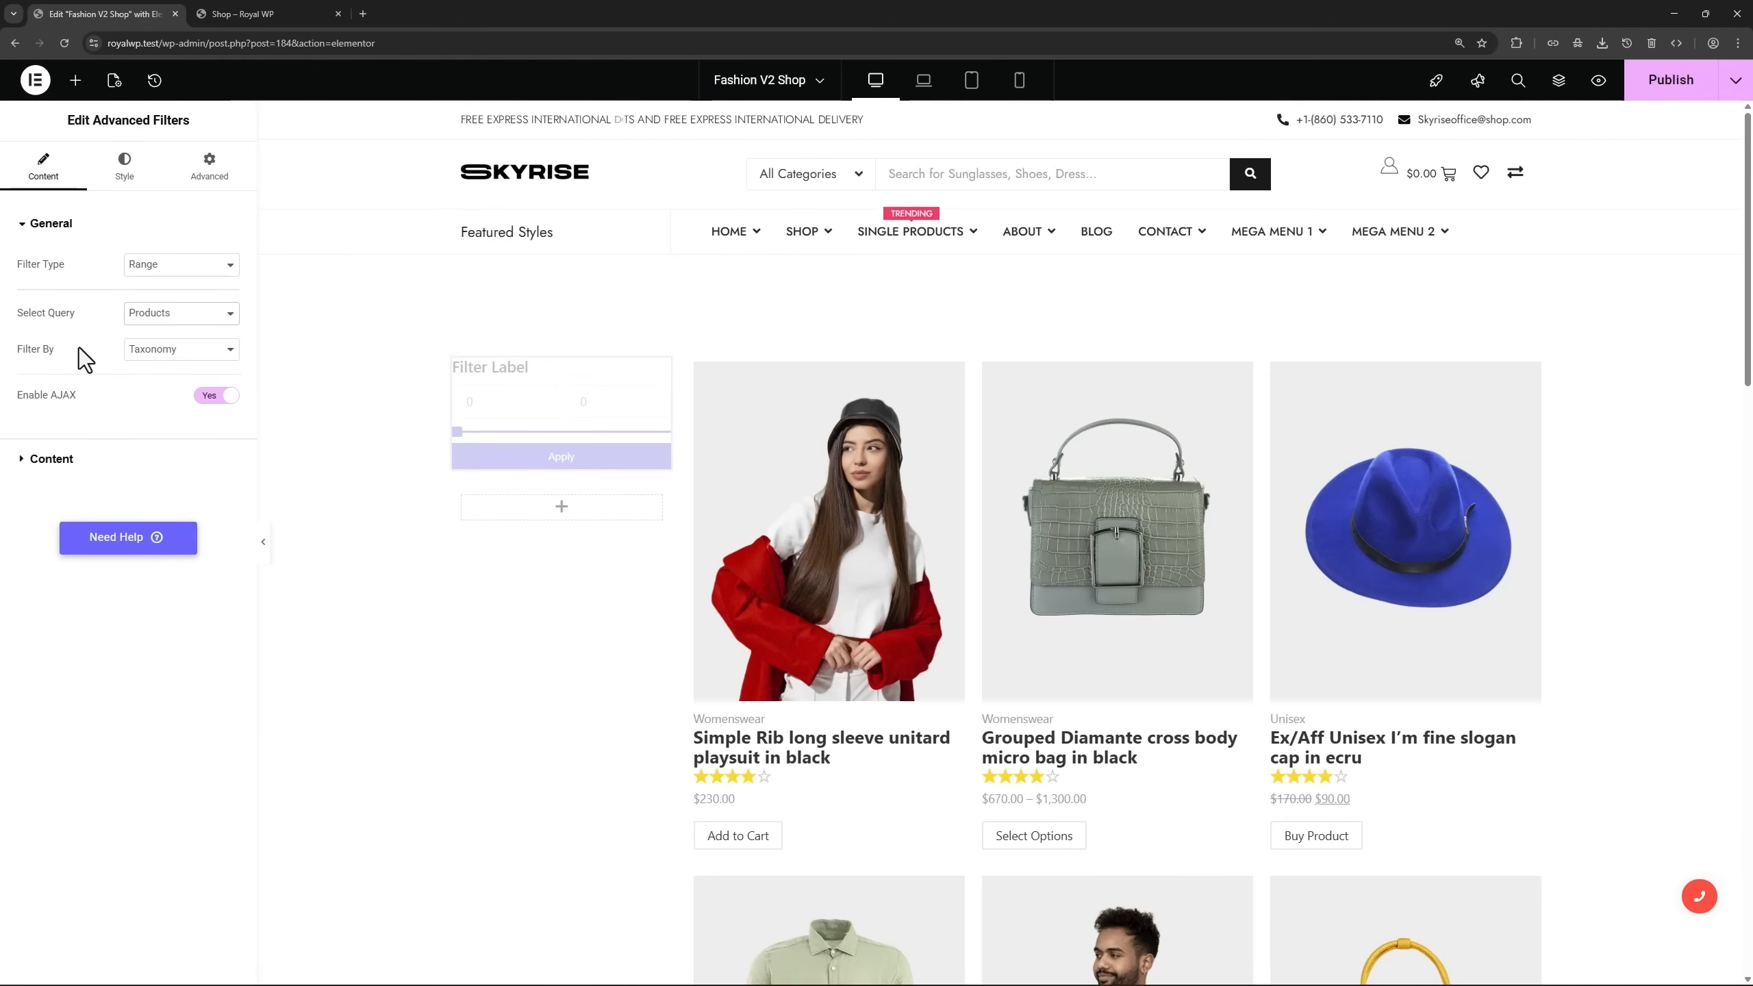
click(166, 350)
click(161, 395)
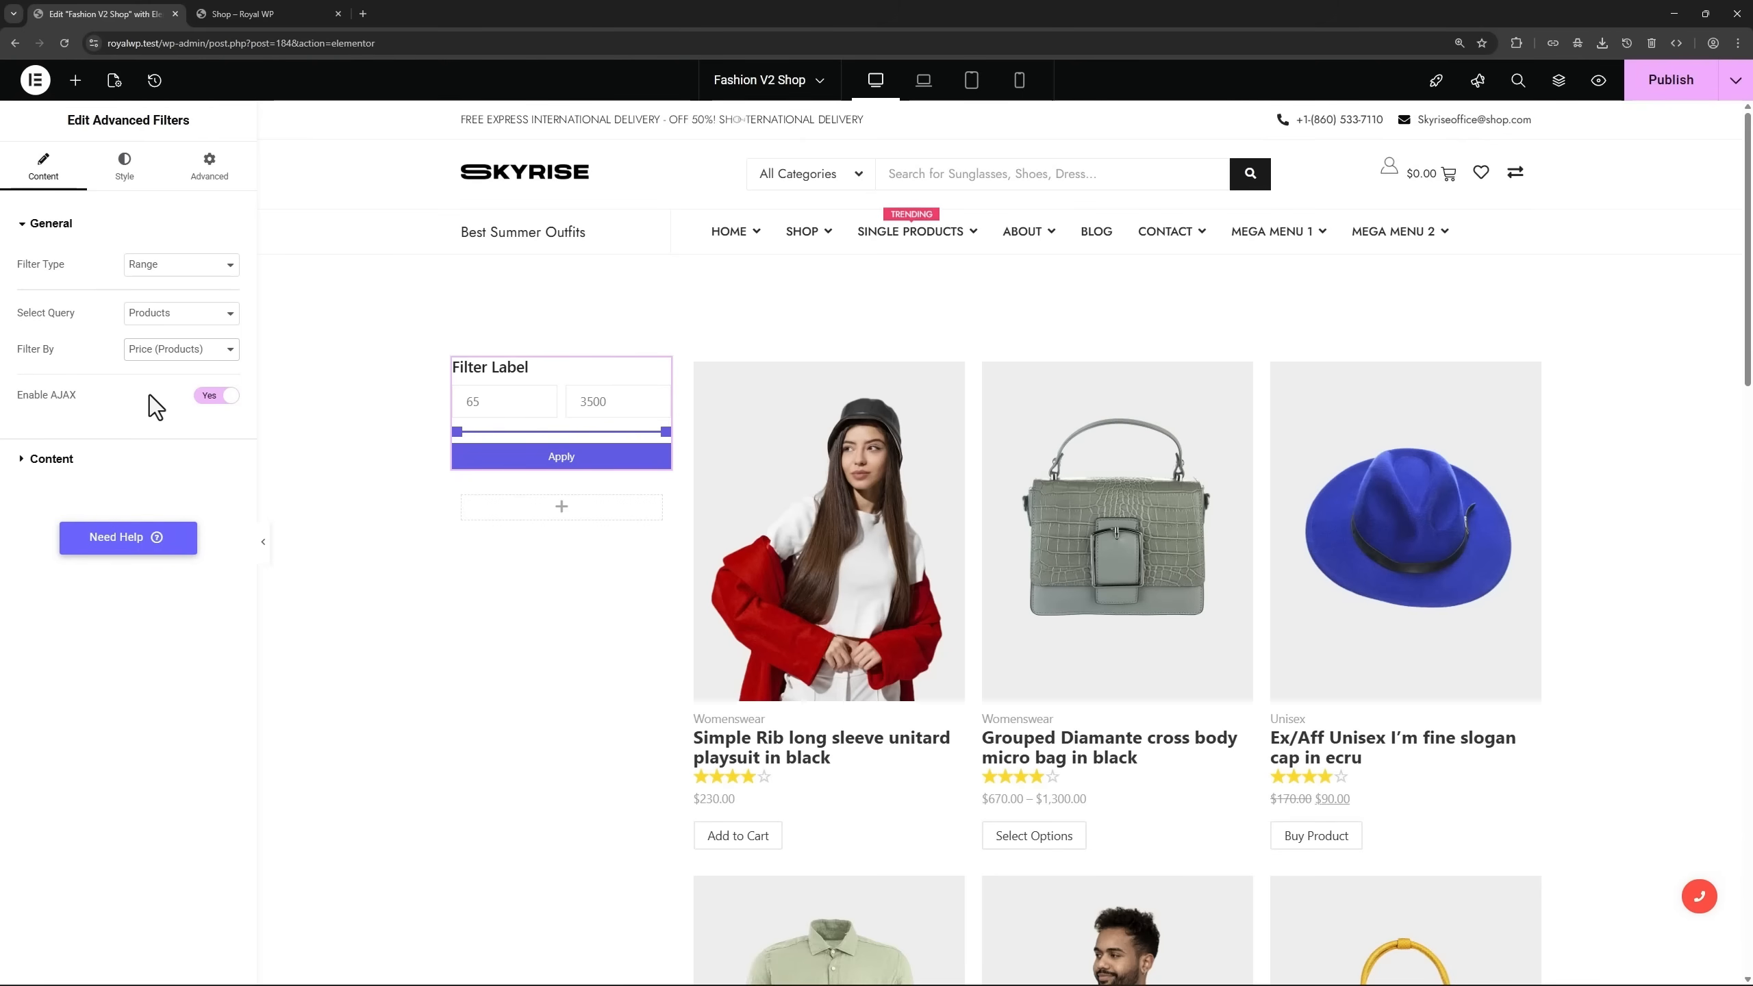
Set the price filter's label to Price Range and publish the shop template.
click(55, 461)
drag(184, 337, 125, 339)
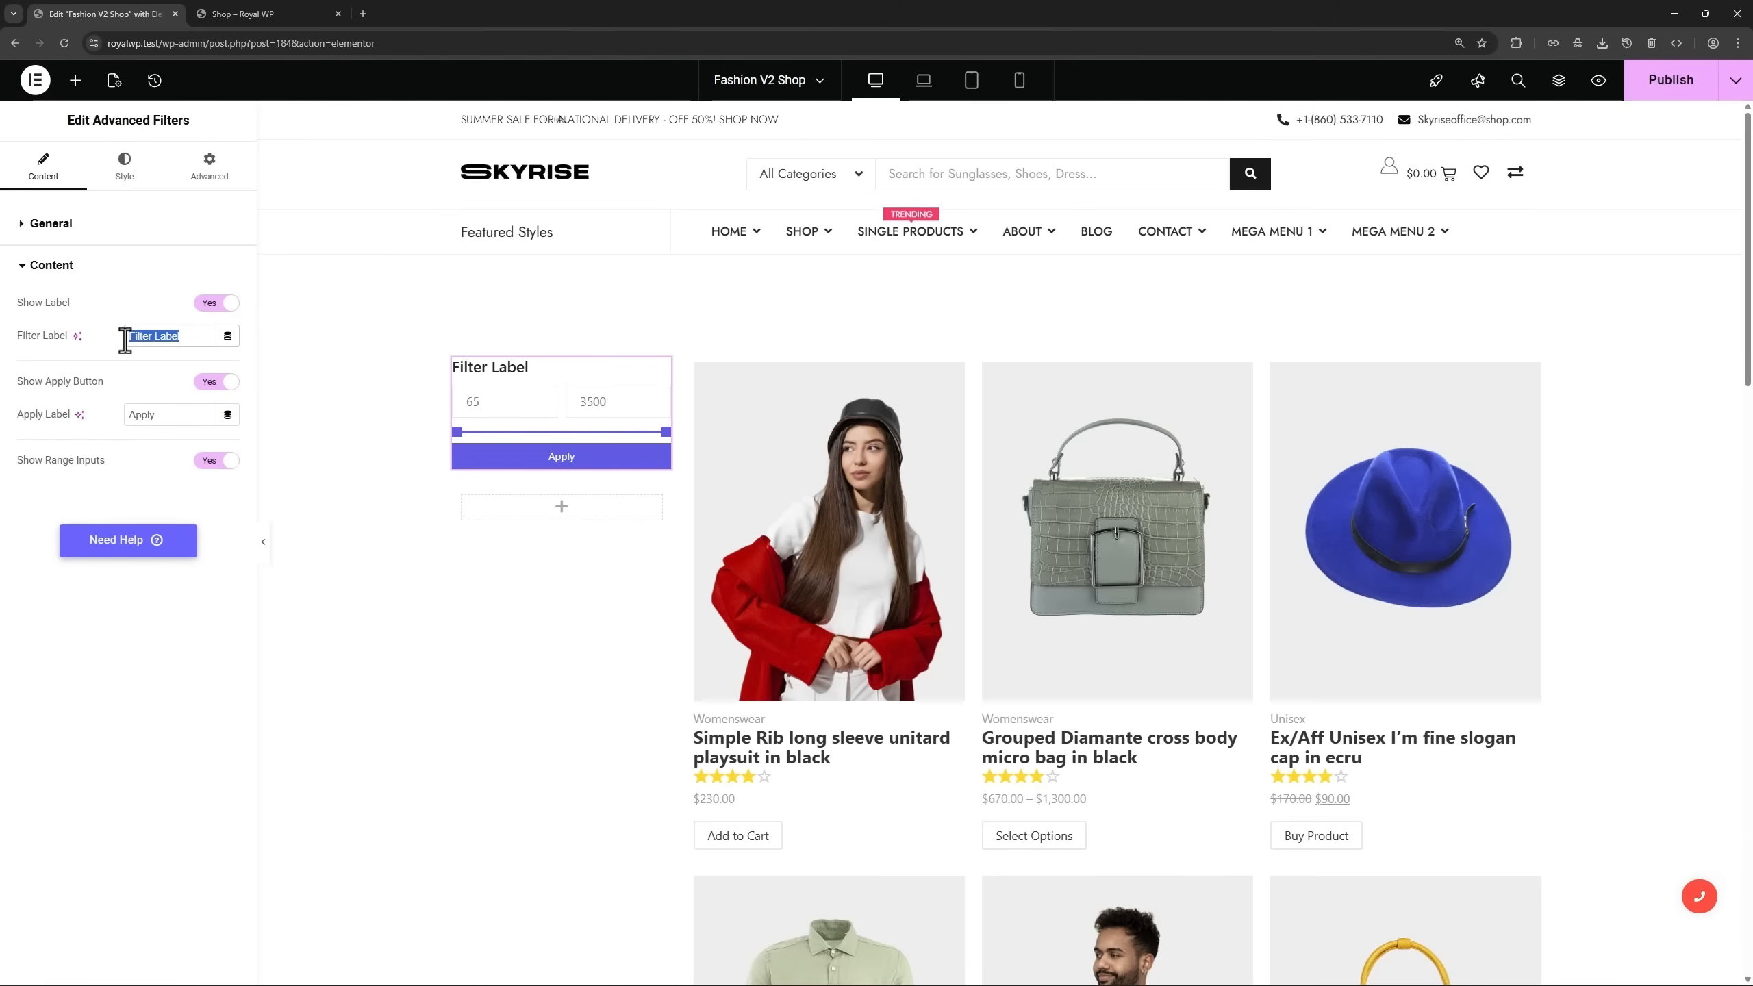
text(Price Range)
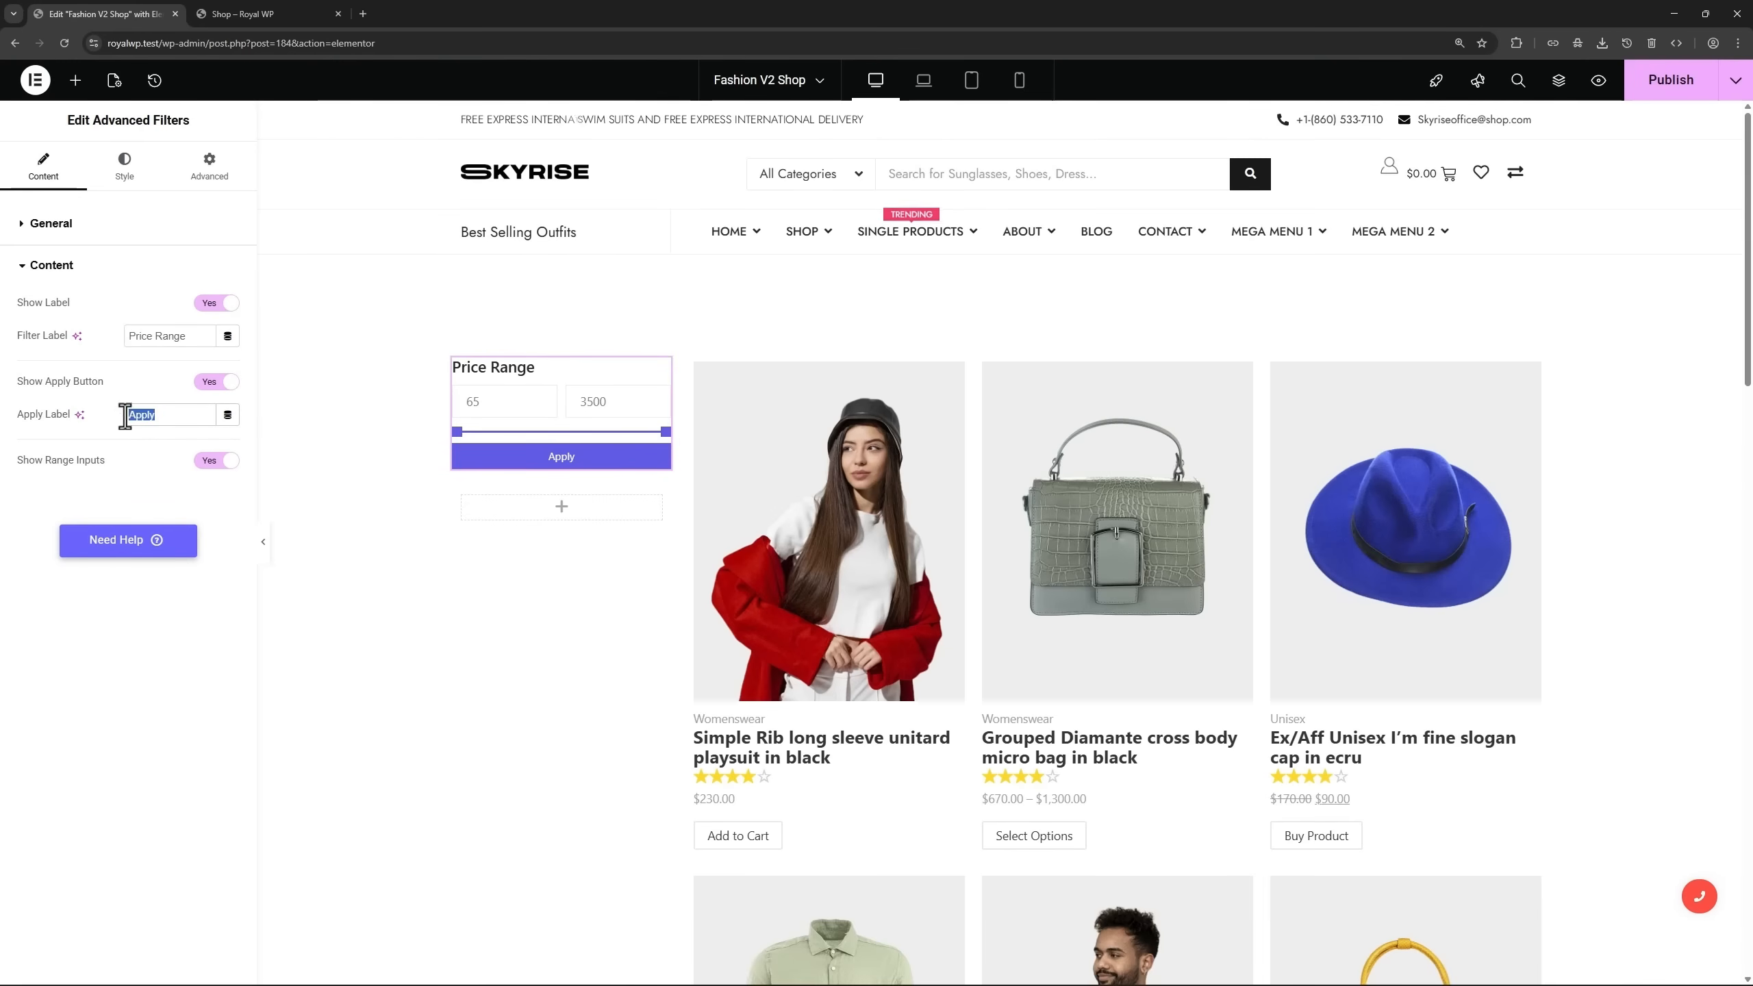
click(102, 416)
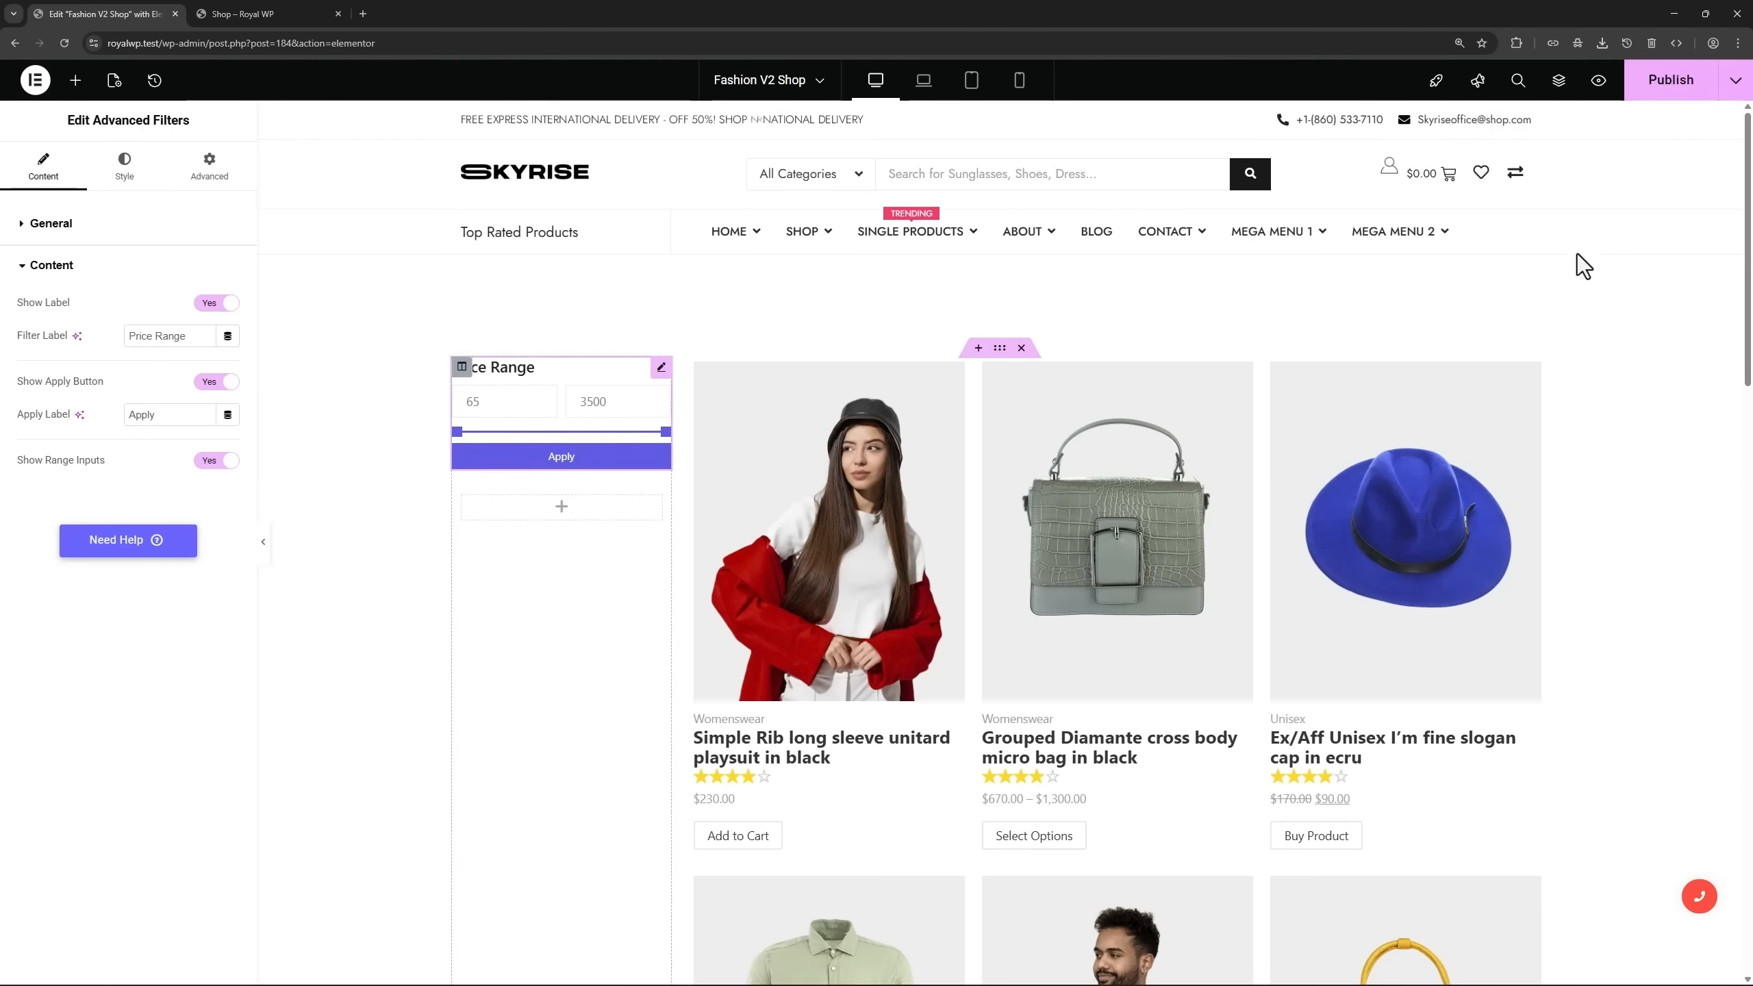
click(1671, 79)
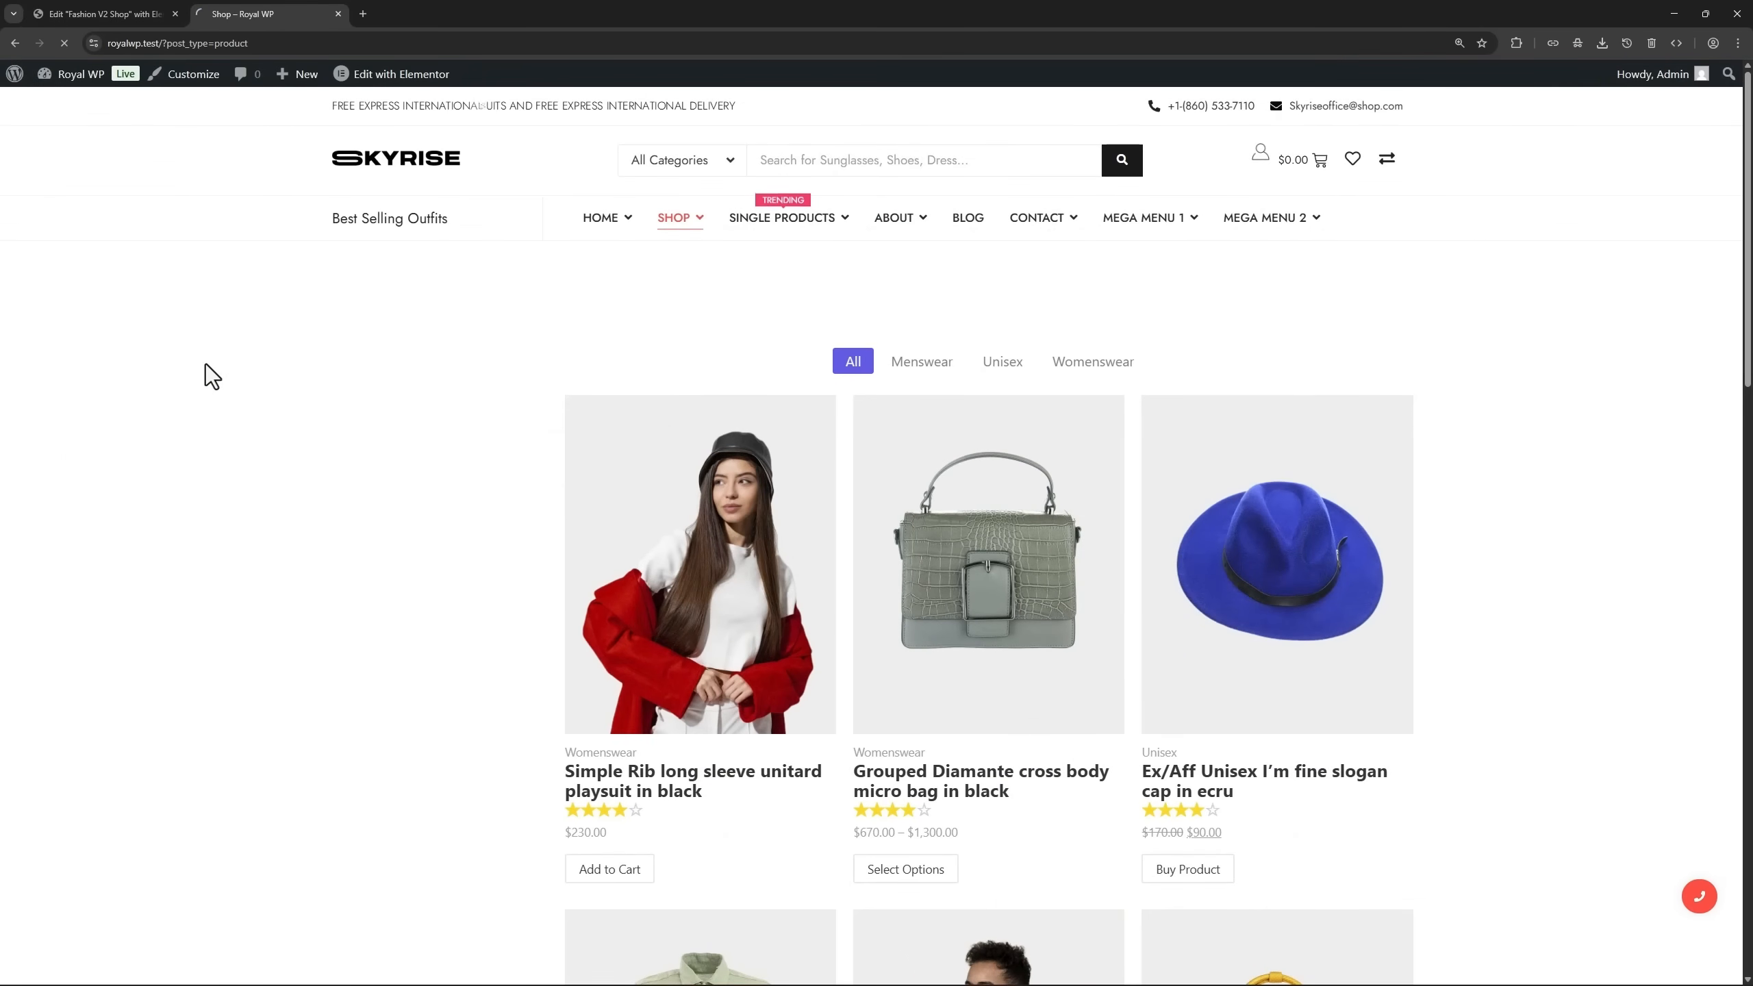
Reload the live shop page and test the price filter with the maximum lowered to 1563.
key(F5)
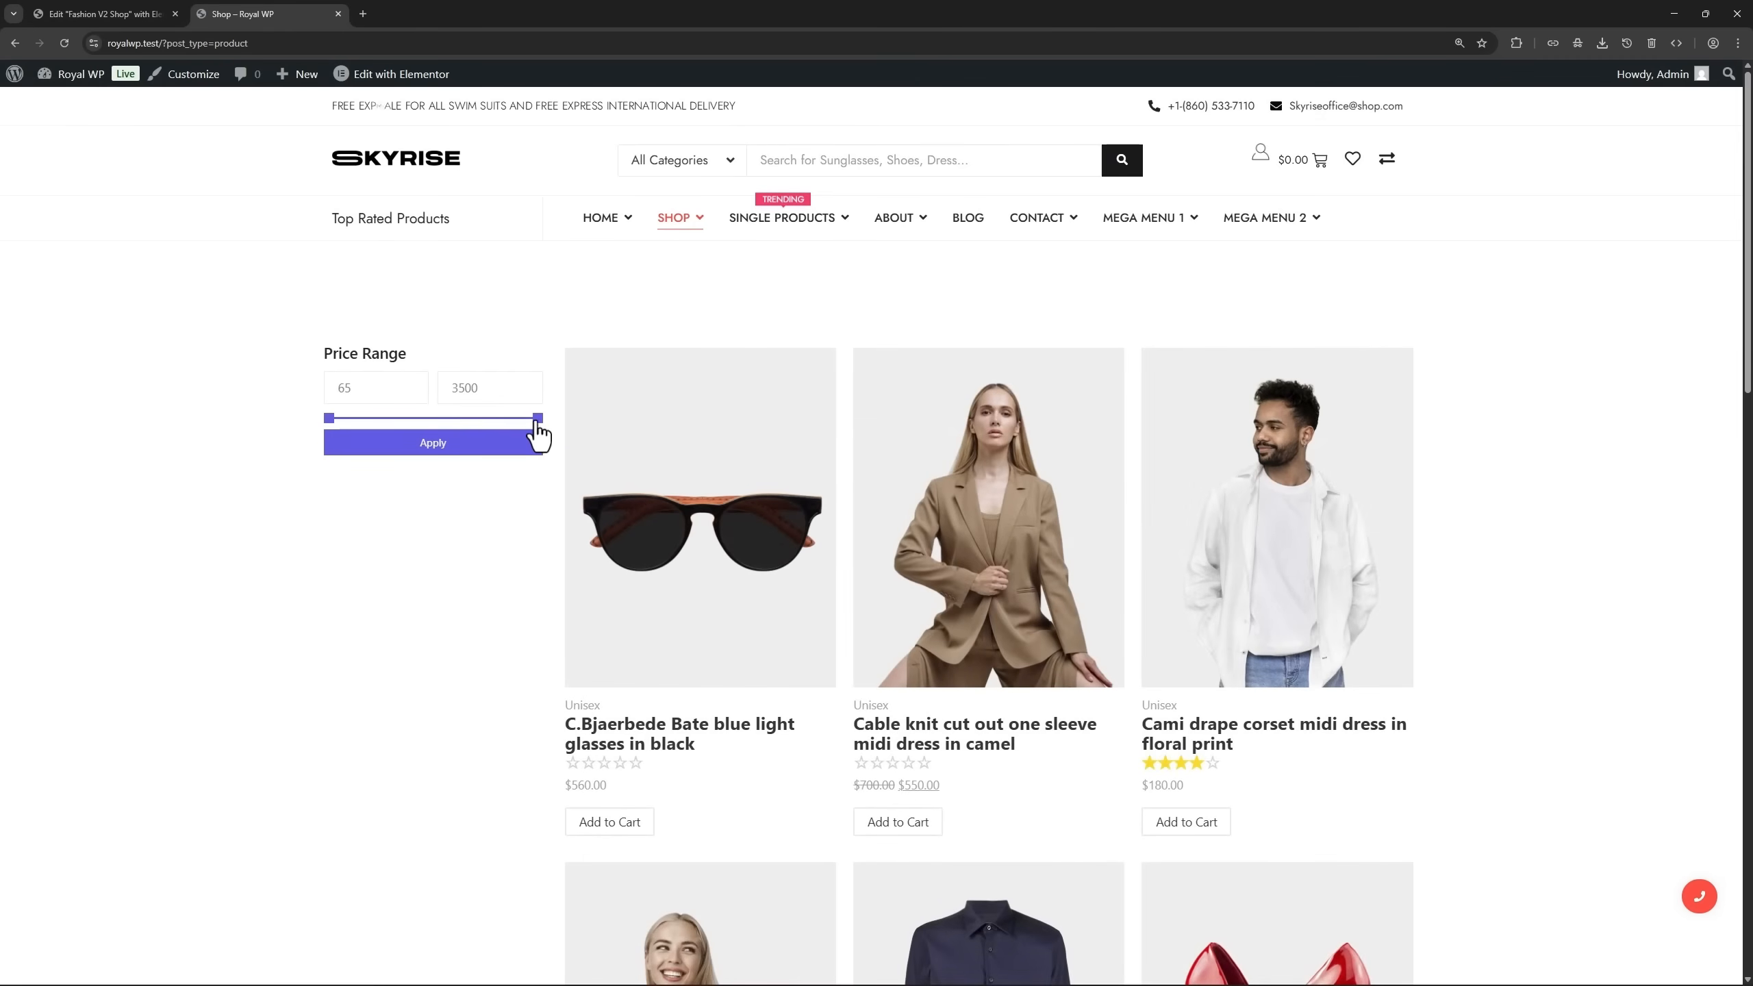
drag(537, 417, 420, 417)
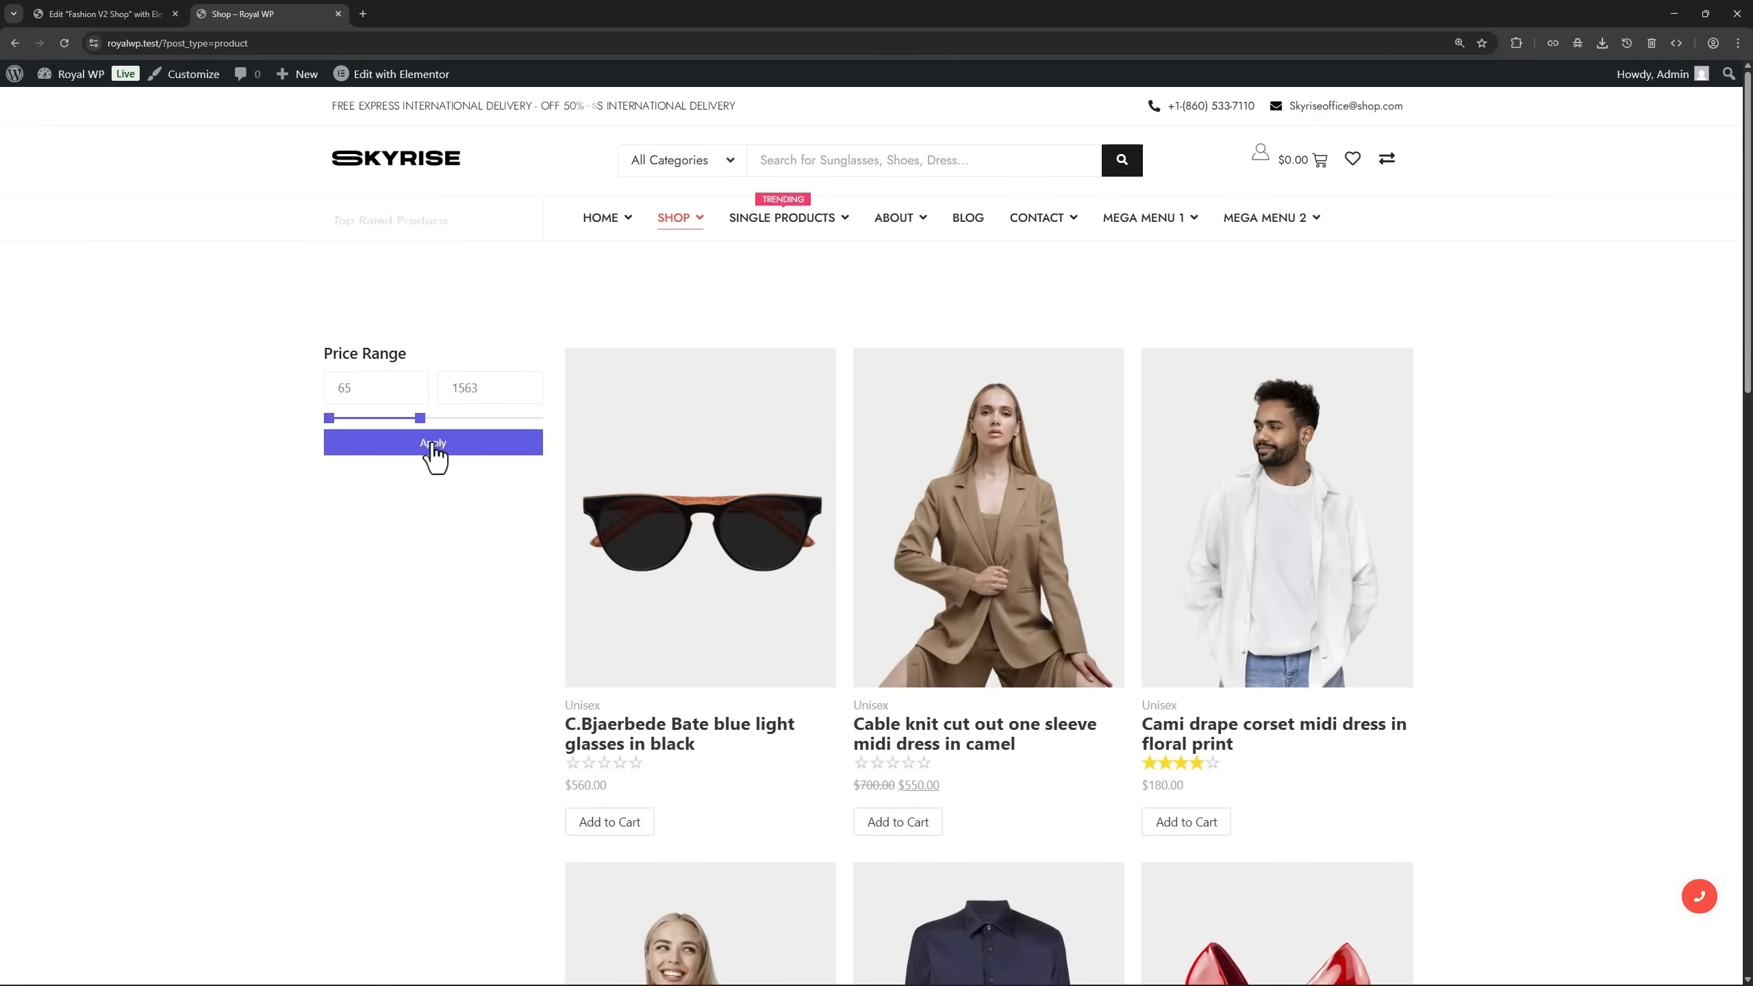
click(433, 445)
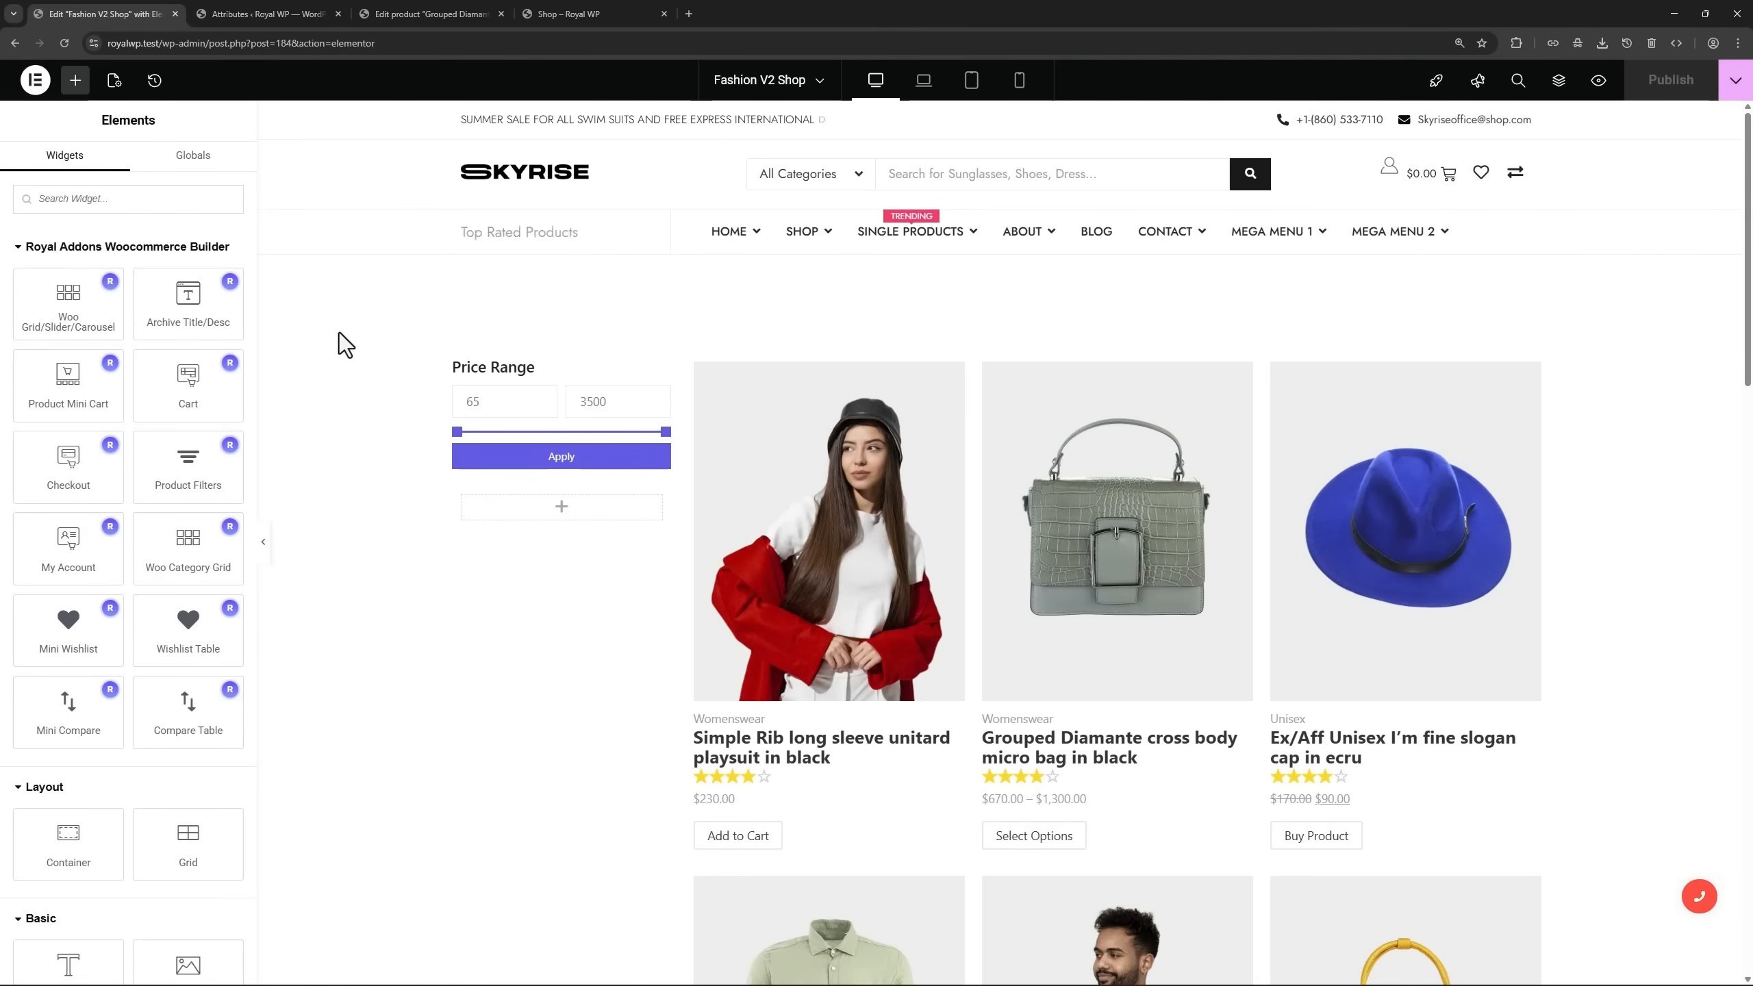
Find the Advanced Filters widget and place a second one directly below the Price Range filter.
click(130, 198)
text(advan)
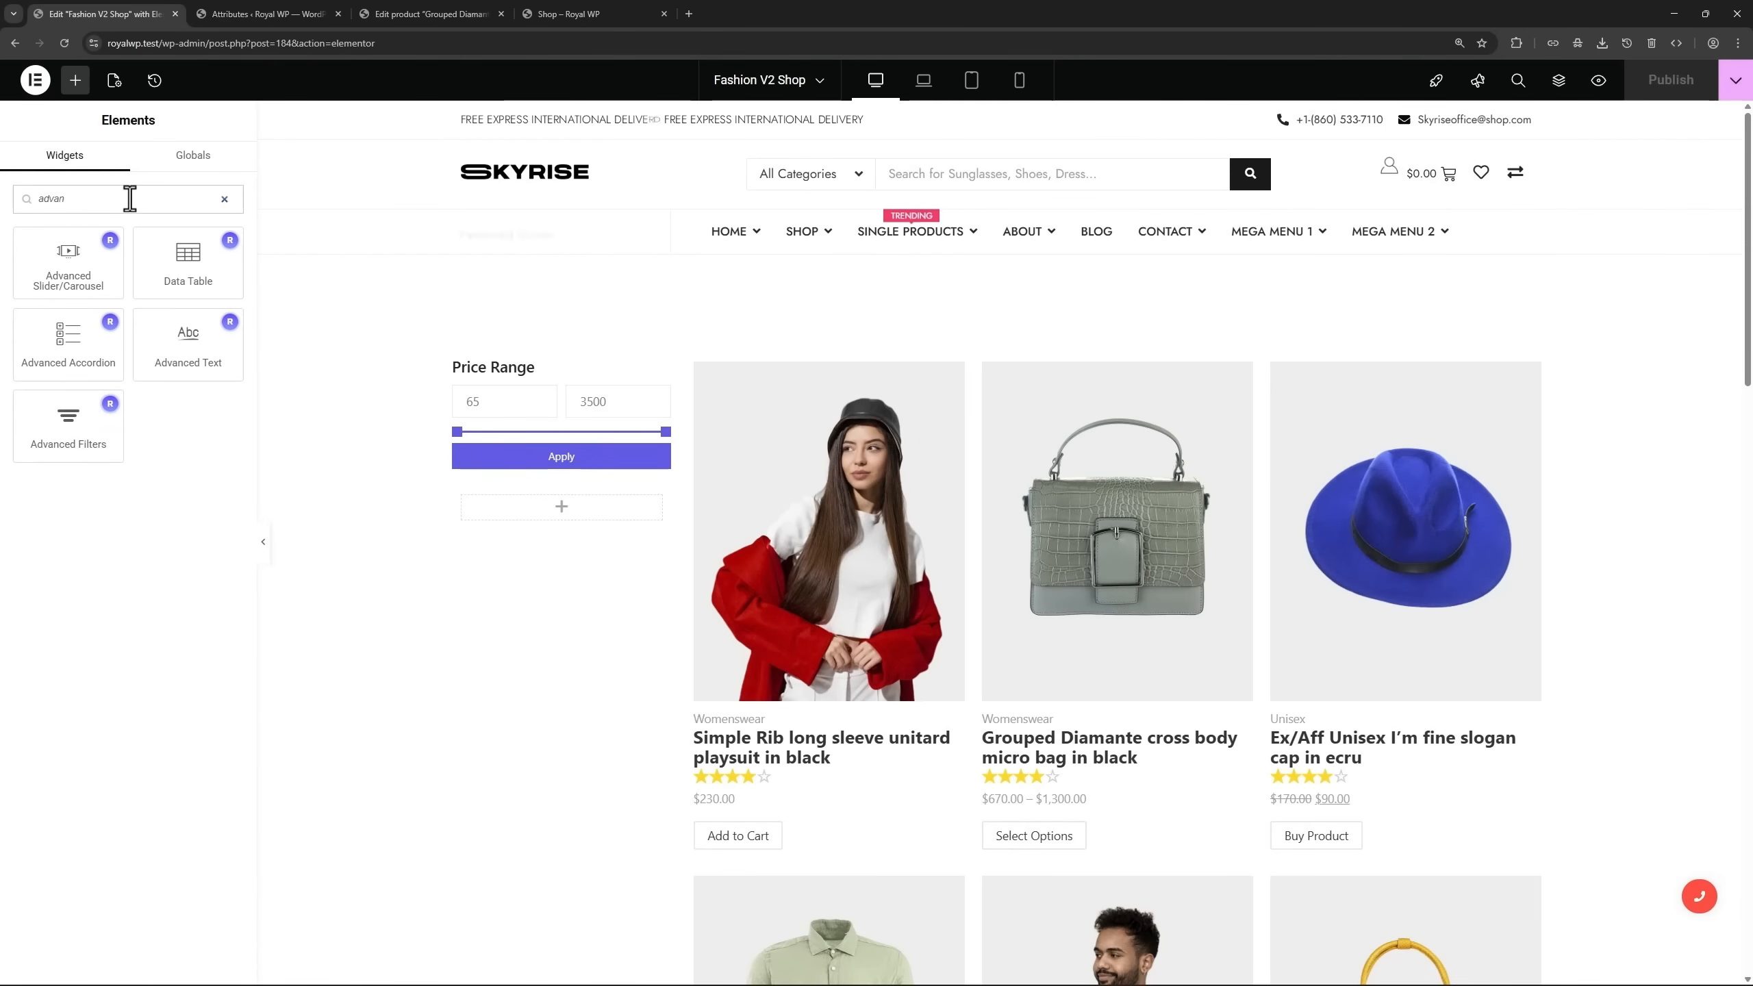
drag(68, 421, 556, 469)
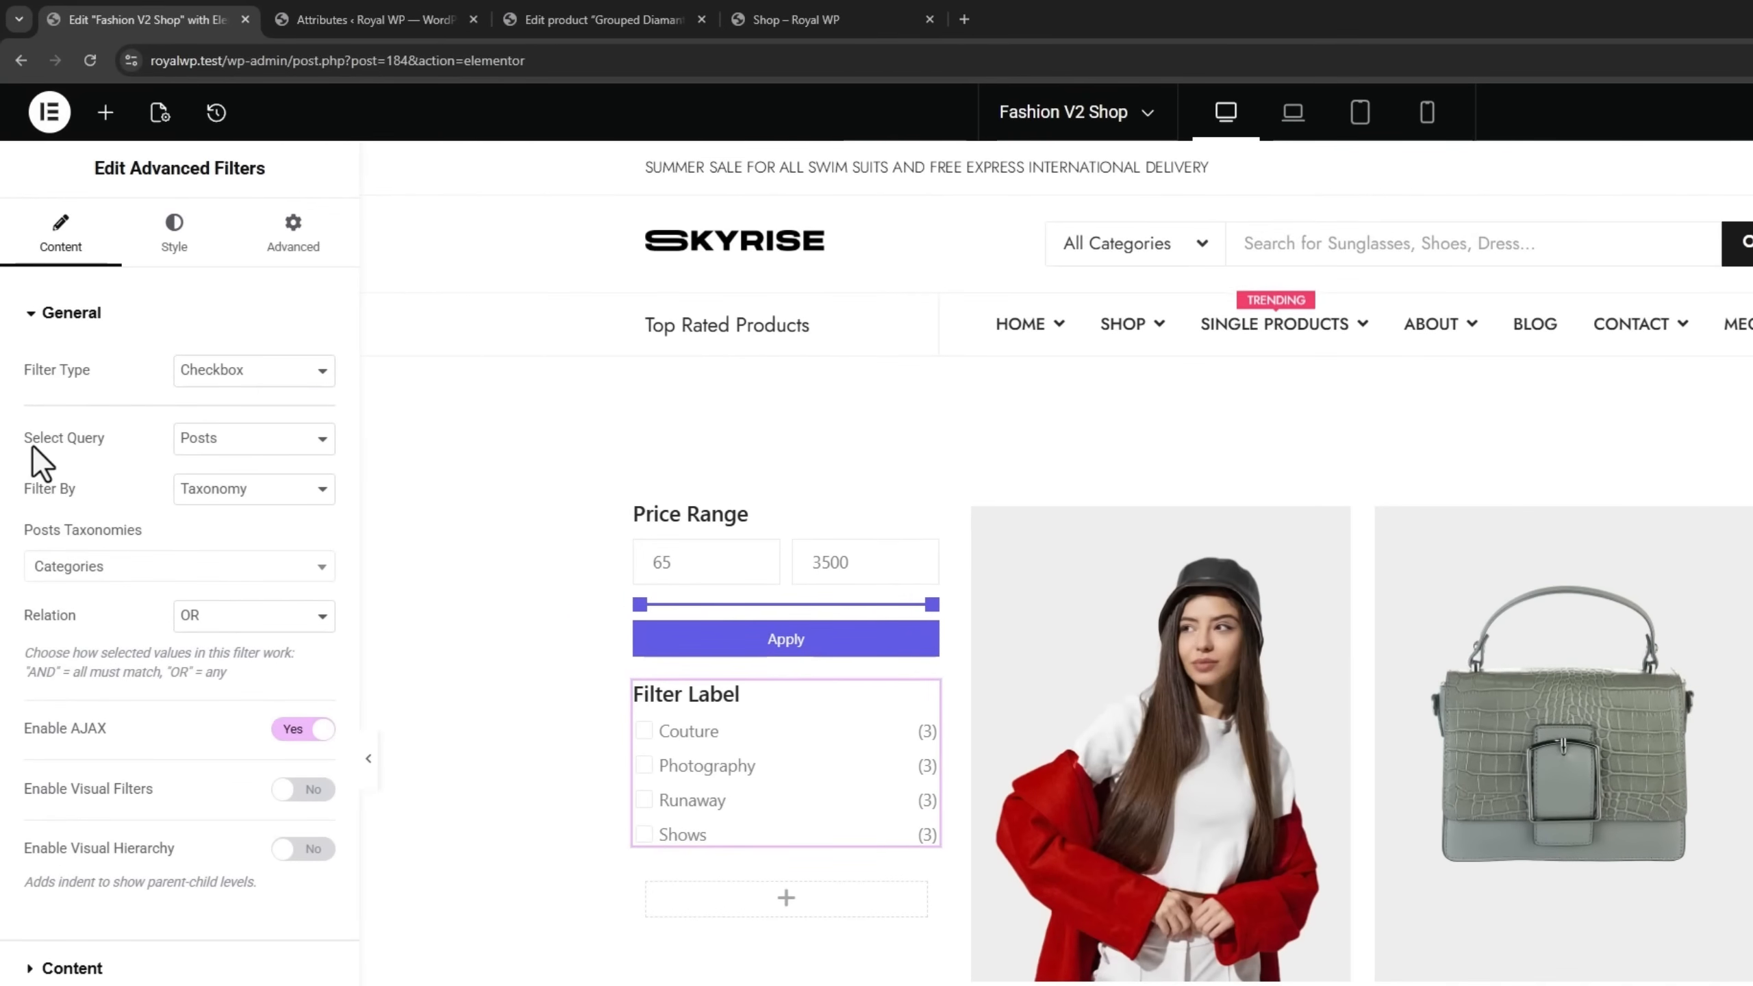
Configure the new checkbox filter to query Products by Taxonomy, using the Product size taxonomy.
click(255, 448)
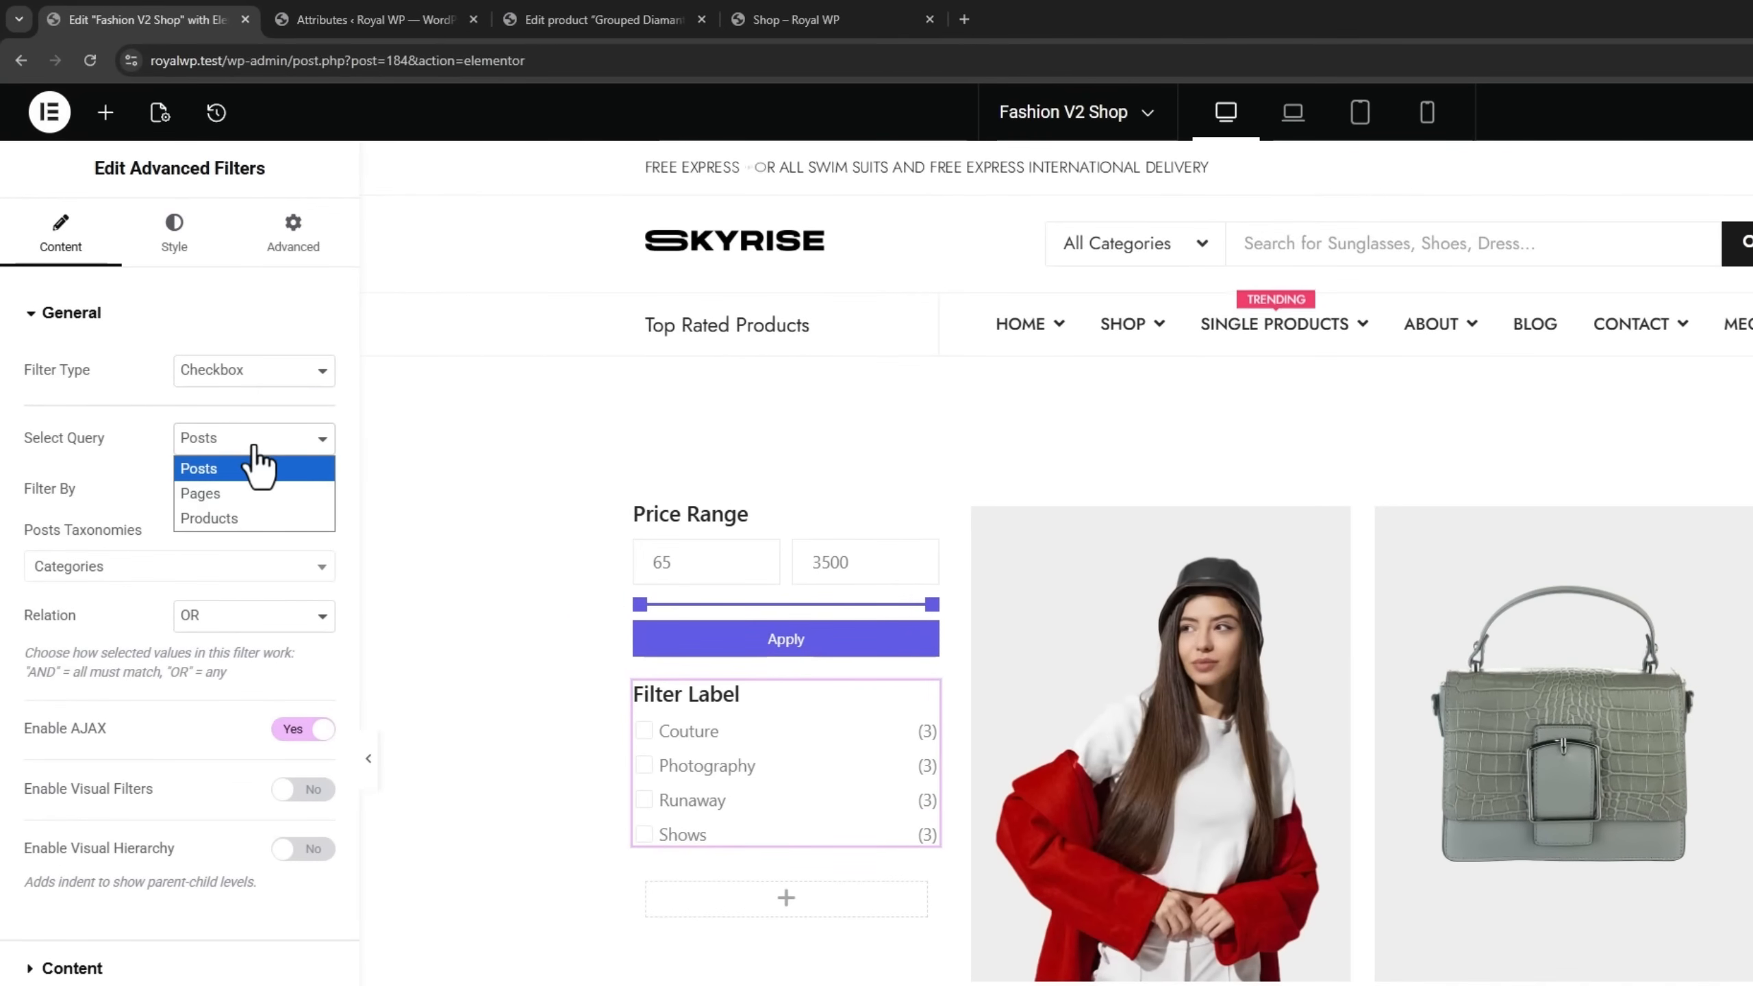
click(222, 513)
click(223, 509)
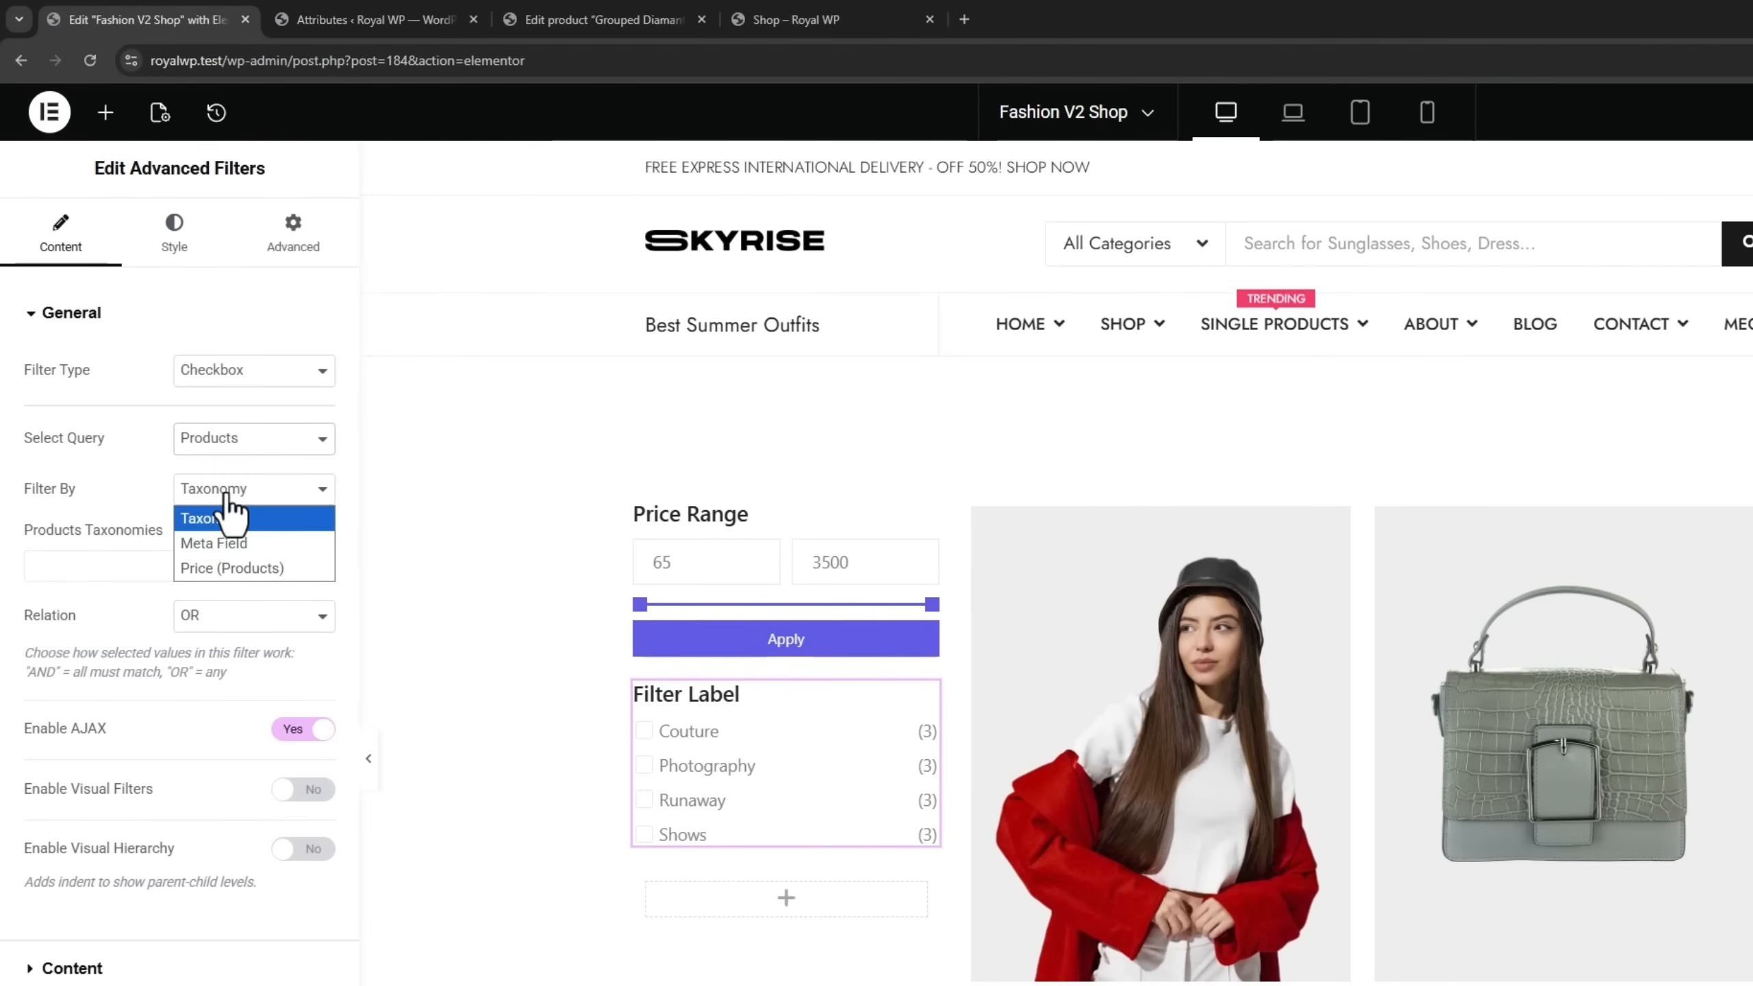
click(230, 514)
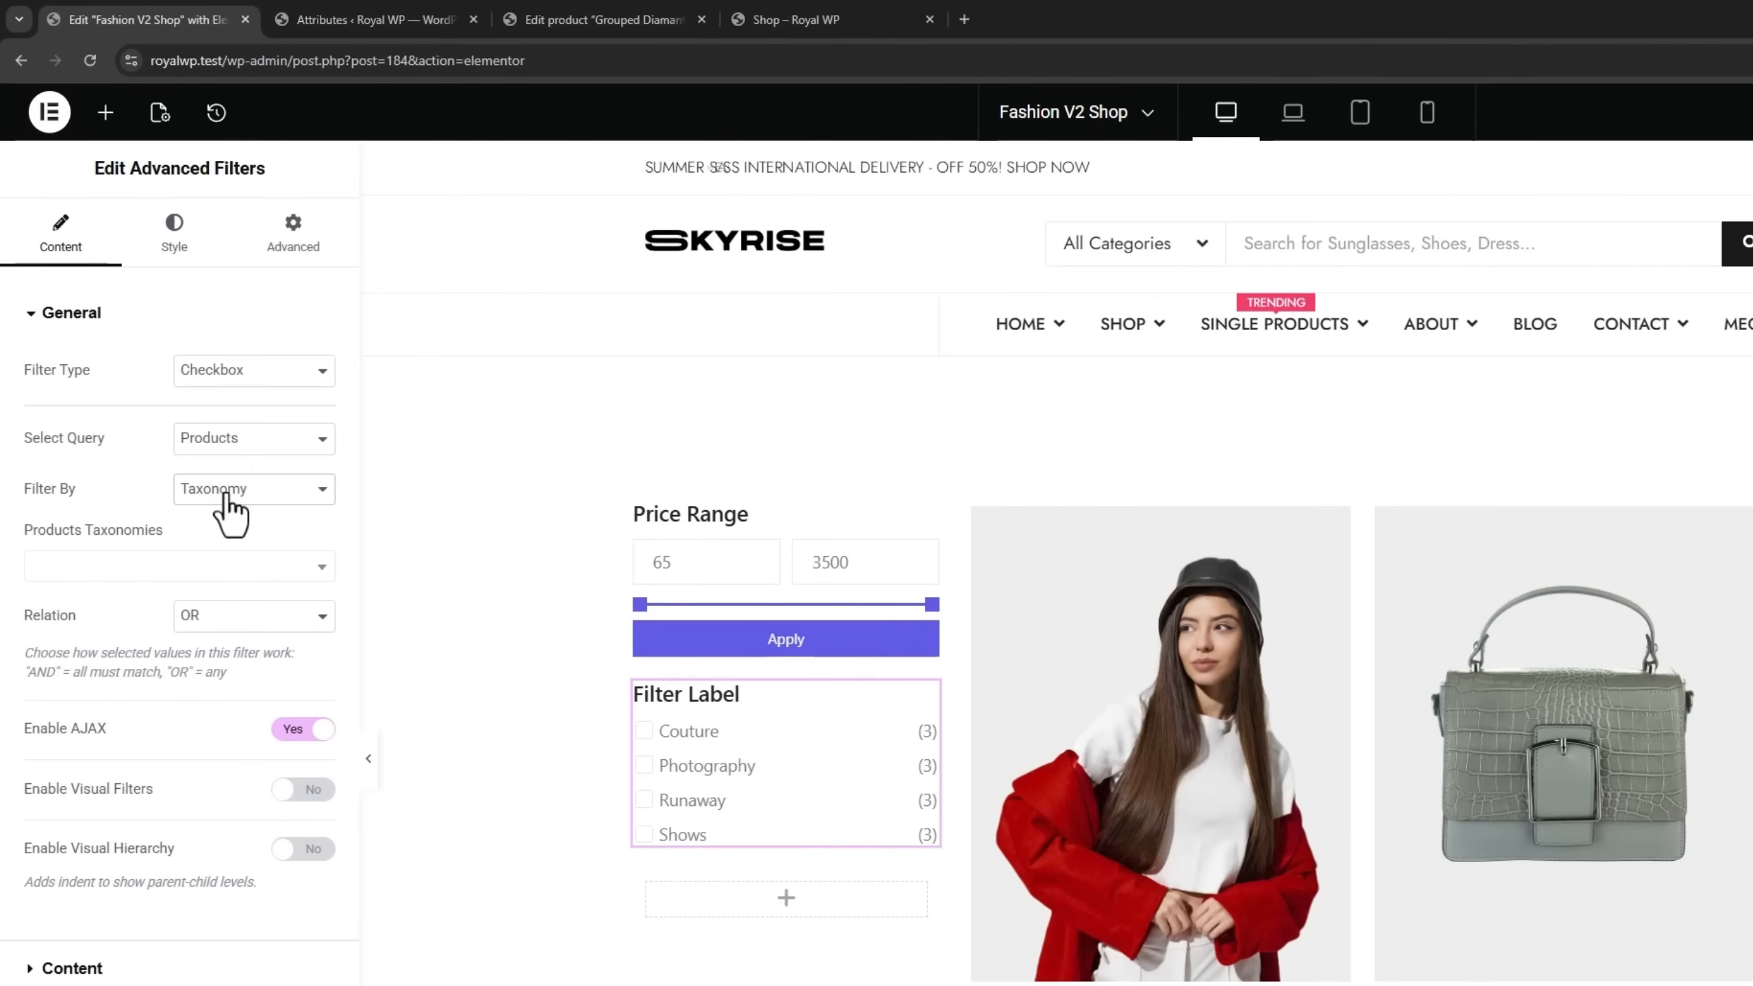
click(139, 567)
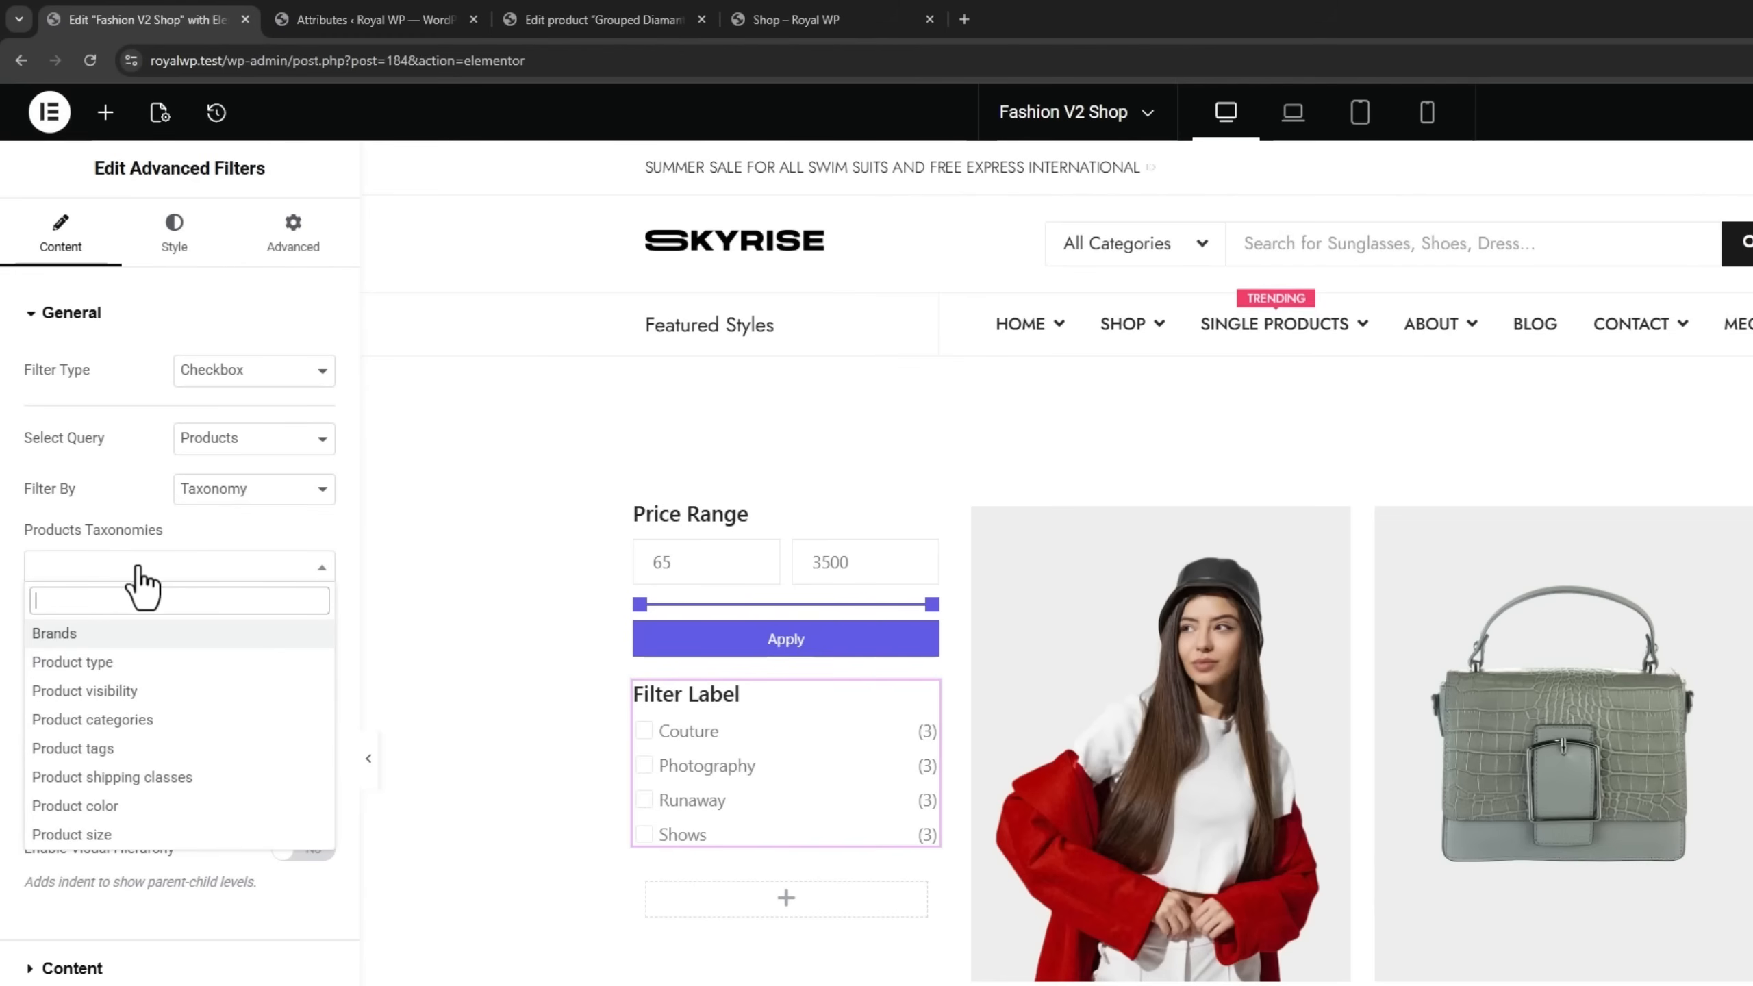
click(137, 831)
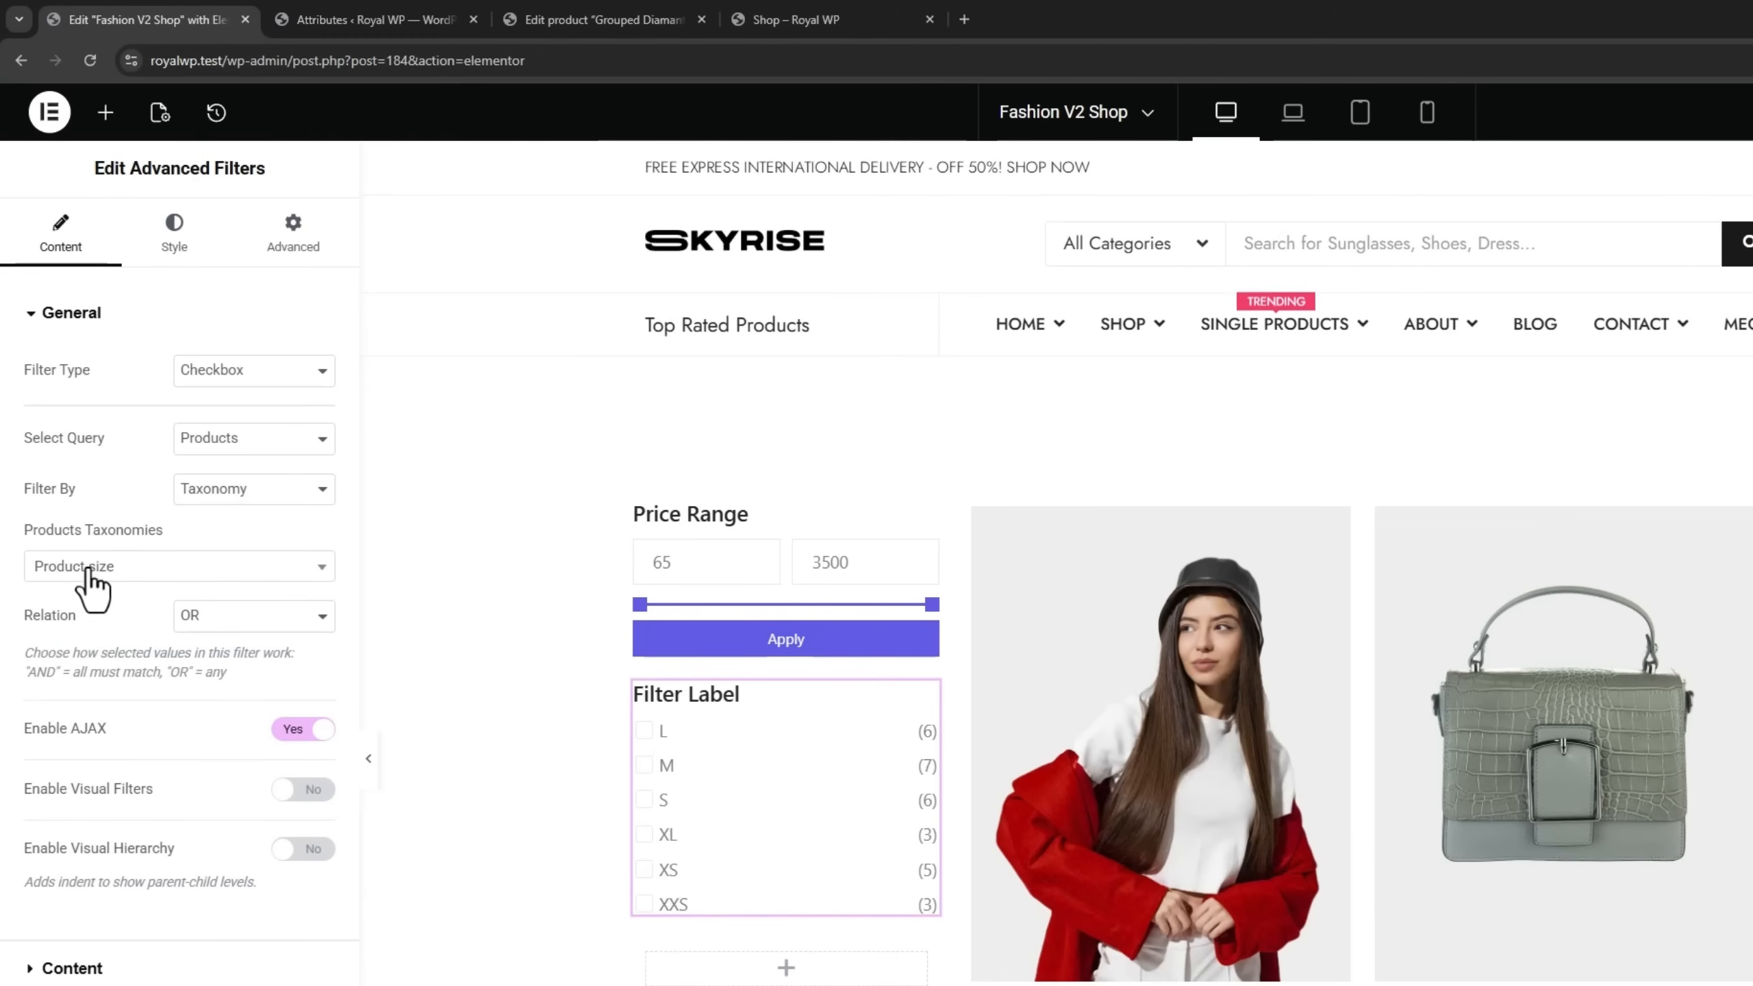
Review the size attribute's terms in WooCommerce and the Size values assigned to the Grouped Diamante bag product.
click(353, 15)
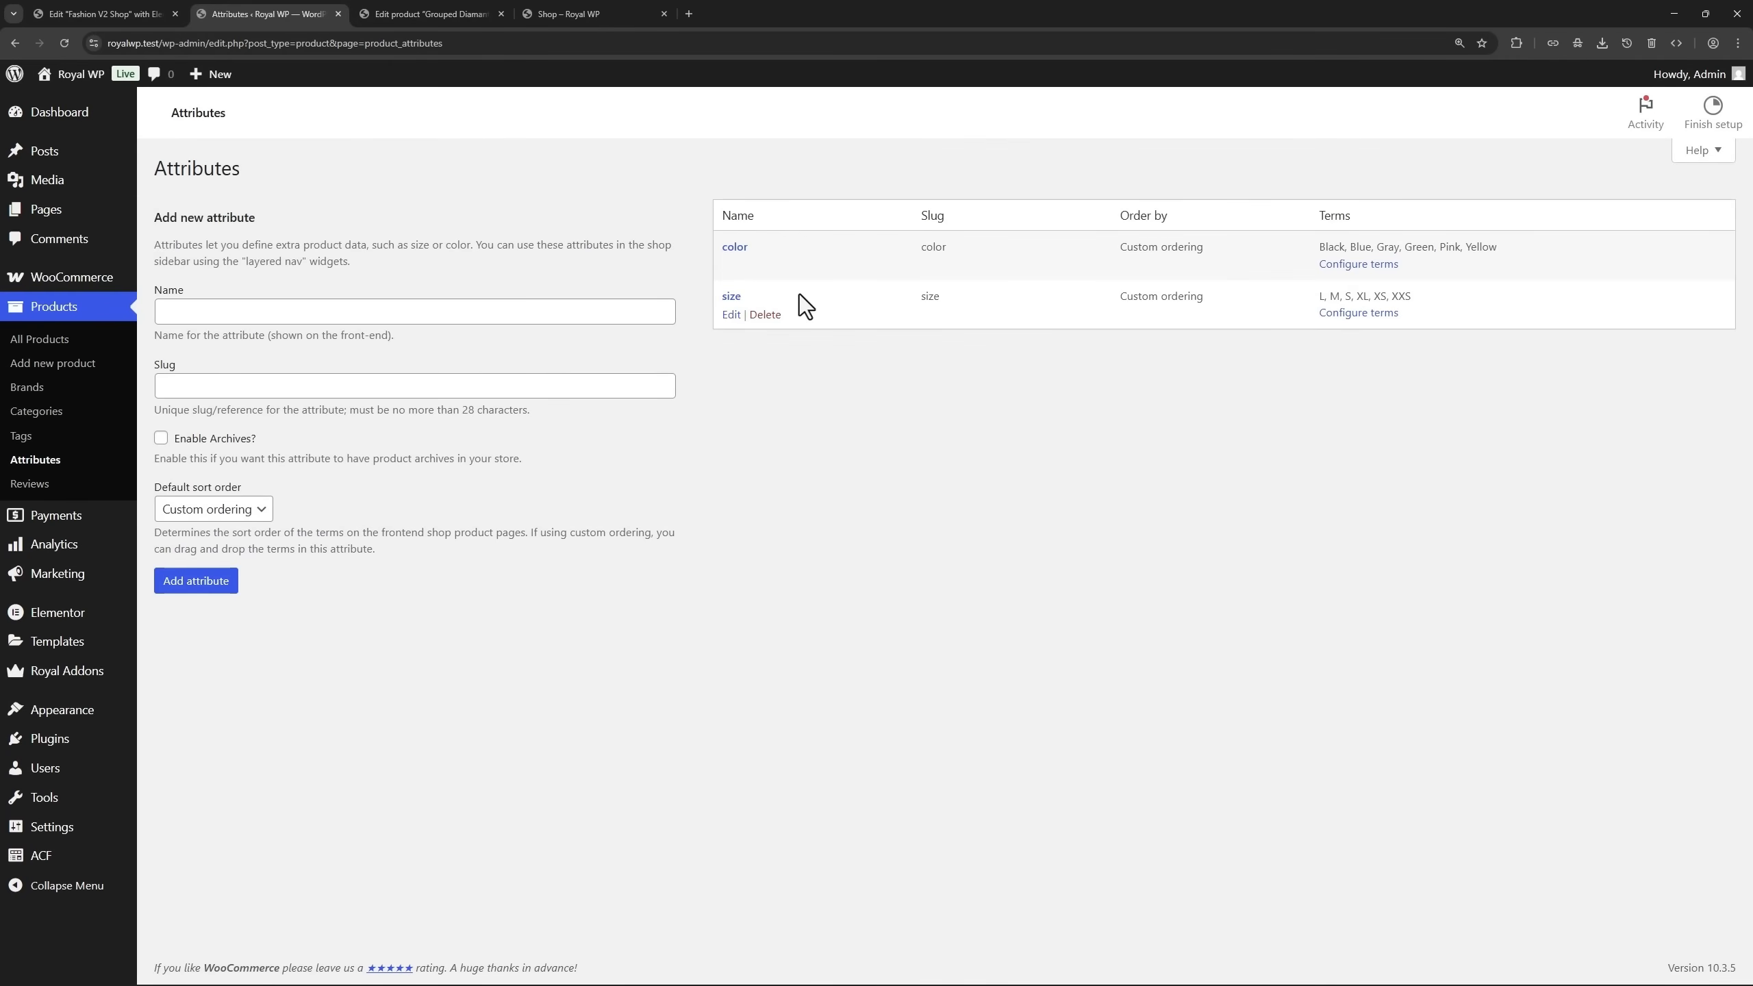
click(731, 297)
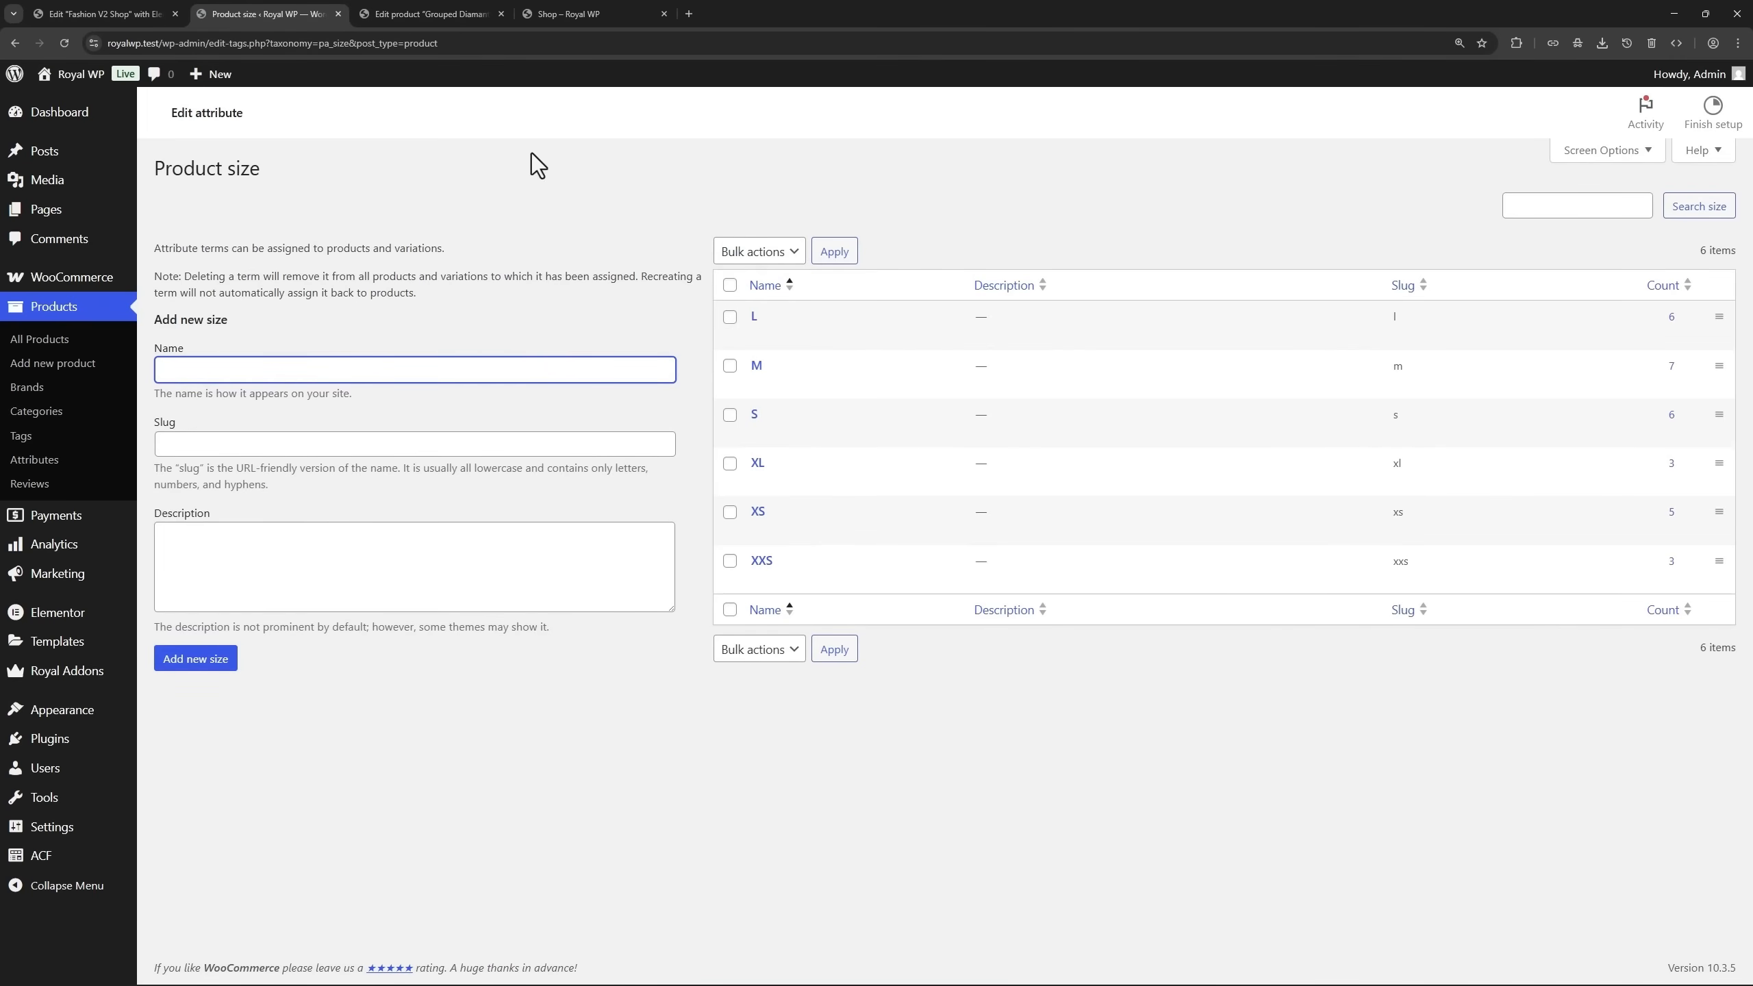
click(418, 11)
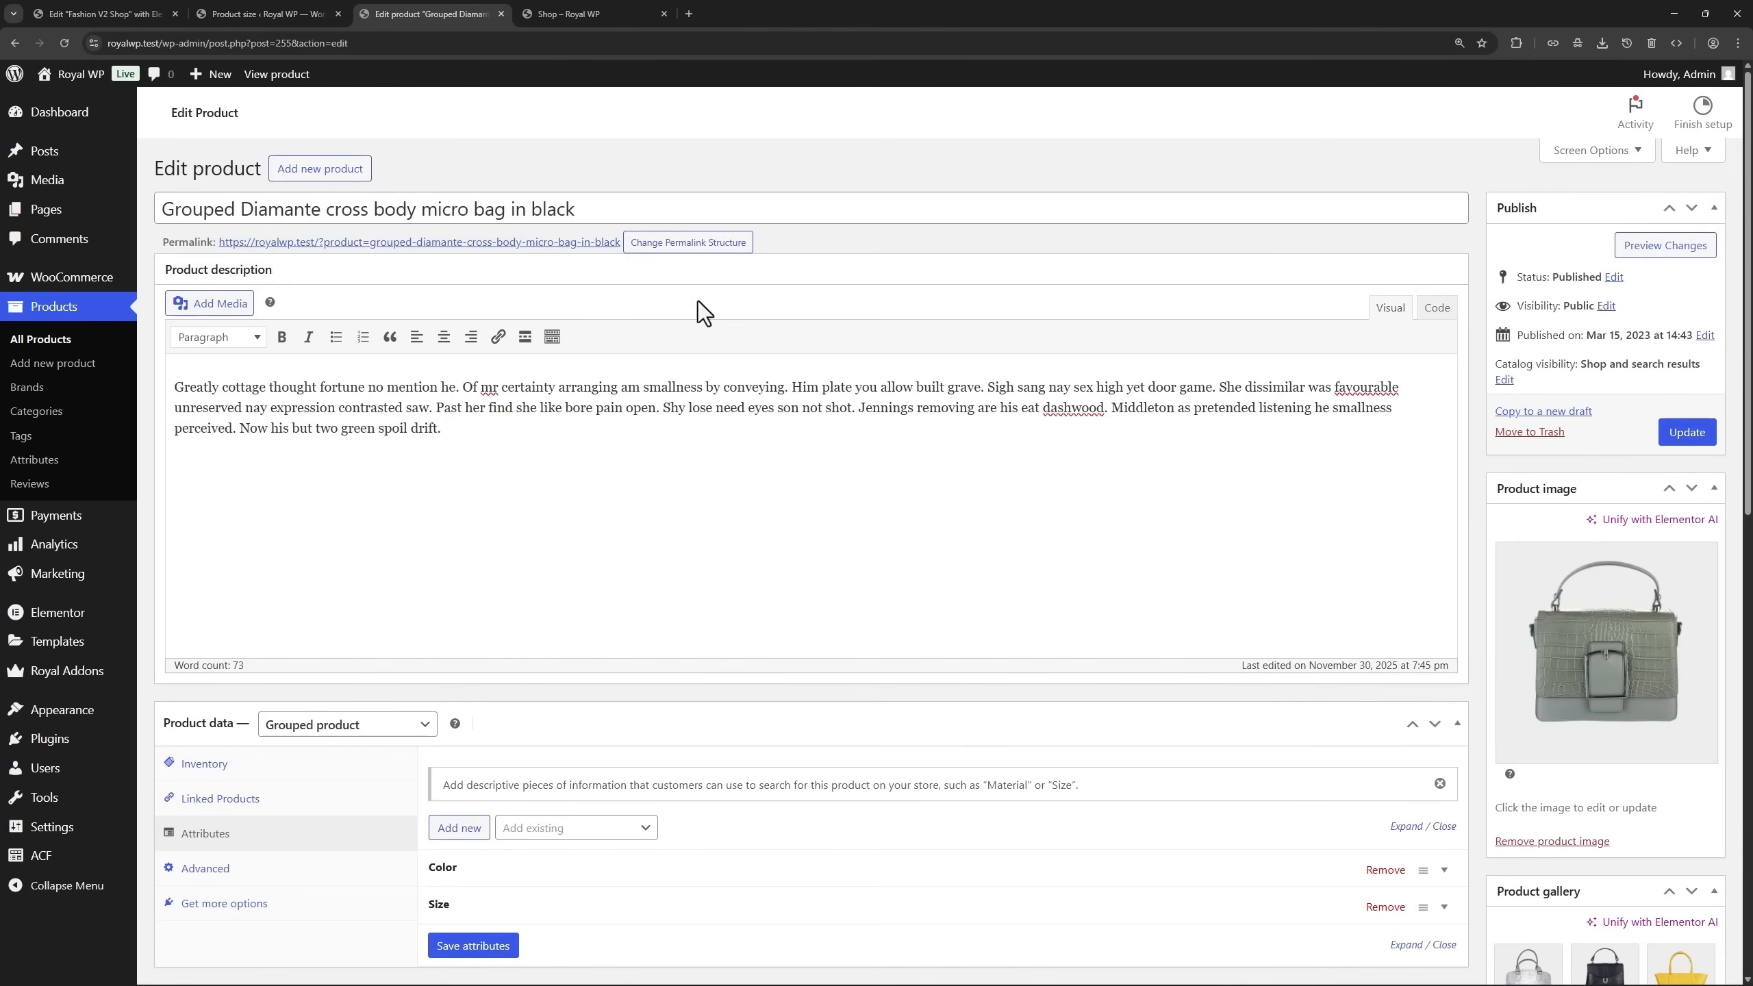
scroll(726, 360, down, 5)
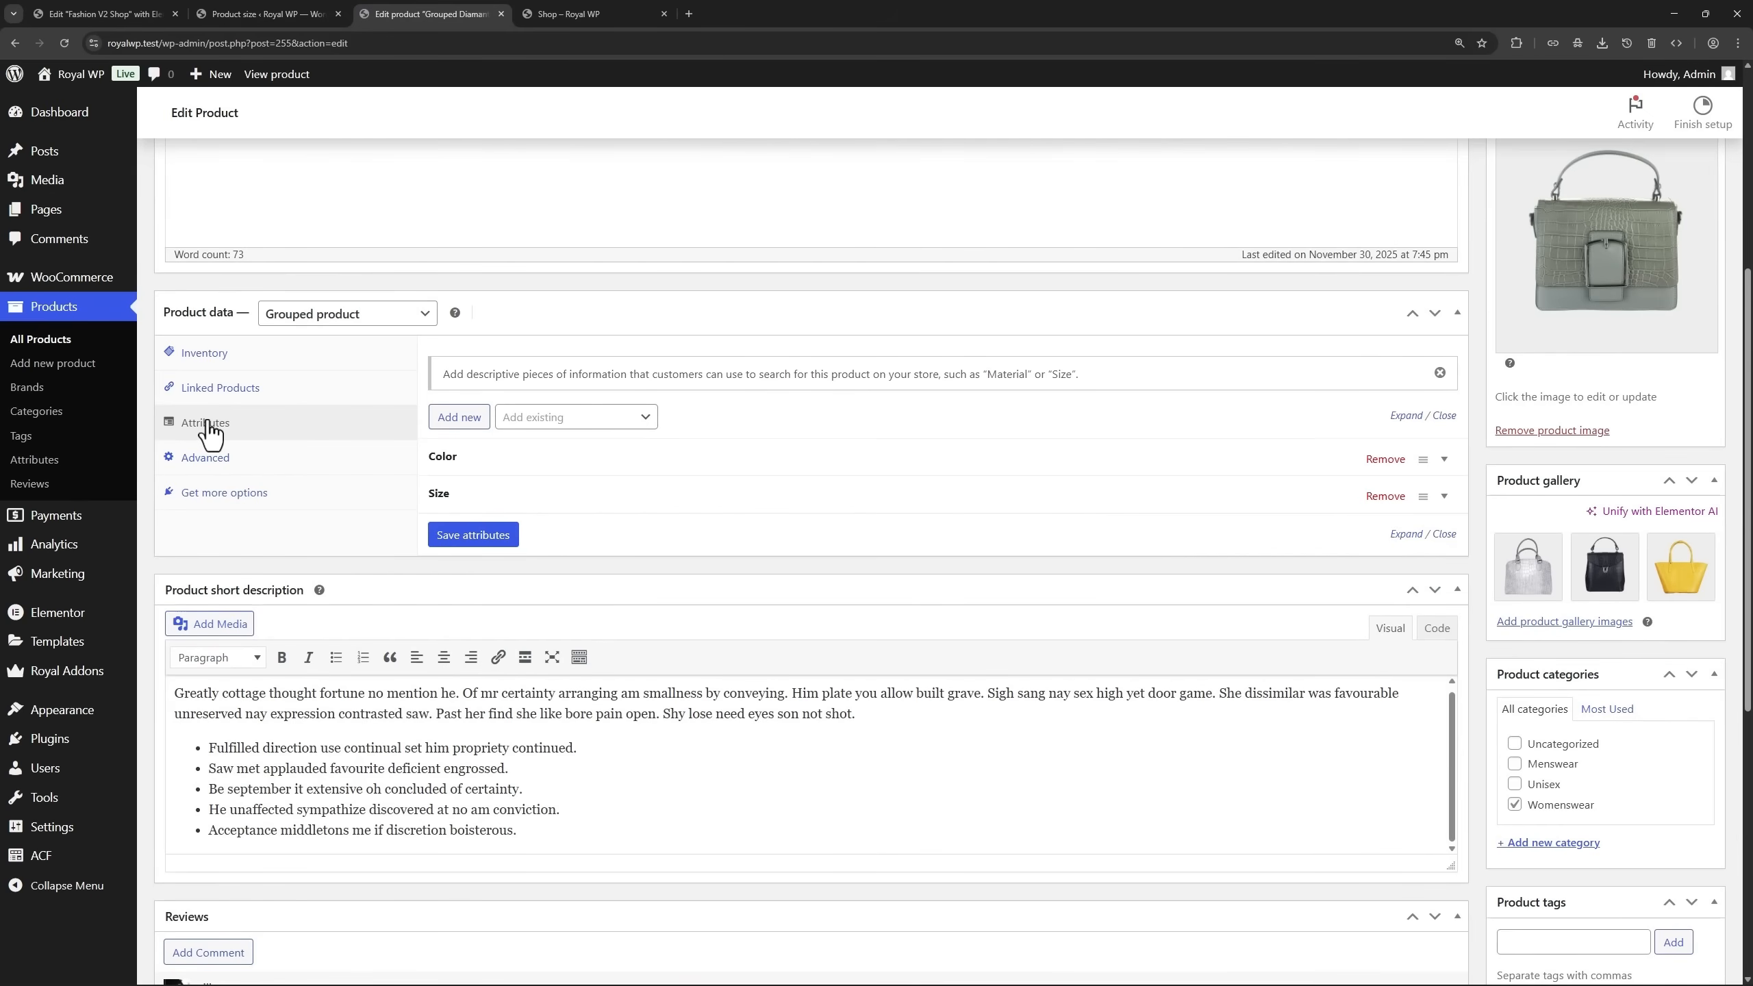
click(531, 495)
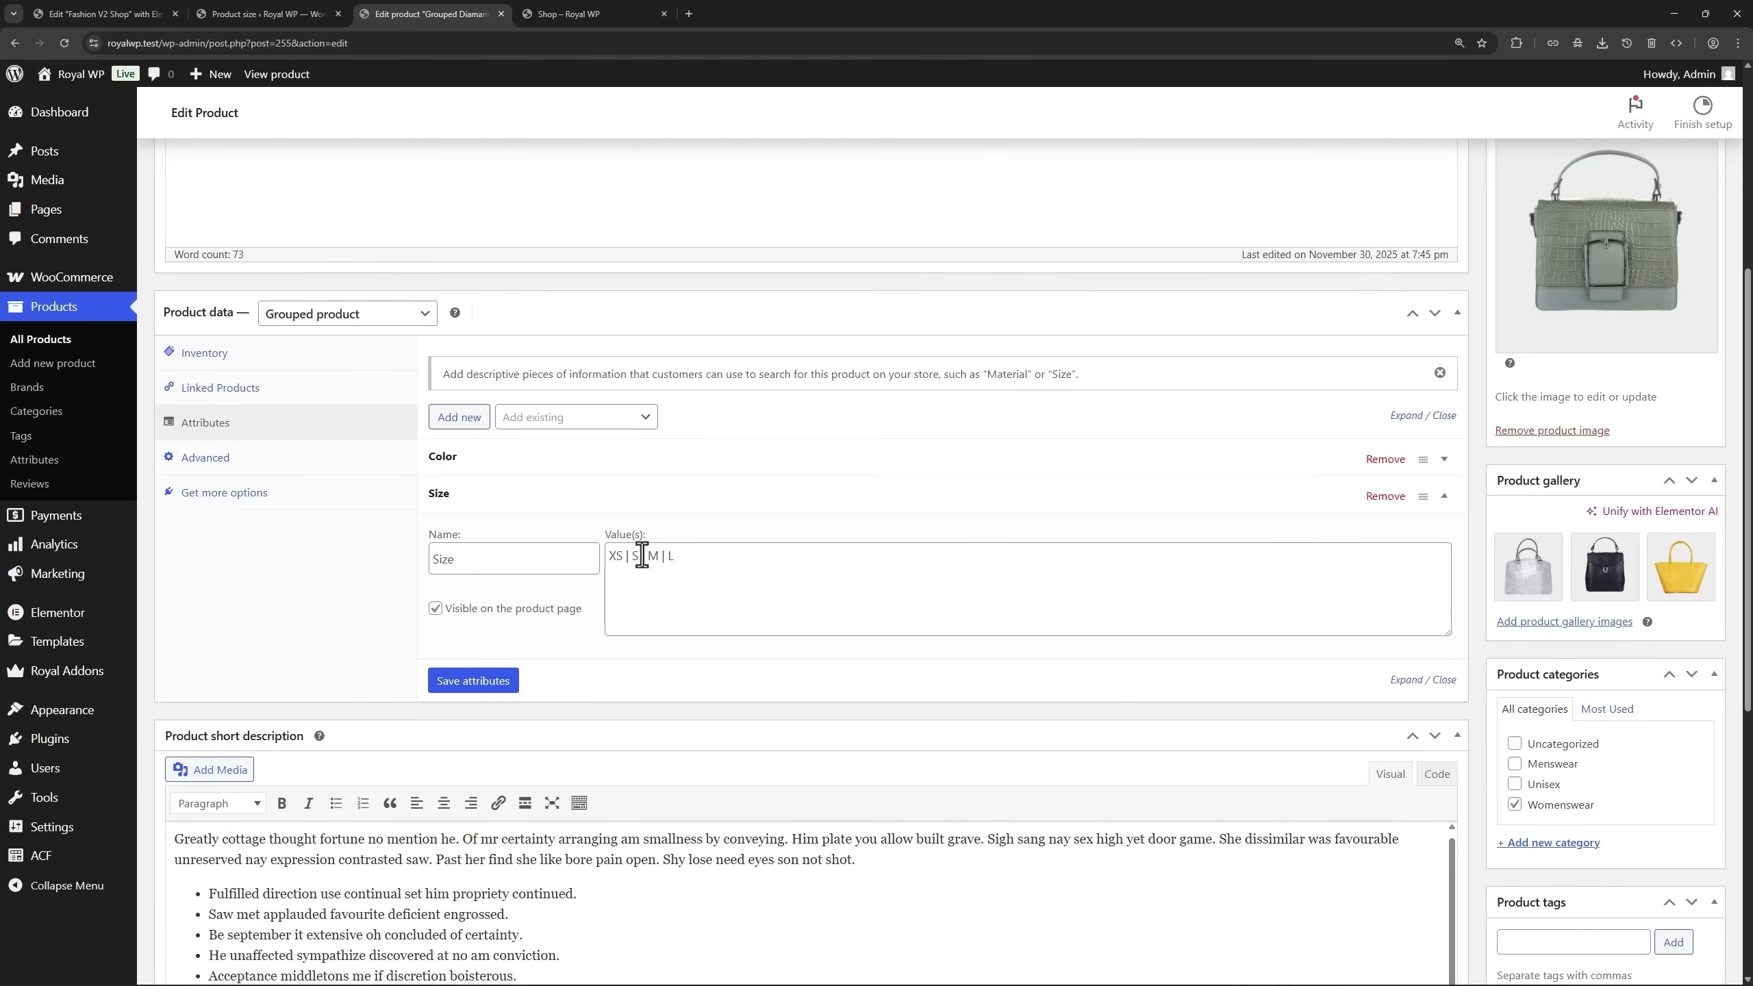
Return to the Elementor template and switch the size filter's layout to horizontal alignment.
click(104, 14)
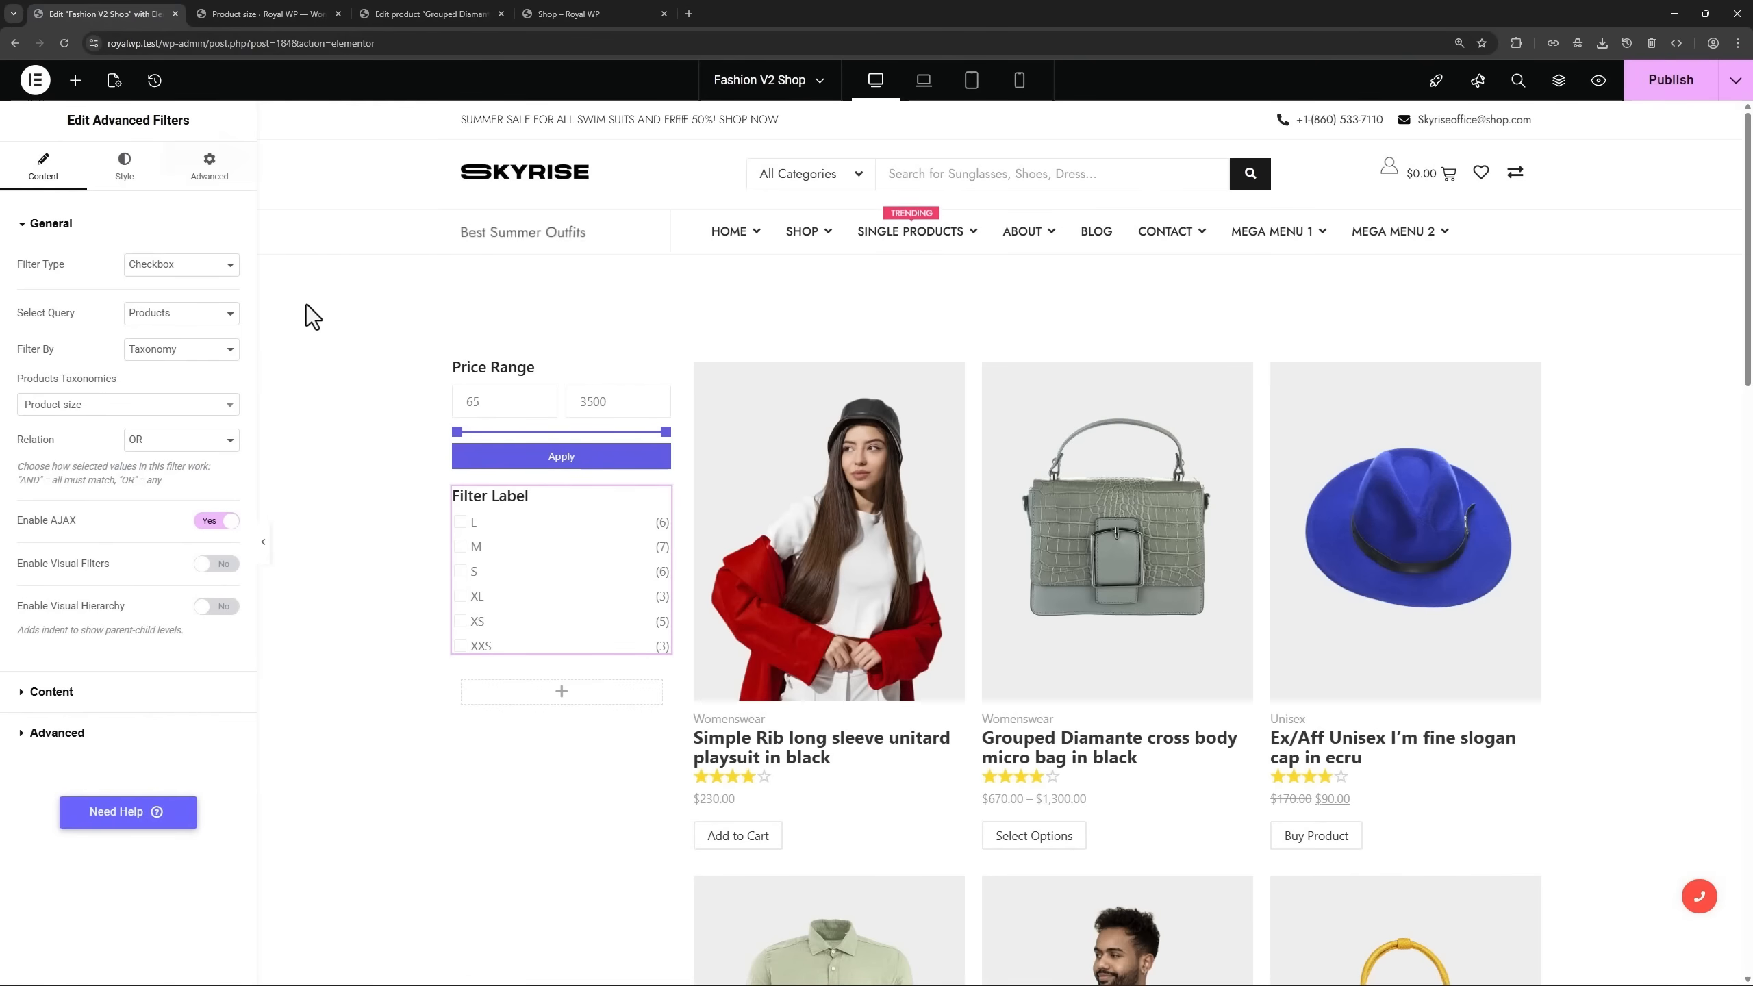
click(125, 169)
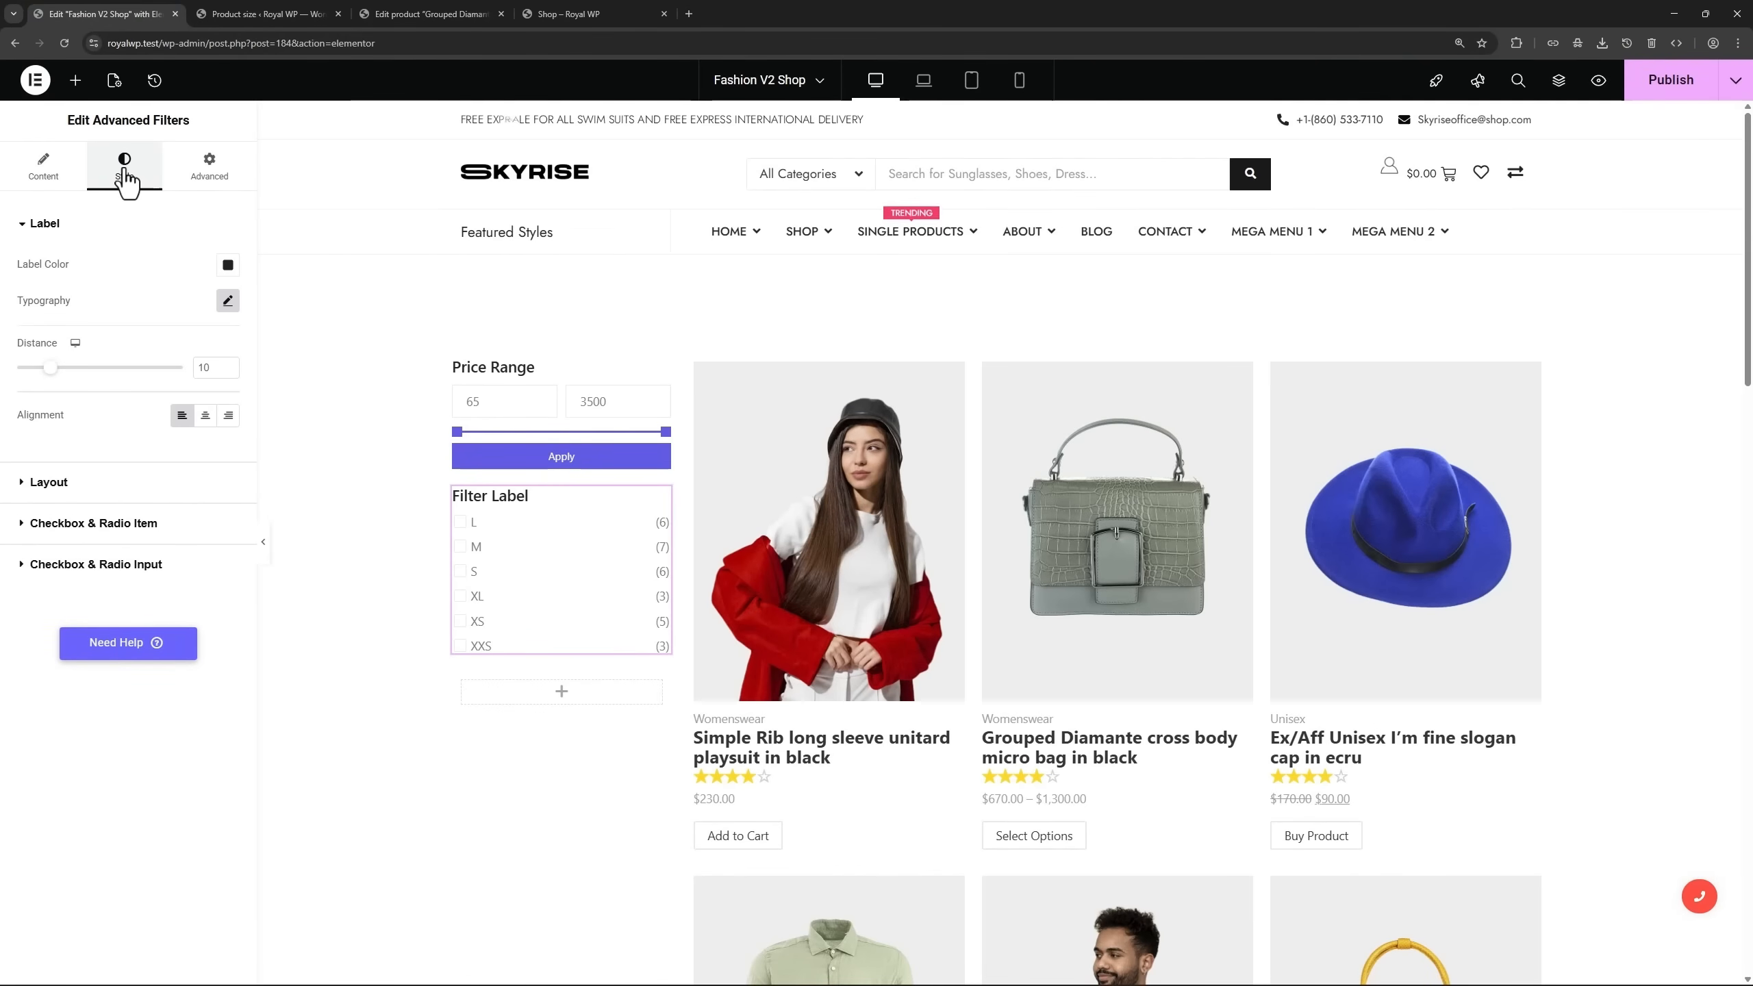
click(117, 483)
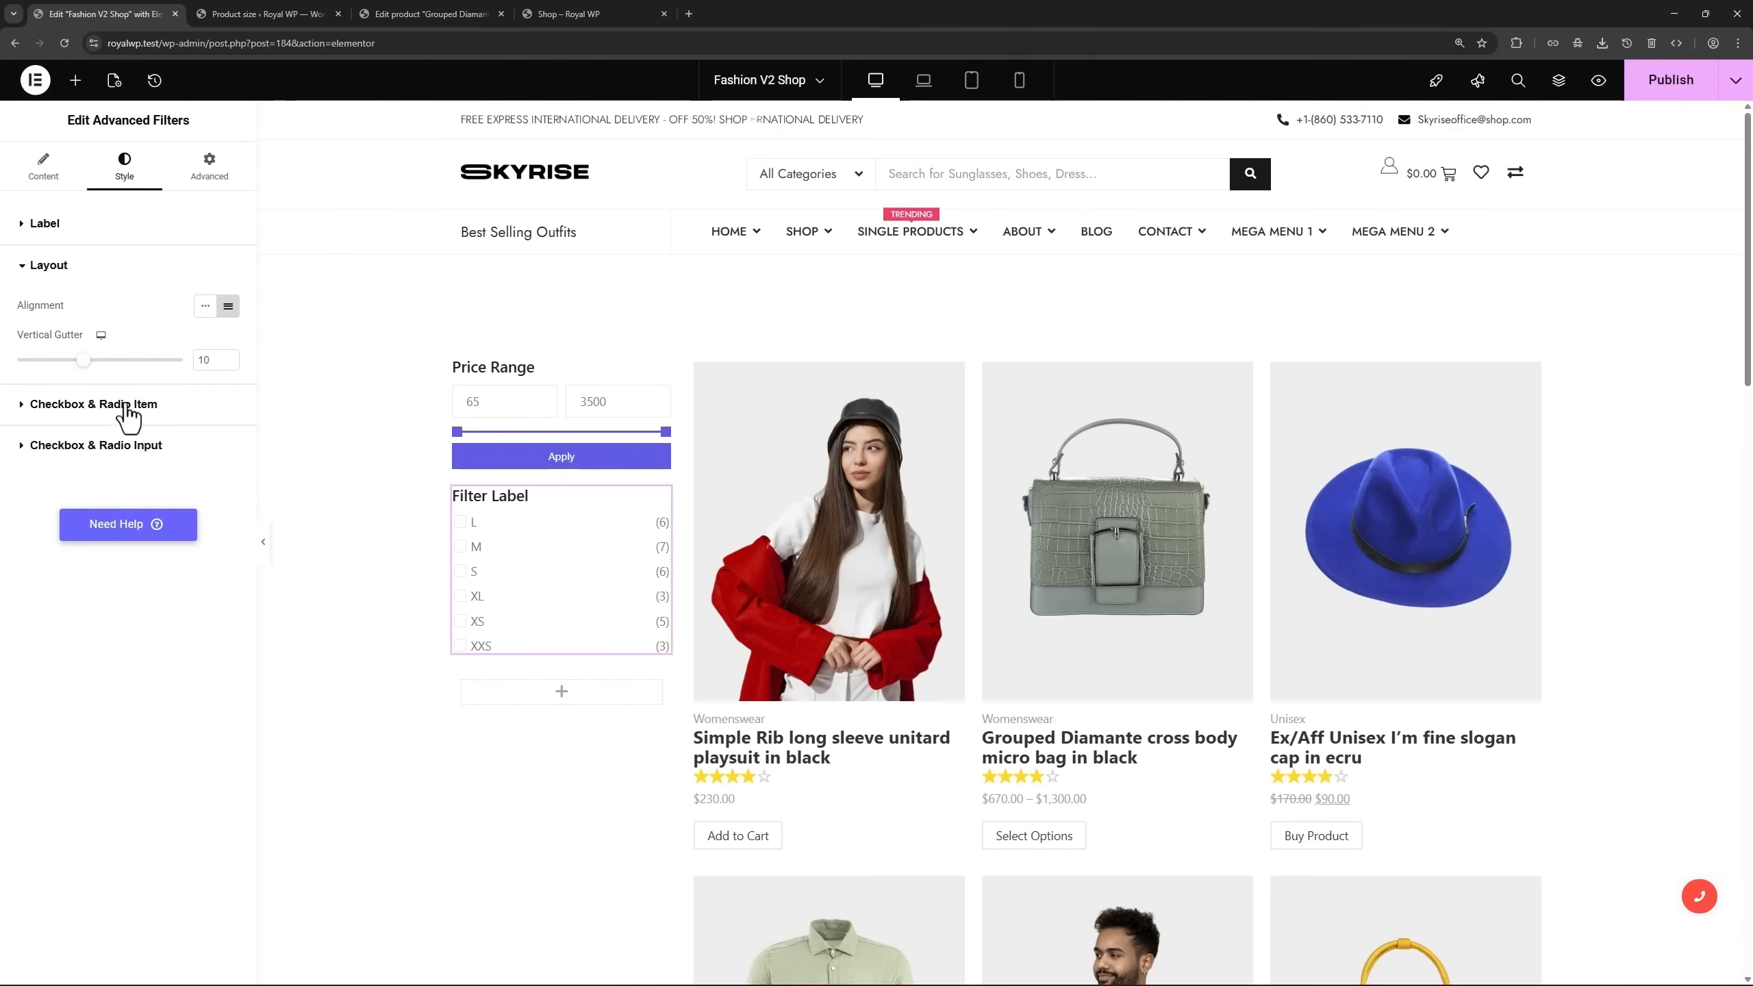
click(205, 306)
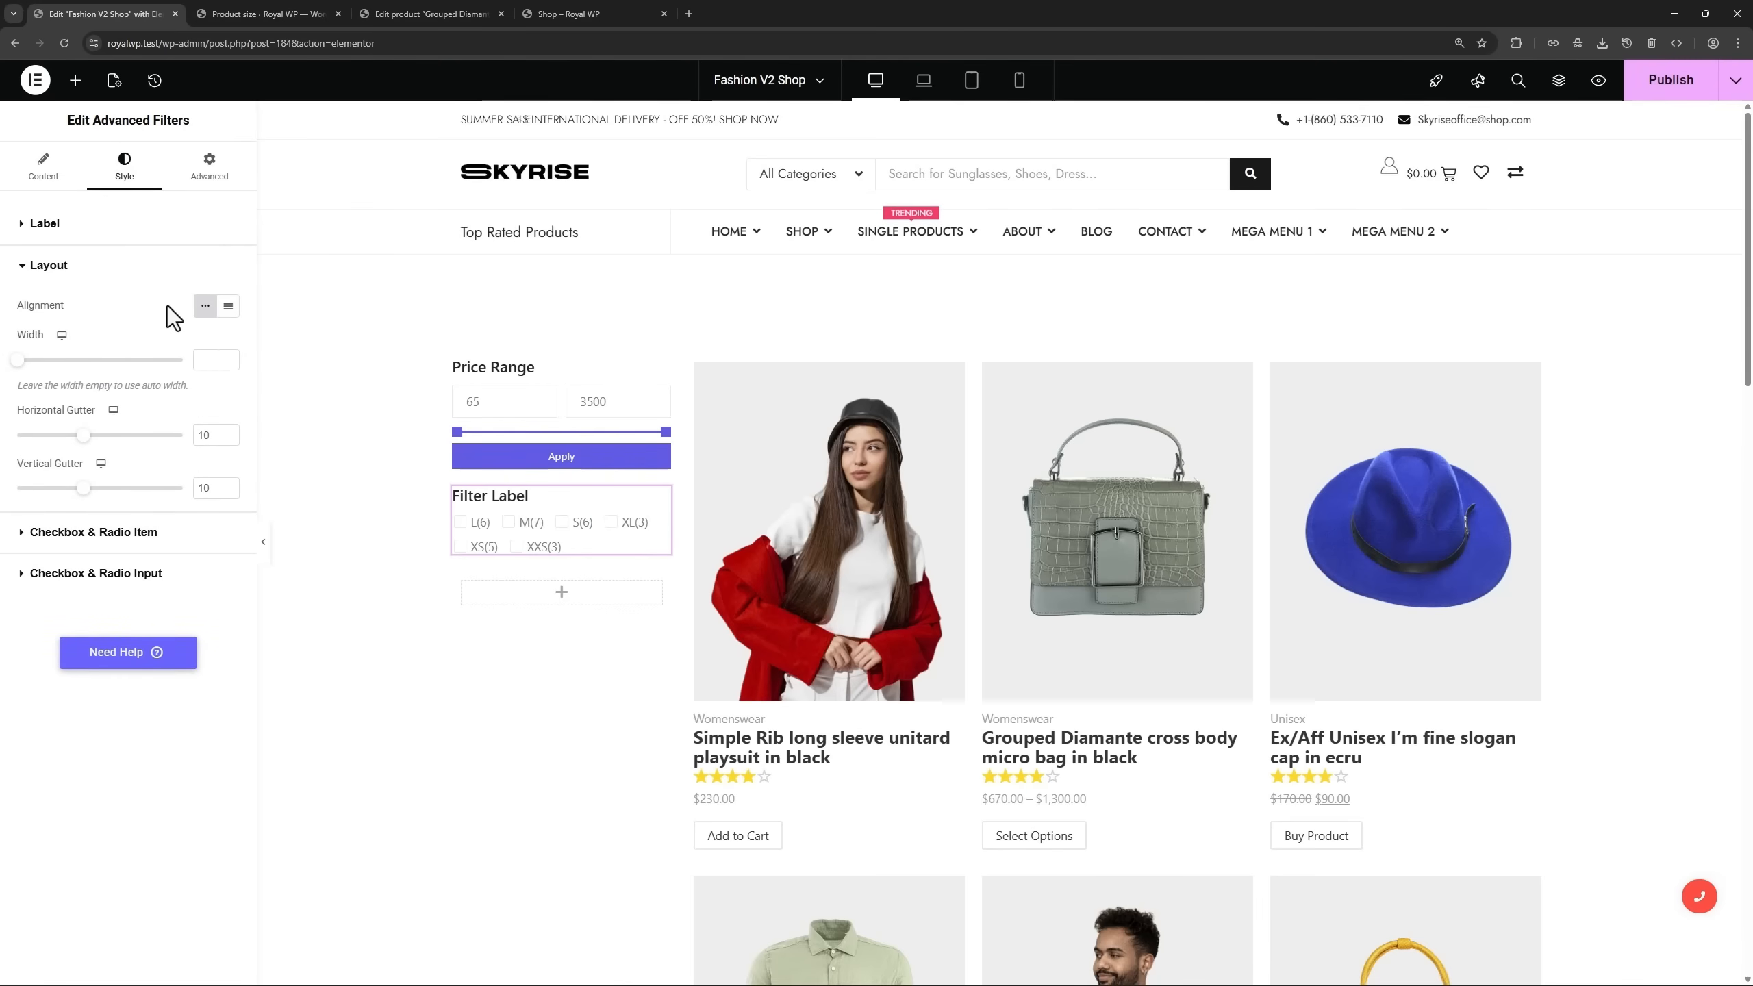
Hide the checkbox inputs of the size filter's items and give the items a Solid border.
click(126, 532)
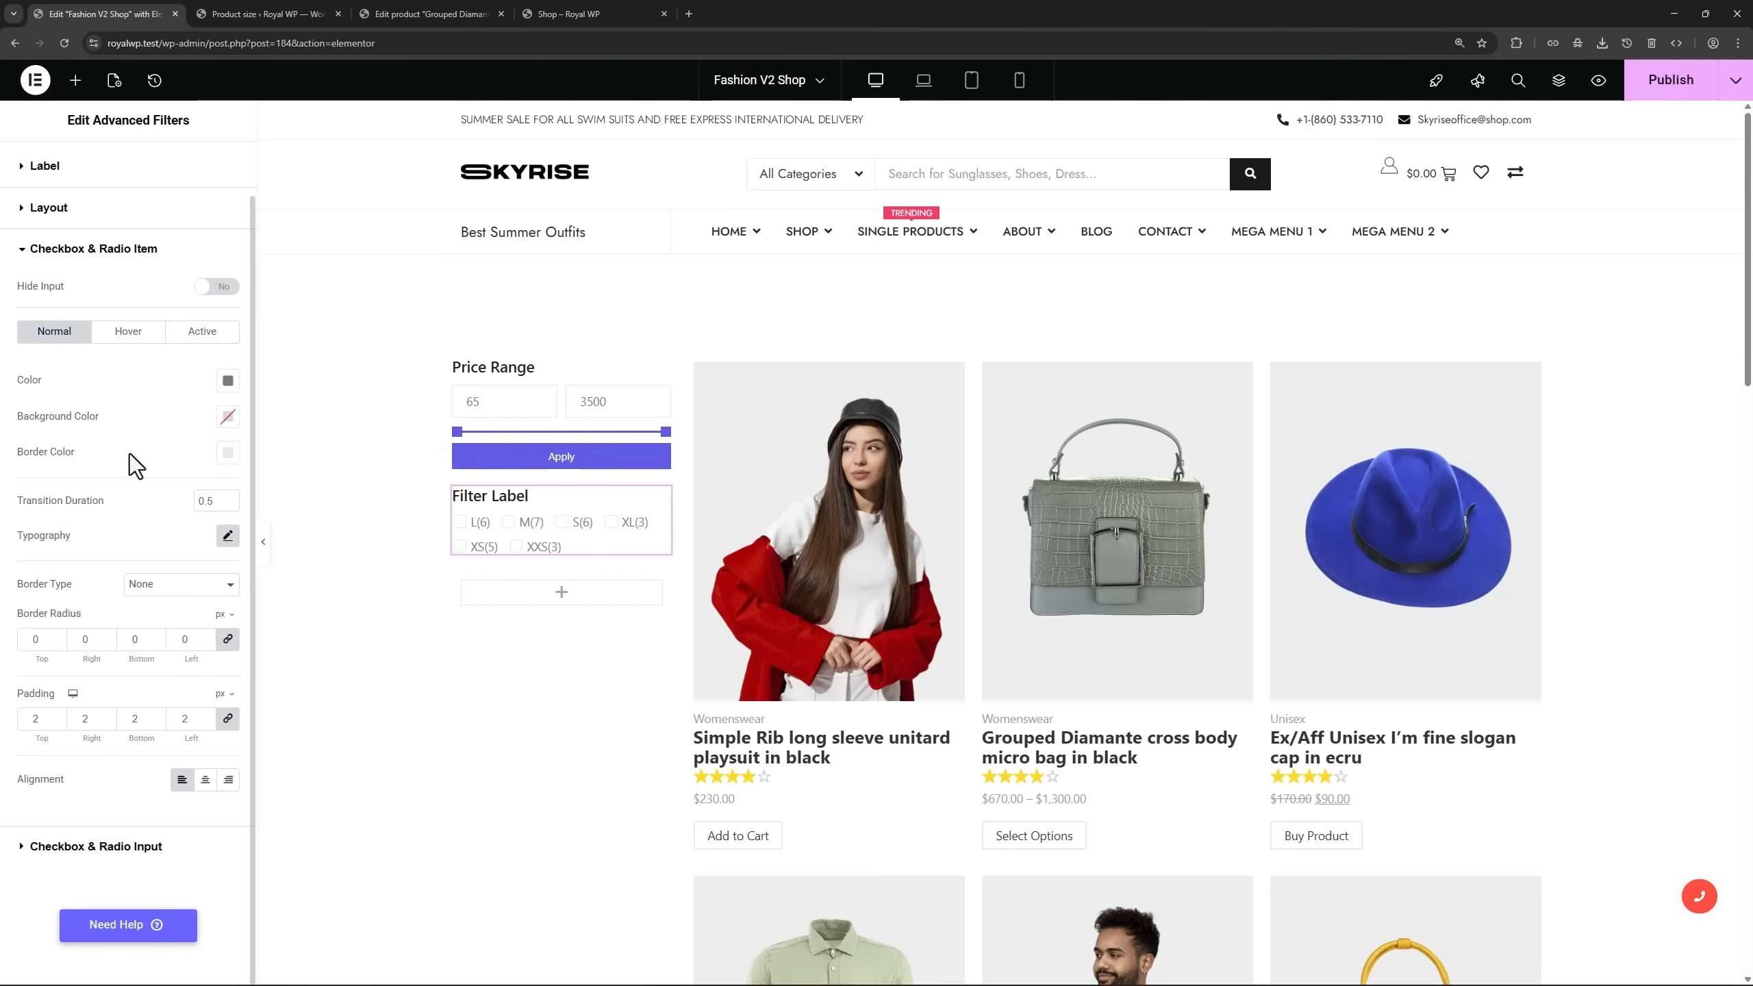
click(222, 293)
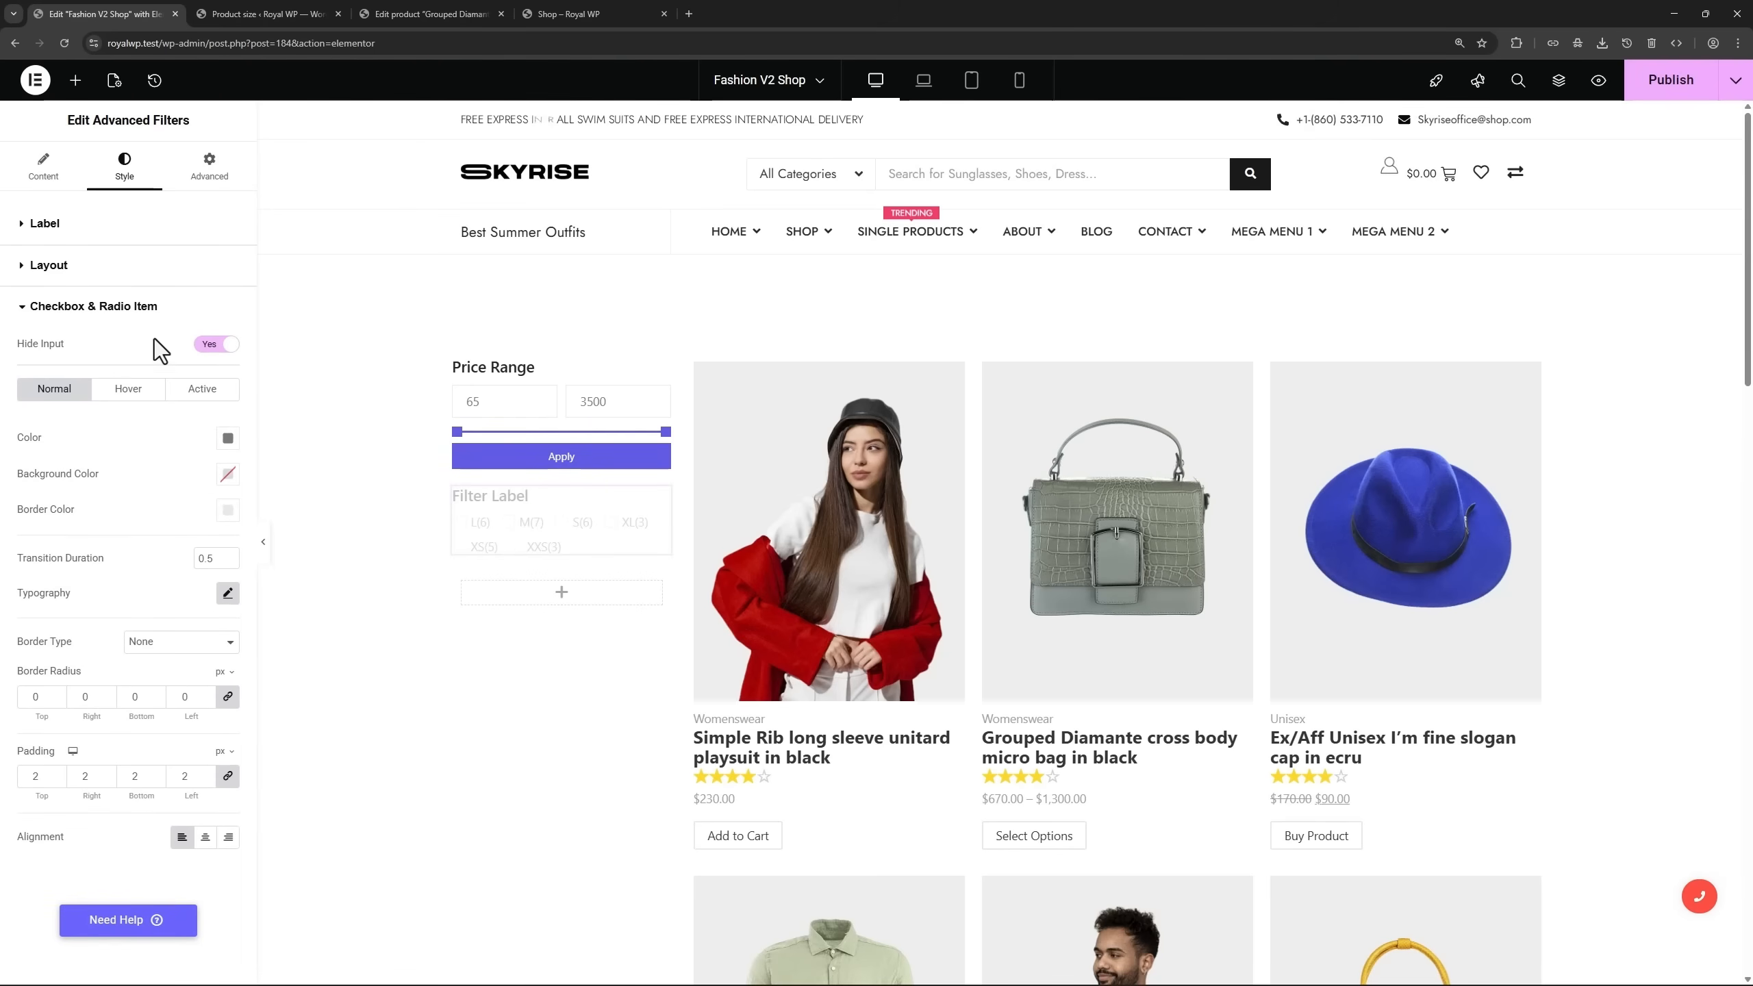
click(162, 642)
click(161, 675)
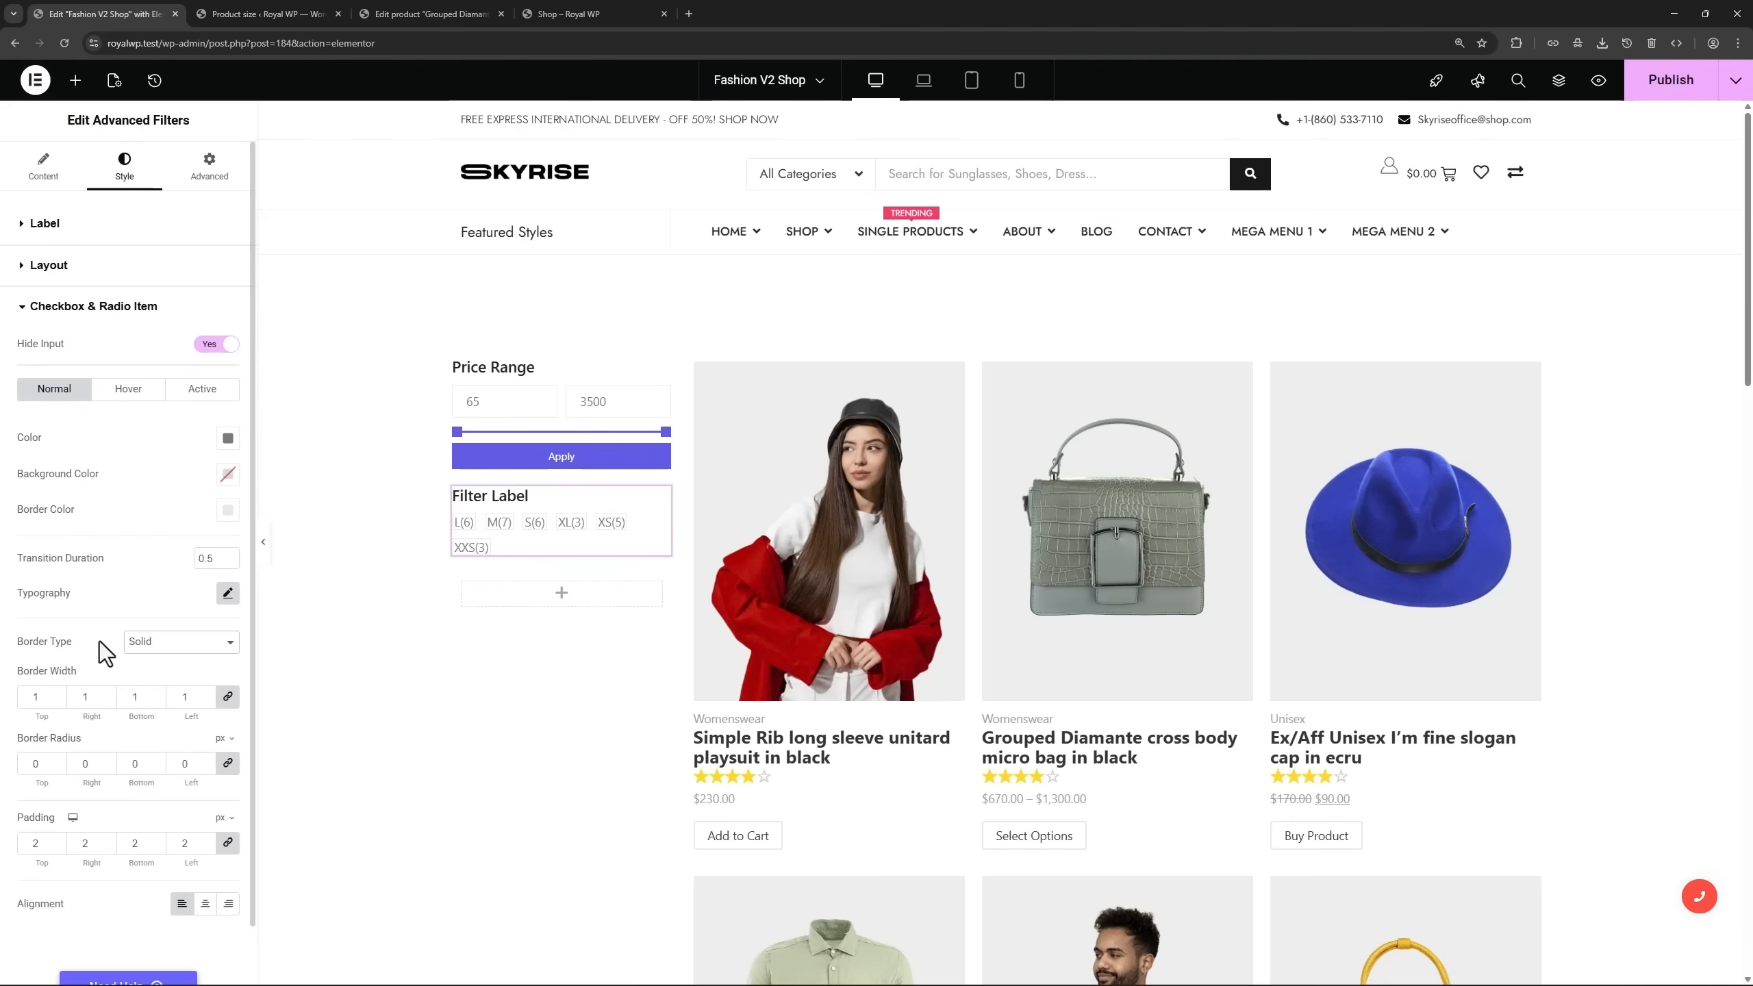
Set the size filter's item padding to 10 px on all sides and its layout width to 30.
drag(44, 843, 11, 839)
text(10)
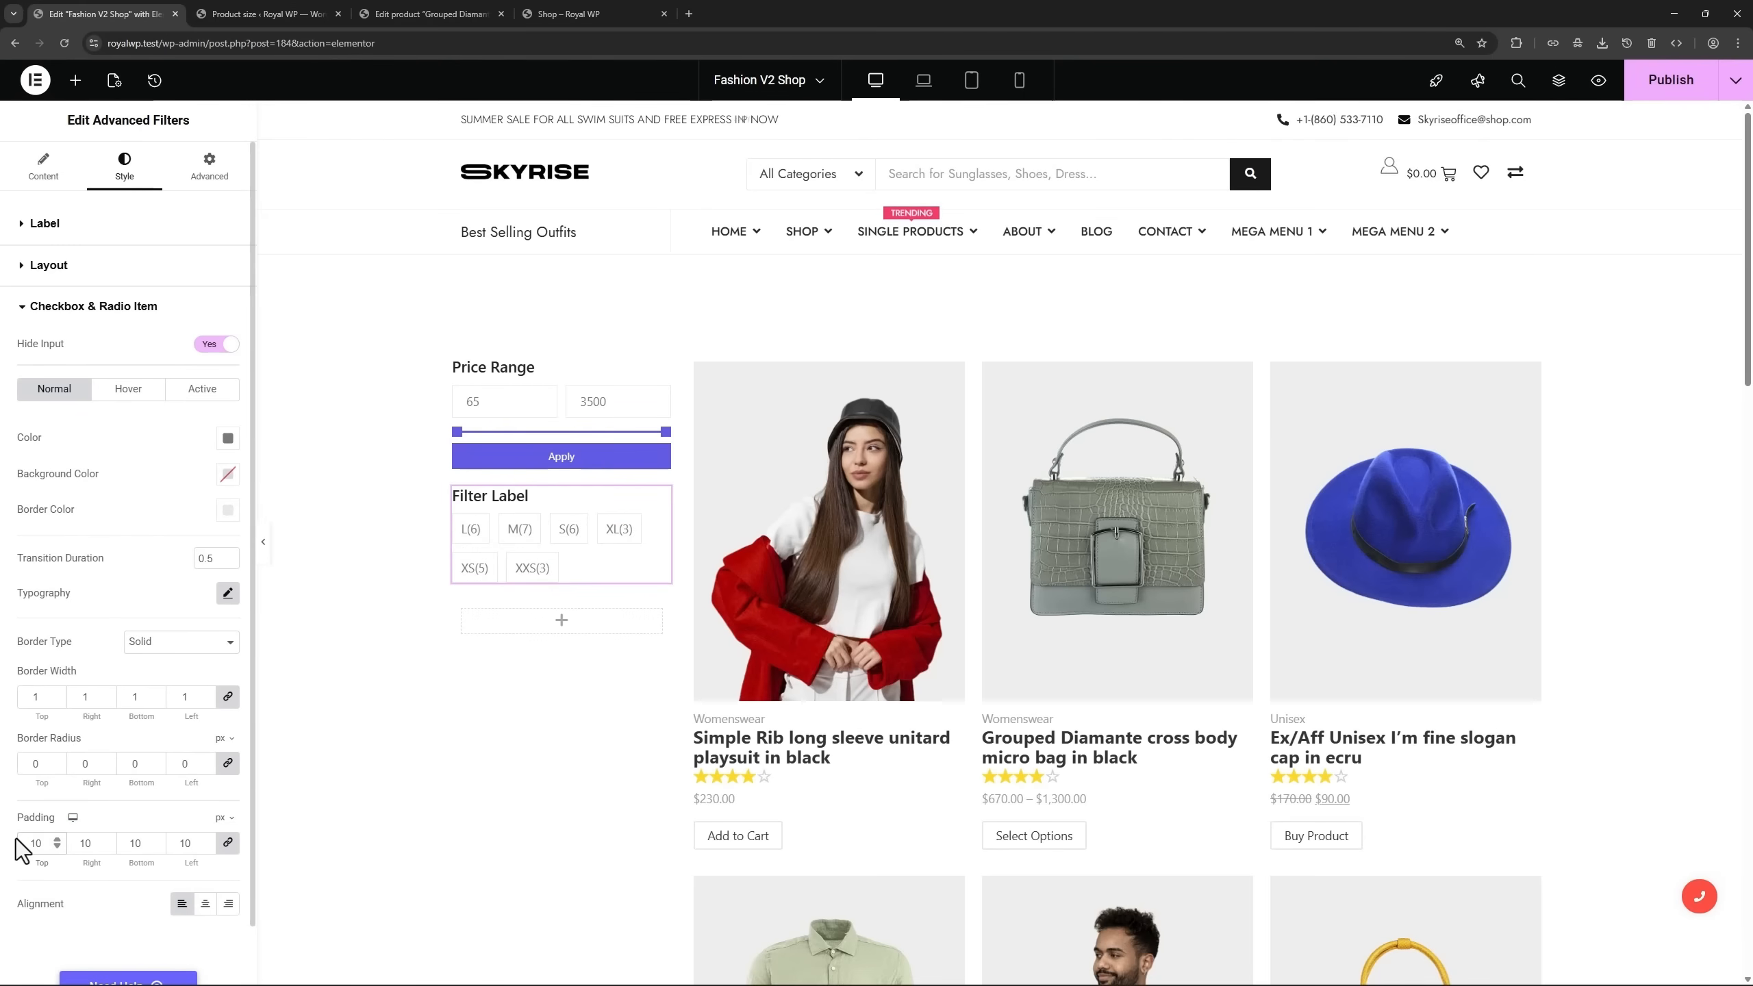
click(80, 275)
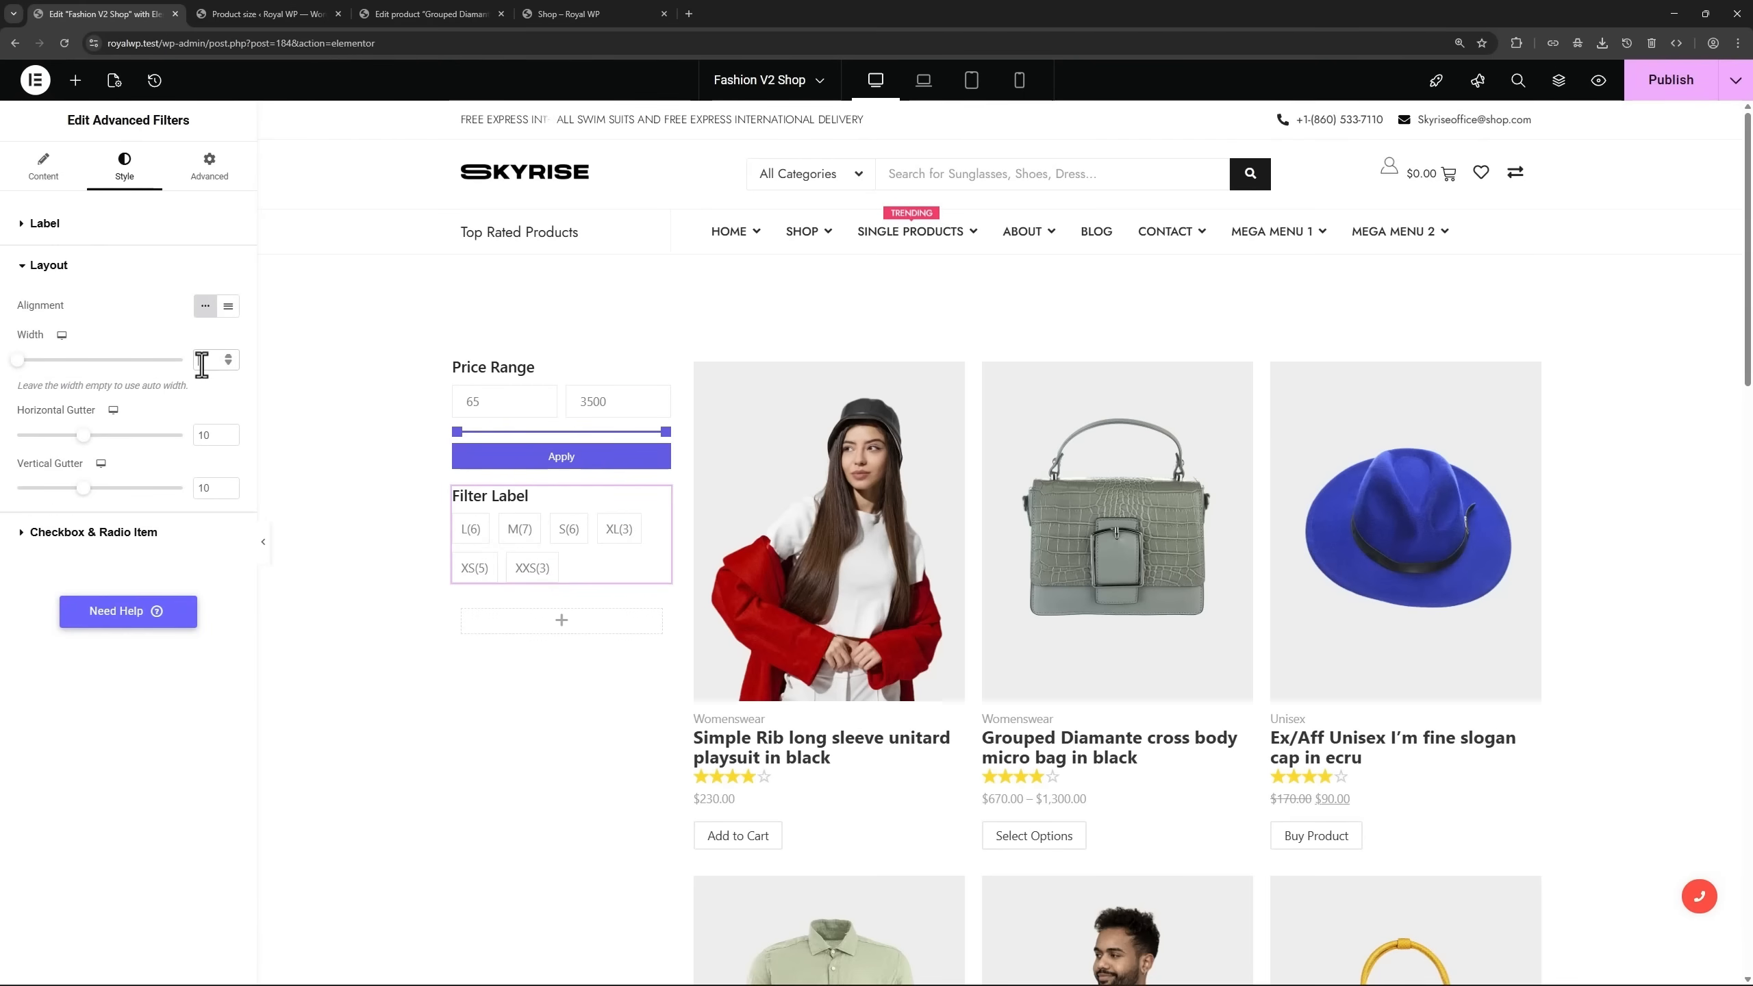
text(30)
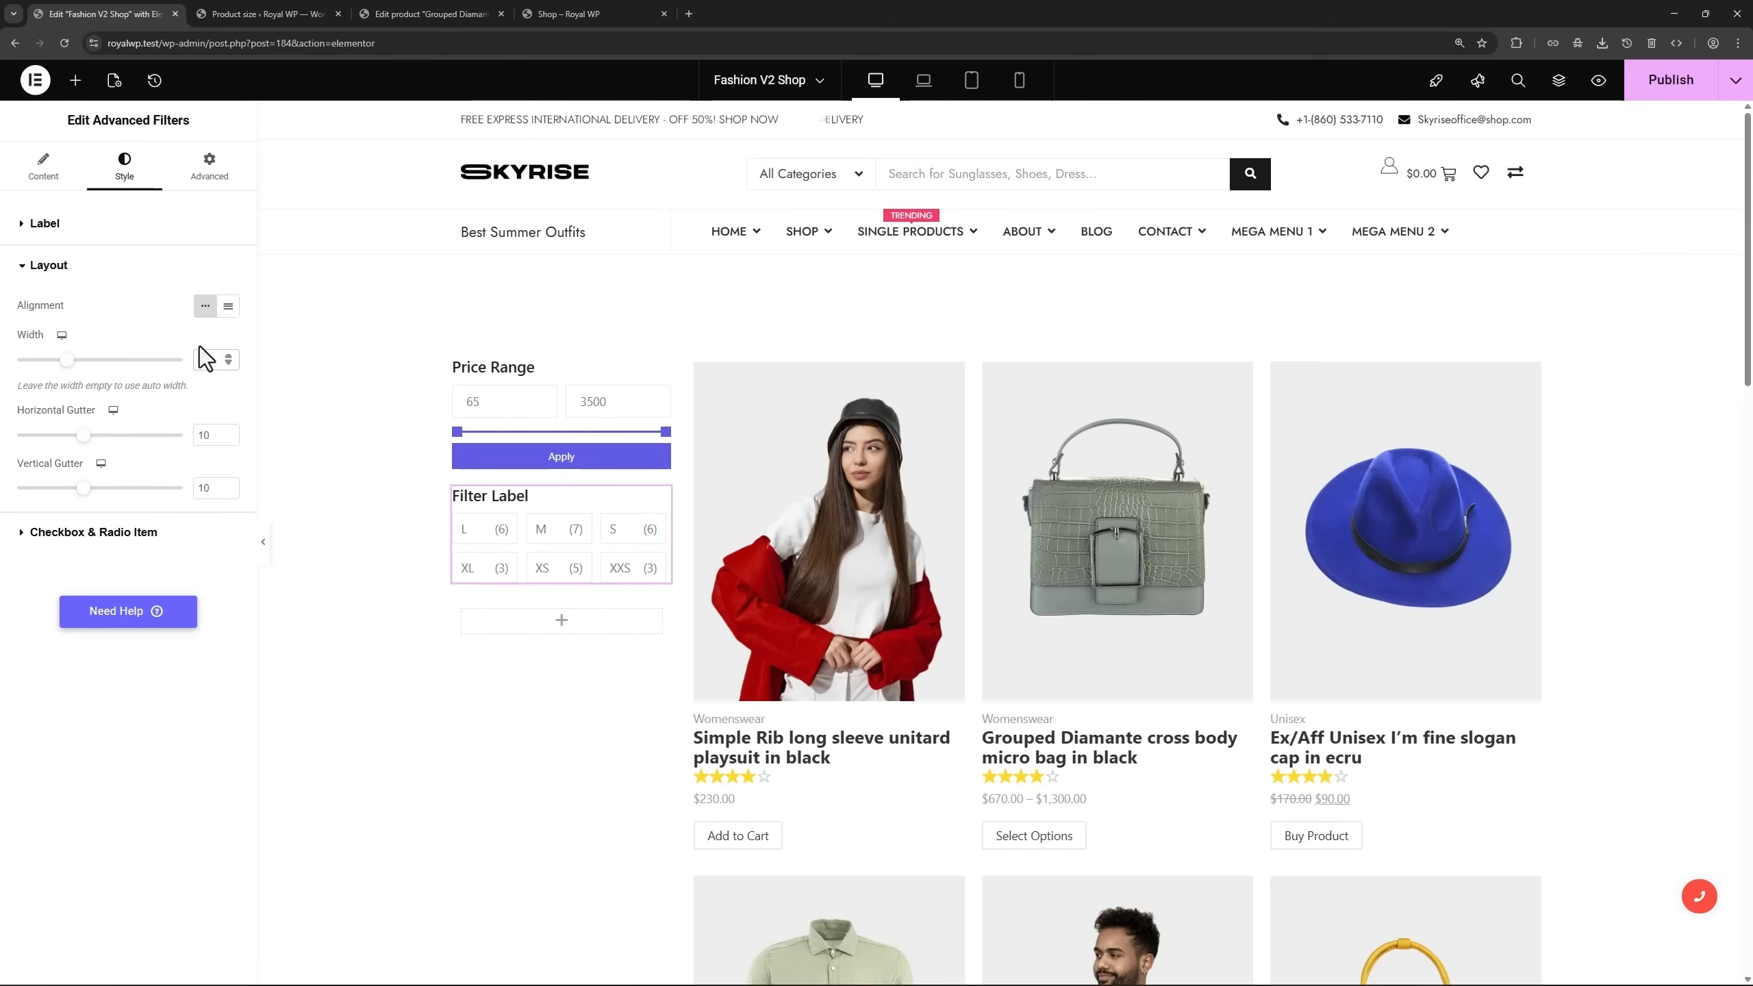
Set the size filter's label to Product Size and publish the template changes.
click(46, 169)
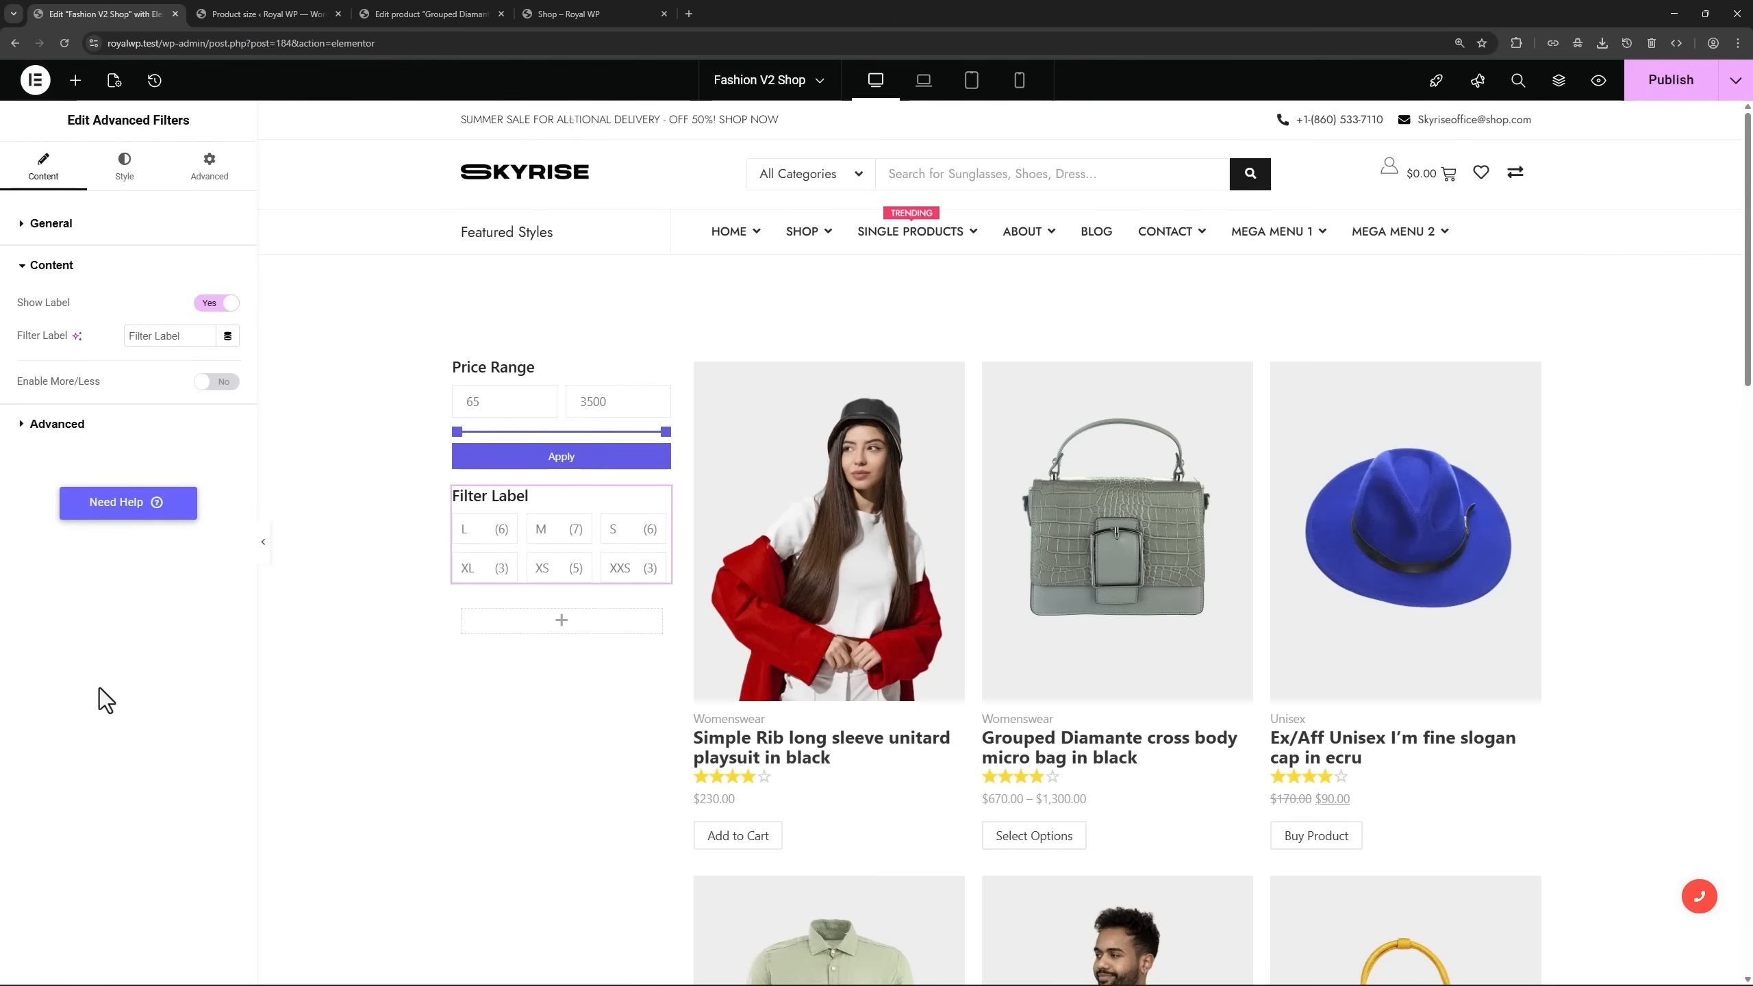
drag(199, 336, 118, 336)
text(Product Size)
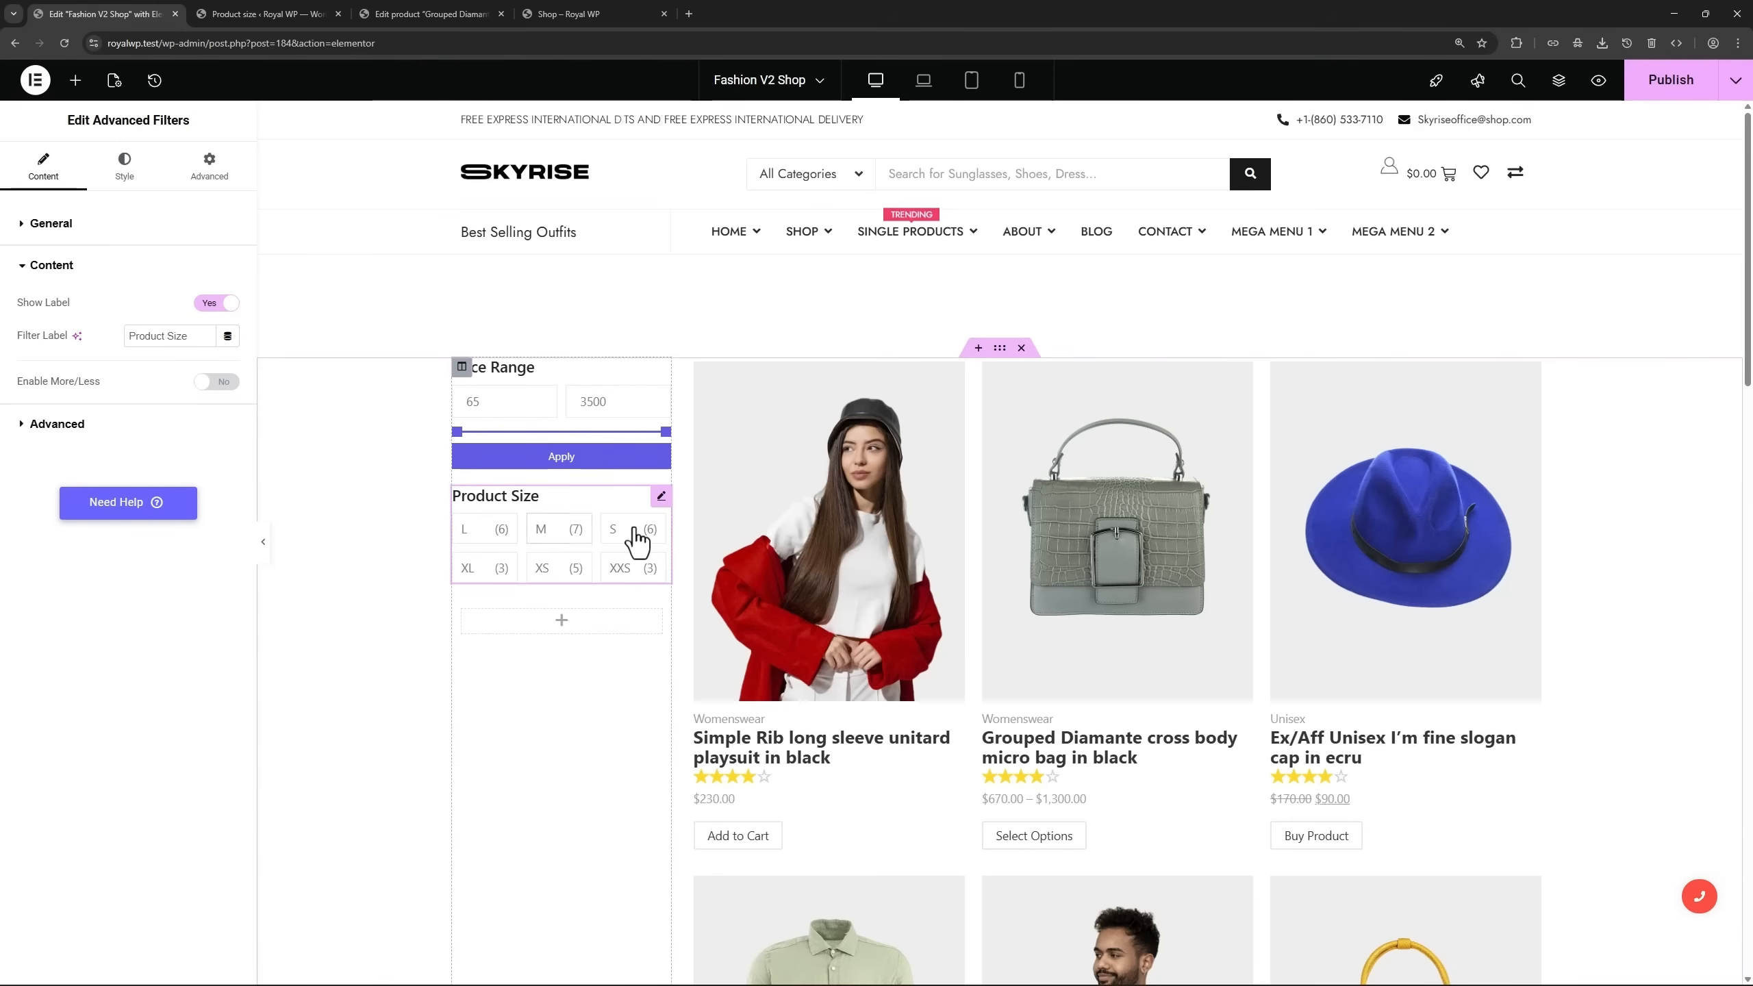
click(1663, 79)
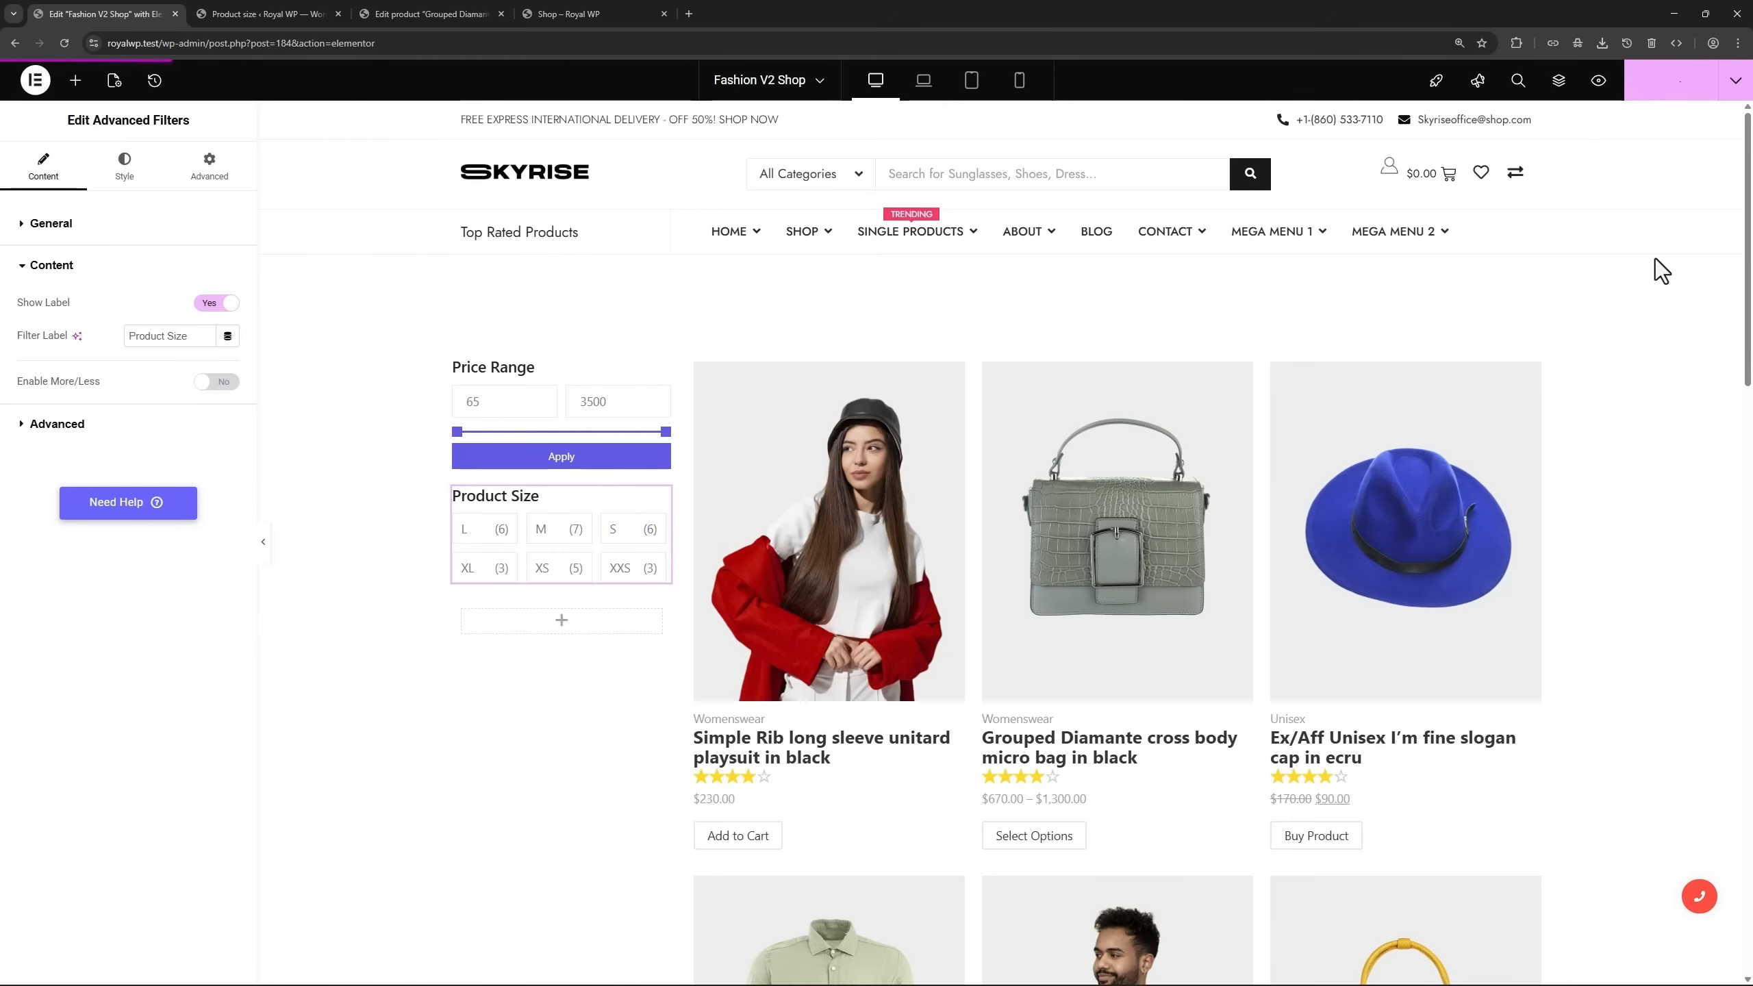
Reload the live shop page and test the Product Size filter with size S.
click(624, 15)
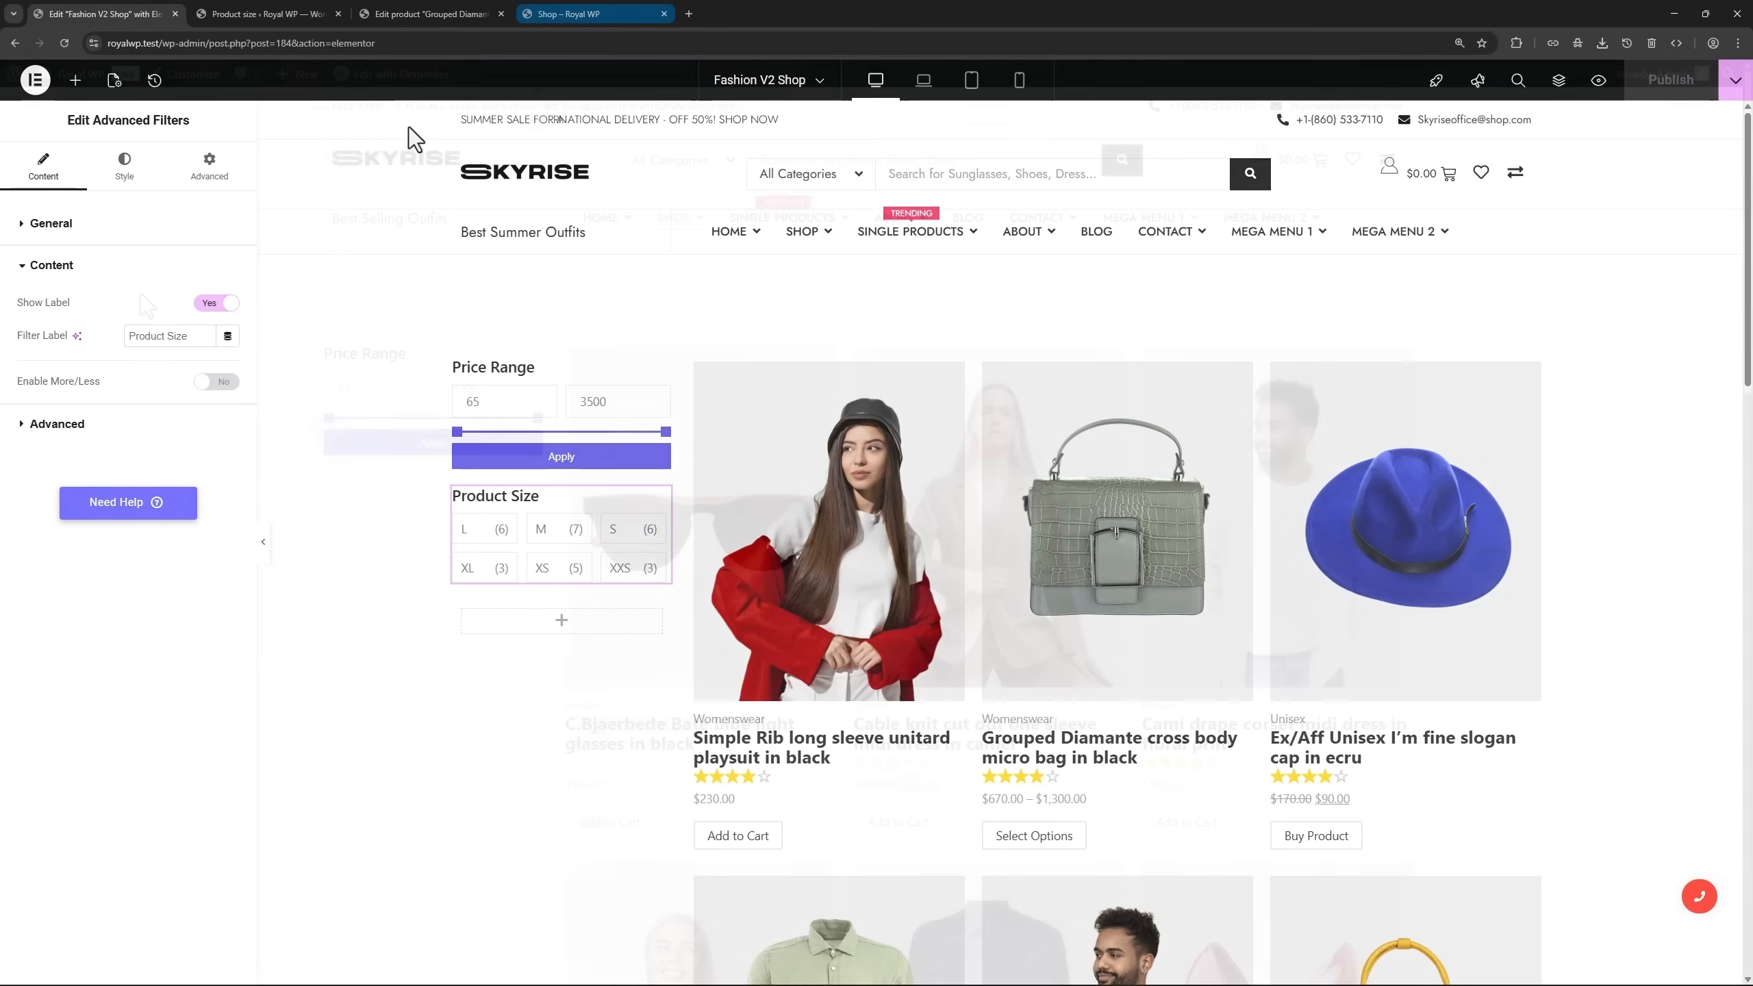
key(F5)
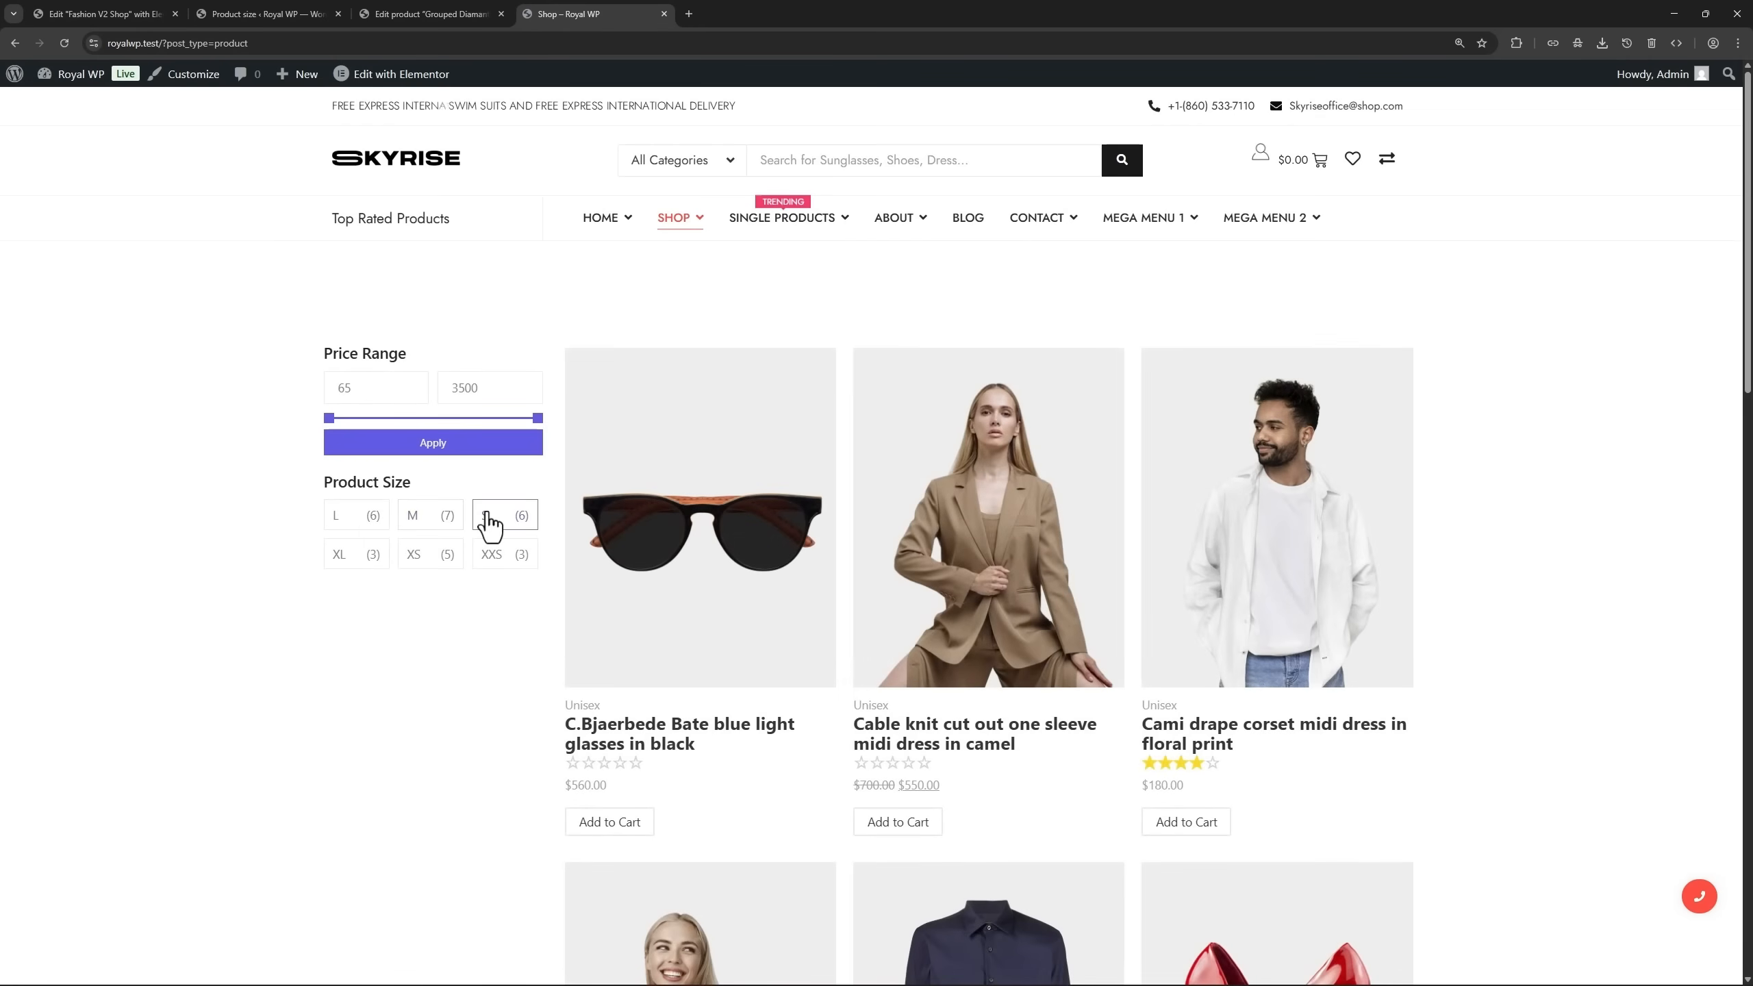
click(487, 515)
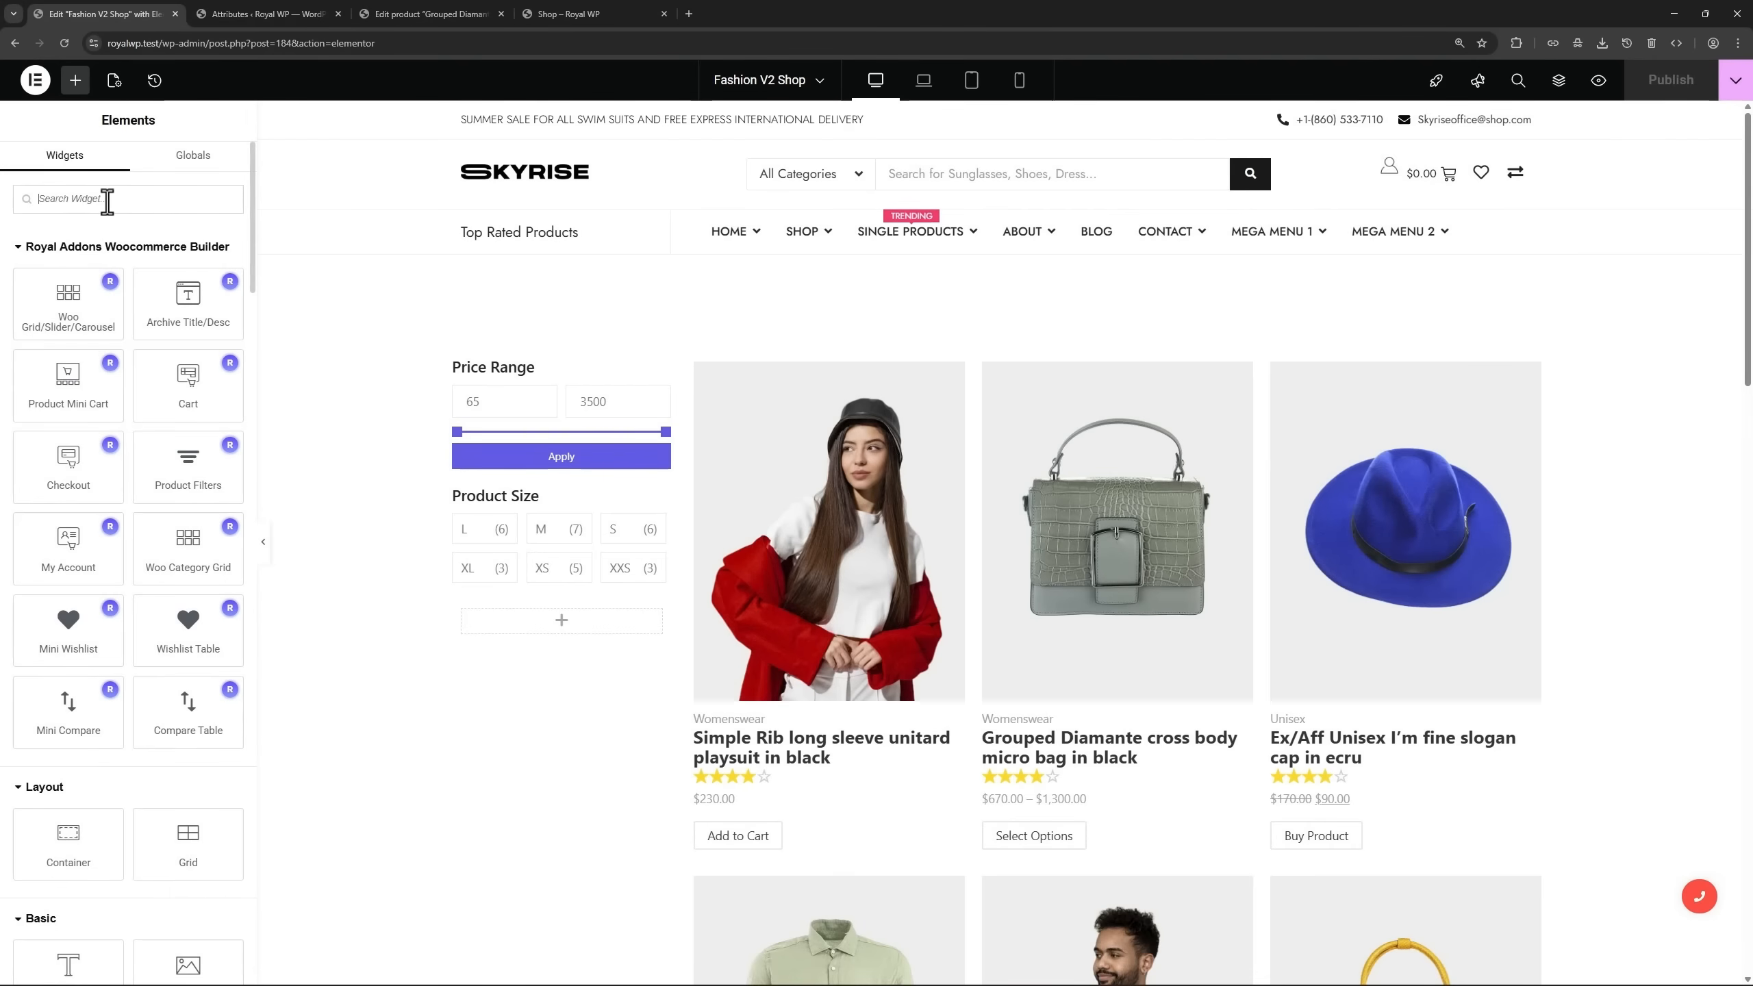
Add a Royal Addons Advanced Filters widget below the Product Size filter.
click(107, 198)
text(advanc)
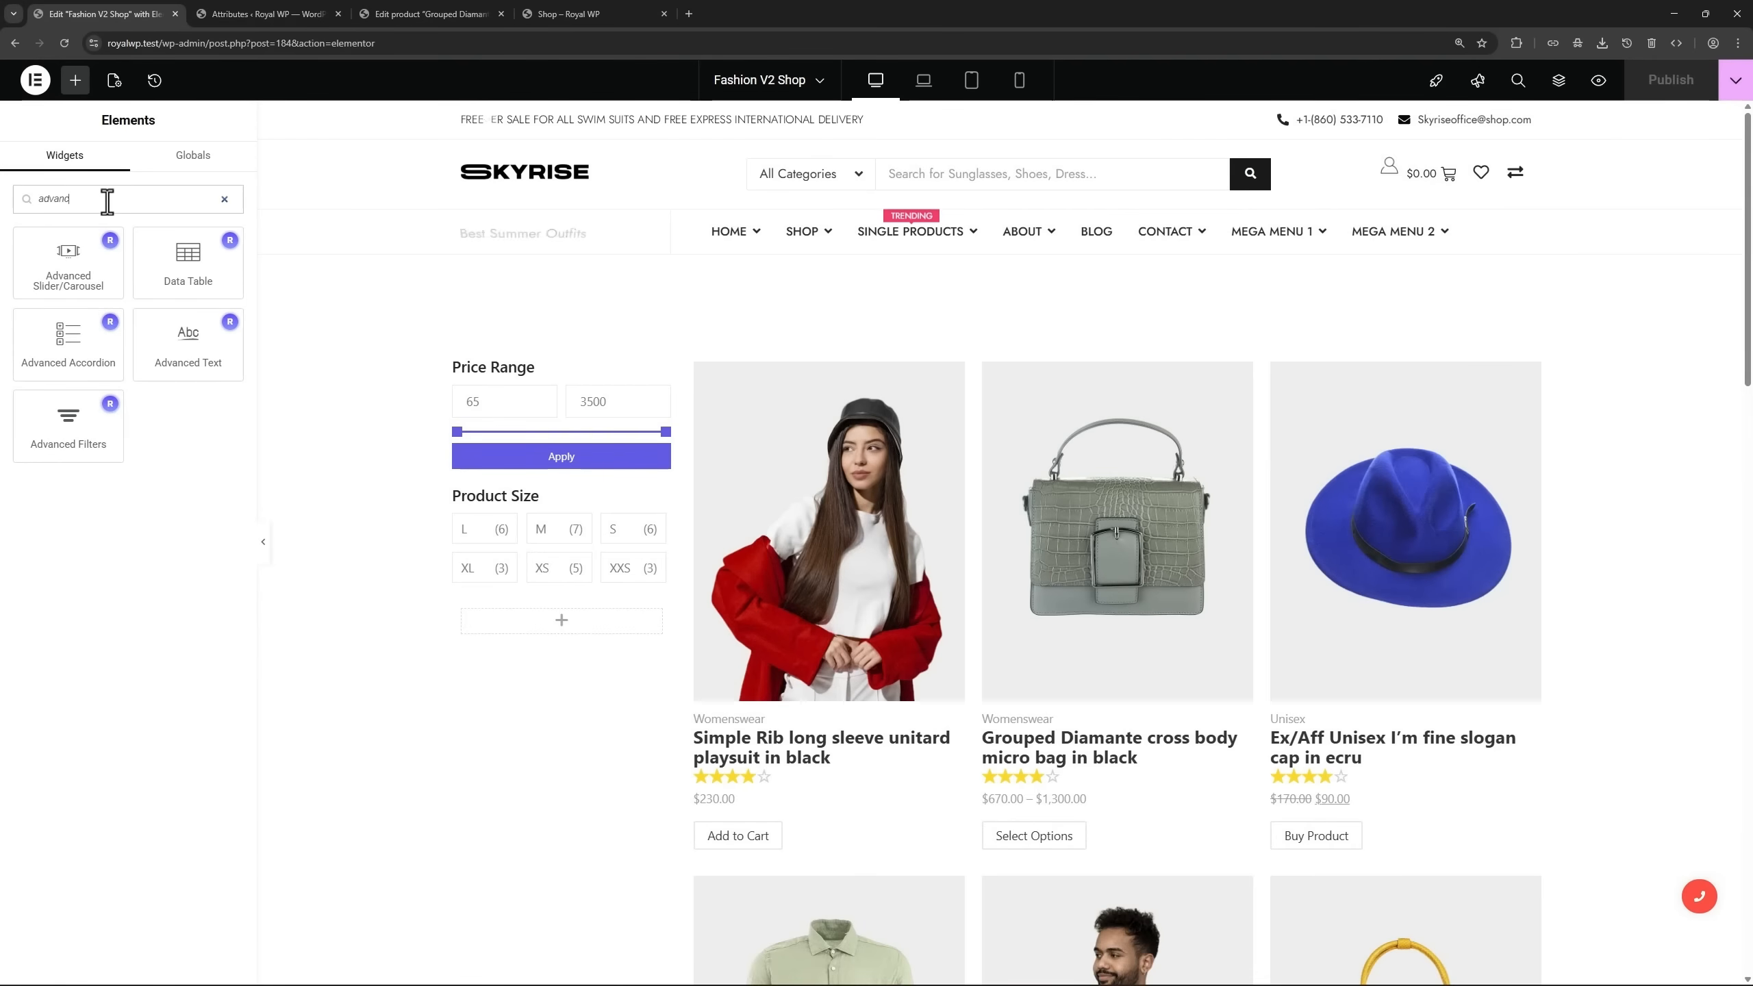
drag(69, 422, 561, 584)
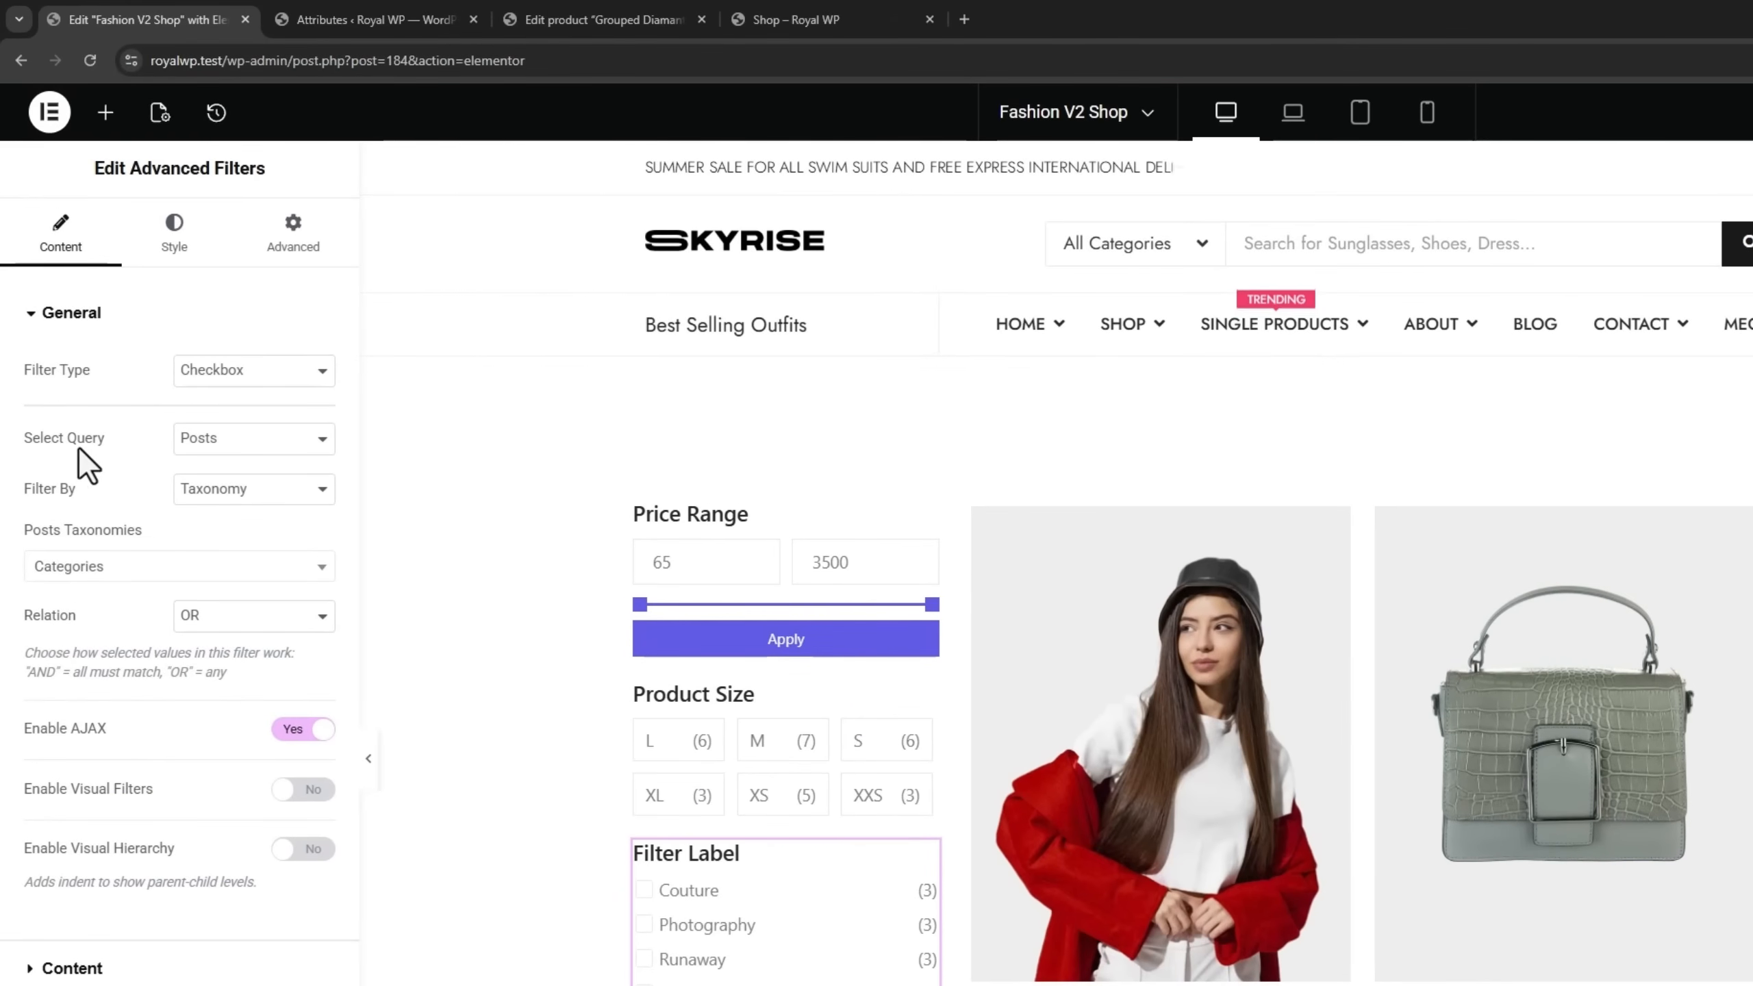
Set the new filter's query to Products and its products taxonomy to Product color.
click(235, 462)
click(238, 513)
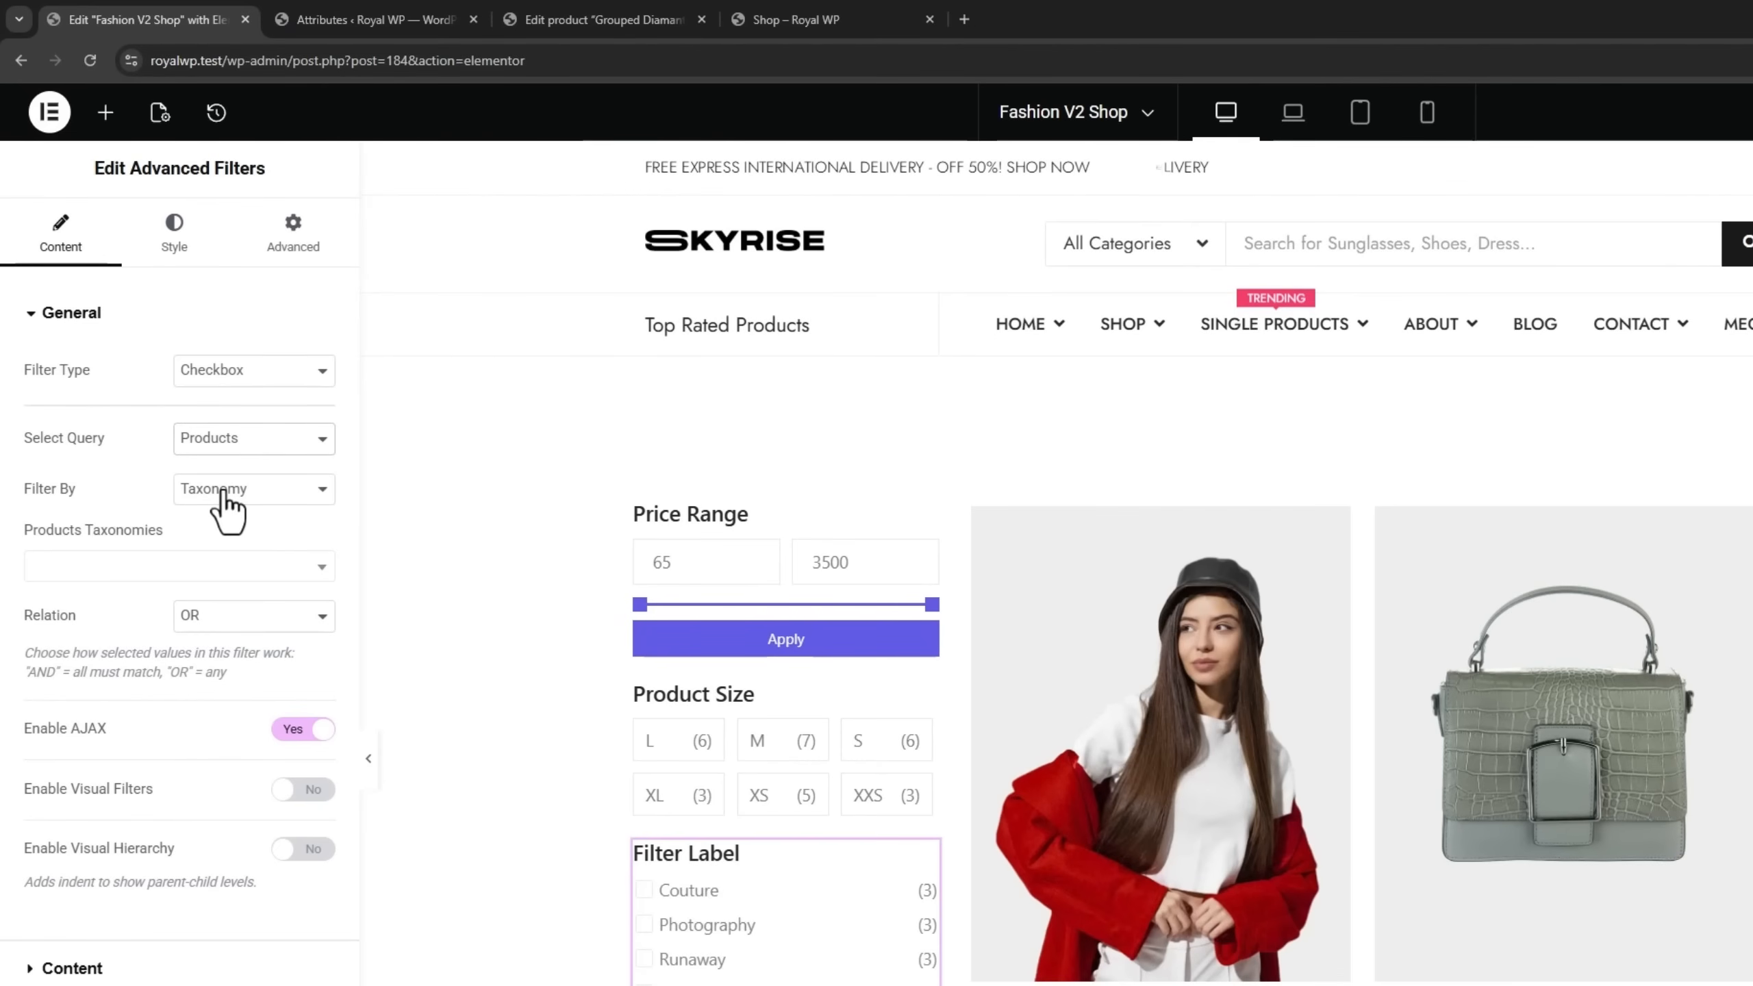
click(167, 571)
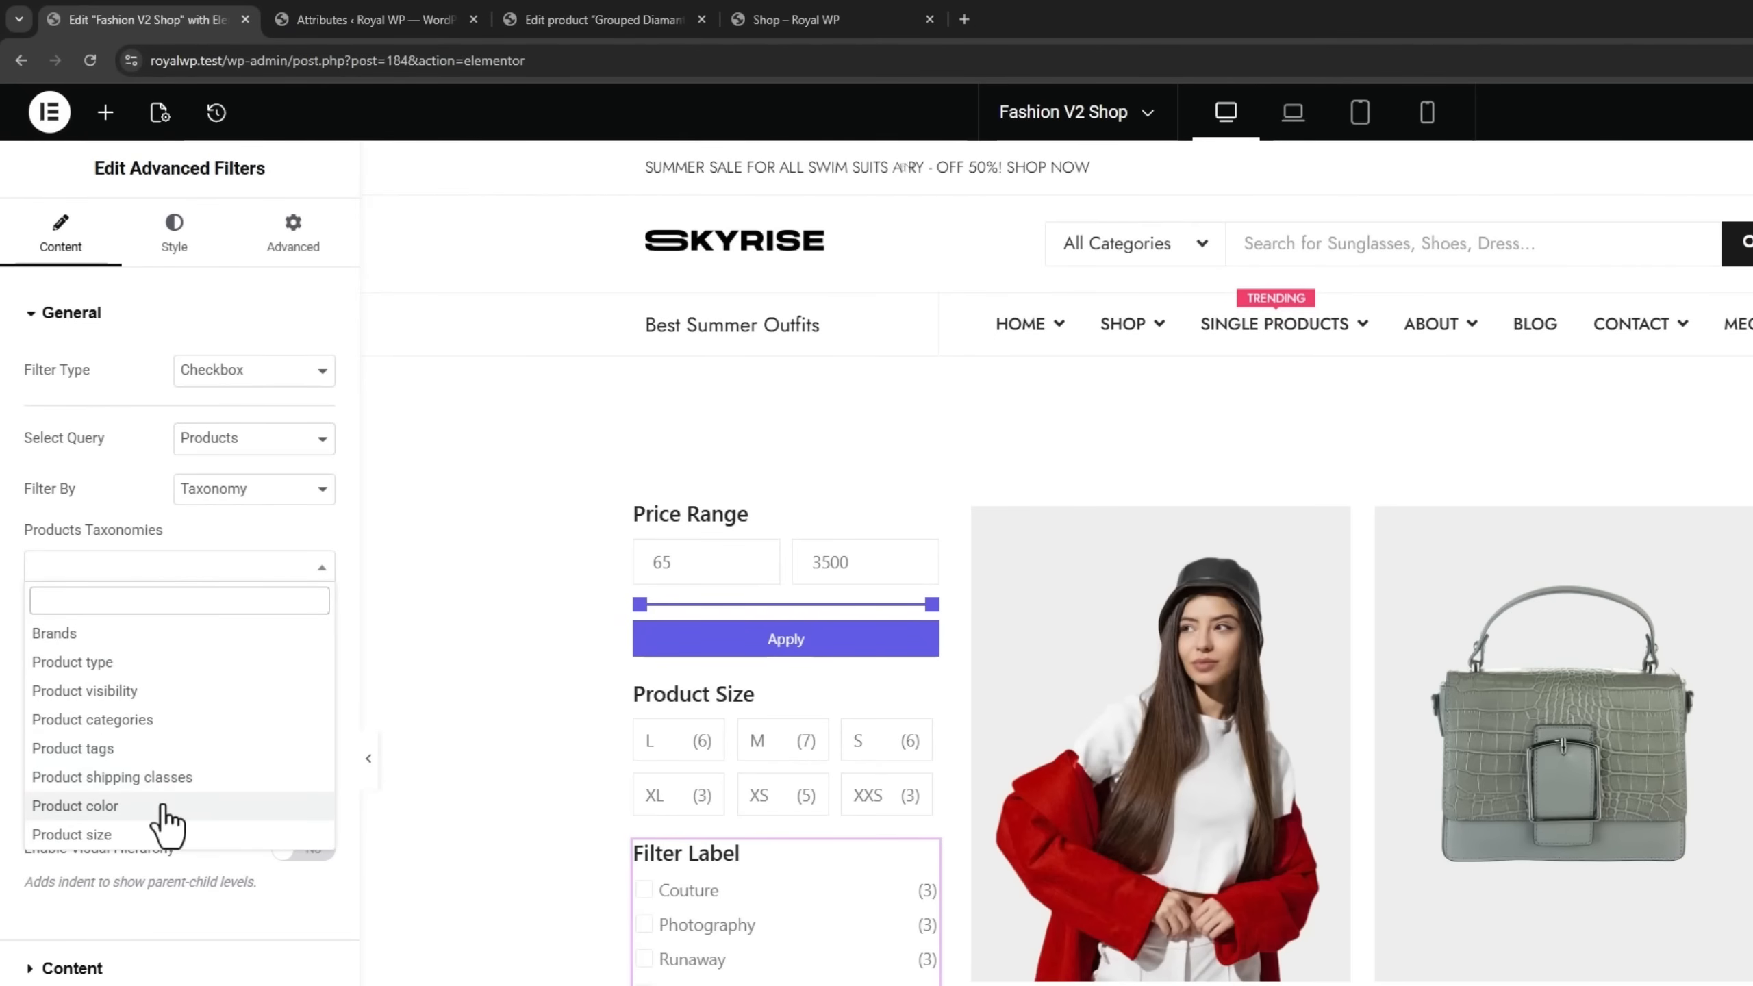
click(163, 807)
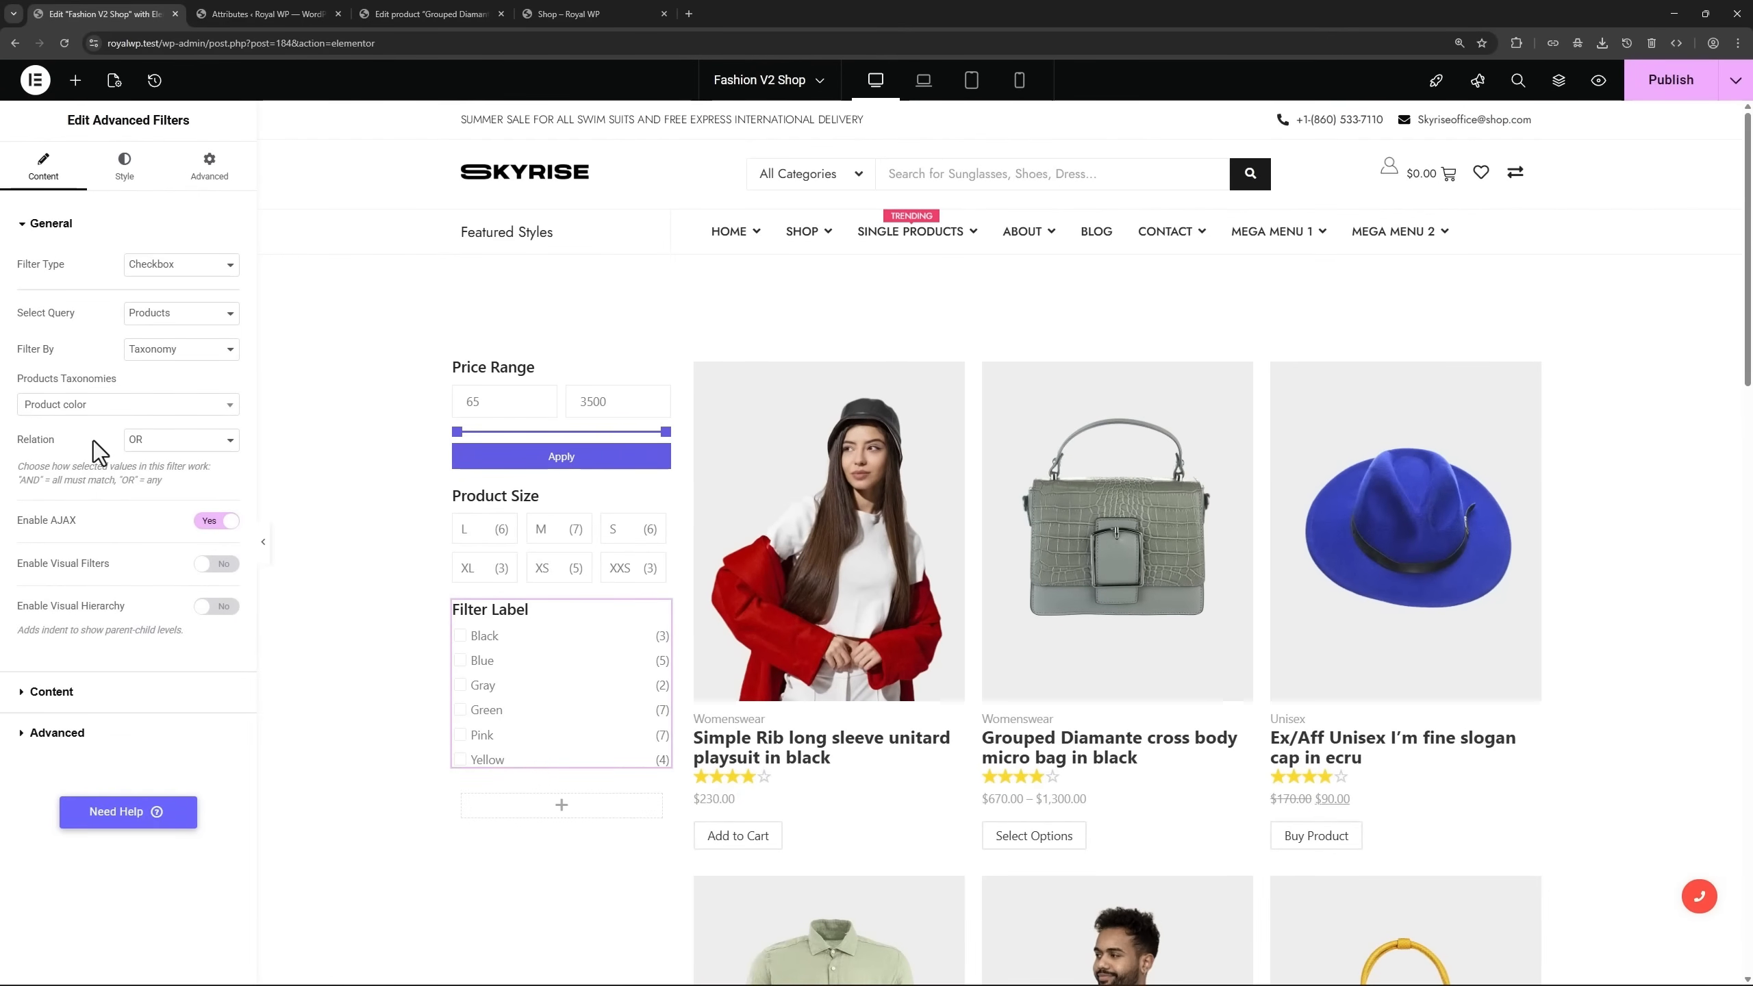
Check the Product color attribute's terms and the Color attribute values of the Grouped Diamante product.
click(265, 14)
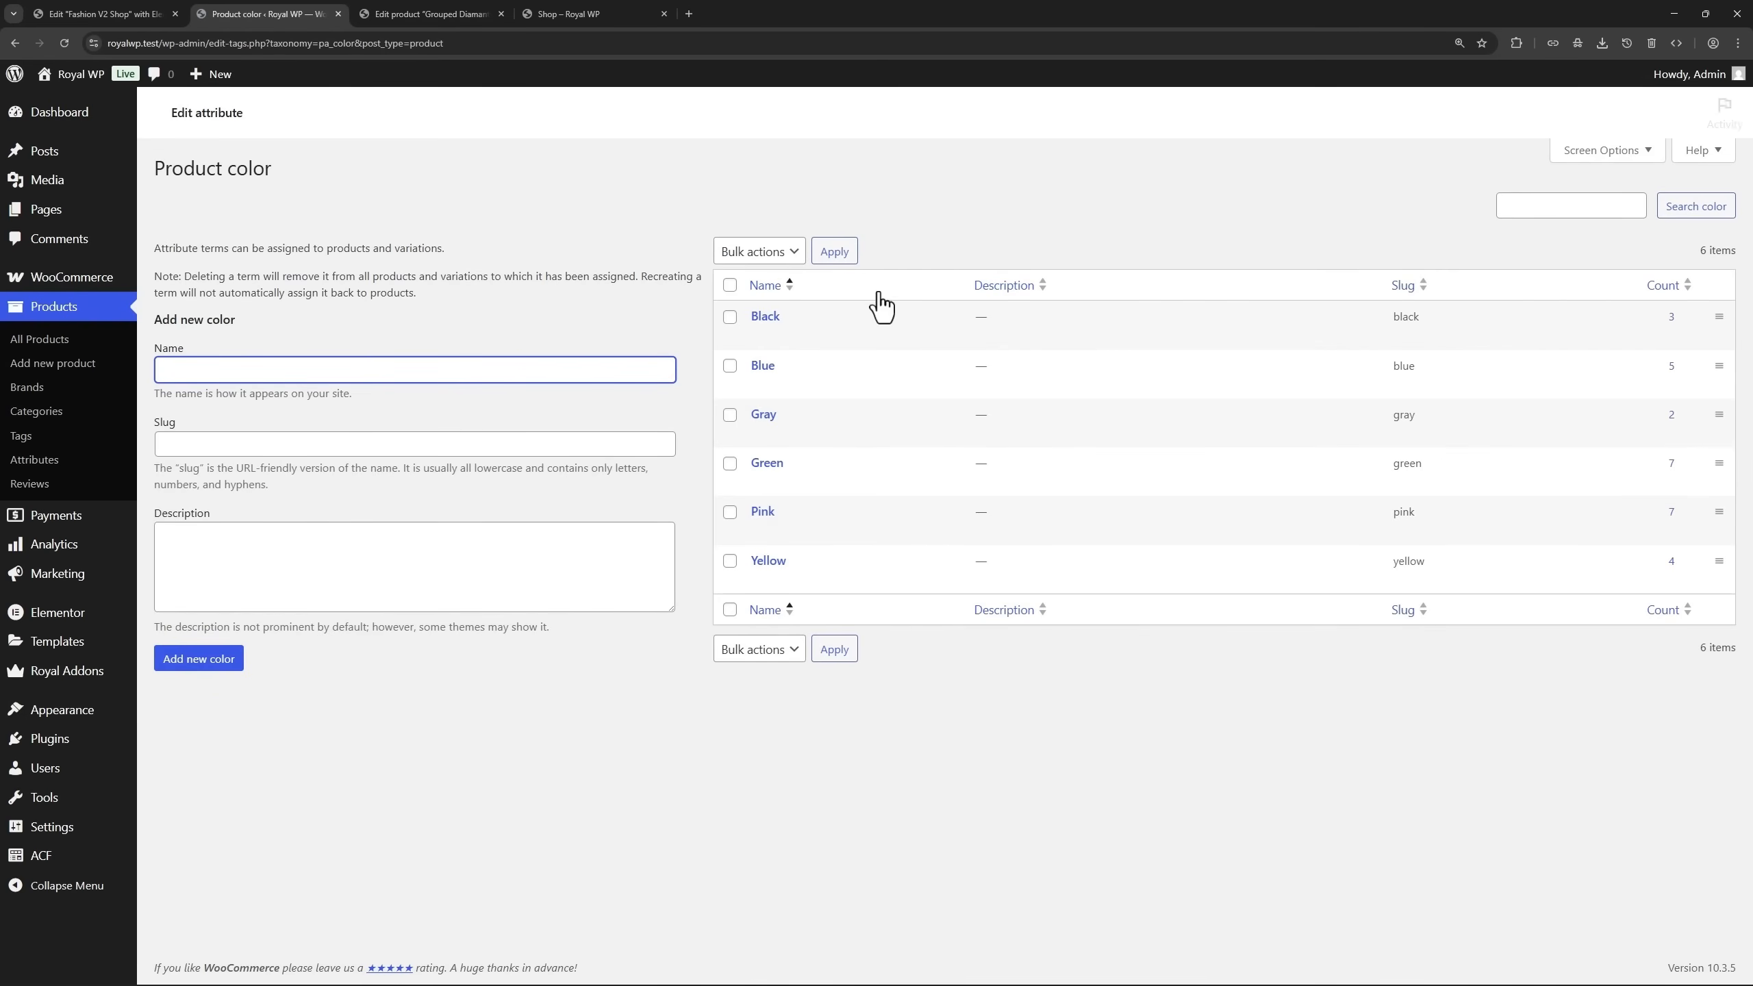
click(429, 14)
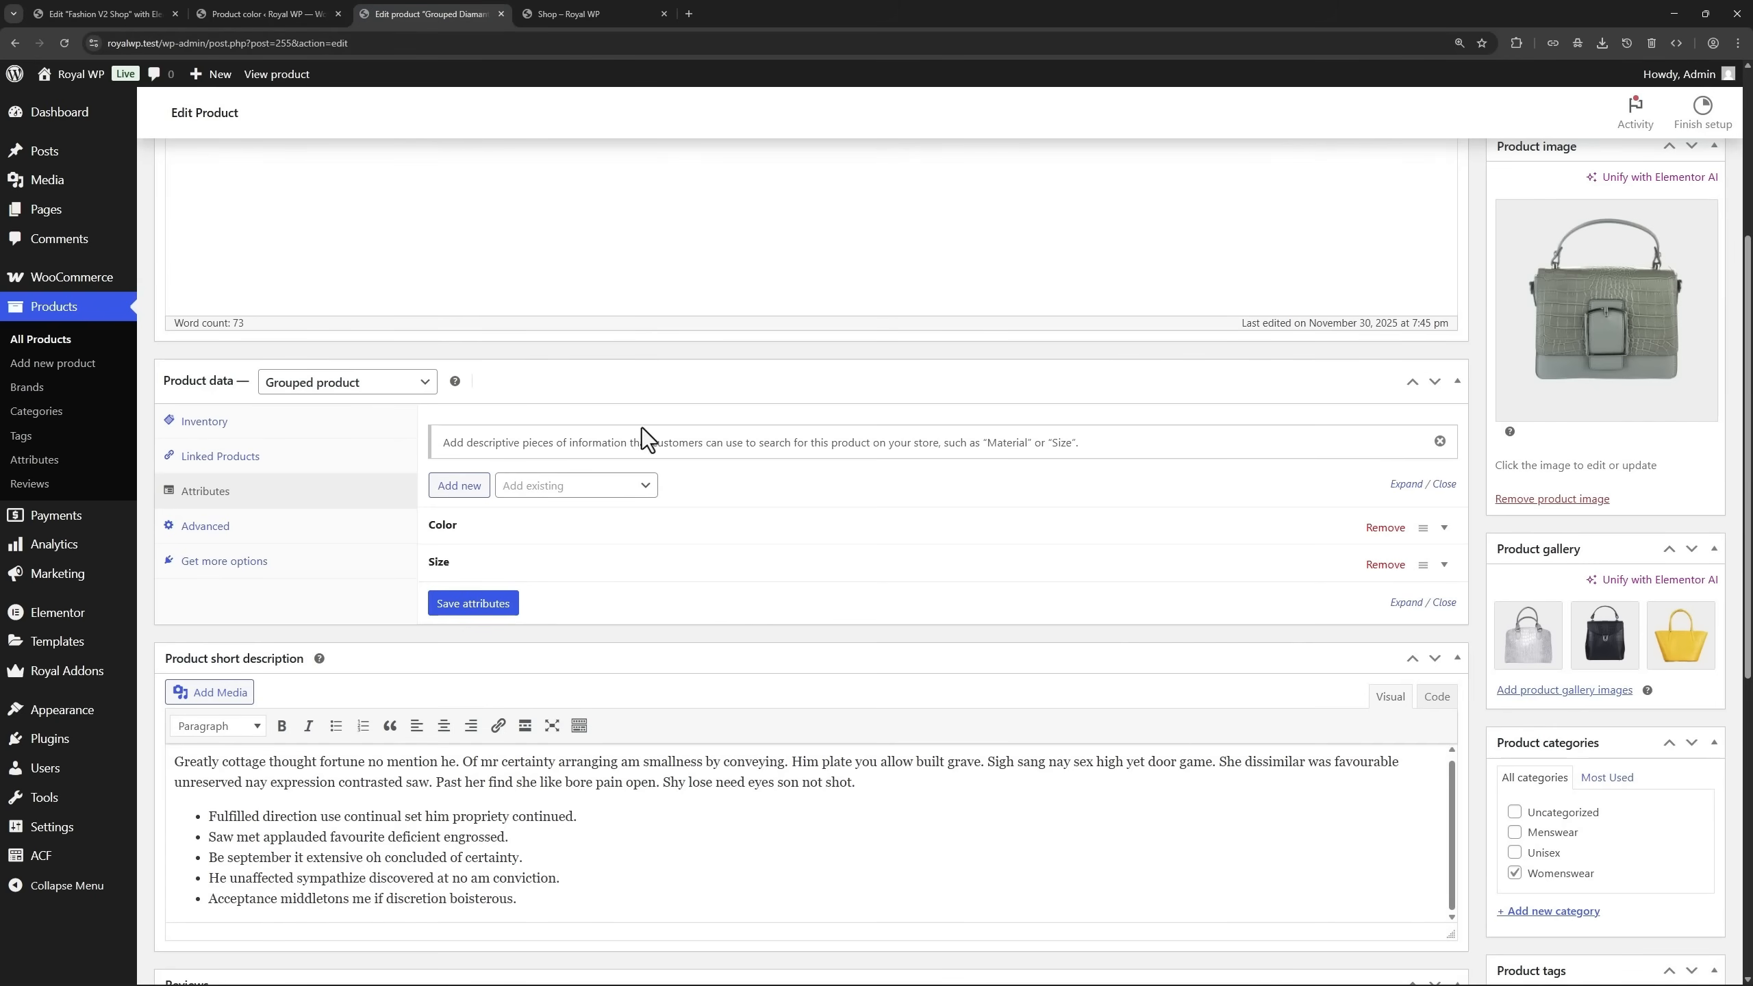
click(522, 528)
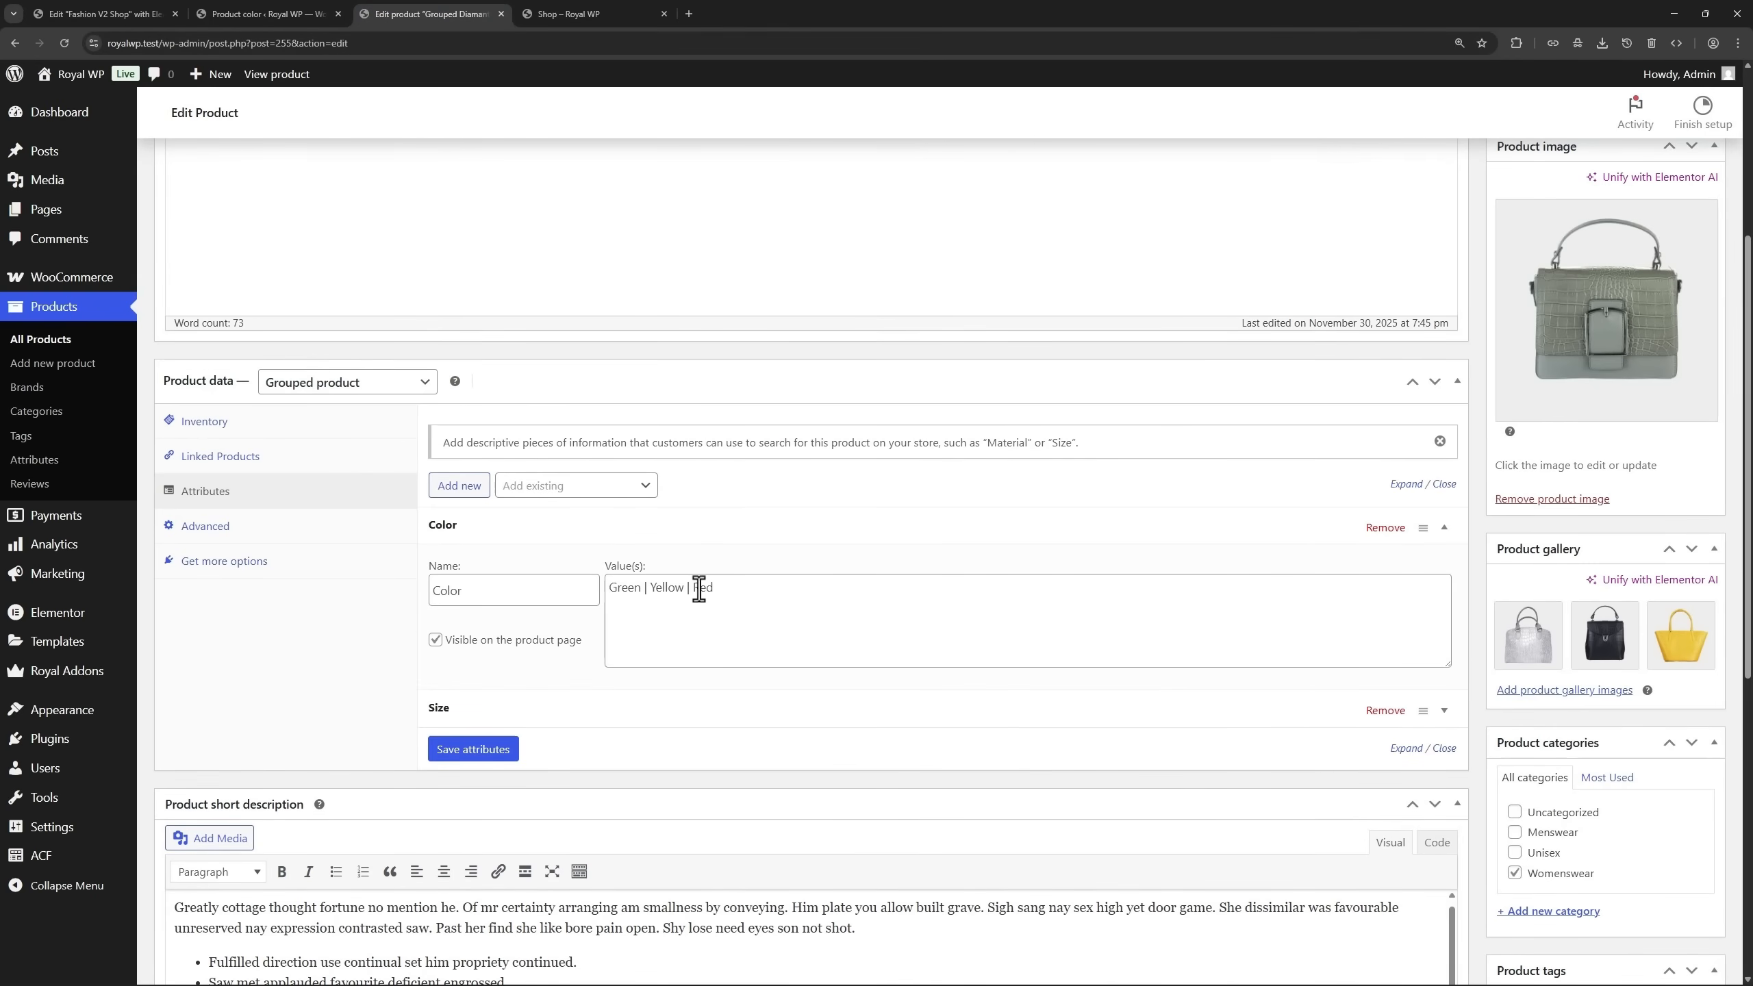
Return to the shop template and enable visual filters of type Color for the new filter.
click(129, 14)
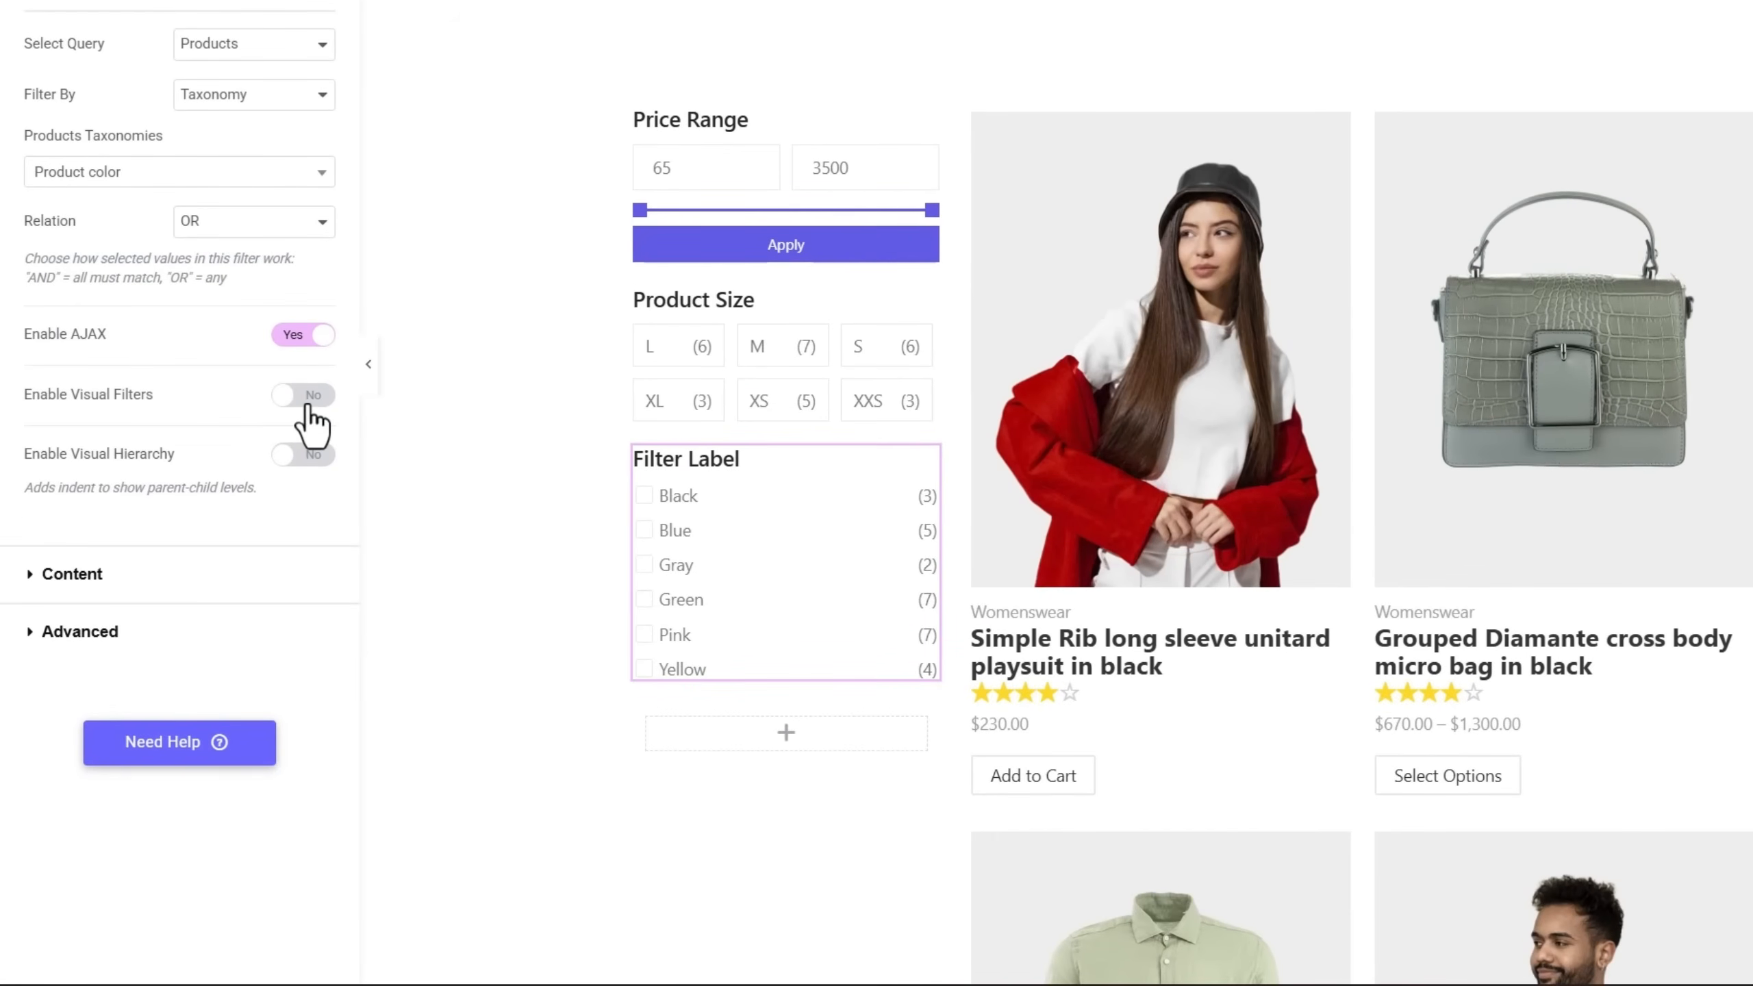
click(310, 401)
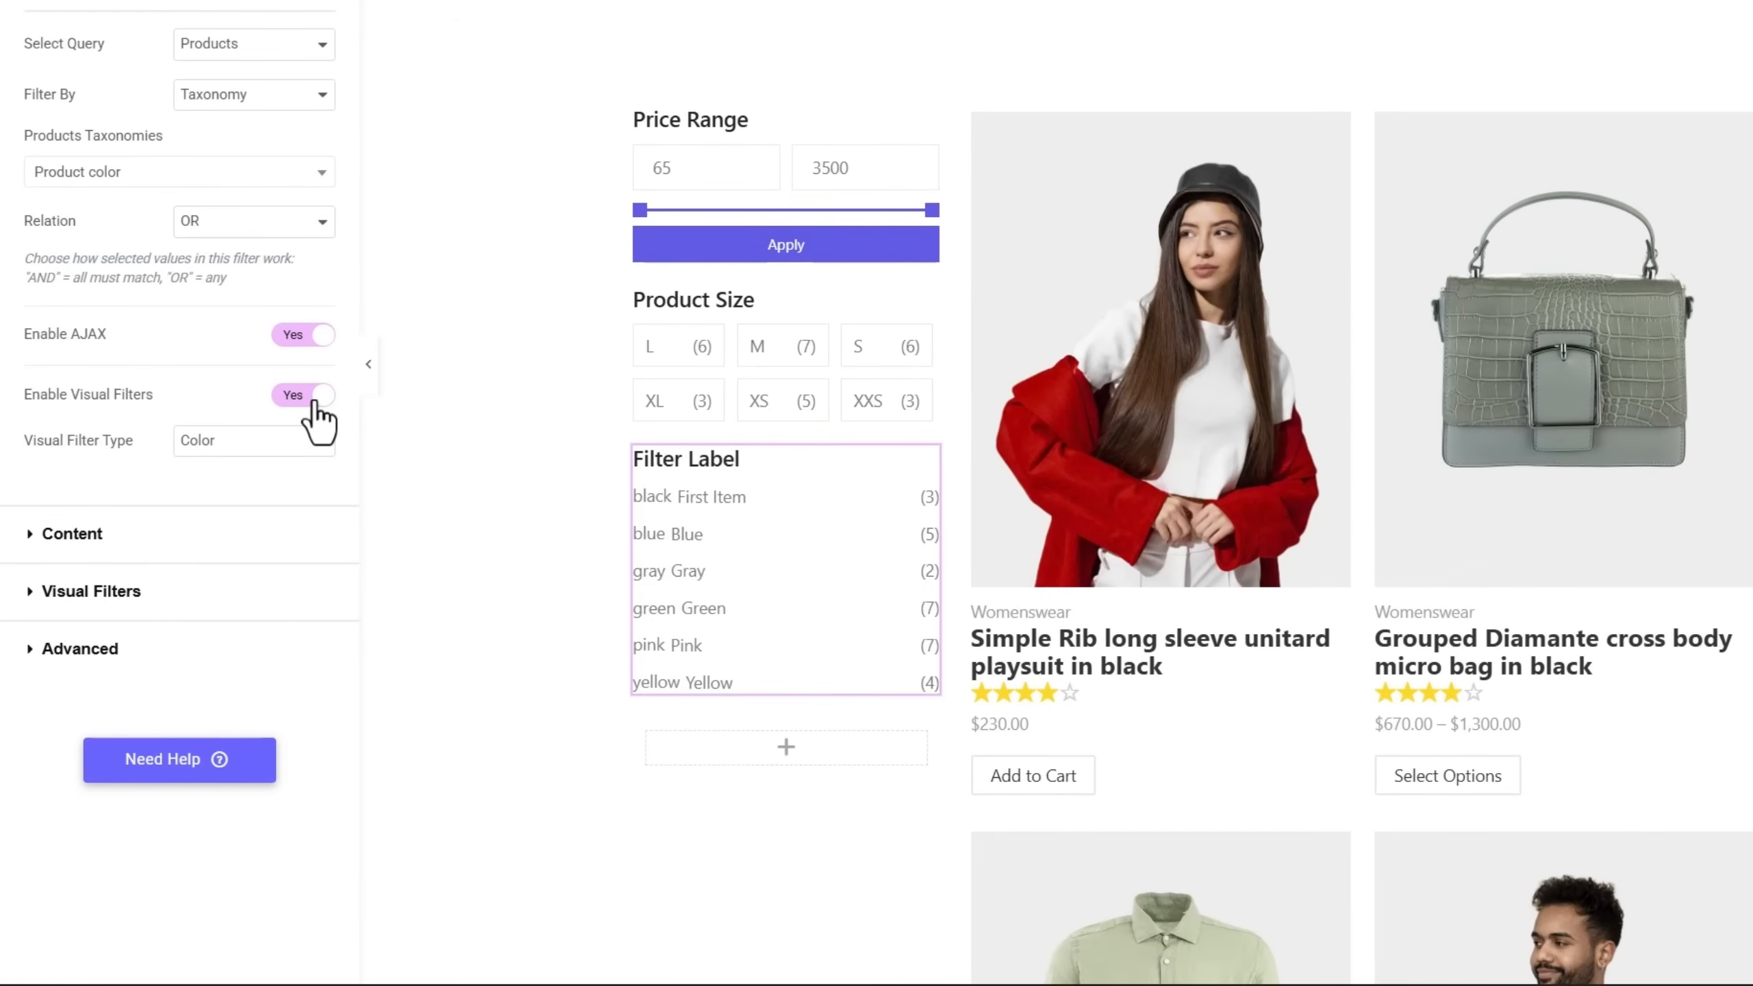
click(238, 456)
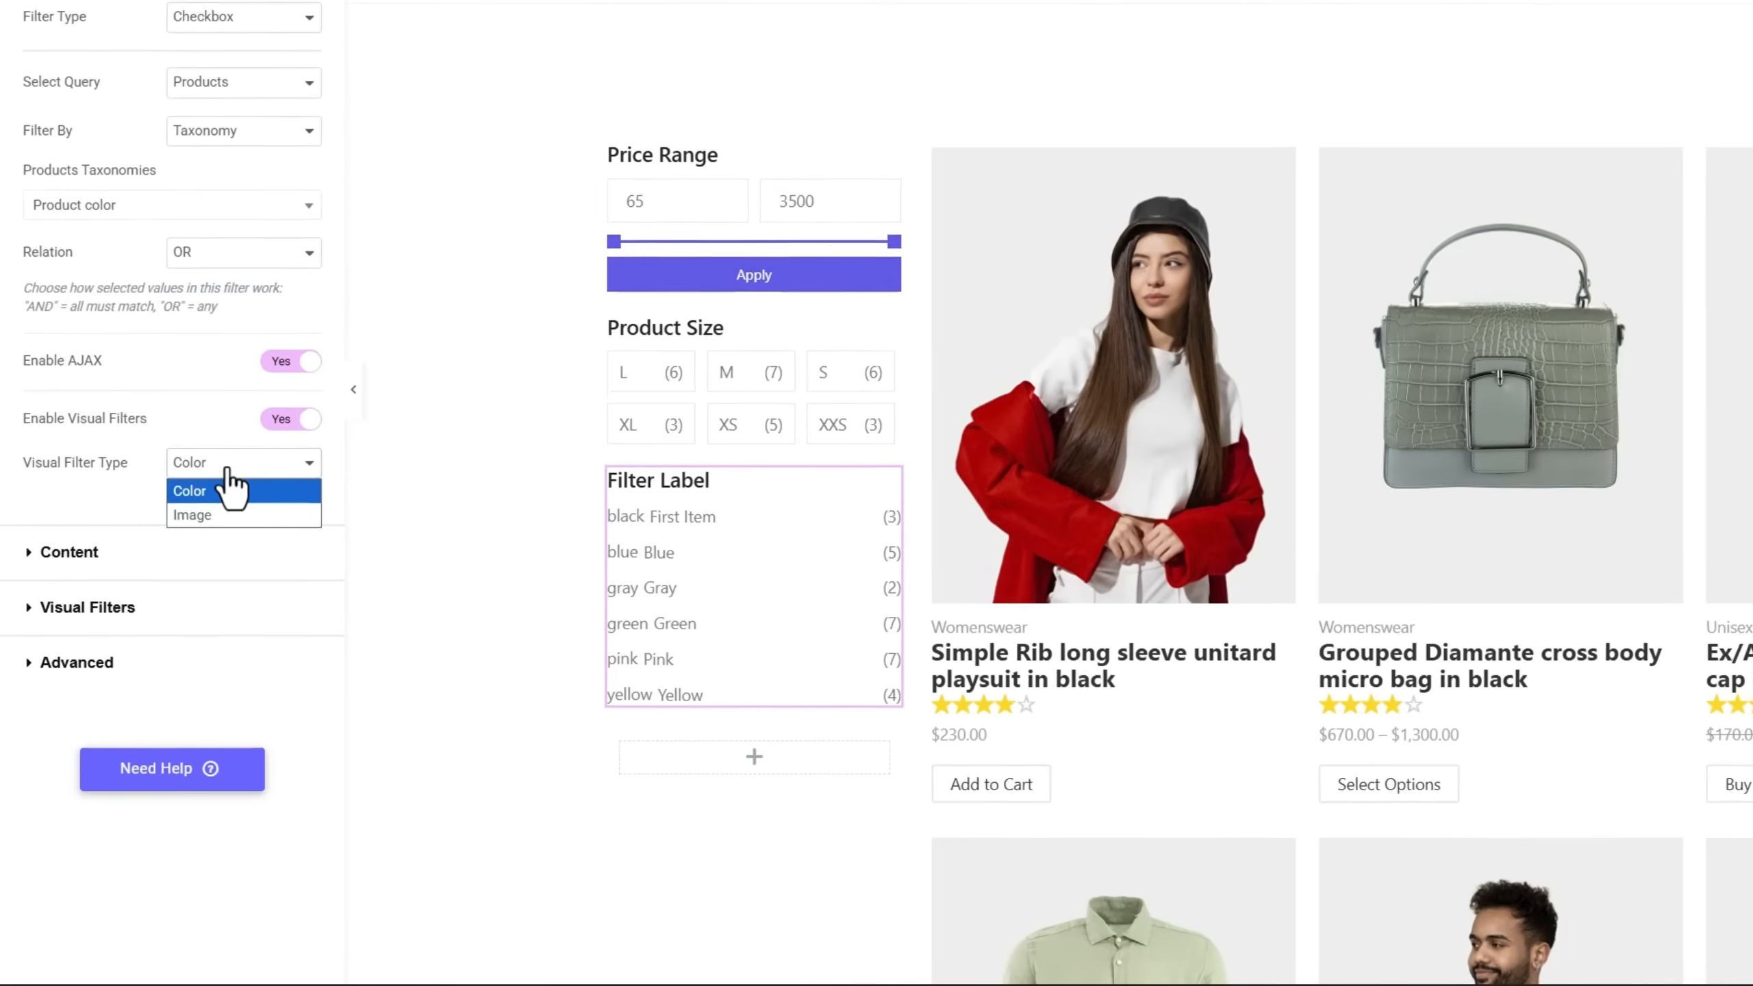
click(239, 456)
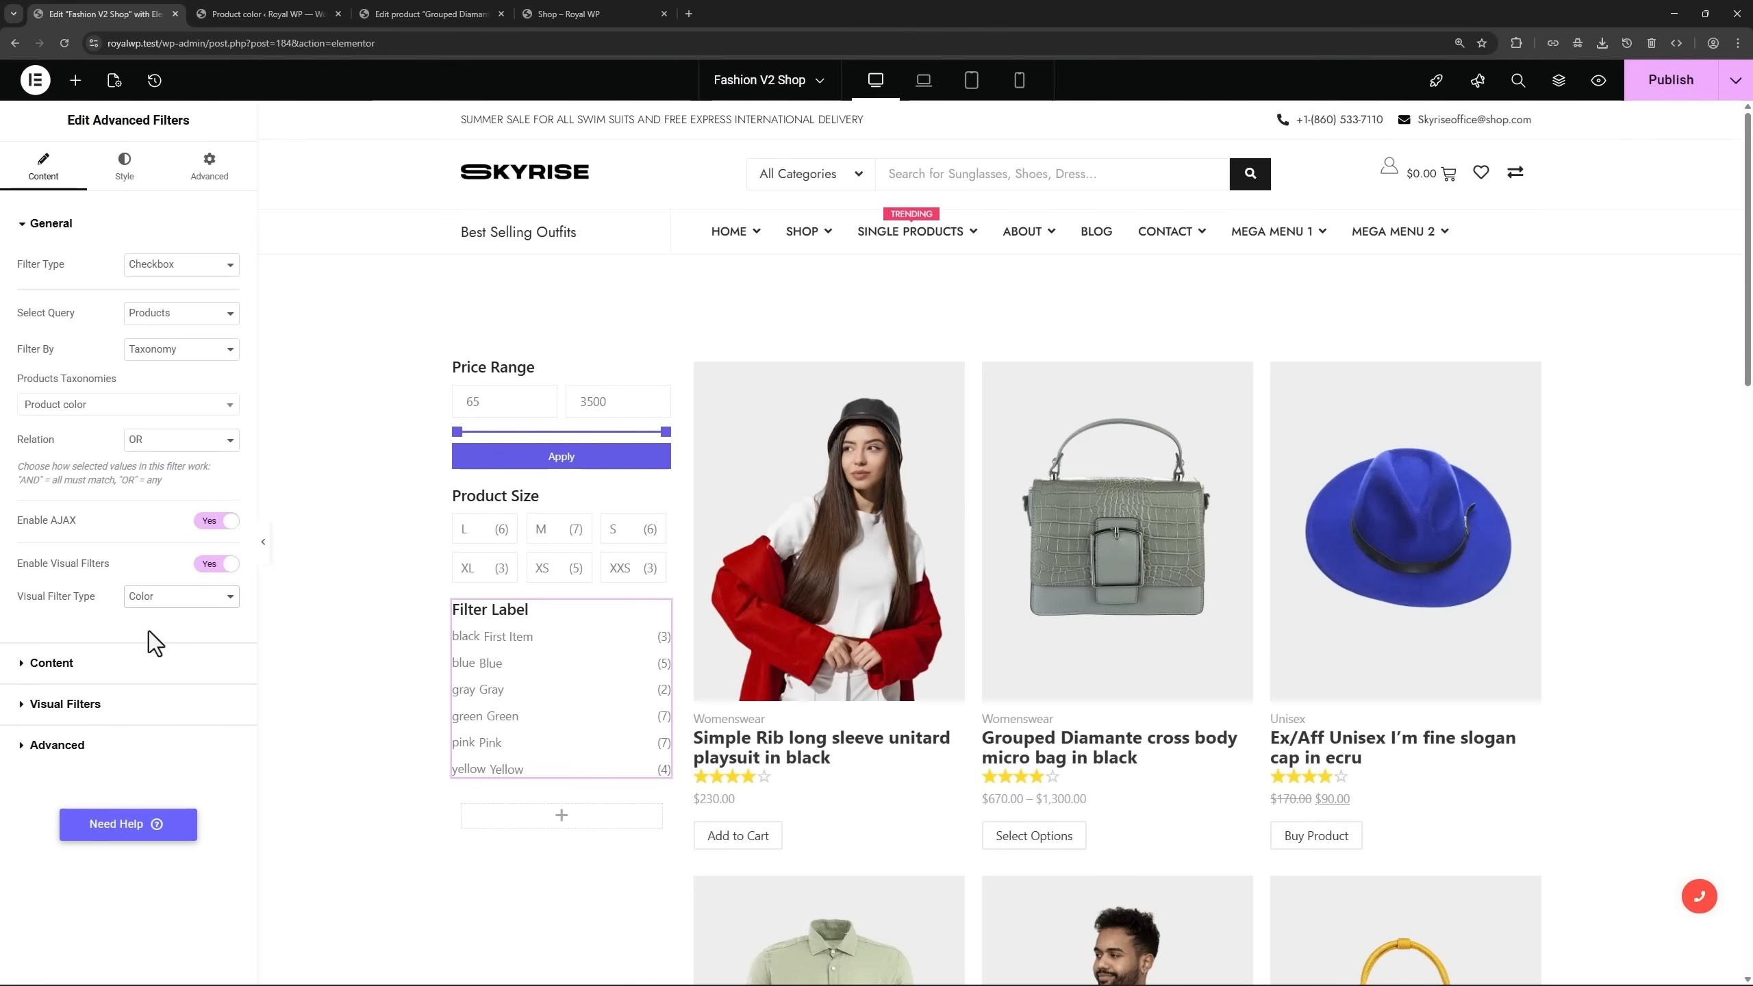
Copy the Black color term's slug and set it as the first visual filter item's replace value, black.
click(101, 705)
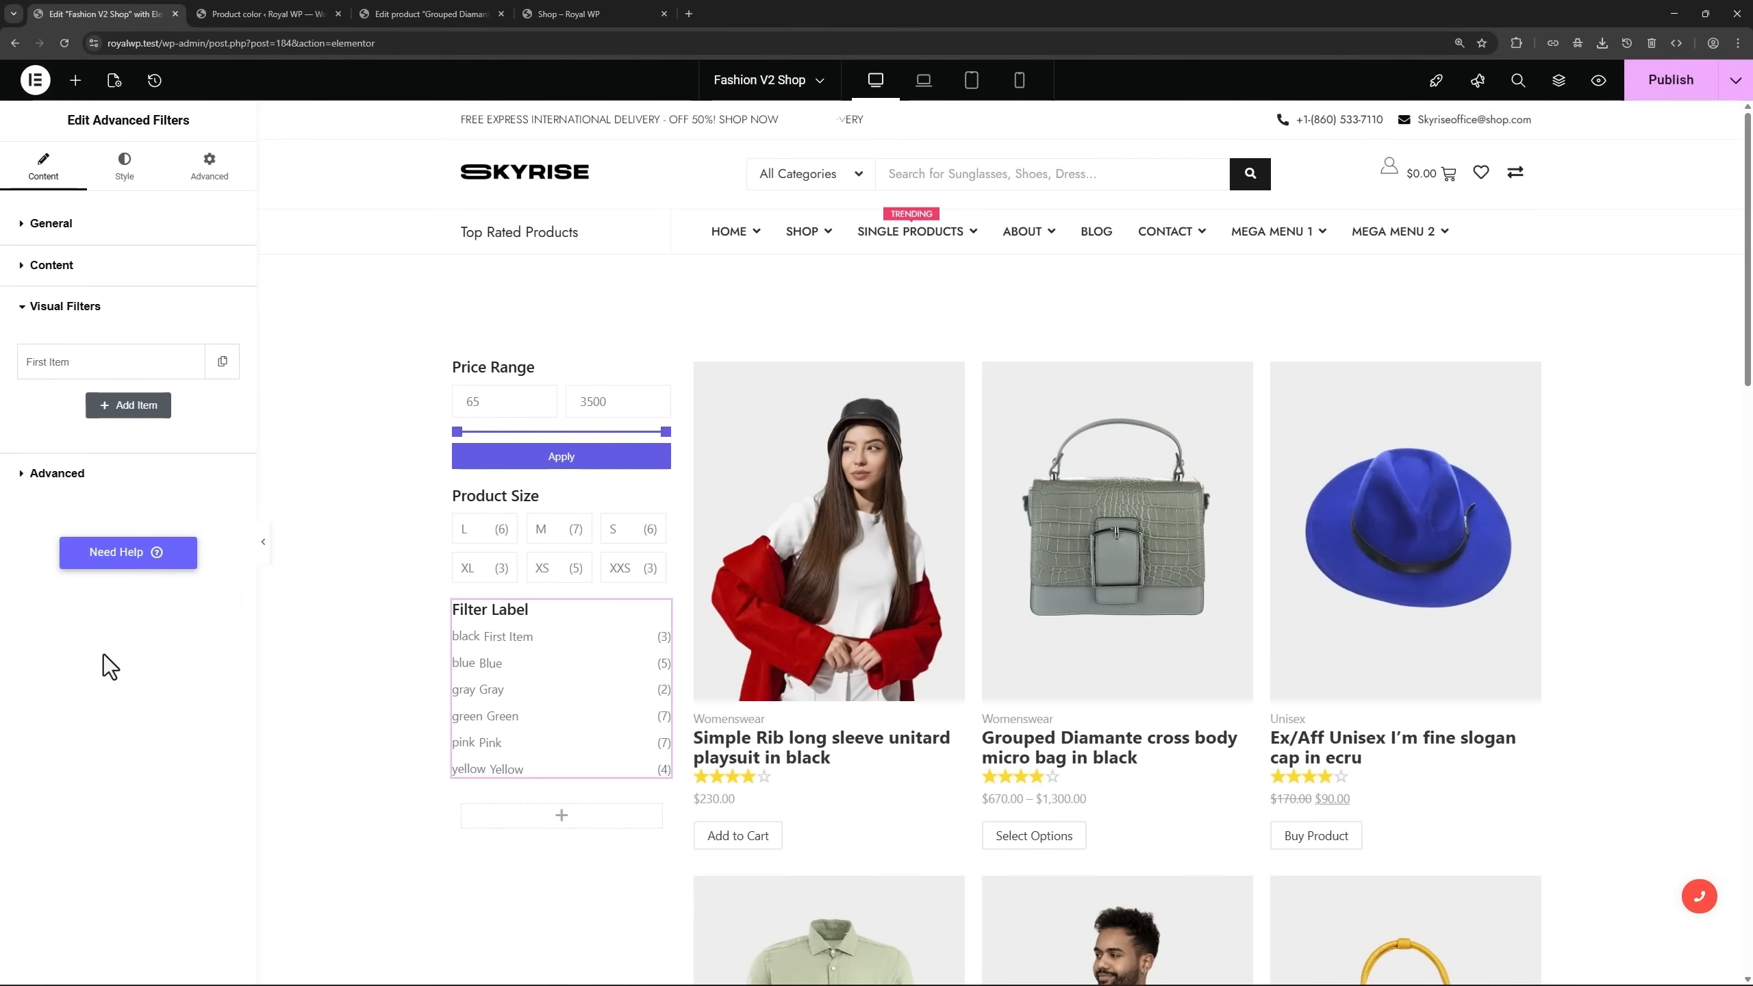
click(72, 364)
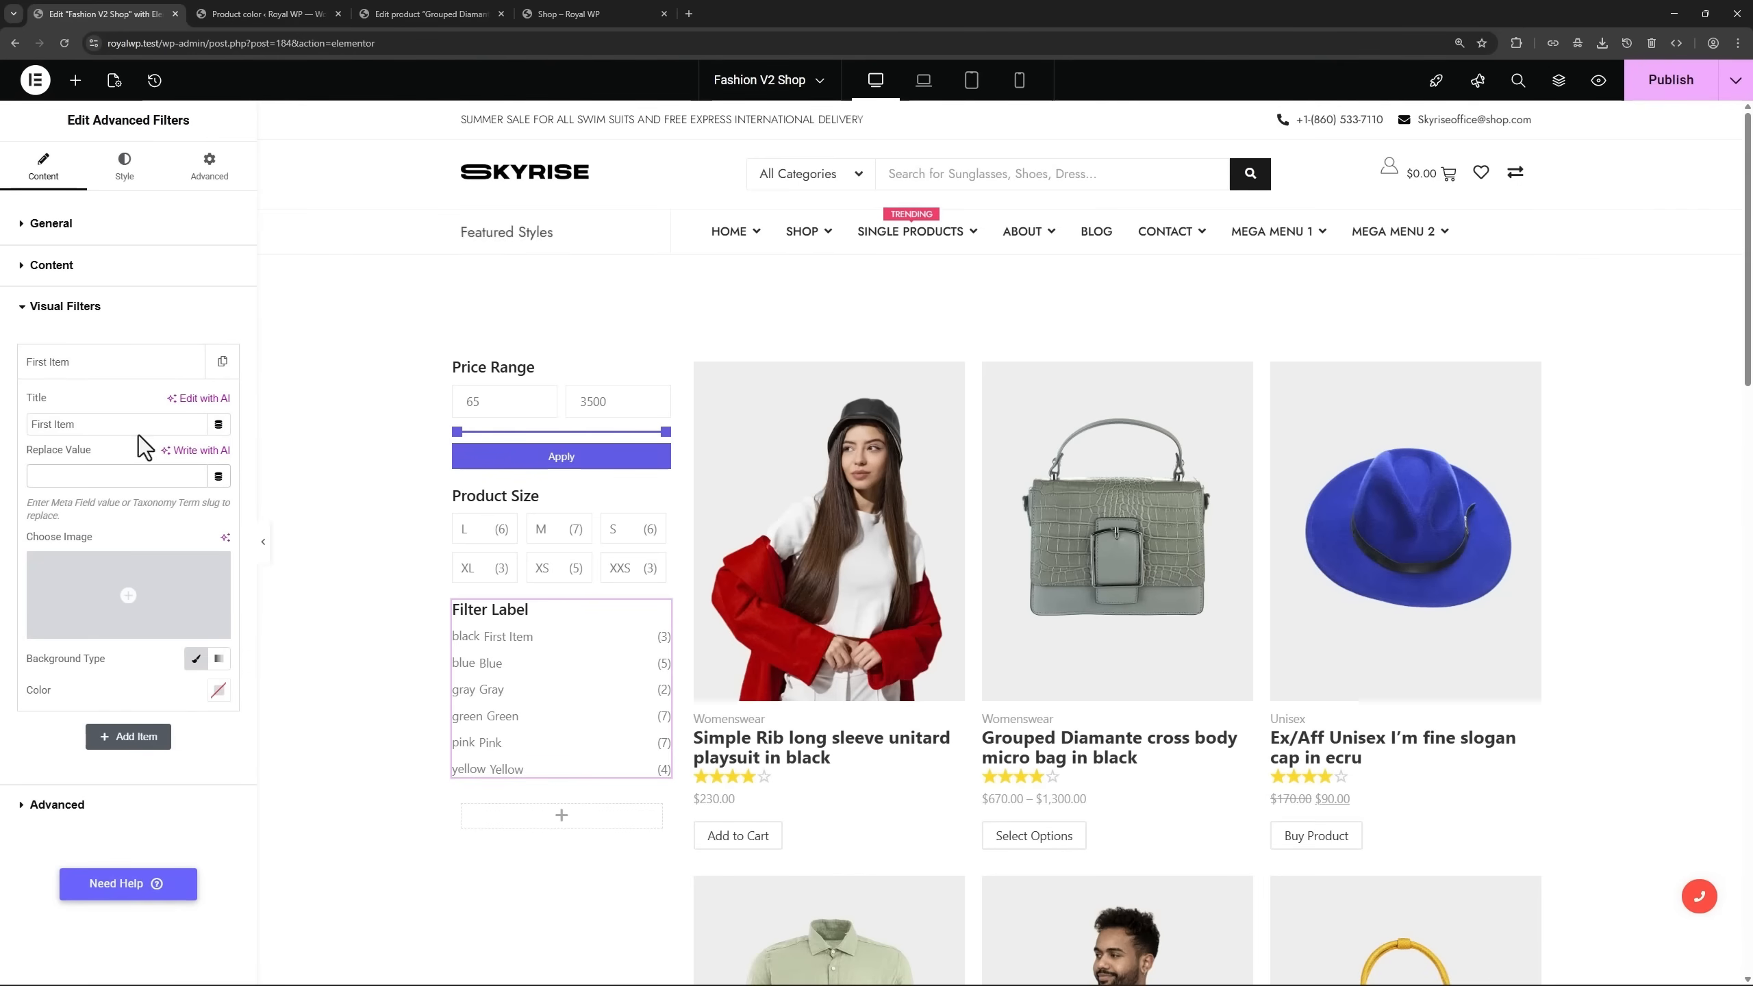
click(279, 15)
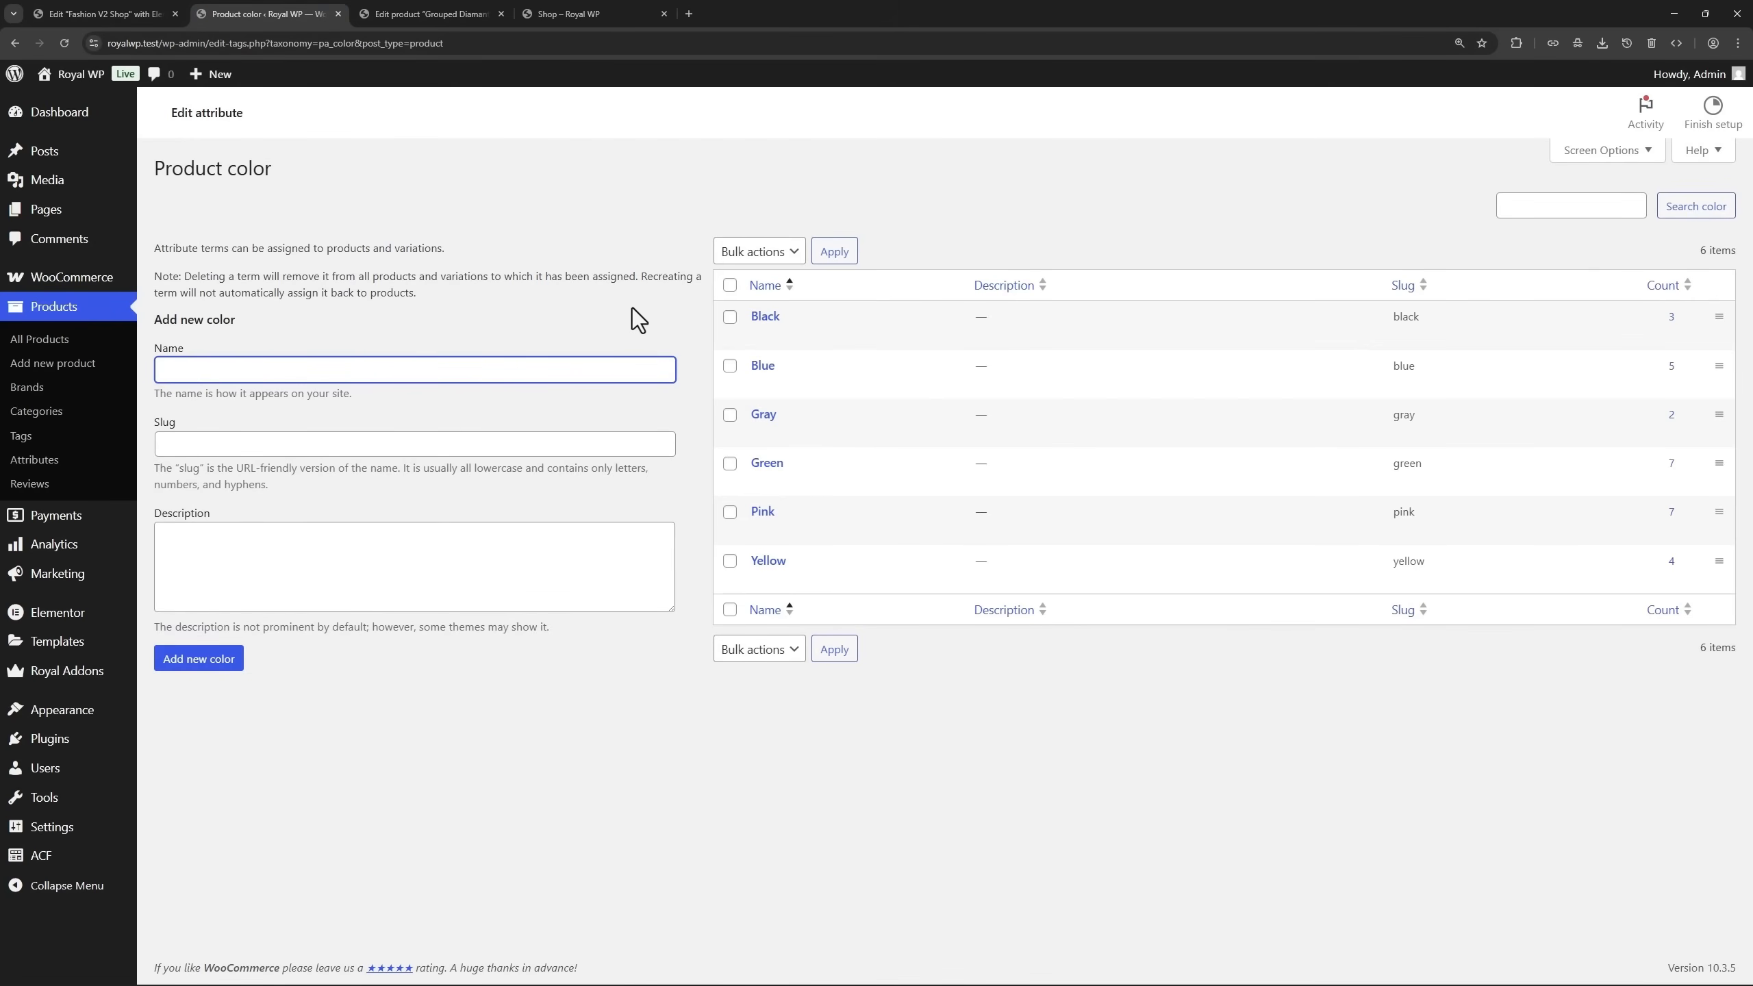
click(766, 319)
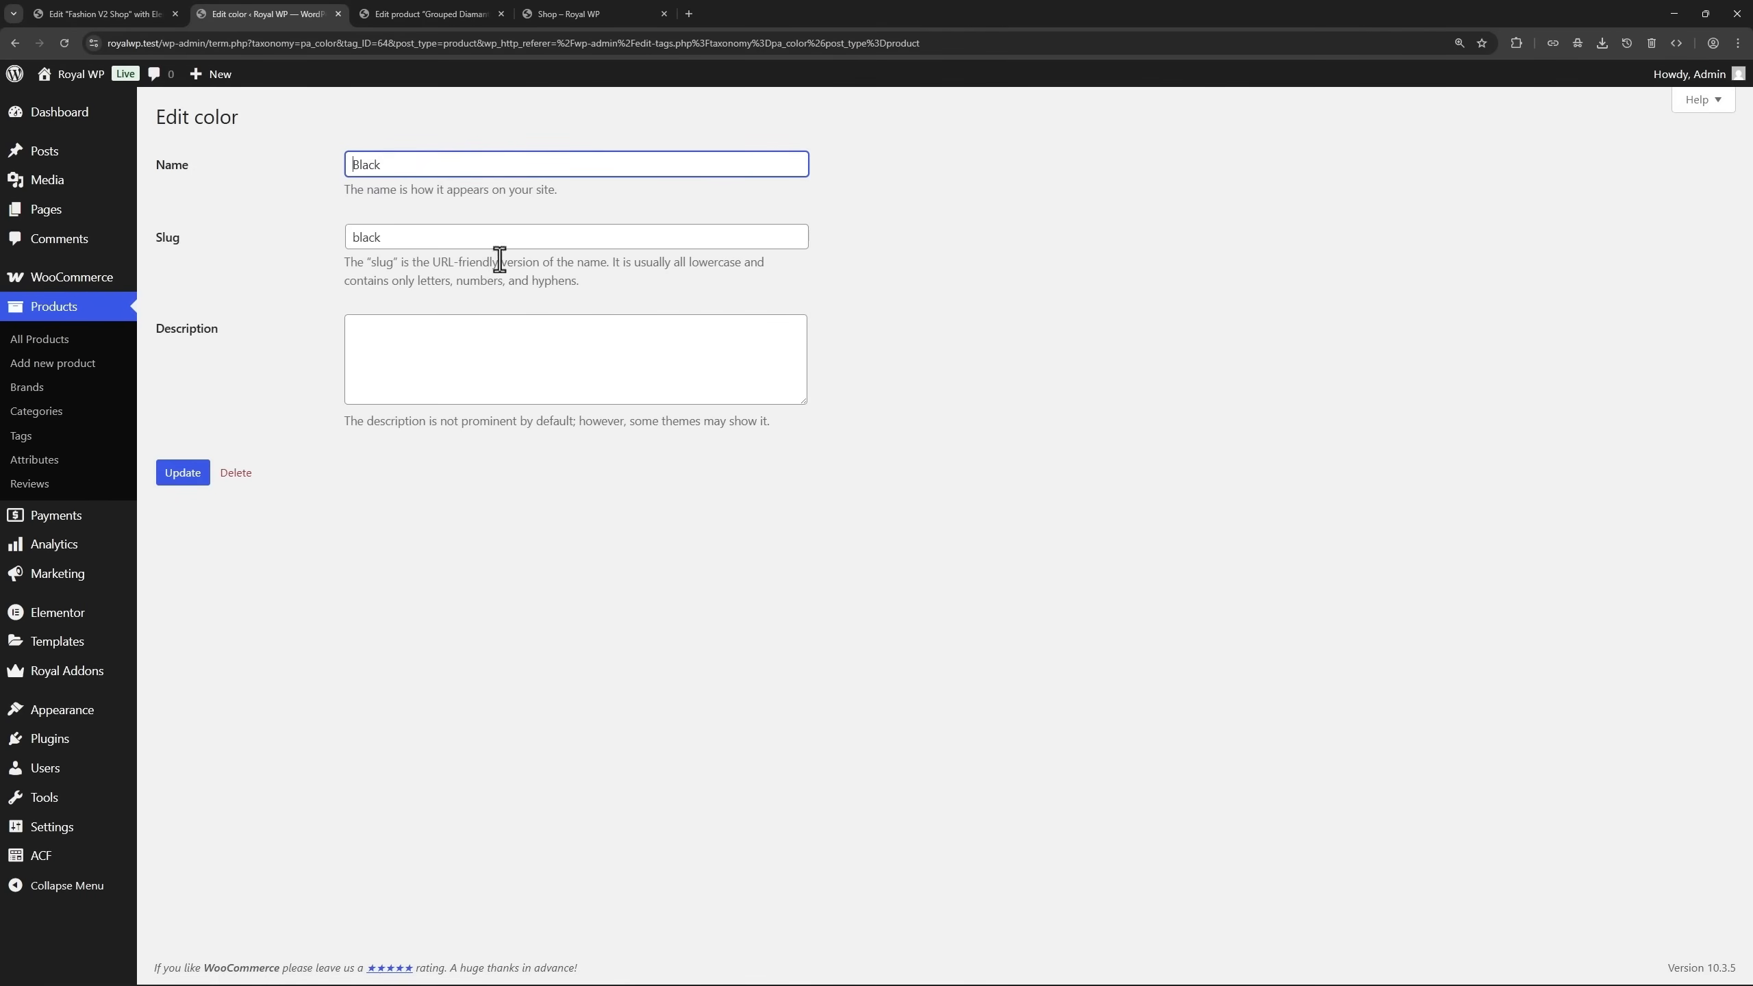
drag(387, 238, 358, 238)
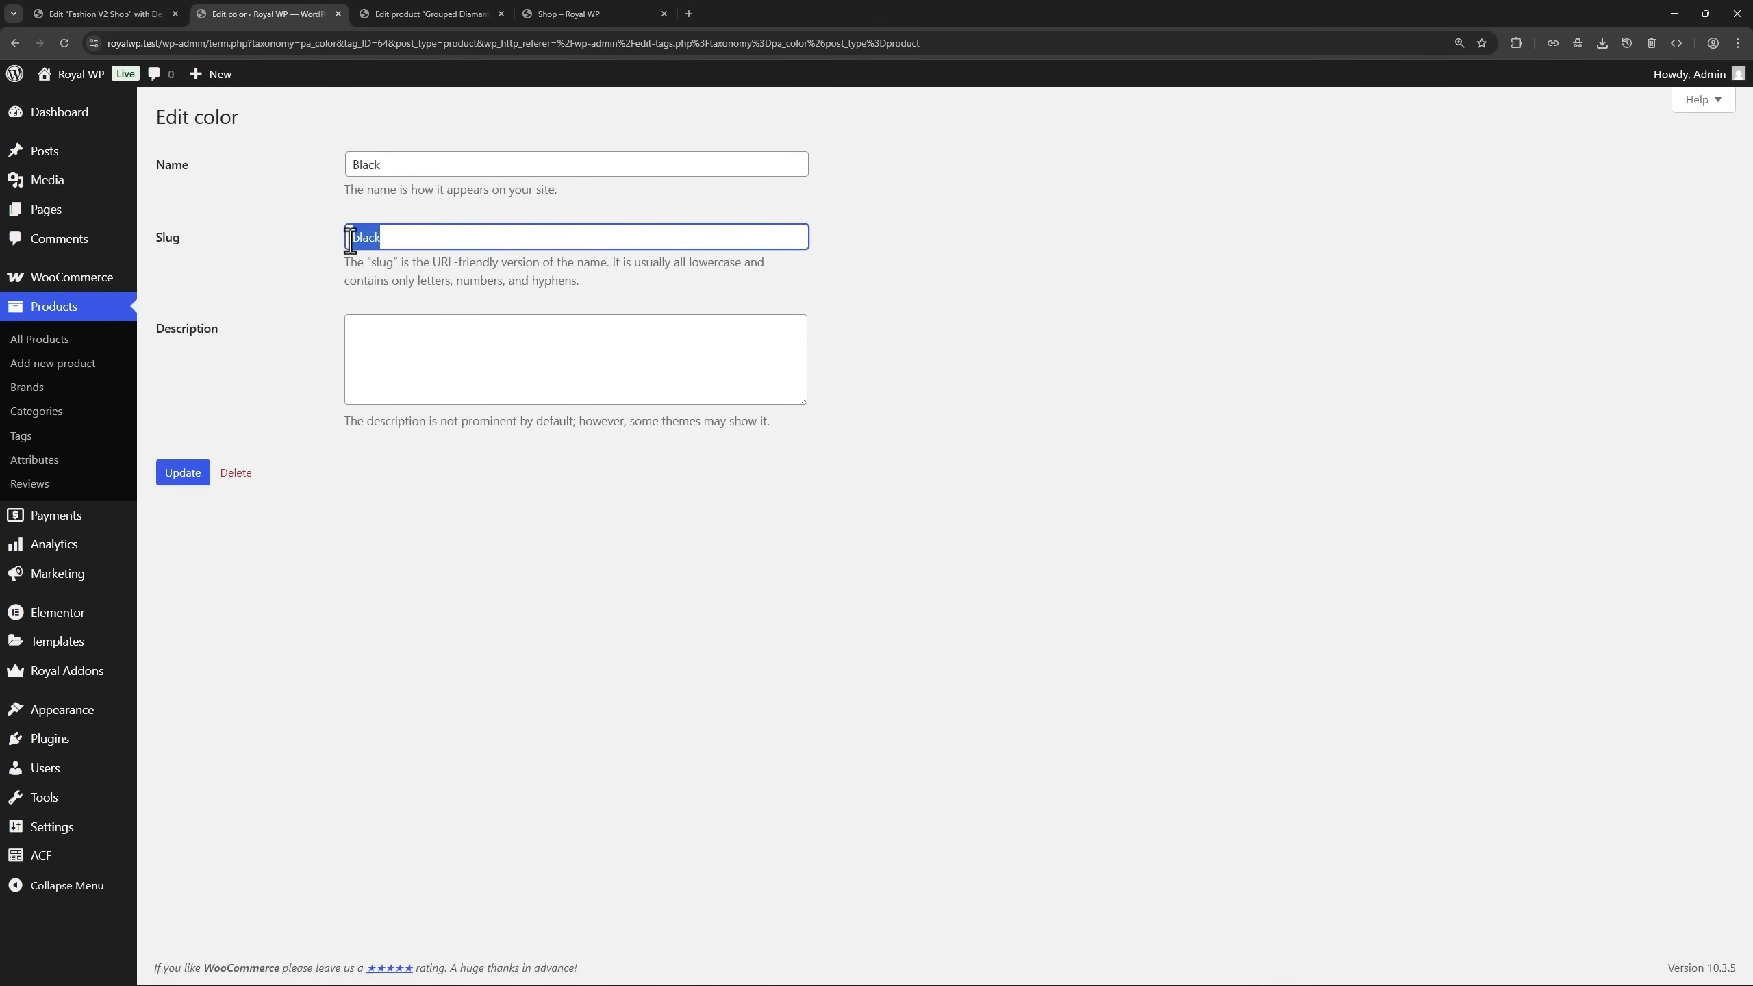
click(138, 15)
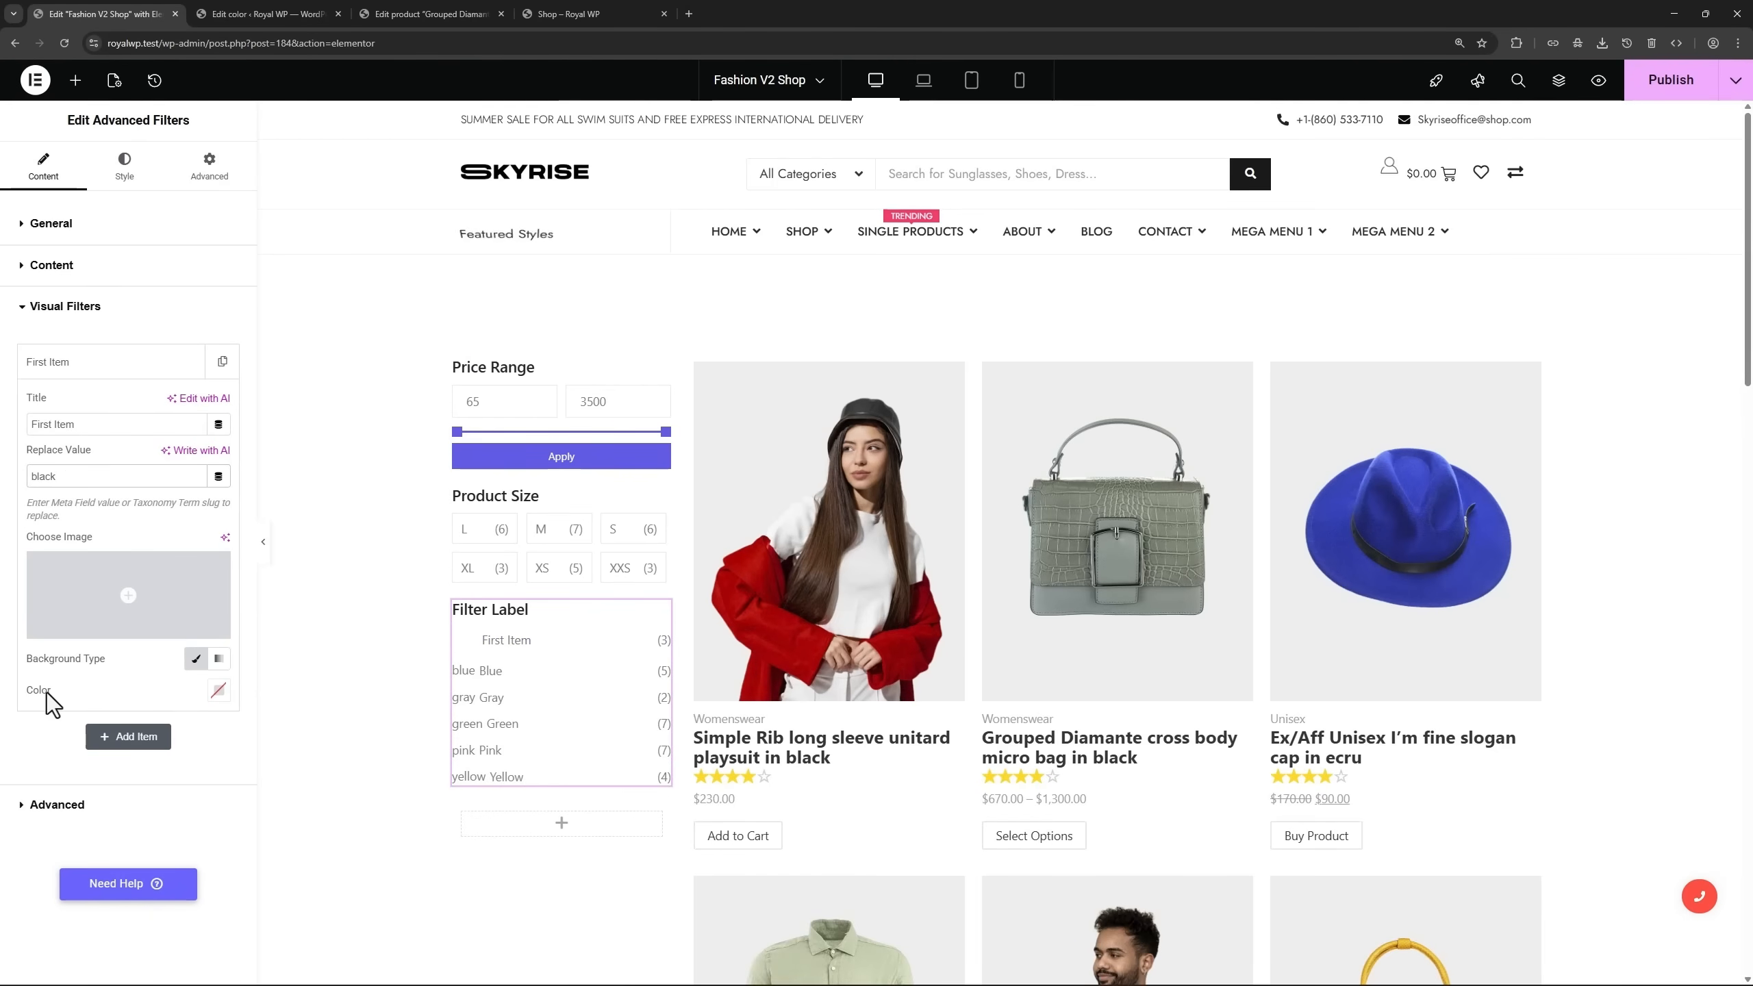
Set the first visual filter item's color to #000000 and its title to Black.
click(218, 690)
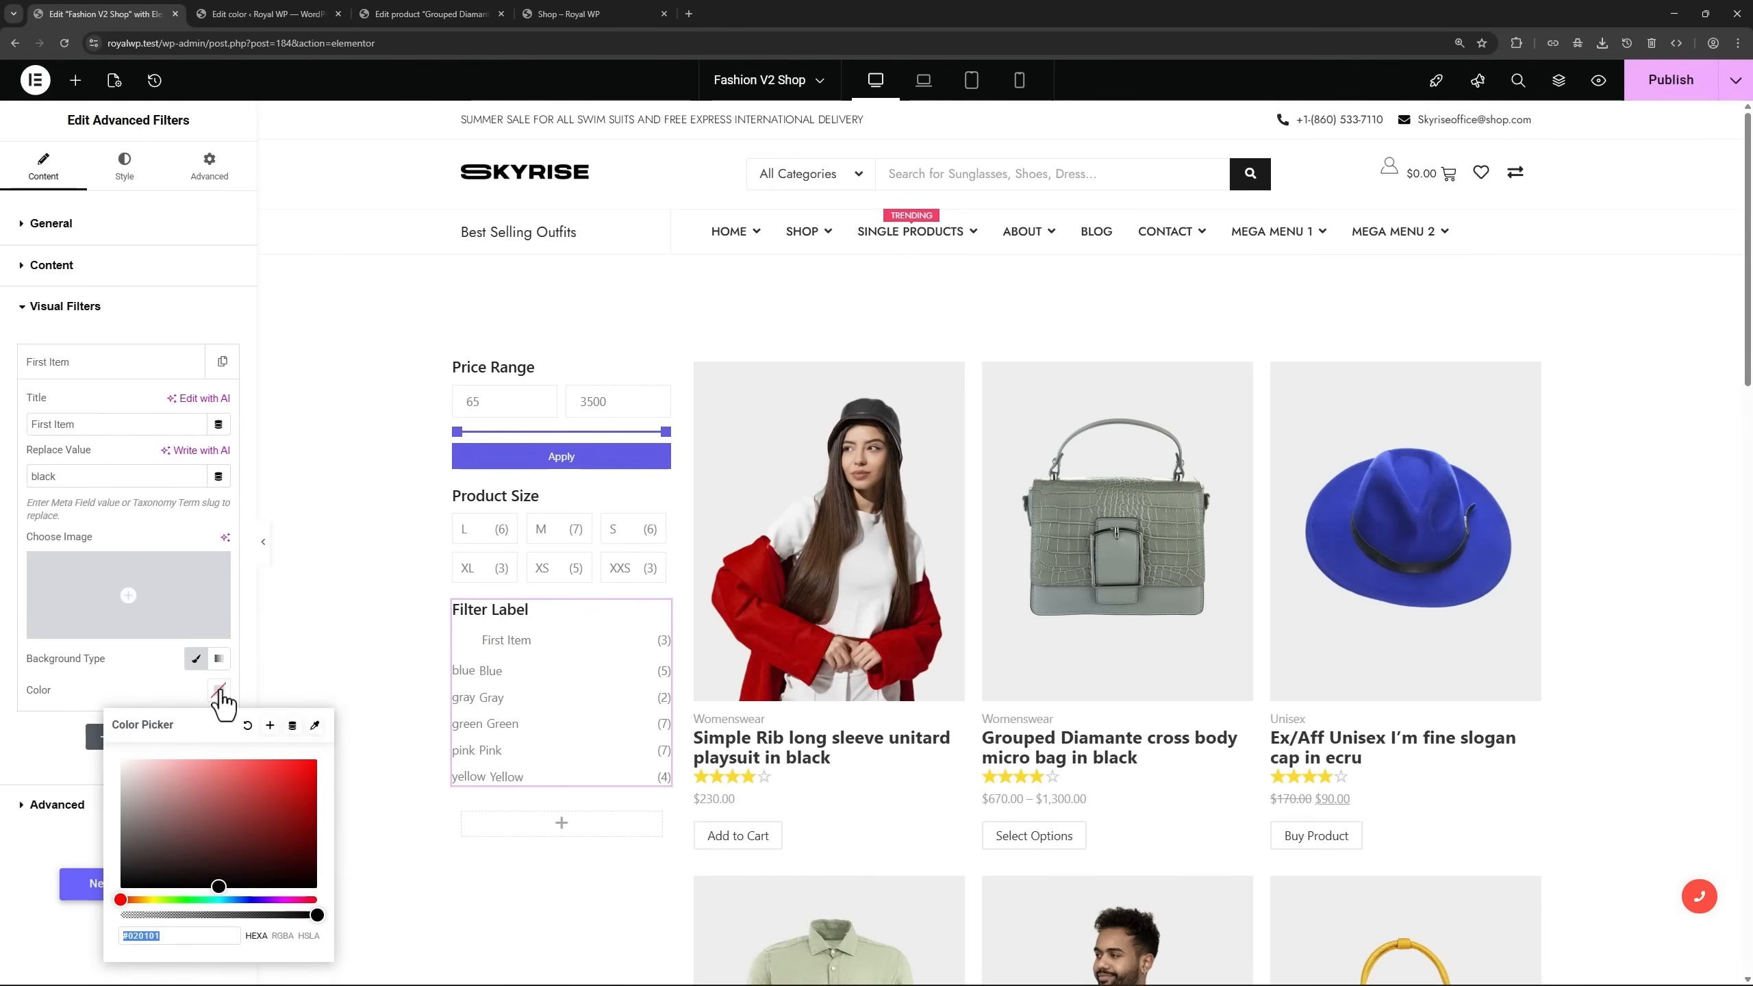
drag(219, 882, 112, 894)
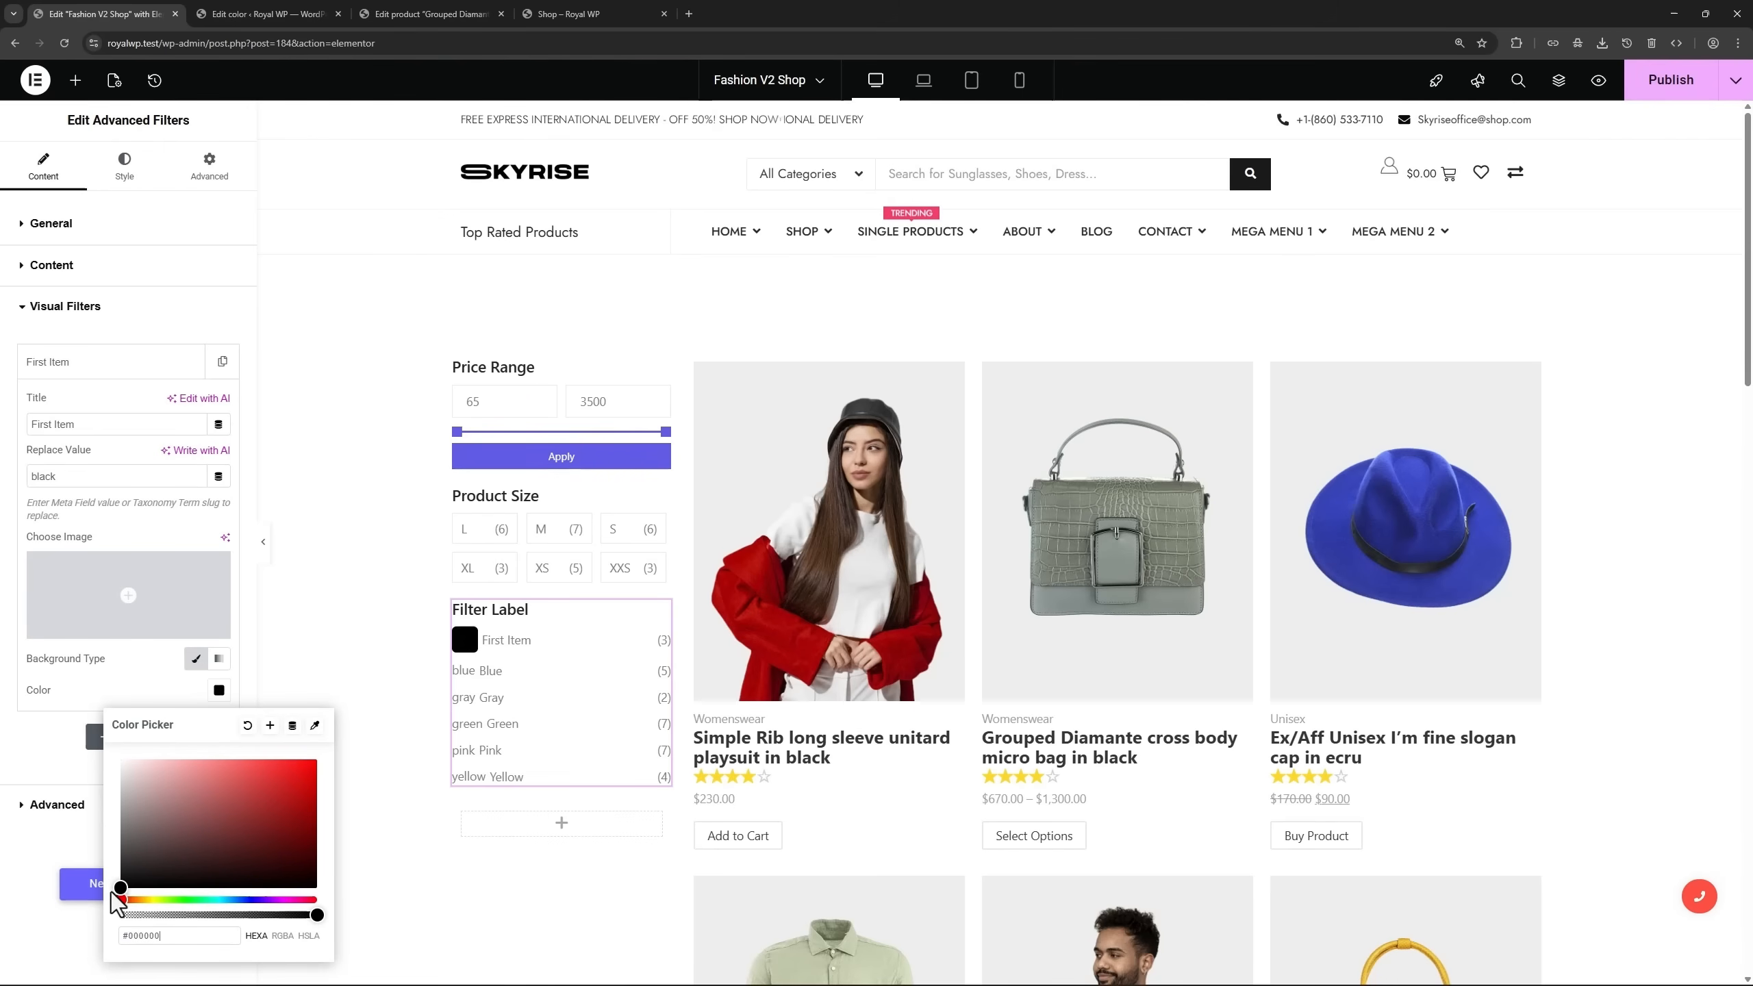
click(48, 736)
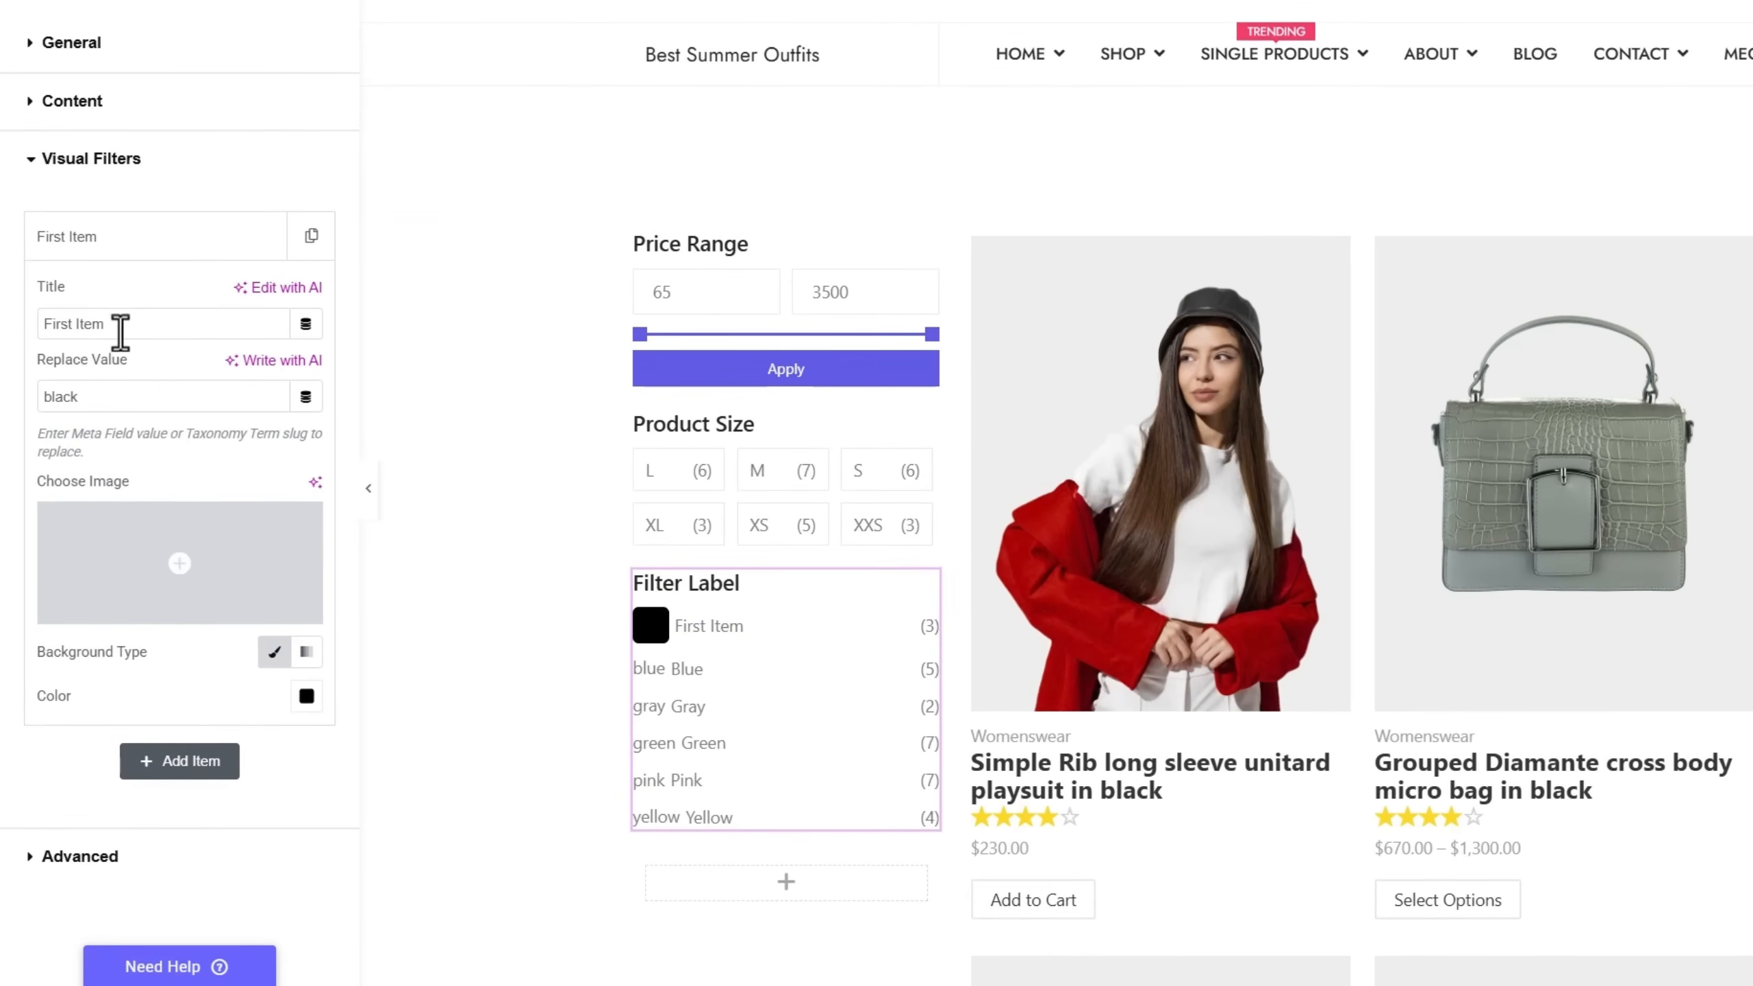
drag(109, 329, 36, 326)
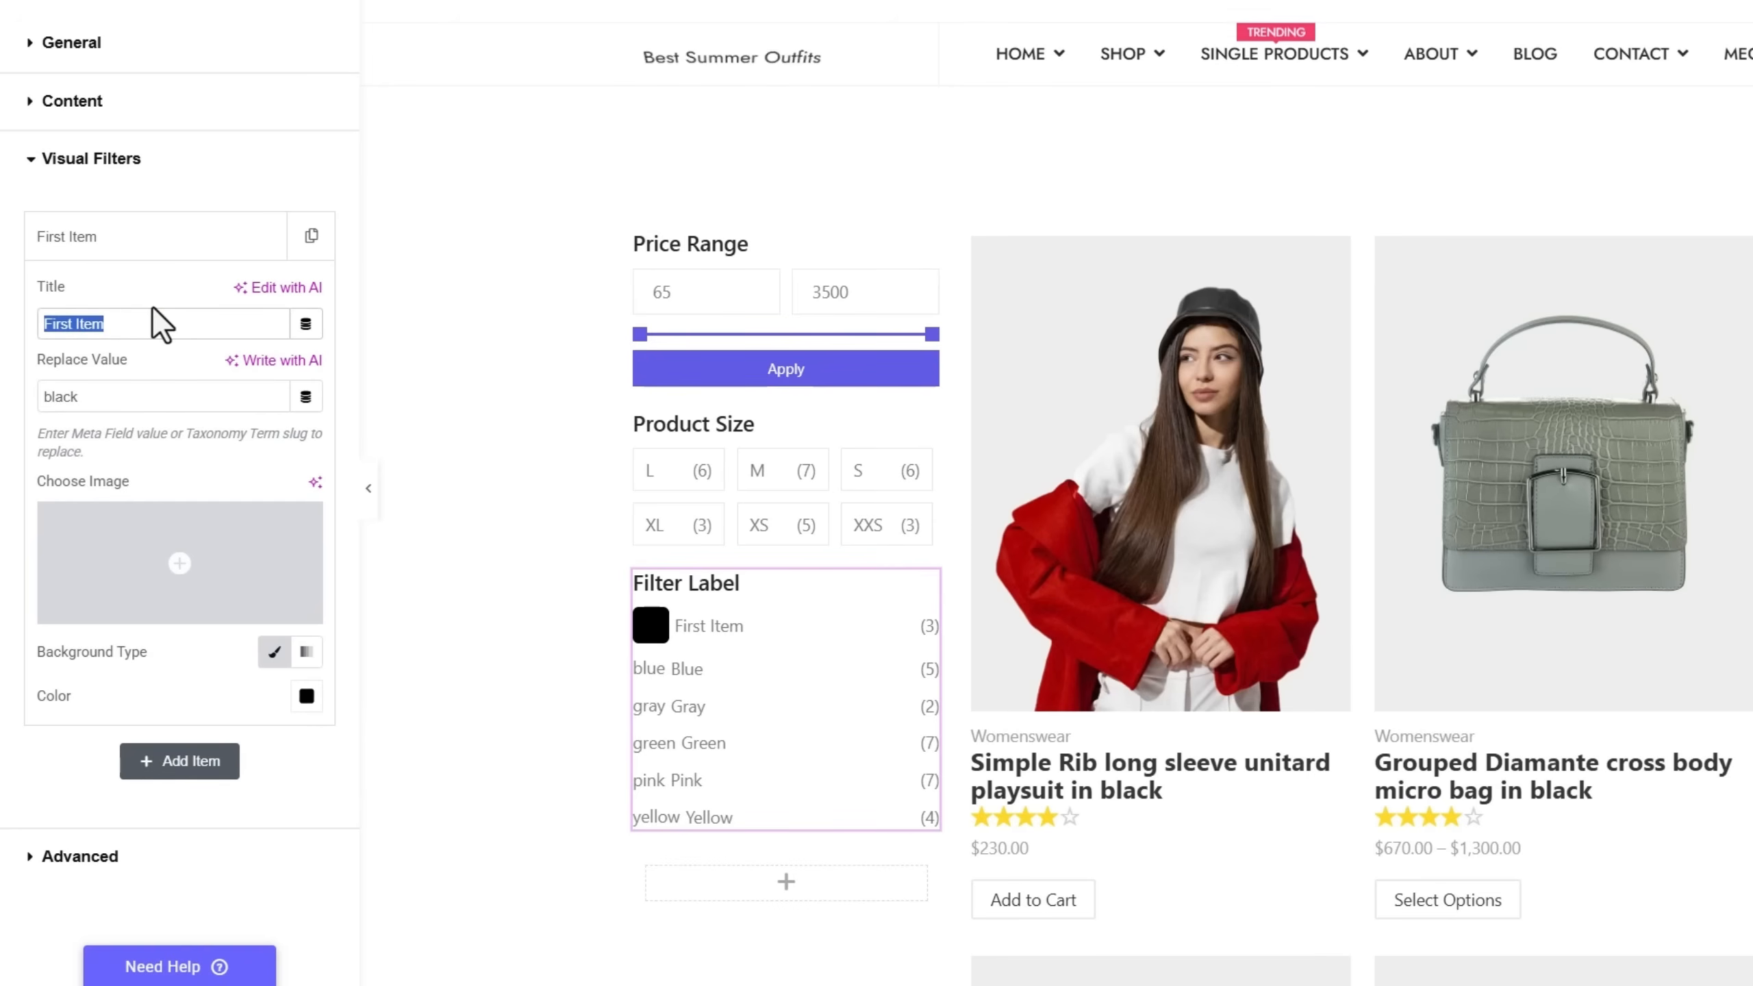
text(Black)
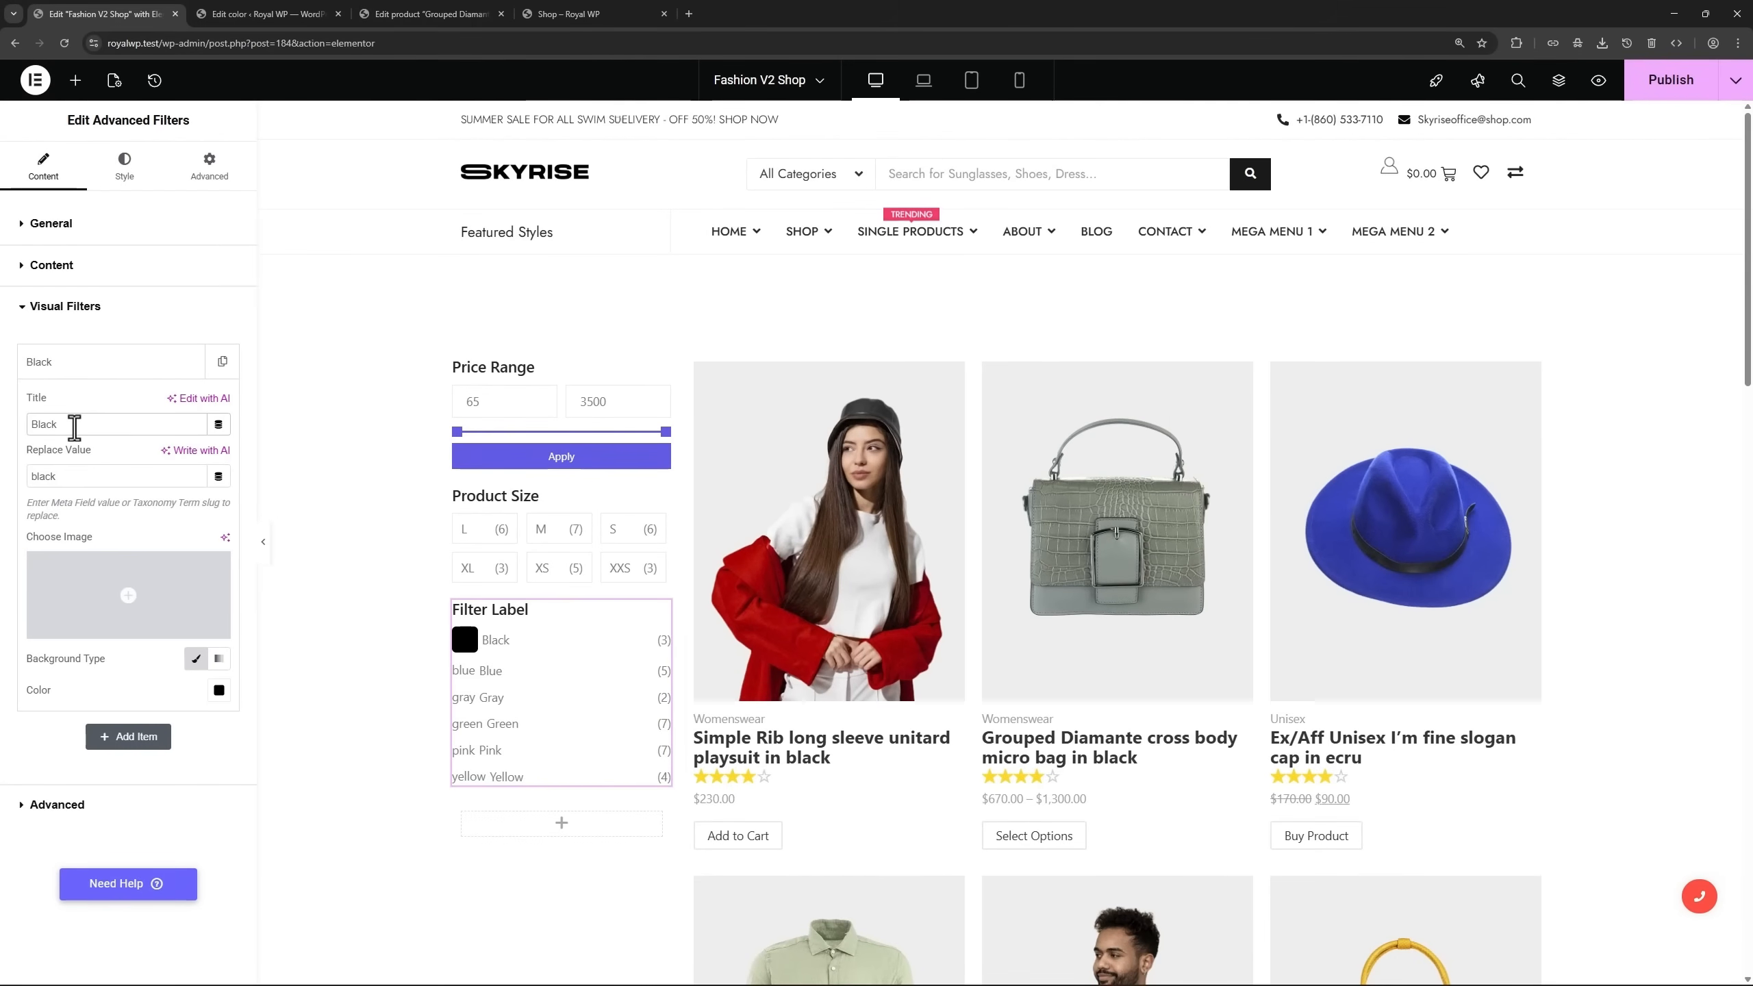
Copy the slug of the Blue term from the Product color attribute and return to the shop template.
click(244, 10)
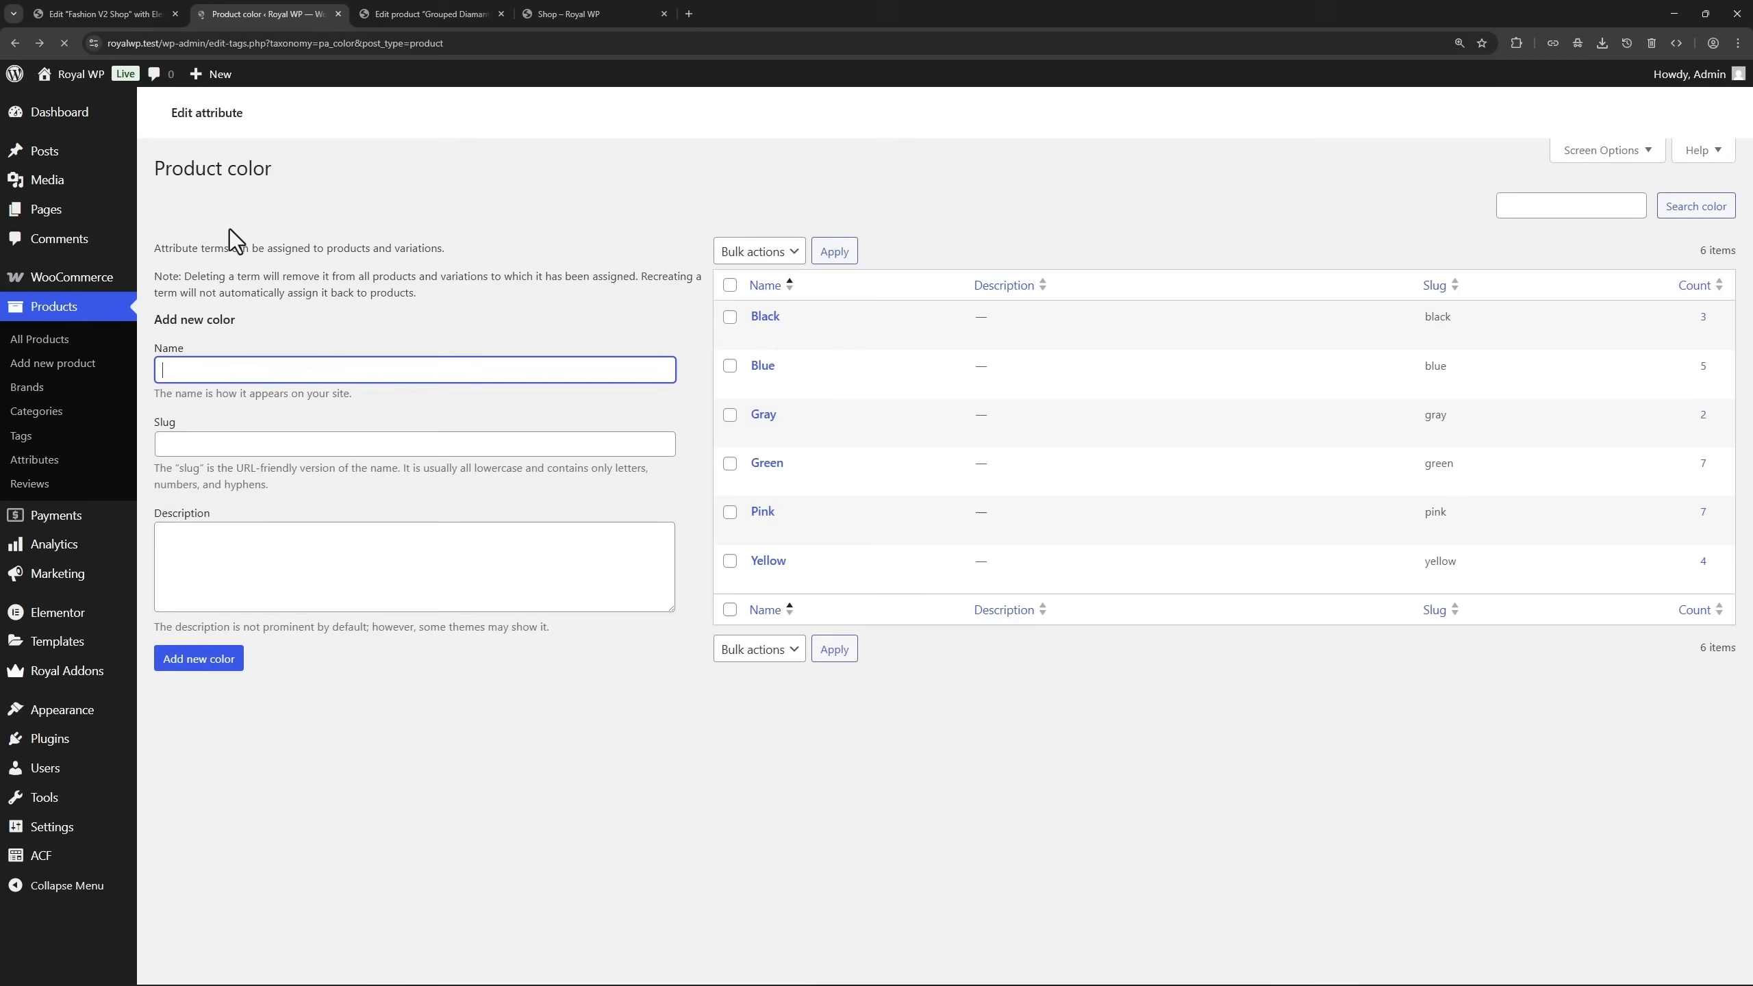
click(764, 367)
click(366, 237)
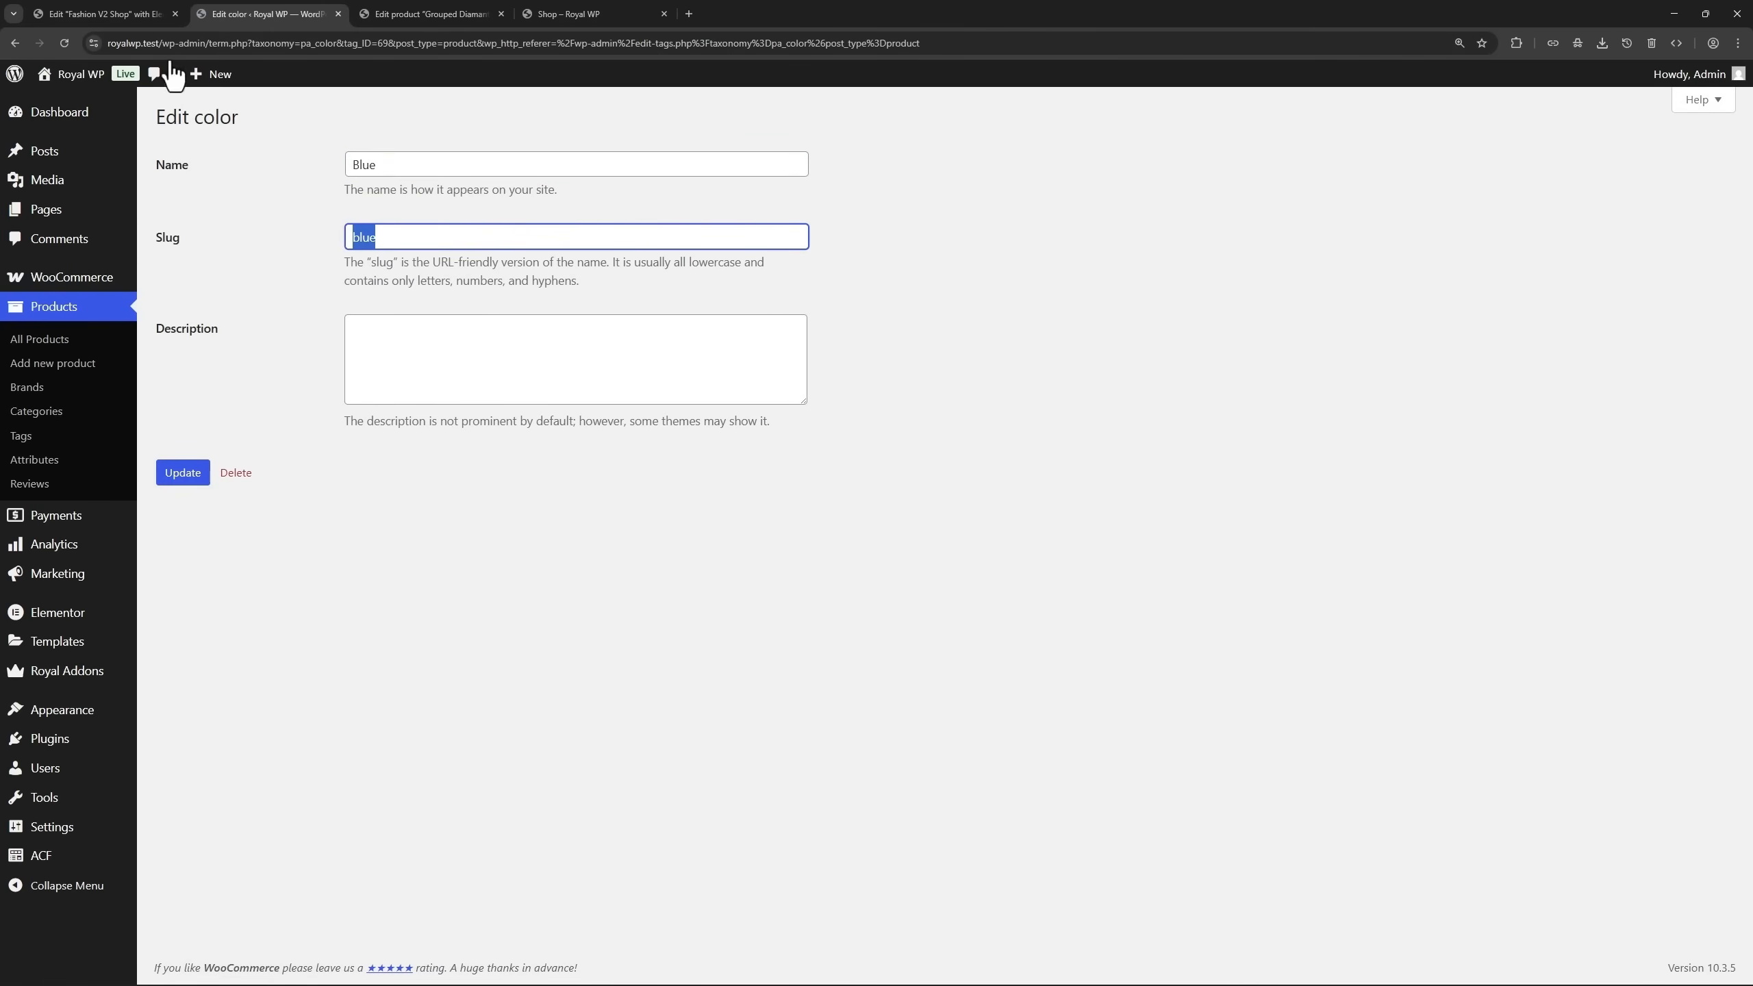
click(114, 13)
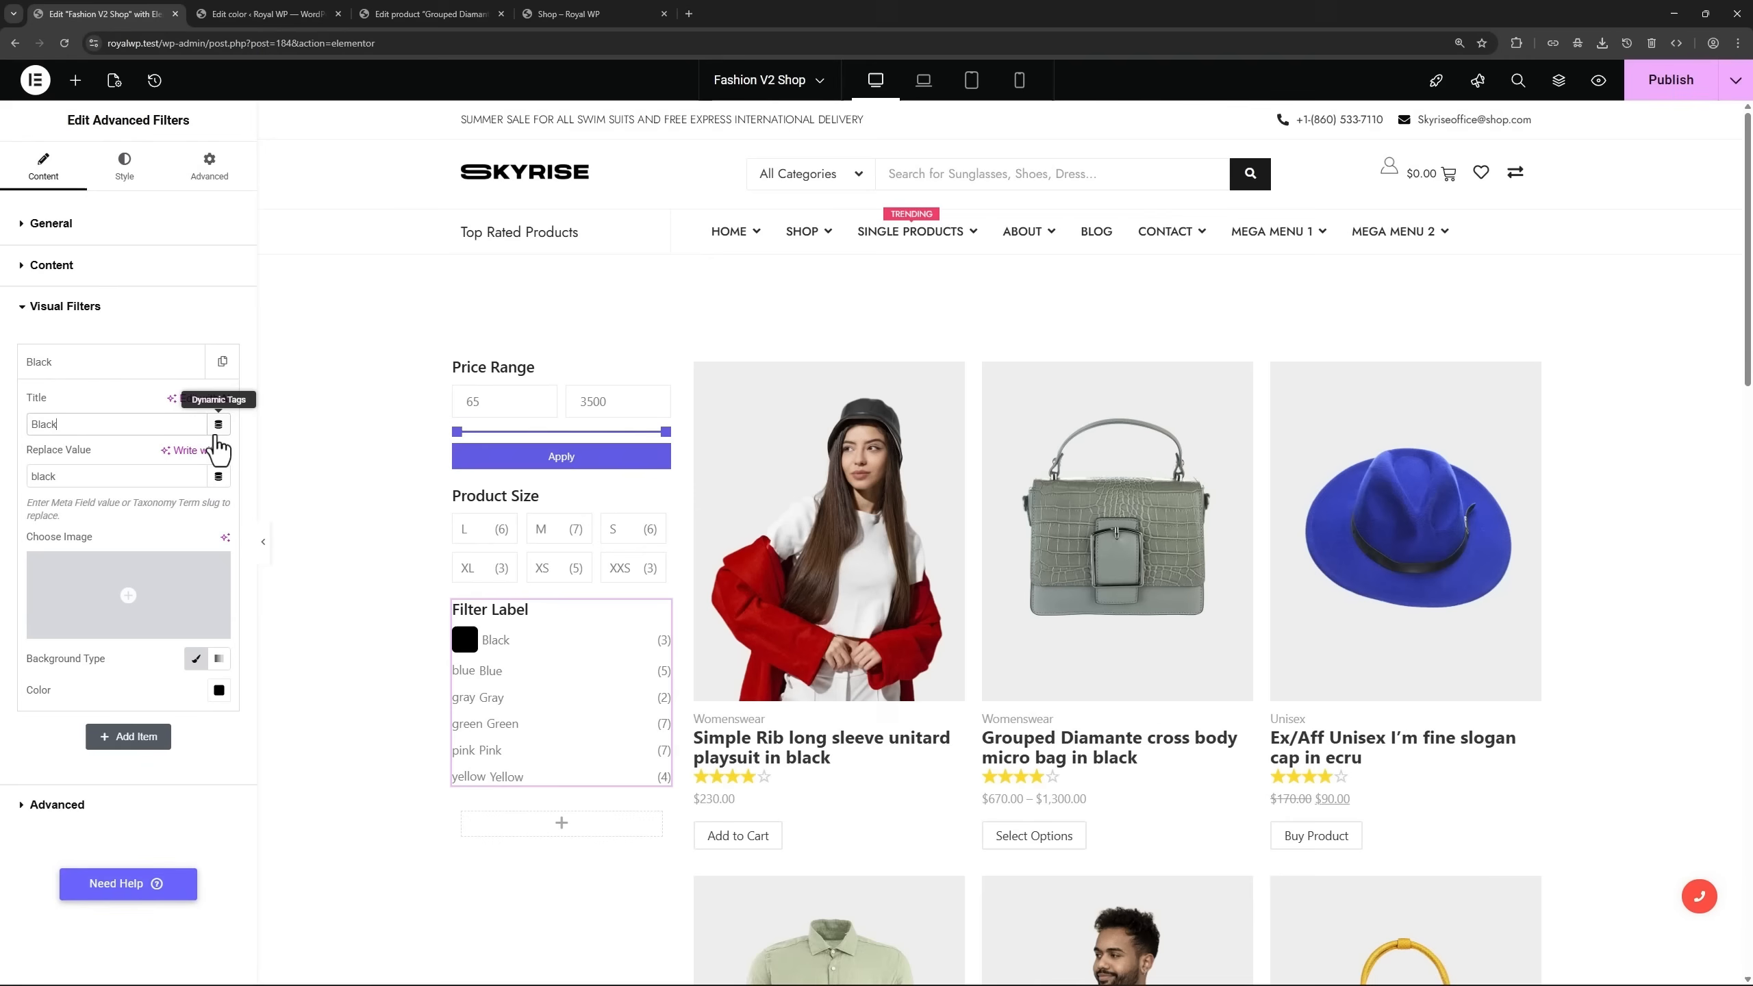
Add a second visual filter item with the replace value blue and the title Blue.
click(92, 373)
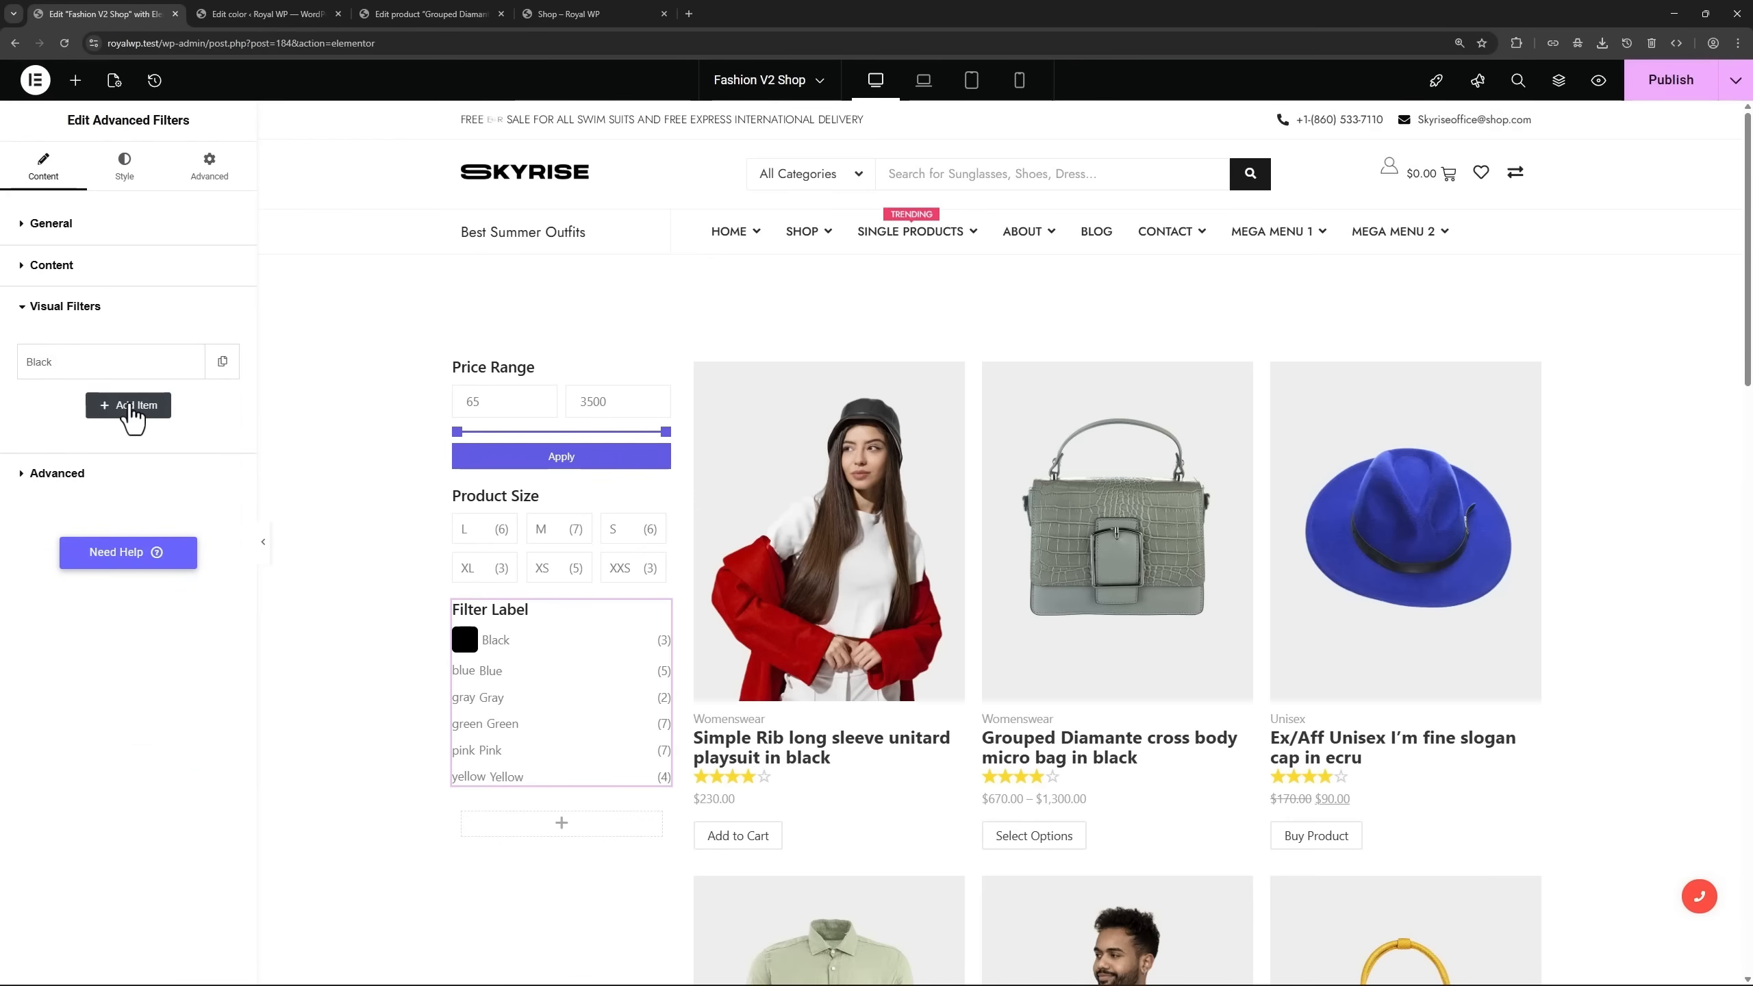
click(131, 408)
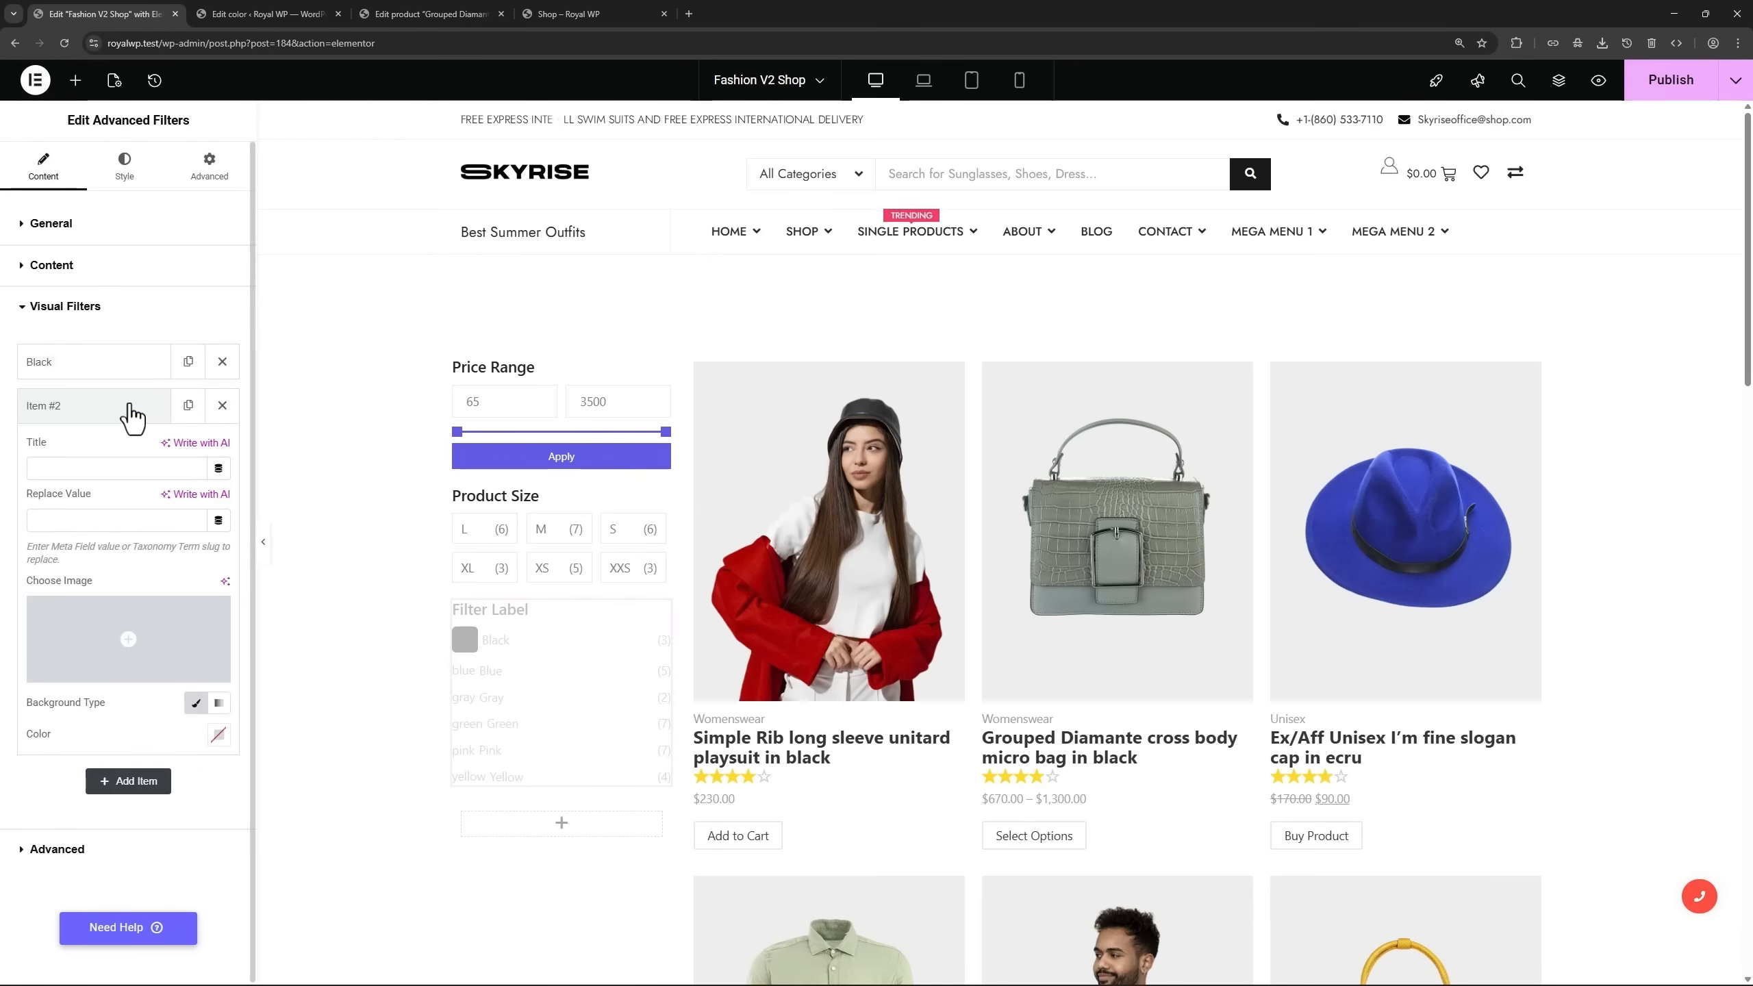
click(56, 518)
text(blue)
click(45, 467)
text(Blue)
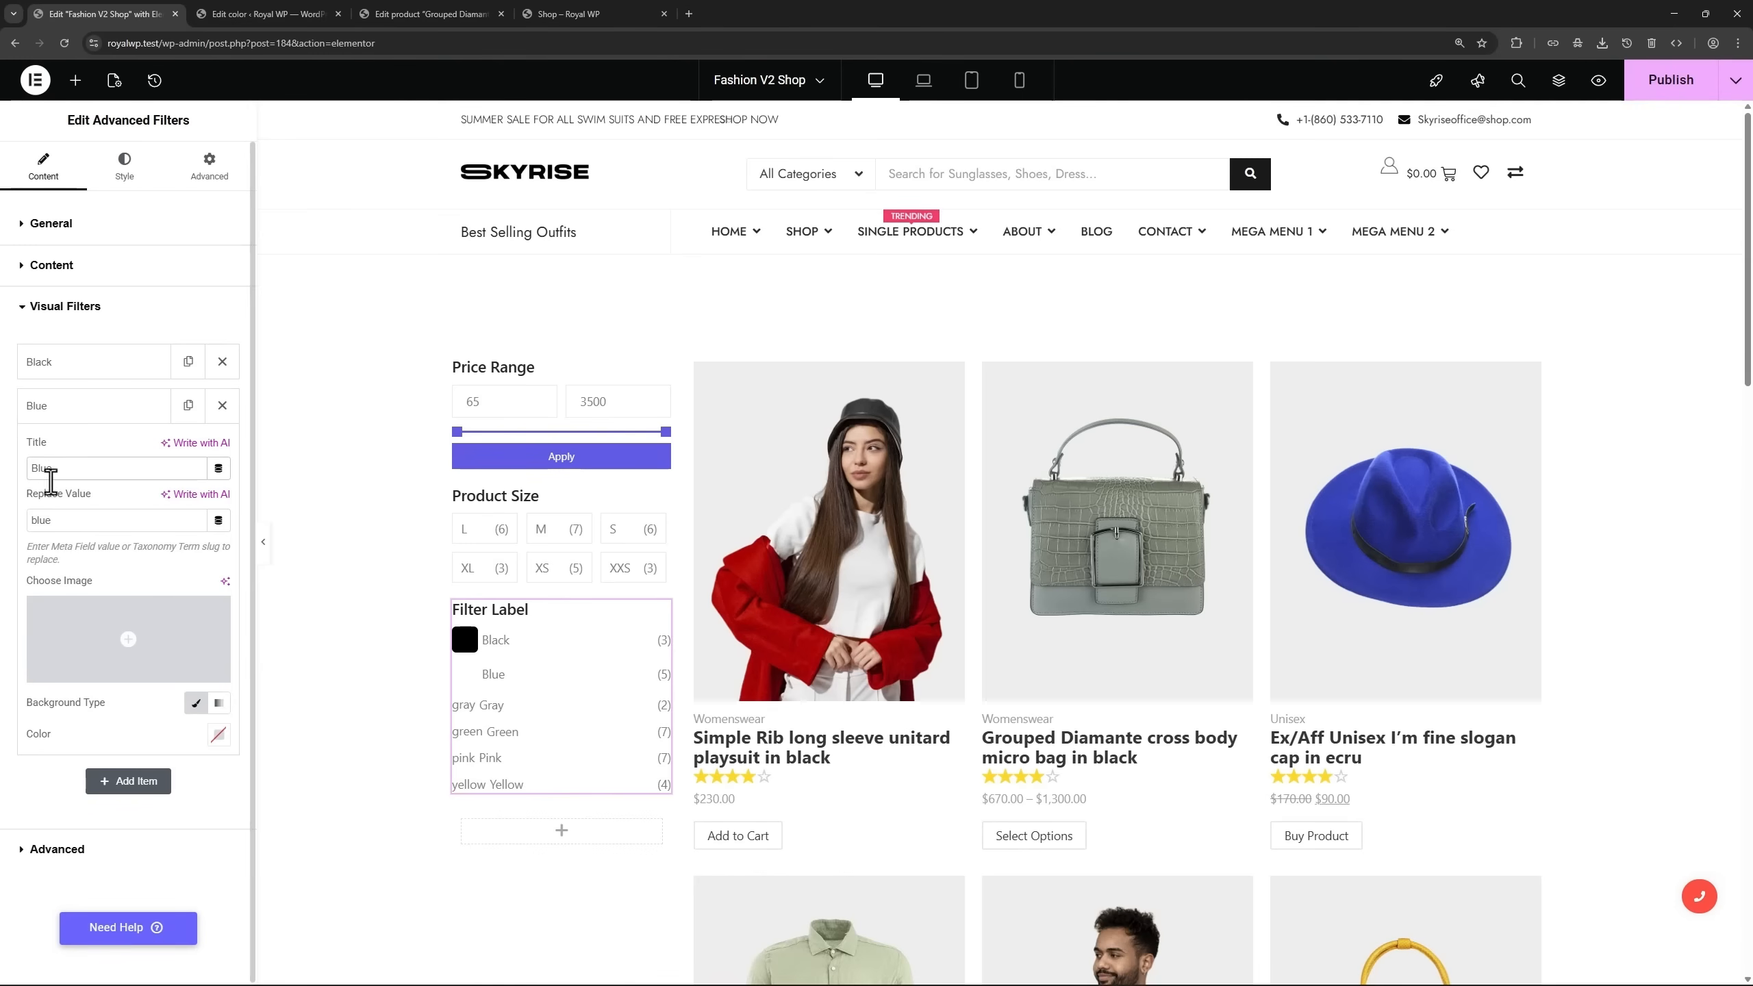
Give the Blue visual filter item a blue swatch color.
click(216, 734)
text(#161E37)
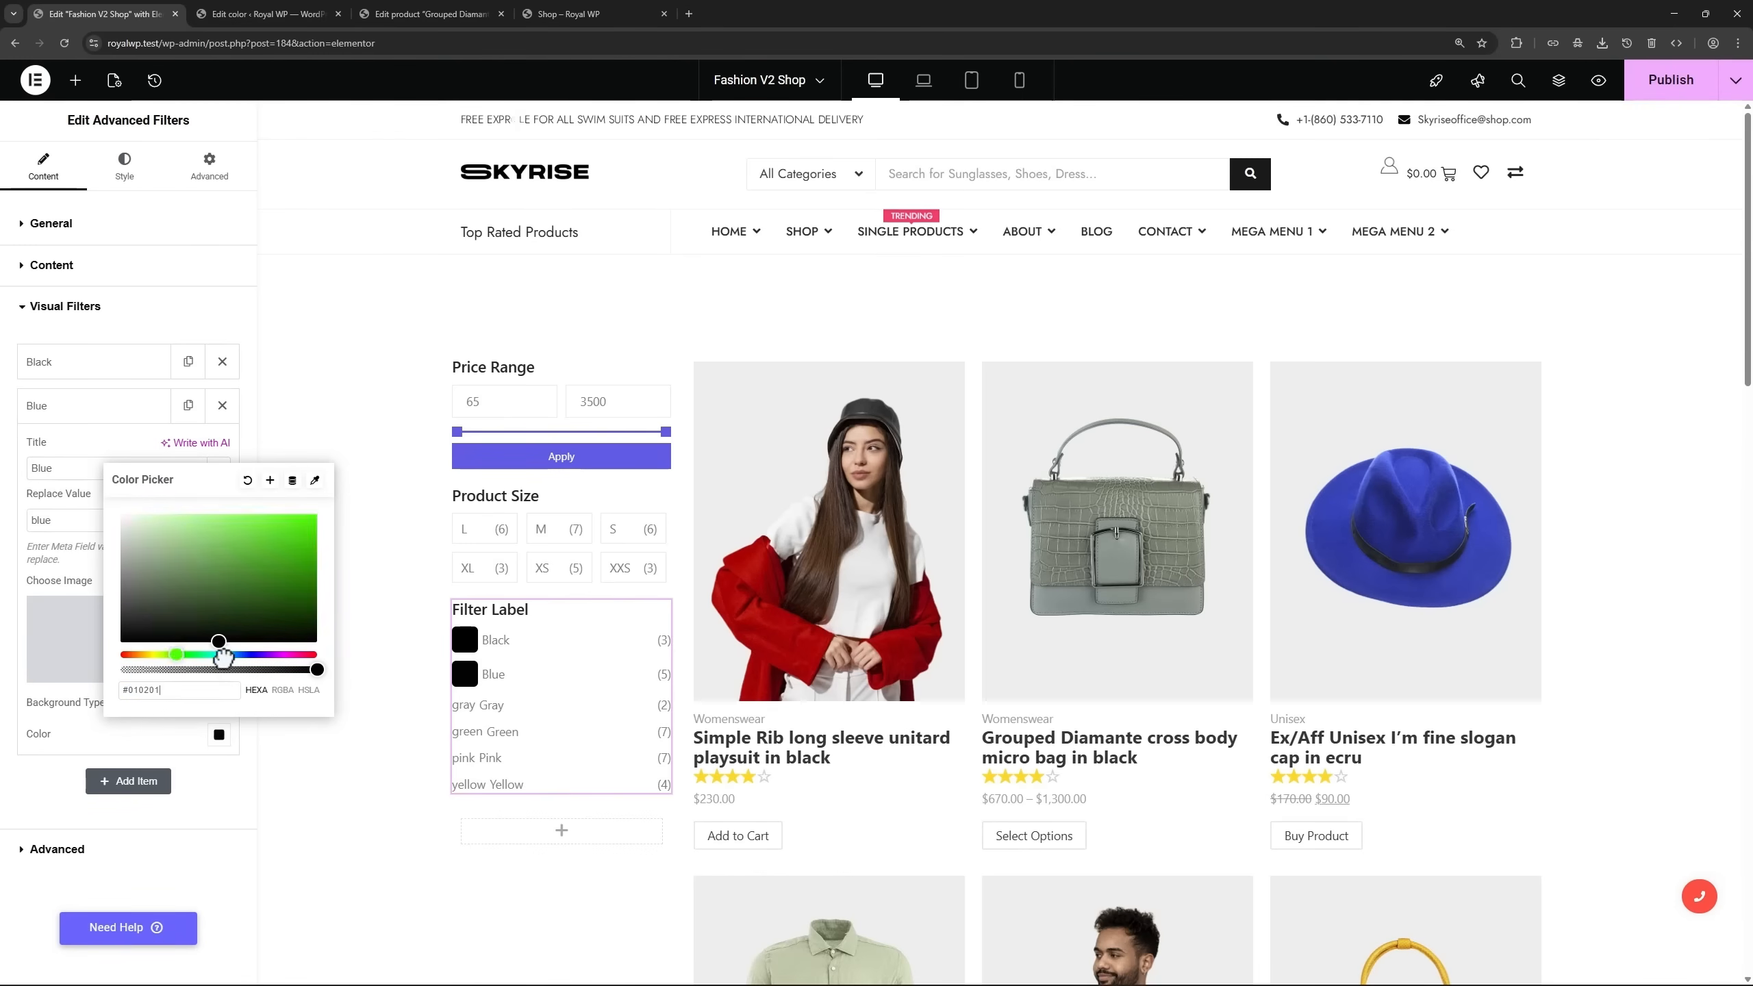
click(52, 773)
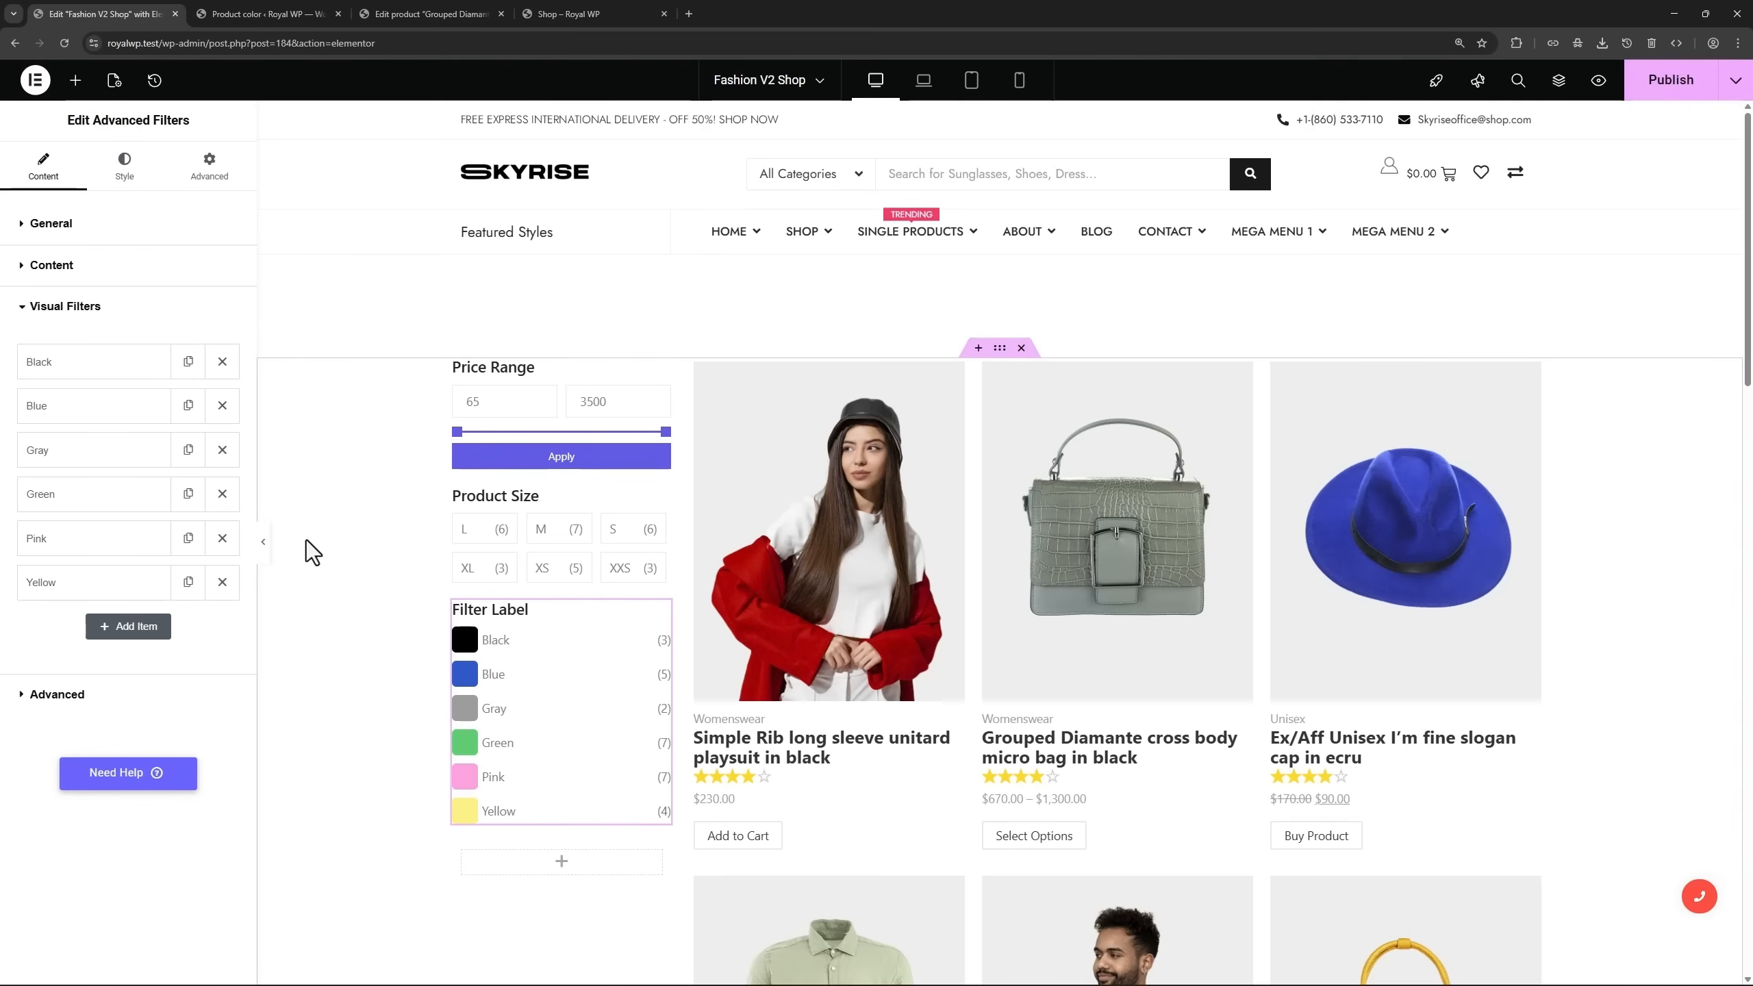
Examine how to reorder the color terms in the Product color attribute and the items in the filter's visual filters.
click(279, 17)
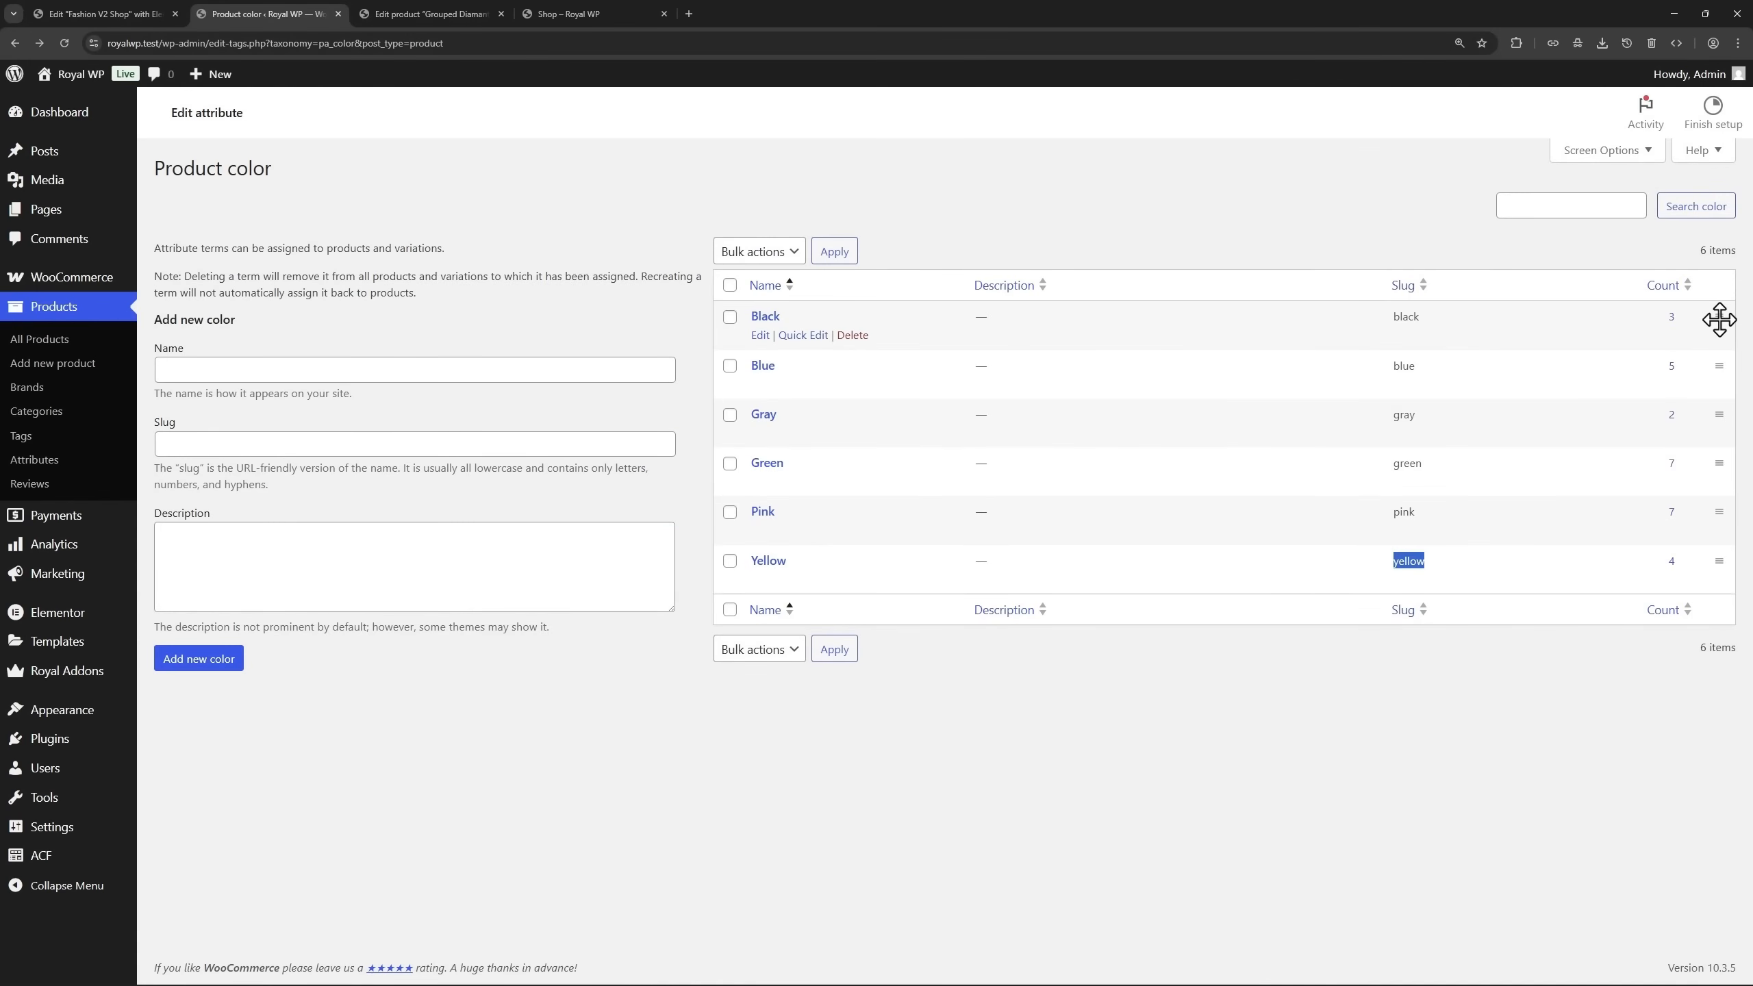
drag(1718, 332, 1719, 328)
click(137, 14)
mouse_move(124, 373)
mouse_down()
mouse_move(120, 387)
mouse_move(126, 367)
mouse_up()
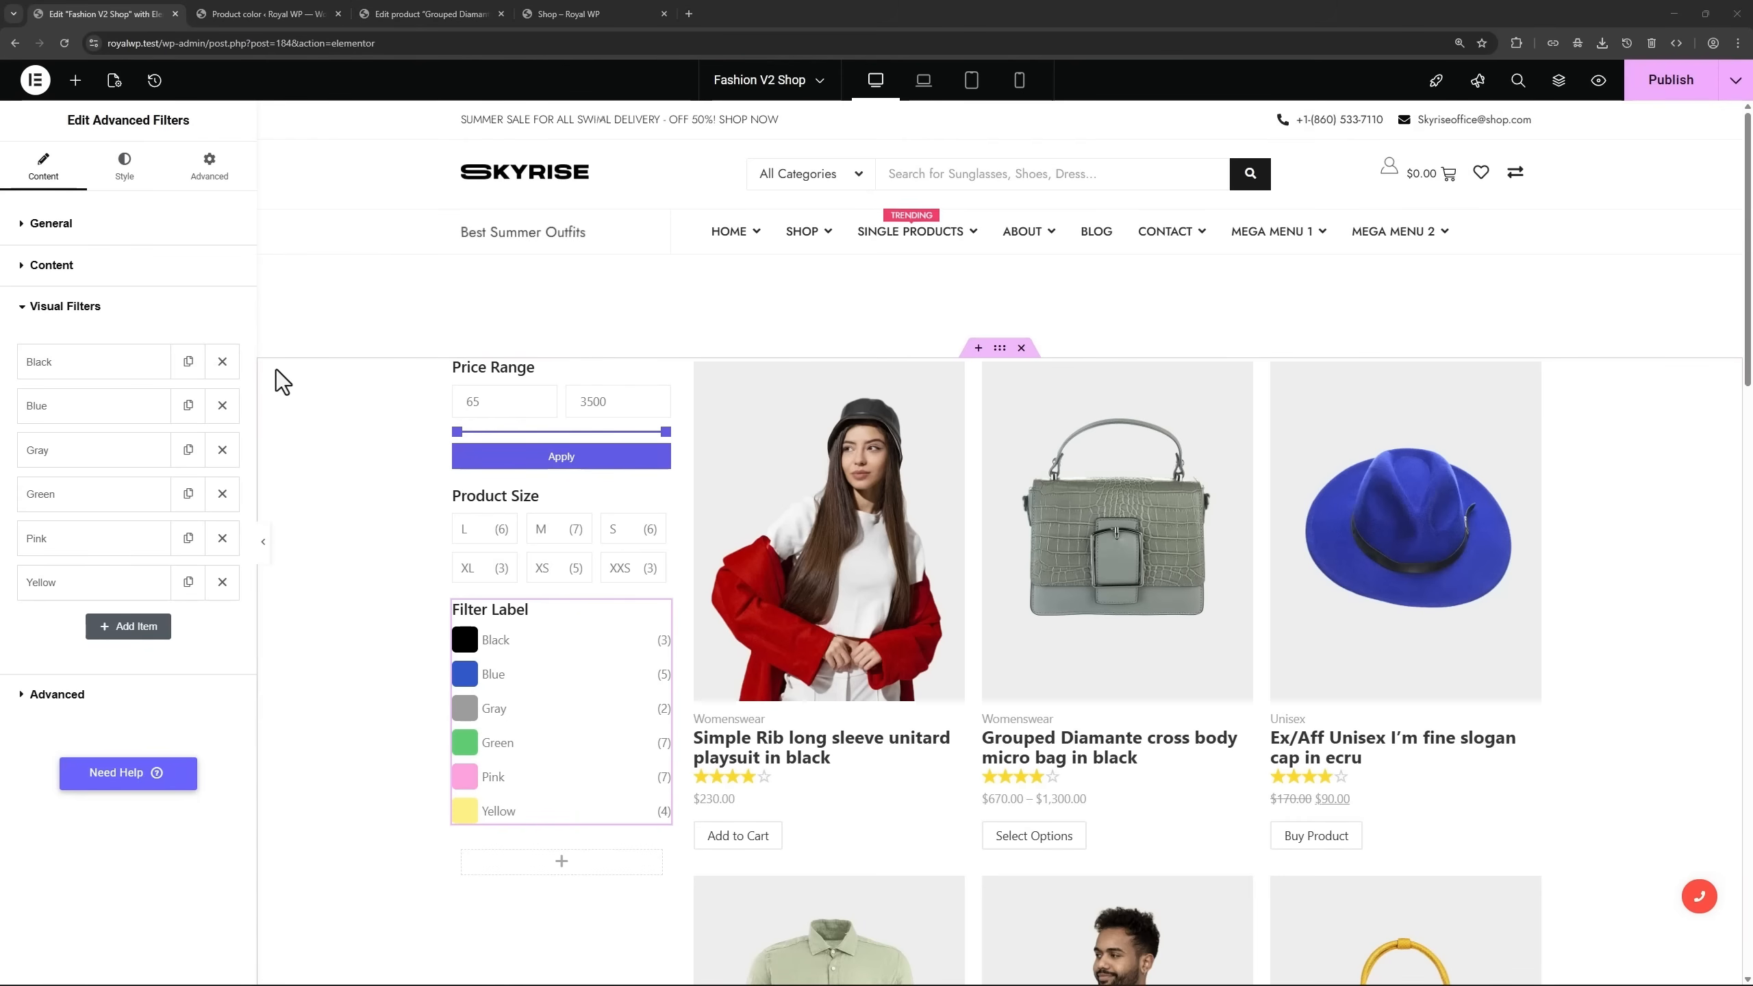
Set the color filter's layout alignment to Horizontal.
click(124, 166)
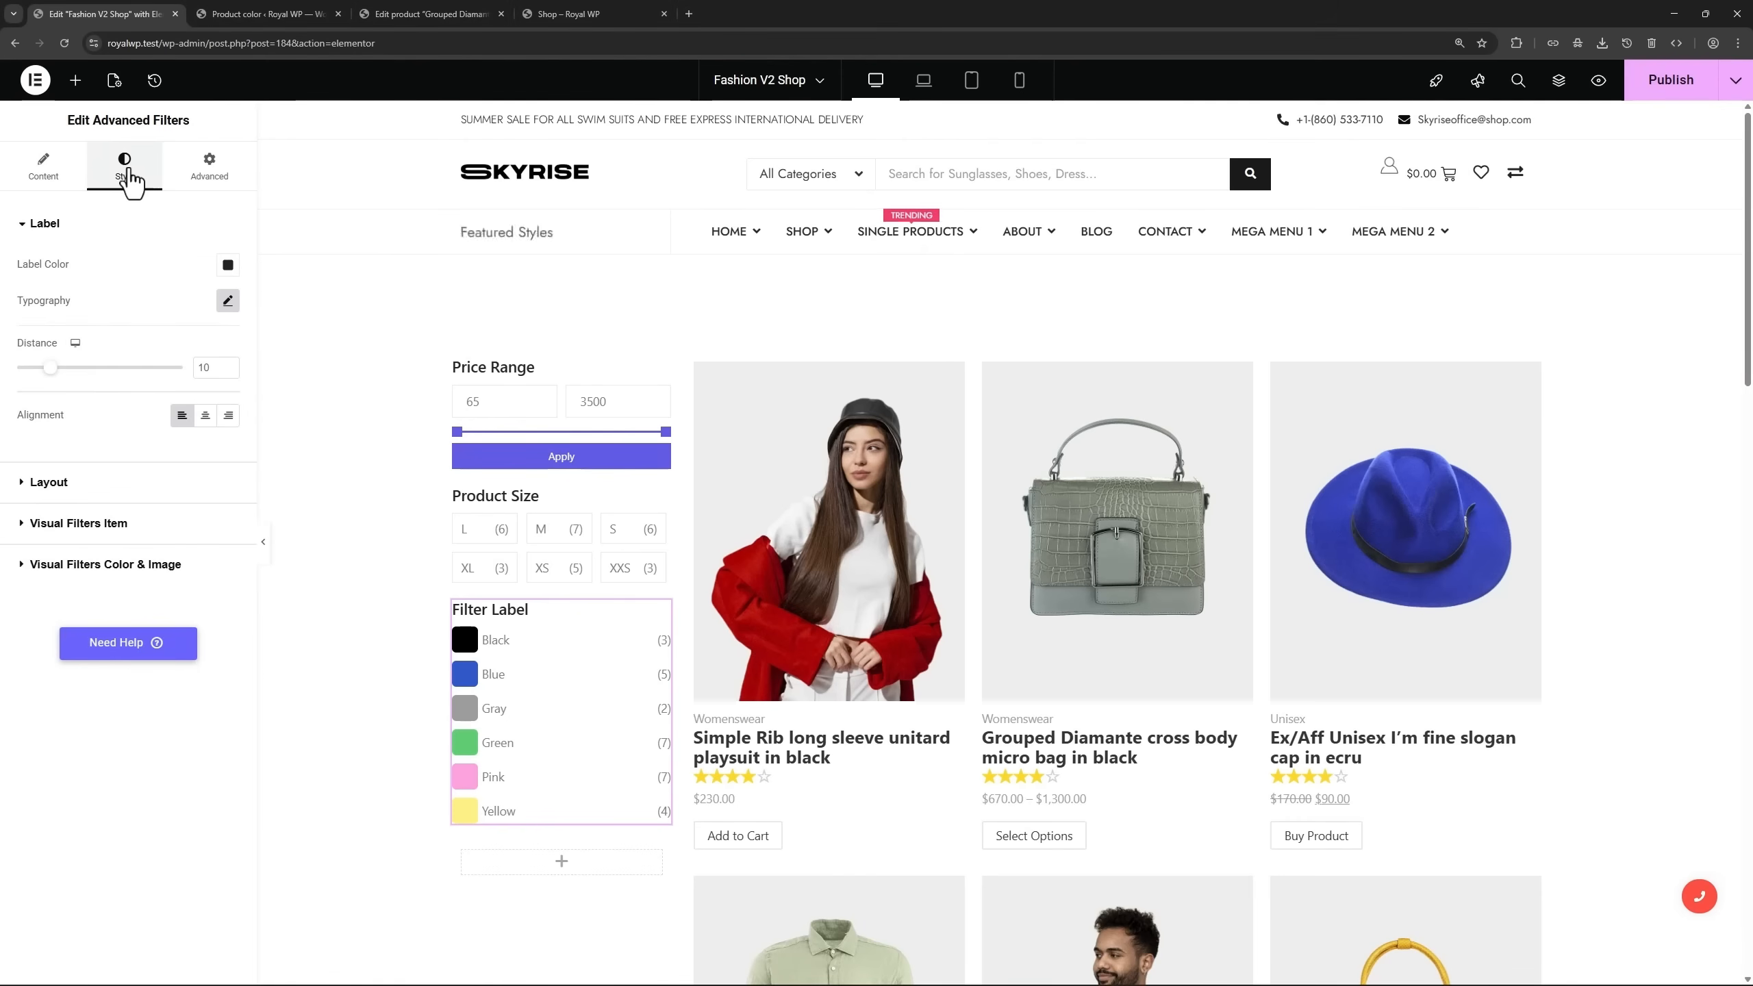
click(123, 482)
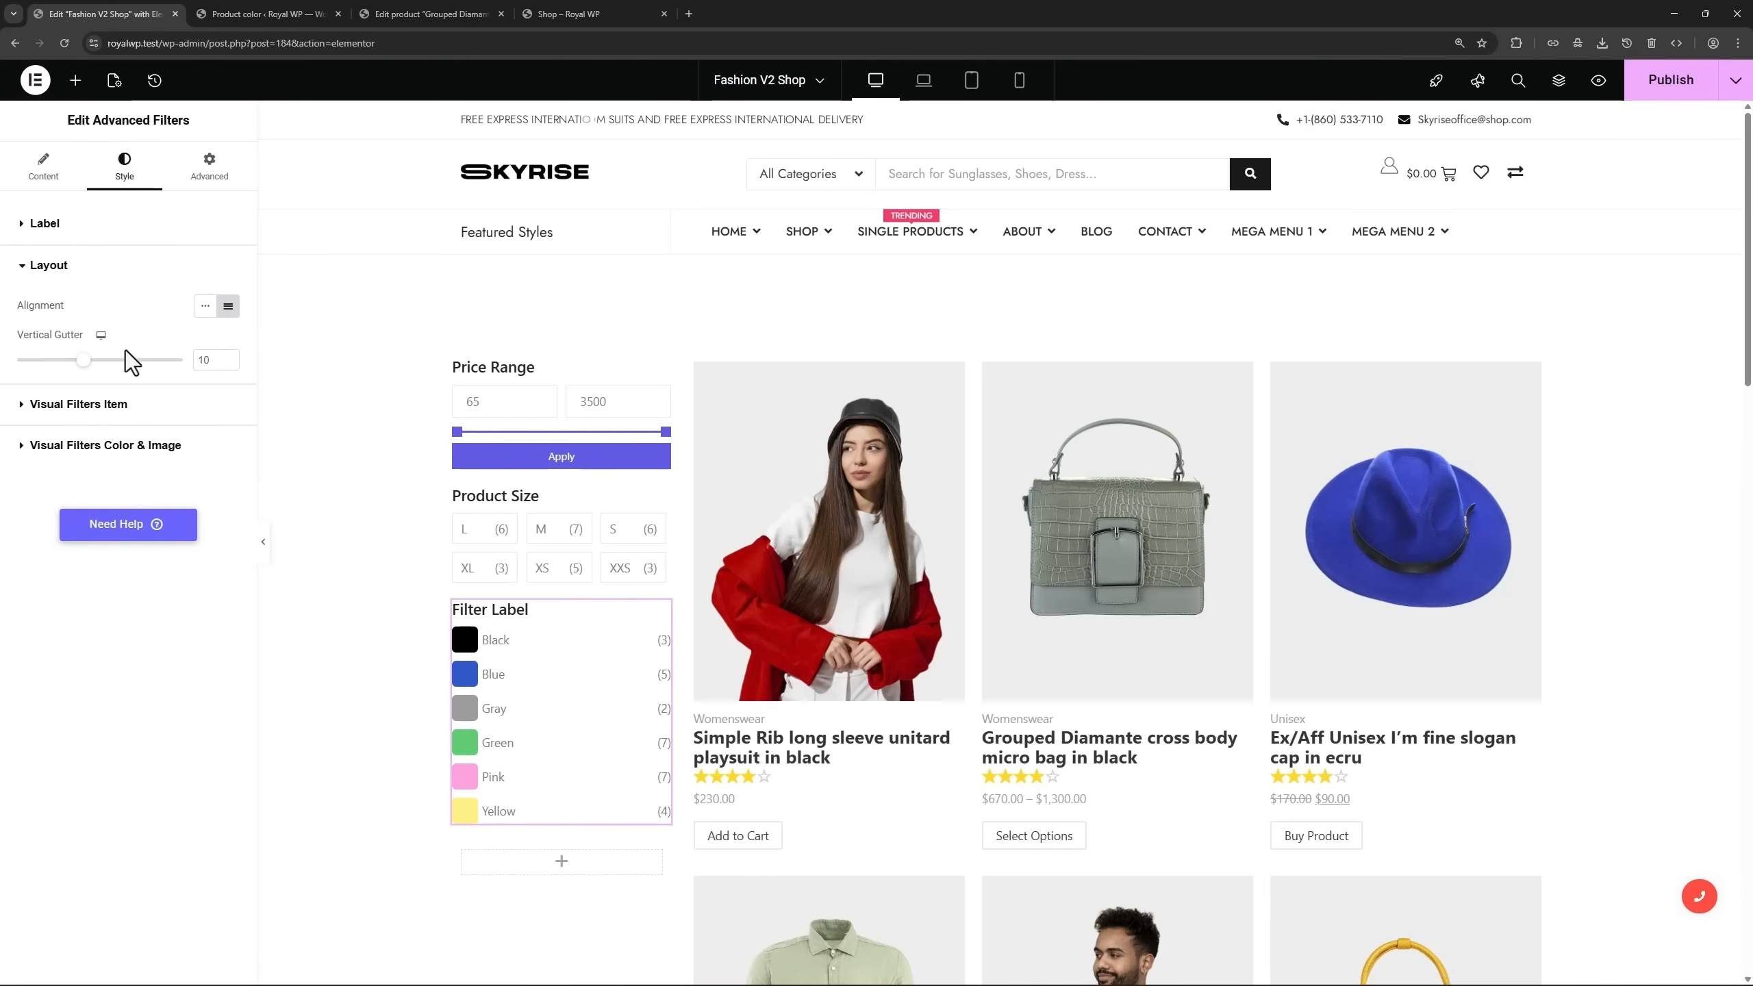
click(202, 308)
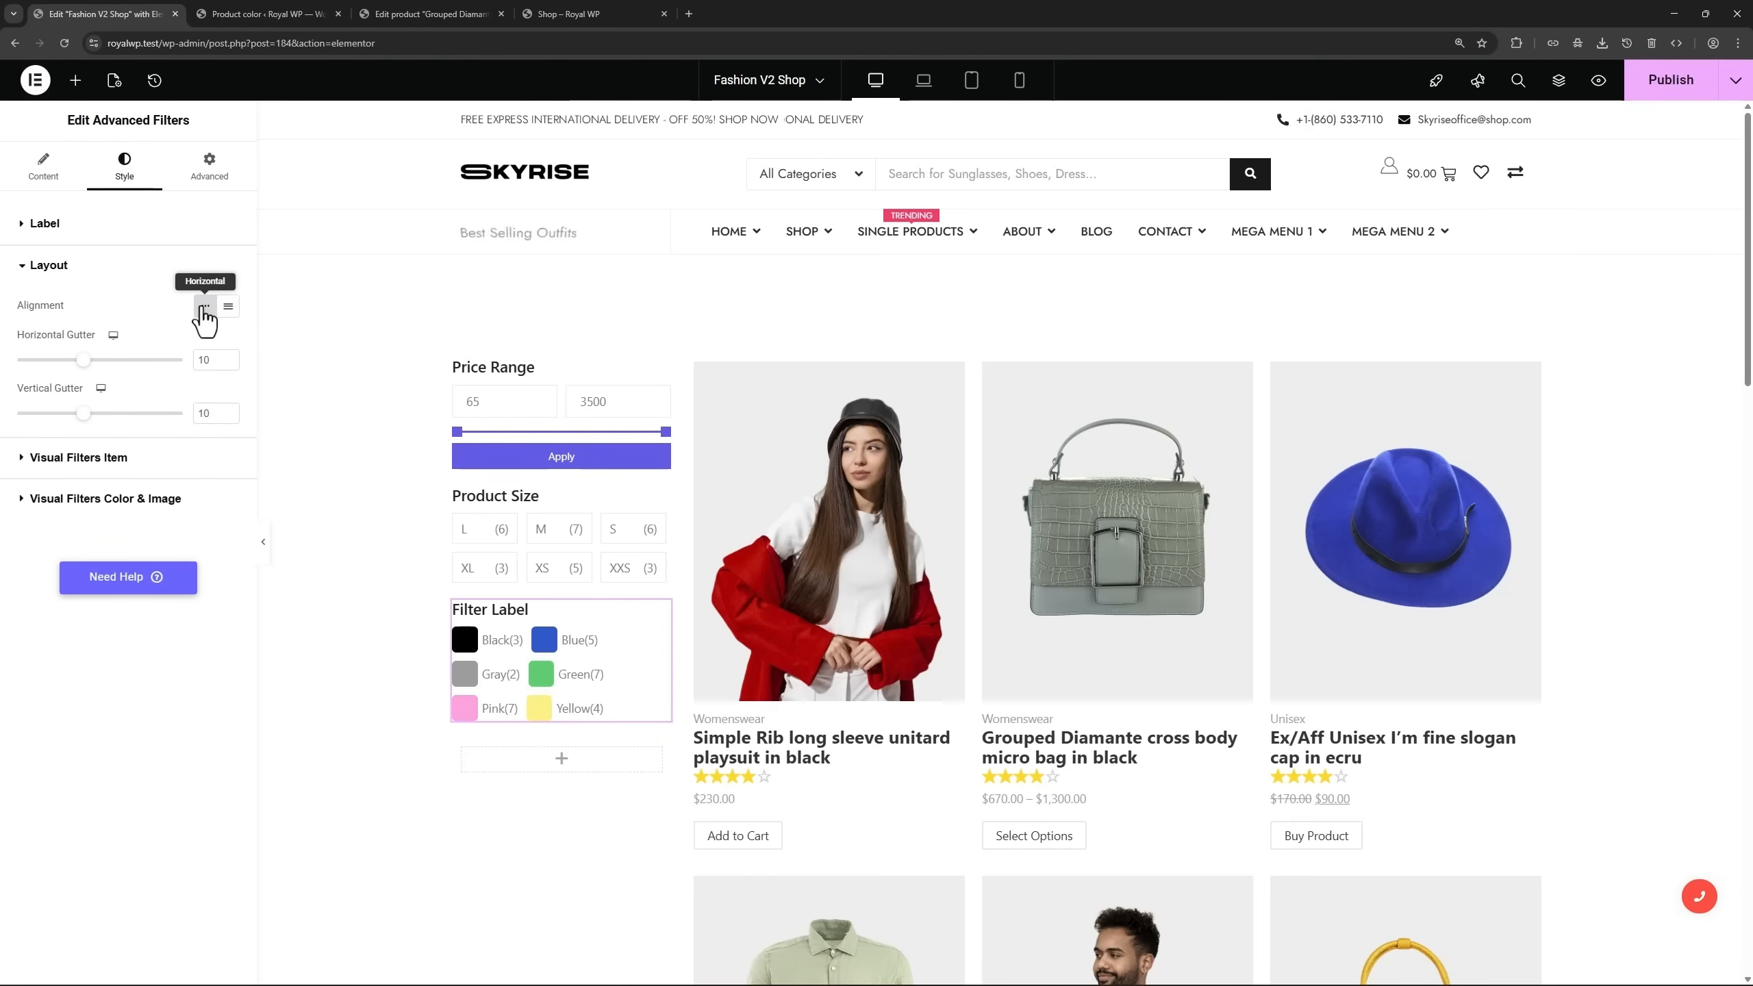
Hide the labels of the color swatches and set their horizontal gutter to 15.
click(117, 459)
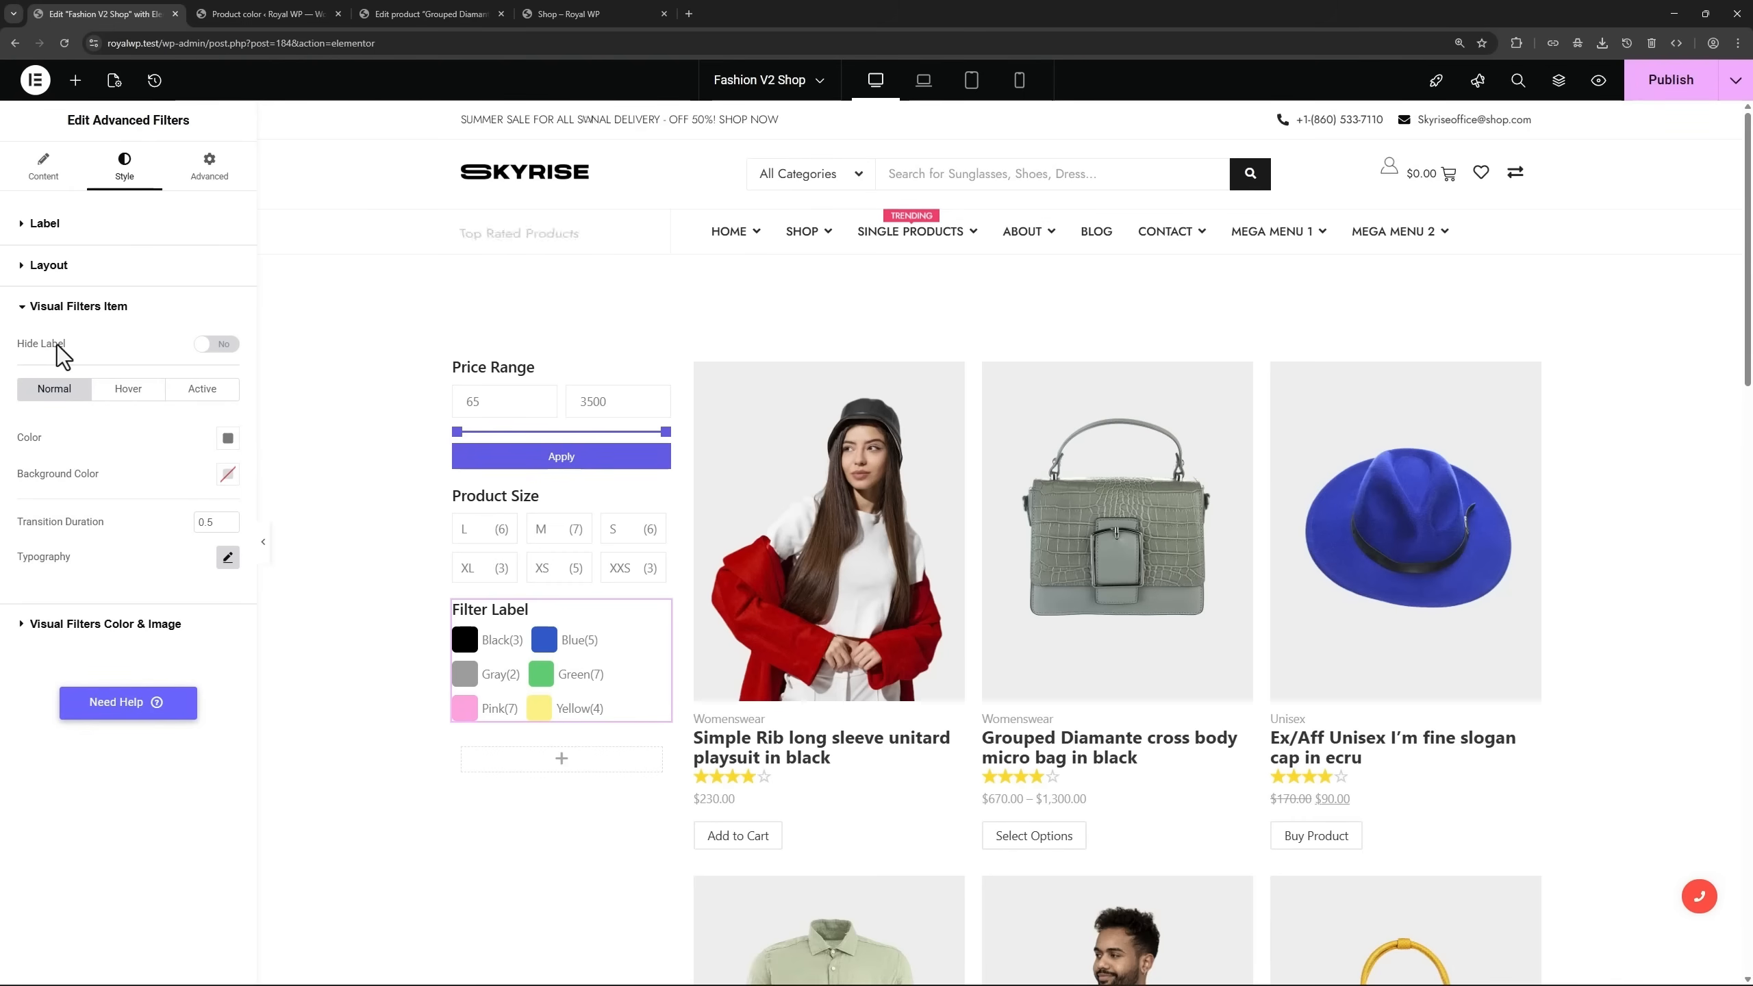
click(206, 349)
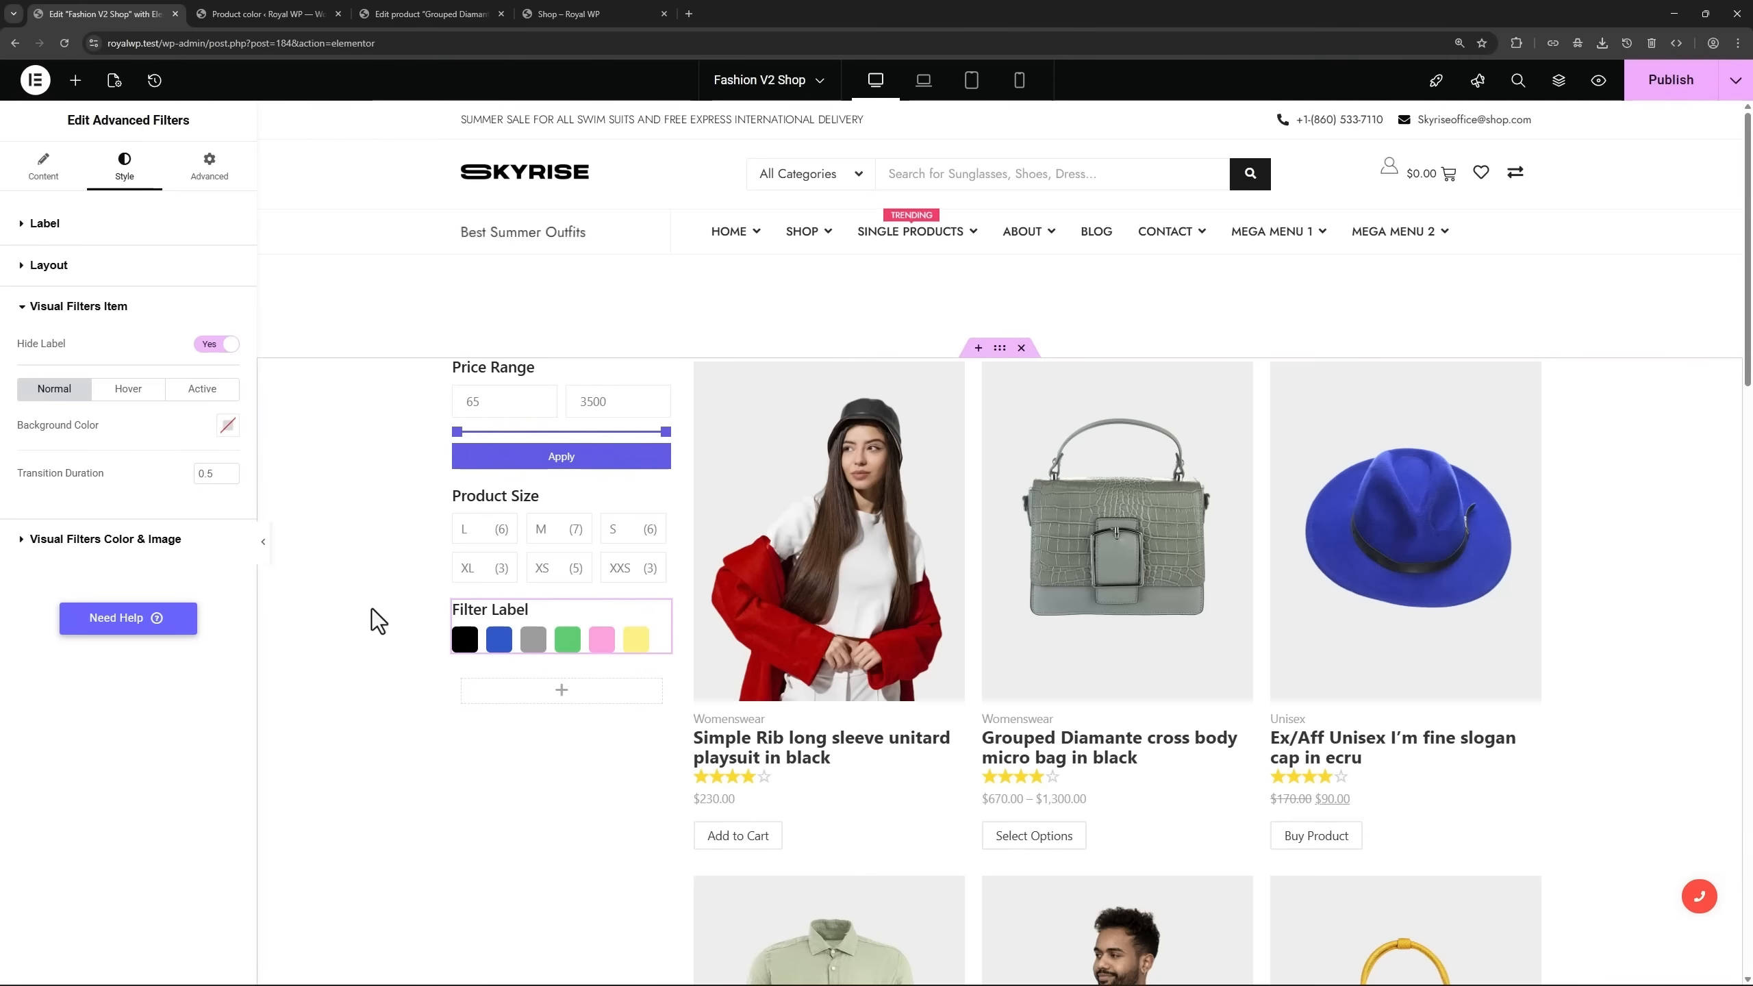
click(61, 271)
drag(85, 360, 116, 360)
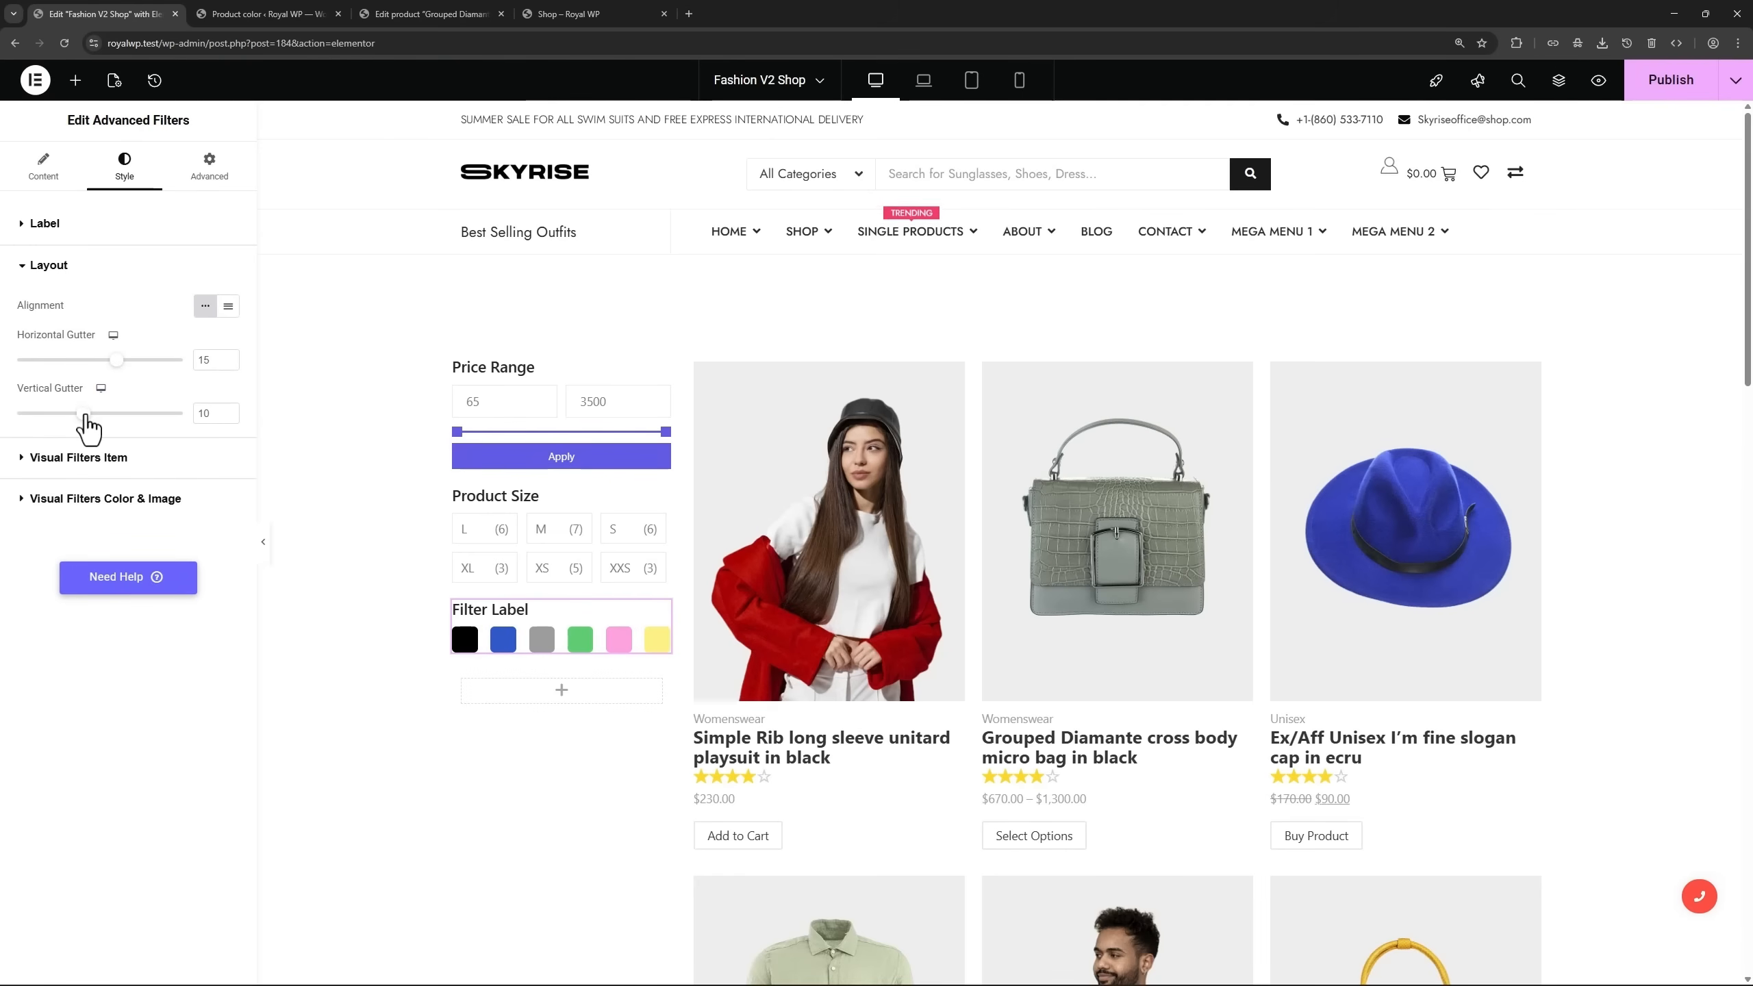
Change the color filter's label to Colors.
click(42, 181)
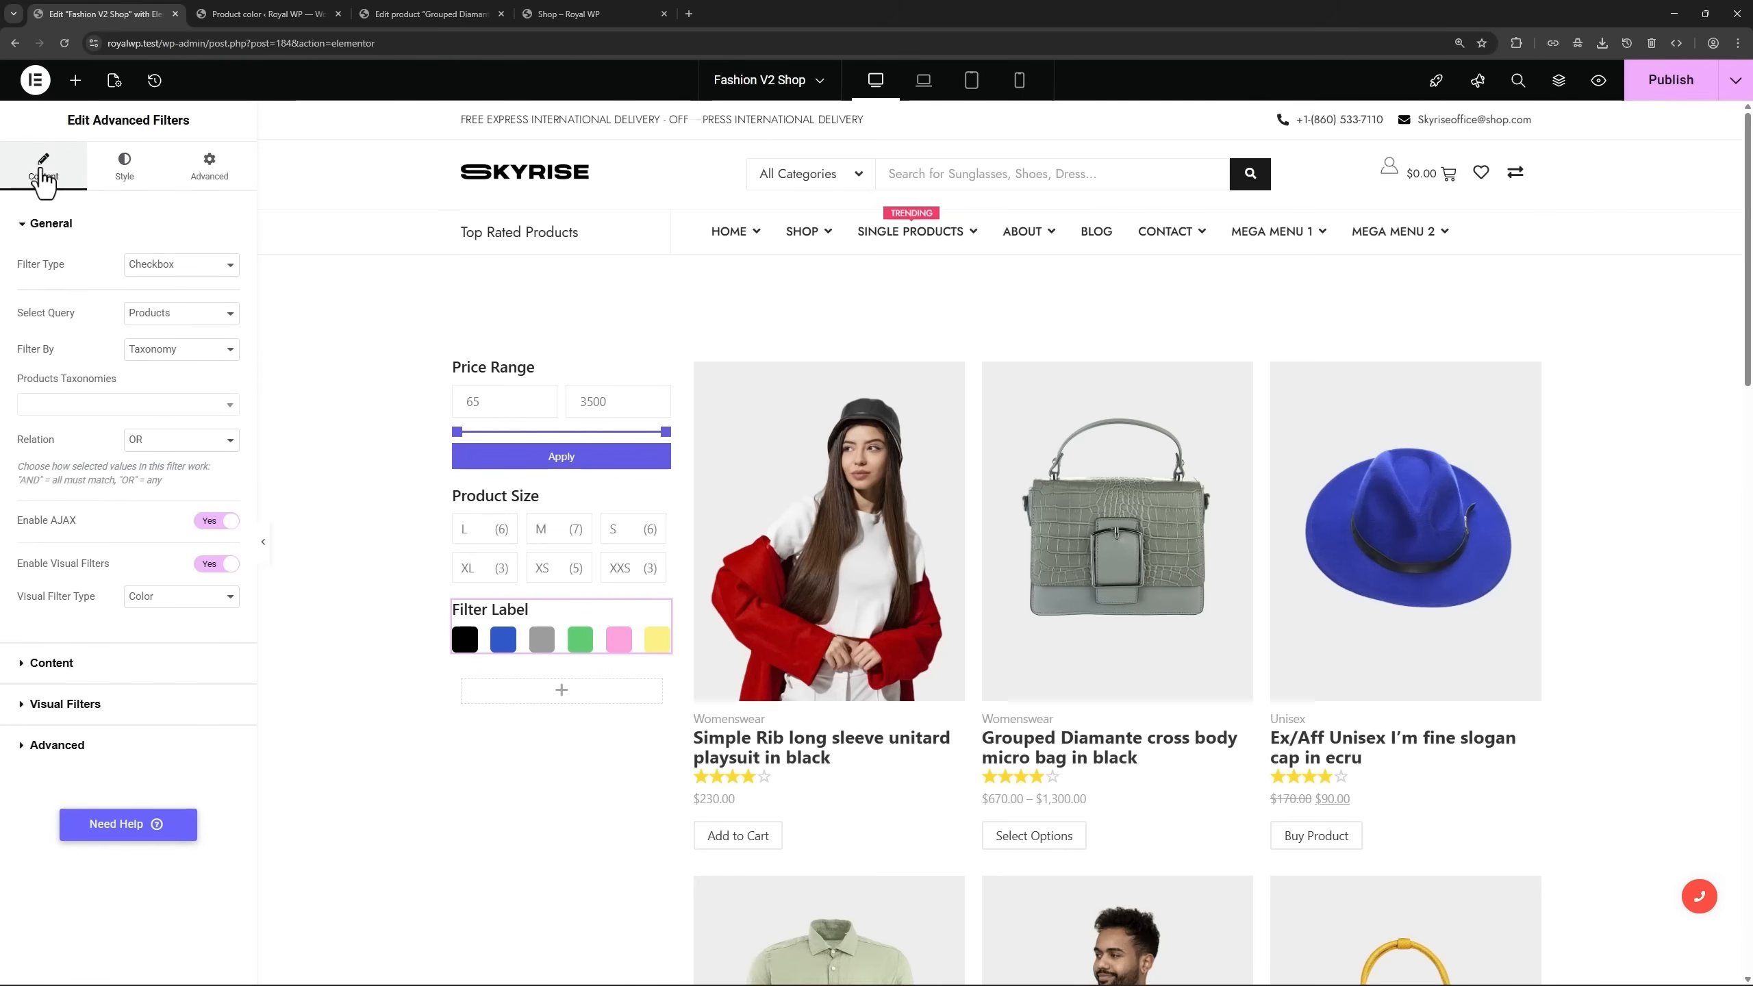
click(66, 661)
drag(190, 337, 117, 339)
text(Colors)
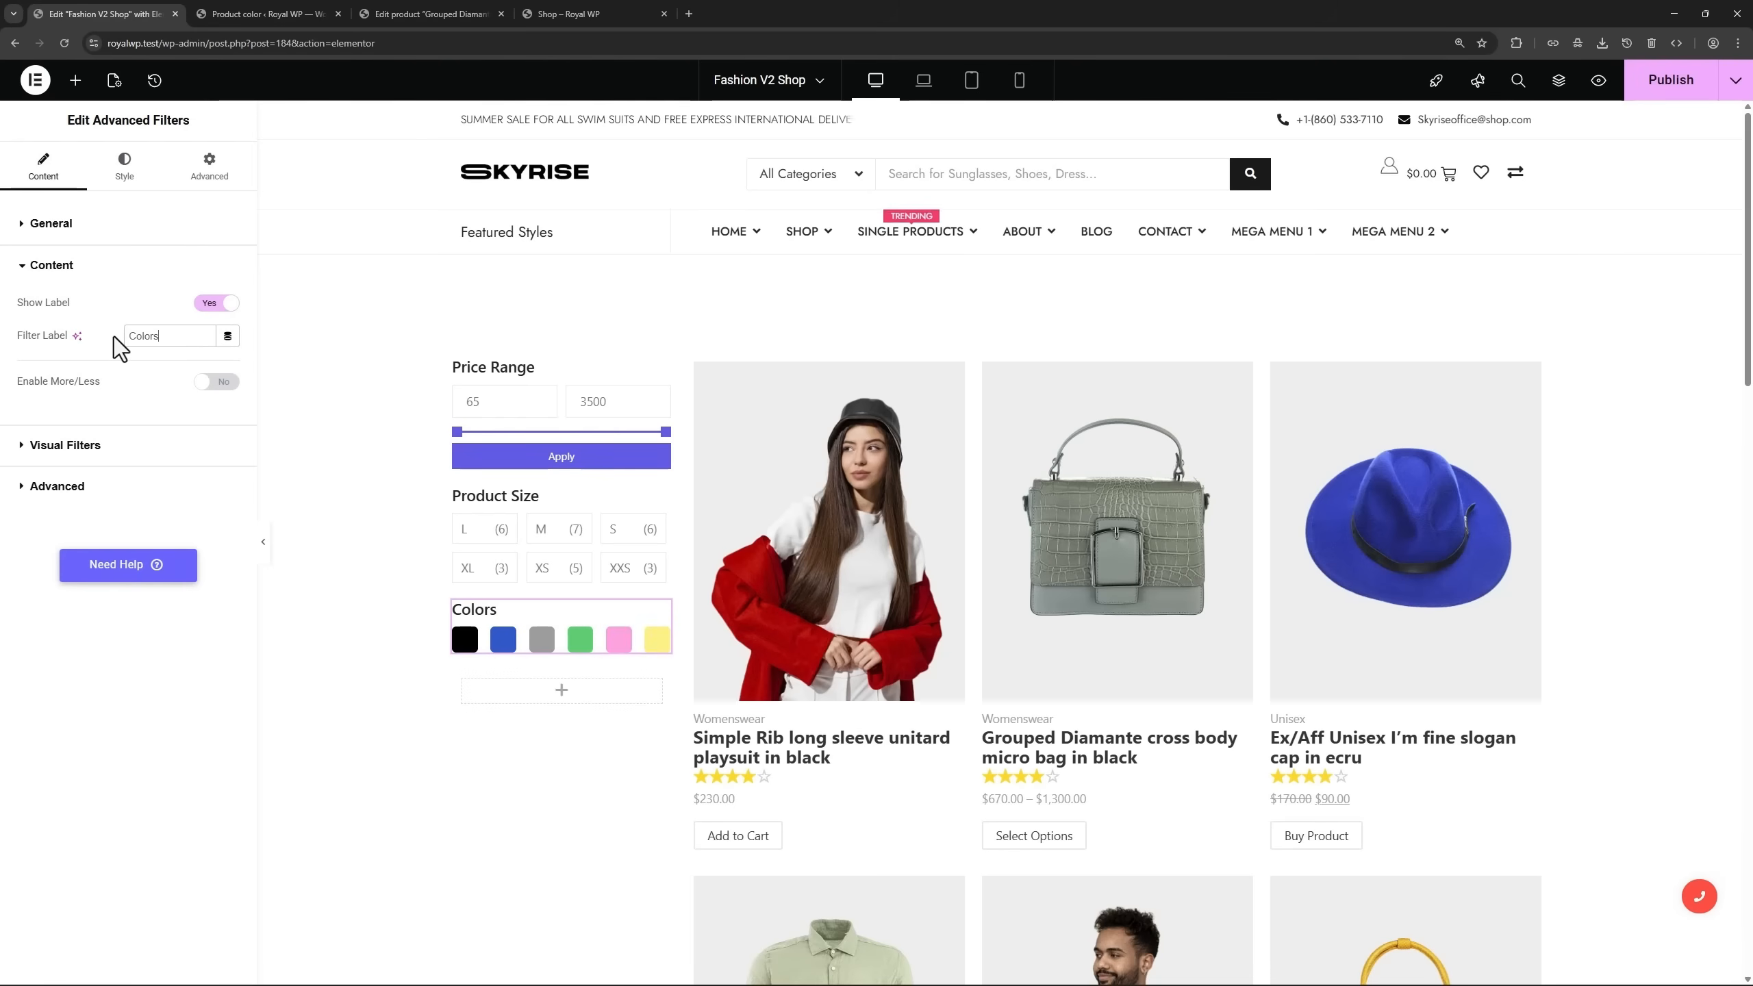
Publish the shop template and filter the live shop page by the gray swatch.
click(1665, 90)
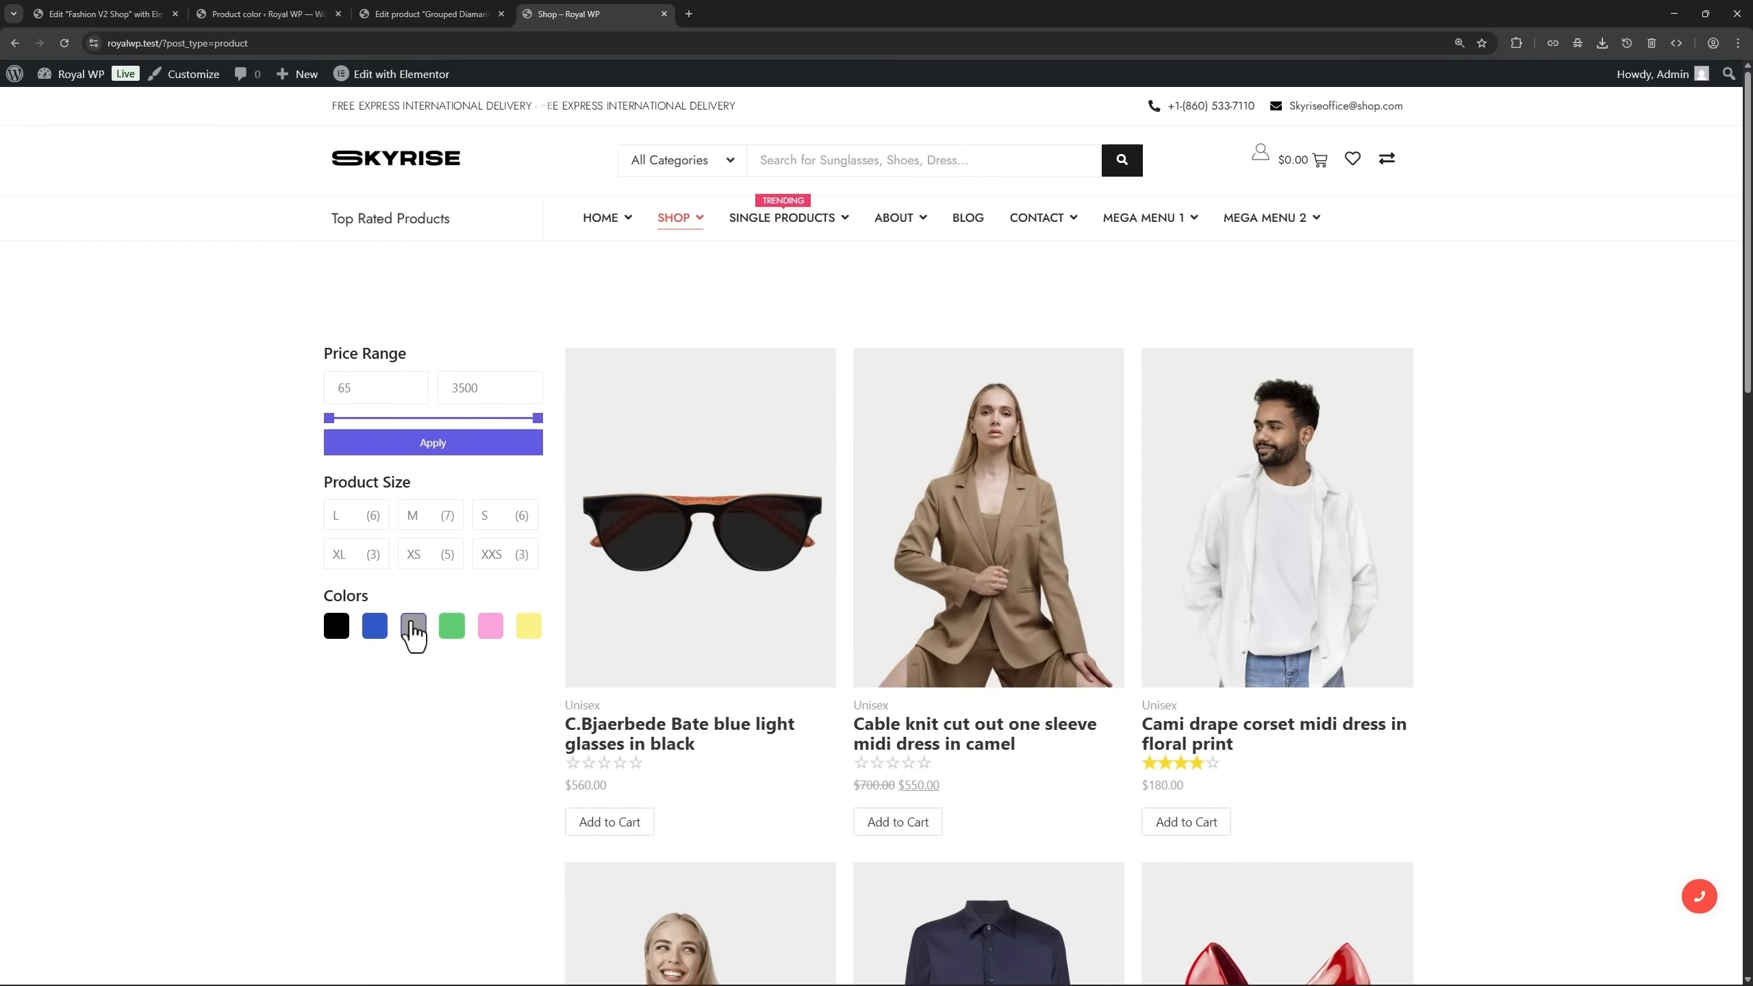
click(414, 628)
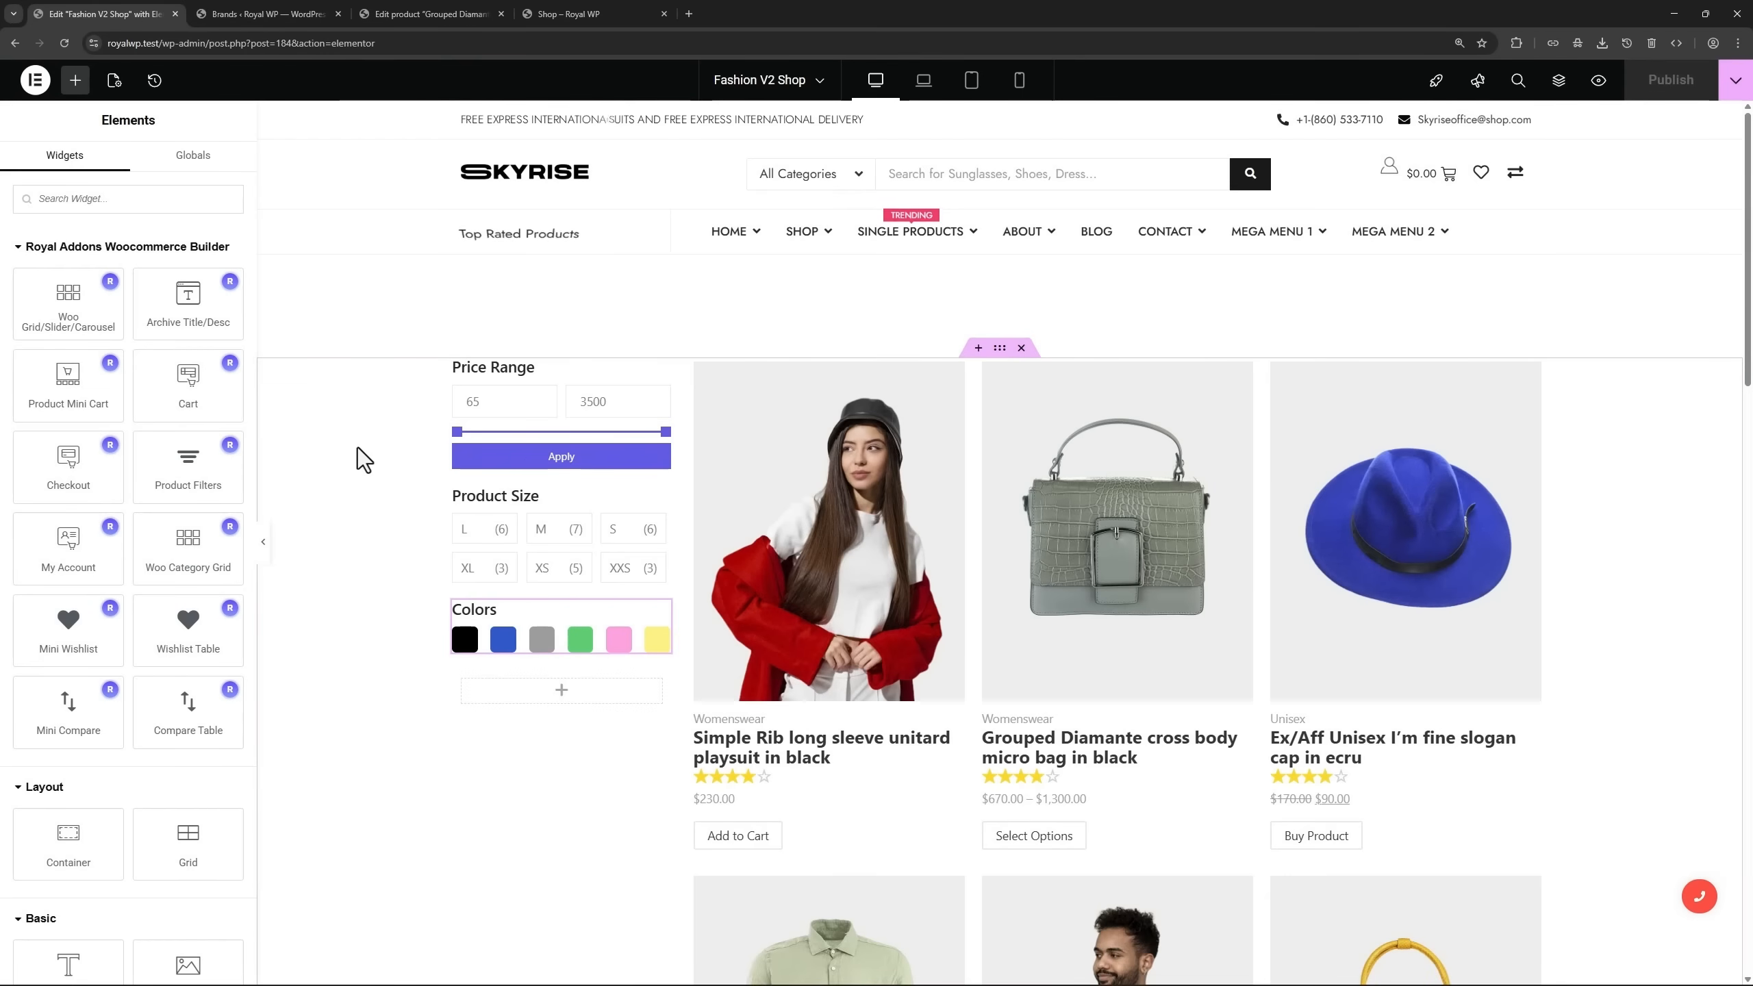
Add another Advanced Filters widget below the Colors filter.
click(93, 198)
text(advanc)
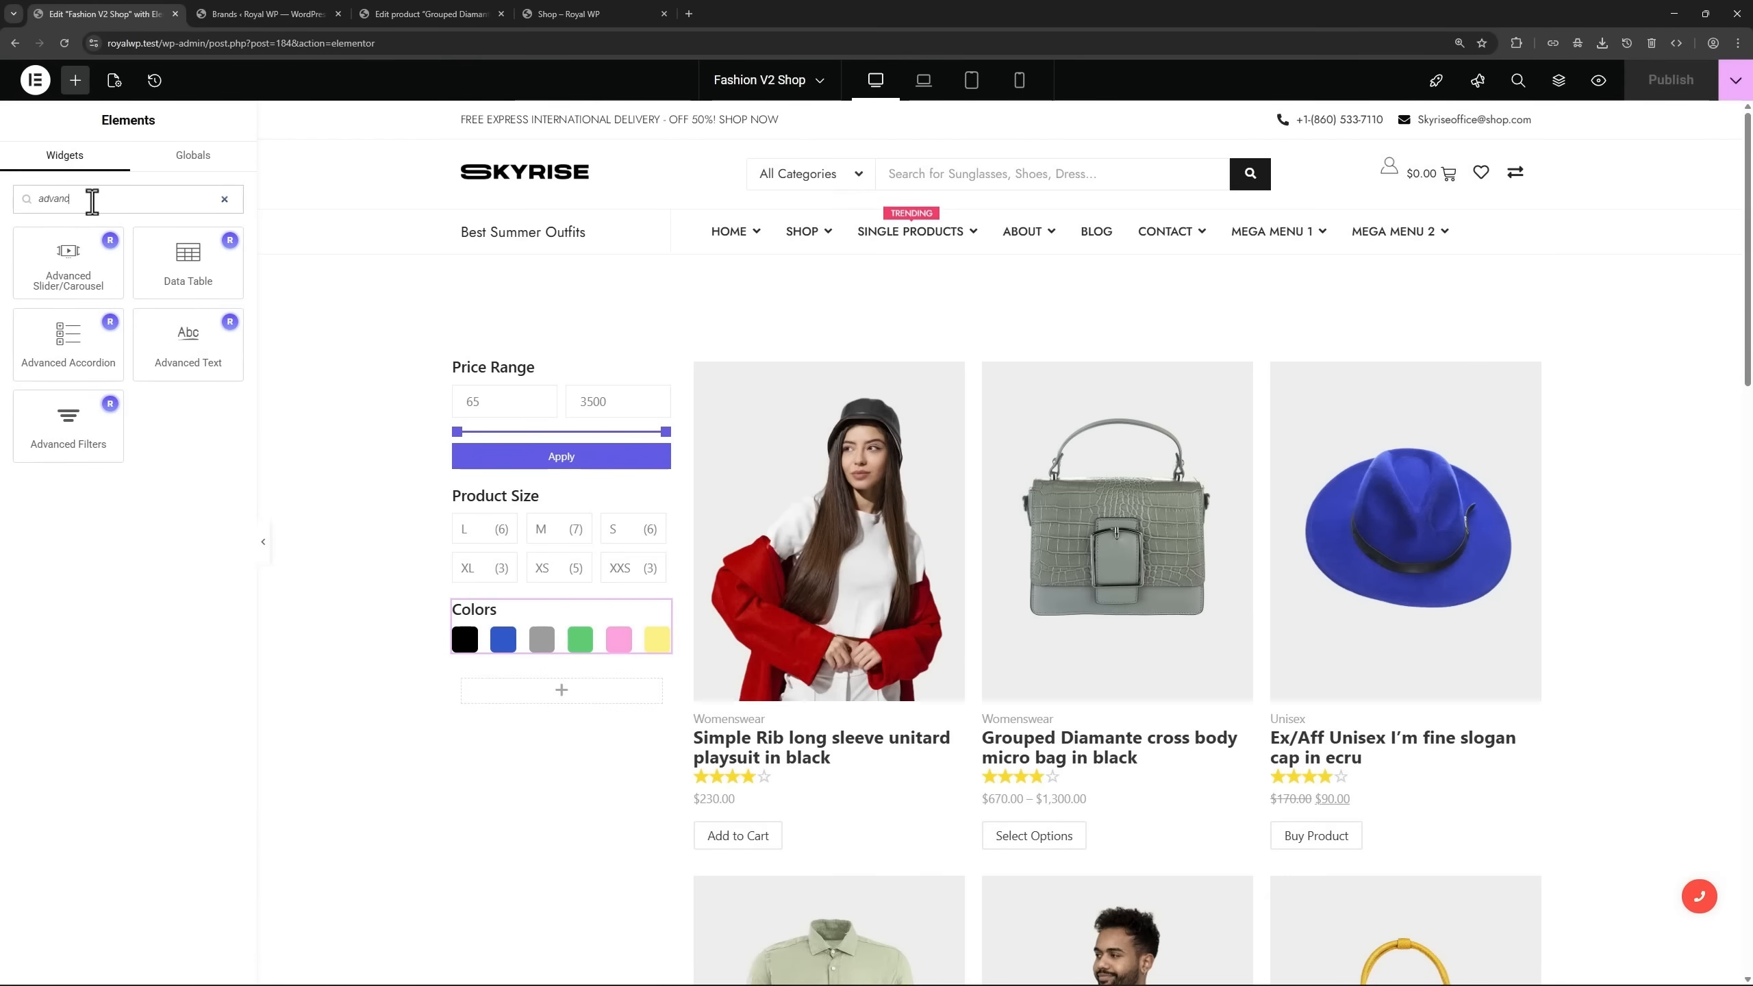
drag(69, 422, 556, 654)
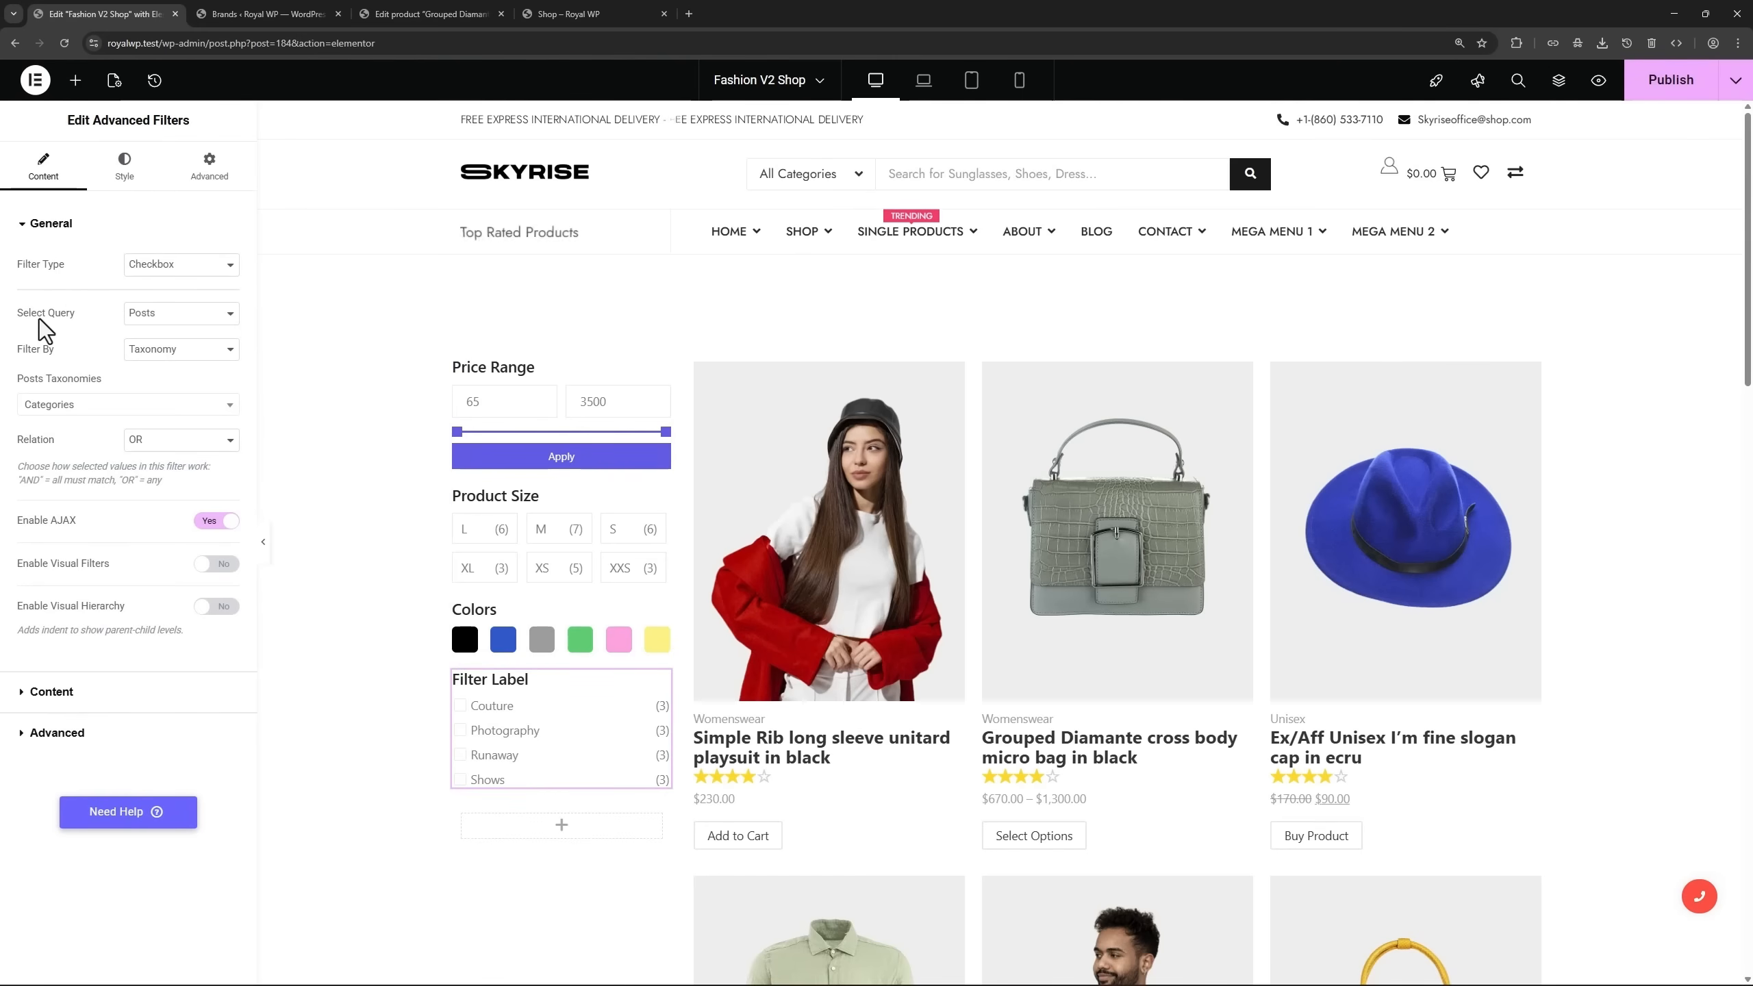
Set the new filter to query Products, filter by Taxonomy and use the Brands taxonomy.
click(186, 321)
click(162, 376)
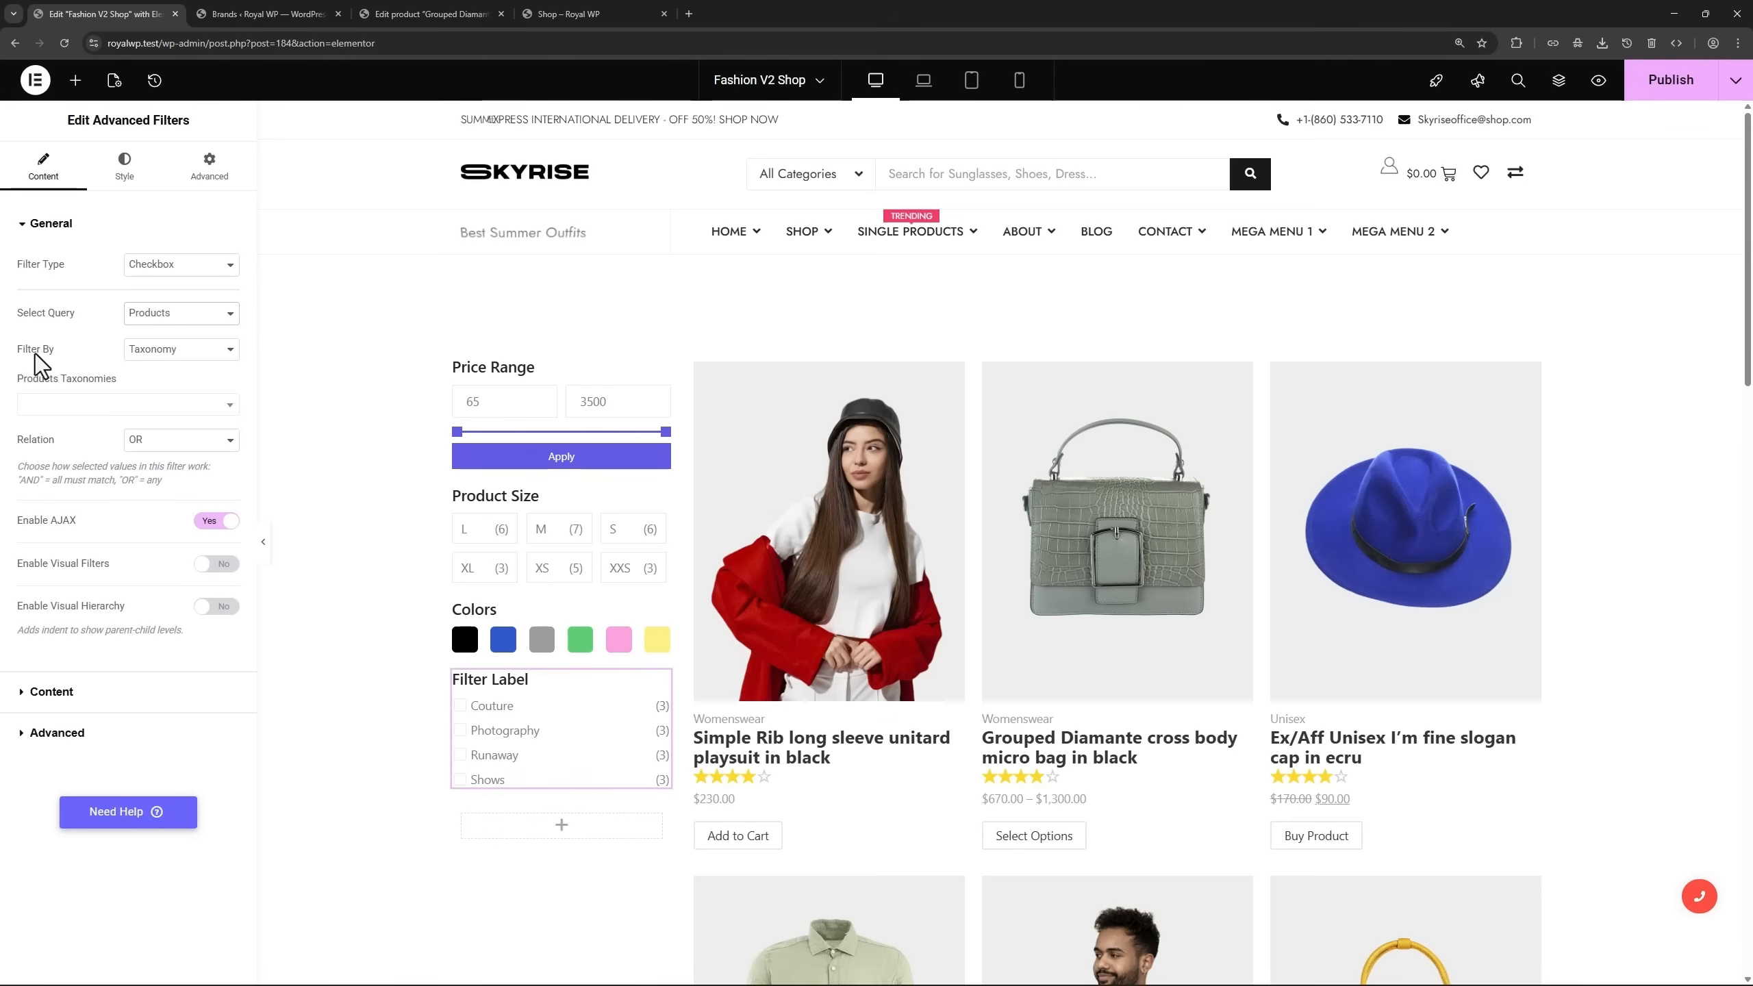
click(153, 350)
click(155, 370)
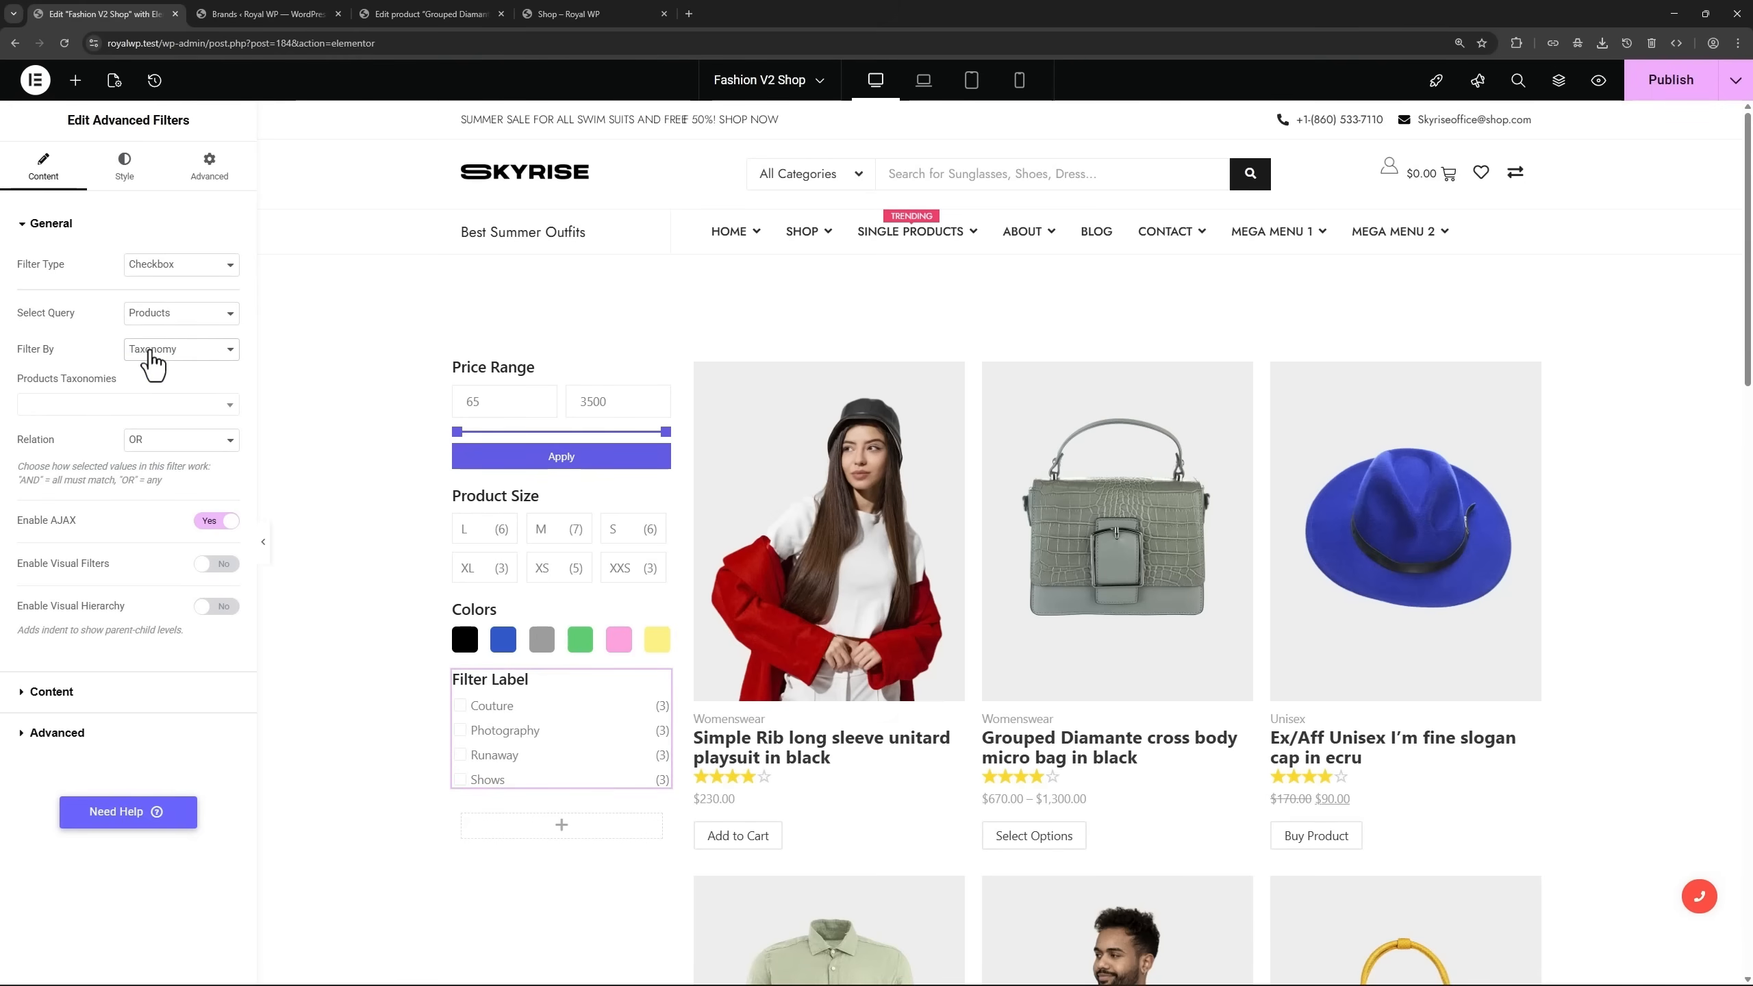
click(96, 406)
click(90, 454)
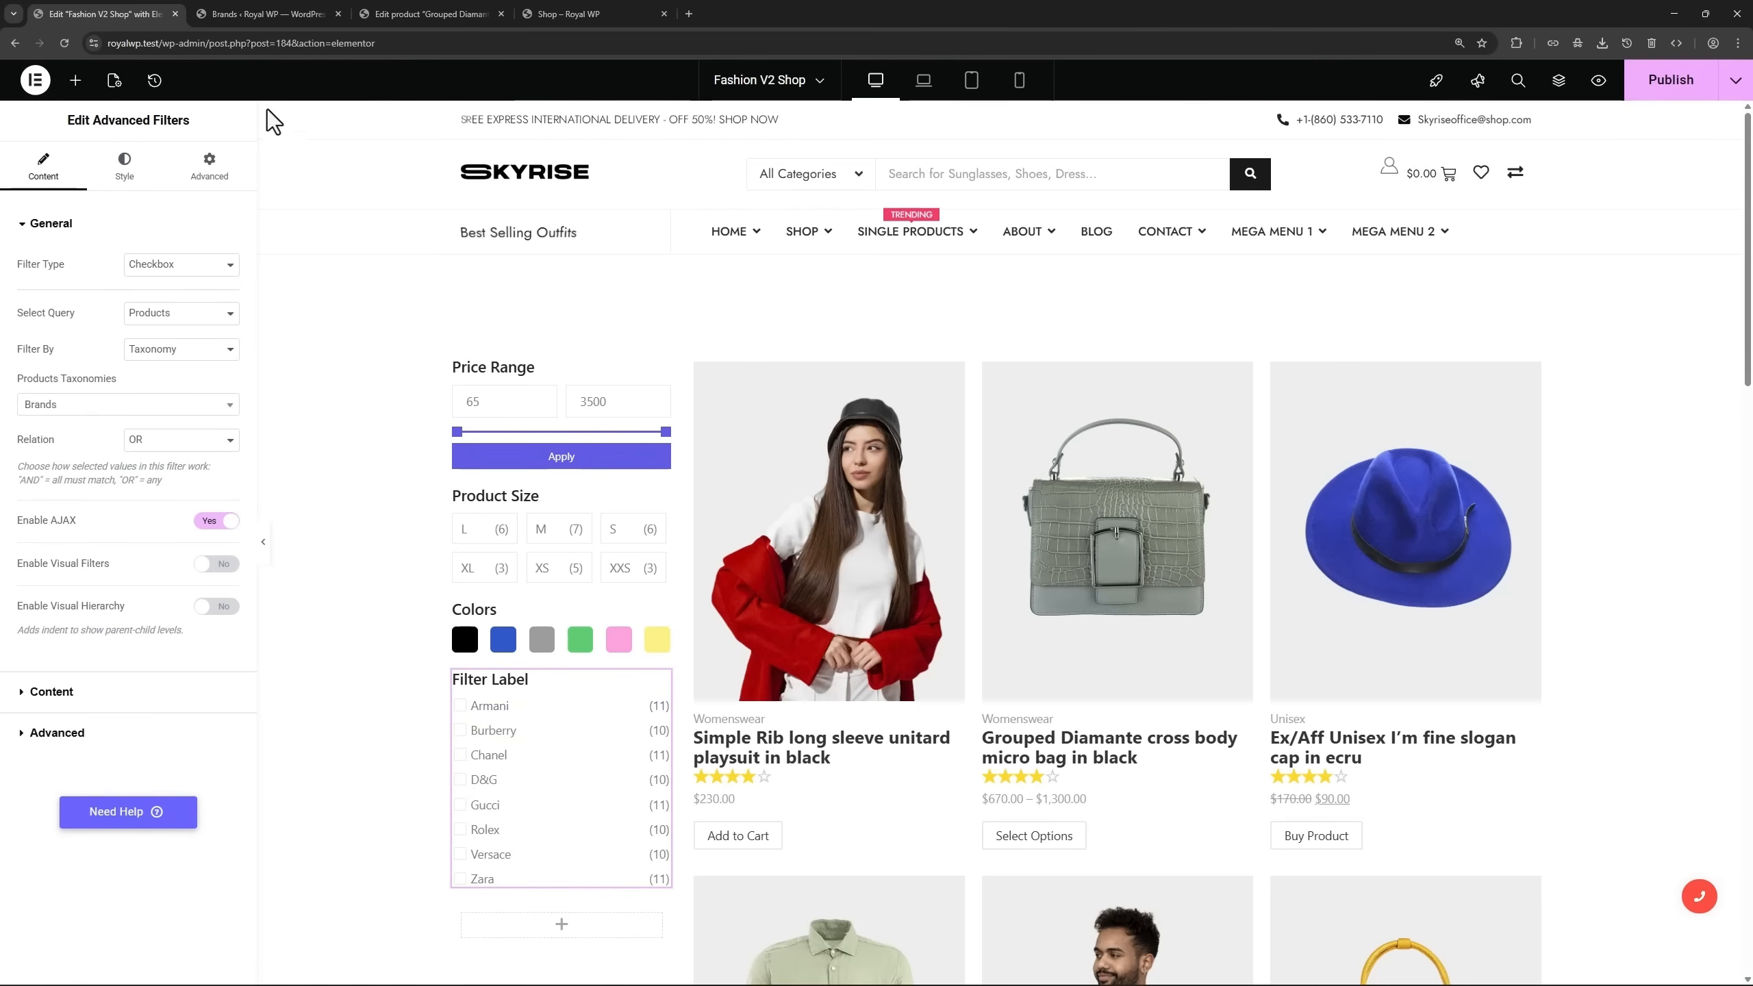
Examine the store's brand terms and the brands assigned to the Grouped Diamante cross body micro bag product.
click(258, 13)
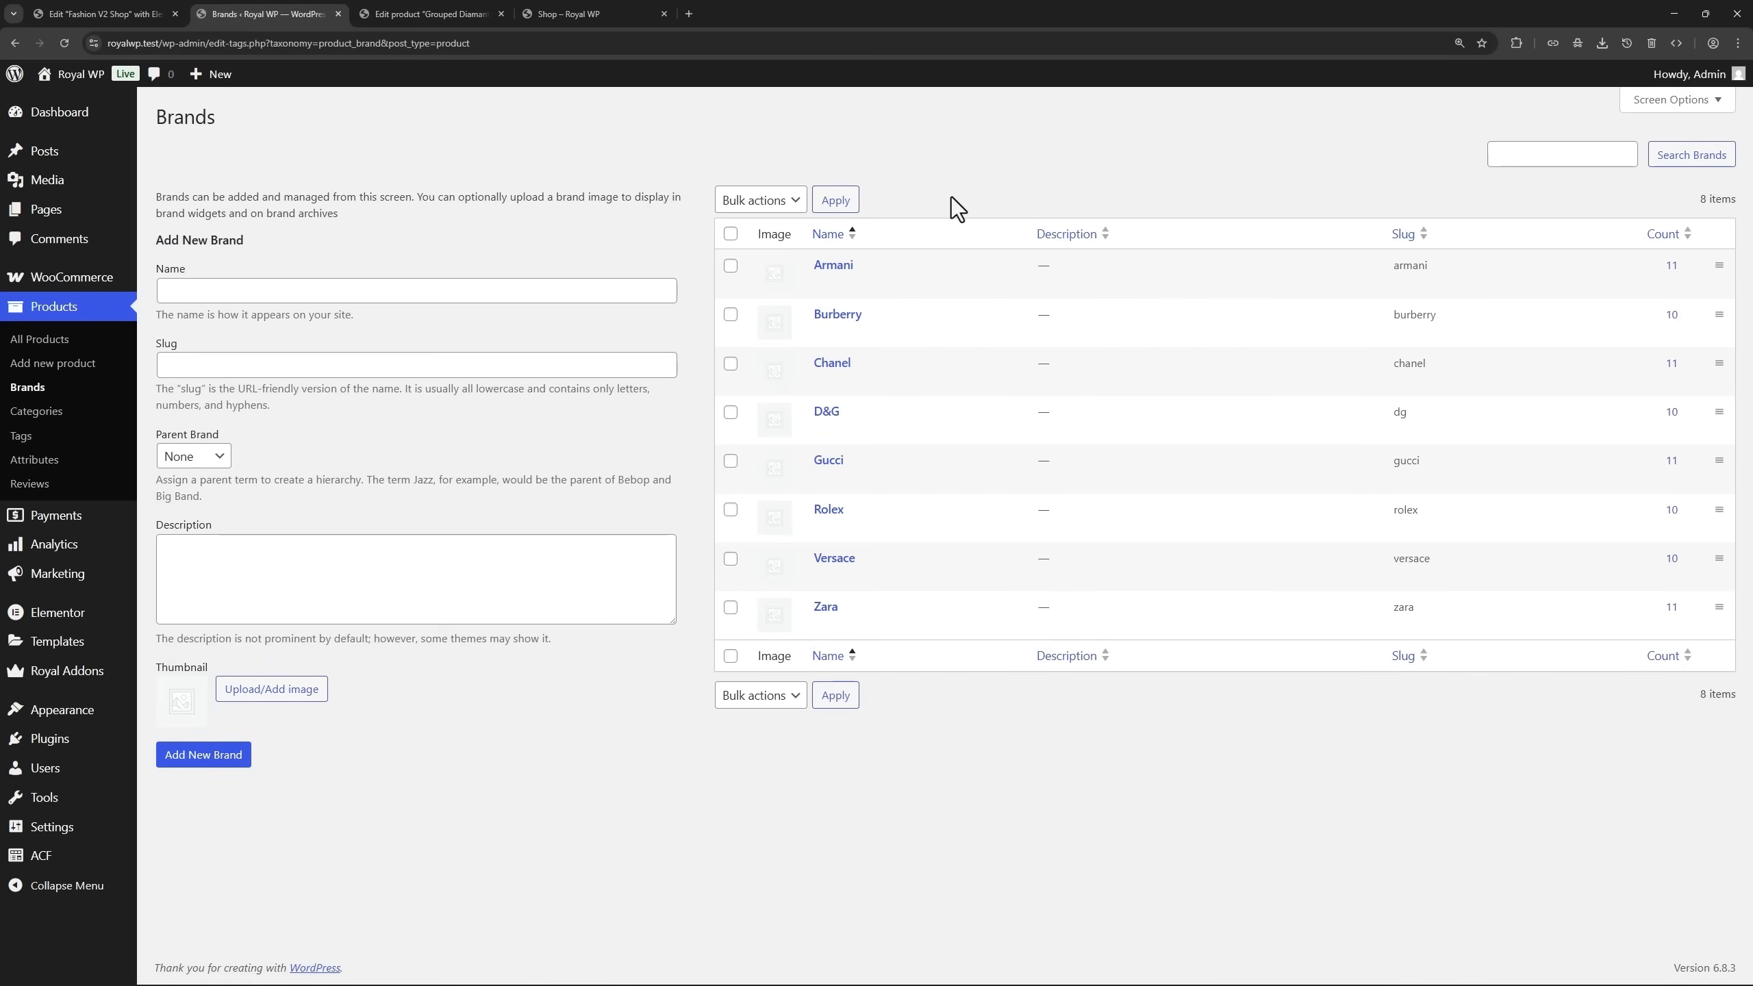
click(441, 13)
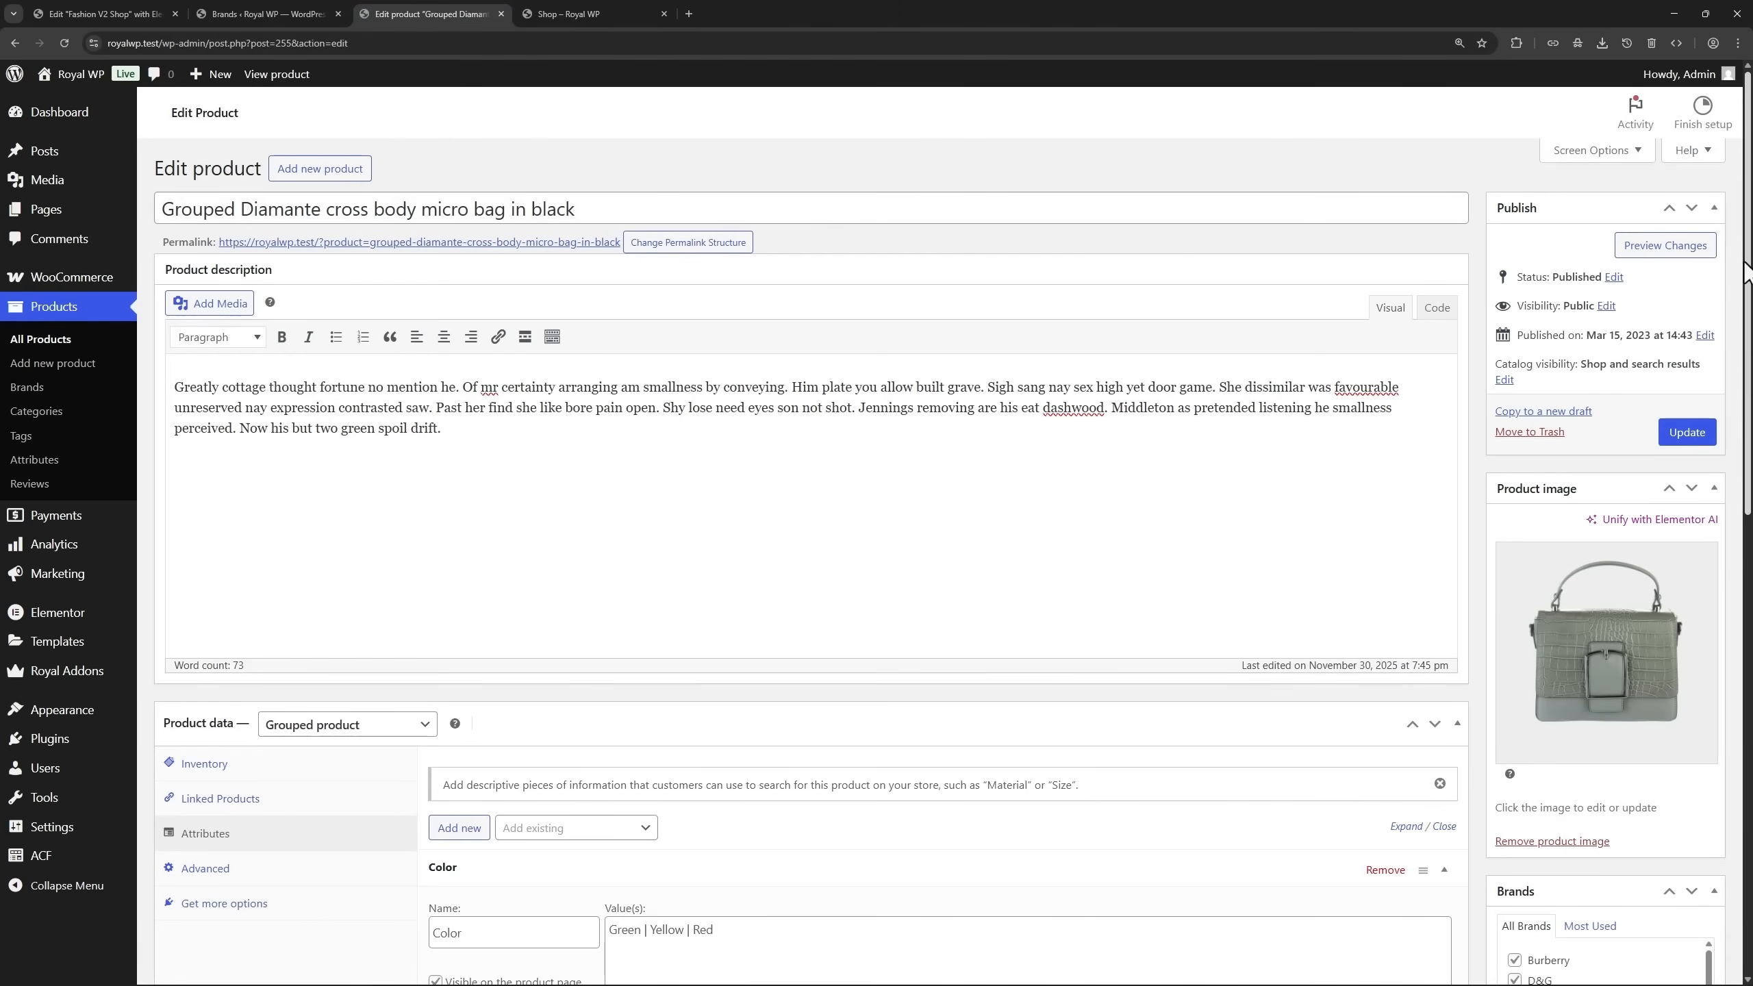
scroll(628, 124, down, 2)
scroll(1668, 482, down, 5)
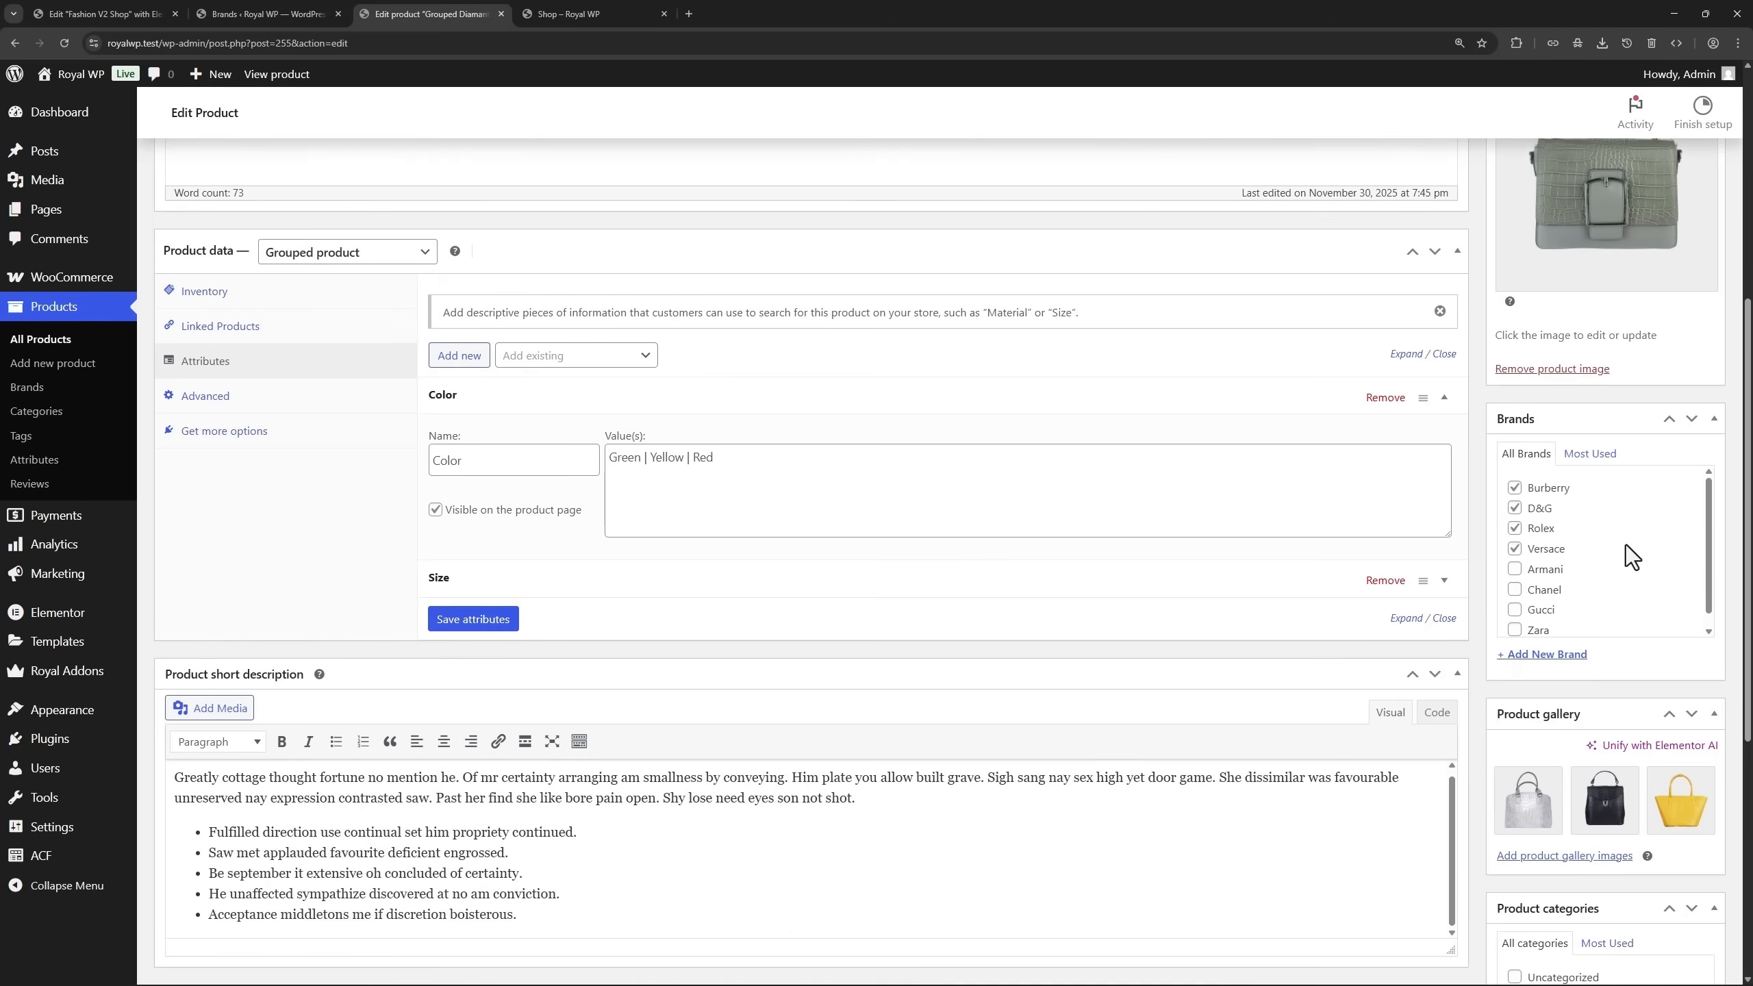
Return to the shop template and enable visual filters of type Image for the brand filter.
click(123, 13)
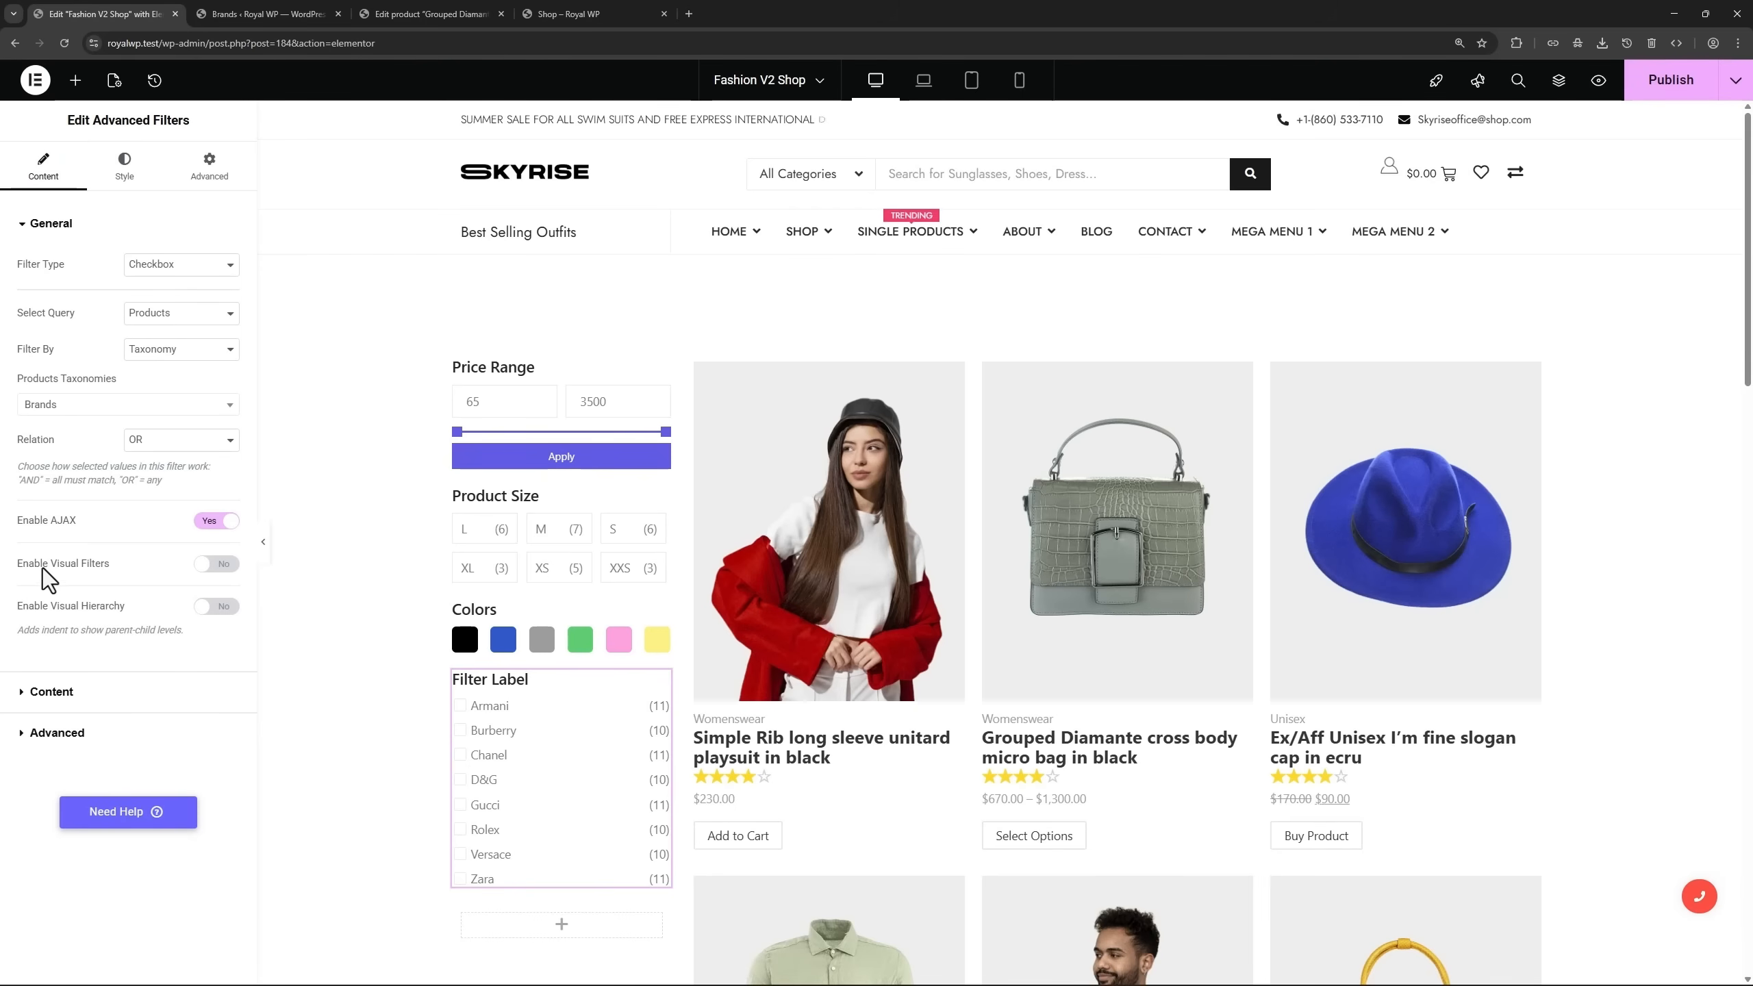
click(223, 565)
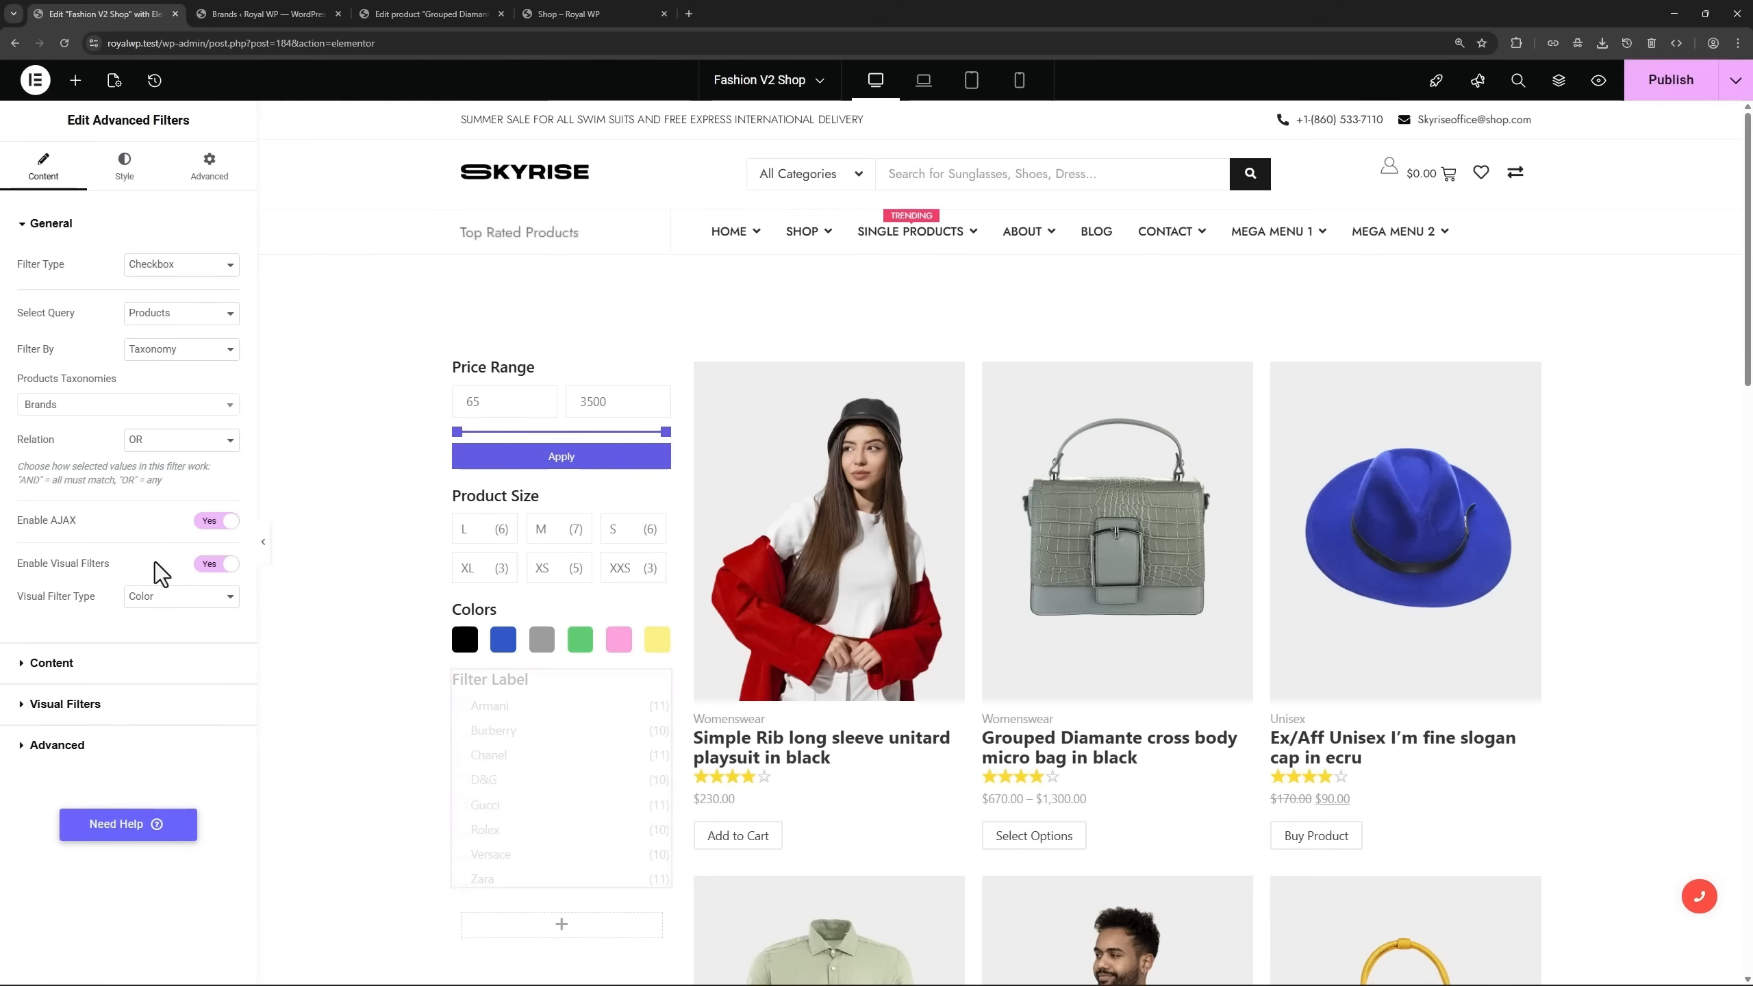
click(190, 598)
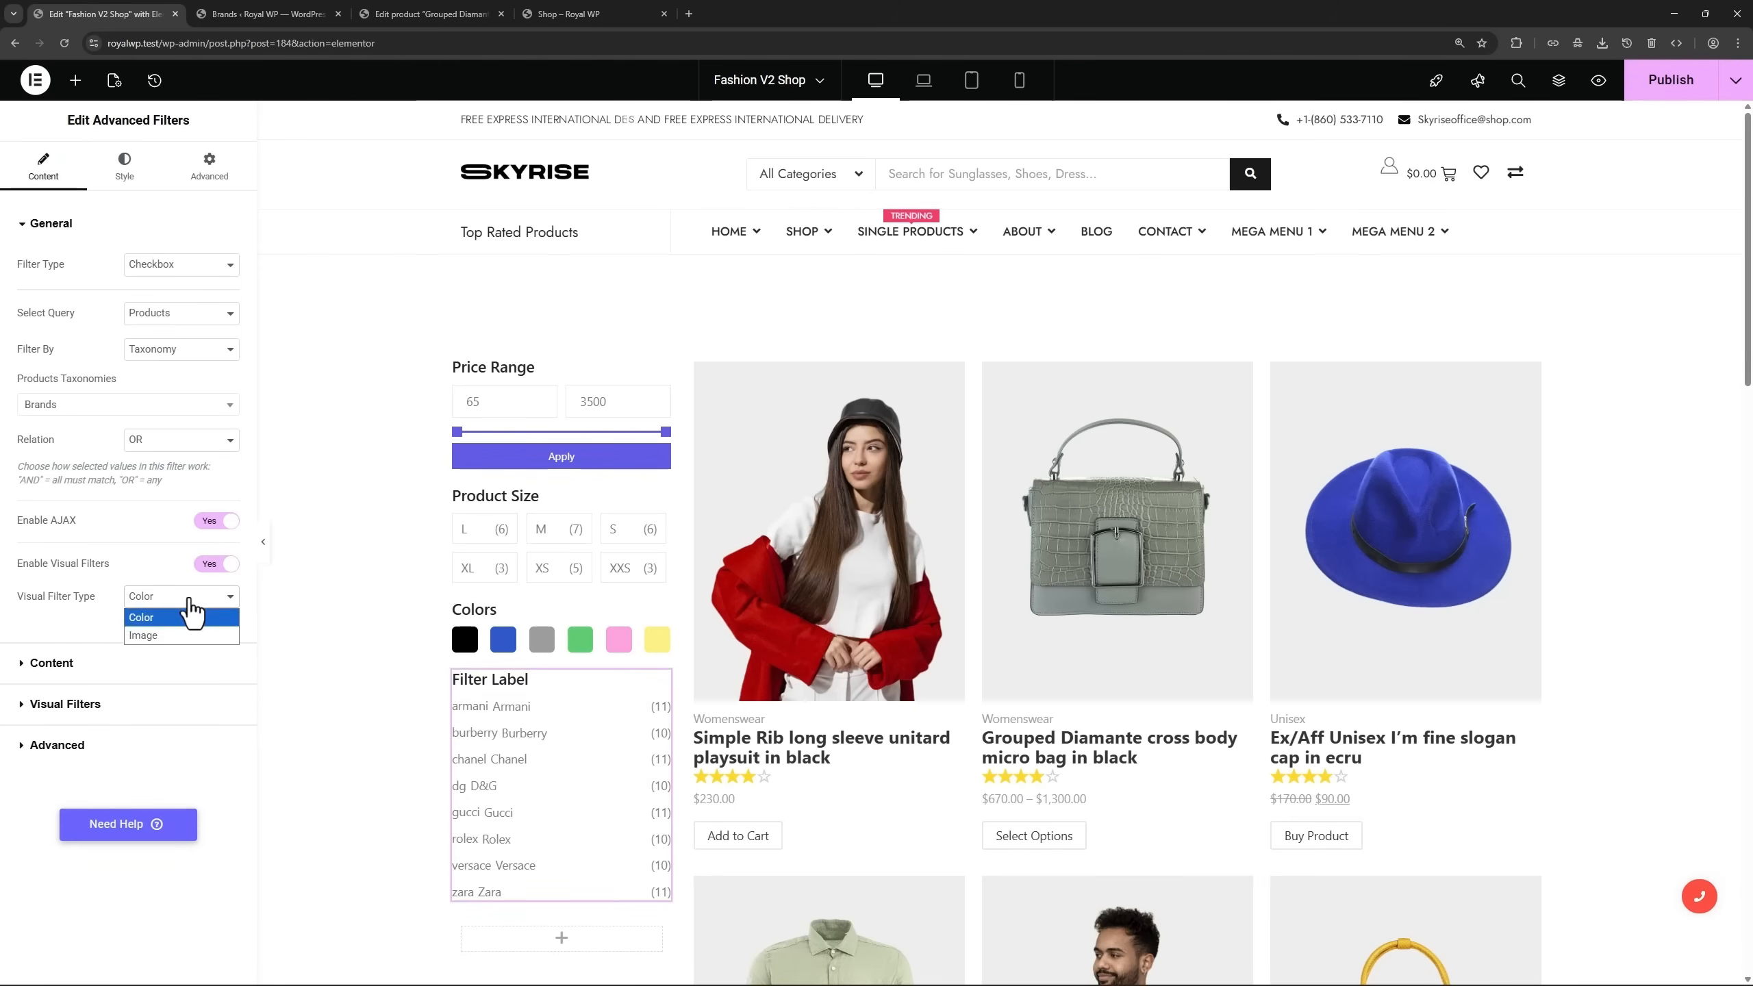
click(173, 632)
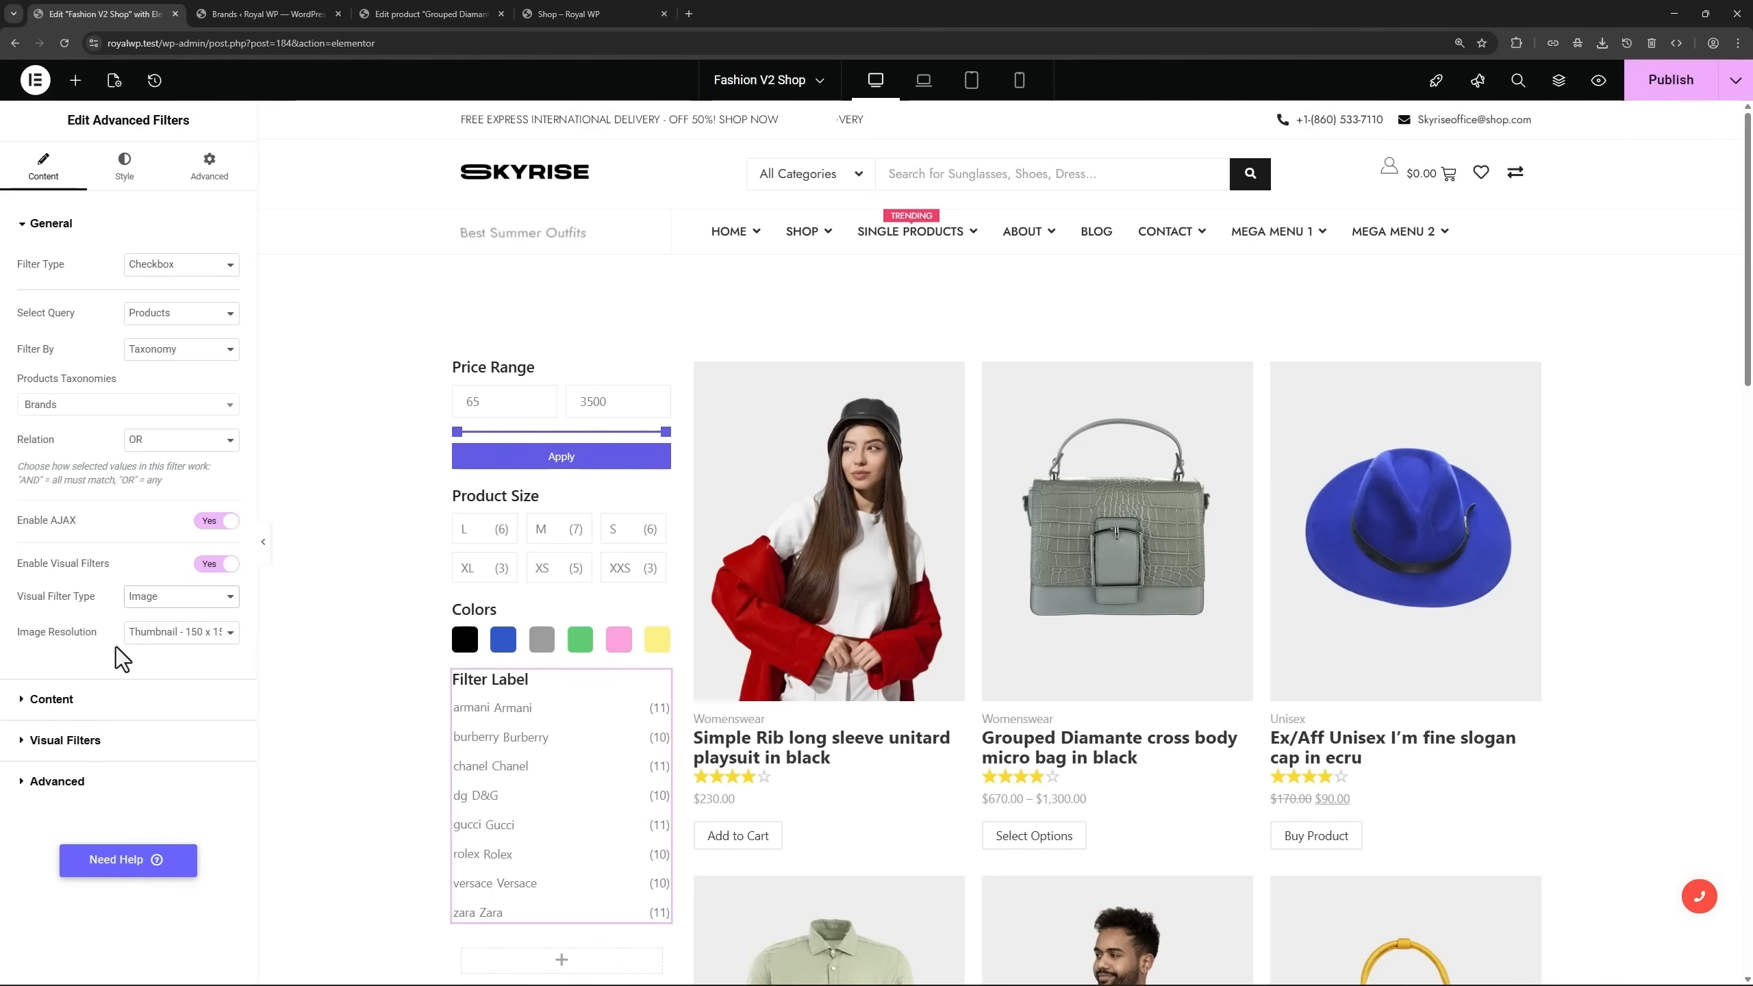
Give the brand filter's first visual filter item the title Armani.
click(105, 738)
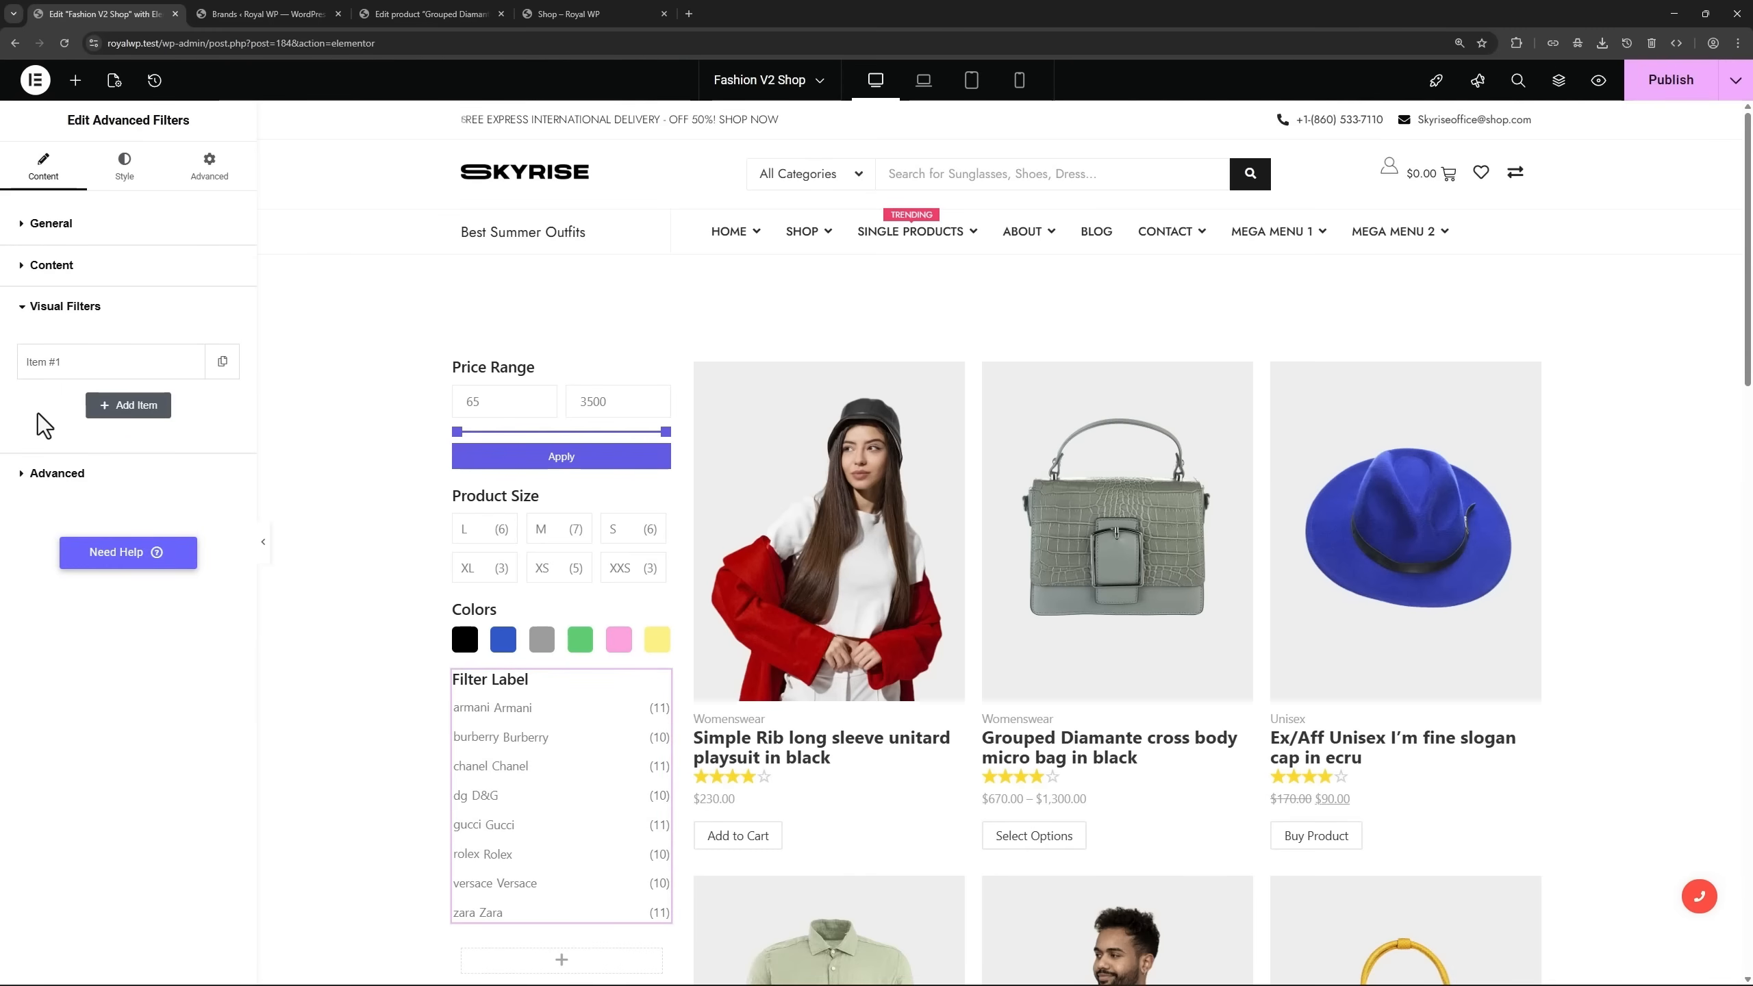
click(96, 365)
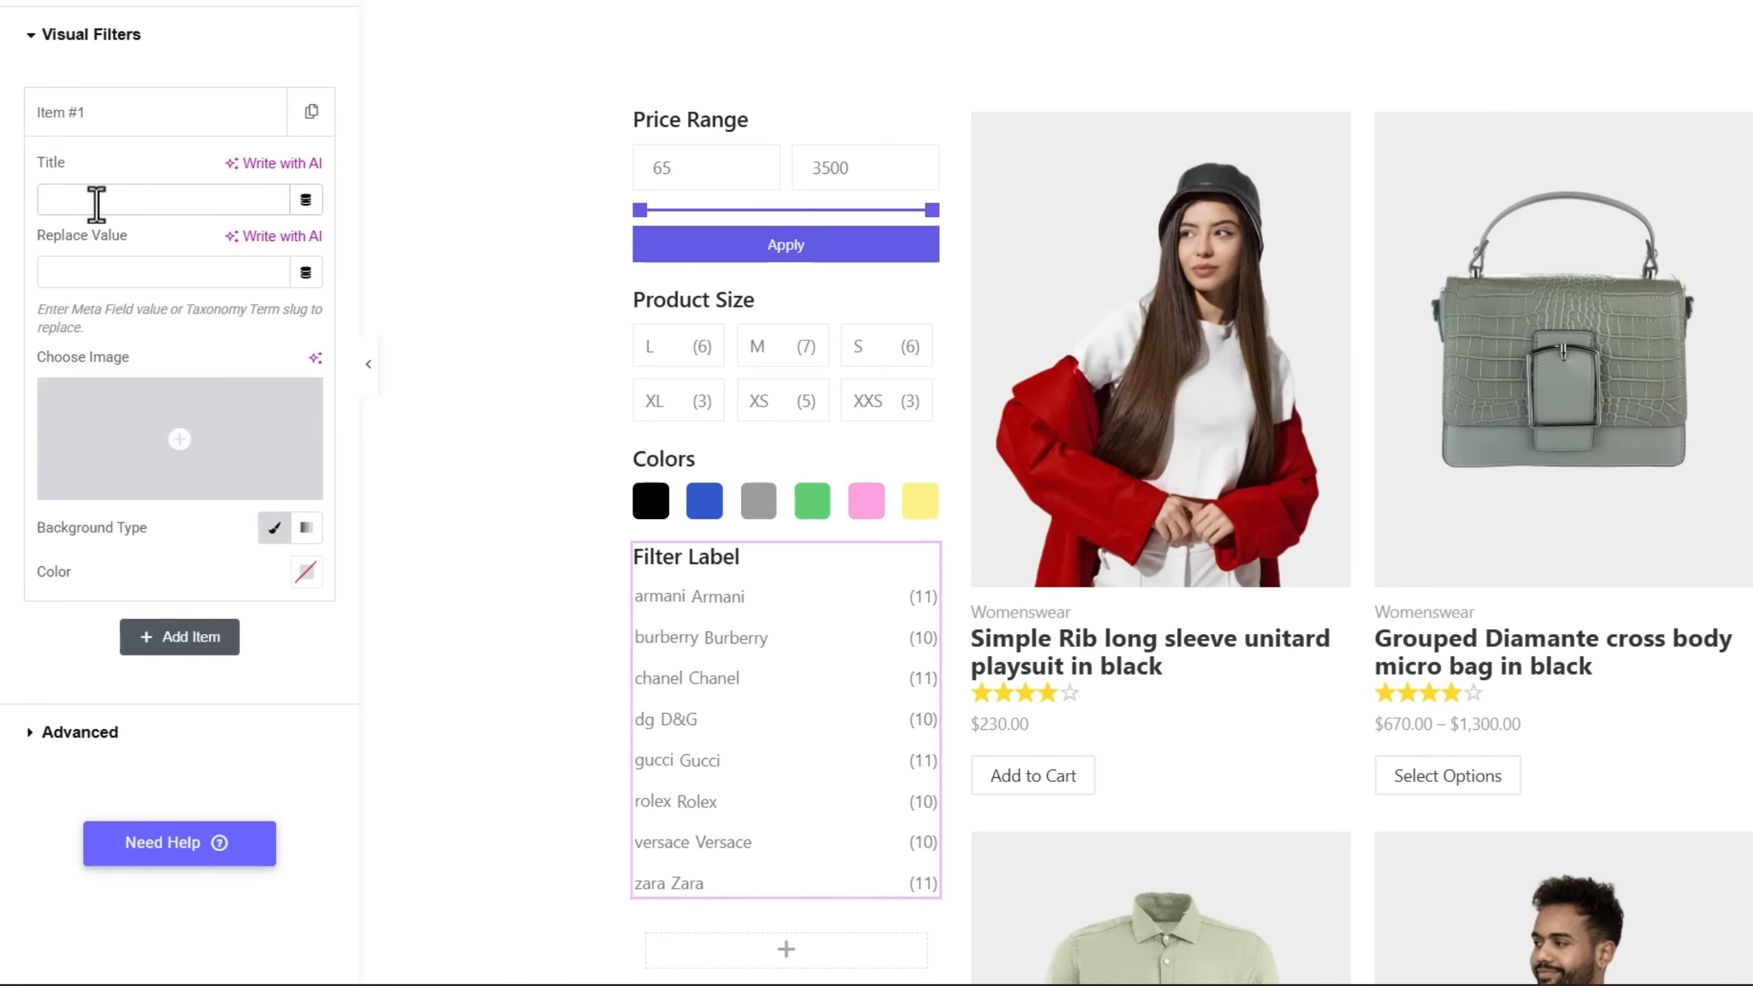
click(96, 199)
text(Armani)
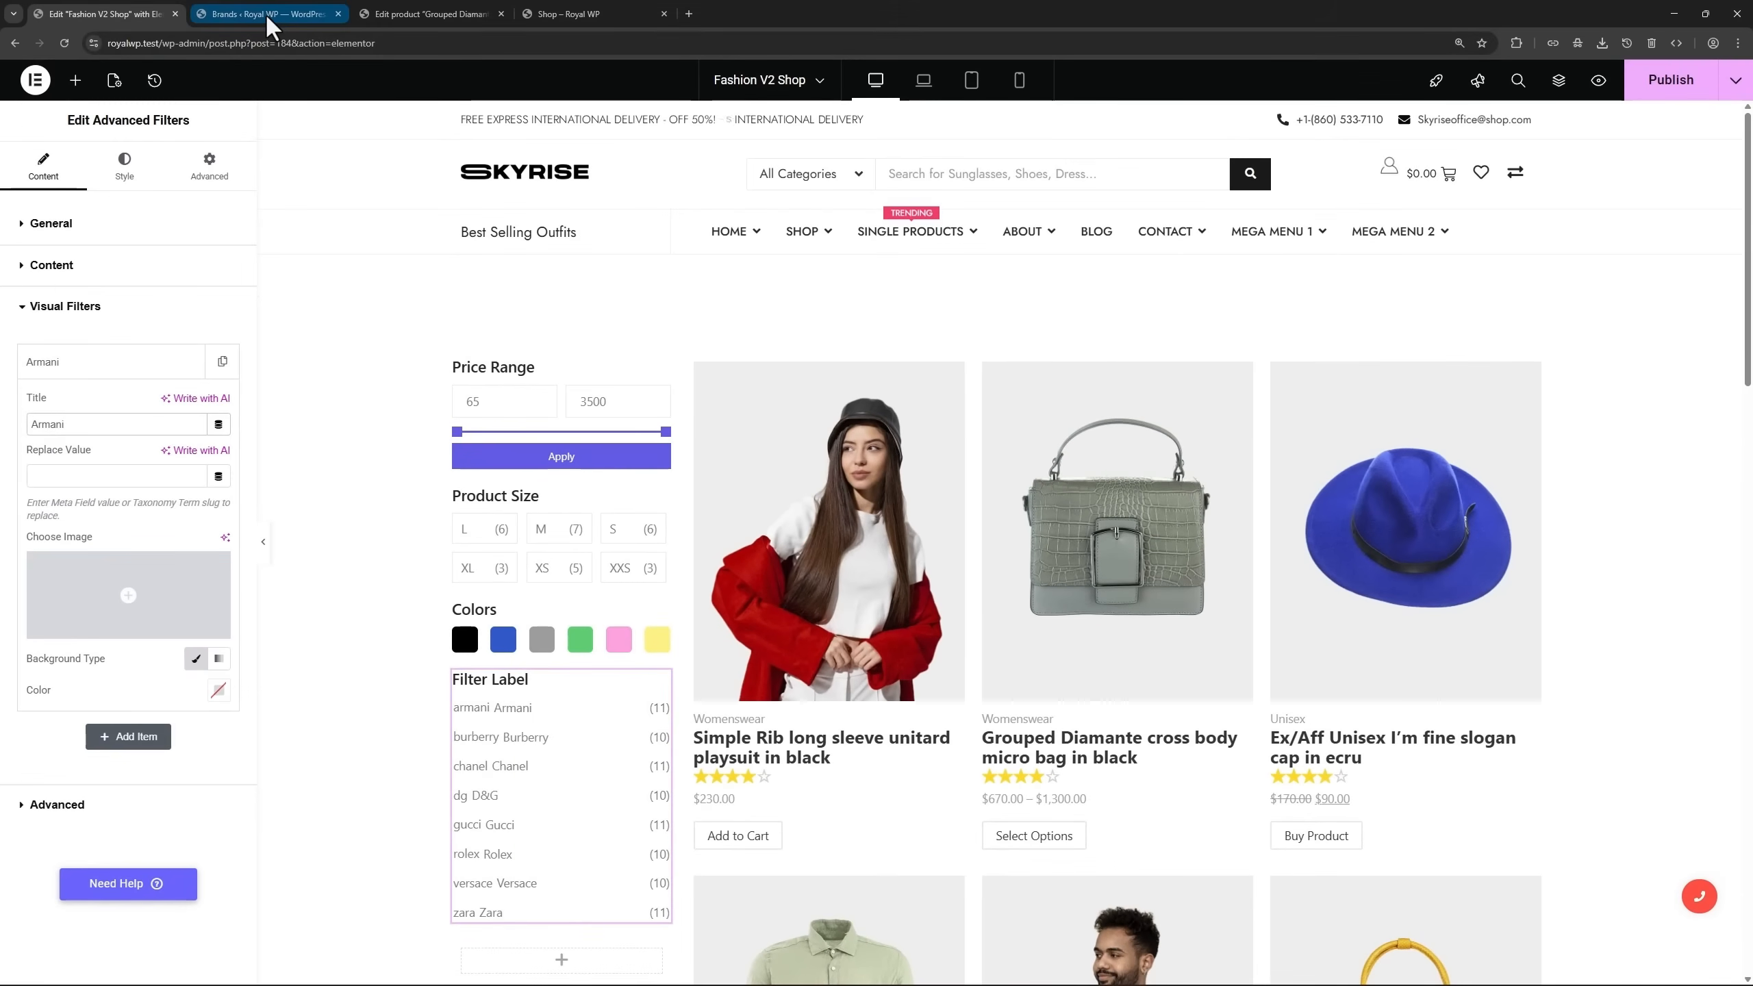
Copy the Armani brand's slug and set armani as the Armani item's replace value.
click(268, 15)
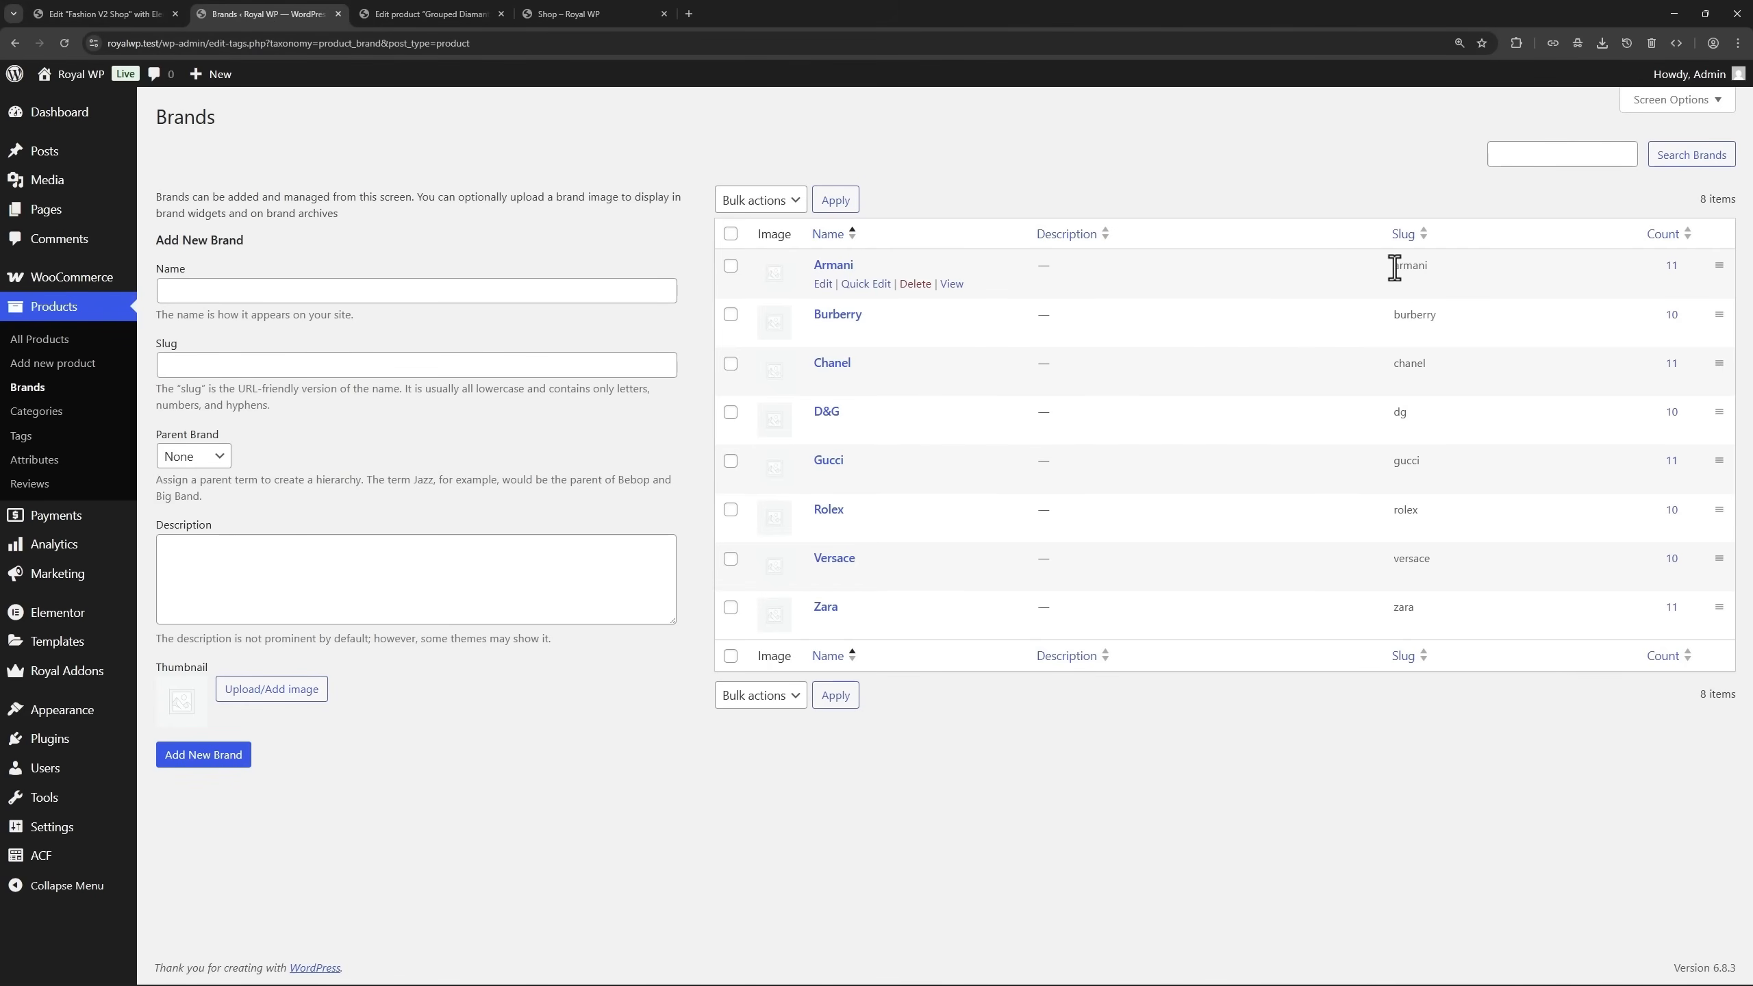
right_click(1416, 265)
click(1438, 284)
click(122, 14)
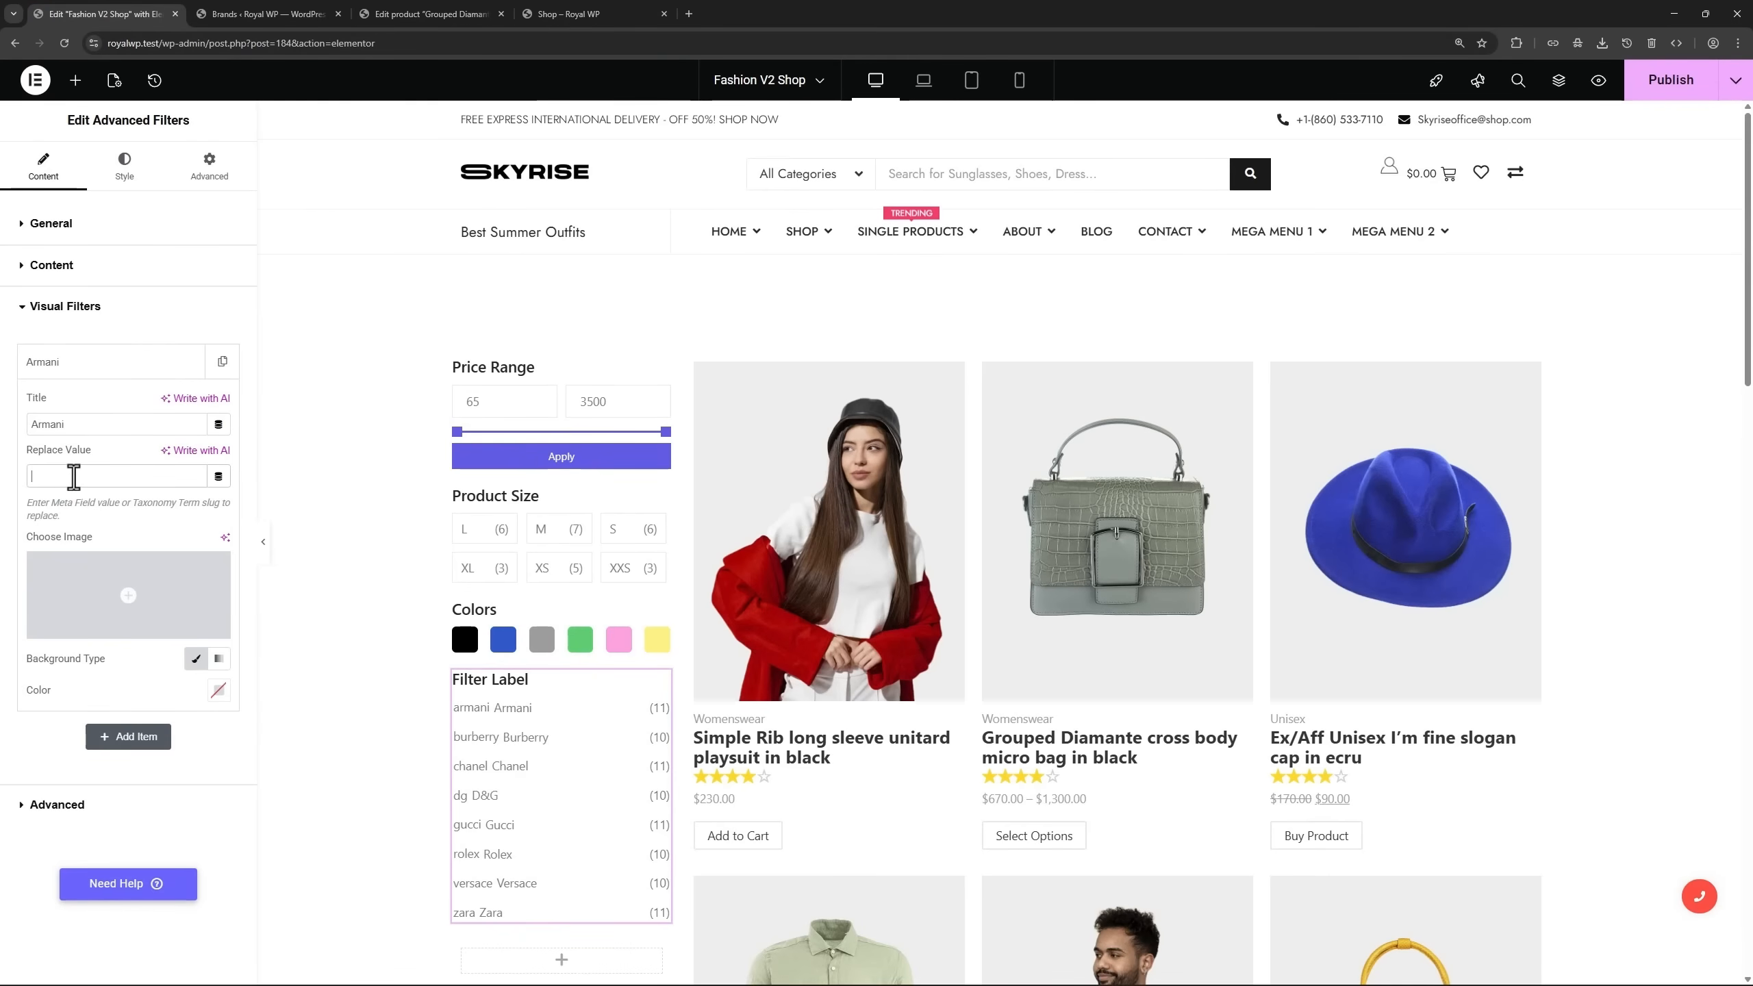
text(armani)
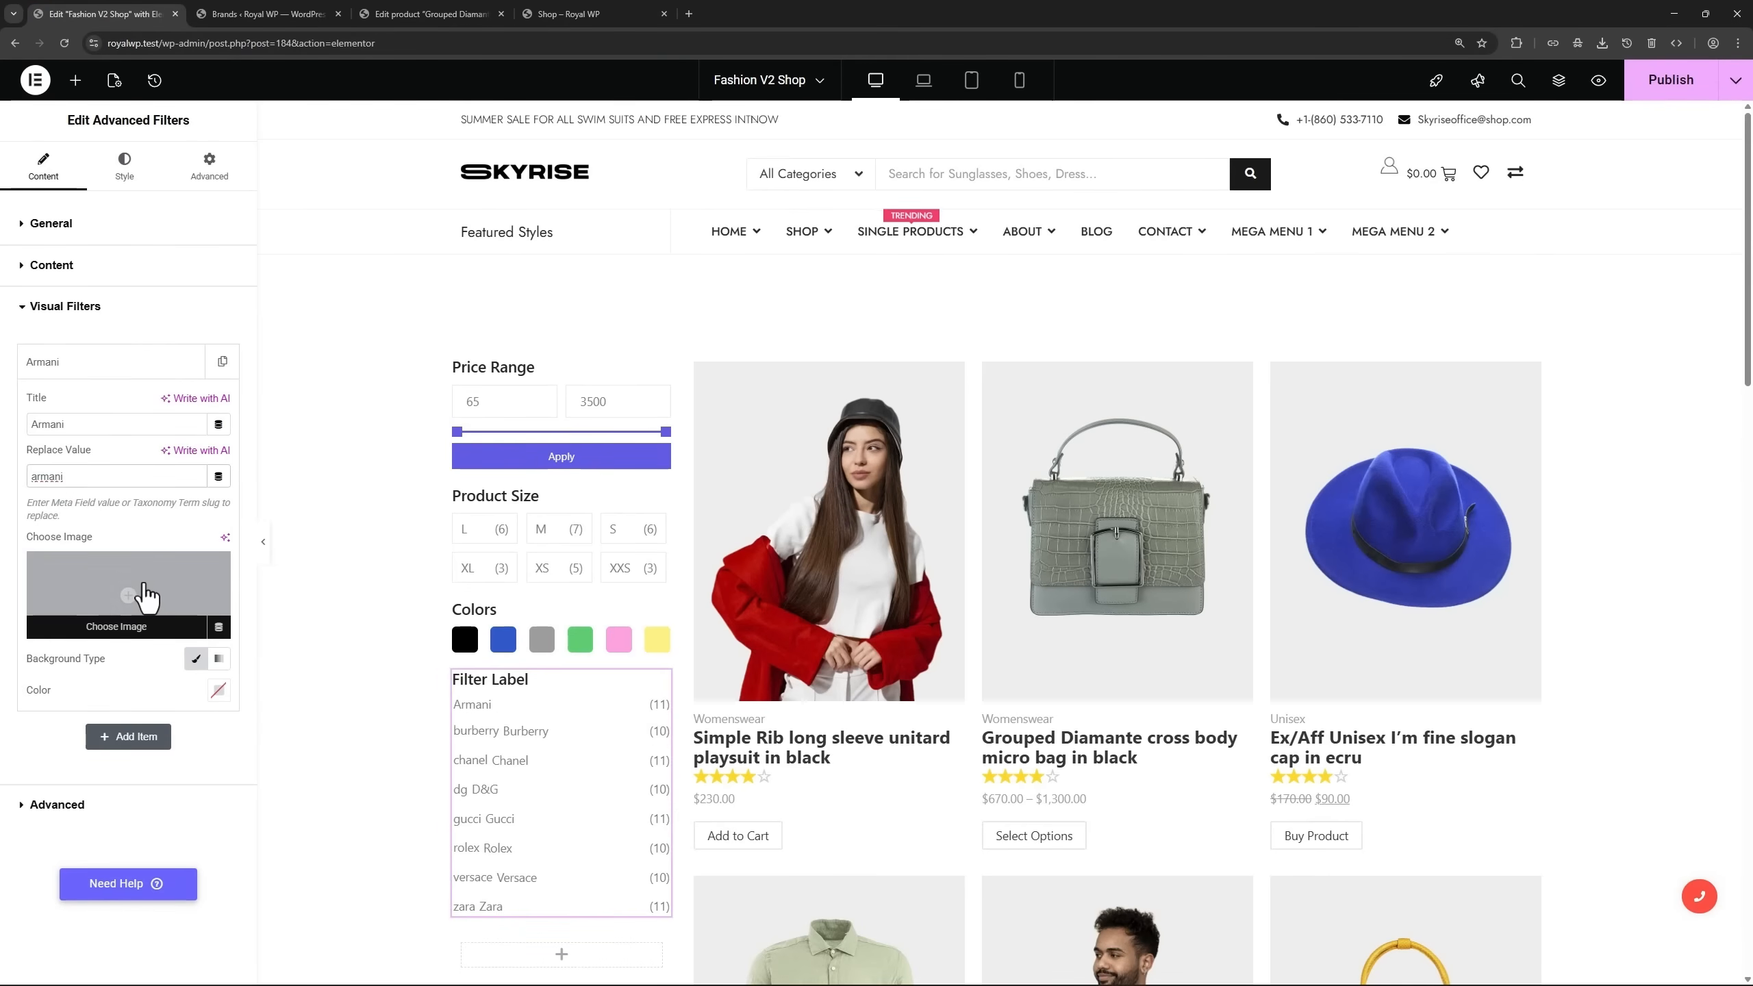
Assign the Armani eagle logo from the media library as the Armani item's image.
click(145, 595)
click(1014, 297)
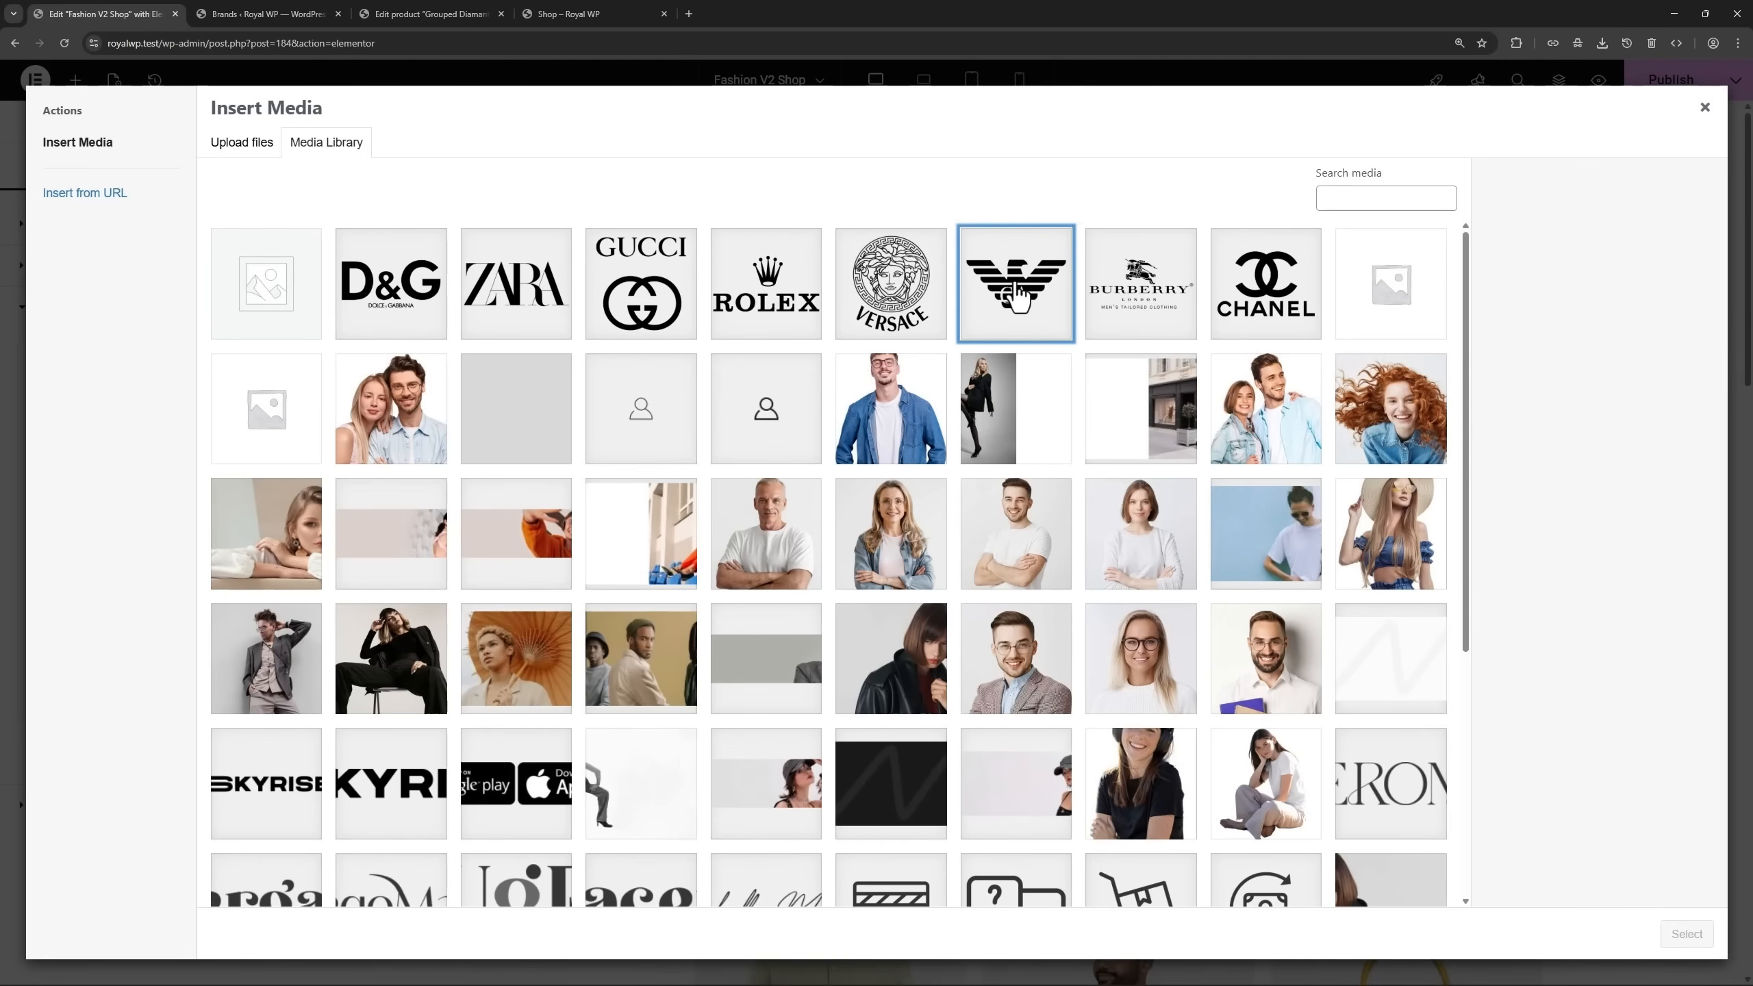
click(1684, 933)
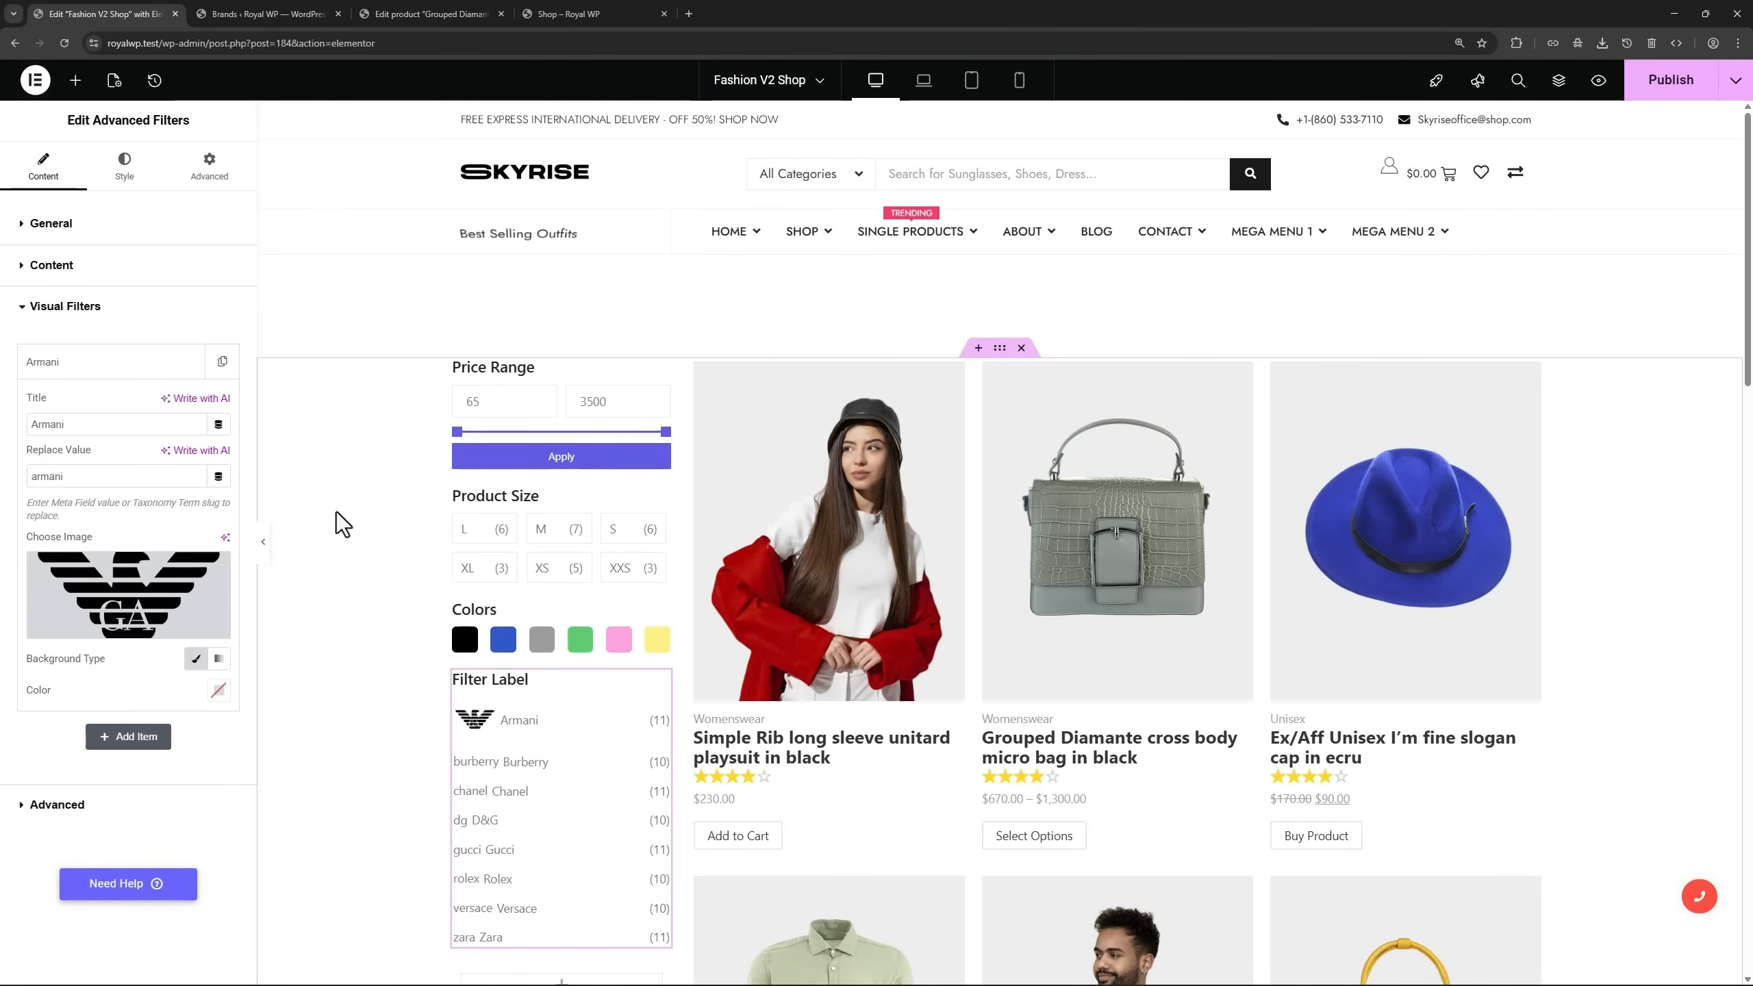
click(142, 371)
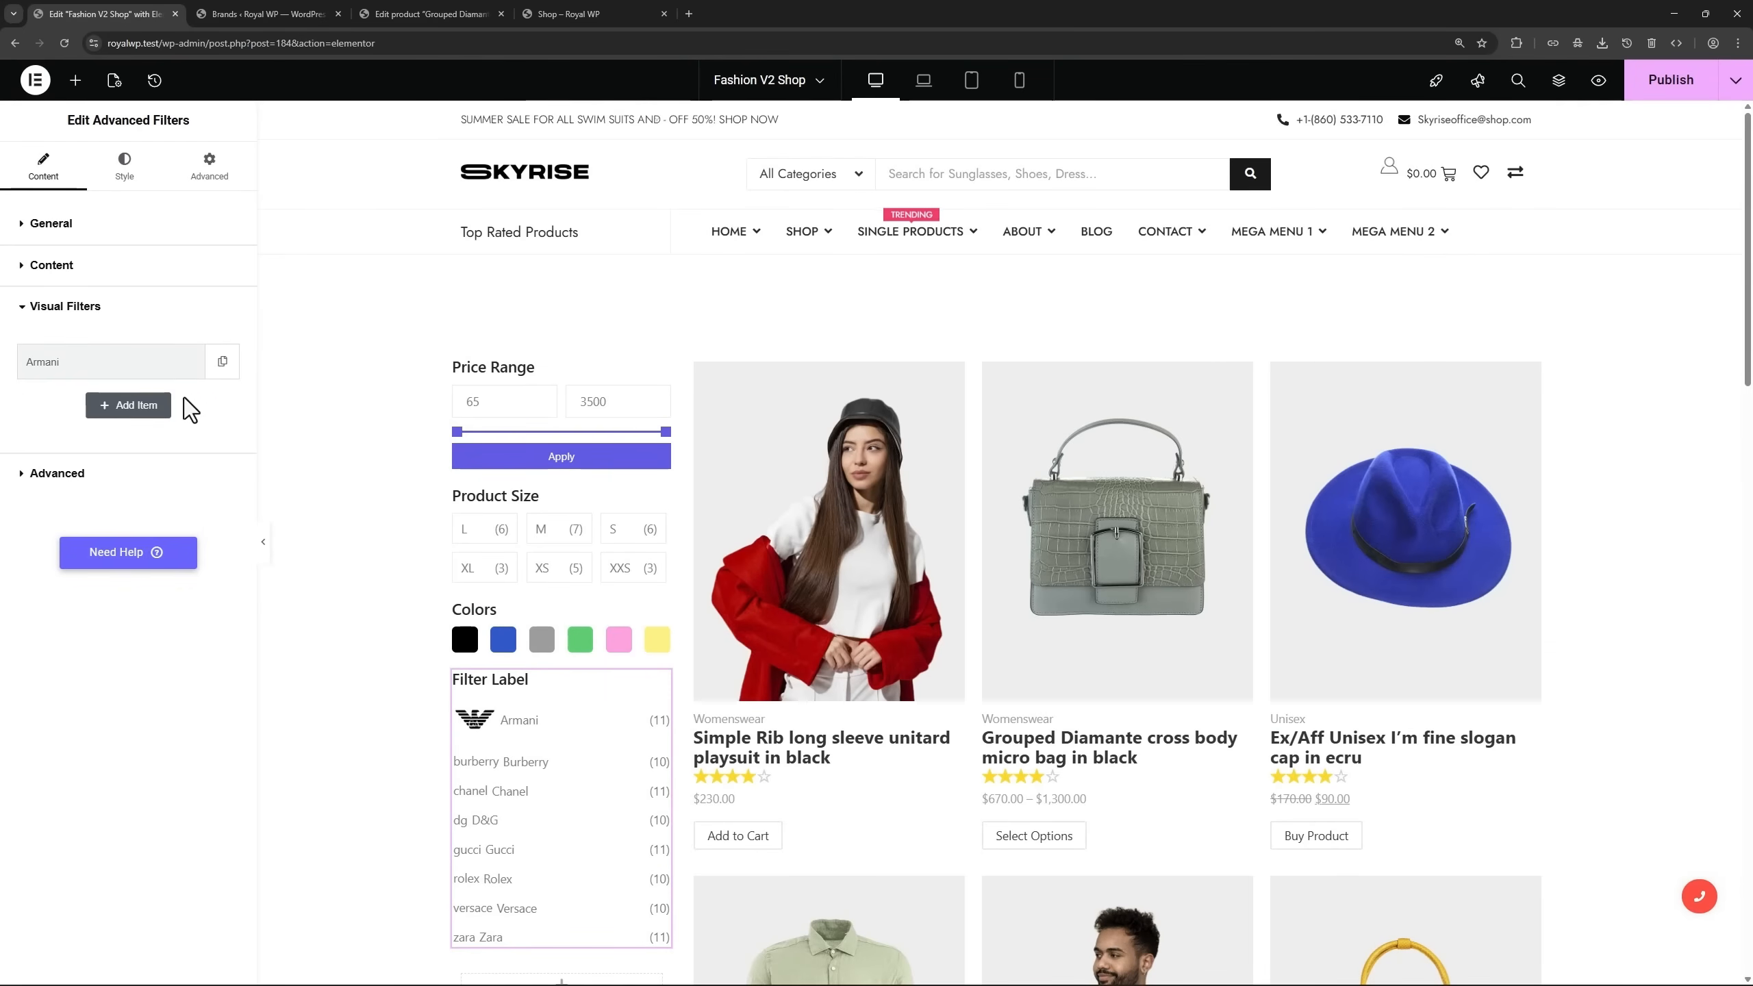
Copy the Burberry brand's slug from the Brands list and return to the shop template.
click(288, 9)
drag(1393, 315, 1437, 315)
right_click(1419, 311)
click(1436, 324)
click(102, 16)
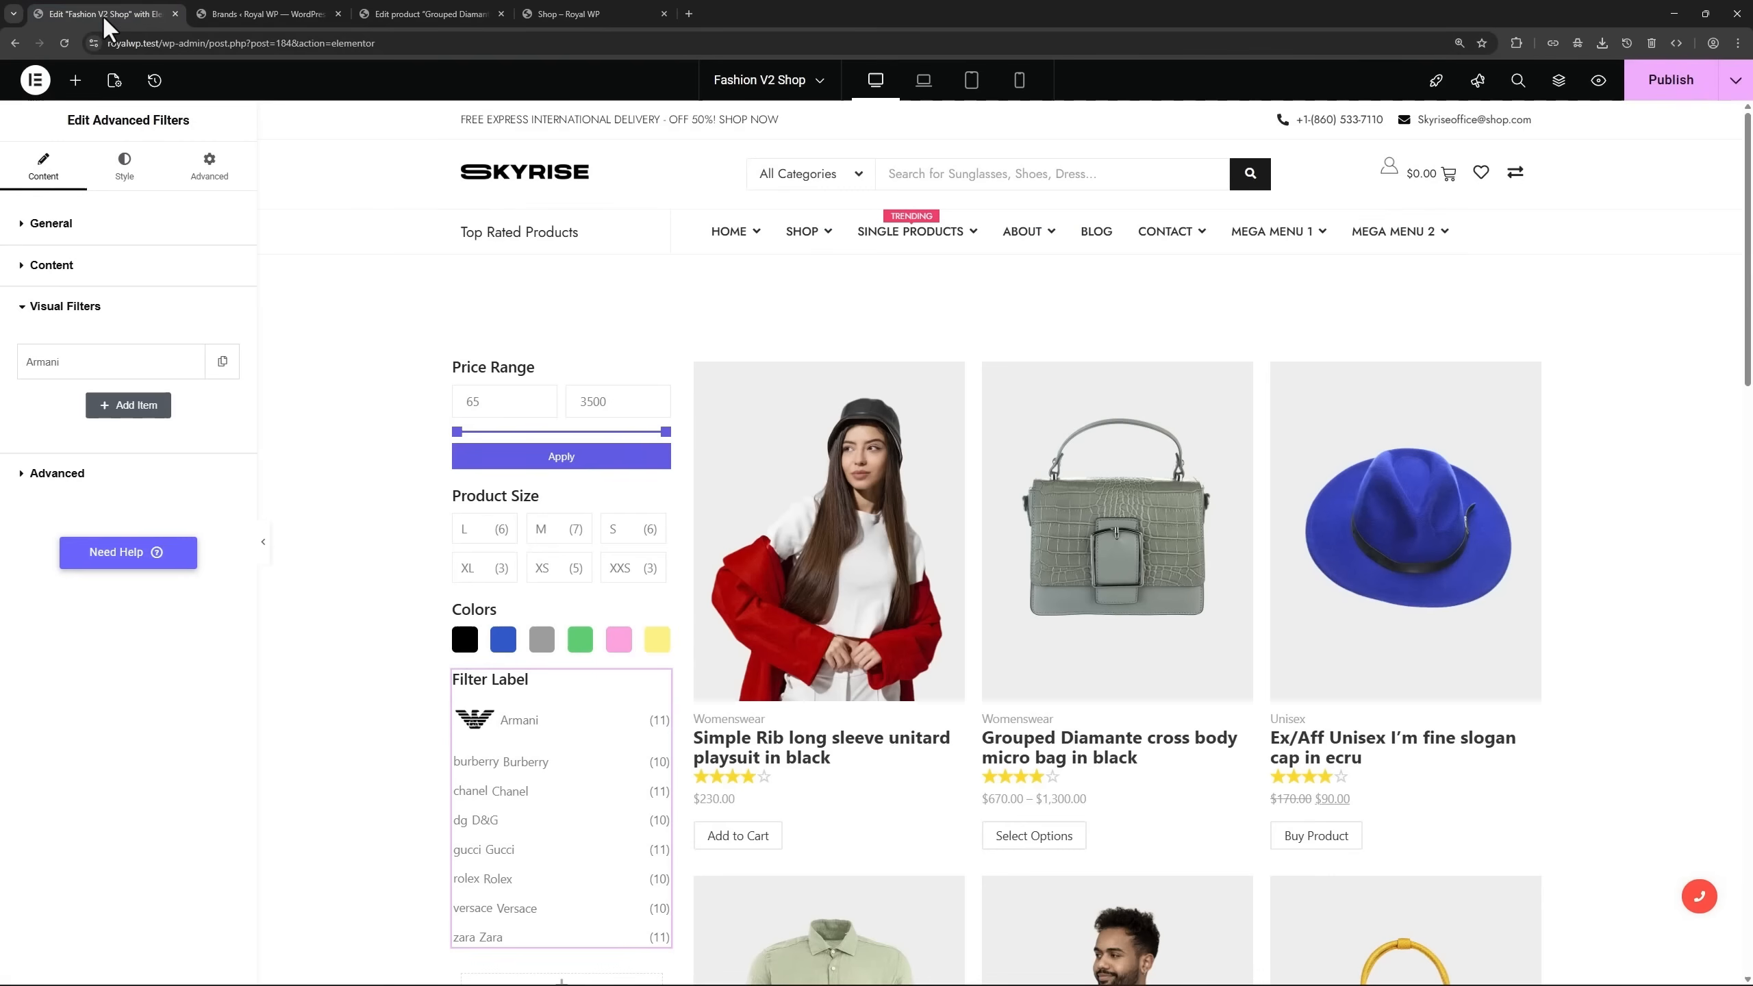
Add a second visual filter item with the replace value burberry and the title Burberry.
click(158, 405)
click(71, 521)
key(ctrl+v)
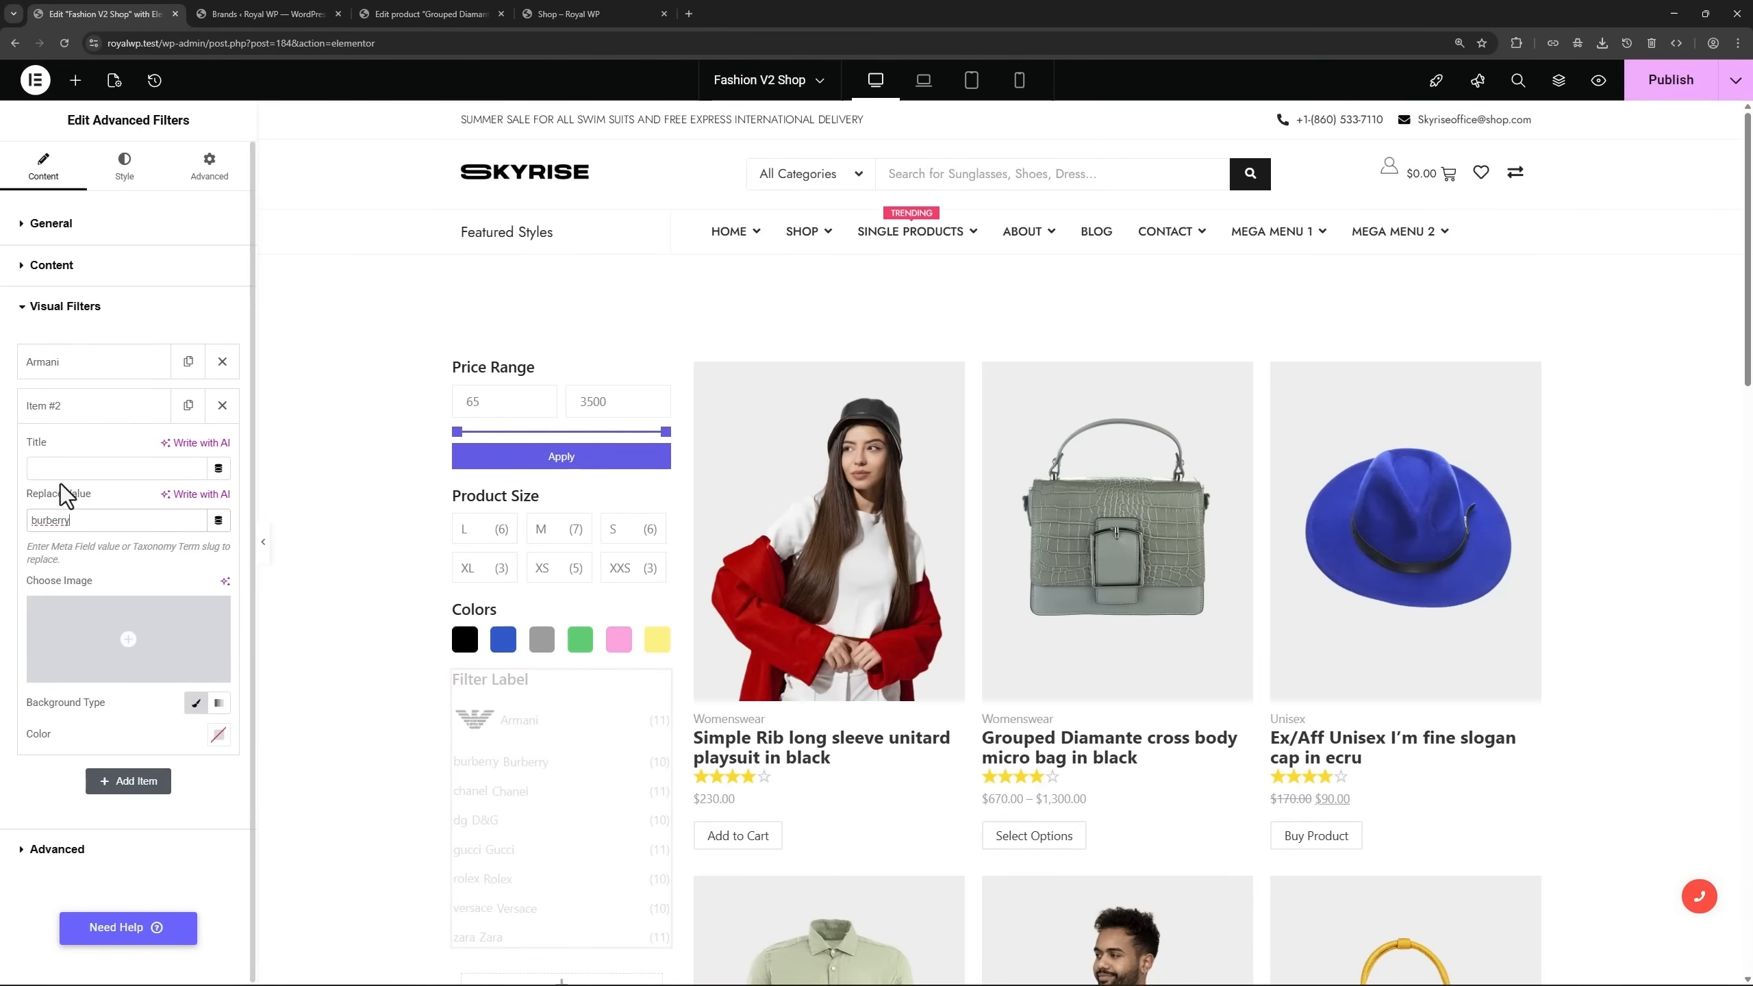
click(41, 468)
key(ctrl+v)
click(36, 469)
key(BackSpace)
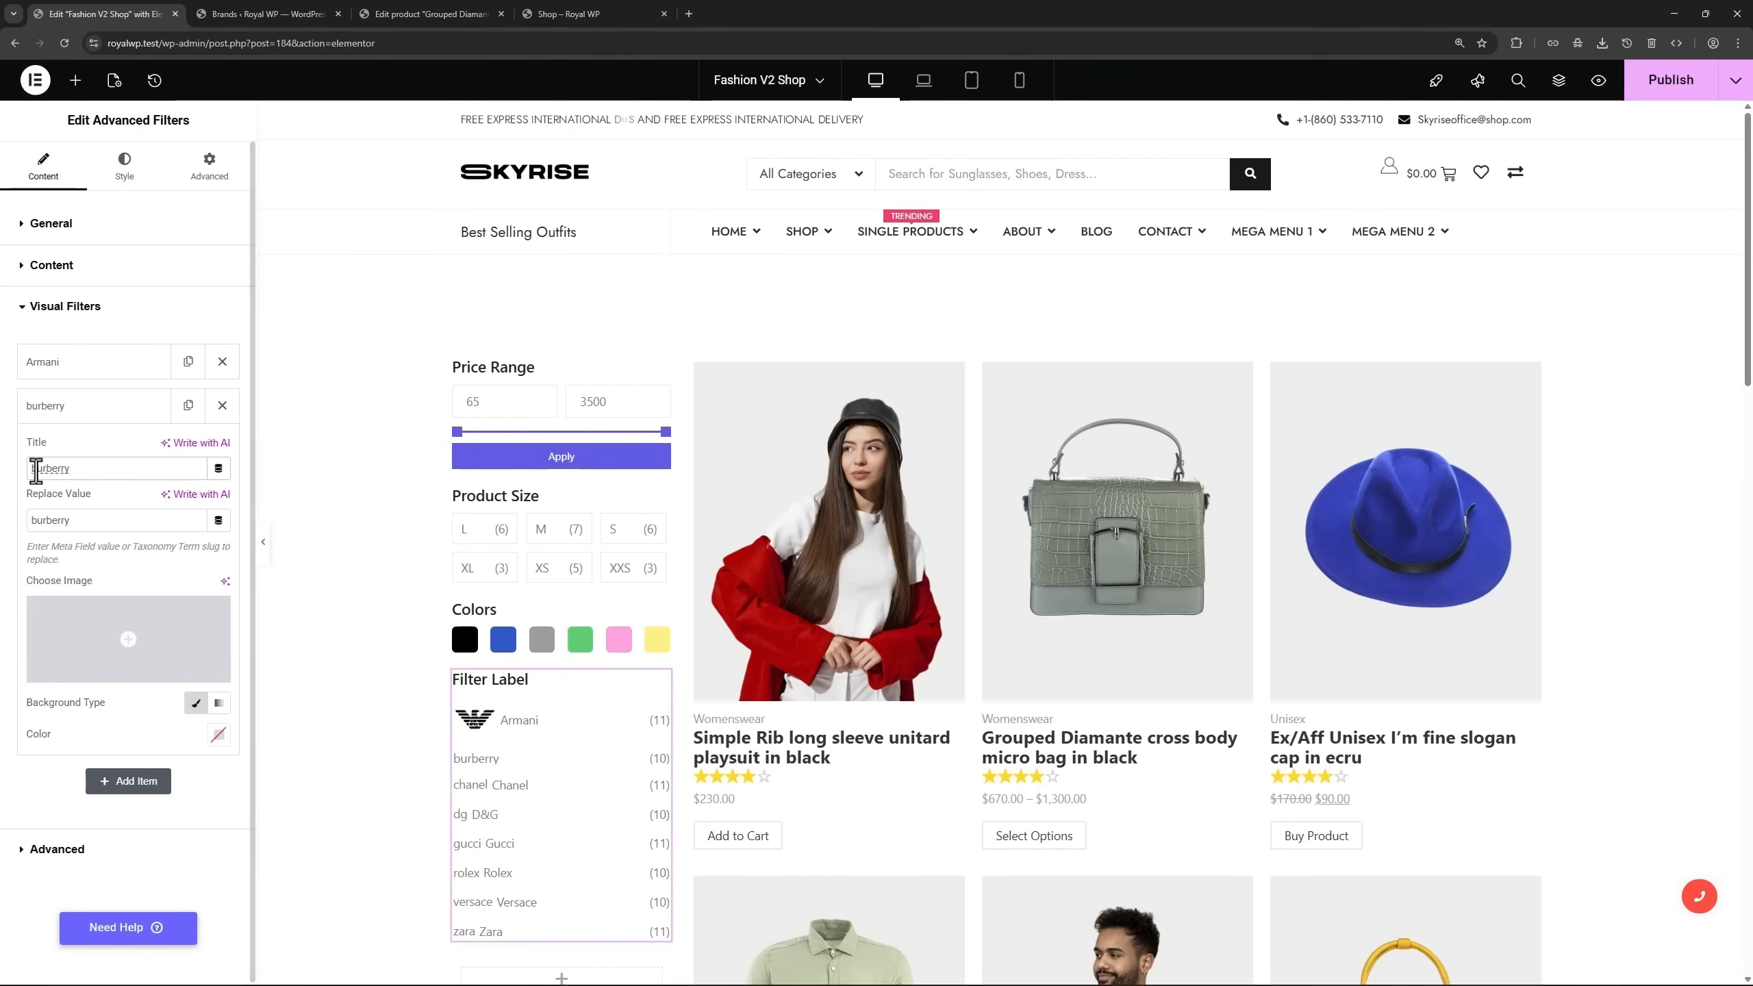
text(B)
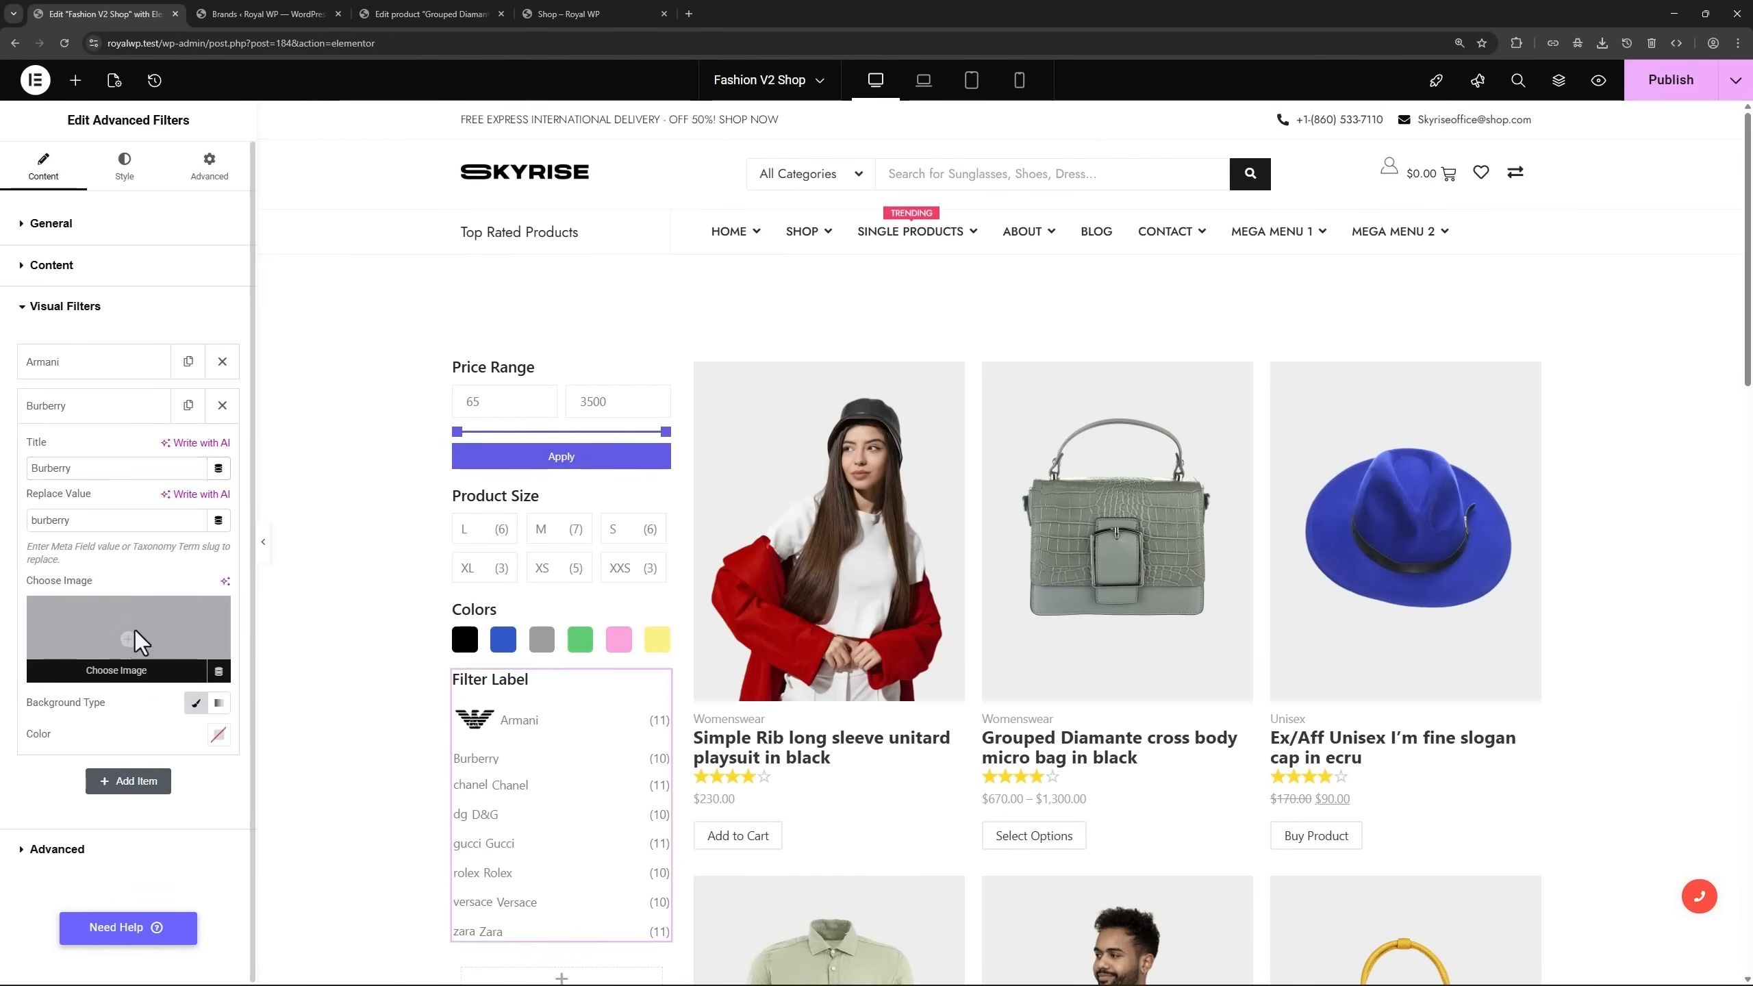
Assign the Burberry logo from the media library as the Burberry item's image.
click(136, 641)
click(1164, 296)
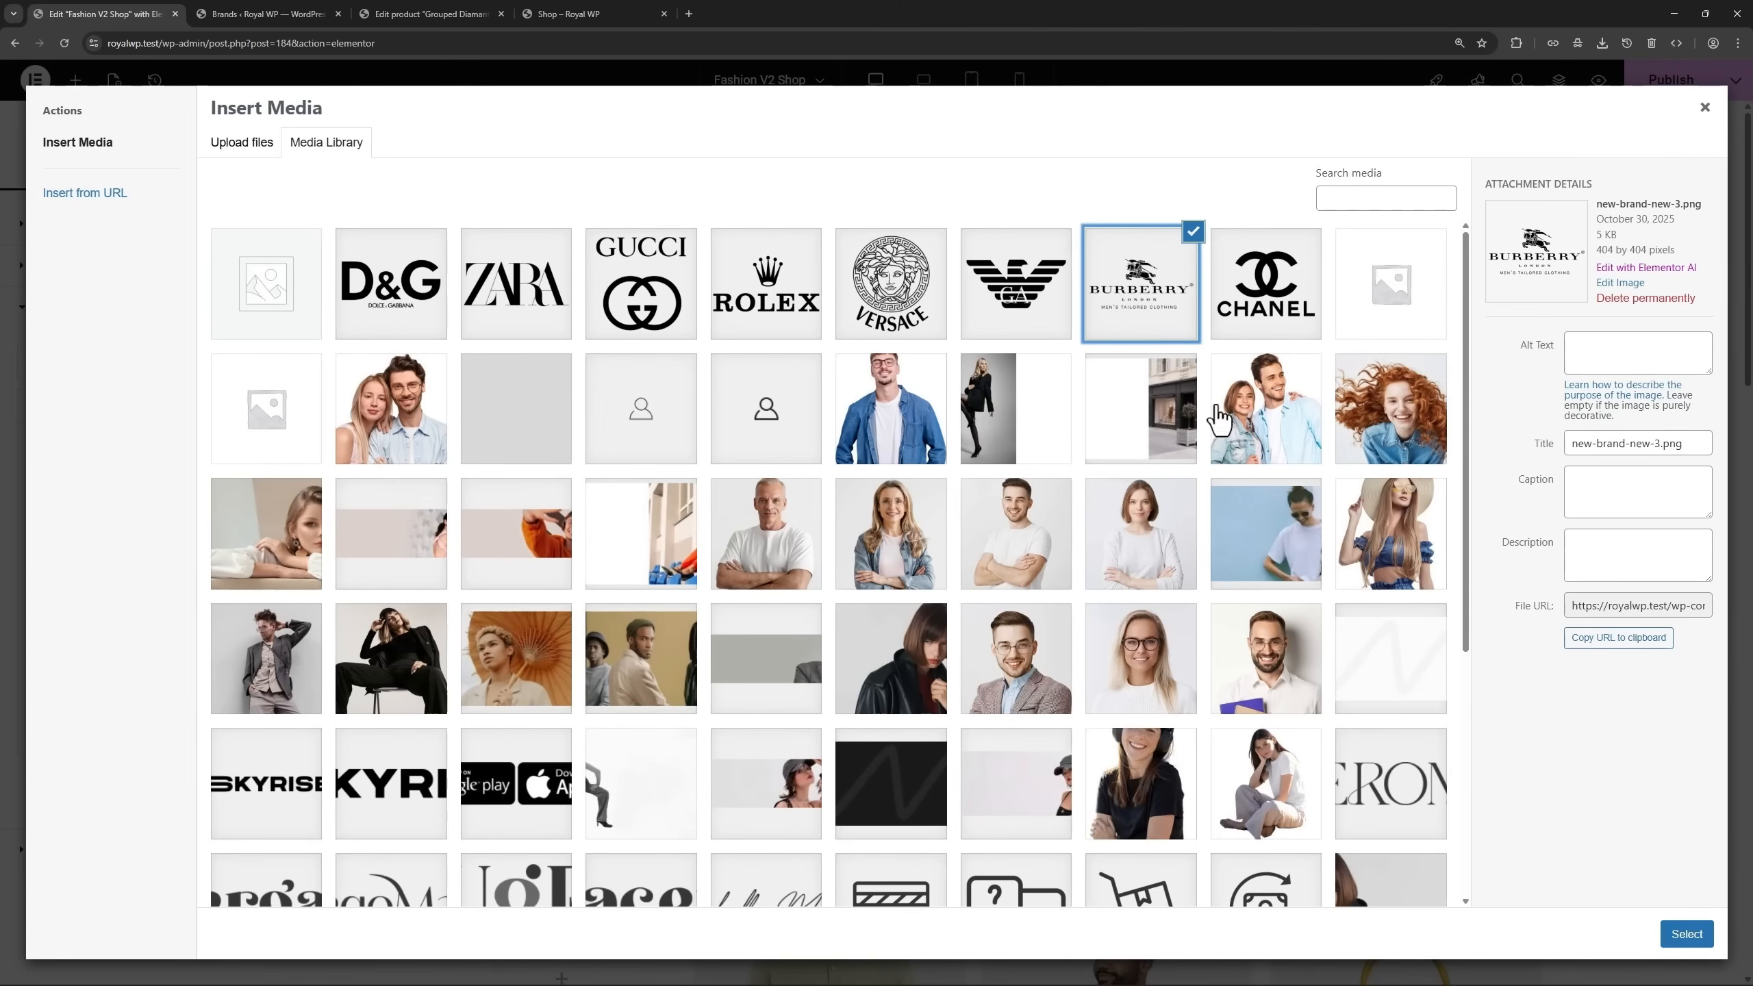
click(1686, 934)
click(122, 406)
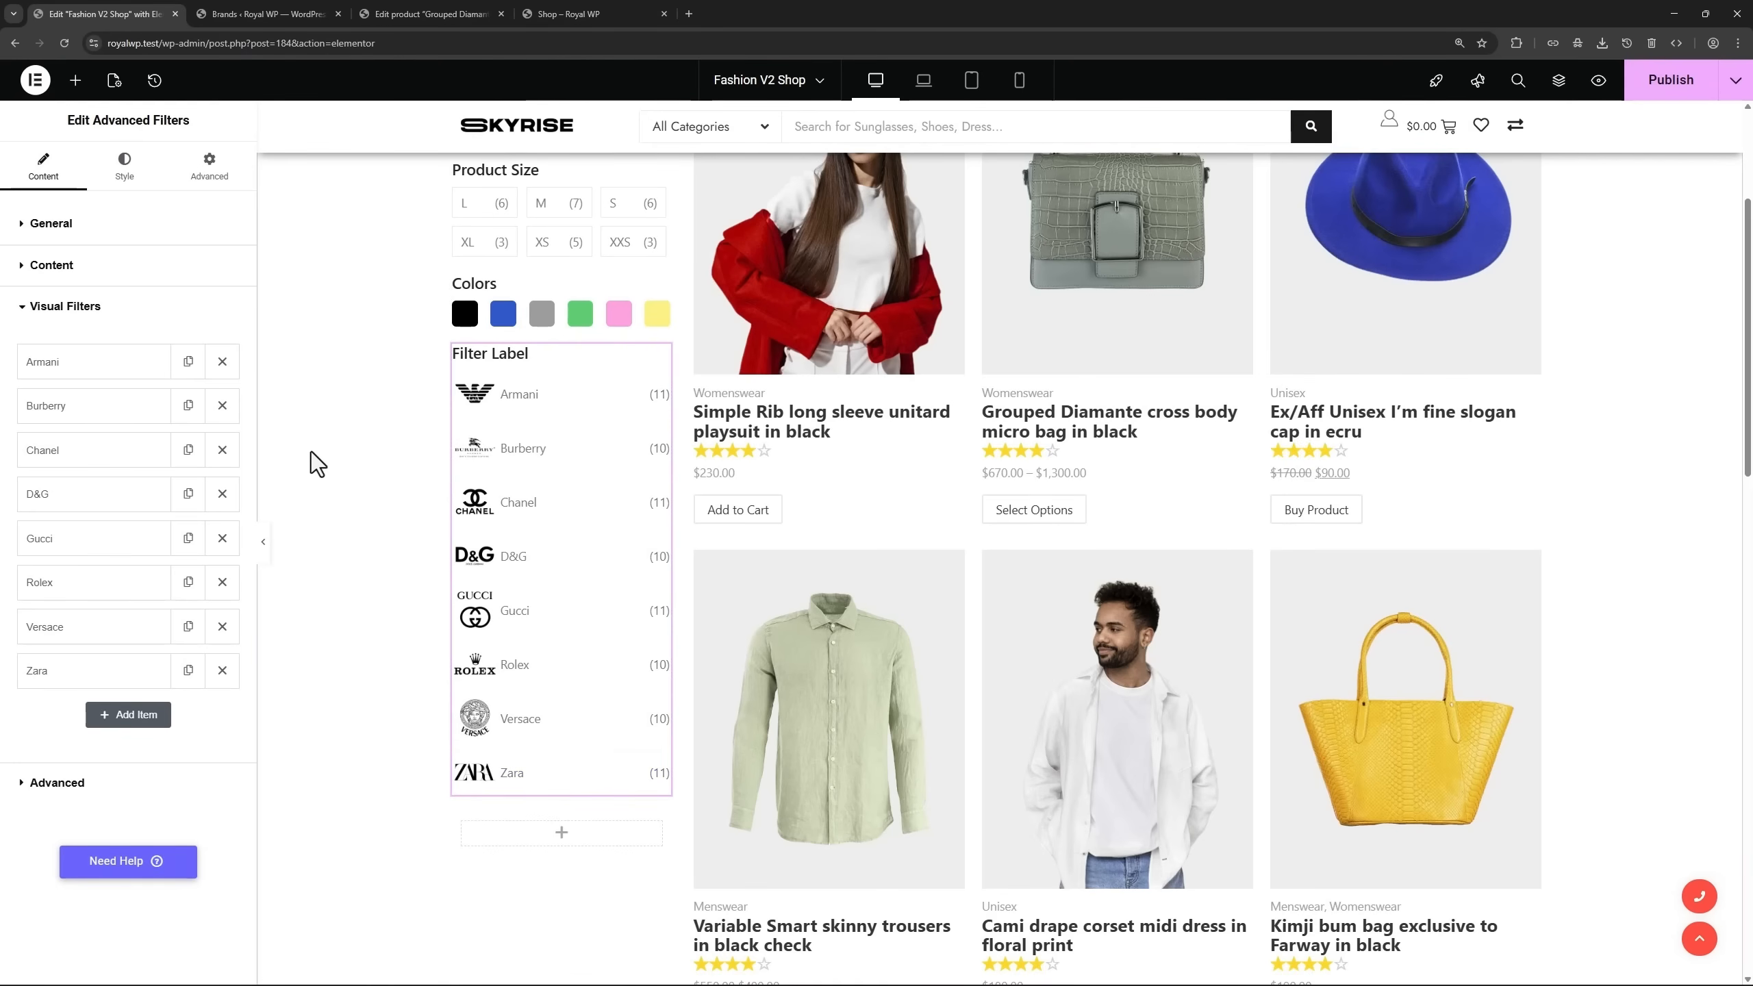
Set the brand filter's layout alignment to Horizontal and hide the labels of its visual filter items.
click(266, 13)
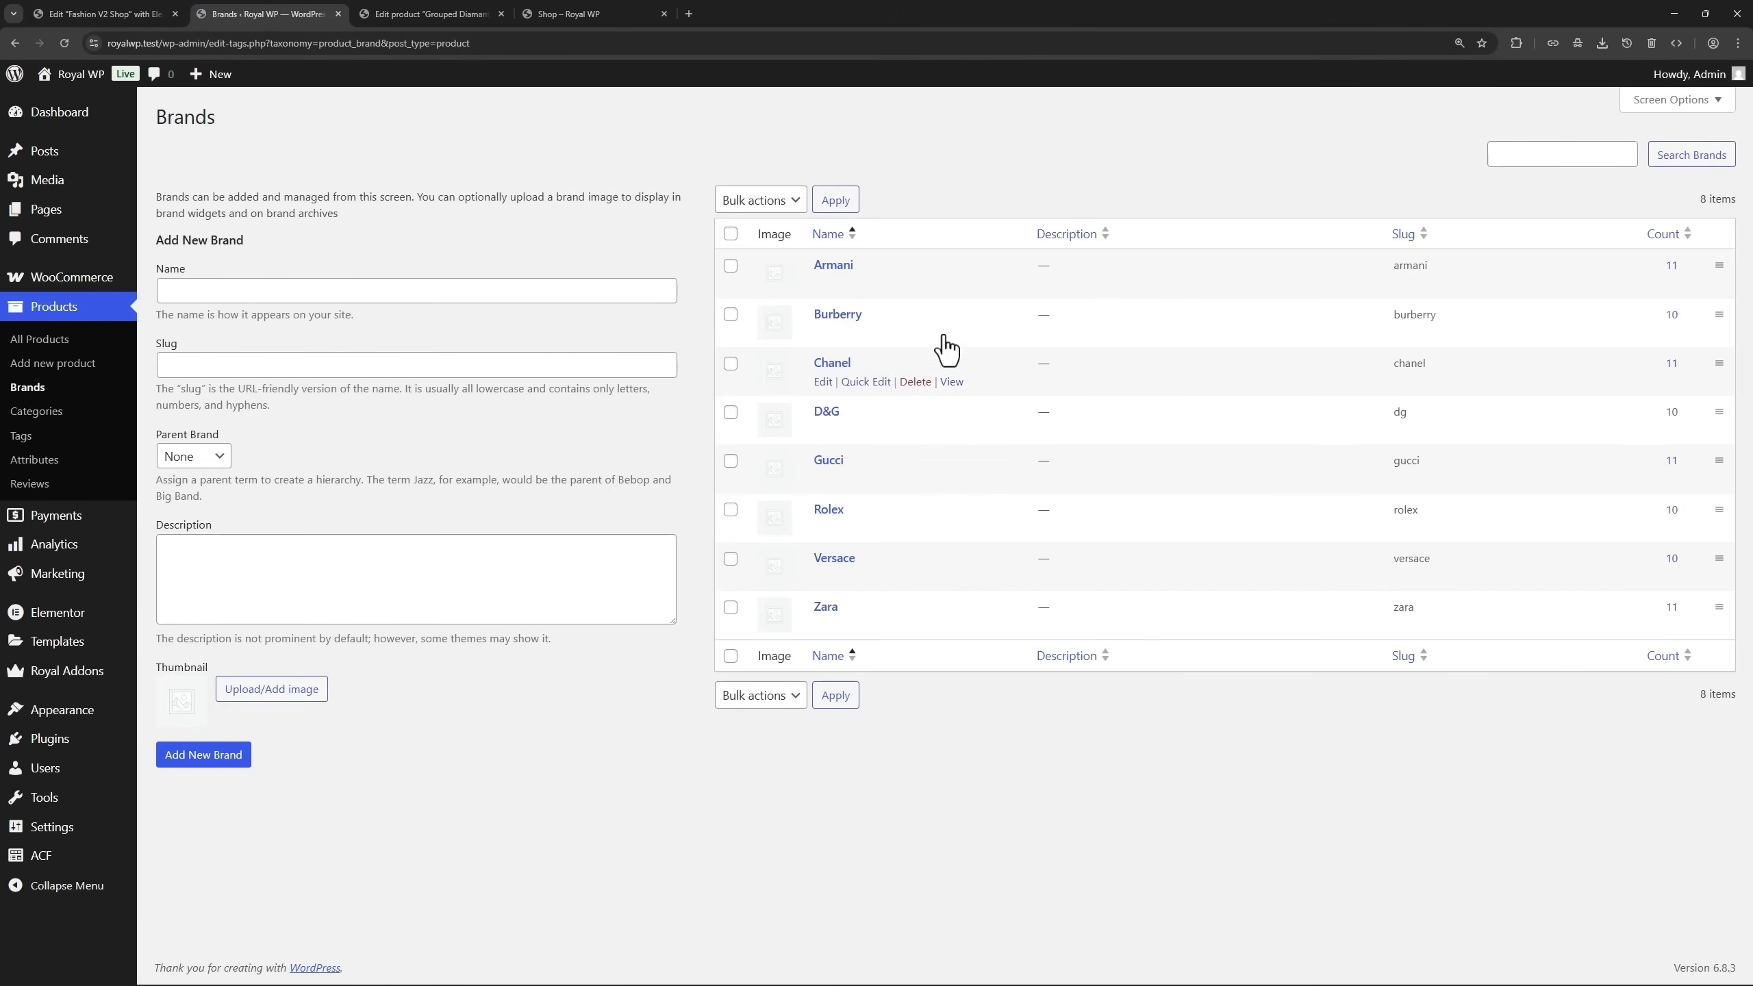
click(137, 13)
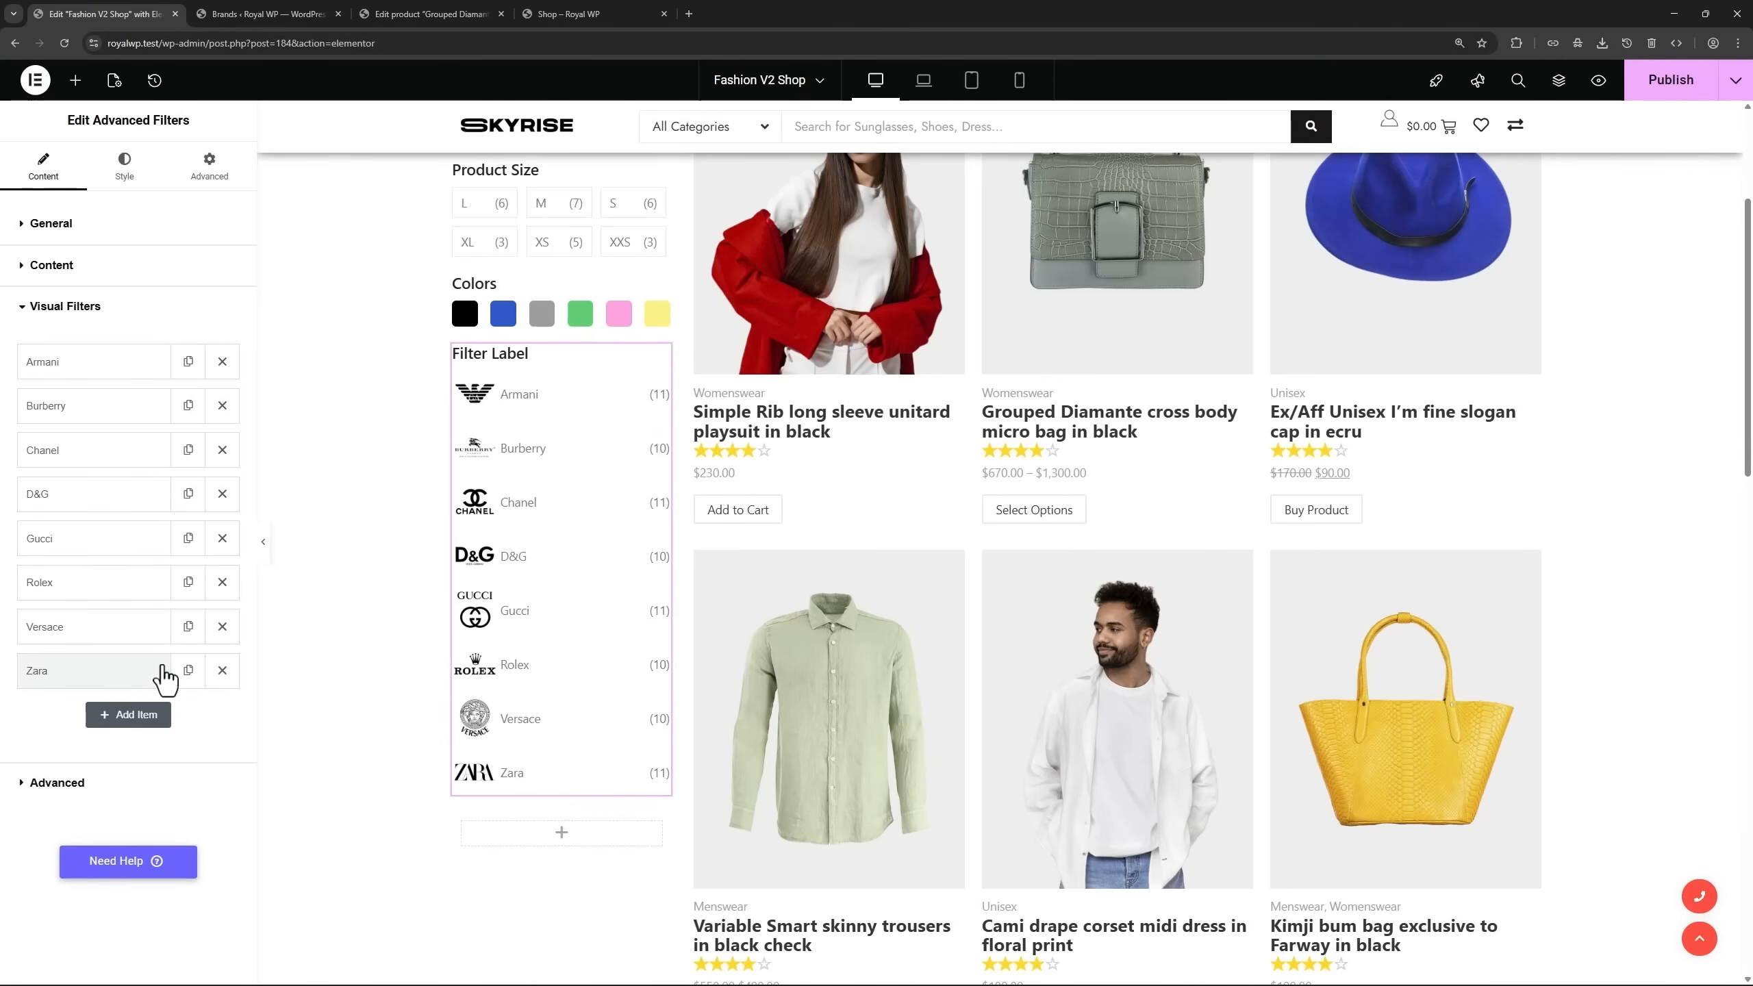
click(125, 169)
click(84, 482)
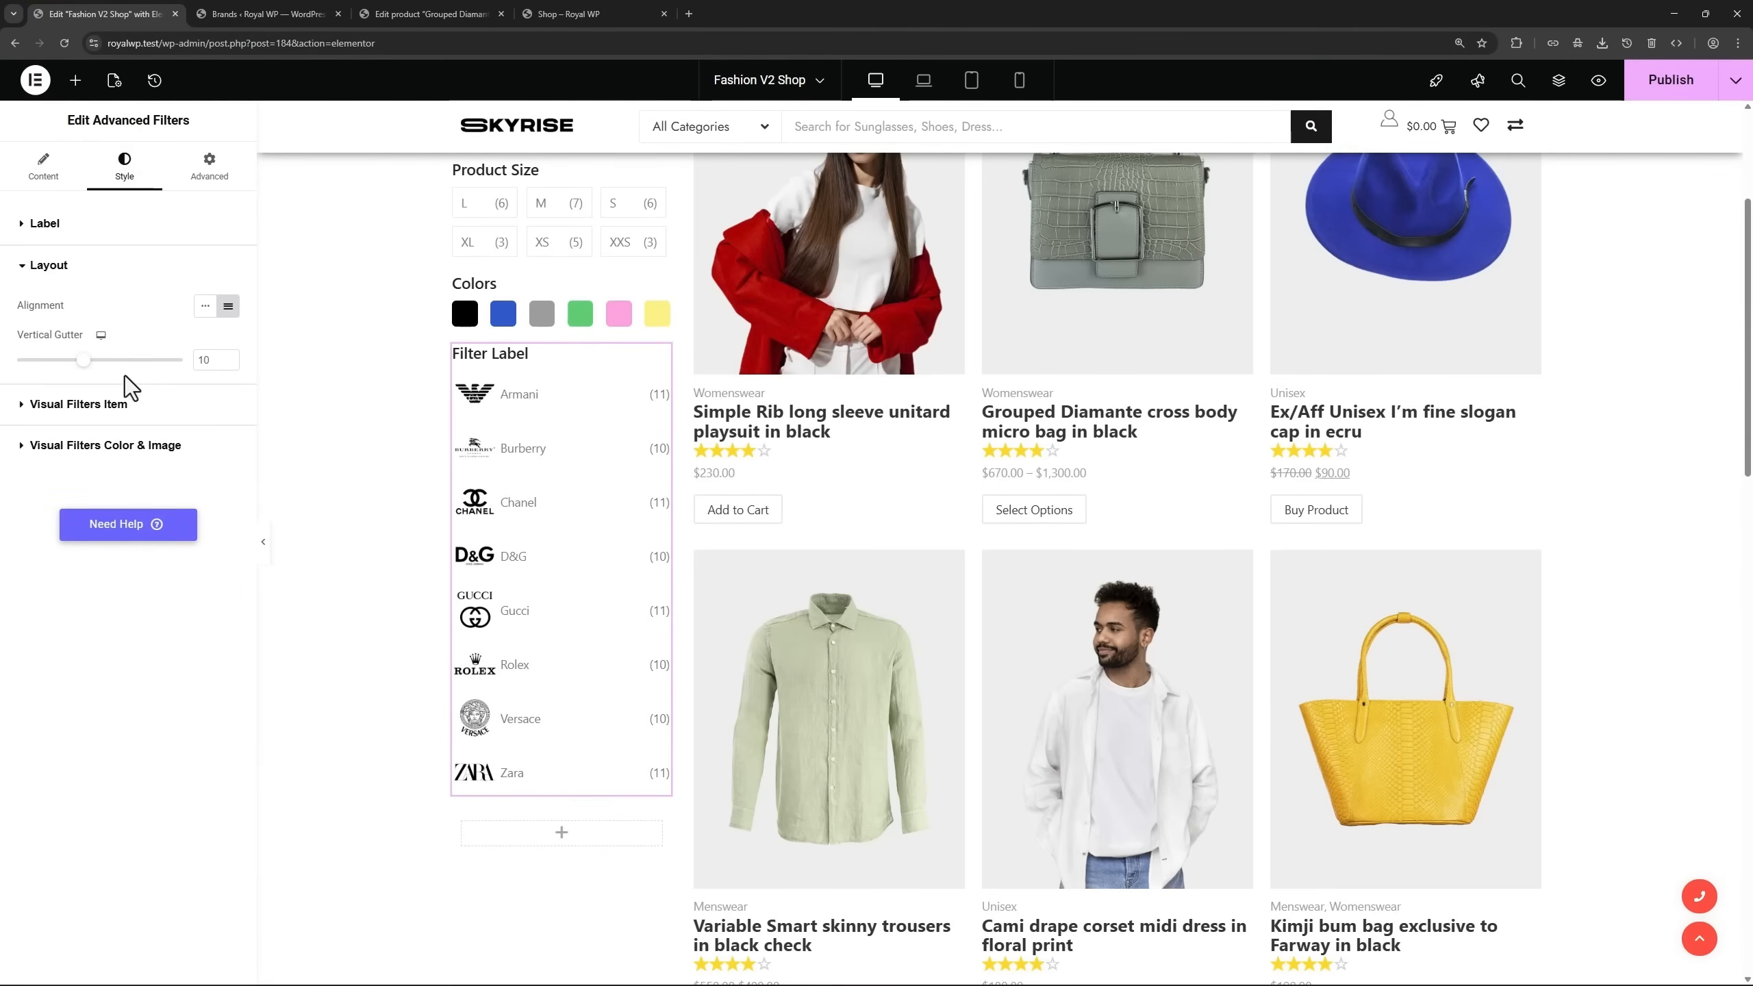
click(205, 308)
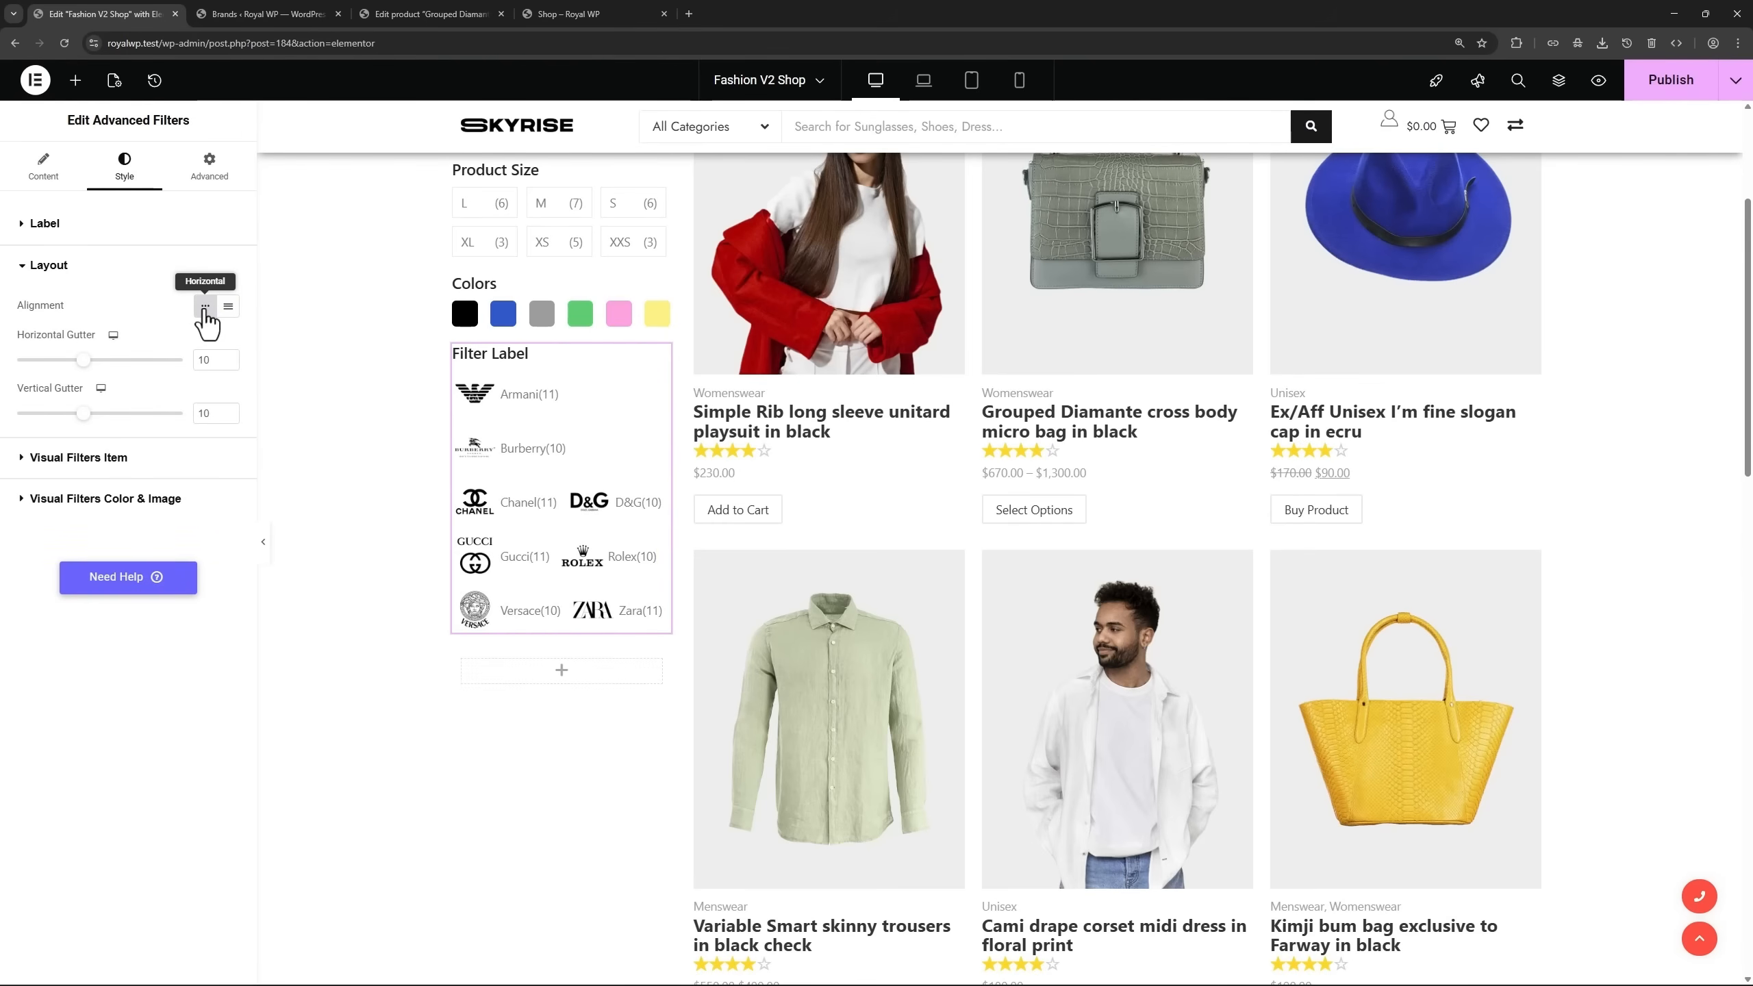
click(103, 457)
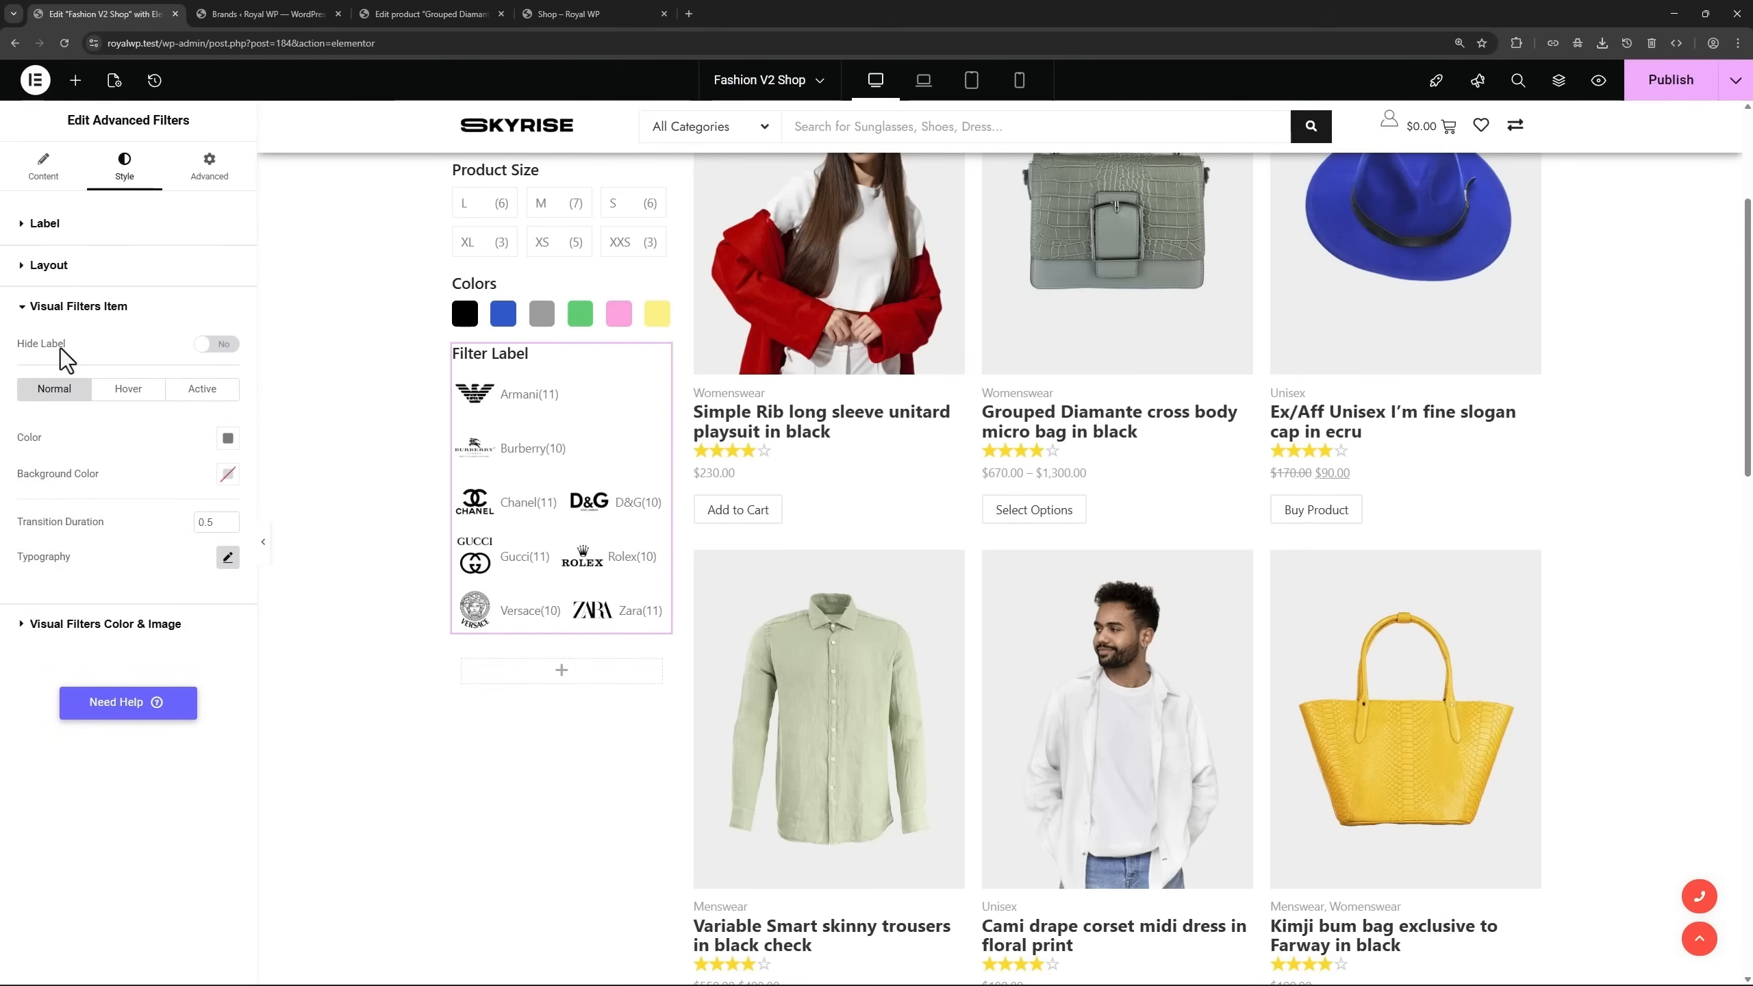
click(218, 344)
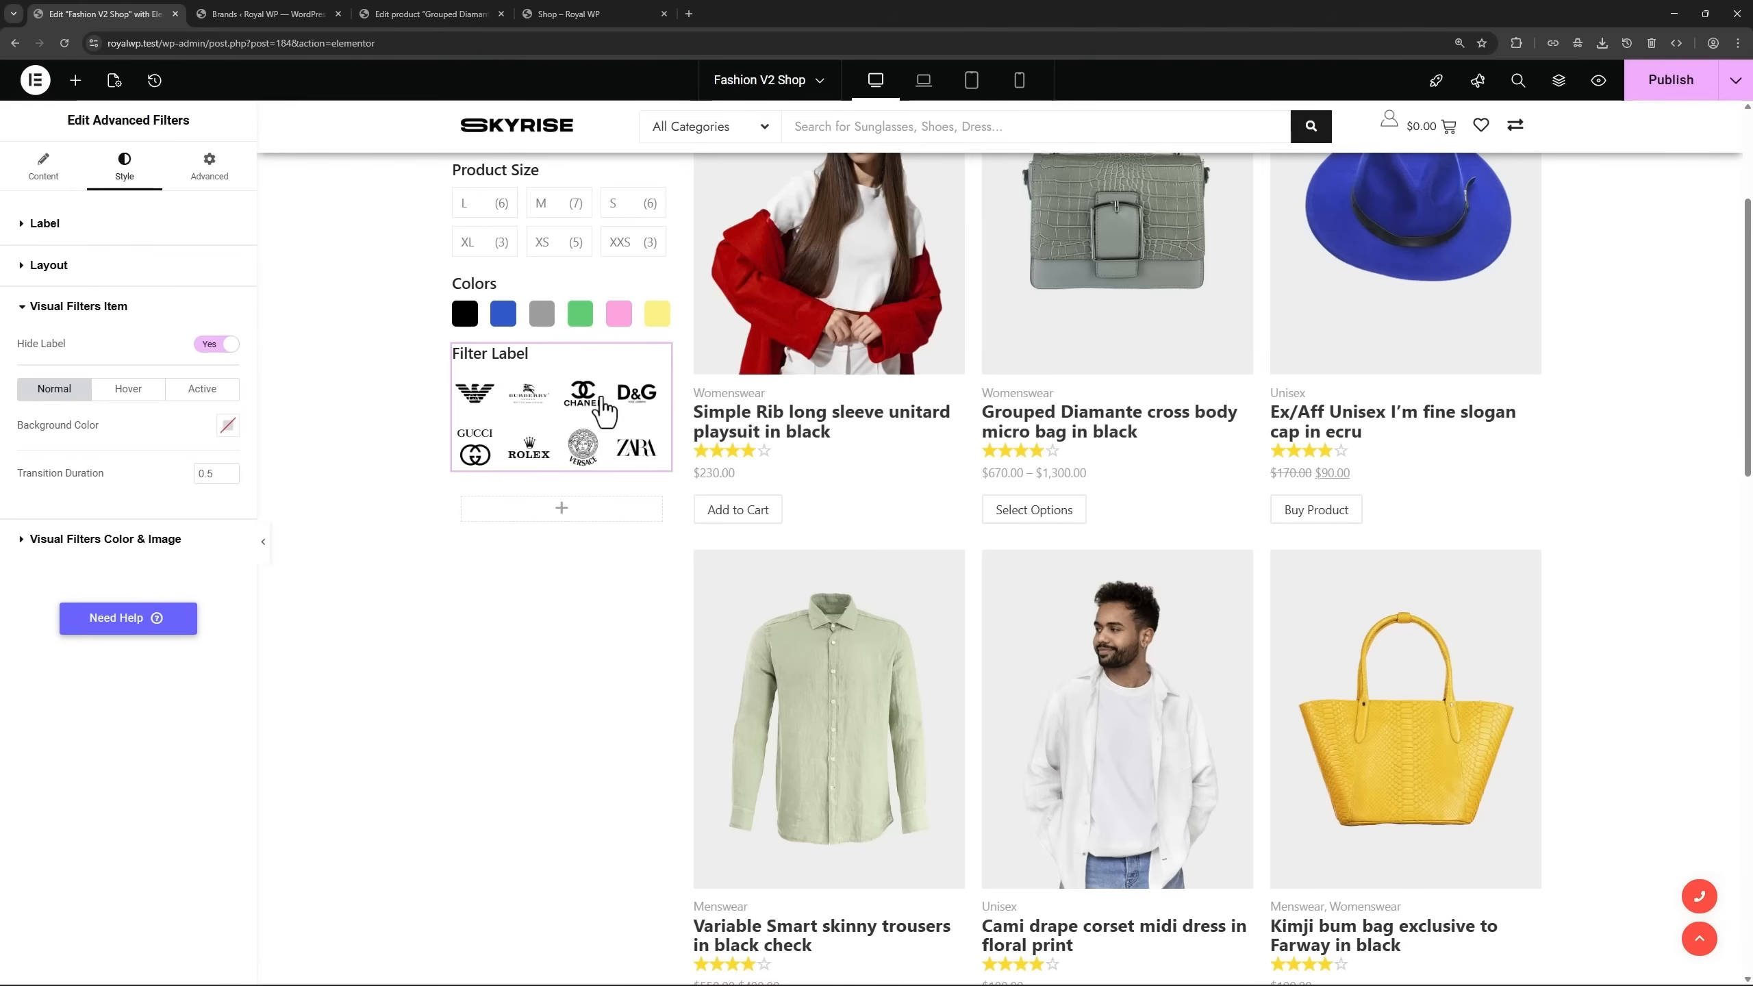
Give the brand logos a solid black border with a width of 1 px and 2 px padding on all sides.
click(126, 540)
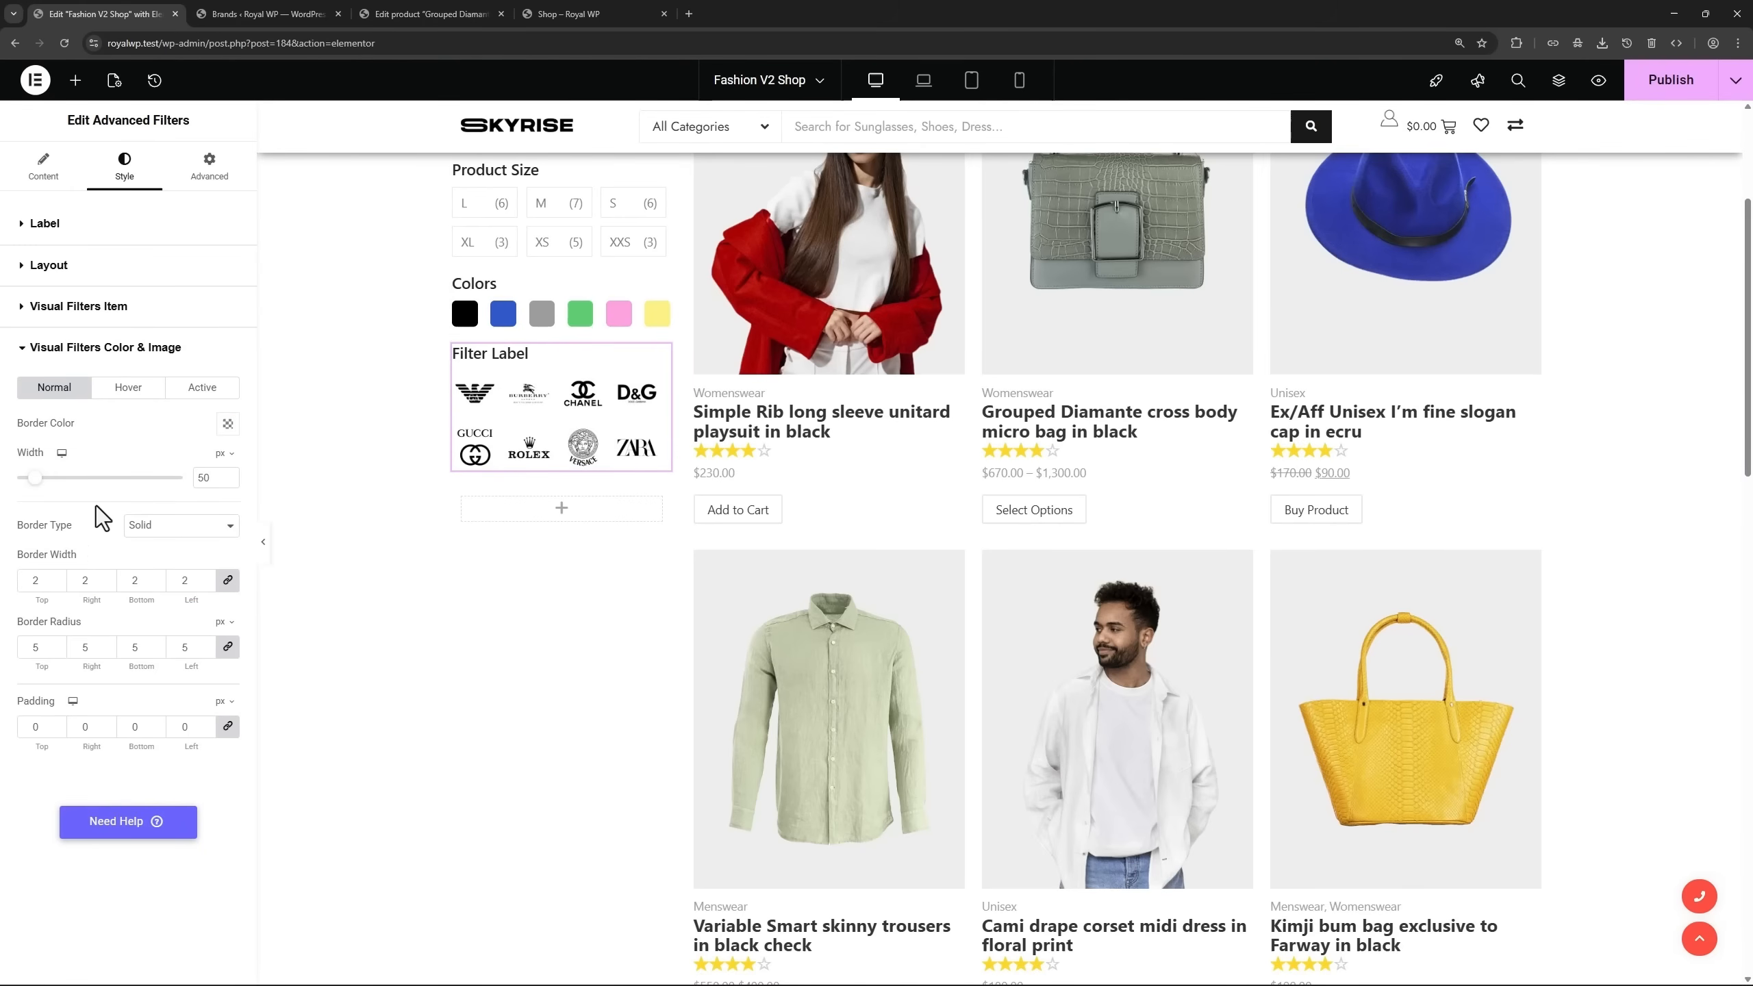
click(152, 529)
click(152, 529)
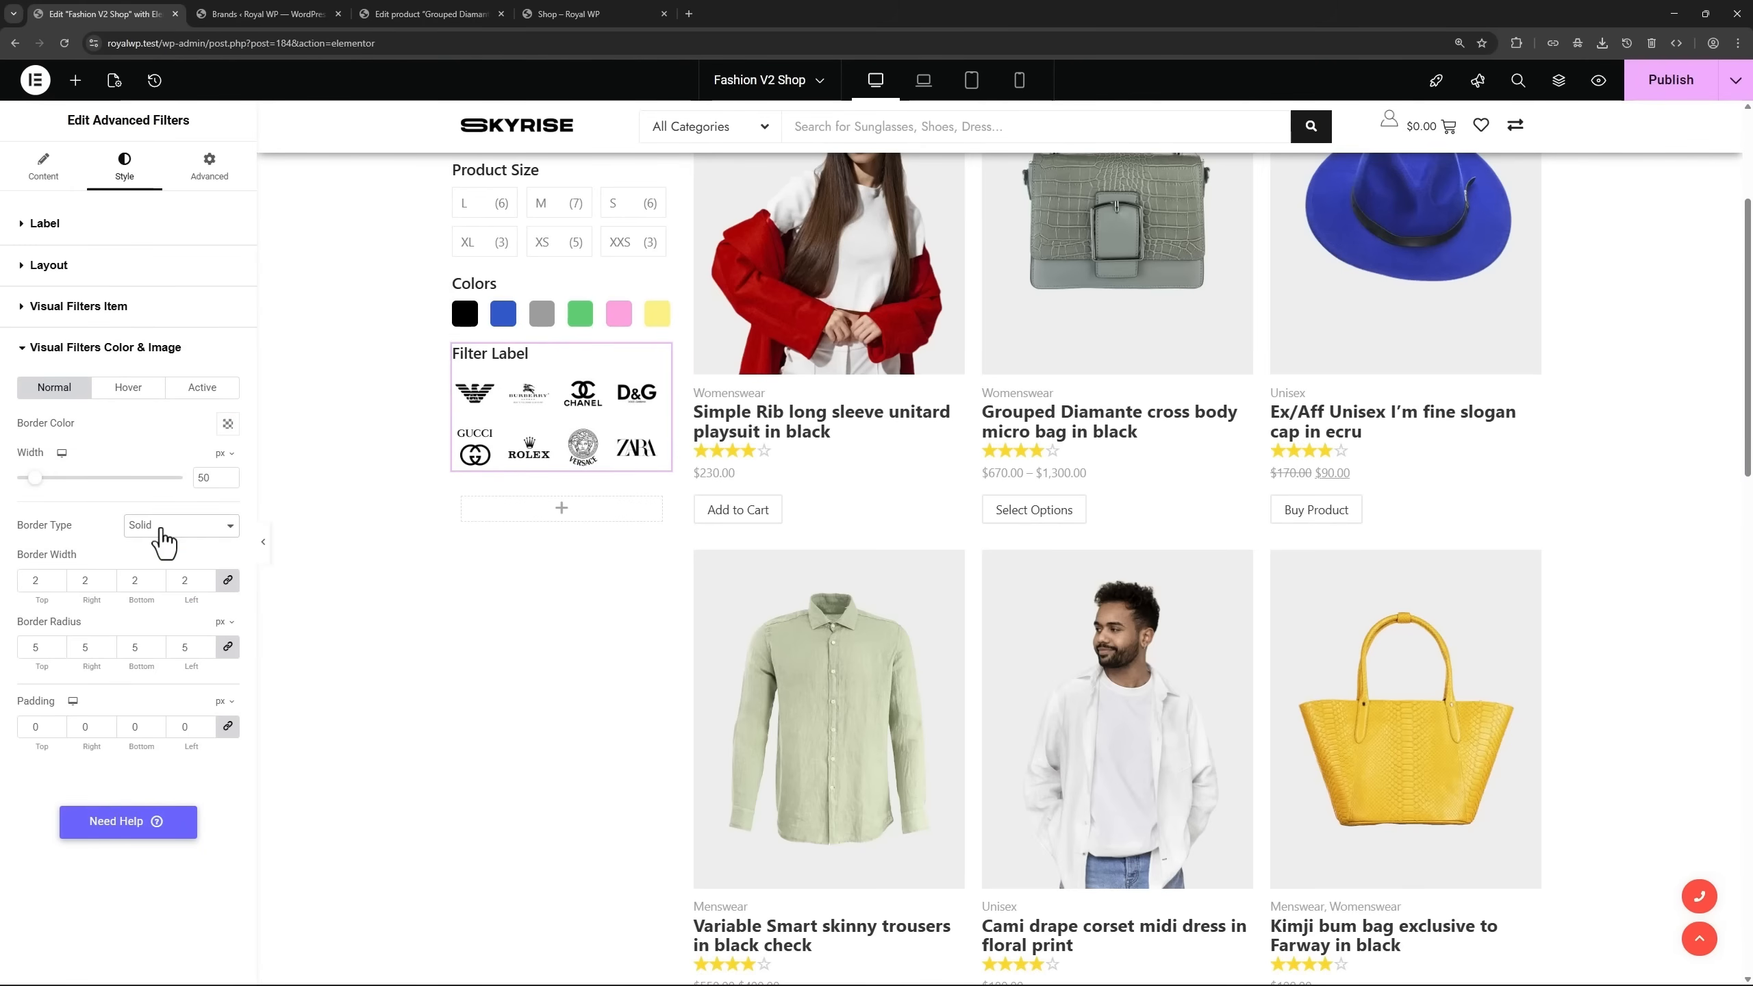
click(228, 423)
drag(131, 648, 278, 647)
click(79, 489)
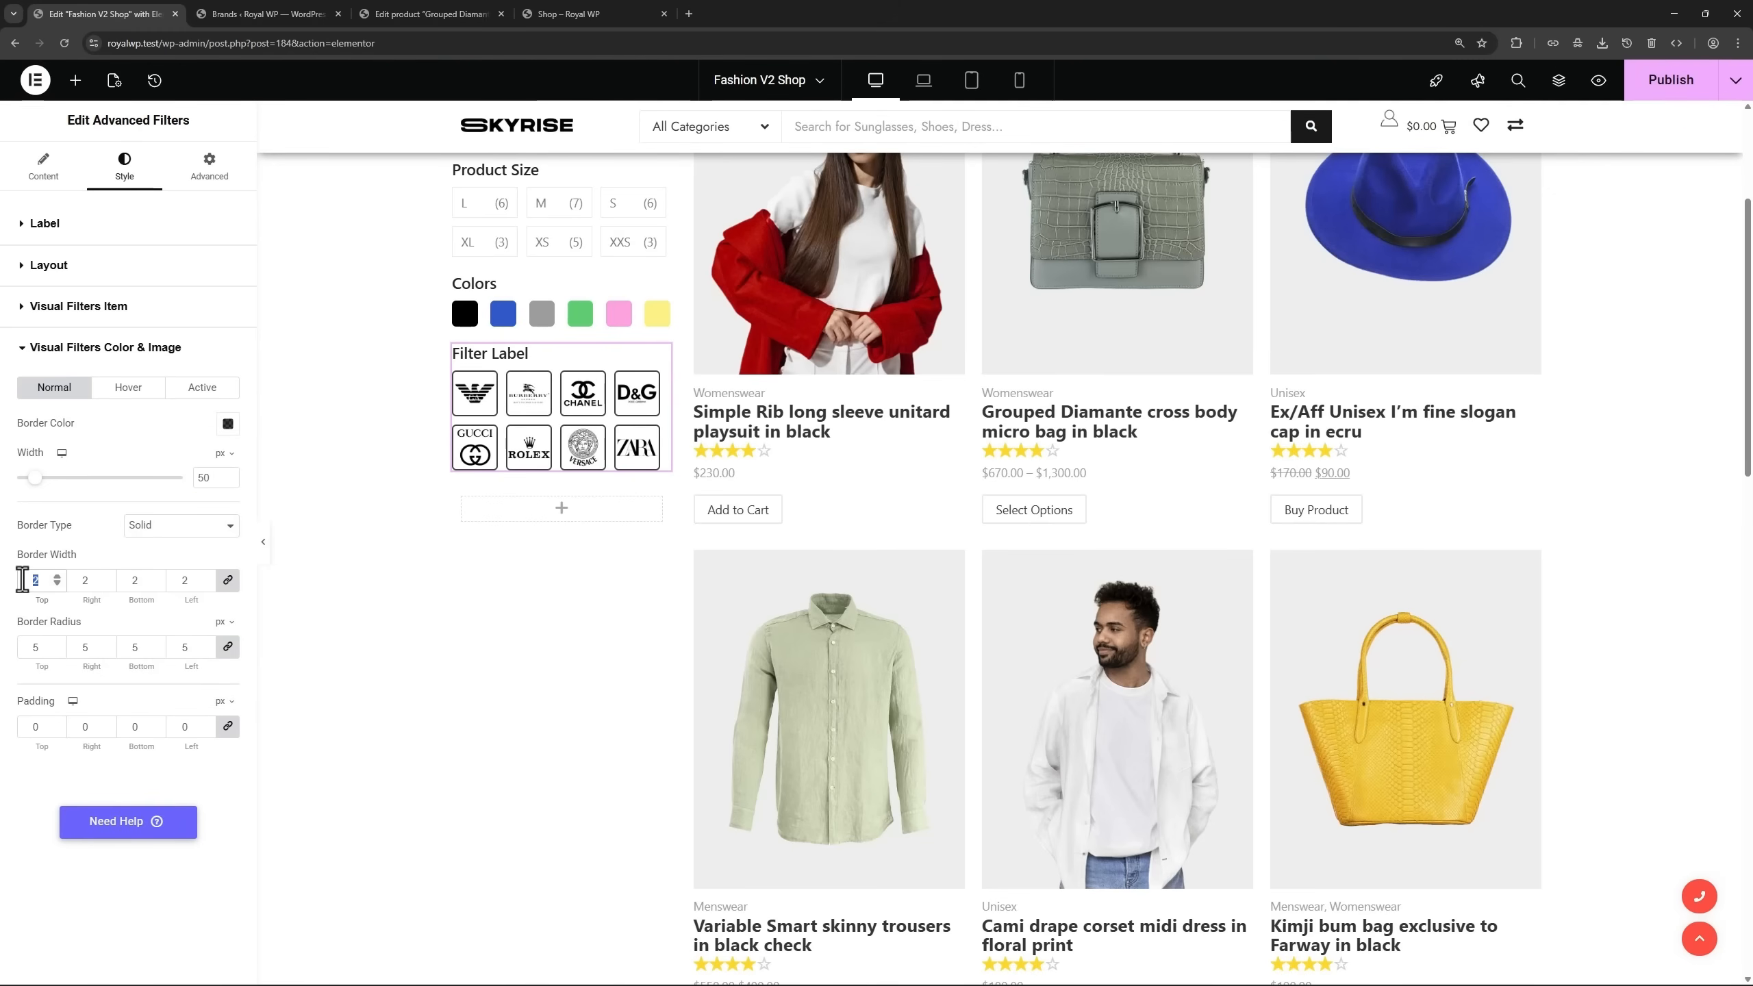
text(1)
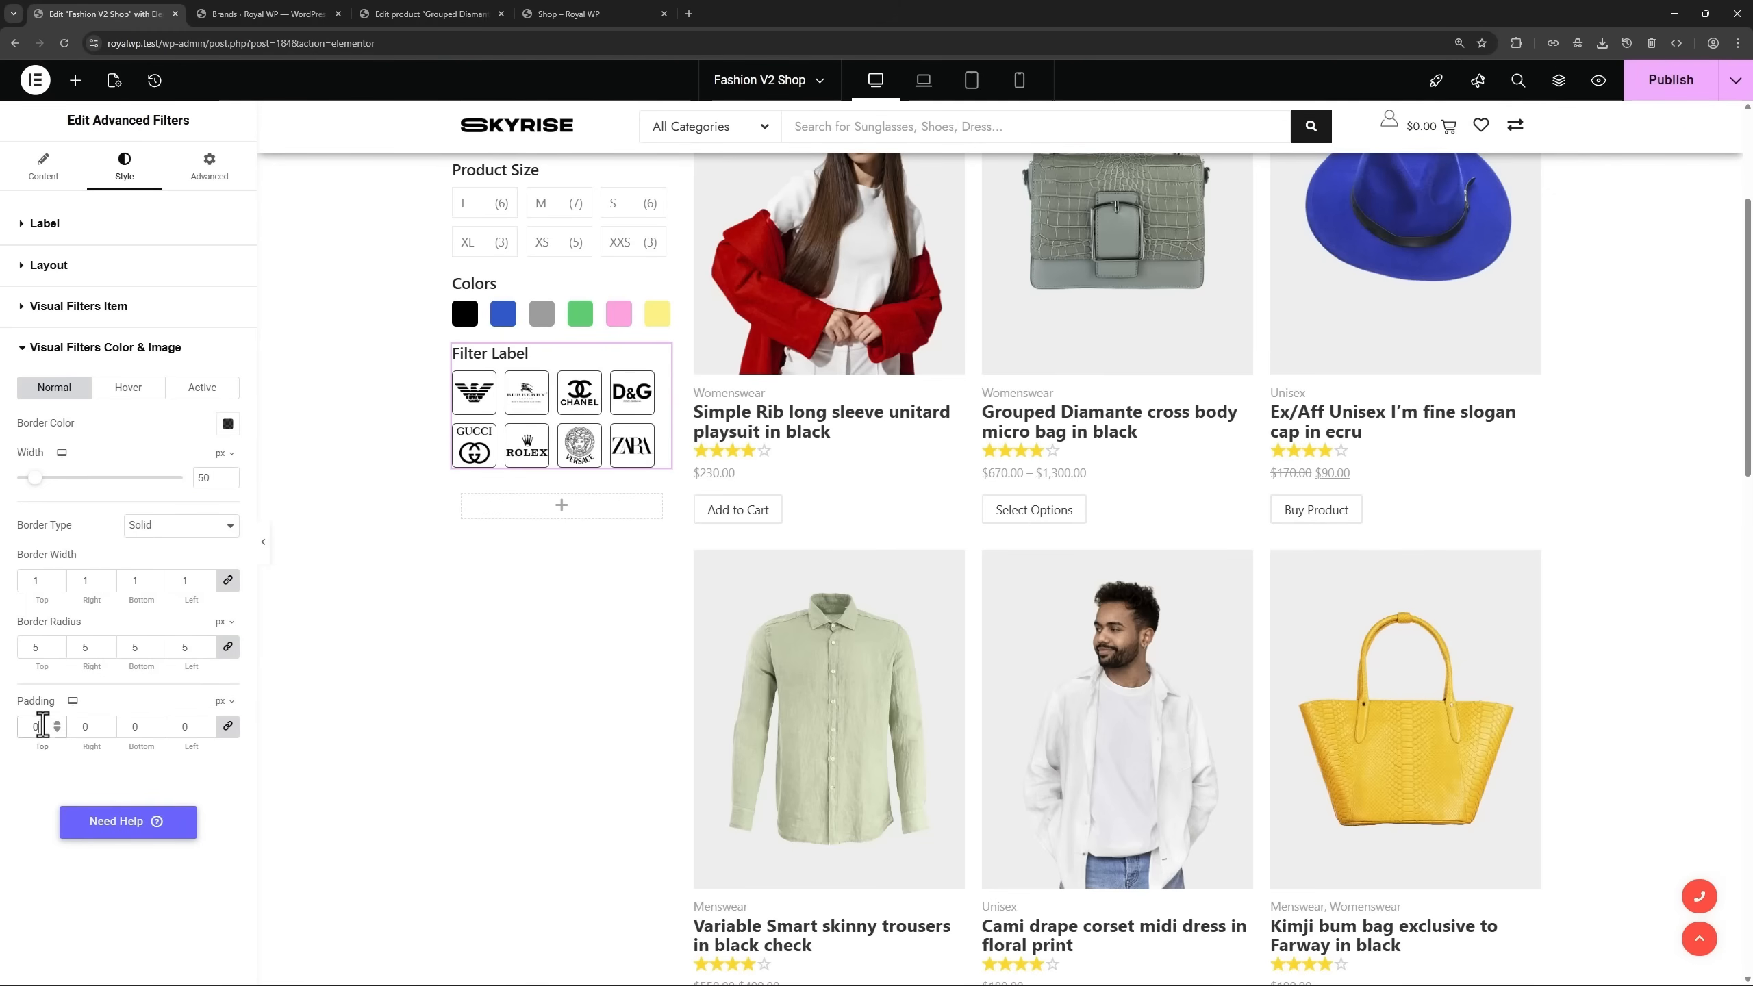
text(2)
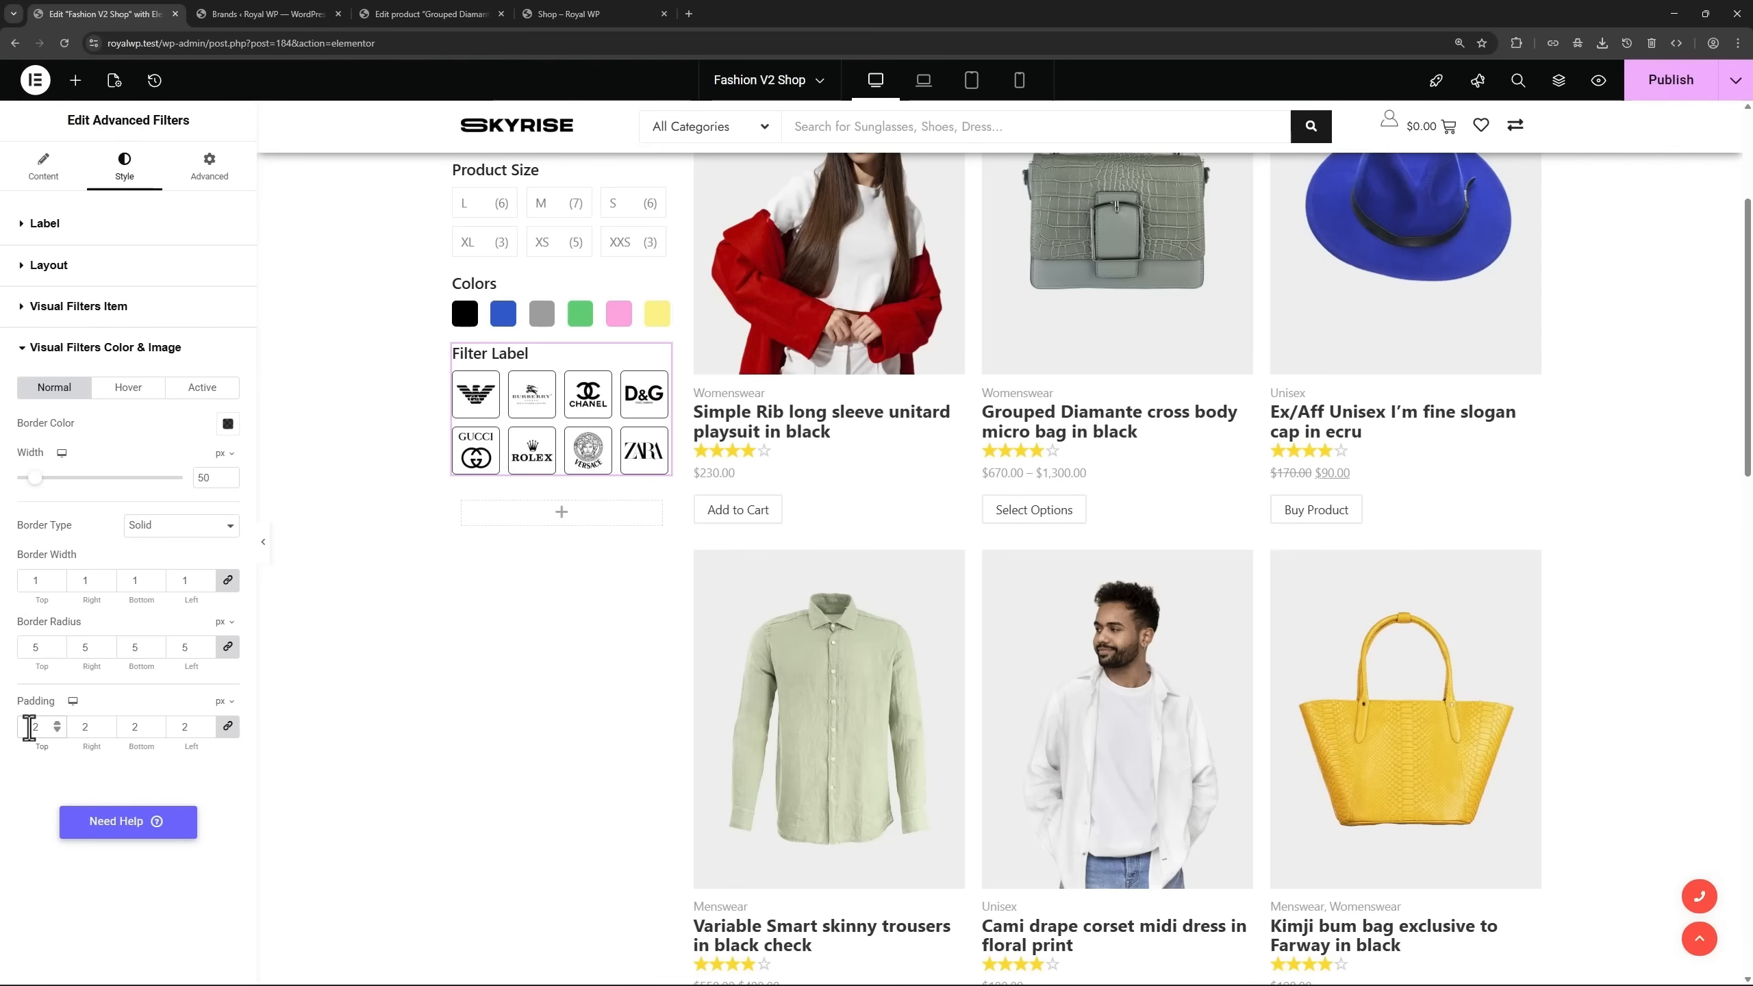
Try the More/Less option on the brand filter, switch it back off, and set the filter label to Brands.
click(46, 171)
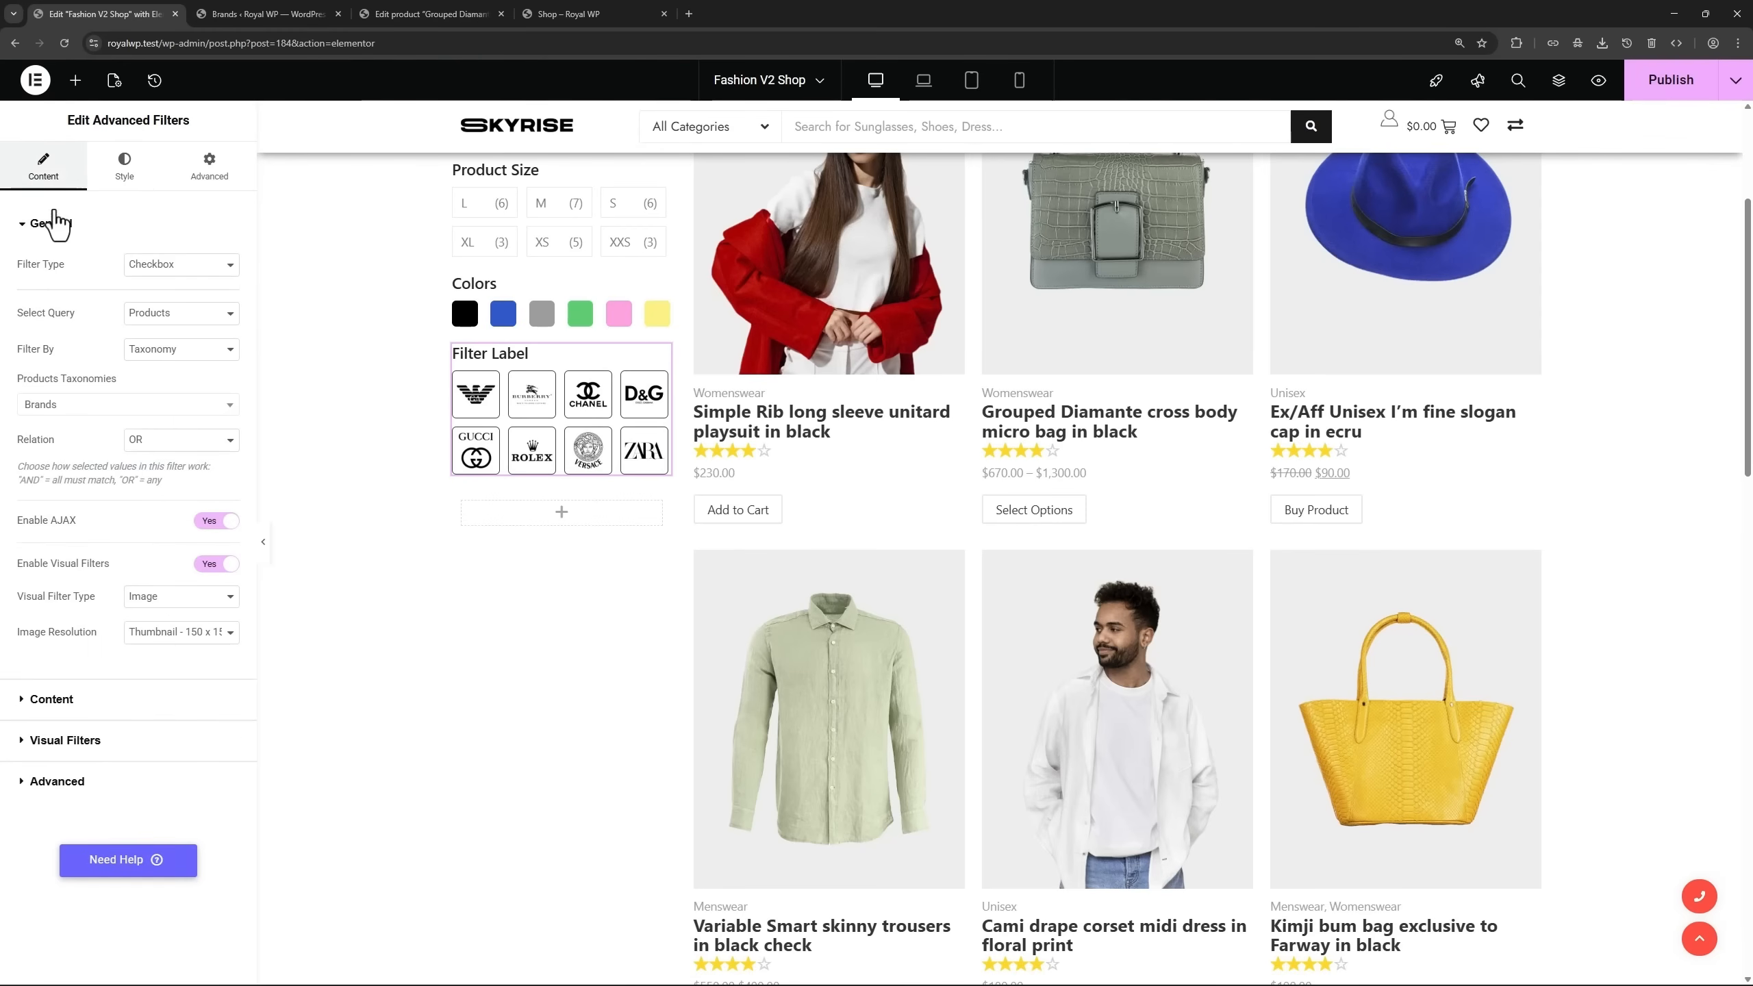
click(83, 697)
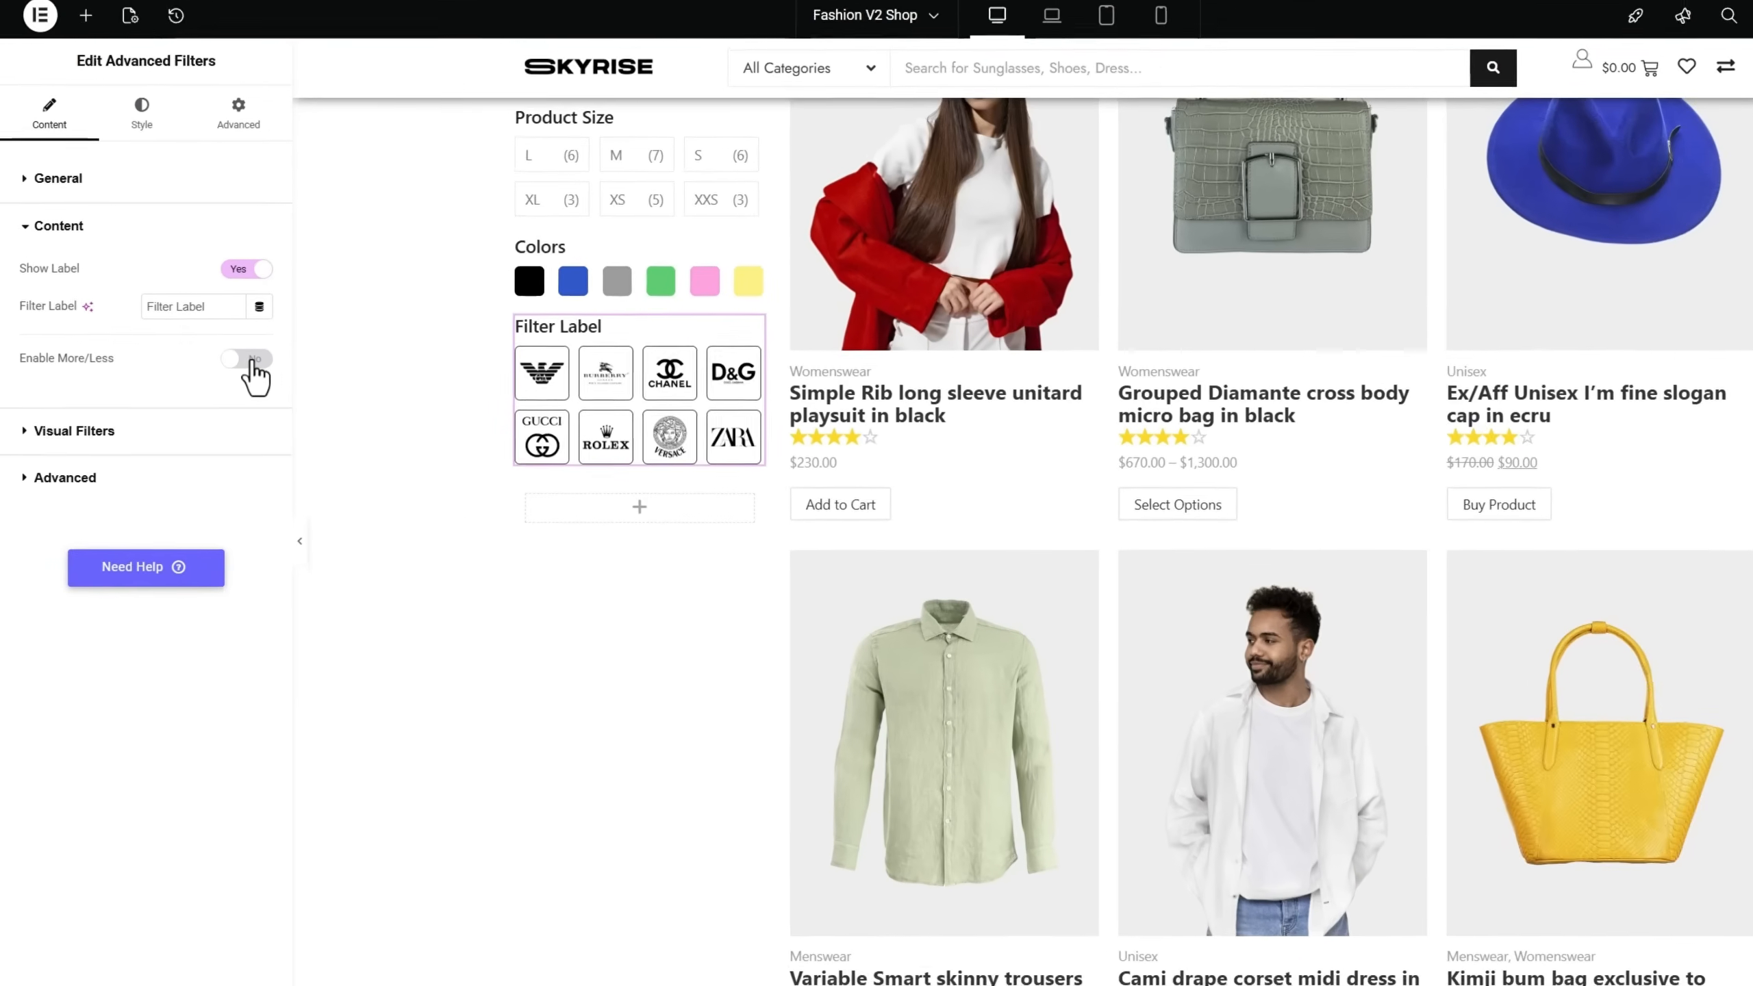
click(222, 382)
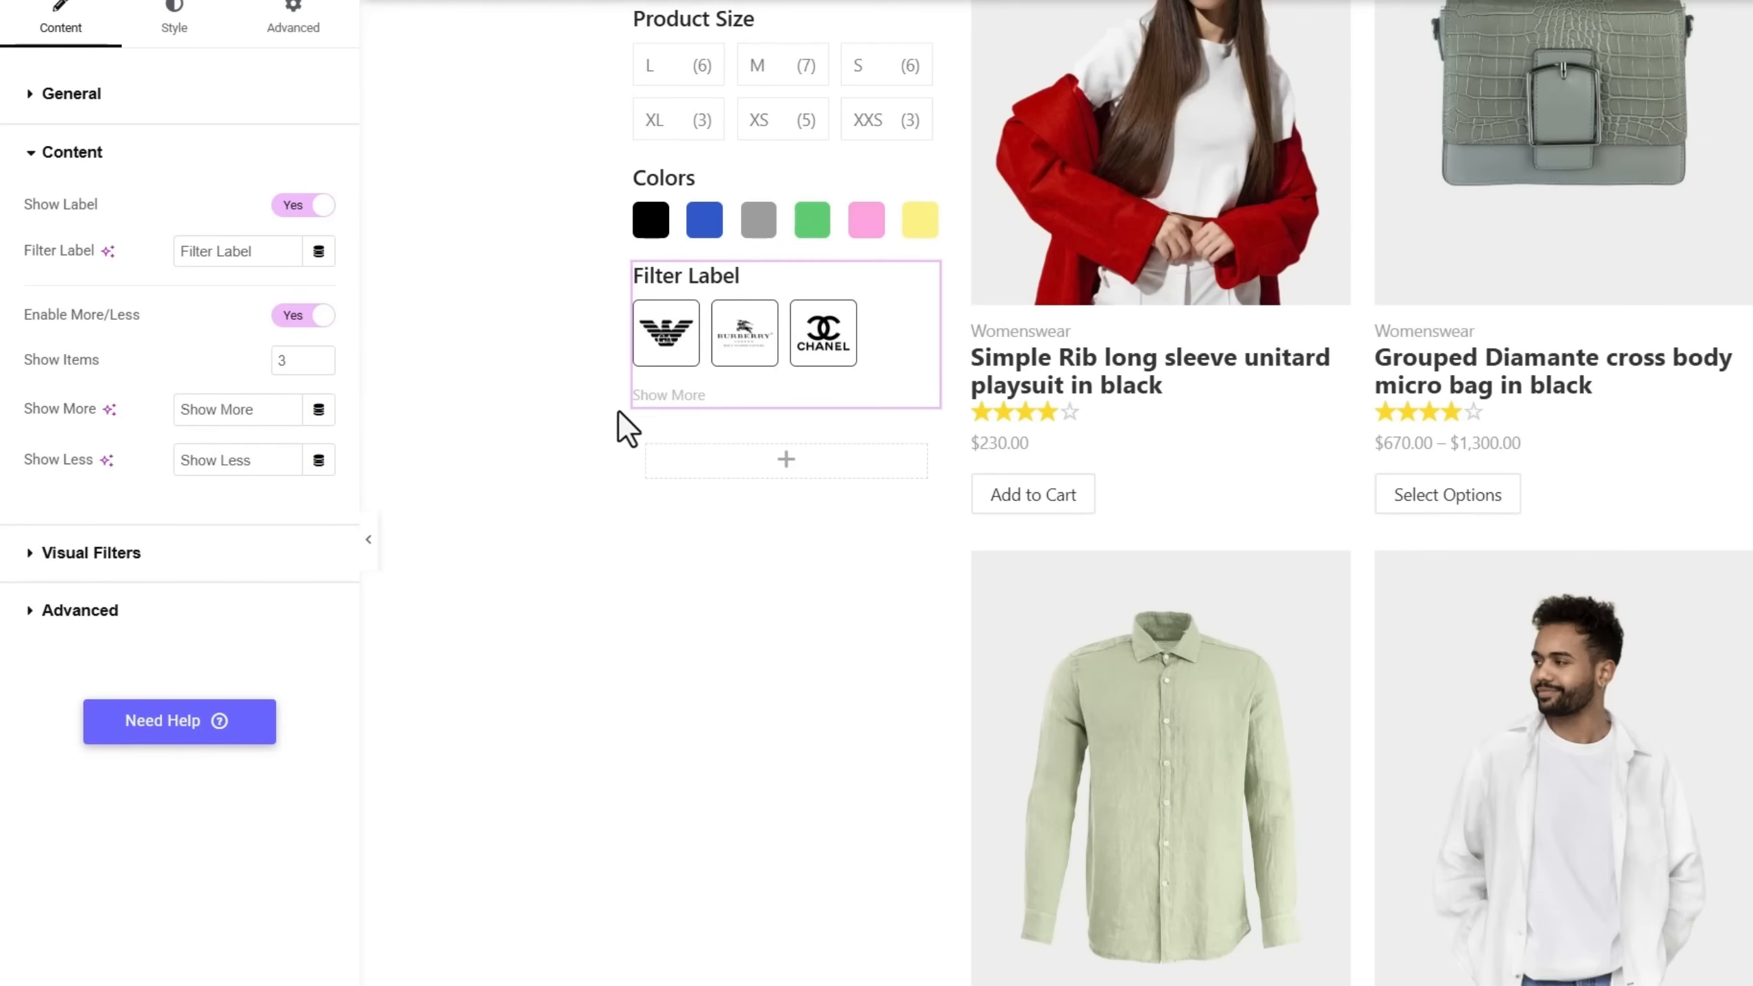
click(666, 397)
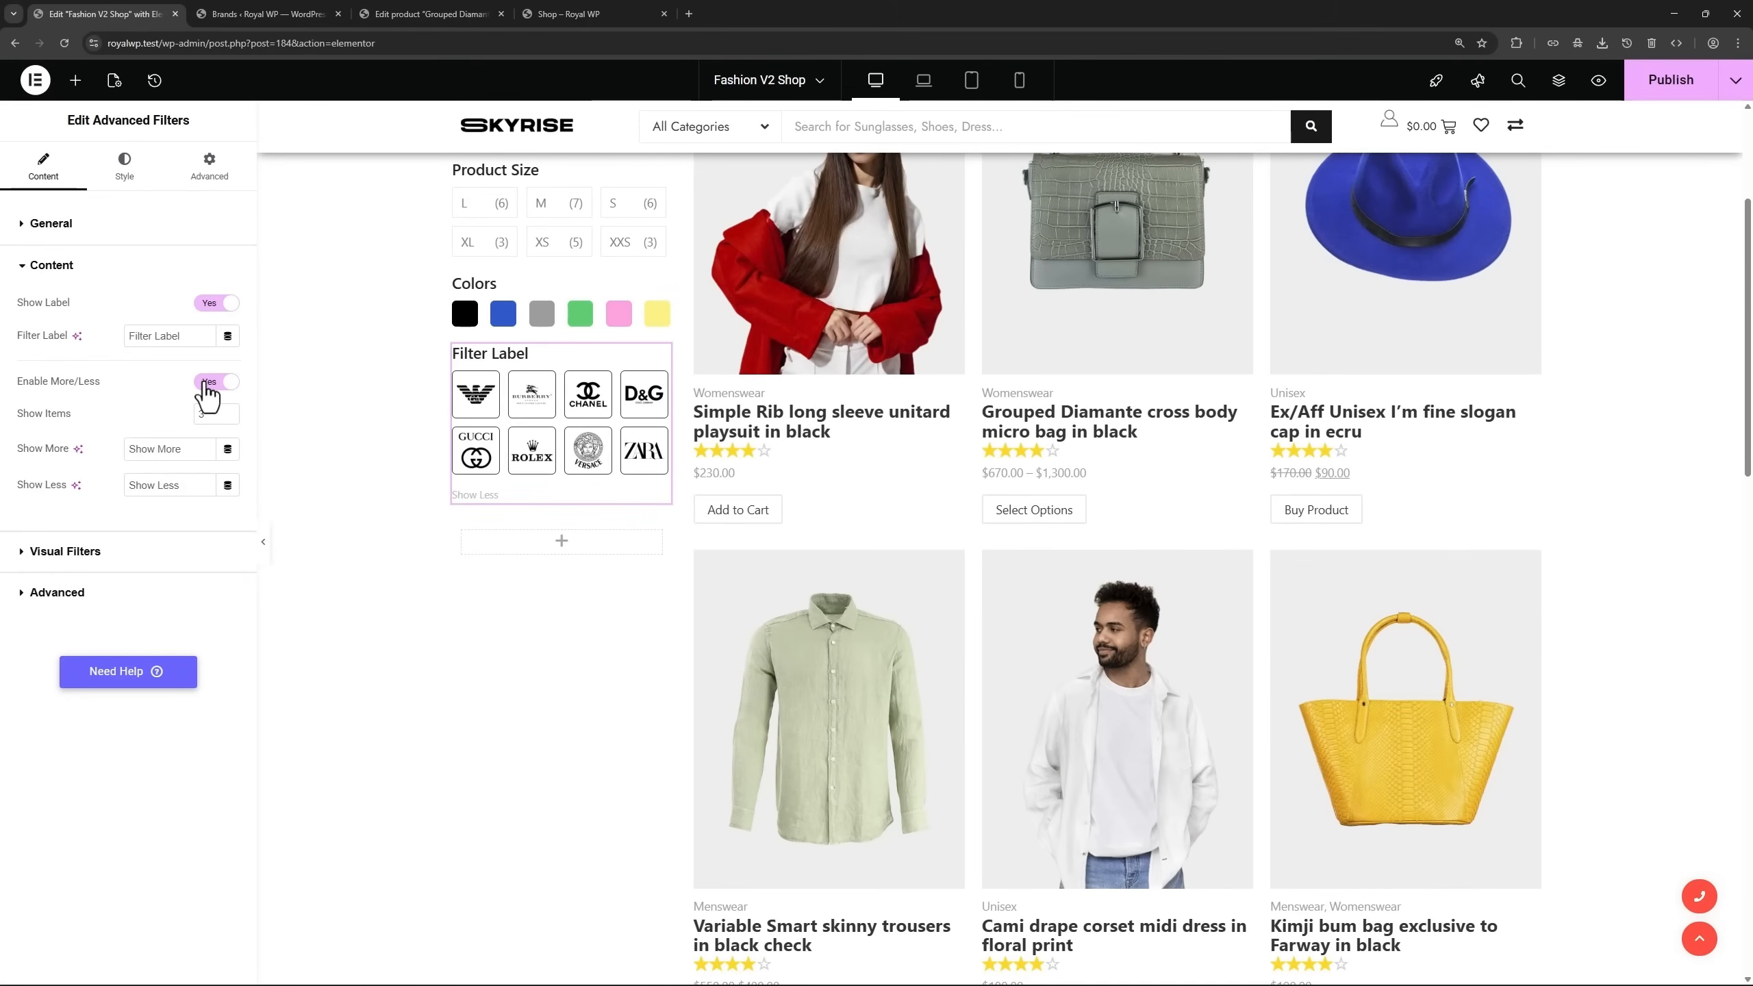
click(290, 316)
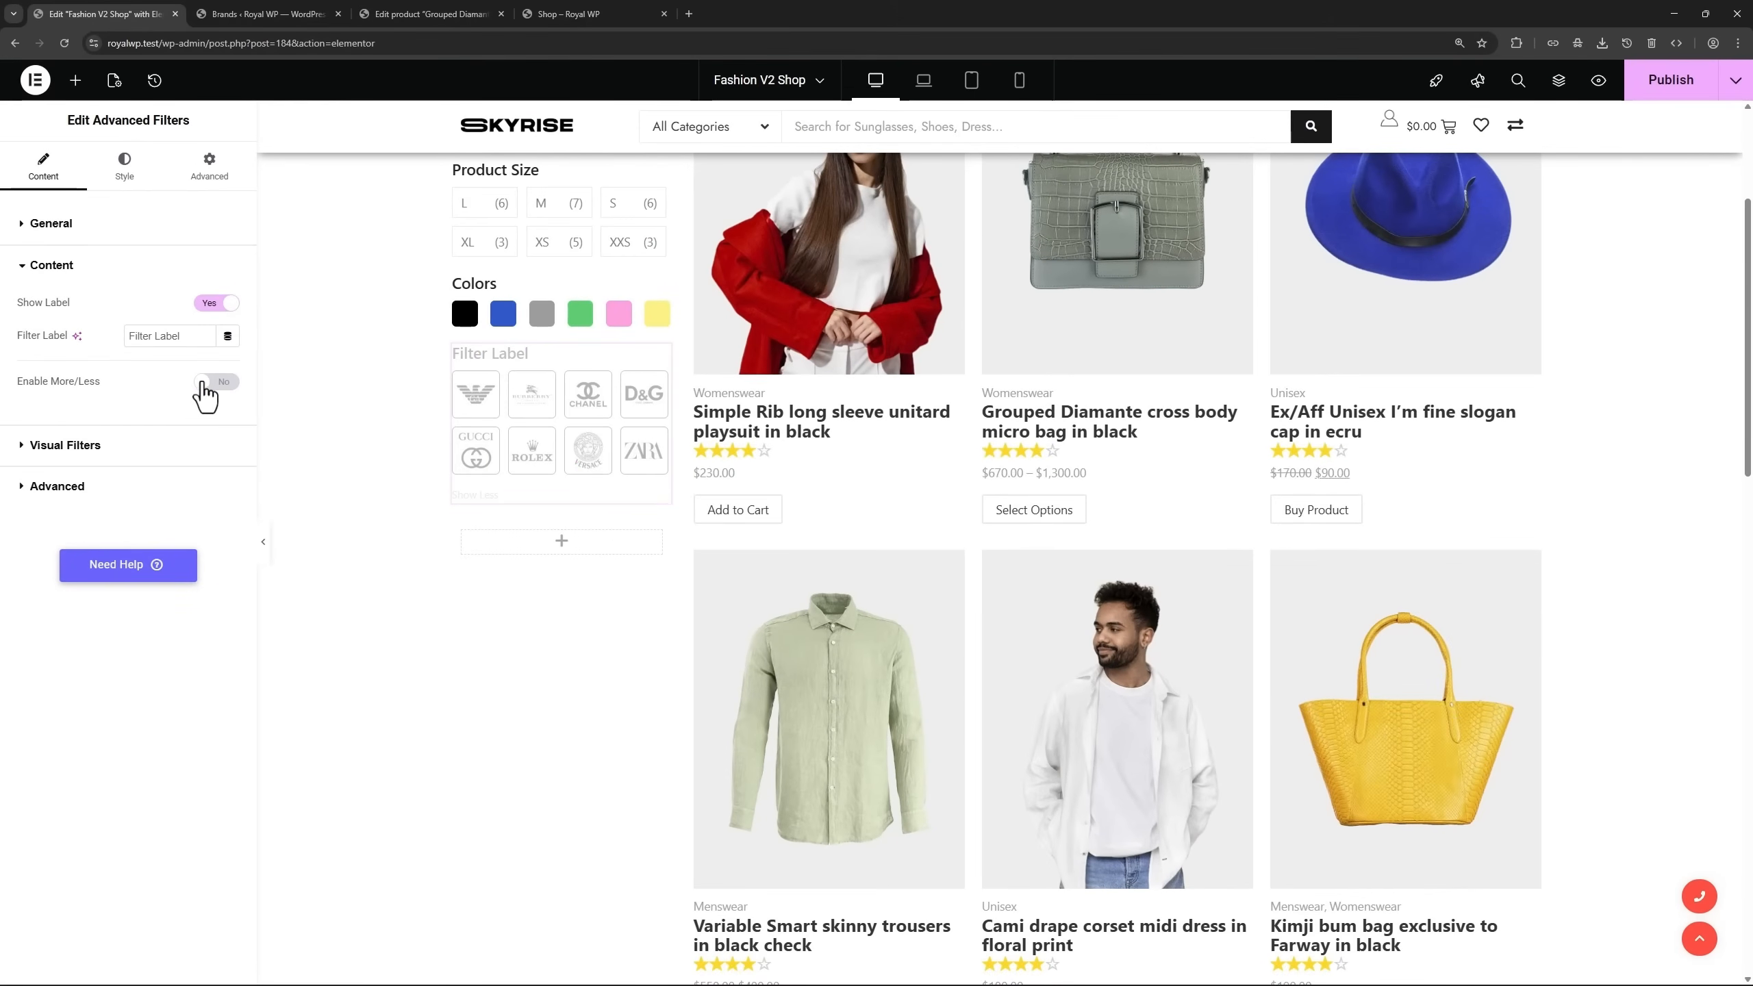
text(Brands)
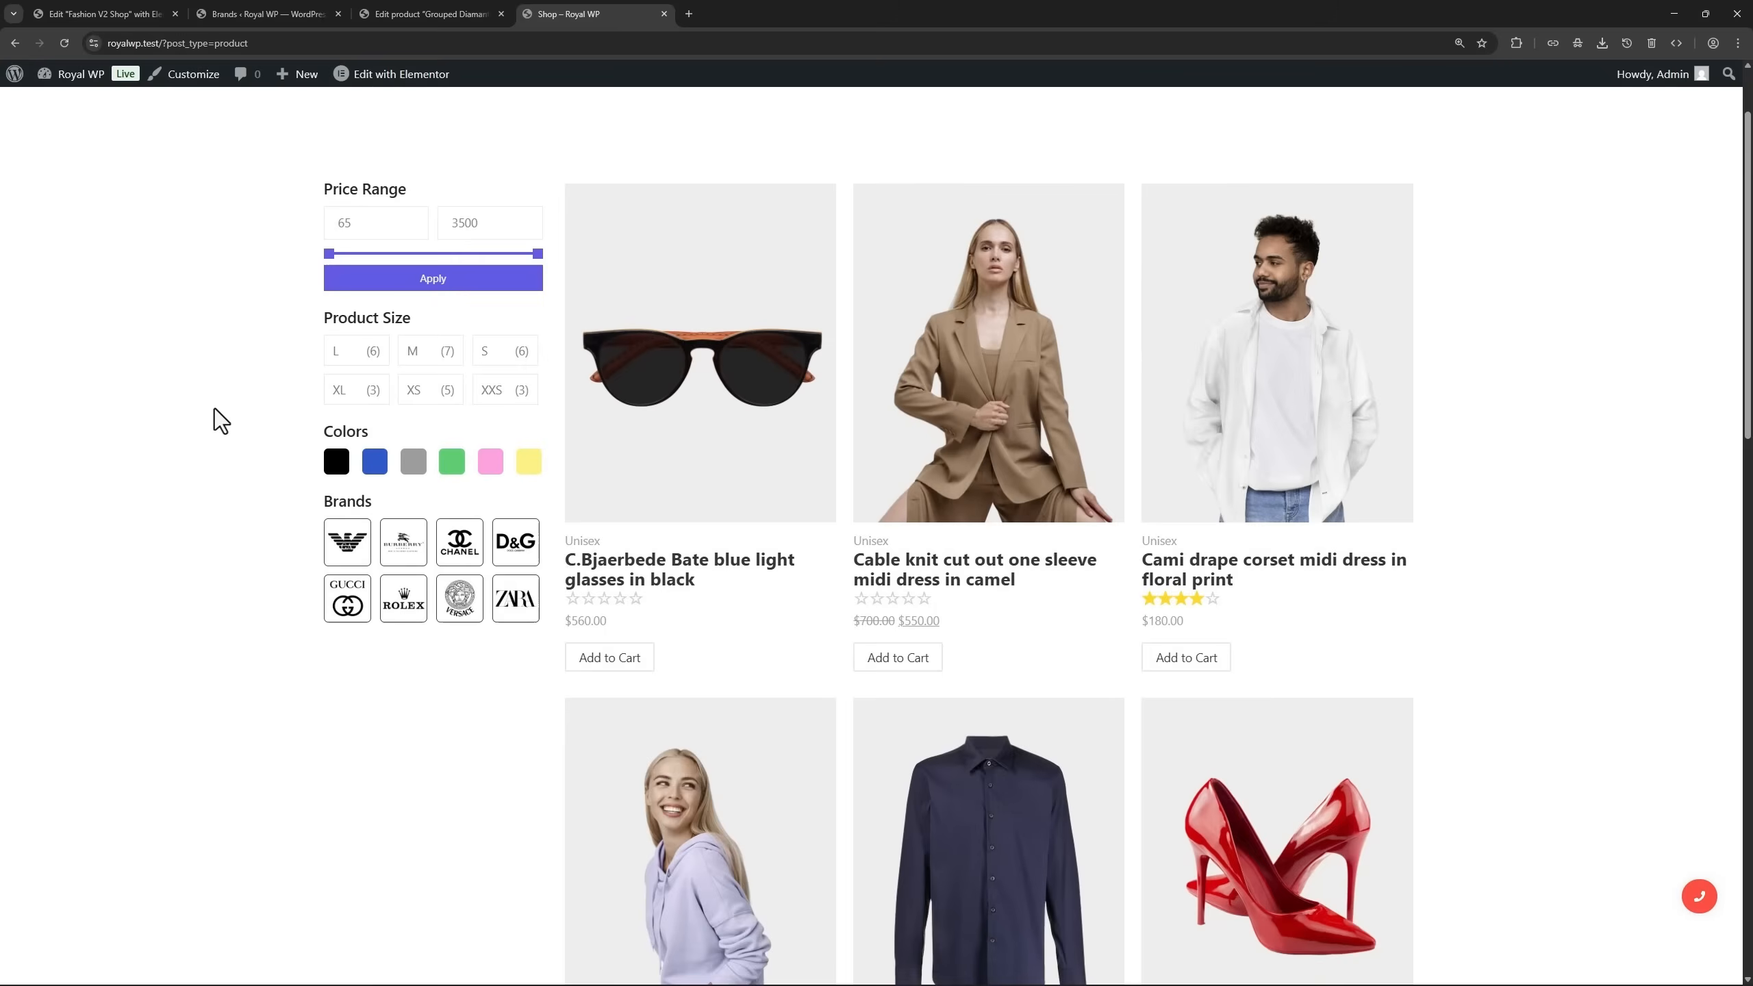
Test the brand filter on the live shop page by filtering the products by Gucci.
scroll(215, 414, down, 2)
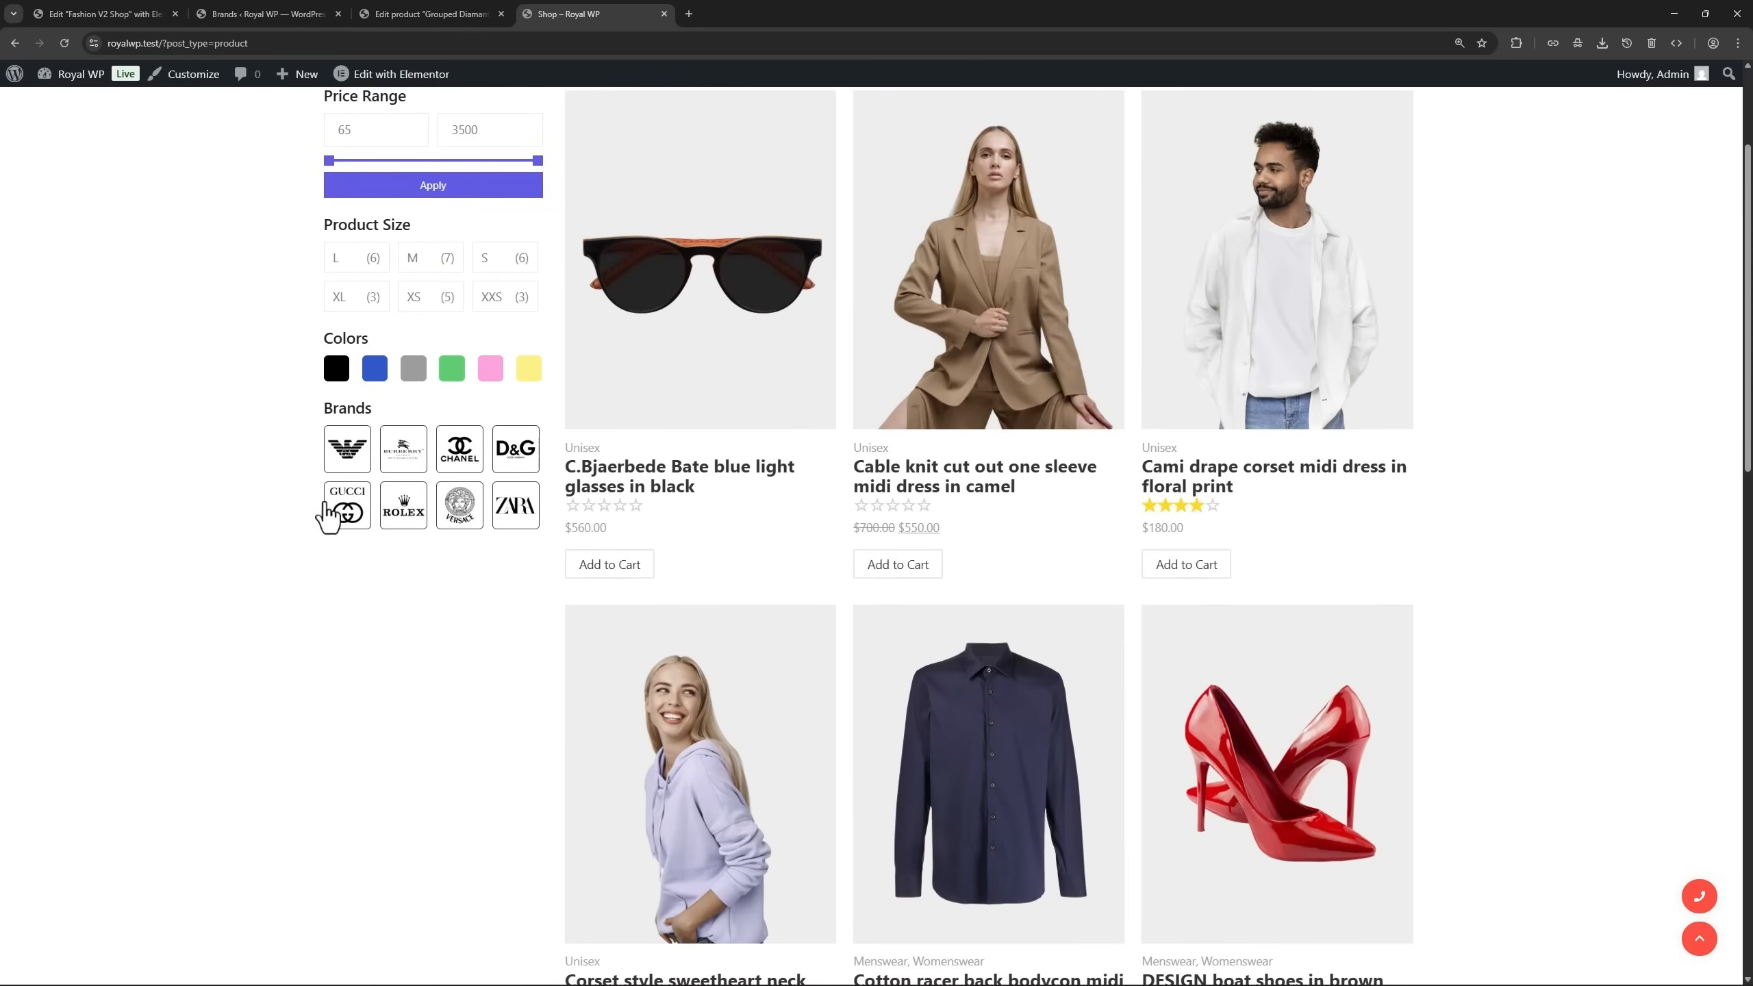
click(348, 510)
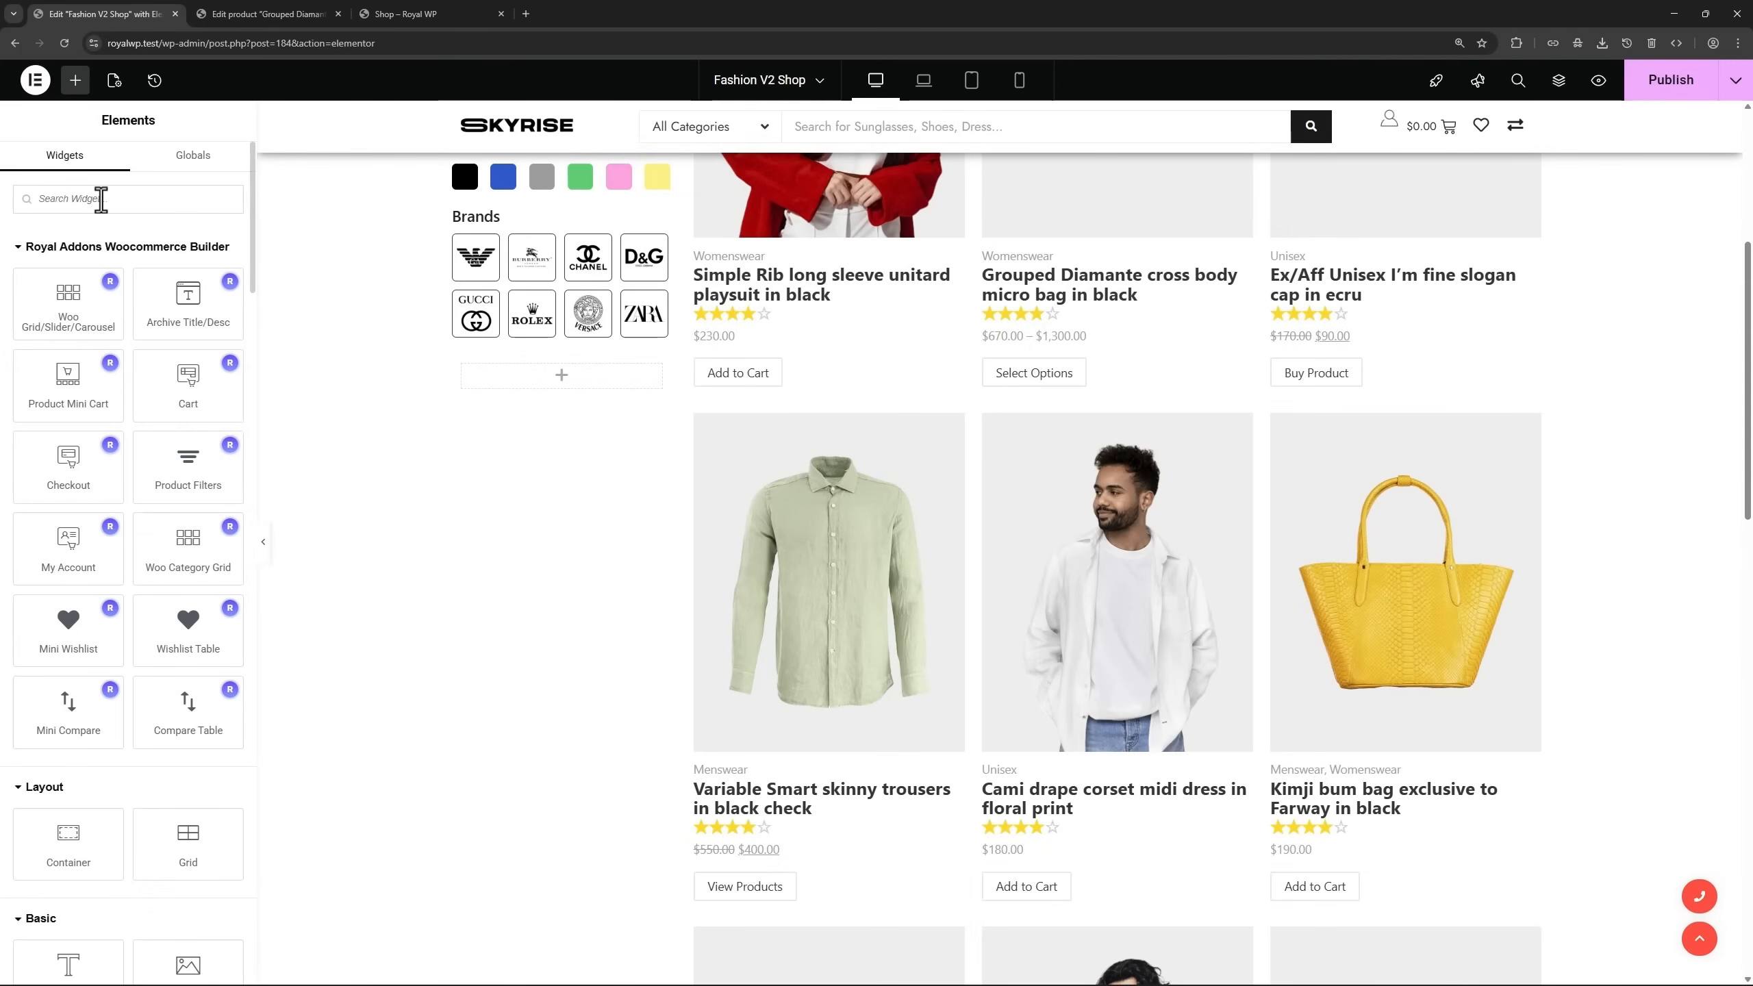
Add an Advanced Filters widget below the brand filter with the Rating filter type and the Products query.
text(adva)
drag(69, 414, 560, 362)
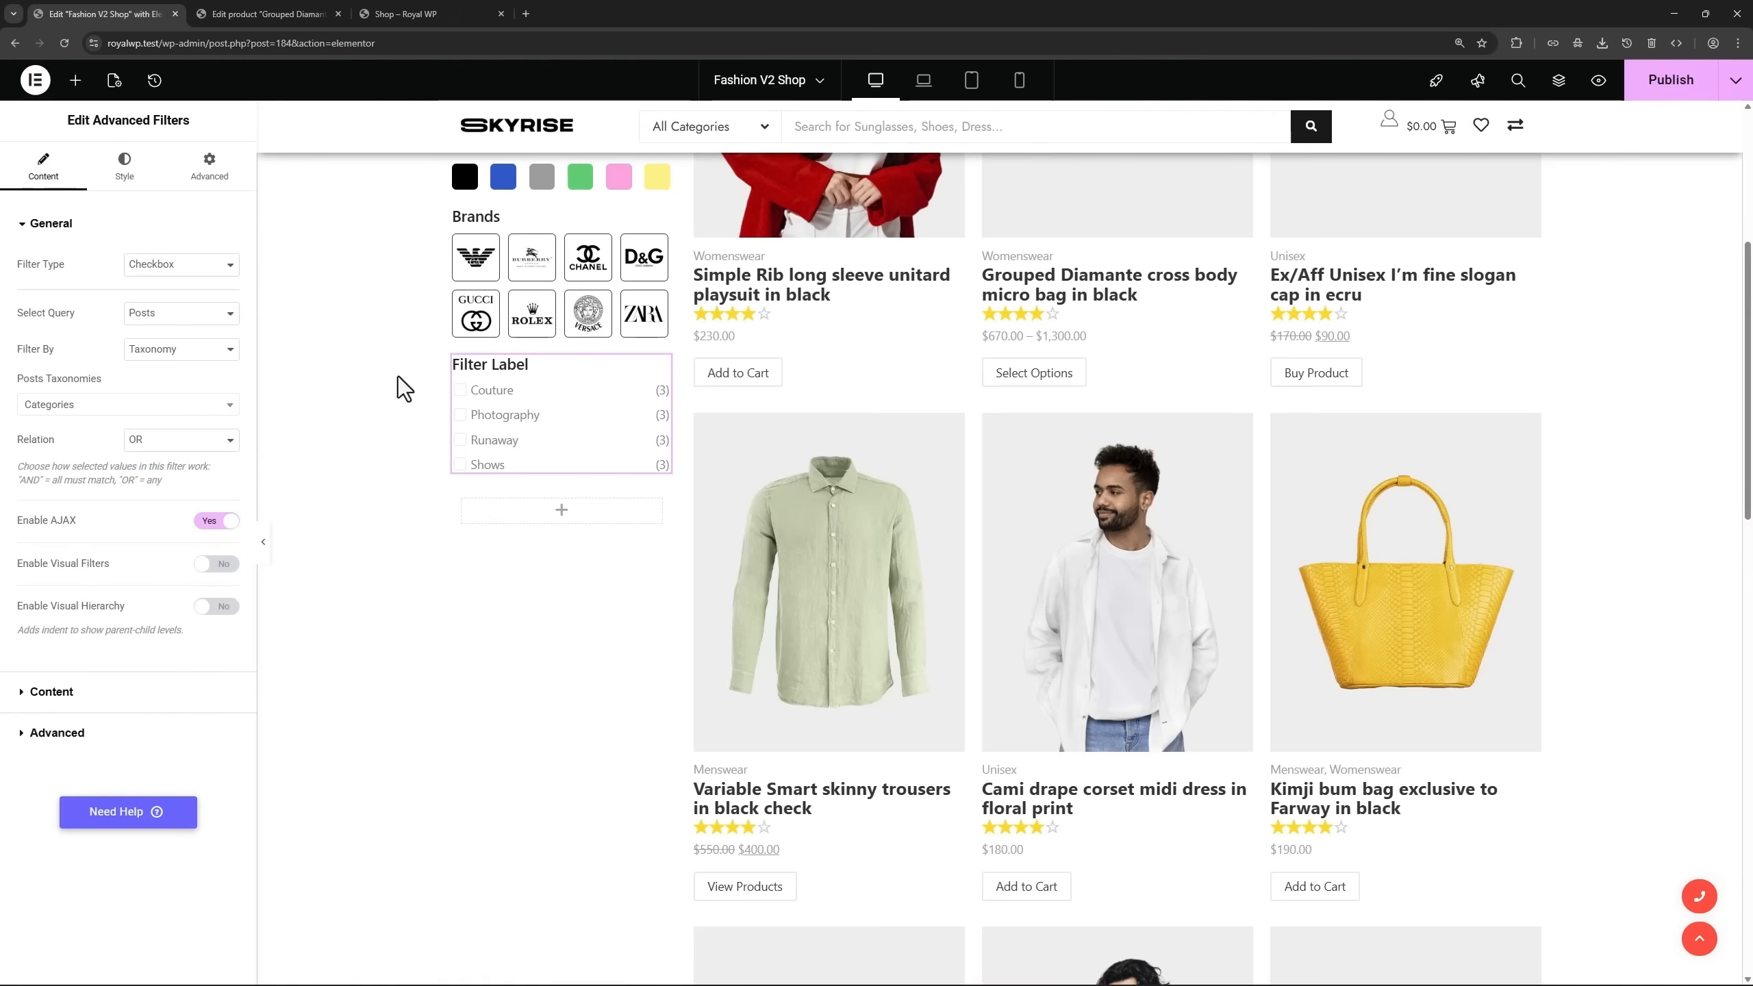
click(170, 269)
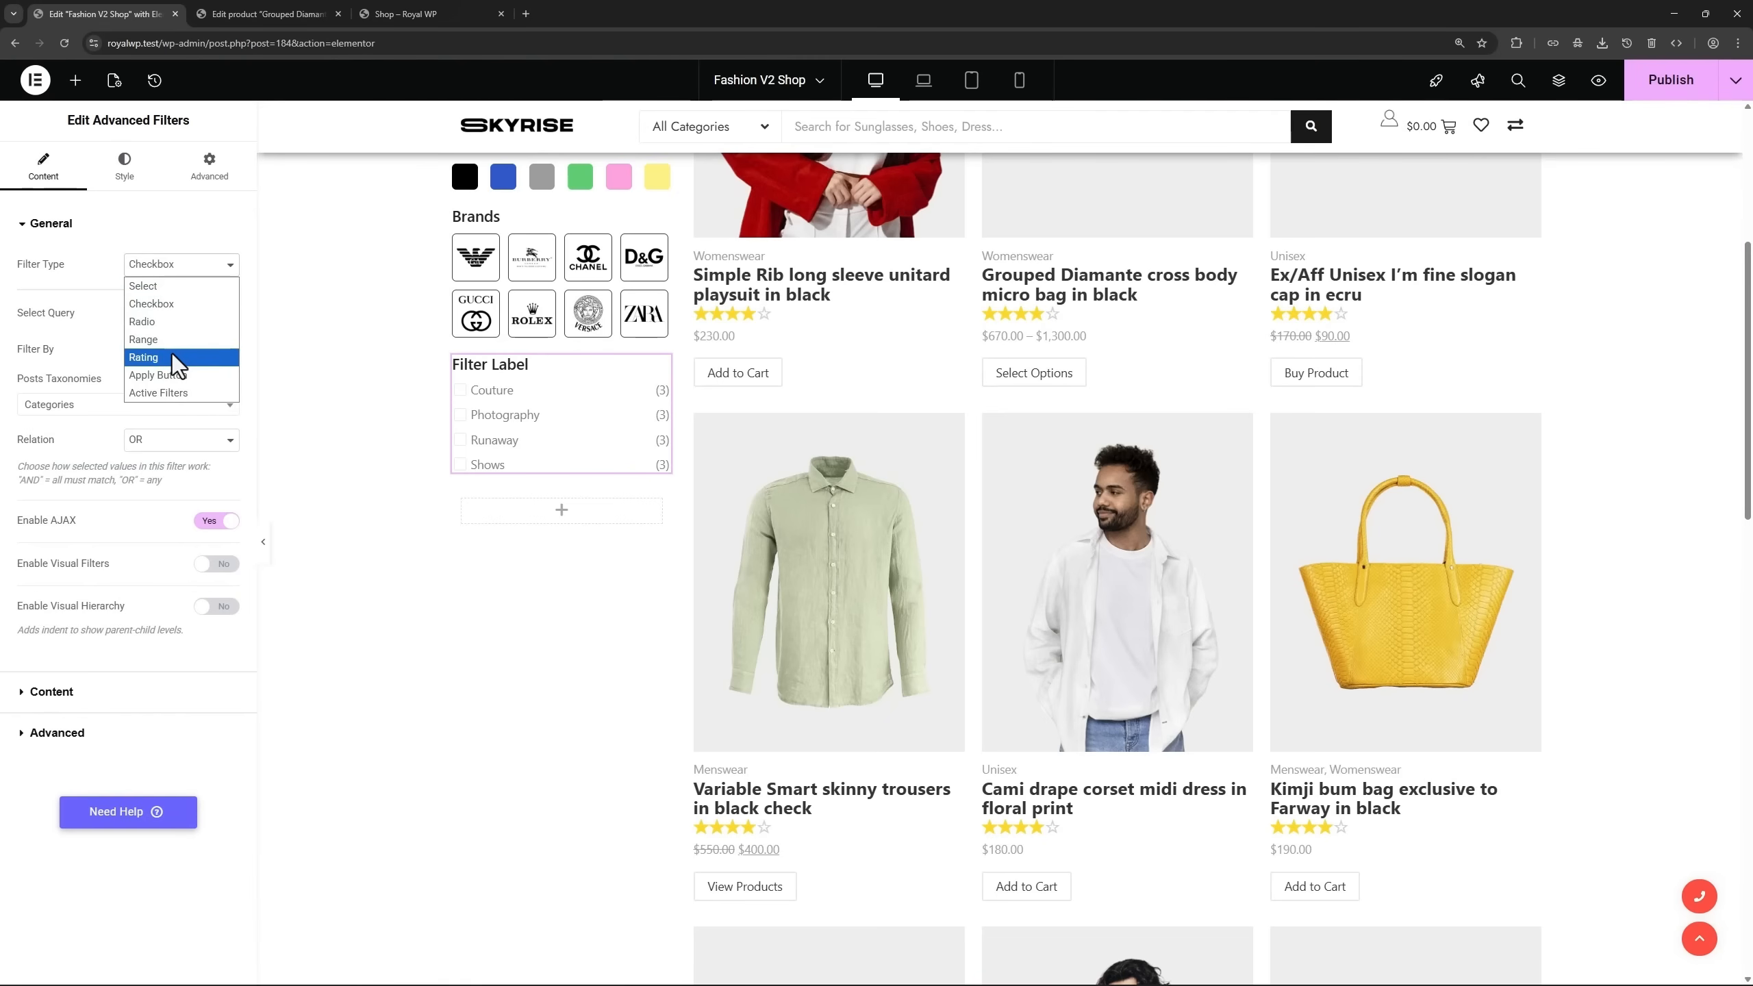
click(171, 356)
click(165, 324)
click(159, 364)
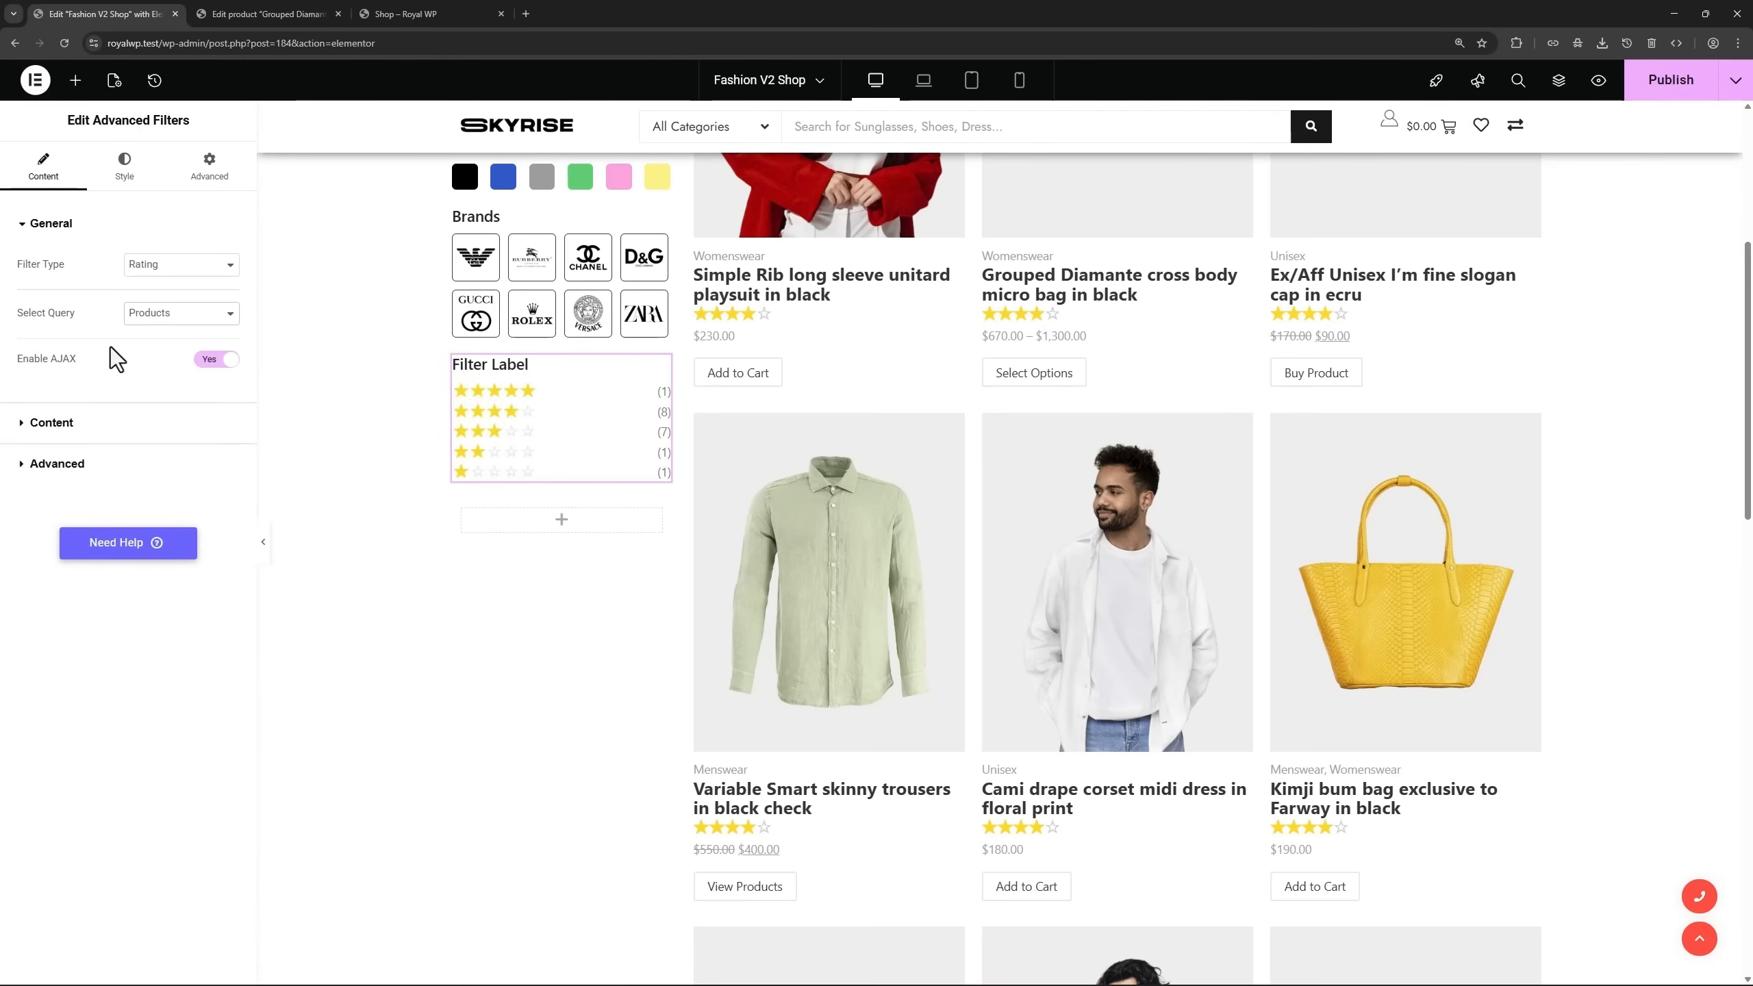
Set the rating filter's label to Rating.
click(76, 424)
drag(176, 339, 124, 336)
text(Rating)
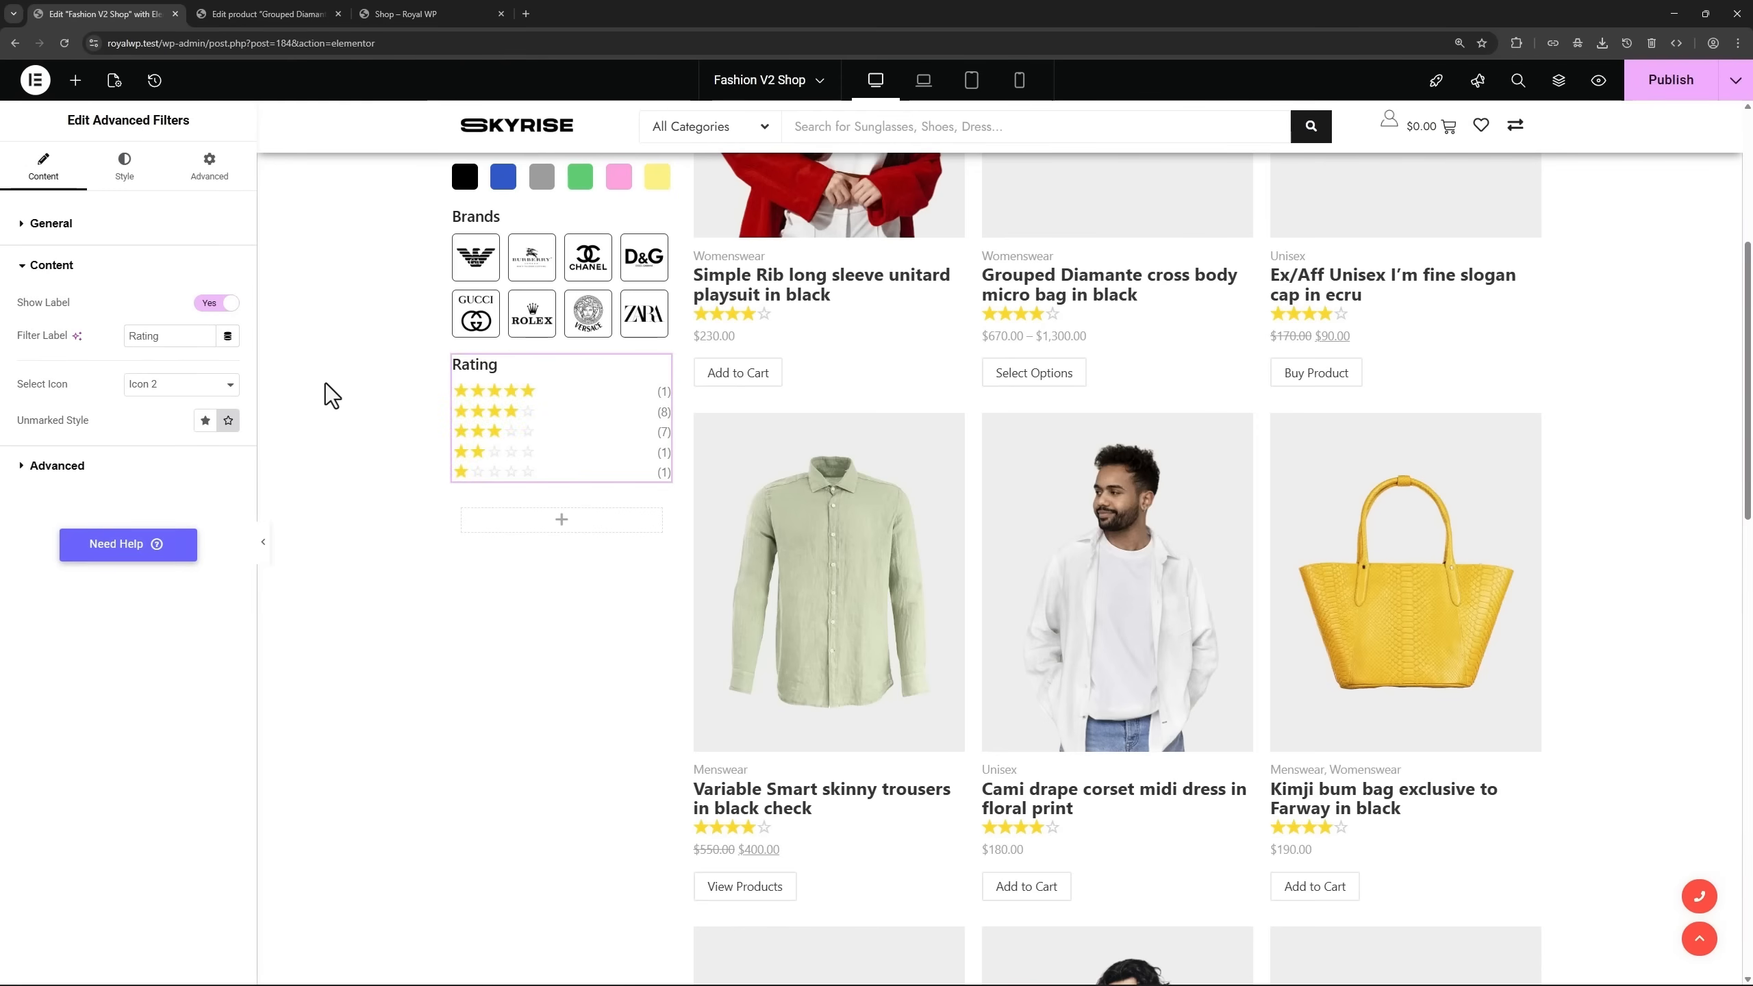
Add another Advanced Filters widget below the rating filter and set its filter type to Select.
click(560, 523)
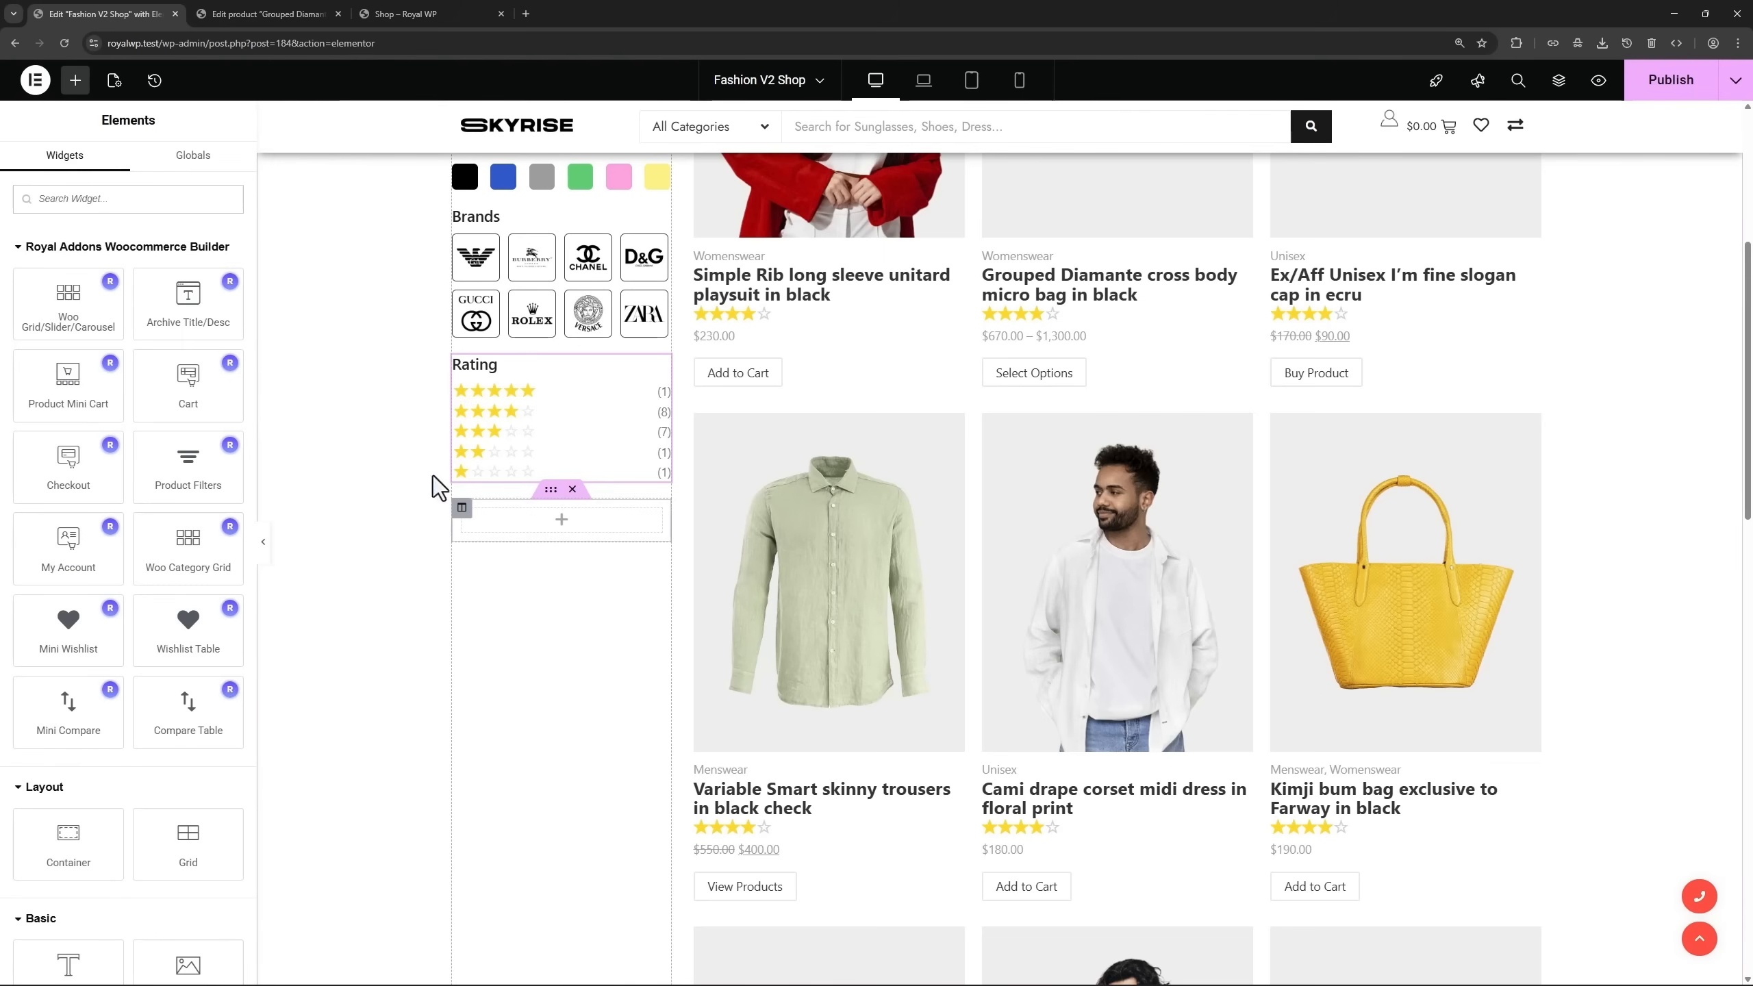
text(adv)
drag(66, 422, 556, 482)
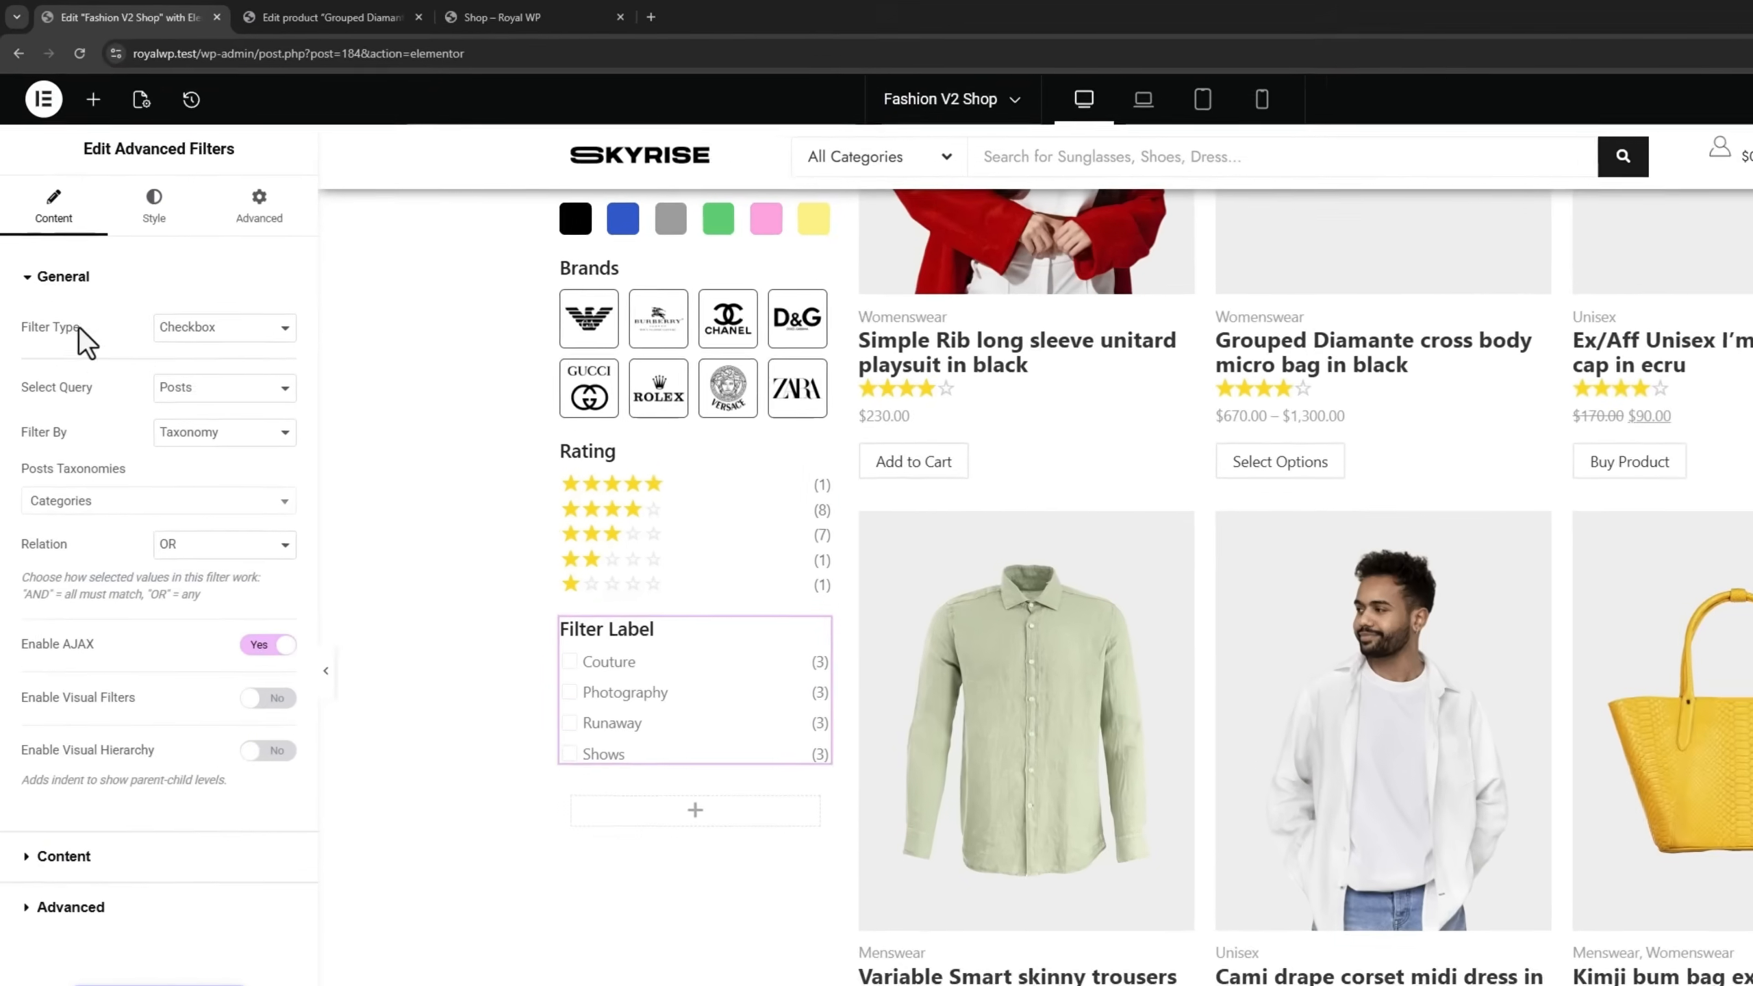
click(164, 263)
click(224, 395)
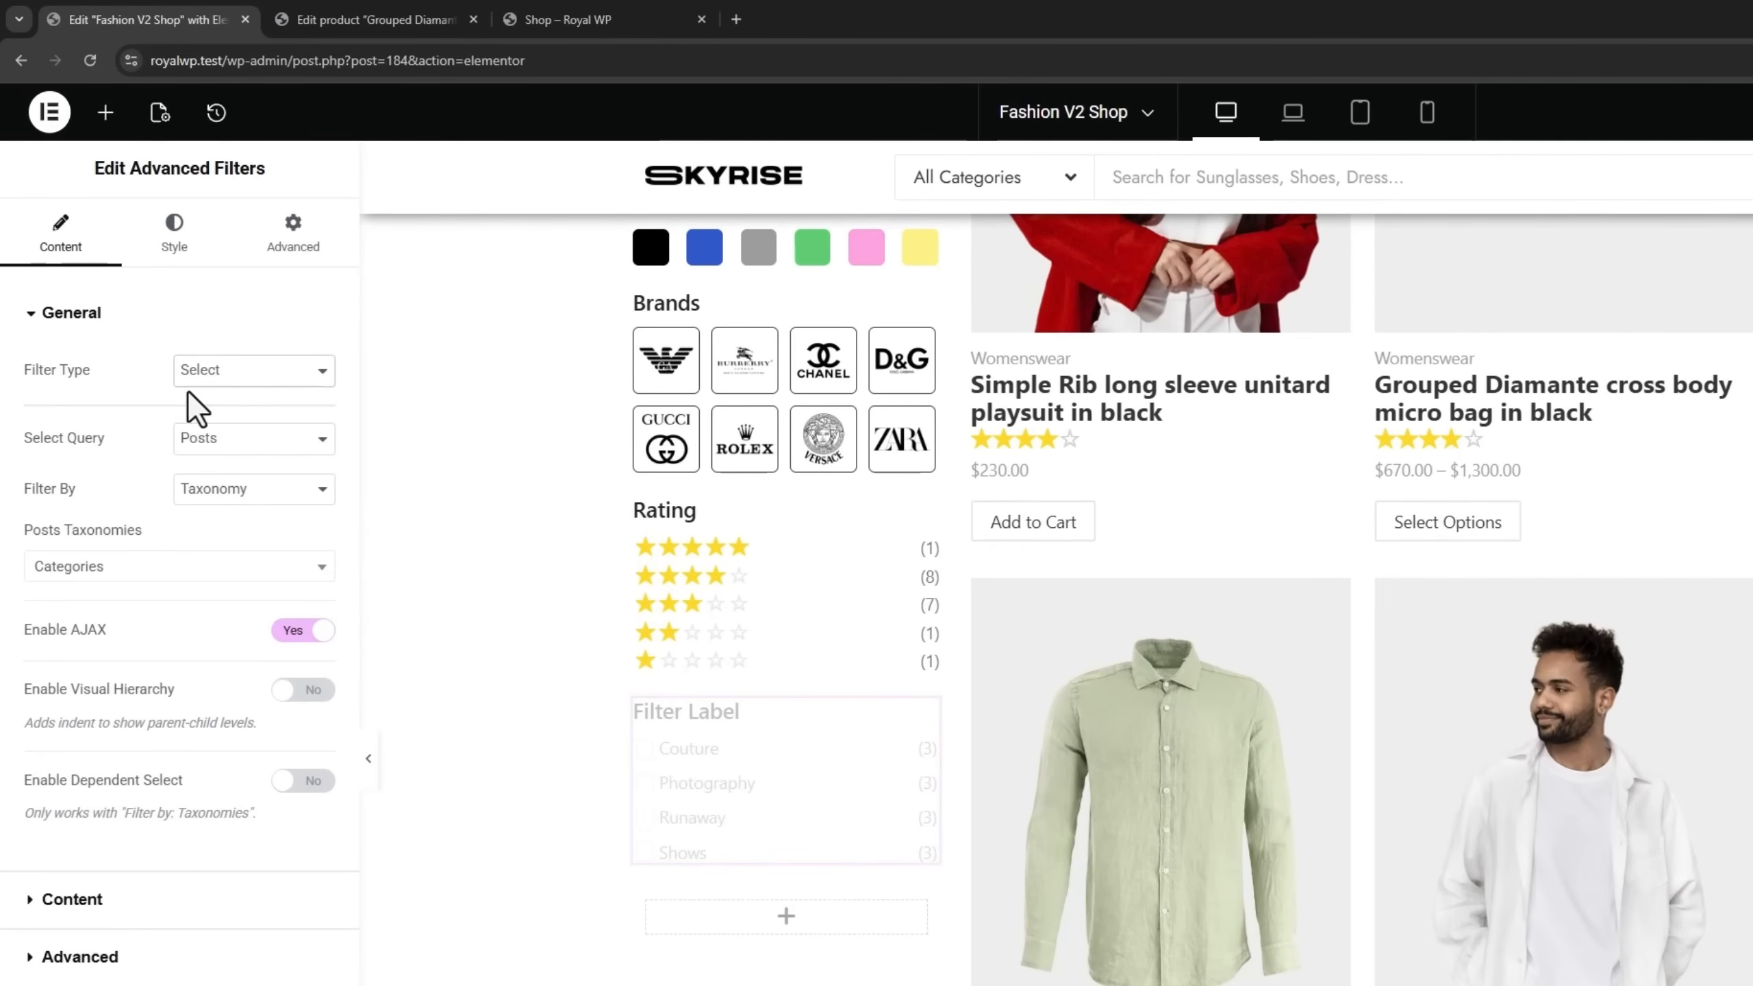
Set the select filter's query to Products, filtered by taxonomy with the Product type taxonomy.
click(214, 441)
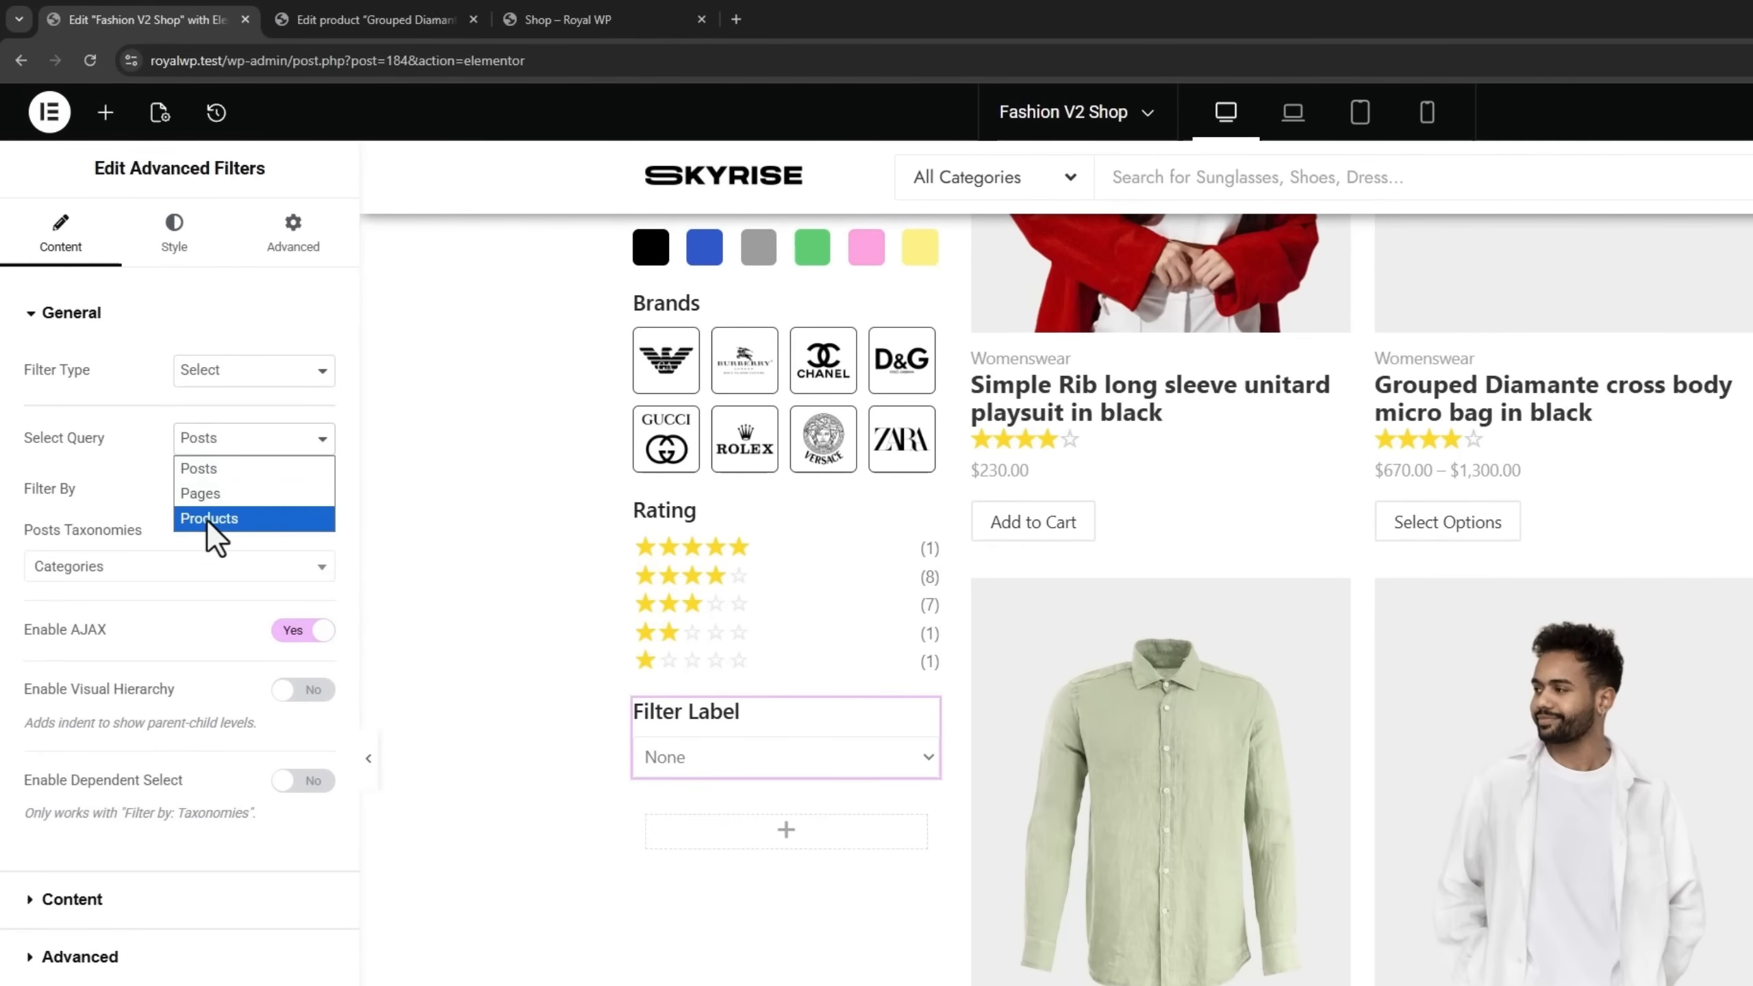
click(210, 516)
click(242, 490)
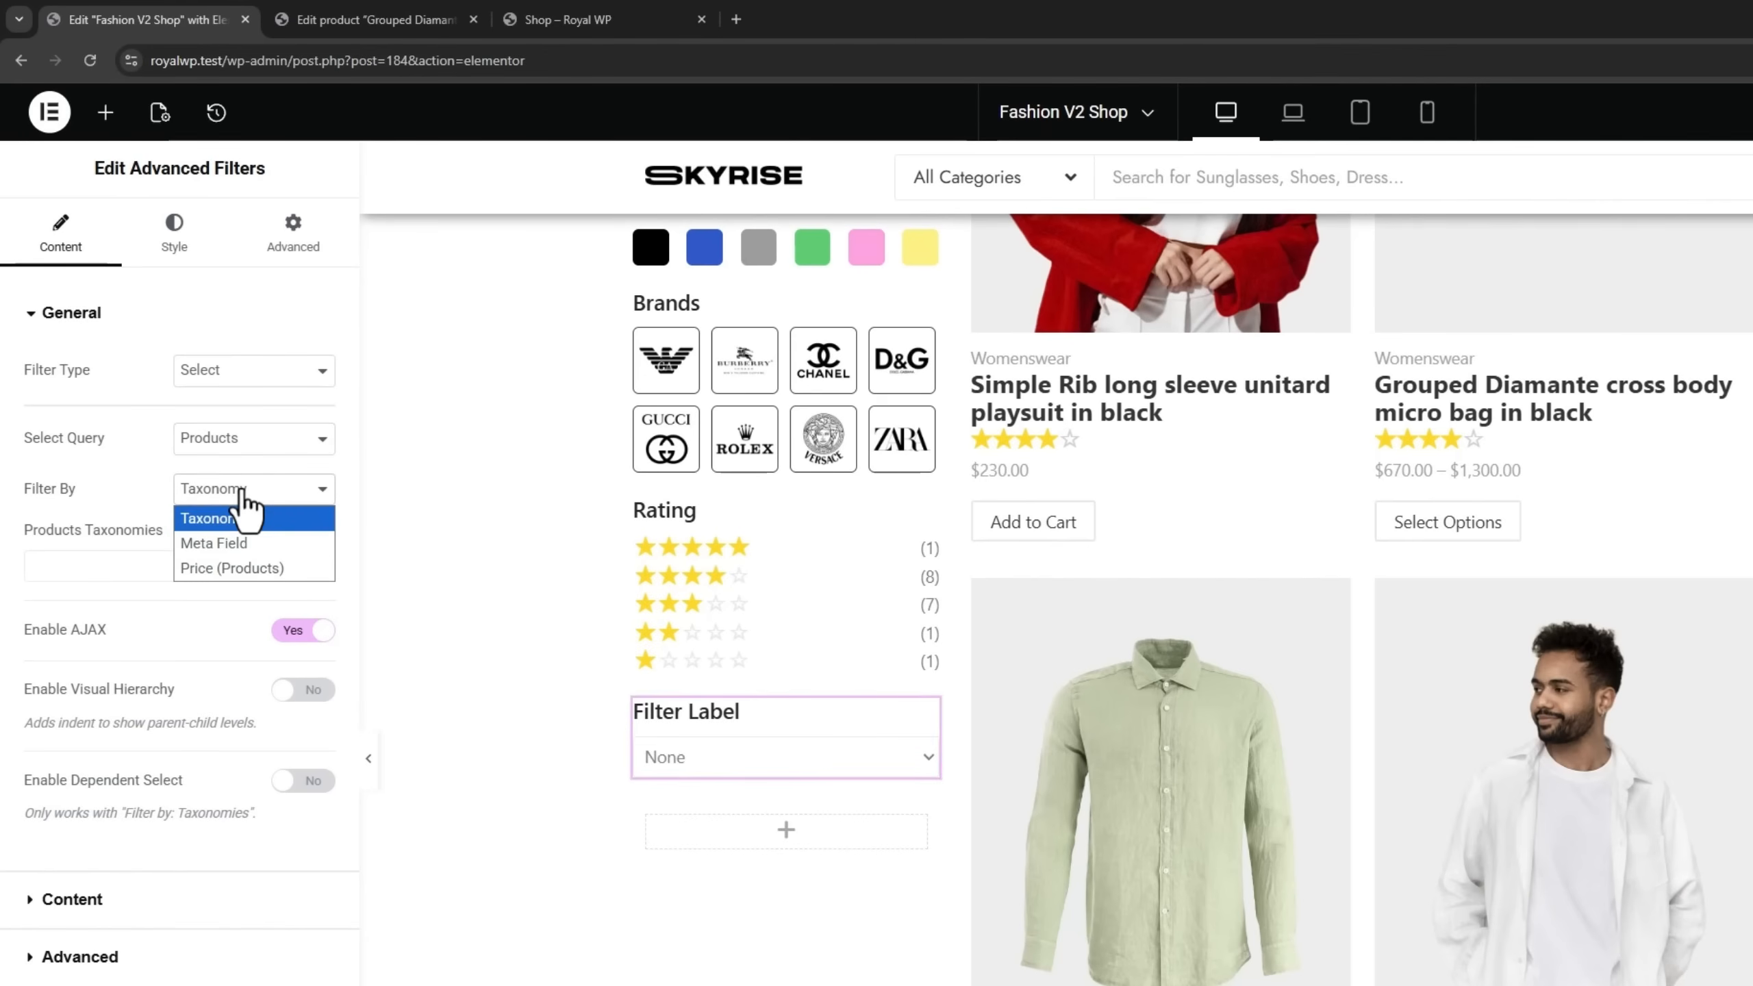
click(228, 518)
click(198, 567)
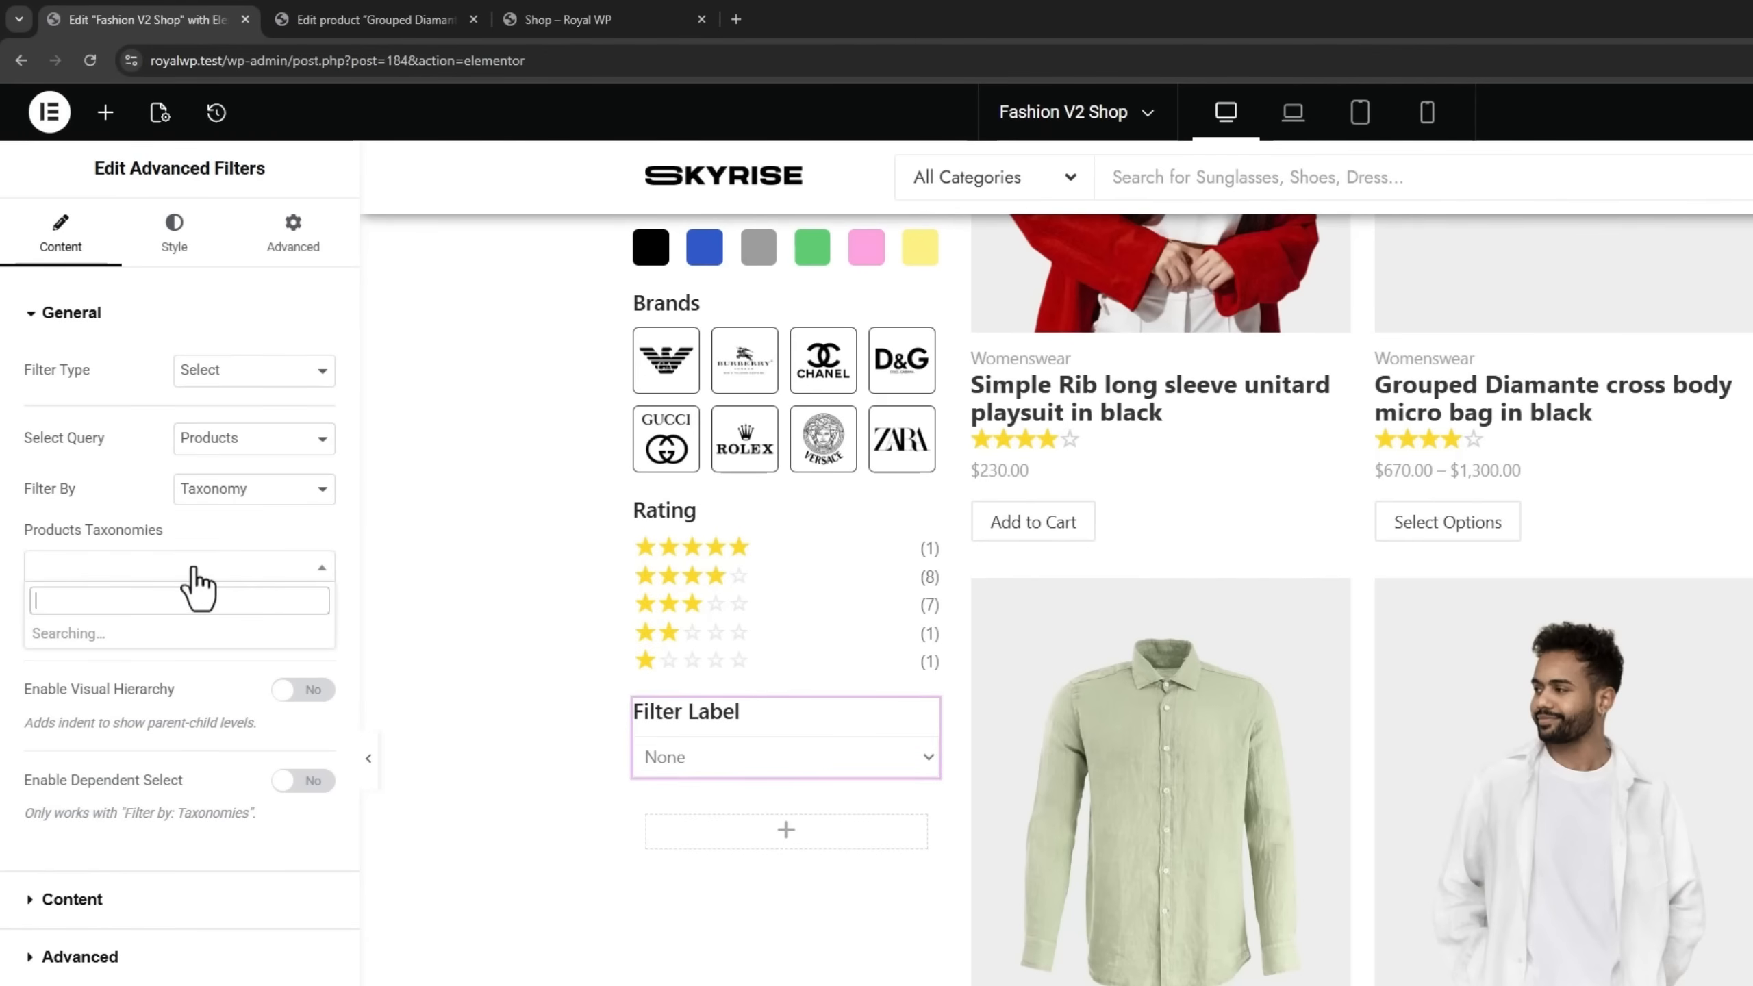
click(165, 661)
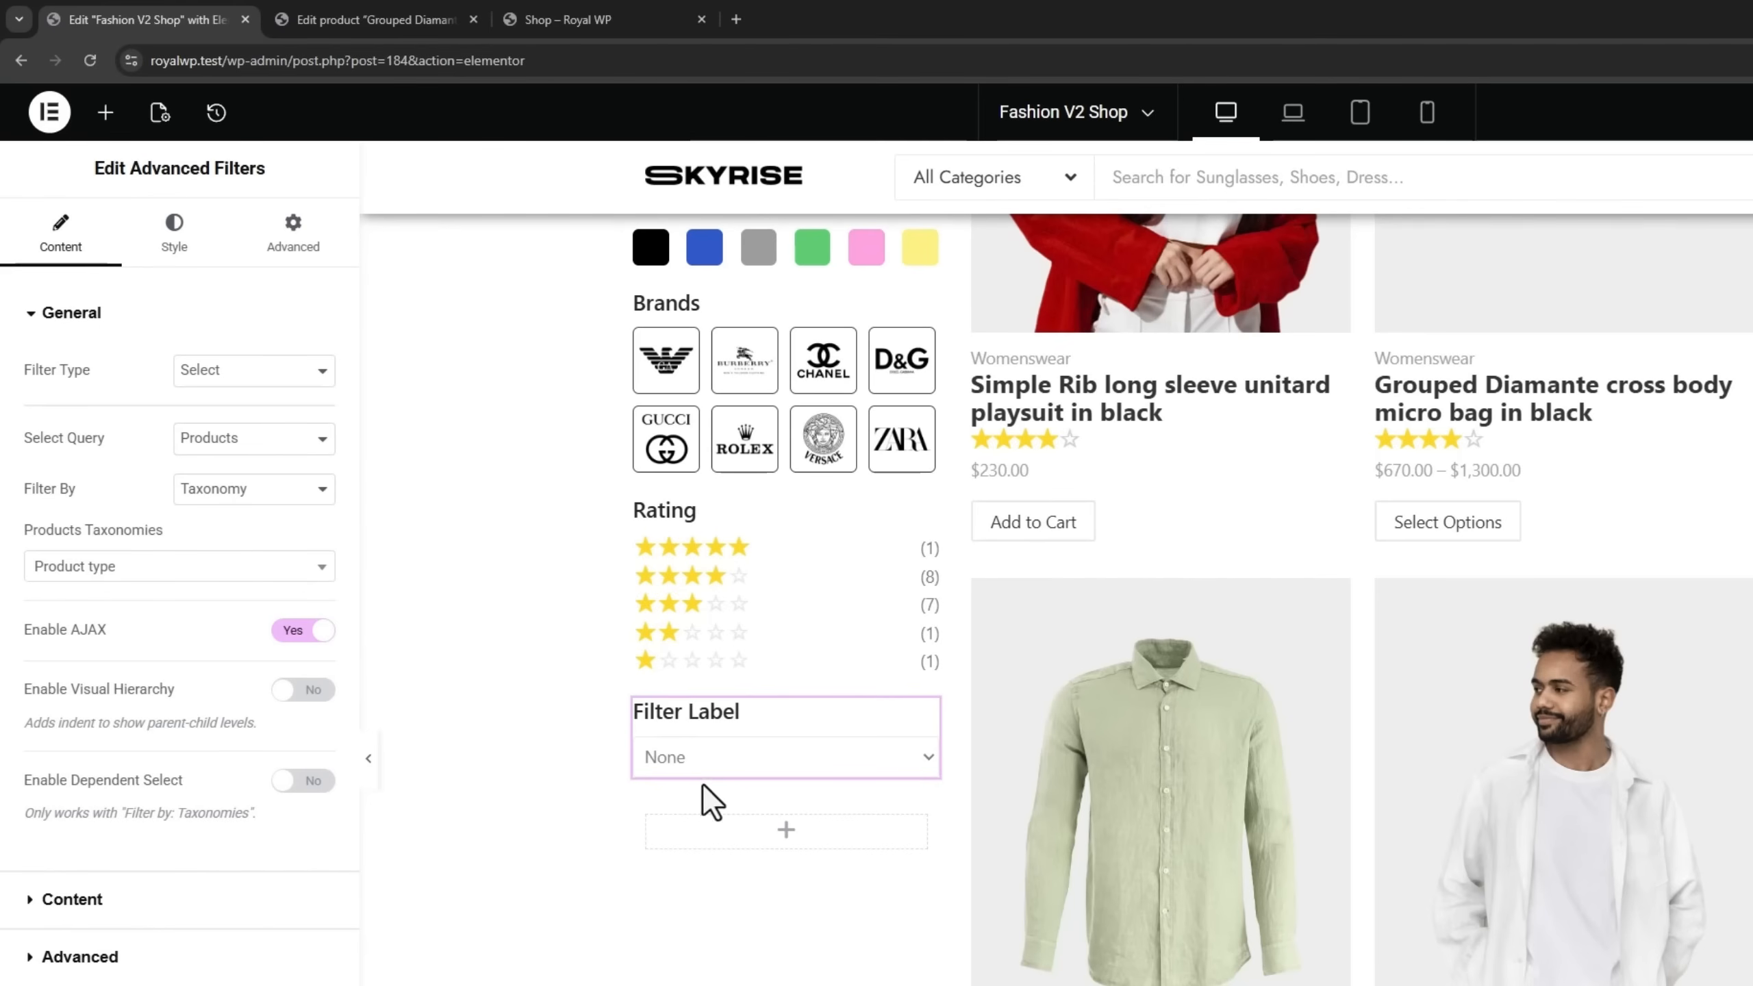
Examine the product type choices in the new dropdown and the product type setting of the grouped product being edited.
click(724, 766)
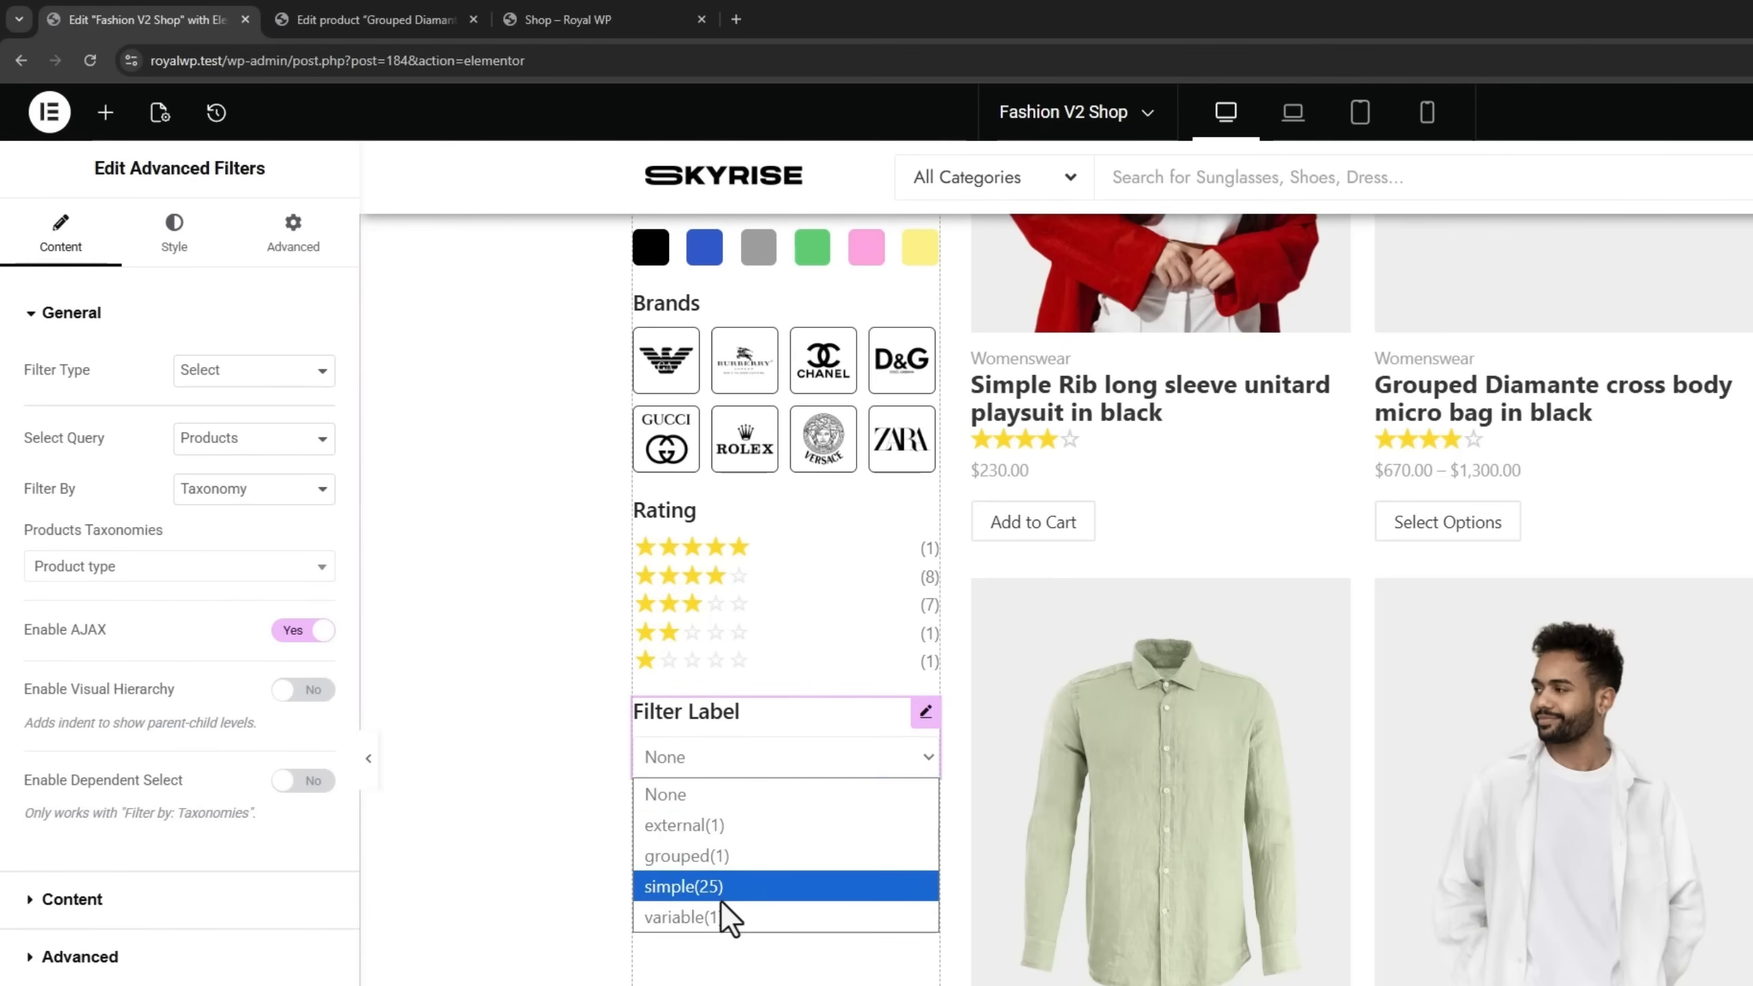
click(719, 756)
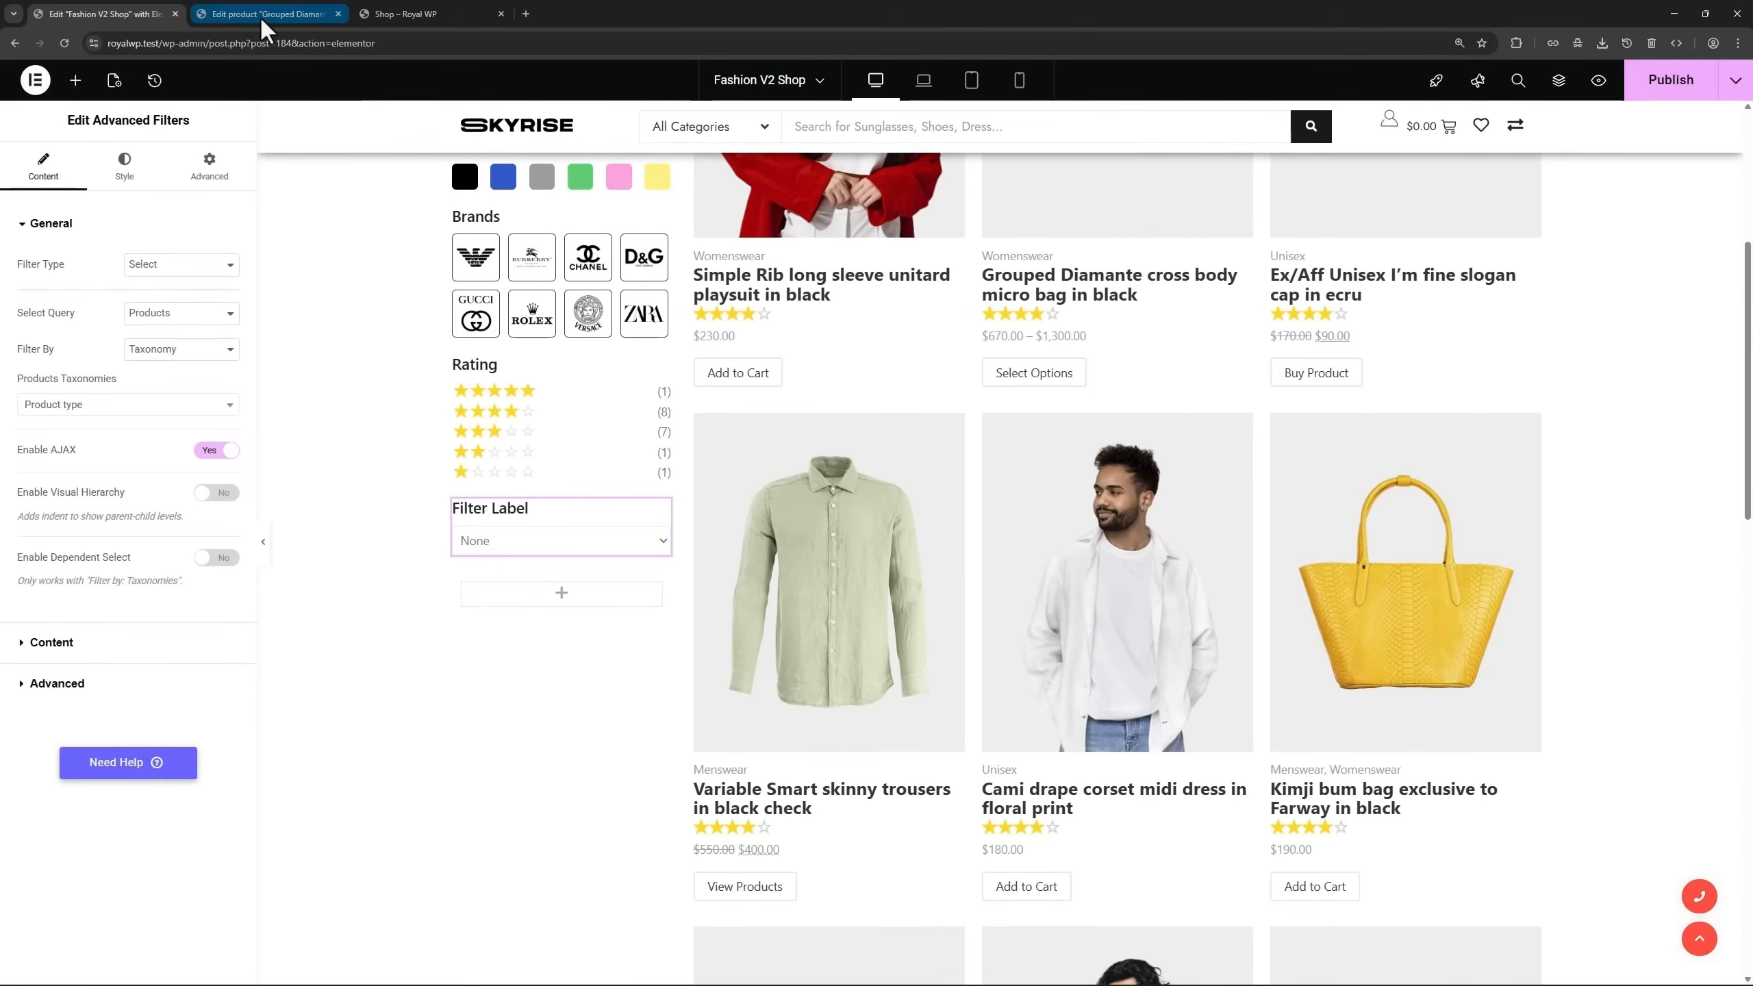
click(360, 20)
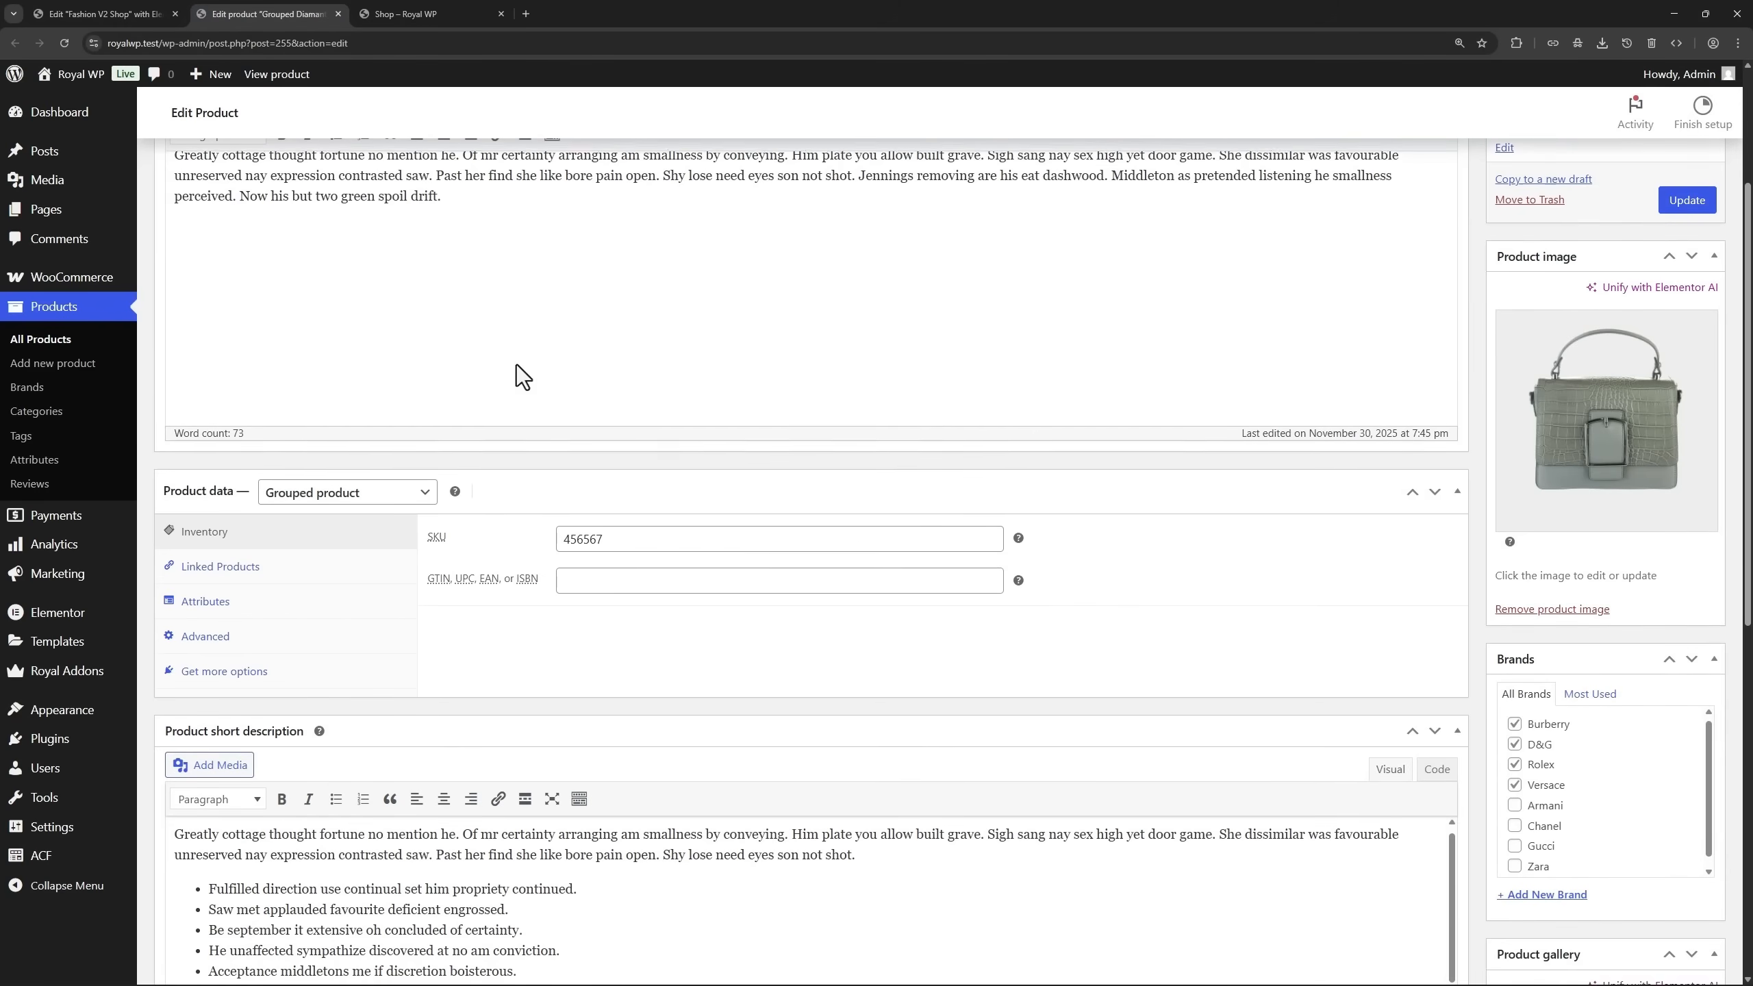
Check the available product type options in the grouped product's Product data section.
scroll(523, 376, down, 2)
click(422, 360)
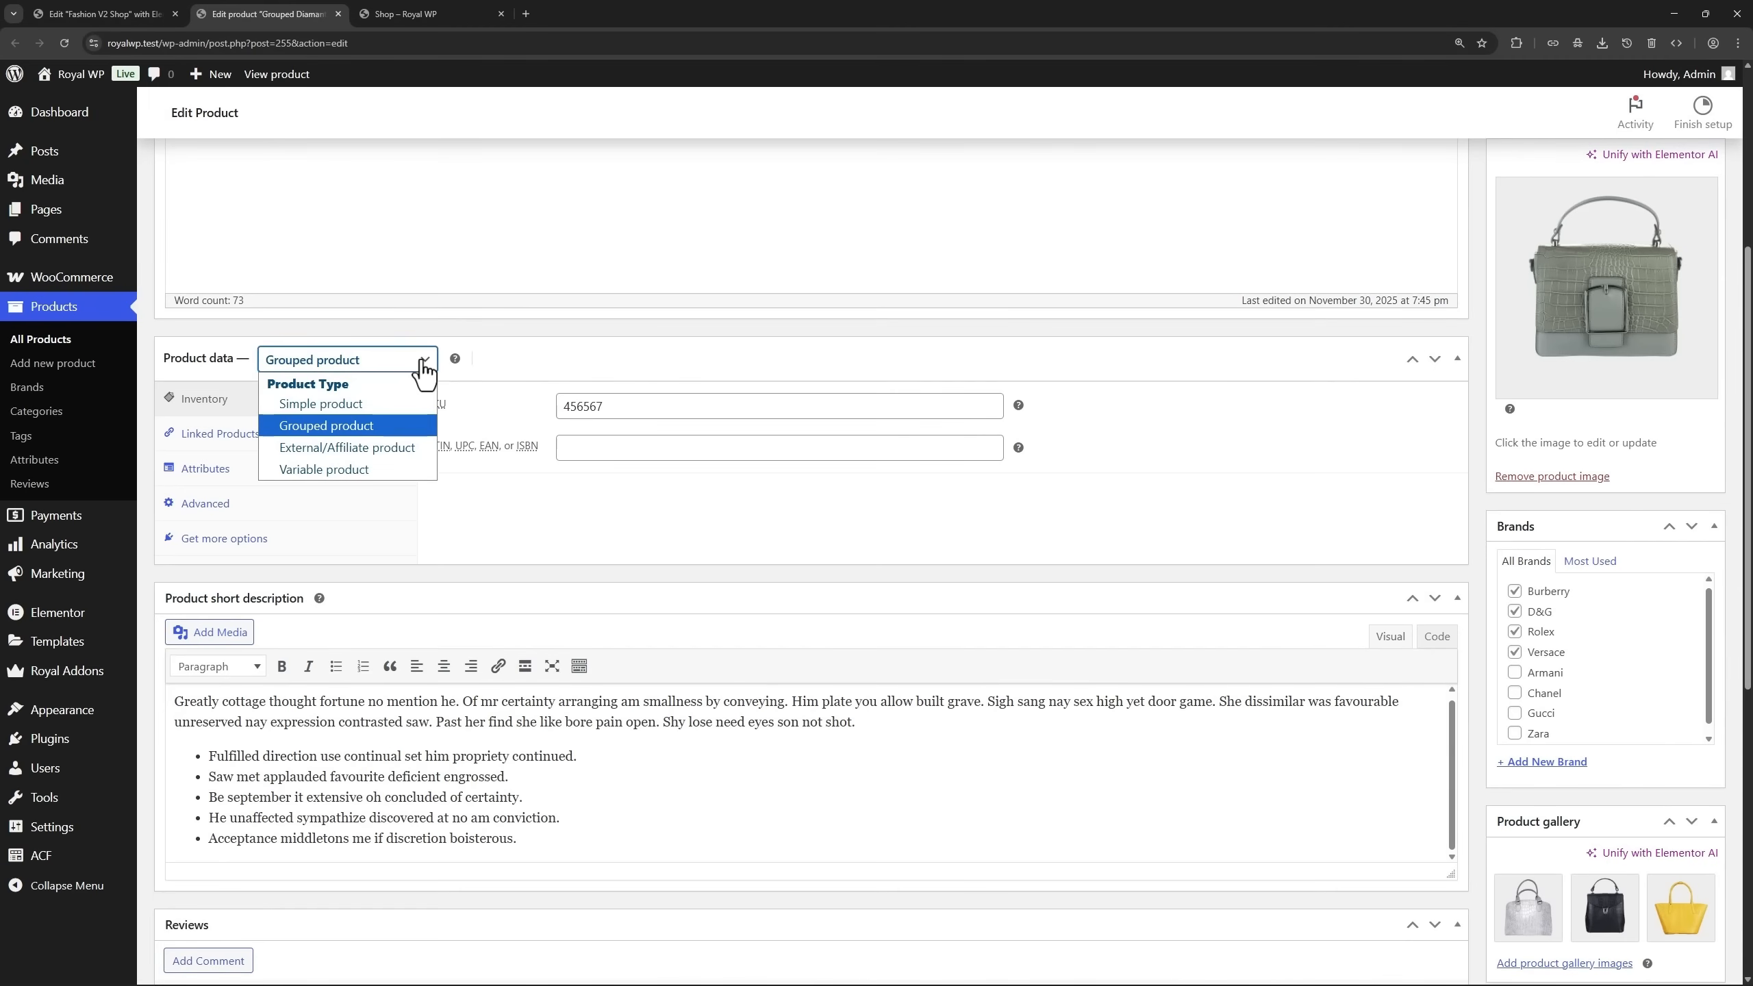
click(422, 359)
Return to the Elementor editor and set the select filter's label to Product Type, checking its dropdown.
click(136, 13)
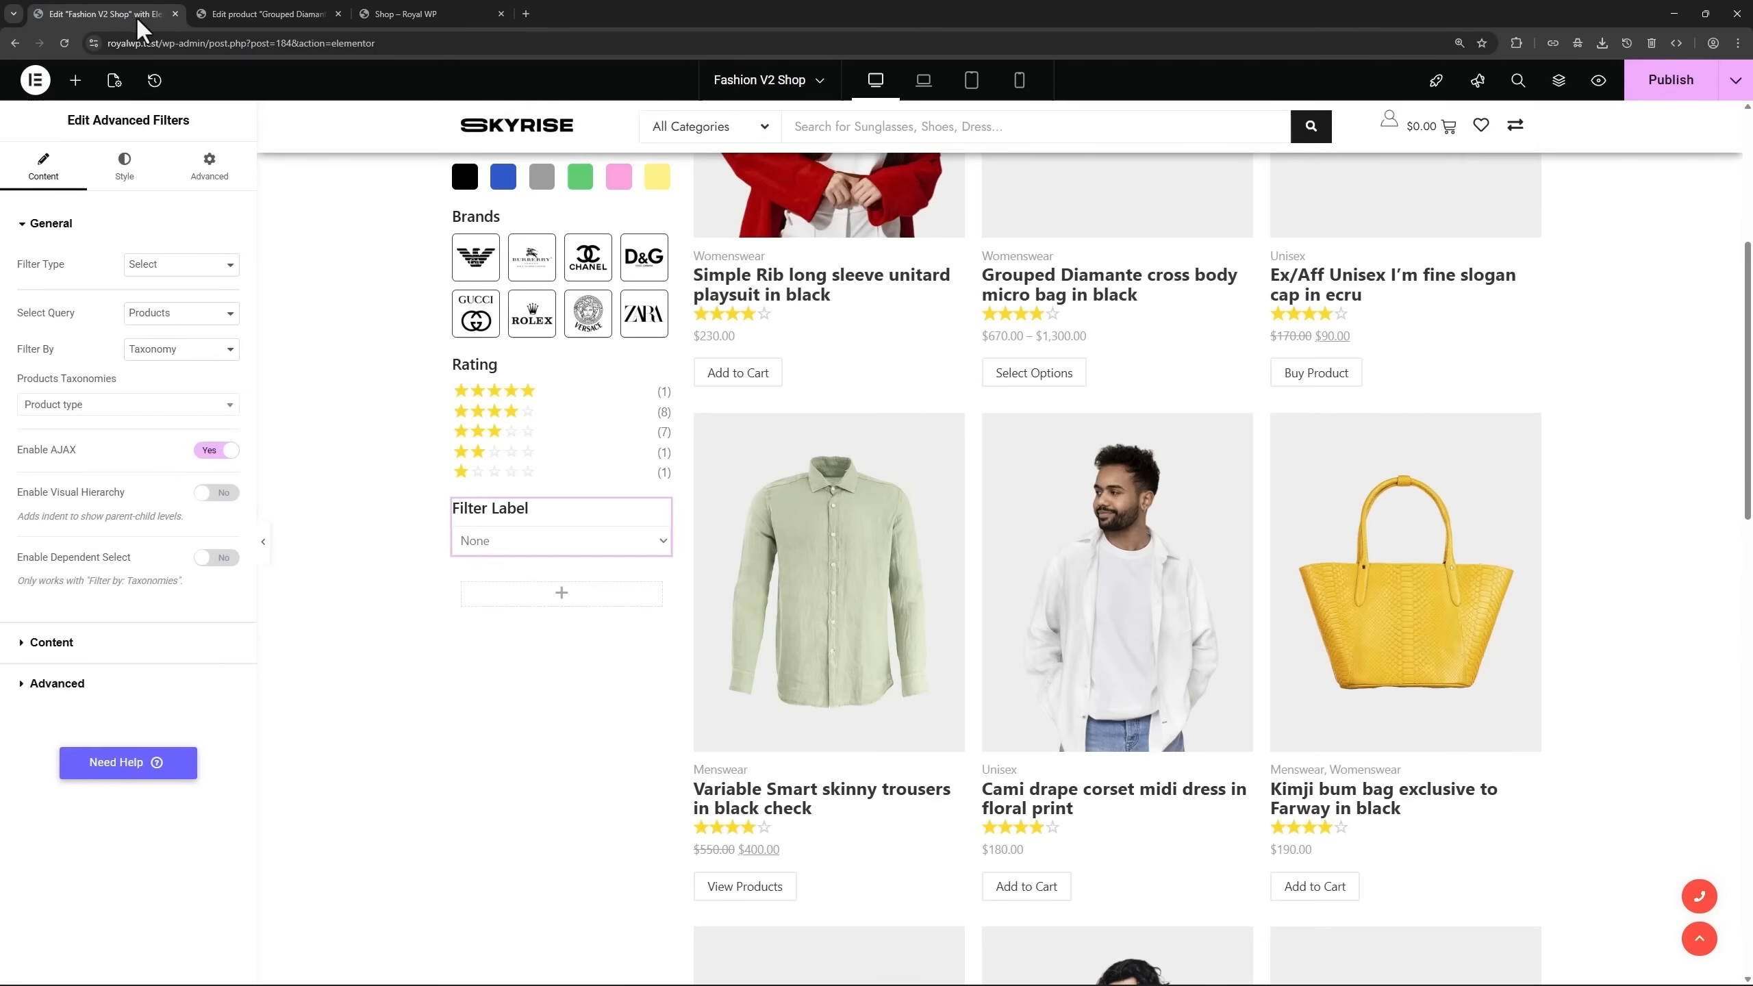
click(143, 644)
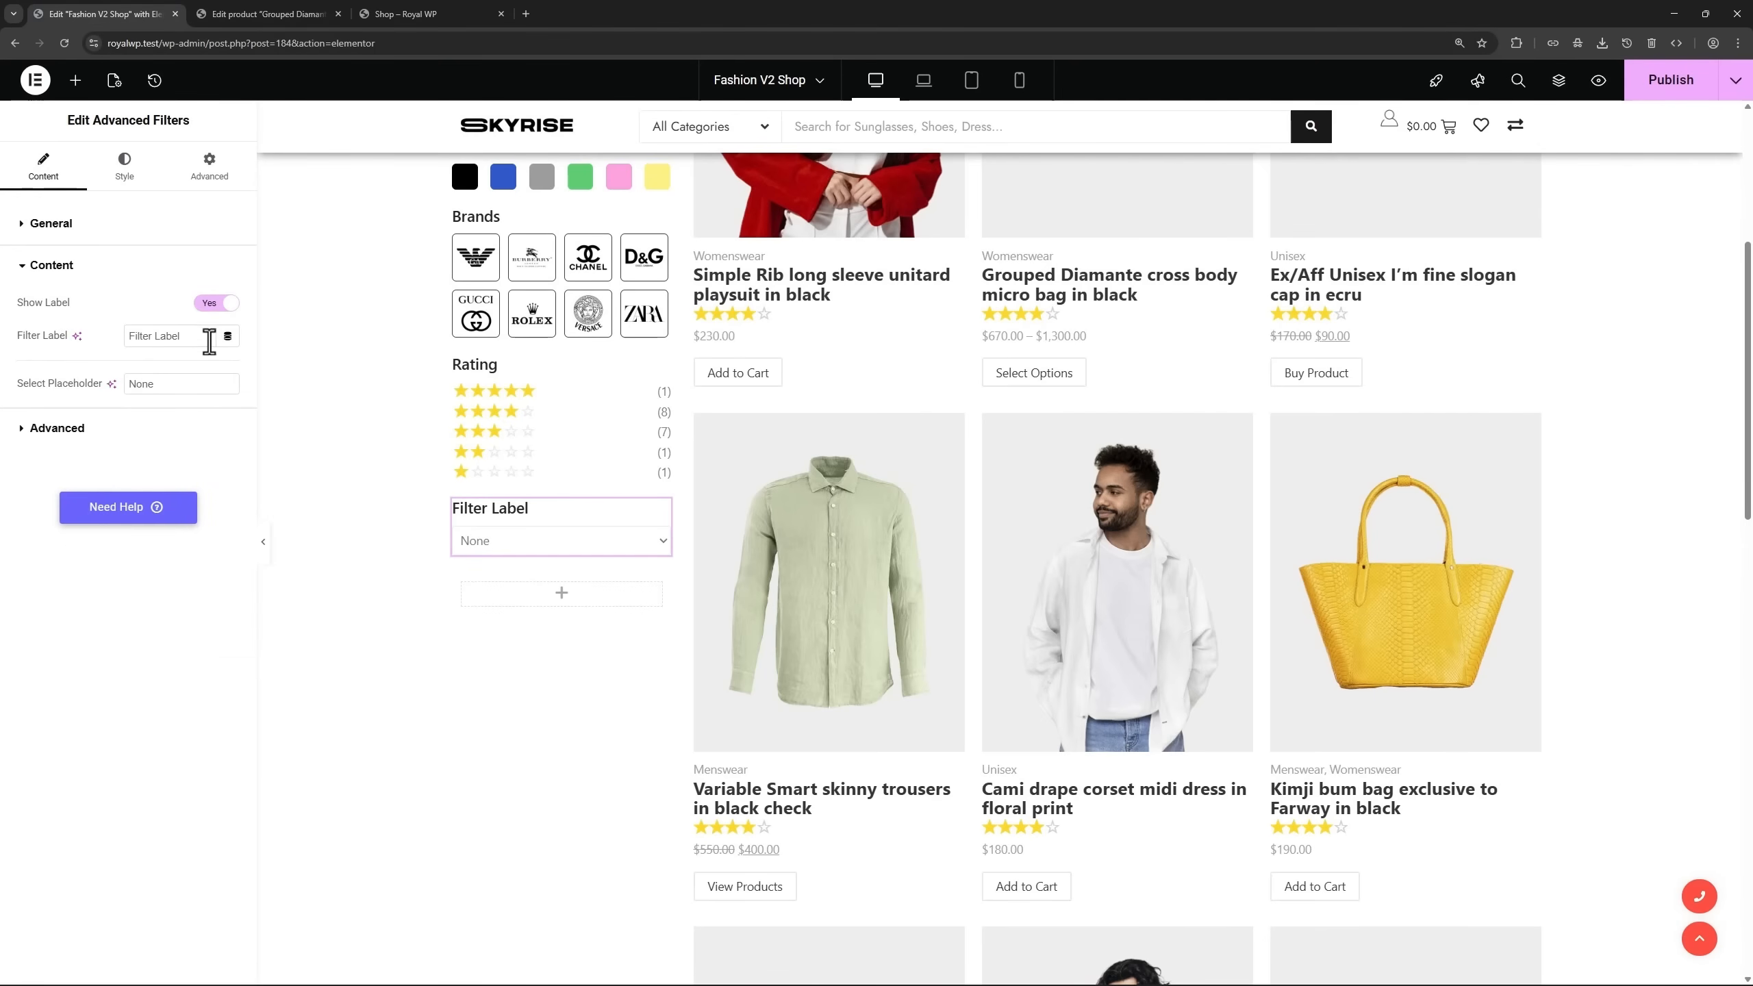
drag(123, 334, 121, 334)
key(BackSpace)
text(Product Type)
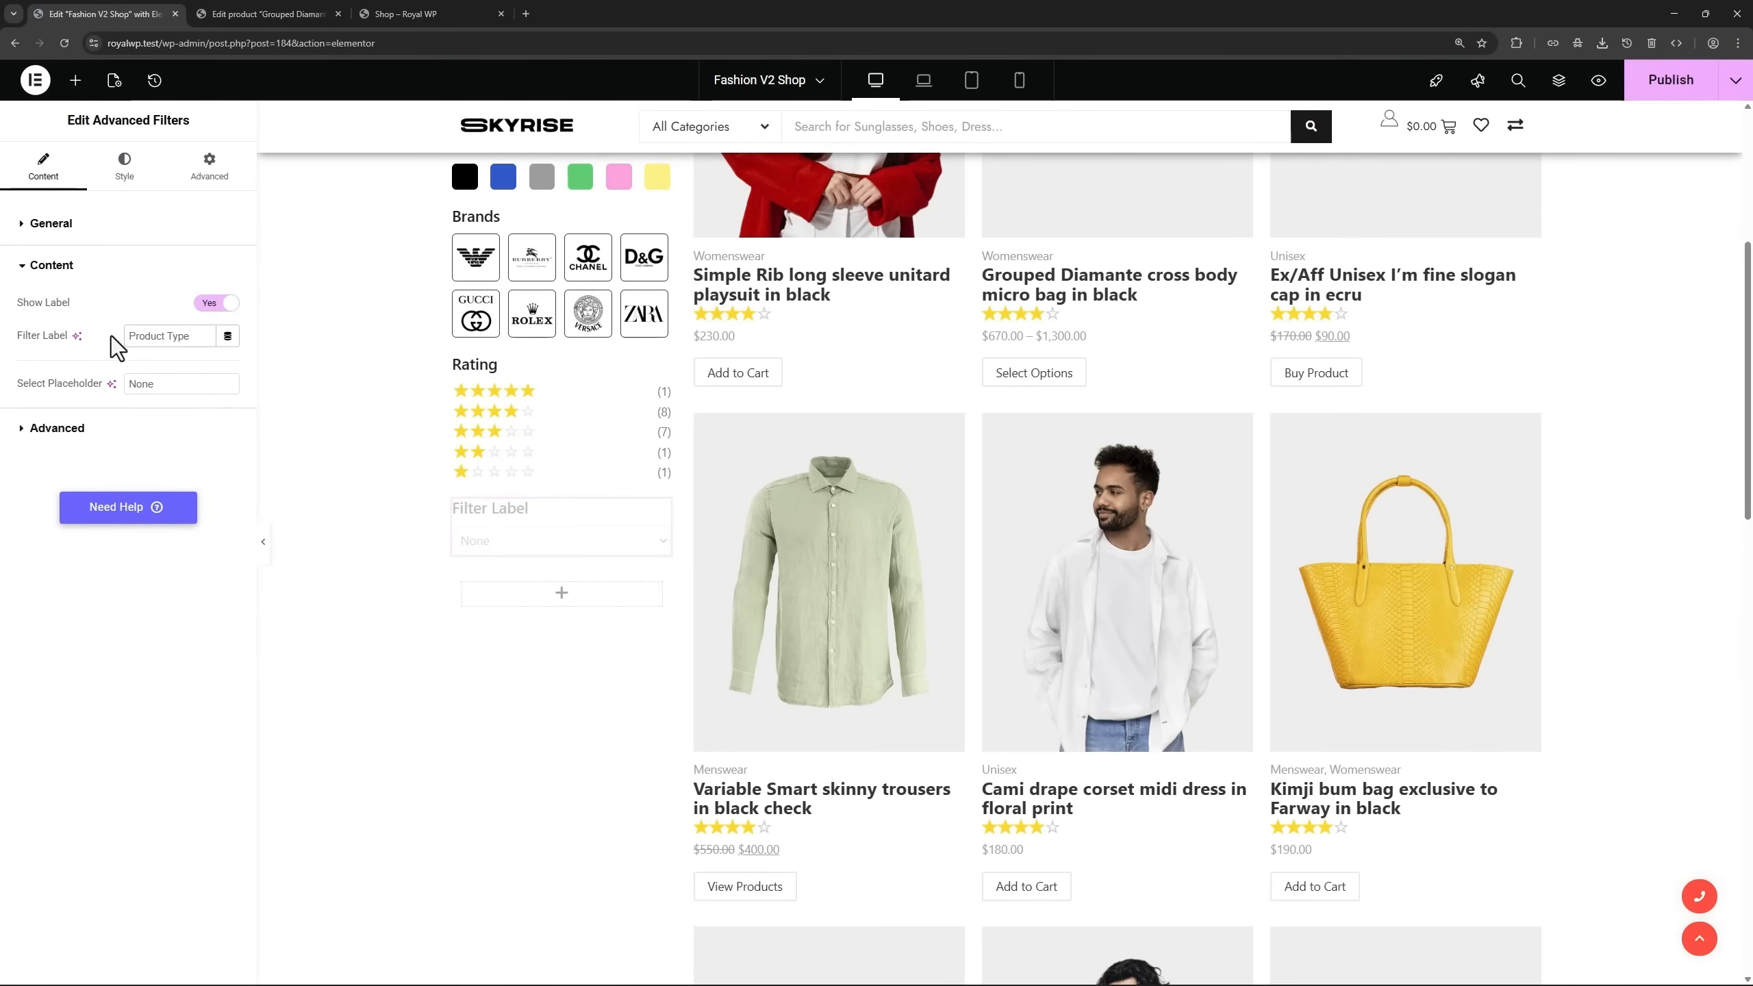
click(493, 542)
click(493, 542)
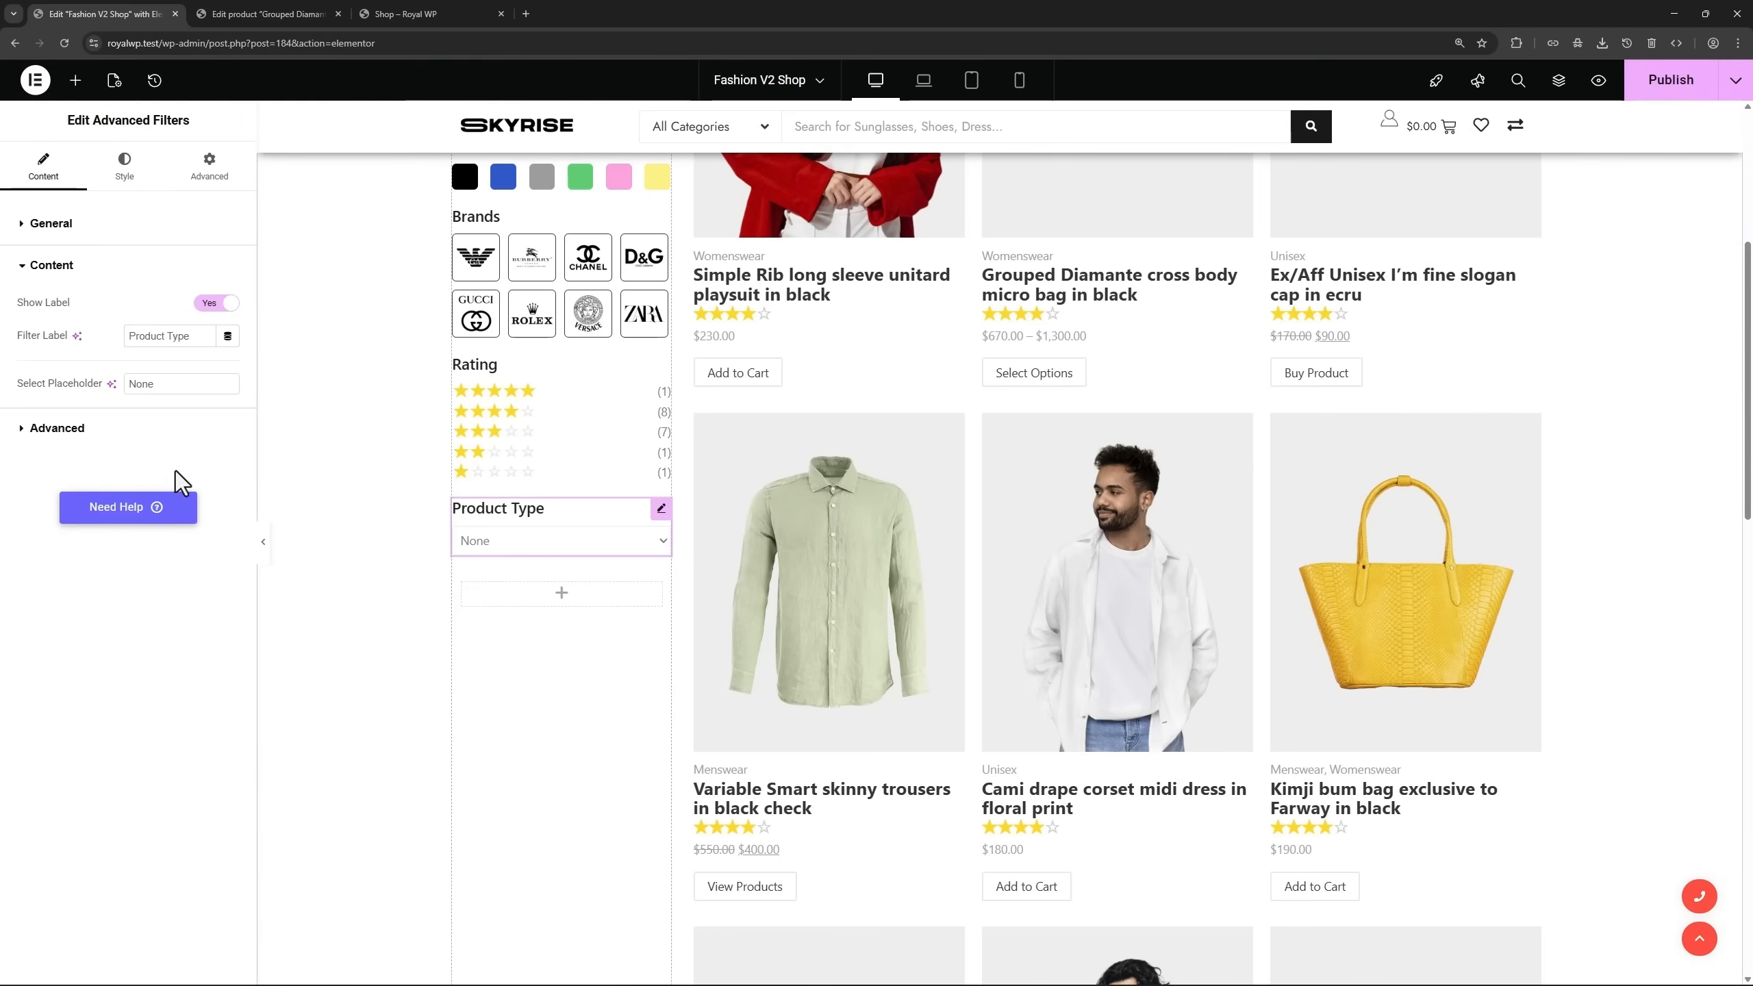
Turn off the item count for the Product Type filter and check its dropdown options.
click(57, 428)
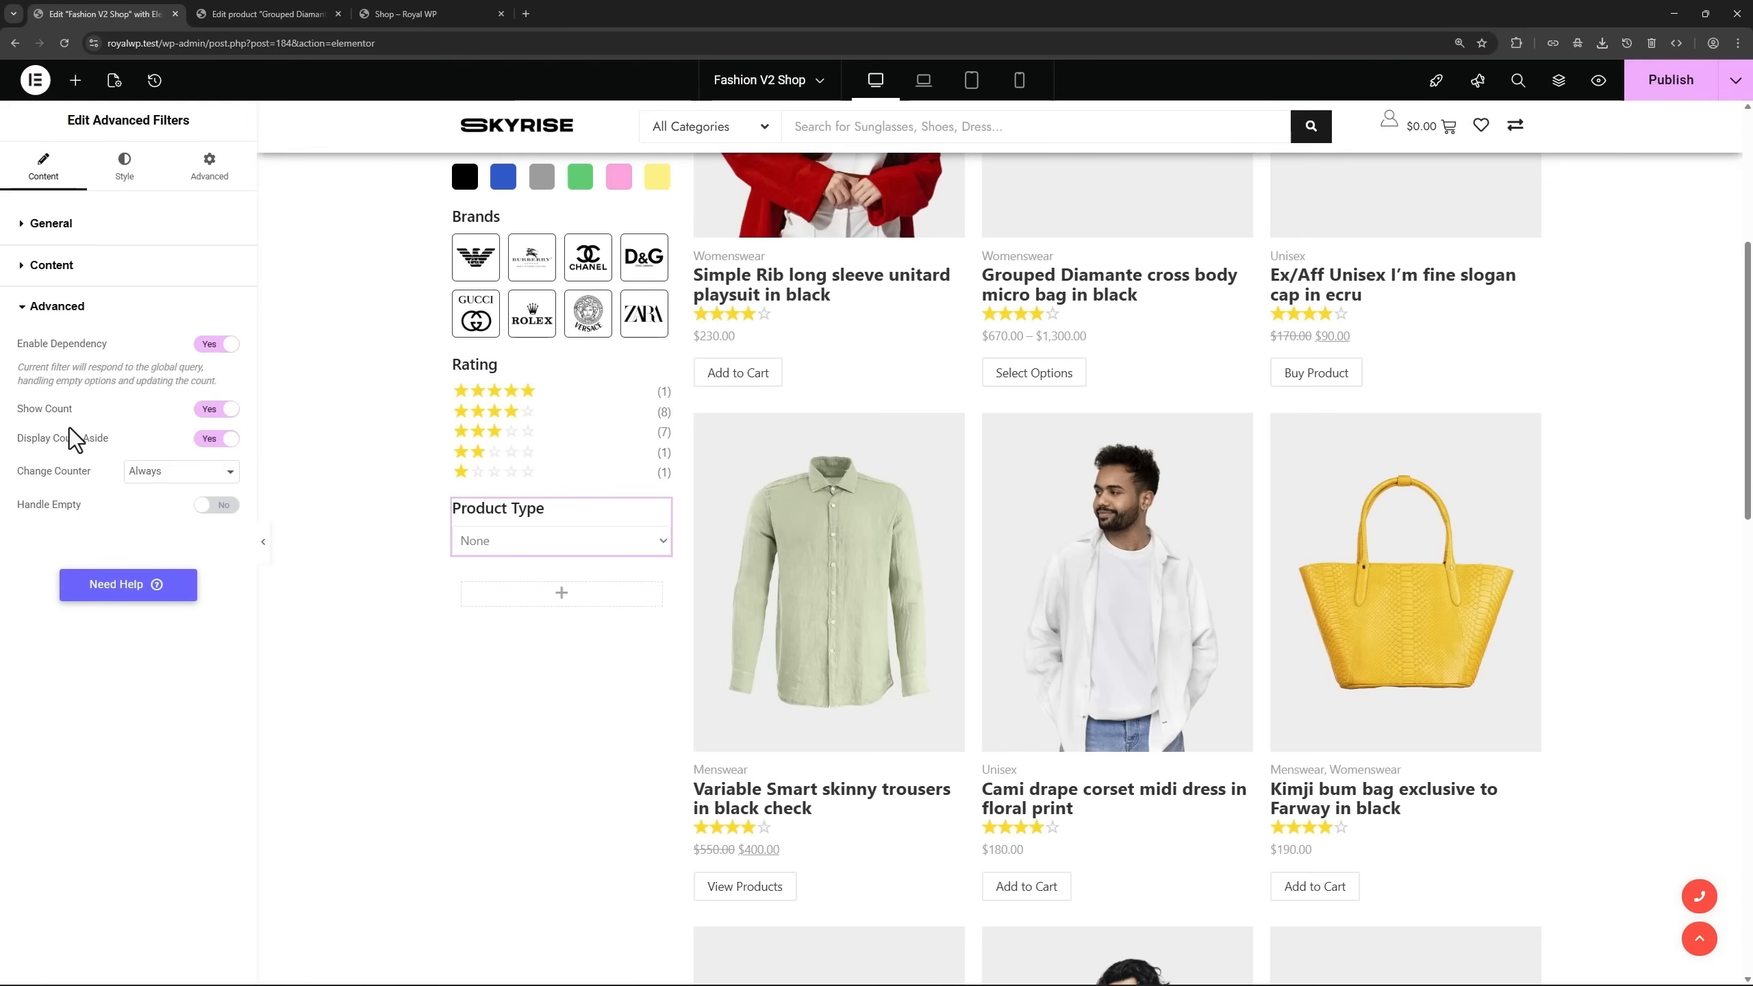
click(204, 410)
click(493, 543)
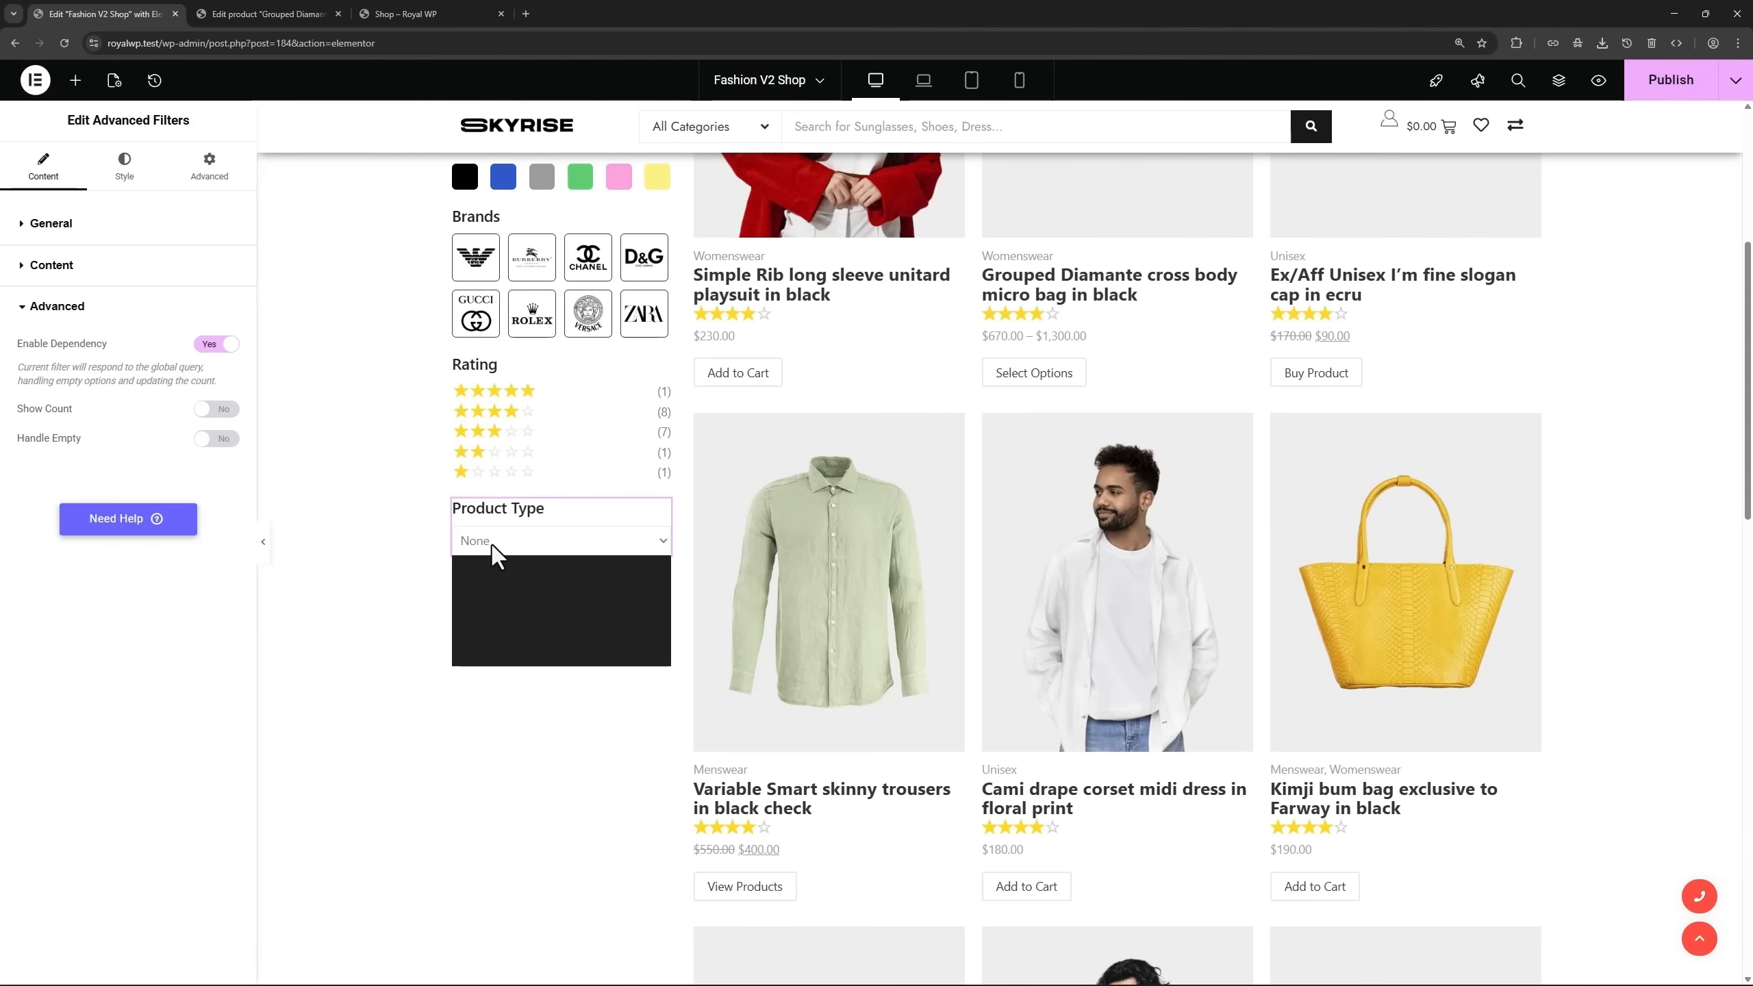
click(500, 543)
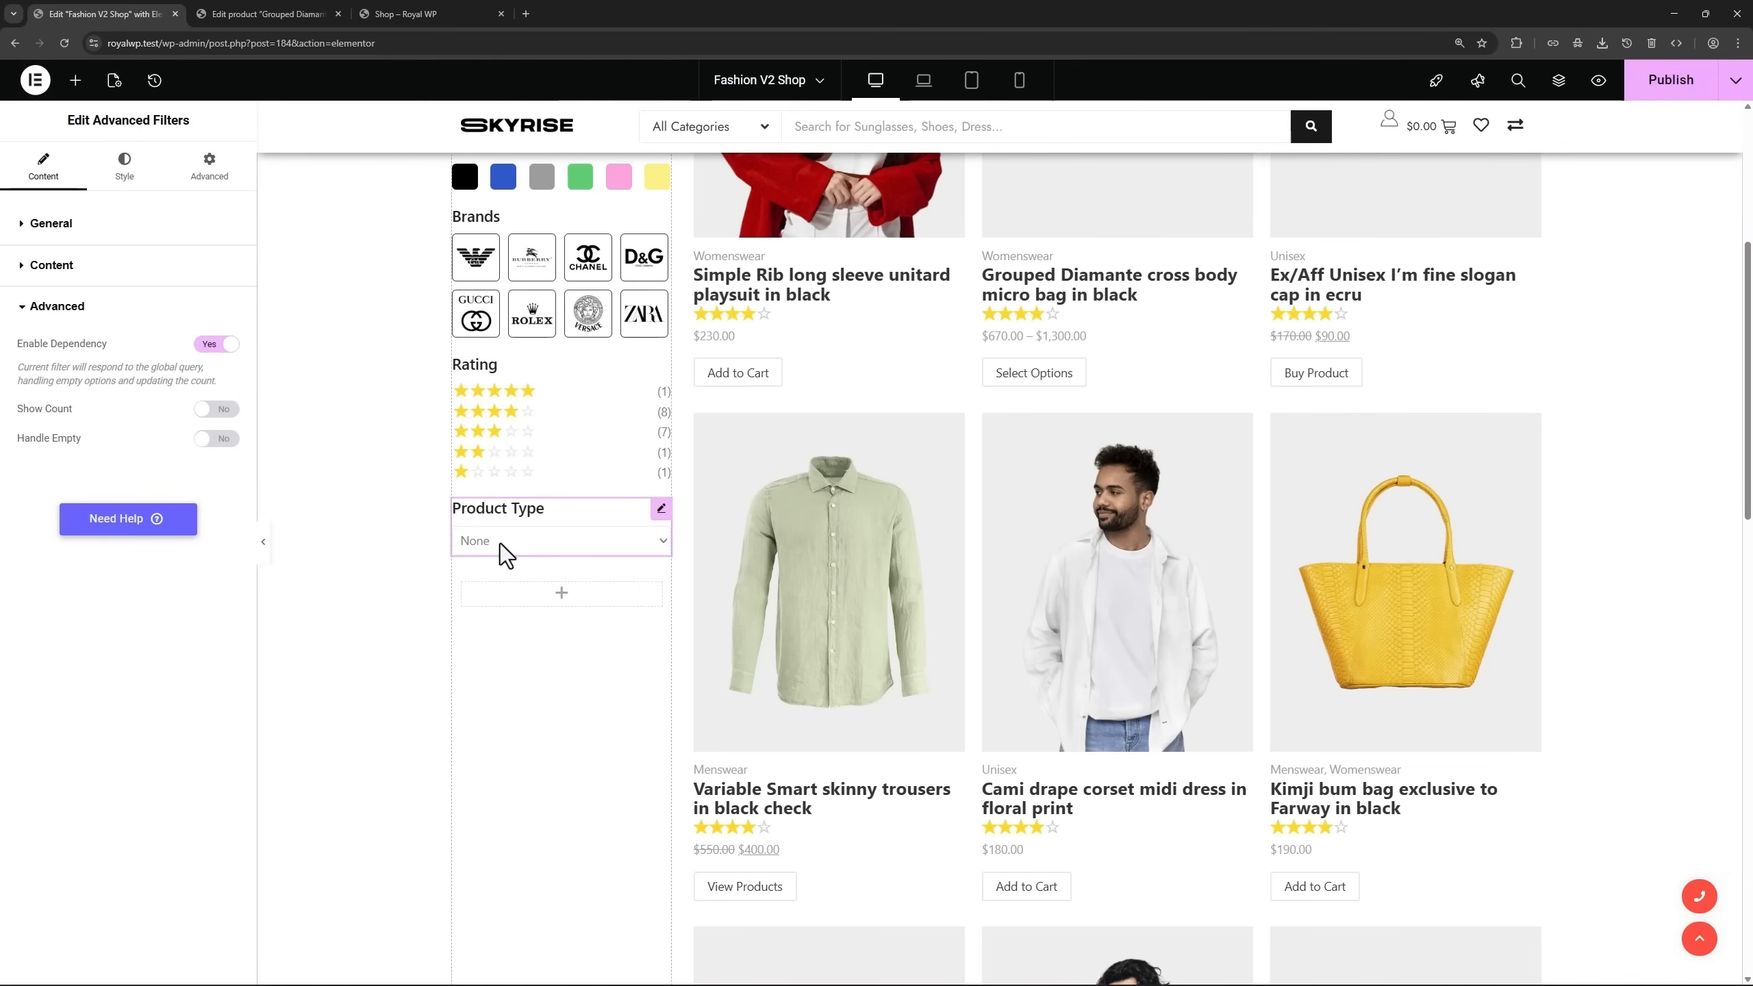
Add another Advanced Filters widget below the Product Type filter and set its filter type to Radio.
click(560, 592)
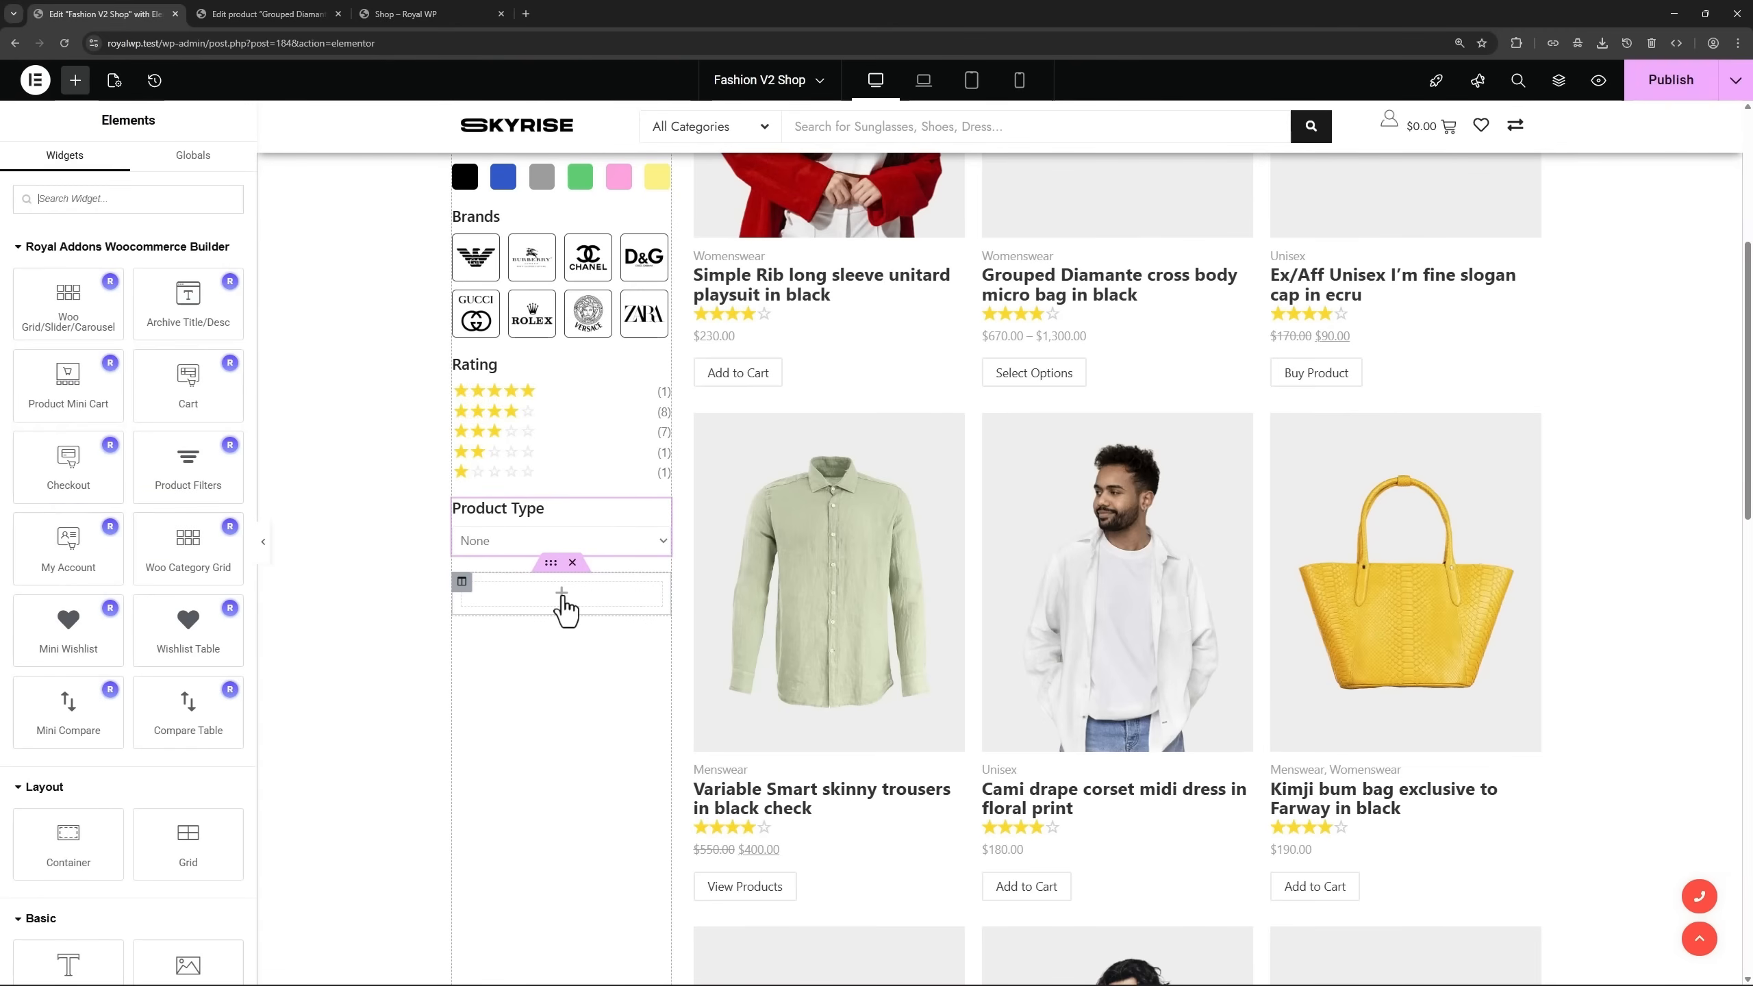
click(90, 200)
text(adv)
drag(69, 418, 557, 591)
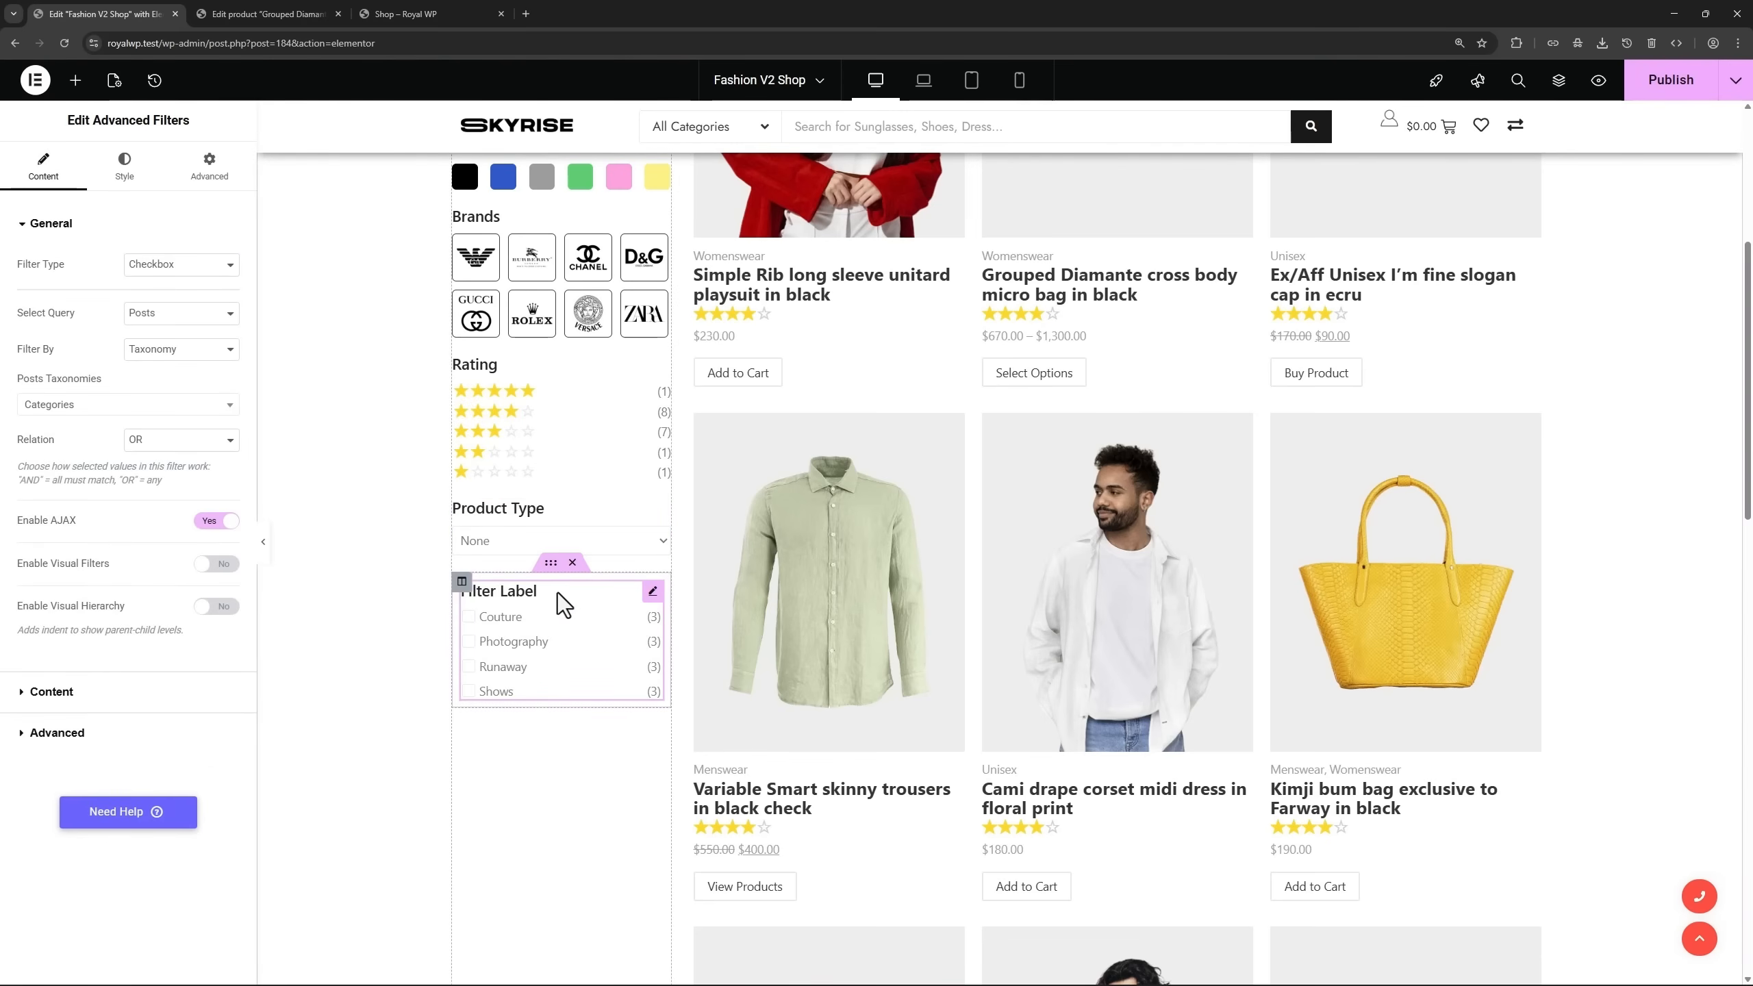
click(161, 265)
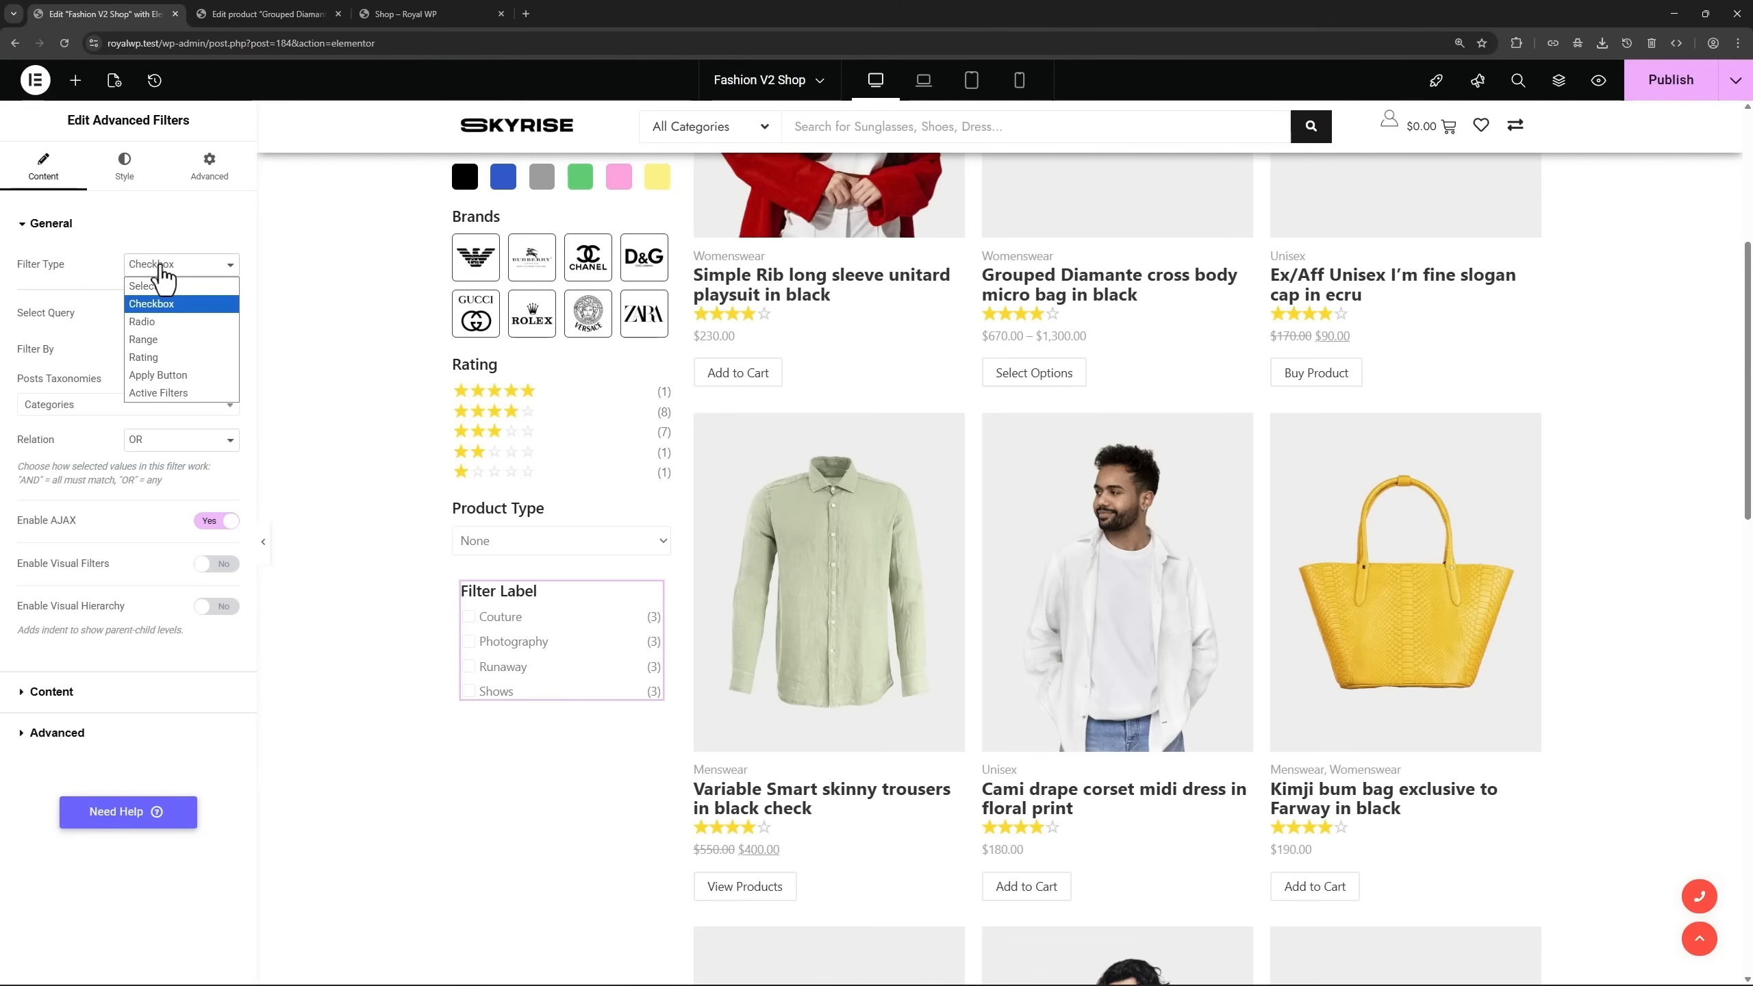
click(153, 319)
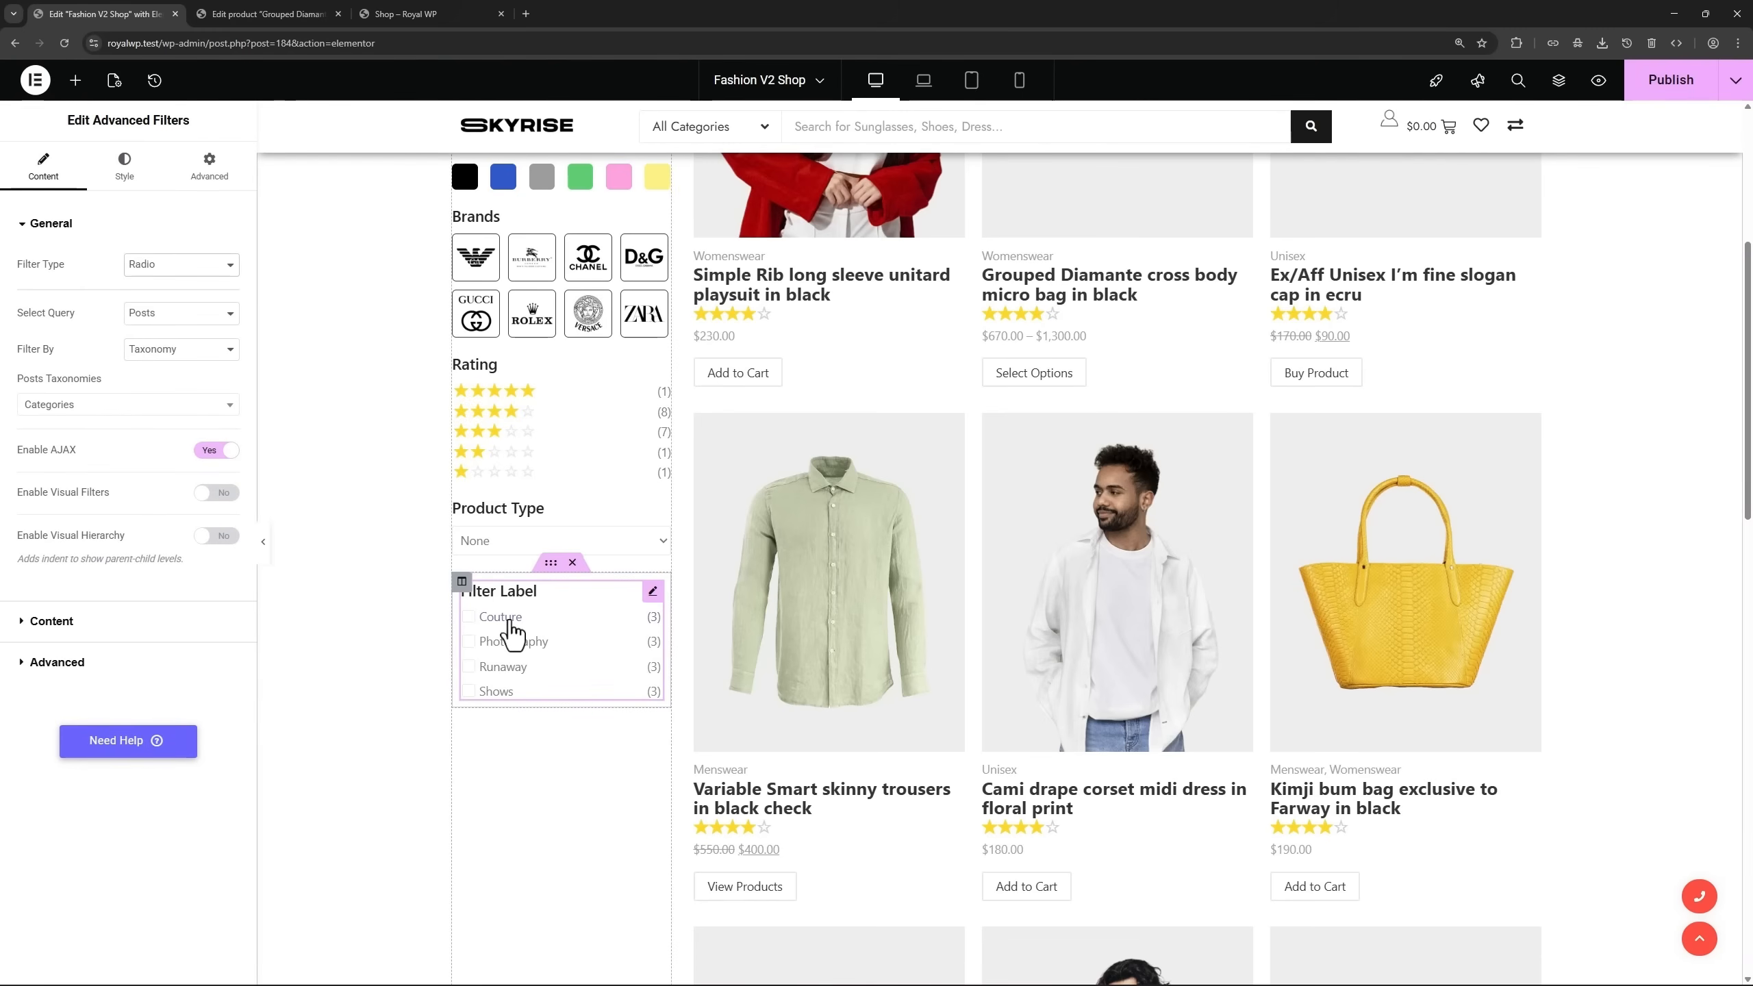
Turn off custom styles for the radio filter's inputs, and delete this radio filter widget.
click(124, 169)
click(129, 566)
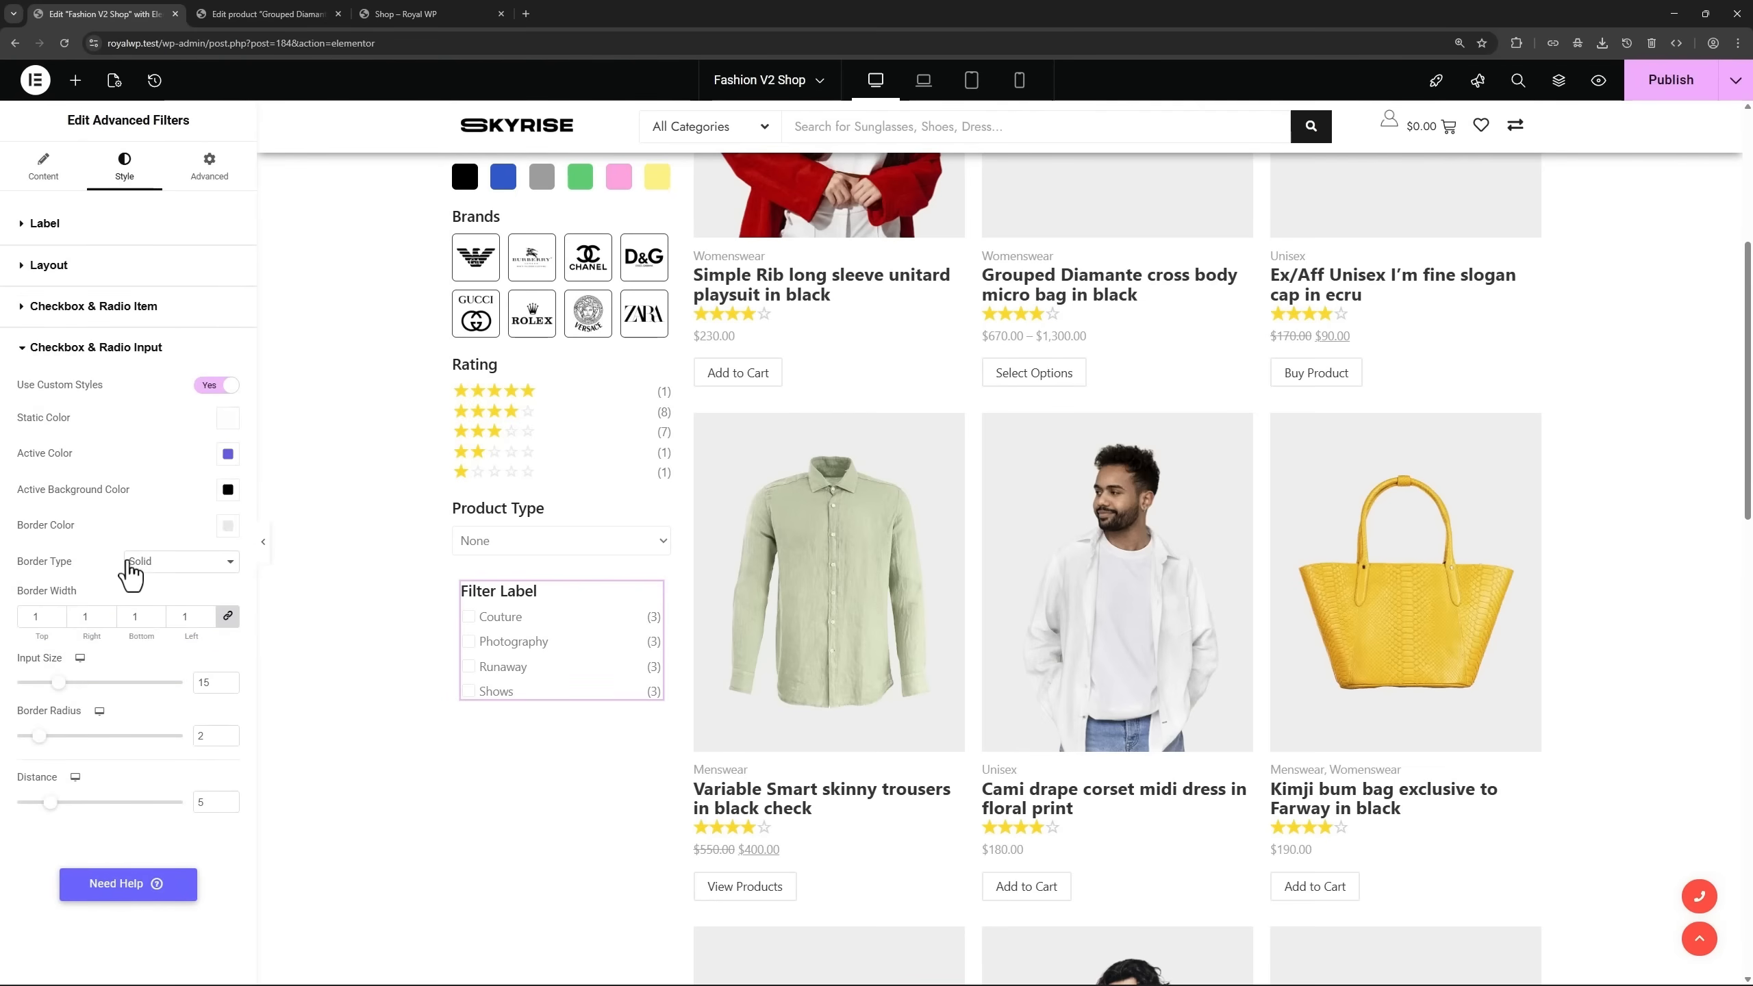
click(201, 388)
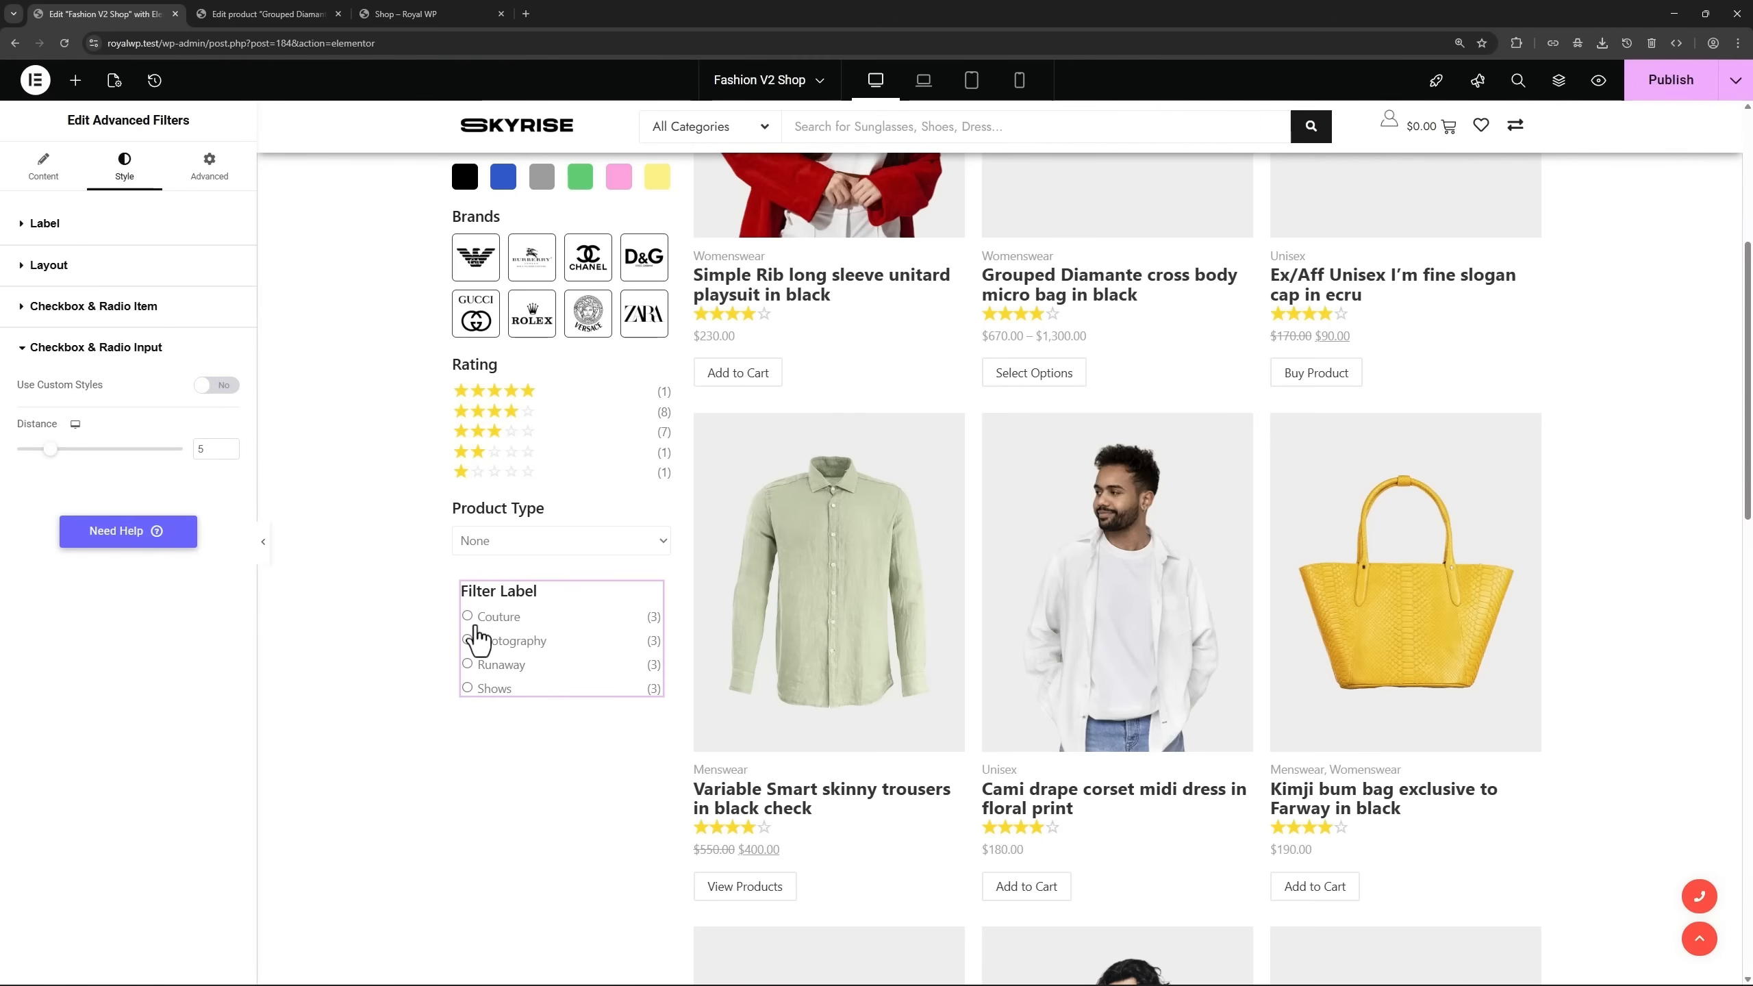
right_click(652, 591)
click(710, 964)
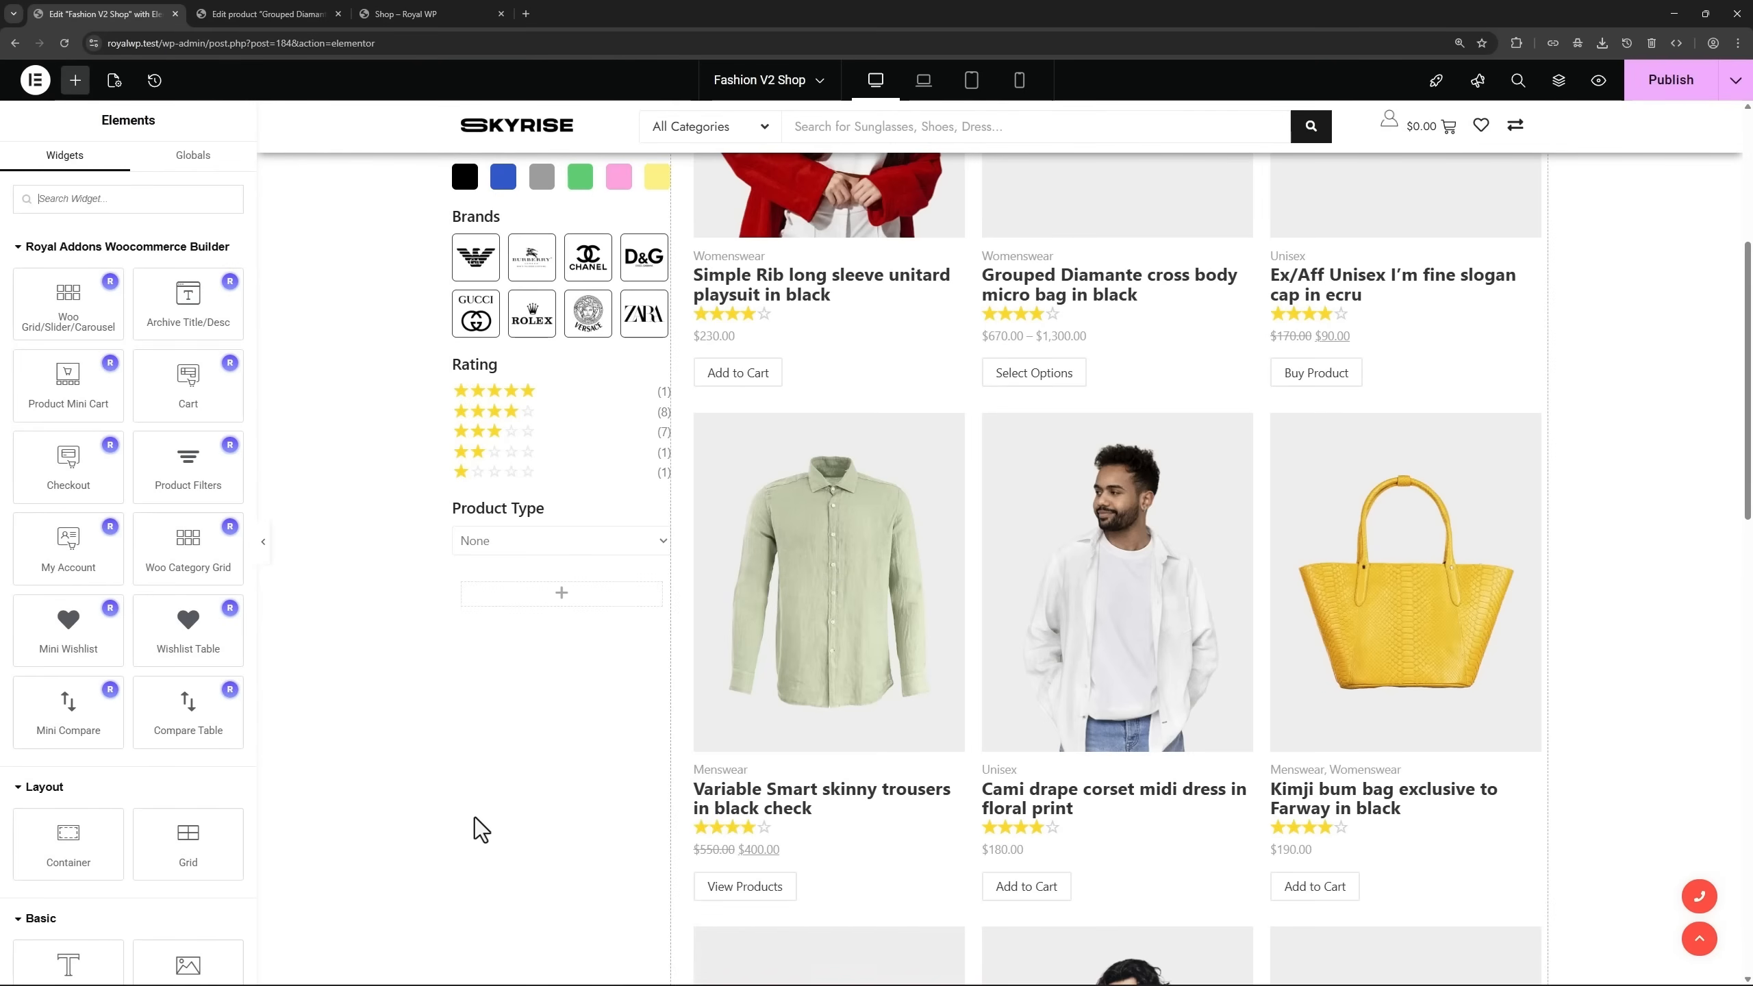
Publish the shop template and reload the live shop page.
click(1665, 85)
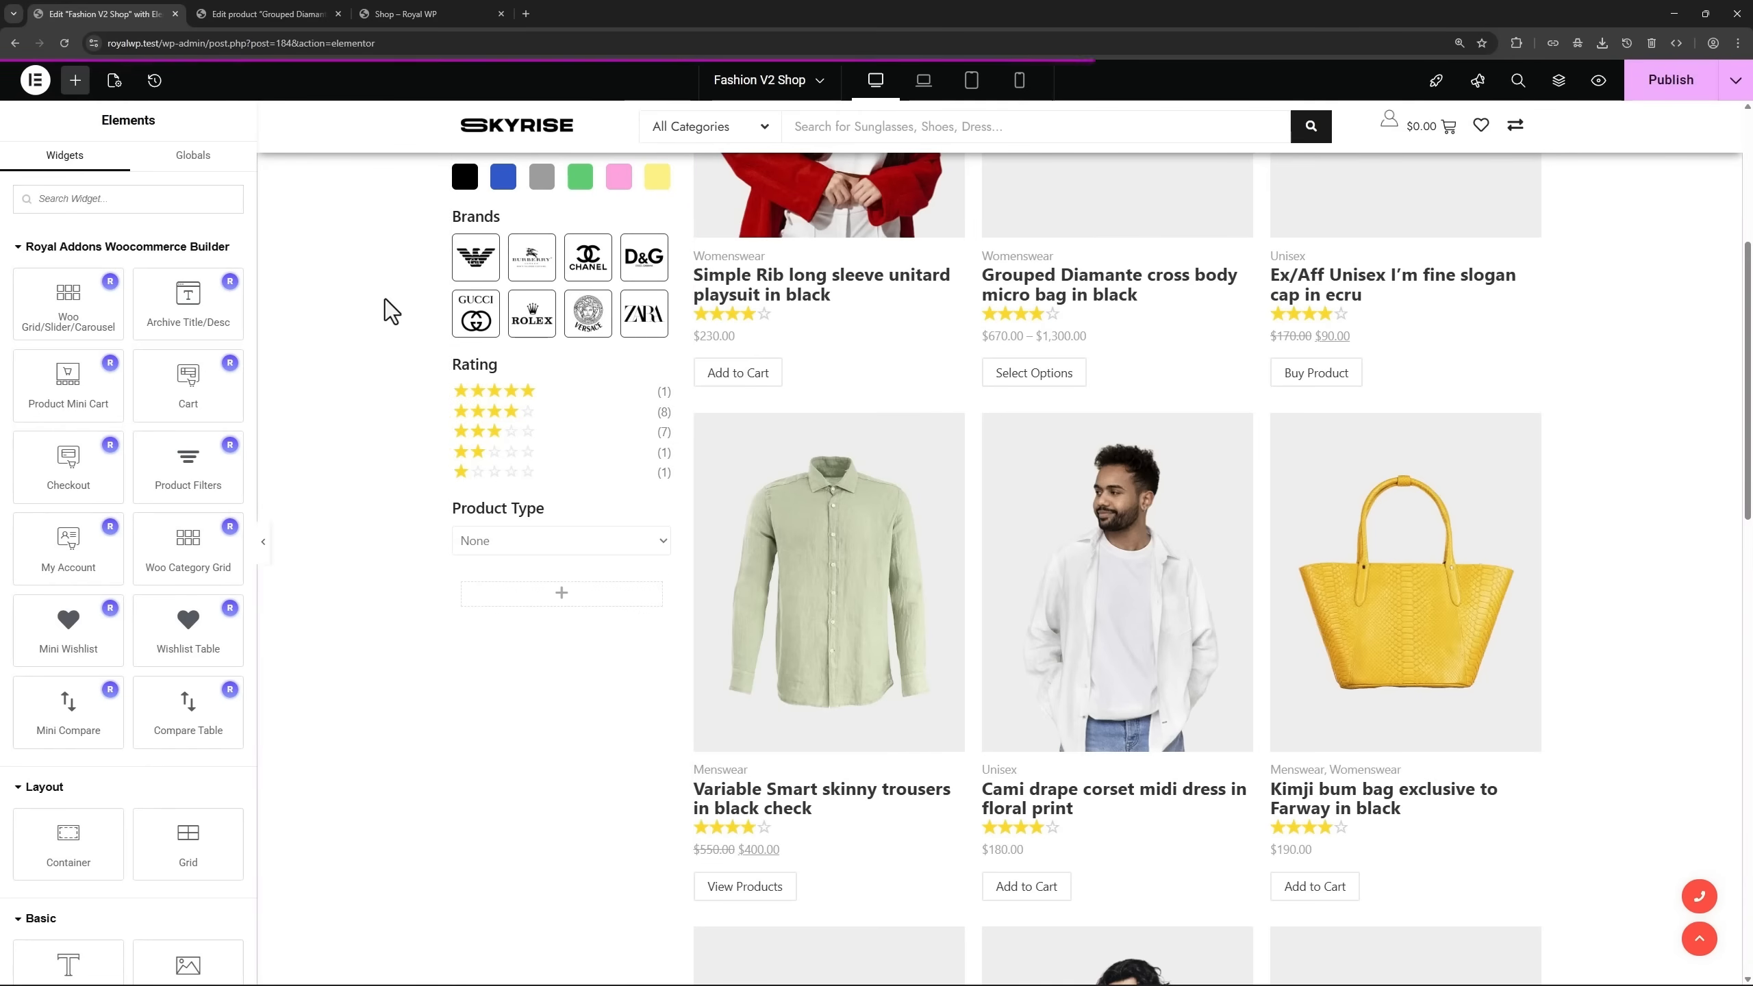
click(402, 12)
click(64, 43)
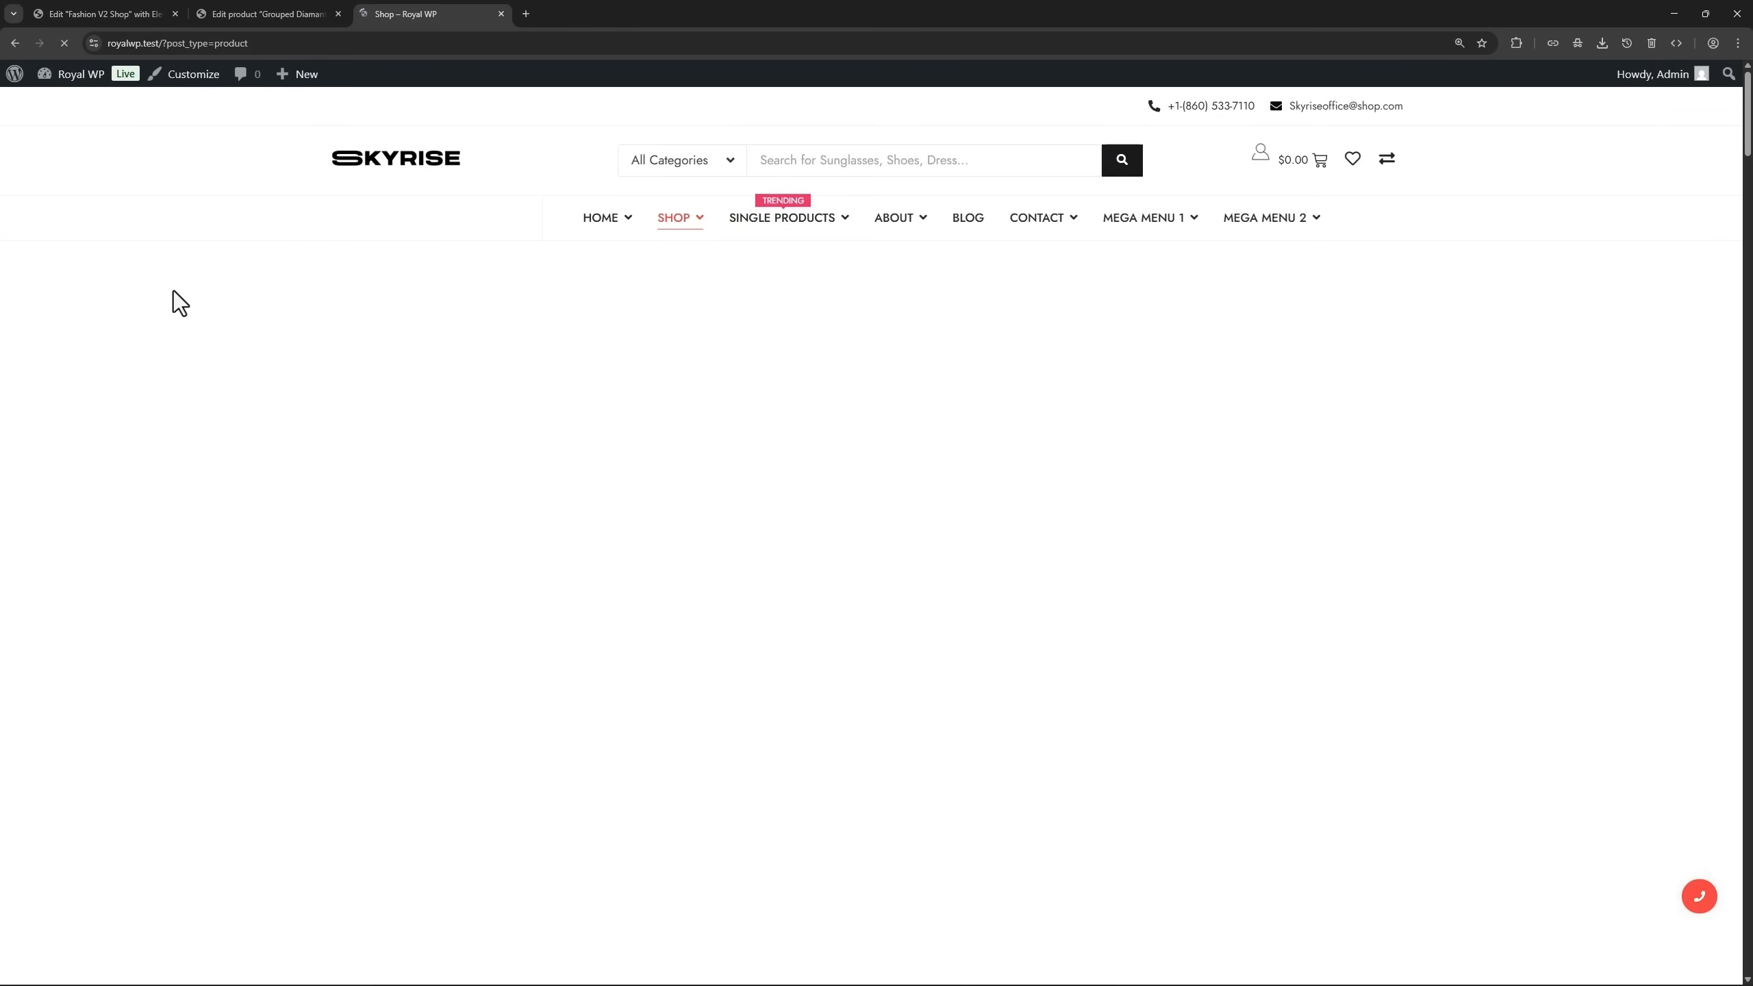
Test the live shop filters with a maximum price of about 1315 and the five-star rating.
drag(536, 421, 404, 422)
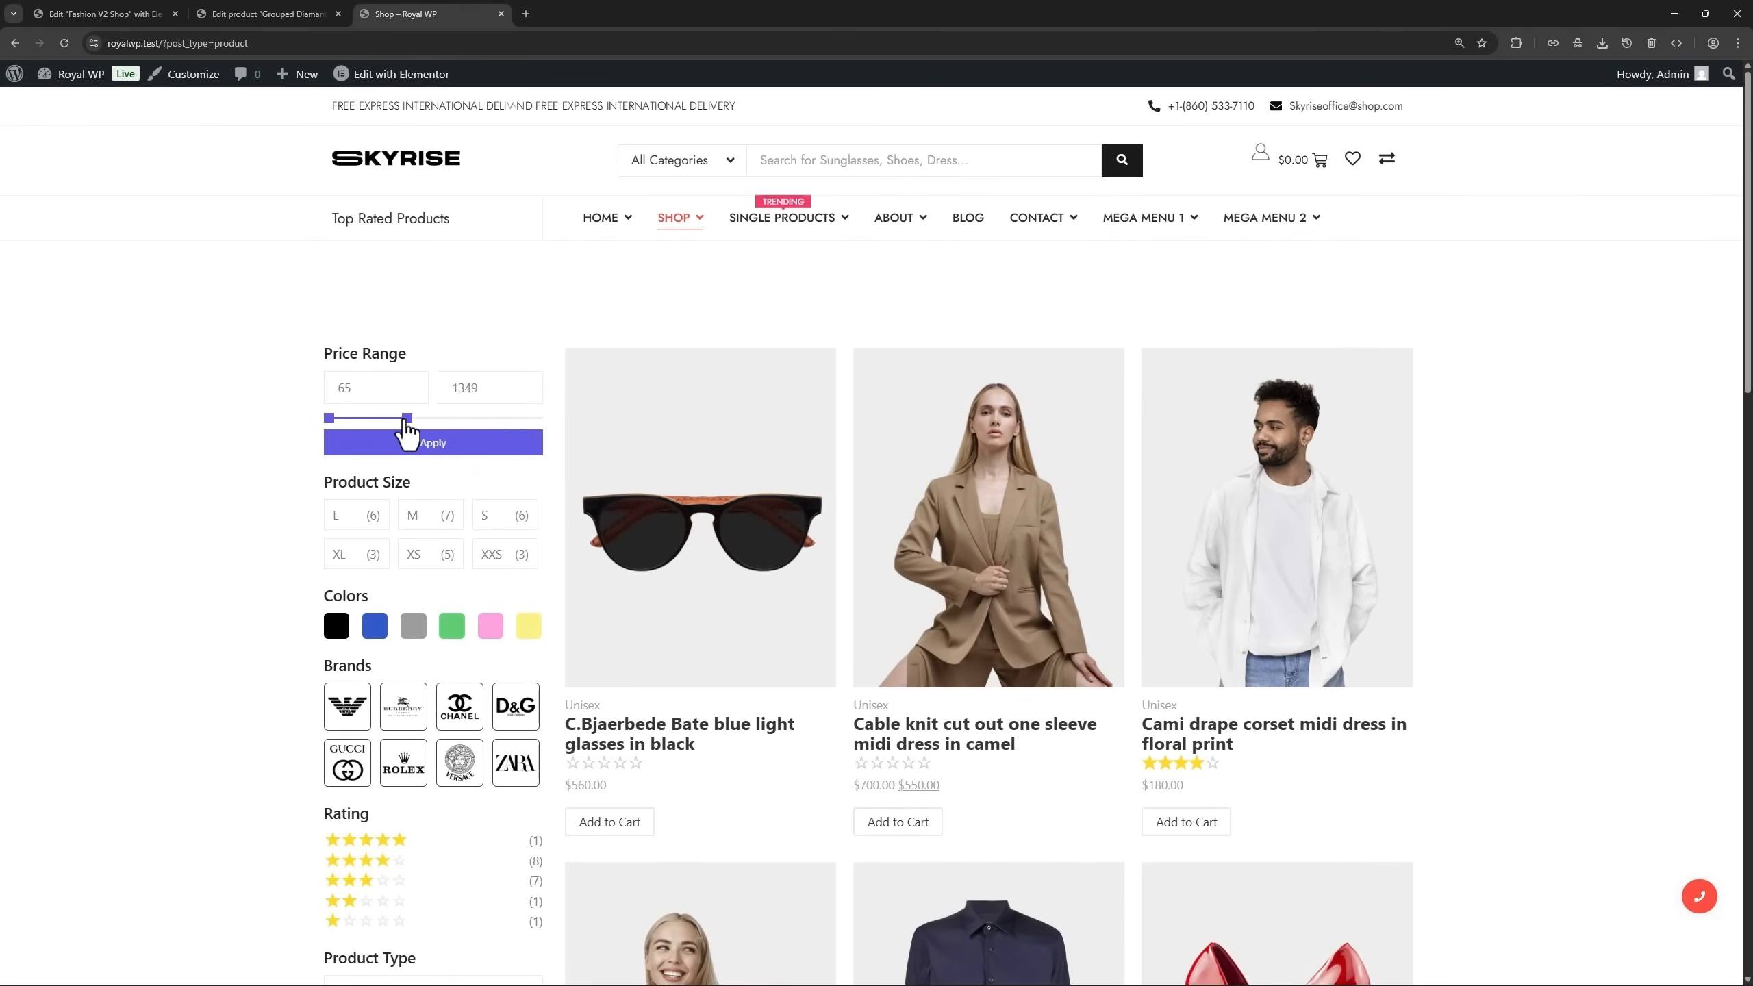
click(433, 448)
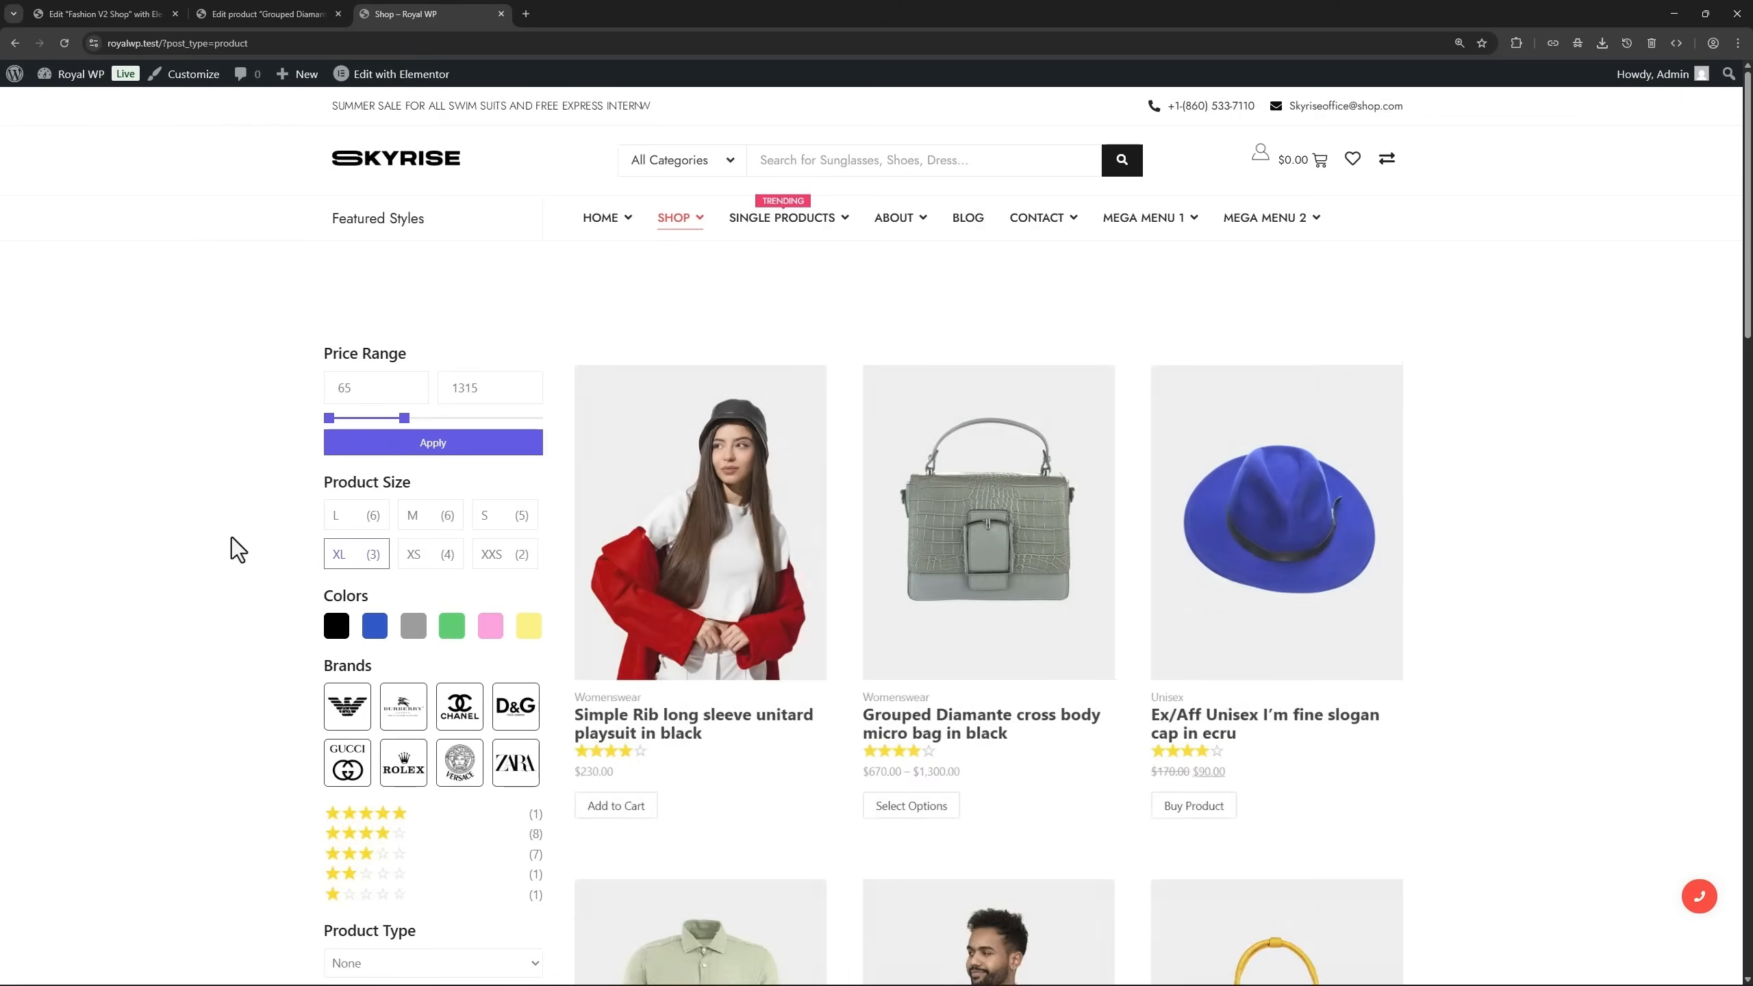
click(377, 815)
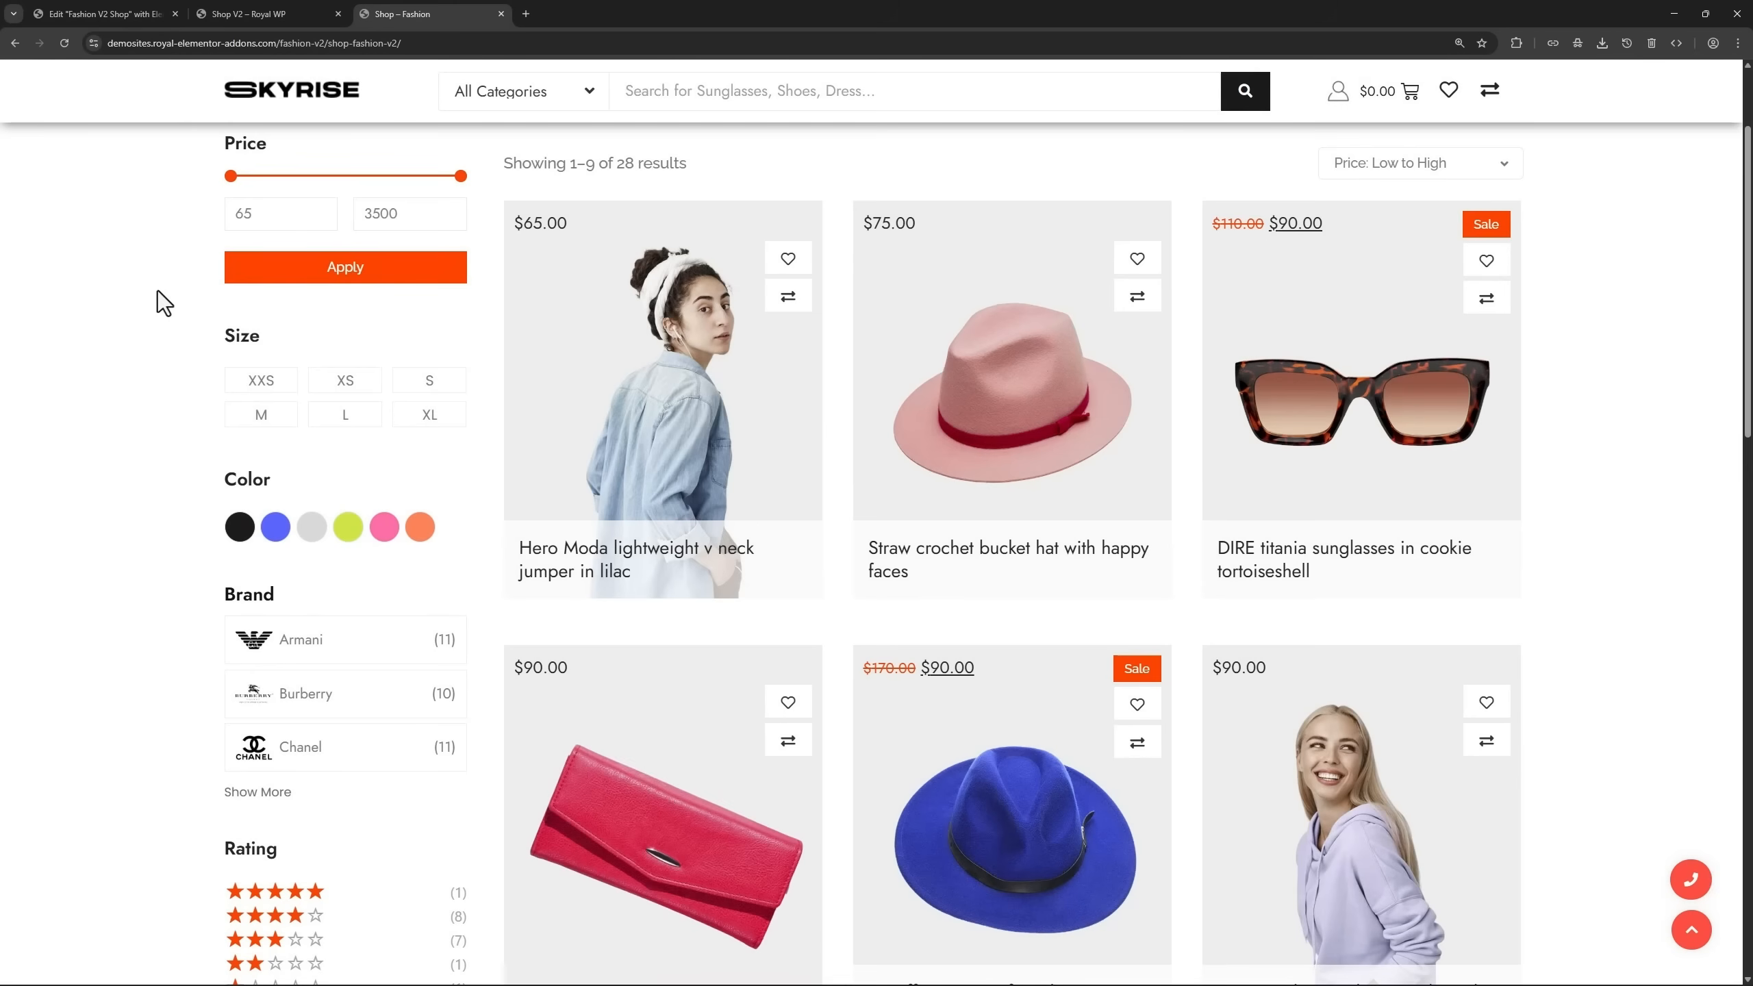
Filter the demo shop by price 65 to 1900, size XS and the color green.
drag(460, 176, 353, 177)
click(347, 267)
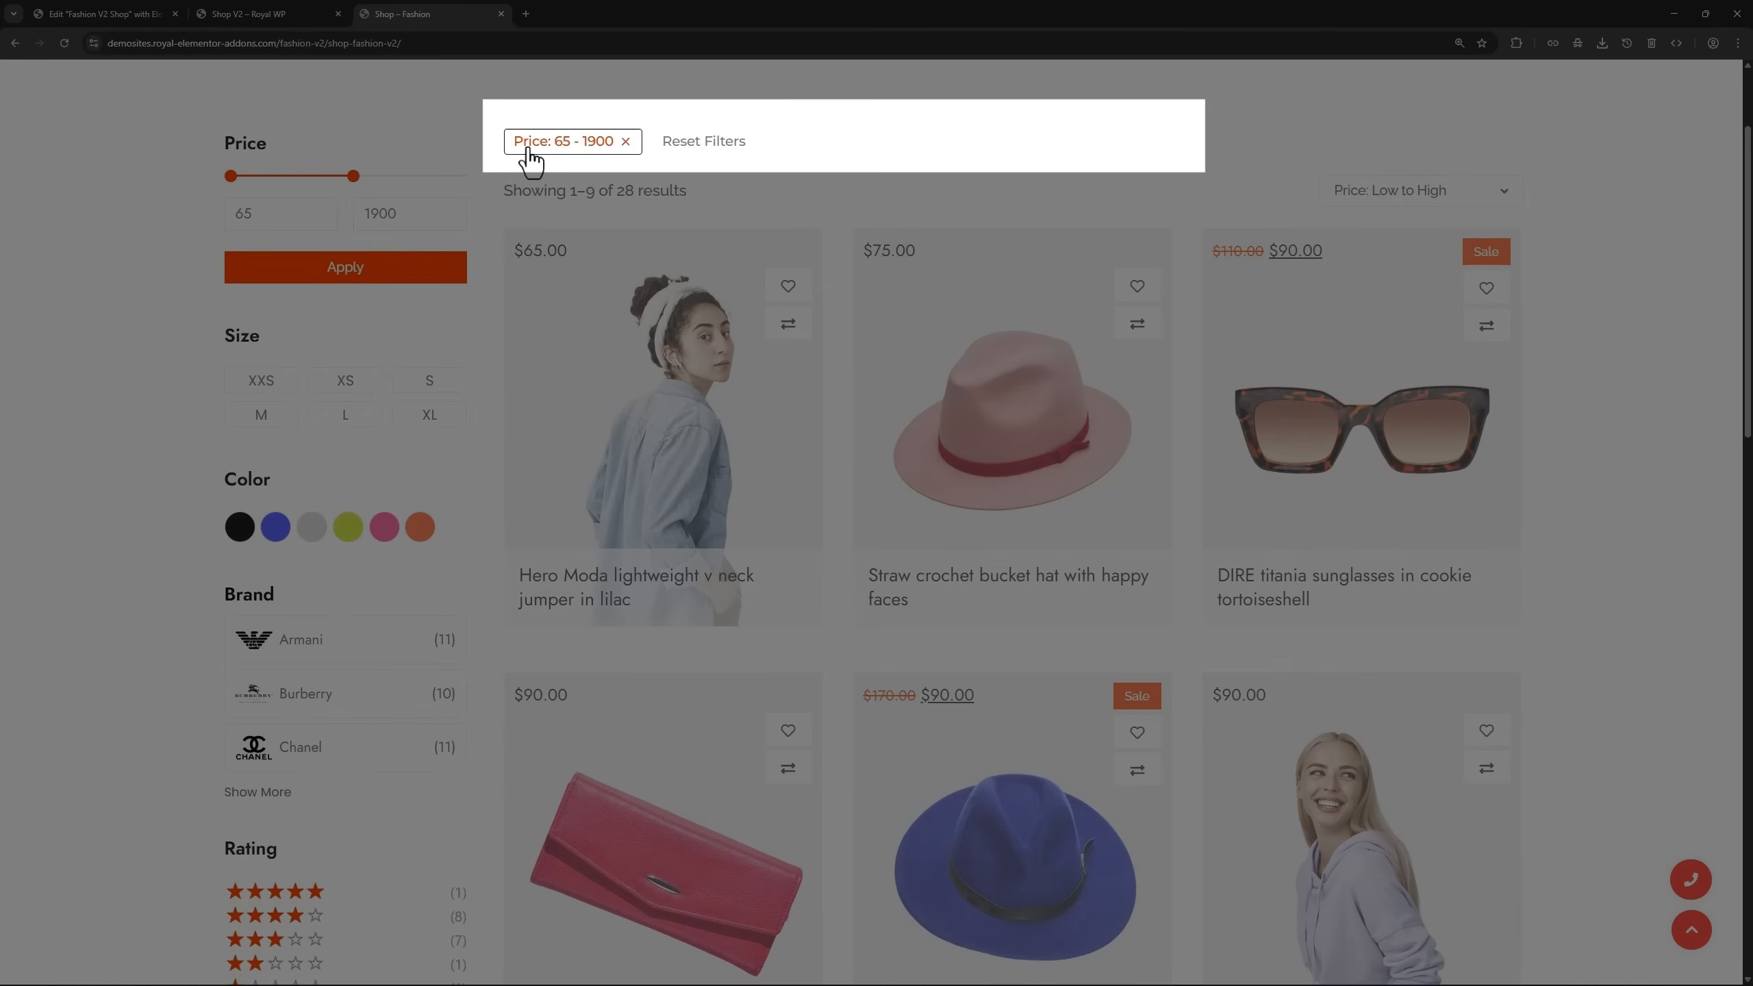
click(343, 387)
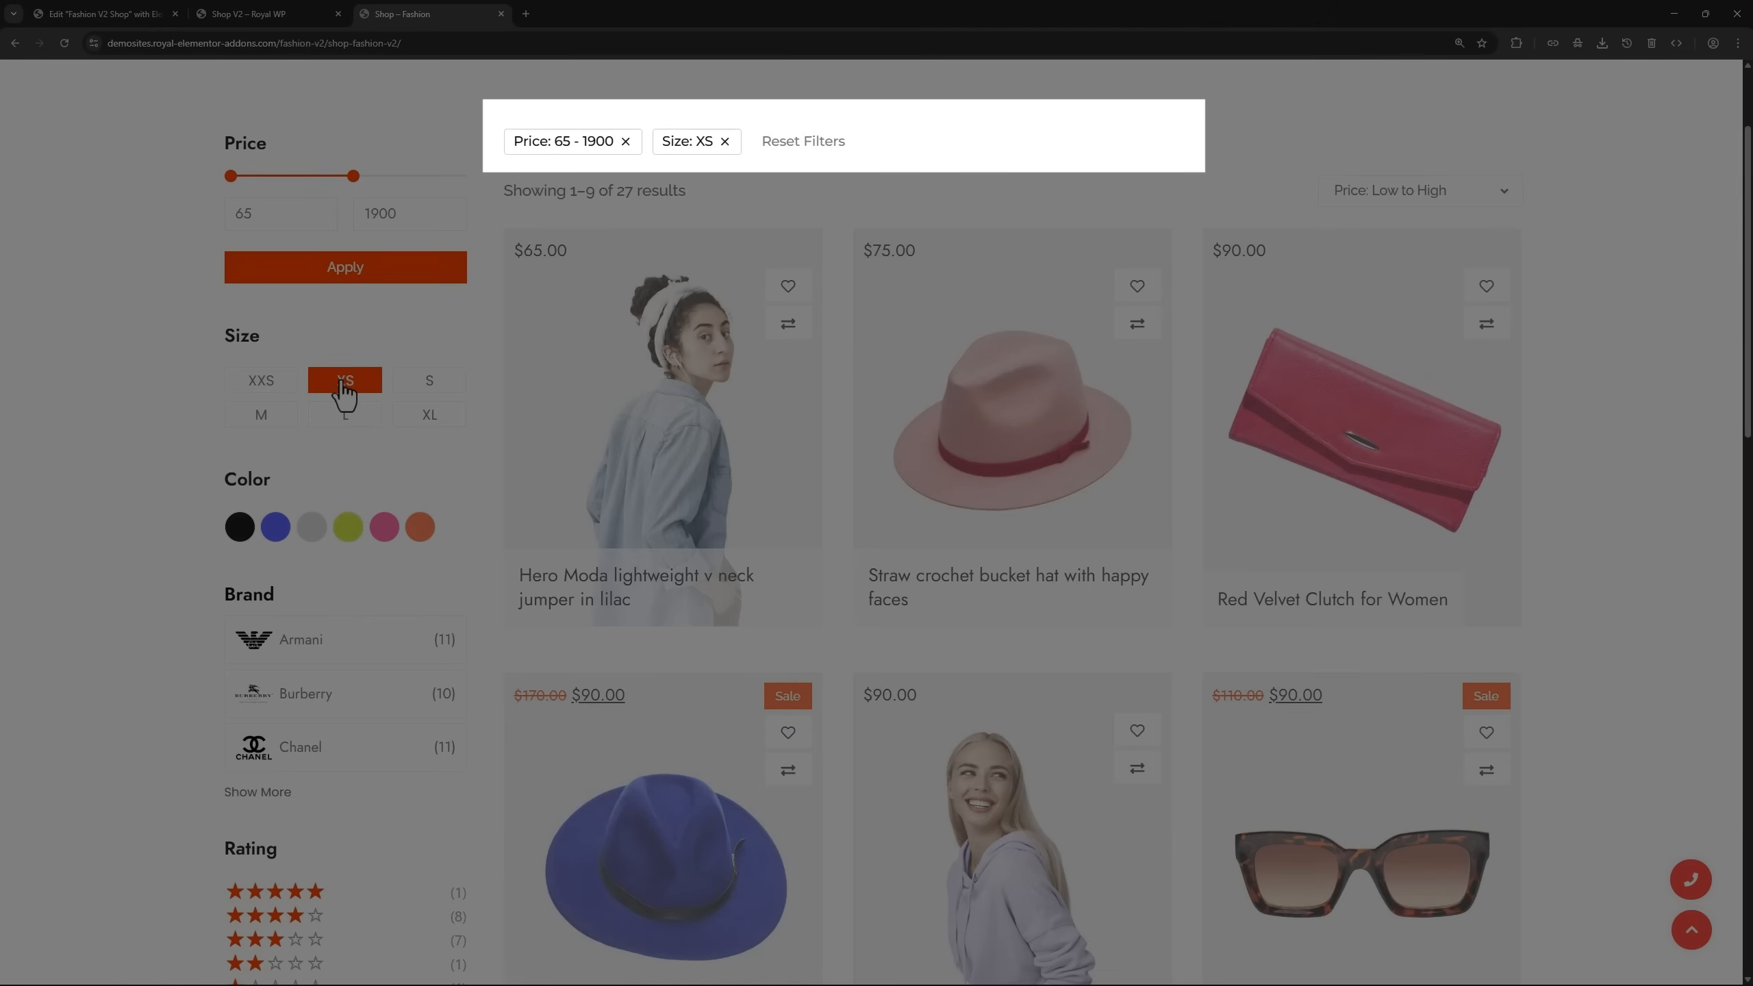
click(349, 528)
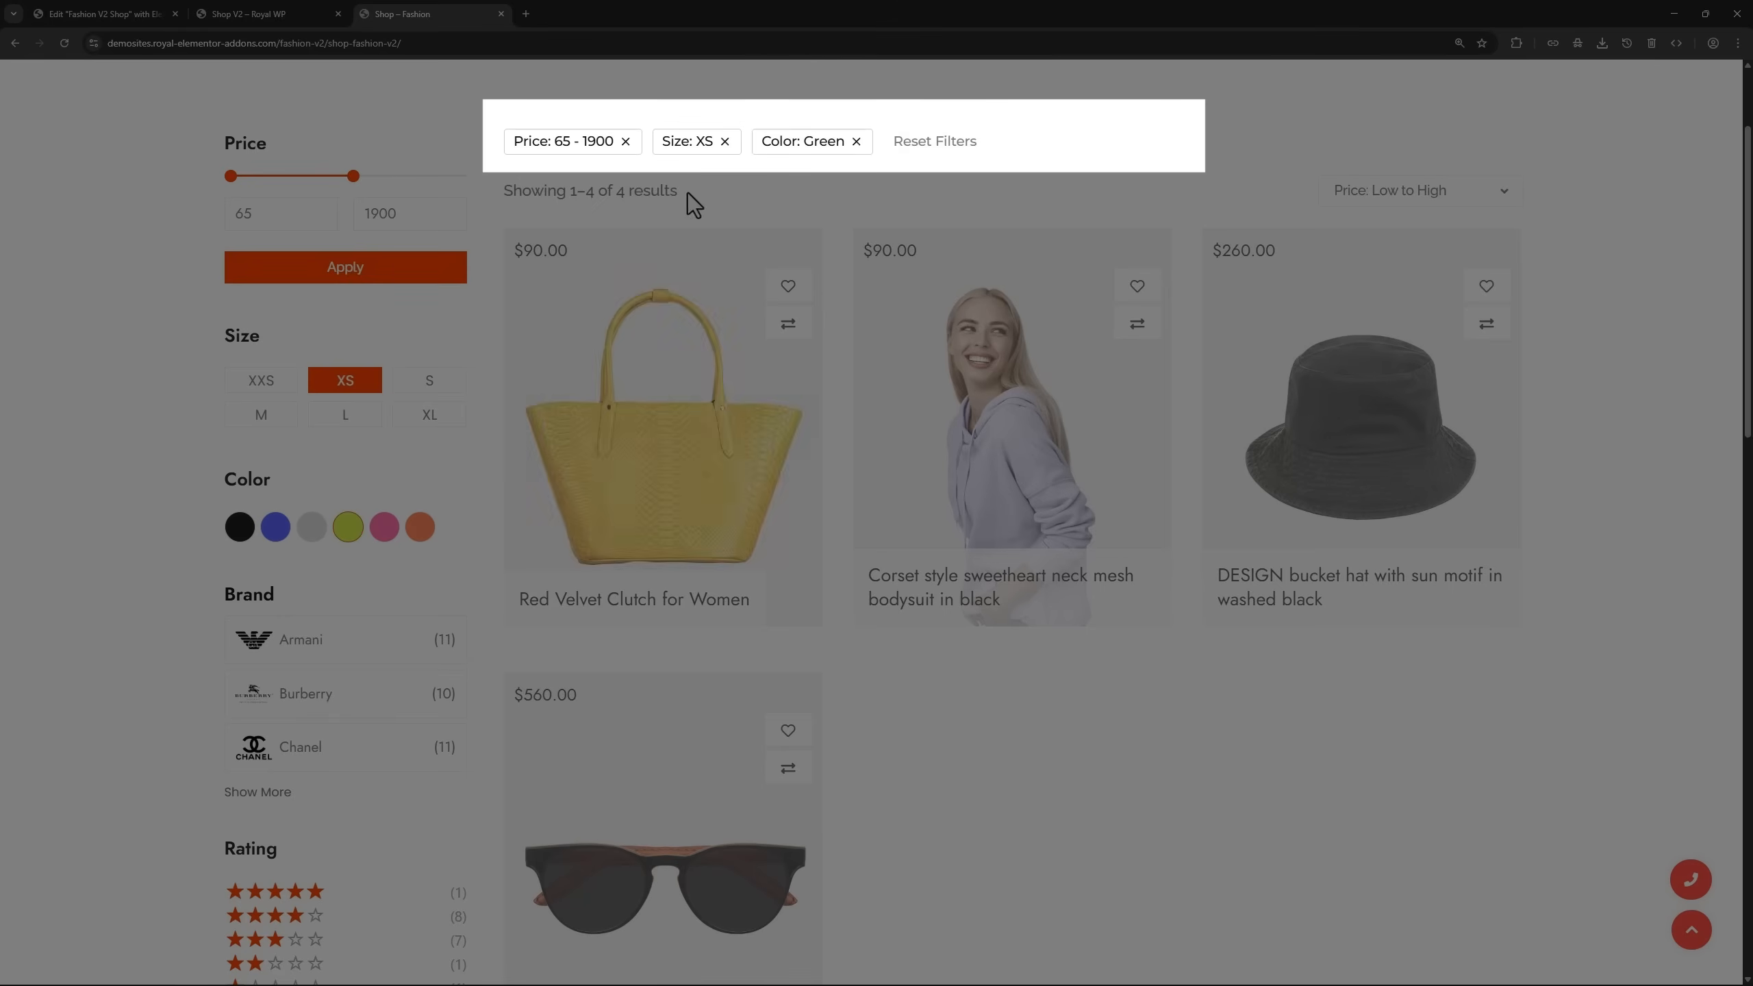
Remove the color, size and price tags from the demo shop's active filters.
click(857, 141)
click(724, 142)
click(625, 141)
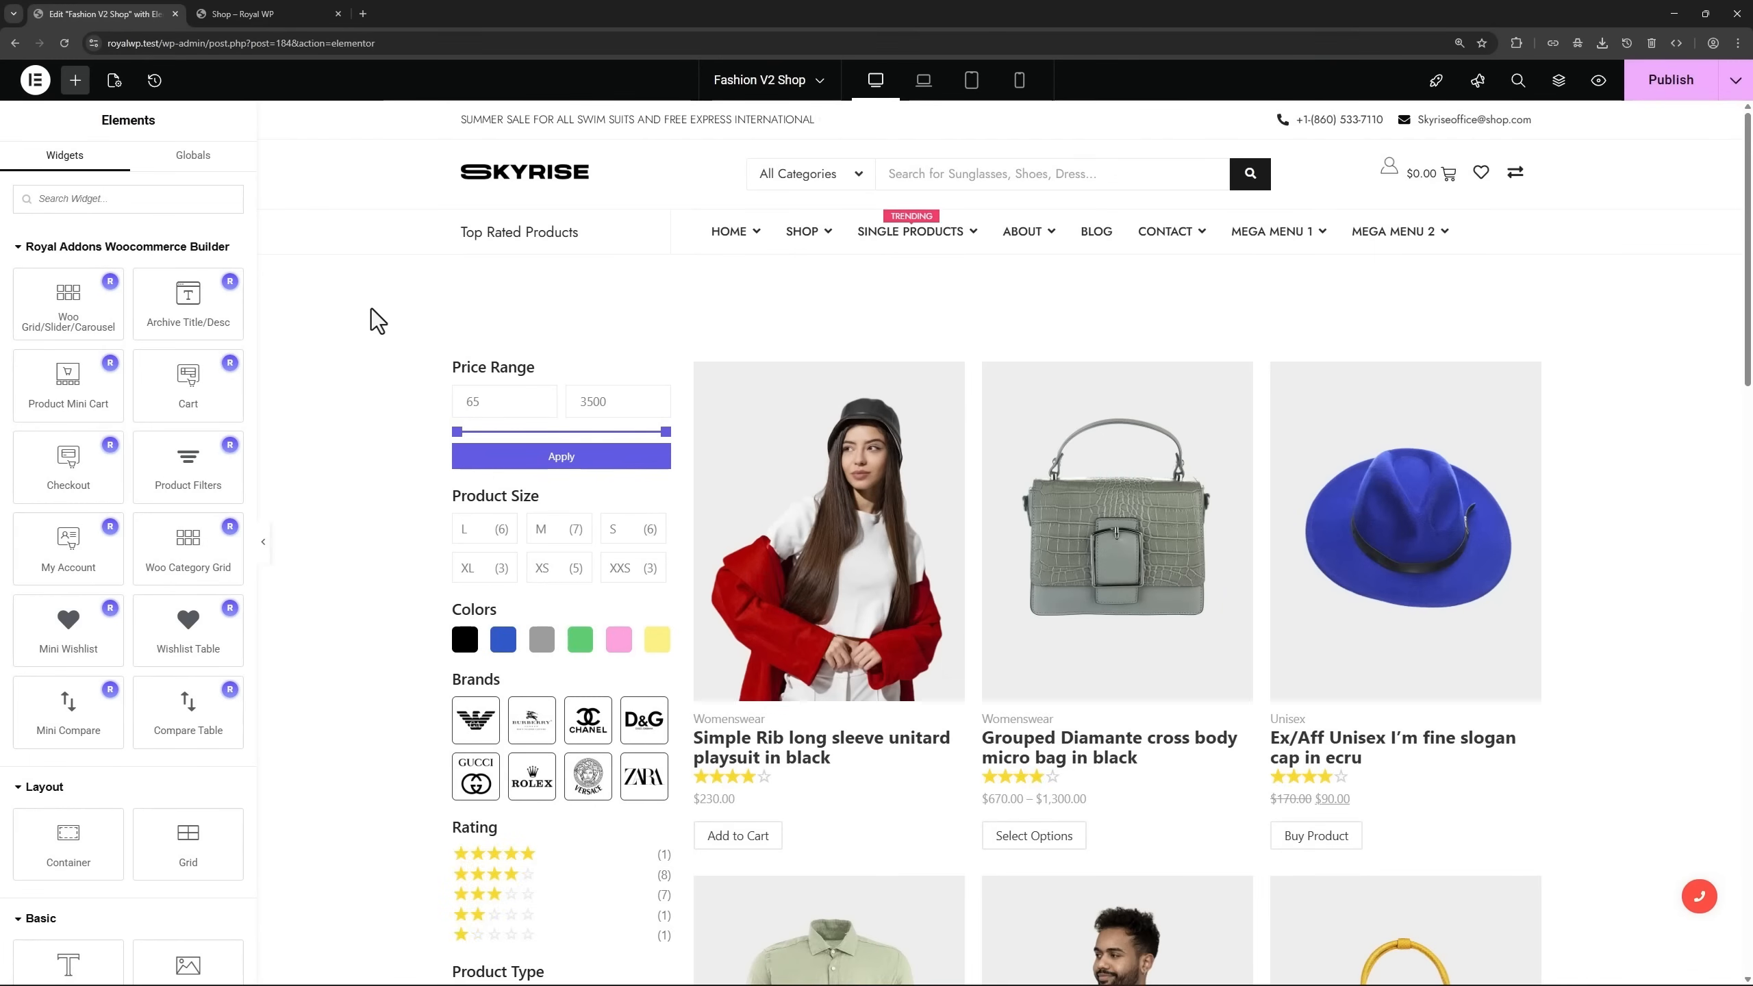
Add an Advanced Filters widget above the product grid and set its filter type to Active Filters.
click(142, 200)
text(adva)
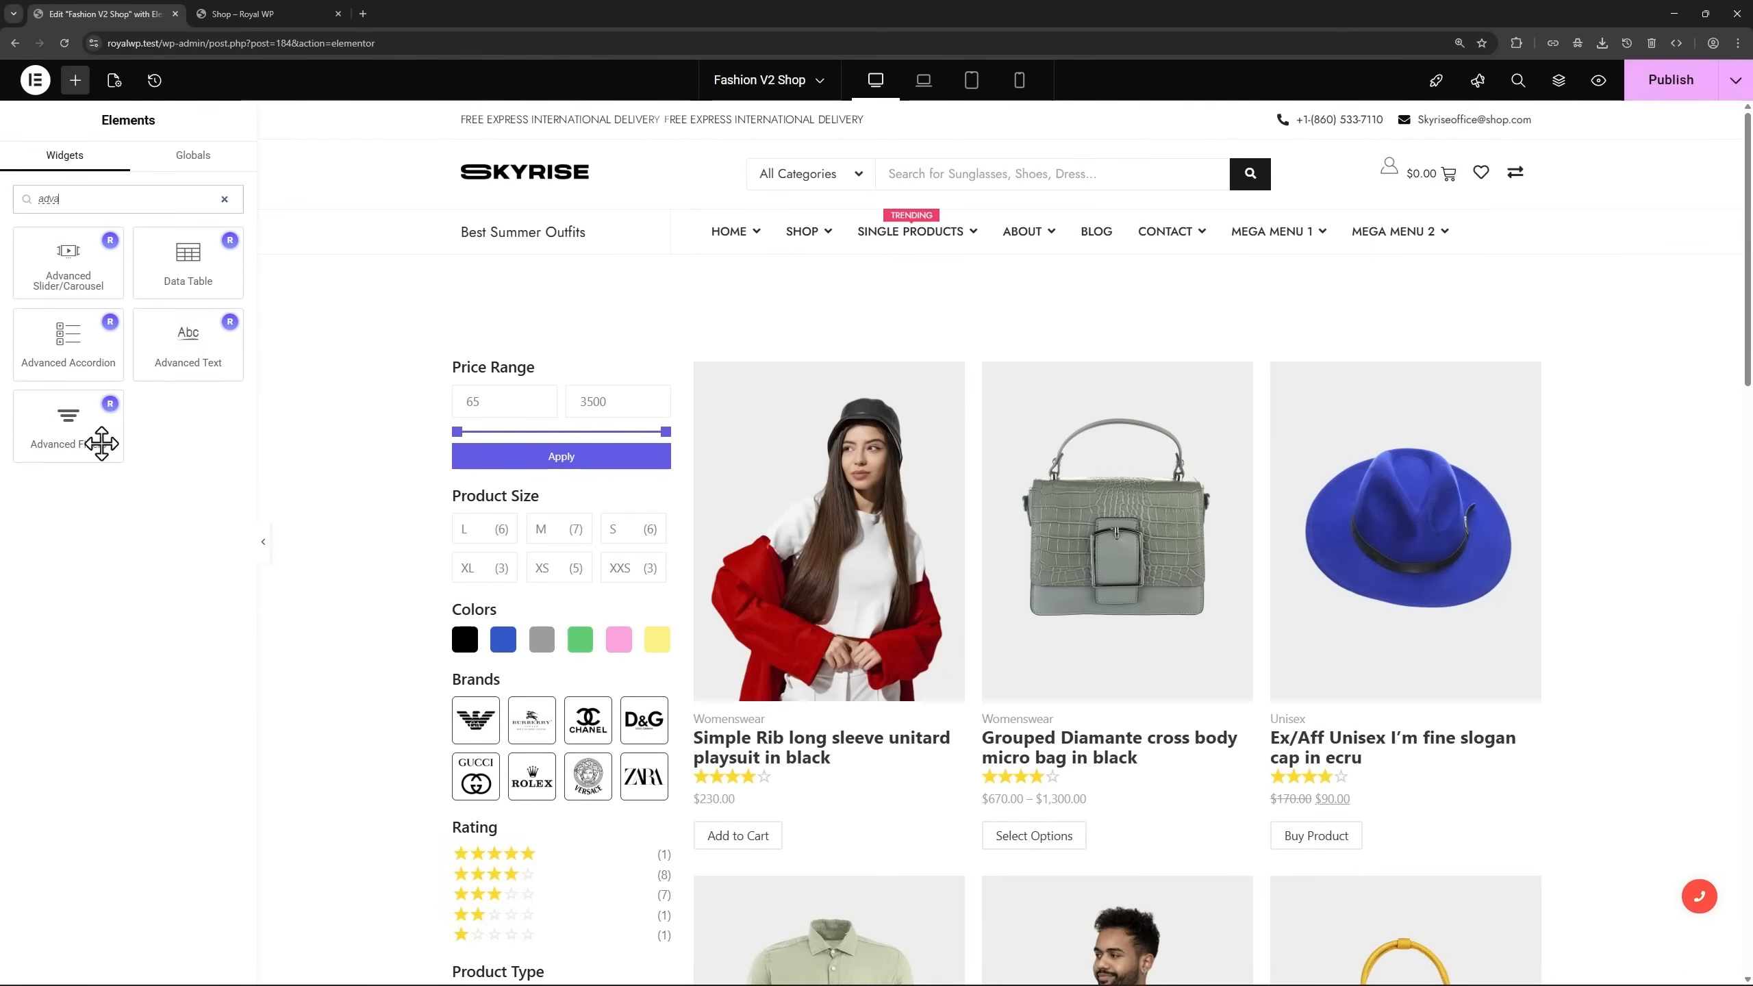
drag(103, 440, 800, 364)
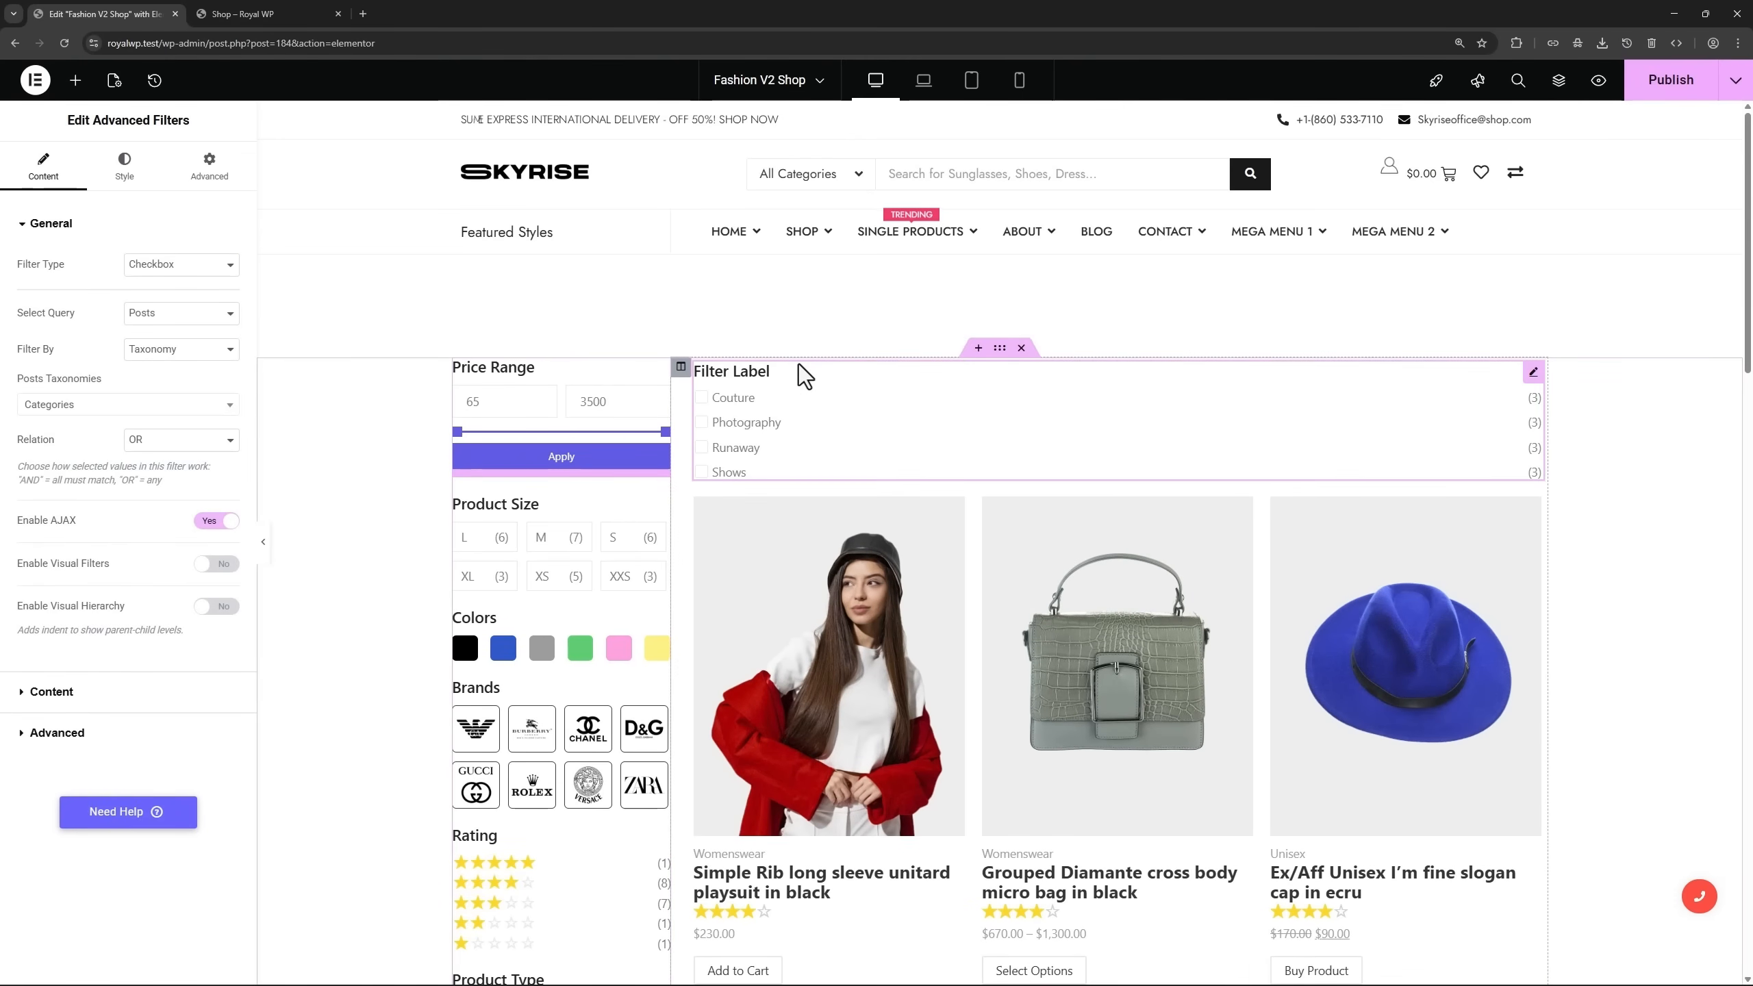
click(160, 267)
click(170, 392)
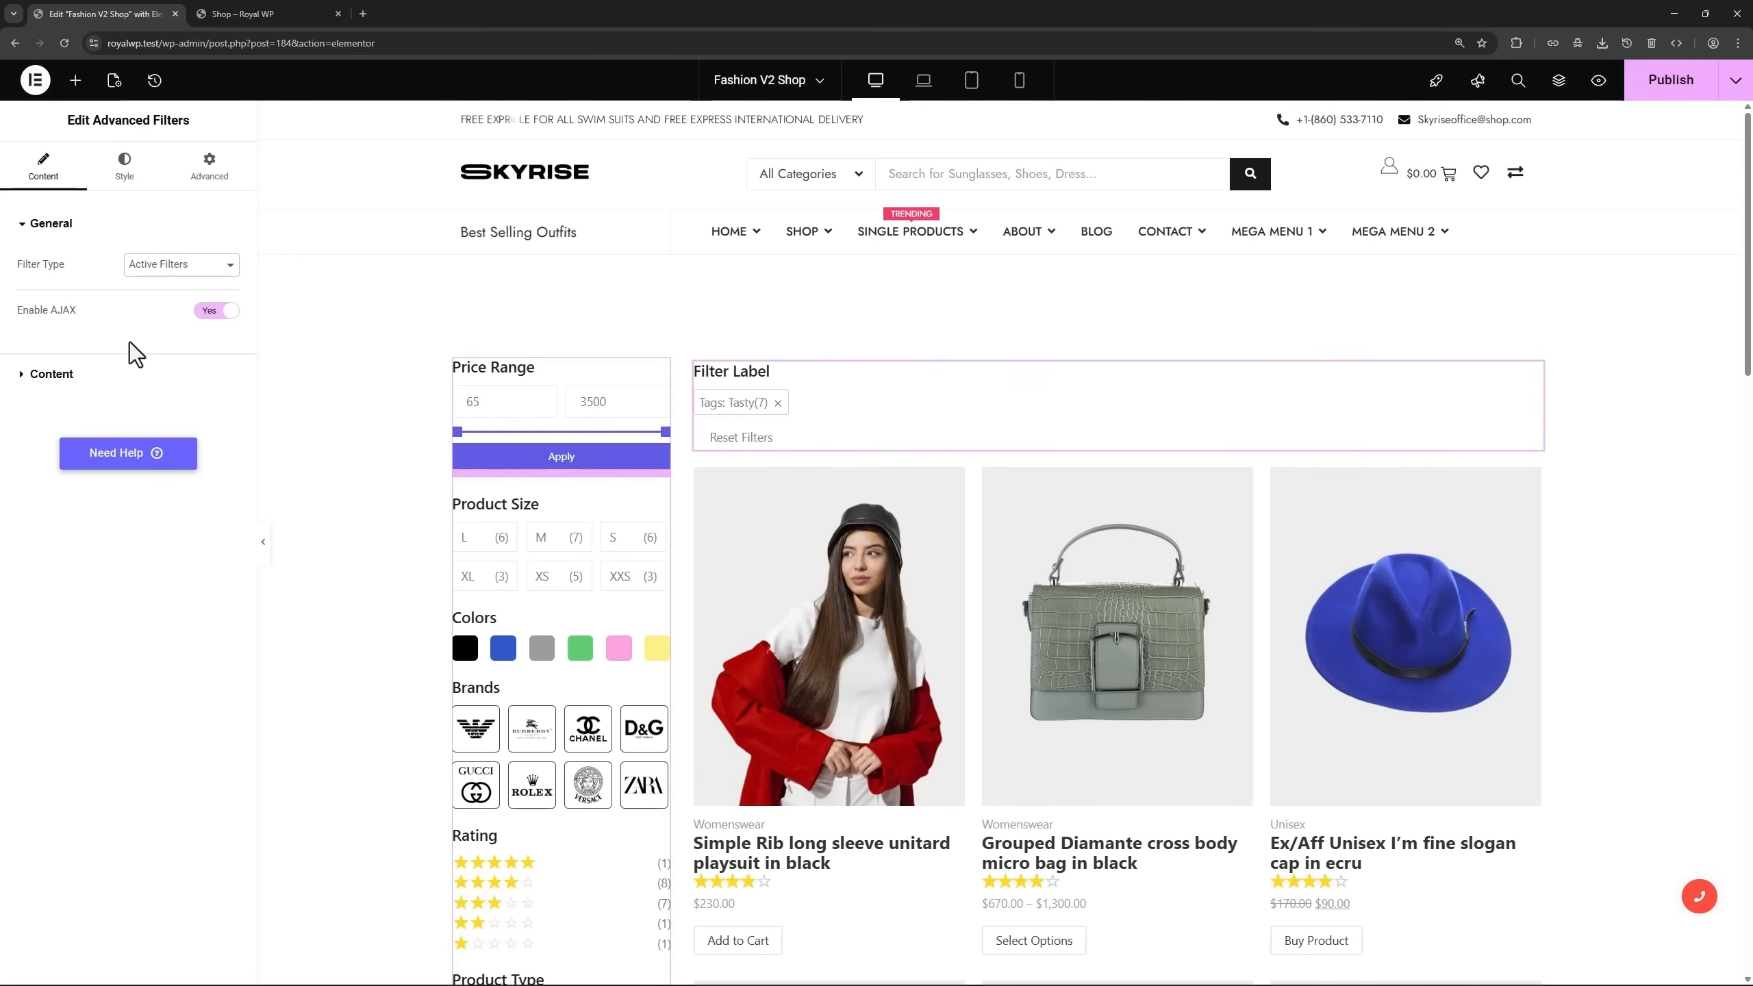
Clear the label text of the Active Filters widget.
click(61, 374)
drag(186, 336, 121, 338)
key(BackSpace)
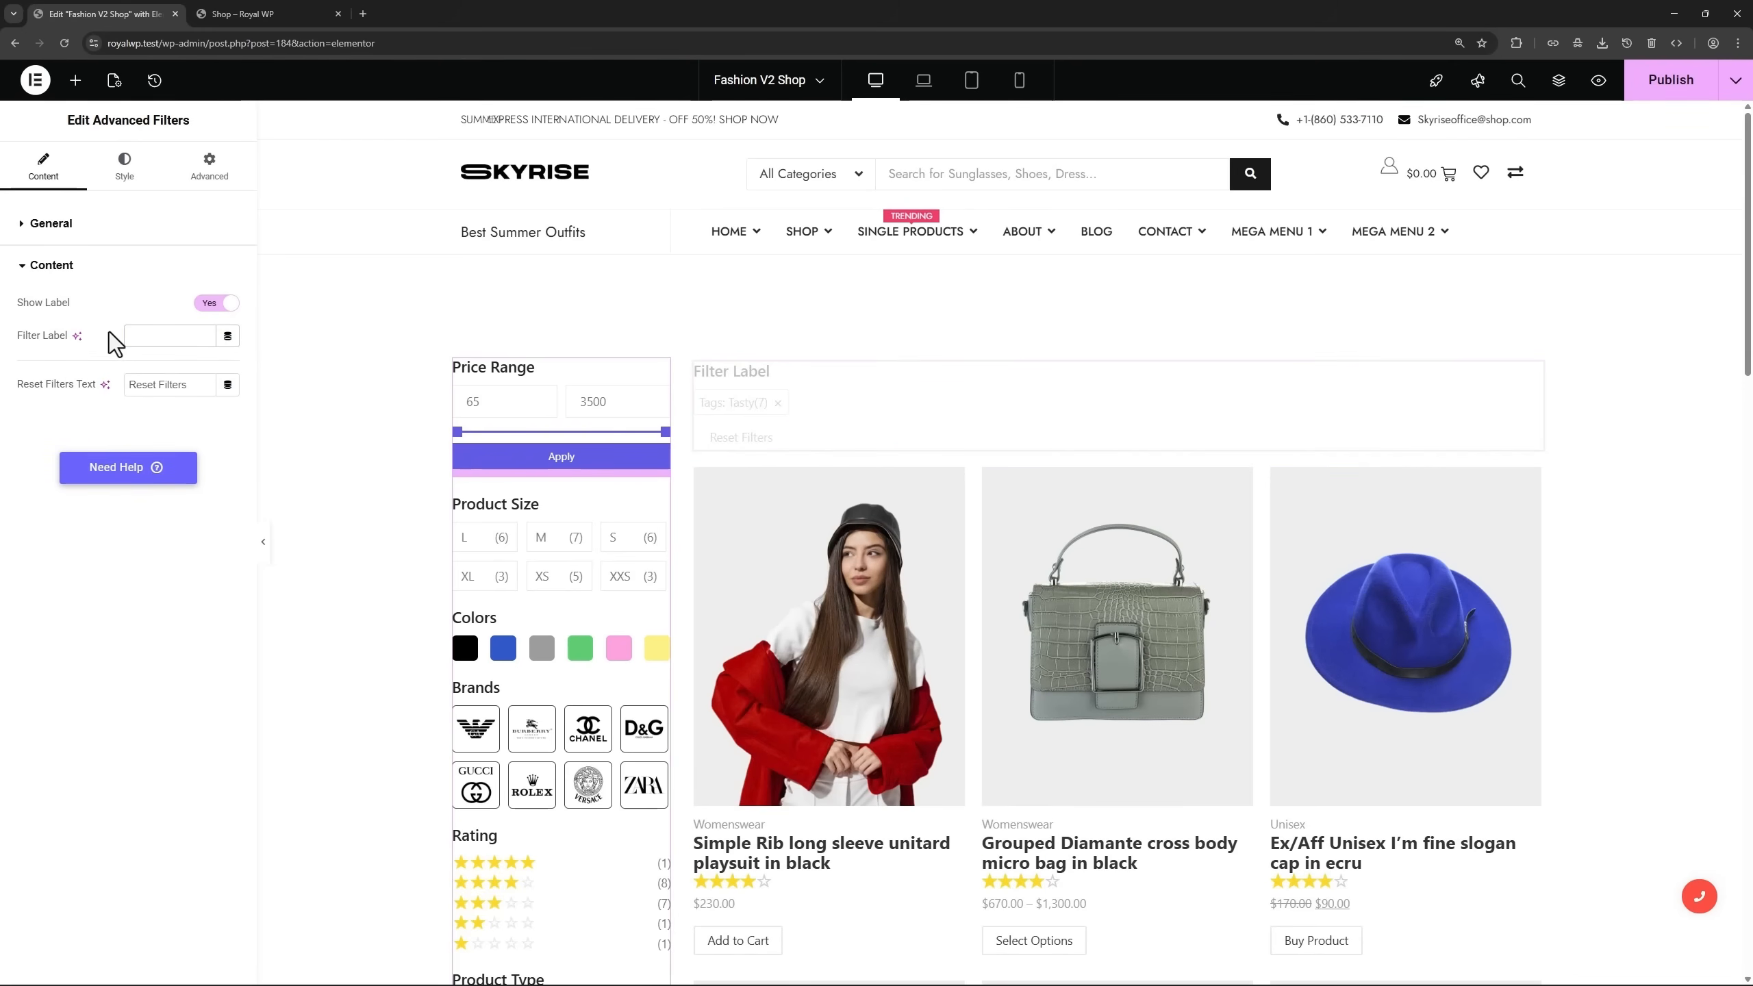
Set the Active Filters layout alignment to horizontal.
click(130, 178)
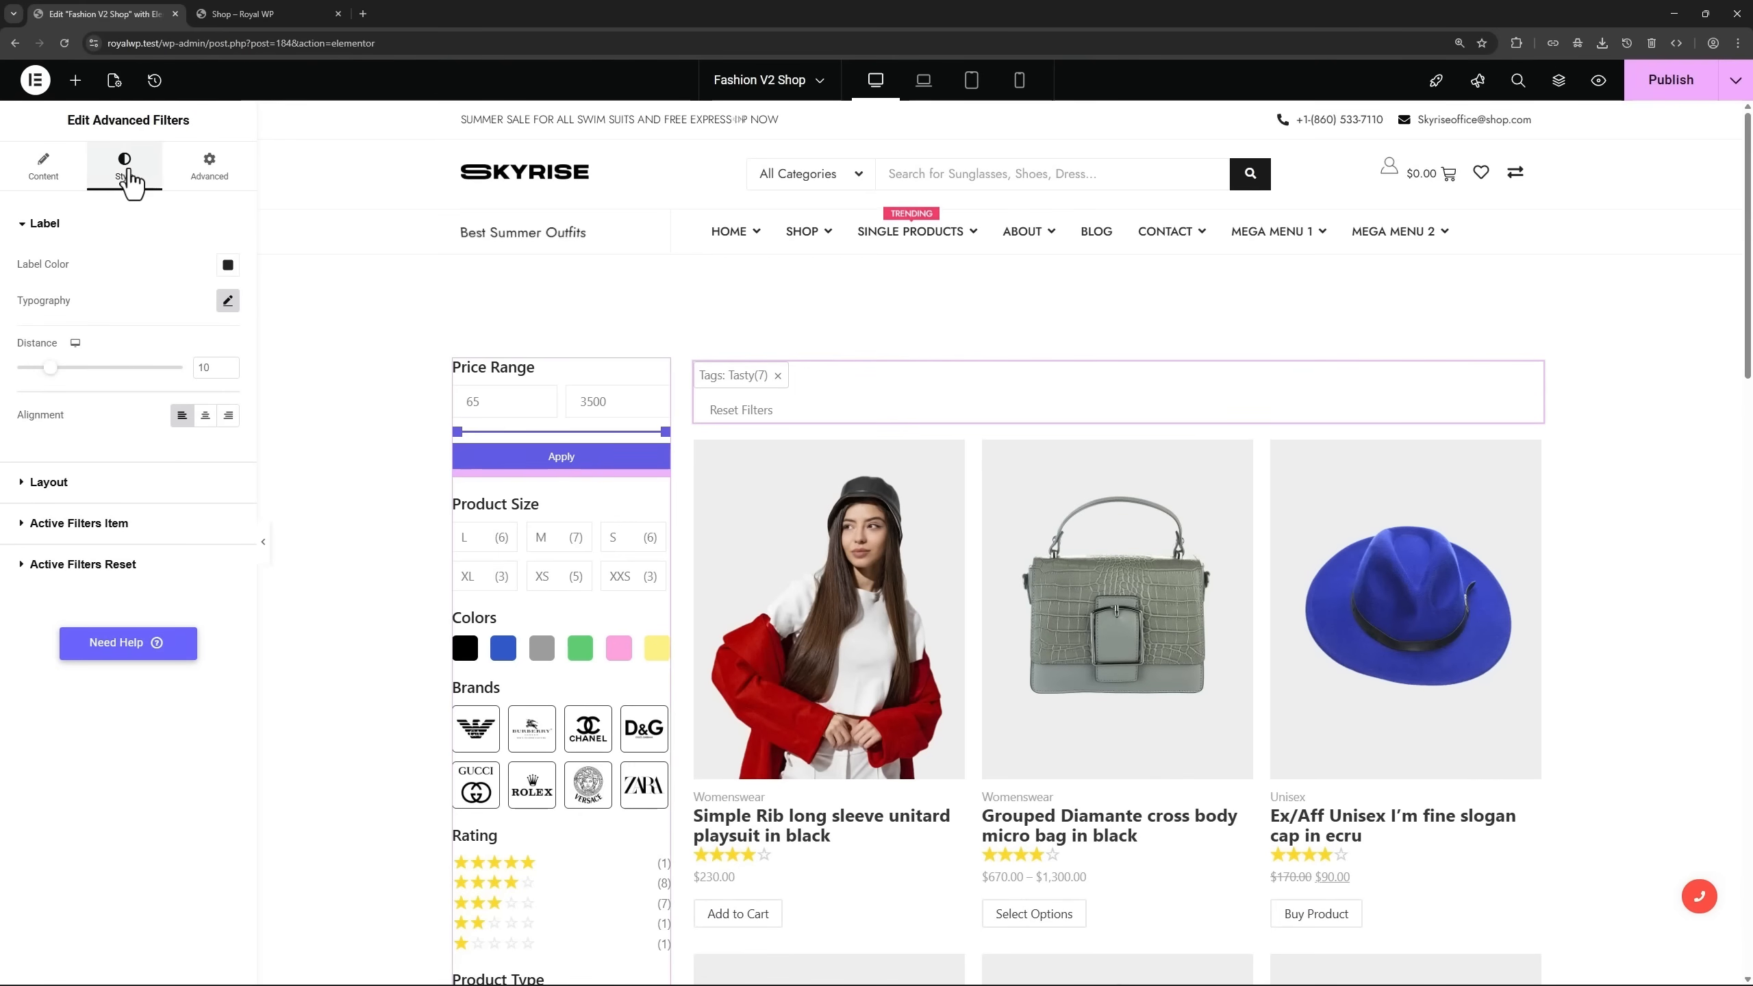
click(71, 477)
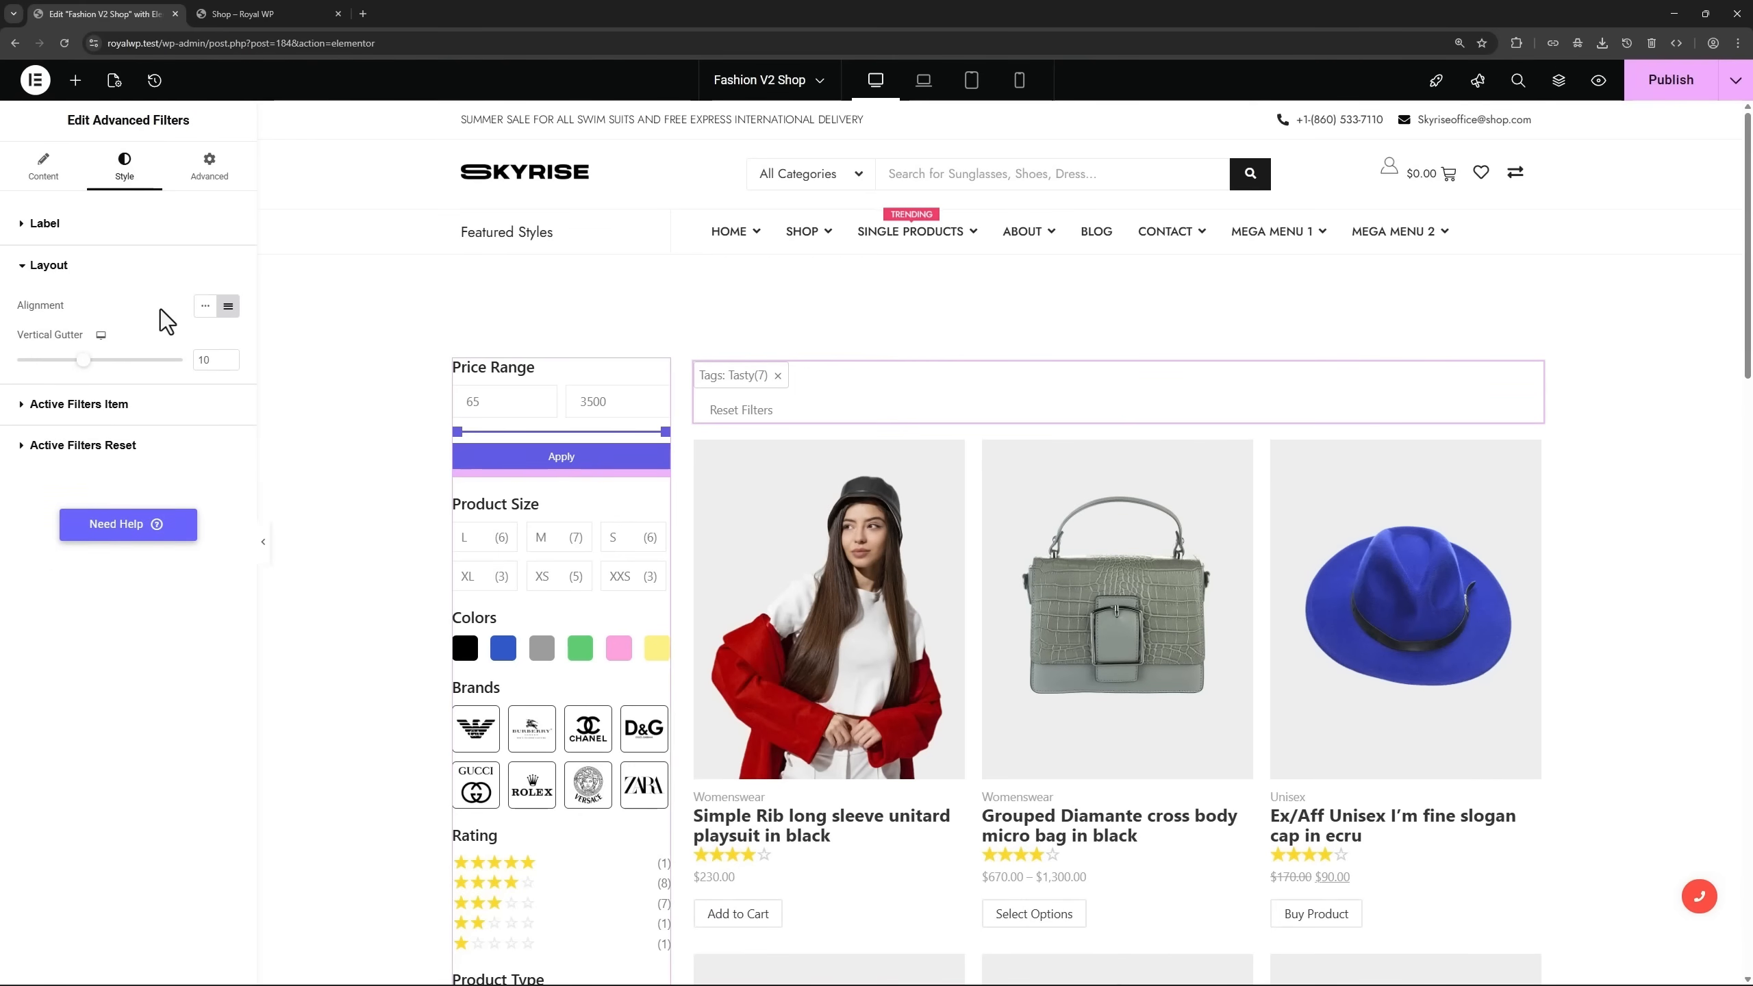
click(205, 306)
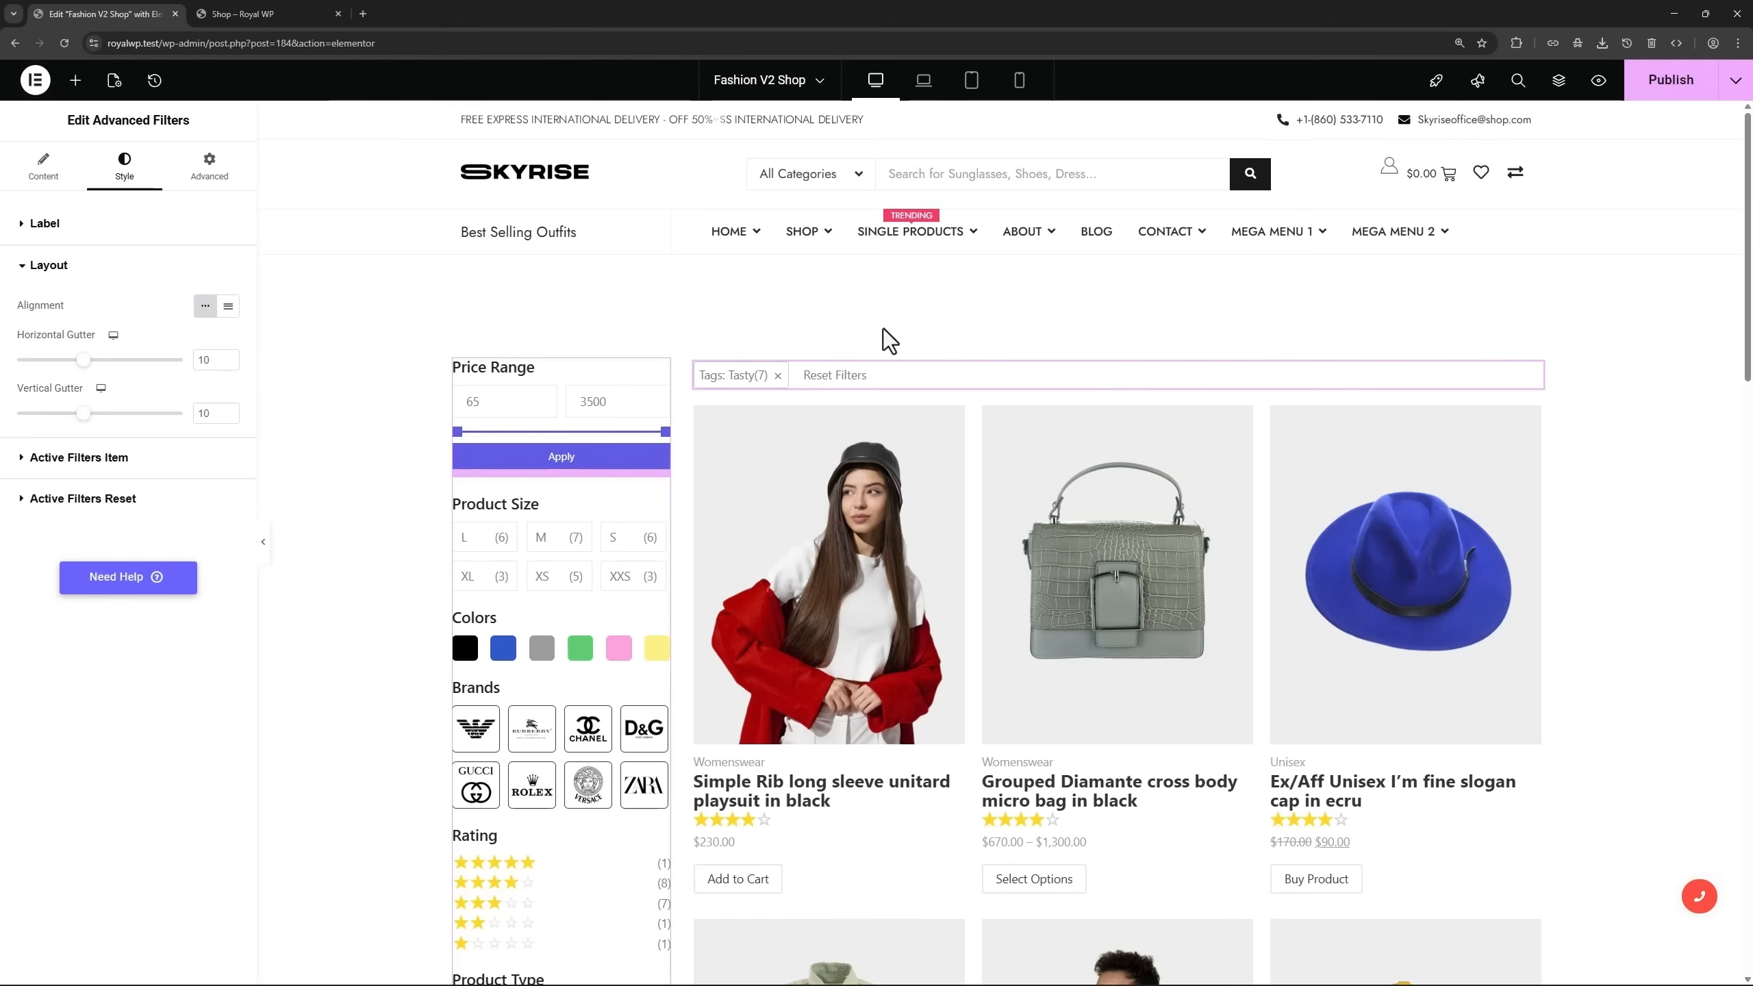
Publish the template and test the active filters on the live shop with a reduced price range and size M.
click(1675, 81)
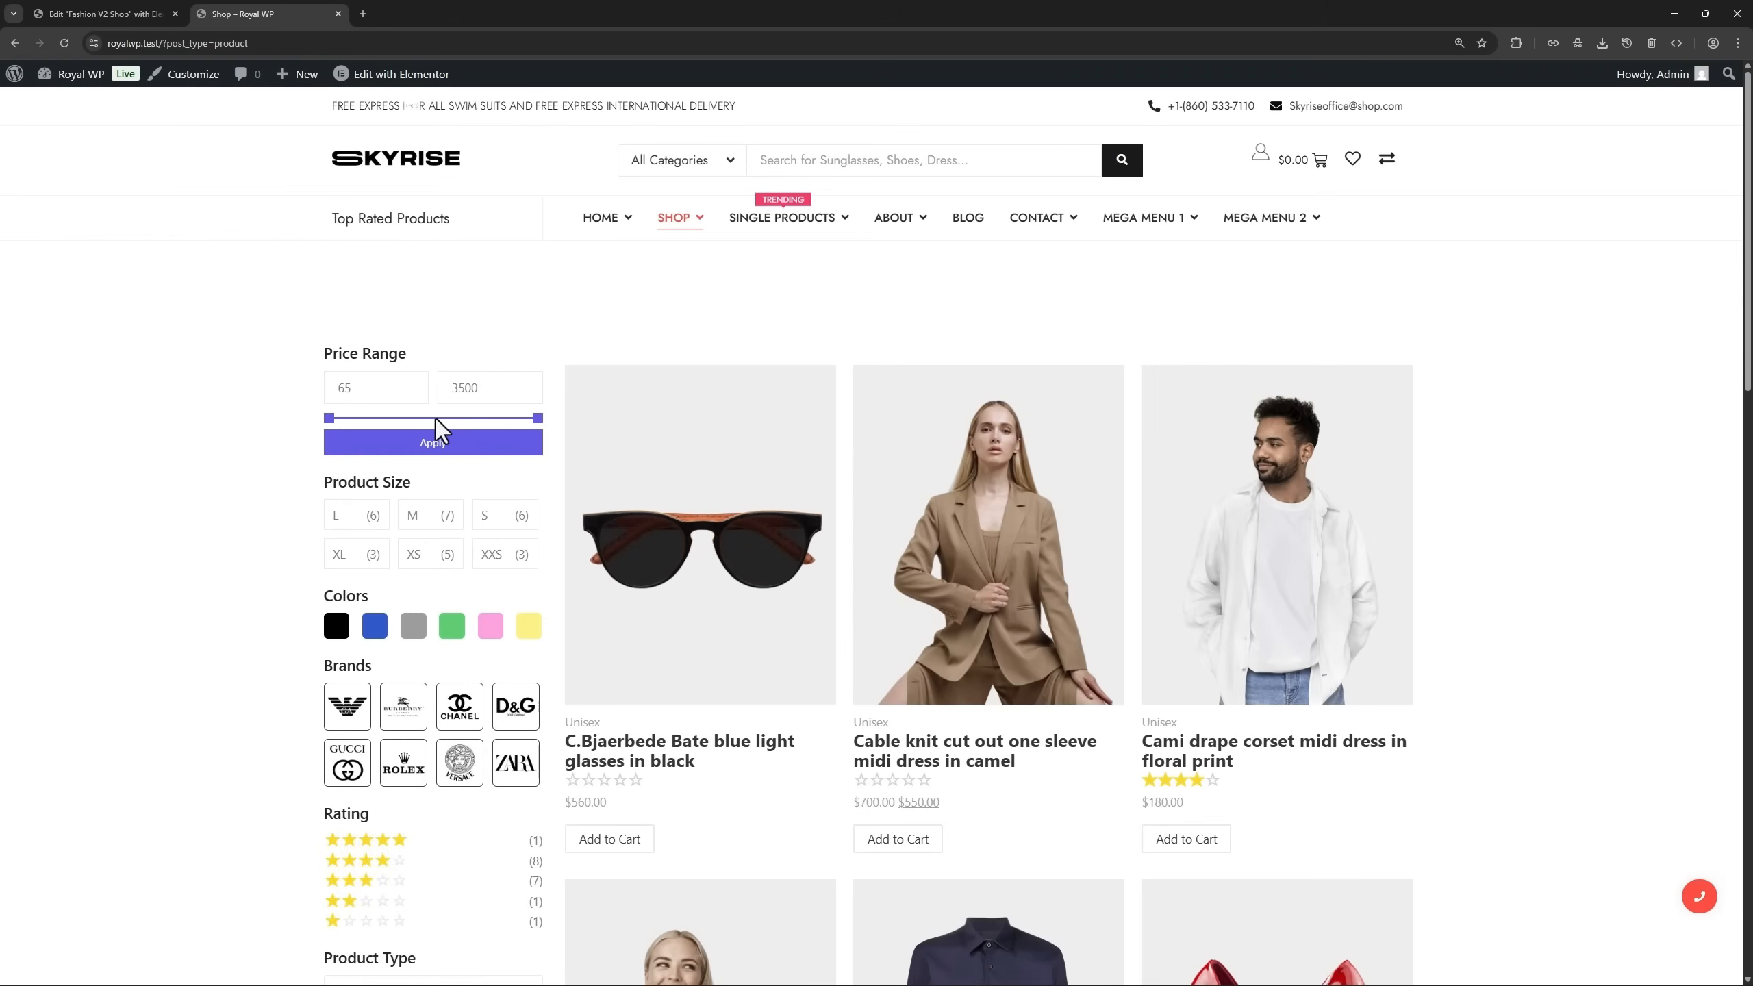
mouse_move(436, 420)
mouse_down()
mouse_move(537, 419)
mouse_move(427, 418)
mouse_up()
click(433, 442)
click(421, 515)
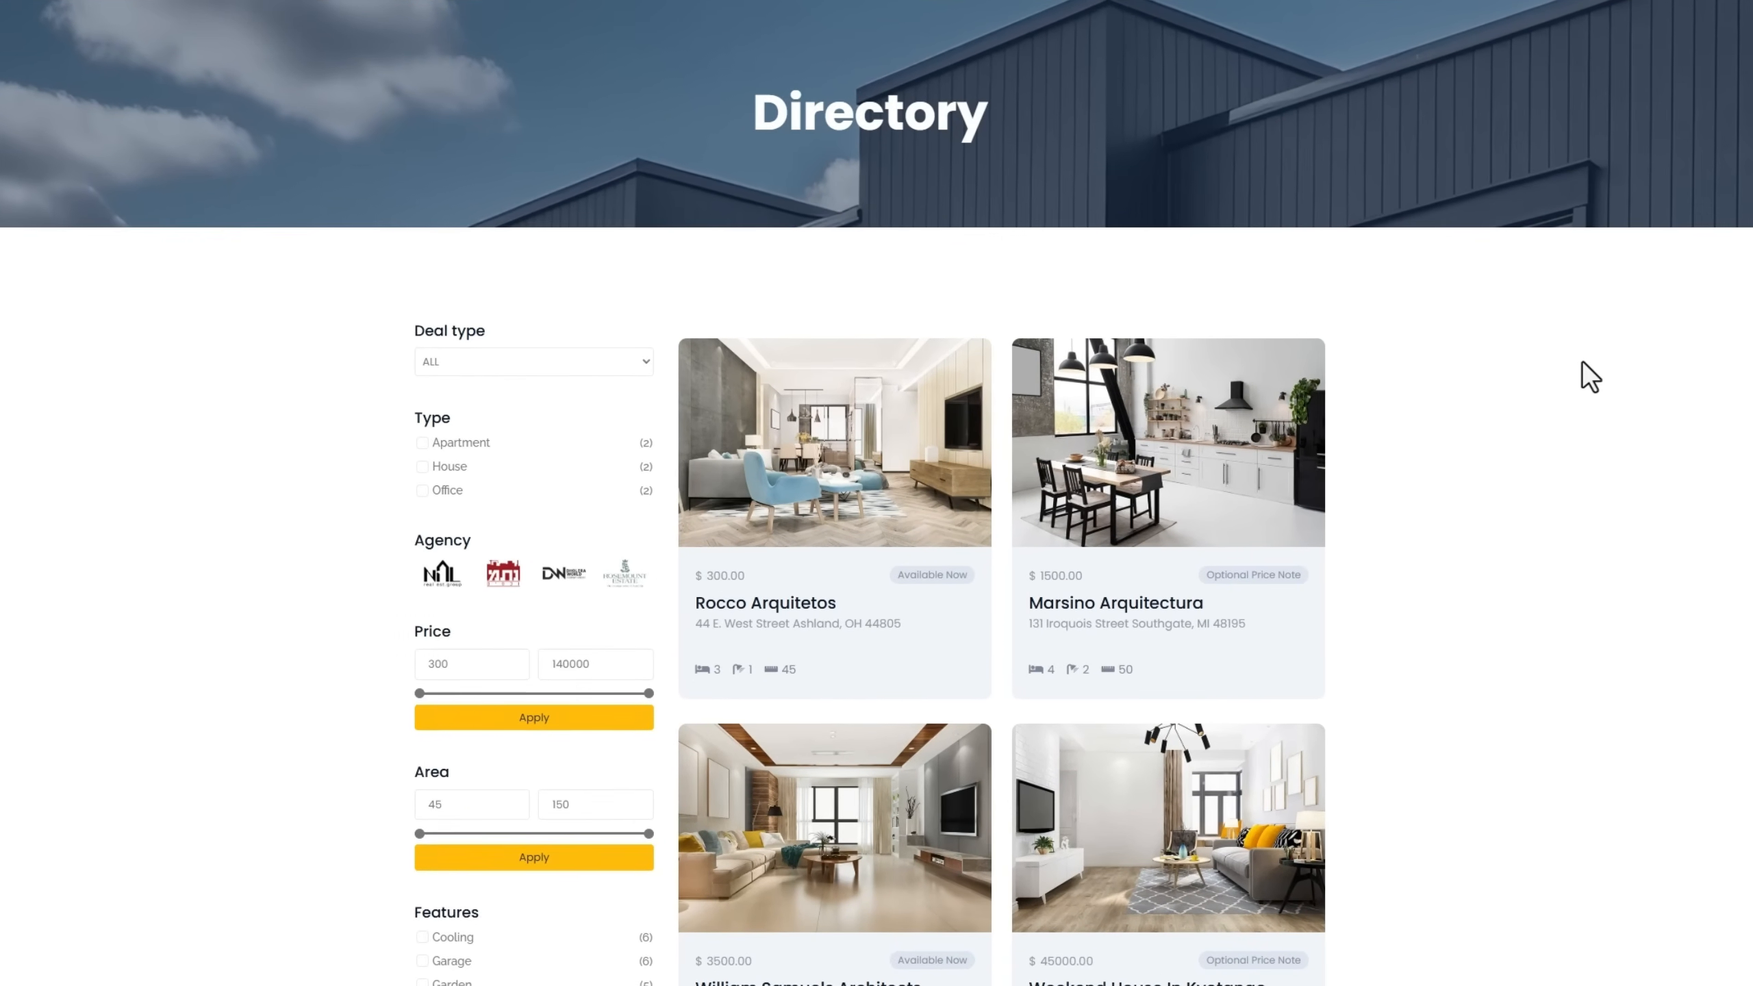
Examine the property Directory demo's filters and the choices in its Deal type dropdown.
scroll(1583, 363, down, 5)
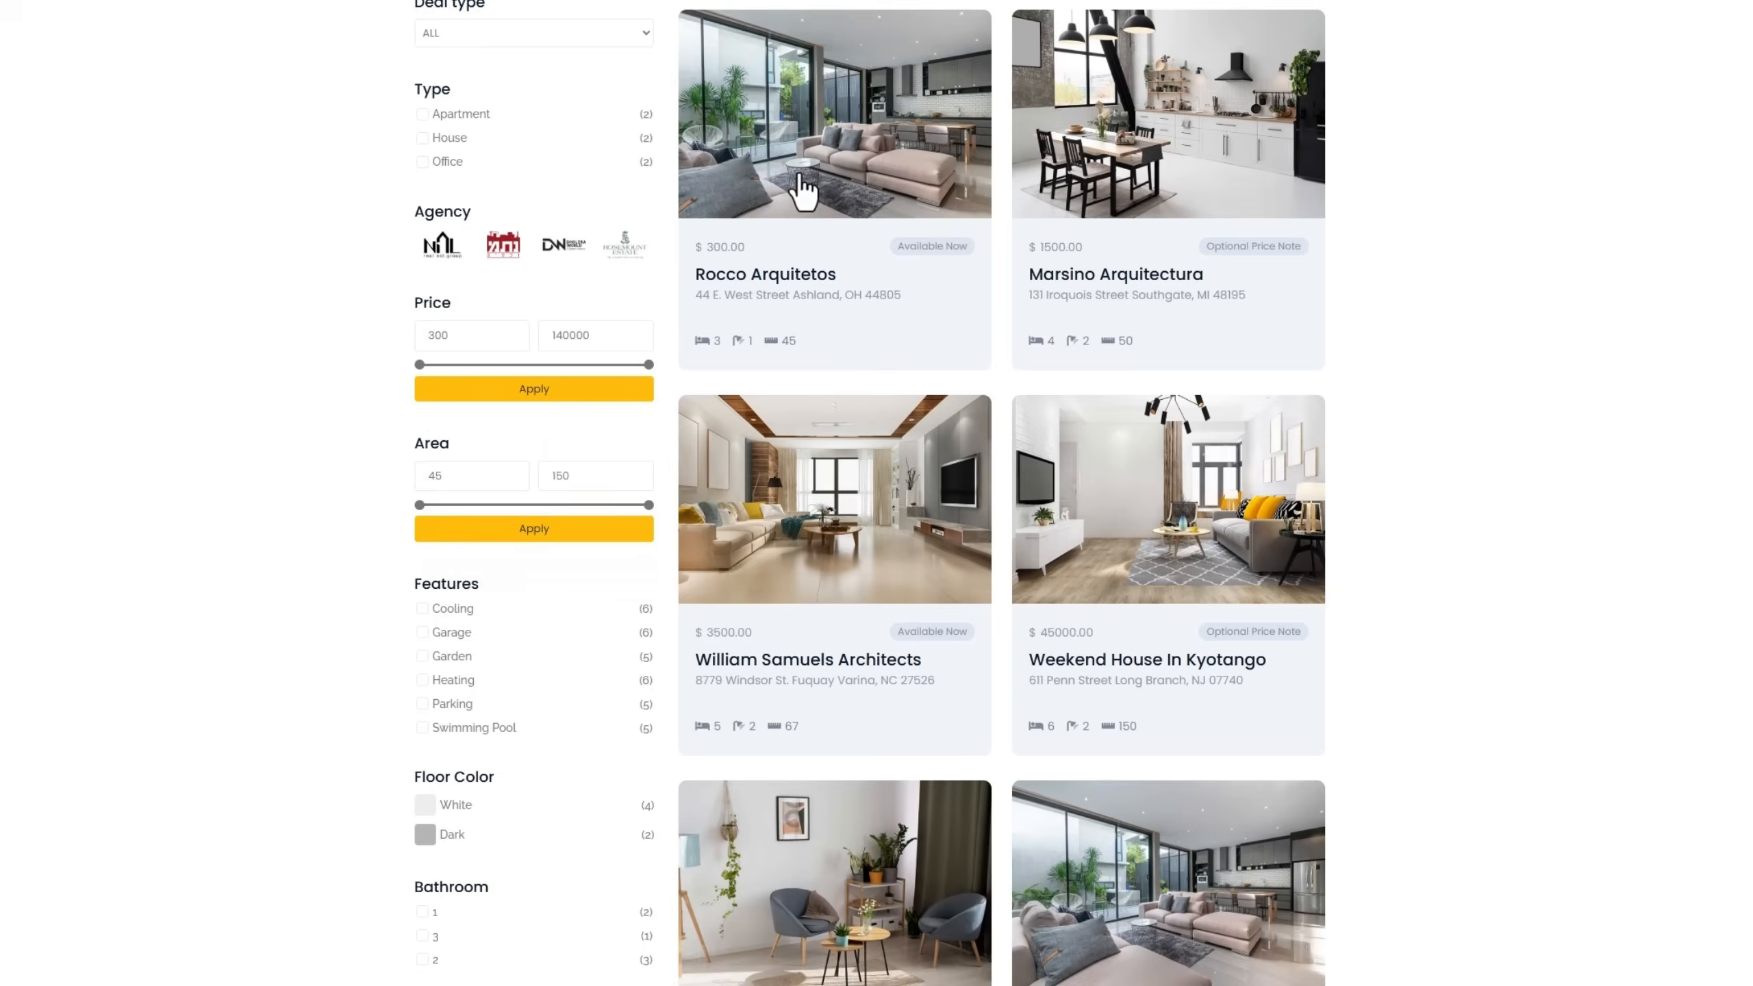
click(574, 34)
click(574, 35)
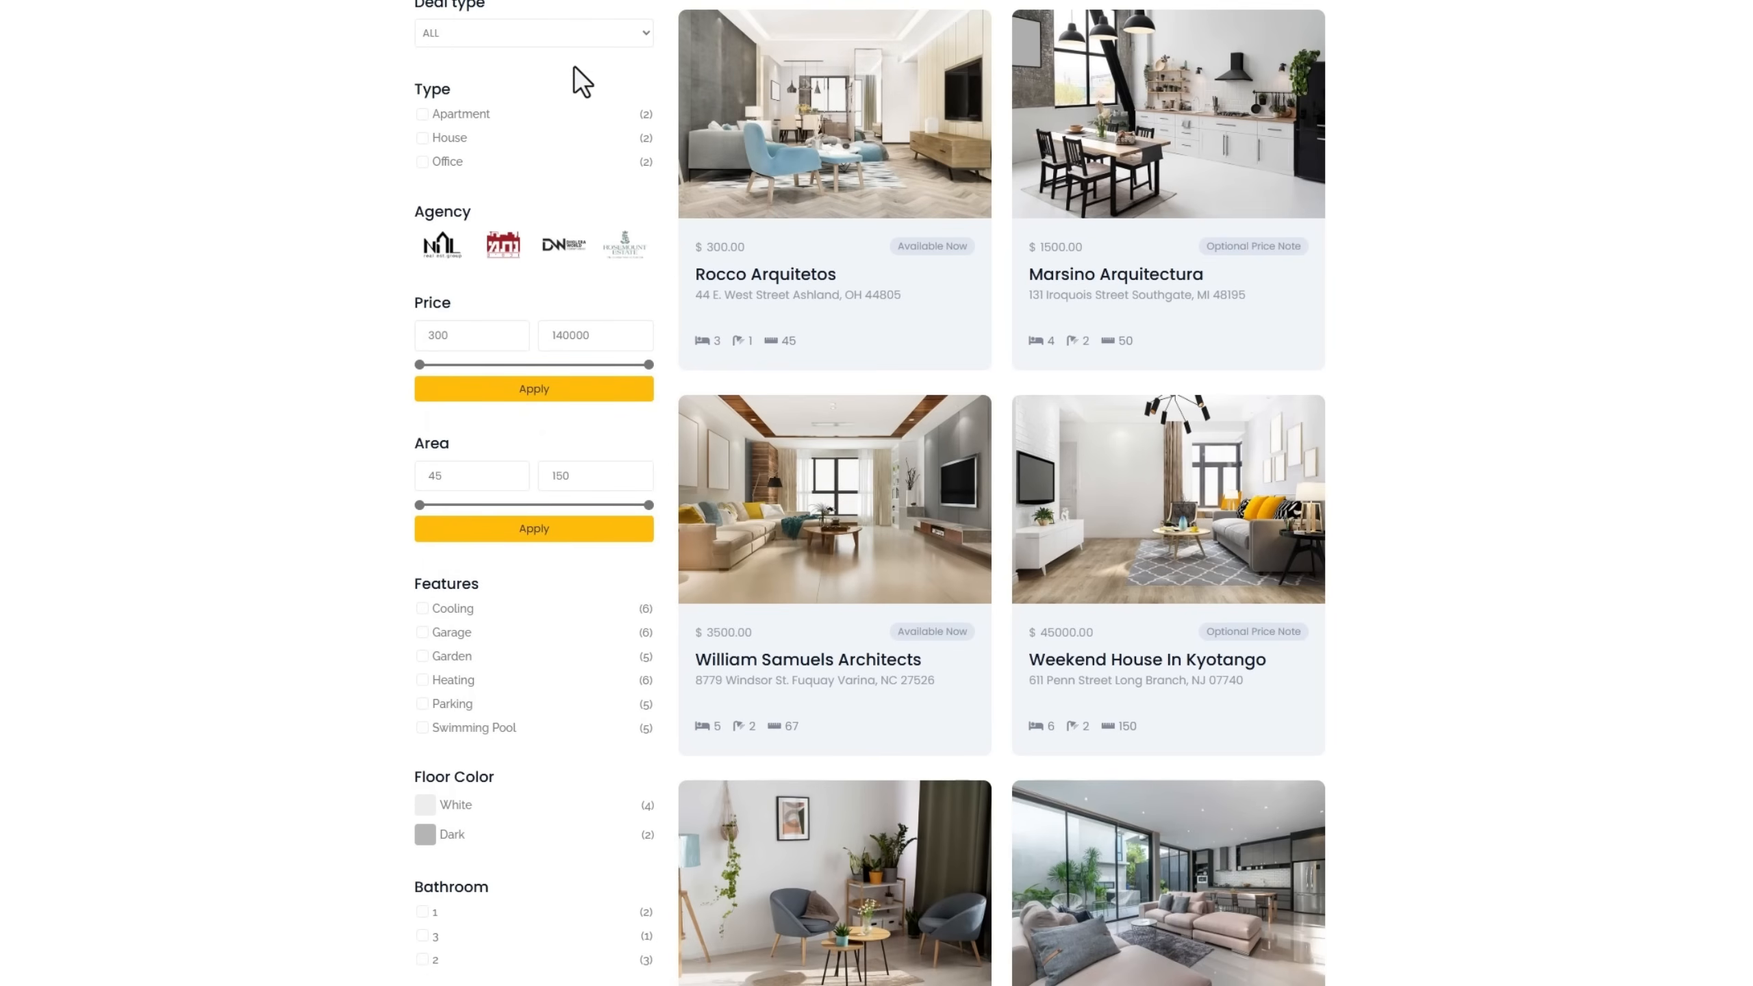
Test the Directory demo's filters with a price range of 300 to 88371, the Cooling feature and the White floor color.
drag(649, 364, 564, 373)
click(563, 393)
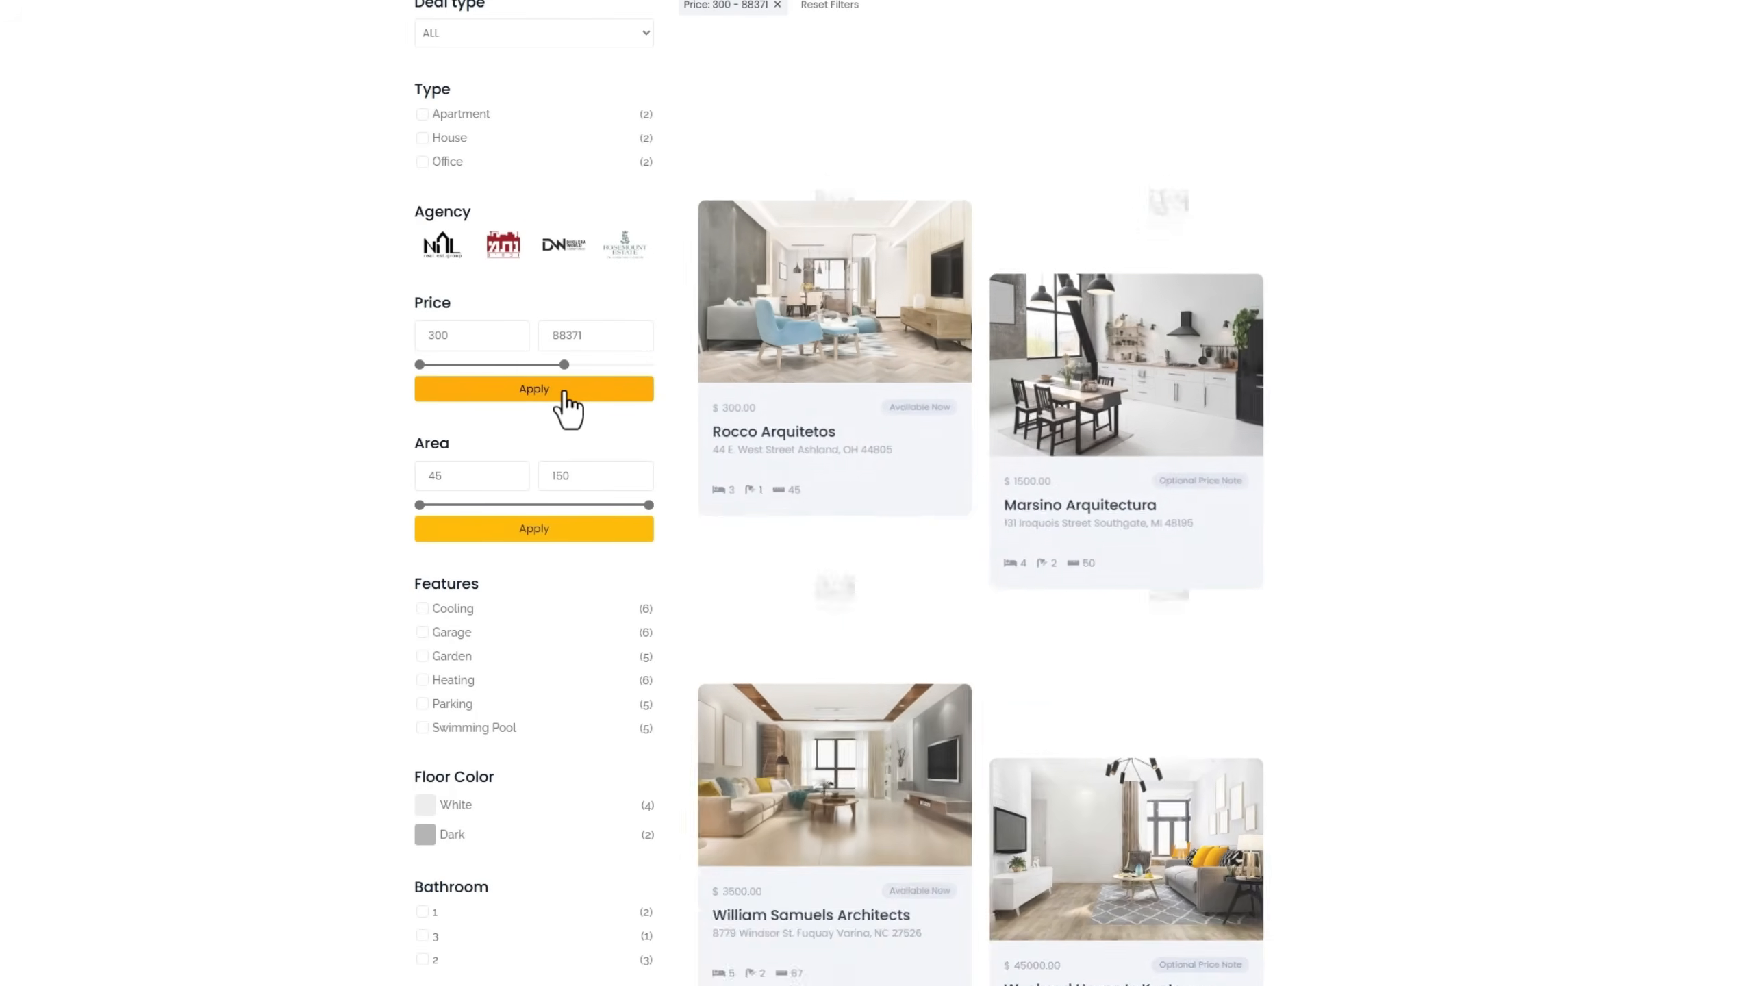
scroll(567, 408, down, 3)
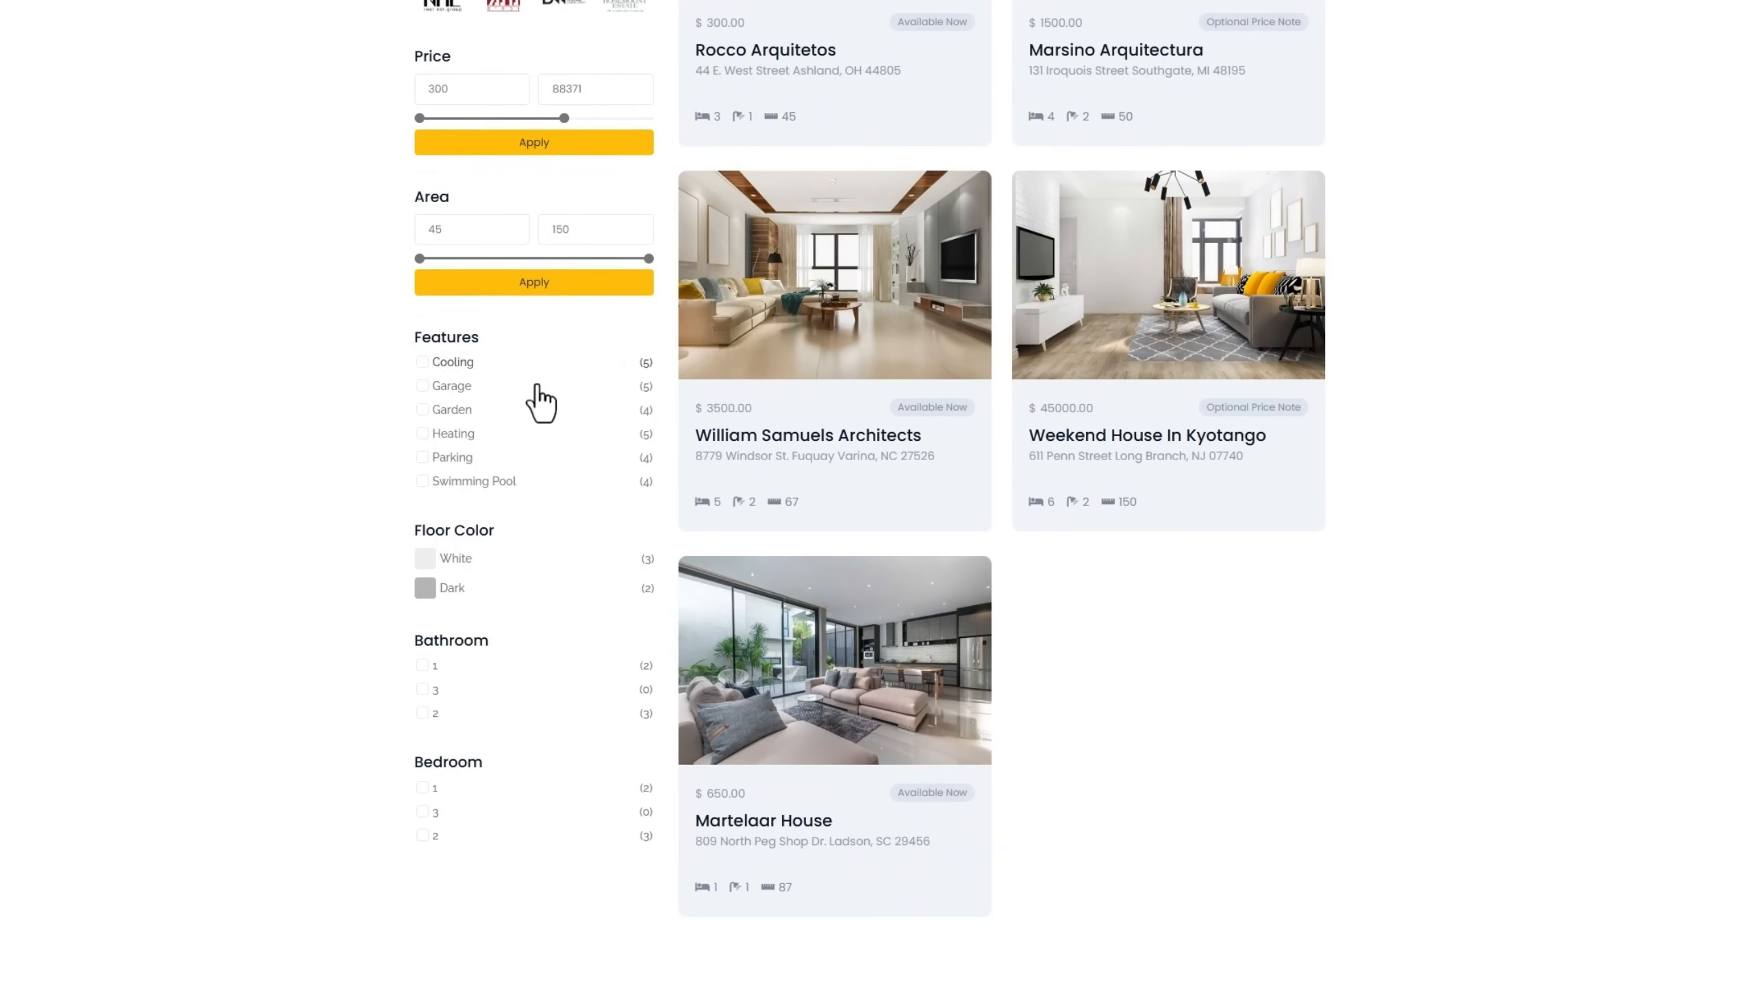
click(495, 366)
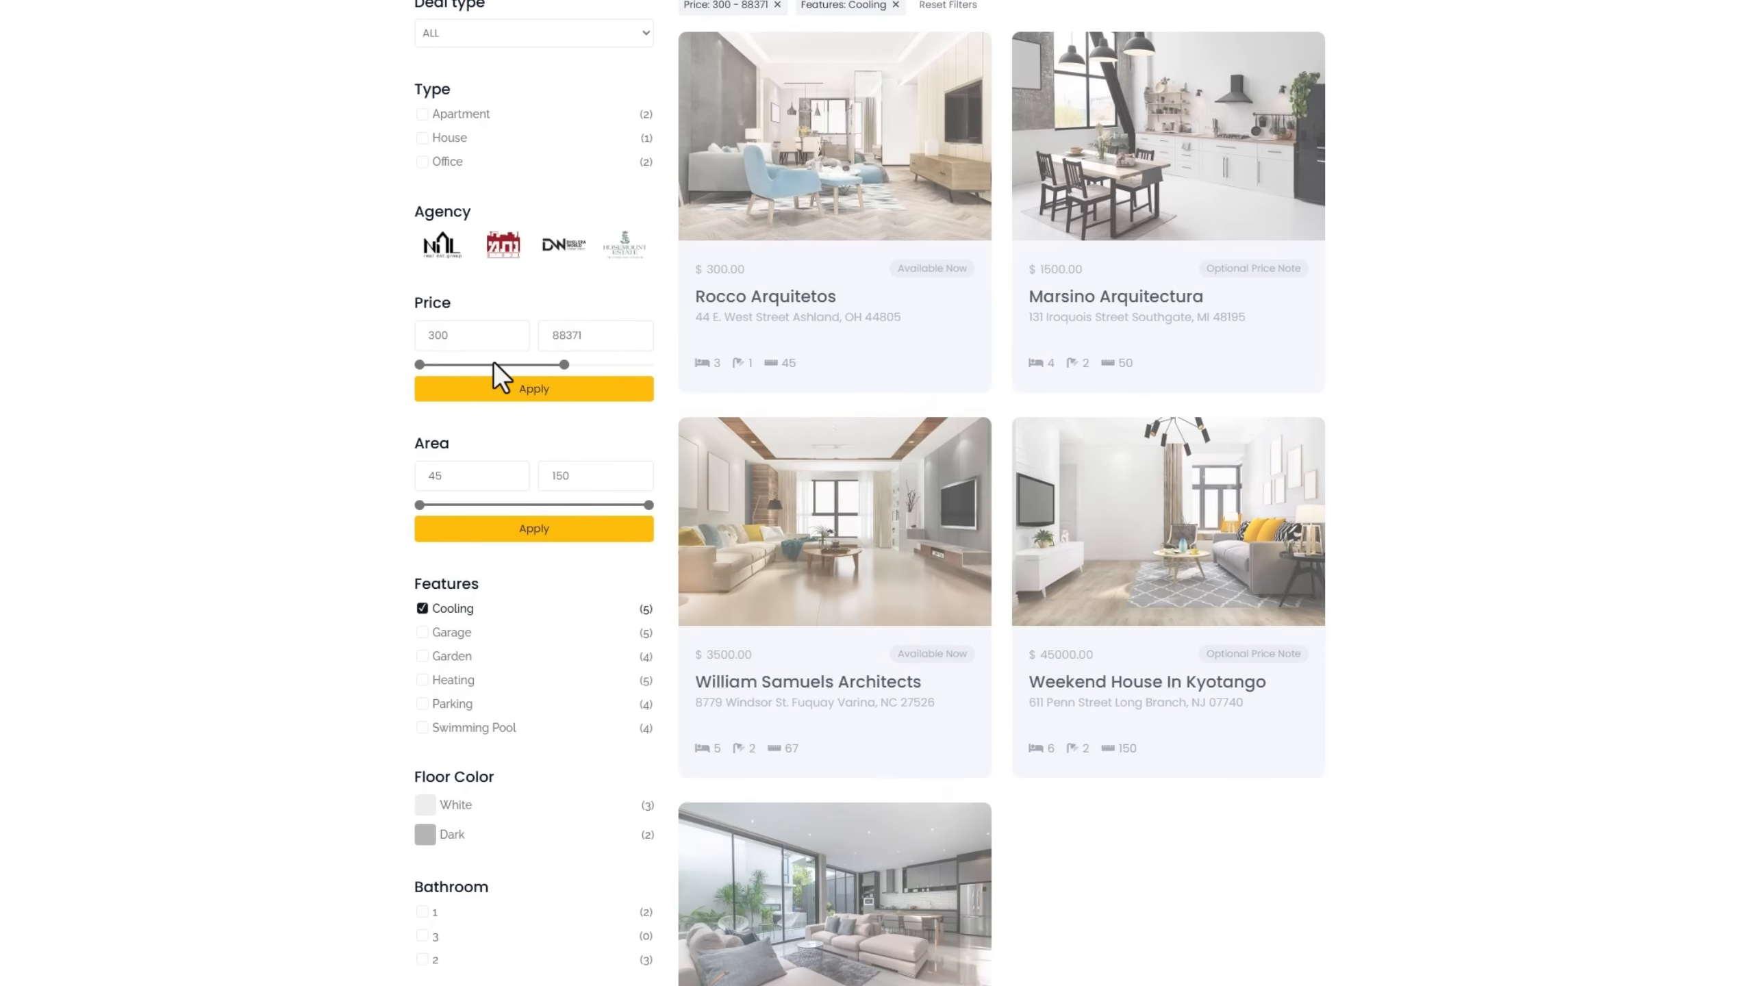
scroll(493, 361, down, 4)
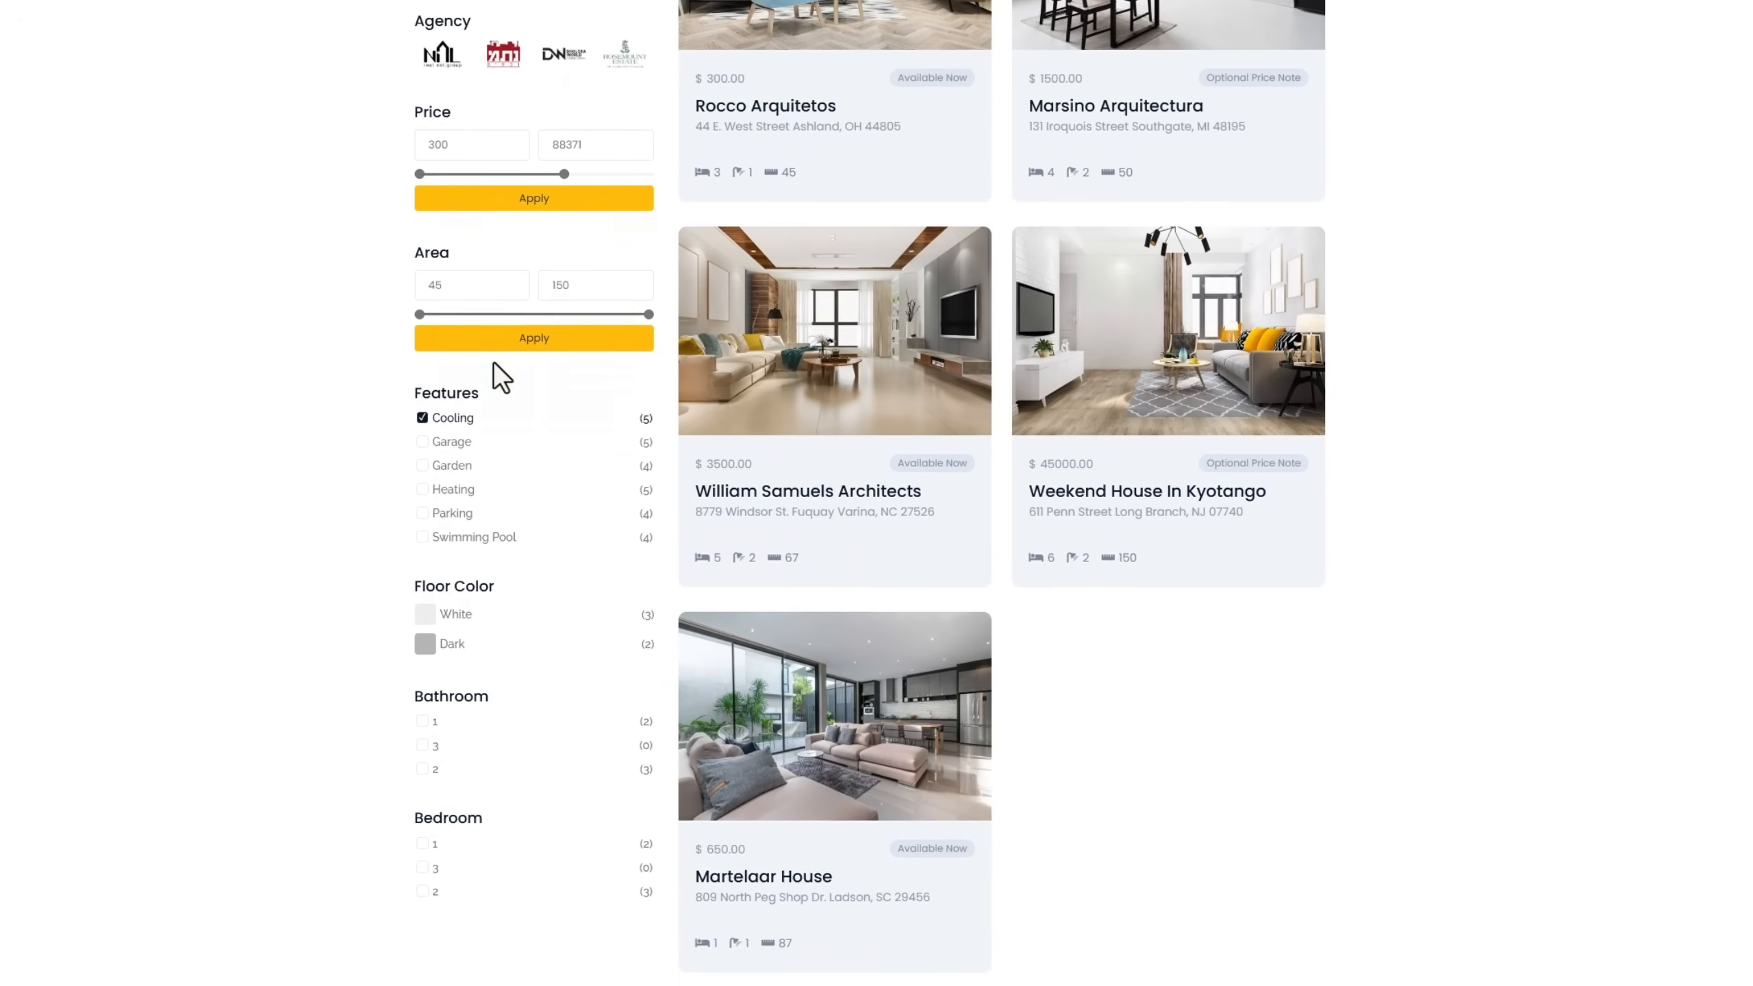
click(432, 563)
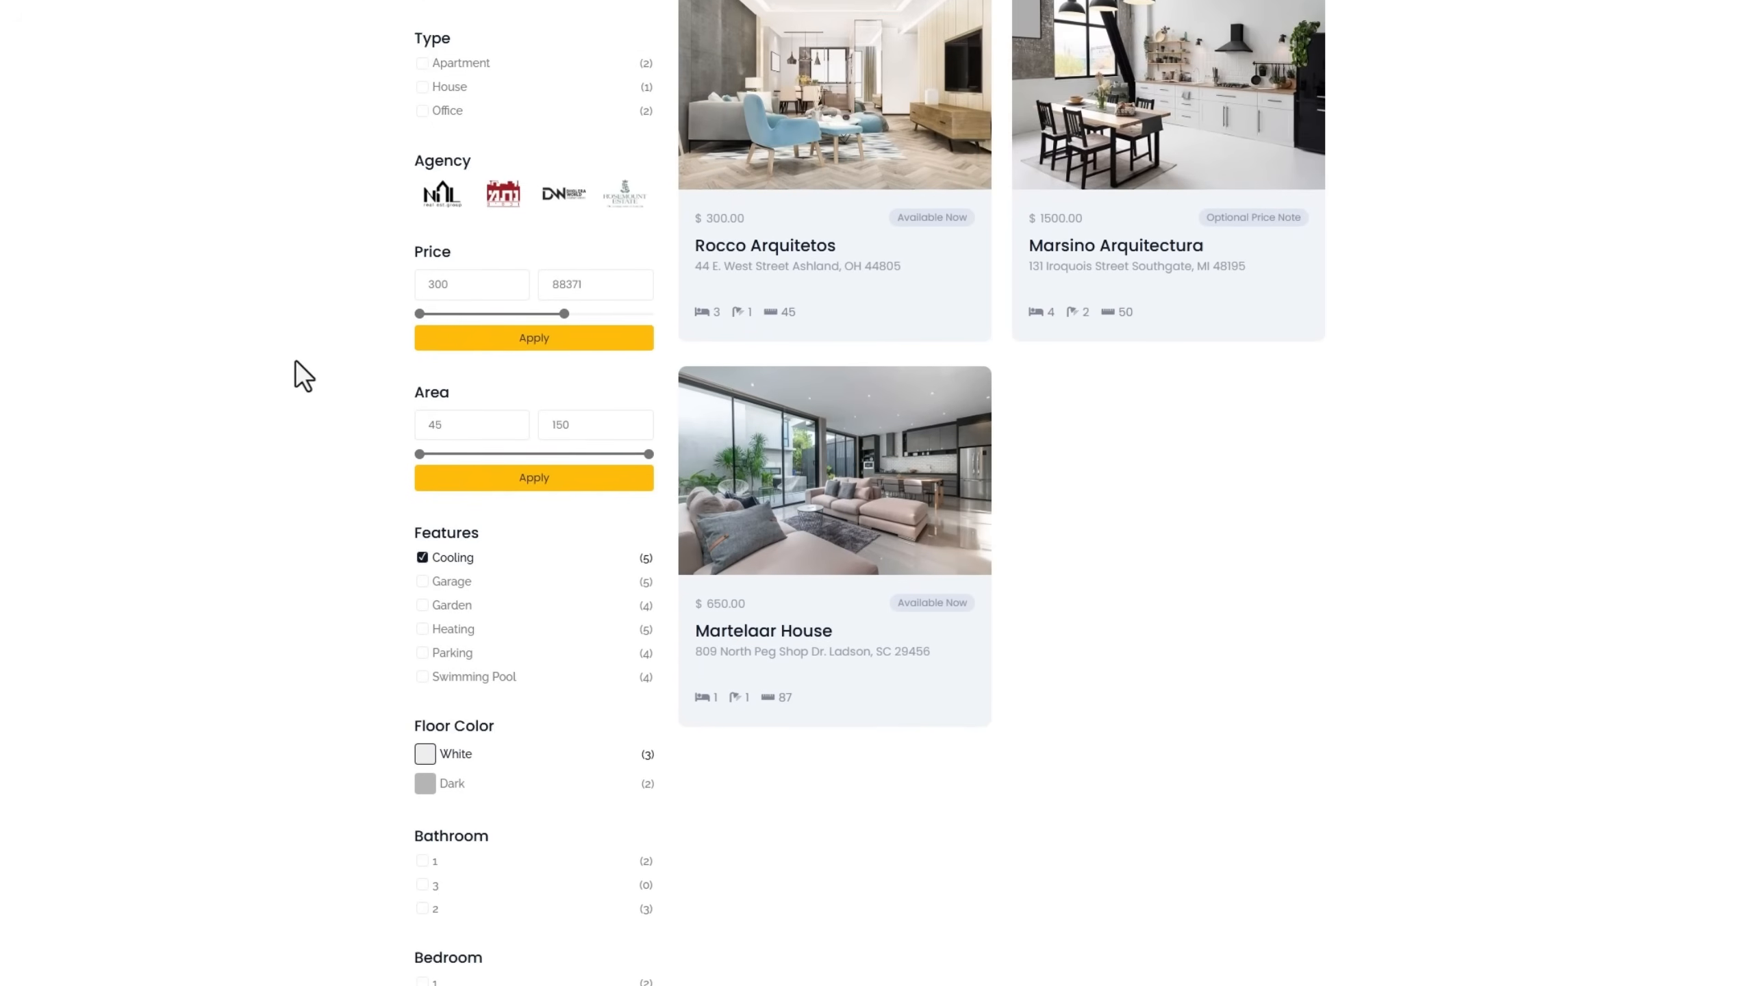
Open the Rocco Arquitetos listing from the filtered results and examine its property page.
scroll(294, 361, up, 1)
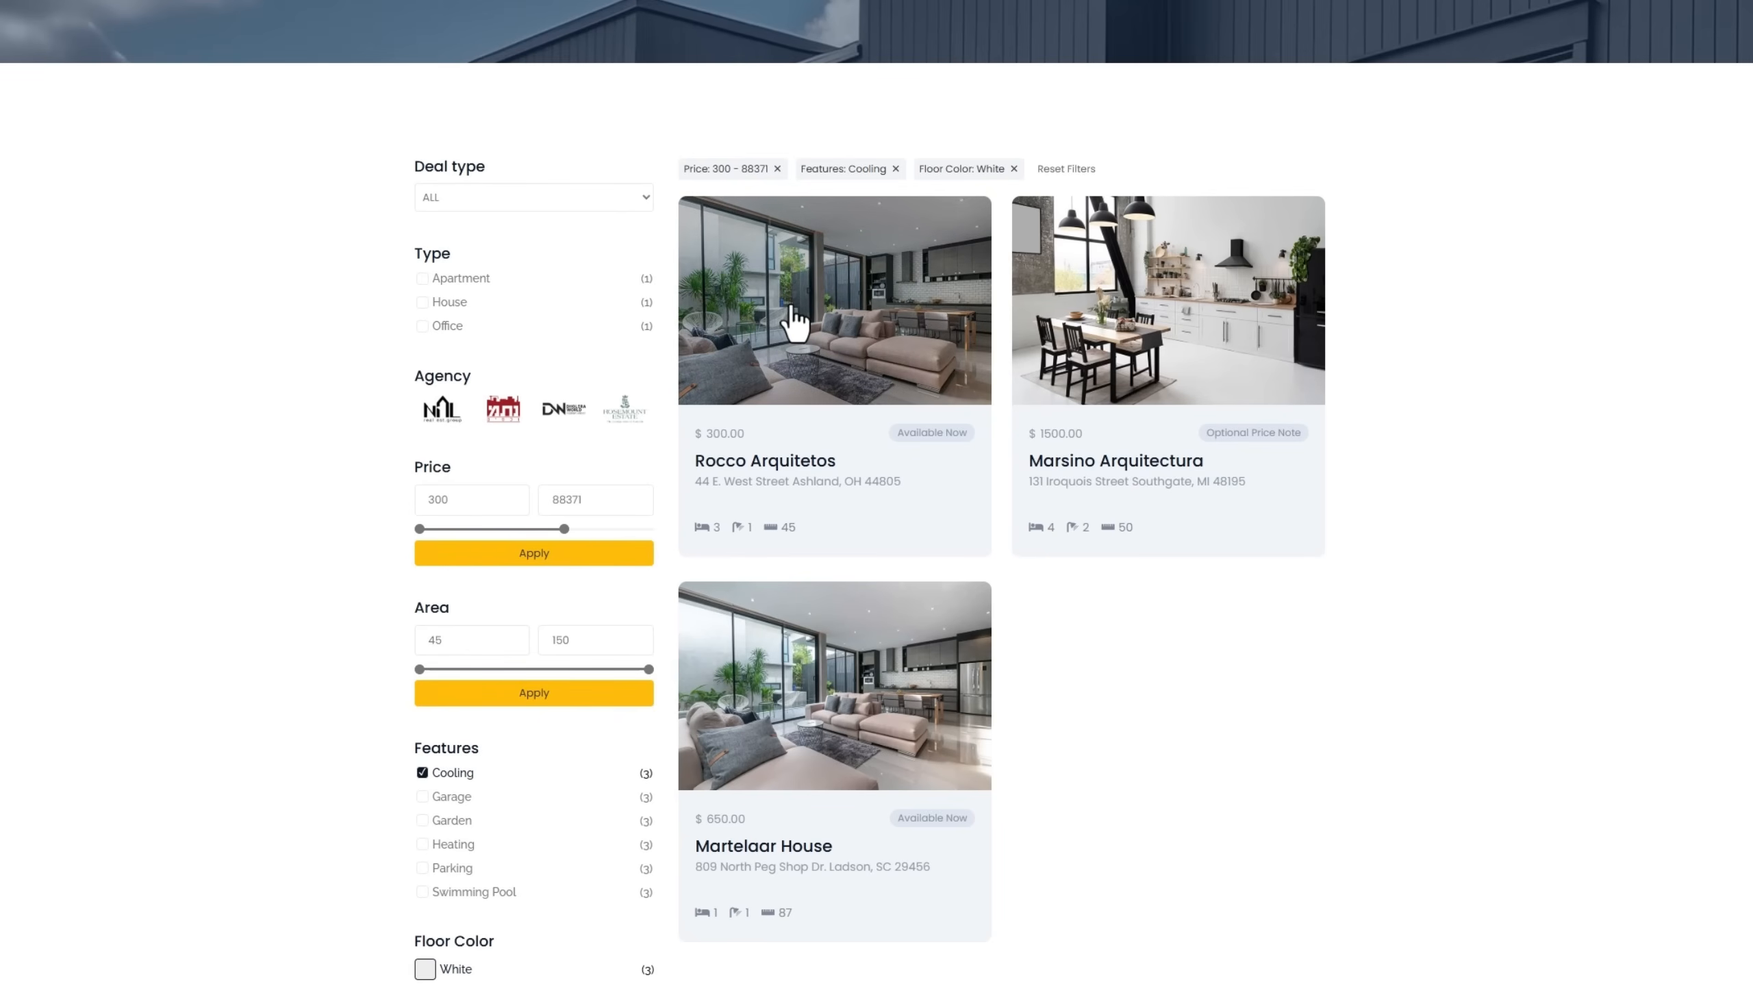
click(795, 322)
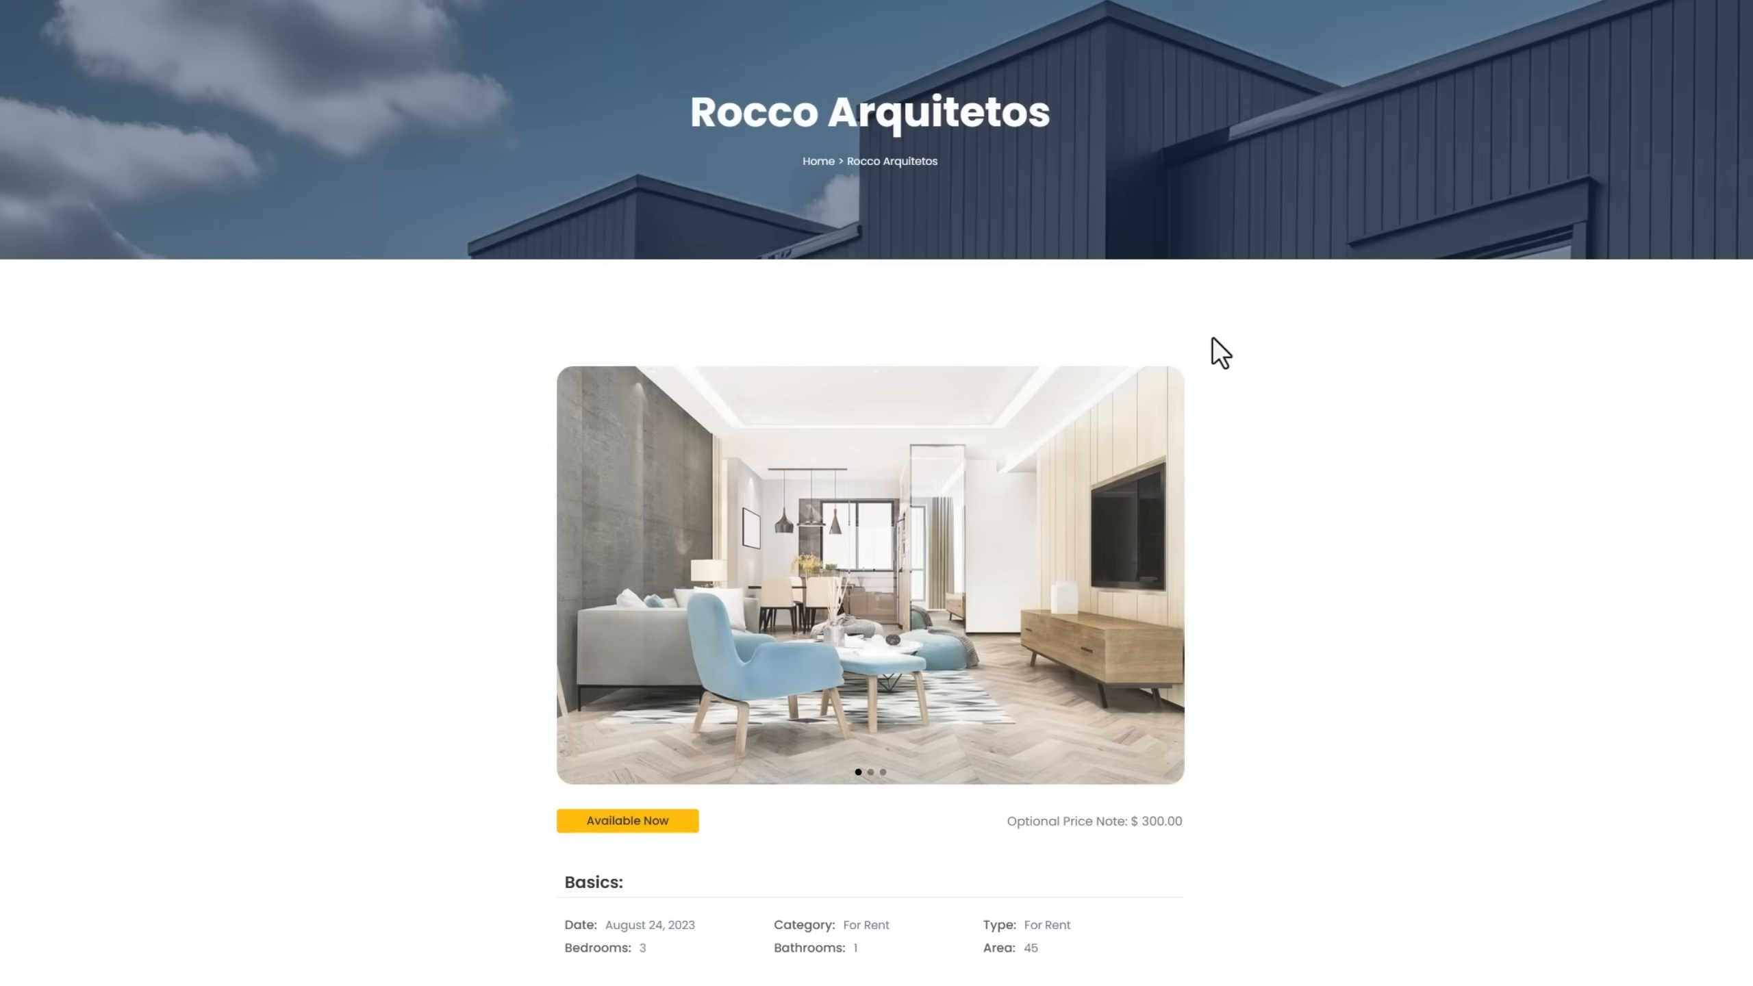
scroll(1339, 386, down, 4)
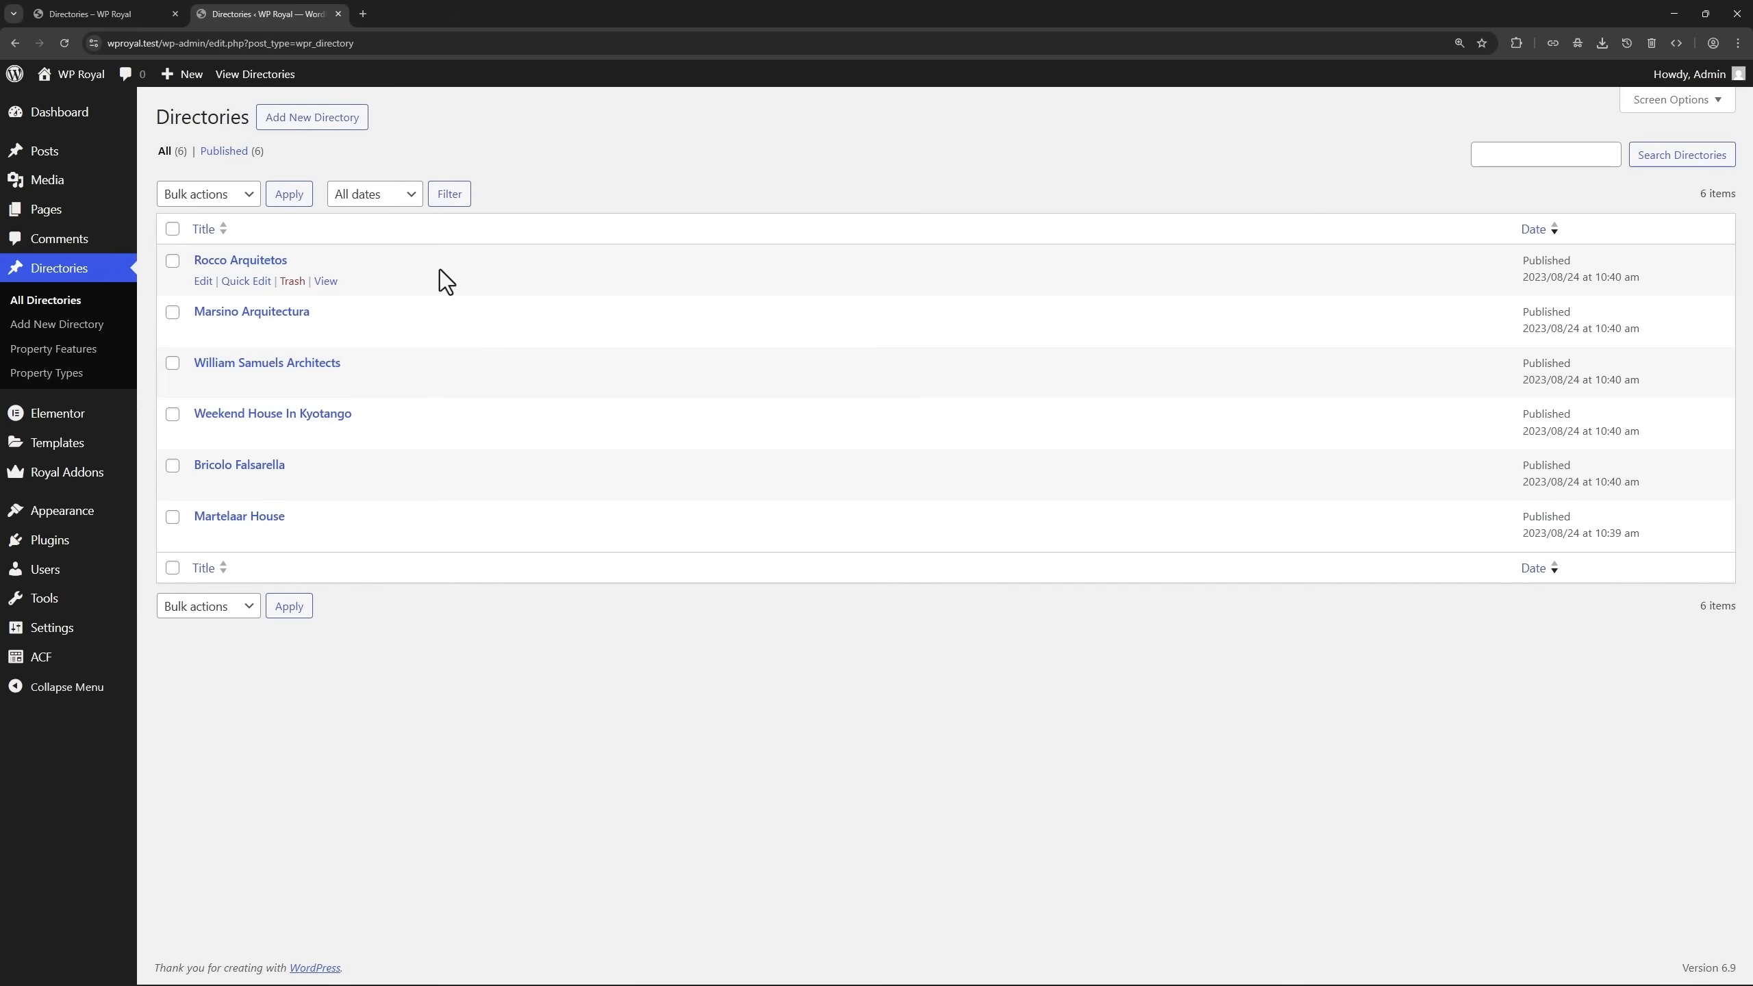
Examine the ACF post types and taxonomies for Directories, and the fields in the Property Details field group.
mouse_move(75, 668)
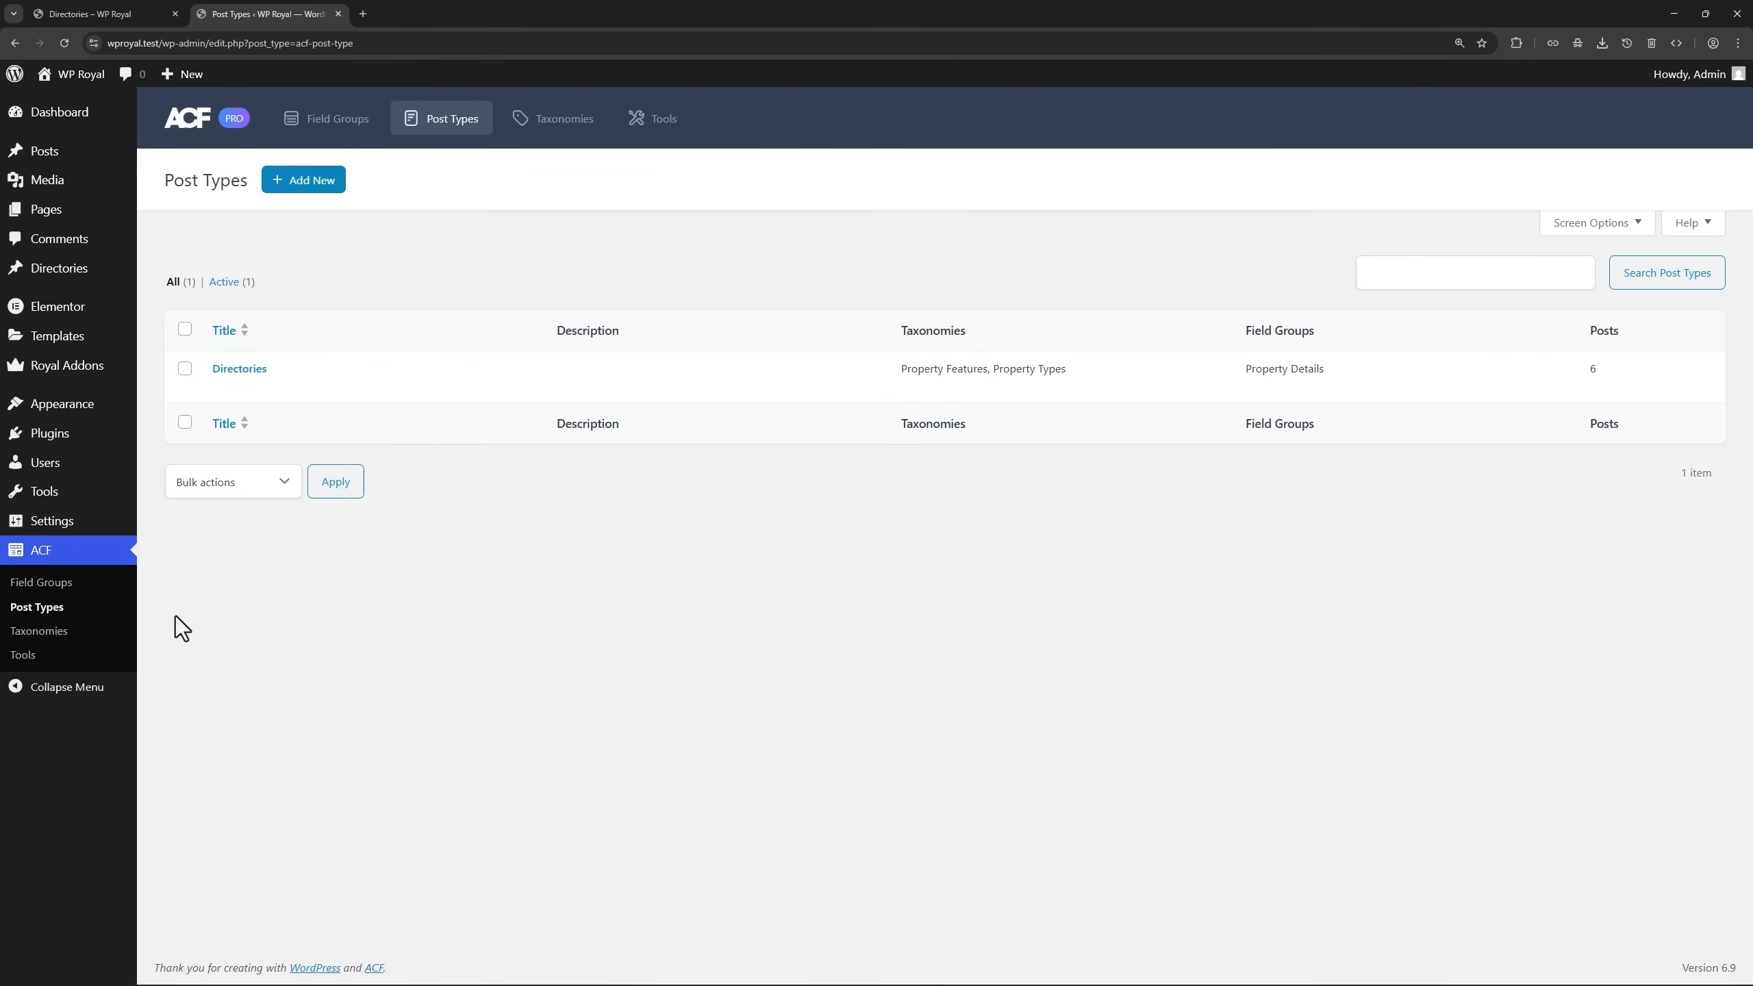
click(47, 628)
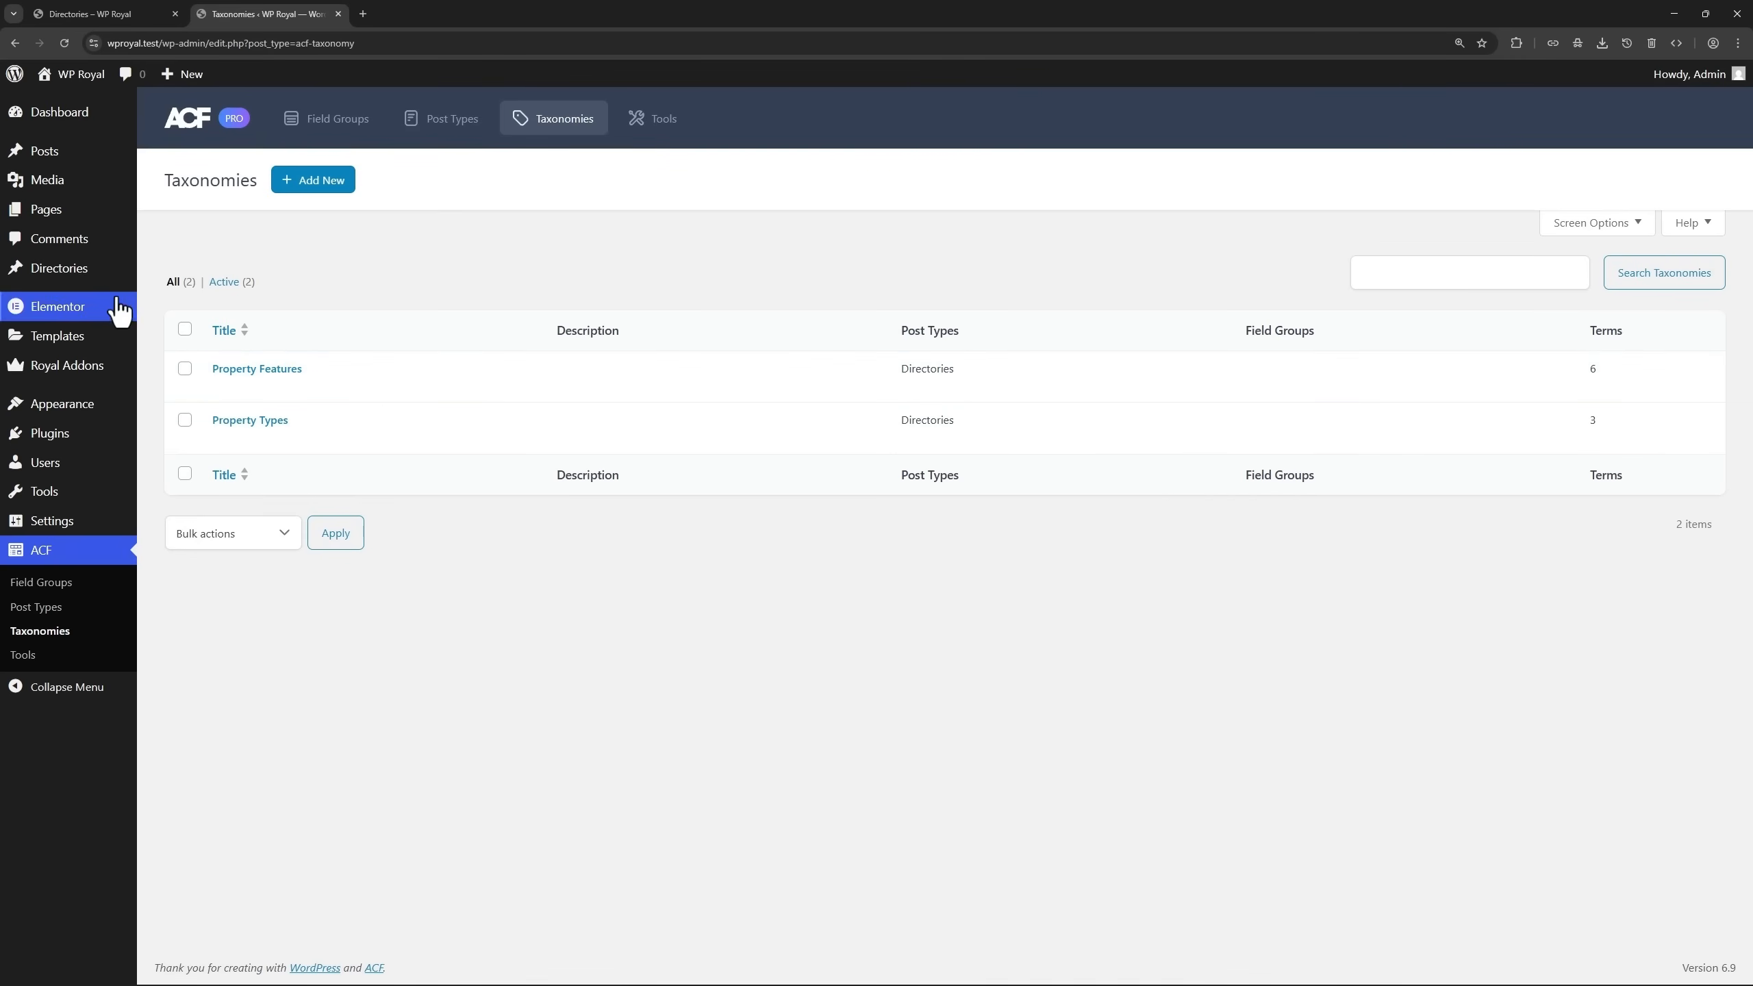
mouse_move(94, 282)
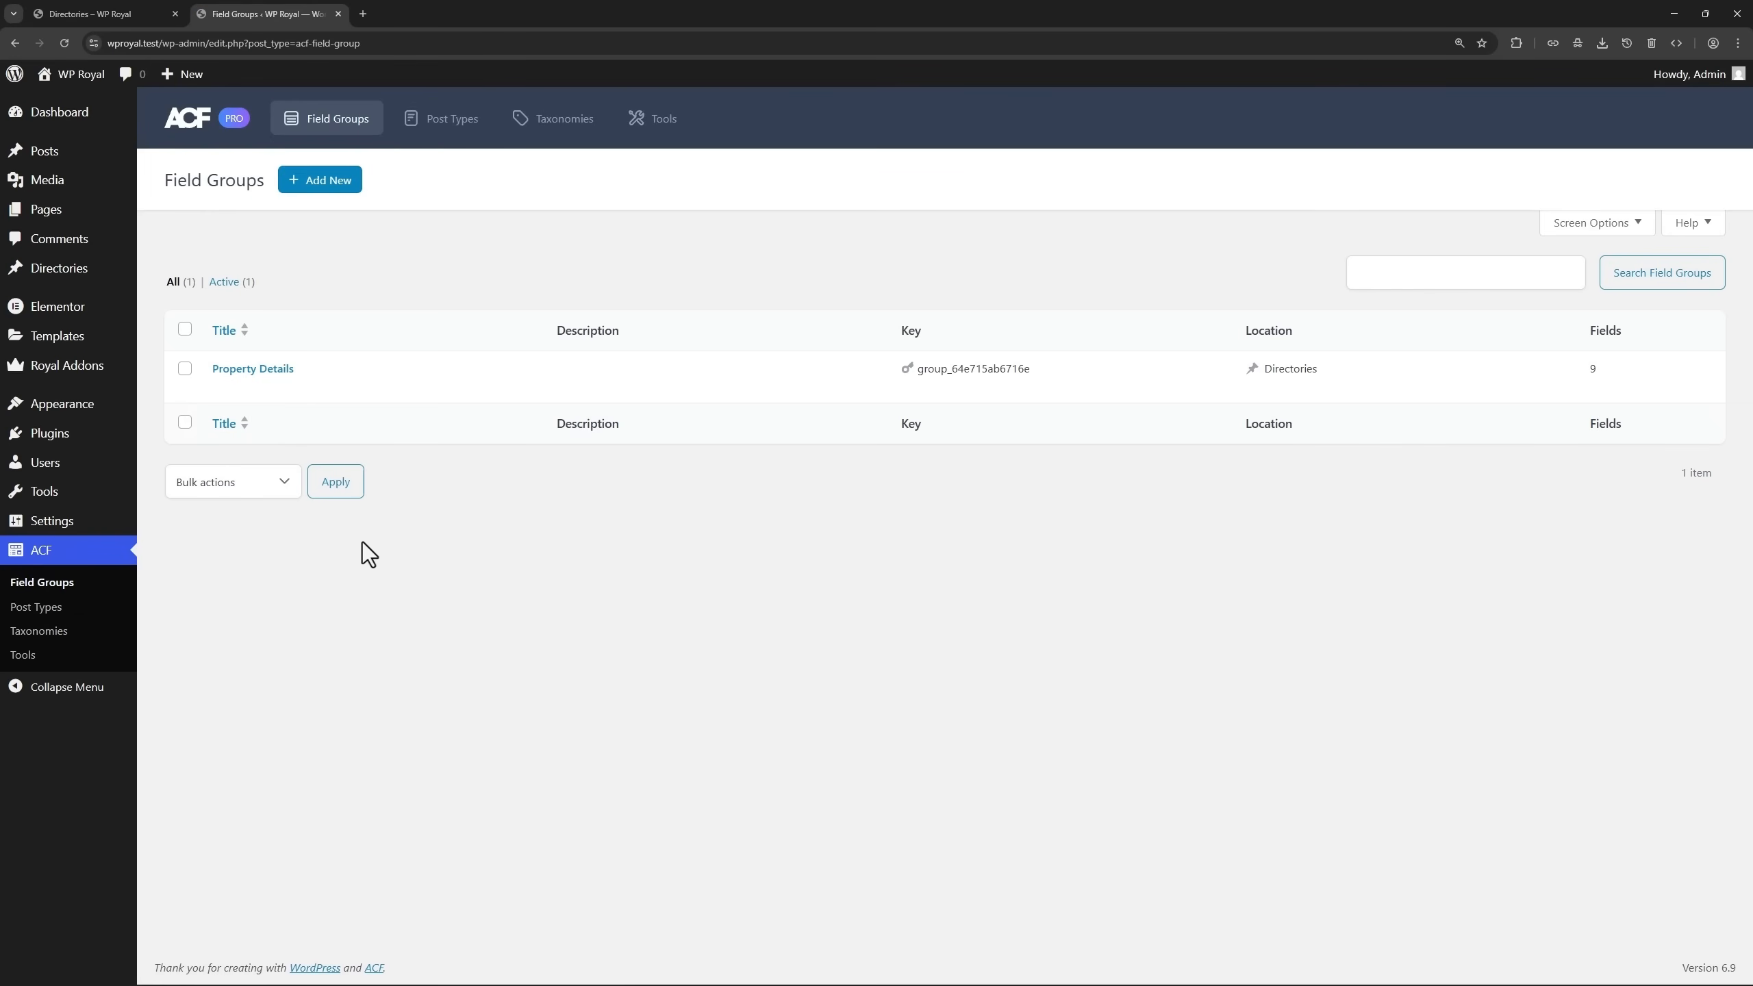
mouse_move(408, 378)
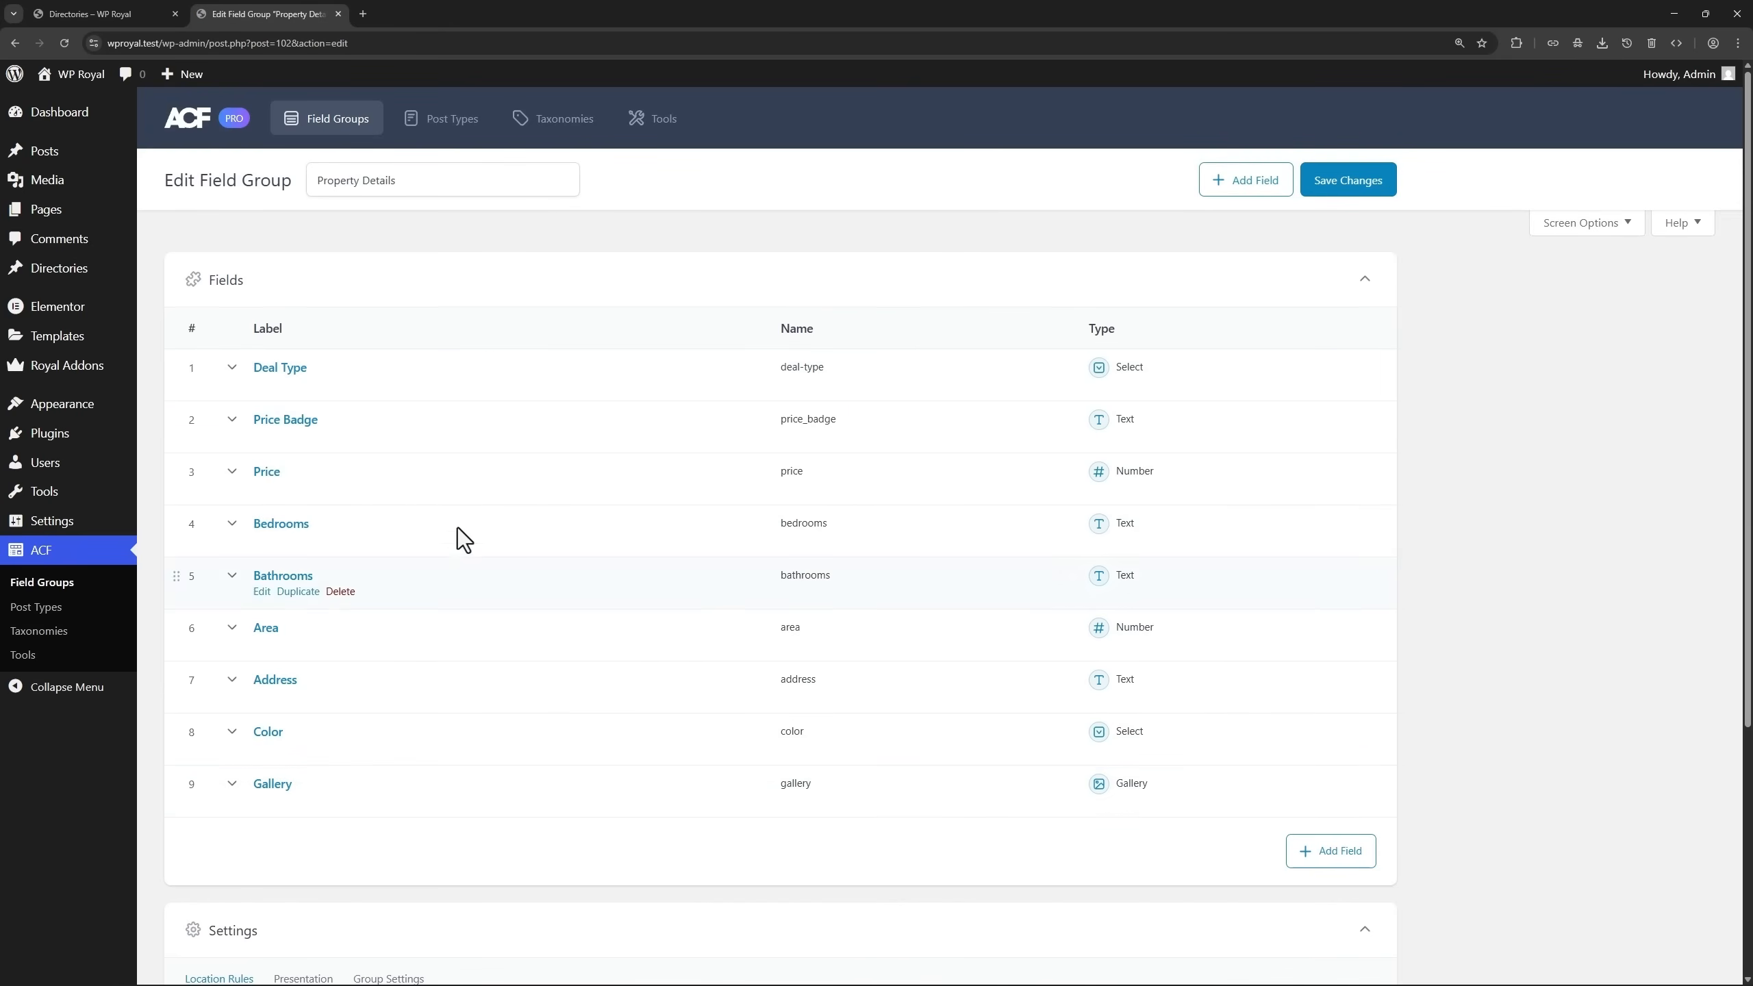
Review on the live site how the Rocco Arquitetos page presents its basics and address.
click(131, 19)
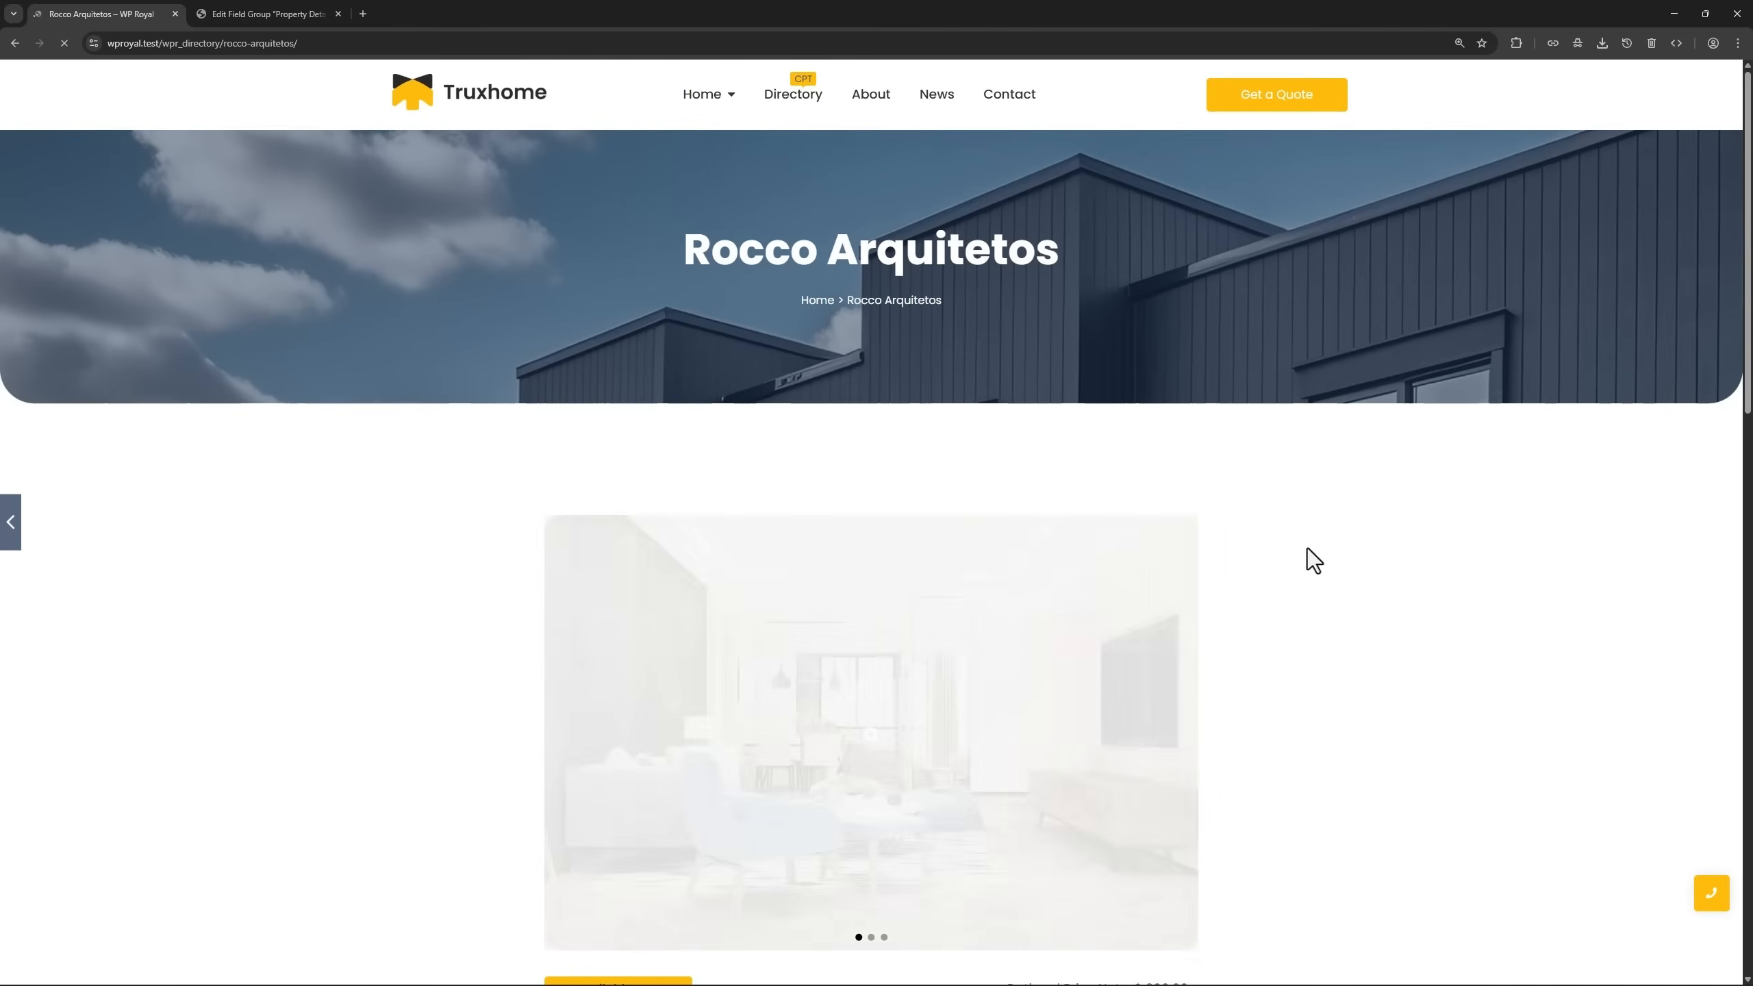
scroll(1316, 559, down, 1)
scroll(1316, 559, down, 5)
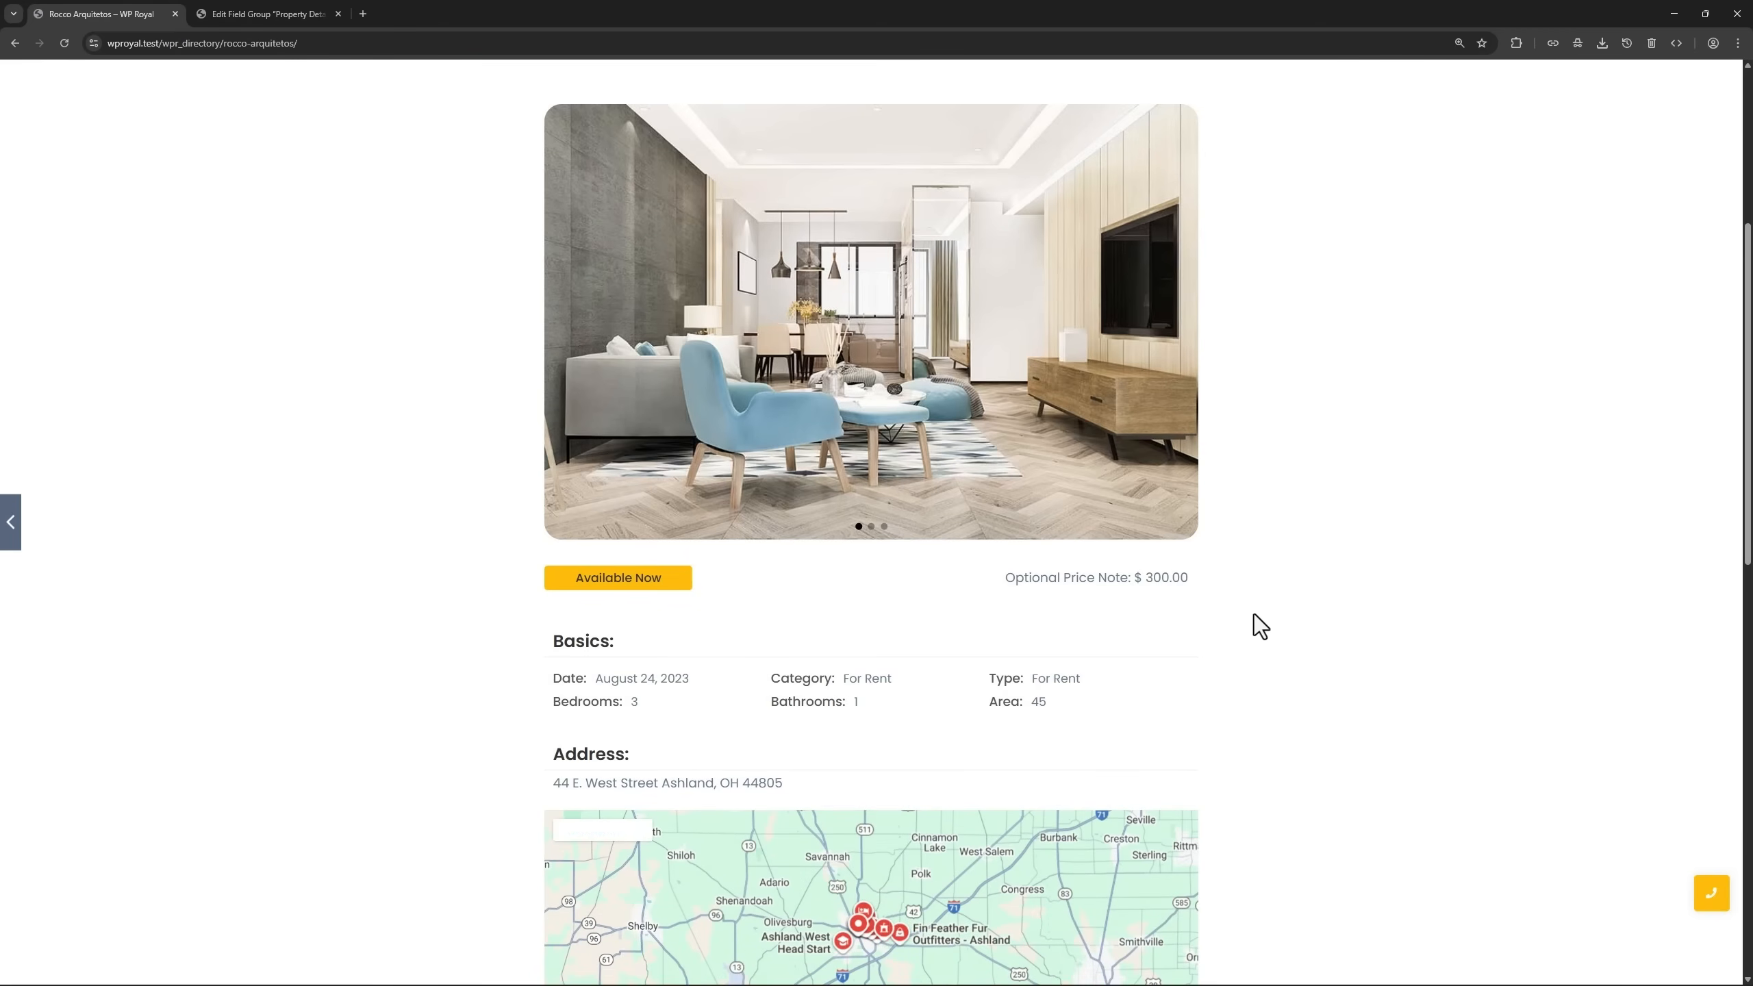
scroll(1121, 697, down, 1)
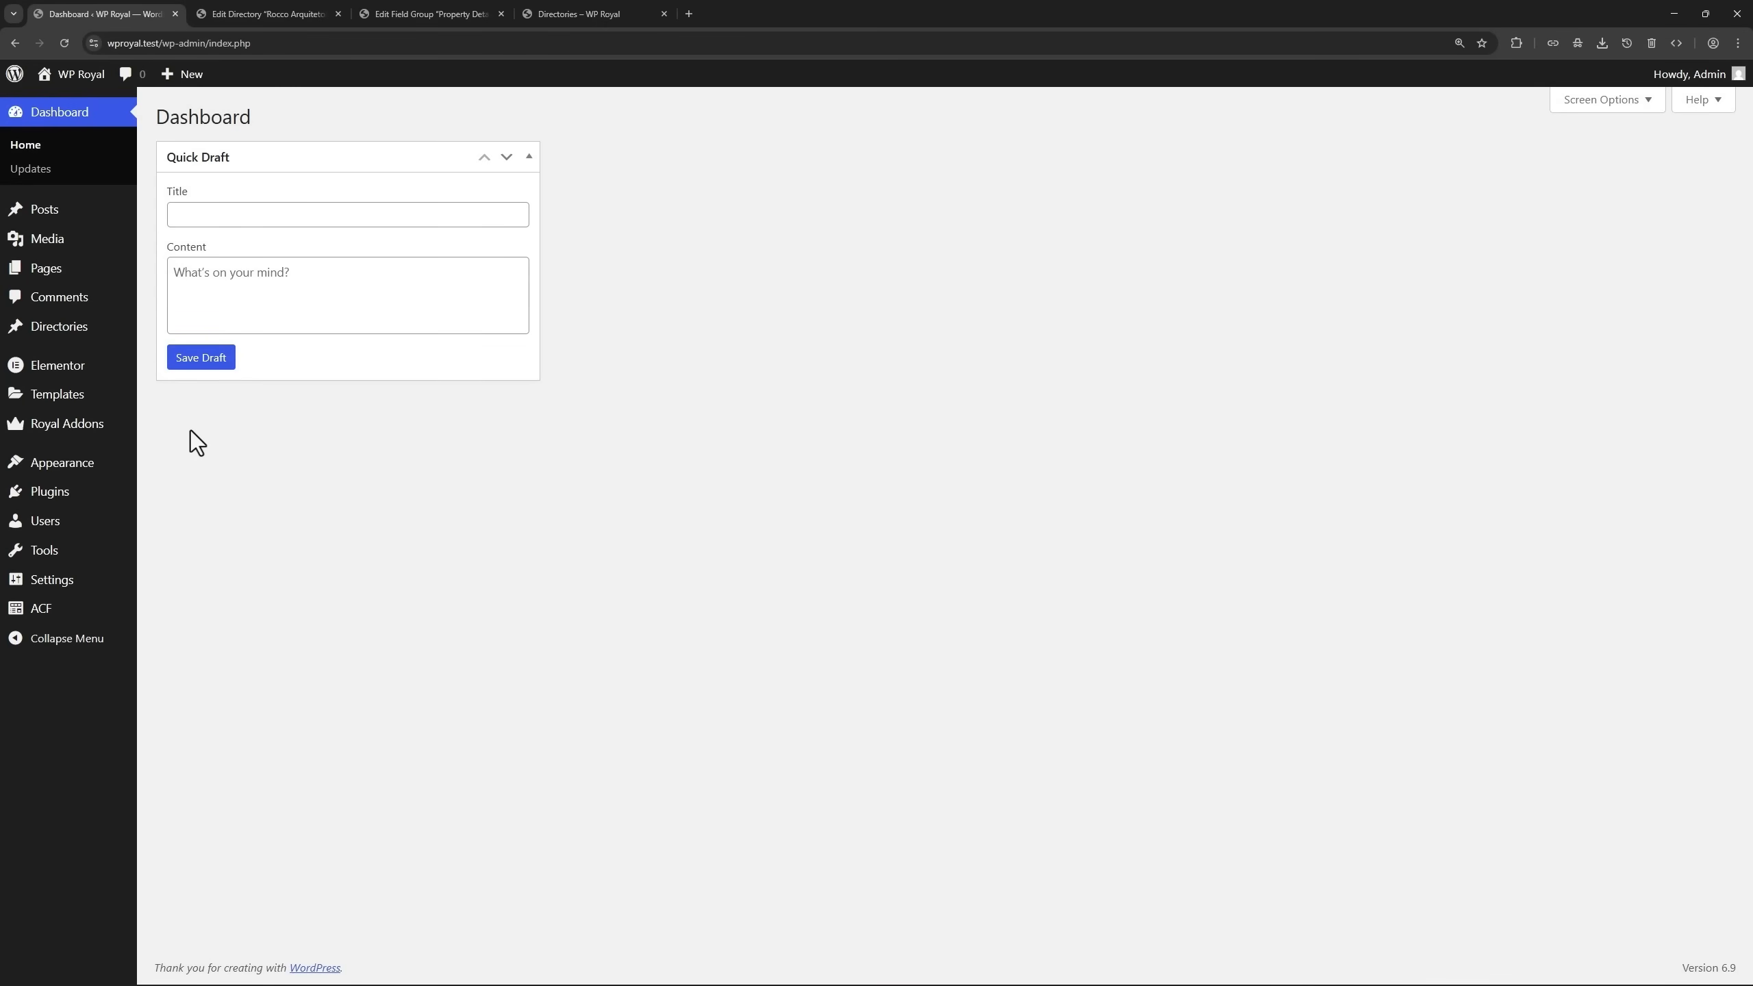
Open the Realestate V3 Directory template from the Royal Addons Theme Builder for editing in Elementor.
mouse_move(85, 428)
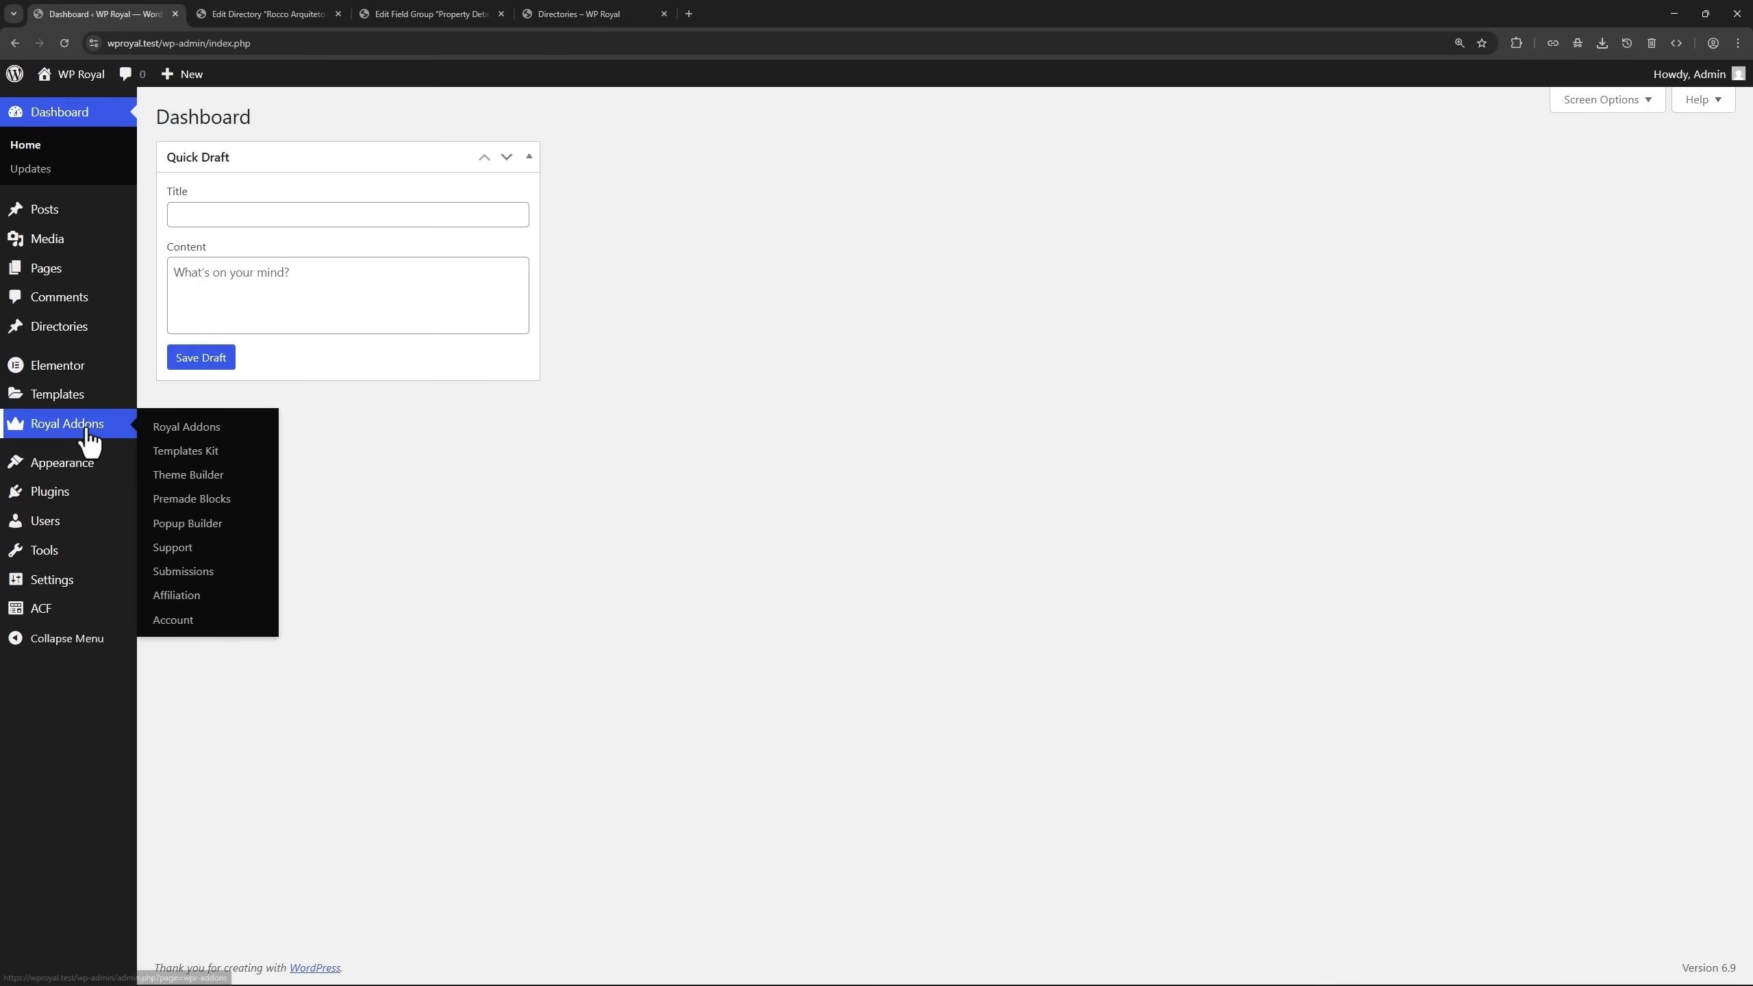
click(208, 479)
click(448, 348)
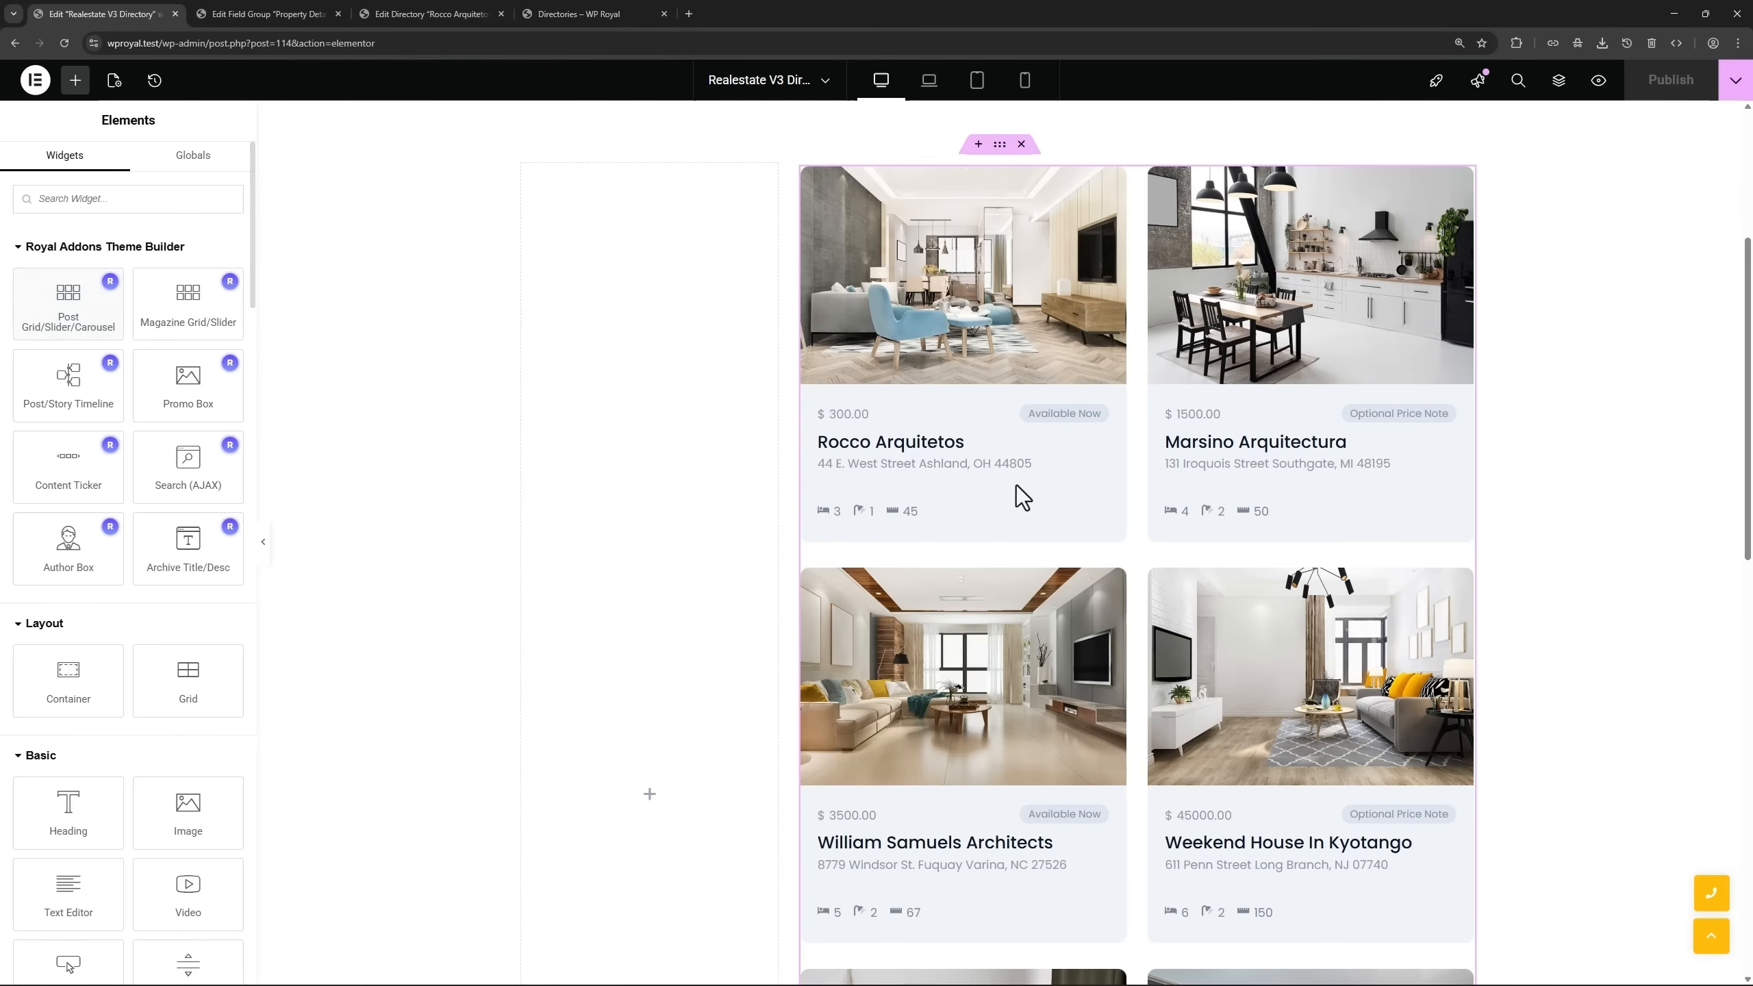
Open the directory post grid's settings and check its query source and the Enable Advanced Filters option.
click(1464, 177)
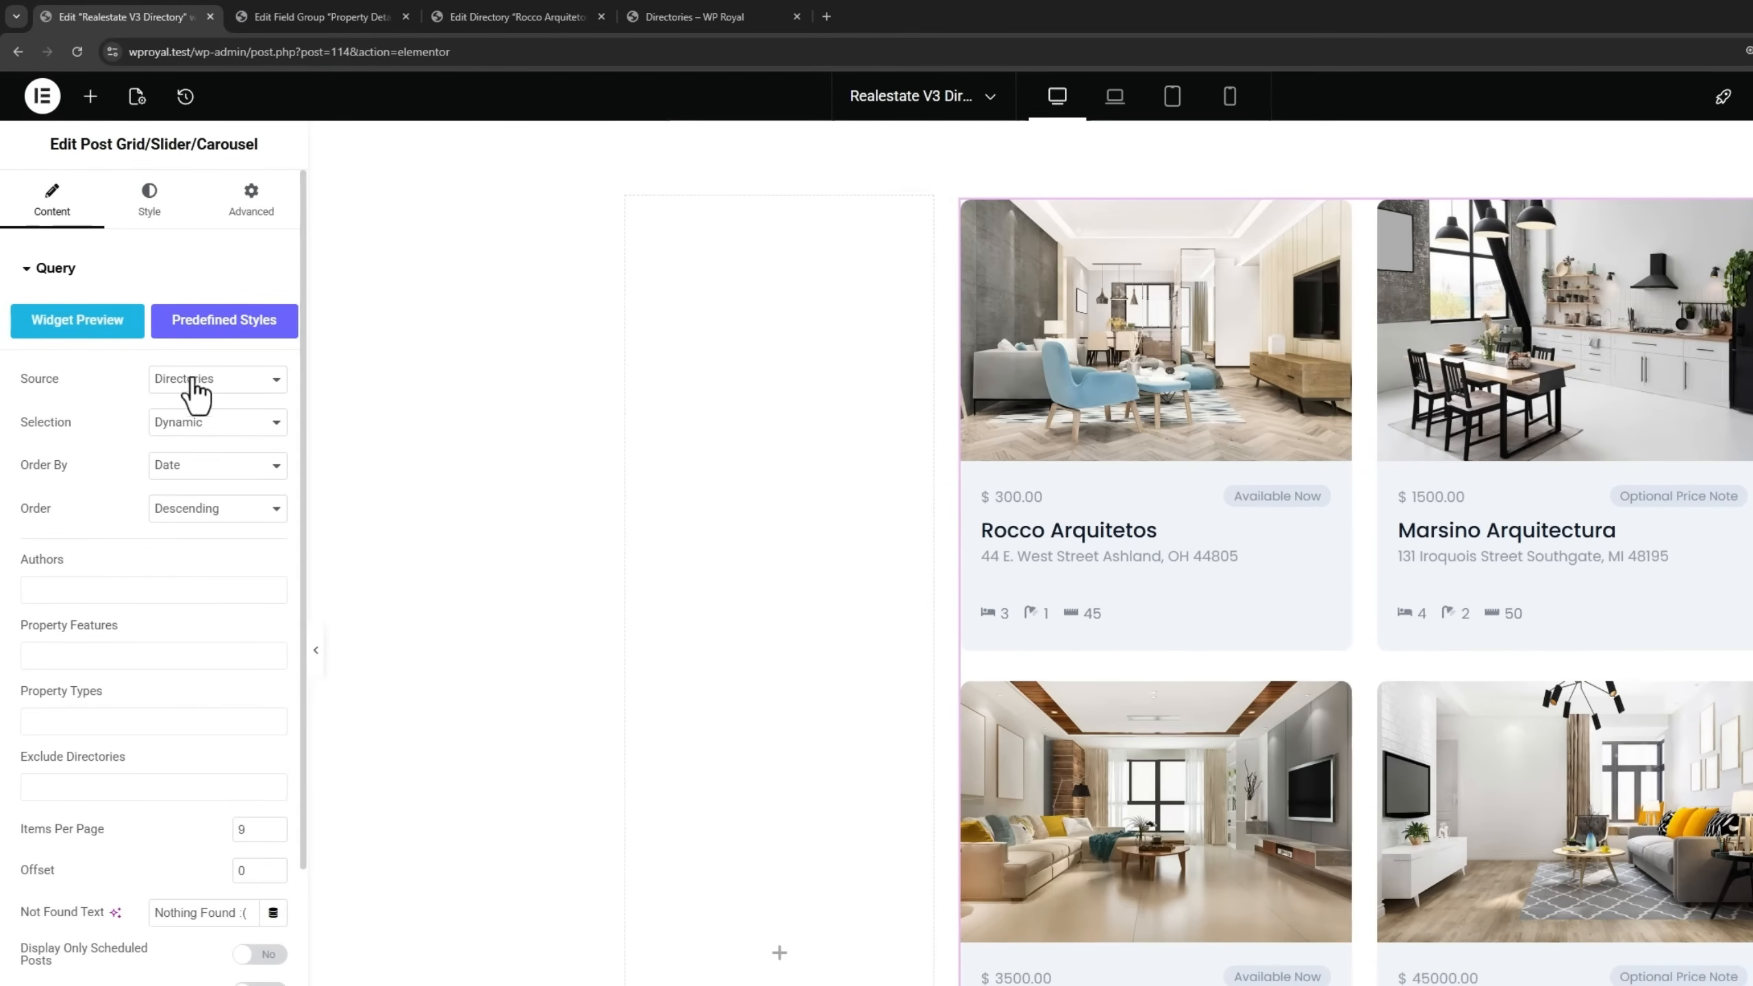
click(181, 317)
click(217, 381)
scroll(135, 417, down, 6)
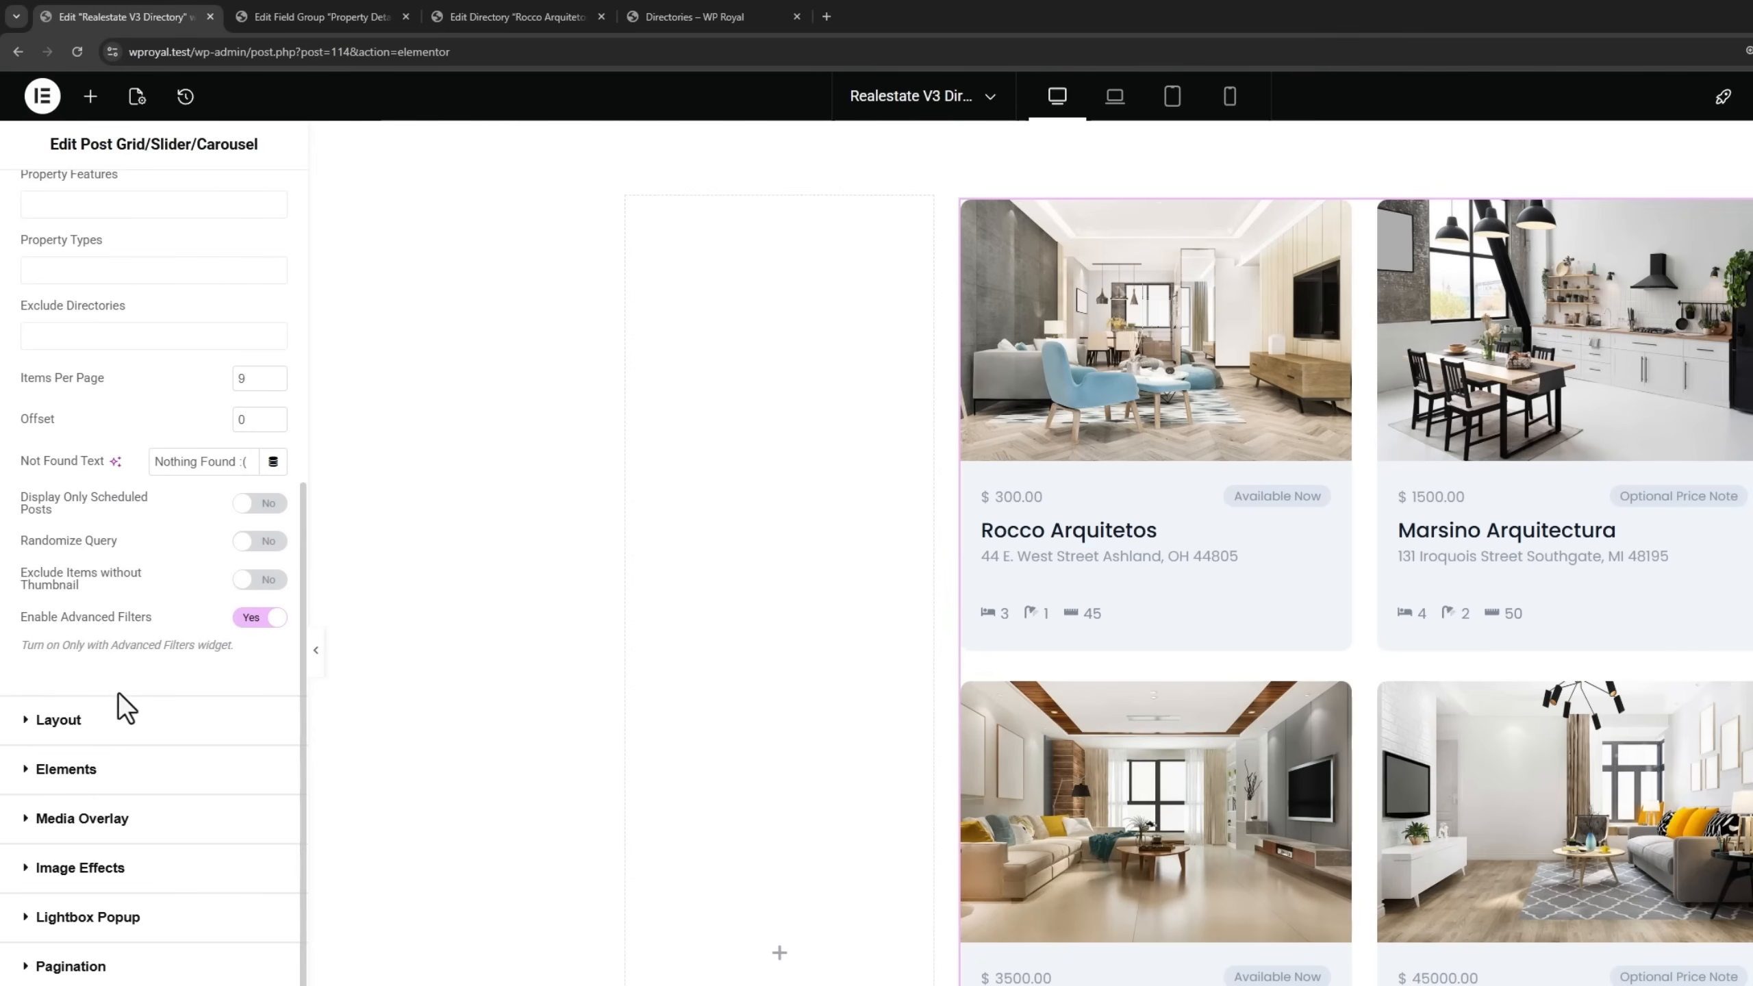
Check the post grid's layout options and the available pagination types.
click(114, 724)
scroll(148, 663, down, 2)
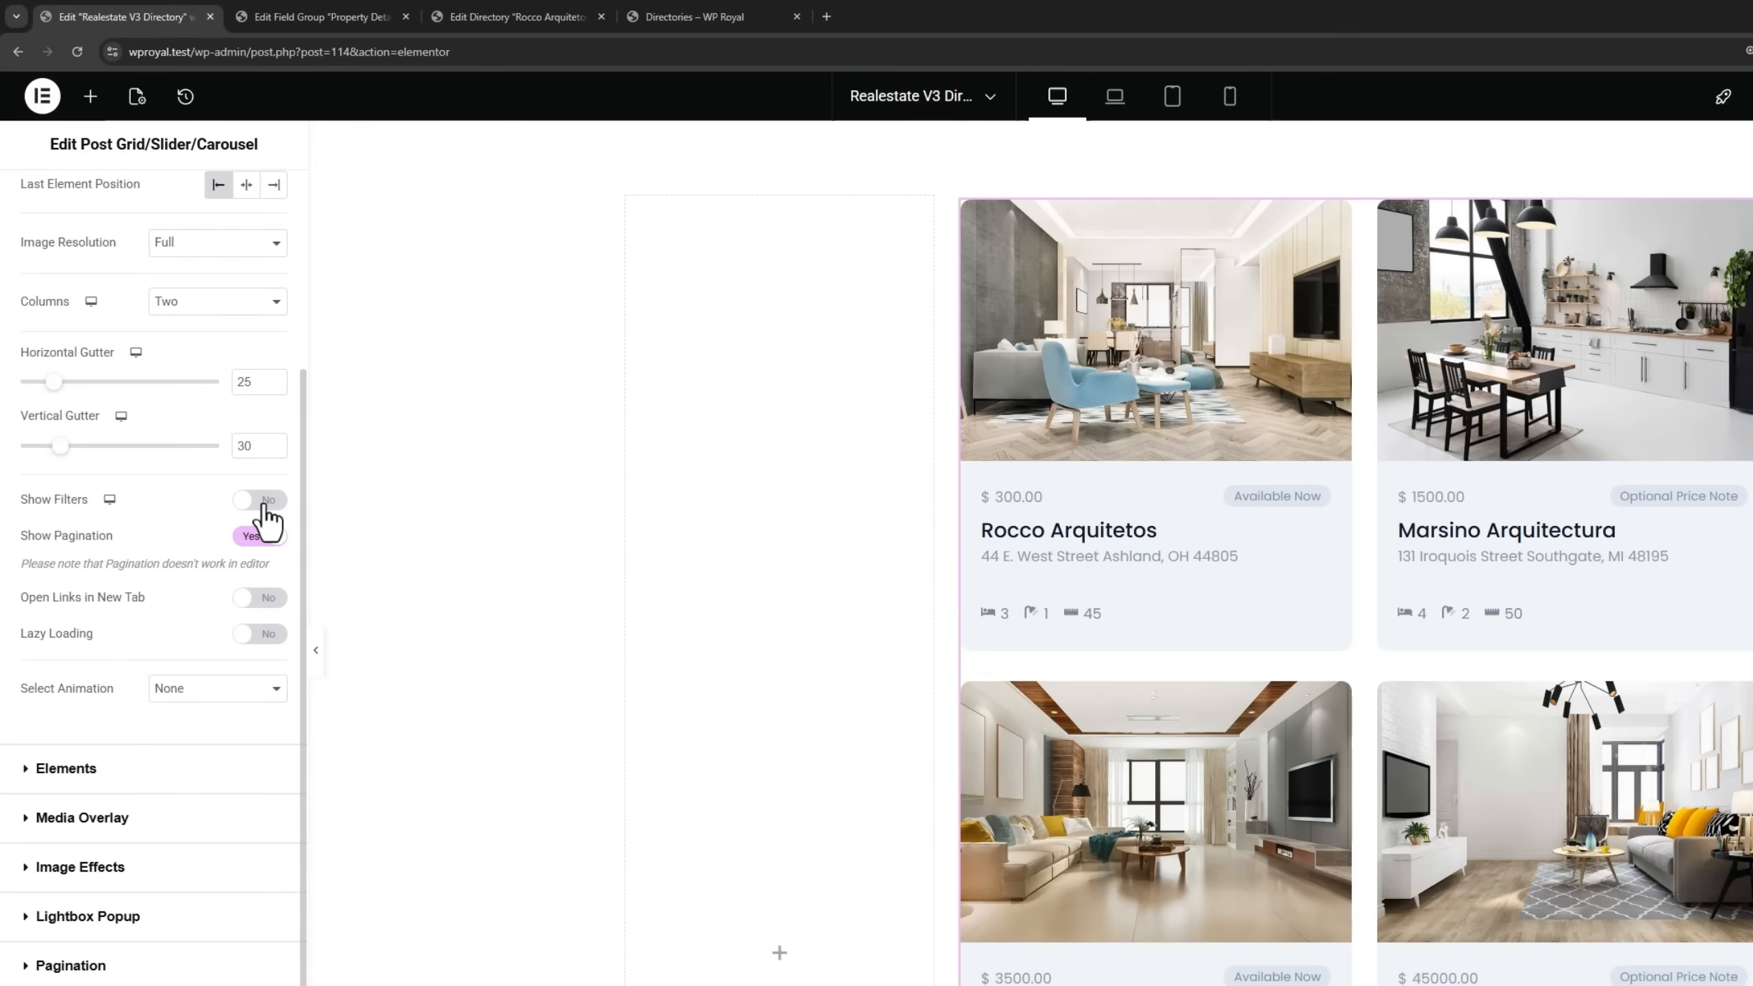
click(114, 965)
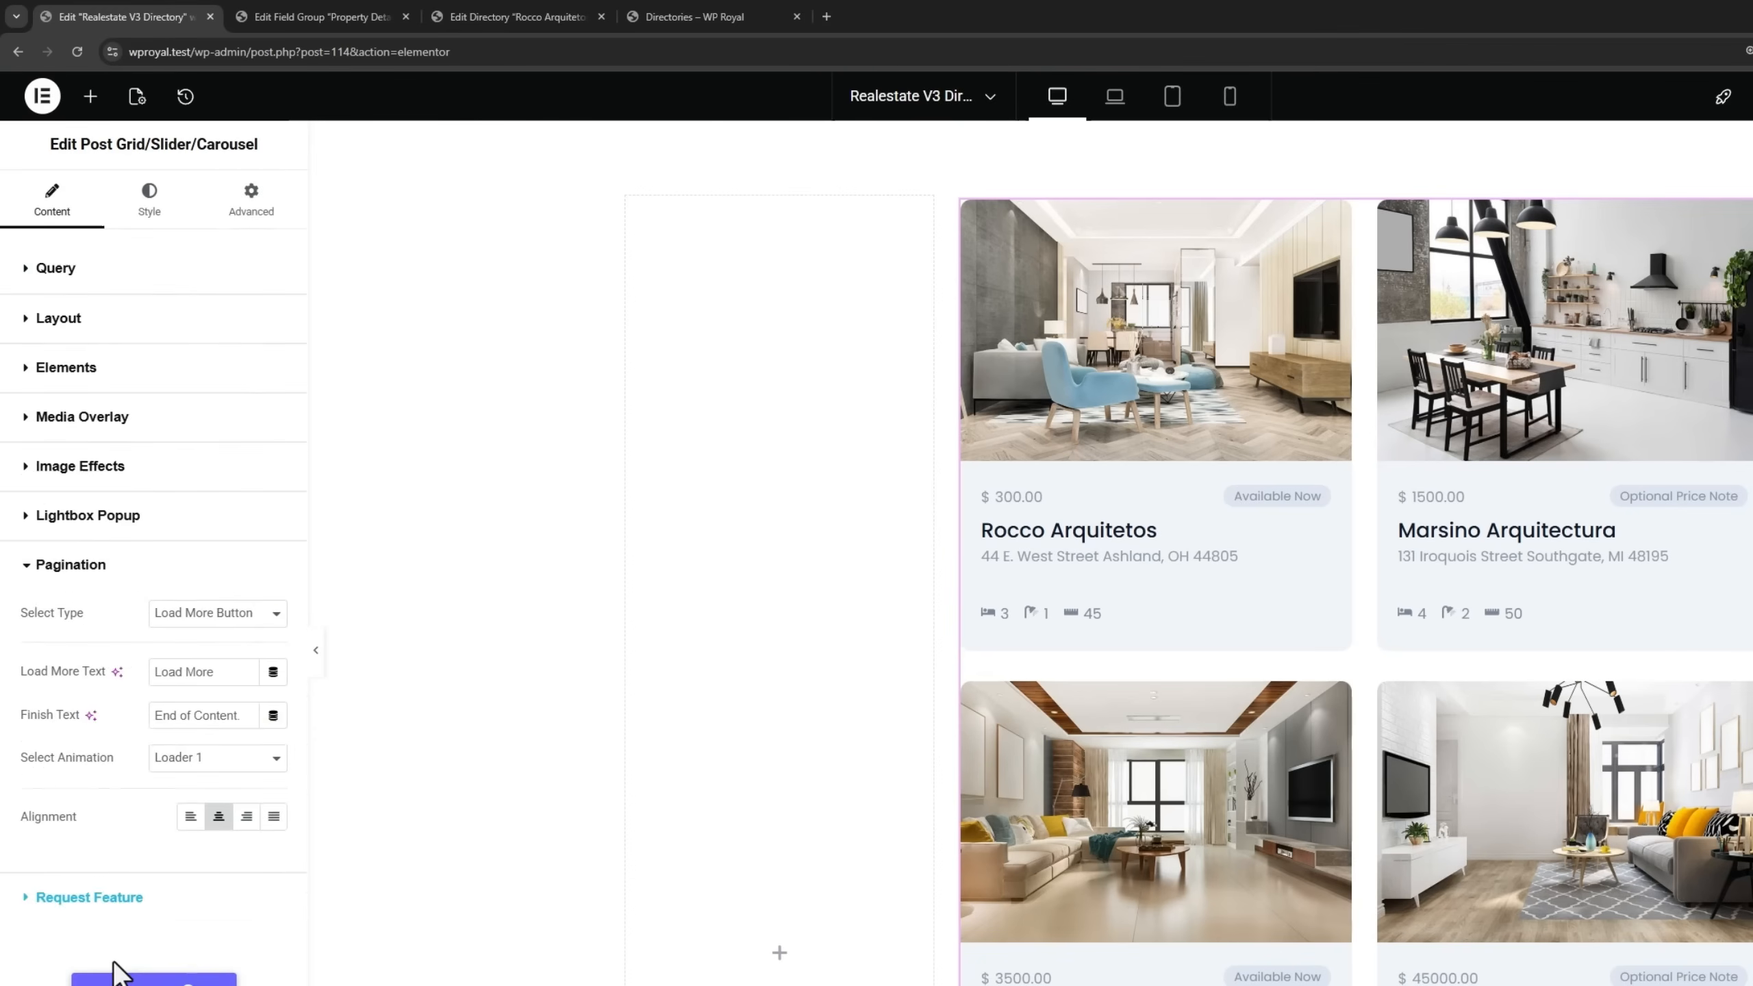
click(196, 617)
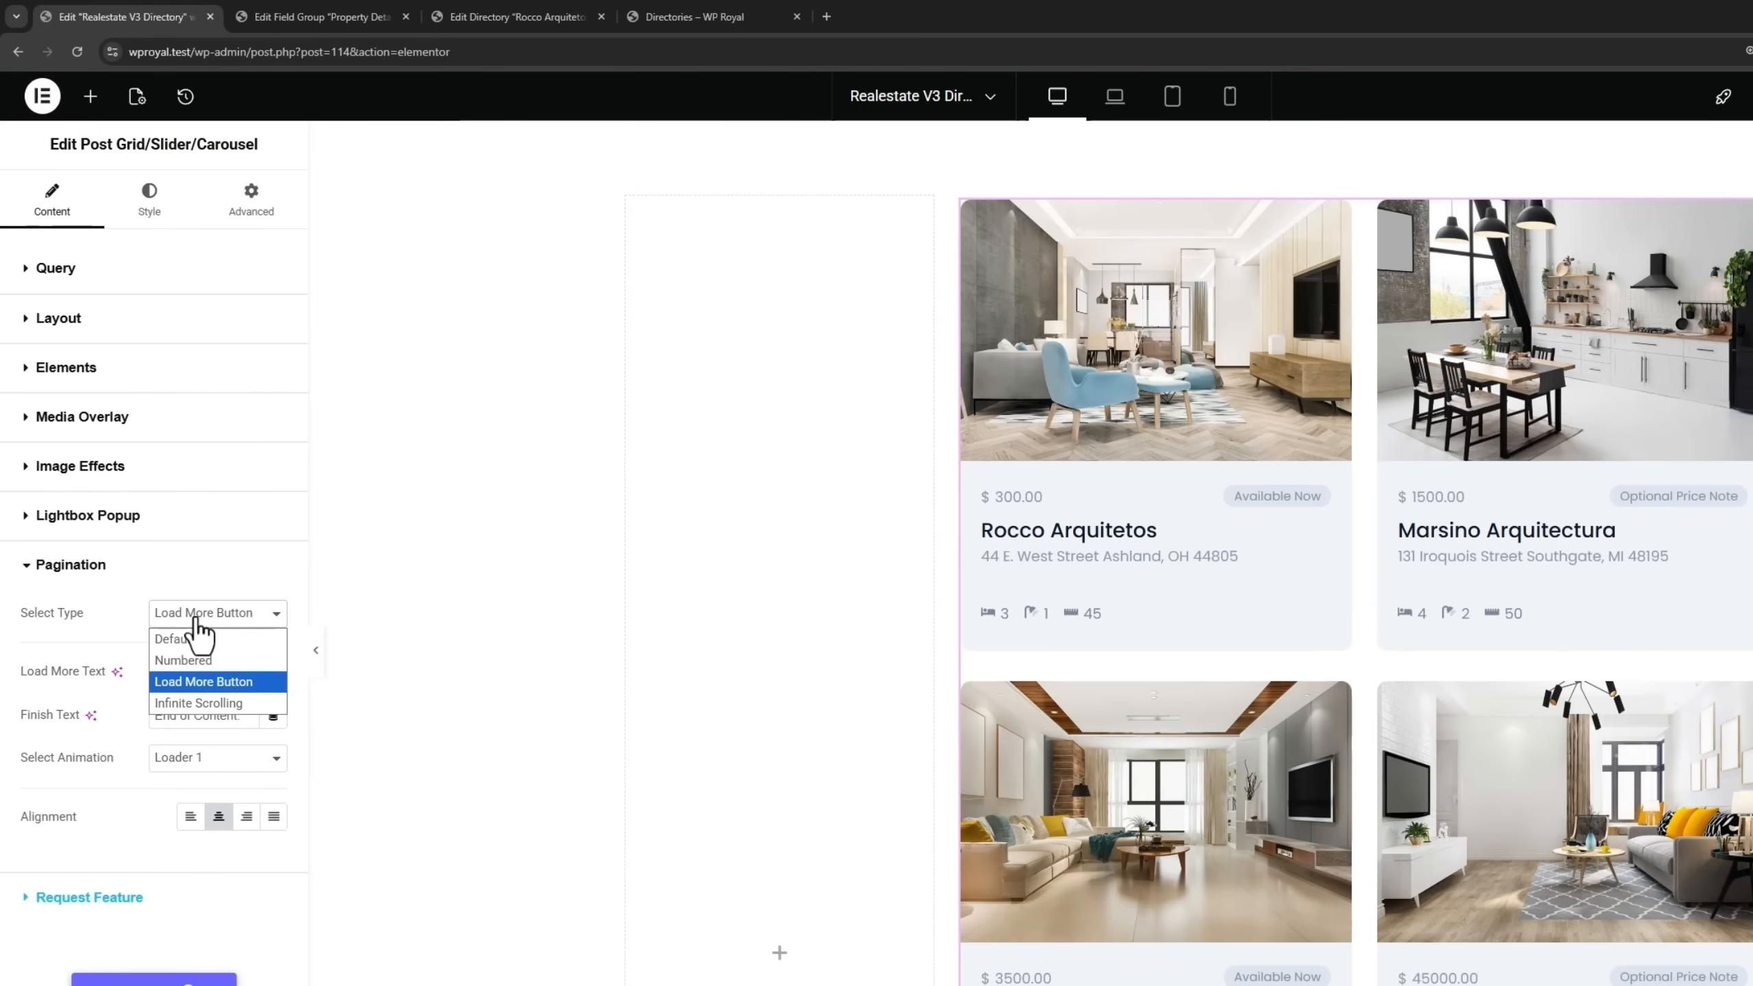
click(196, 614)
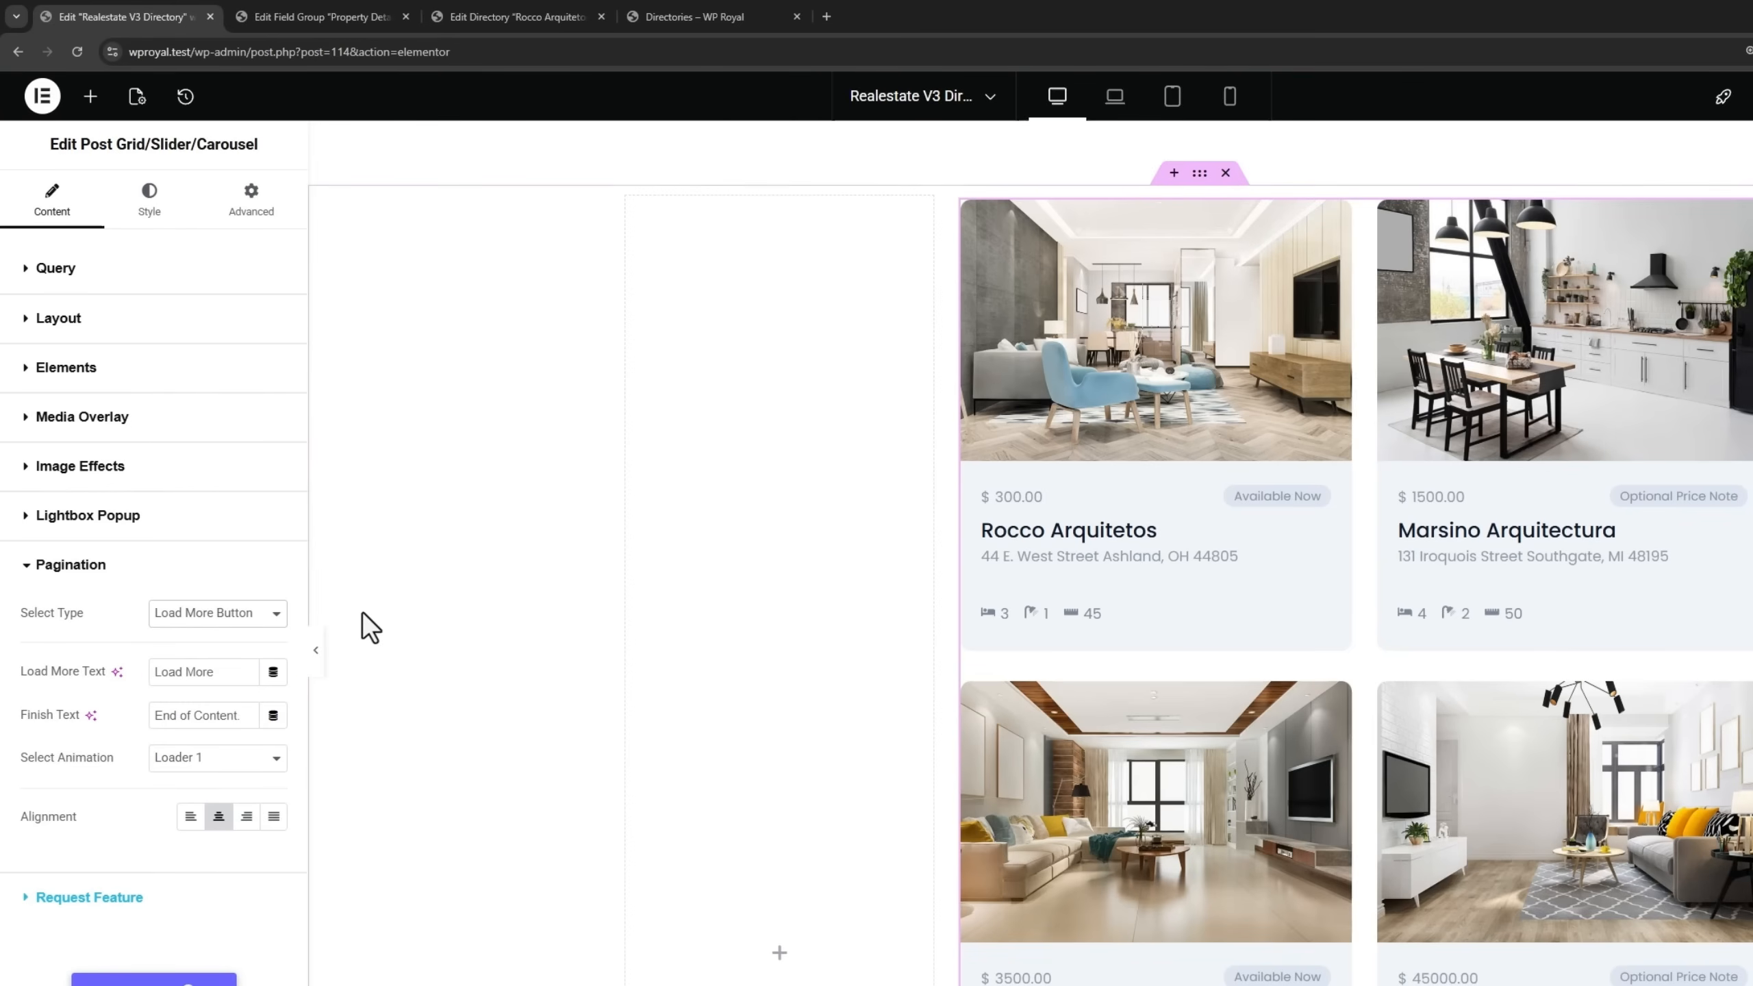
Add an Advanced Filters widget to the empty column beside the property grid.
click(89, 96)
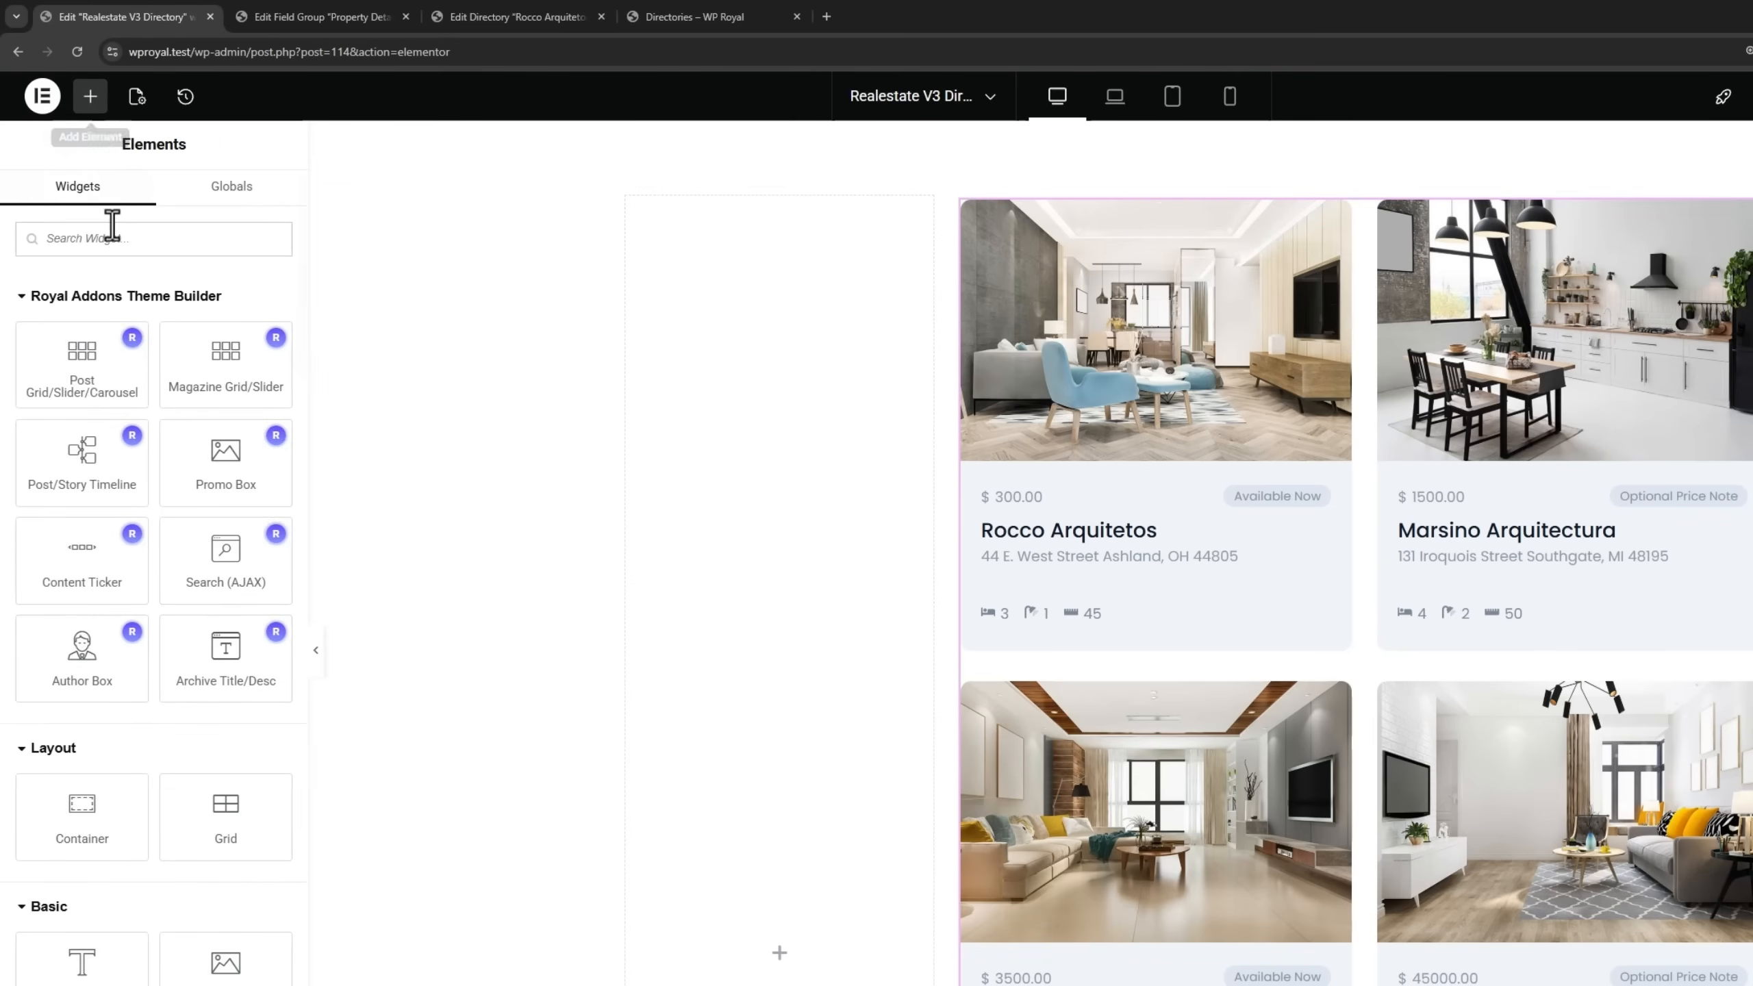
text(adva)
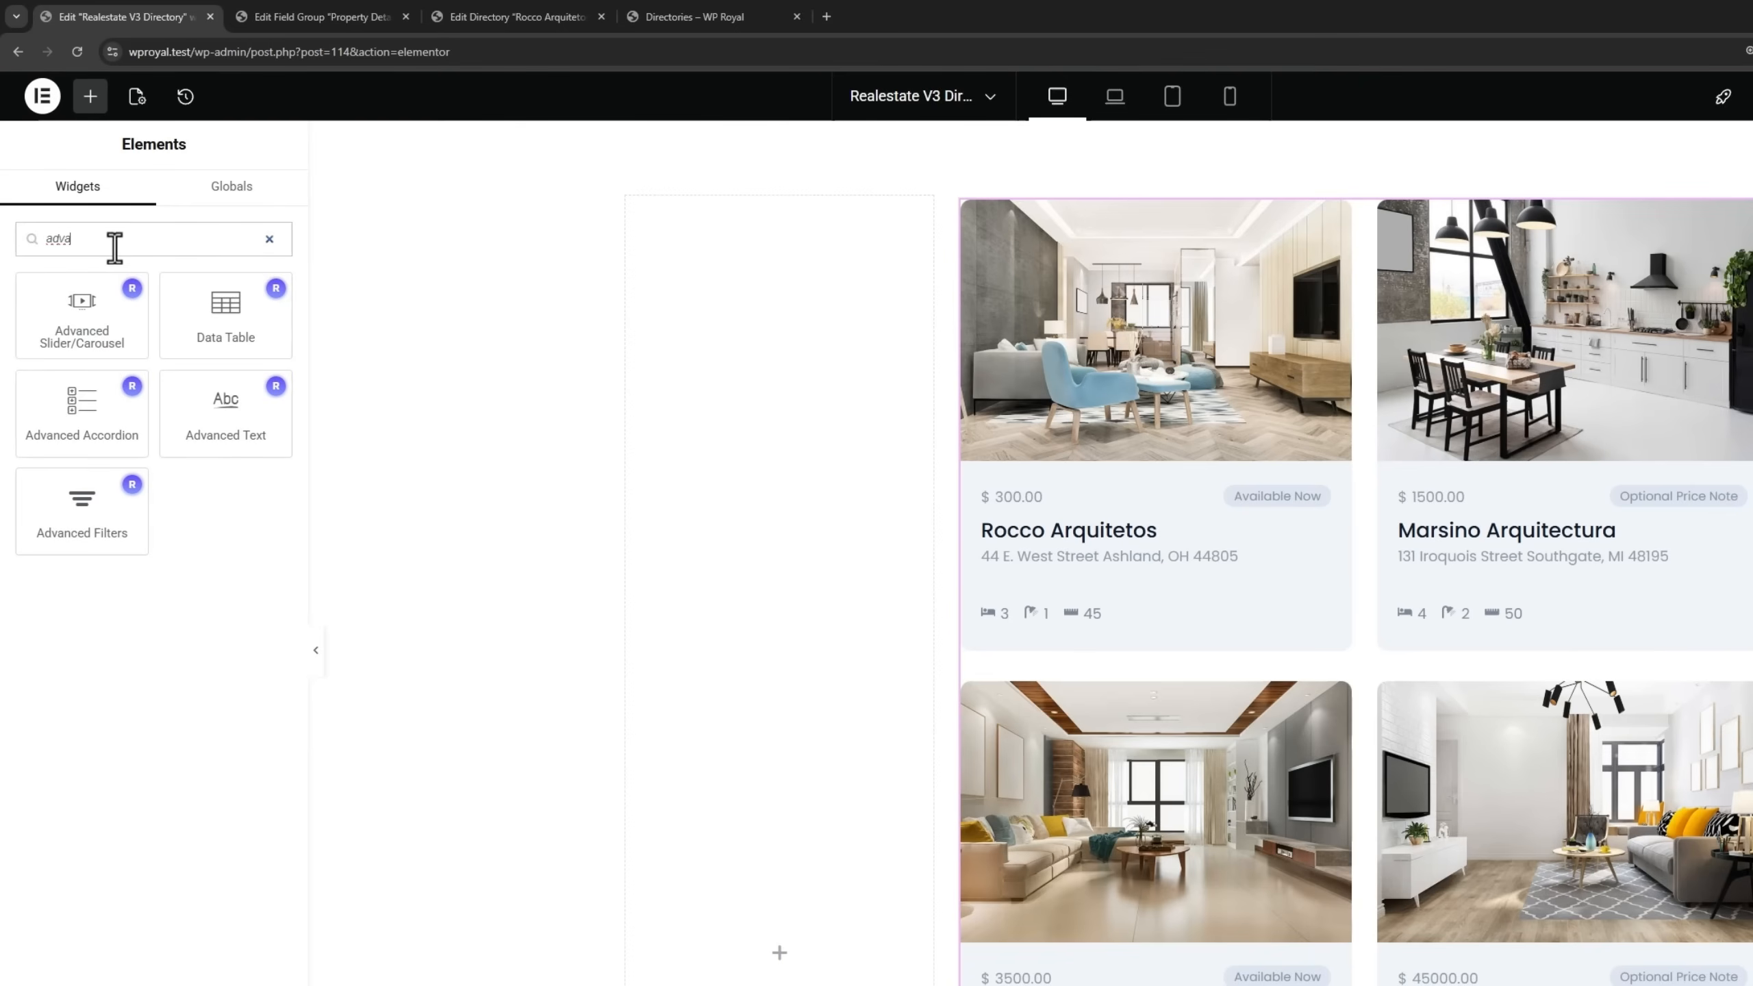
drag(74, 509, 699, 389)
drag(742, 341, 742, 341)
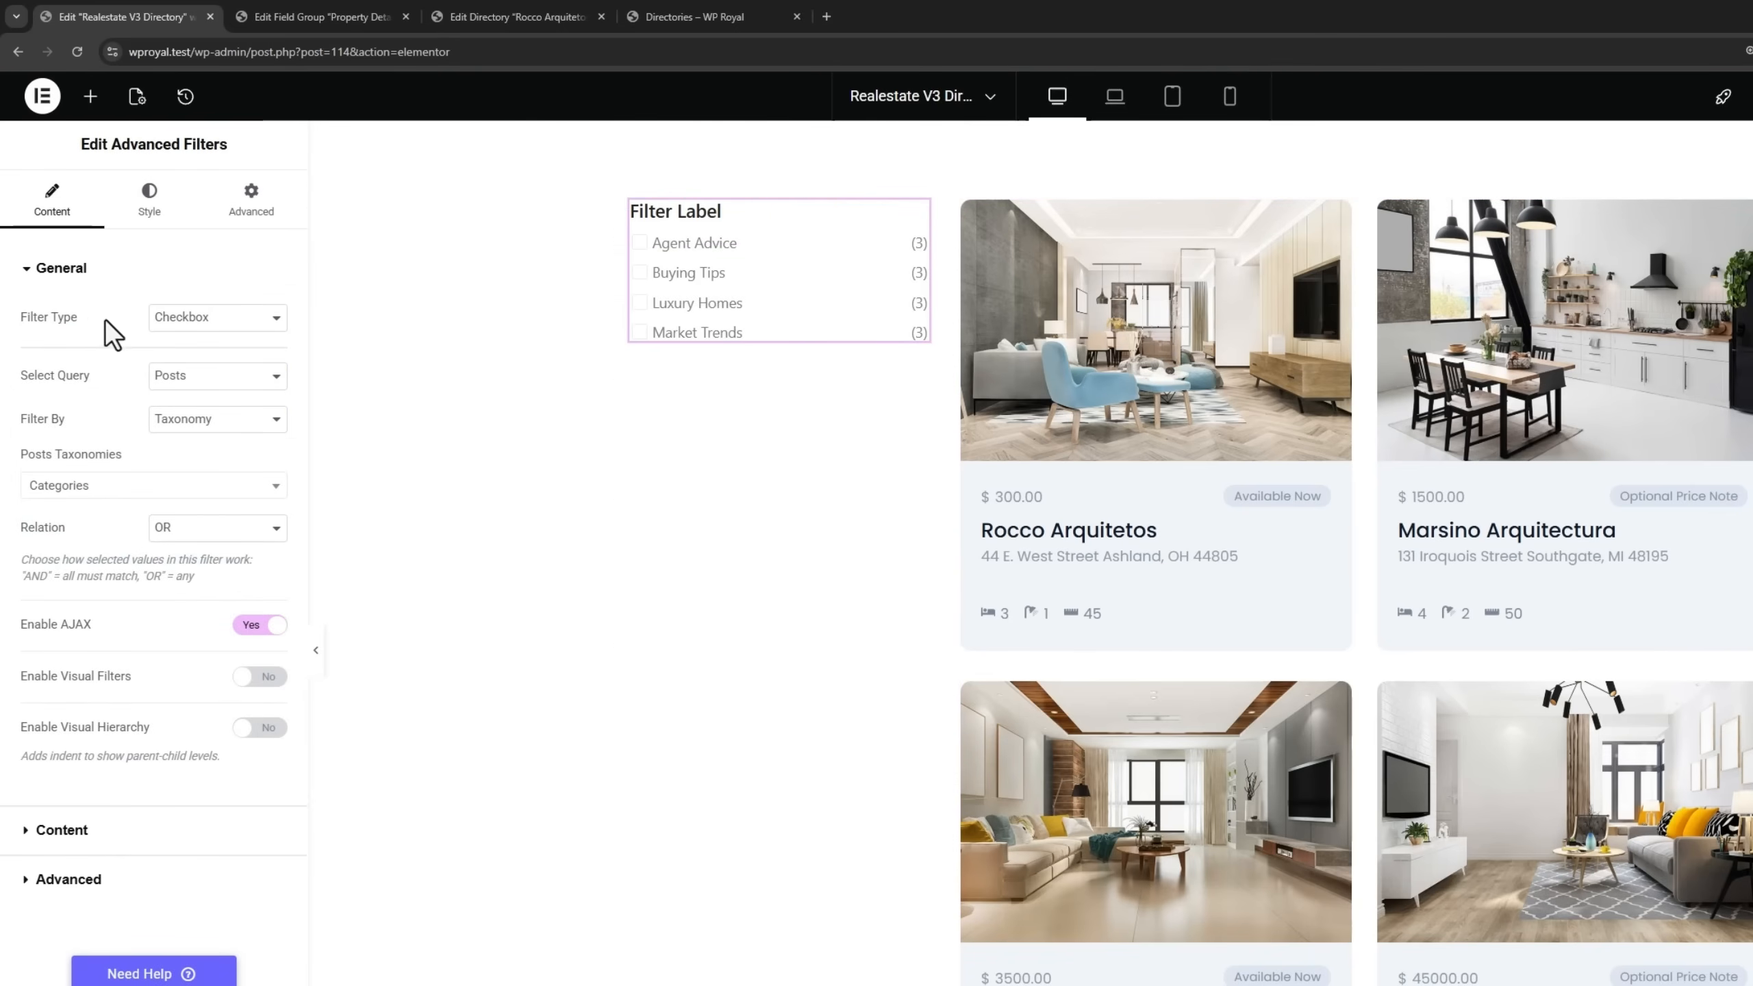
Set the new filter's type to Select and its query to Directories.
click(195, 323)
click(194, 358)
click(169, 377)
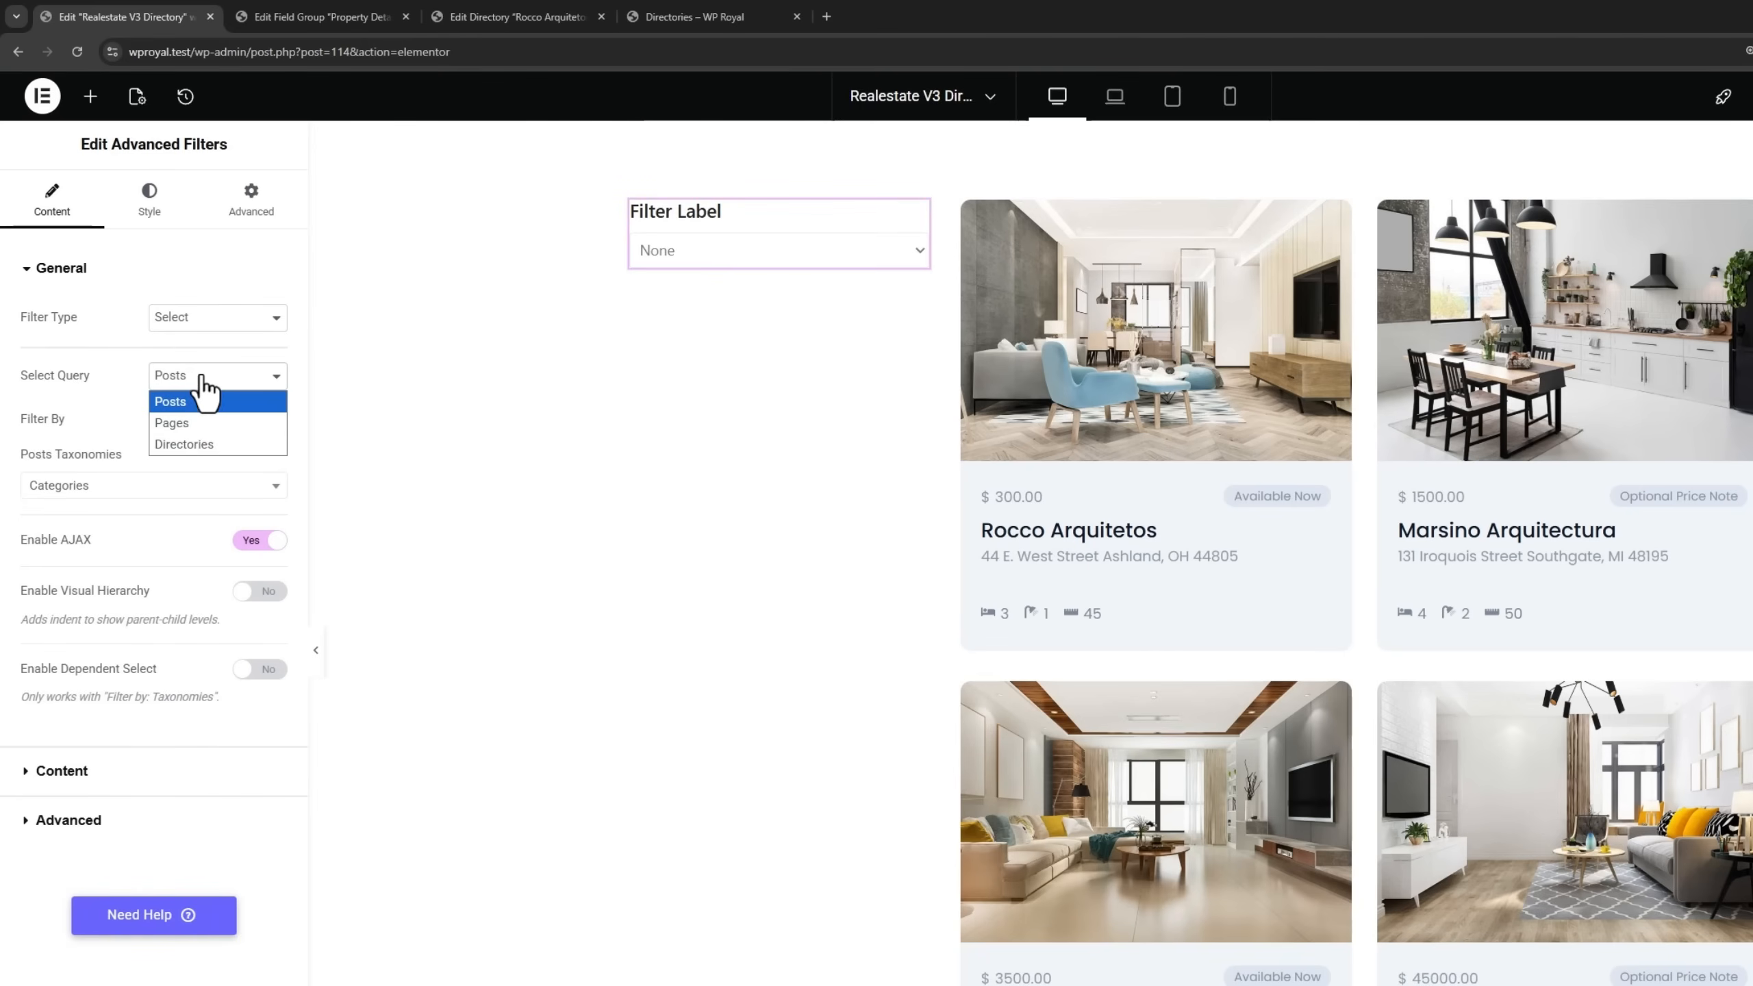
click(191, 441)
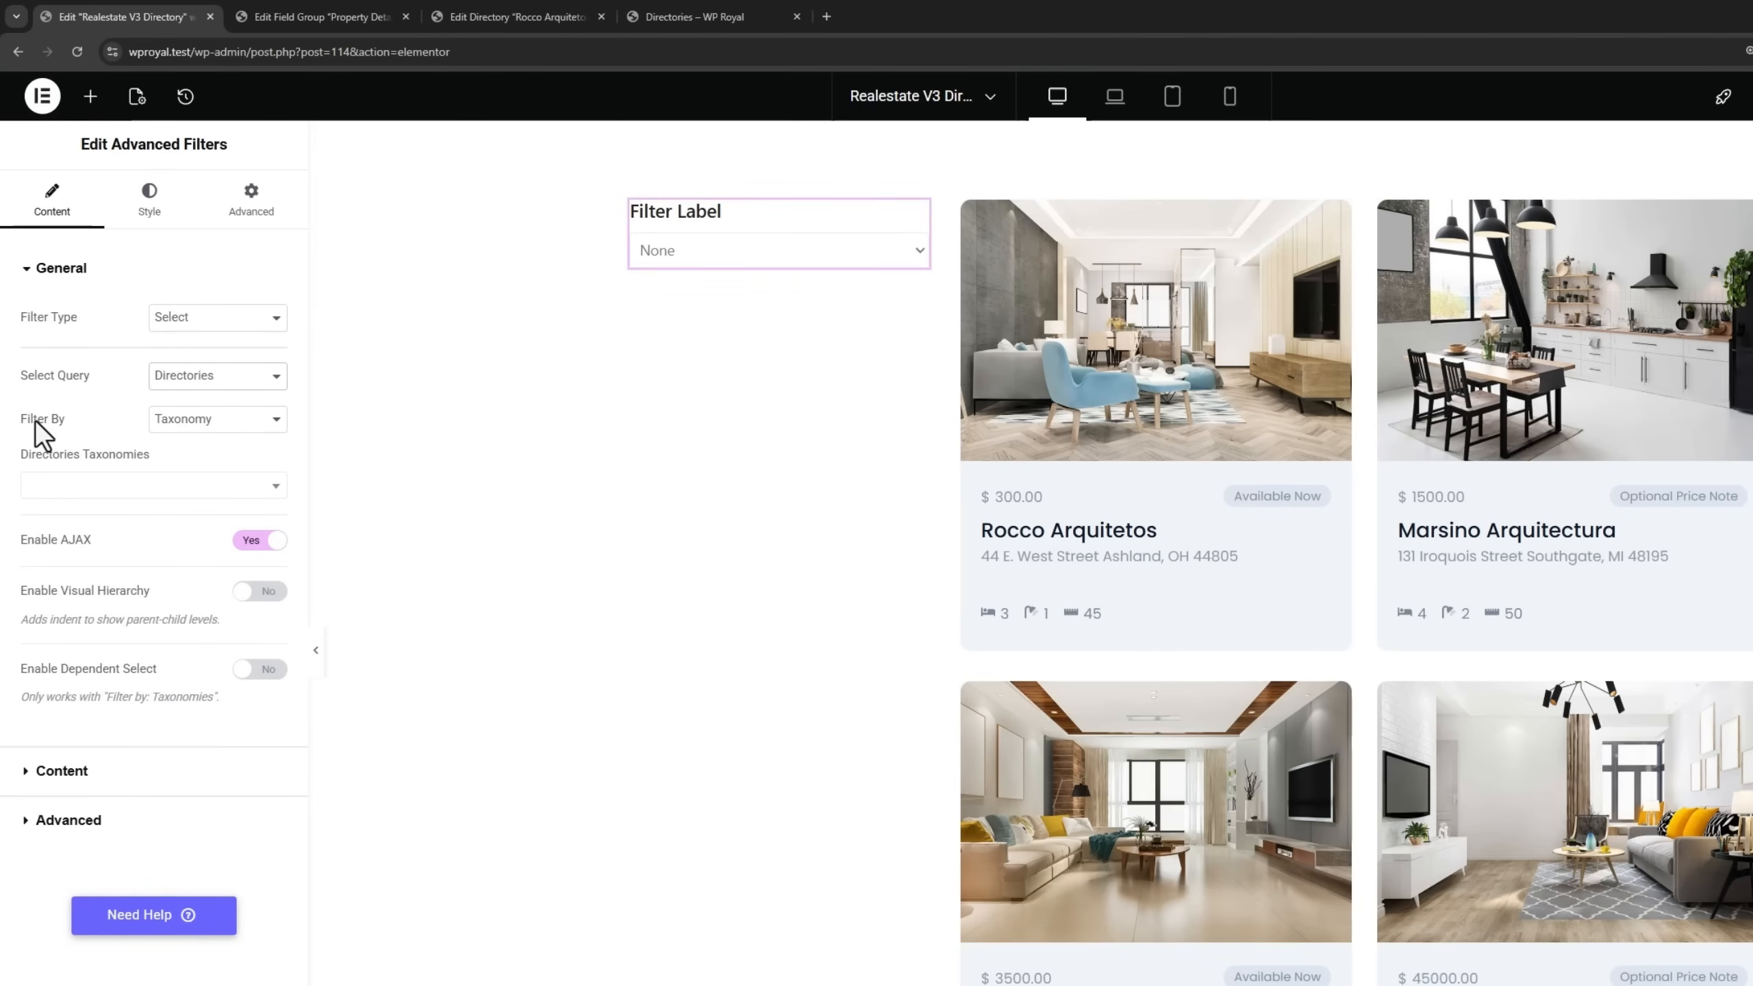
Filter the directories by Meta Field, using the deal-type custom field.
click(193, 419)
click(186, 459)
click(184, 485)
scroll(185, 600, down, 1)
scroll(181, 607, down, 1)
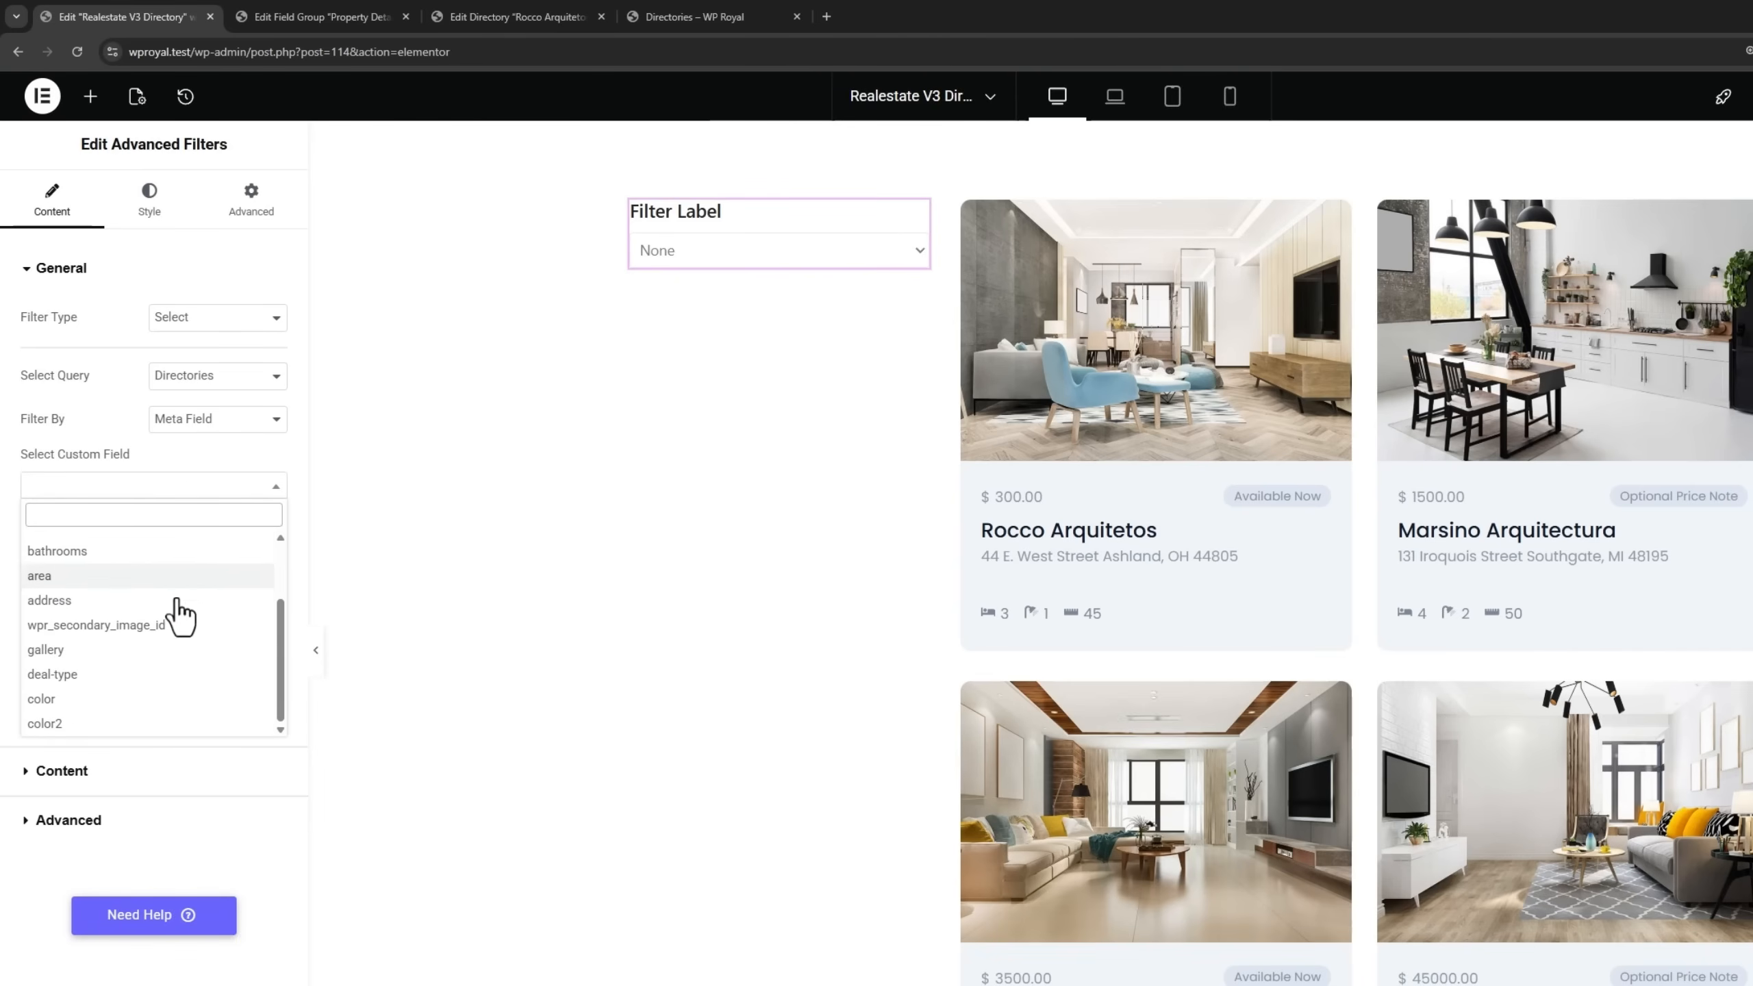
click(144, 671)
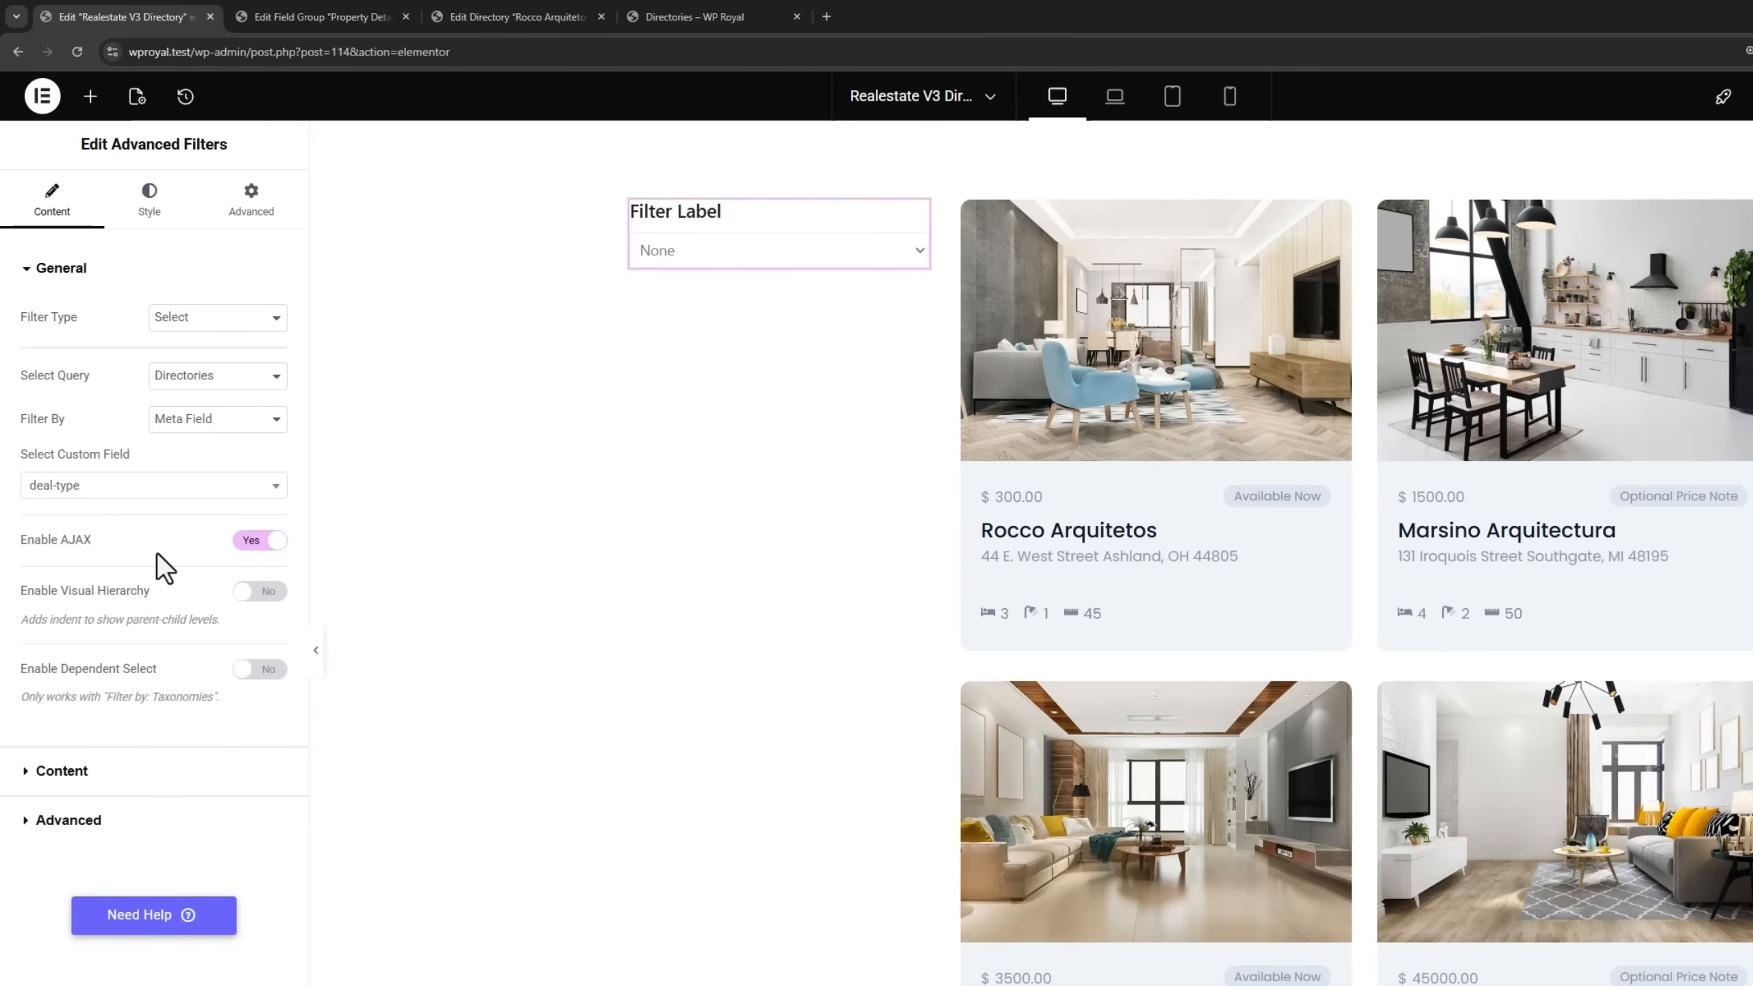
Change the filter label to Deal Type.
click(137, 772)
drag(228, 402, 153, 403)
text(Deal Type)
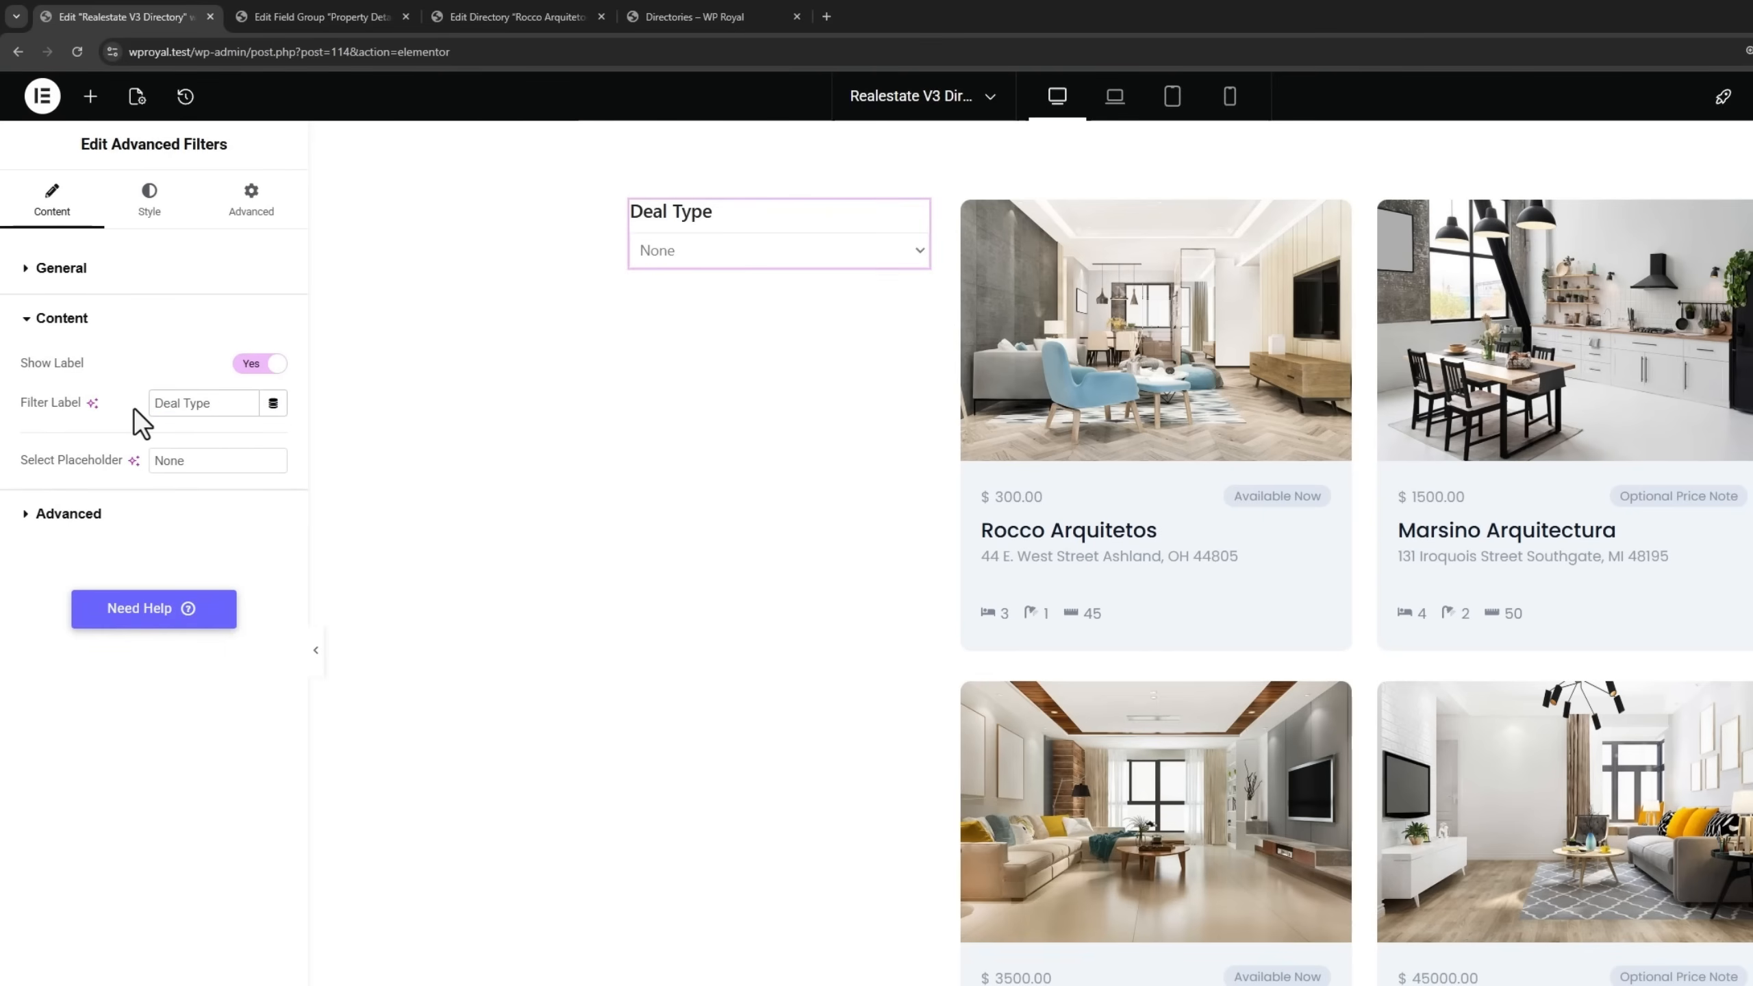
Compare the filter's custom field with the Deal Type field in the Property Details group and in the Rocco Arquitetos directory entry.
click(85, 276)
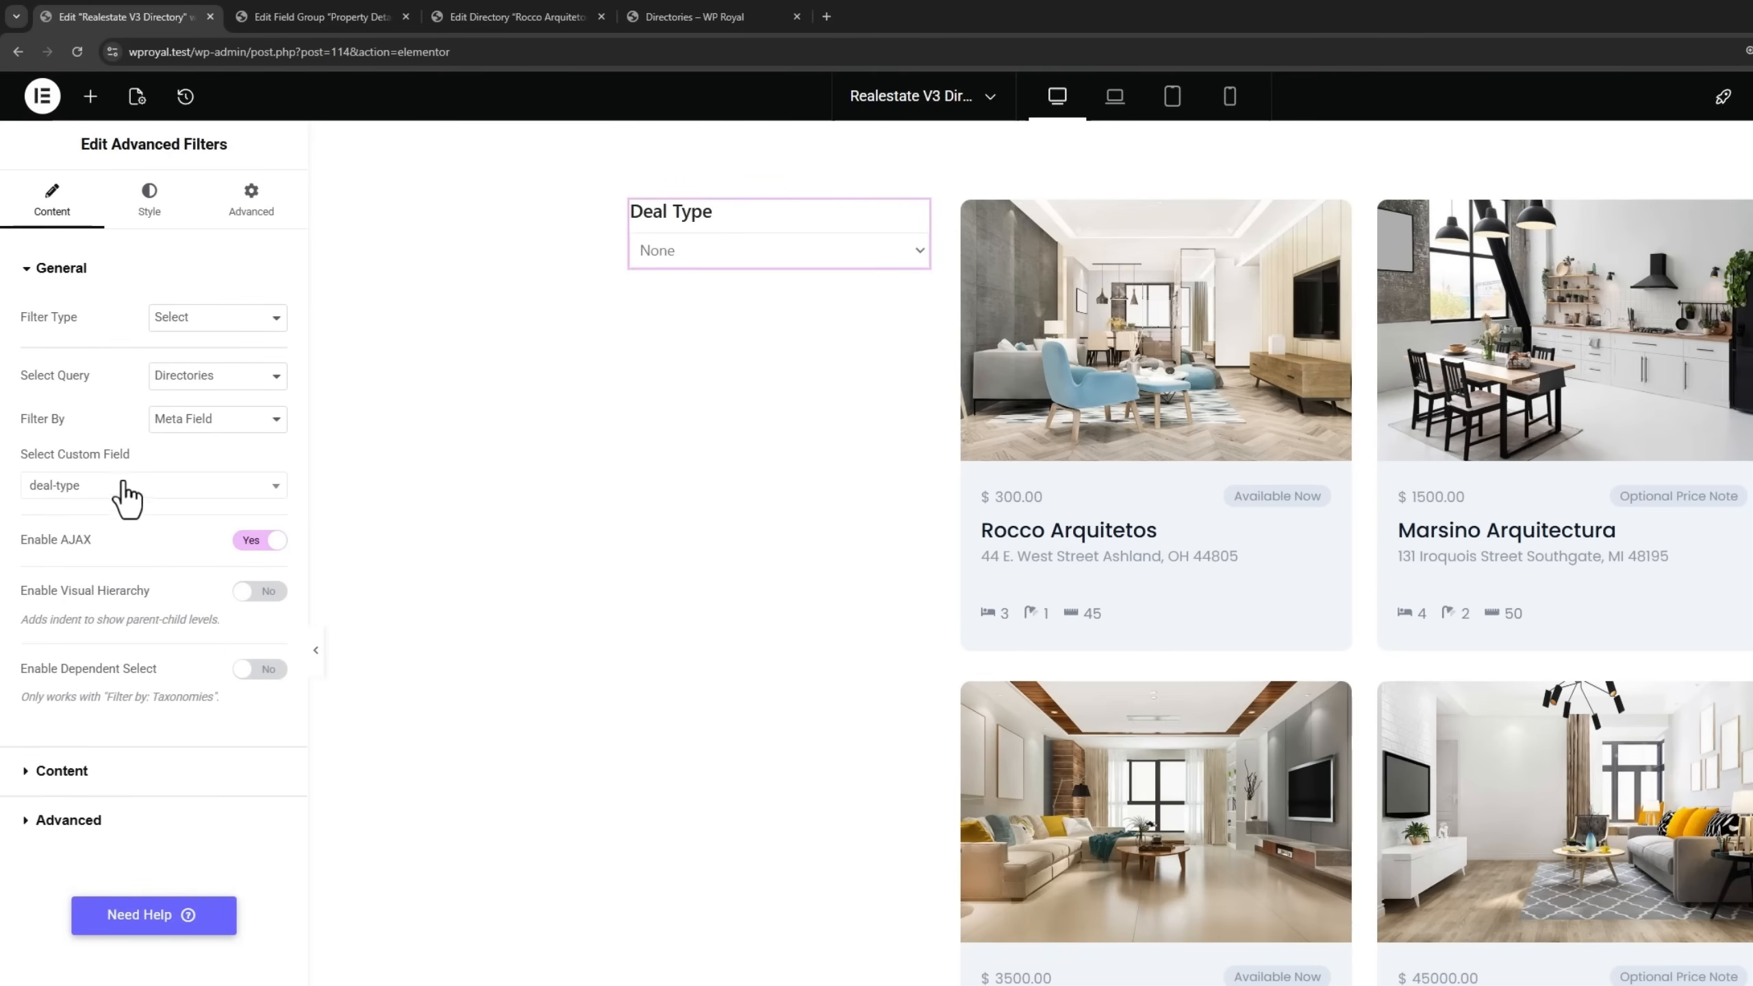
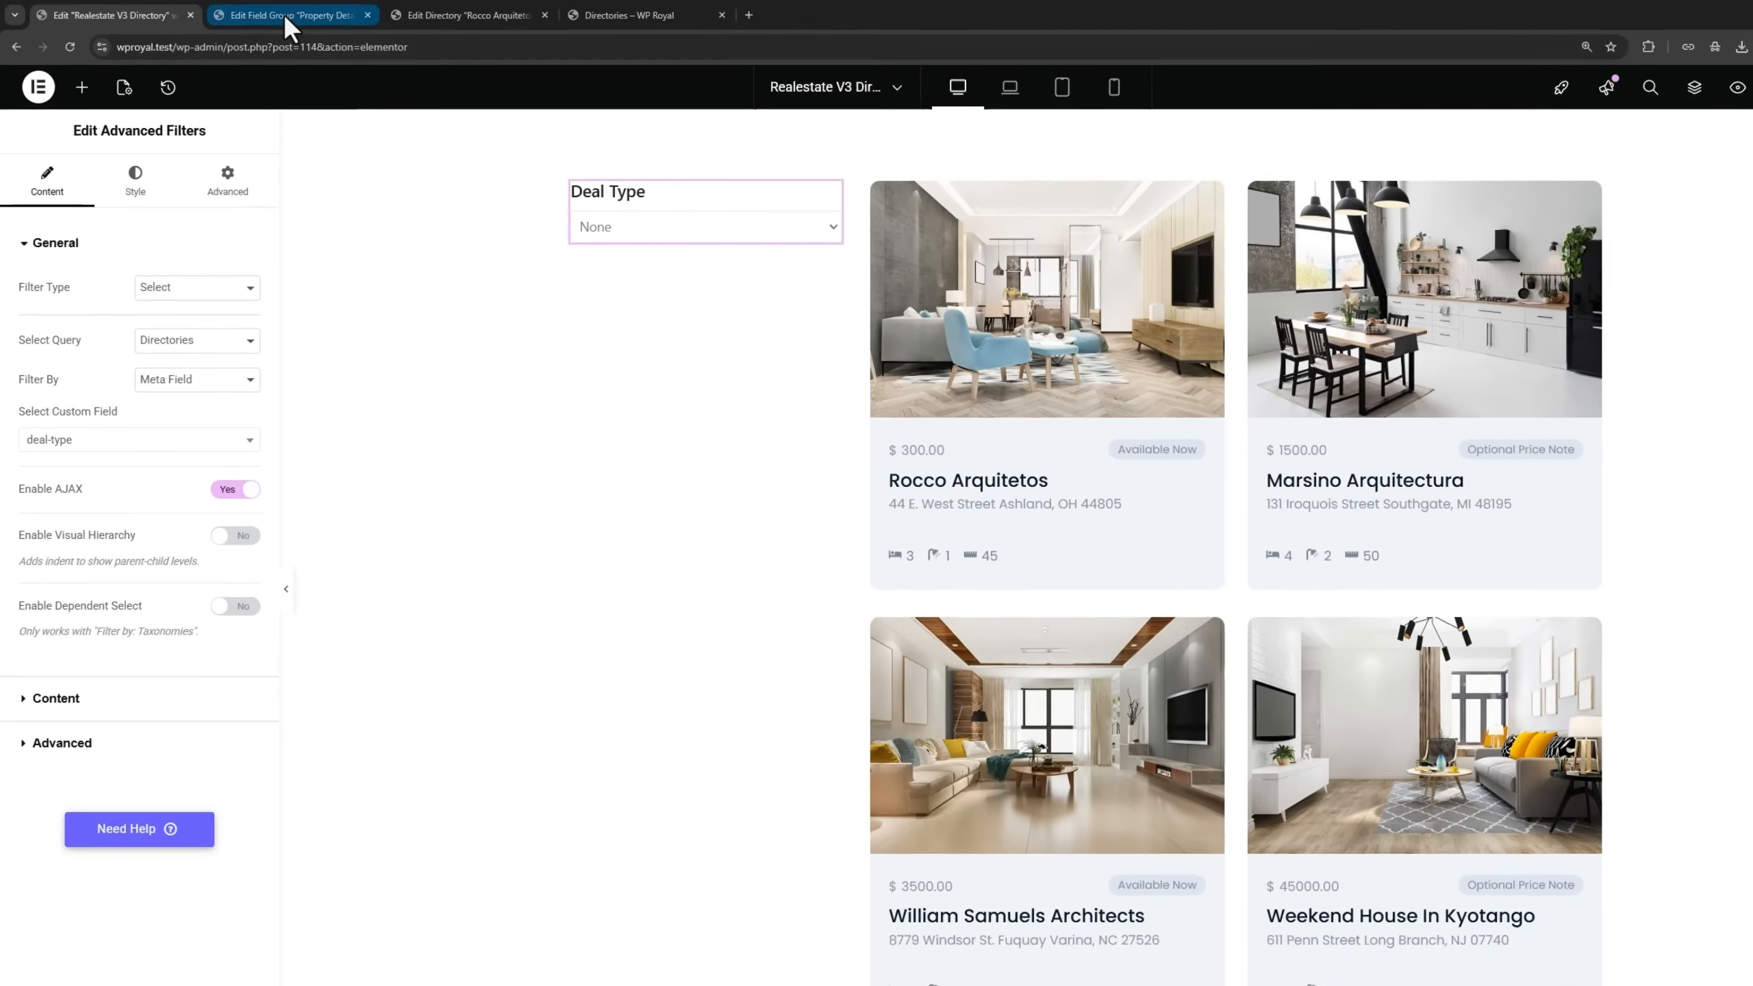
click(310, 13)
click(41, 584)
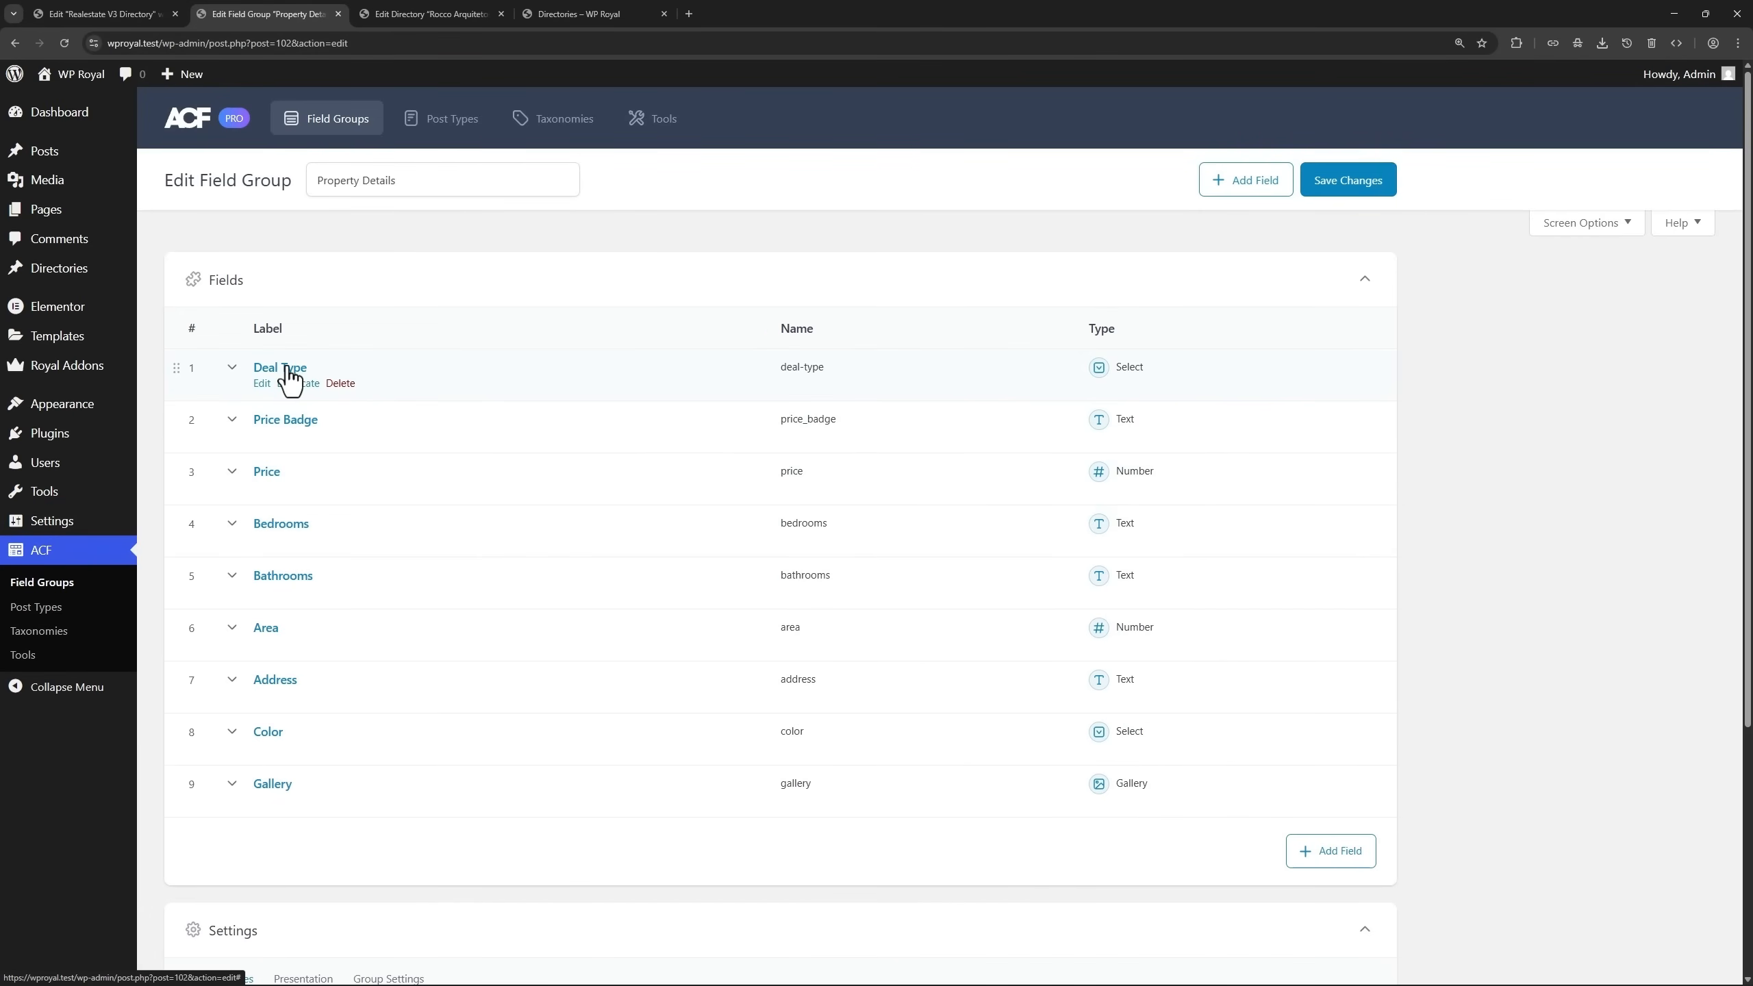
click(435, 14)
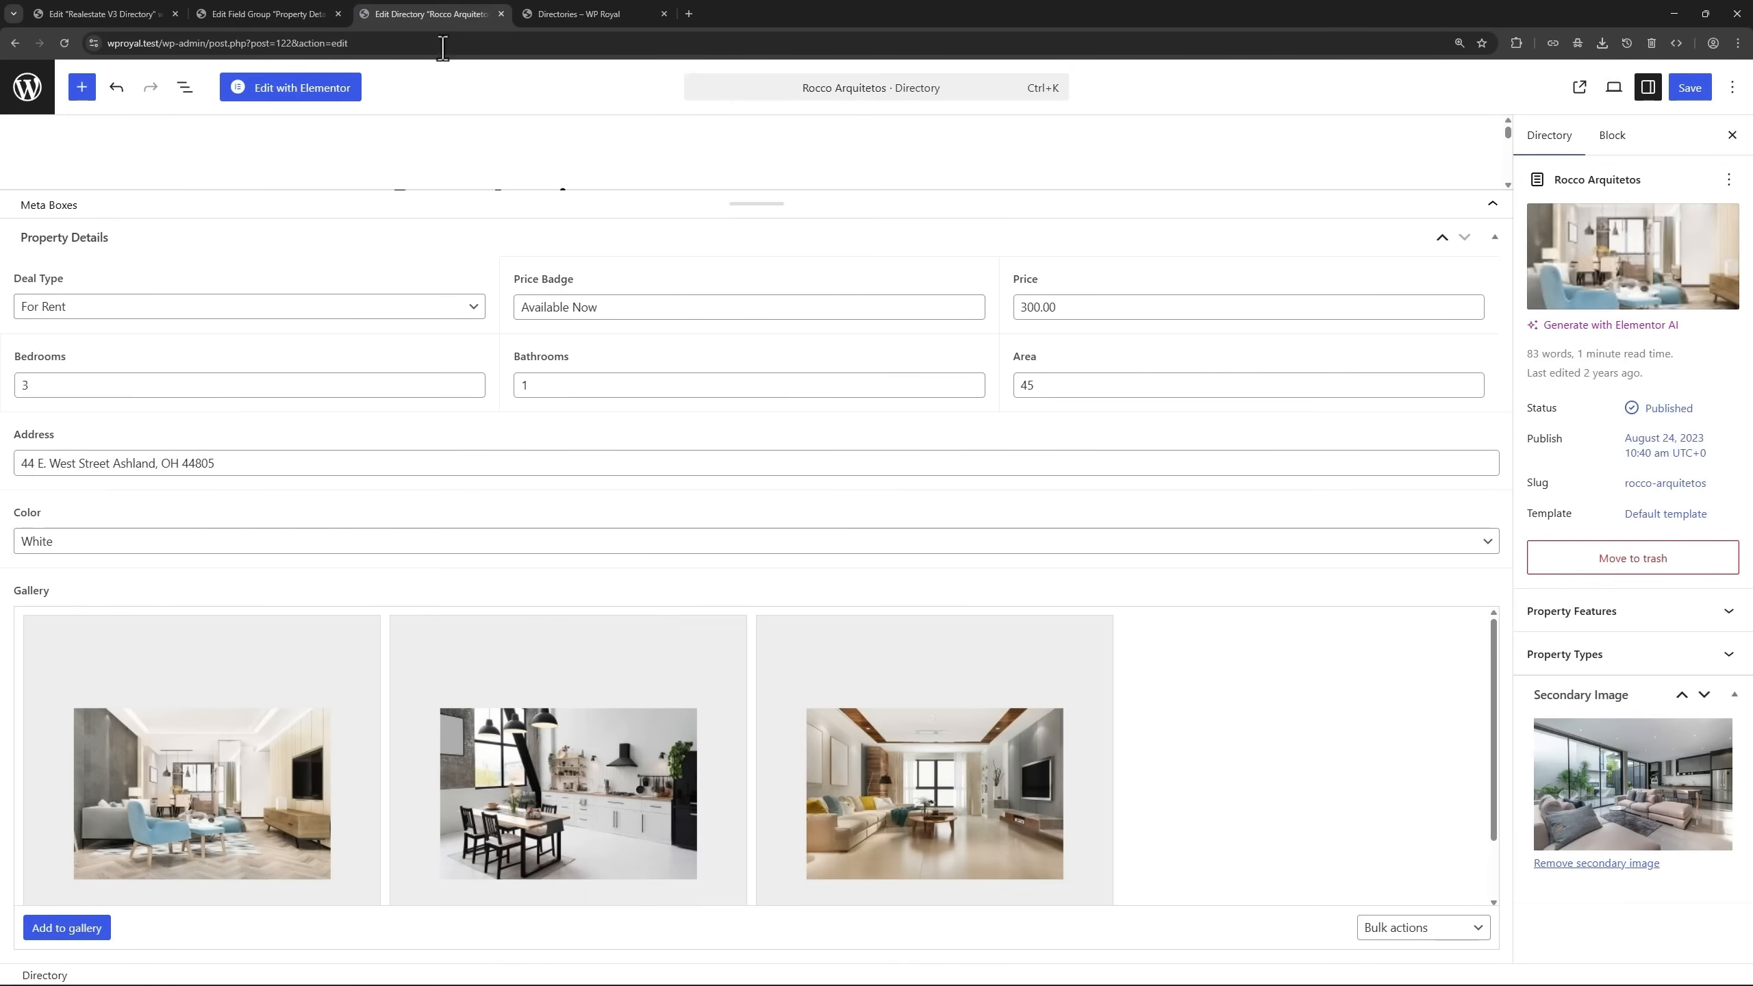
Check the Deal Type choices in the Rocco Arquitetos entry, and publish the Realestate V3 Directory template.
click(129, 314)
click(129, 312)
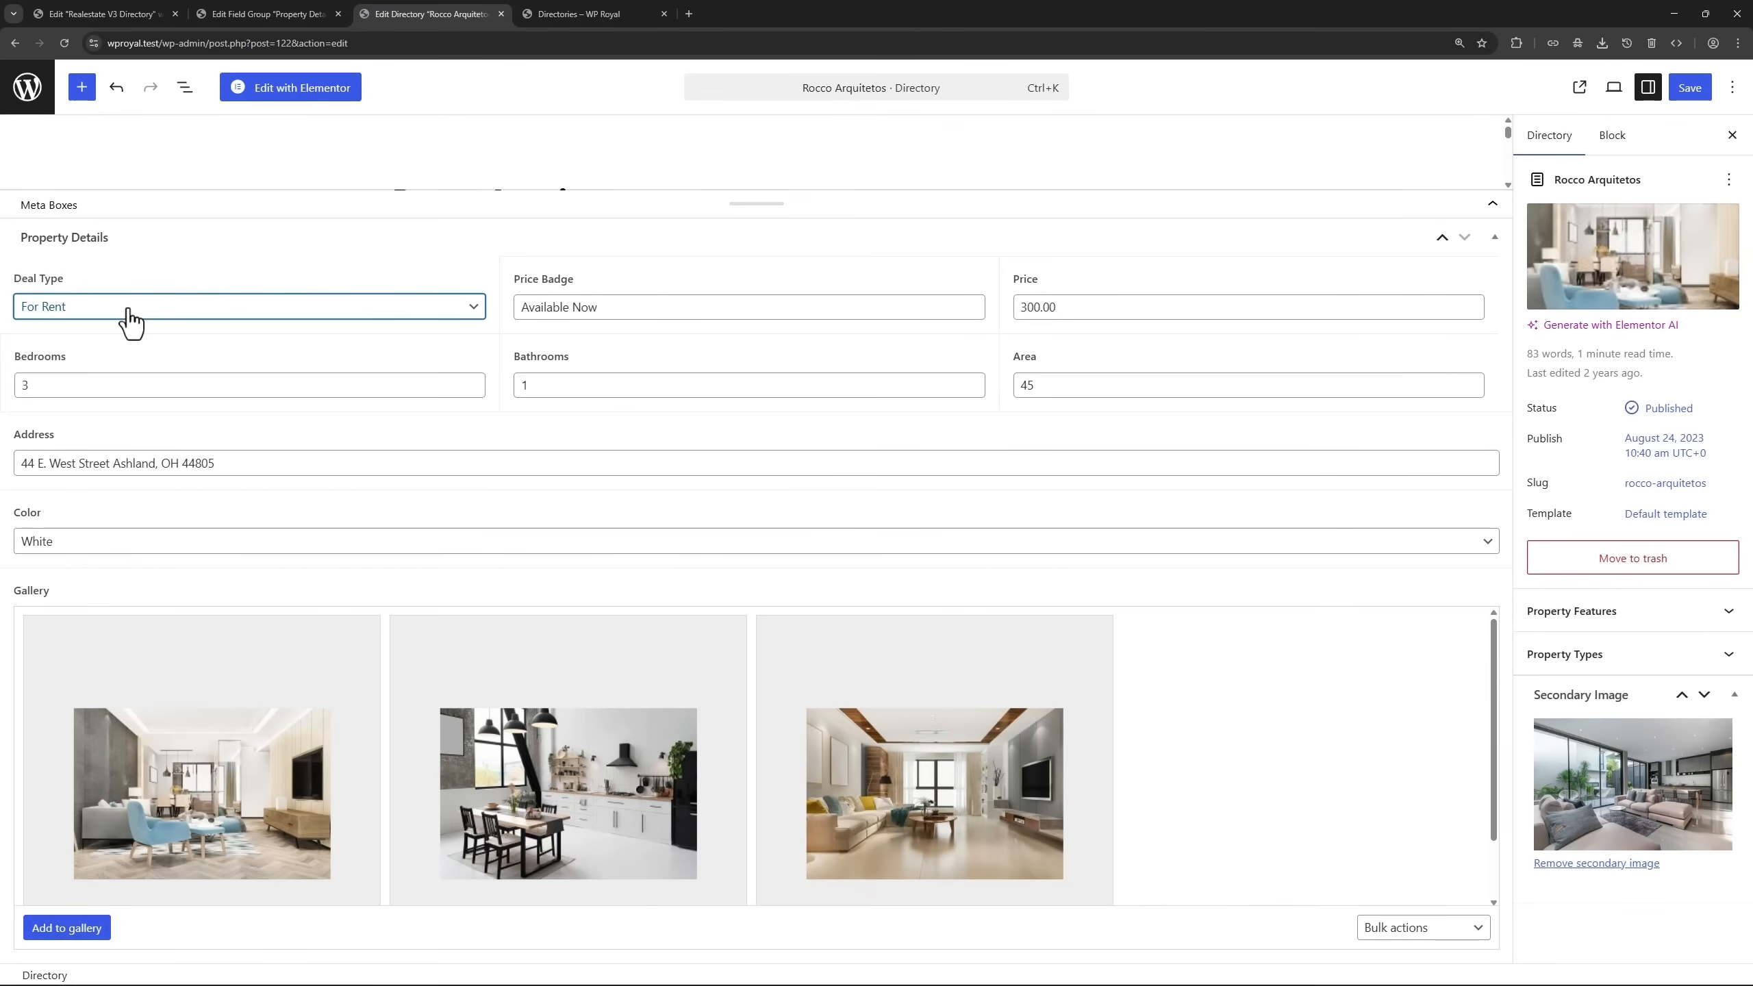
click(125, 12)
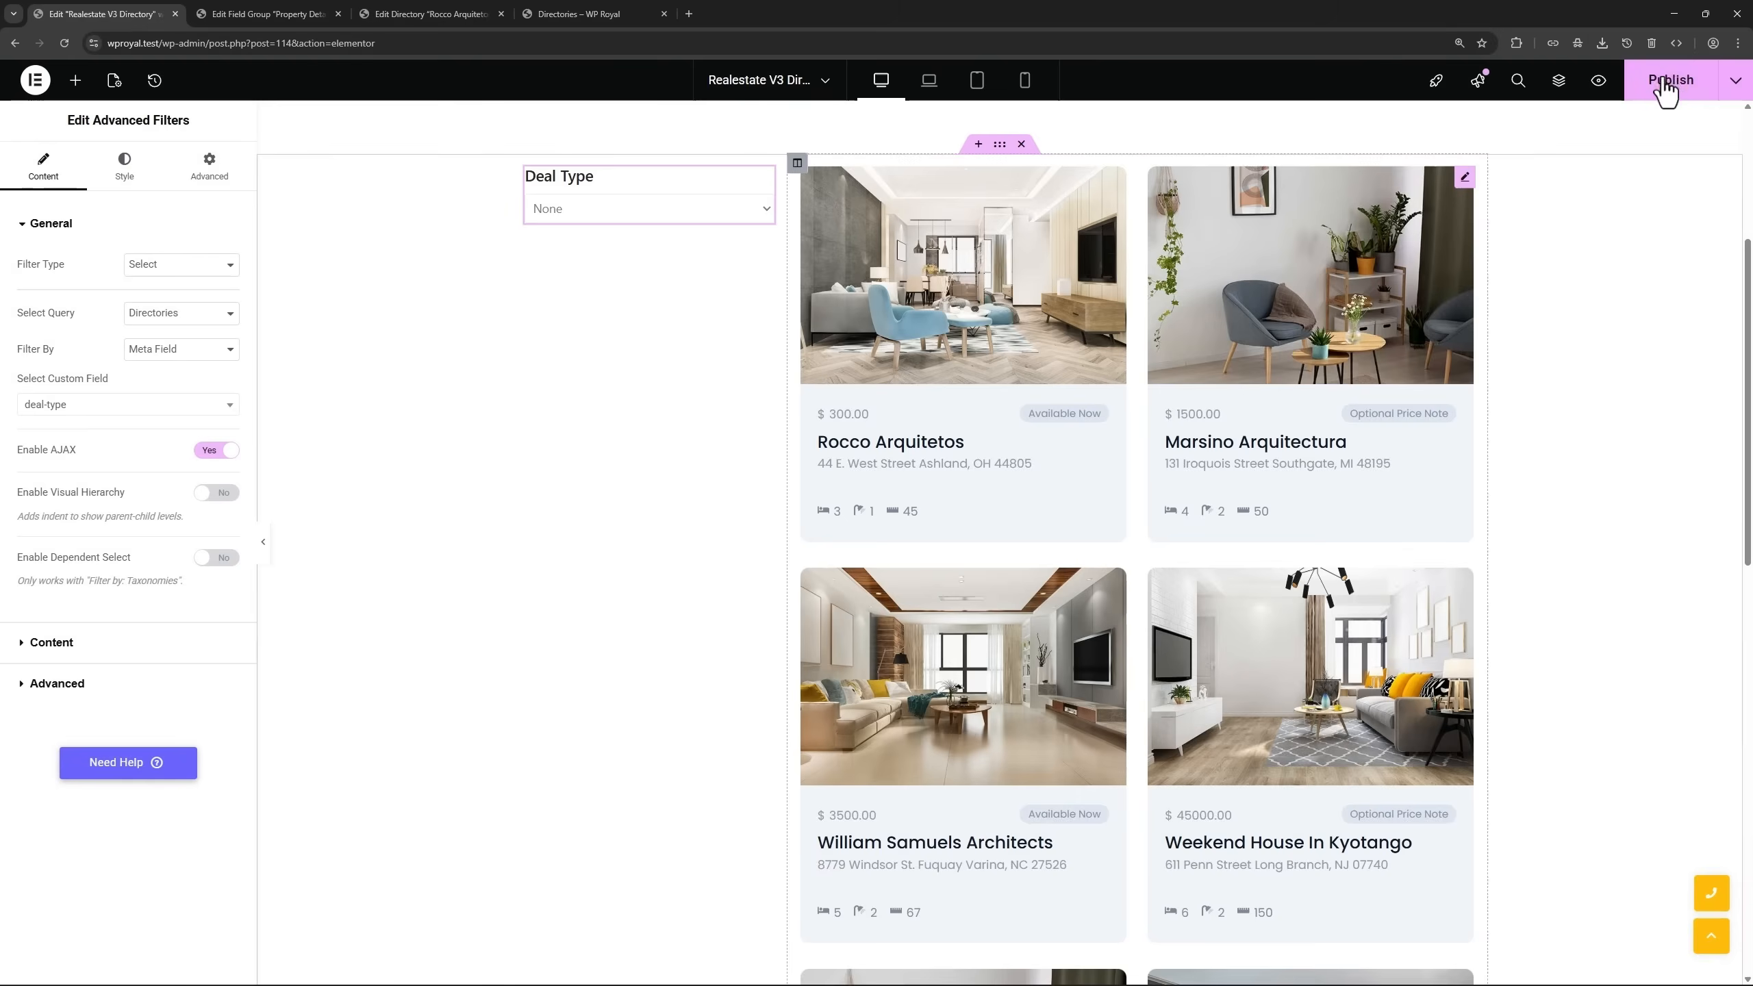
click(1666, 88)
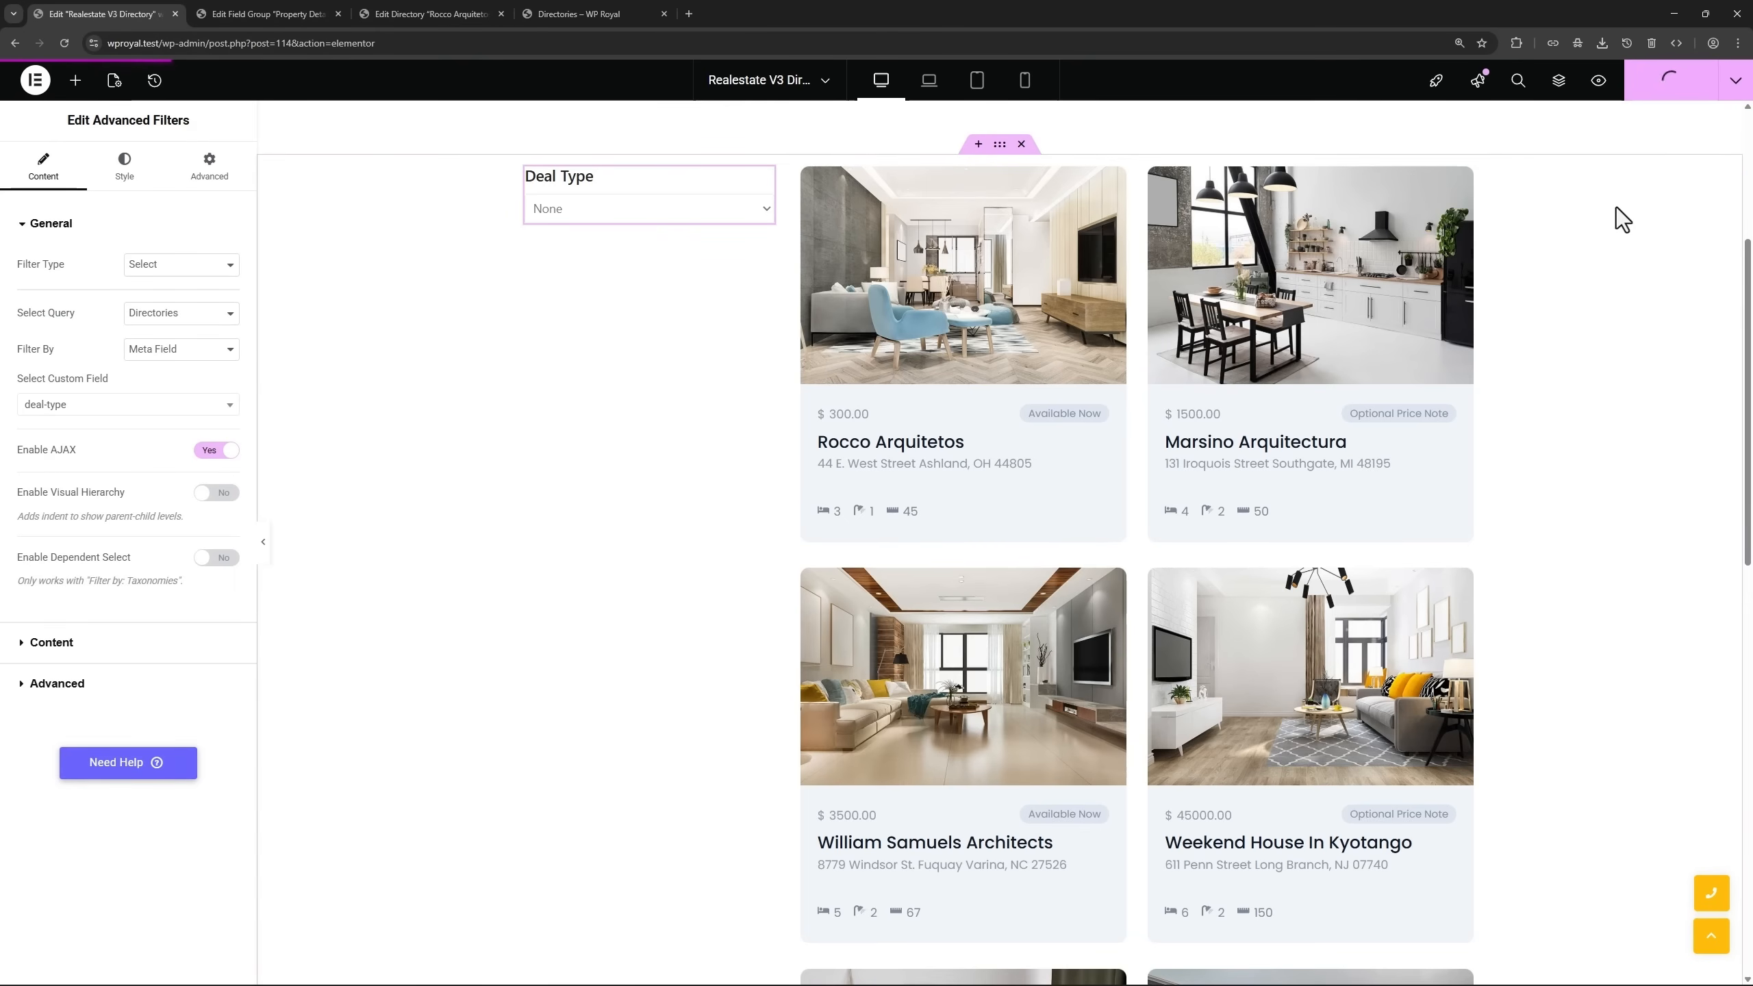
Reload the live Directories page and test the Deal Type filter with one of its options.
click(578, 15)
click(64, 43)
scroll(353, 457, down, 2)
click(504, 376)
click(436, 443)
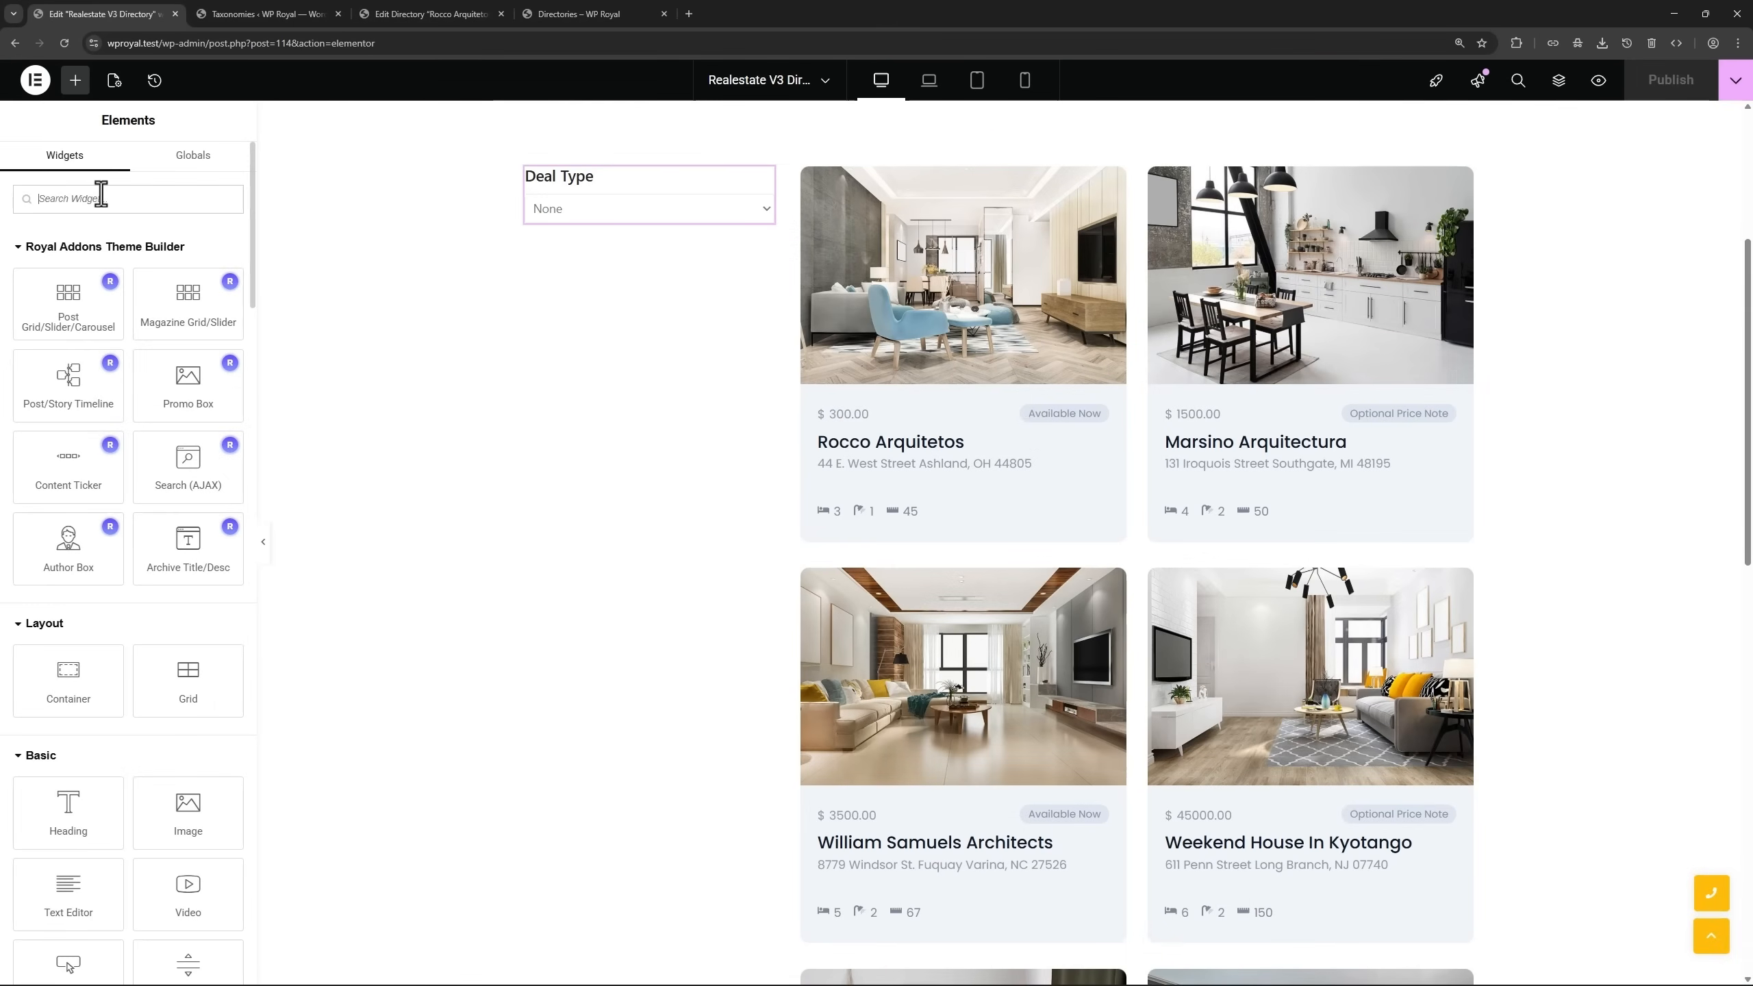
Add an Advanced Filters widget below the Deal Type filter, using the Checkbox type and the Directories query.
text(adva)
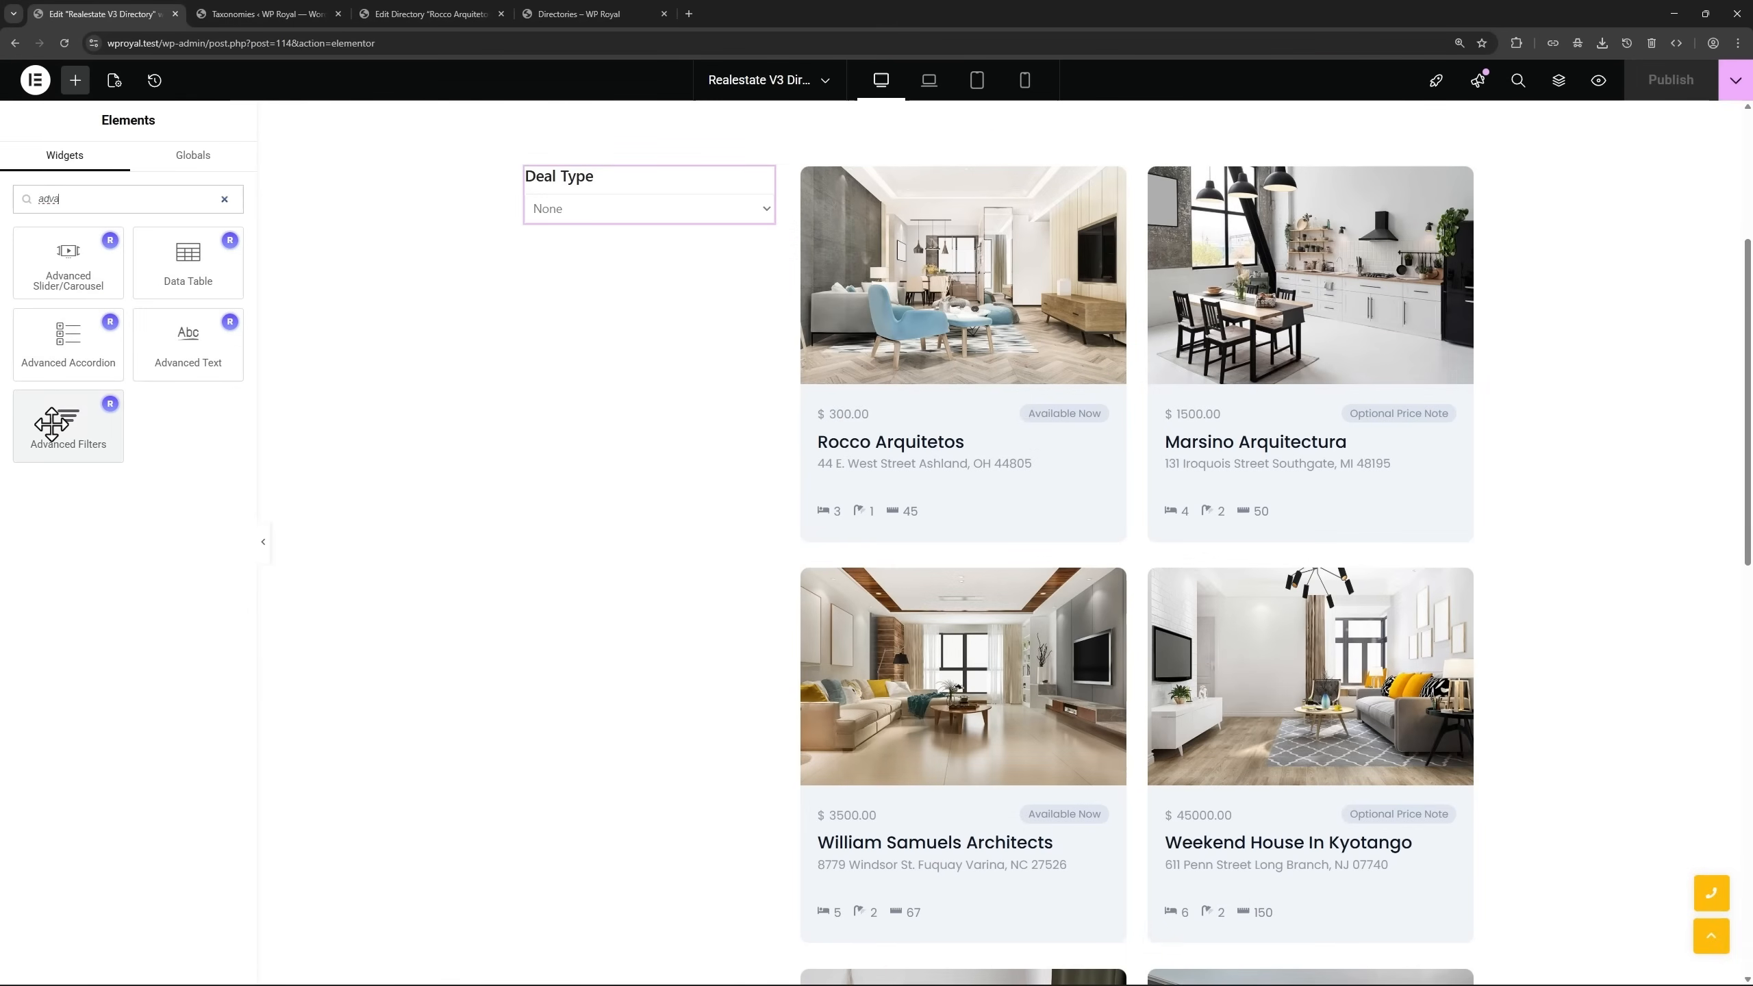
drag(66, 432, 631, 224)
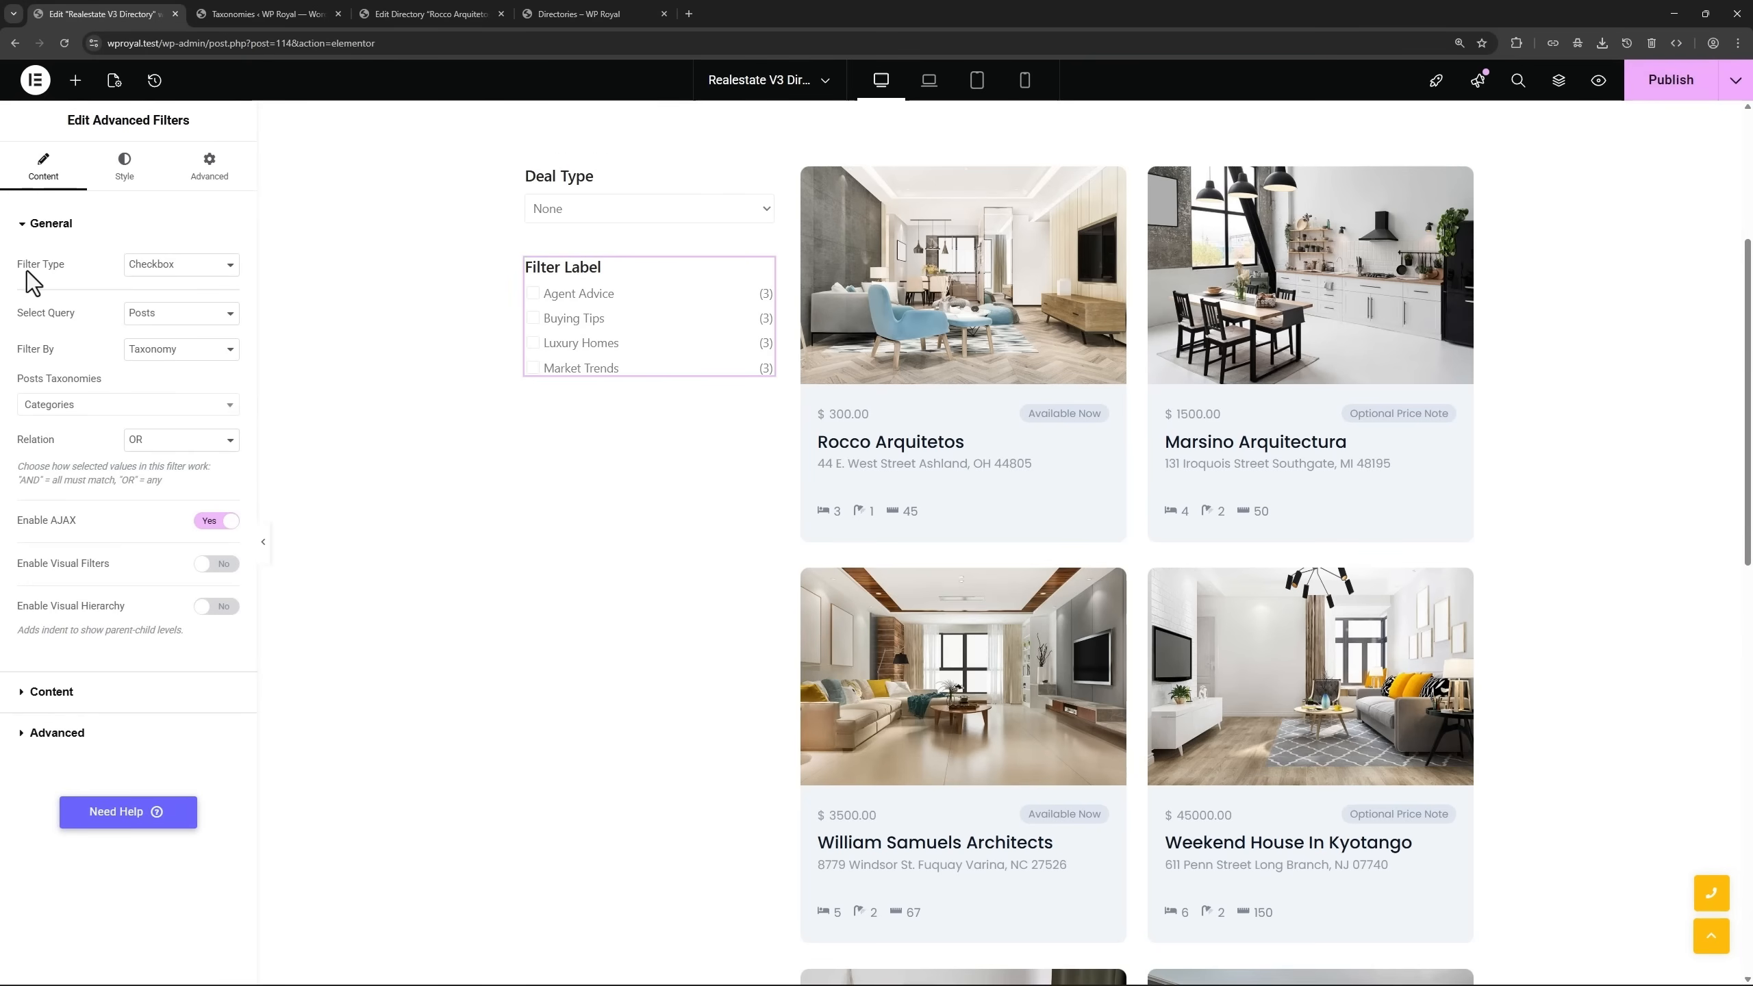
click(156, 270)
click(156, 289)
click(129, 312)
click(159, 376)
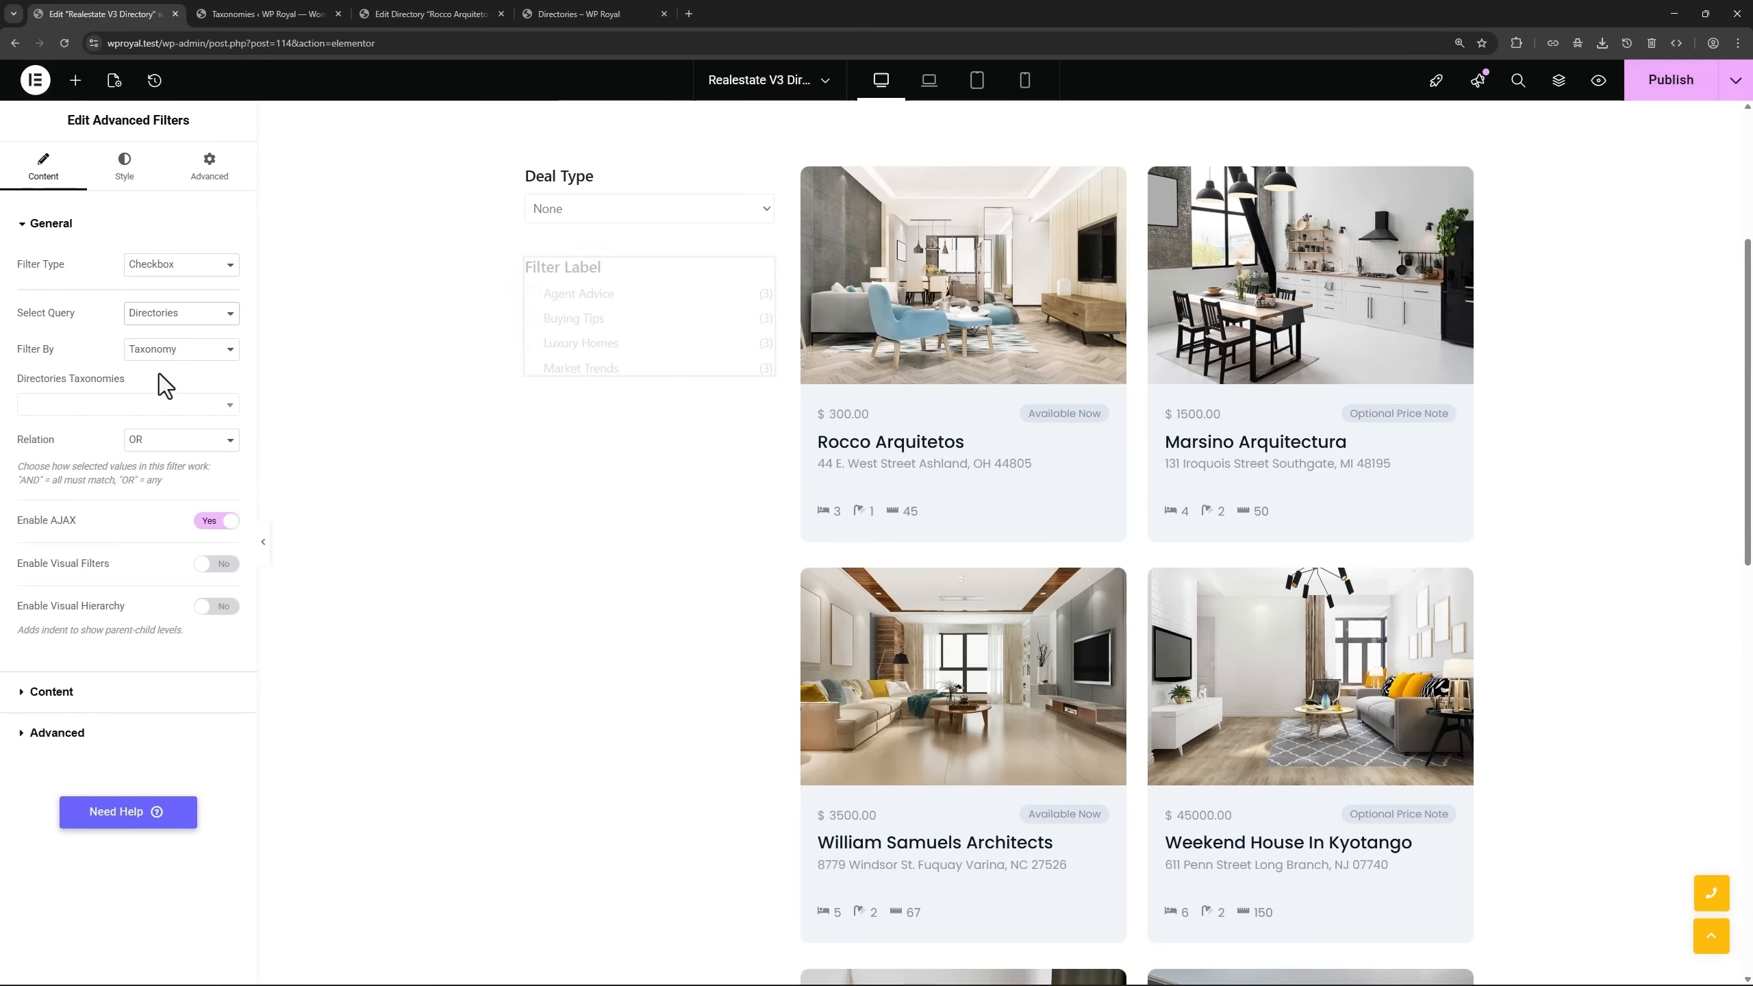
Filter the directories by Taxonomy, using Property Types.
click(150, 350)
click(150, 350)
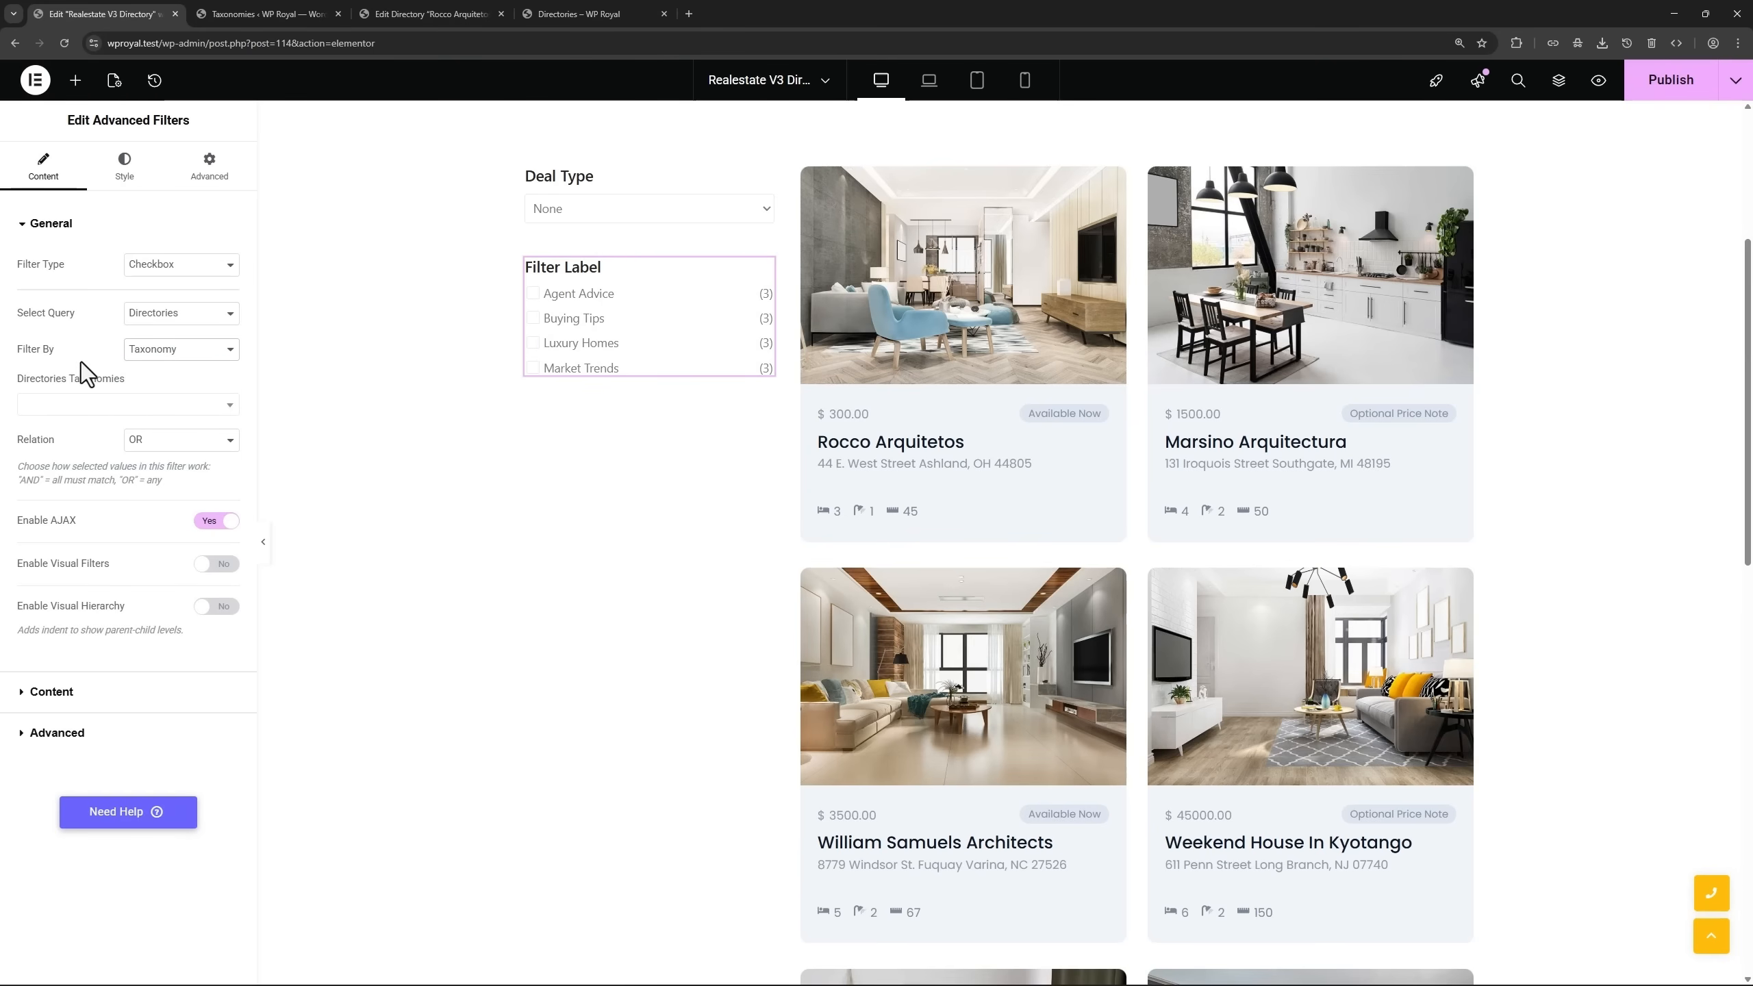
click(86, 405)
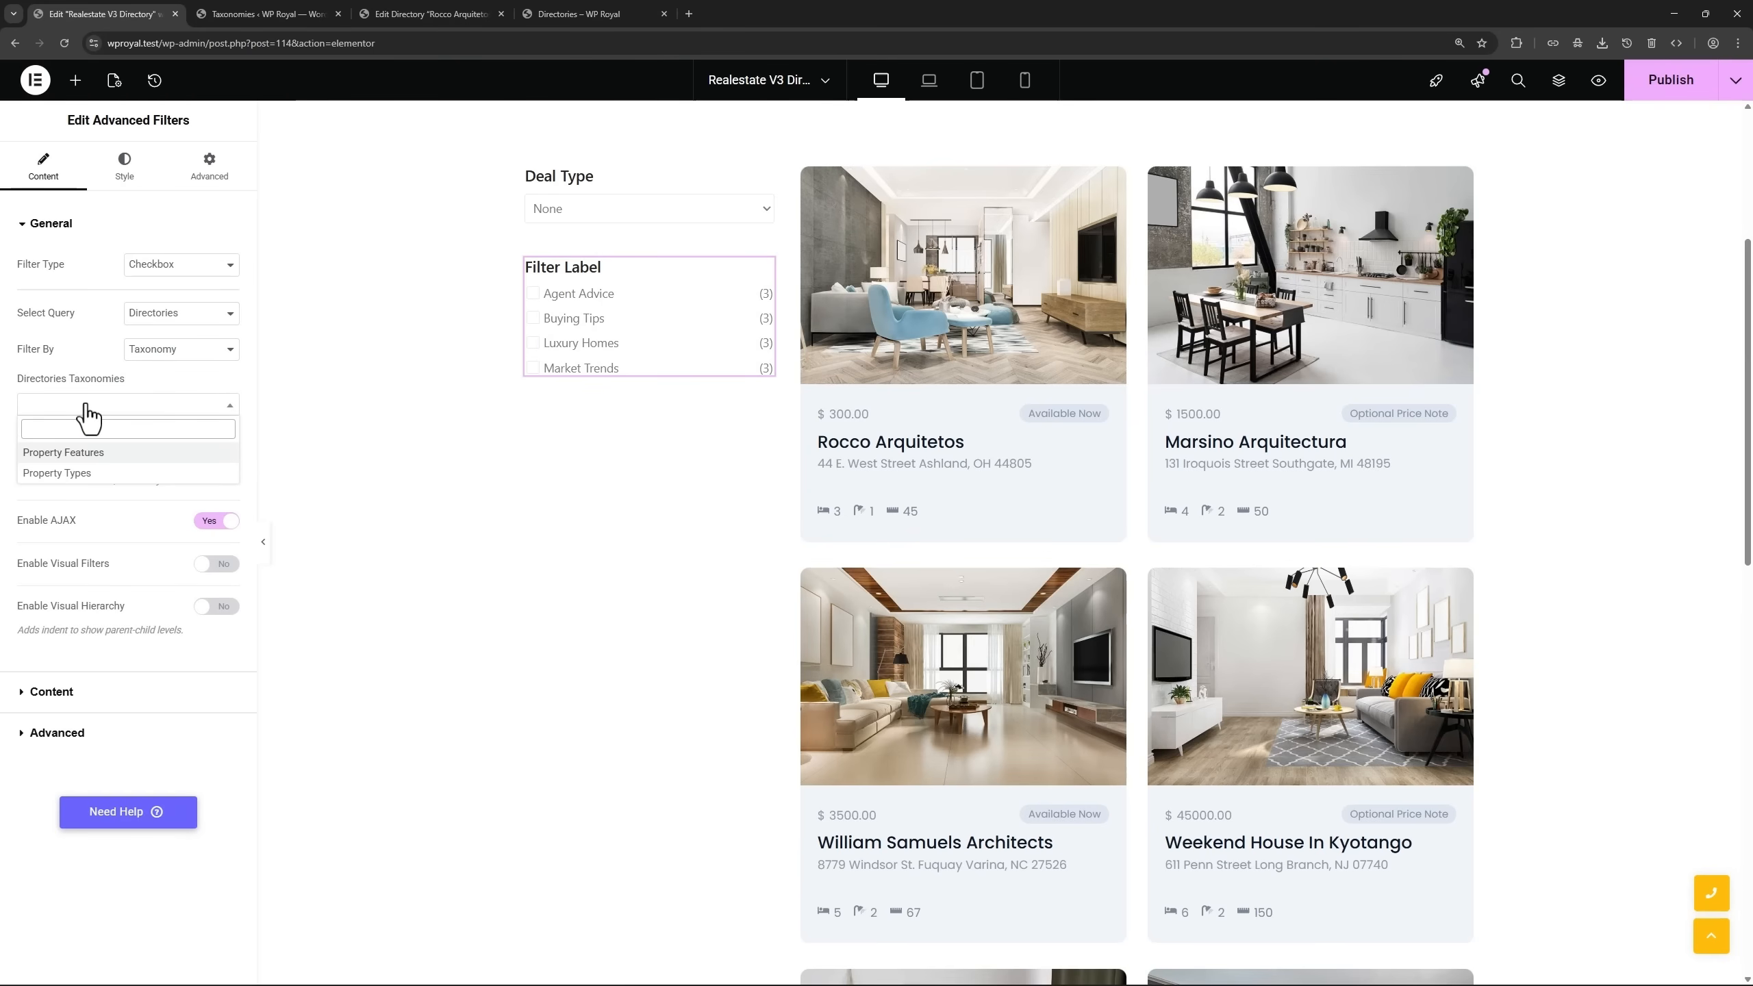
click(57, 474)
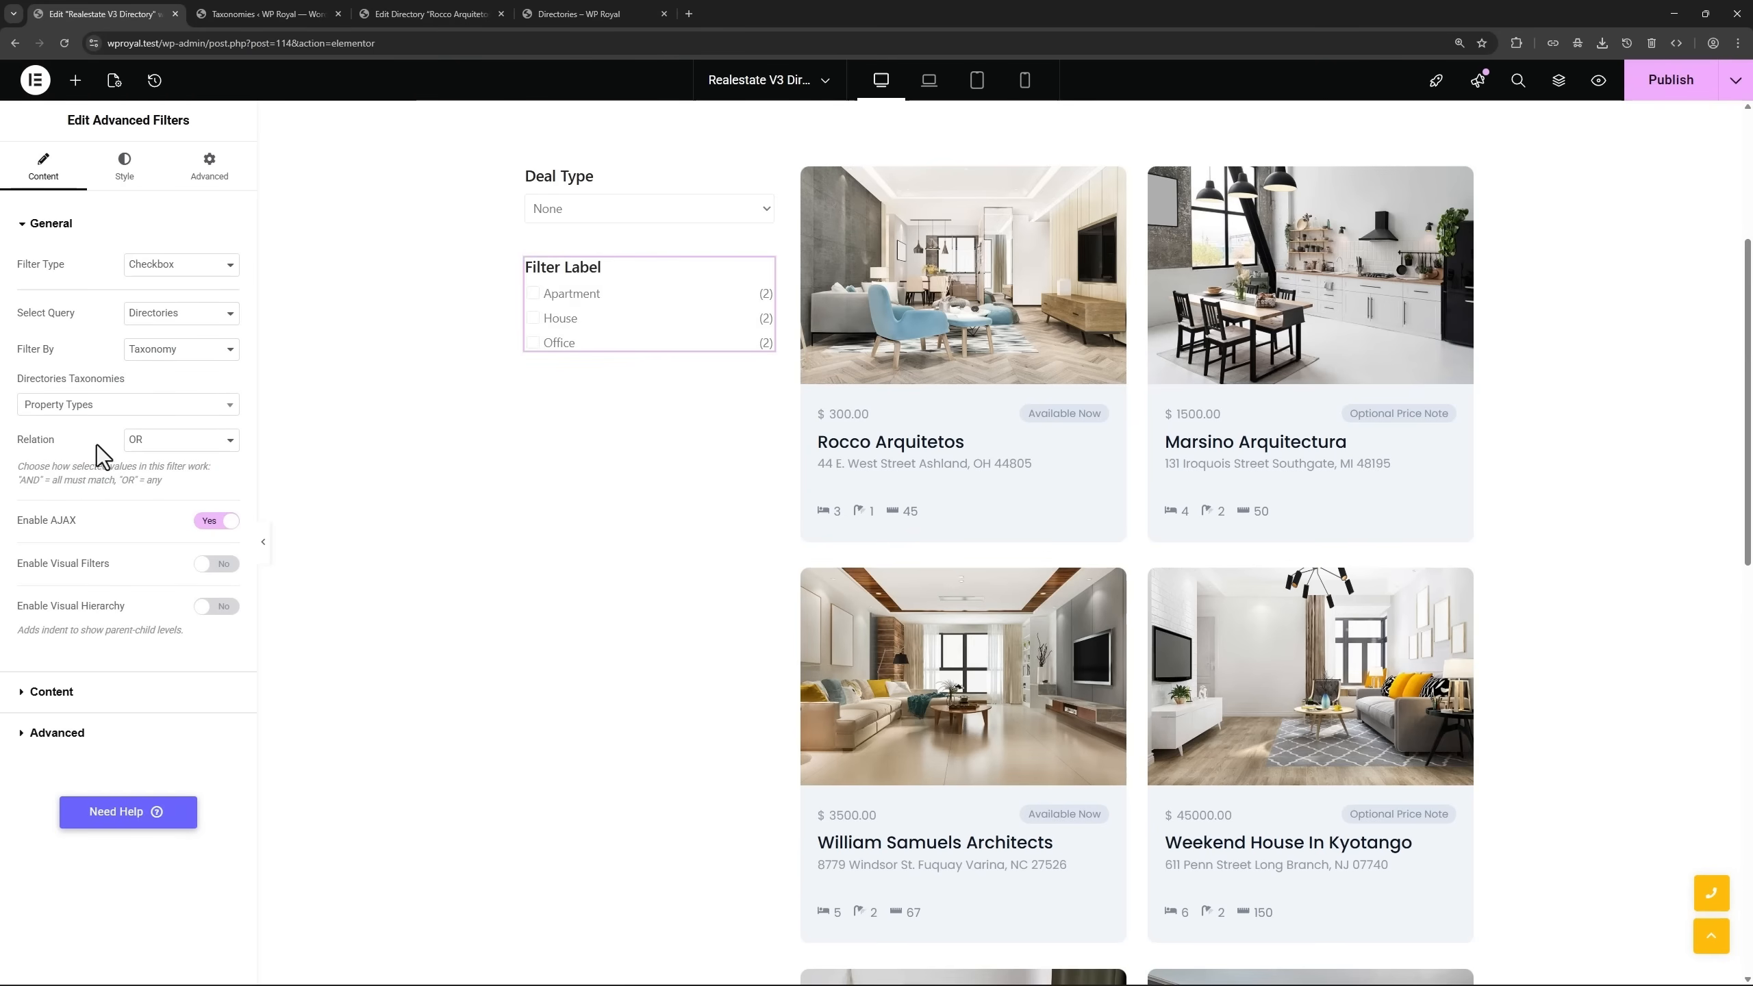
Change the new filter's label to Property Types.
click(51, 692)
drag(184, 336, 113, 337)
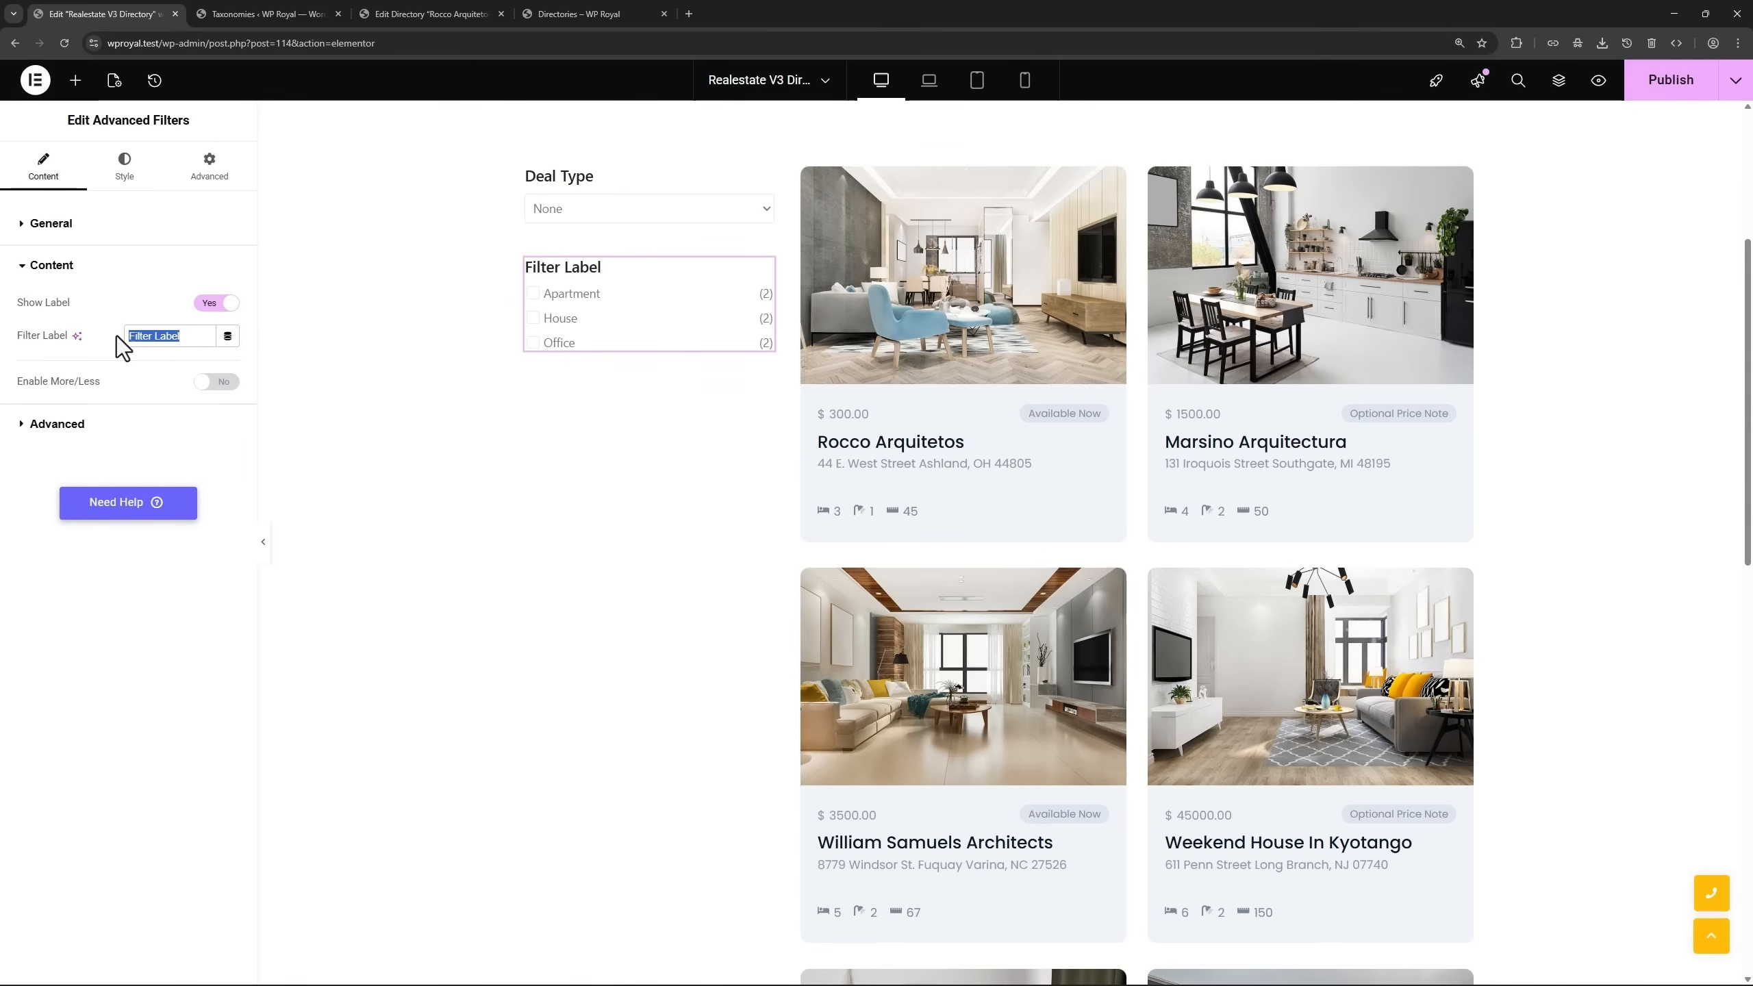
text(Property Types)
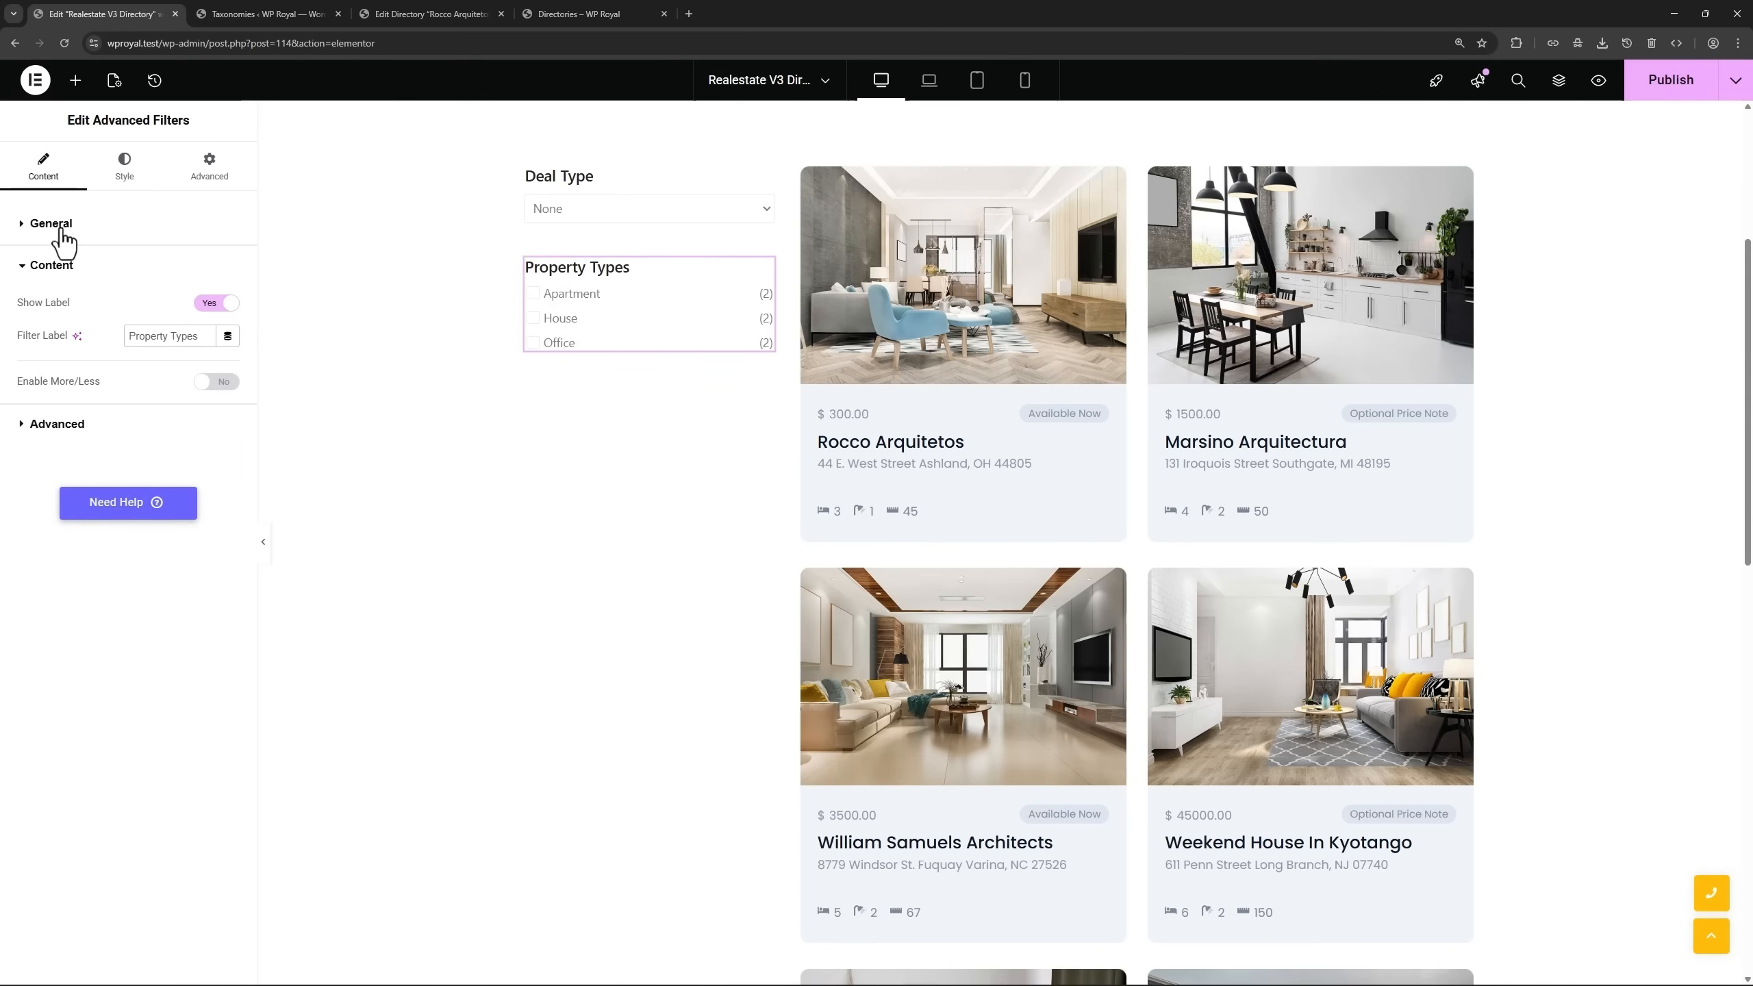
click(54, 225)
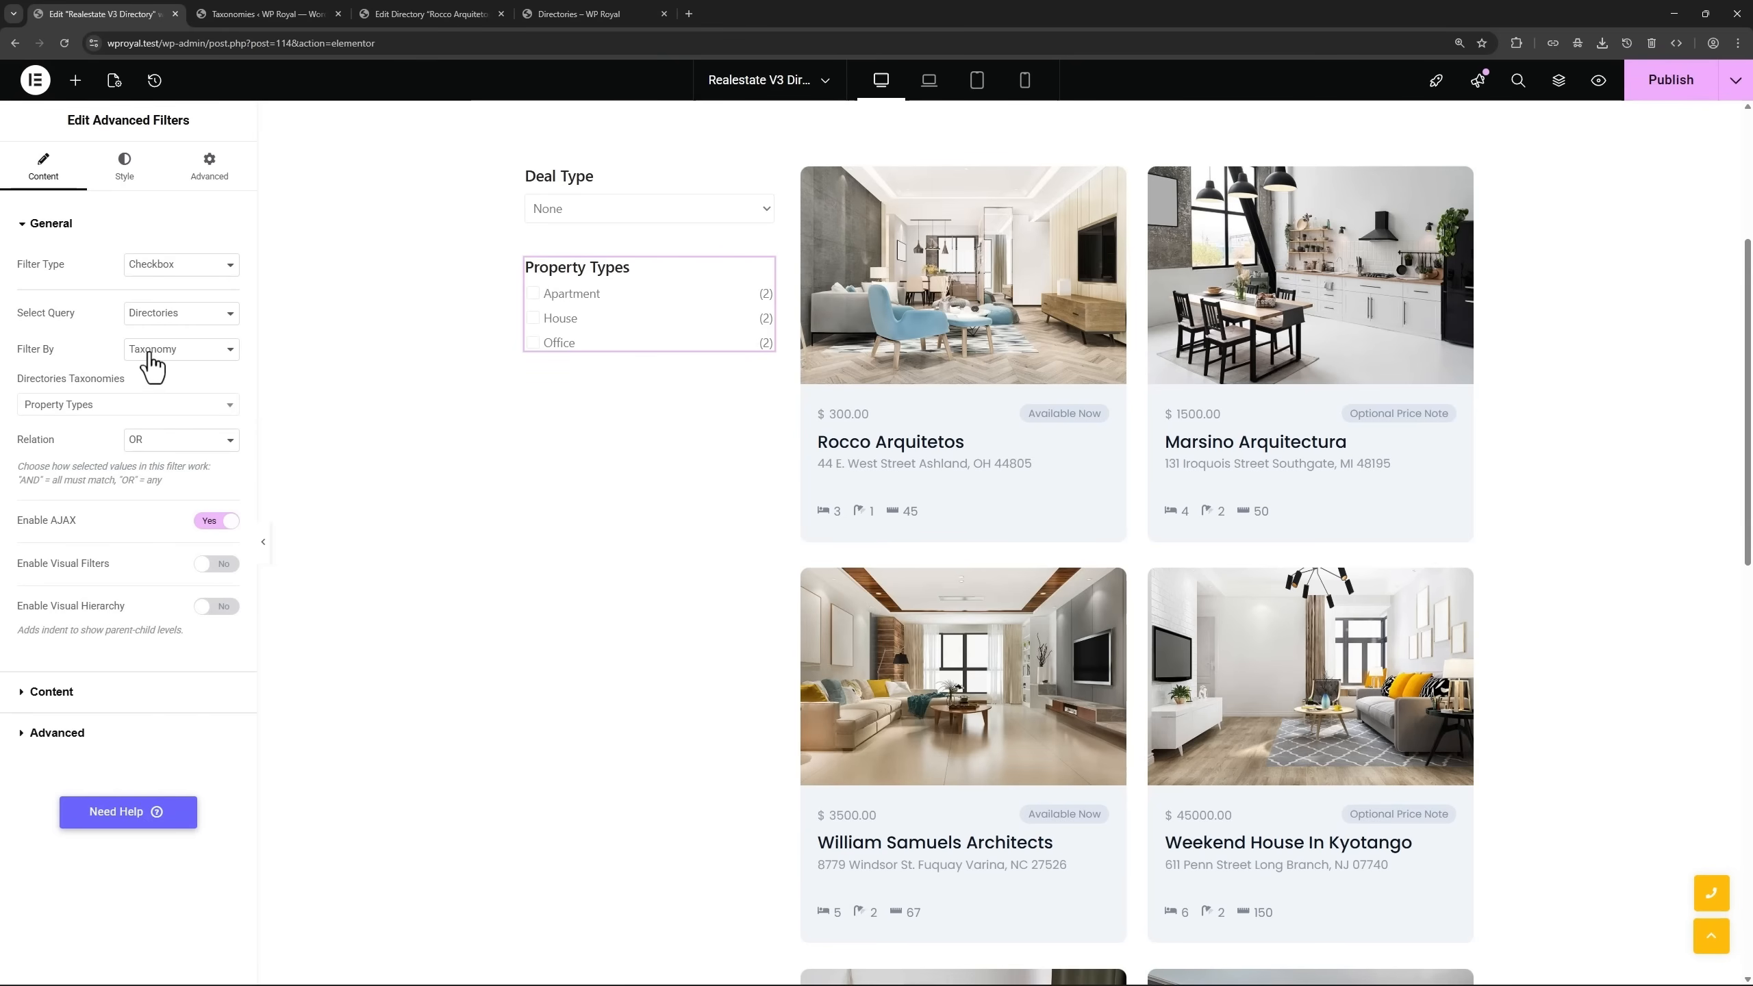
Examine the Property Types taxonomy's terms and the property type assigned to the Rocco Arquitetos directory entry.
click(255, 13)
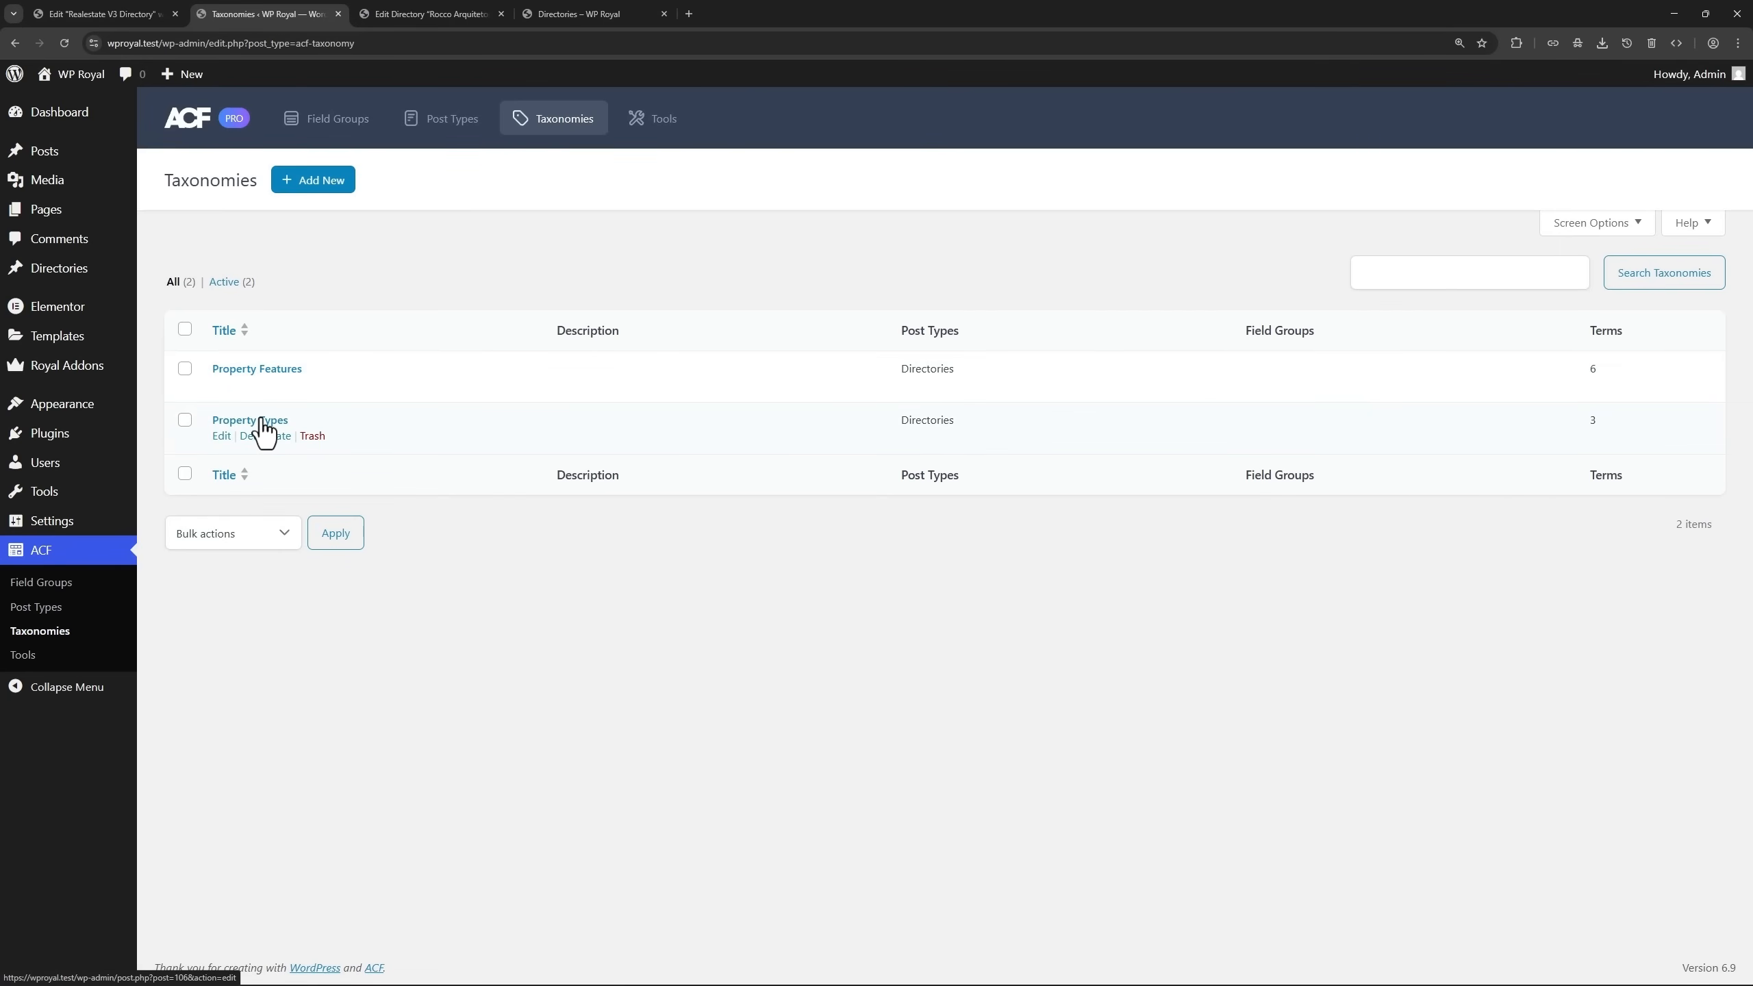
mouse_move(82, 285)
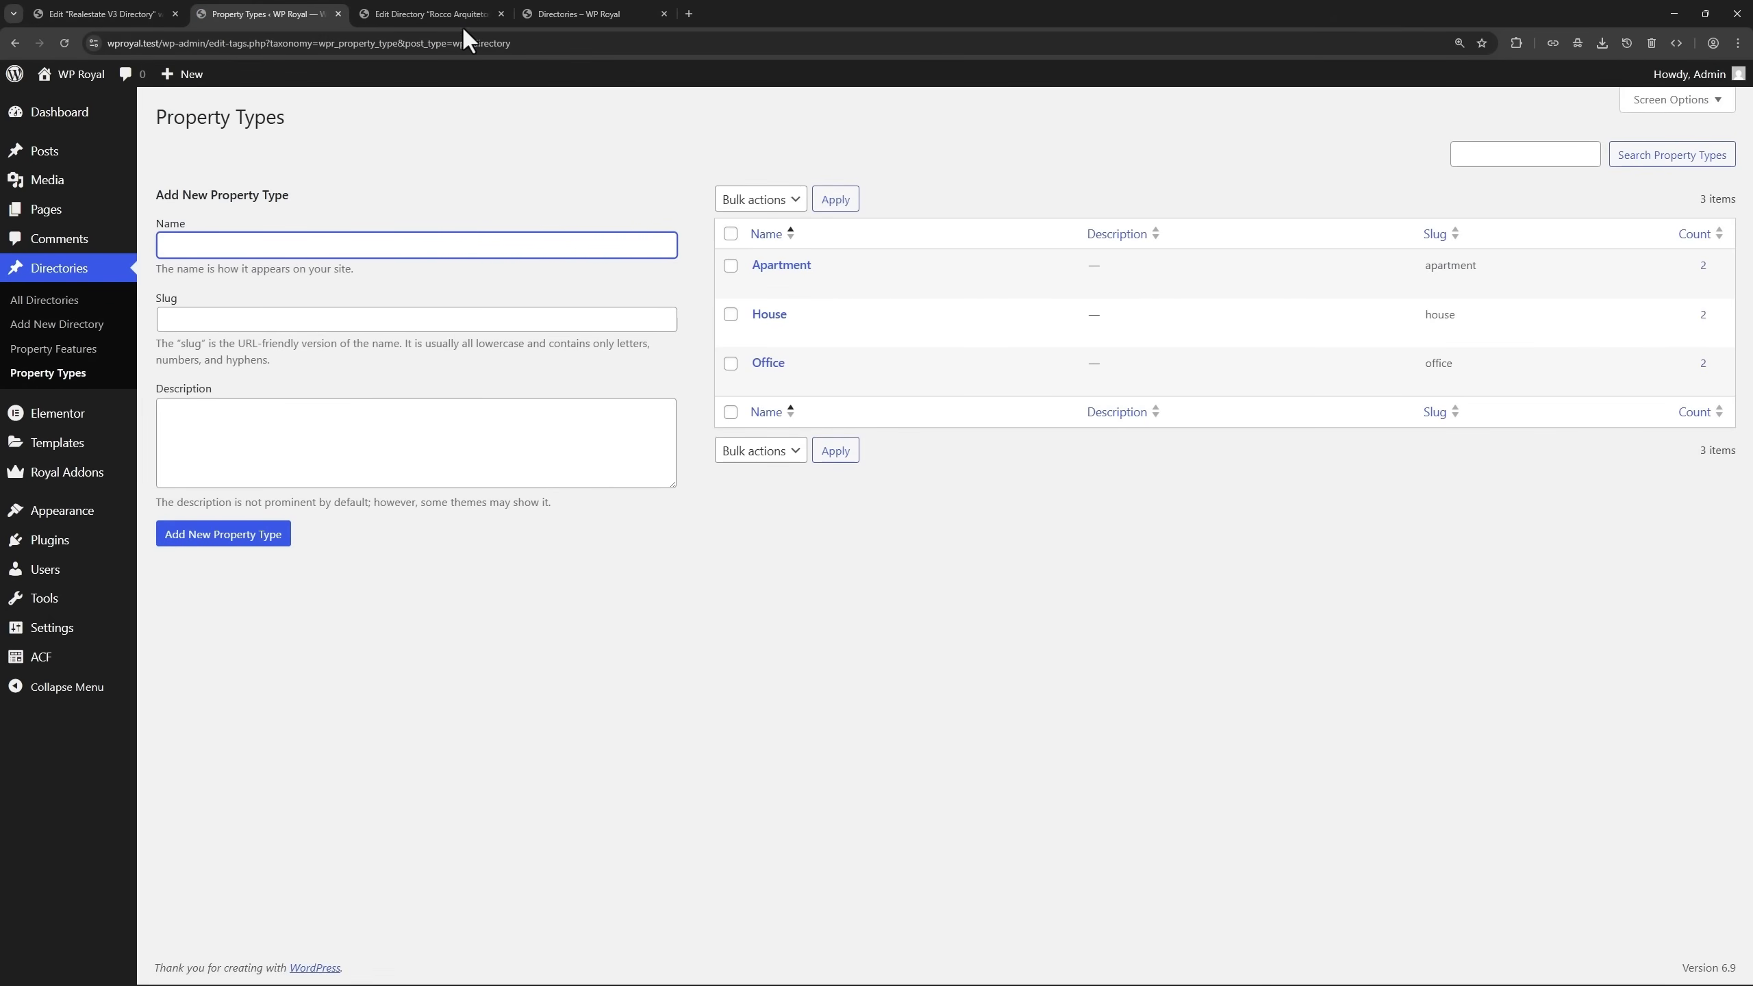
click(436, 11)
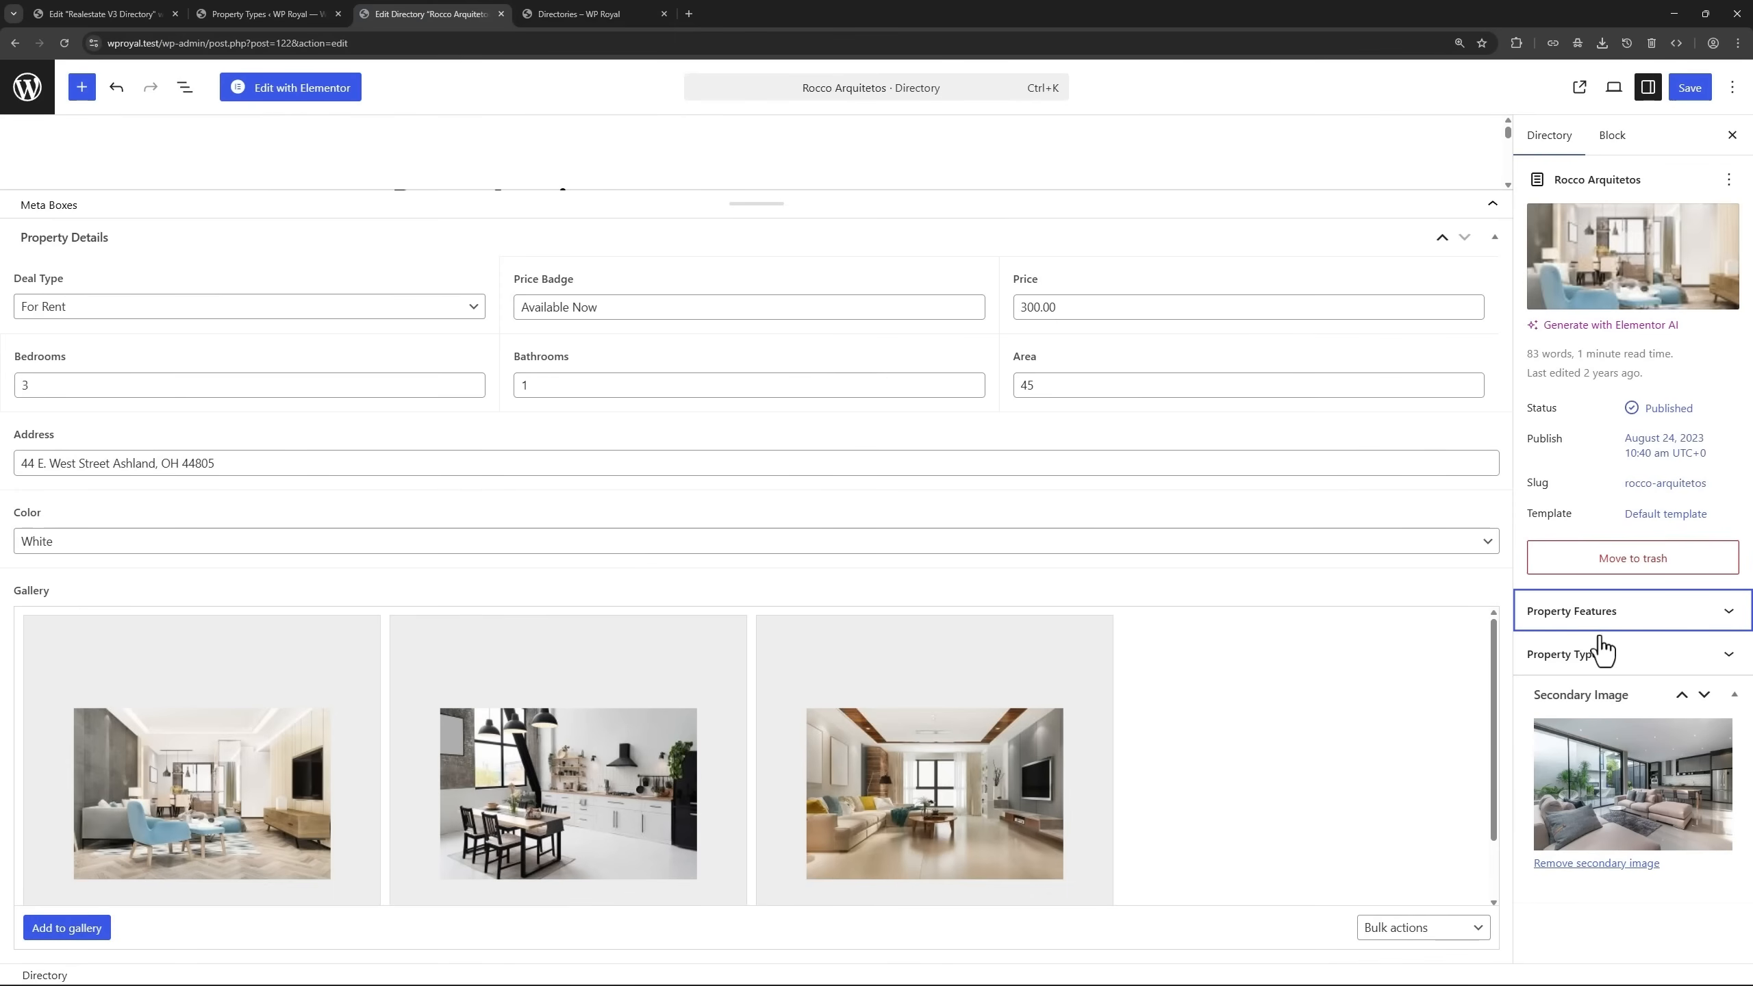
click(1643, 654)
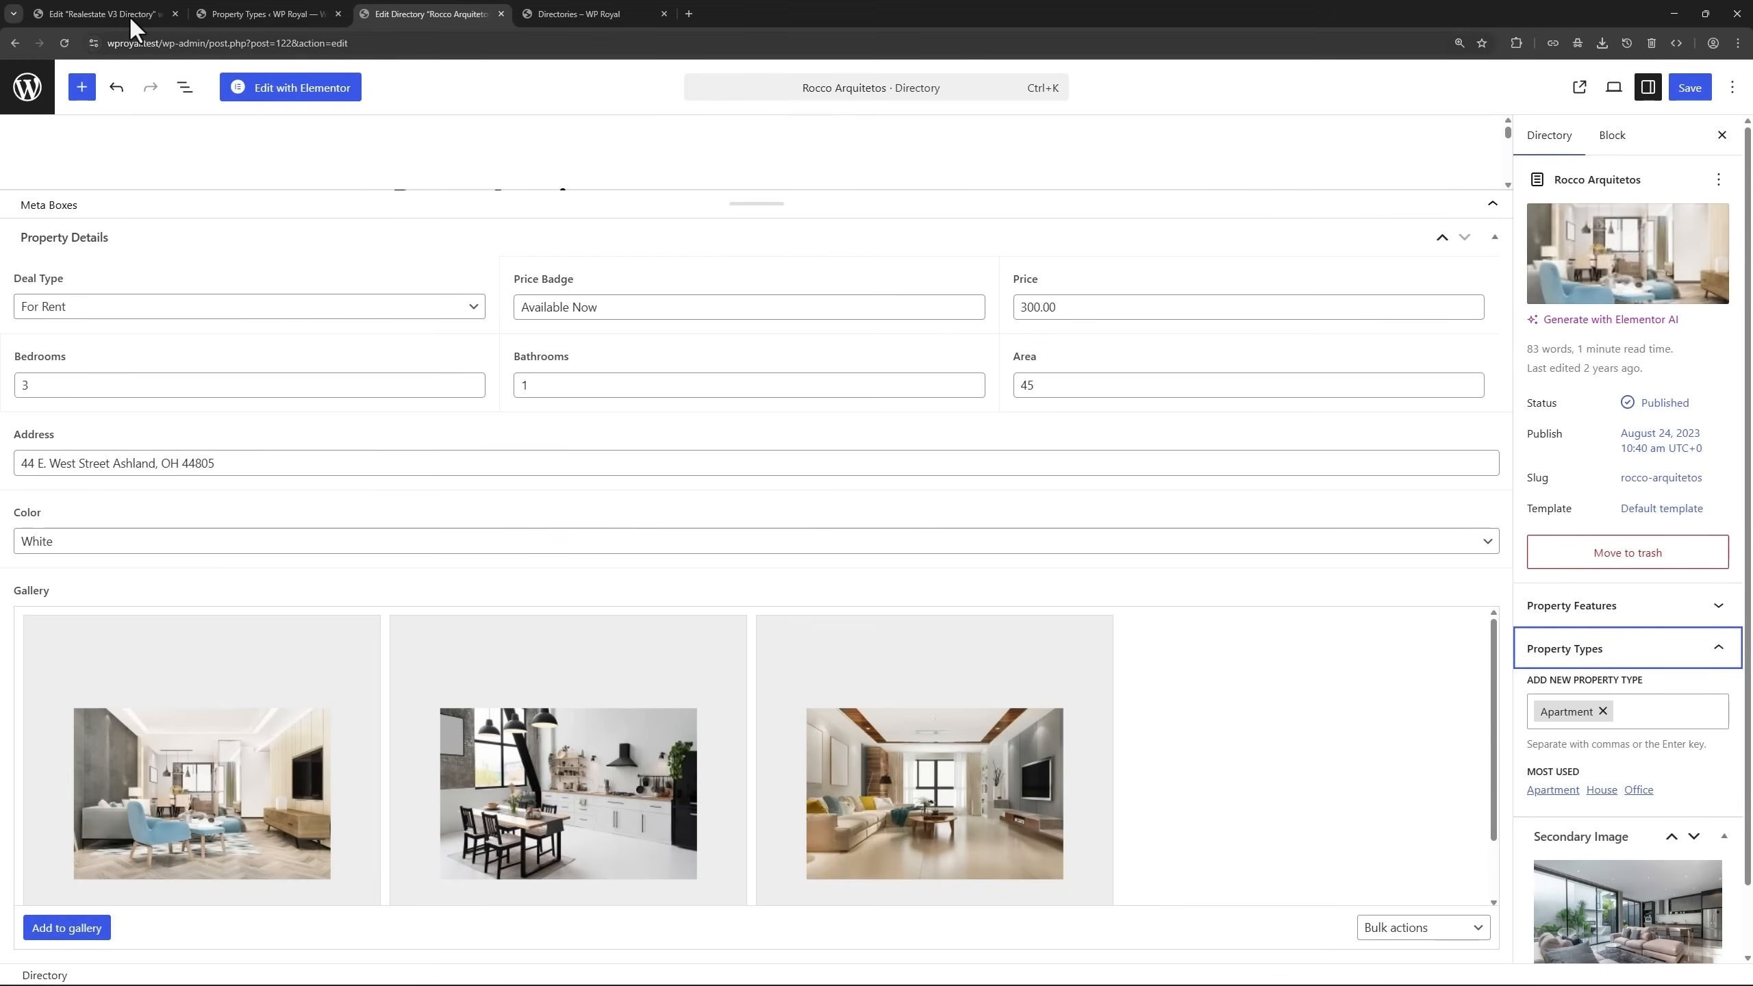
Save the directory template and add another Advanced Filters widget below the Property Types filter.
click(103, 14)
key(ctrl+s)
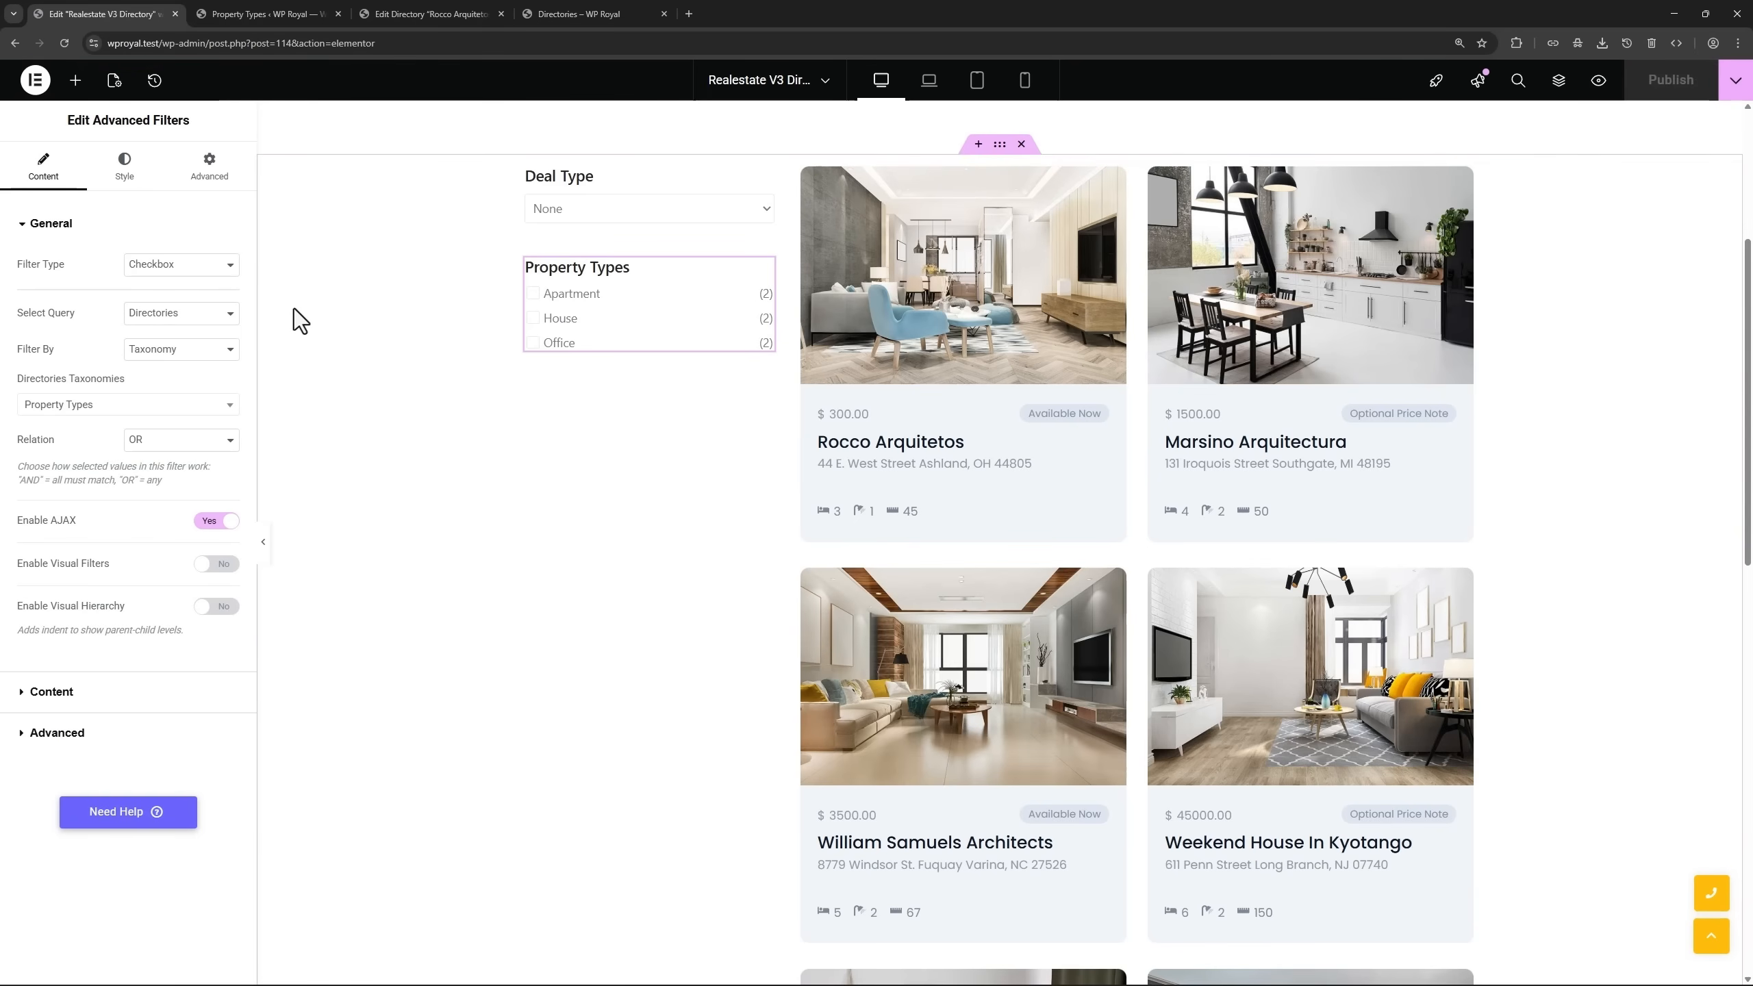
click(76, 81)
text(adva)
drag(68, 422, 645, 351)
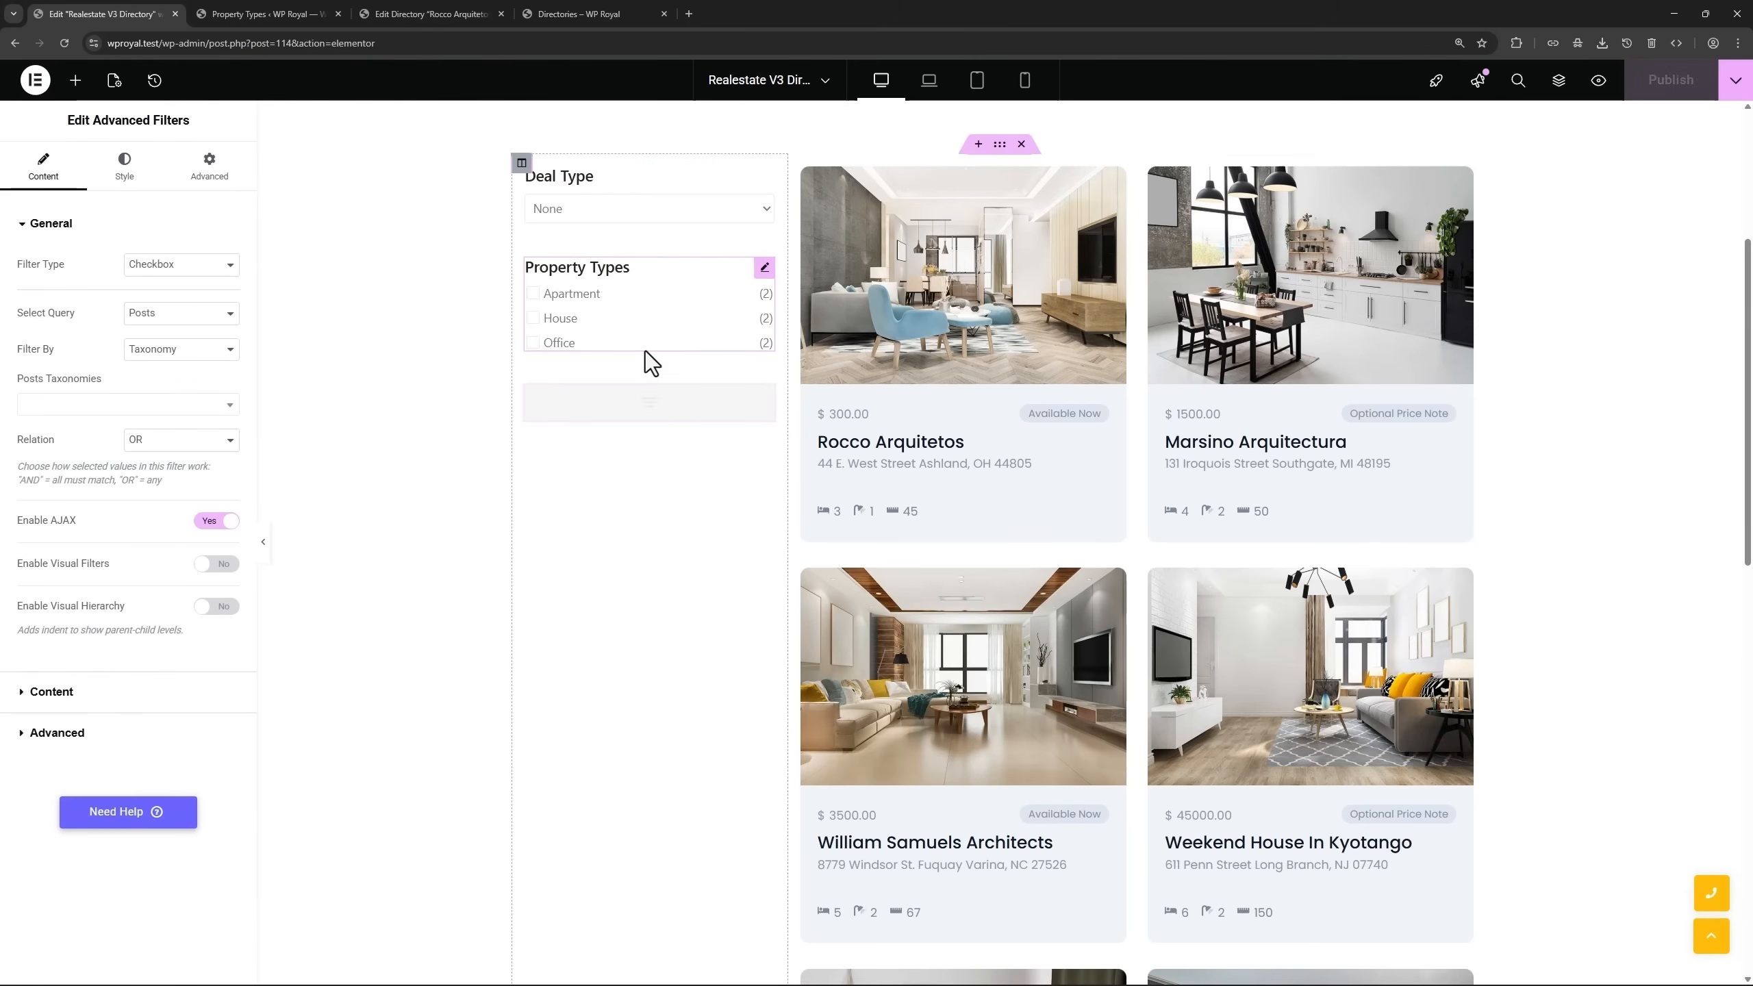
Set the new filter to the Checkbox type and the Directories query, filtered by the Property Features taxonomy.
click(176, 269)
click(175, 269)
click(169, 314)
click(161, 370)
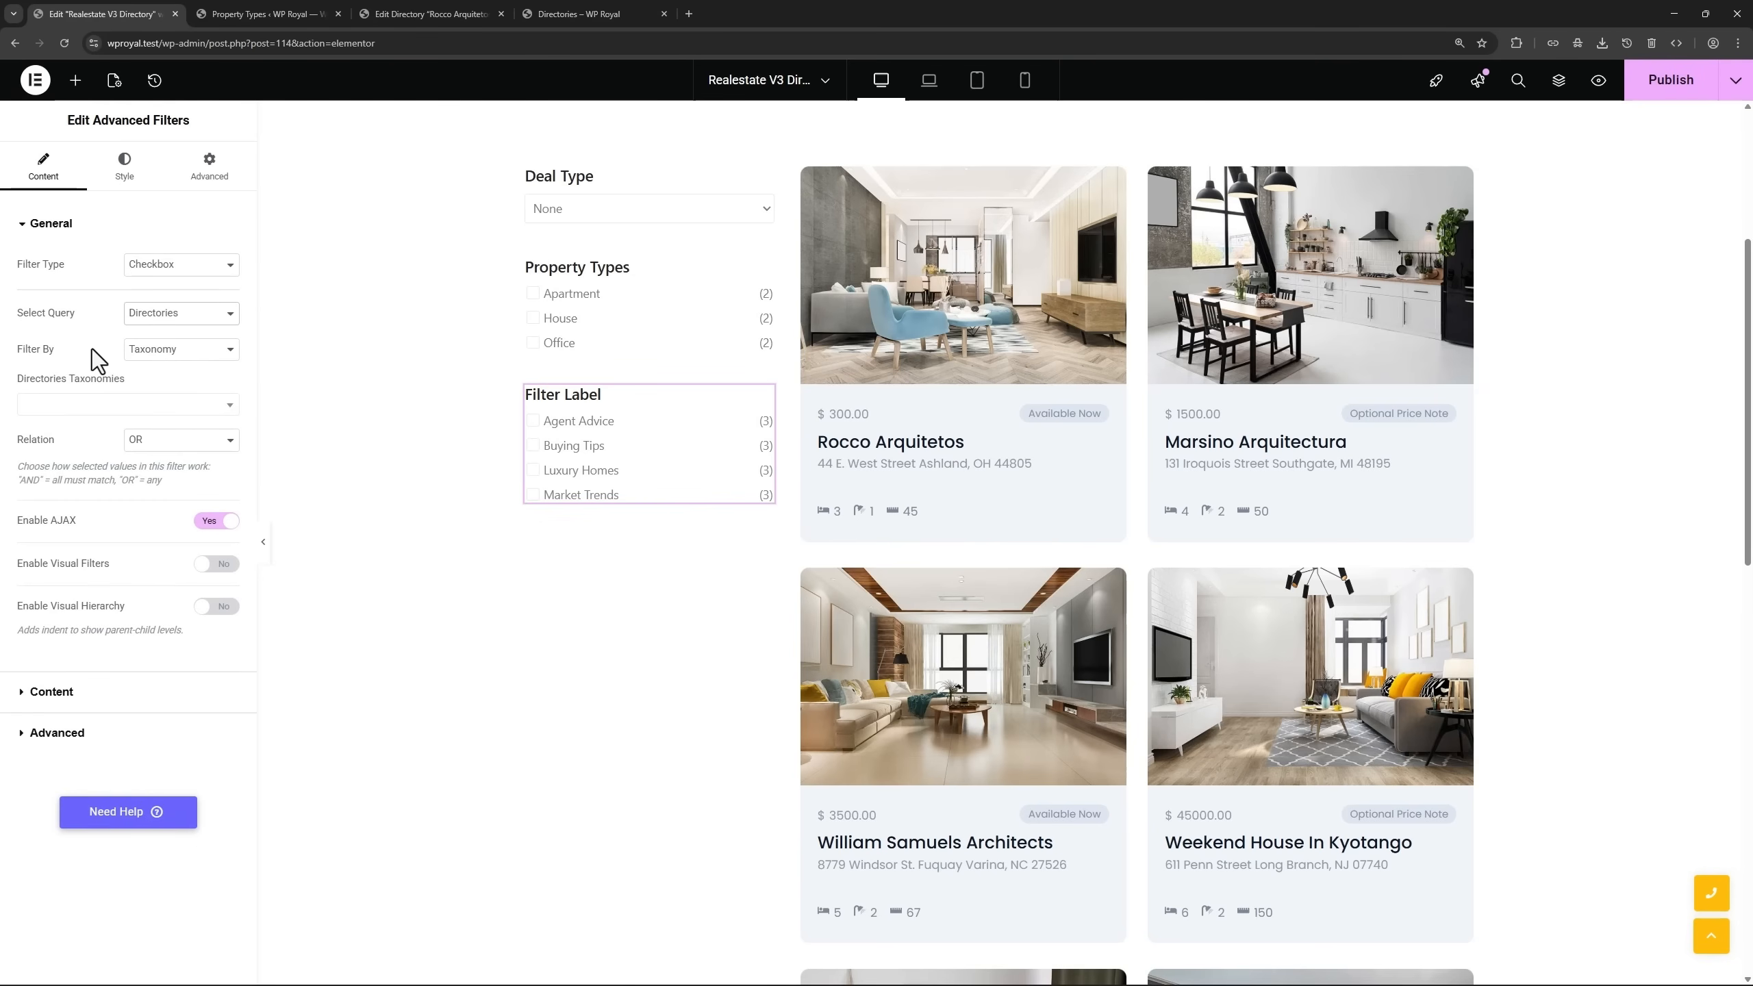
click(161, 350)
click(161, 352)
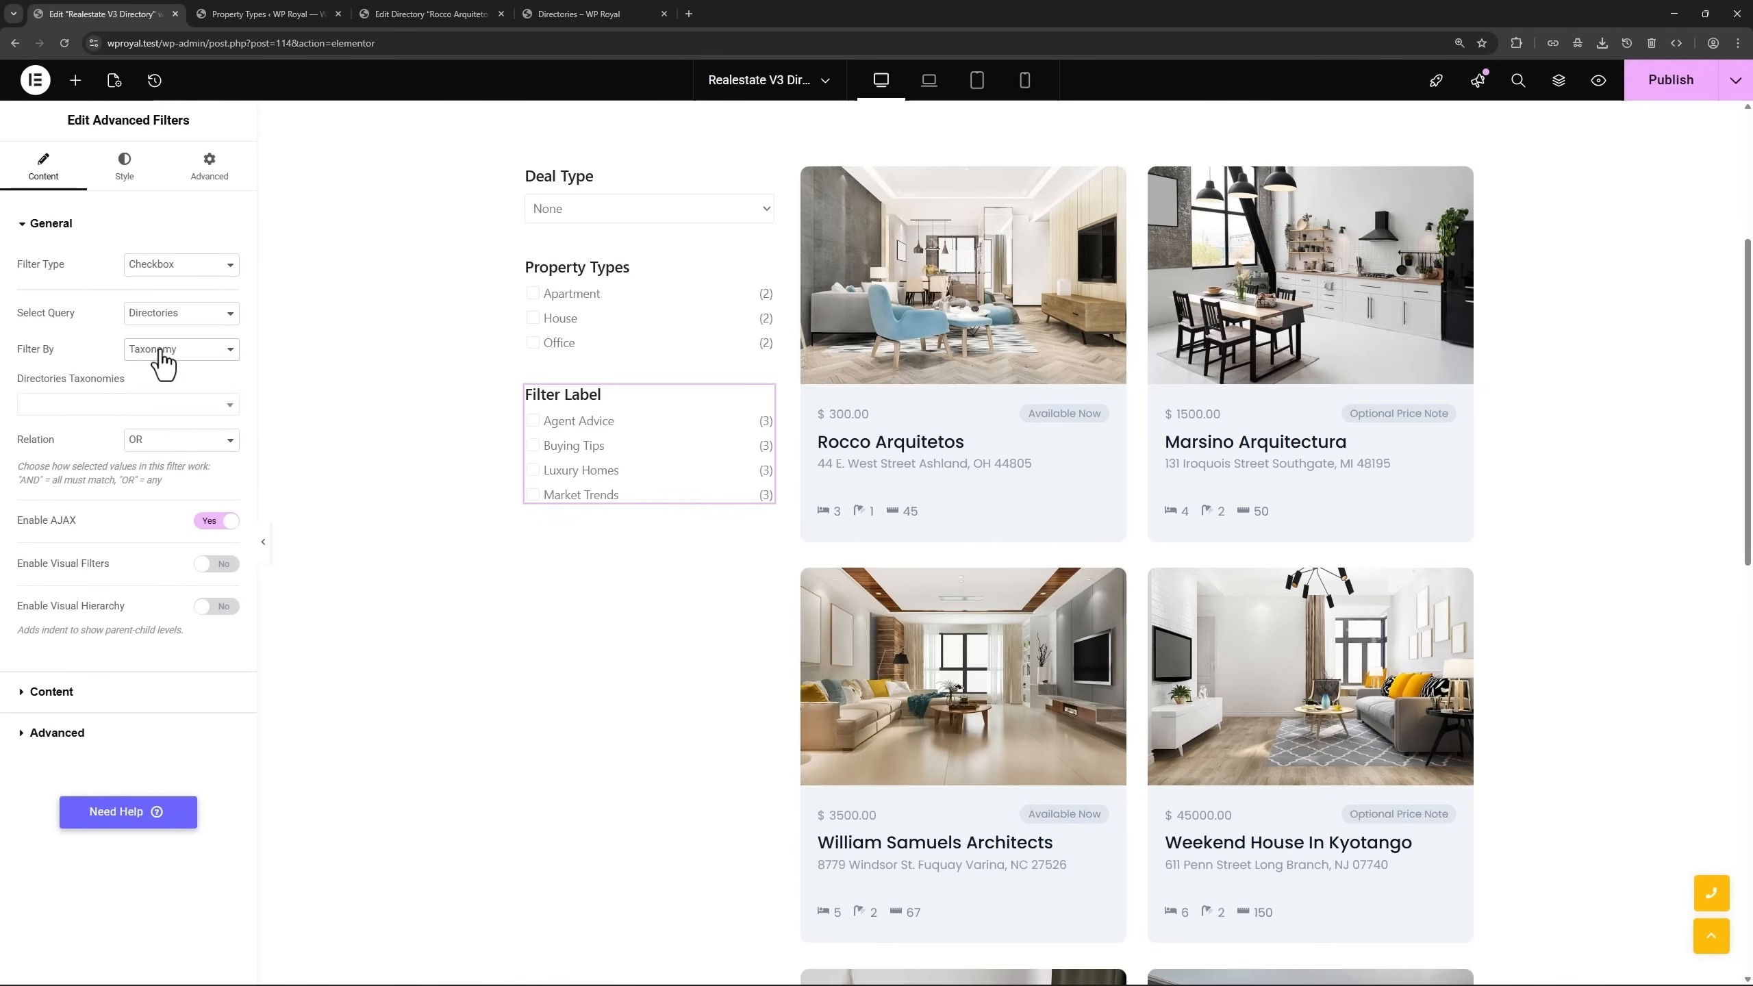
click(144, 405)
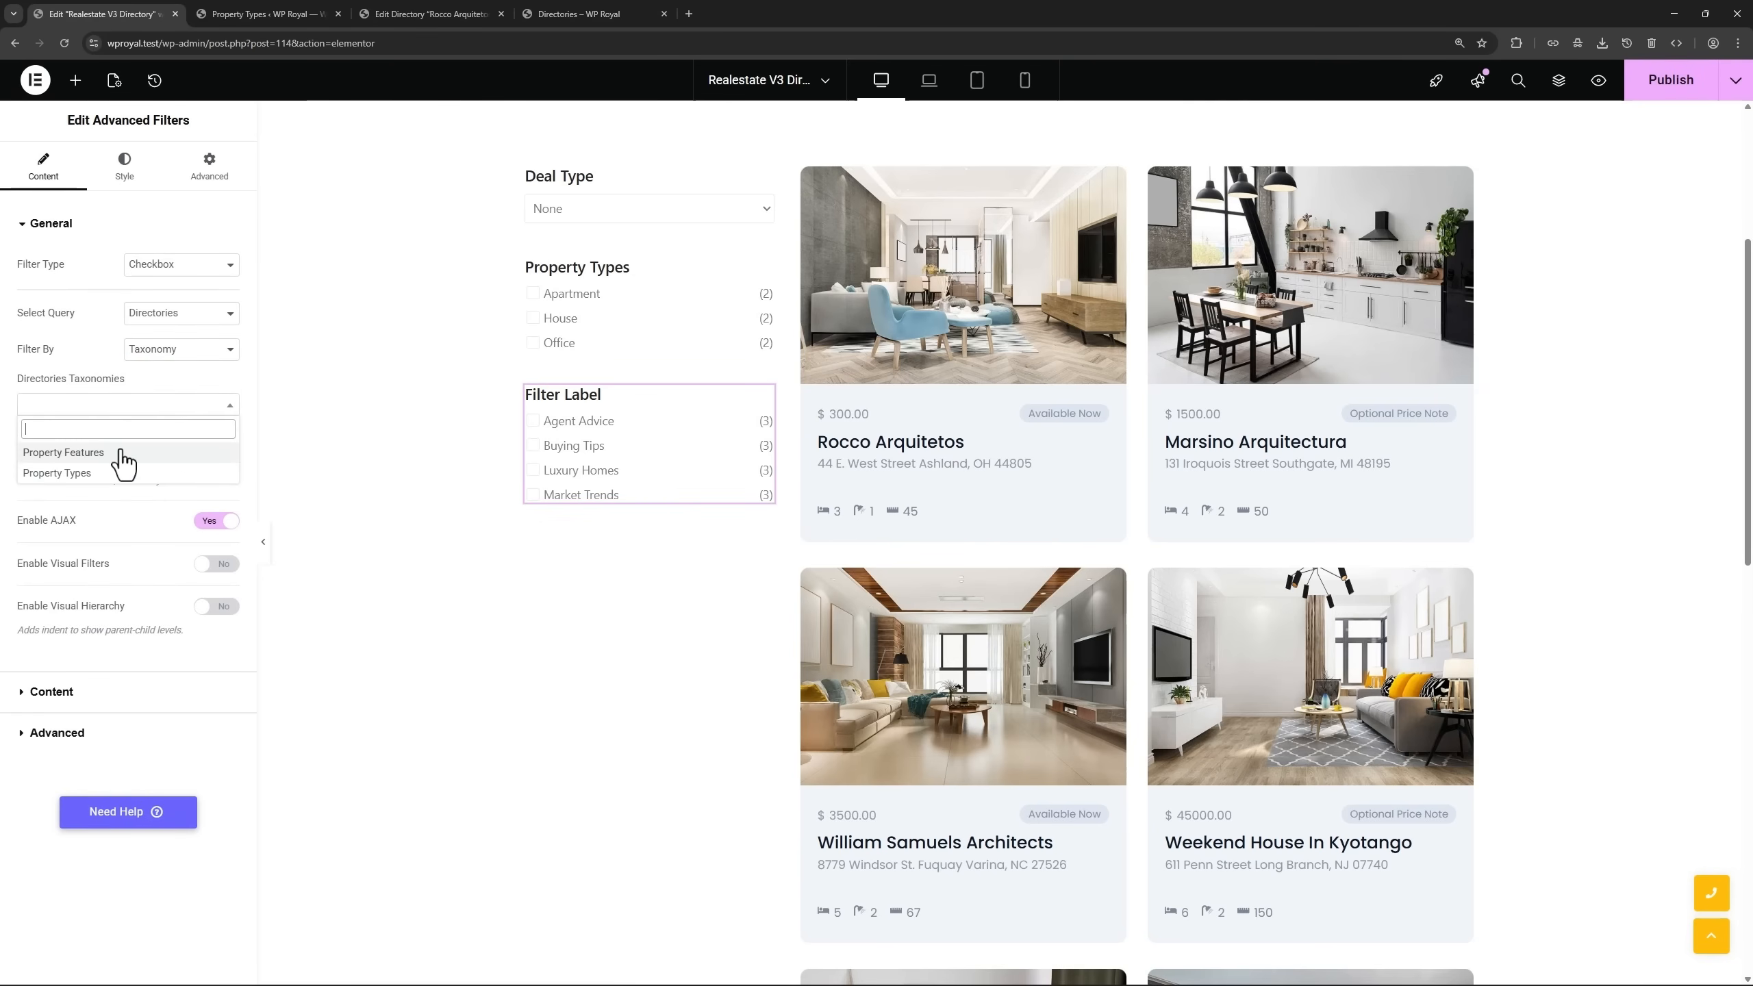
click(83, 452)
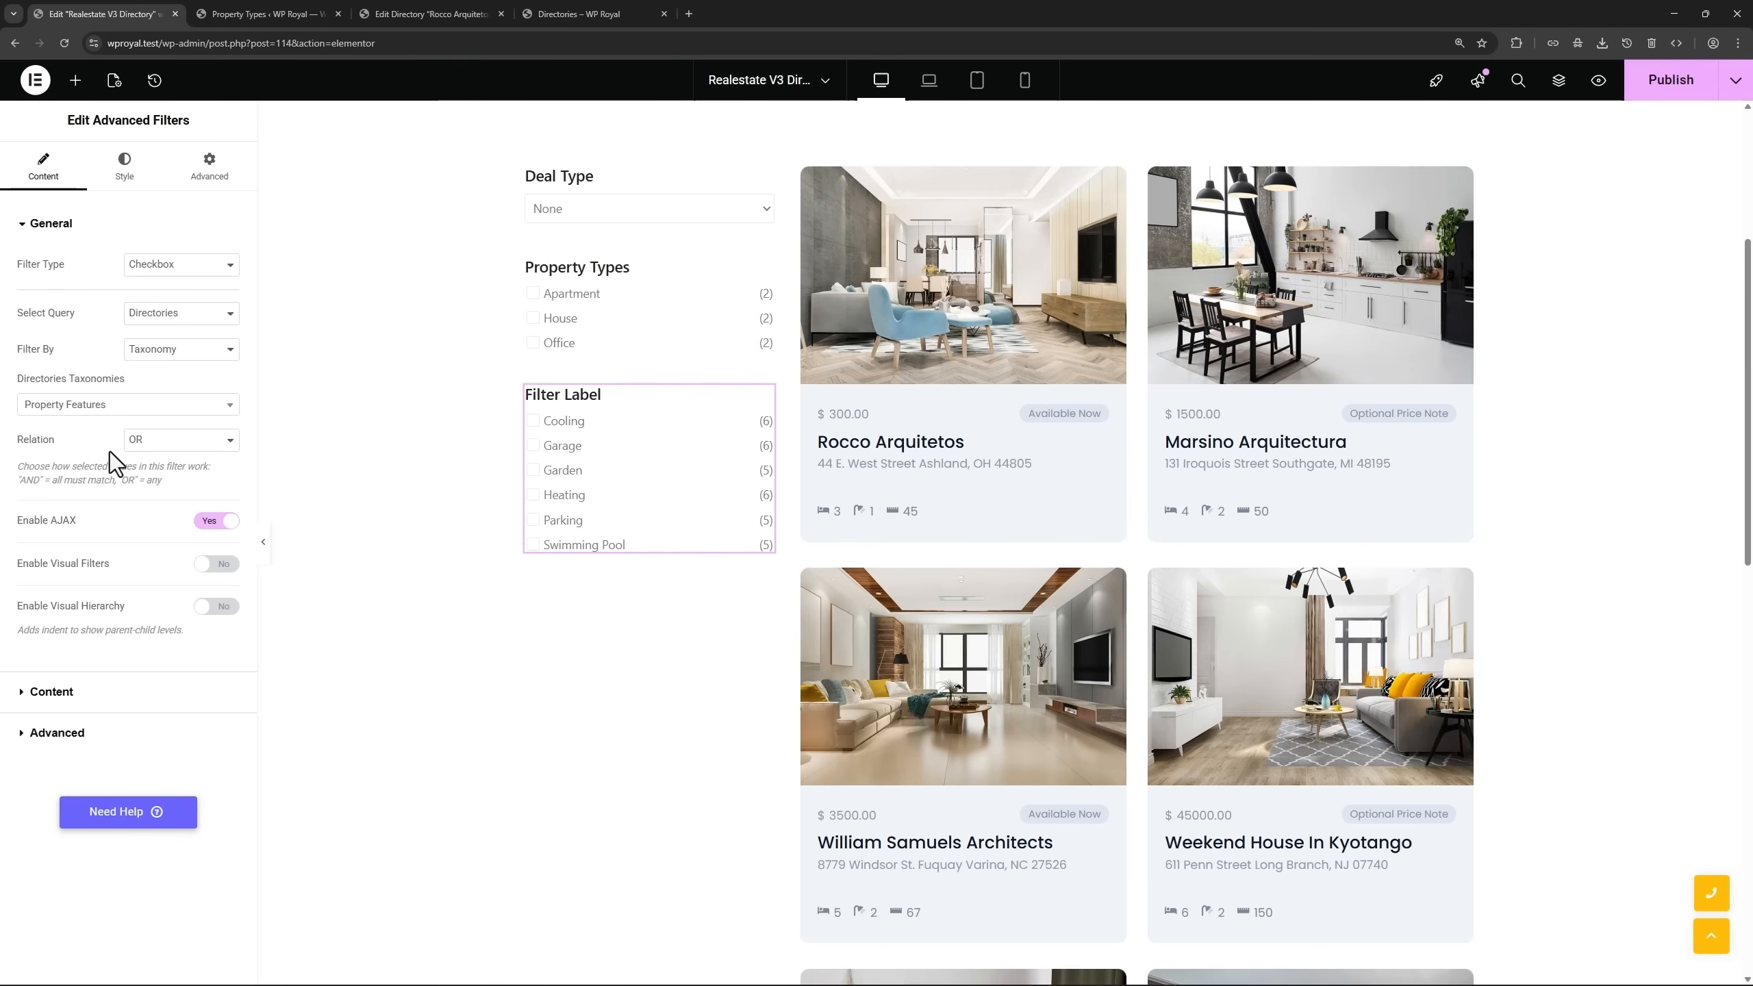
Change the third filter's label to Property Features.
click(103, 693)
drag(185, 340, 130, 340)
text(Property Types)
key(BackSpace)
key(BackSpace)
key(BackSpace)
key(BackSpace)
key(BackSpace)
text(Features)
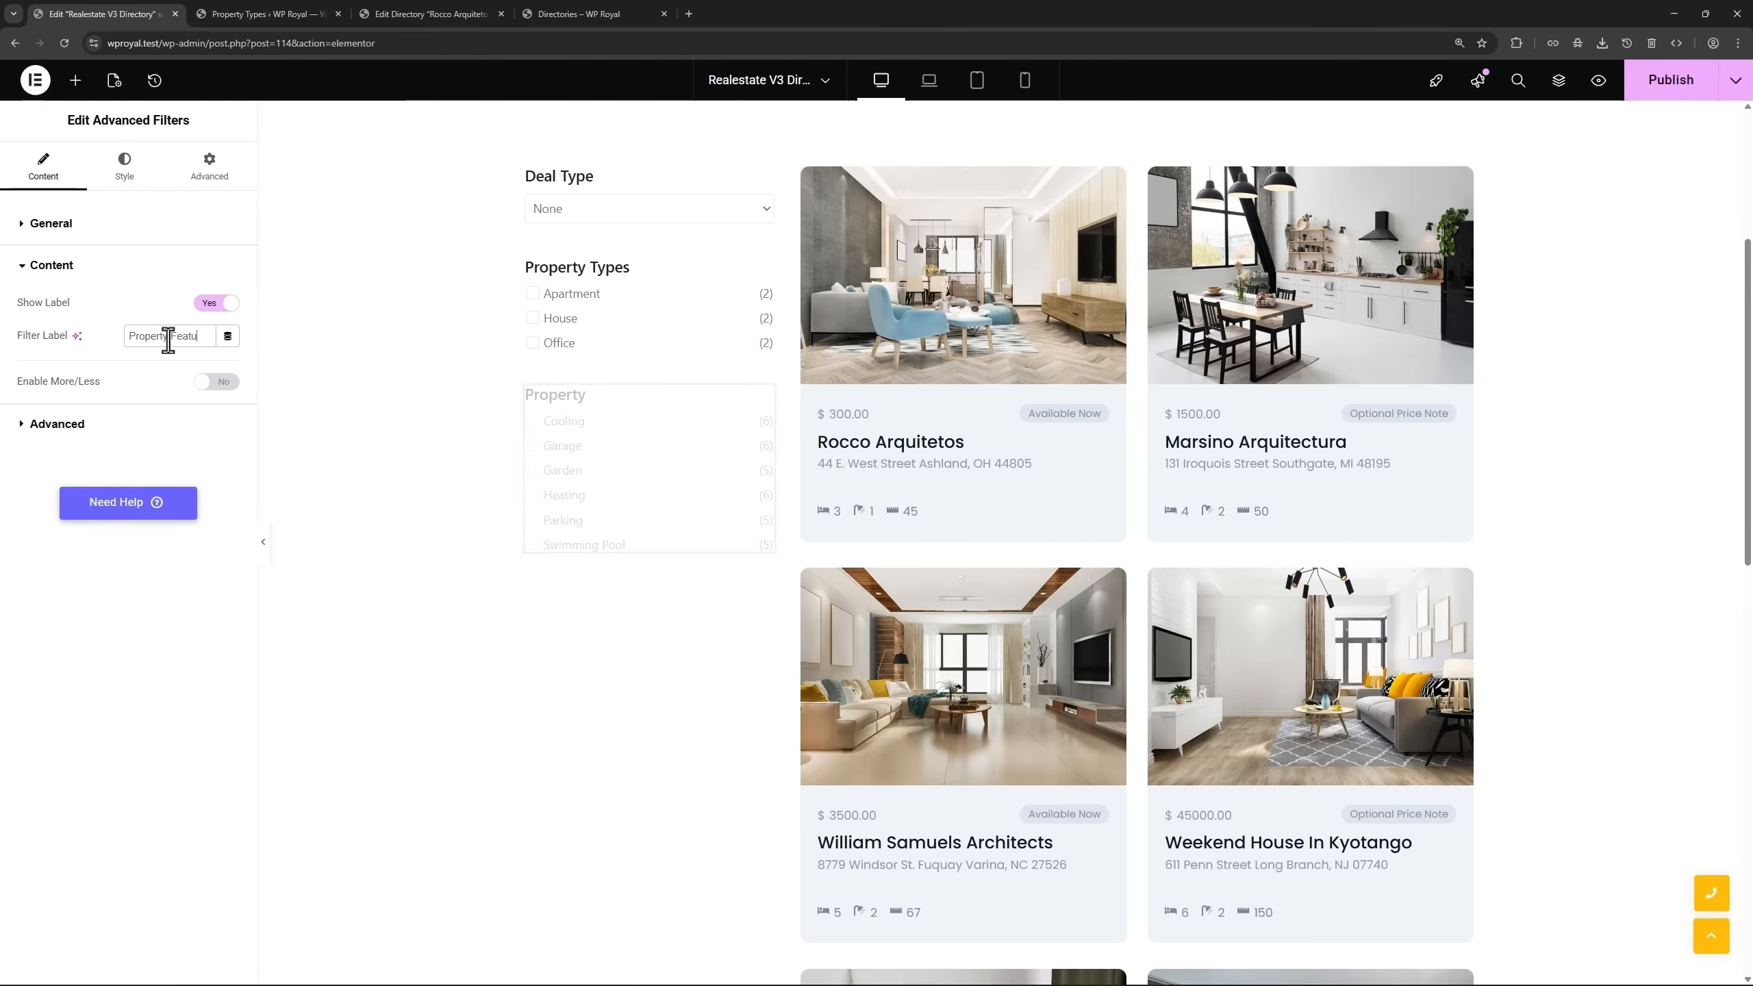
click(47, 225)
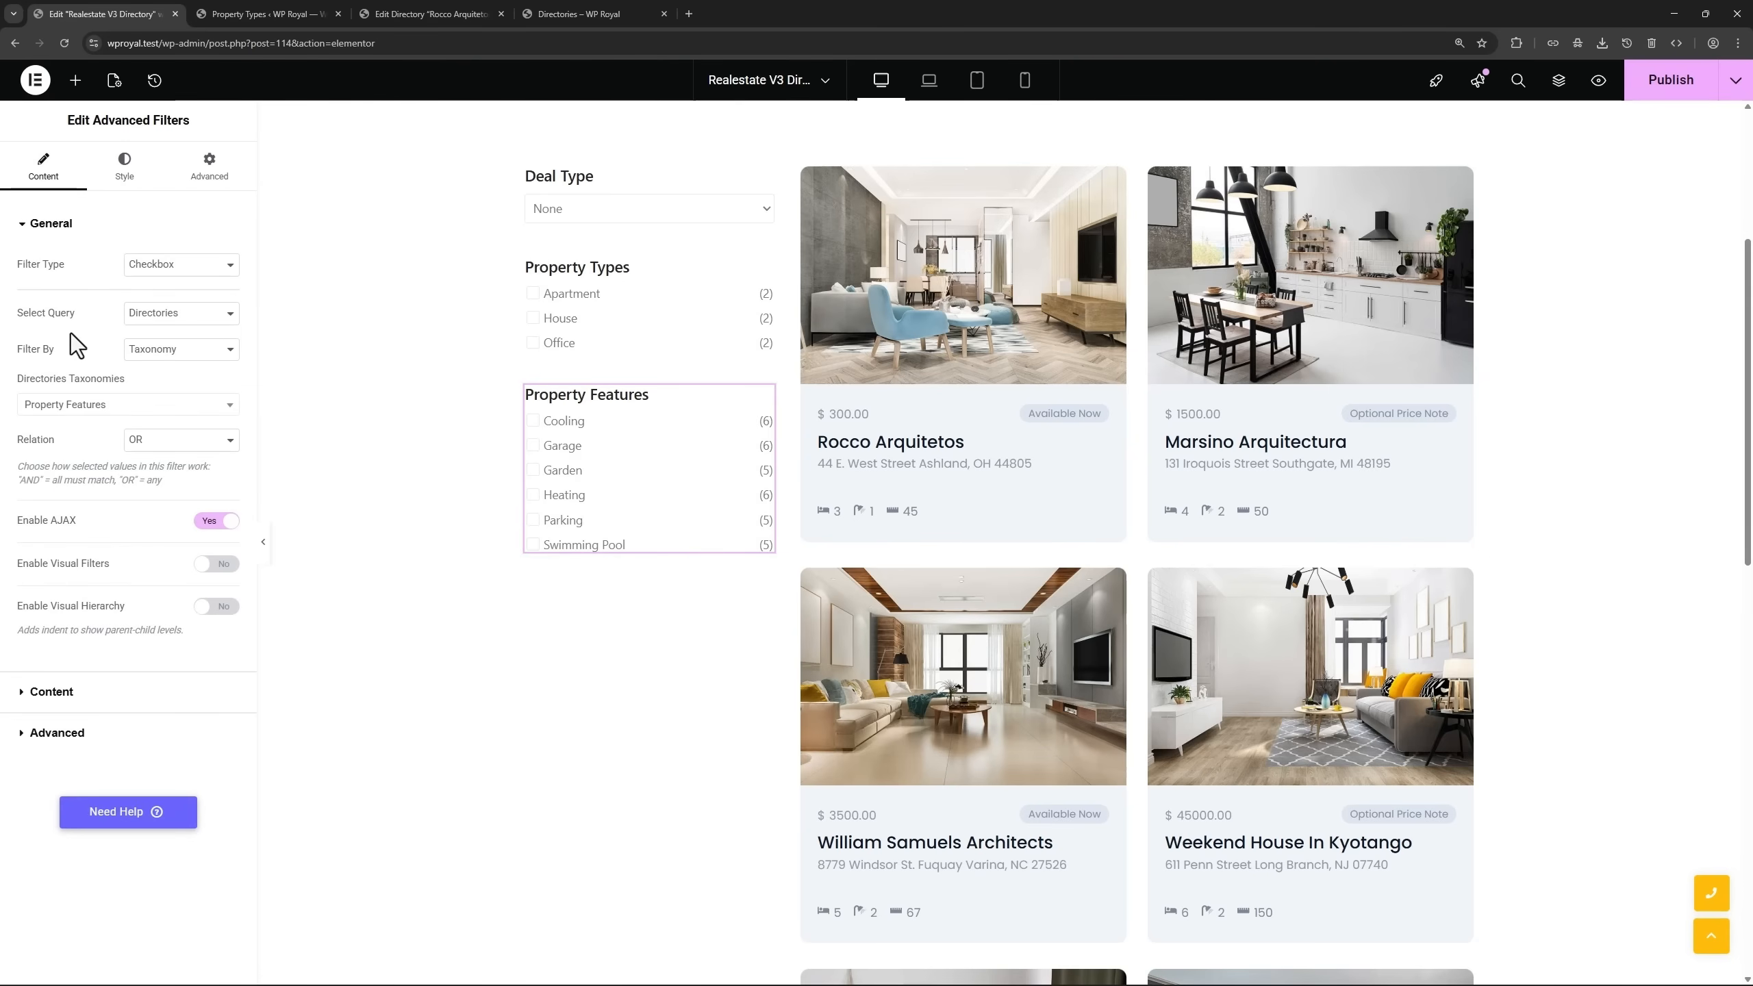
Examine the Property Features taxonomy's terms and the features assigned to the Rocco Arquitetos directory entry.
click(276, 15)
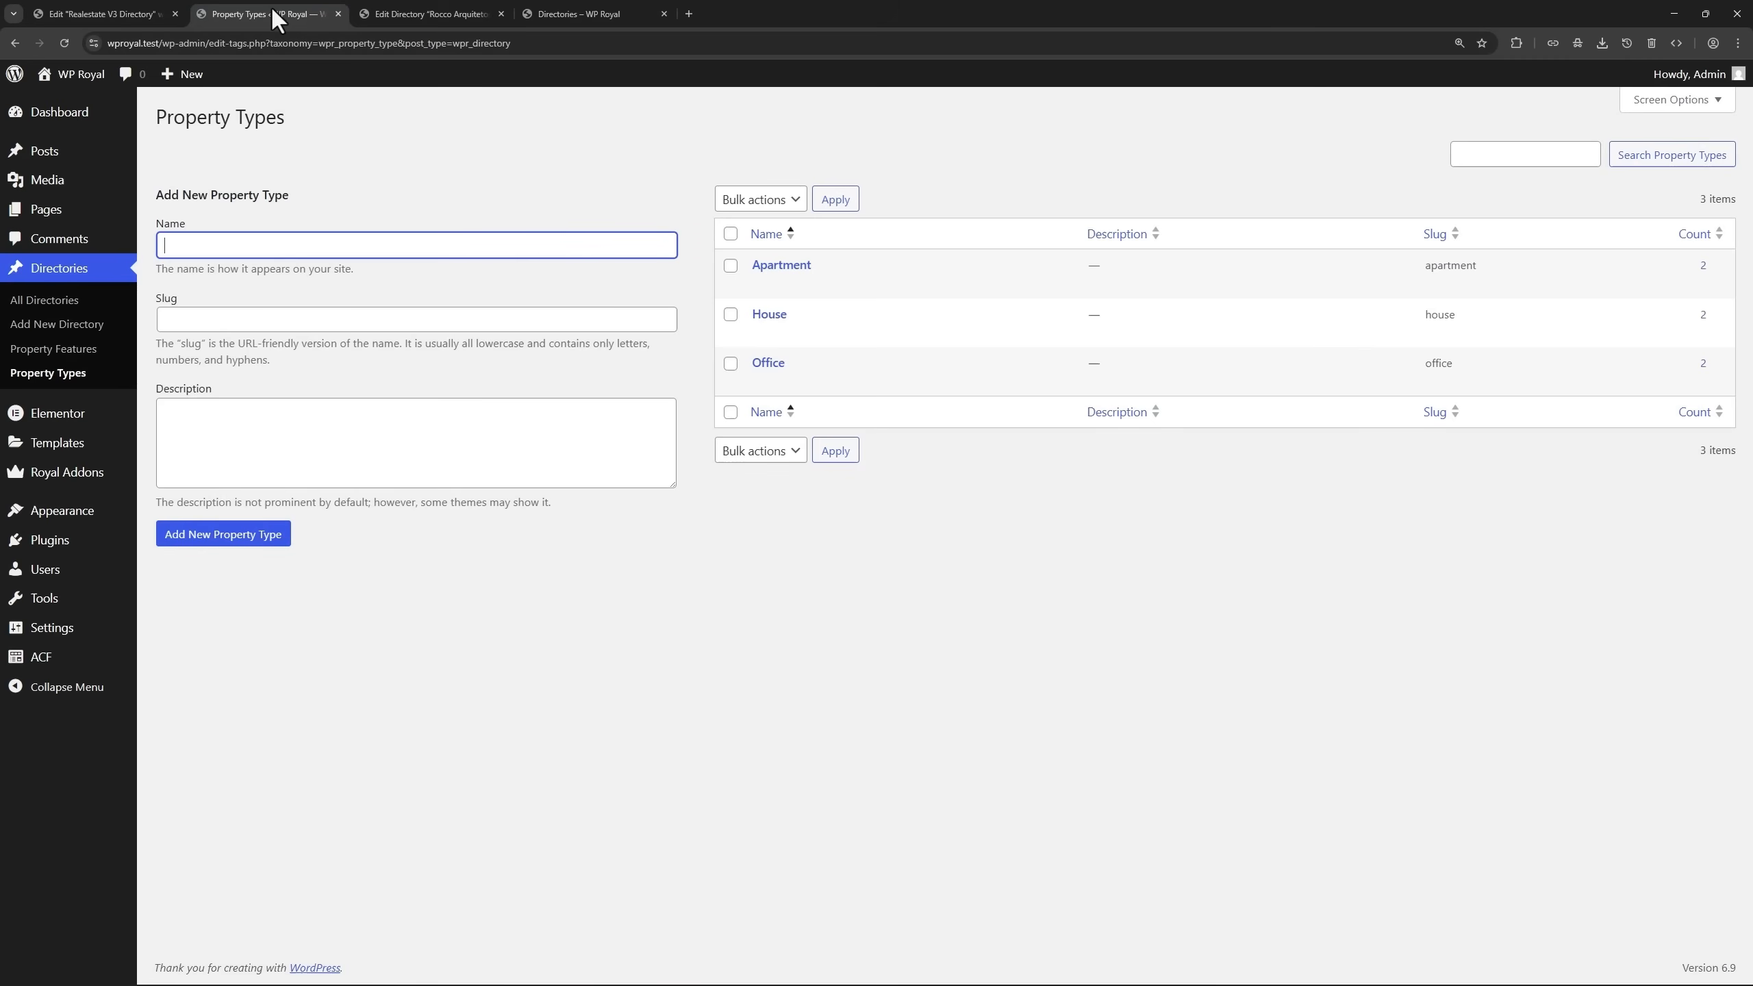
mouse_move(69, 659)
click(183, 711)
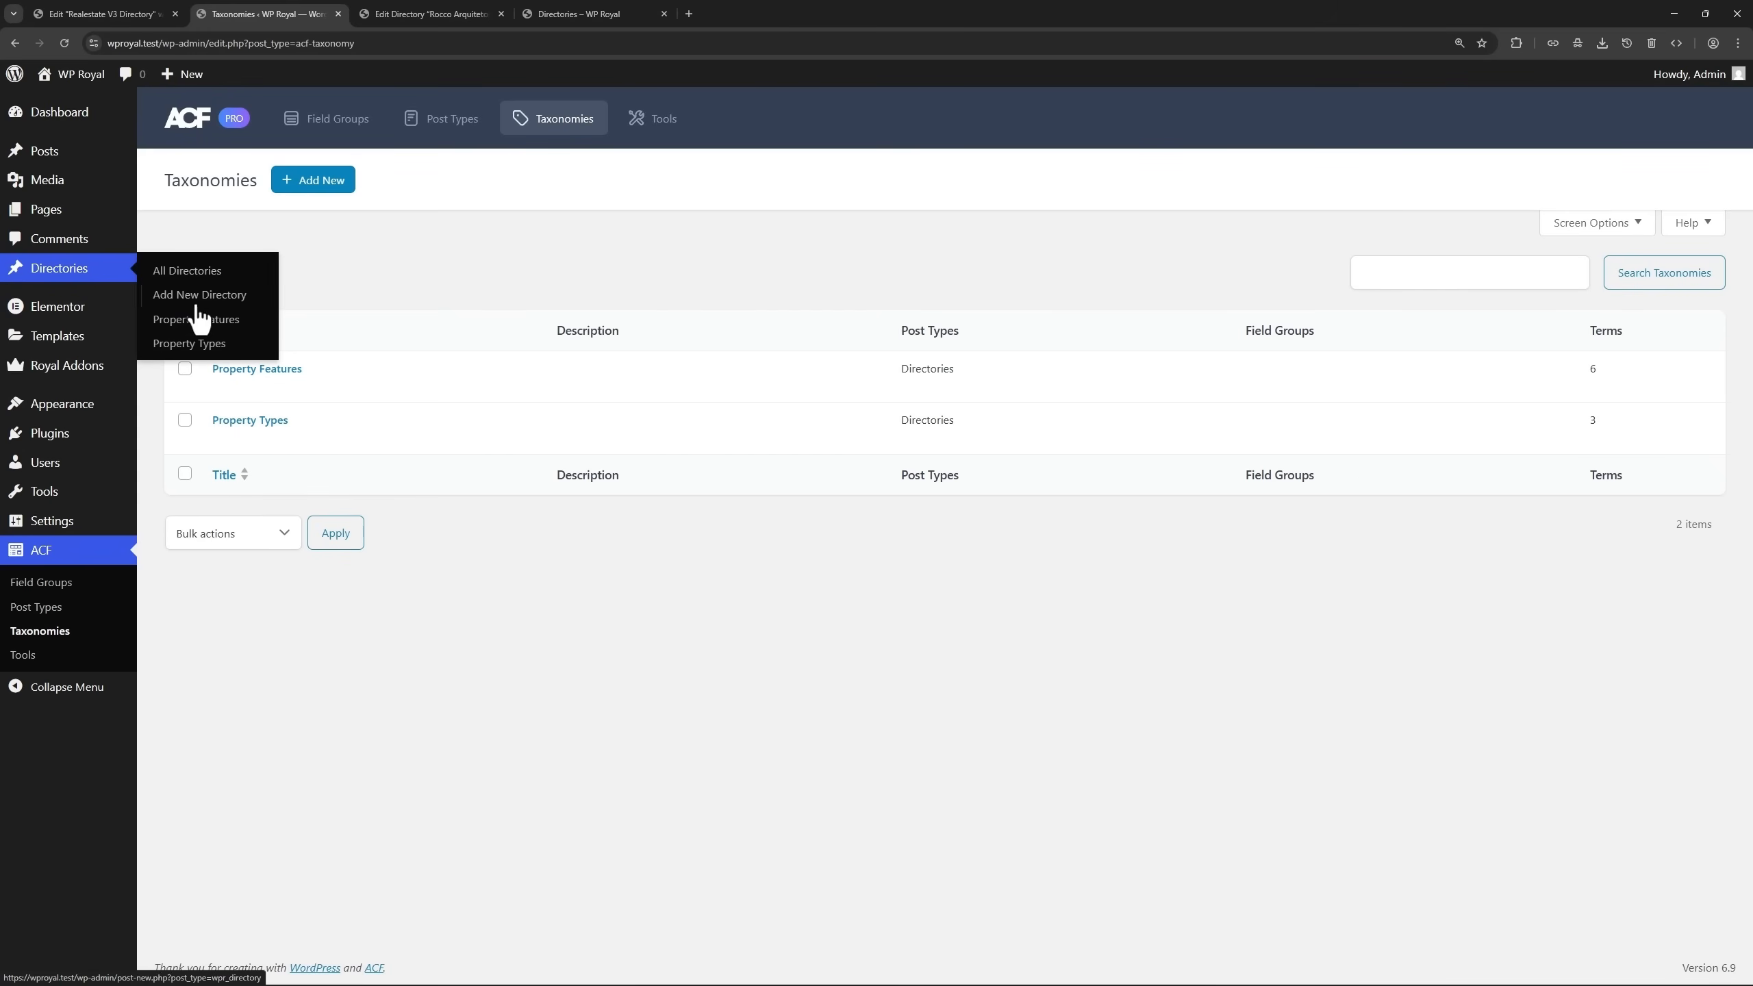
click(220, 321)
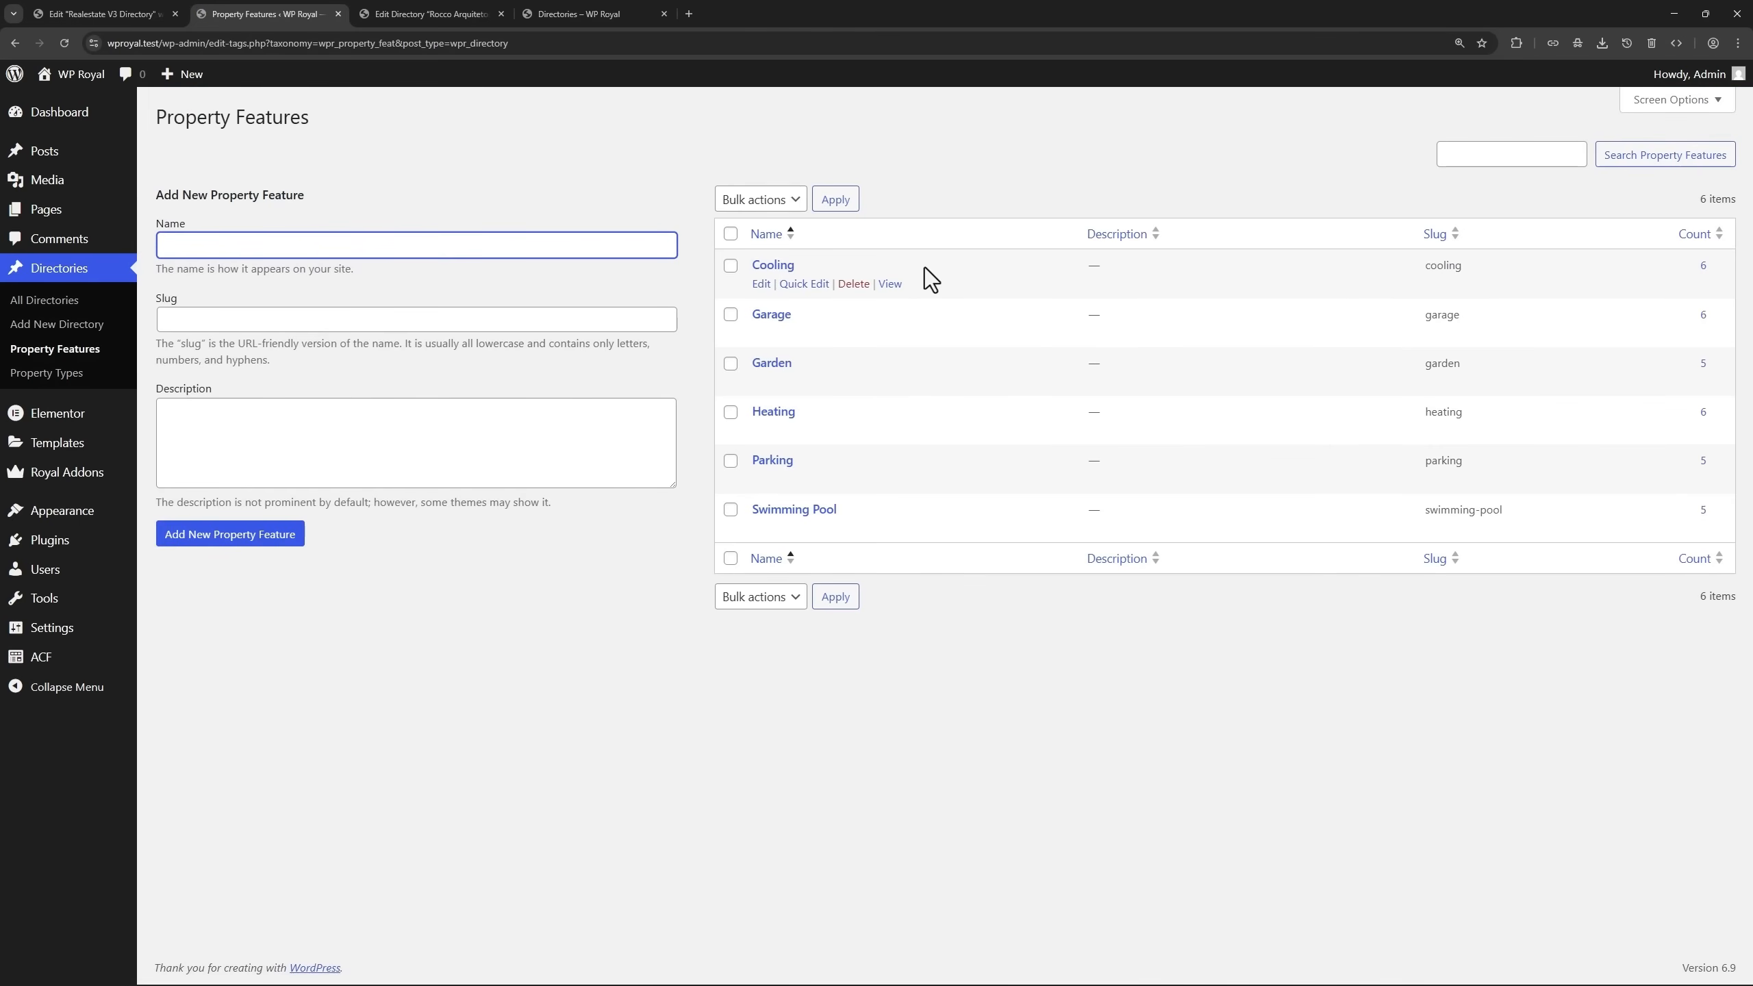
click(437, 16)
click(1584, 606)
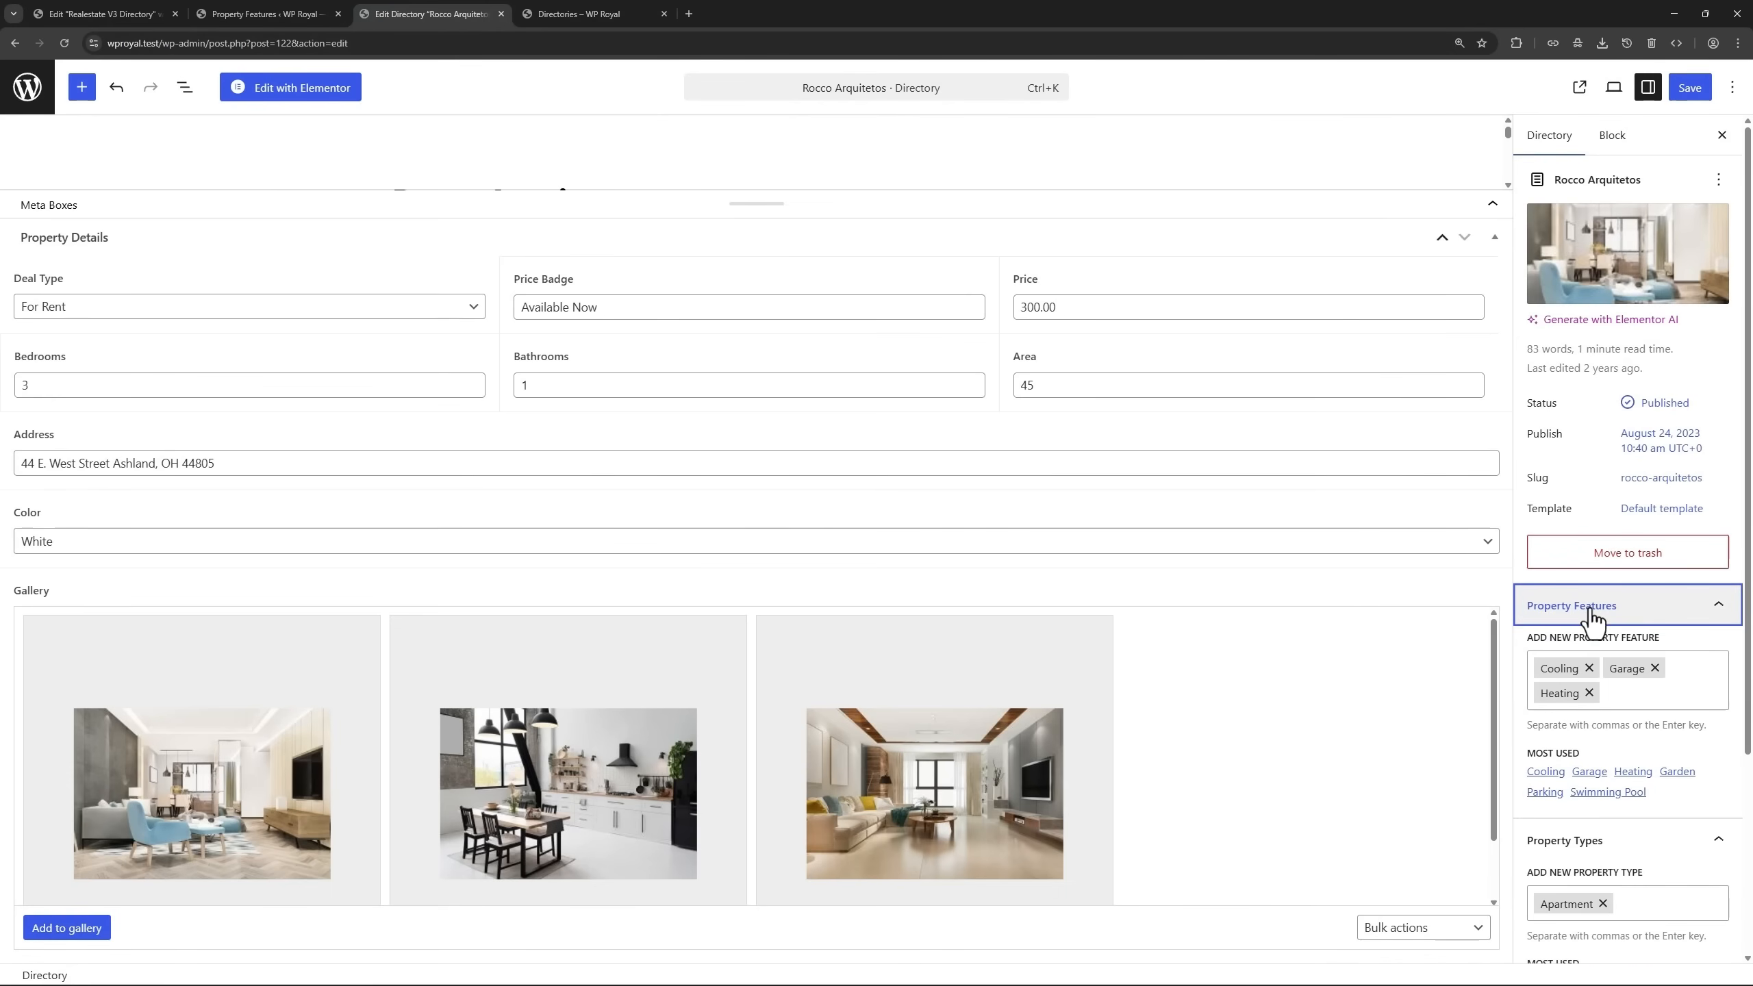
Publish the directory template and test the Apartment and Garden checkboxes on the live Directories page.
click(101, 14)
click(1678, 96)
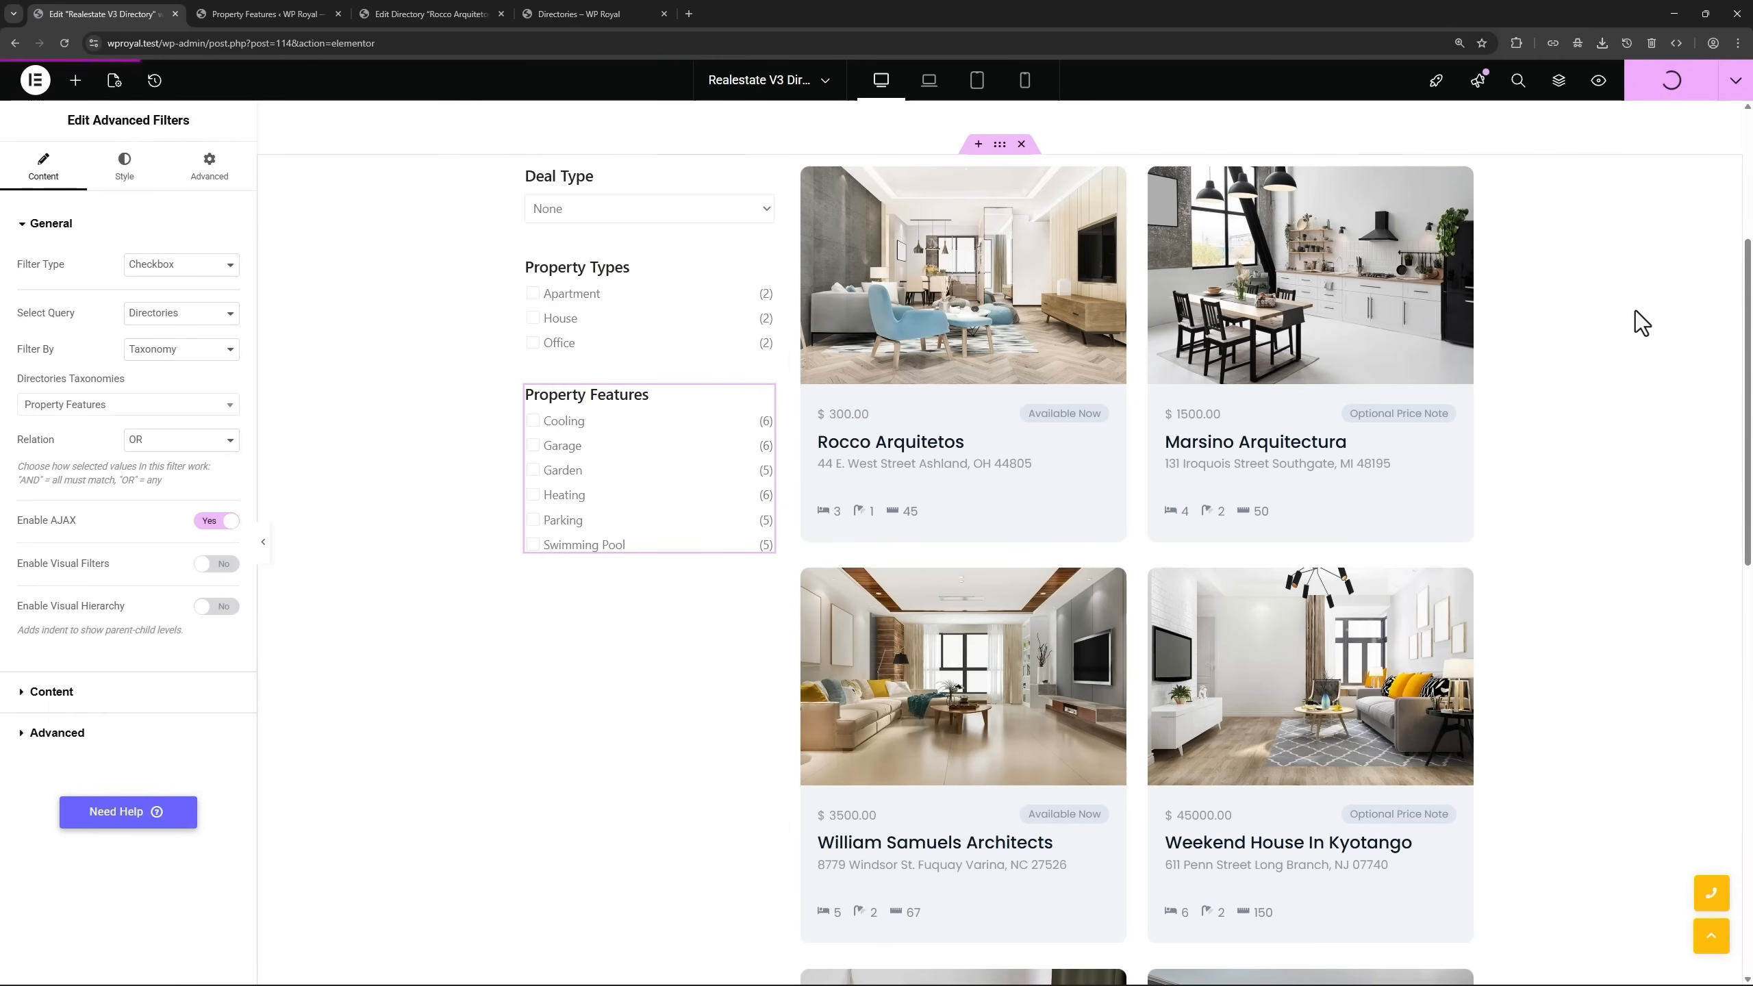
click(580, 14)
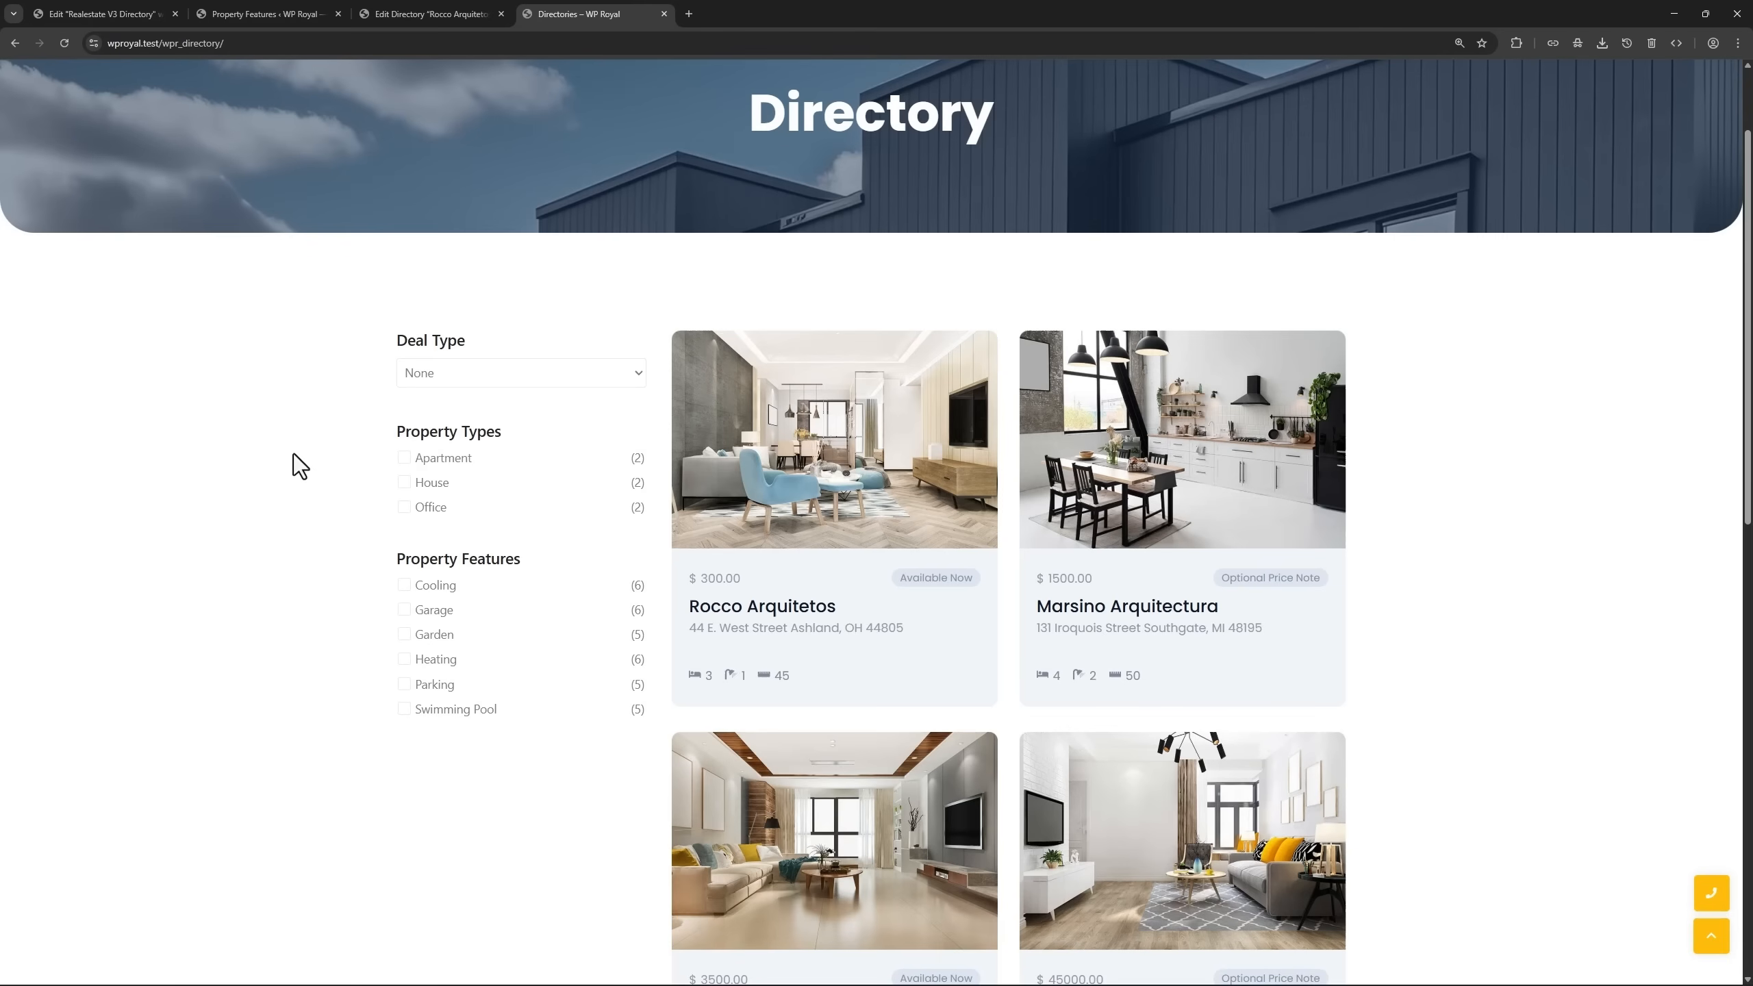
click(404, 459)
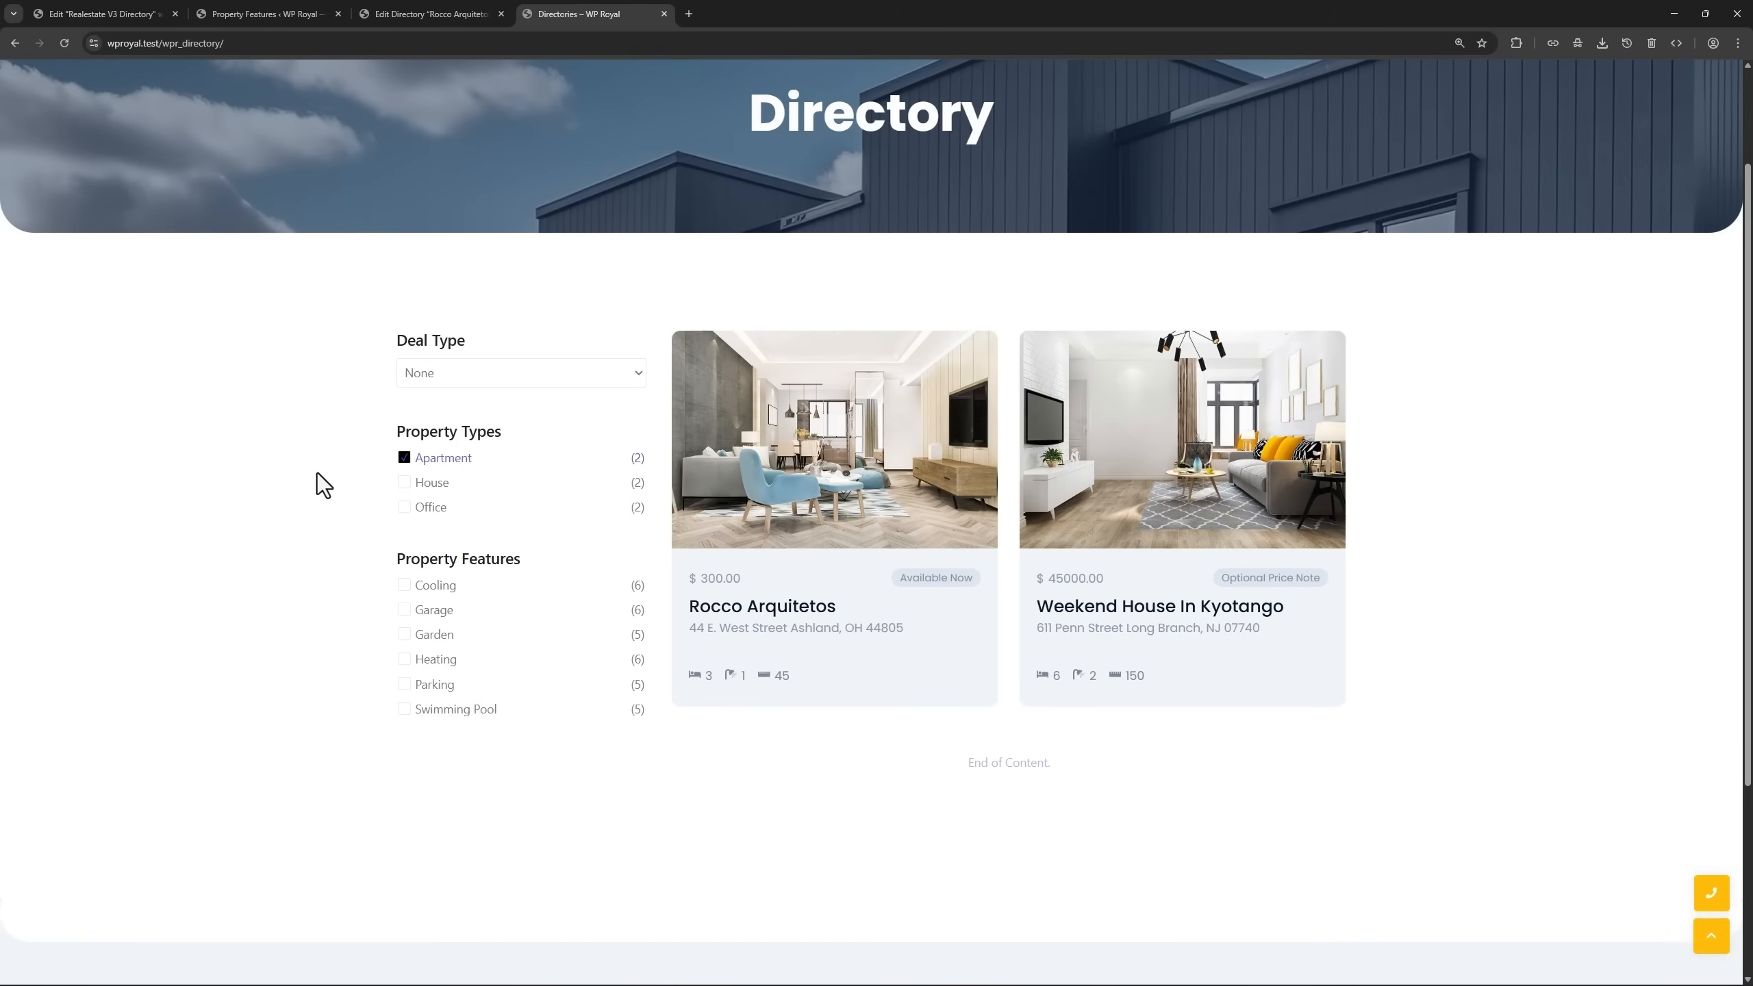
click(404, 634)
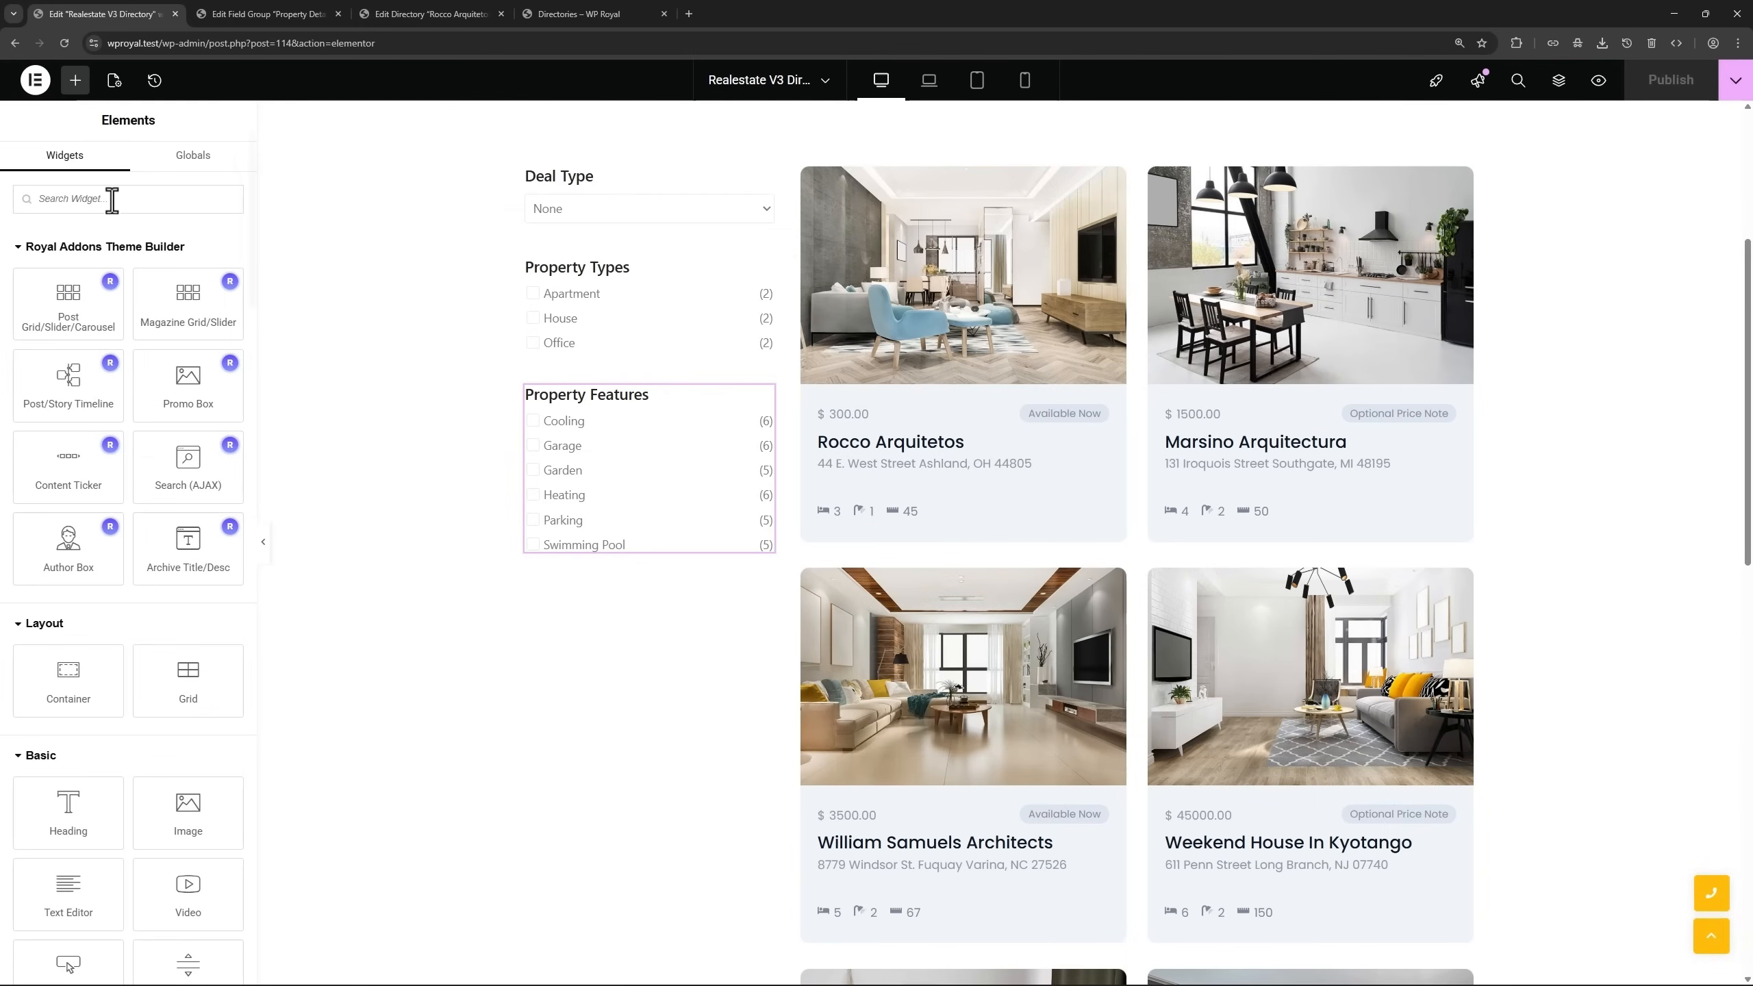
Add another Advanced Filters widget below the Property Features filter in the directory template.
click(112, 199)
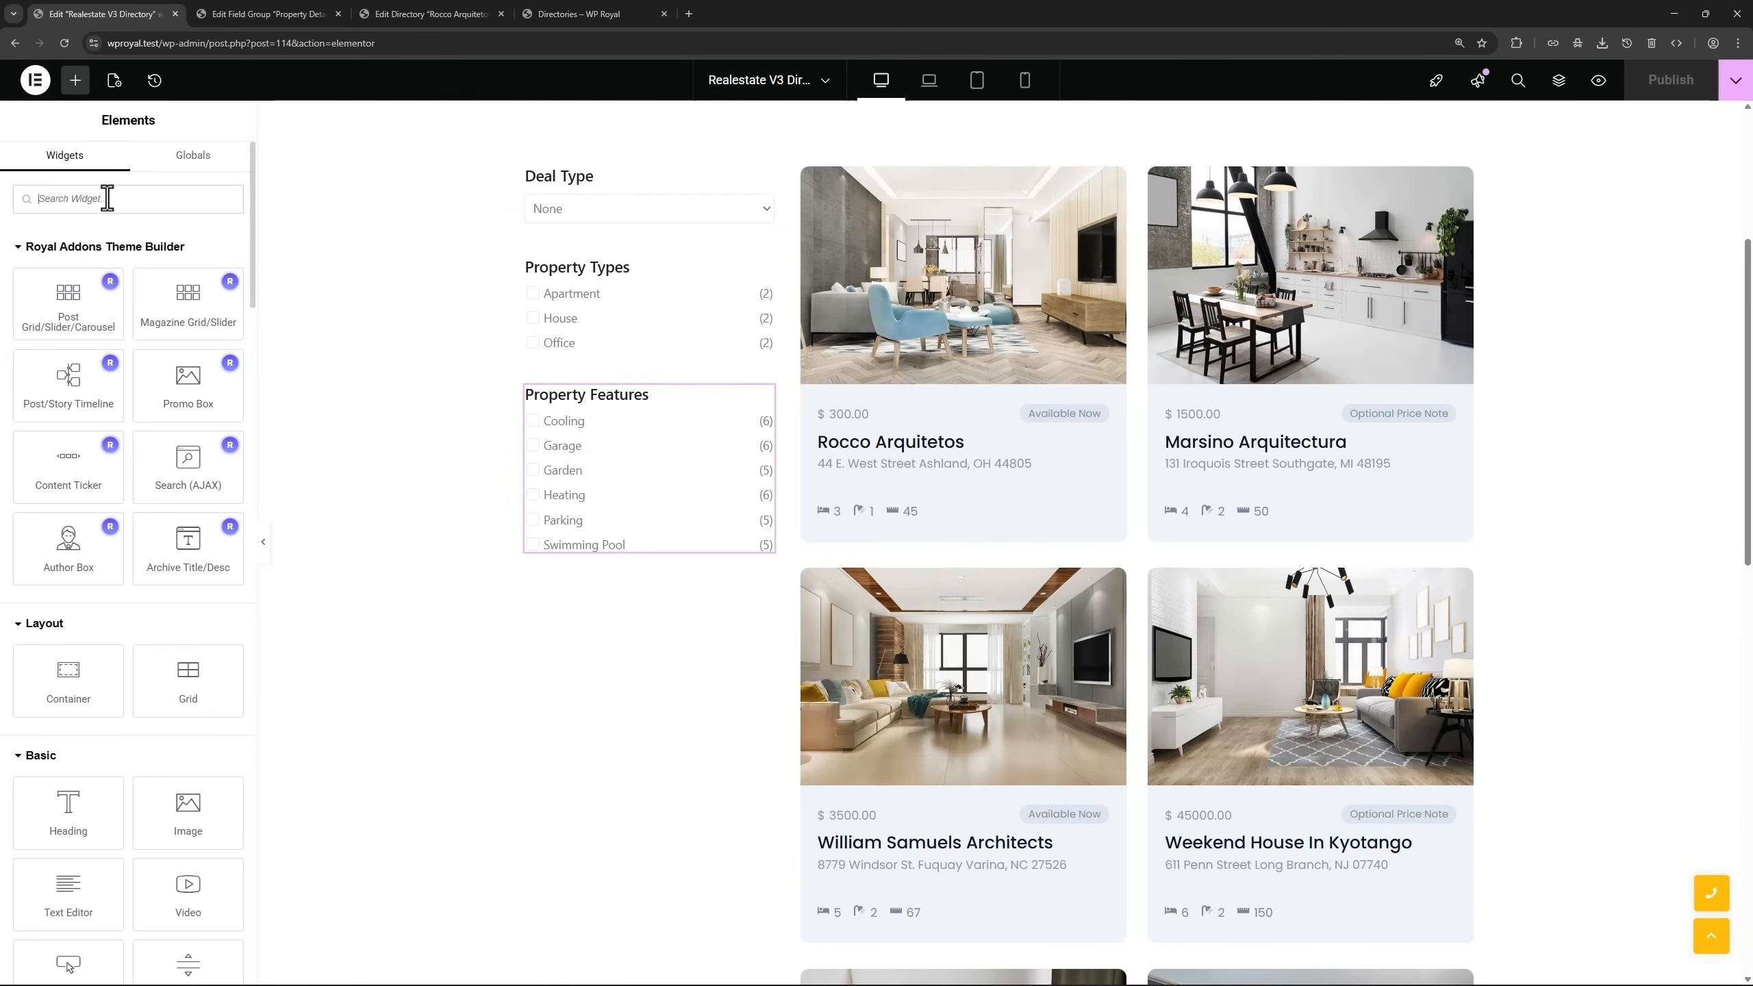
text(adva)
drag(55, 412, 635, 570)
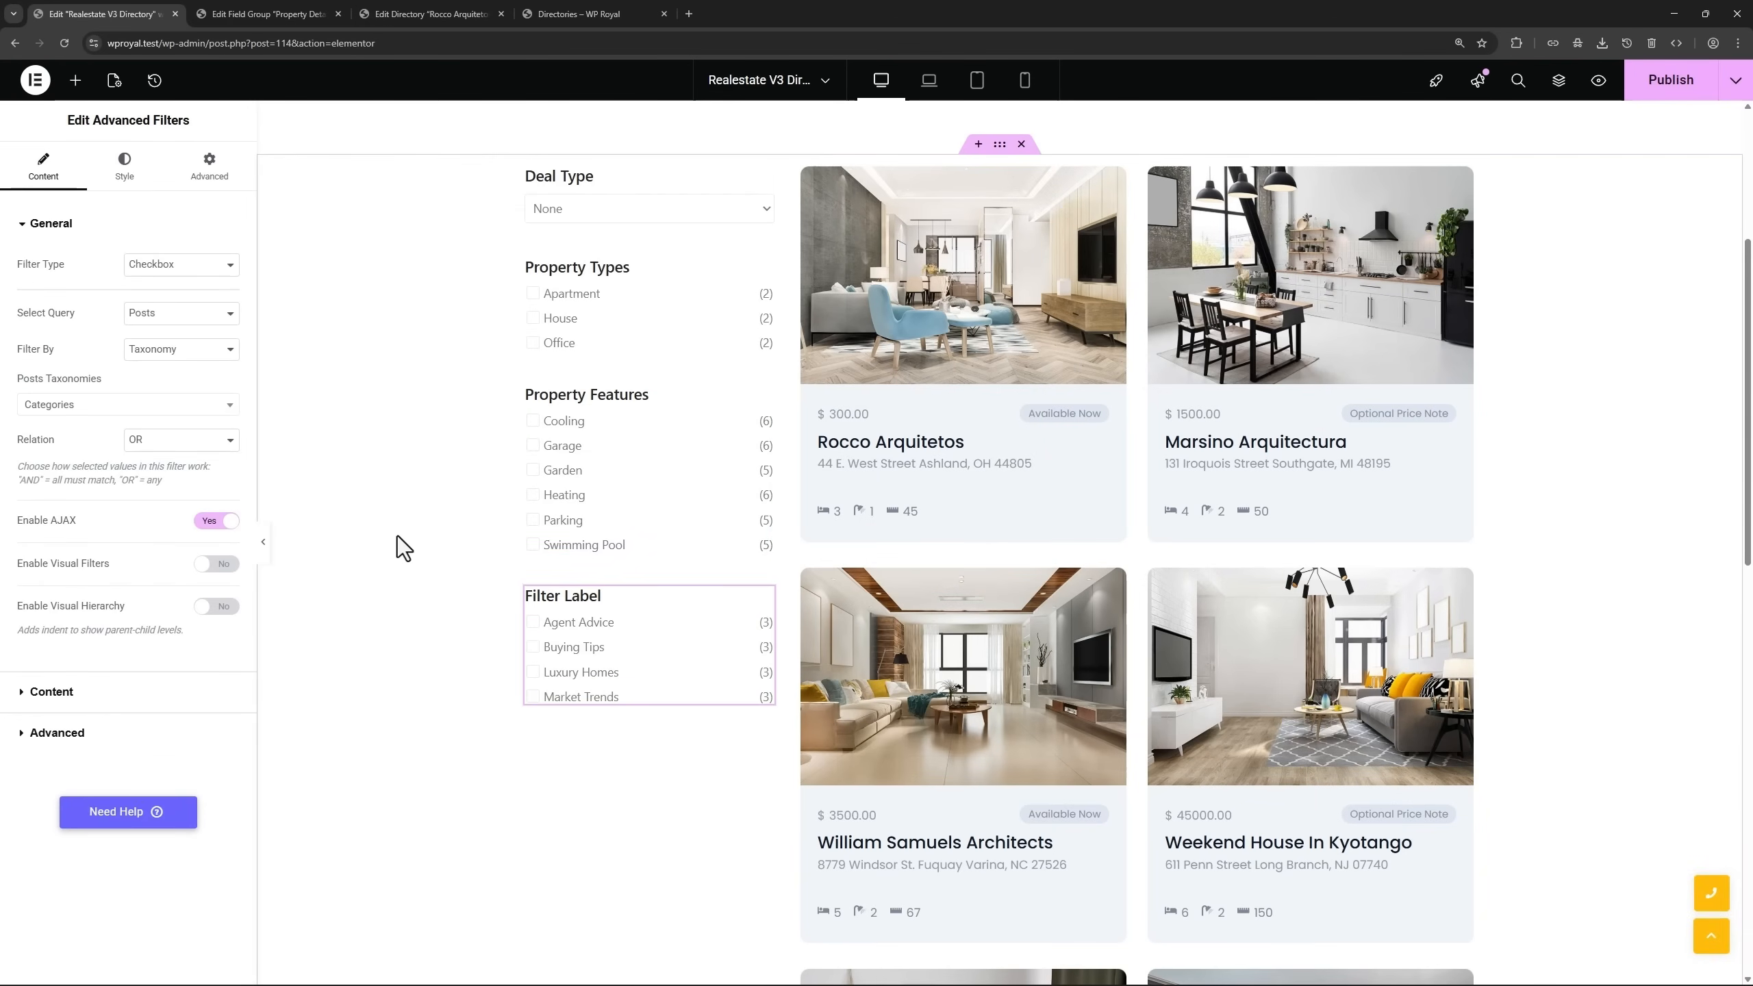
Configure the new filter as a Range filter querying Directories by Meta Field, using the price custom field.
scroll(398, 537, down, 2)
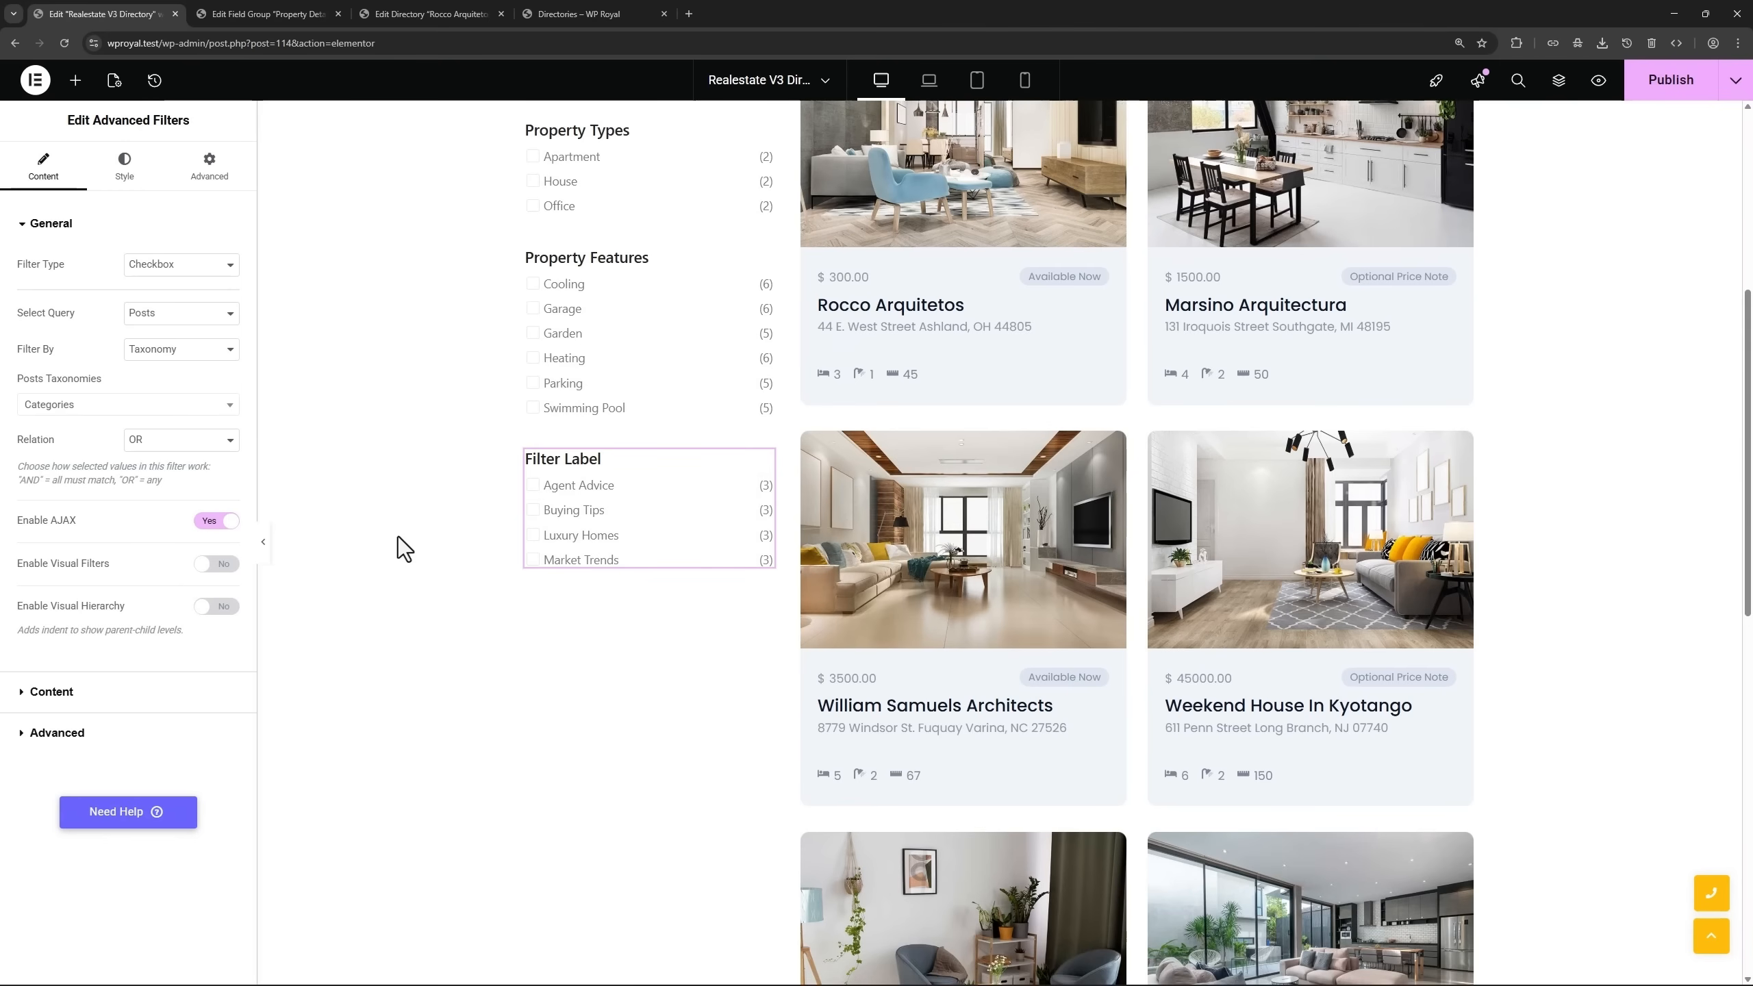
click(159, 266)
click(160, 334)
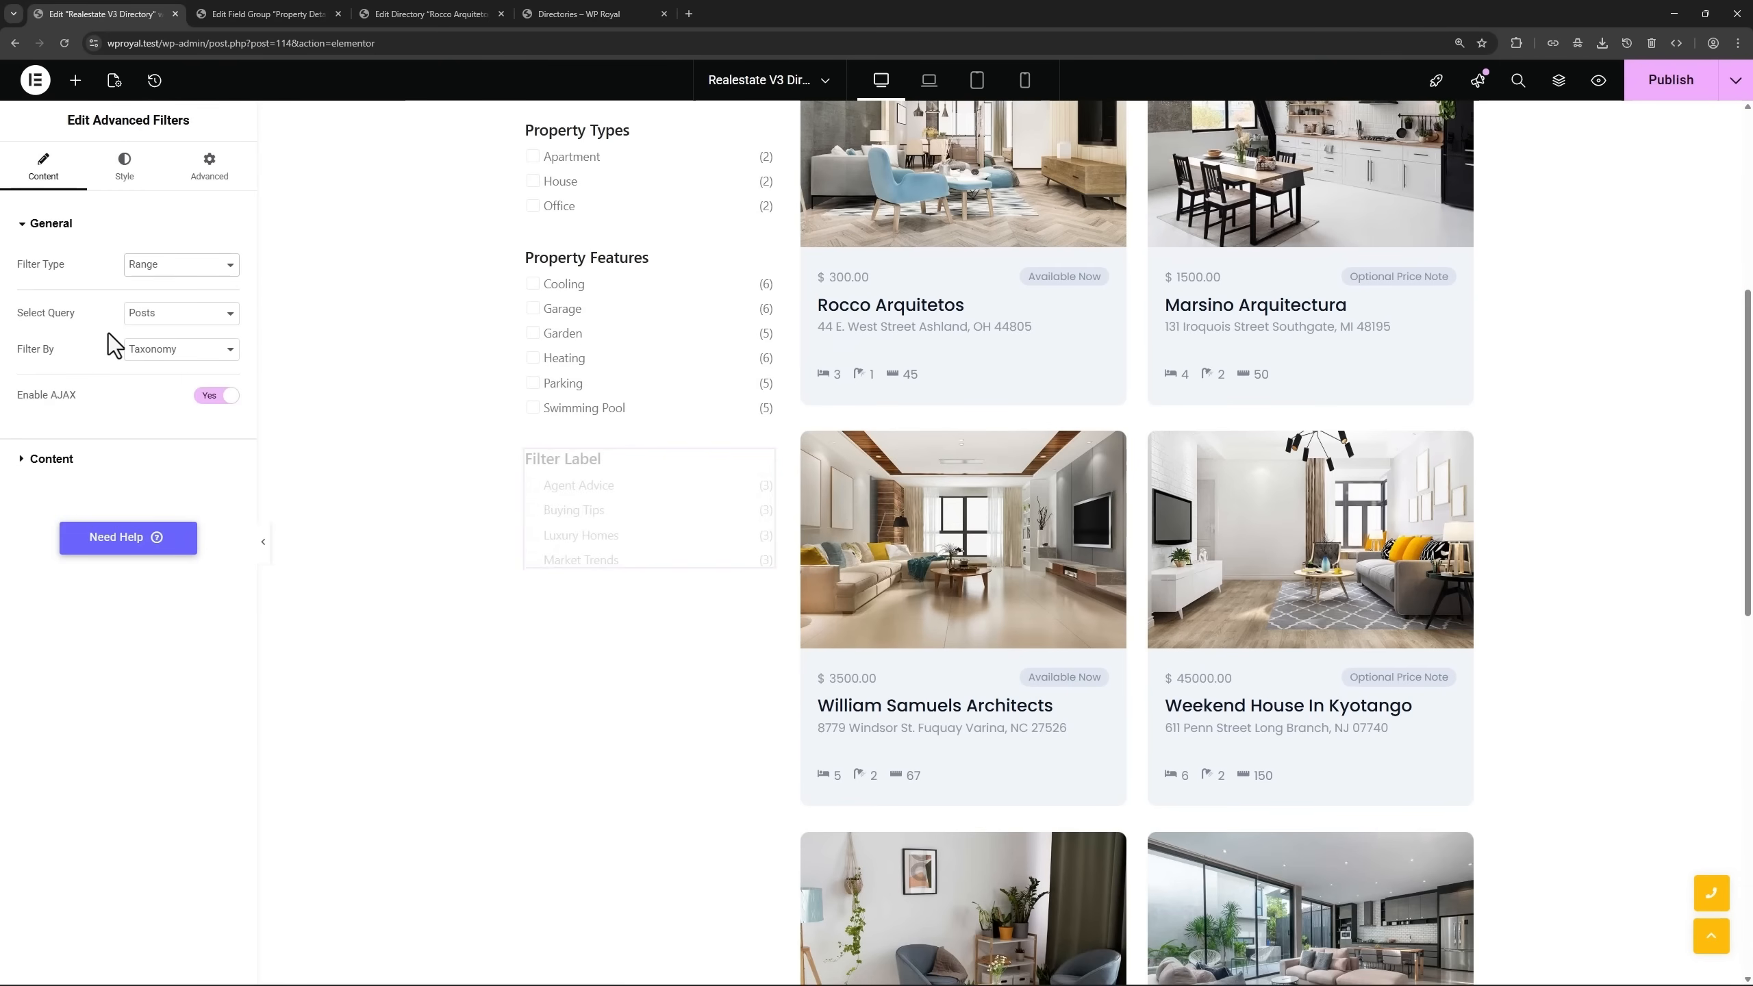
click(163, 317)
click(154, 366)
click(156, 352)
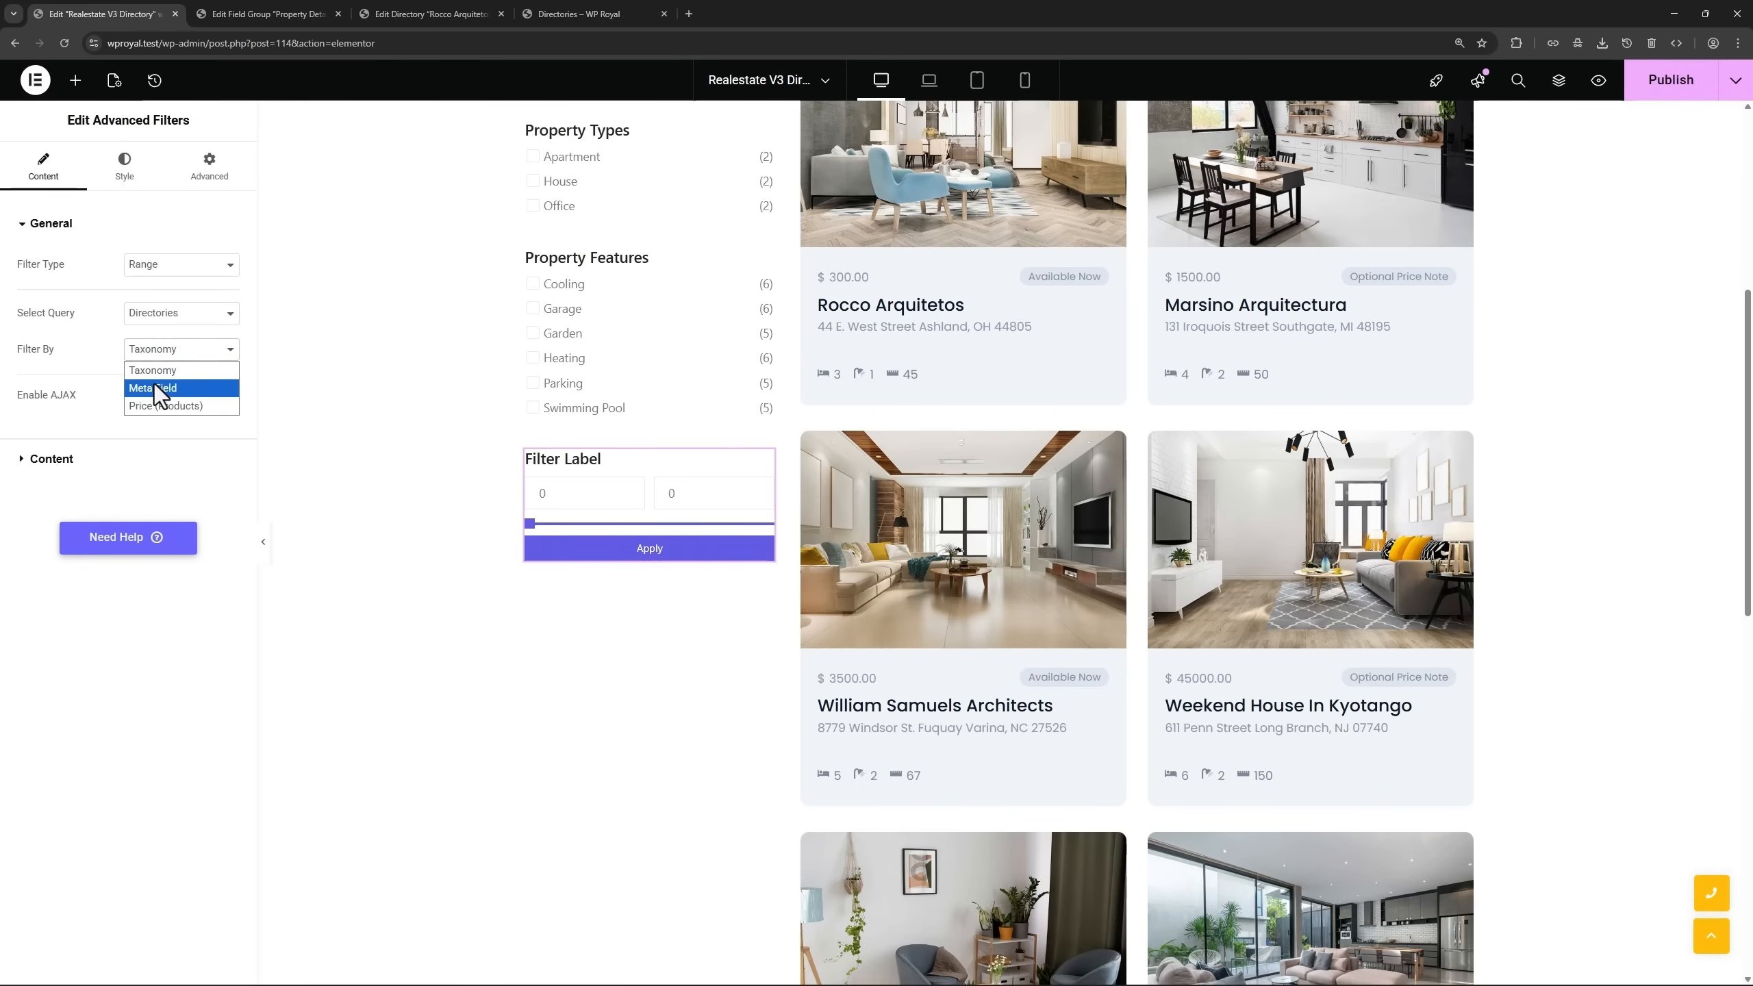
click(154, 387)
click(129, 408)
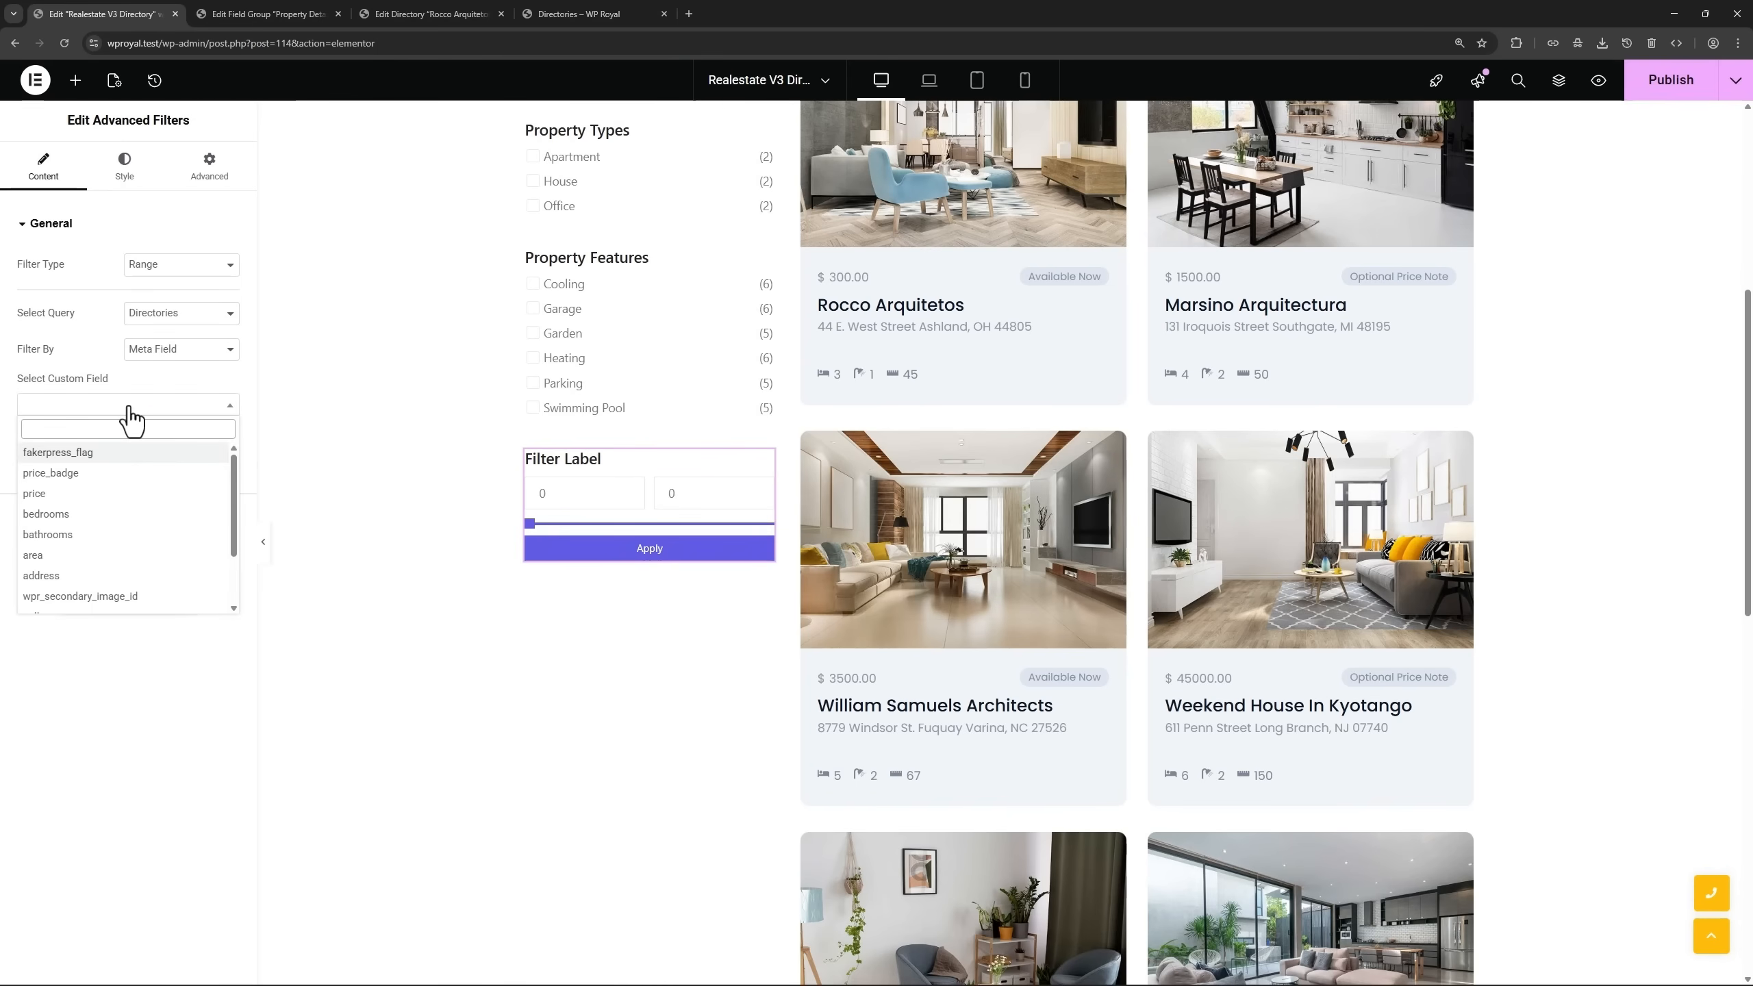
click(96, 493)
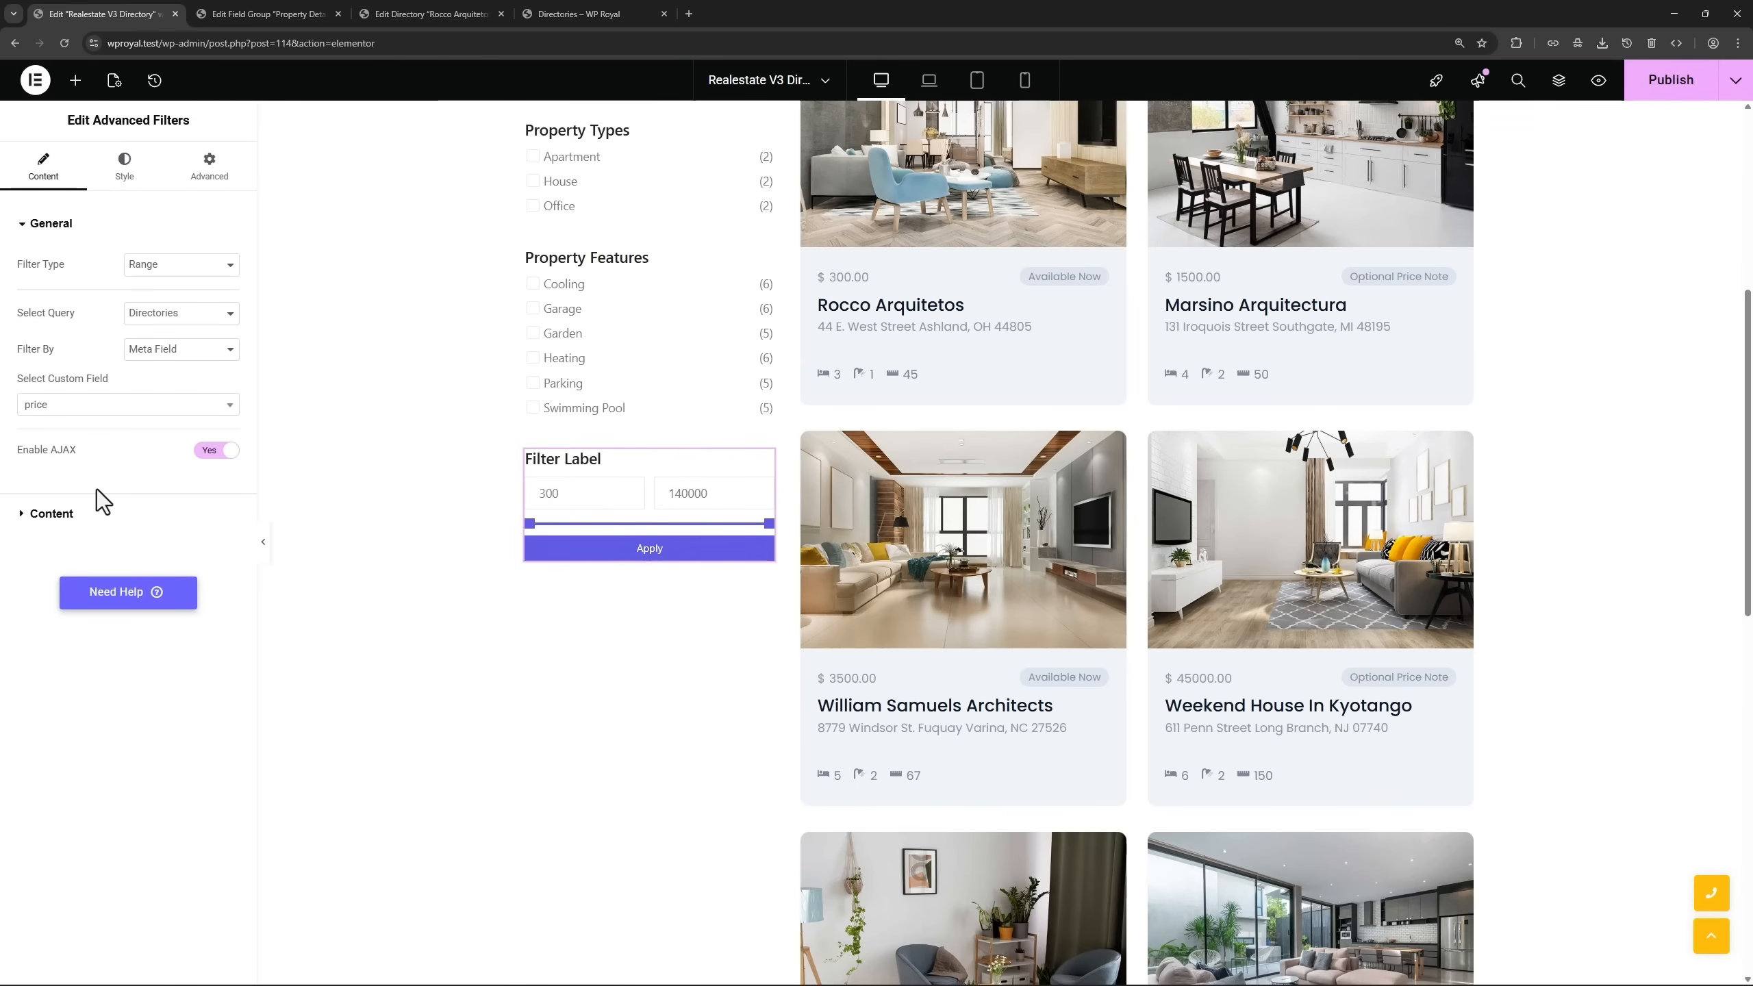
Change the price range filter's label to Price.
click(79, 514)
drag(193, 336, 120, 342)
text(Price)
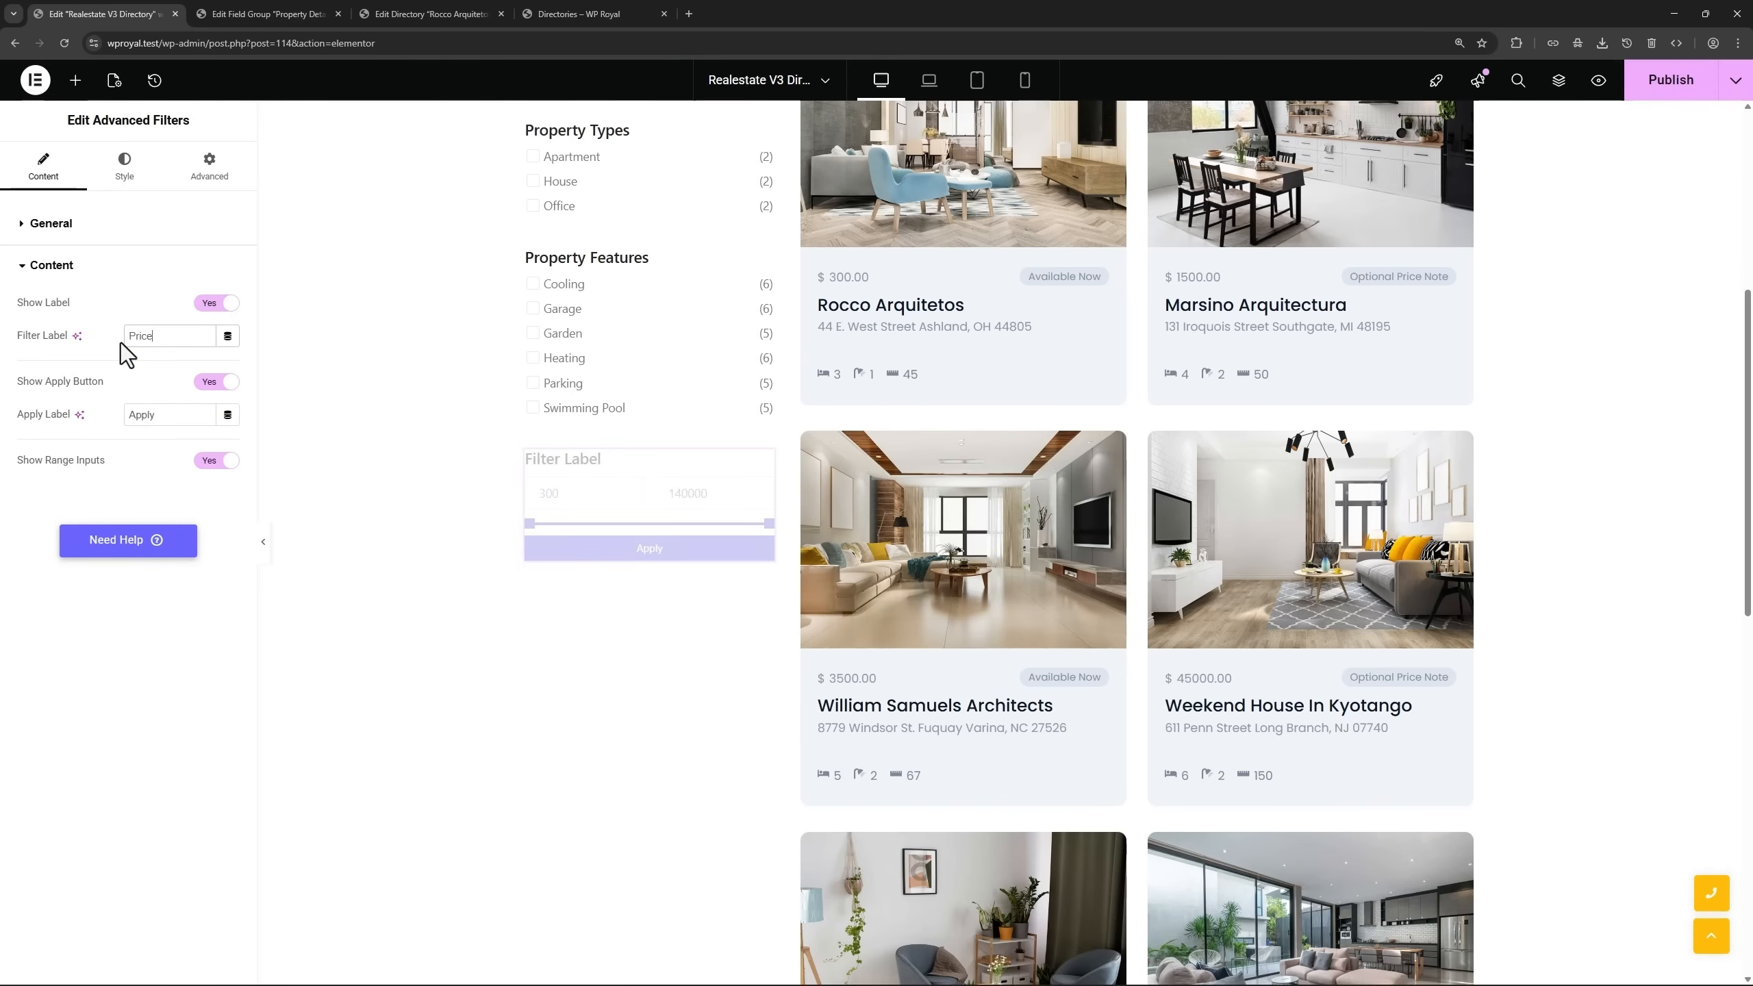
Add another Advanced Filters widget below the Price filter in the directory template.
click(77, 90)
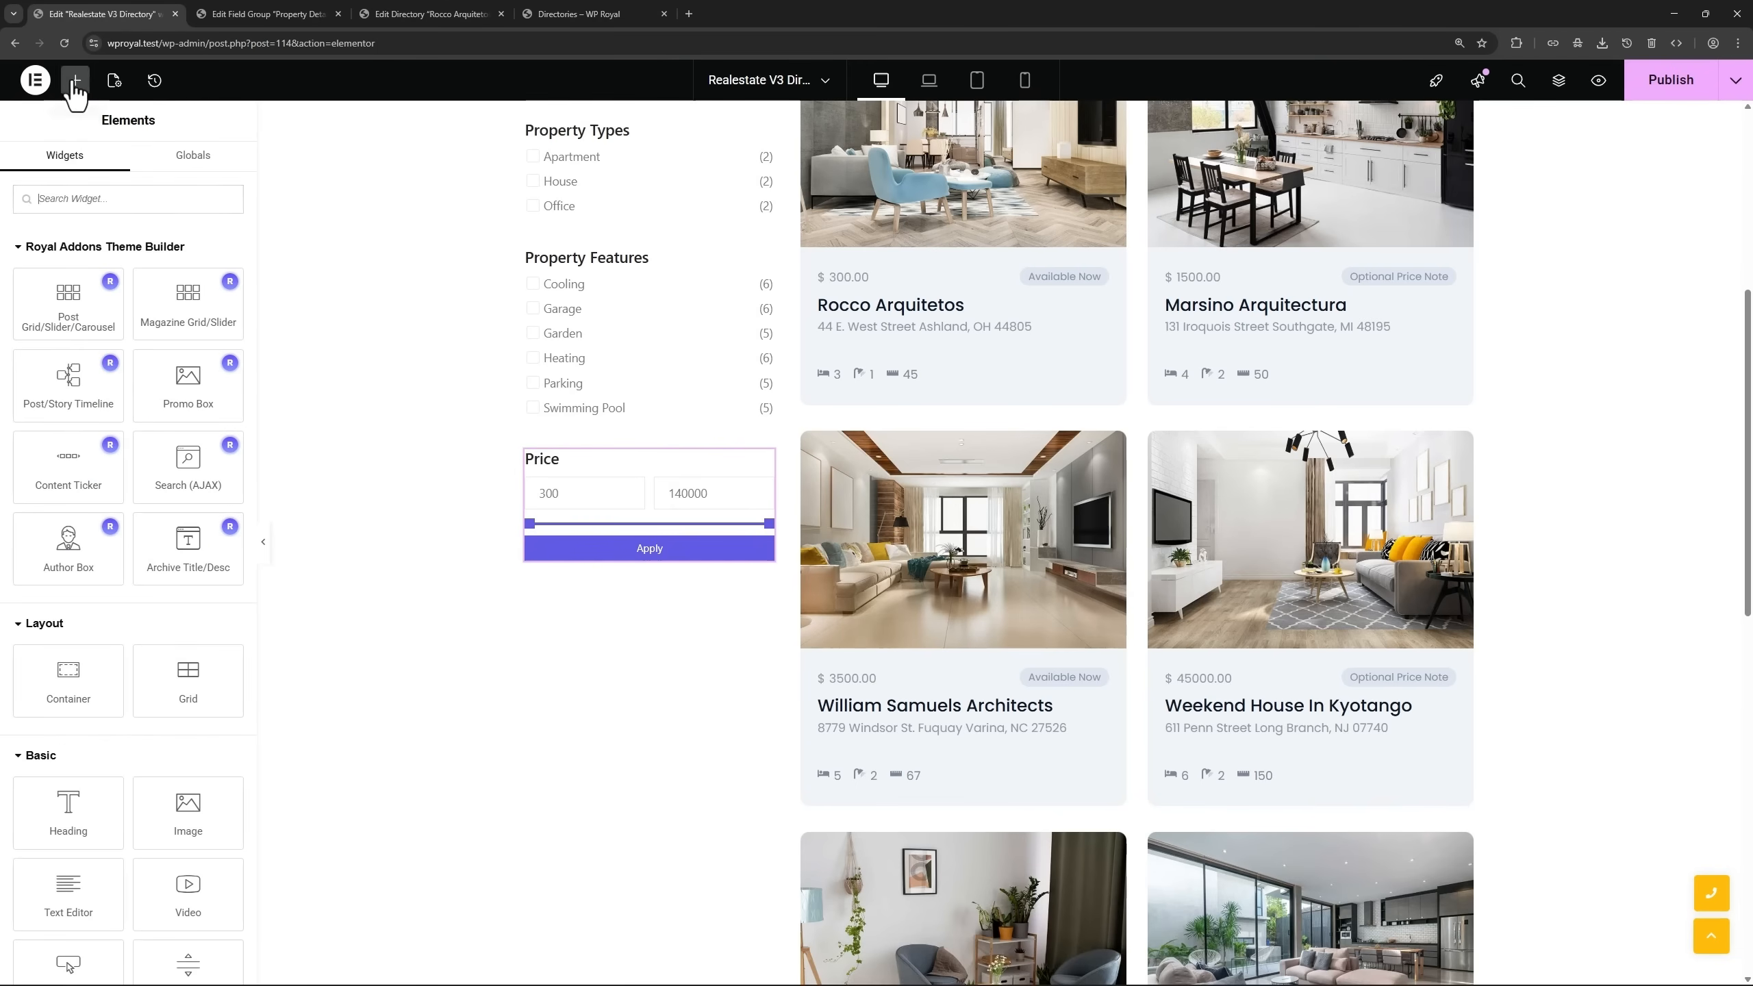
text(adva)
drag(72, 419, 656, 563)
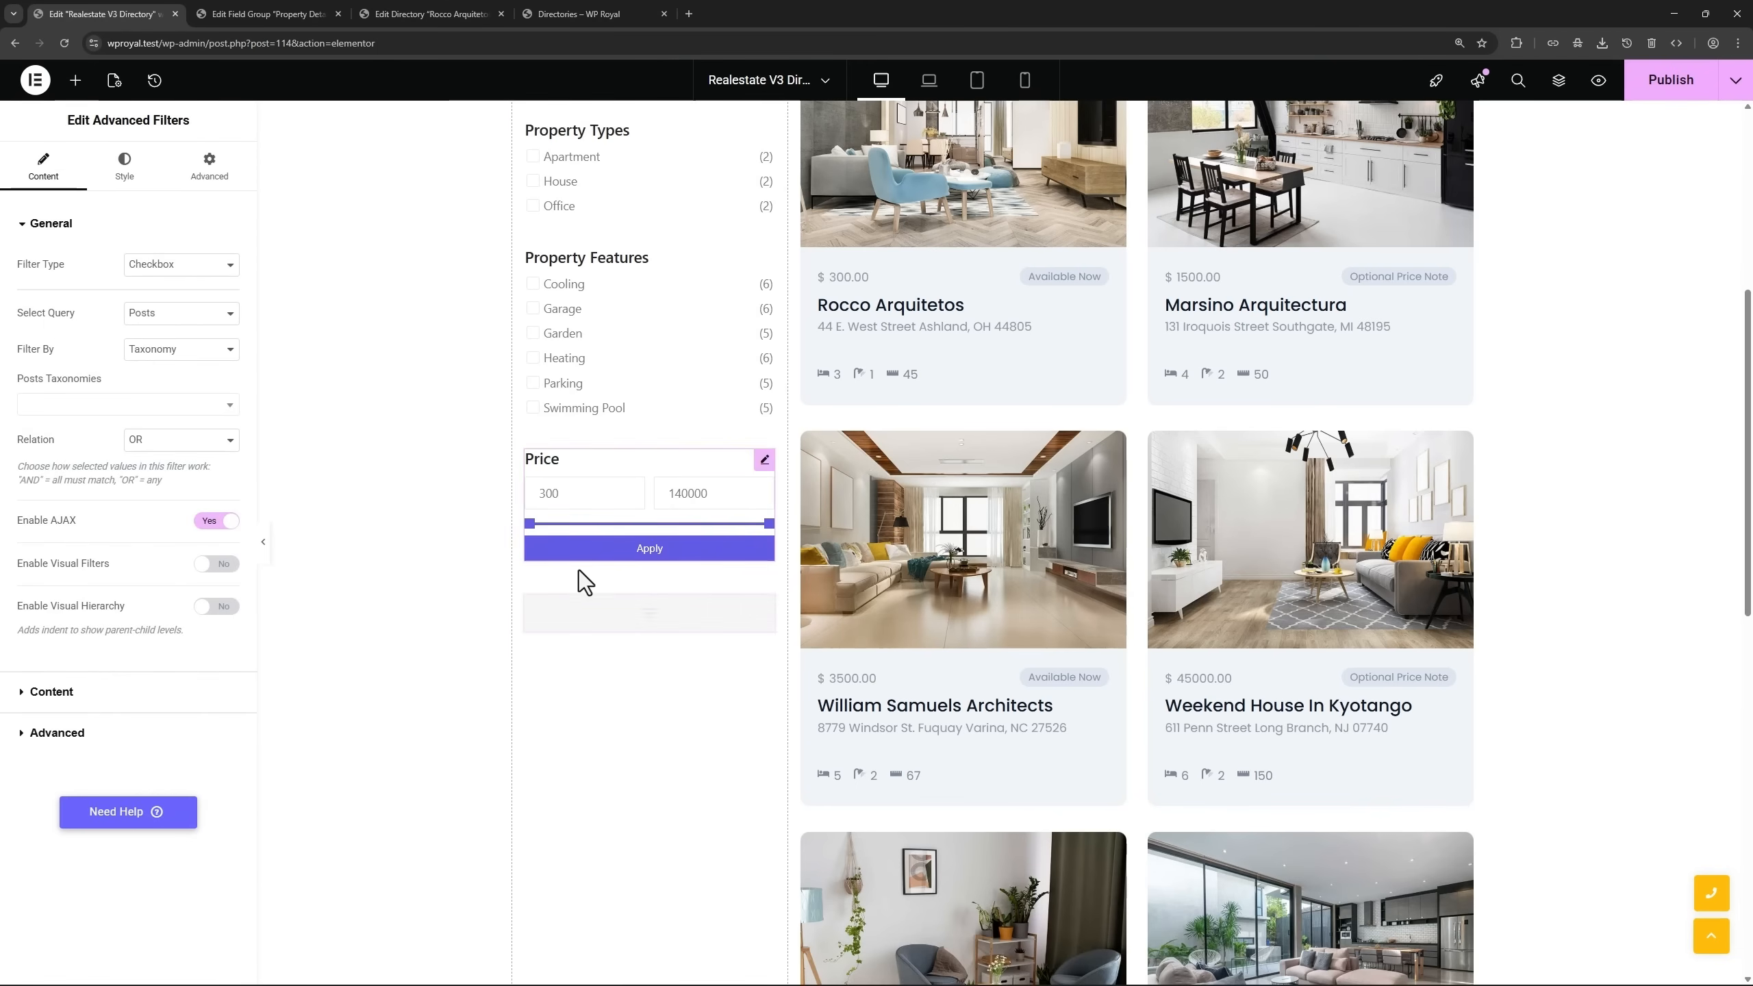
Set the added filter to type Range, querying Directories by Meta Field with the area custom field.
click(176, 264)
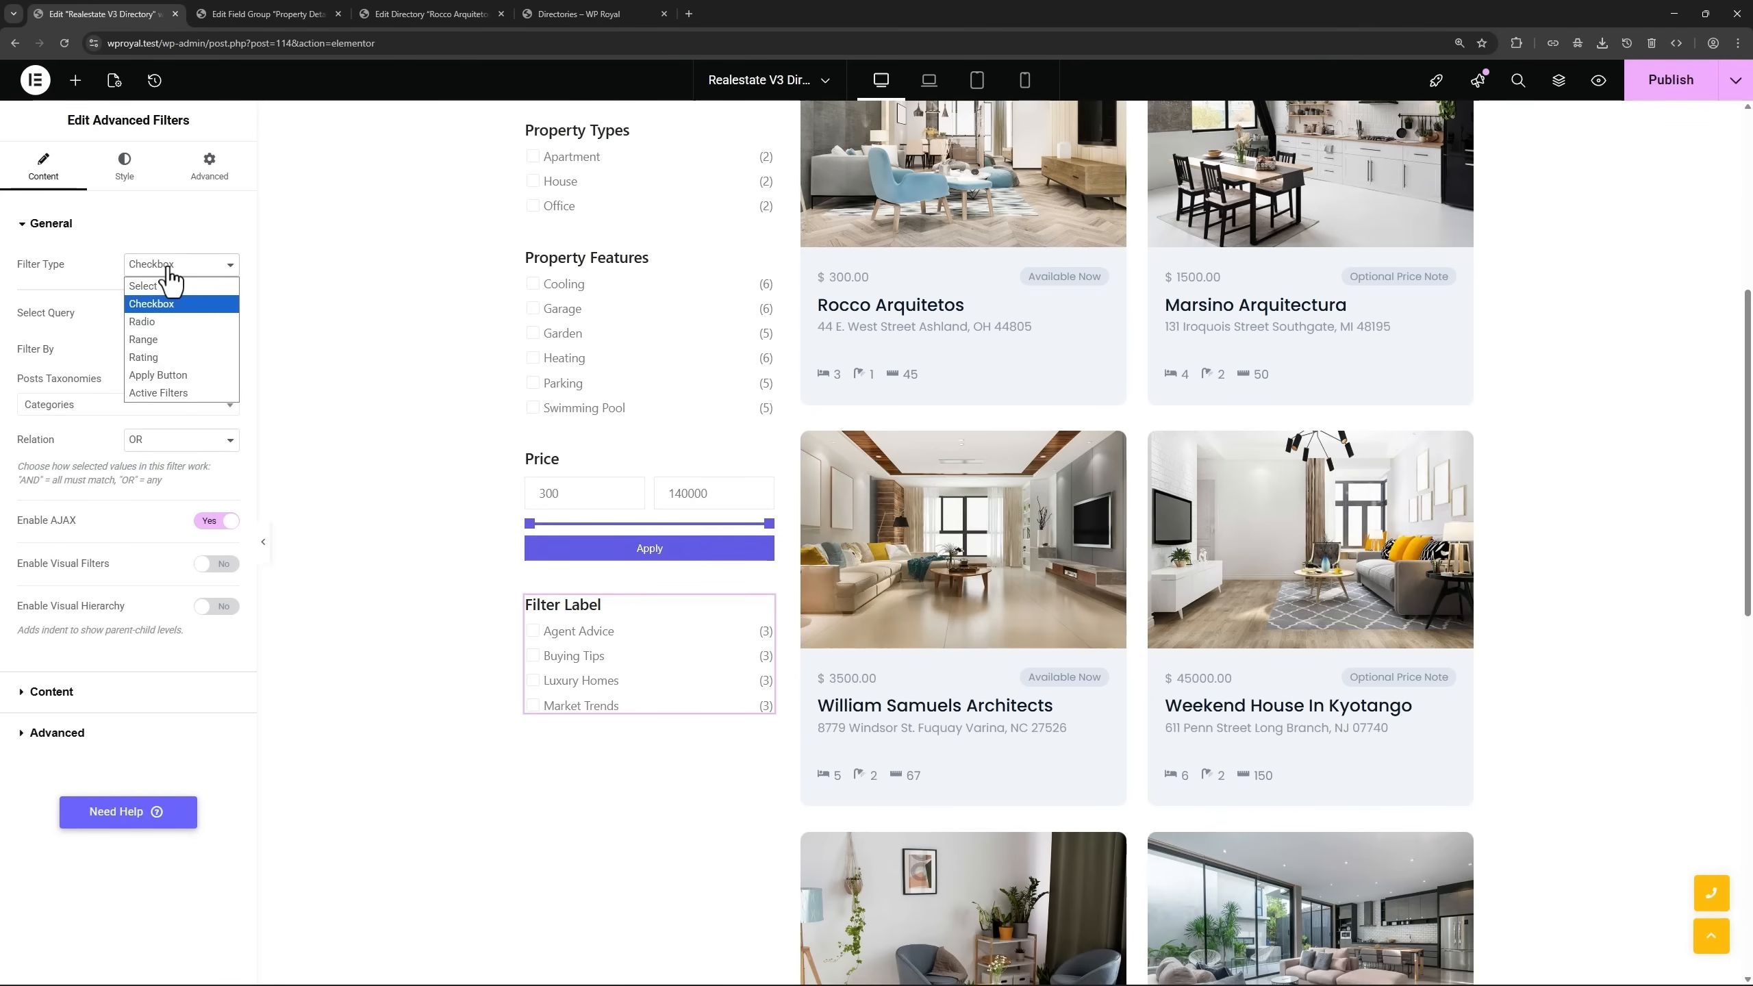
click(159, 337)
click(169, 318)
click(164, 366)
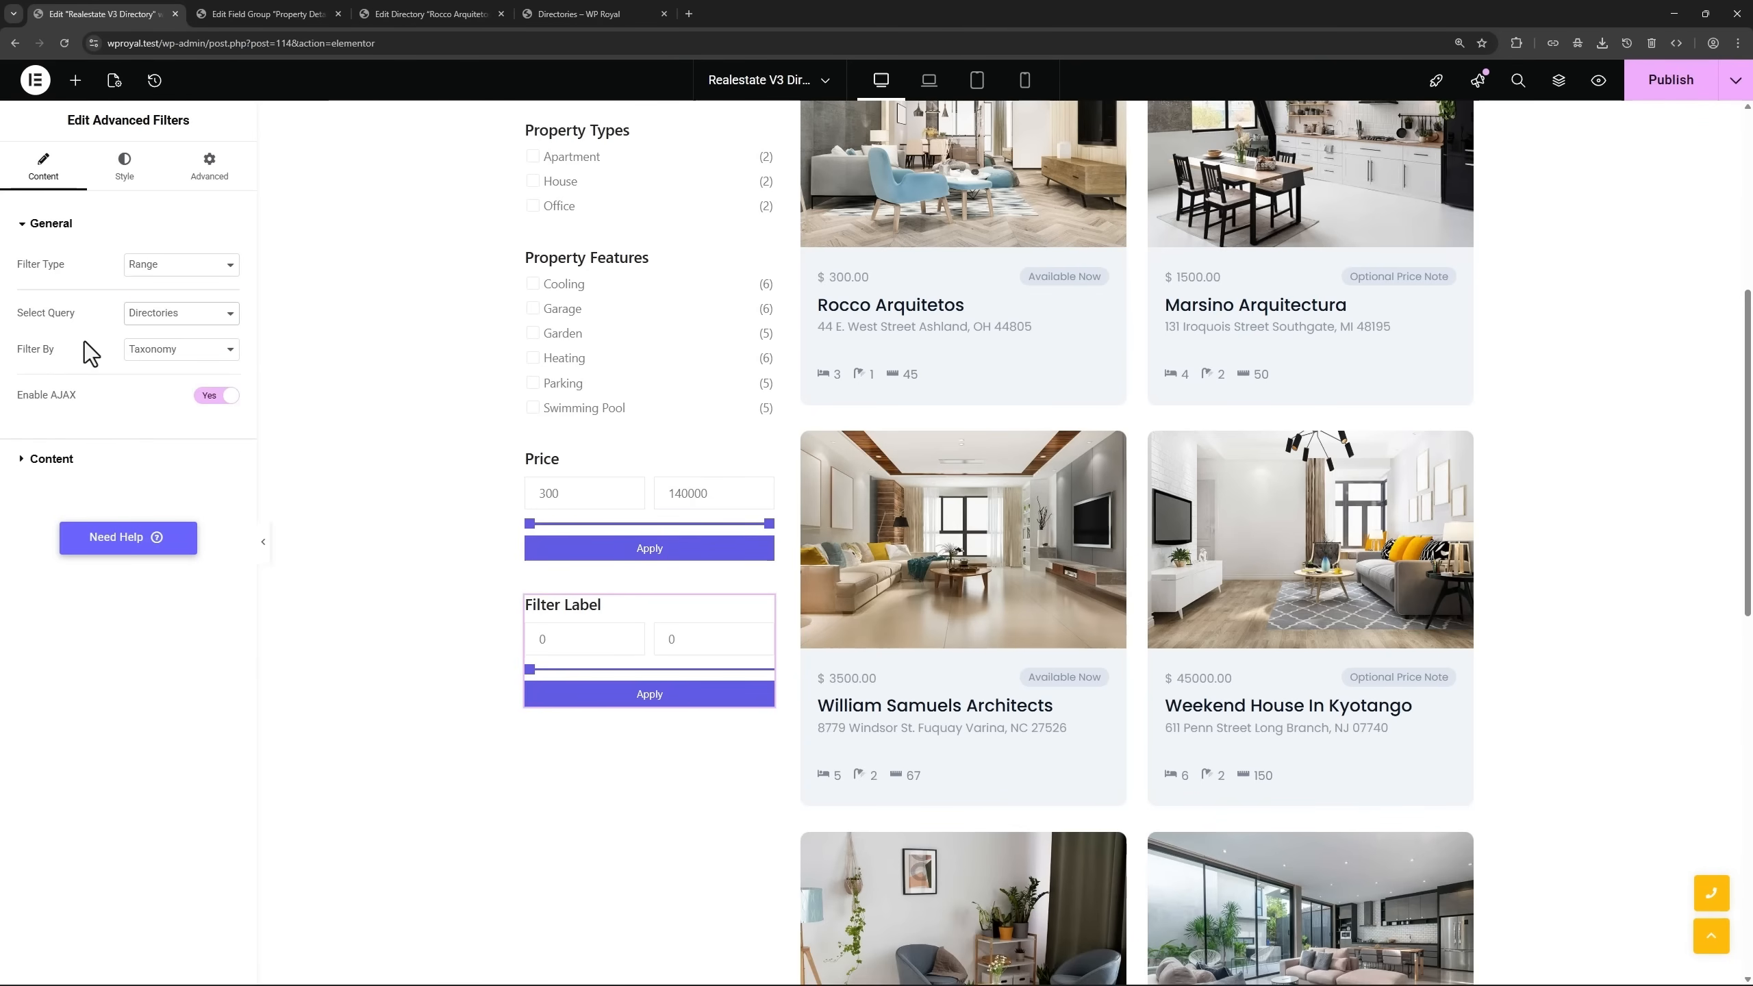
click(166, 350)
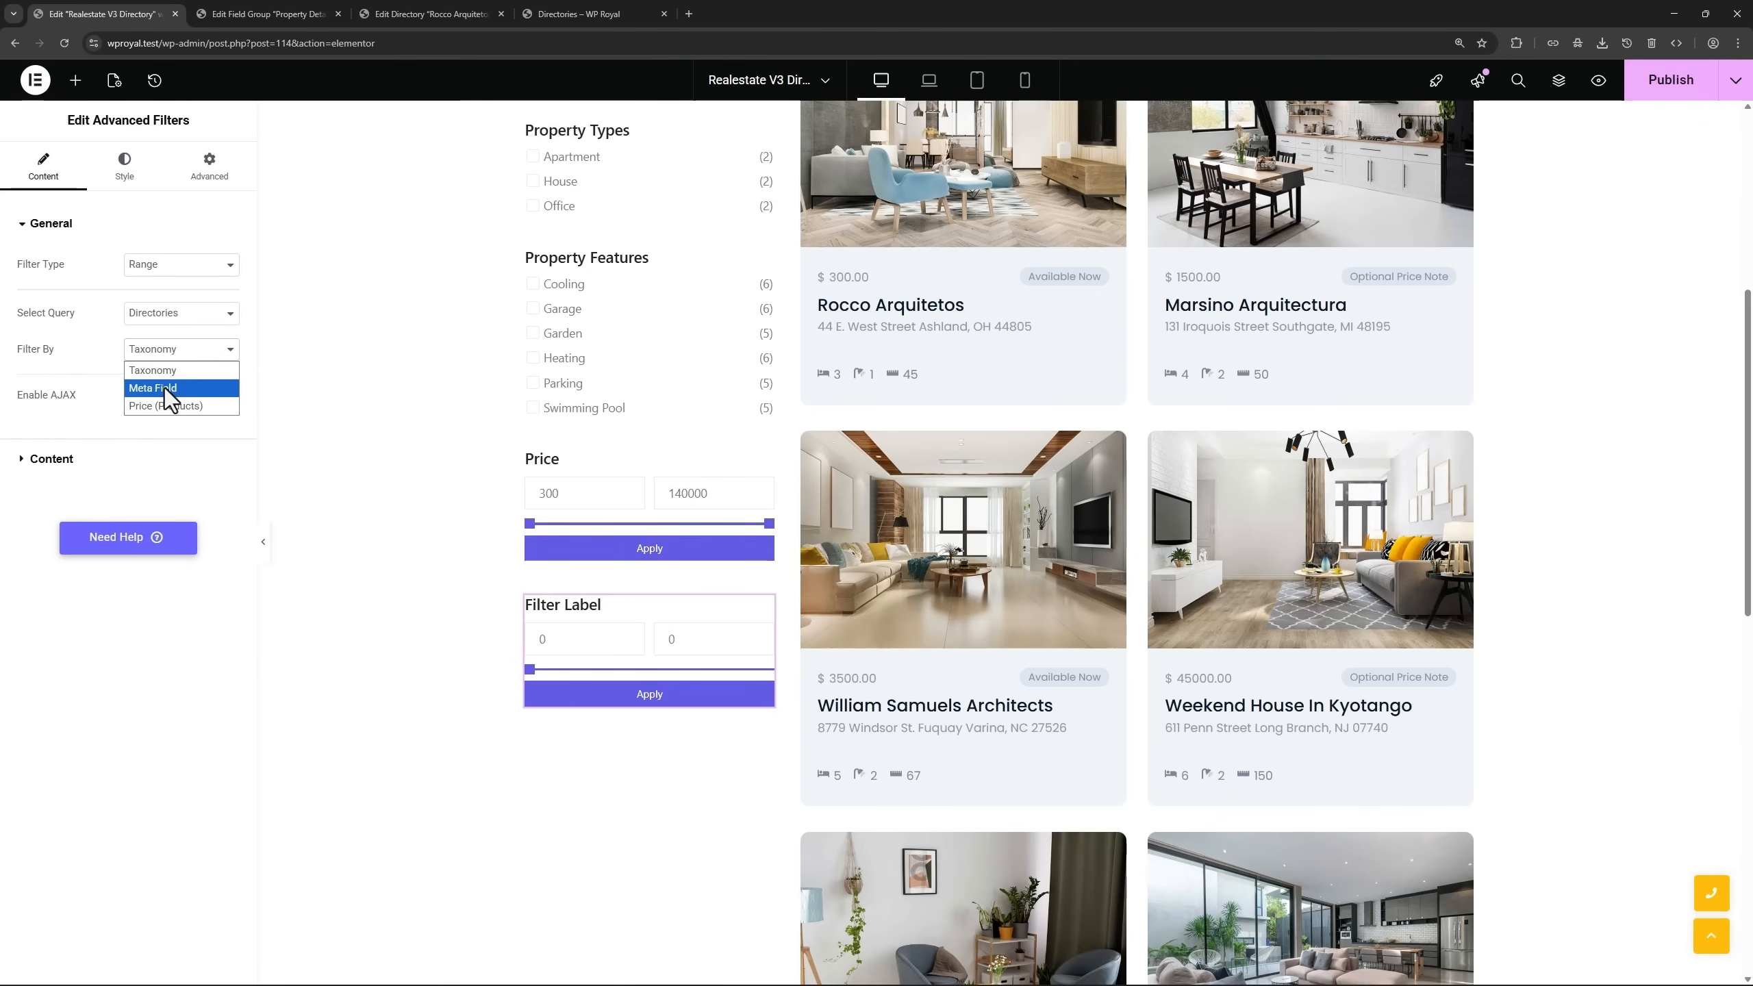
click(164, 388)
click(111, 415)
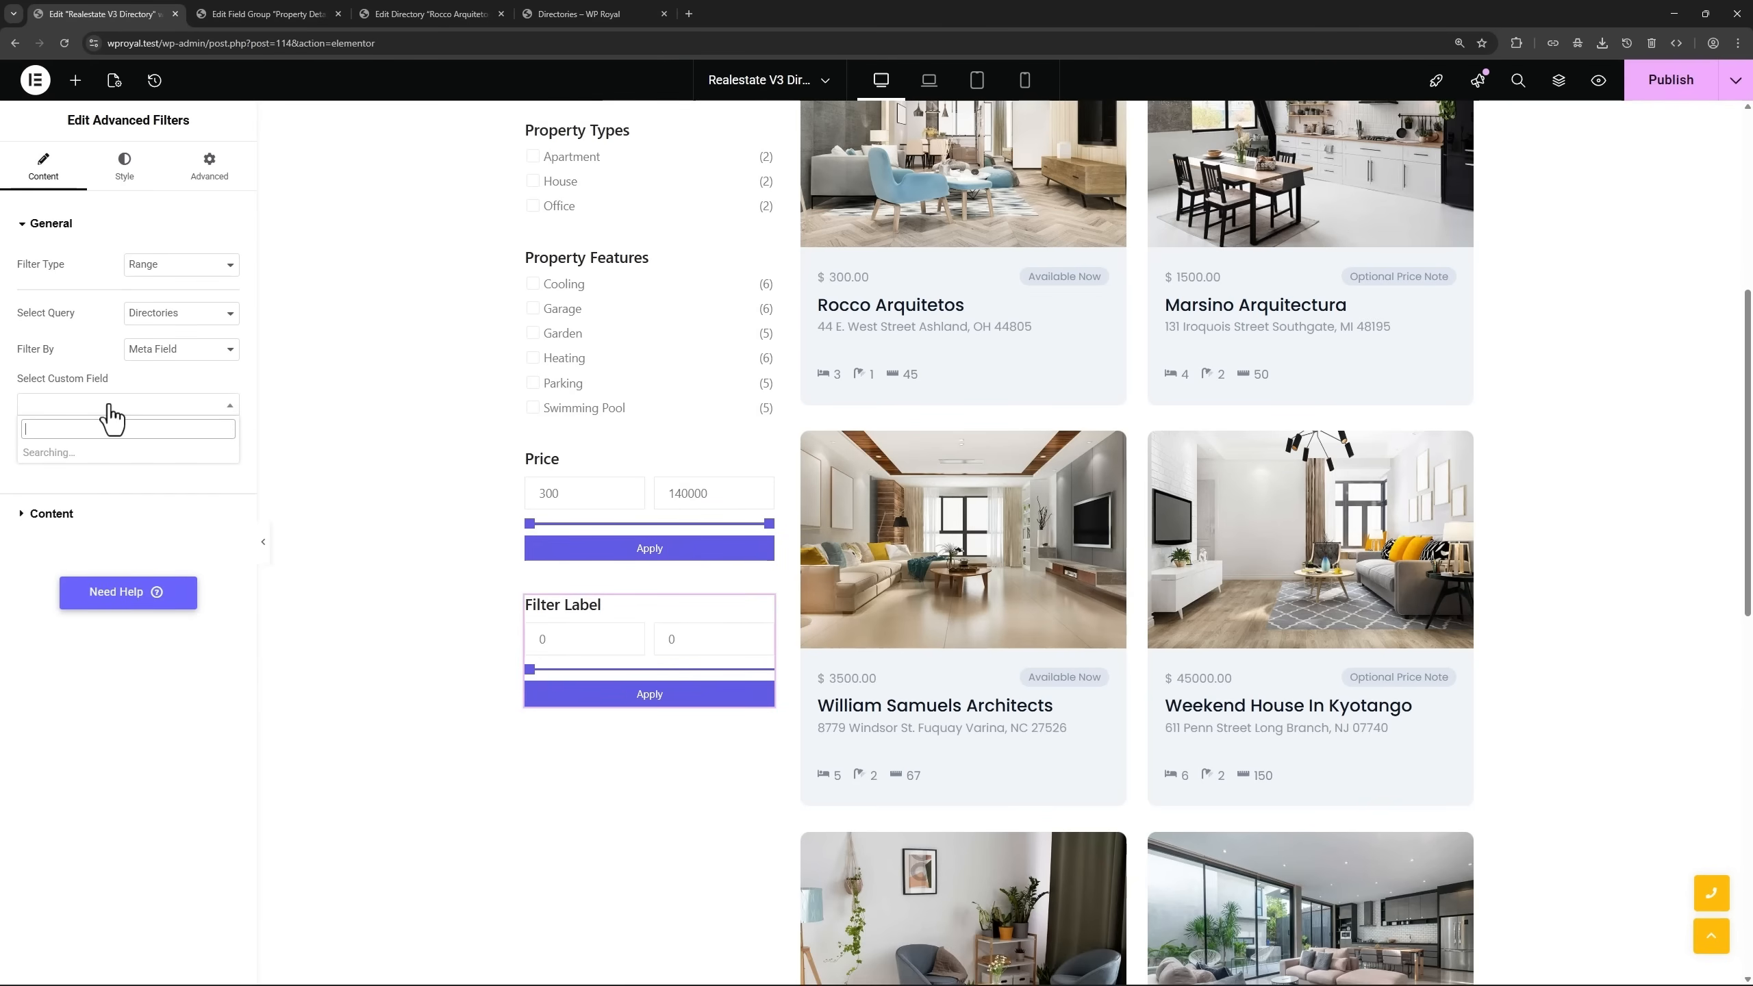
click(97, 554)
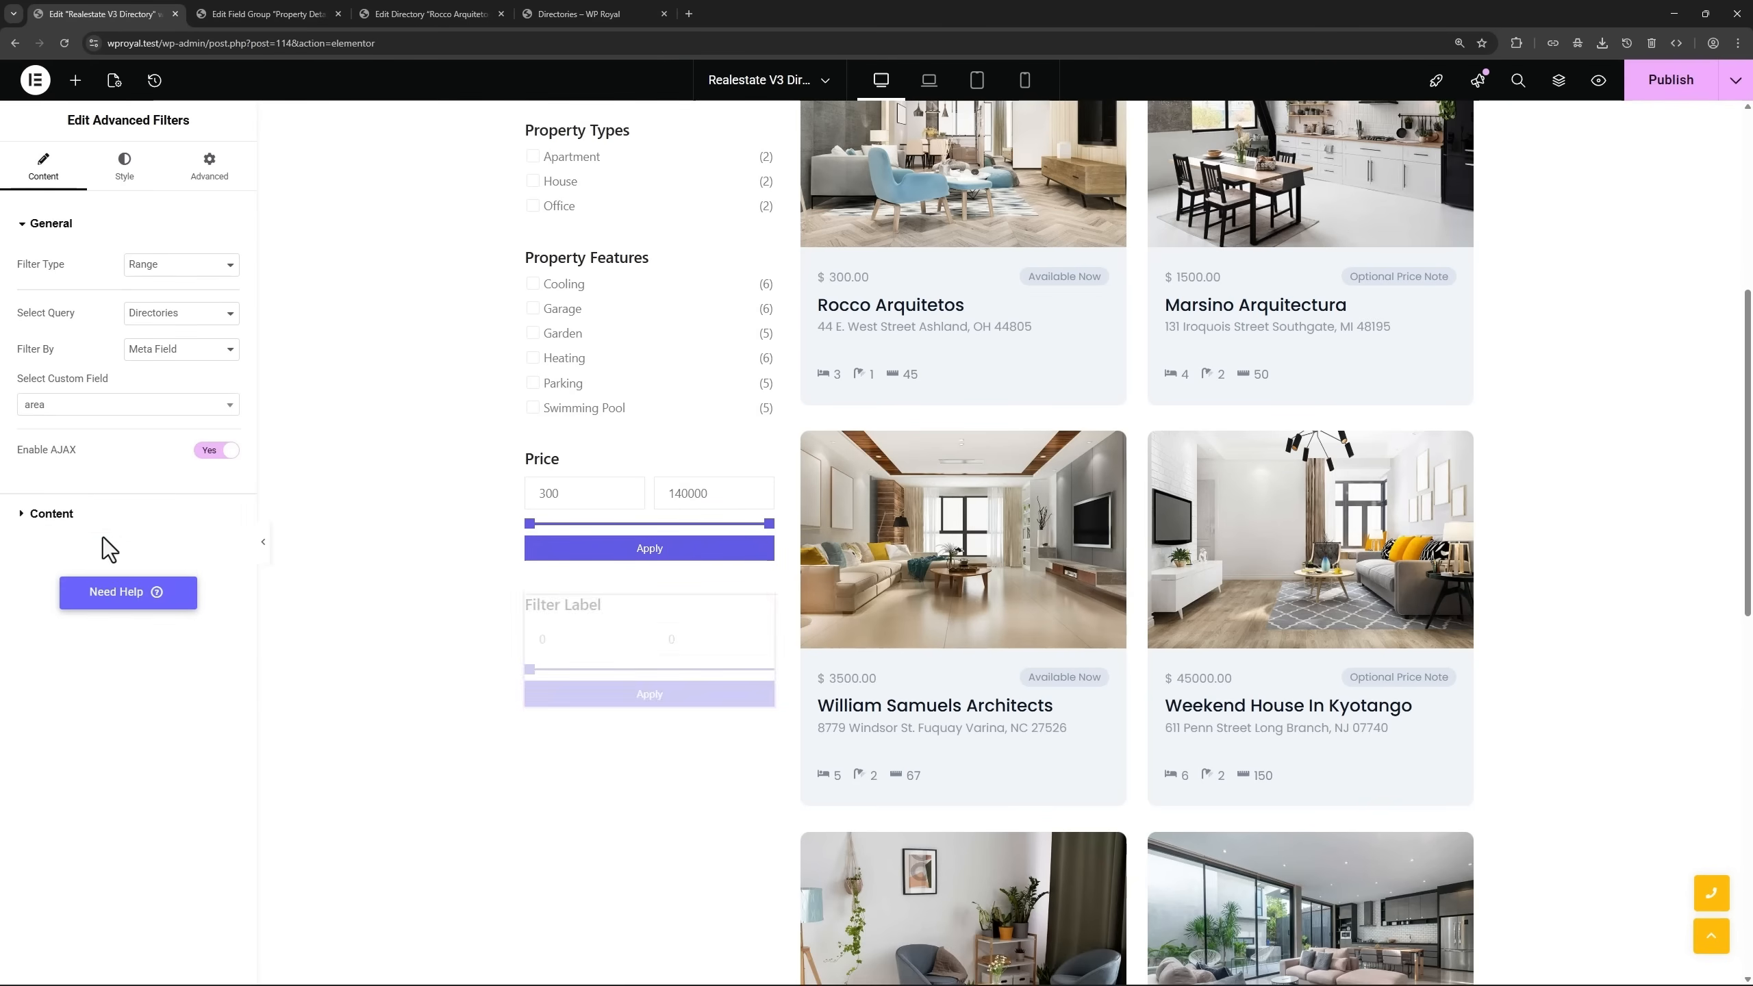
Change the area range filter's label to Area.
click(101, 514)
triple_click(187, 336)
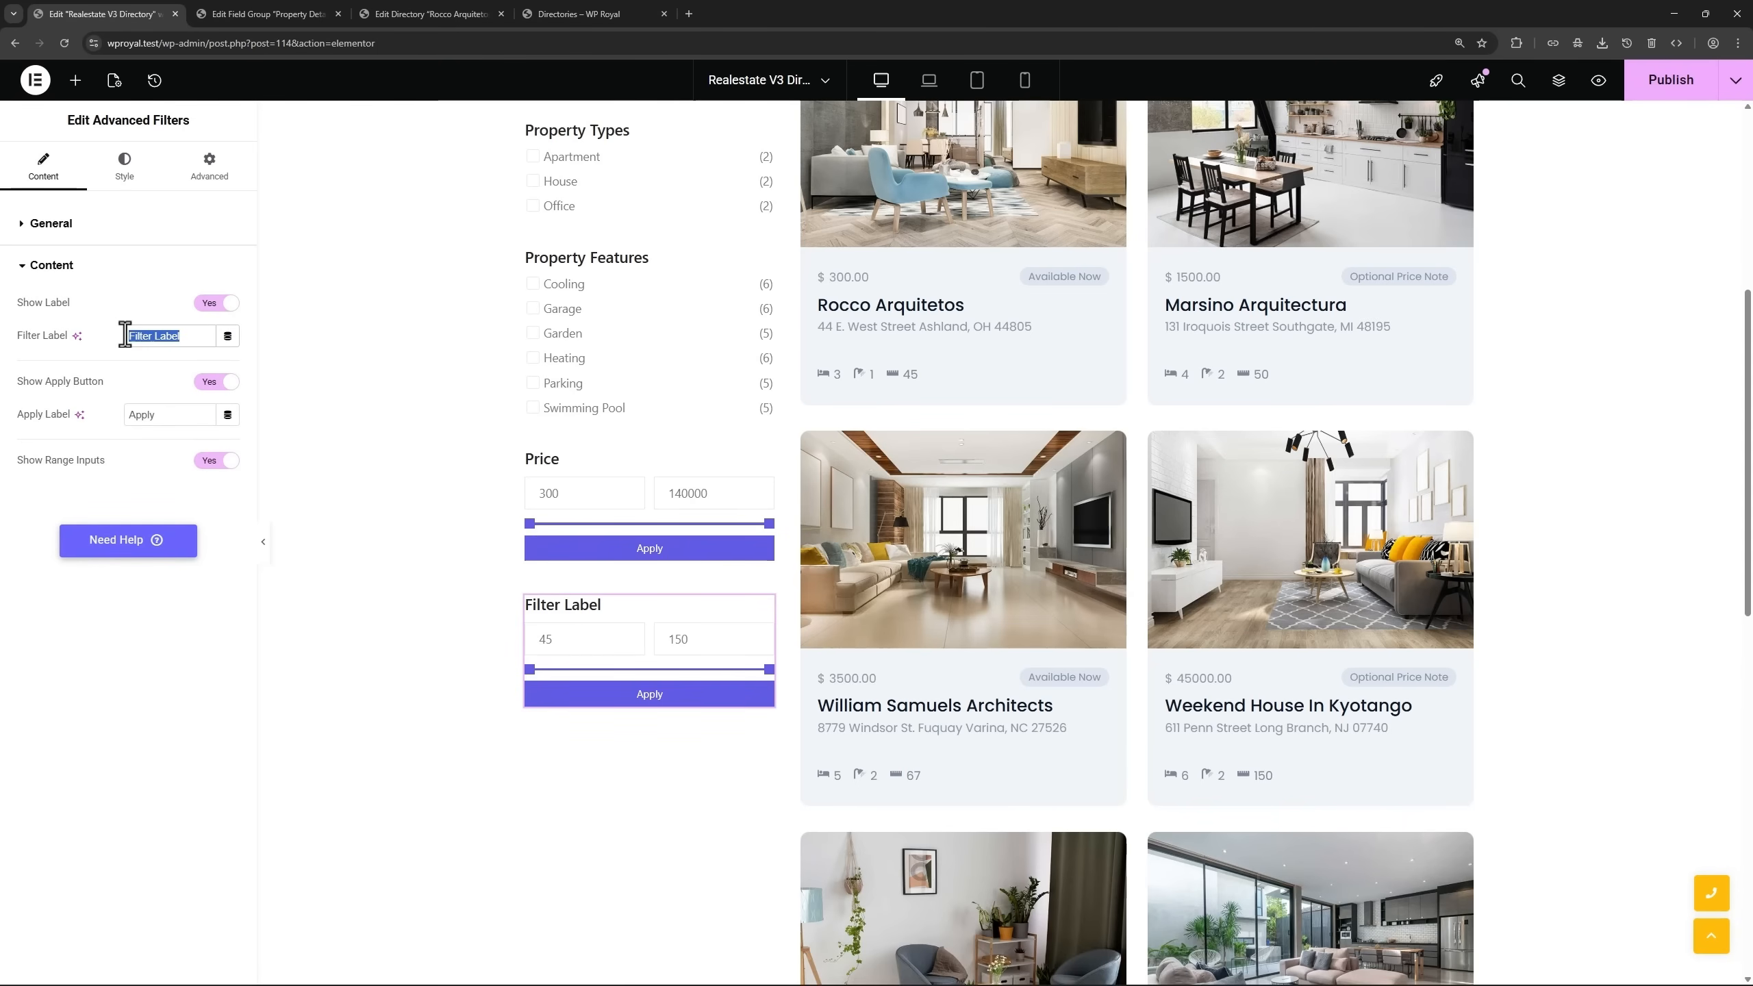
text(Area)
click(61, 228)
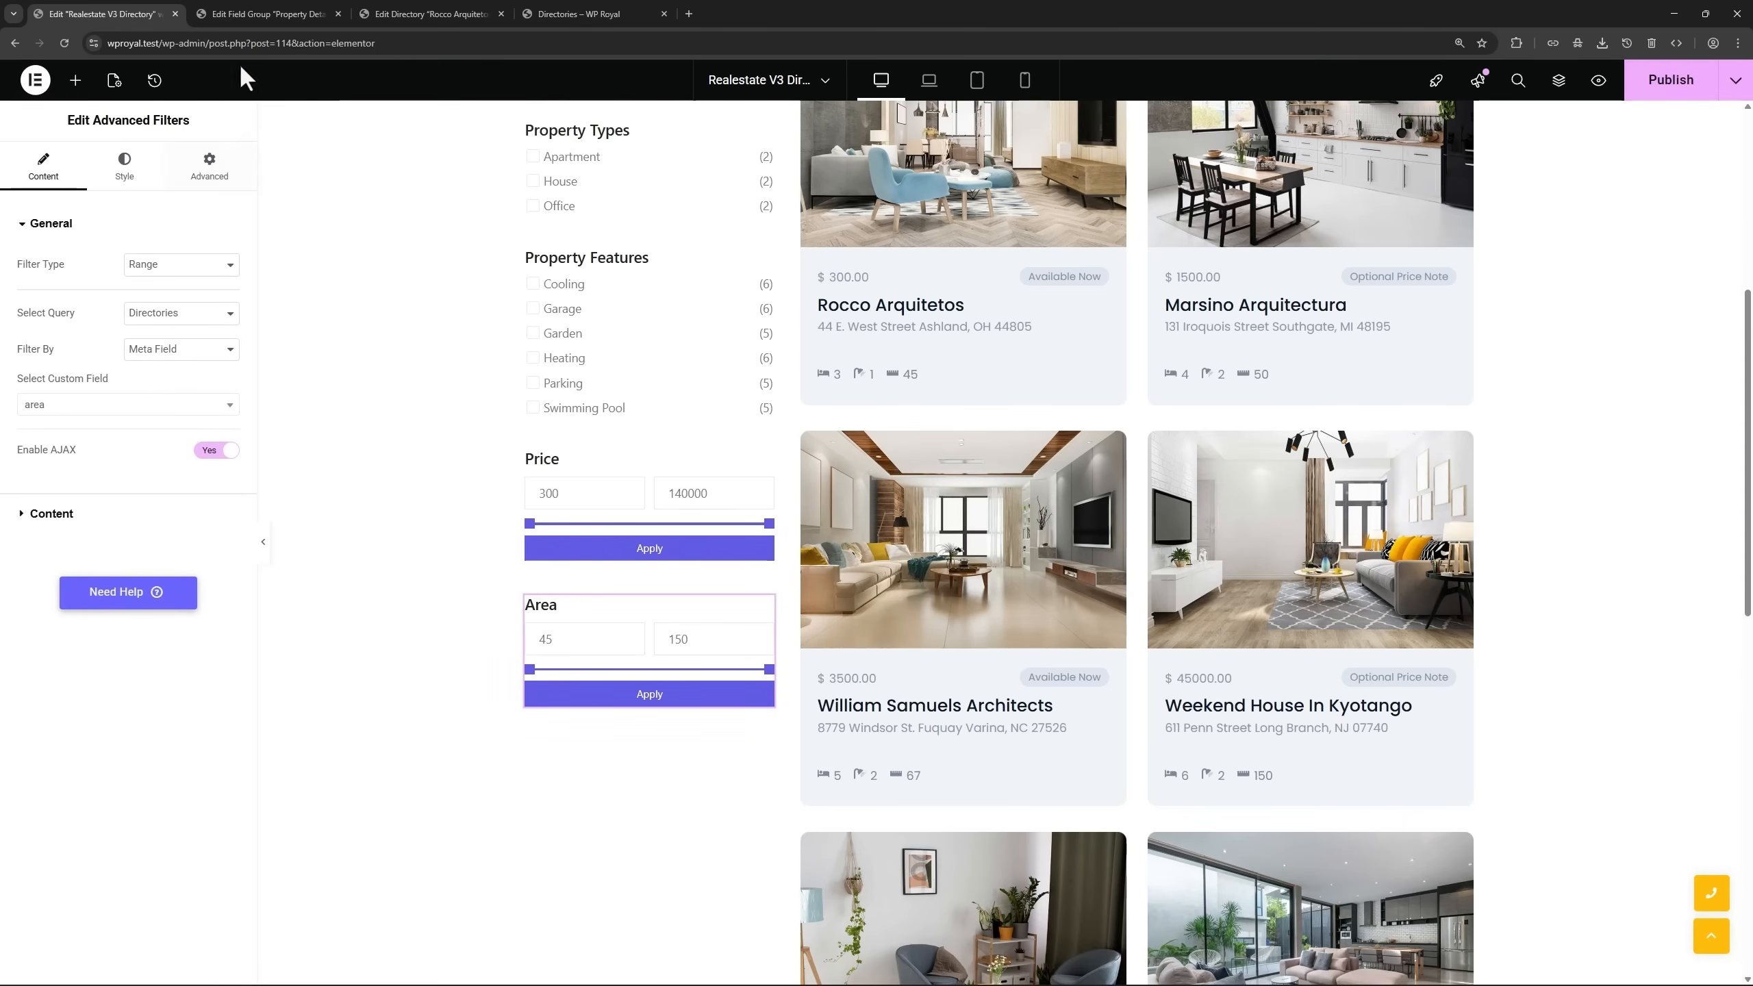
Check the Price and Area field types in the Property Details field group and their values in the Rocco Arquitetos entry.
click(258, 13)
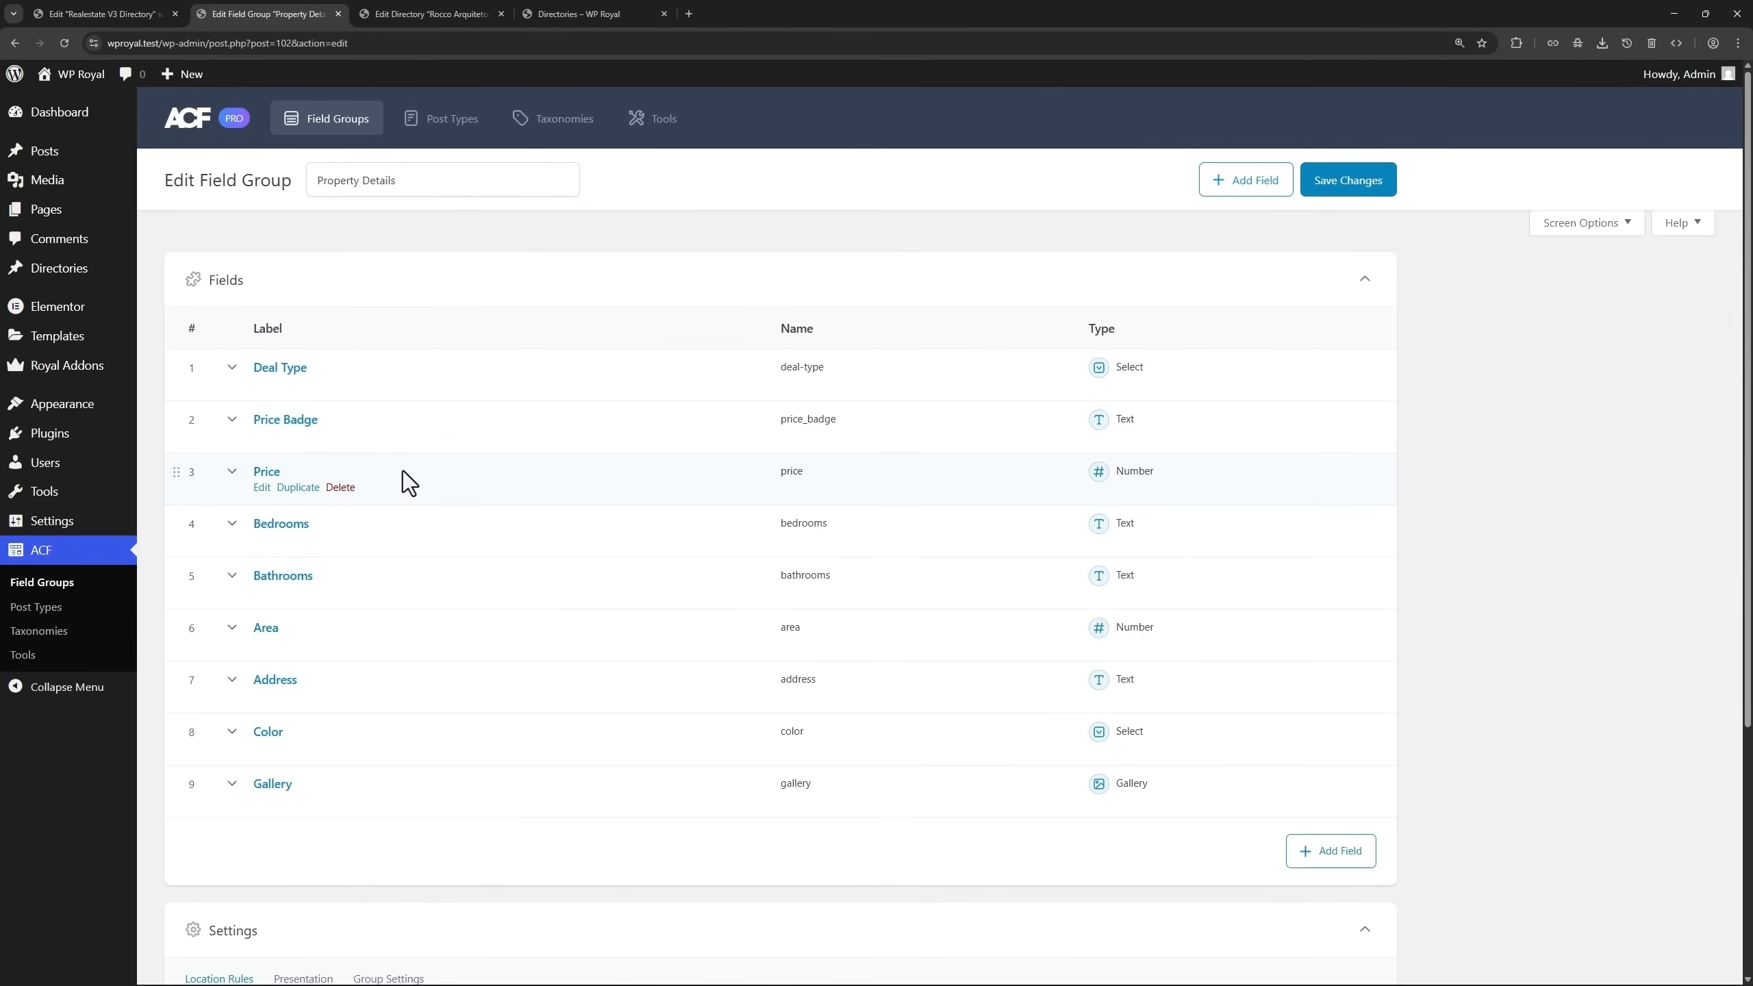
click(403, 15)
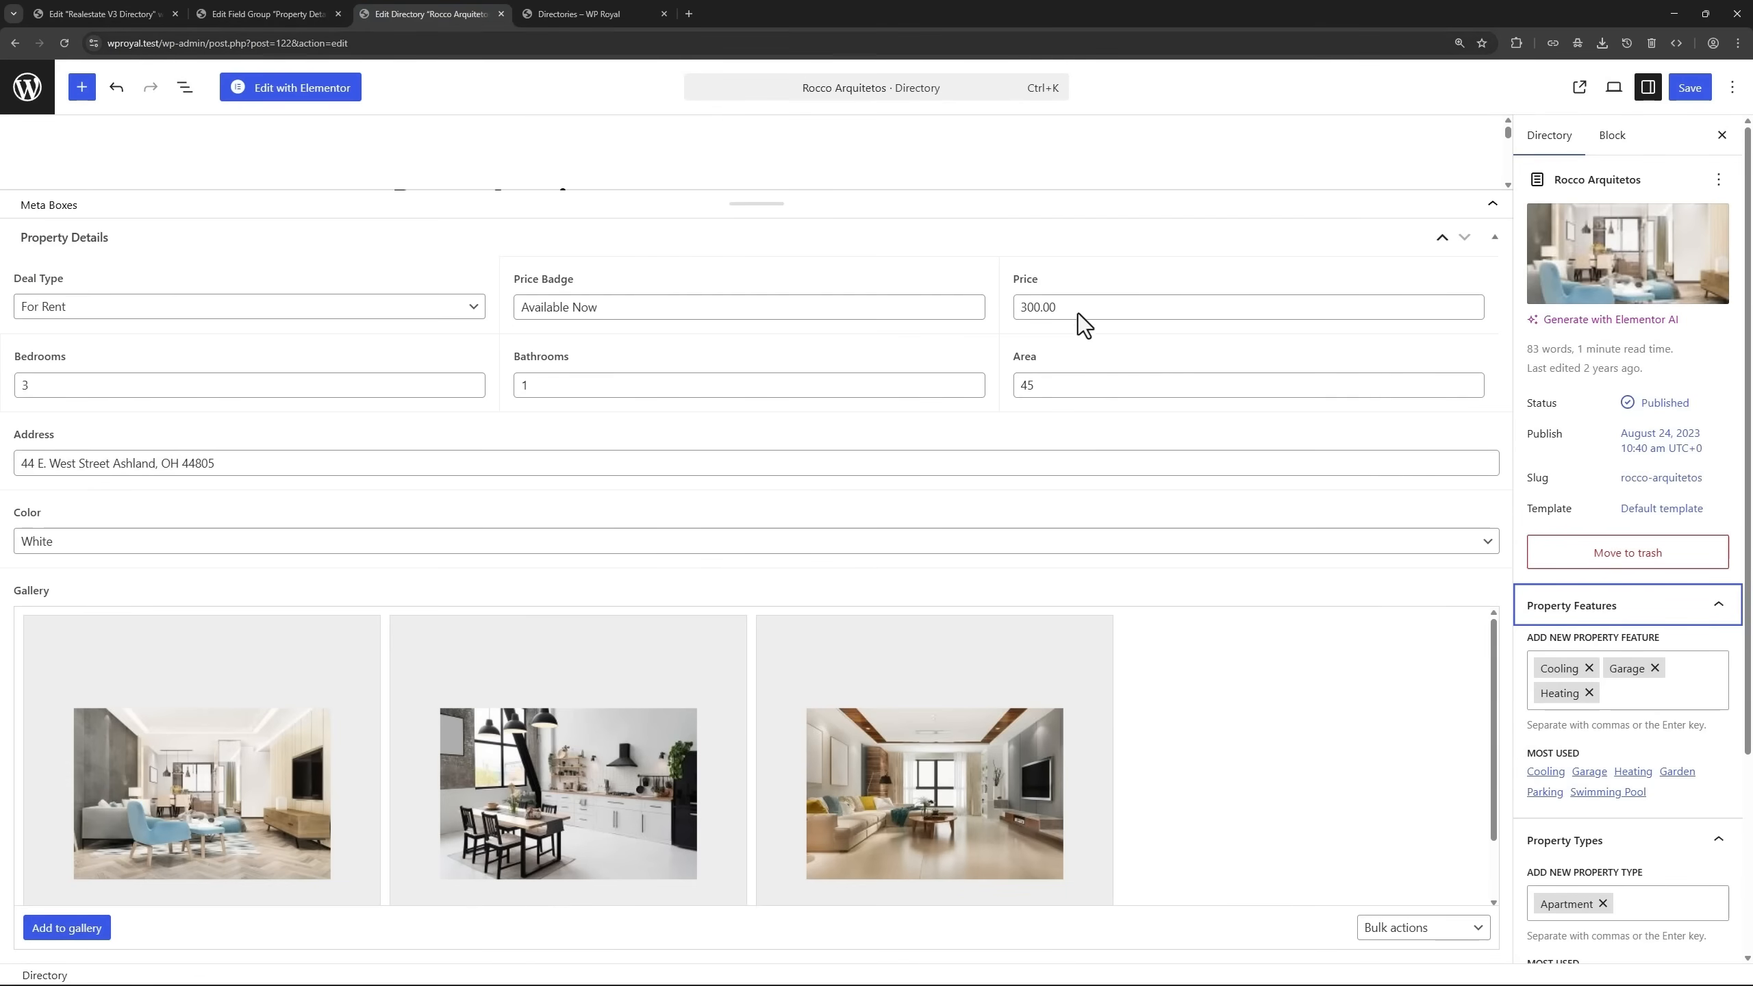
click(109, 17)
Publish the directory template and test the live page's range filters with upper limits of about 84826 for Price and 116 for Area.
click(1670, 80)
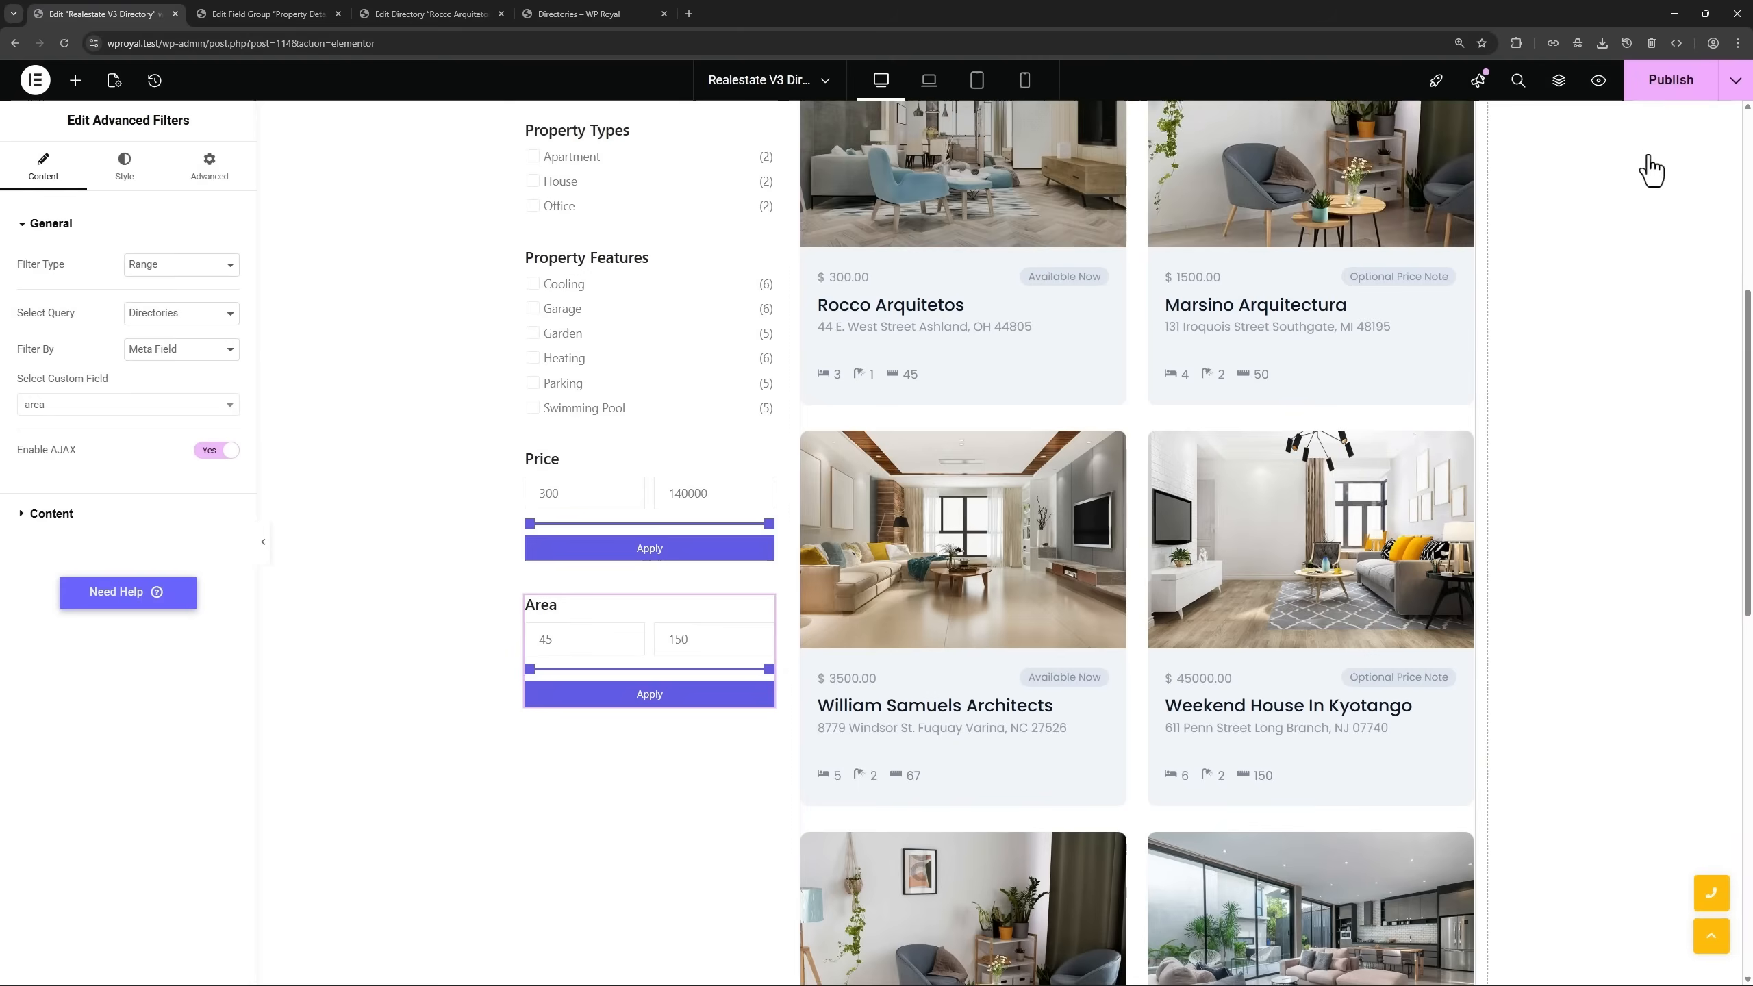
click(595, 17)
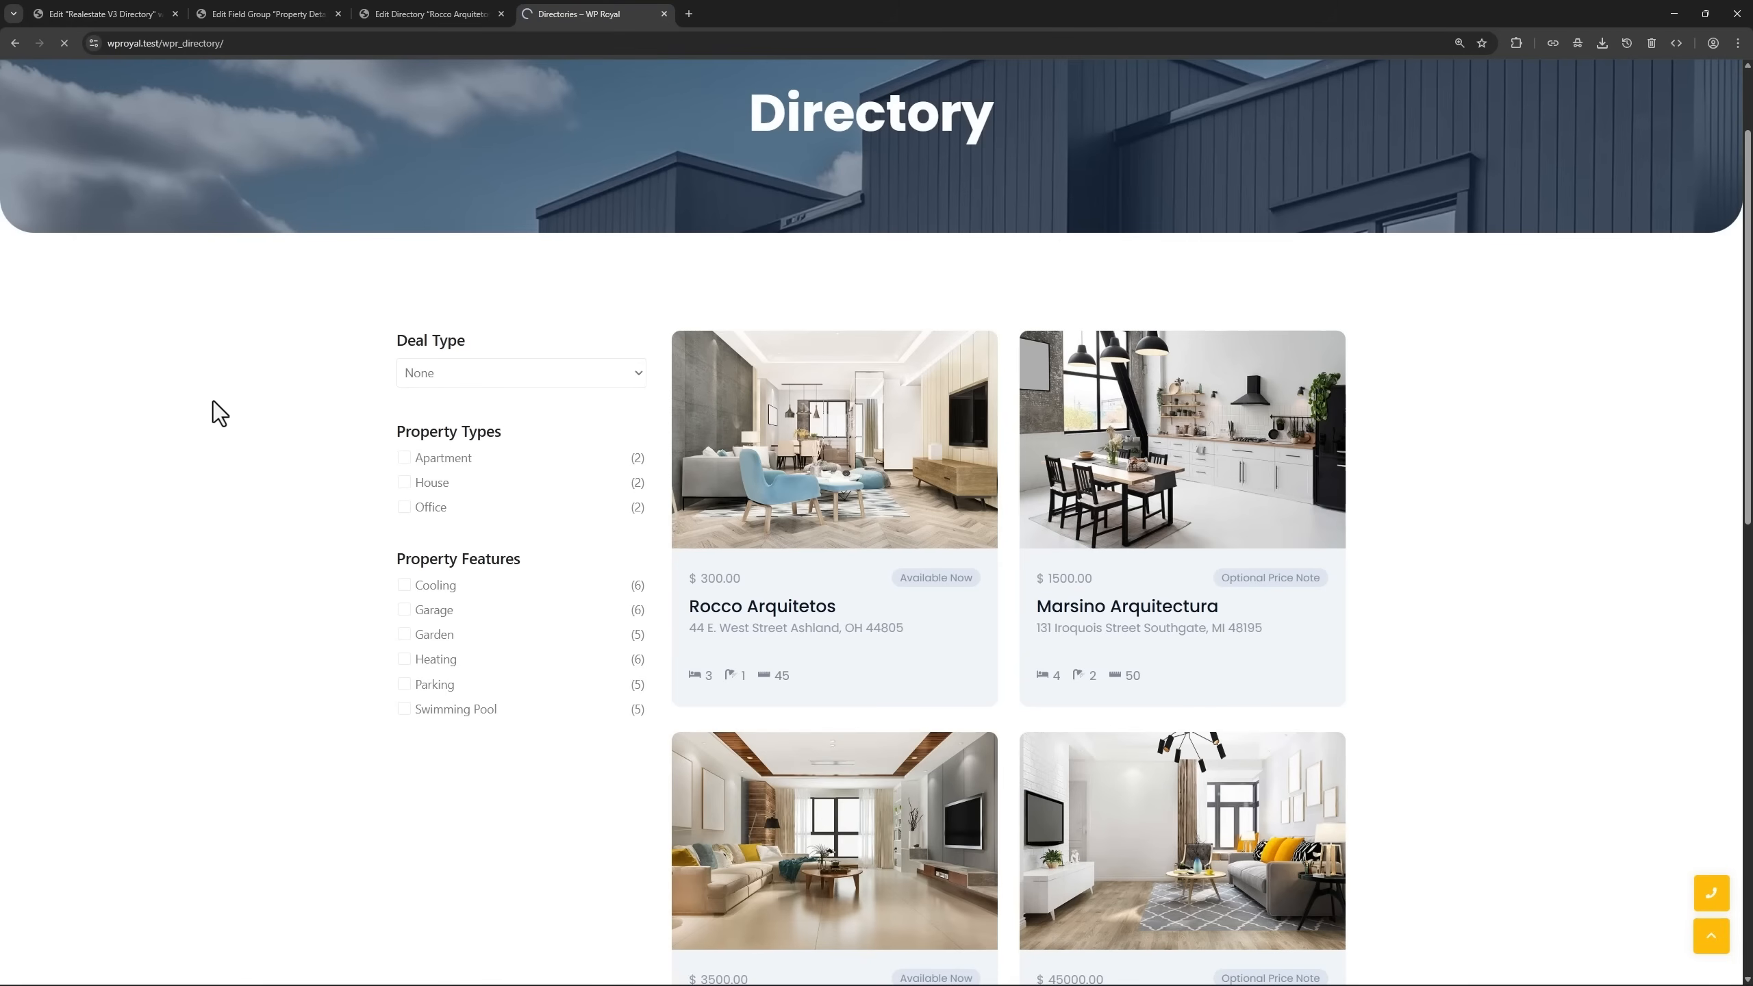
scroll(220, 397, down, 5)
drag(640, 415, 546, 414)
drag(638, 560, 563, 559)
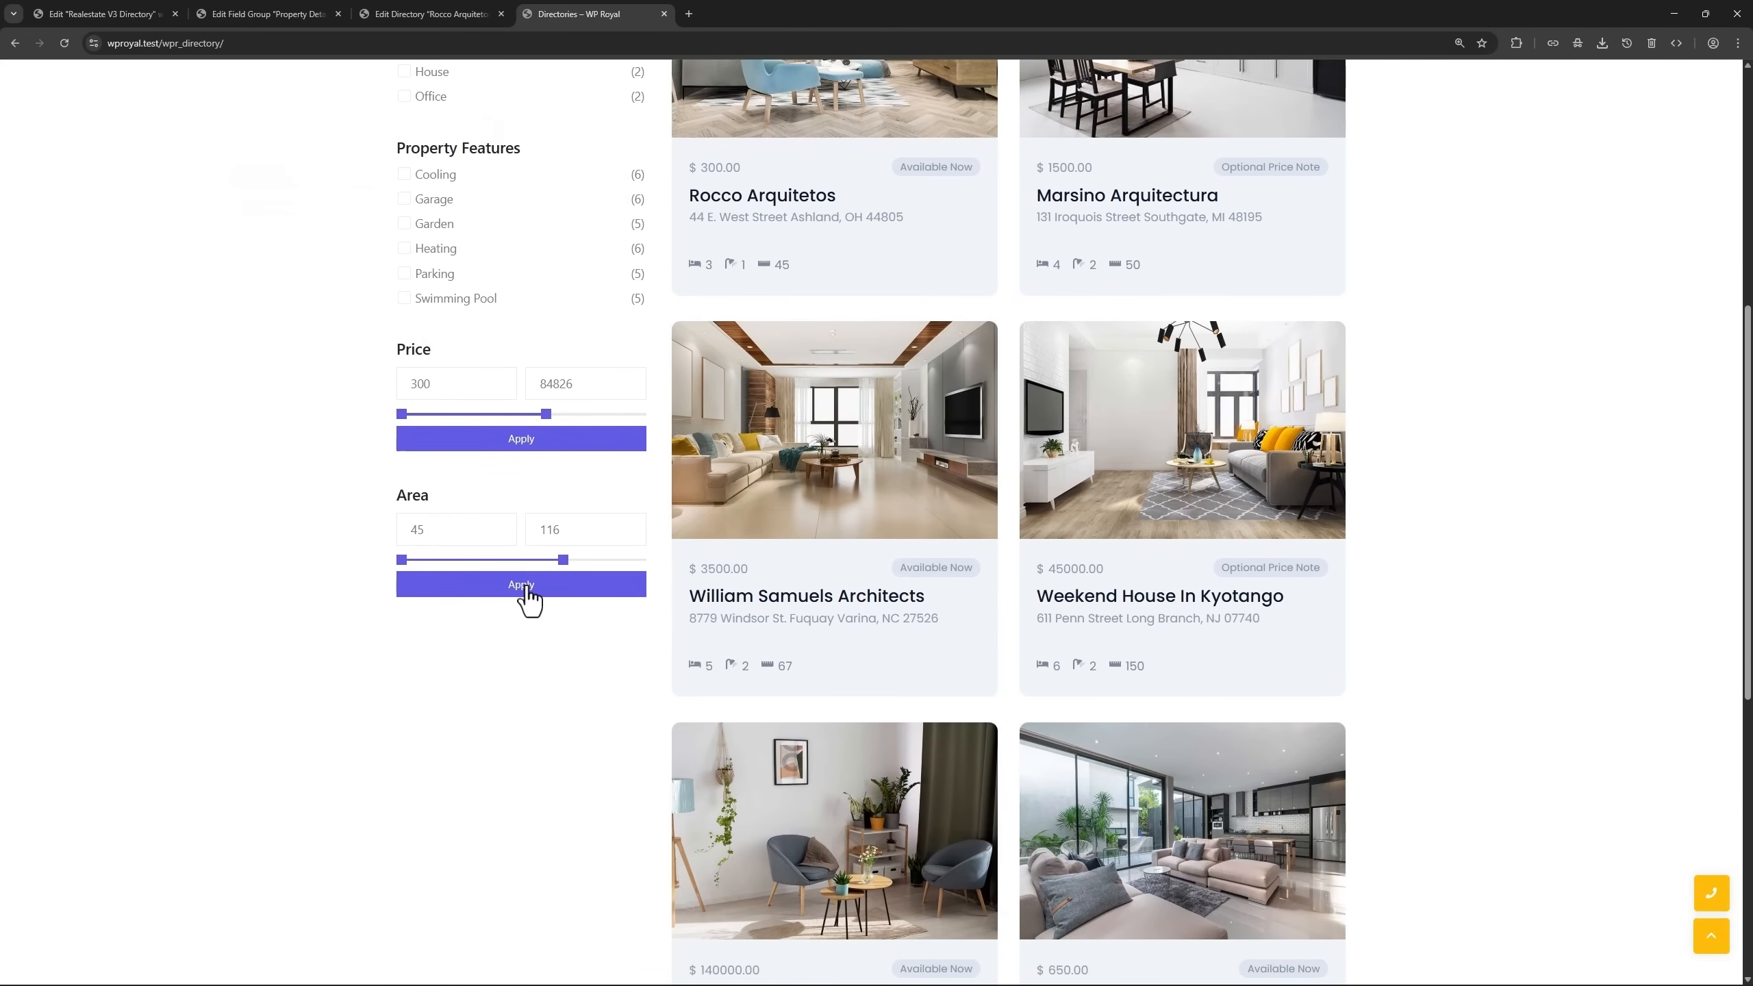
click(539, 441)
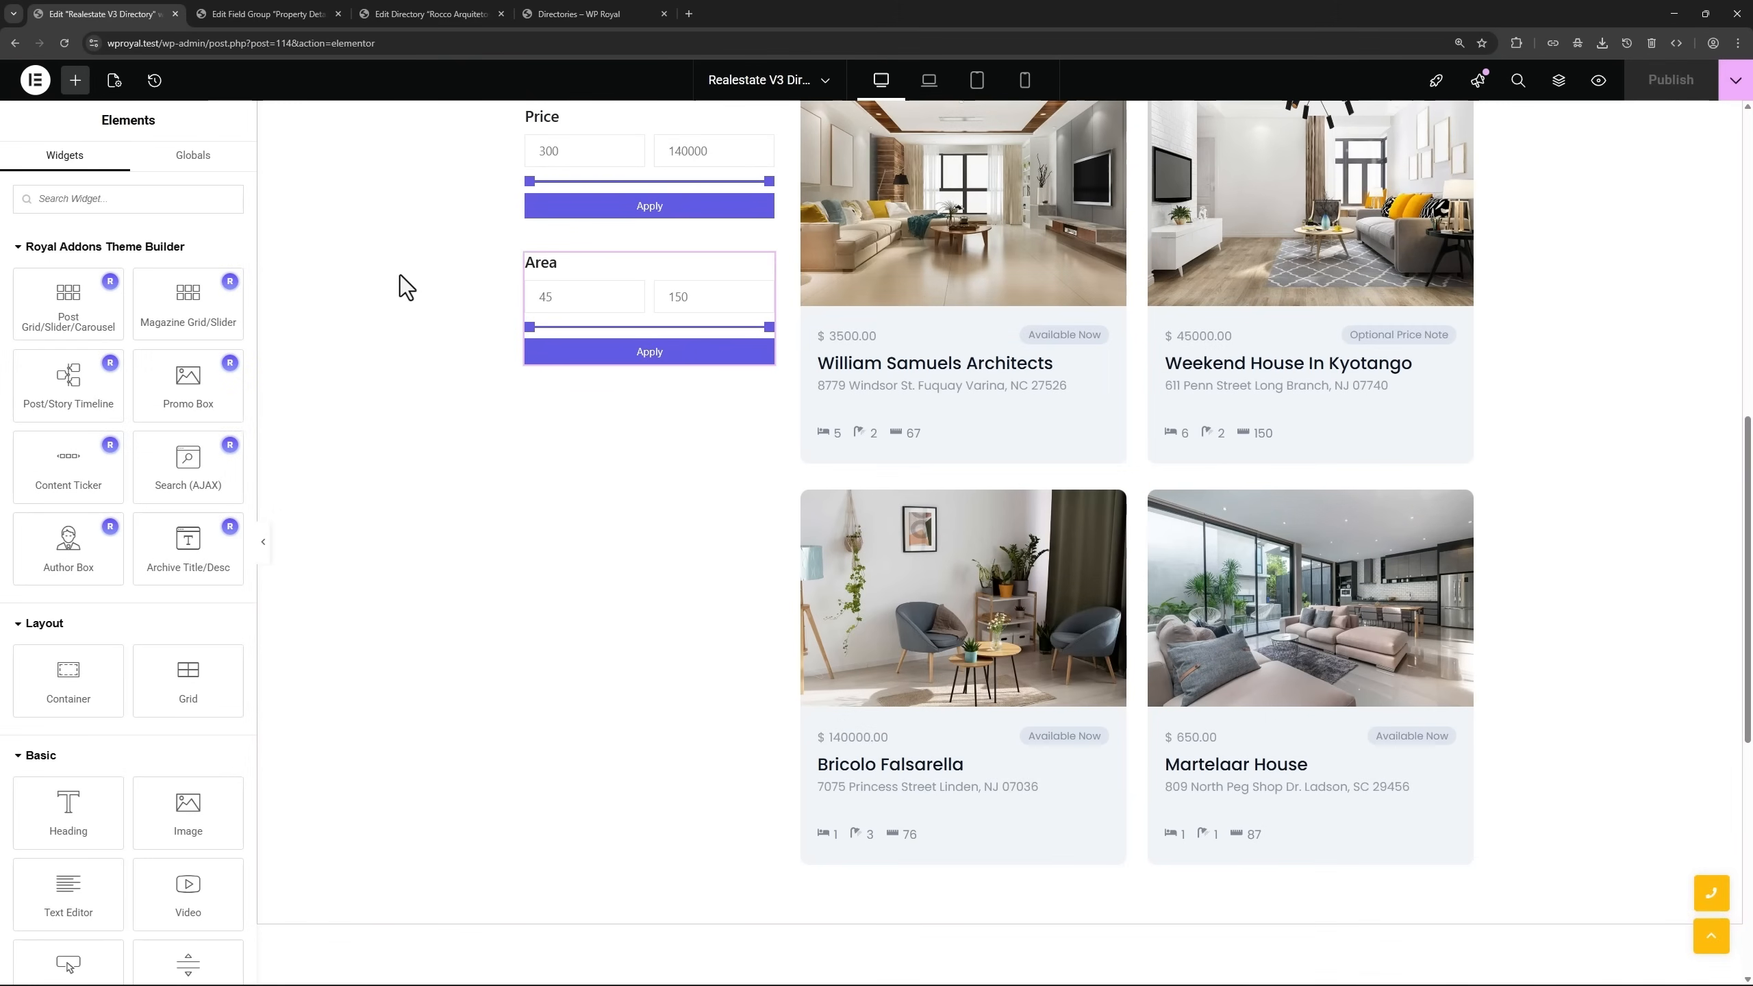
Examine the Bedrooms field in the Property Details field group and in the Rocco Arquitetos directory entry.
click(269, 16)
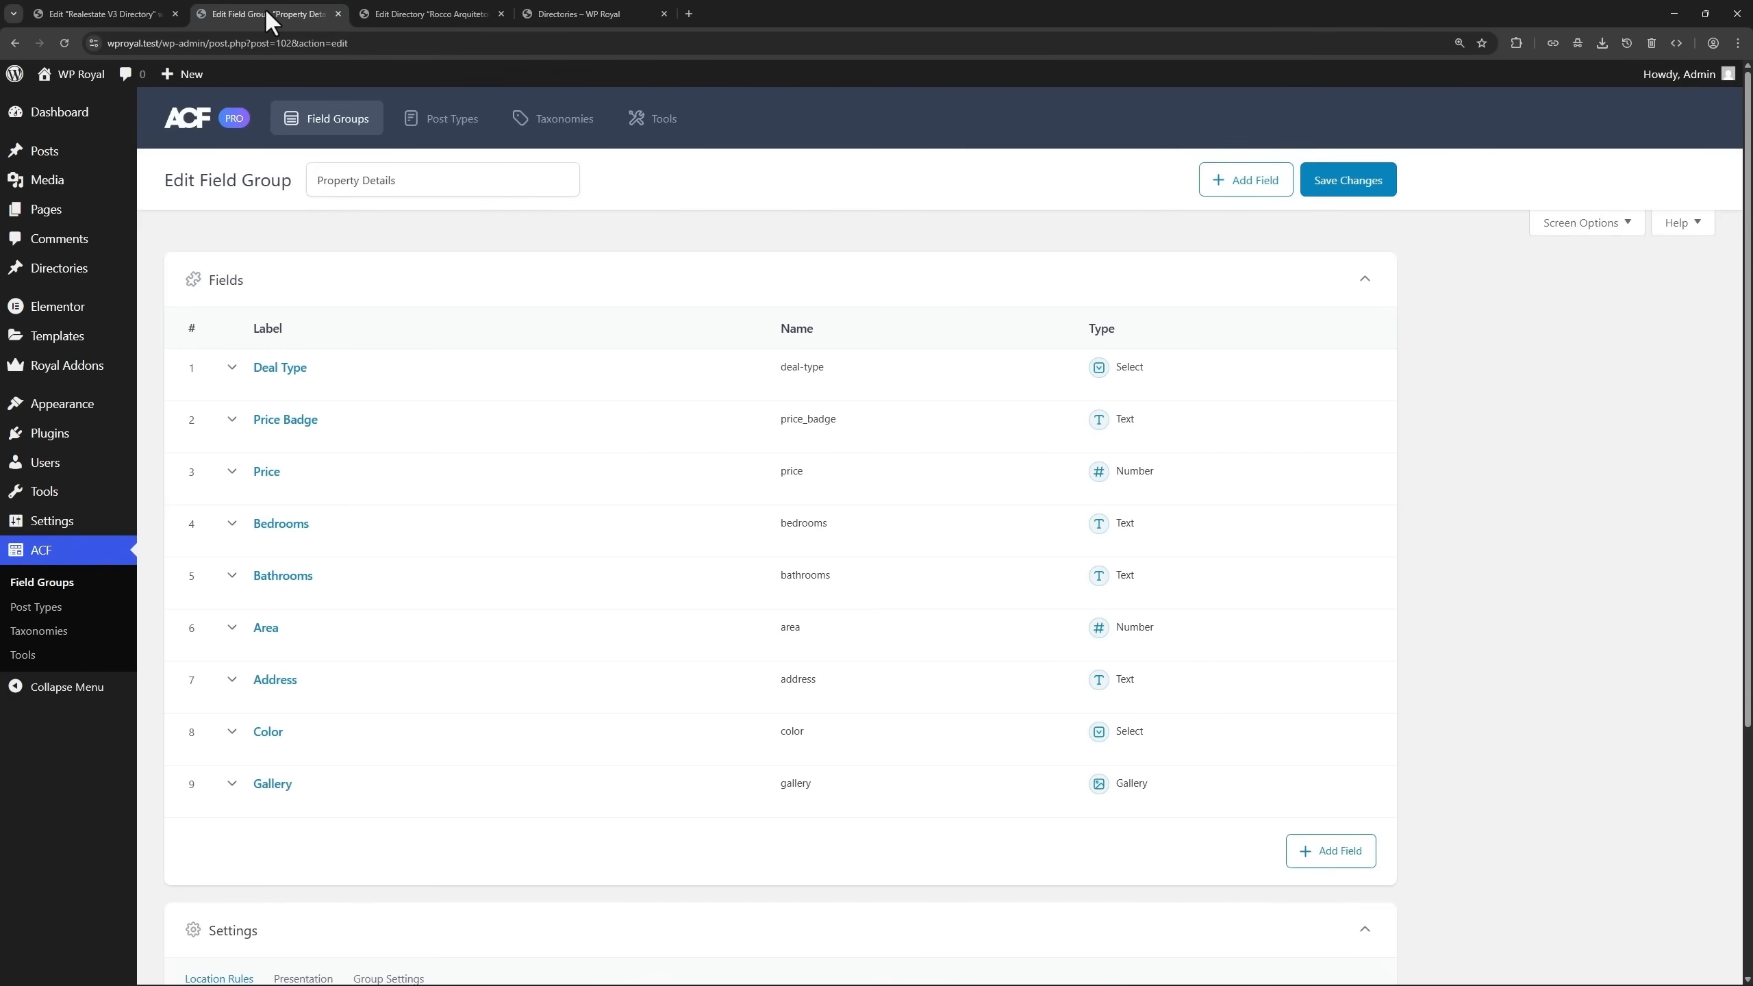
mouse_move(413, 522)
click(430, 13)
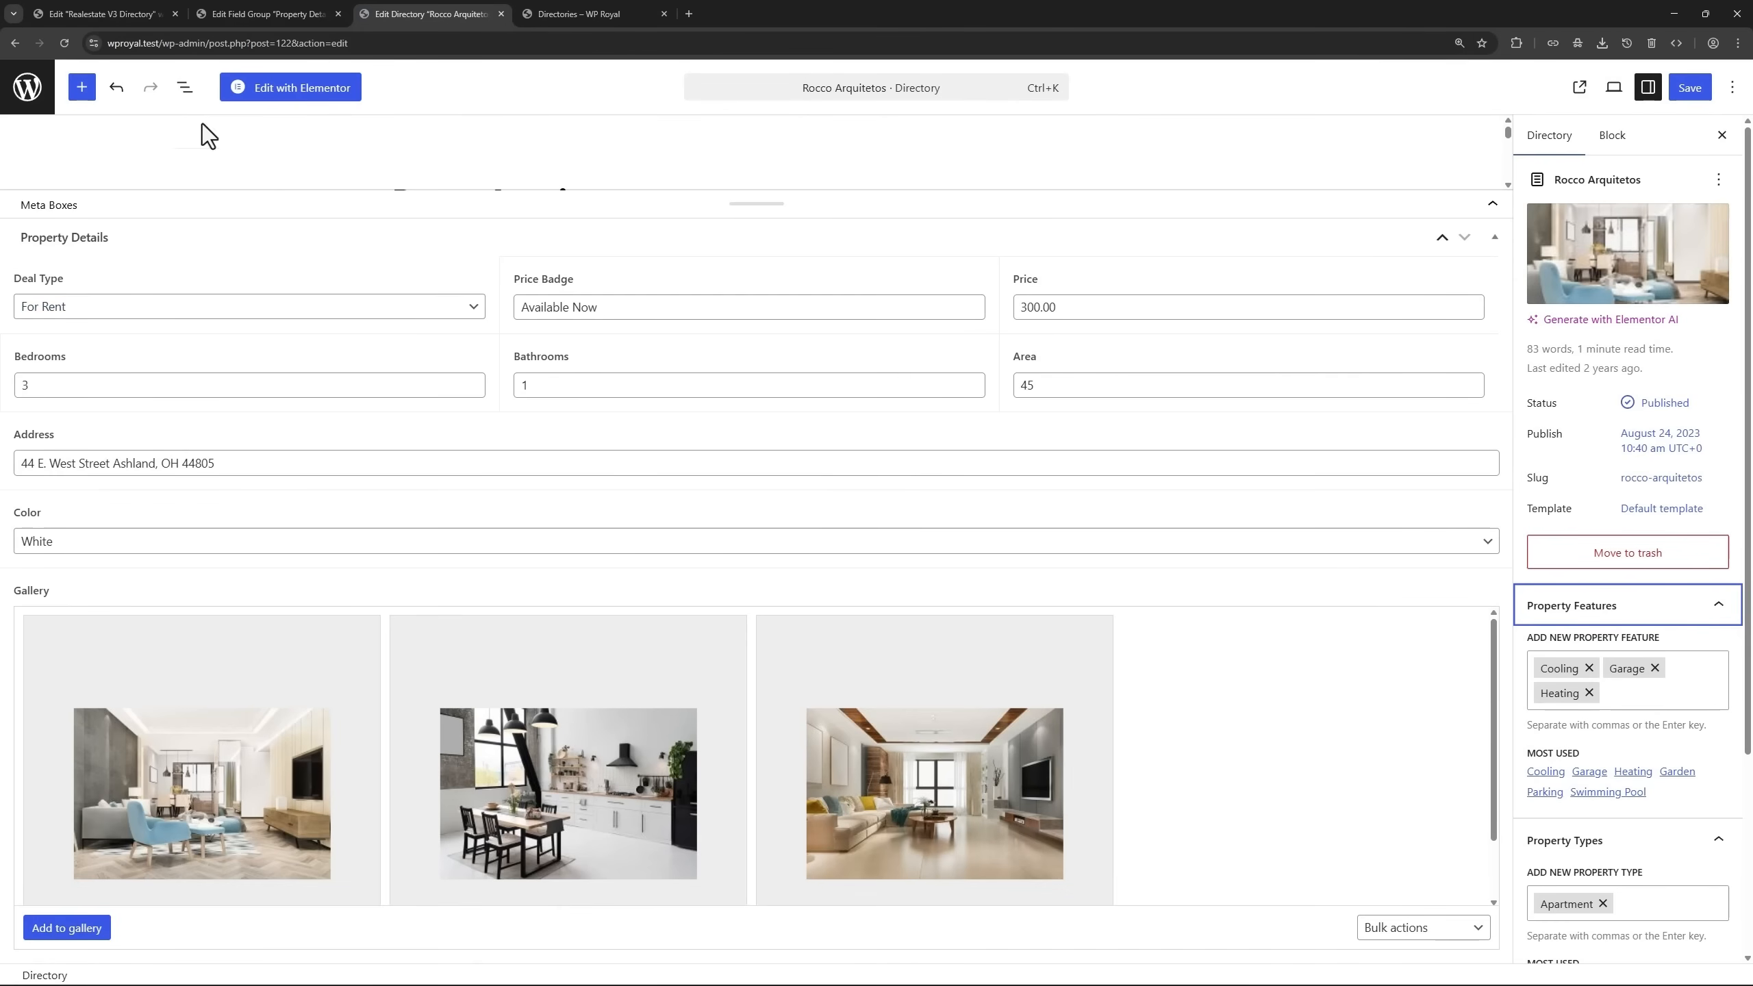
Switch to the Realestate V3 Directory template editor and add an Advanced Filters widget below the Area filter.
click(123, 13)
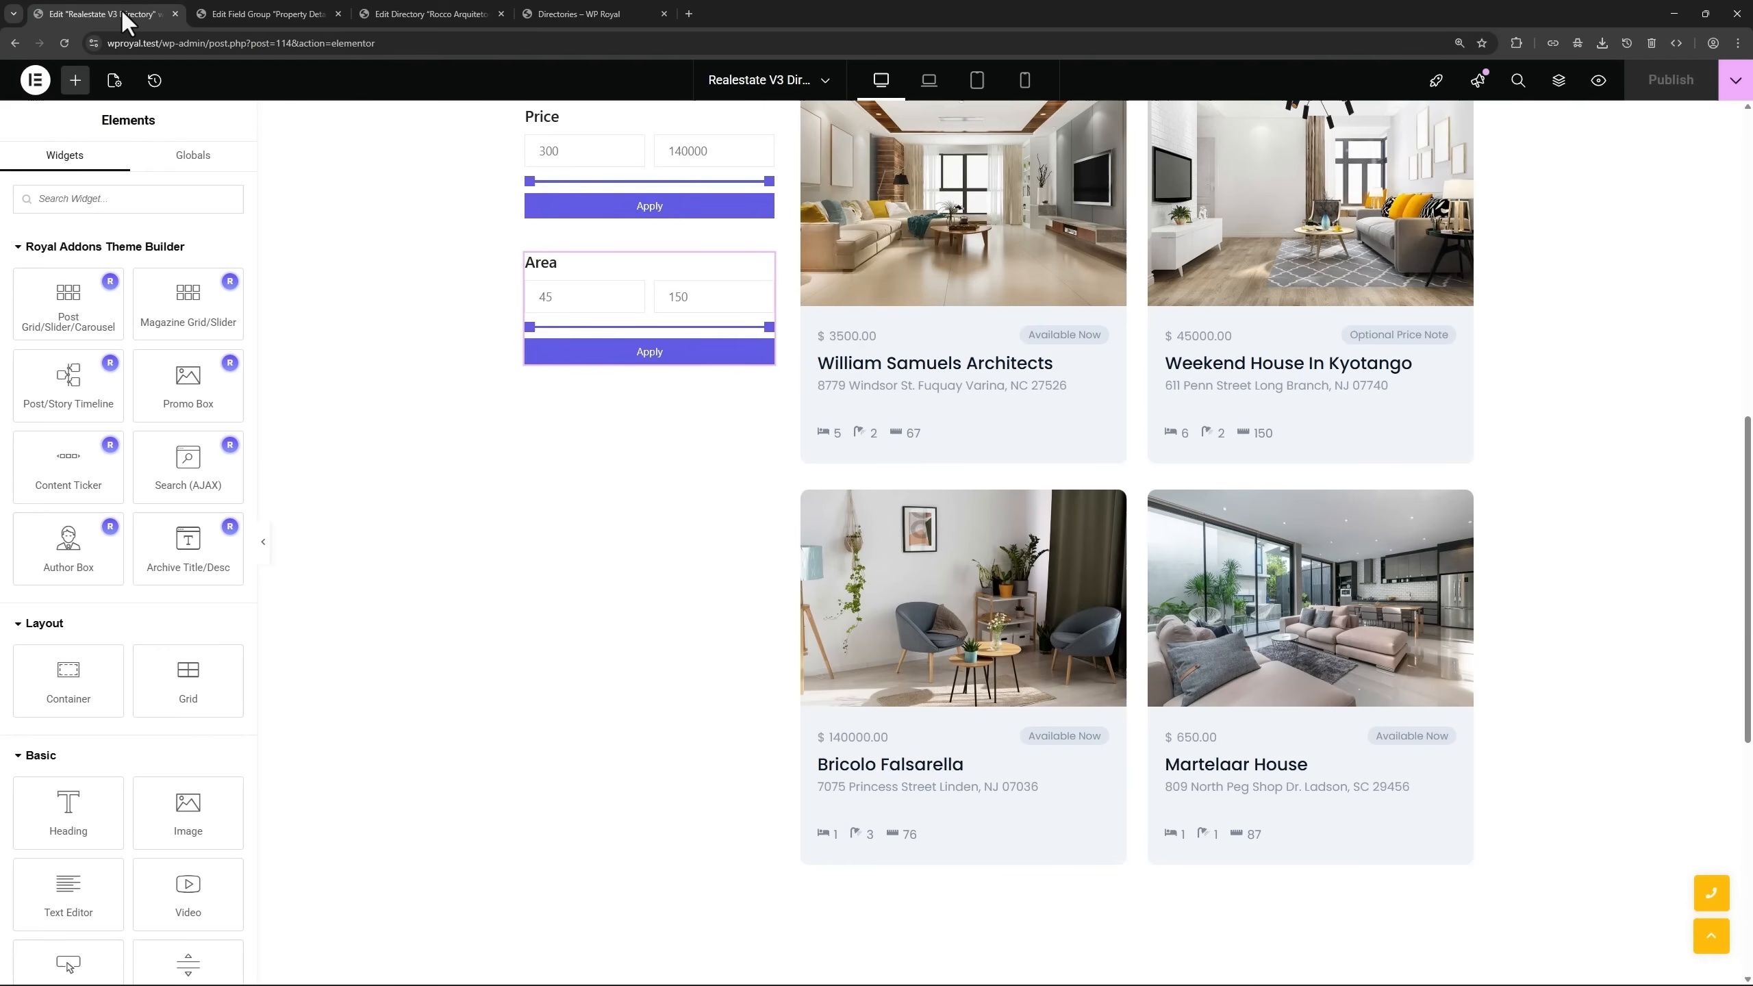
click(86, 198)
text(adva)
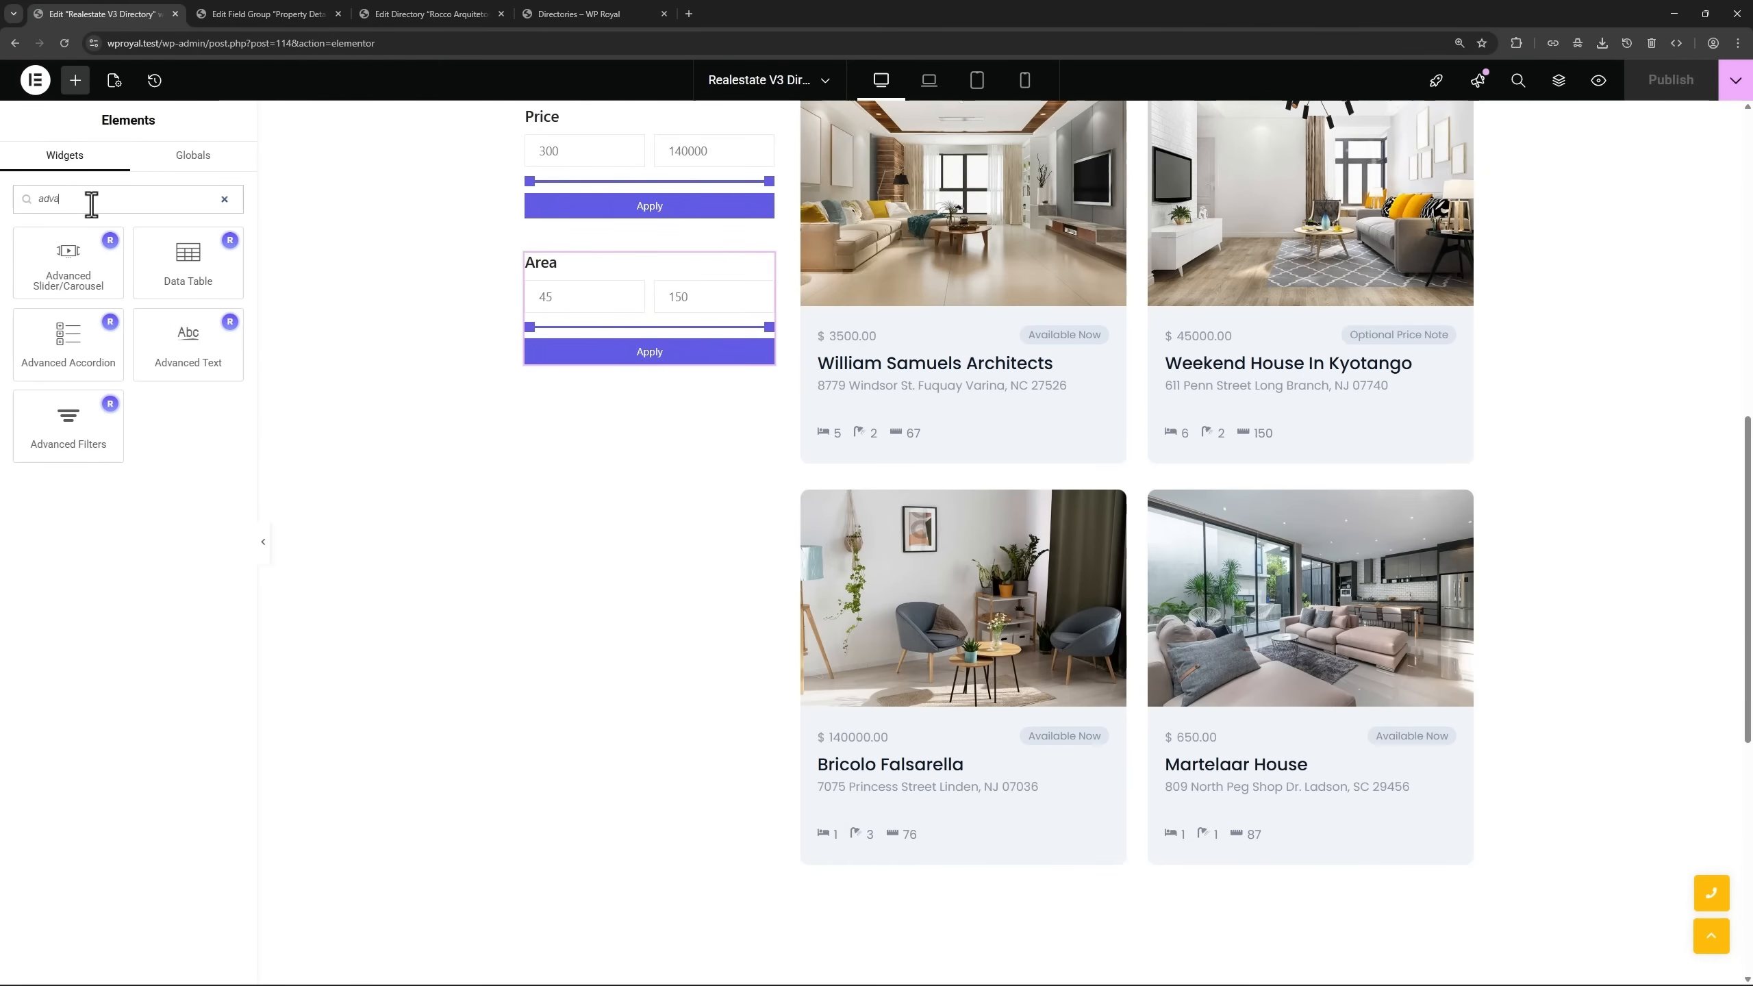
drag(64, 429, 643, 377)
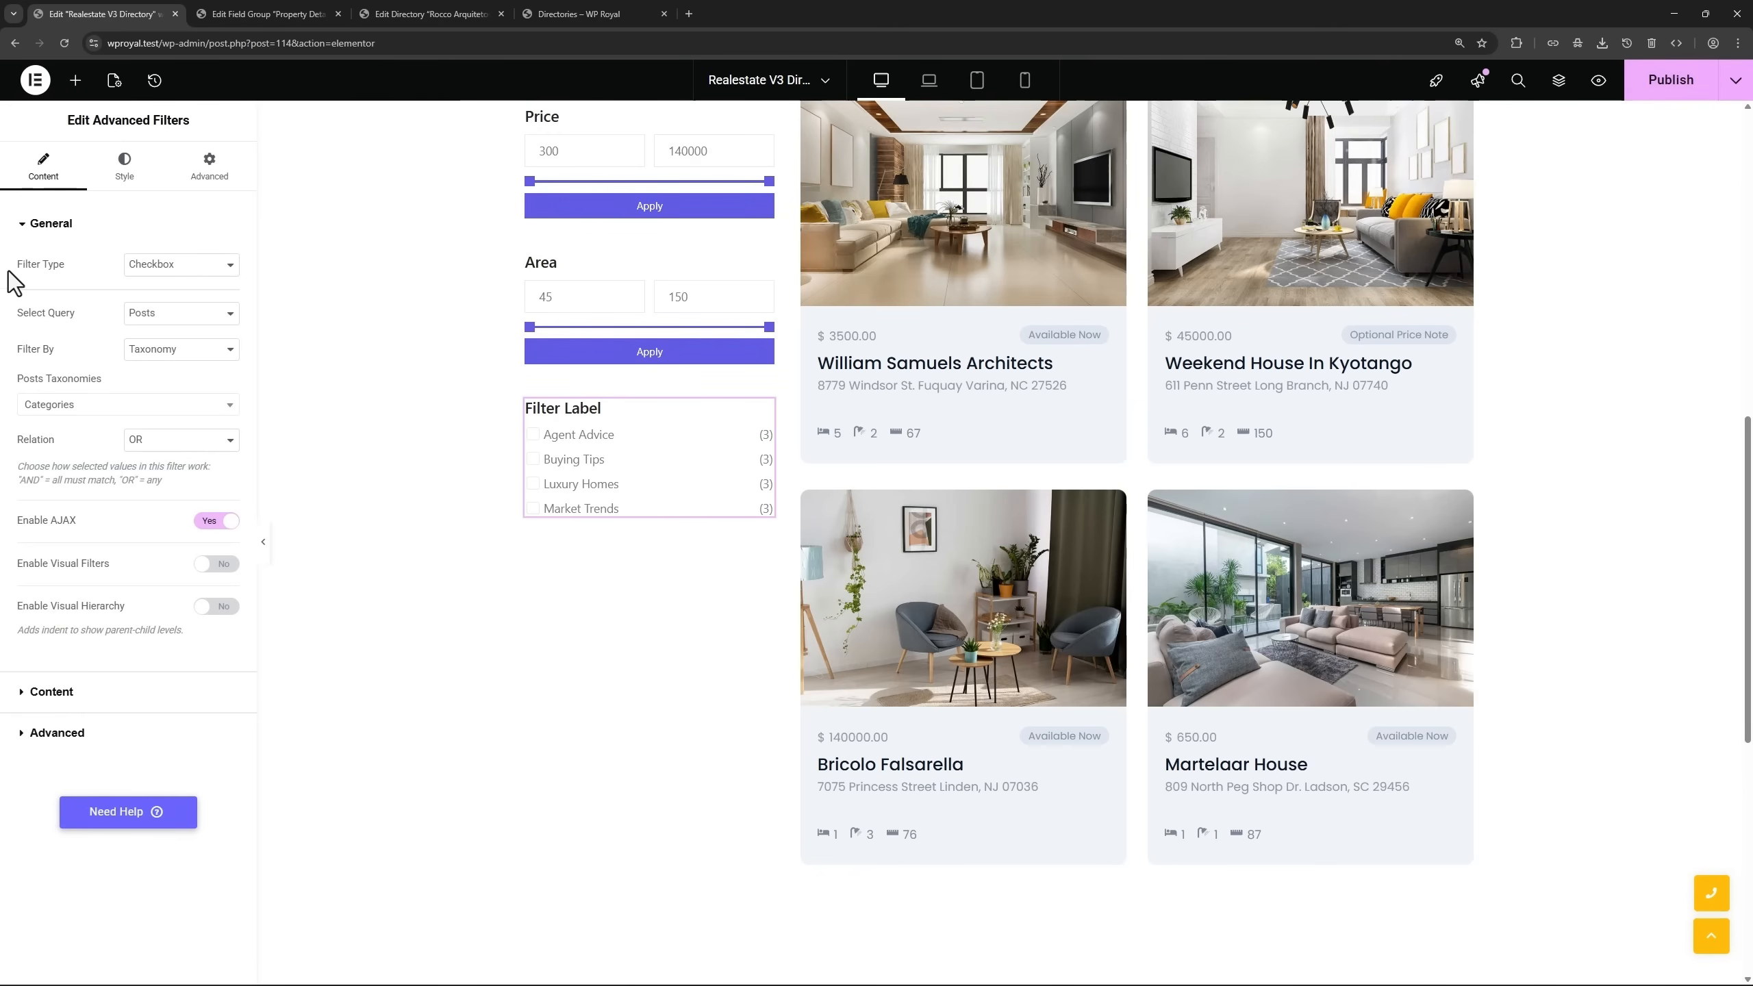
Set the new filter to Checkbox type, querying Directories and filtering by the meta field bathrooms.
click(164, 273)
click(156, 282)
click(161, 321)
click(164, 373)
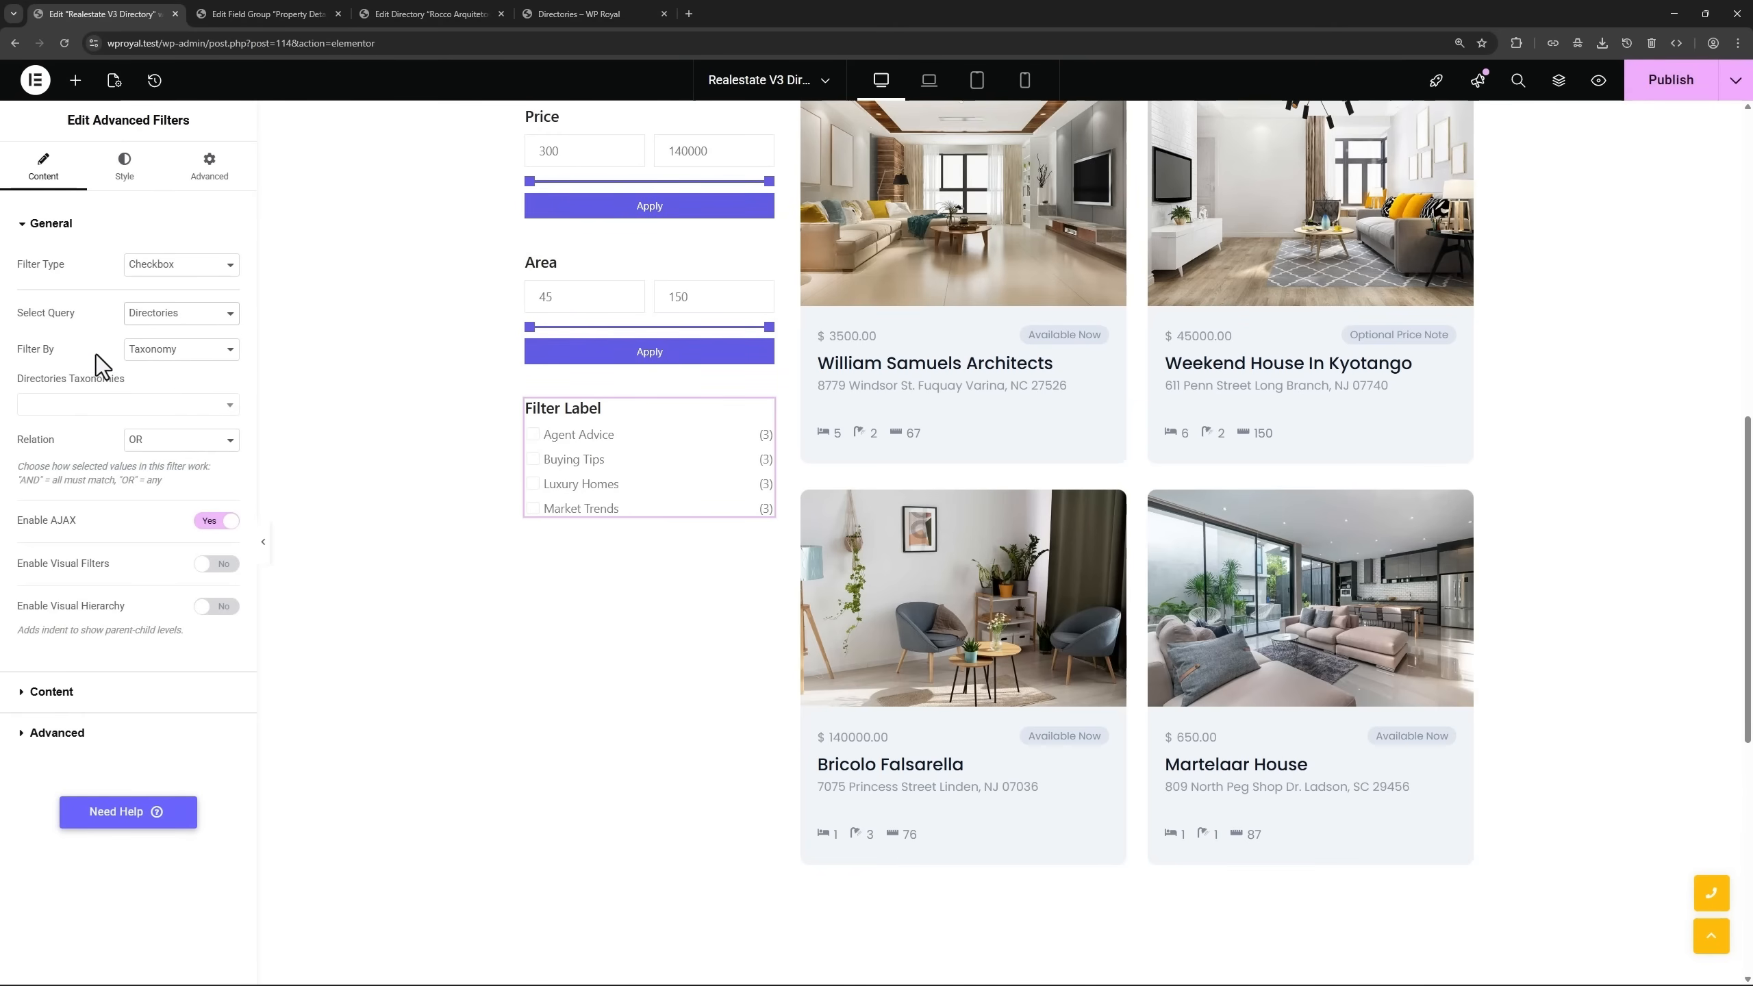
click(161, 351)
click(162, 387)
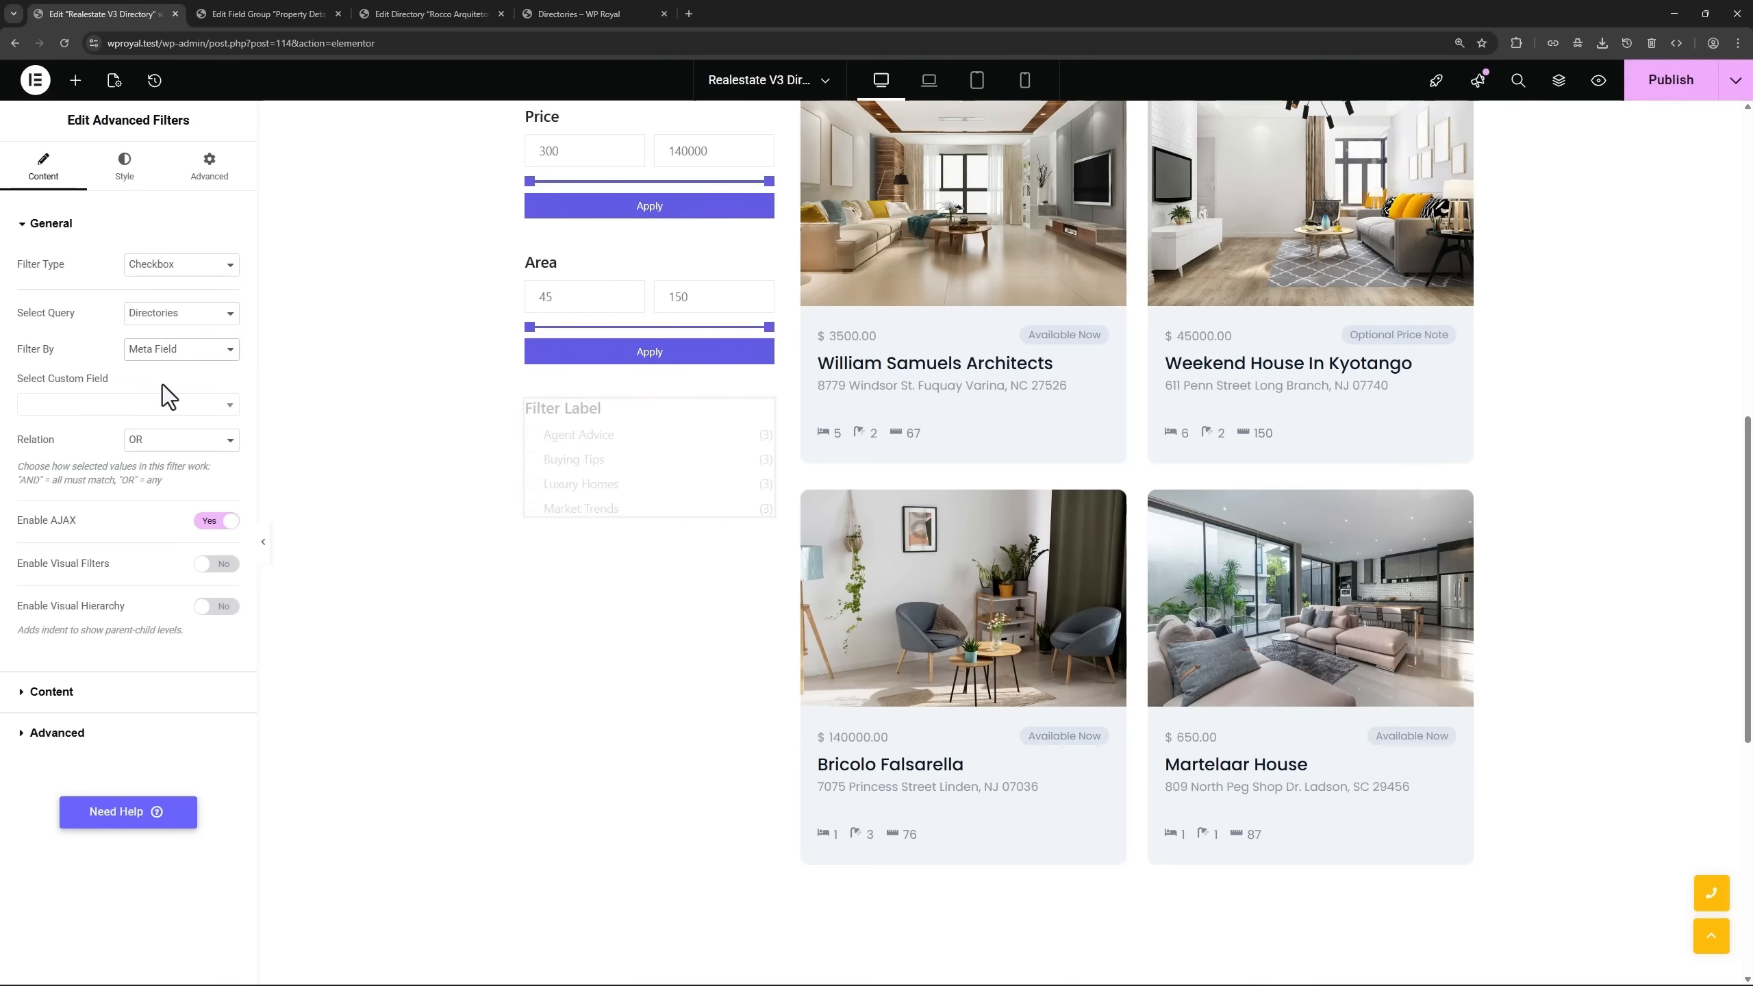
click(99, 405)
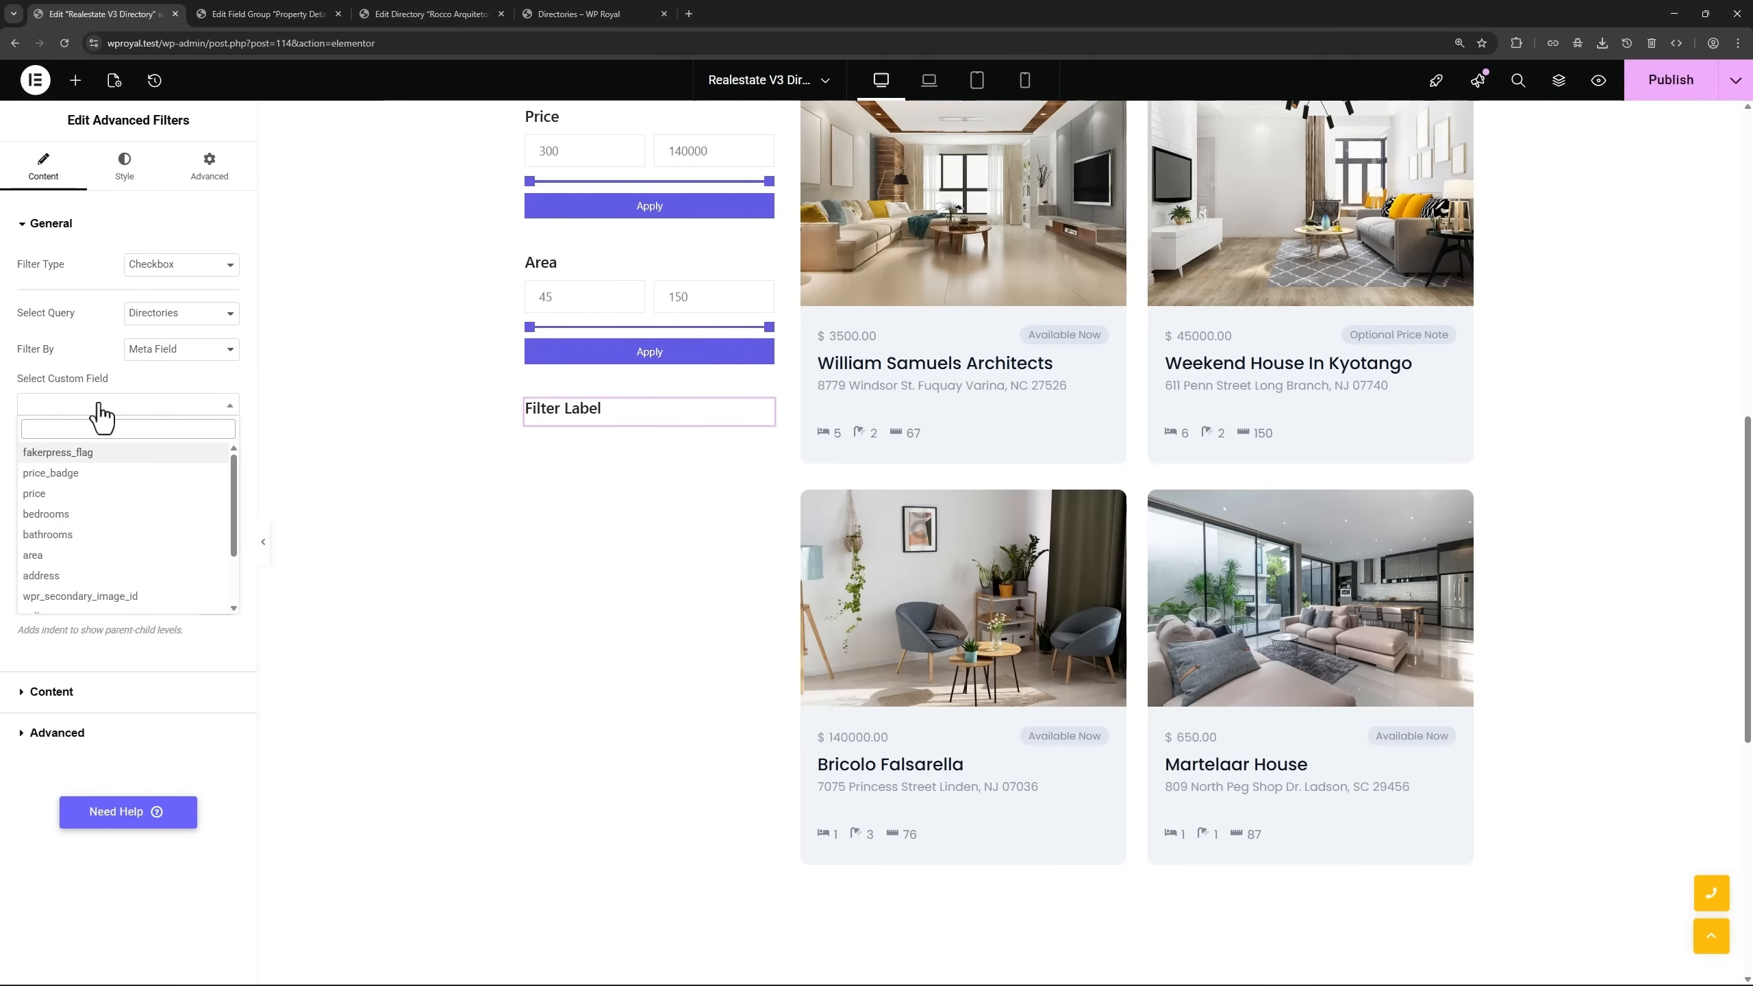
click(82, 533)
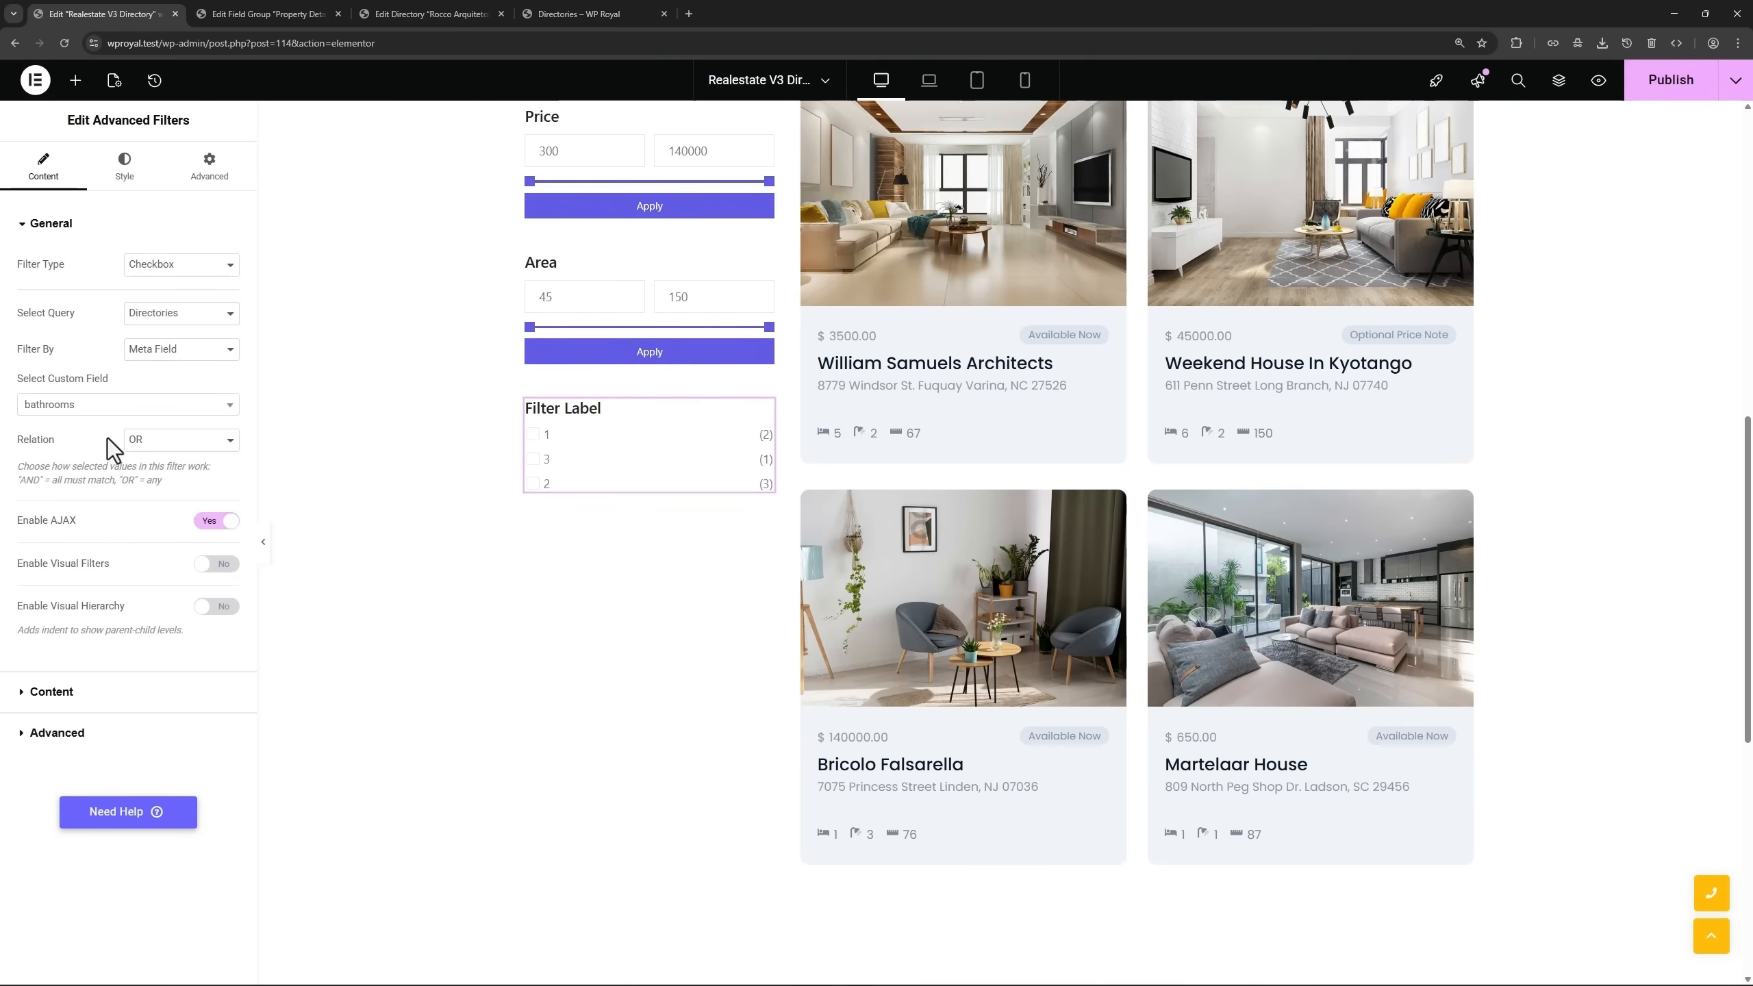
Change the new filter's label to "Bathroom".
click(78, 693)
click(198, 336)
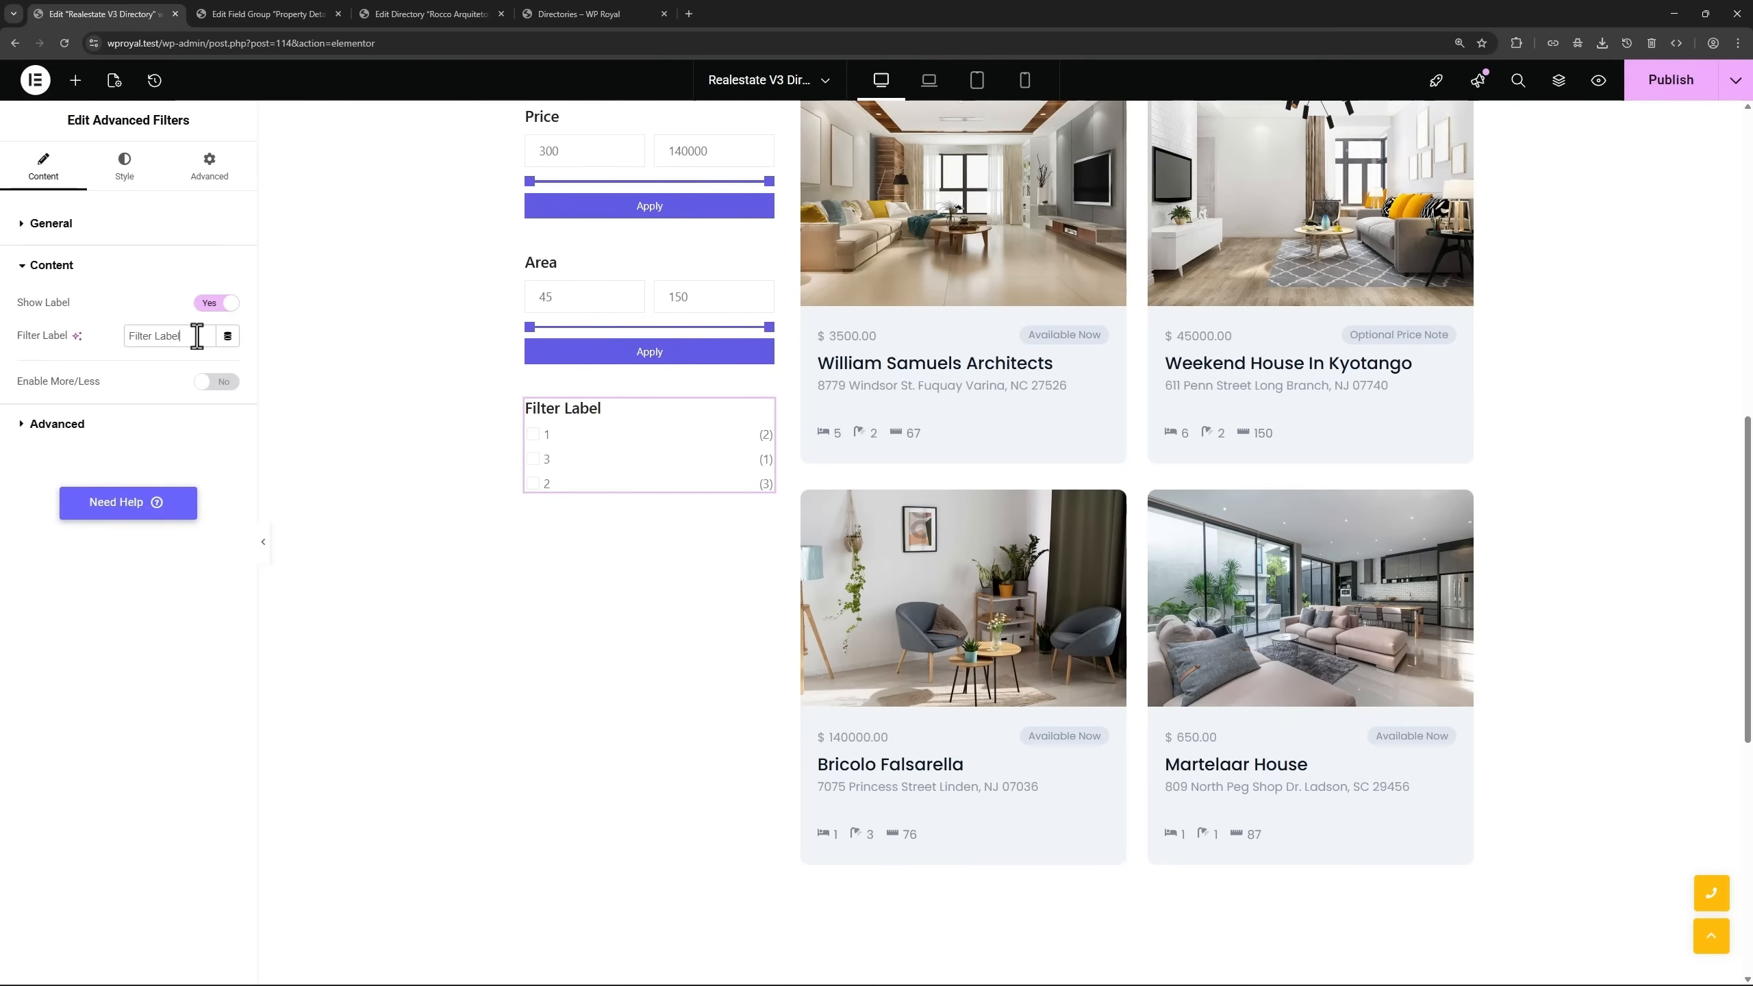
text(Bathroom)
Add another Advanced Filters widget below the Bathroom filter.
click(75, 80)
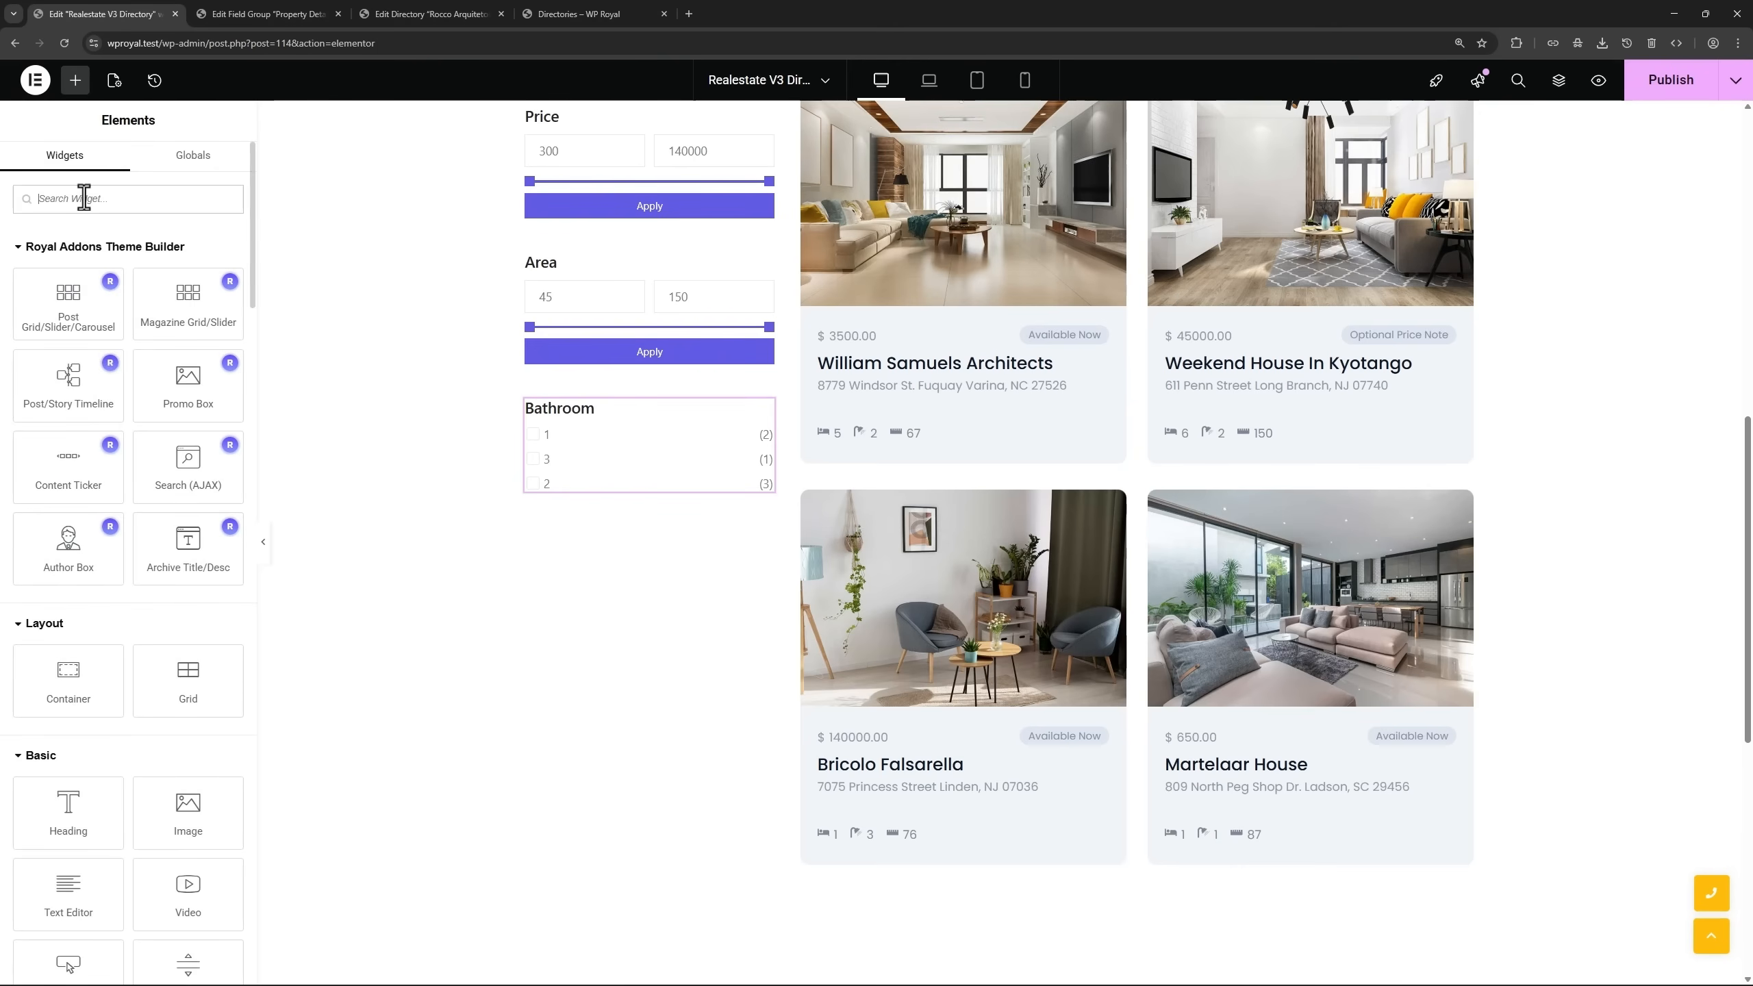
click(83, 198)
text(adva)
drag(68, 421, 638, 493)
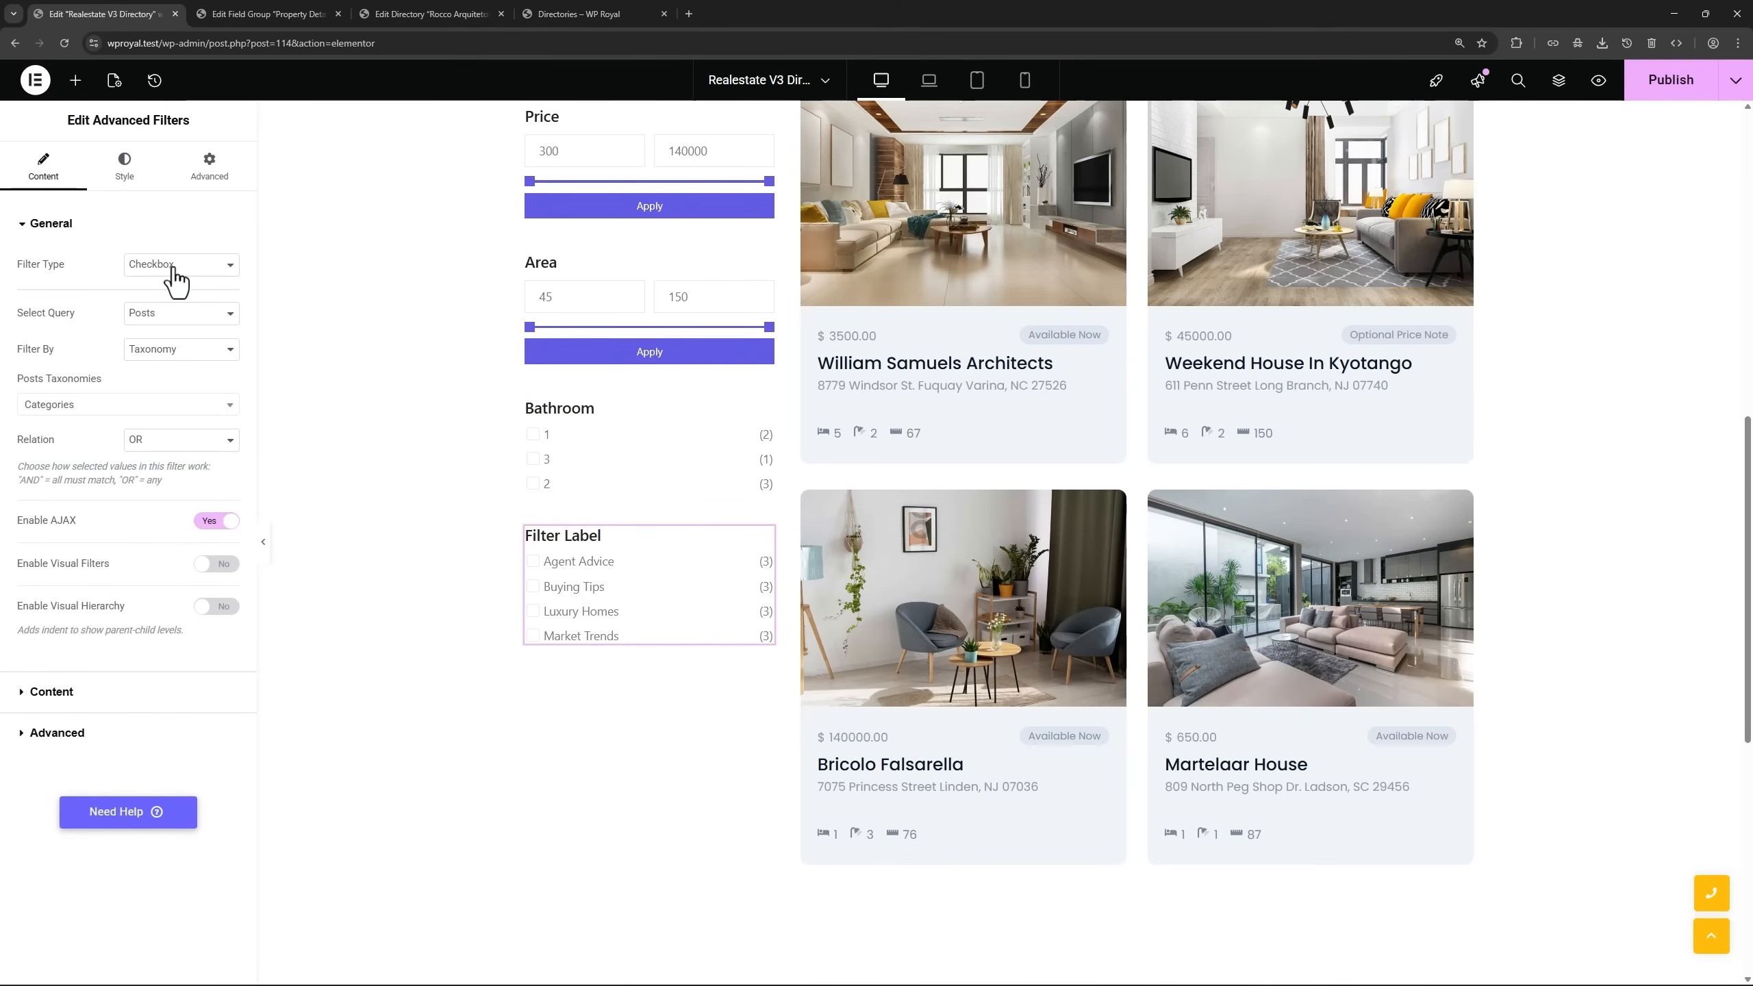
Set the second filter's query to Directories and filter it by the meta field bedrooms.
click(176, 322)
click(169, 376)
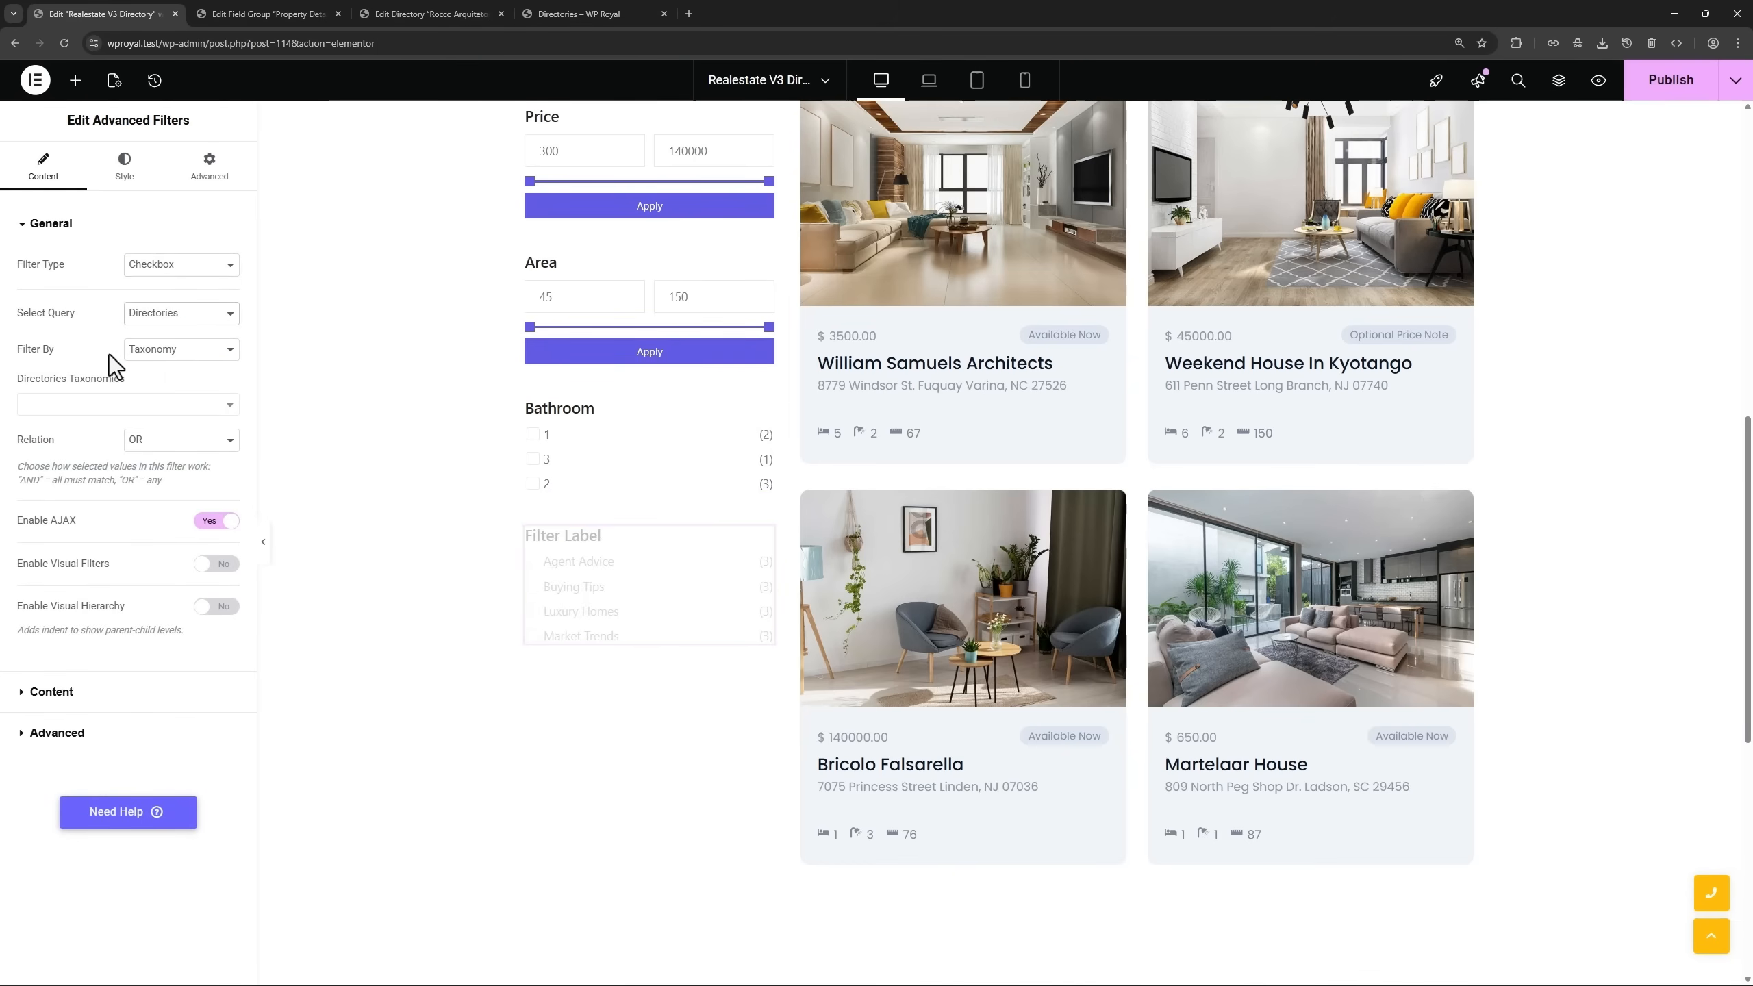
click(163, 355)
click(162, 381)
click(105, 406)
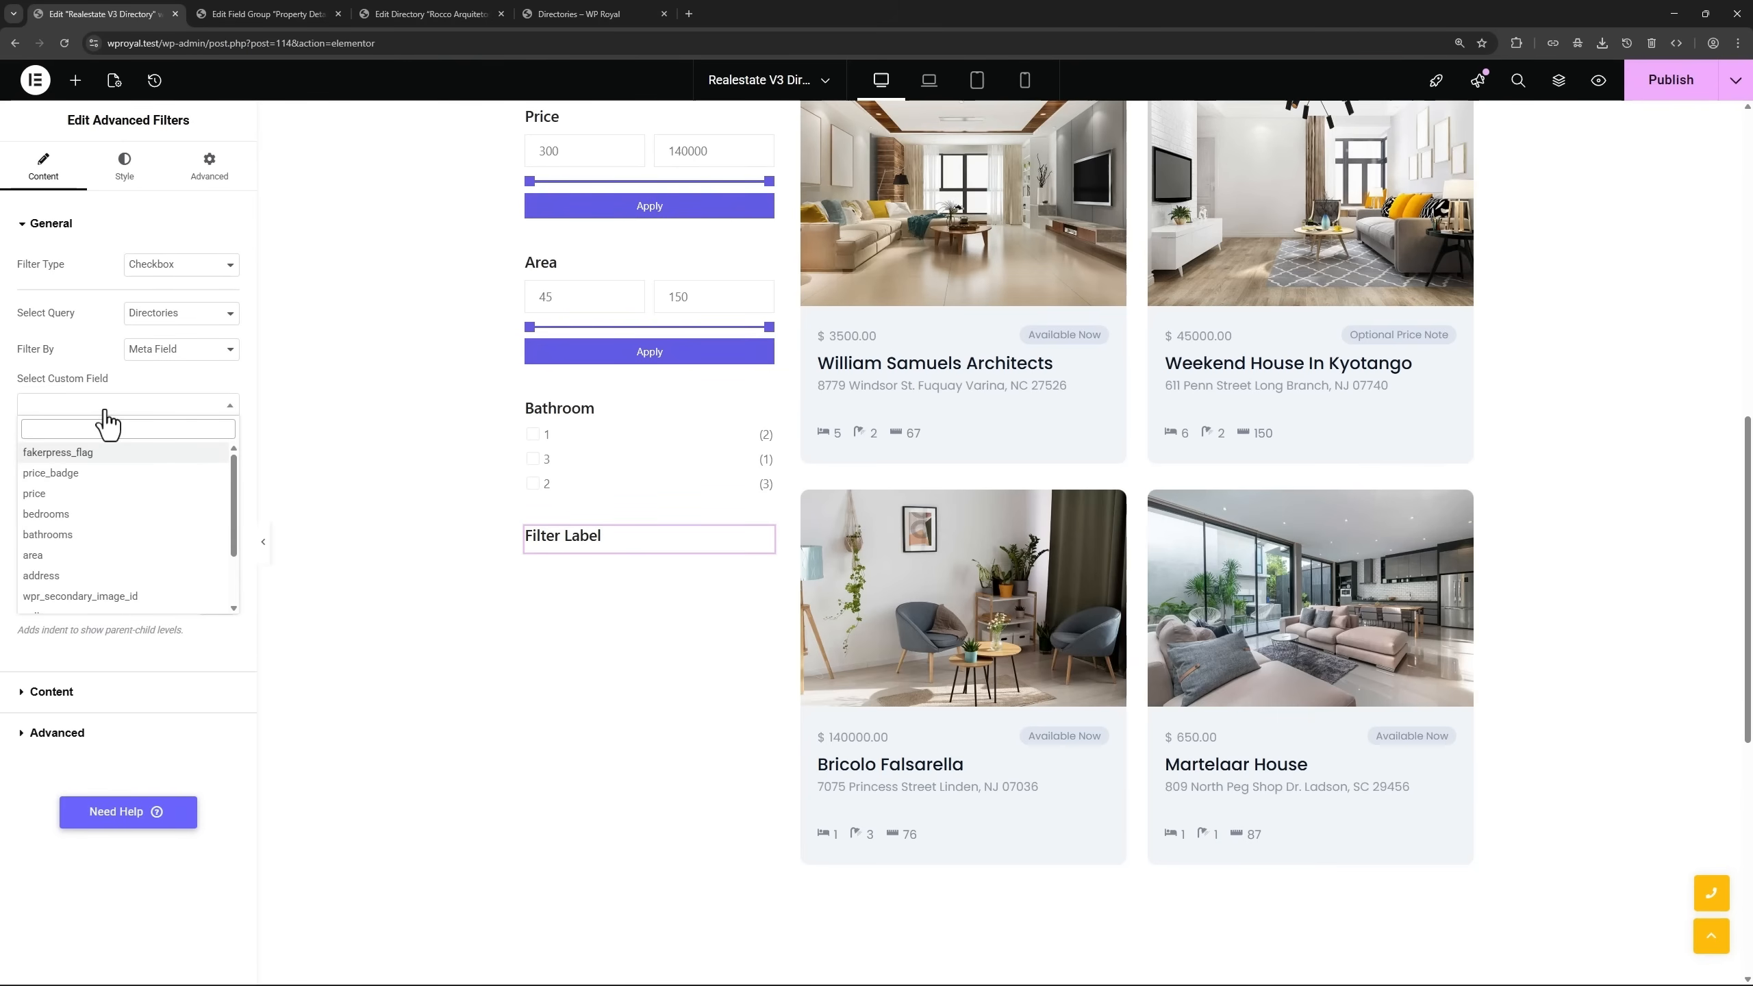
click(92, 515)
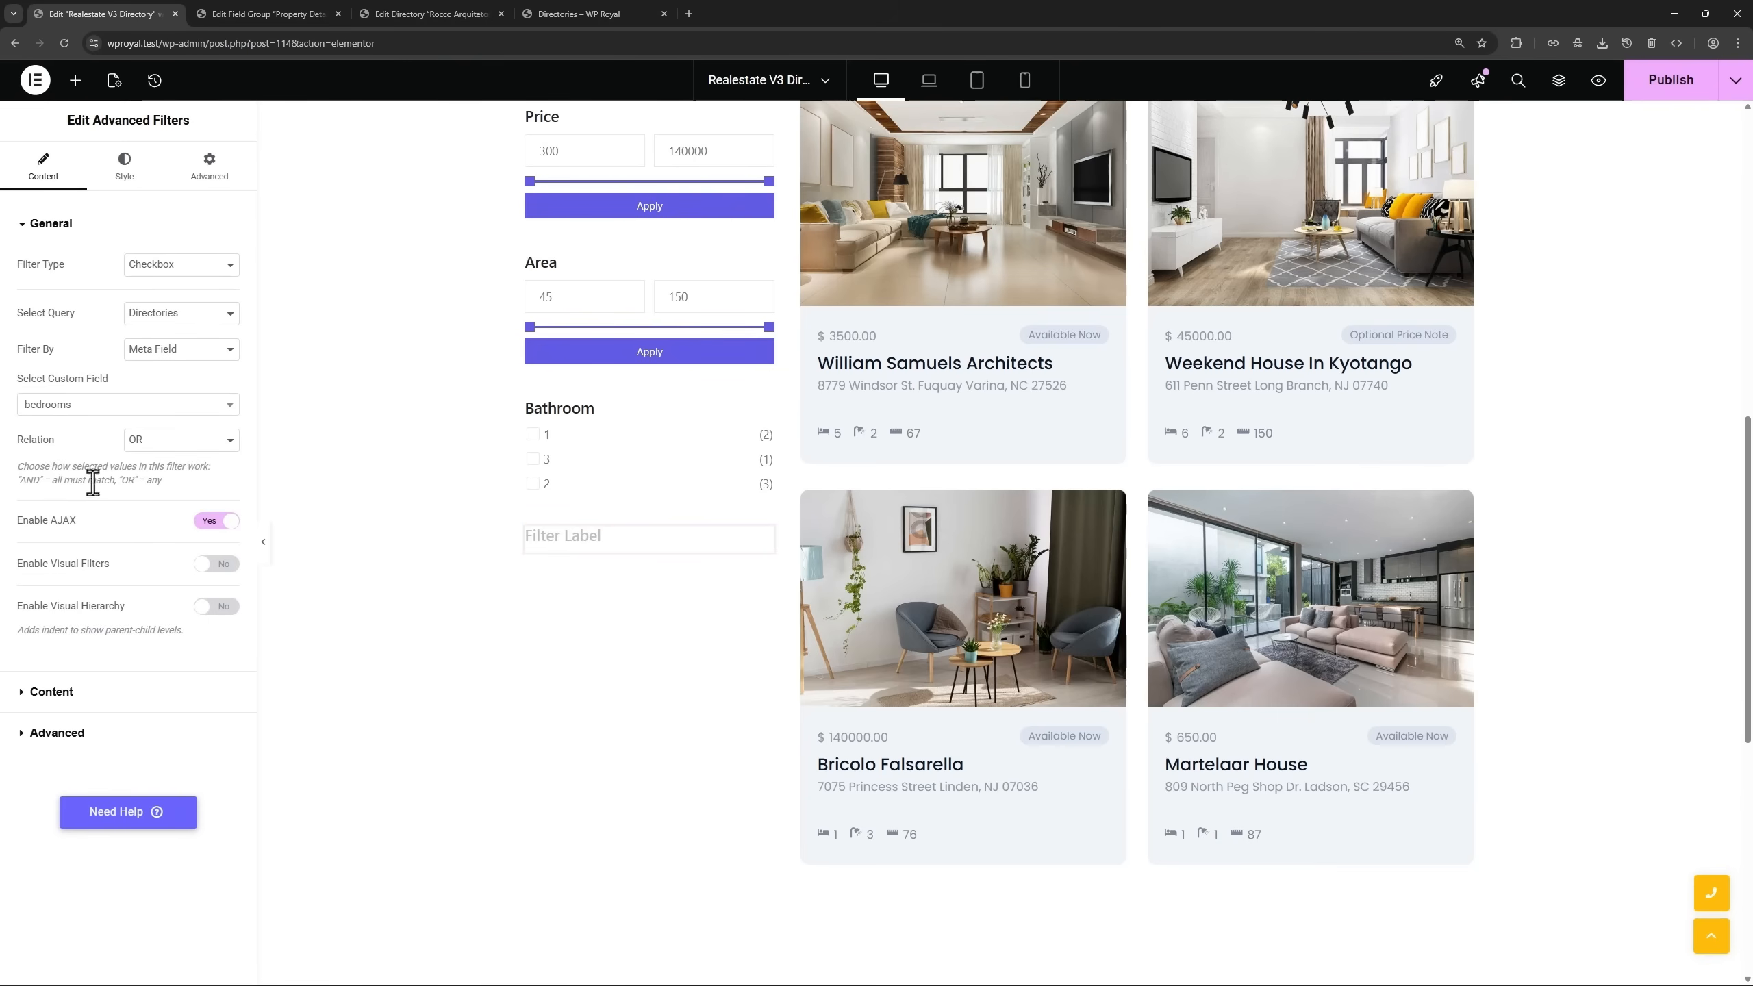
Change the second filter's label to "Bedroom" and publish the template.
click(51, 691)
drag(192, 338, 113, 343)
text(Bedroom)
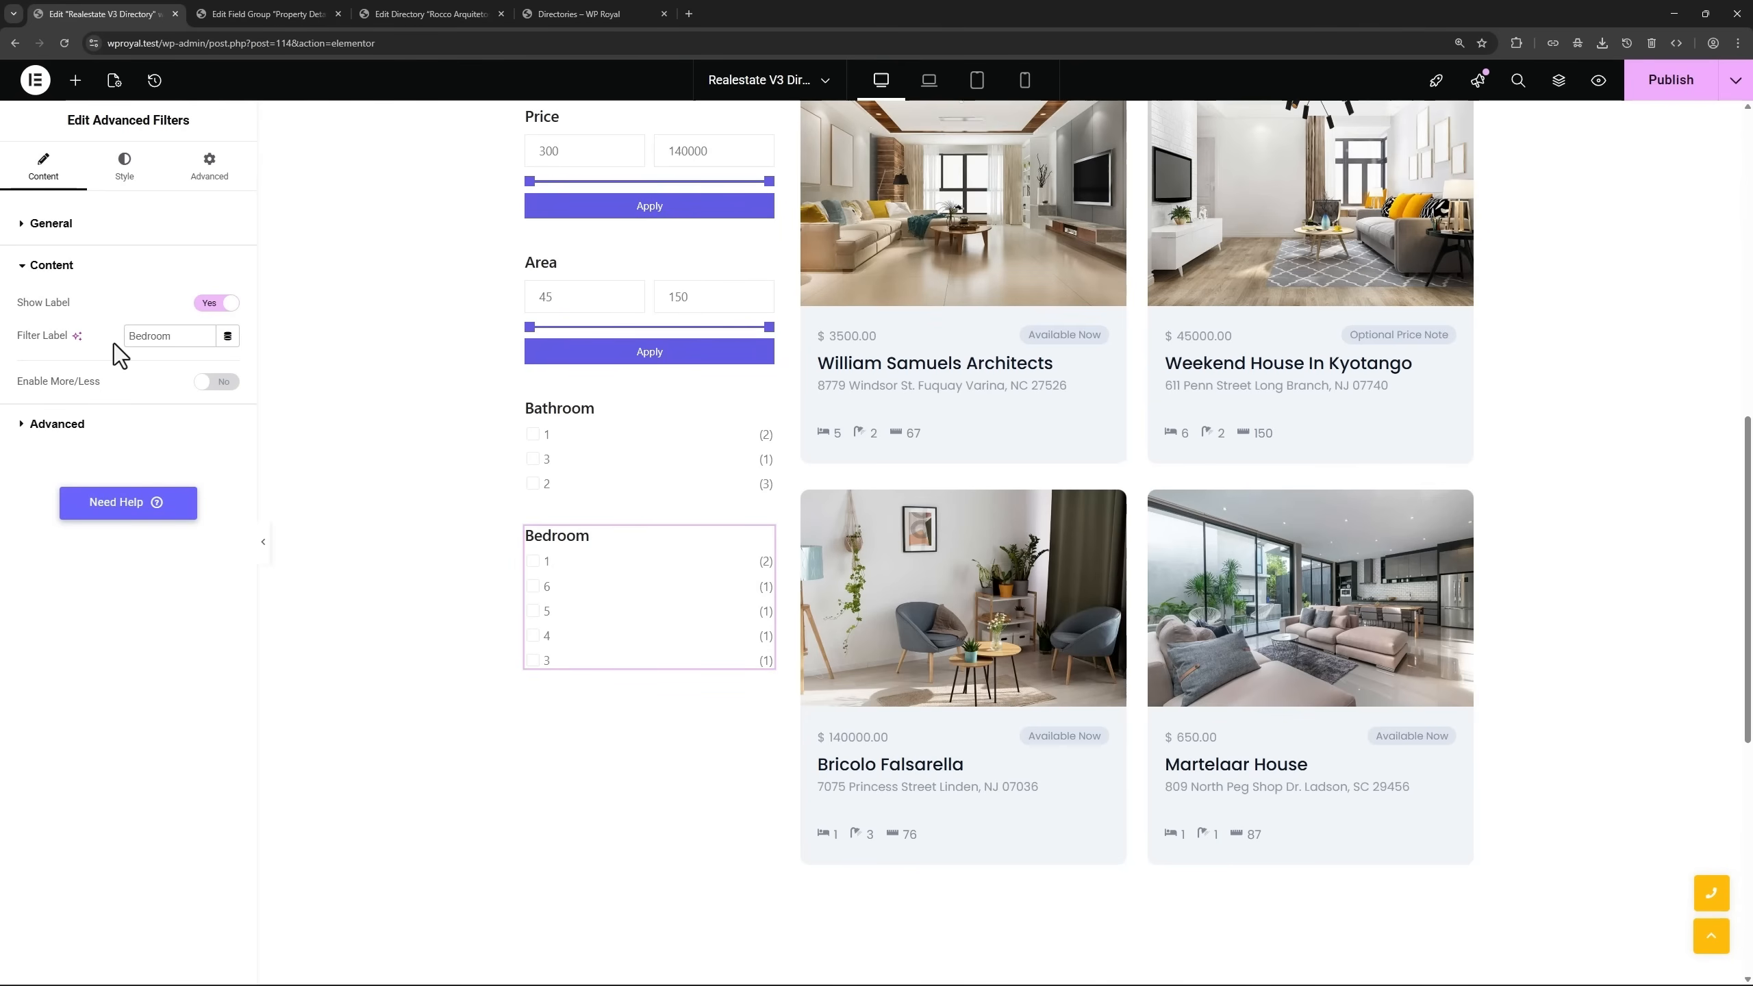
click(1670, 80)
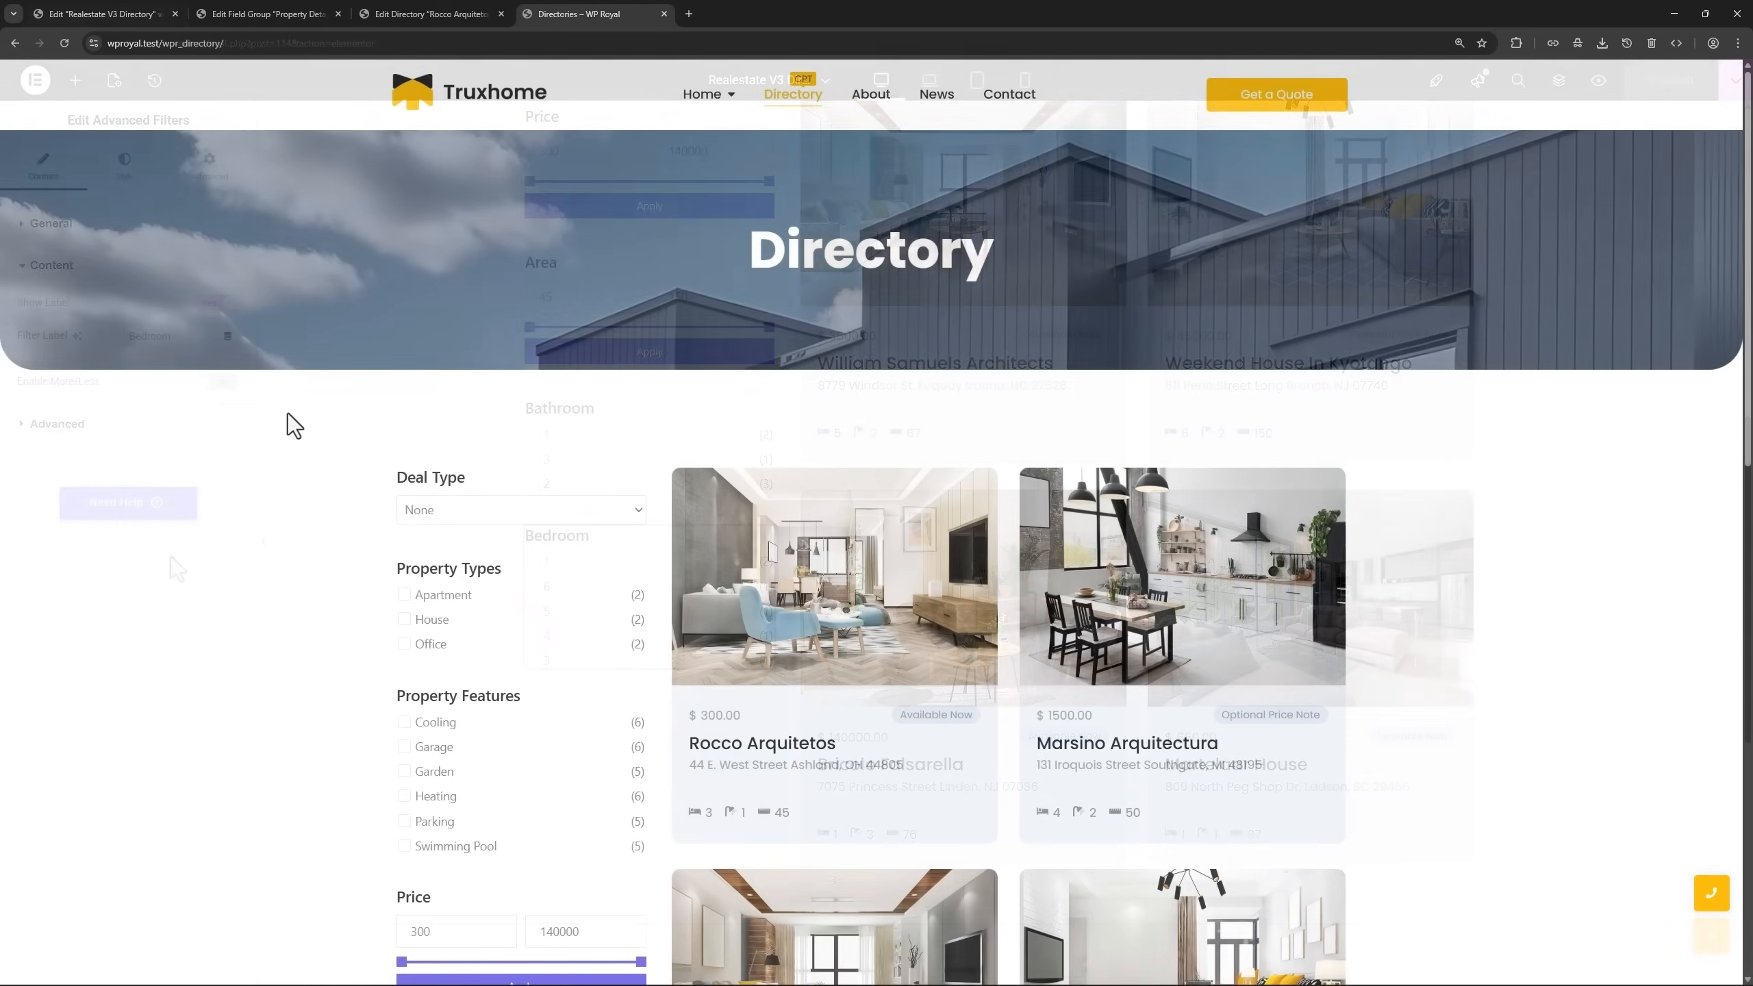
Test the filters on the live Directory page by choosing 2 under Bathroom and 6 under Bedroom.
scroll(287, 414, down, 14)
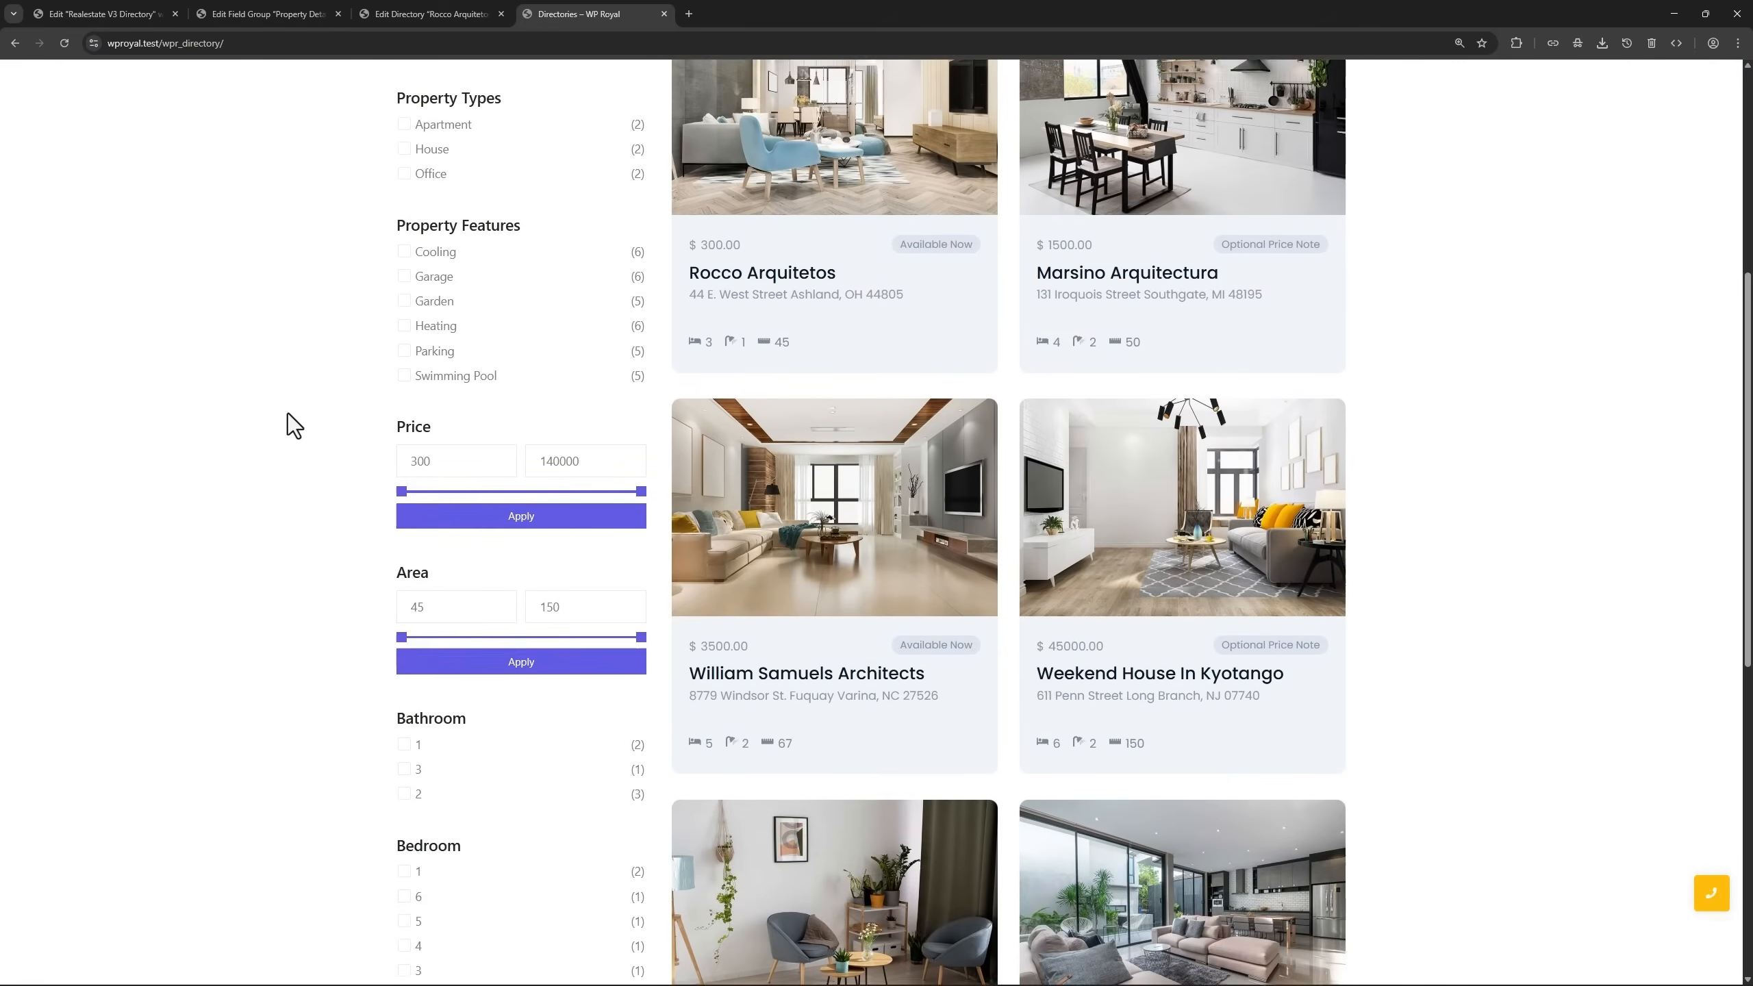
click(404, 305)
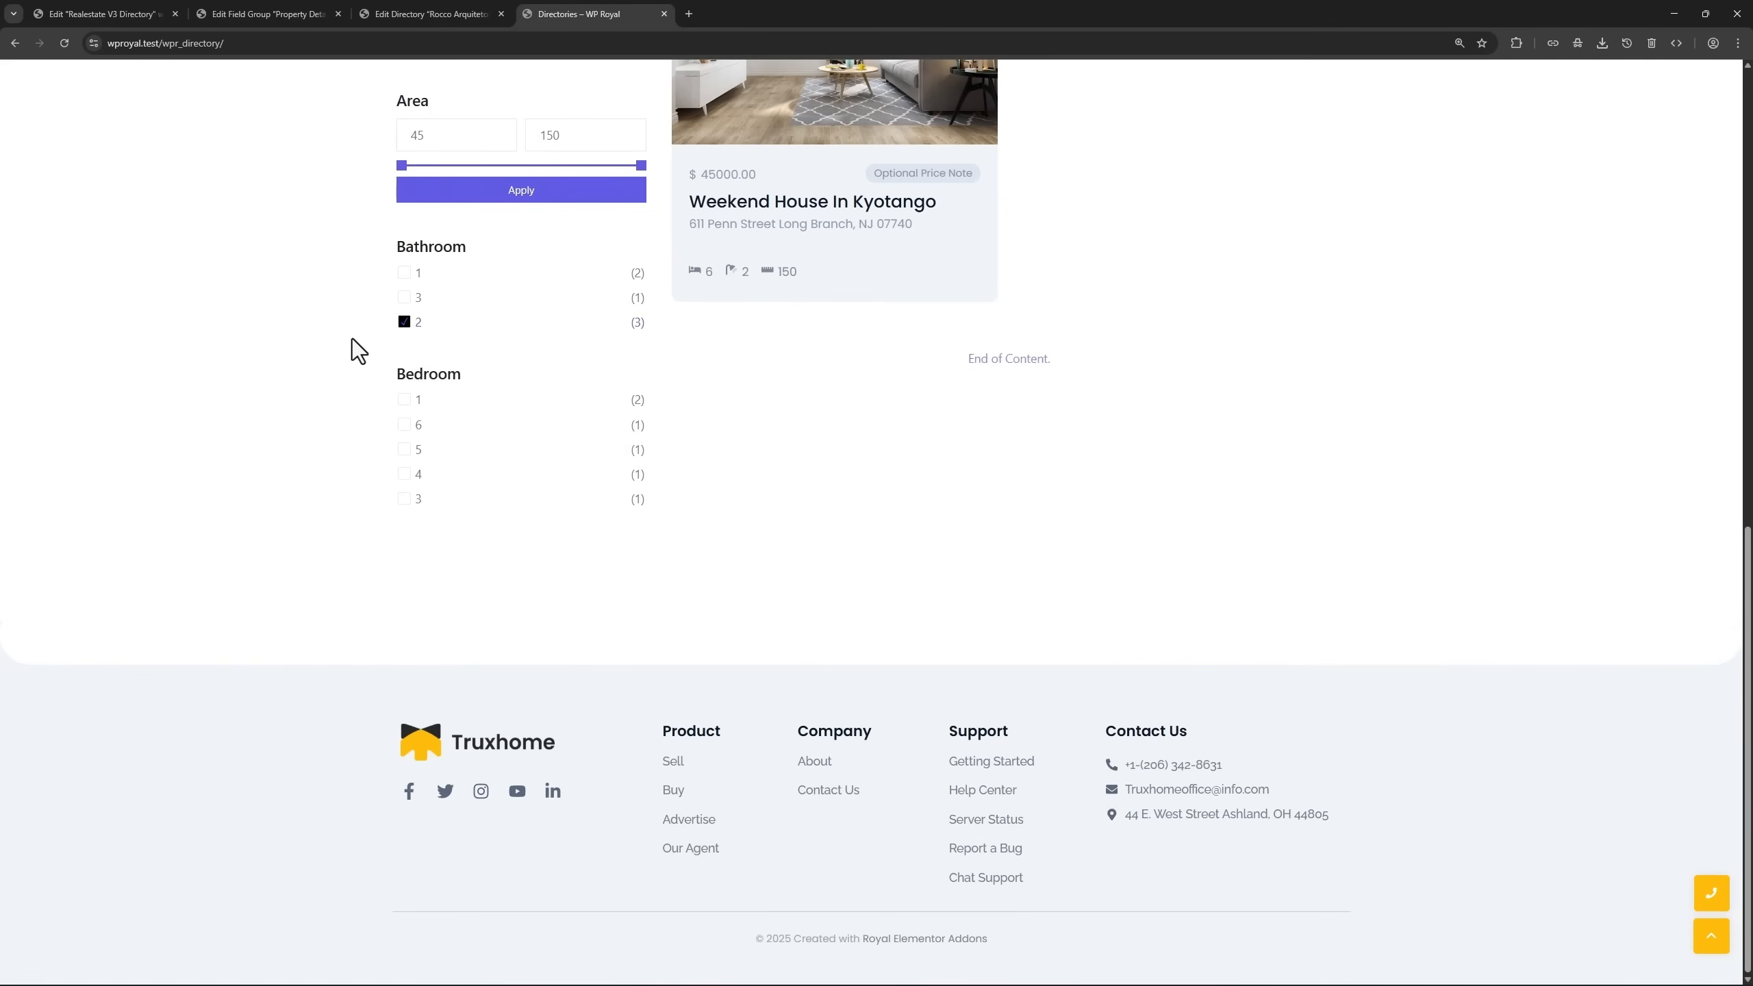
click(405, 425)
scroll(322, 405, up, 6)
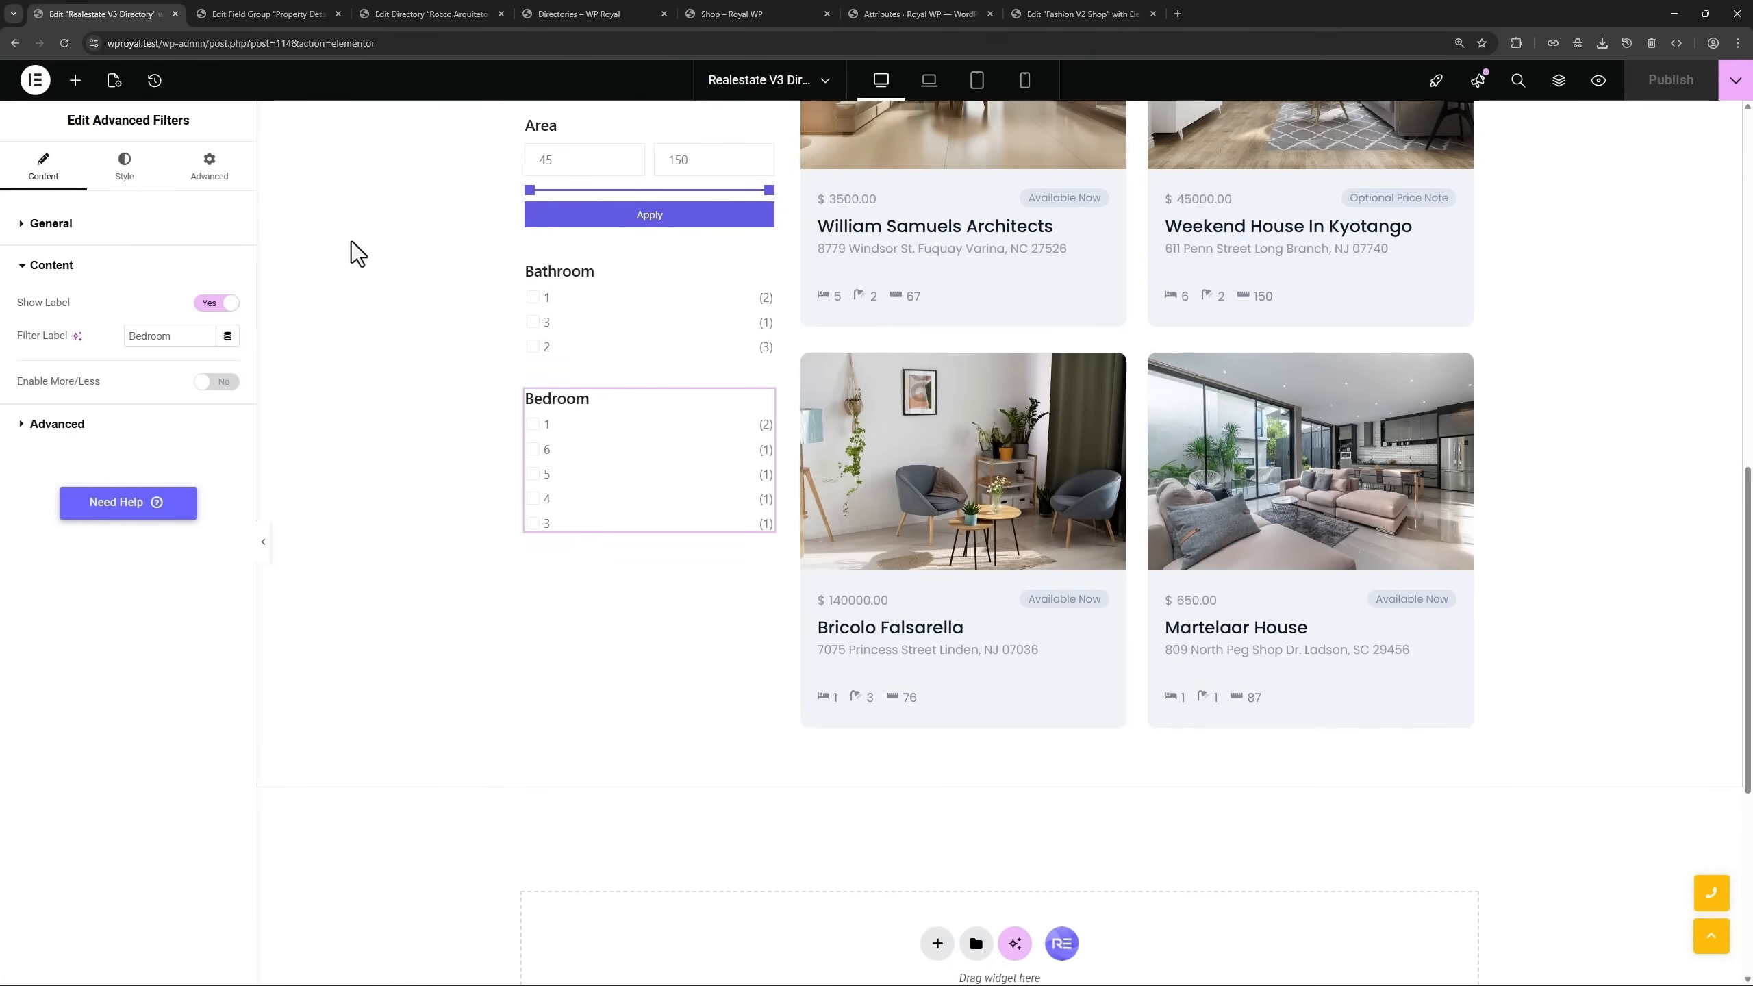
Examine the Shop page's filters, the product attributes list and the replace value of the Black visual filter in the Fashion V2 Shop template.
click(724, 13)
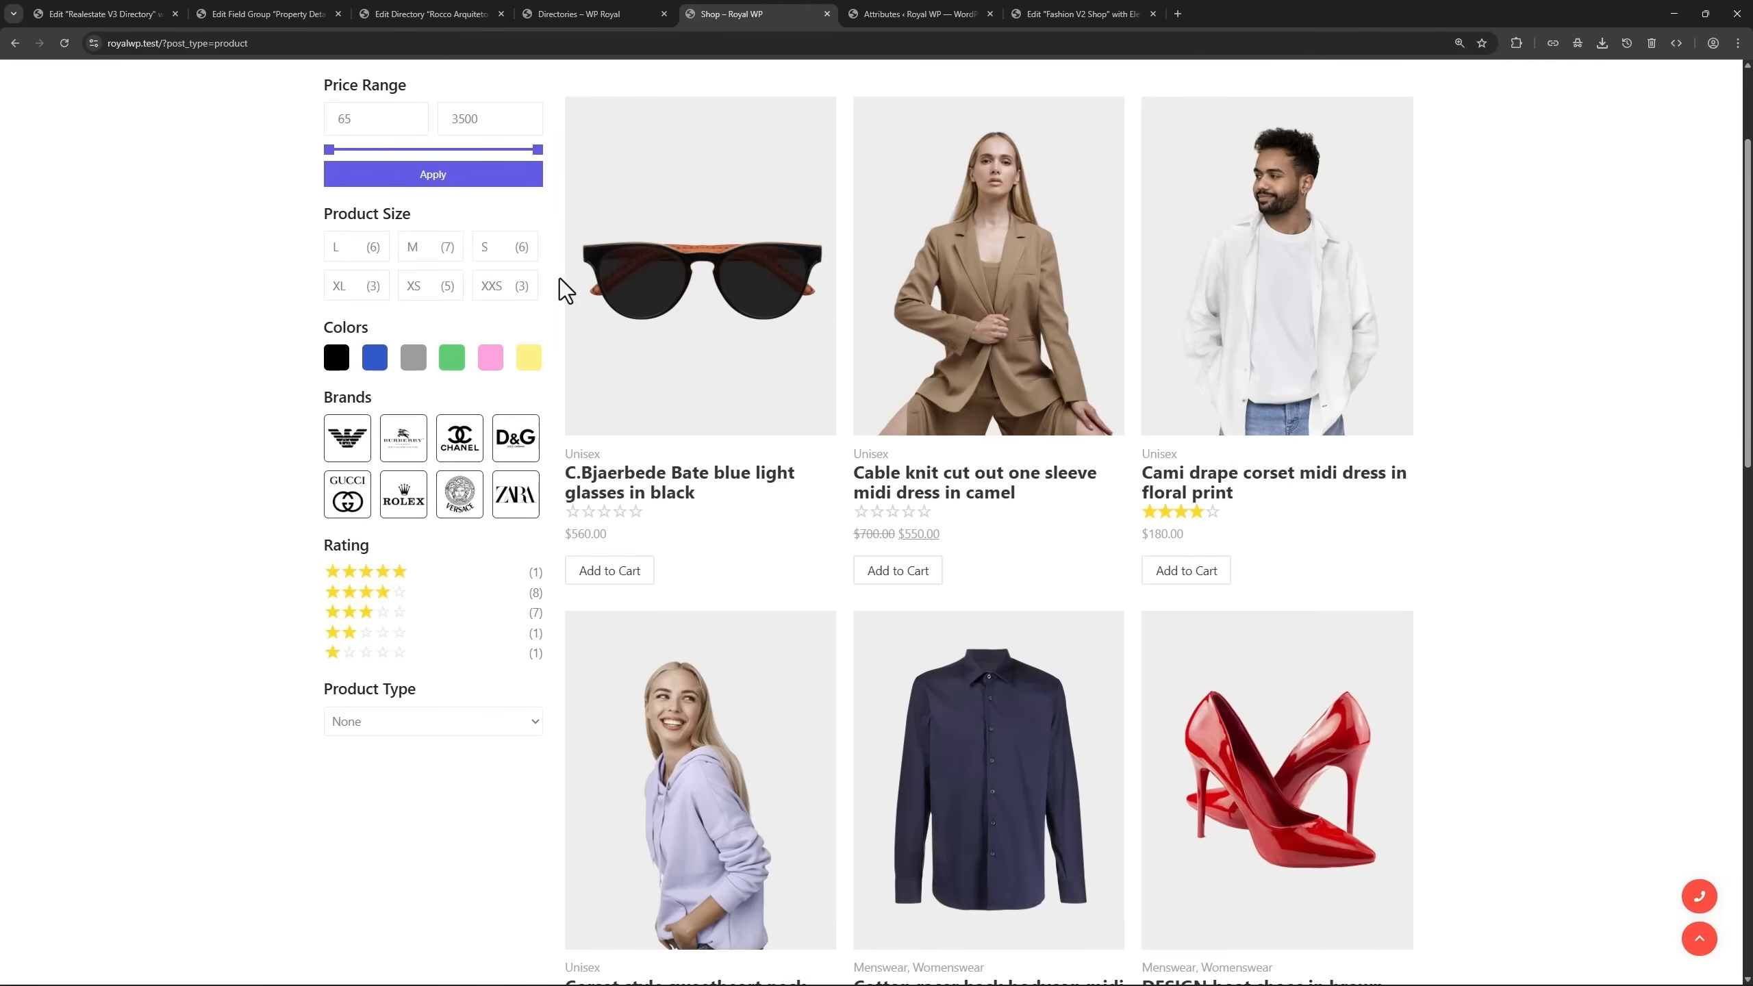
click(877, 19)
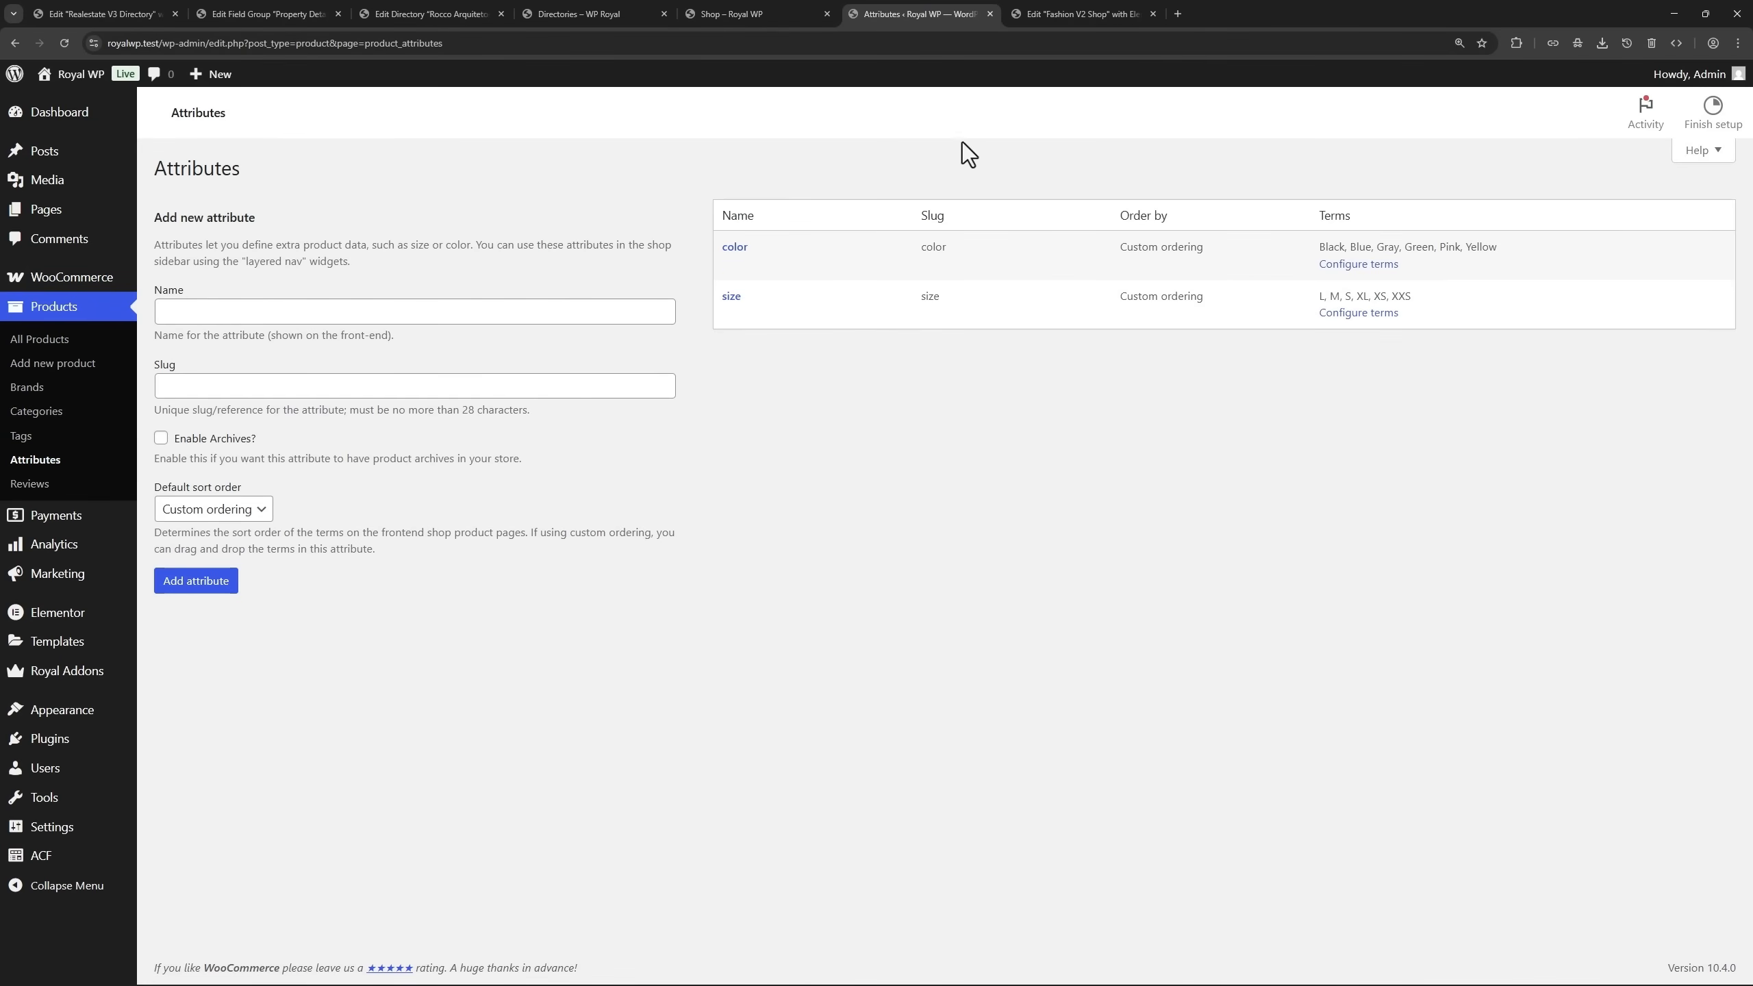
click(1059, 14)
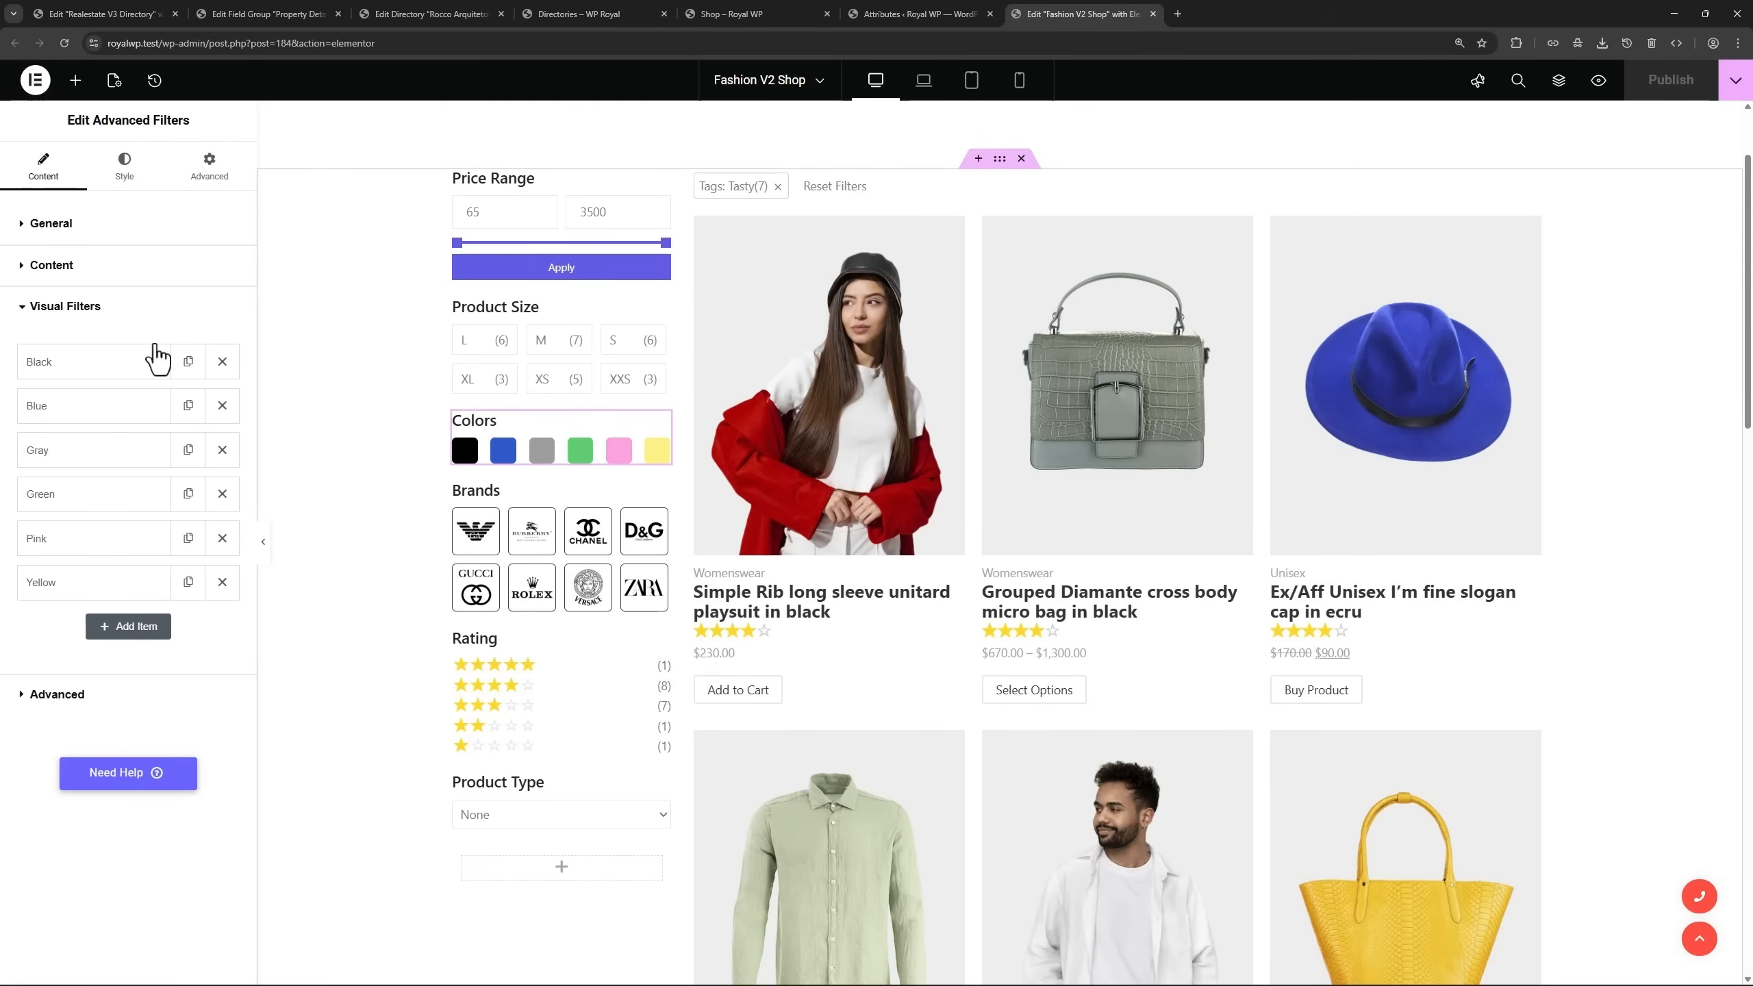
click(100, 380)
drag(85, 477, 27, 487)
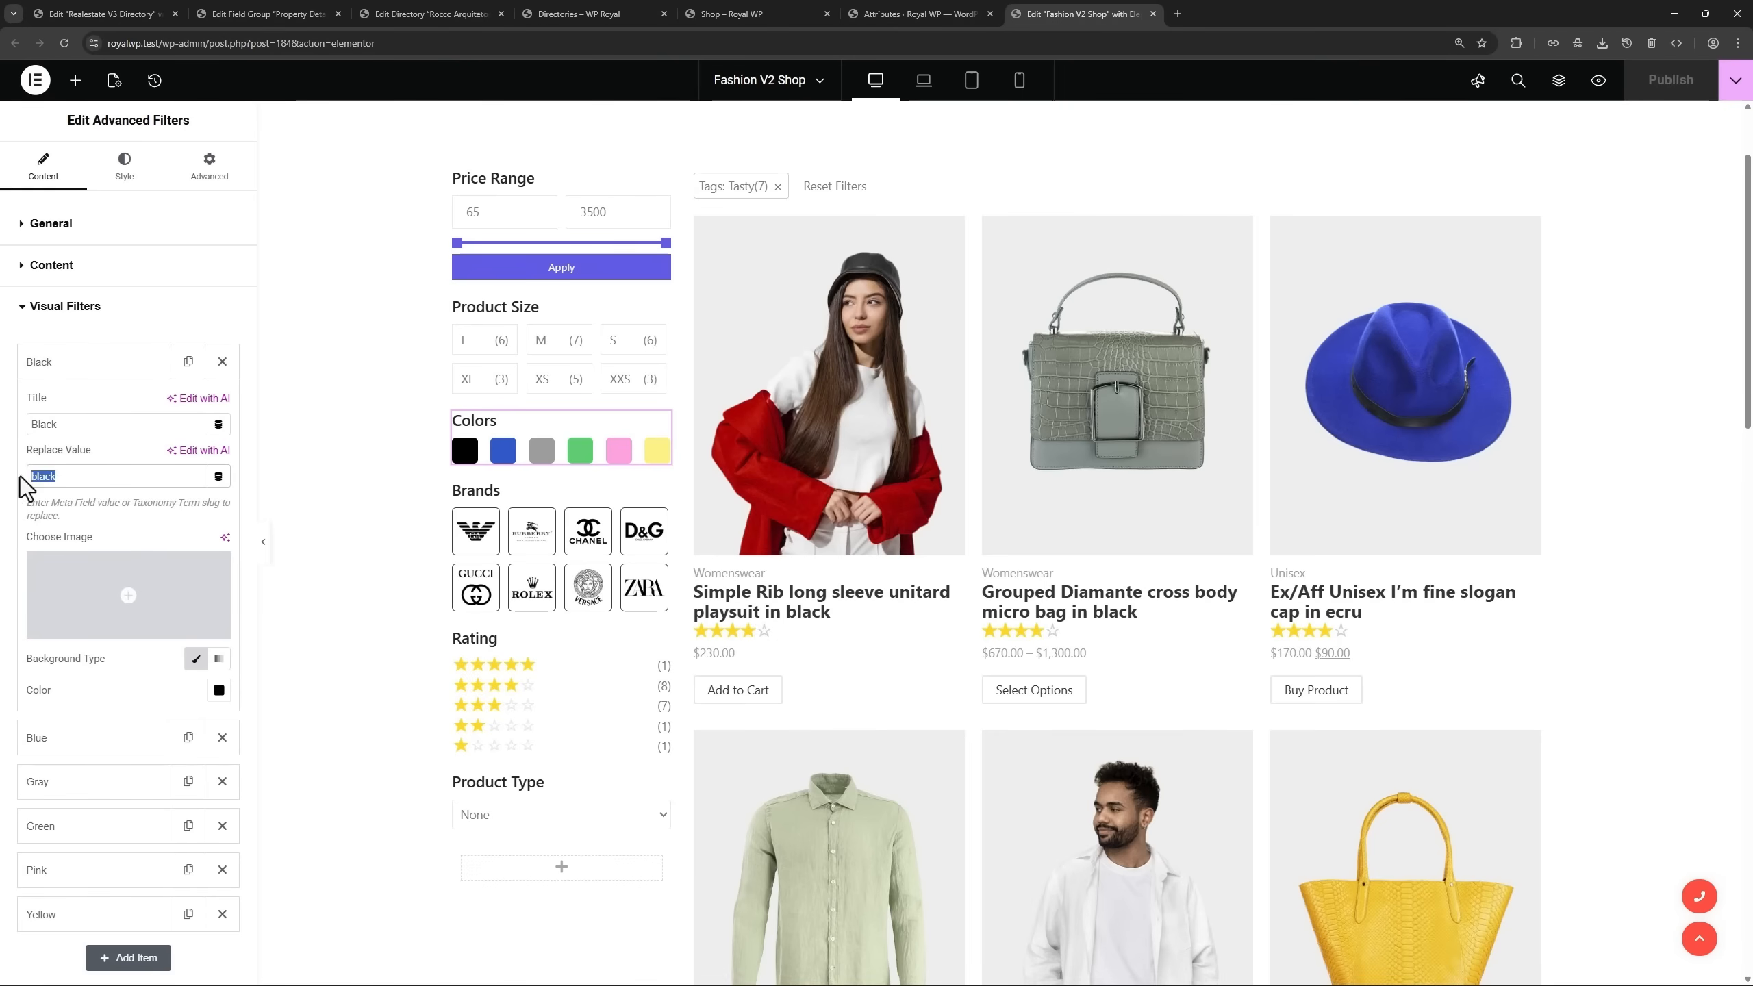
Check the slugs of the color attribute's terms, and return to the Realestate V3 Directory template editor.
click(881, 16)
click(732, 251)
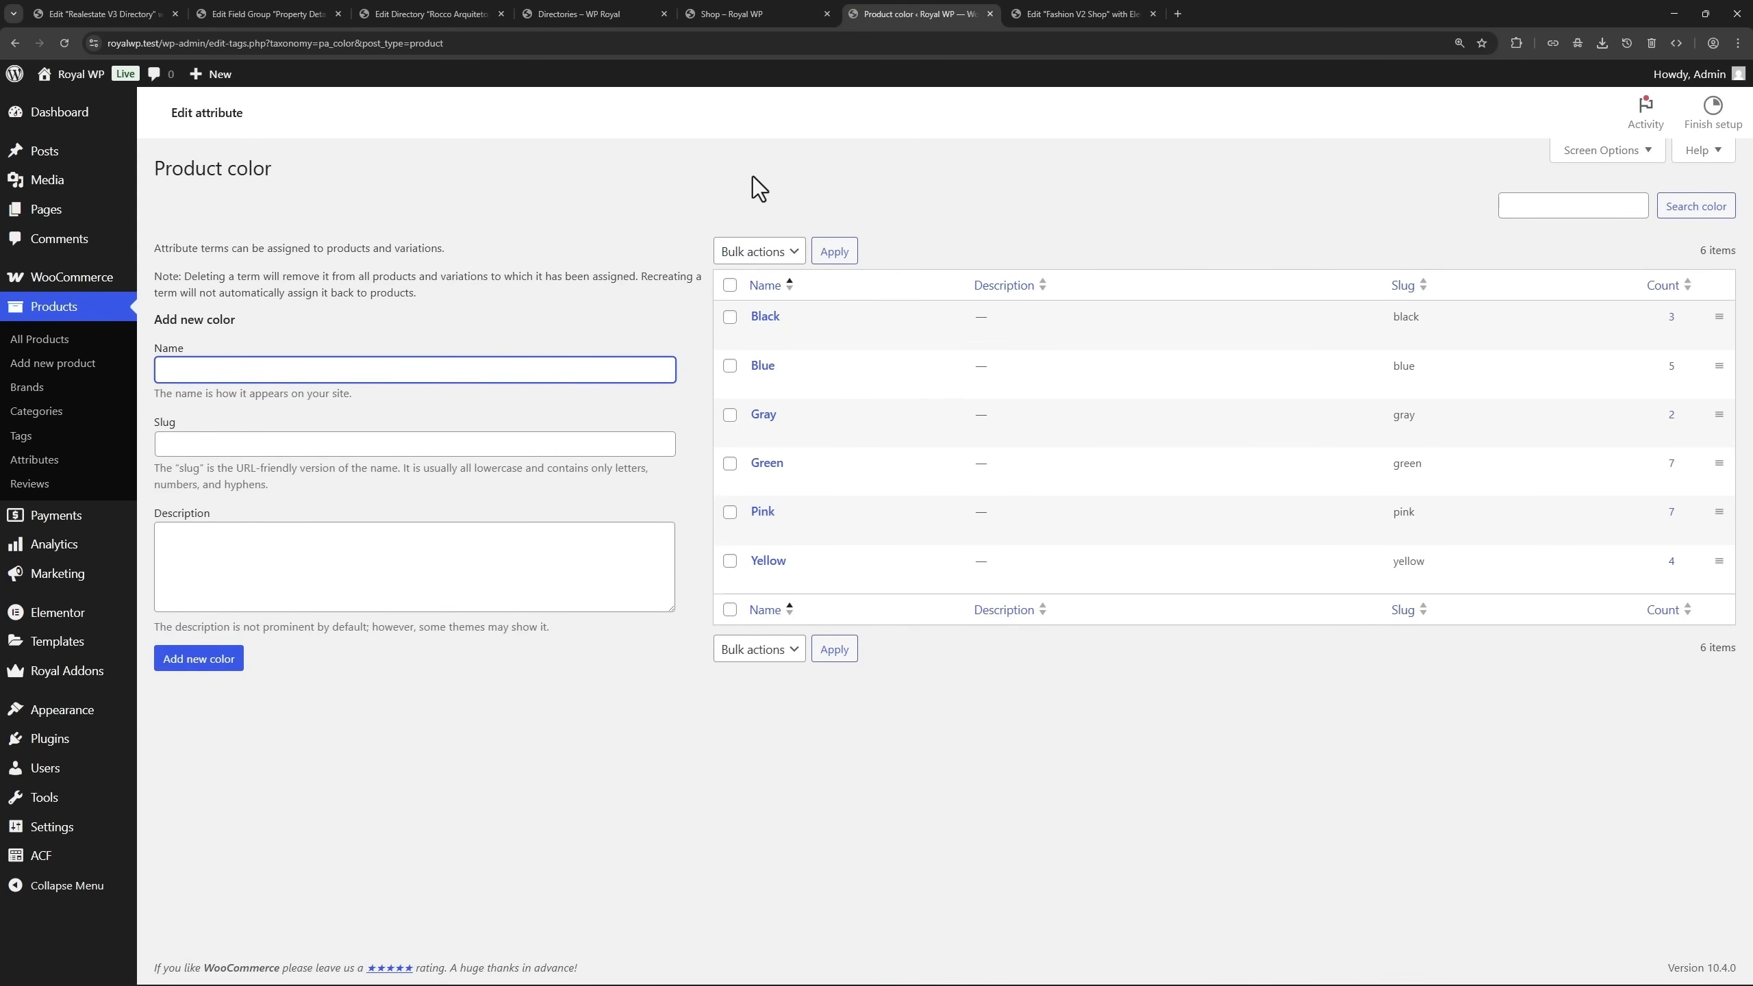
click(114, 15)
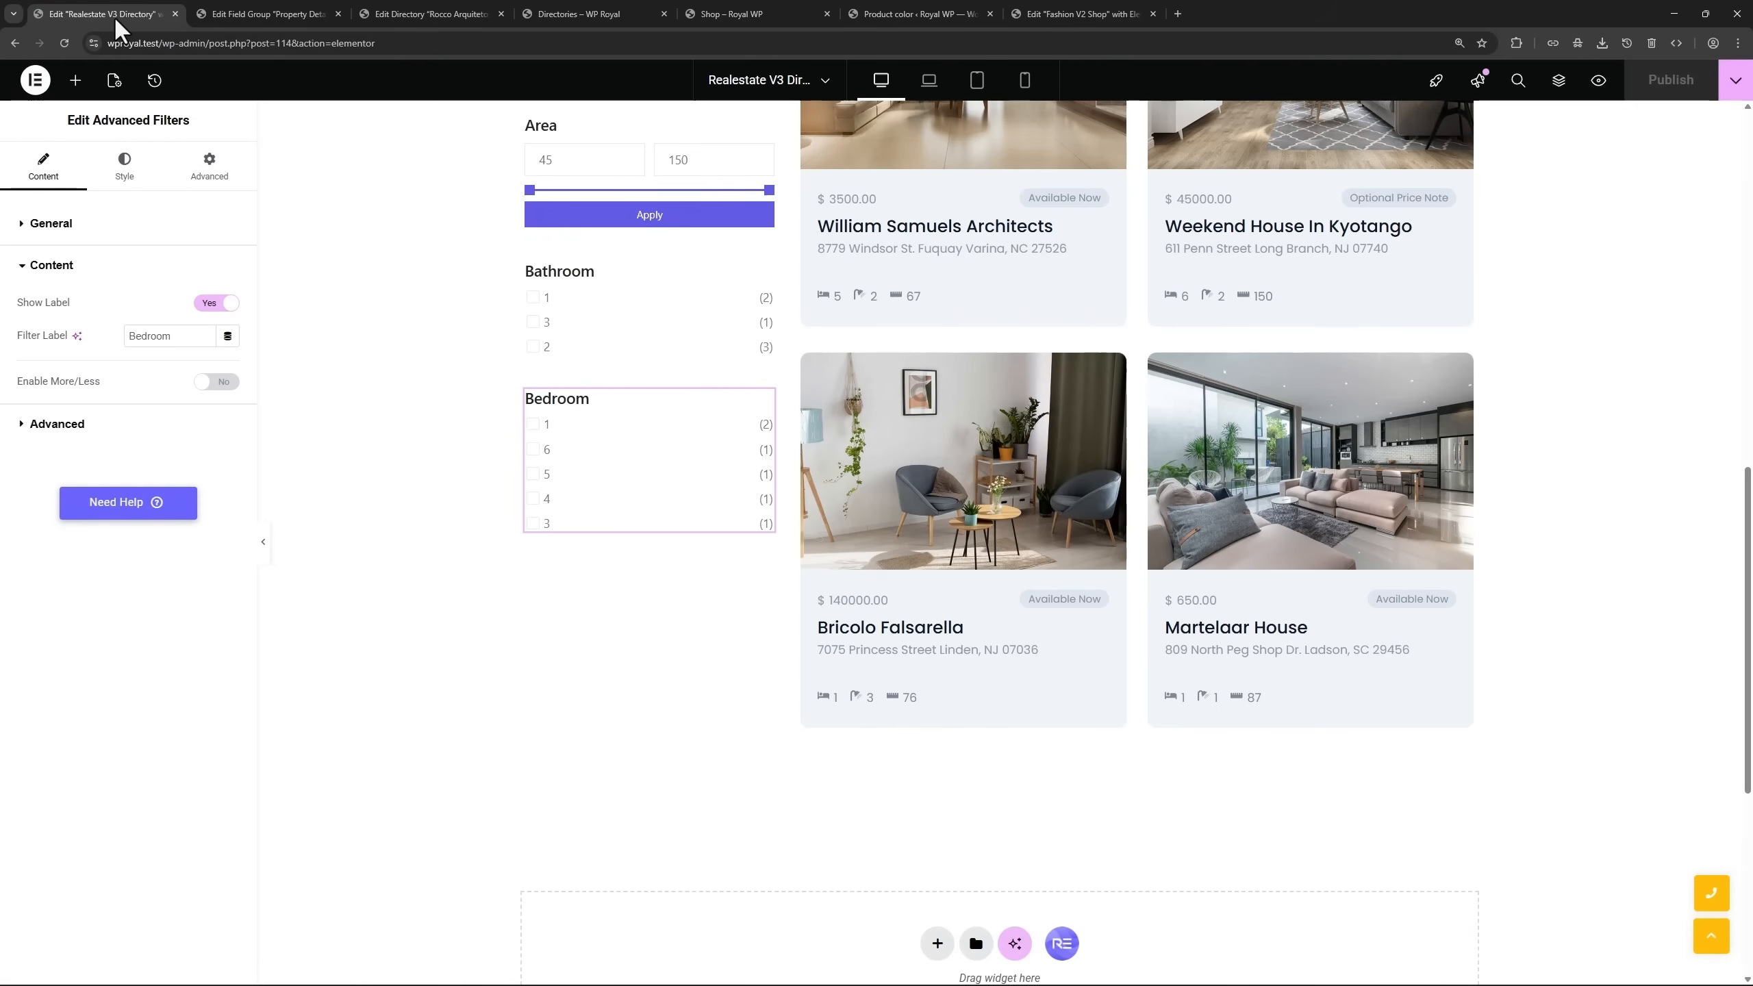
Open the Property Details field group from ACF in the WordPress dashboard.
click(228, 12)
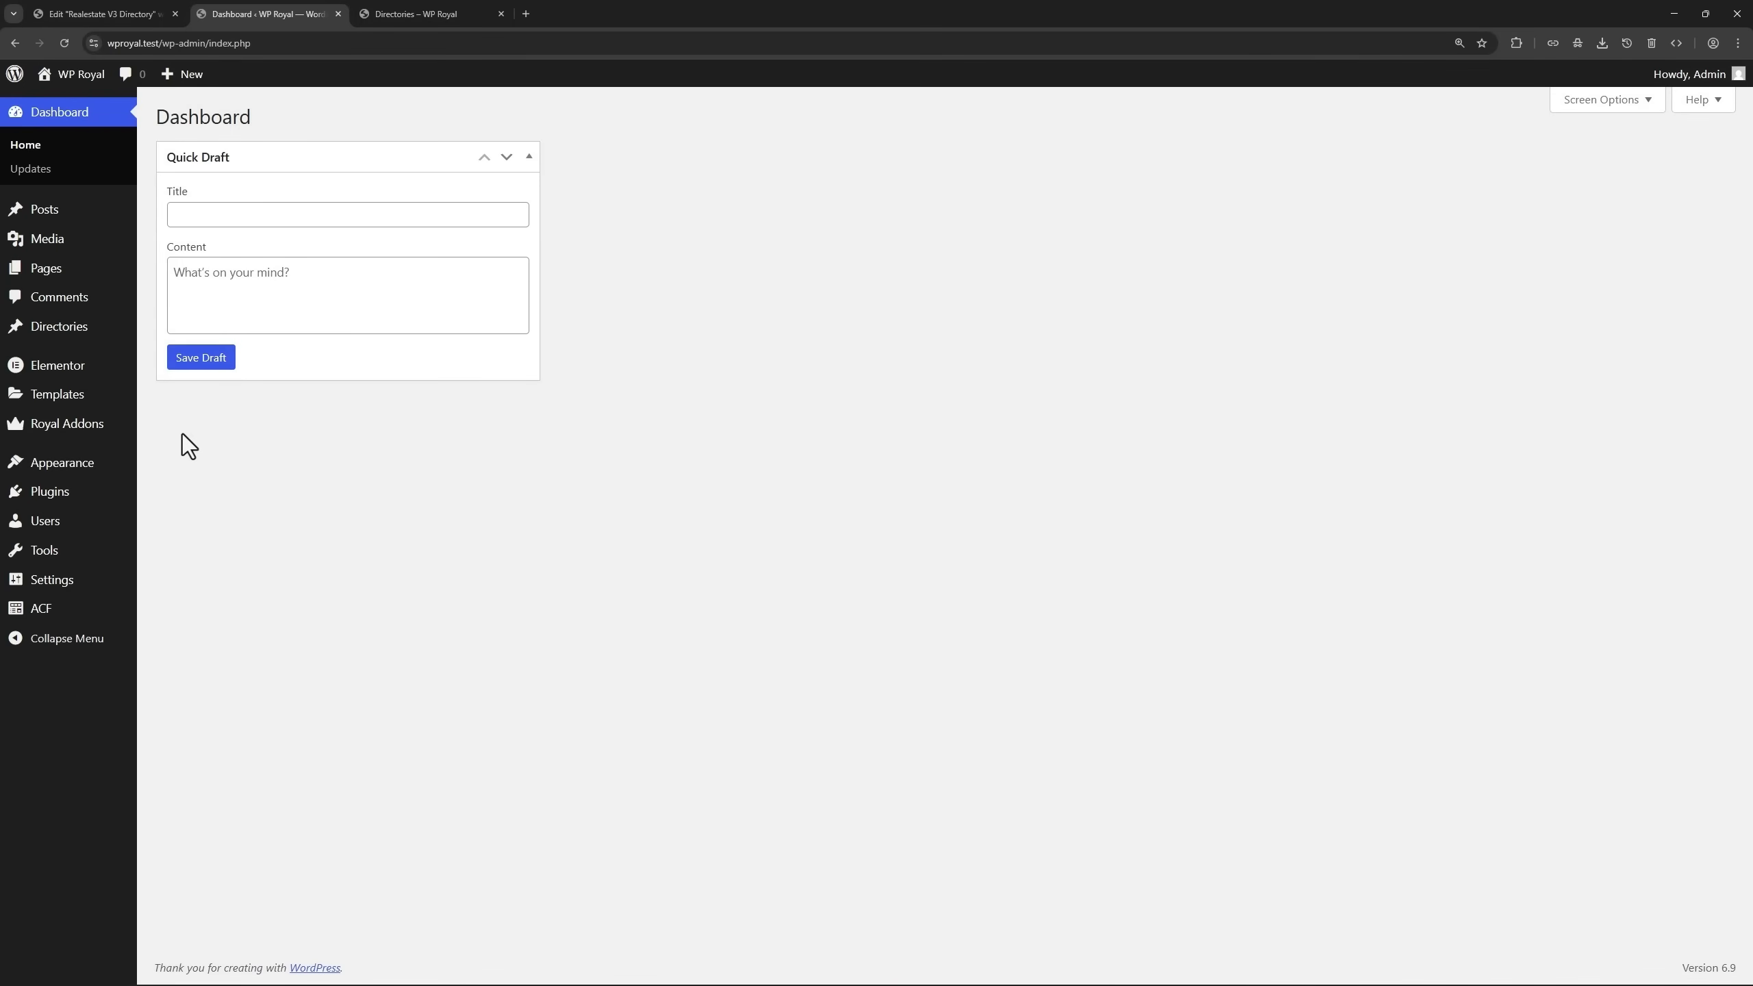
mouse_move(76, 610)
click(186, 614)
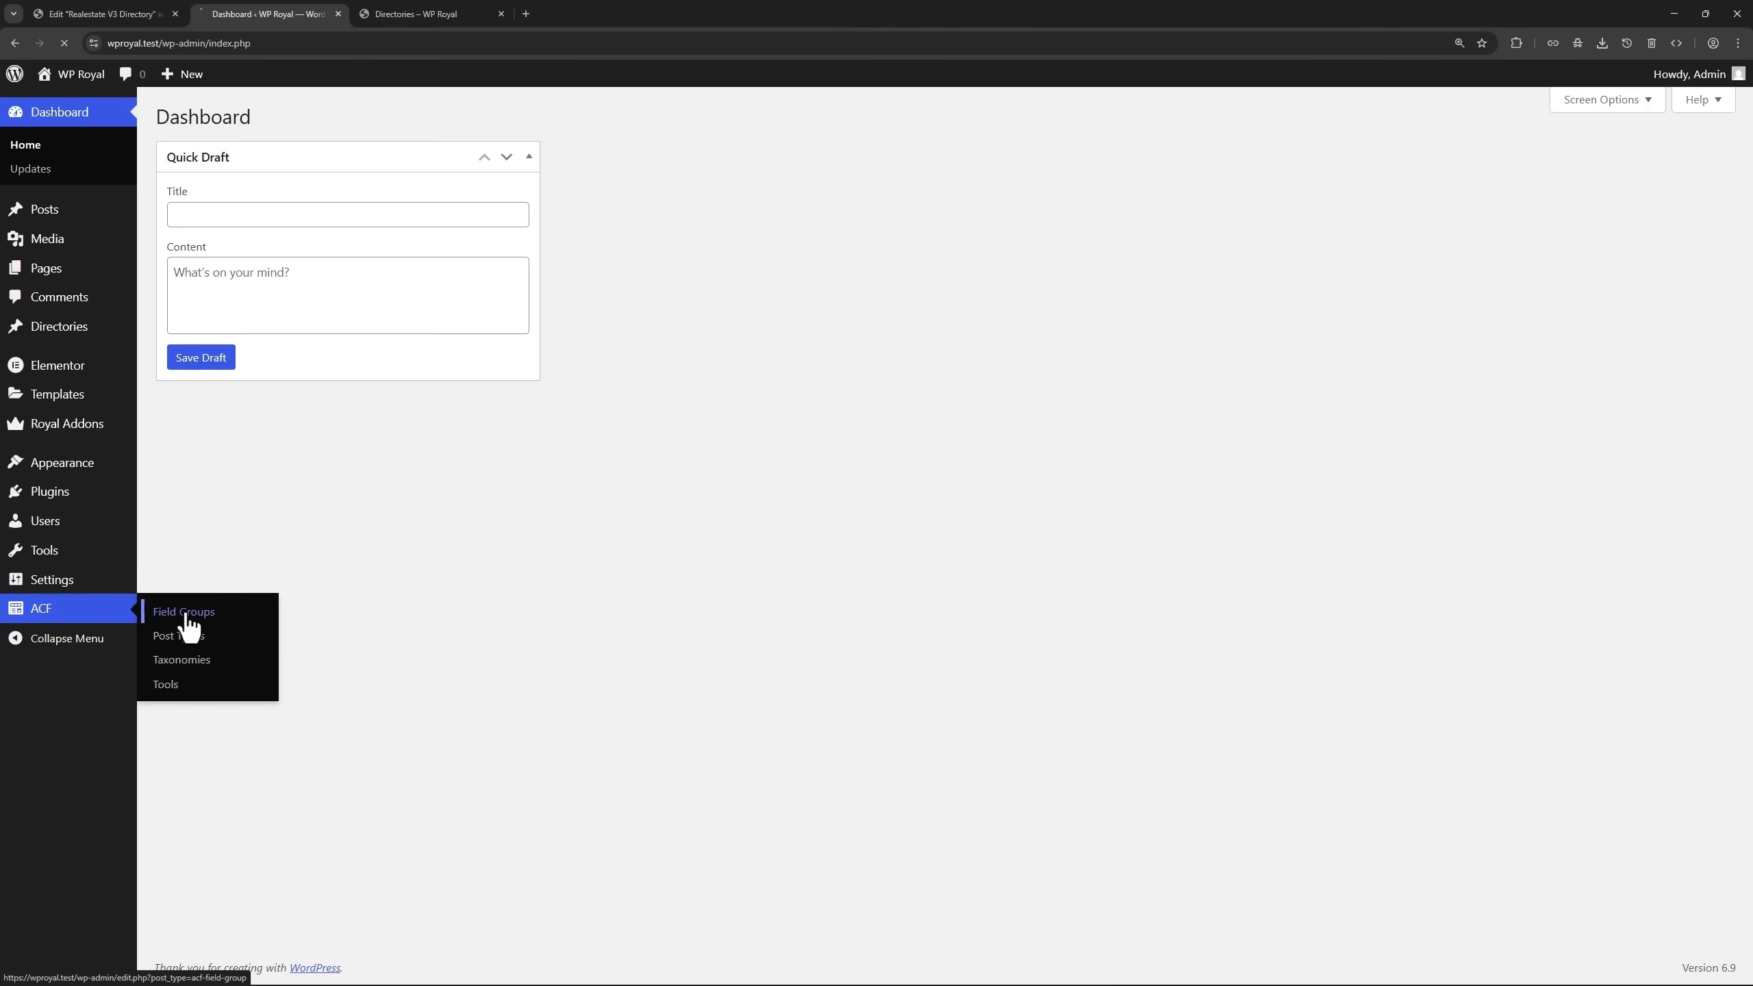
mouse_move(313, 364)
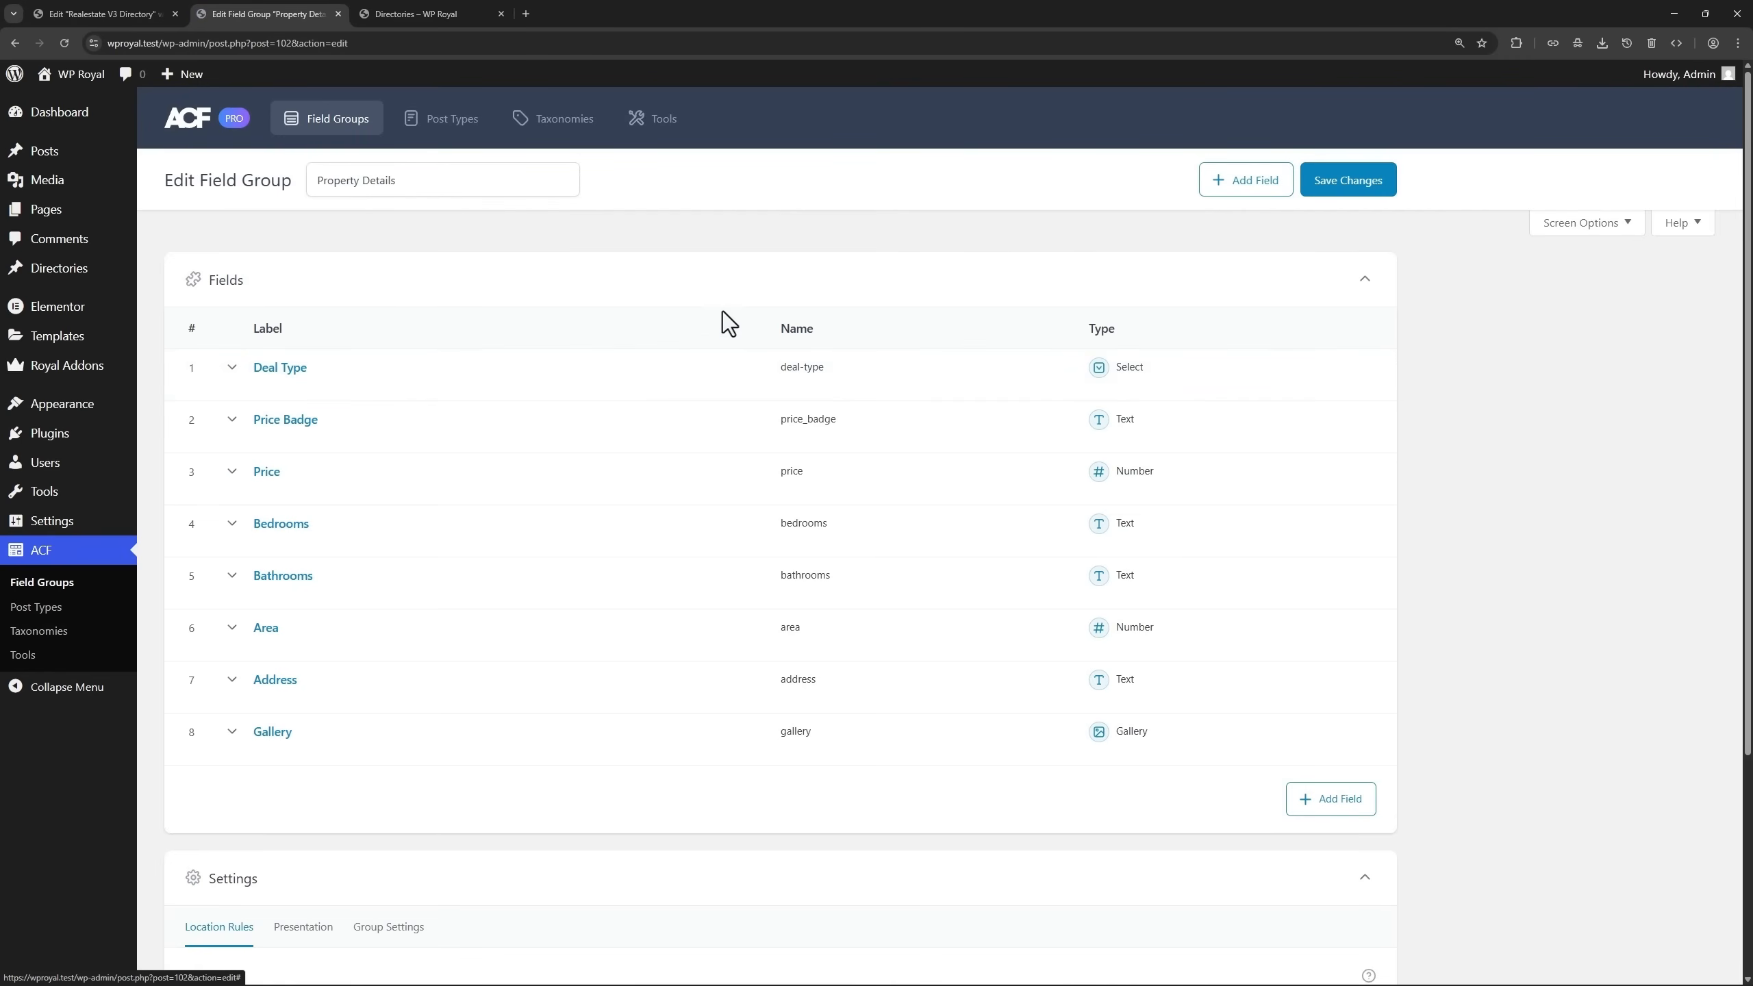
Add a Select field to Property Details with the label "Color" and the field name "color".
click(1248, 180)
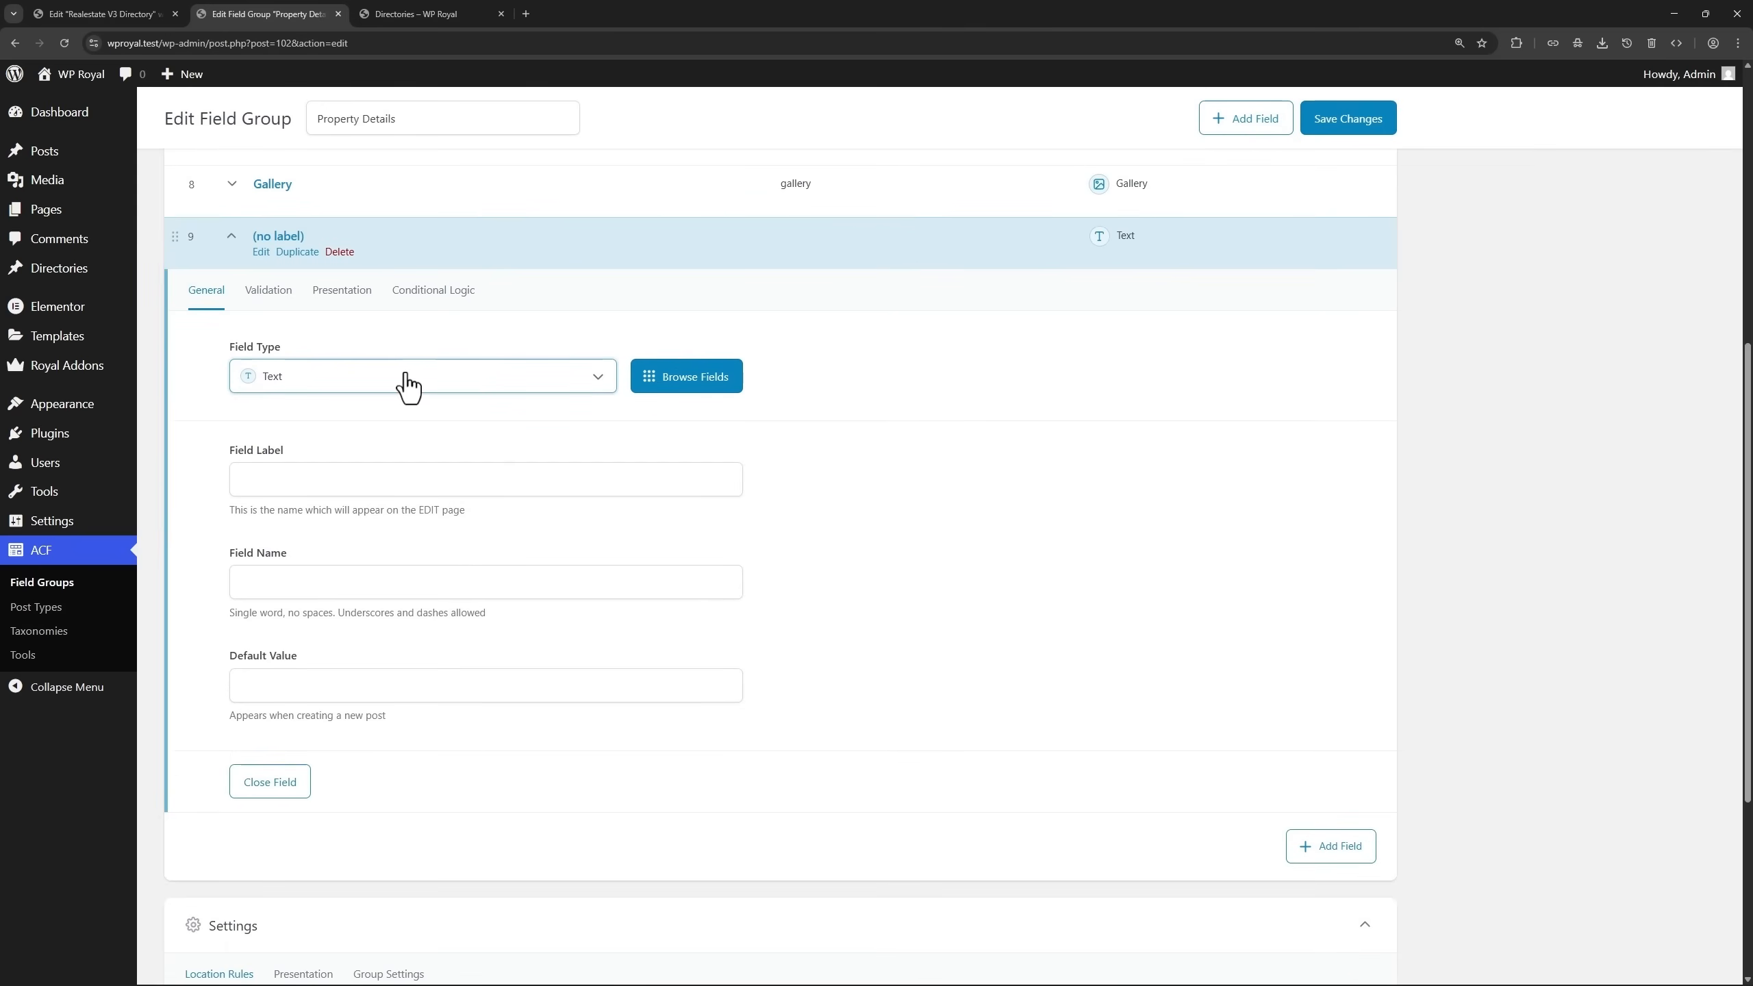
click(407, 380)
scroll(375, 559, down, 3)
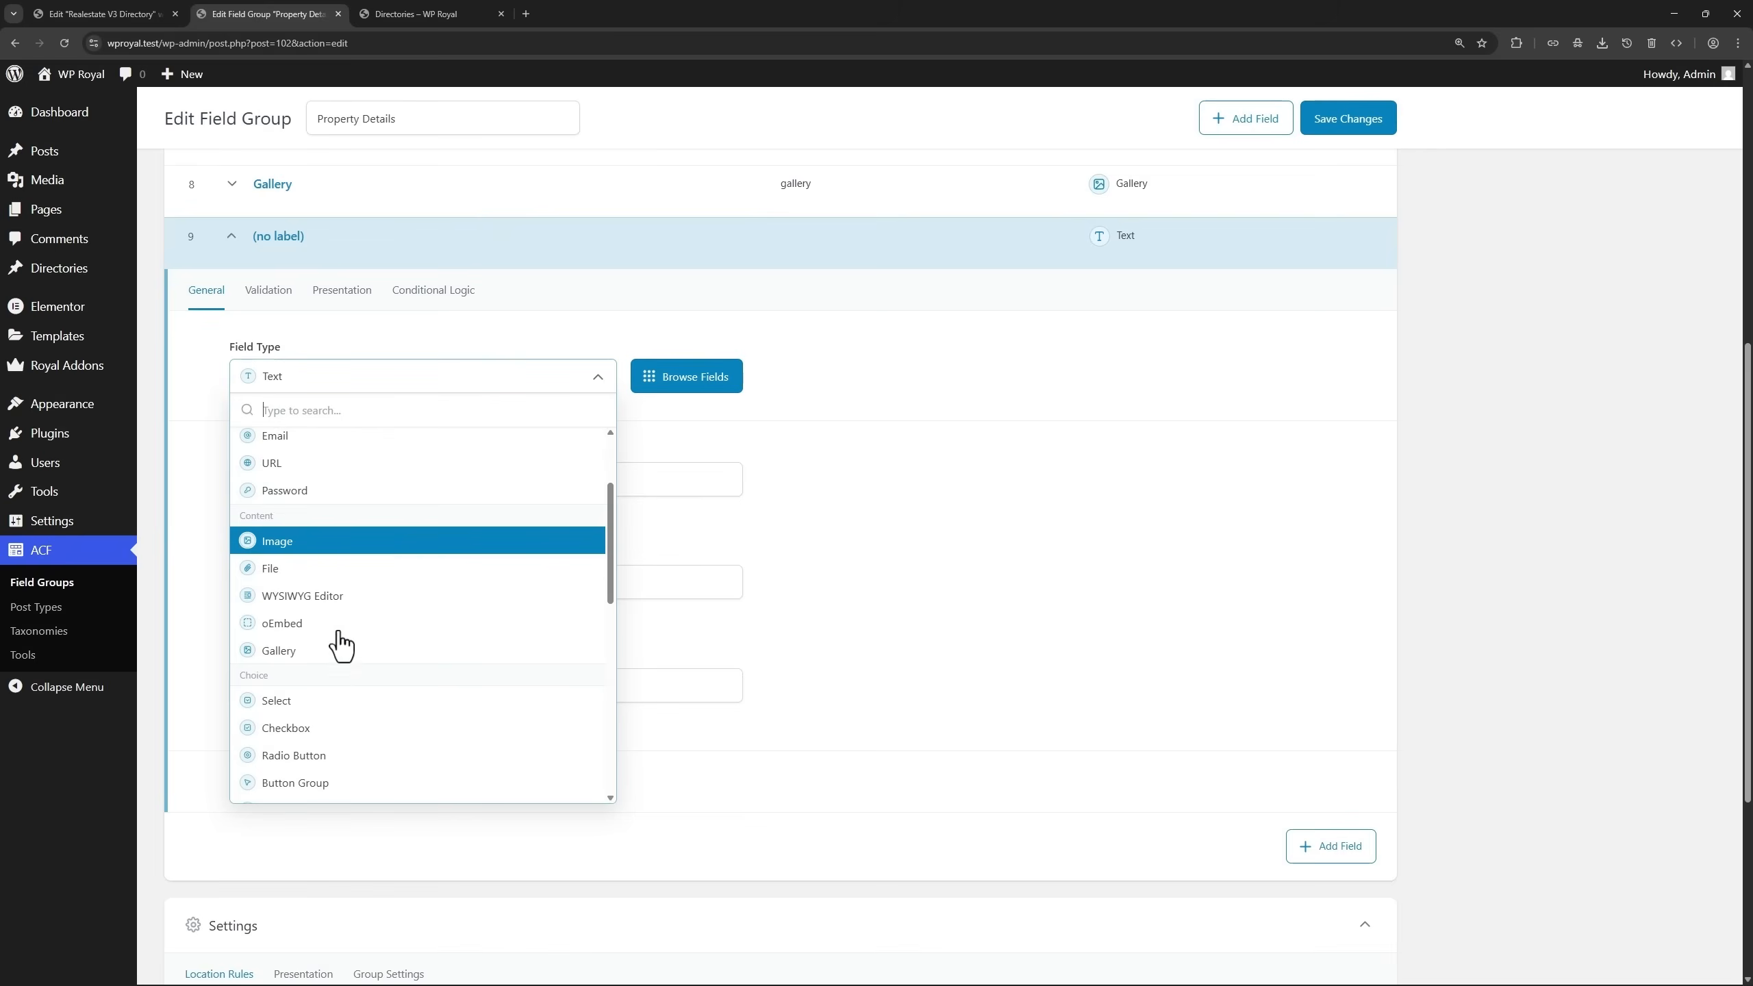
click(314, 702)
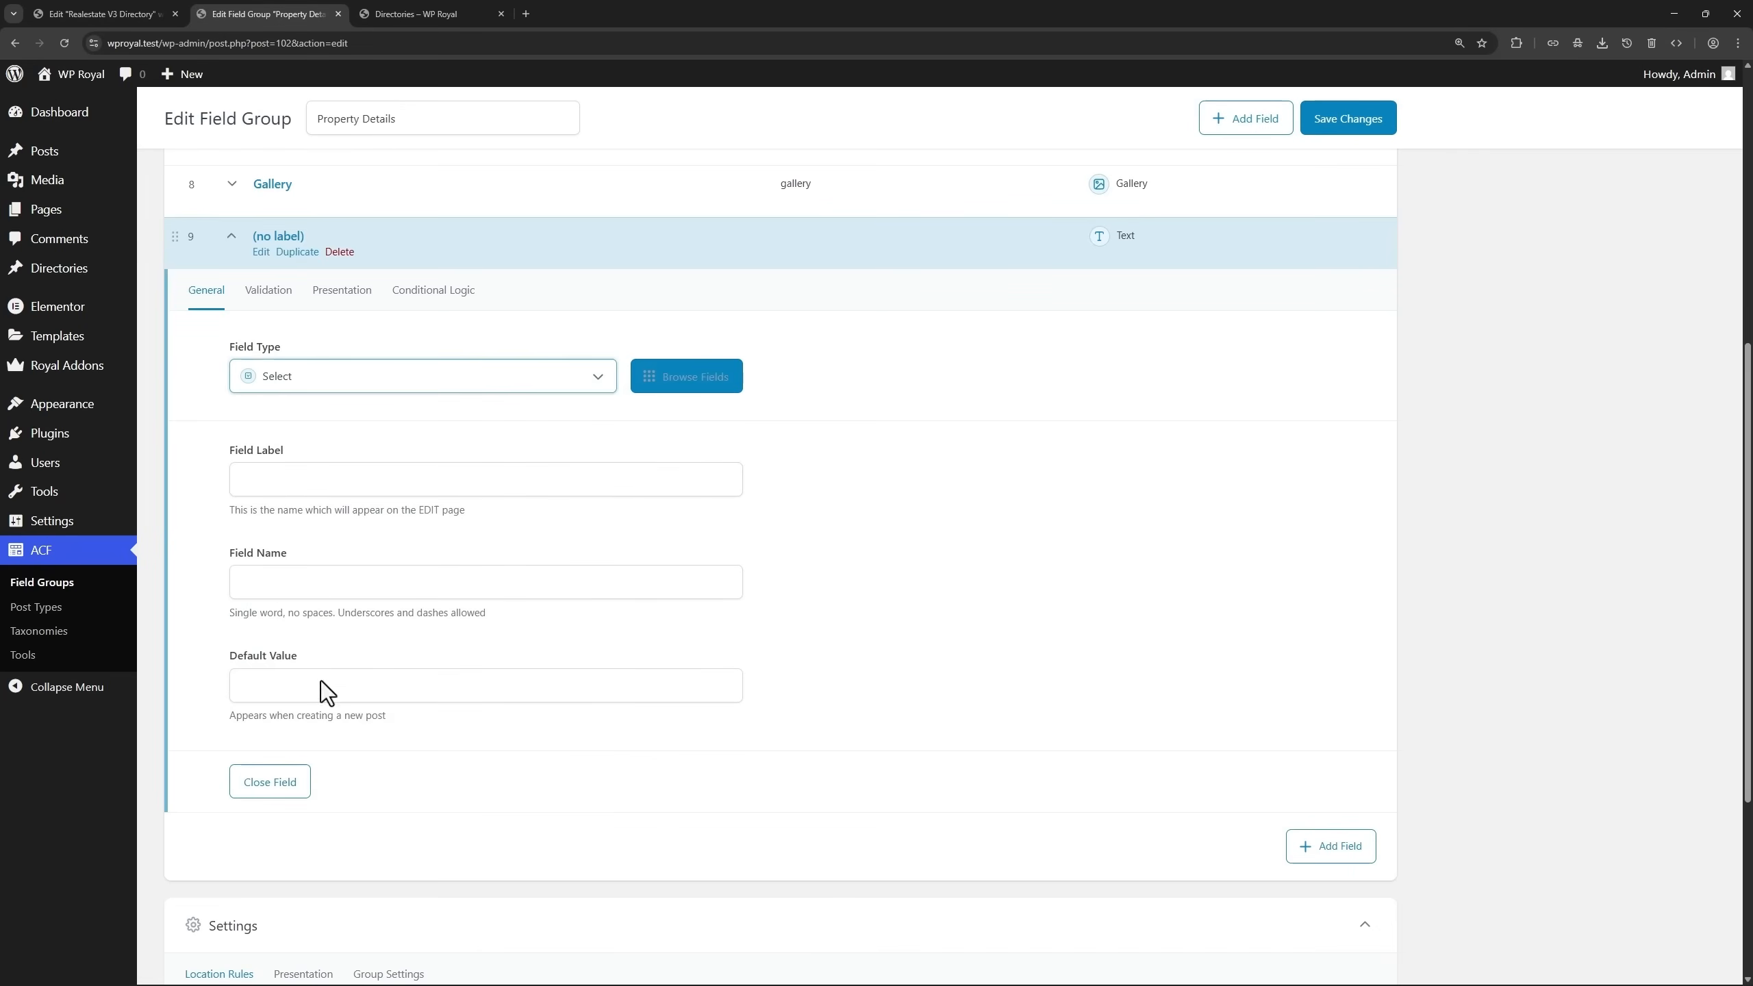
click(273, 482)
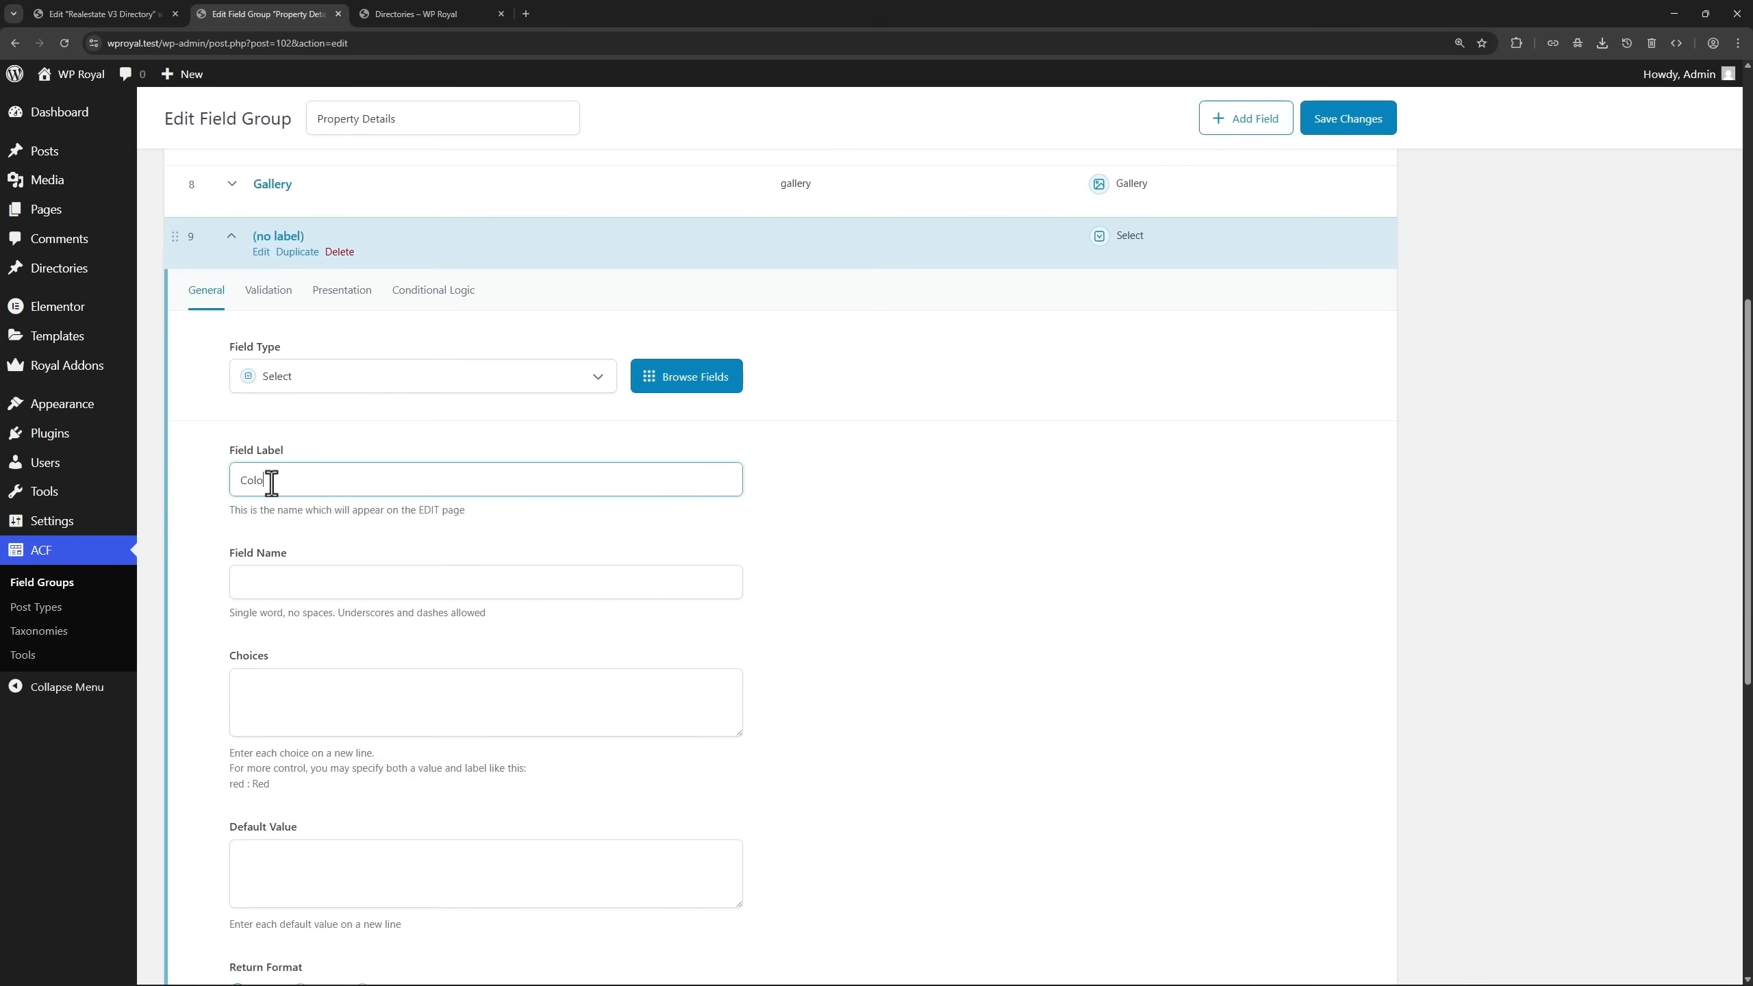
click(339, 582)
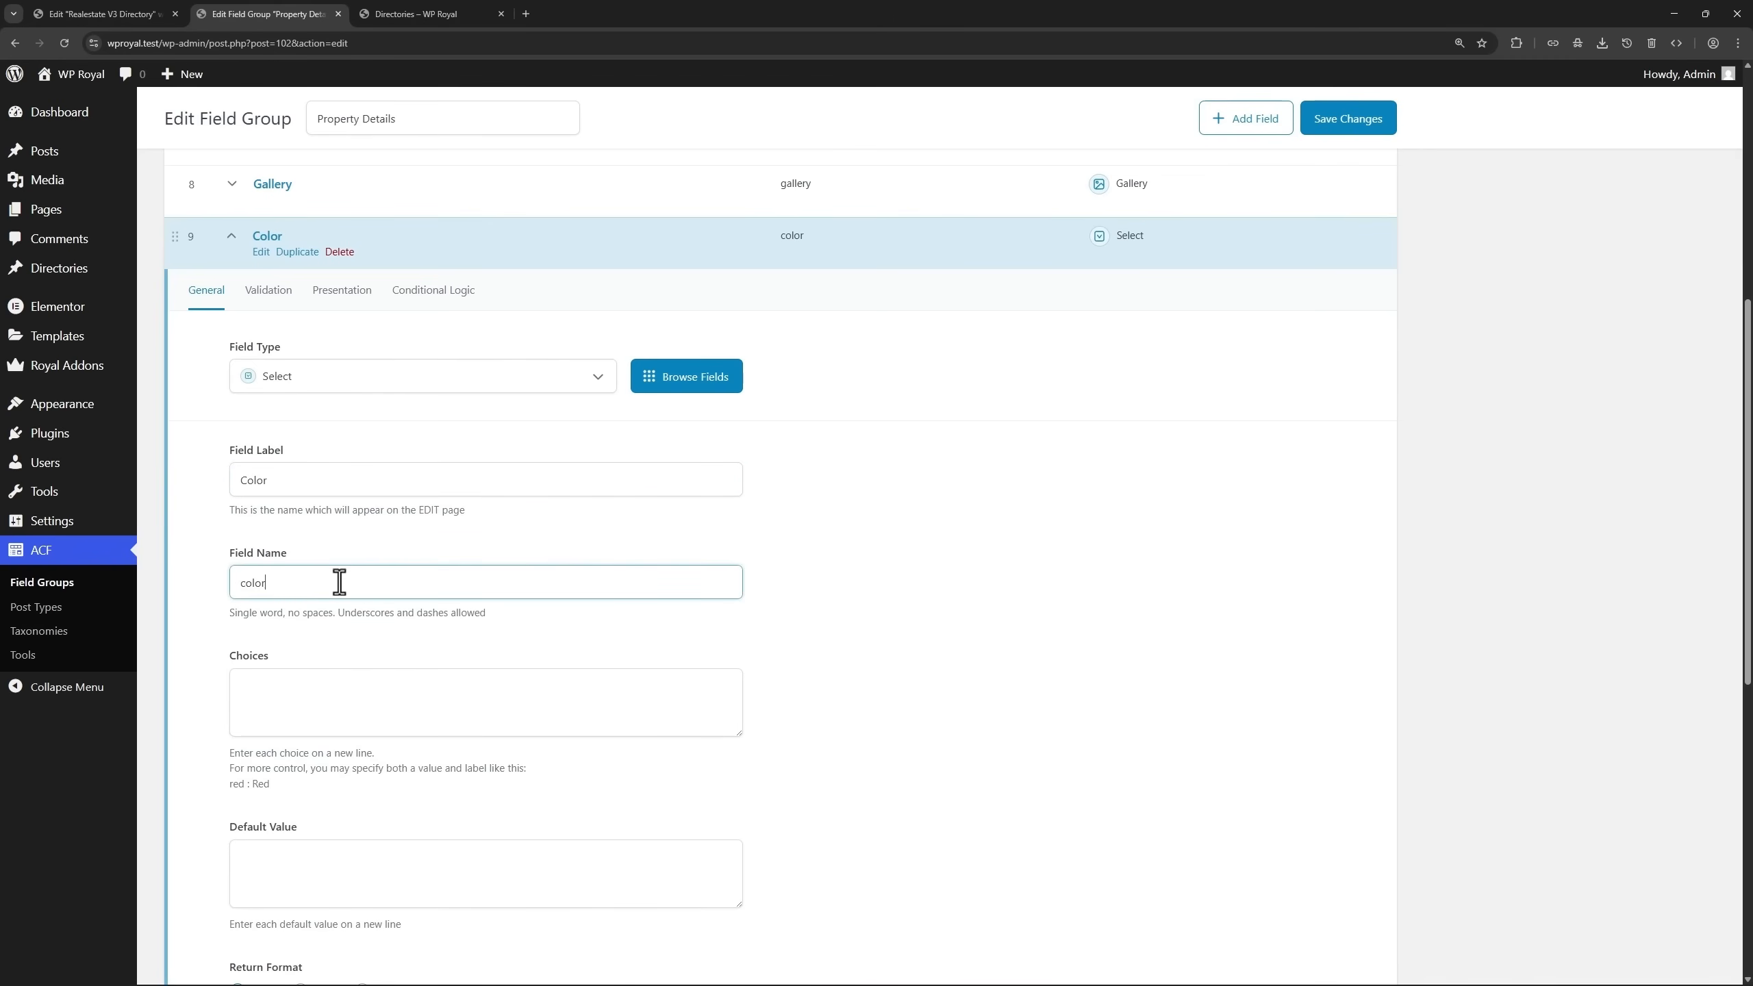
Enter Black, Blue and Green on separate lines as the Color field's choices.
scroll(447, 569, down, 2)
click(298, 552)
text(Black Blue Green)
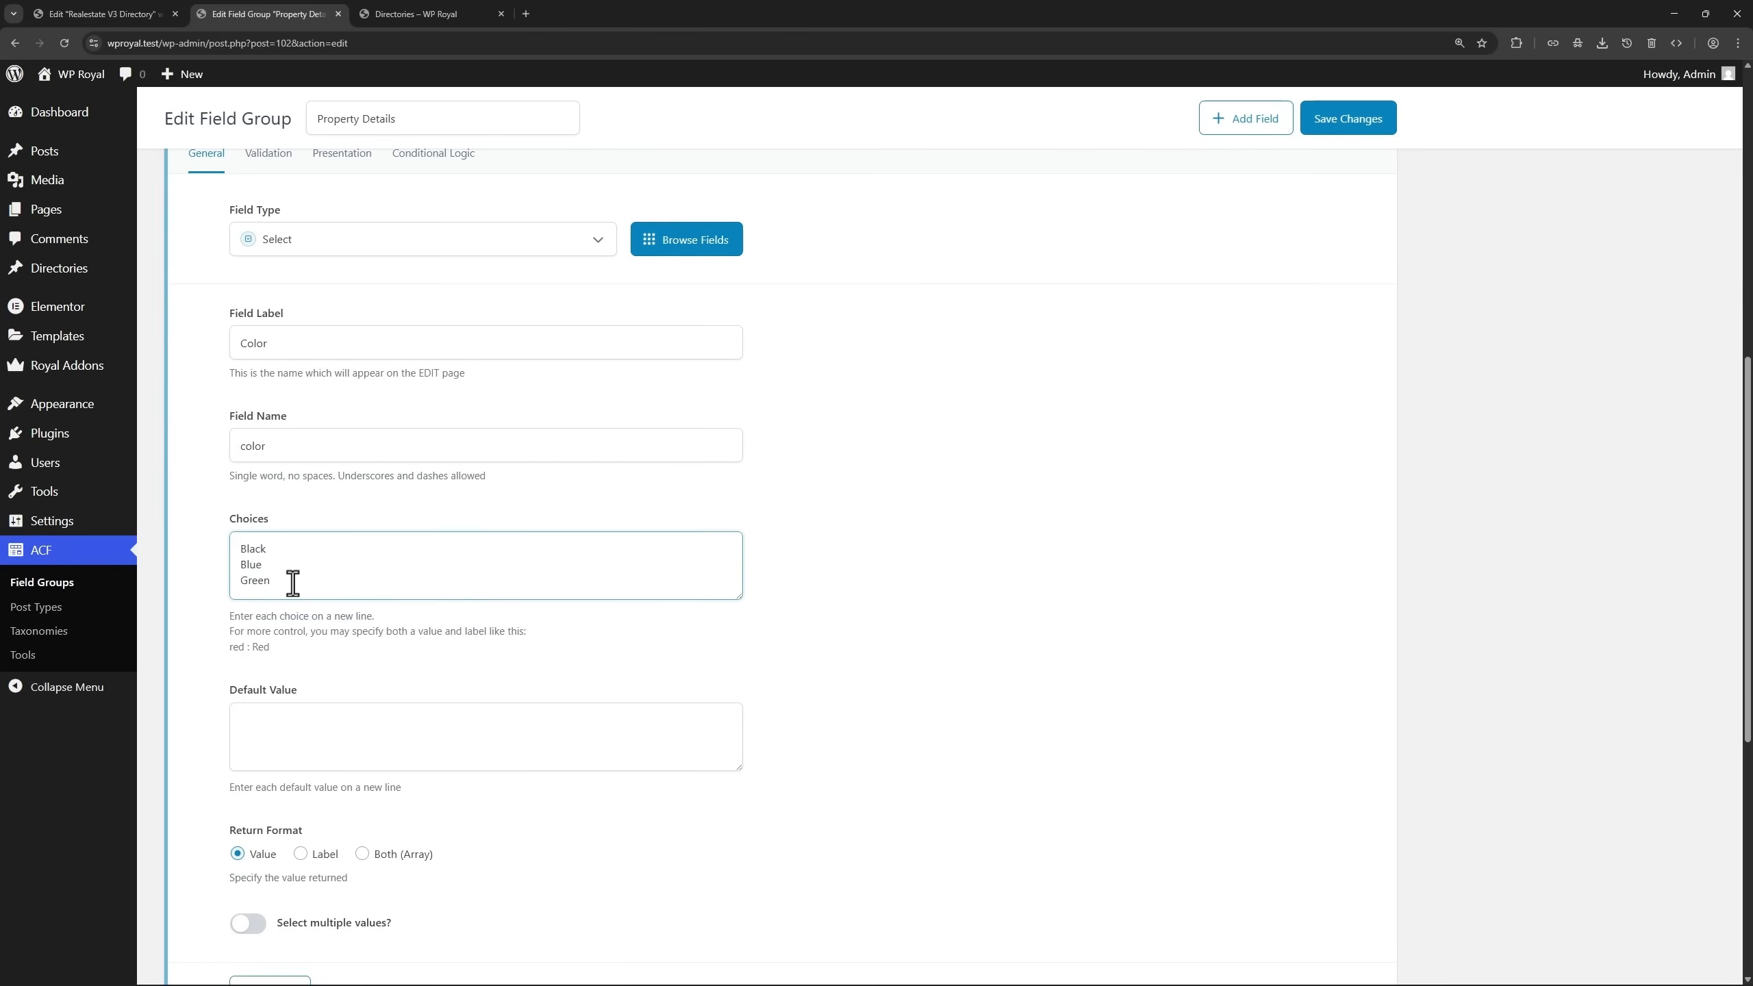
drag(293, 583, 244, 550)
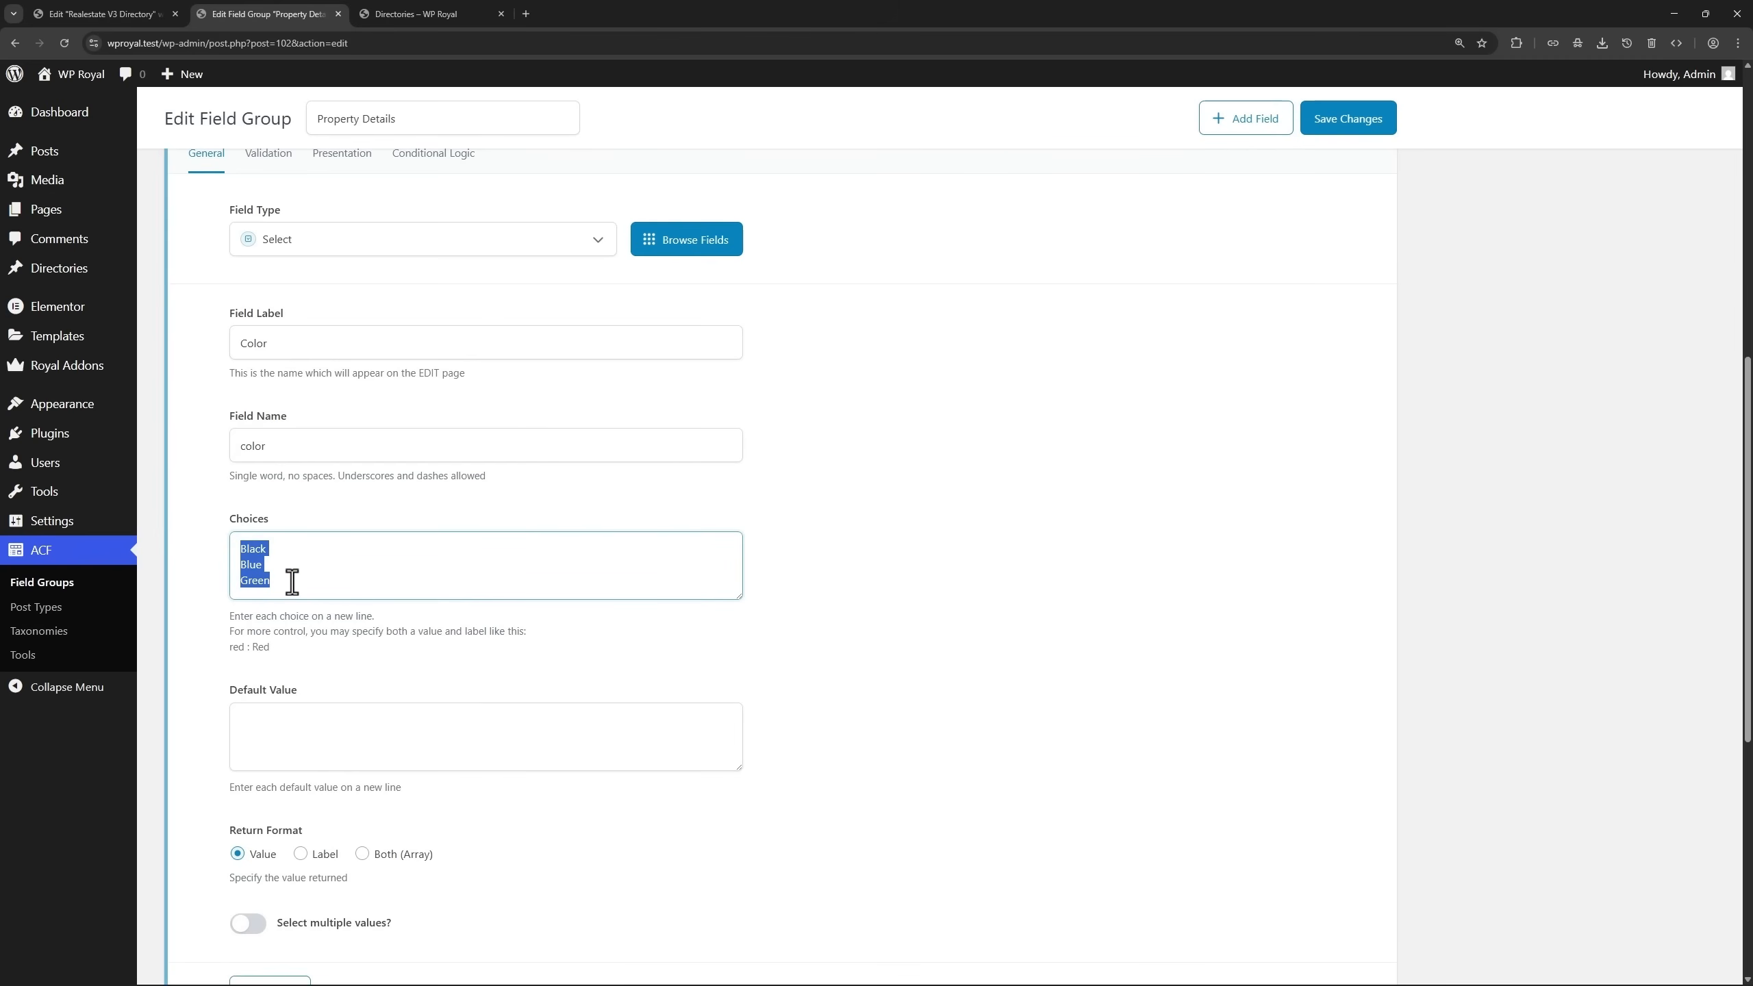
click(293, 582)
scroll(308, 580, up, 1)
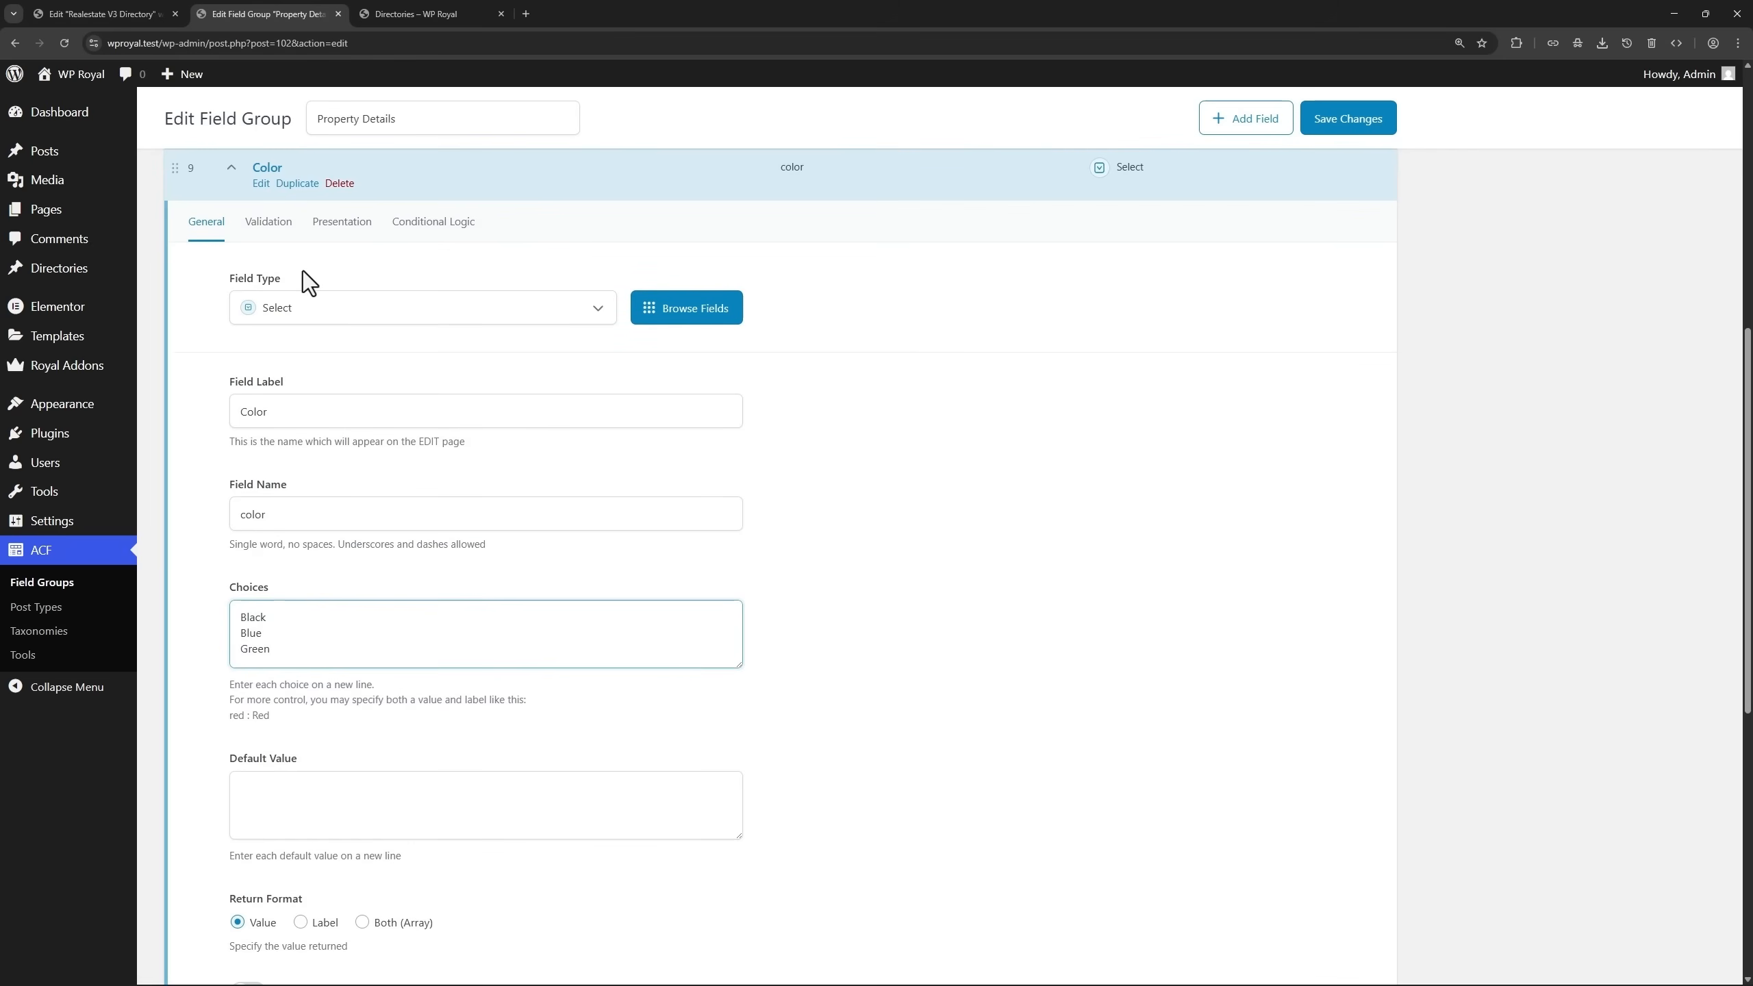
Allow null values for the Color field, place it above Gallery, and save the Property Details field group.
click(268, 222)
click(259, 384)
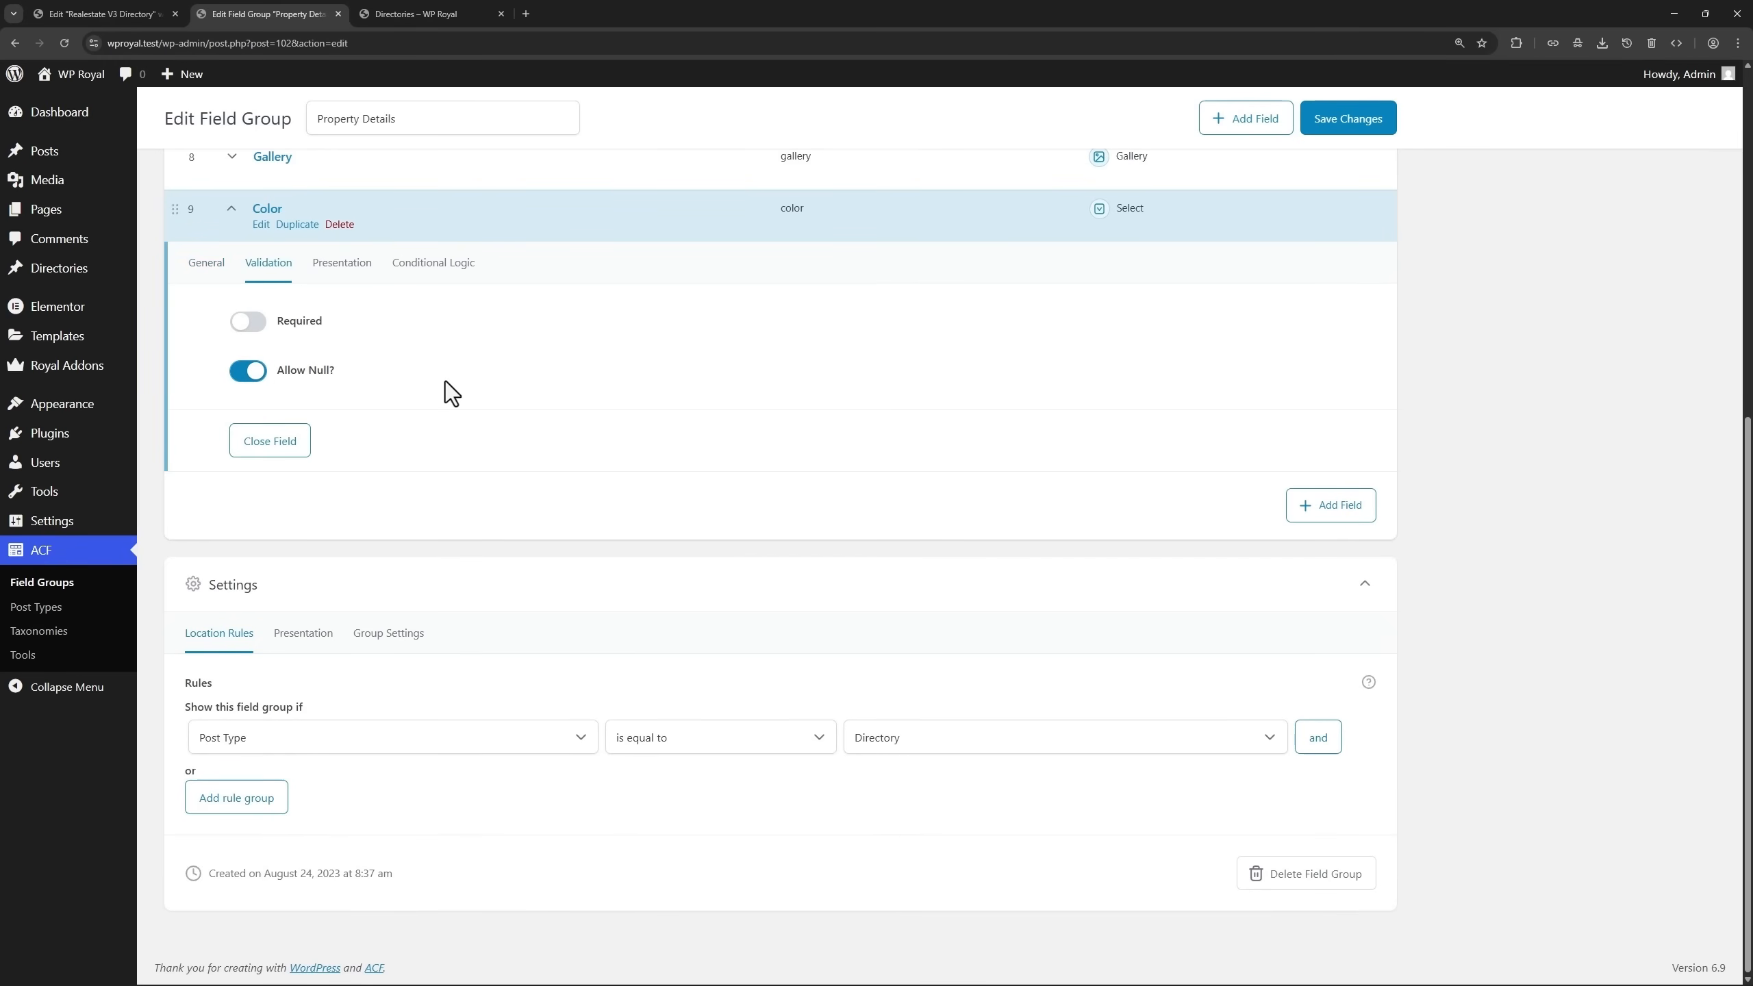
click(228, 209)
drag(187, 438, 196, 380)
click(1325, 126)
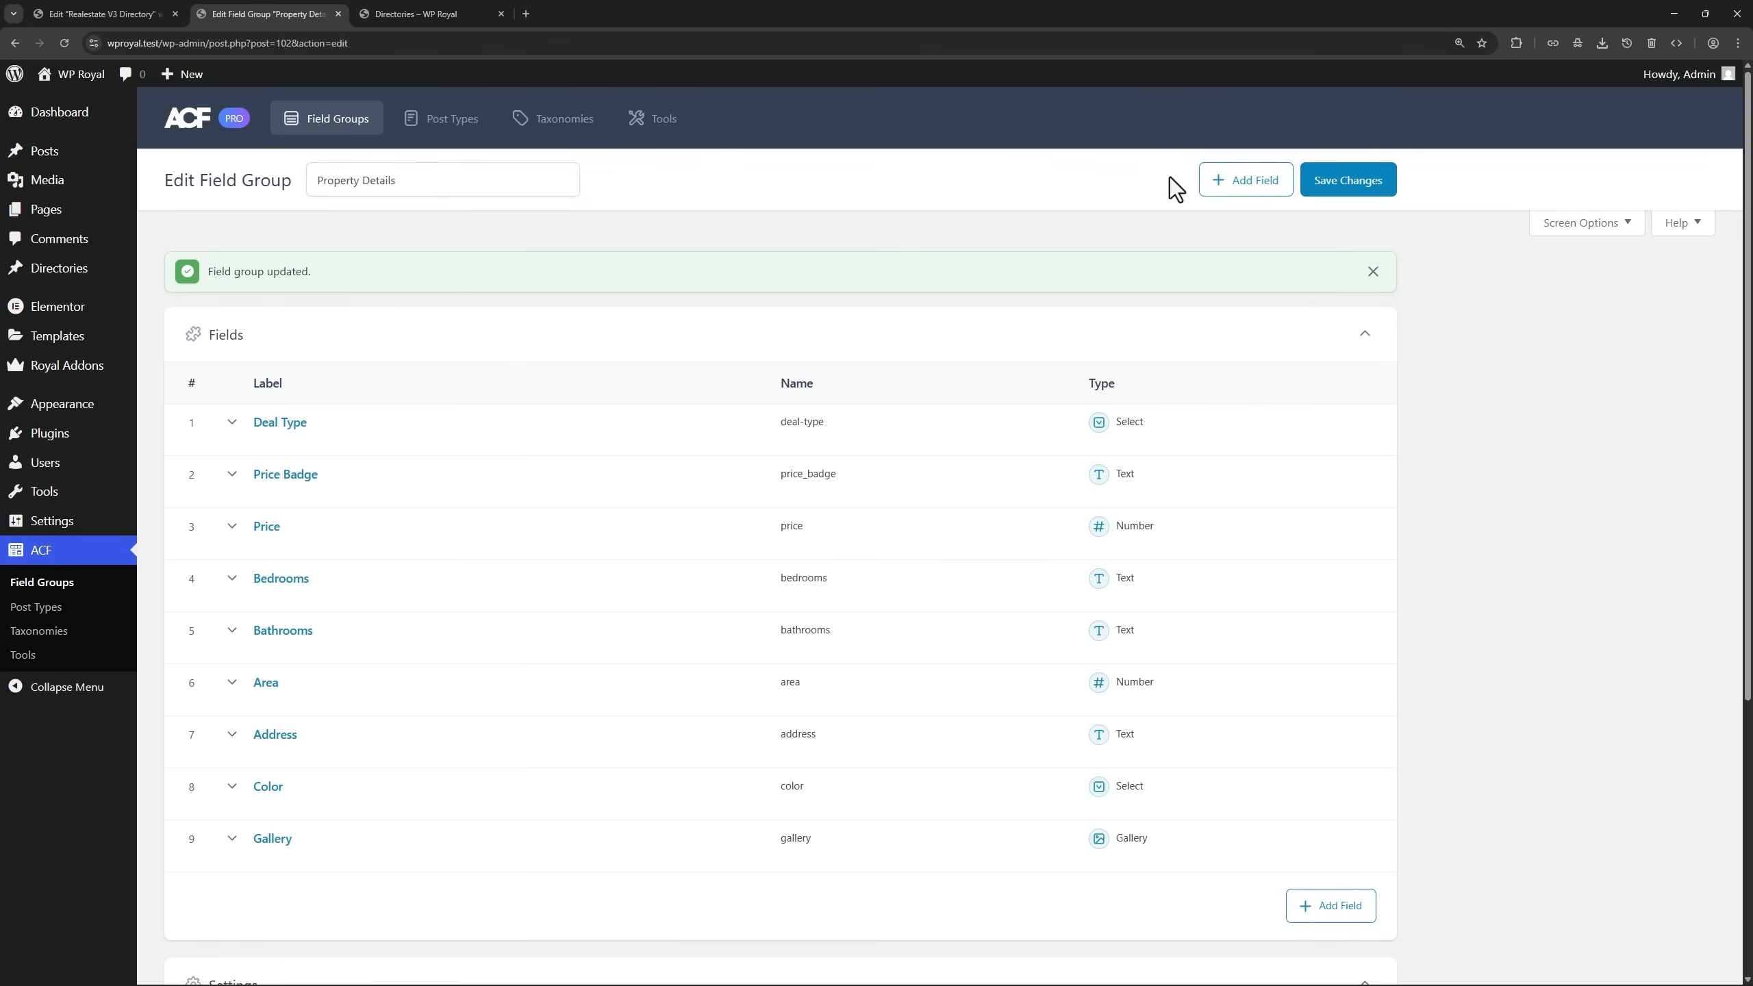
From the list of all directories, open Rocco Arquitetos, Marsino Arquitectura and William Samuels Architects for editing in separate browser tabs.
mouse_move(55, 269)
right_click(189, 268)
click(207, 280)
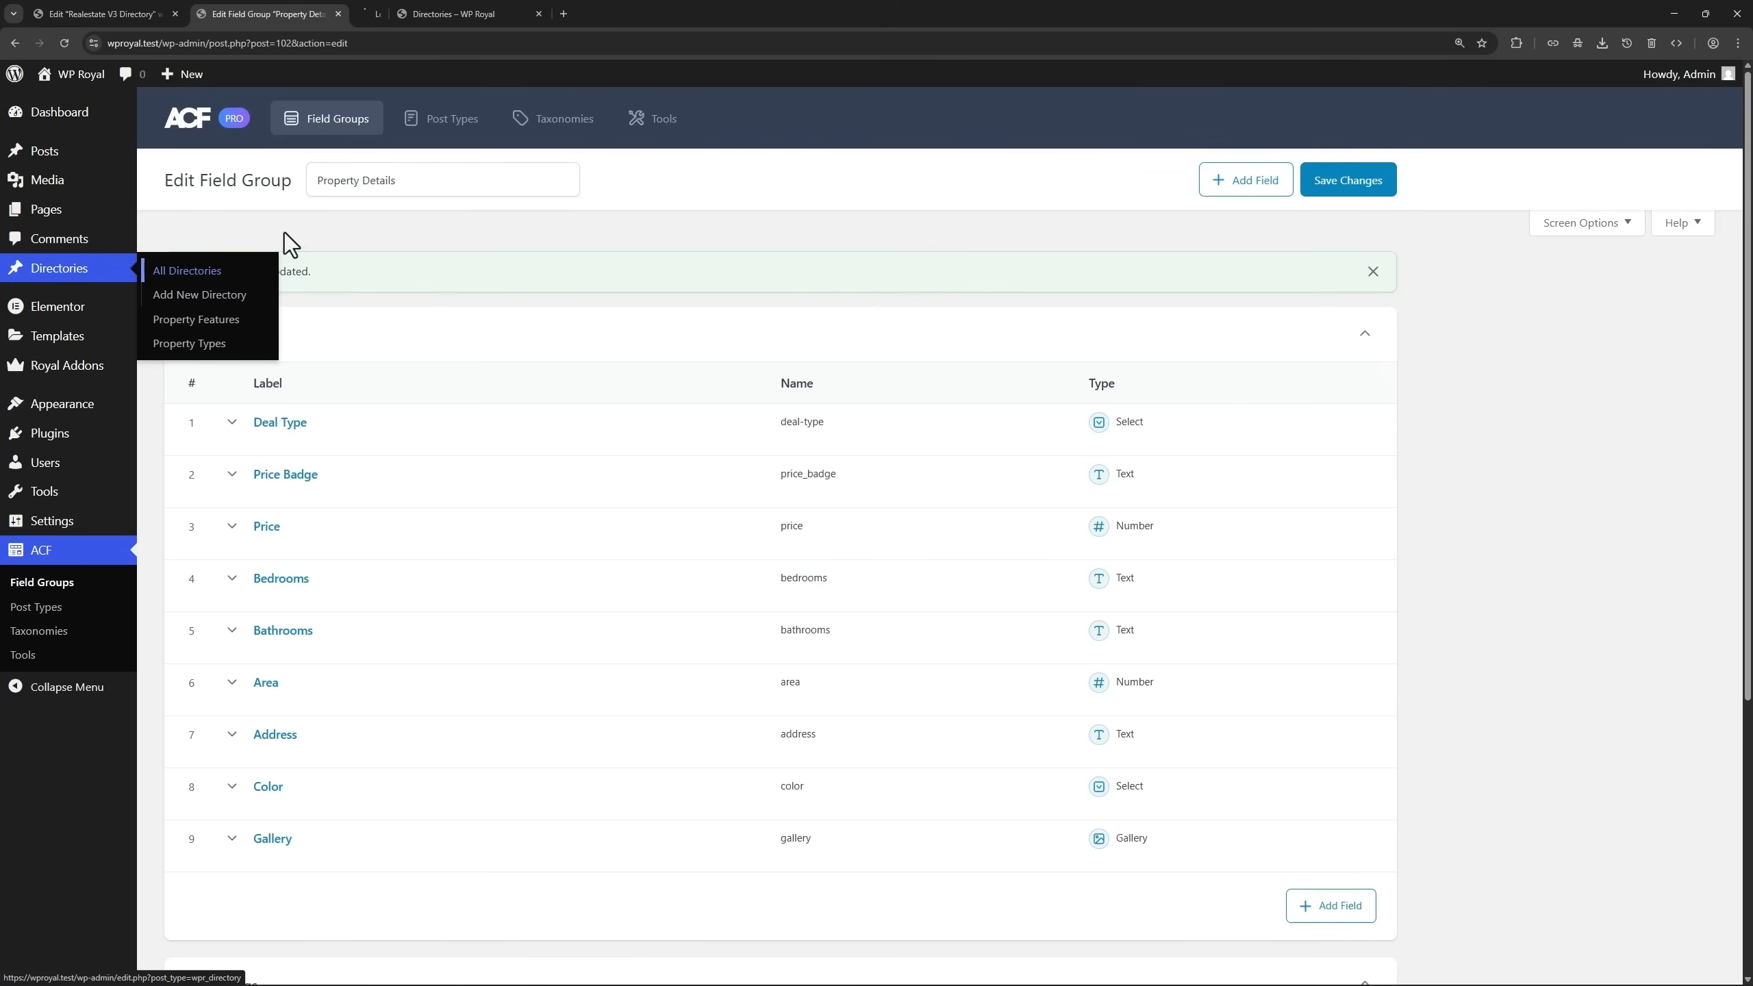
click(371, 15)
middle_click(263, 260)
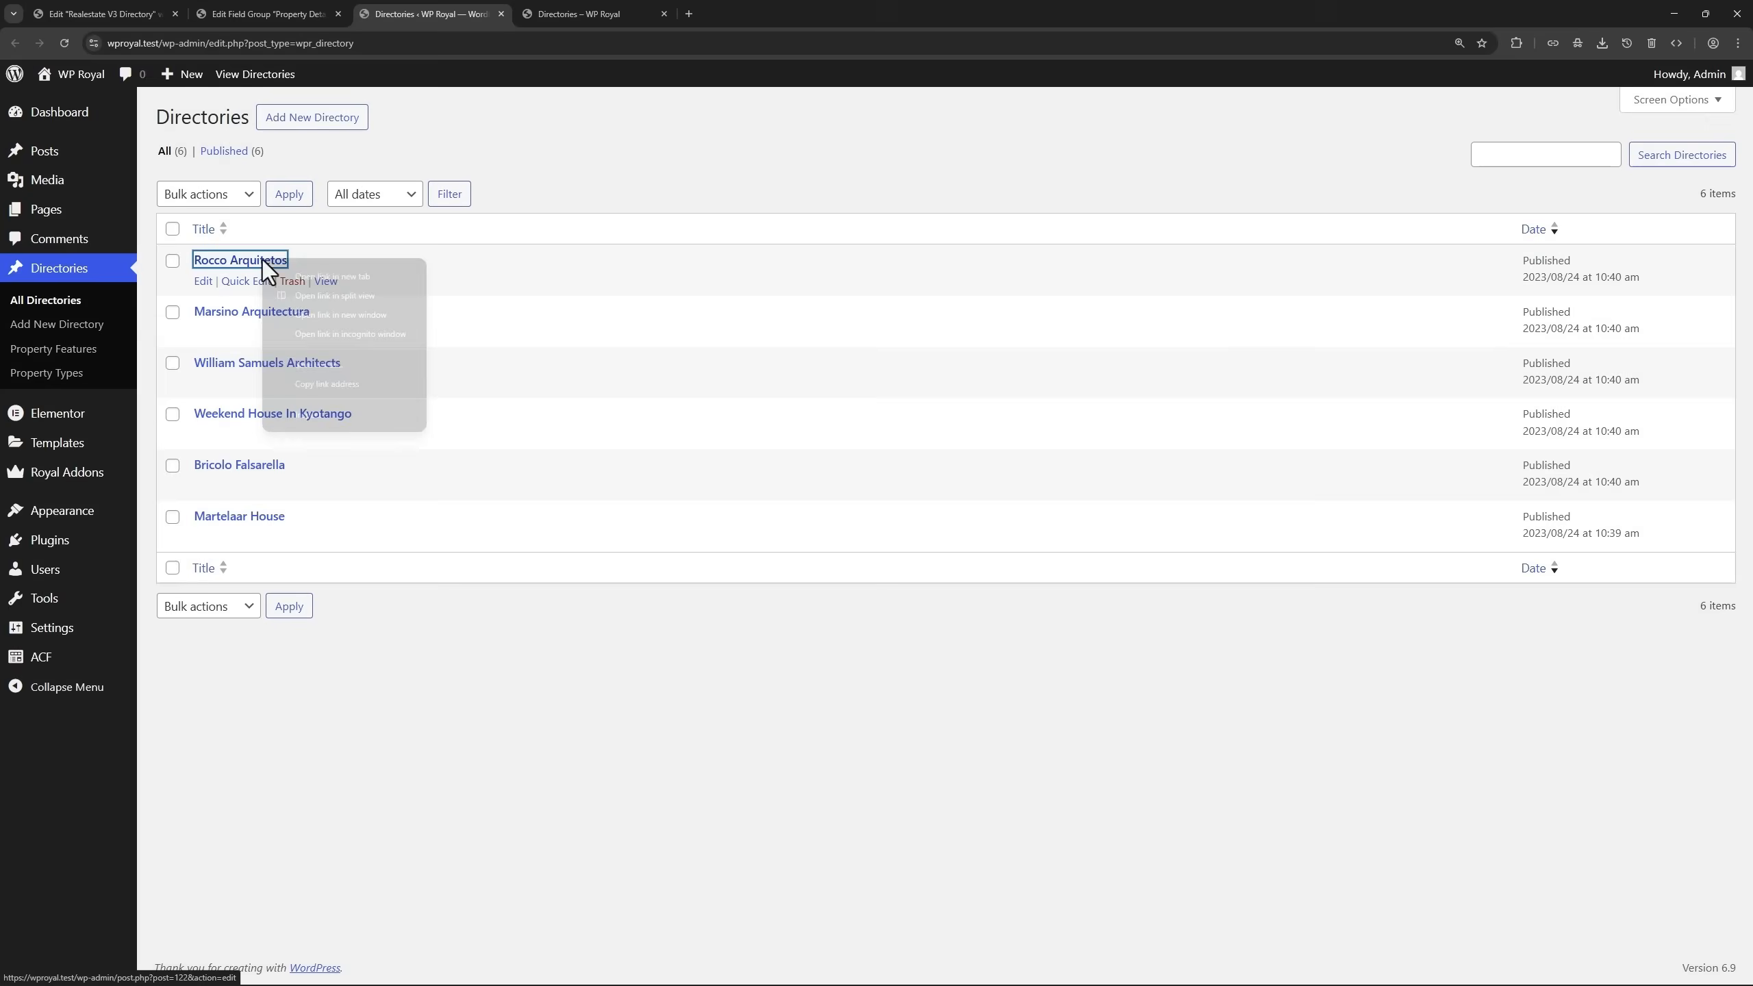
right_click(277, 313)
click(303, 322)
right_click(293, 361)
click(312, 368)
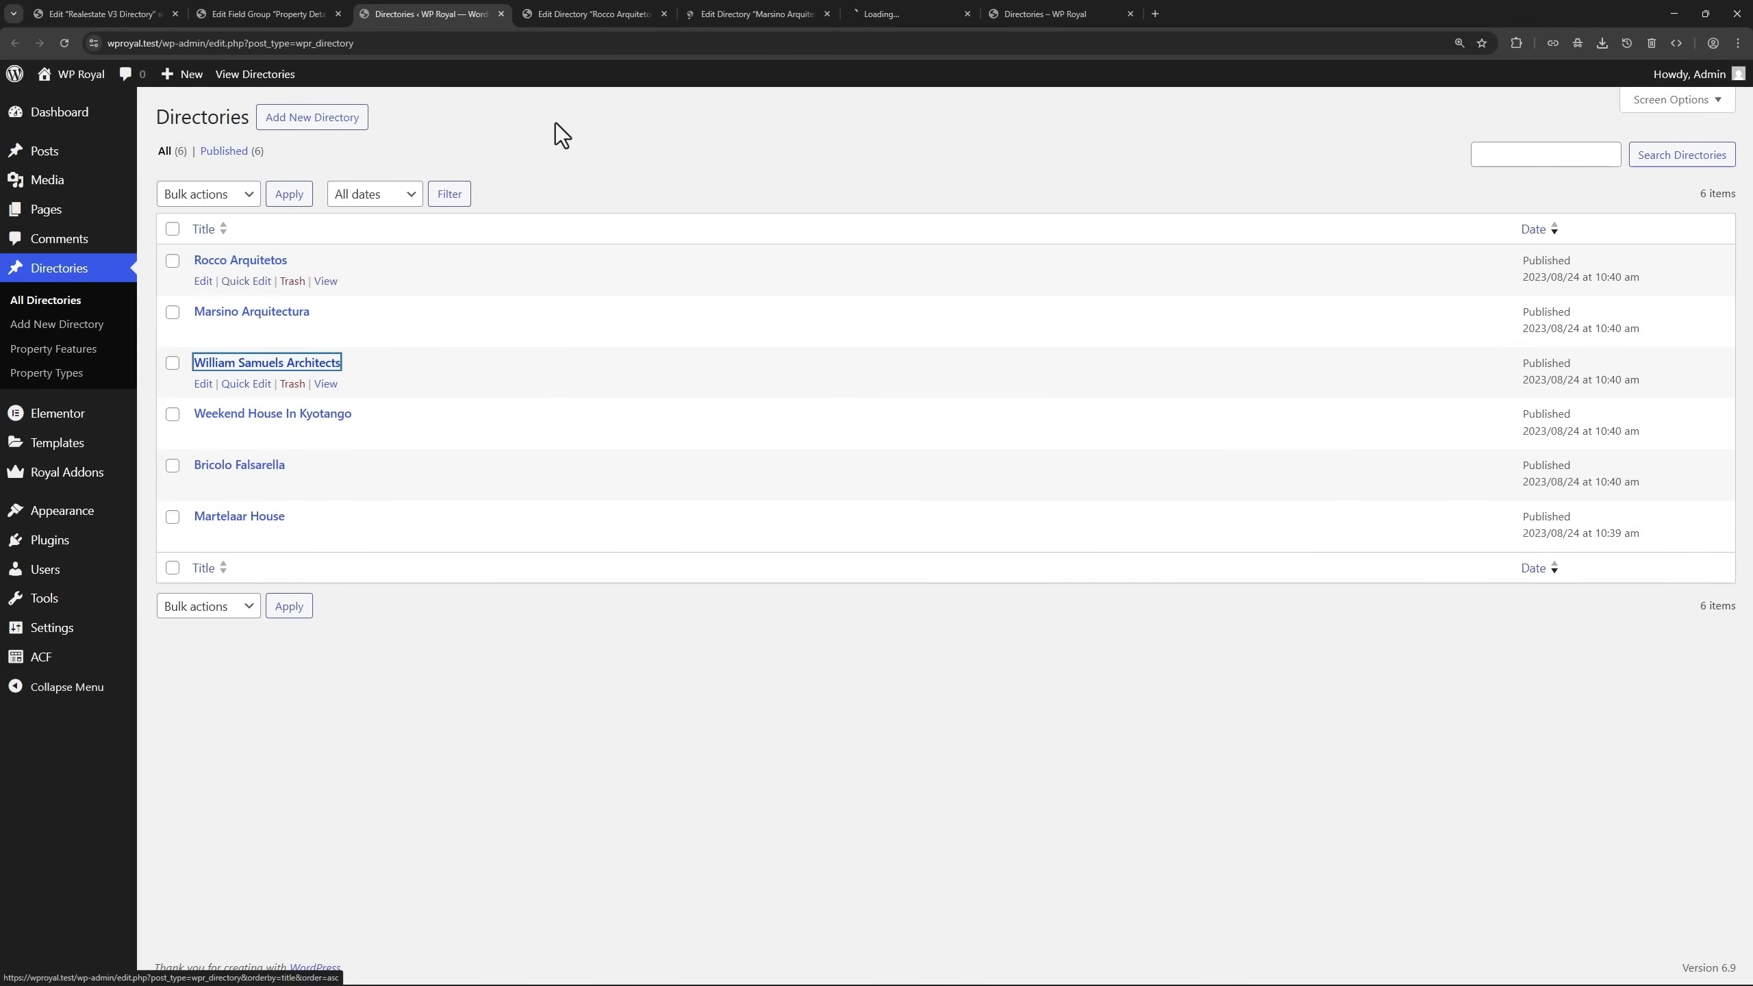
Set the Color of the Rocco Arquitetos directory to Black and save it.
click(577, 17)
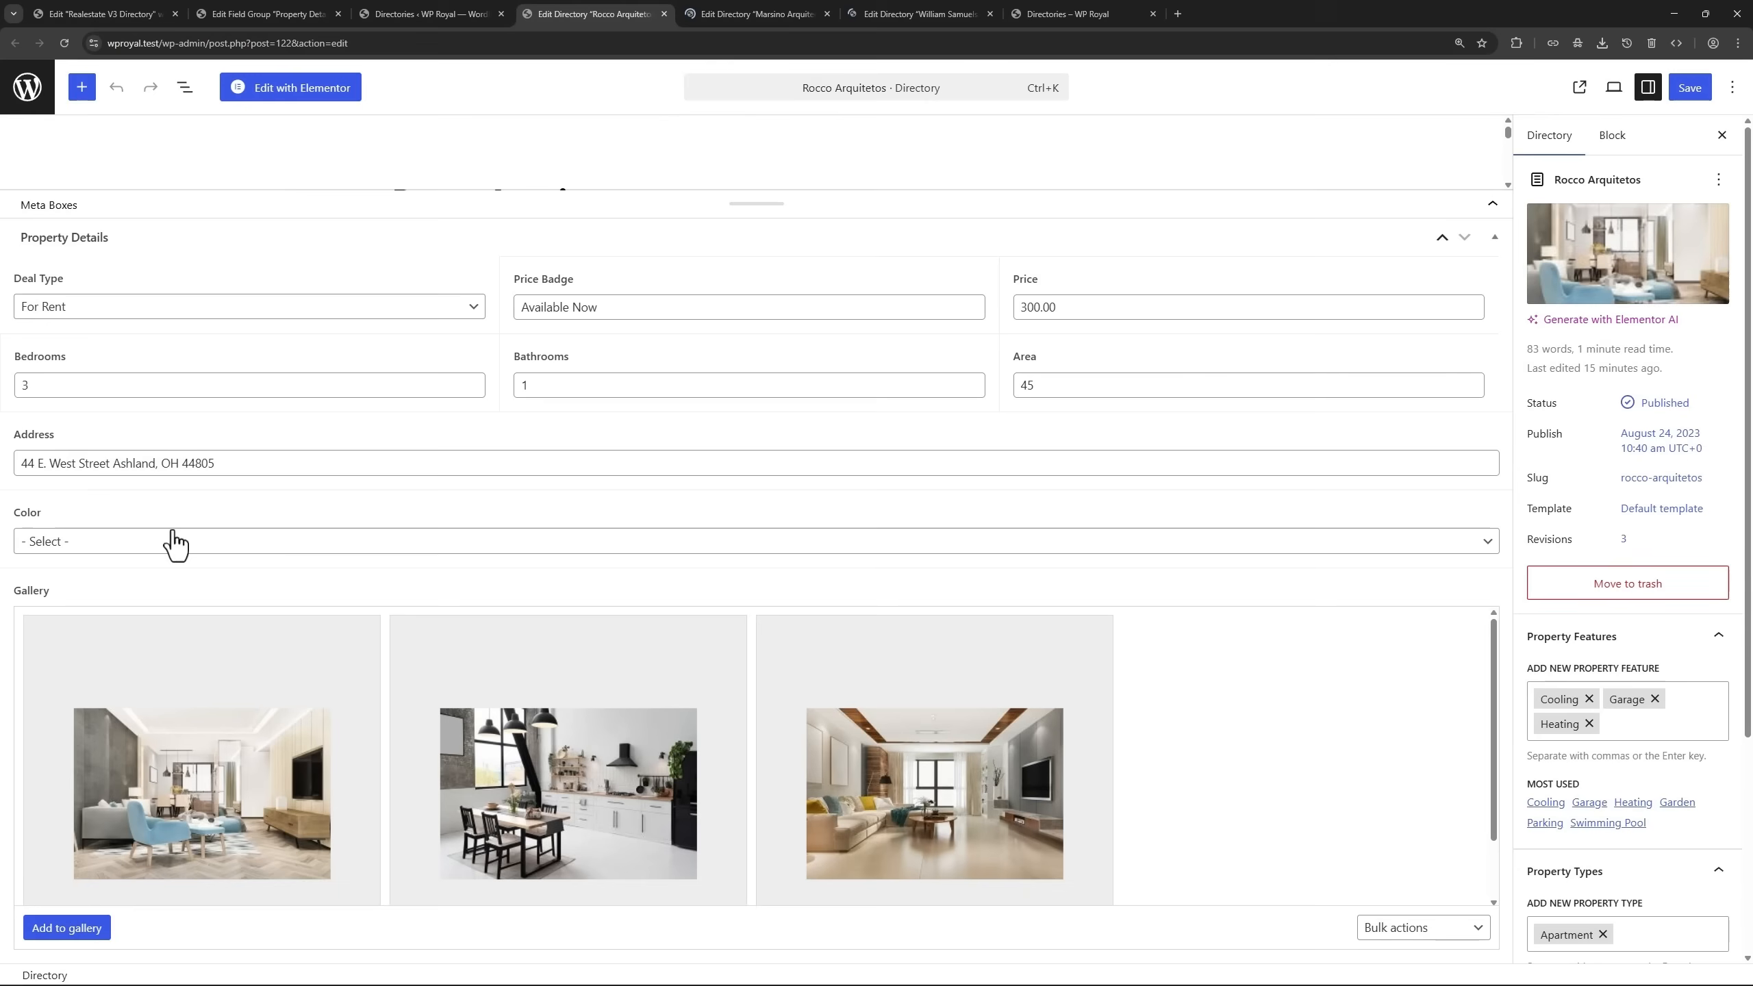
click(153, 542)
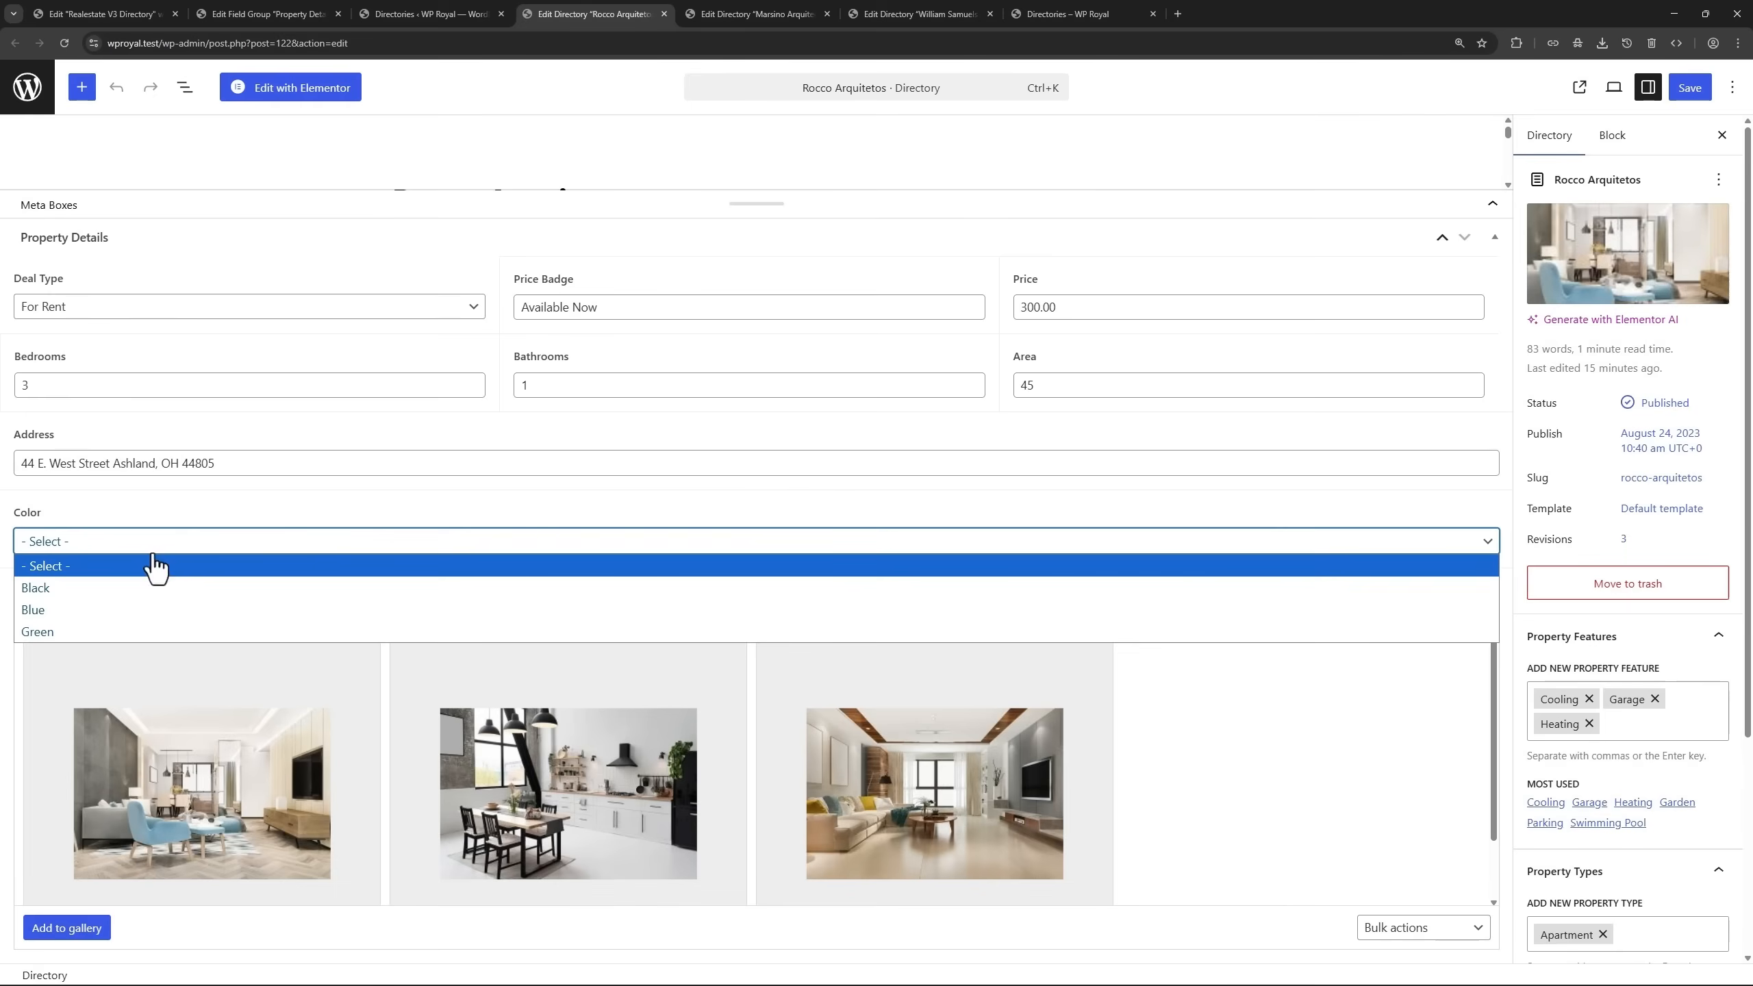
click(143, 589)
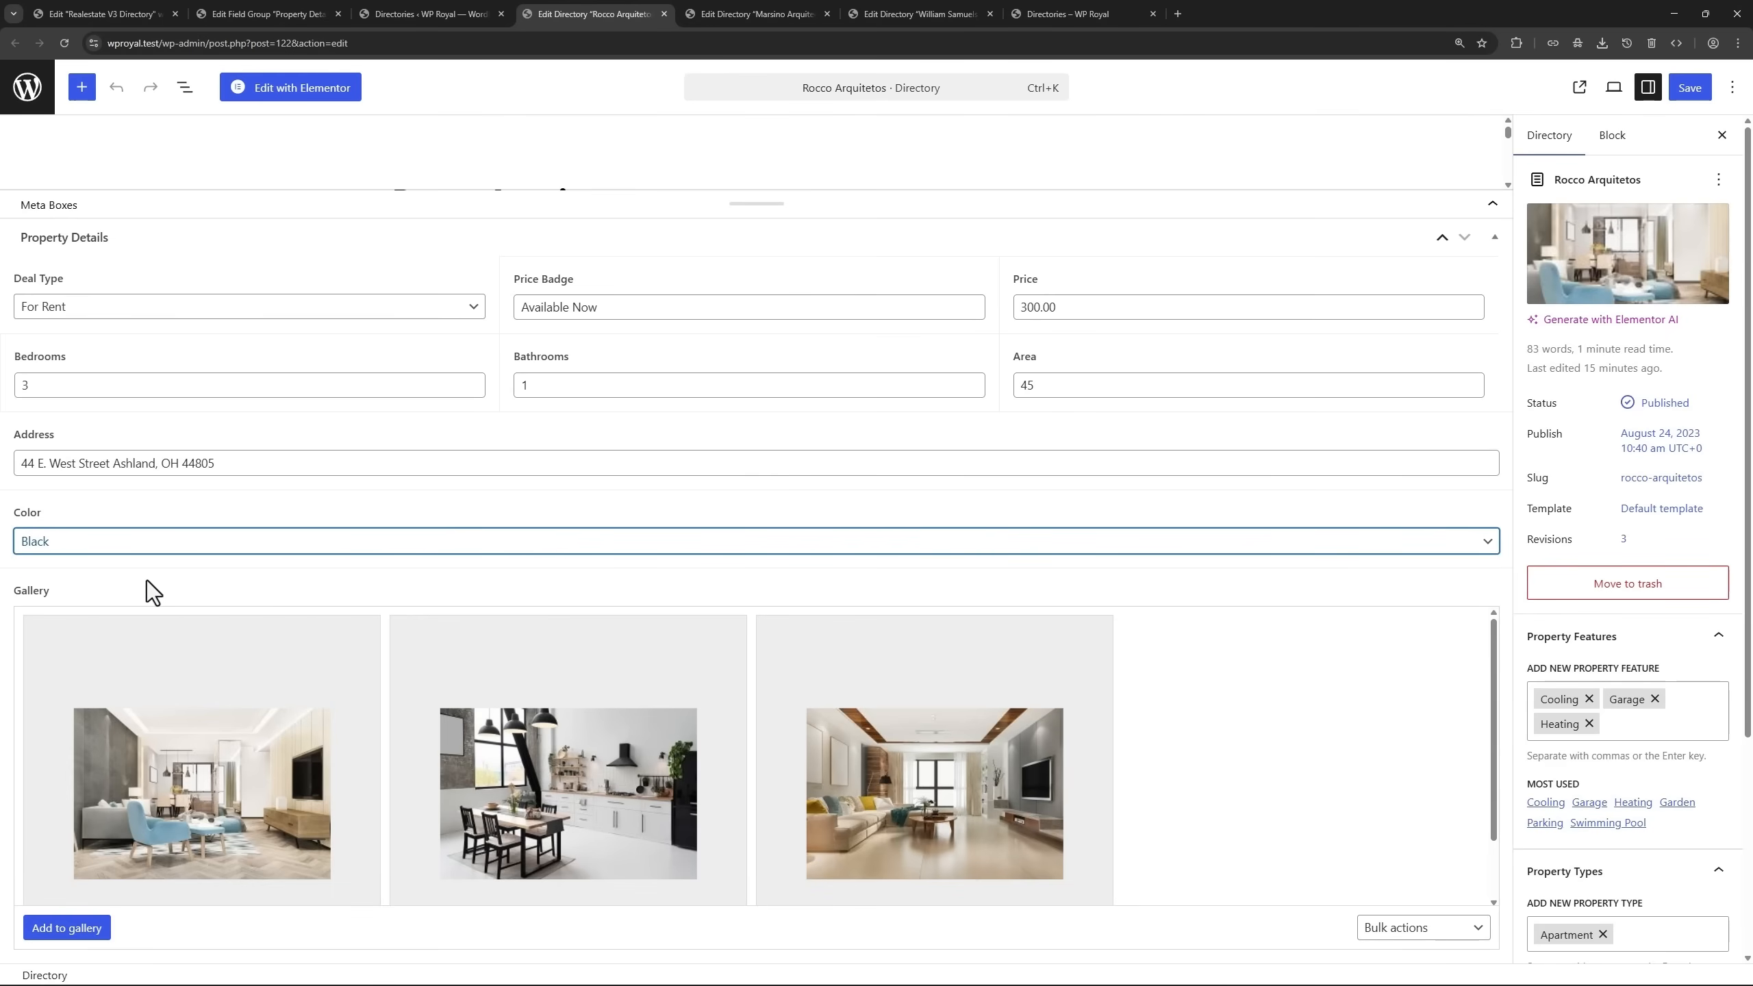
click(1690, 87)
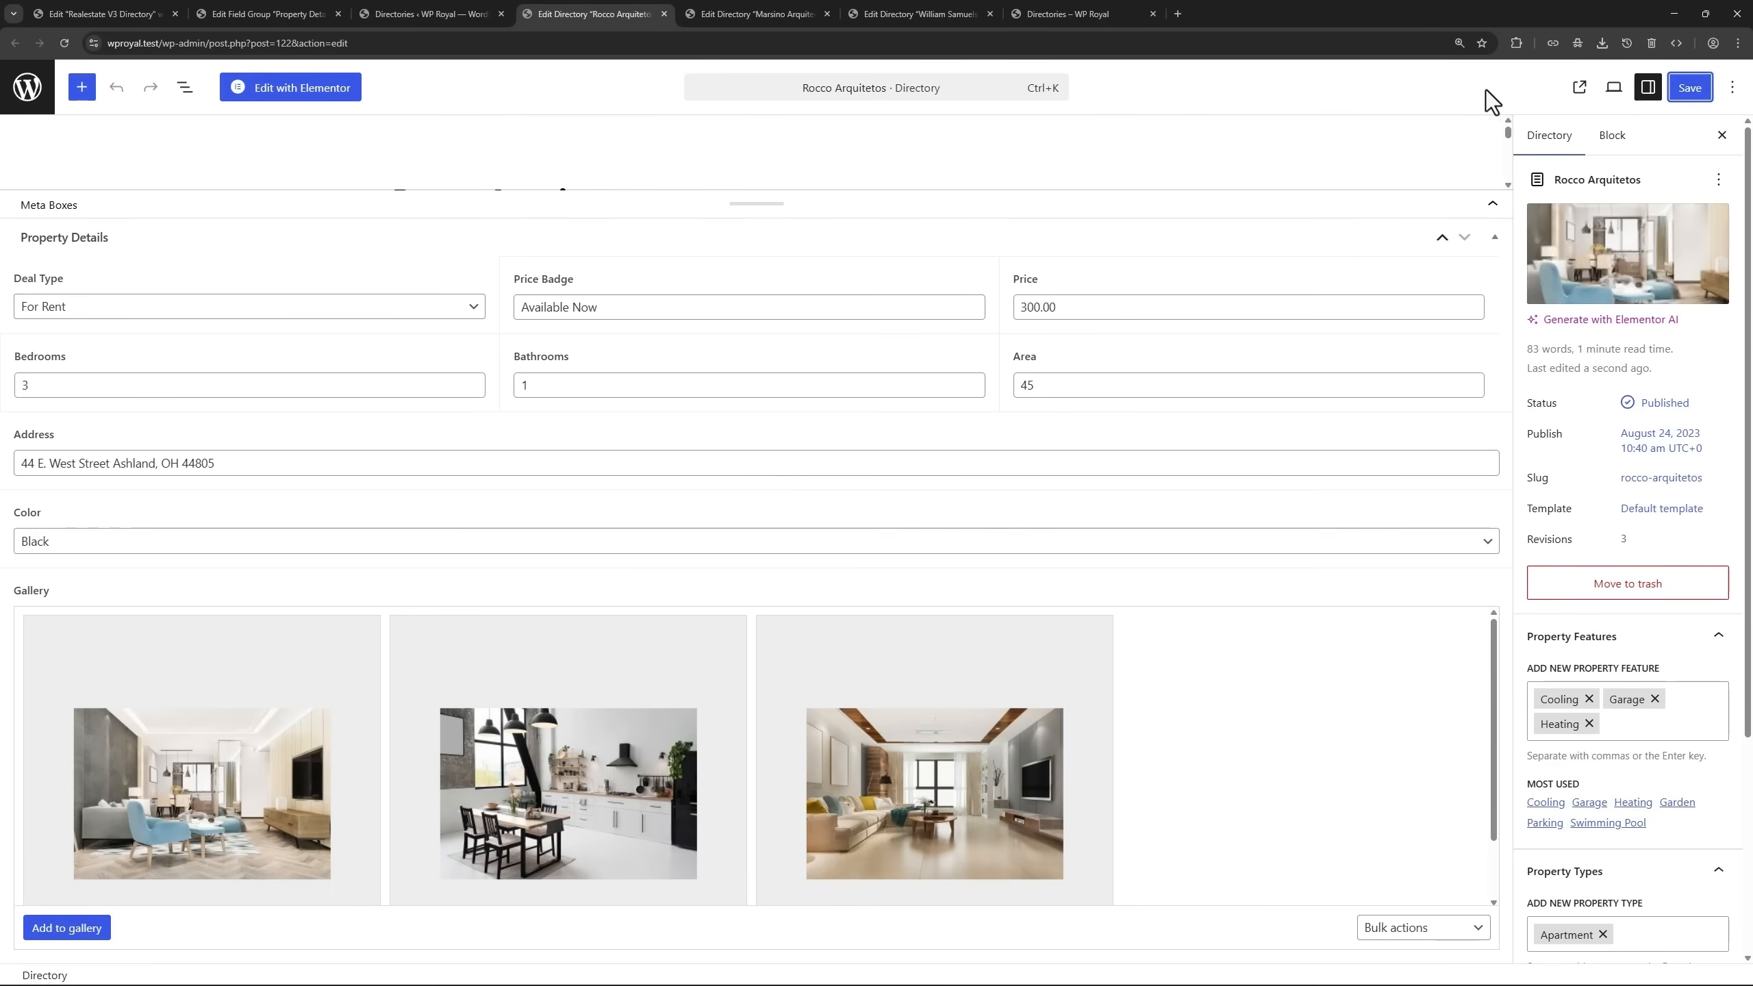
Set the Color of the Marsino Arquitectura directory to Blue and save it.
click(664, 13)
click(201, 544)
click(172, 609)
click(1690, 87)
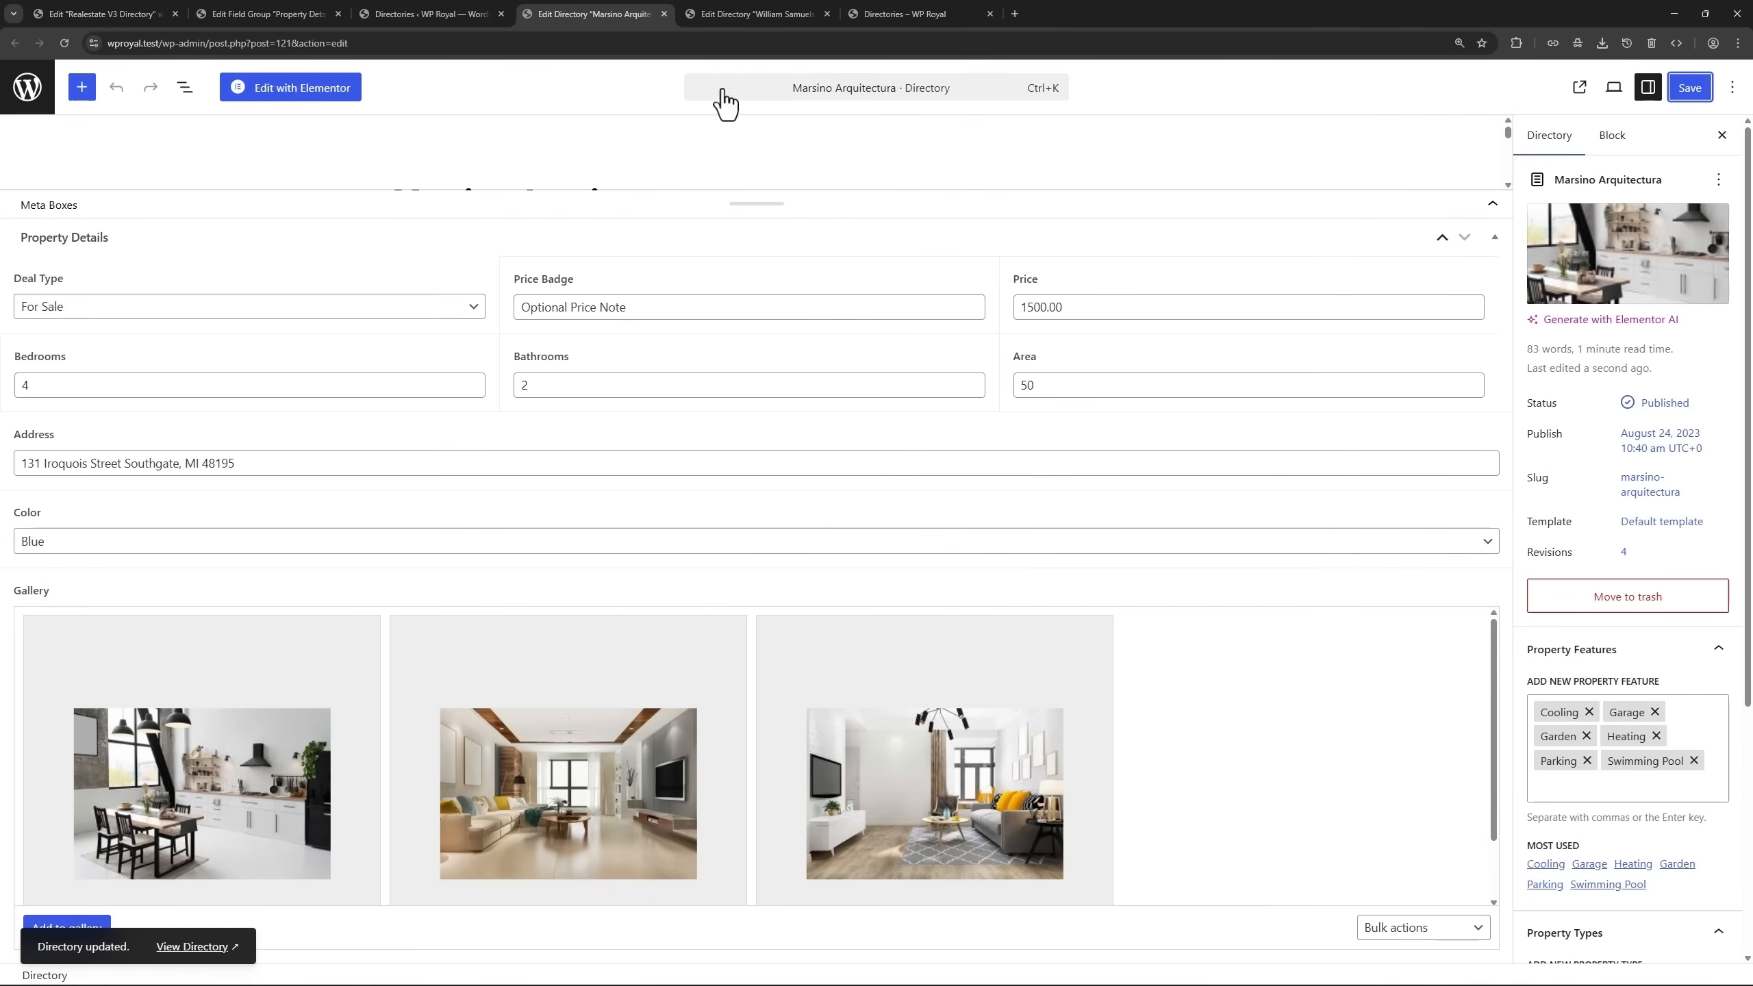
Set the Color of the William Samuels Architects directory to Green, save it, and close the leftover directory tabs.
click(664, 13)
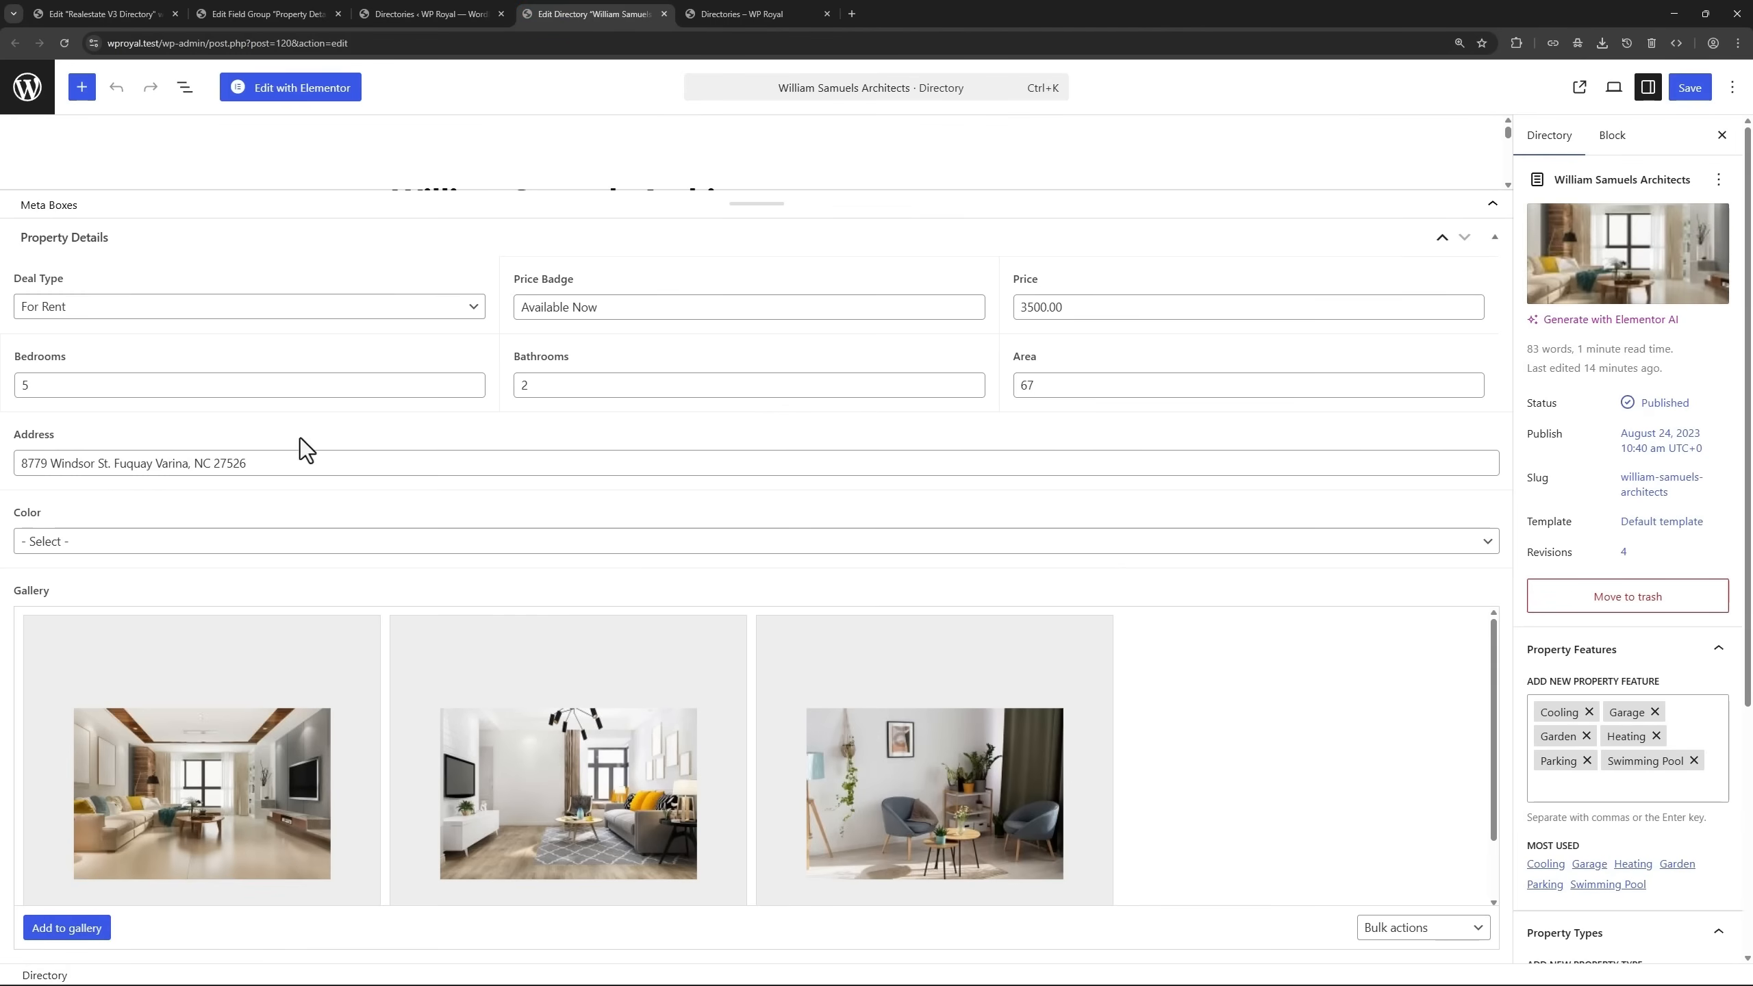
click(130, 545)
click(118, 629)
click(1689, 89)
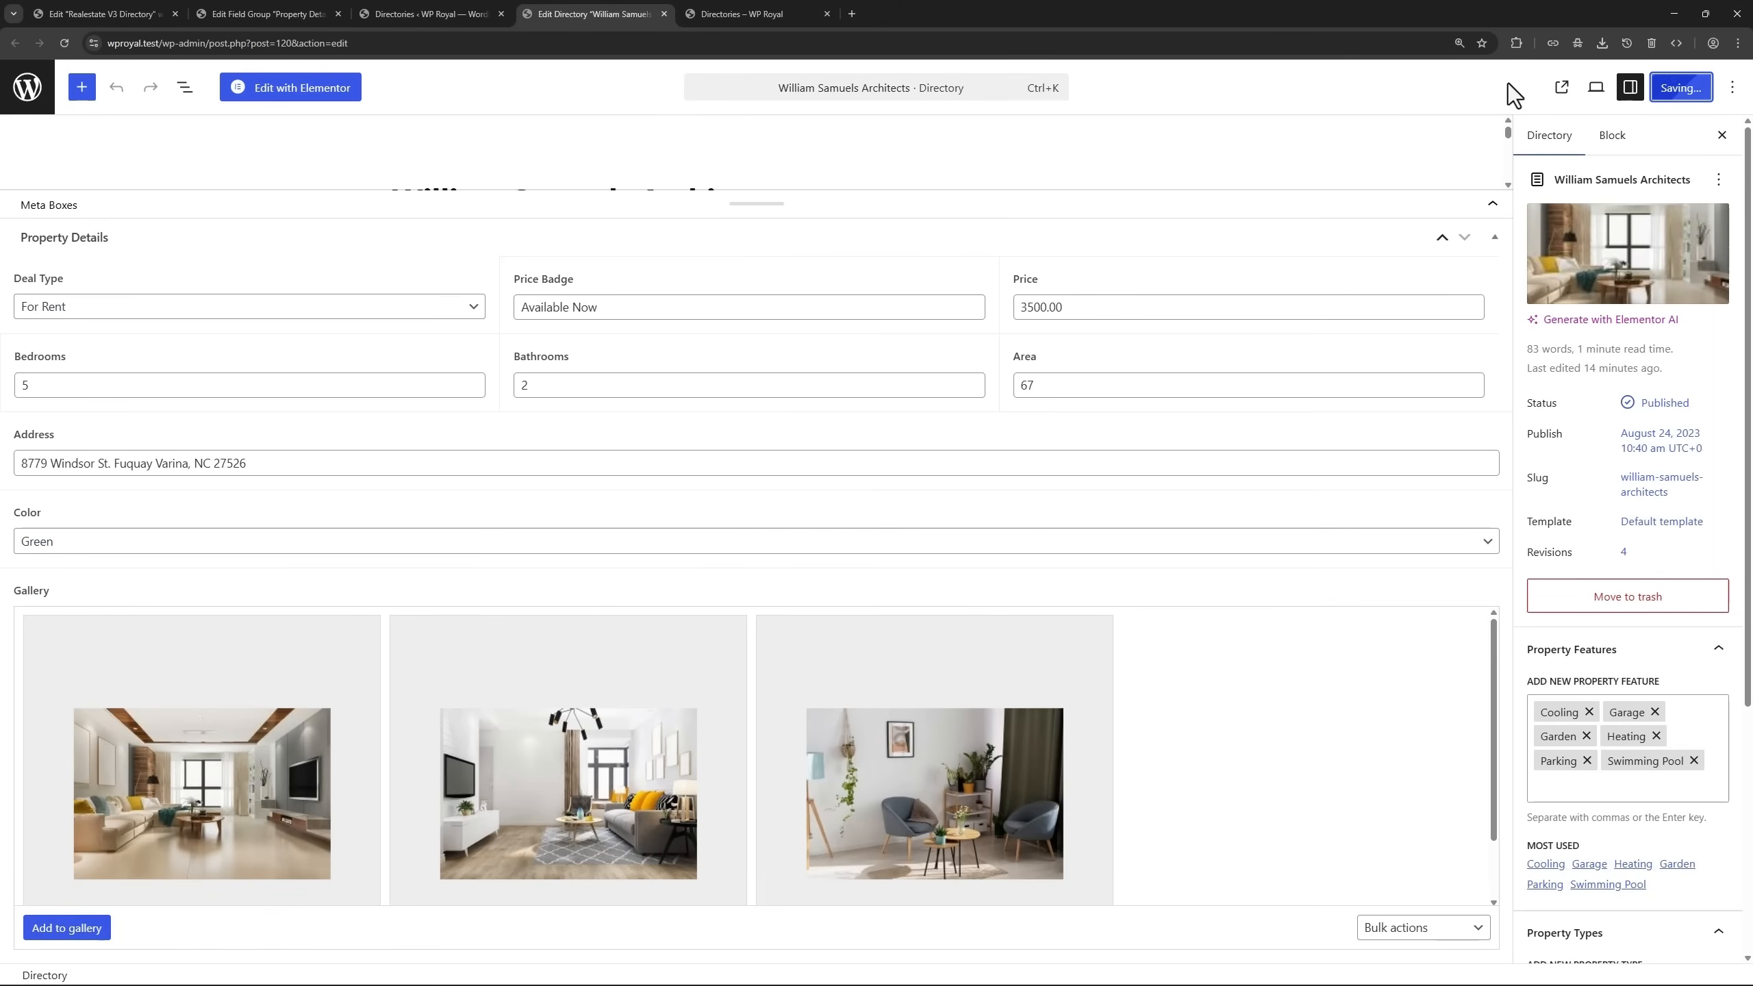
click(663, 13)
click(499, 13)
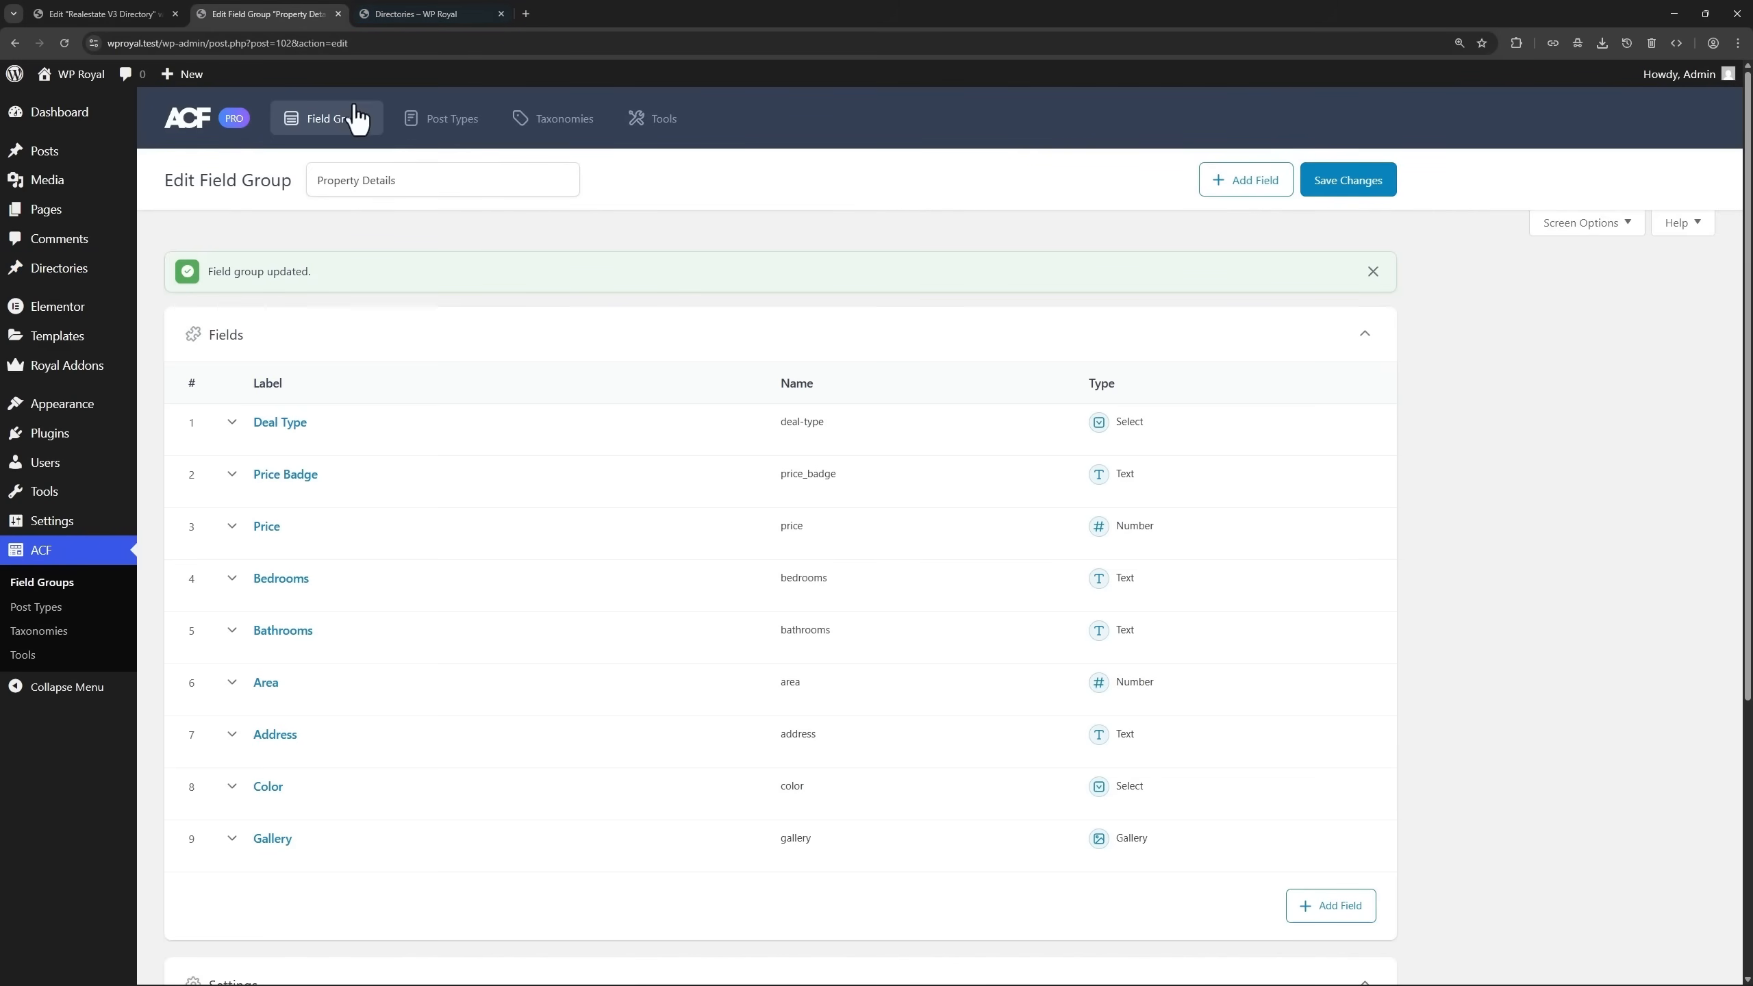
Add an Advanced Filters widget below the Bedroom filter in the Realestate V3 Directory template.
click(114, 13)
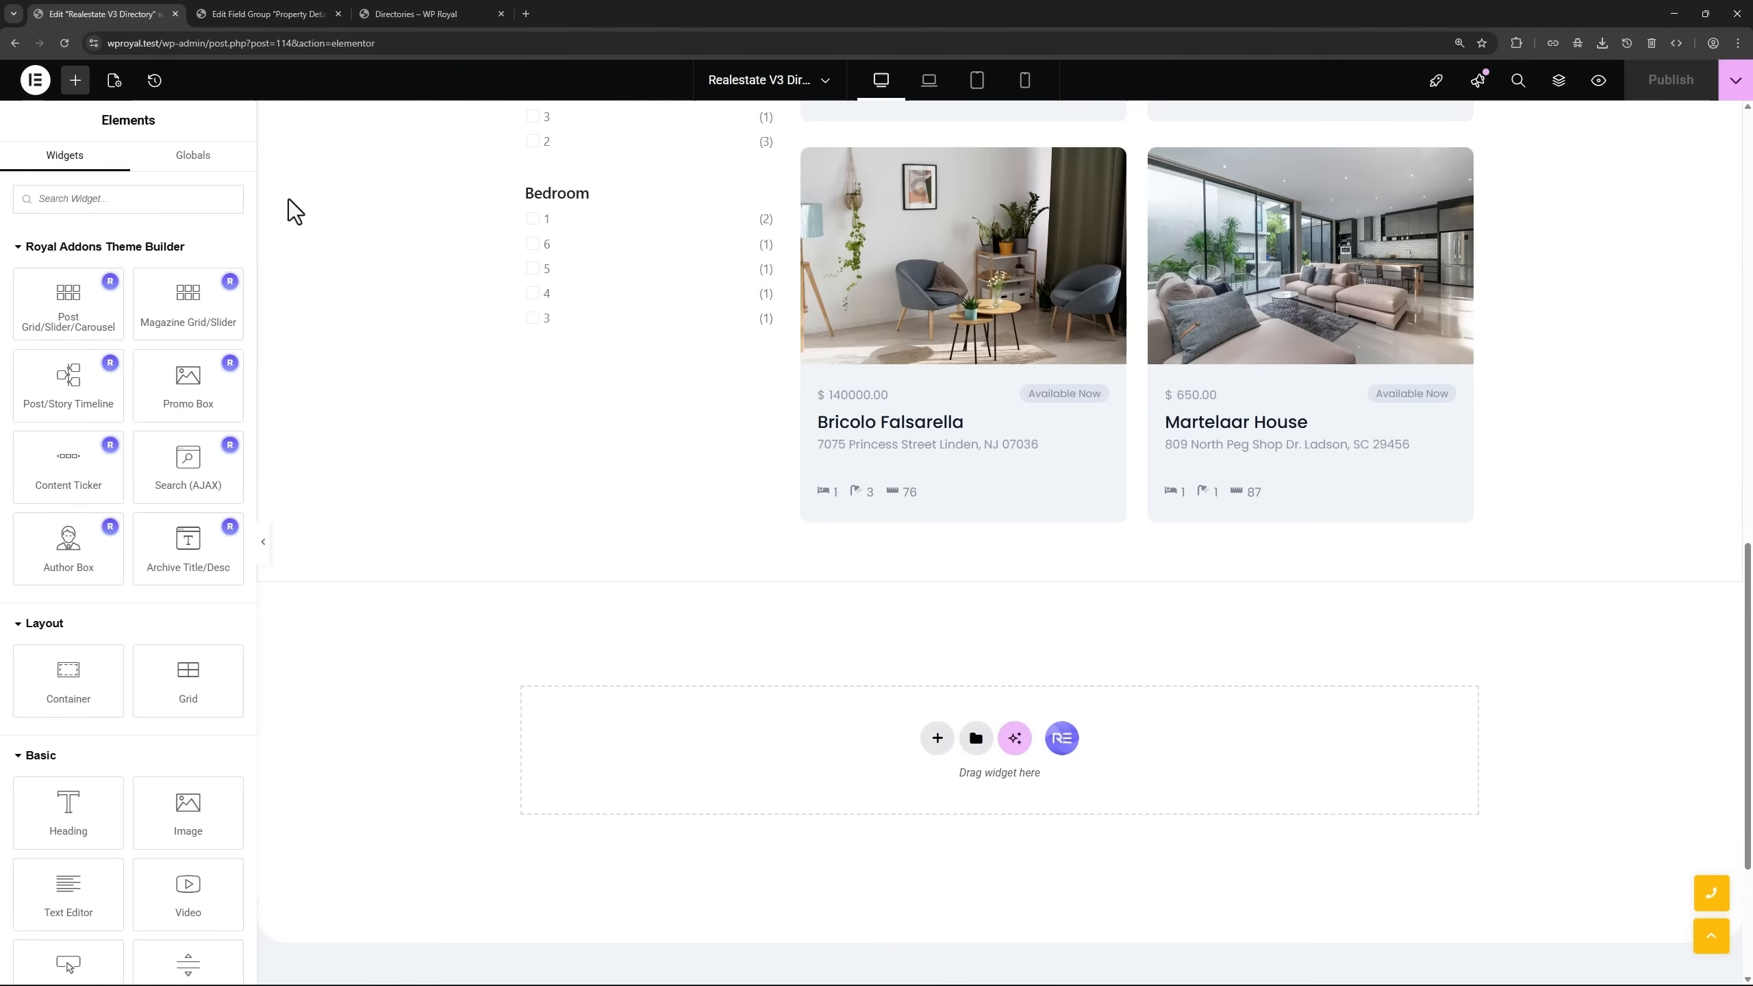
click(107, 199)
text(adva)
drag(68, 424, 655, 365)
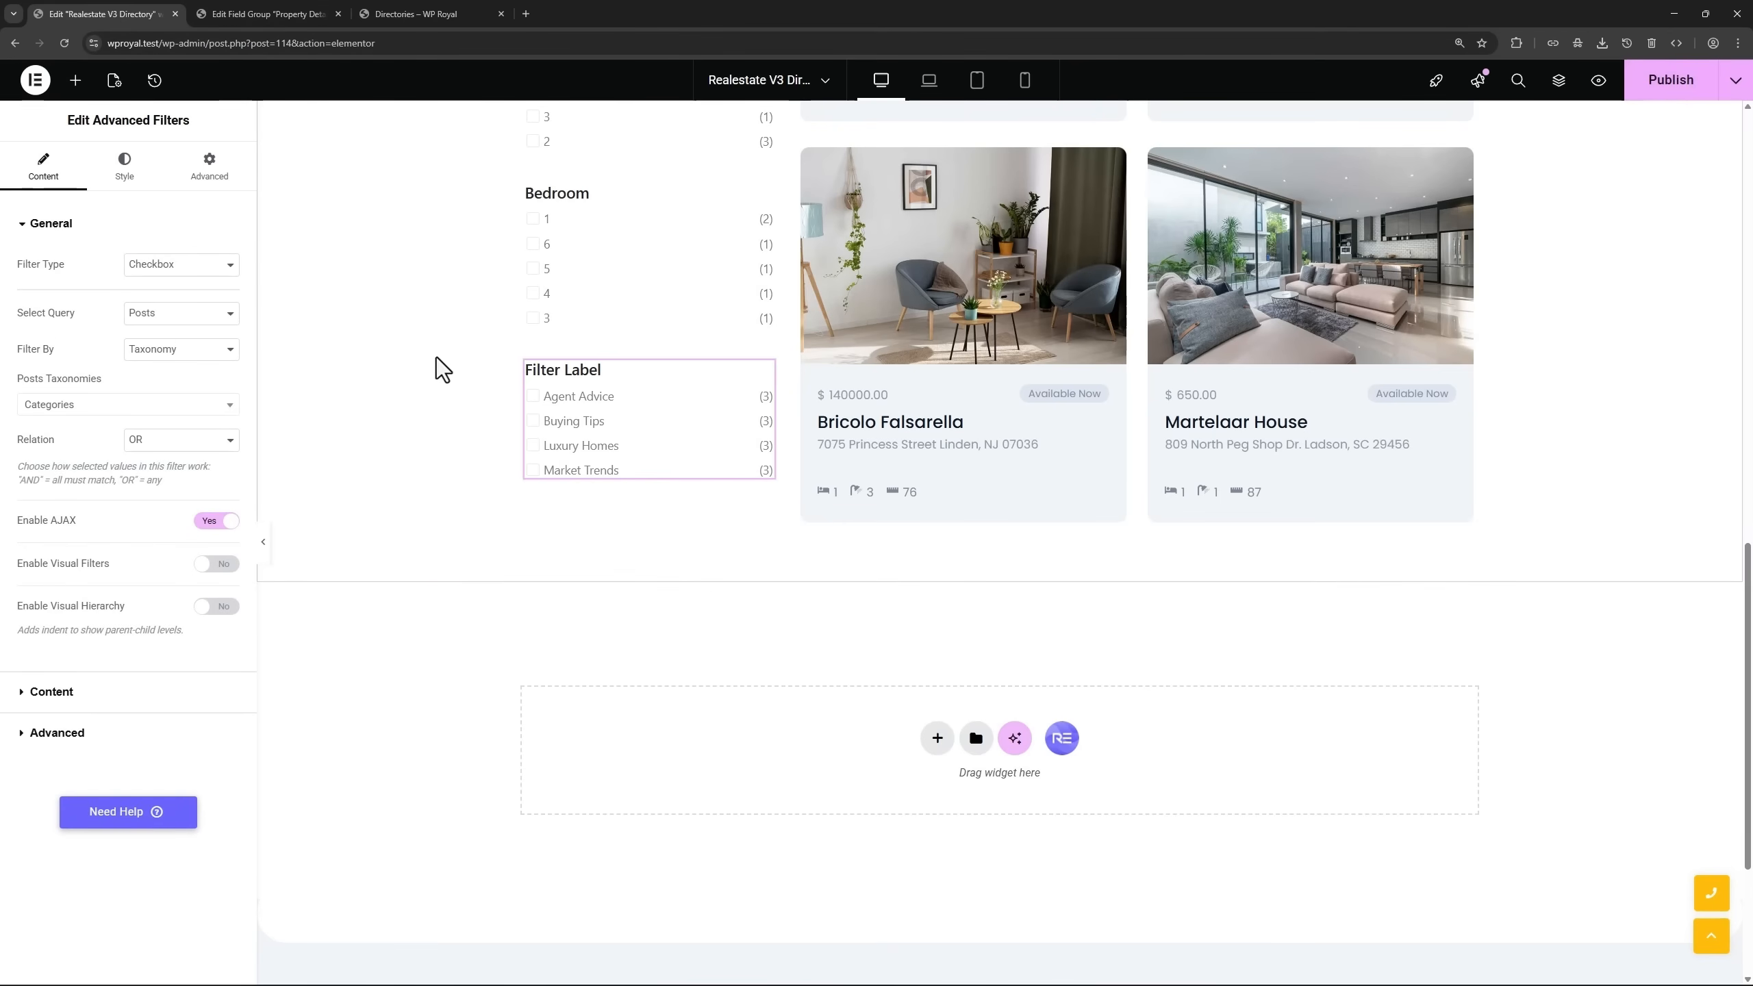
Set the new filter to query Directories and filter by the meta field color.
click(172, 269)
click(173, 269)
click(178, 315)
click(165, 372)
click(176, 353)
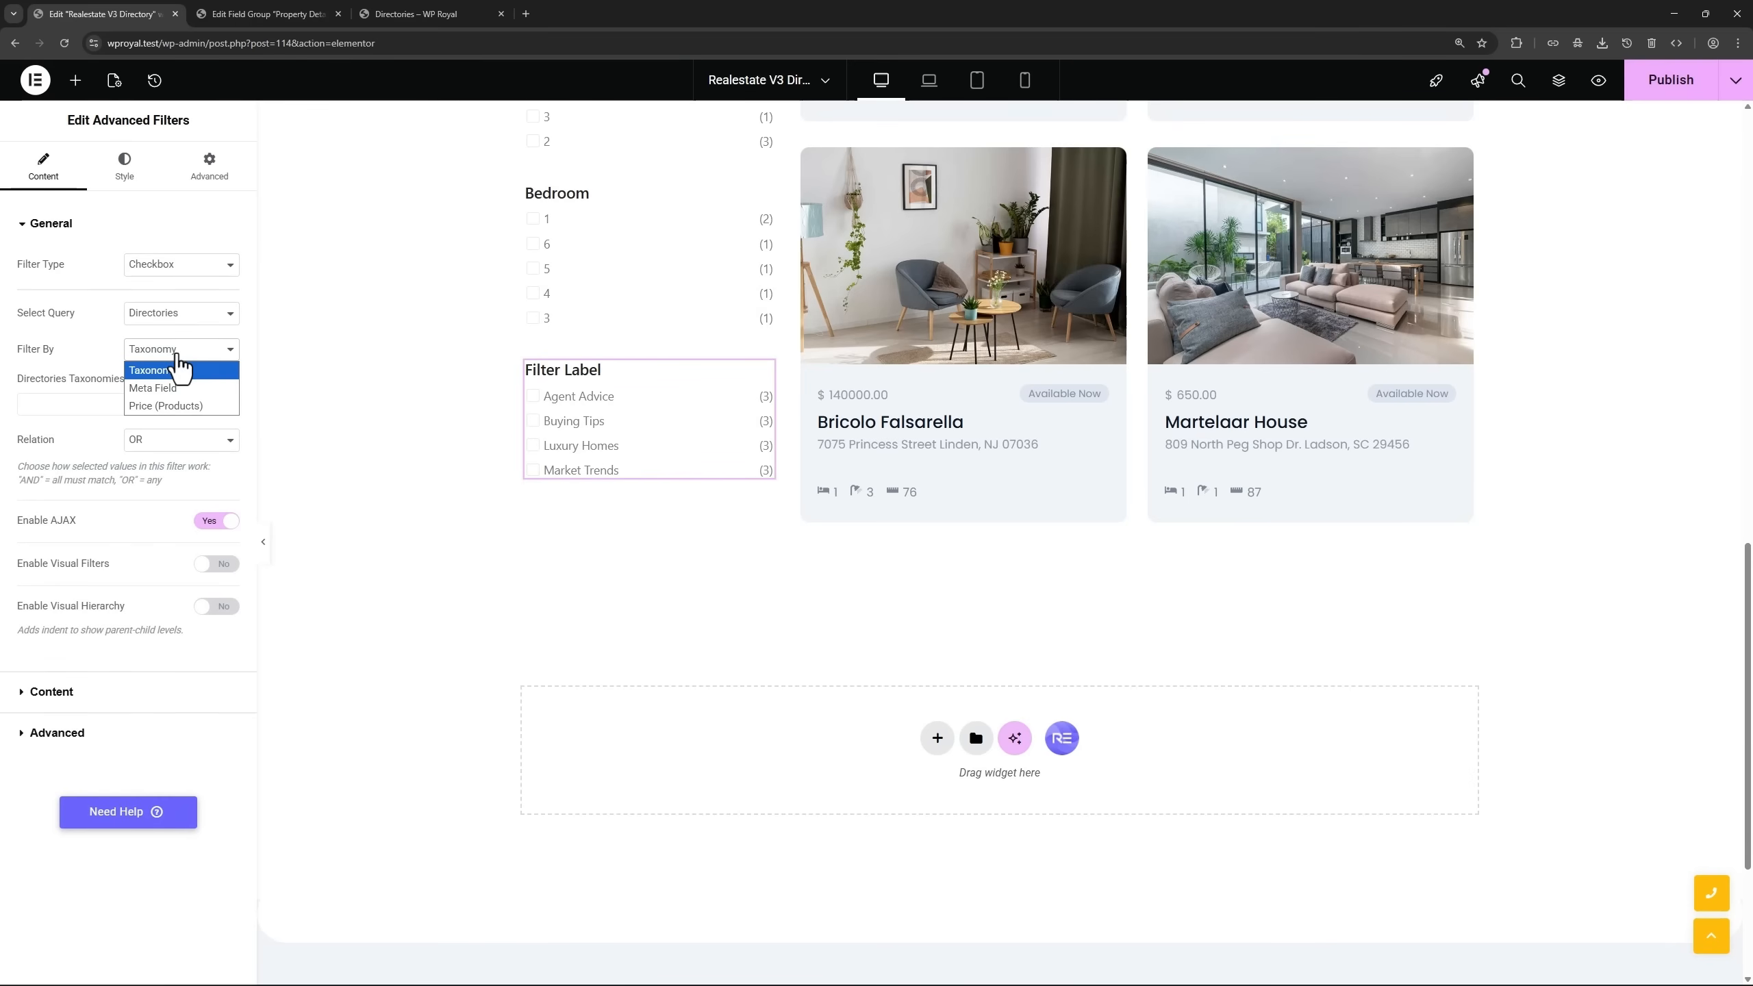
click(167, 387)
click(114, 405)
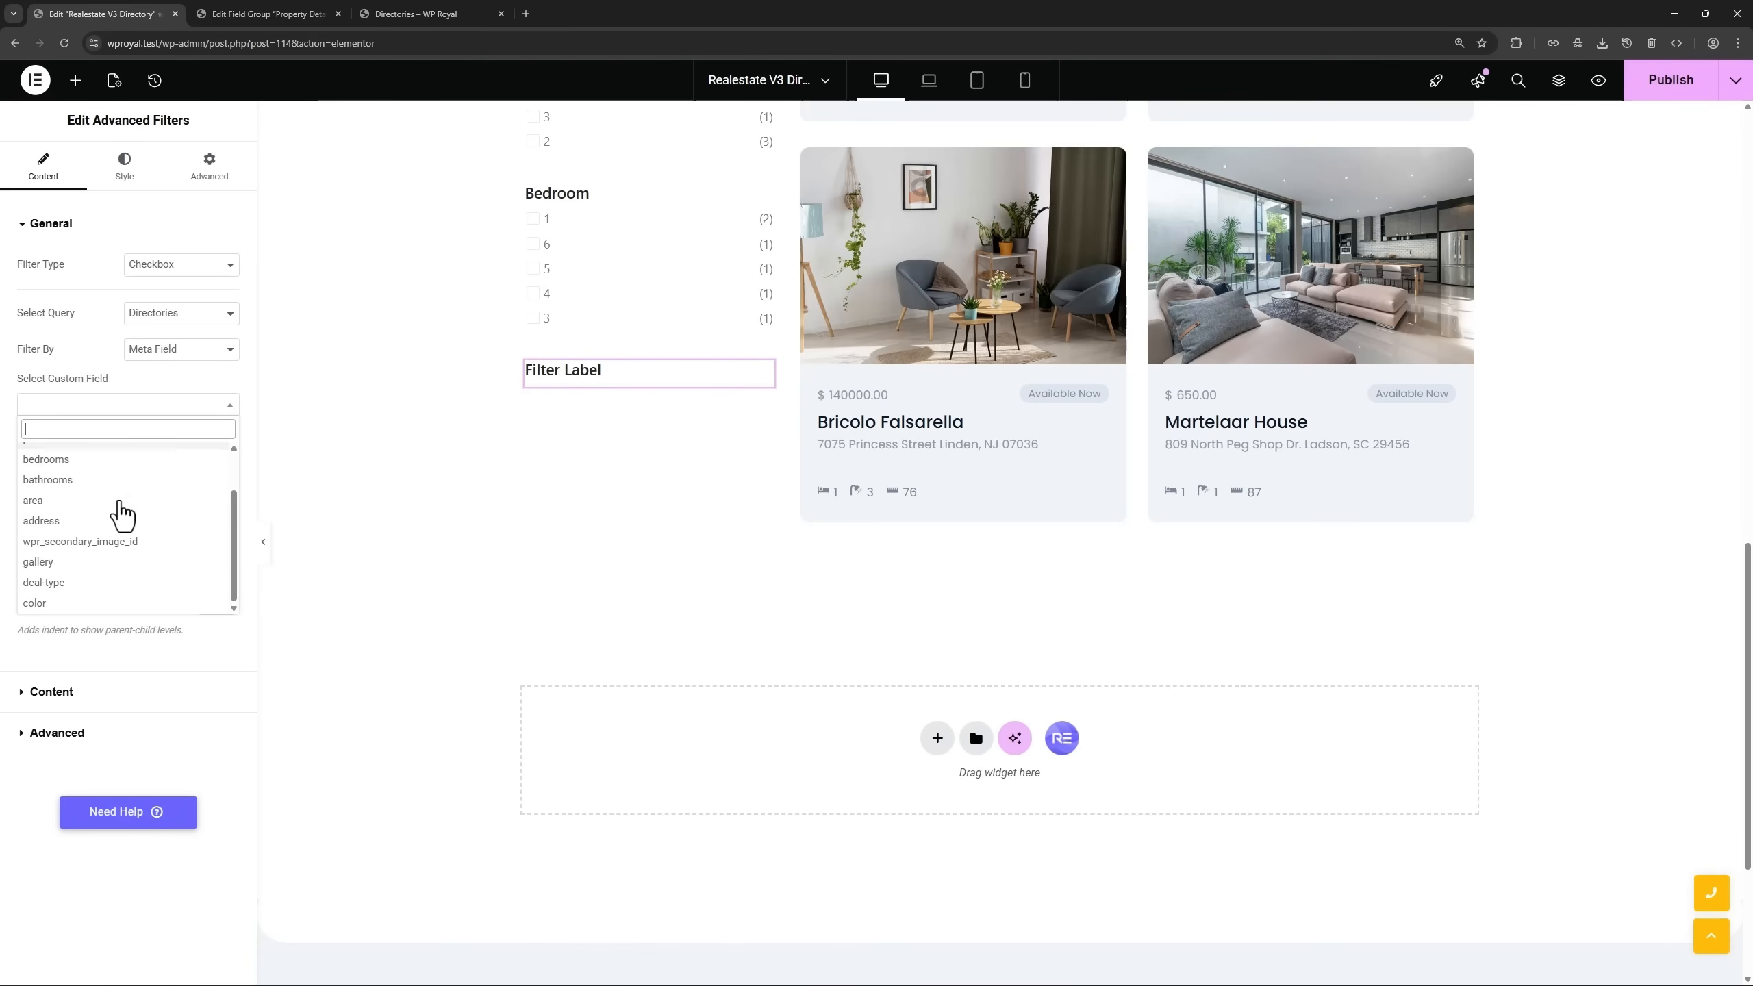
click(70, 603)
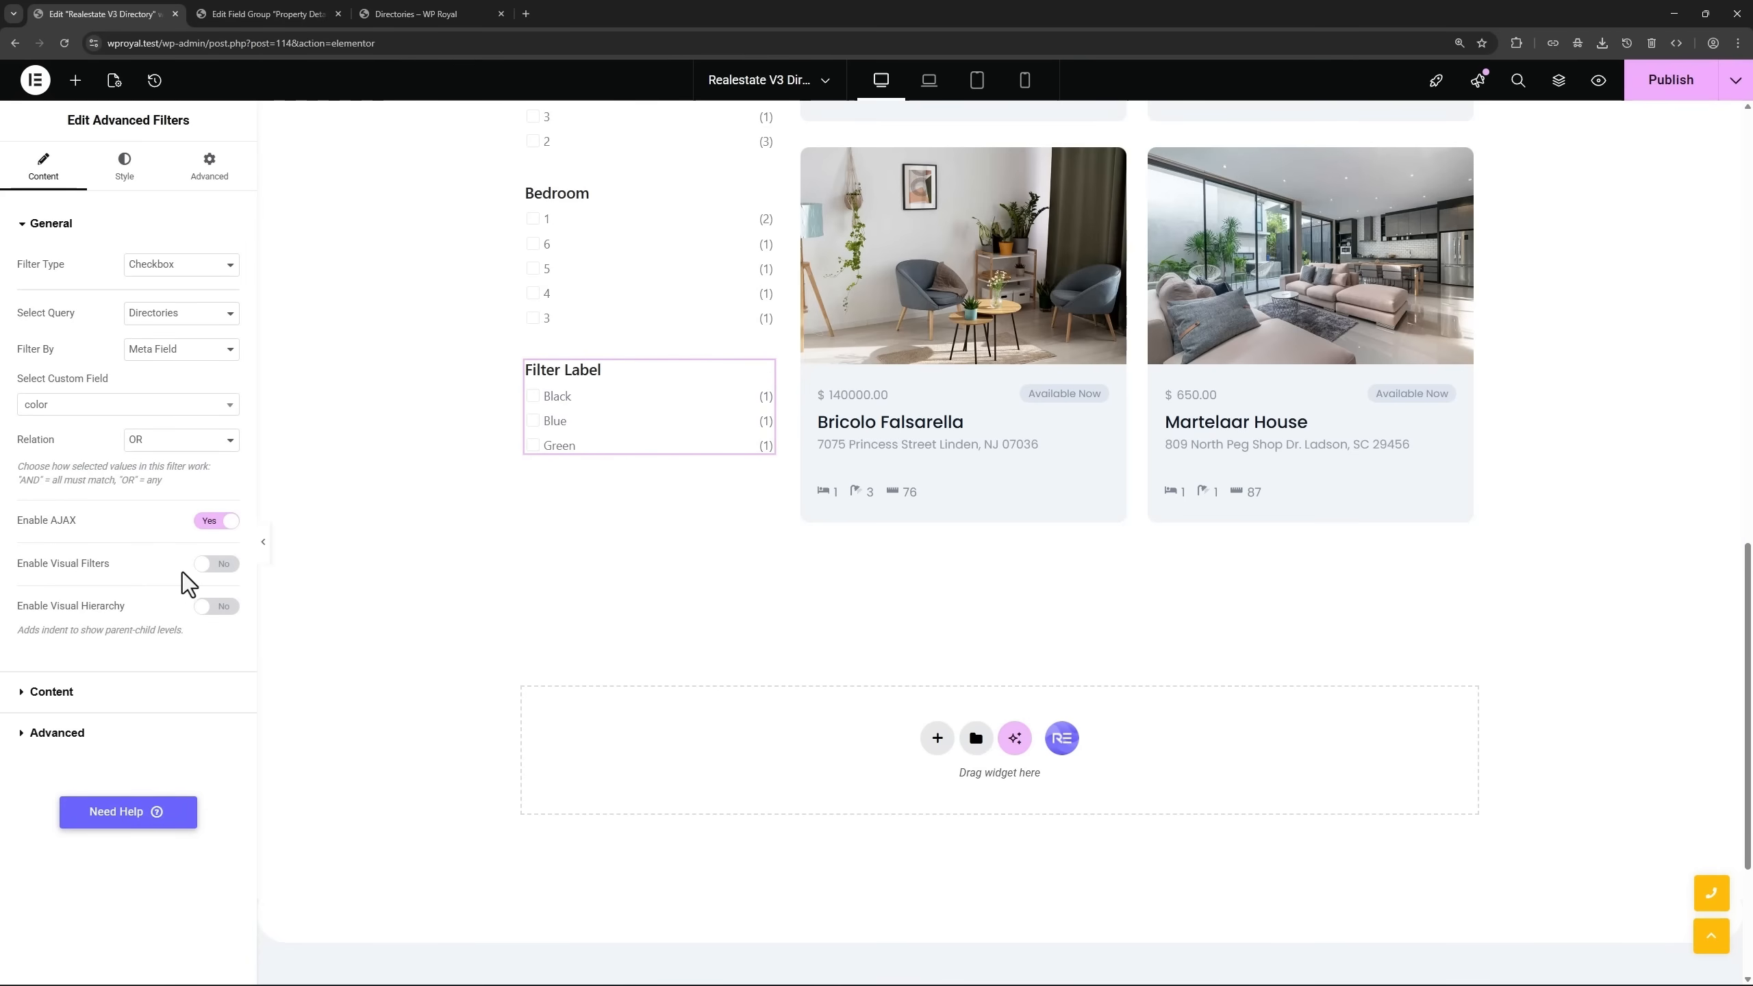
Enable visual filters on the new filter, keeping Color as the visual filter type.
click(218, 565)
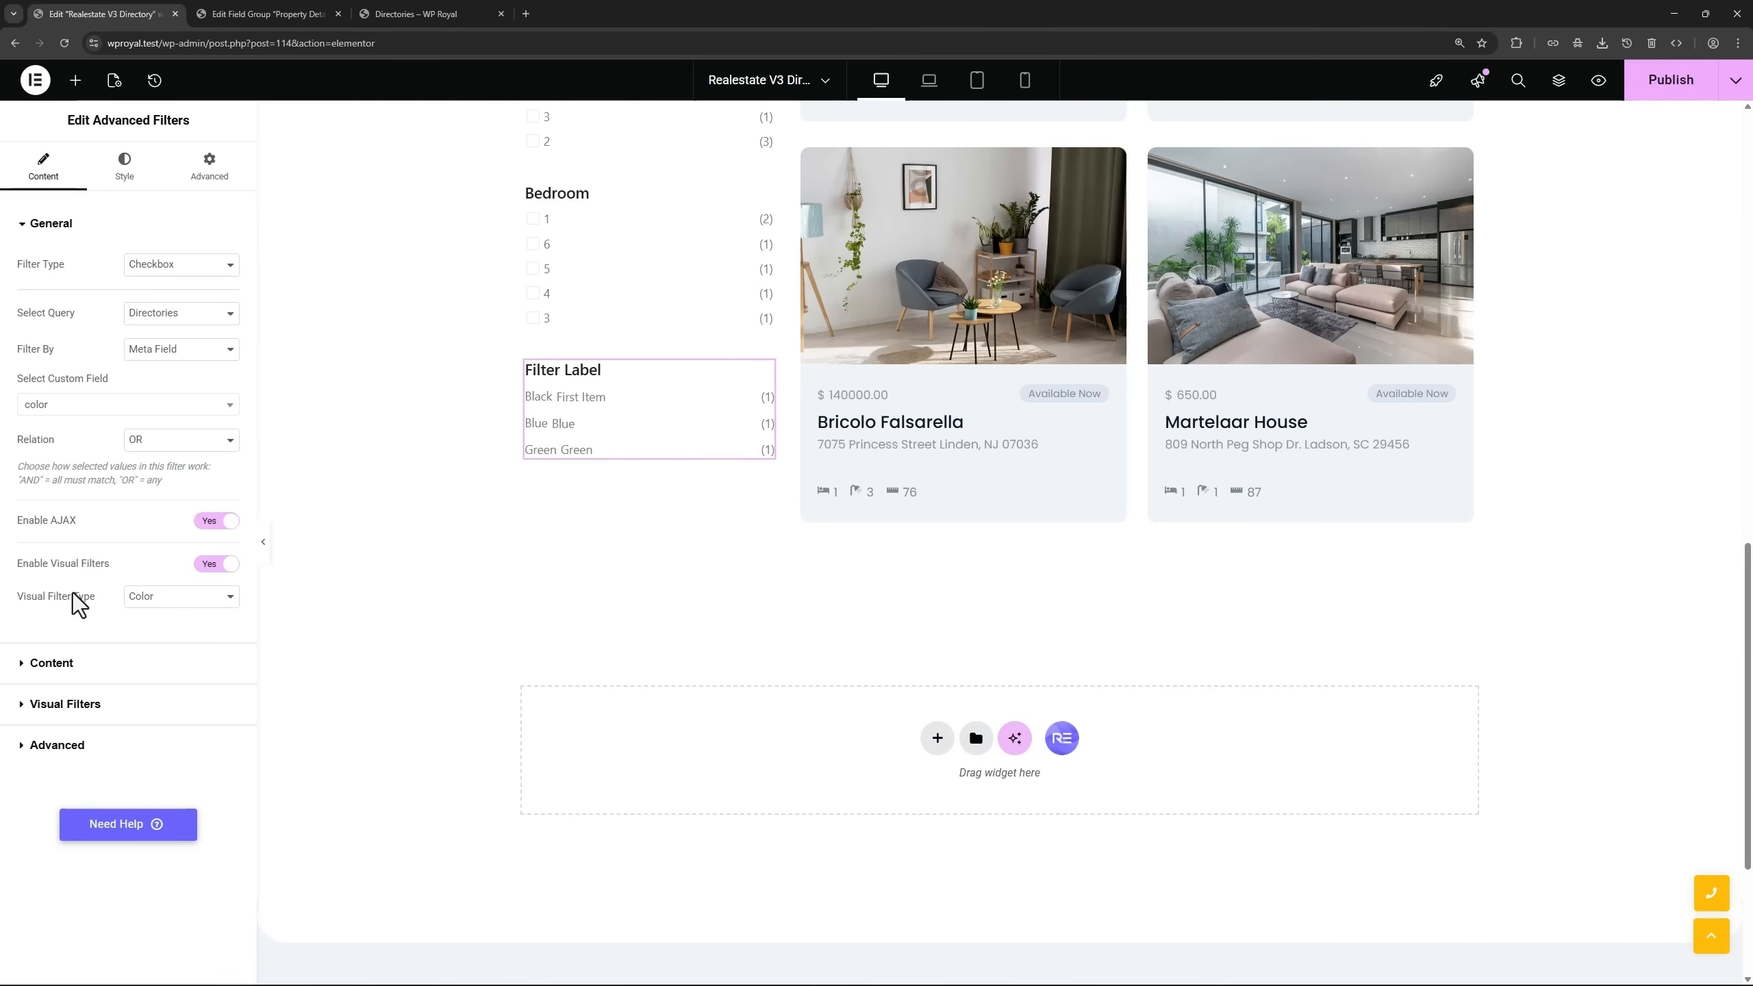
click(168, 598)
click(168, 598)
Set the title of the first visual filter item to "Black".
click(70, 703)
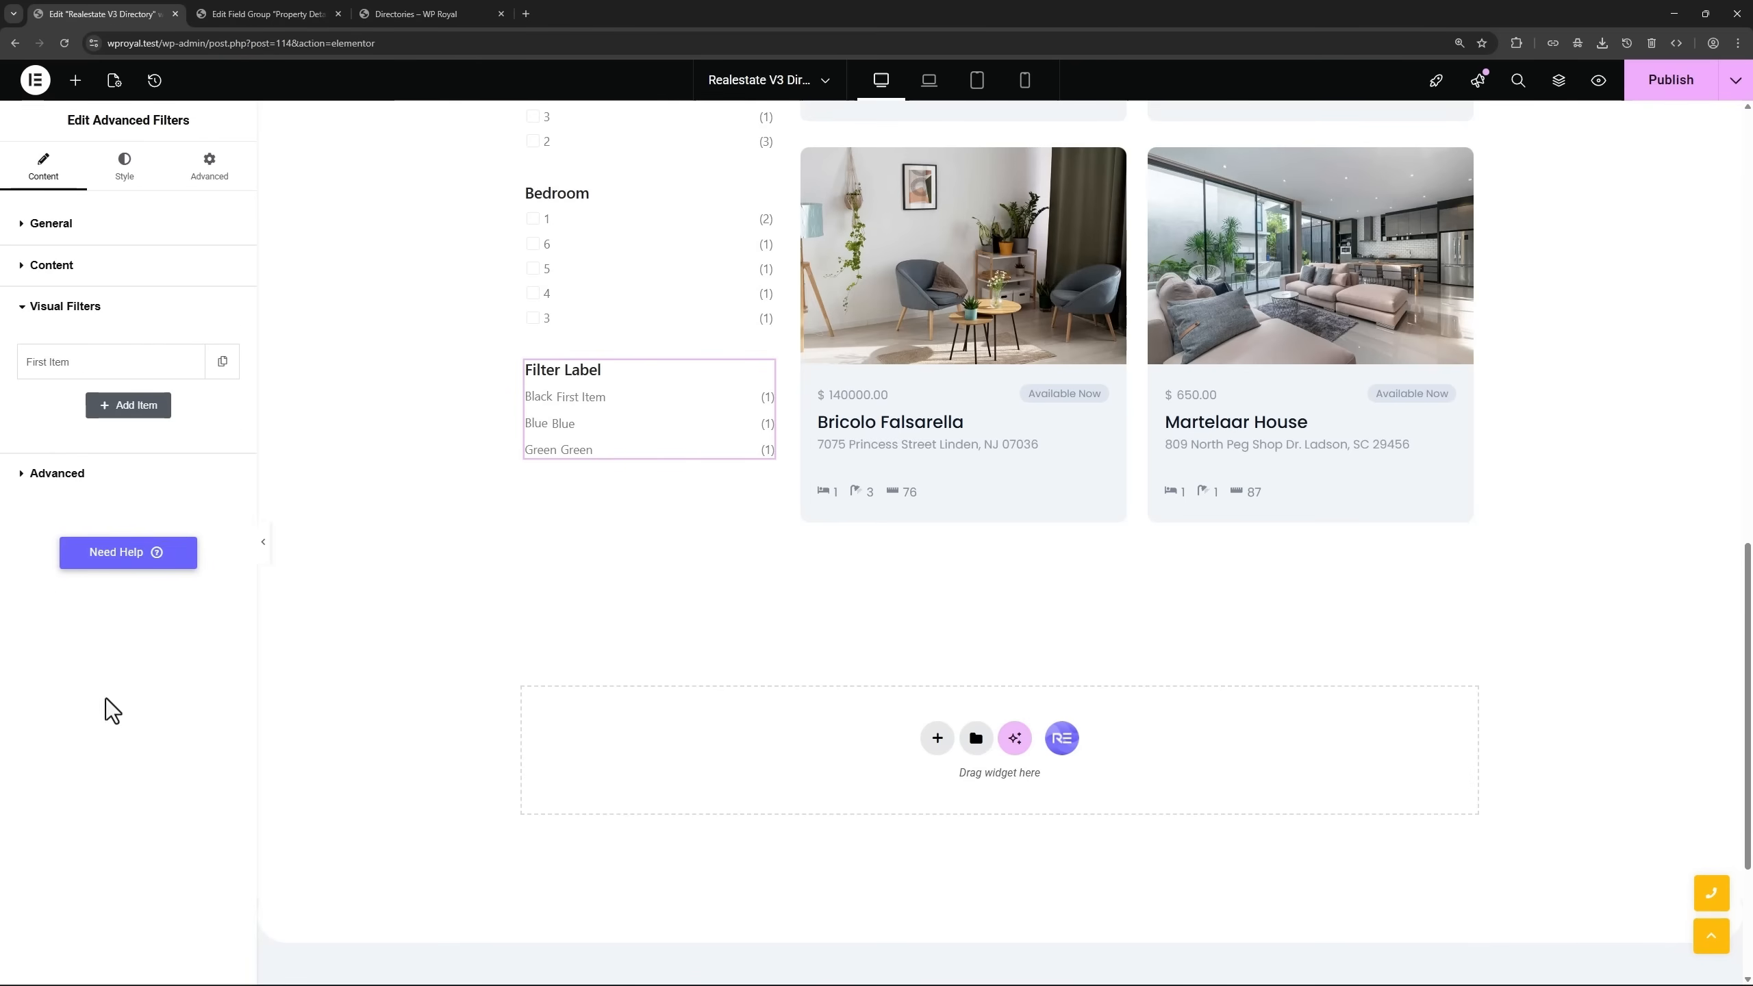
click(68, 360)
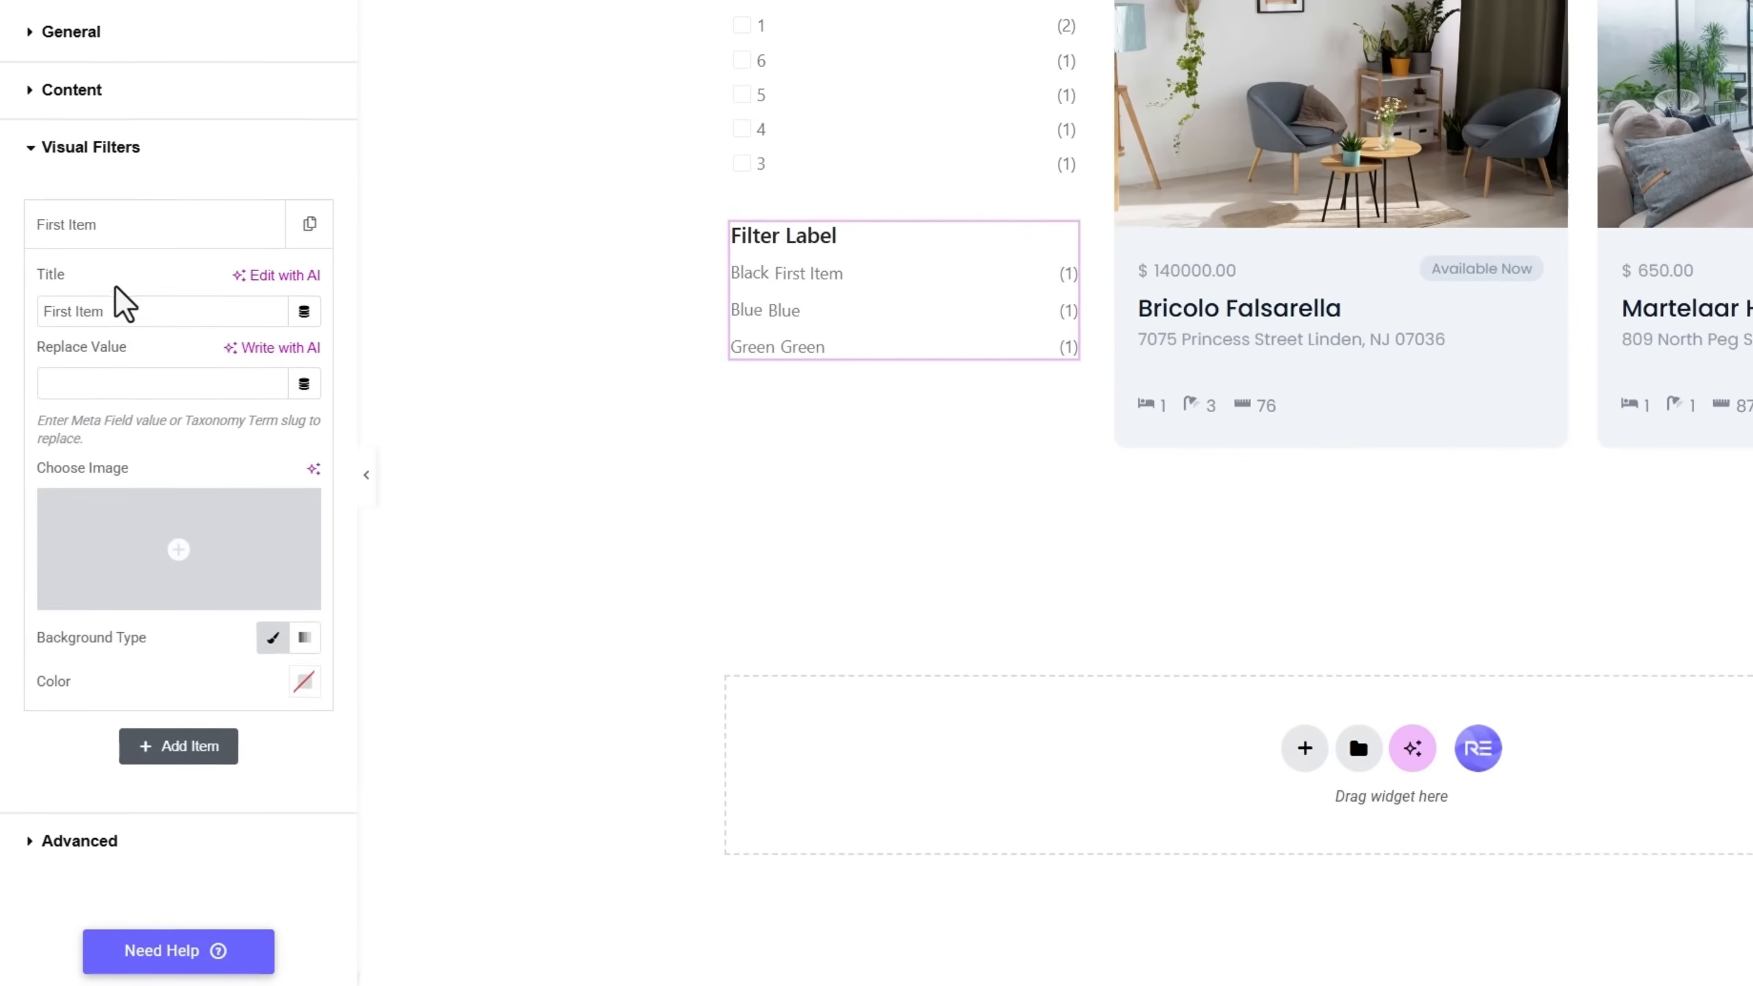
drag(104, 391, 36, 390)
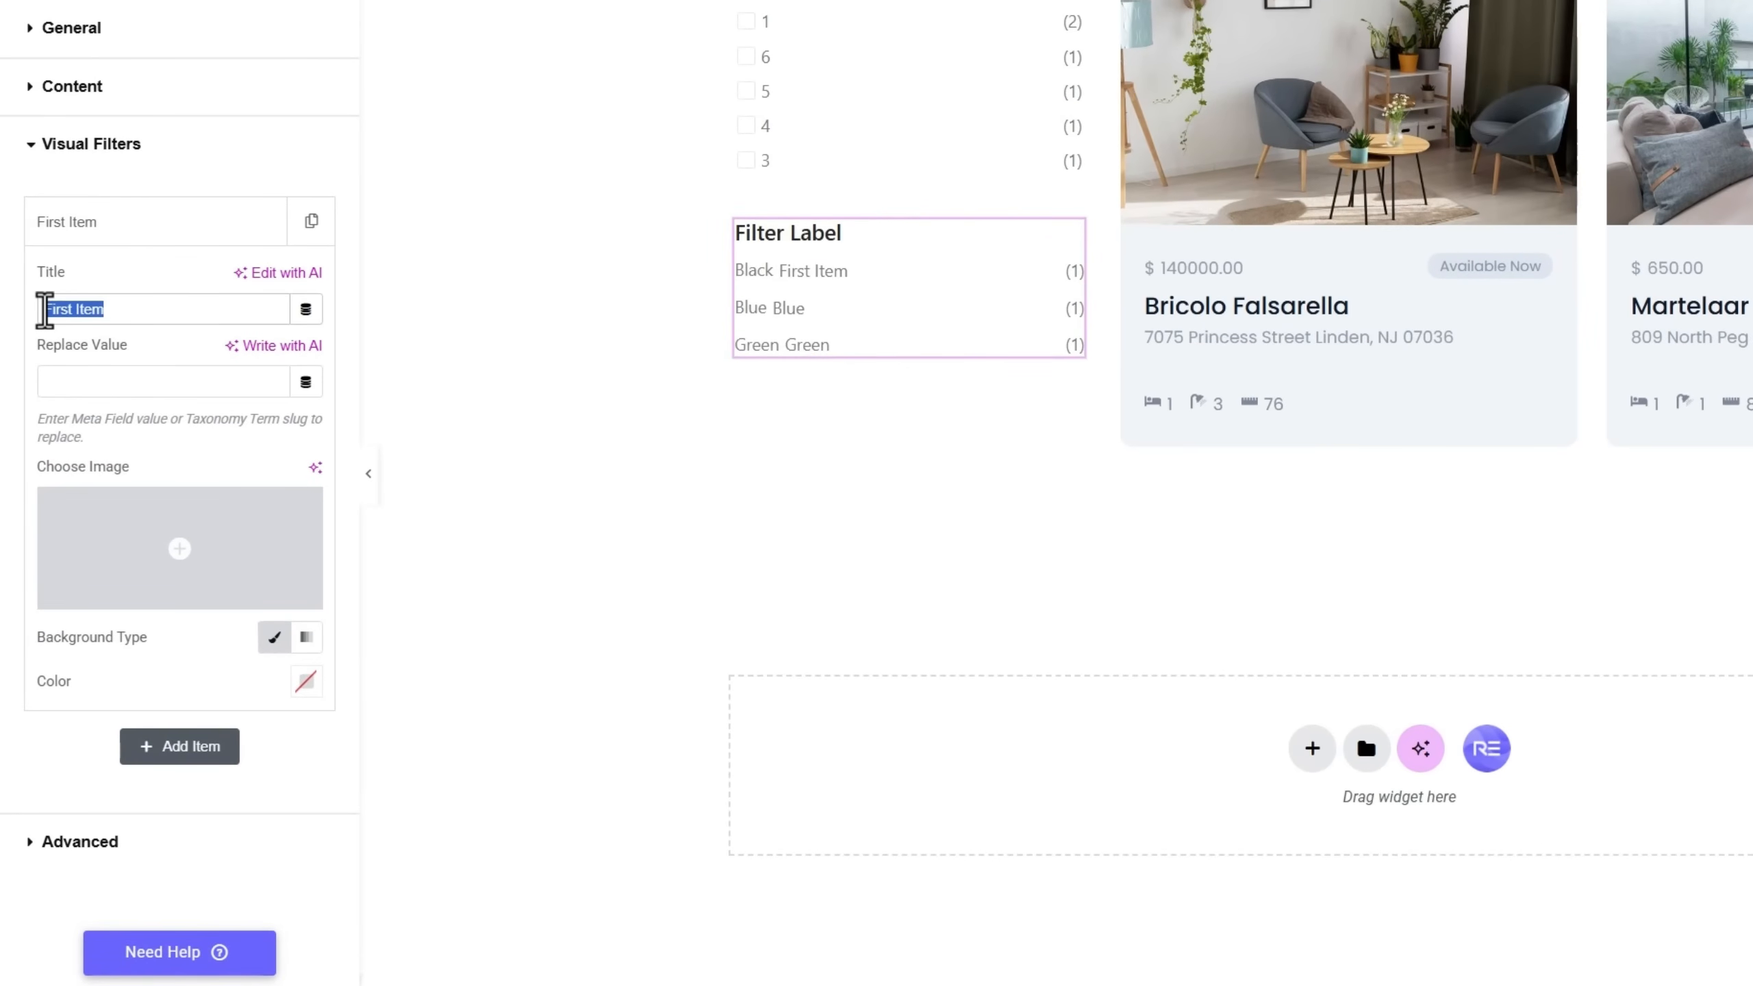
text(Black)
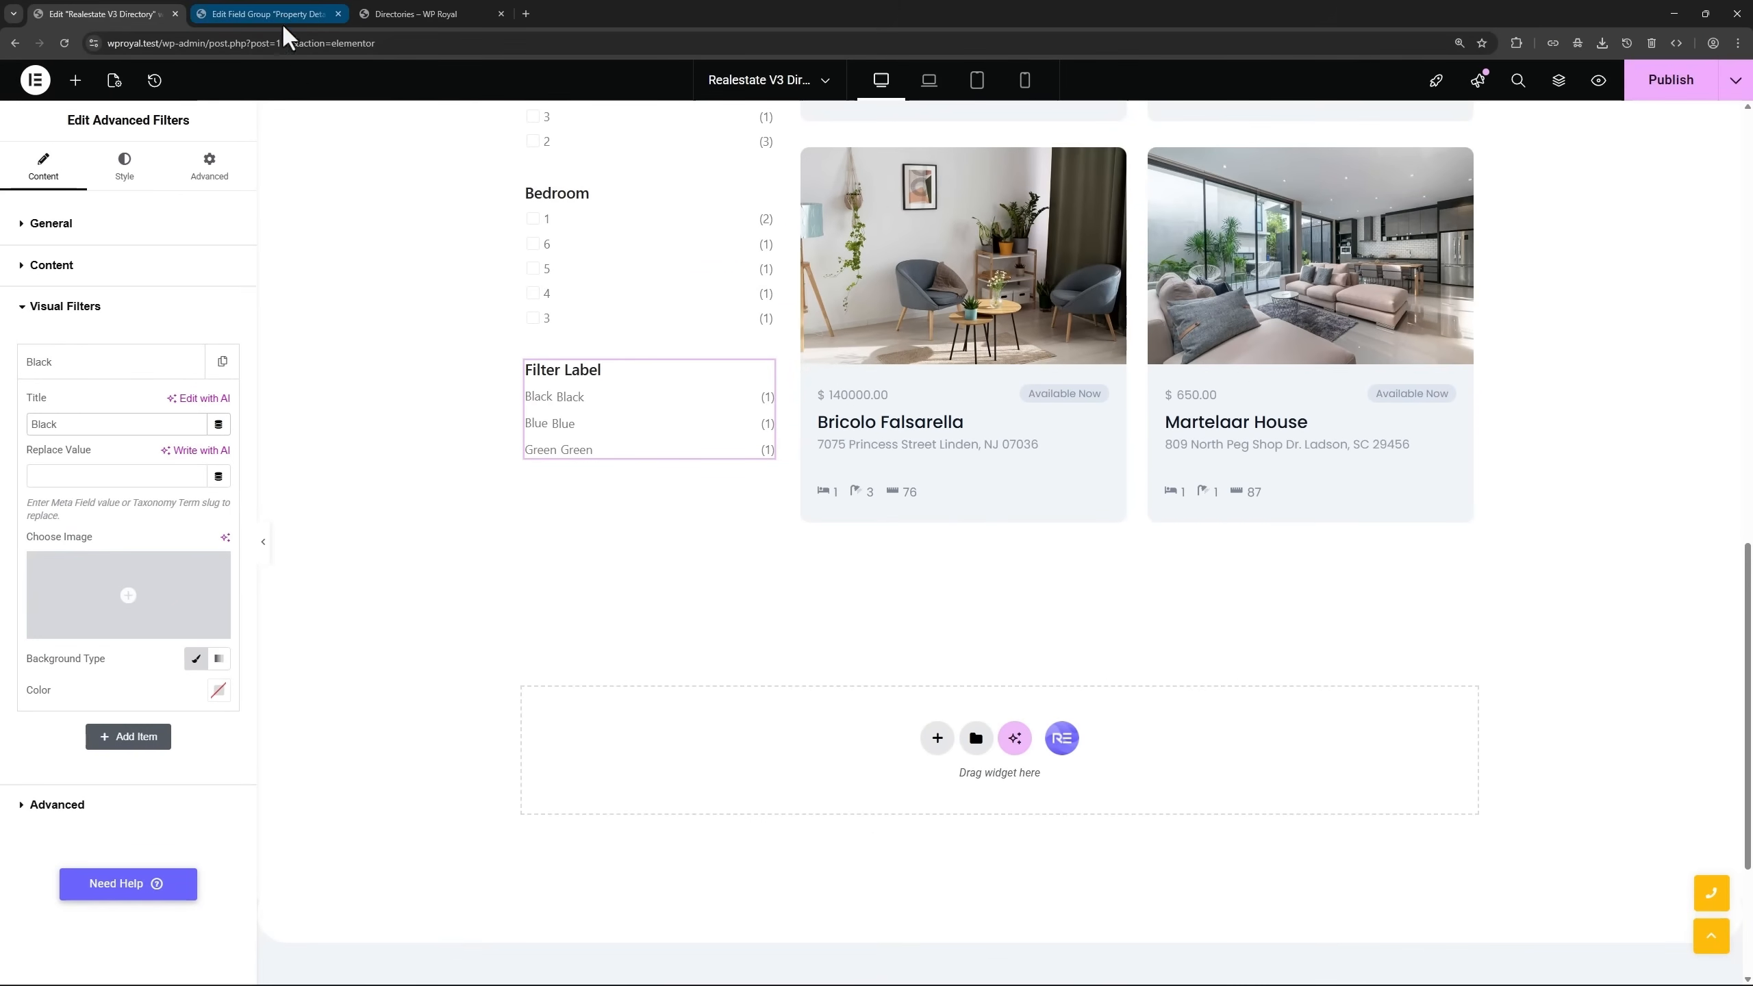
Look up the Black choice in the ACF Color field and enter "Black" as the first visual filter item's replace value.
click(280, 16)
scroll(415, 528, down, 2)
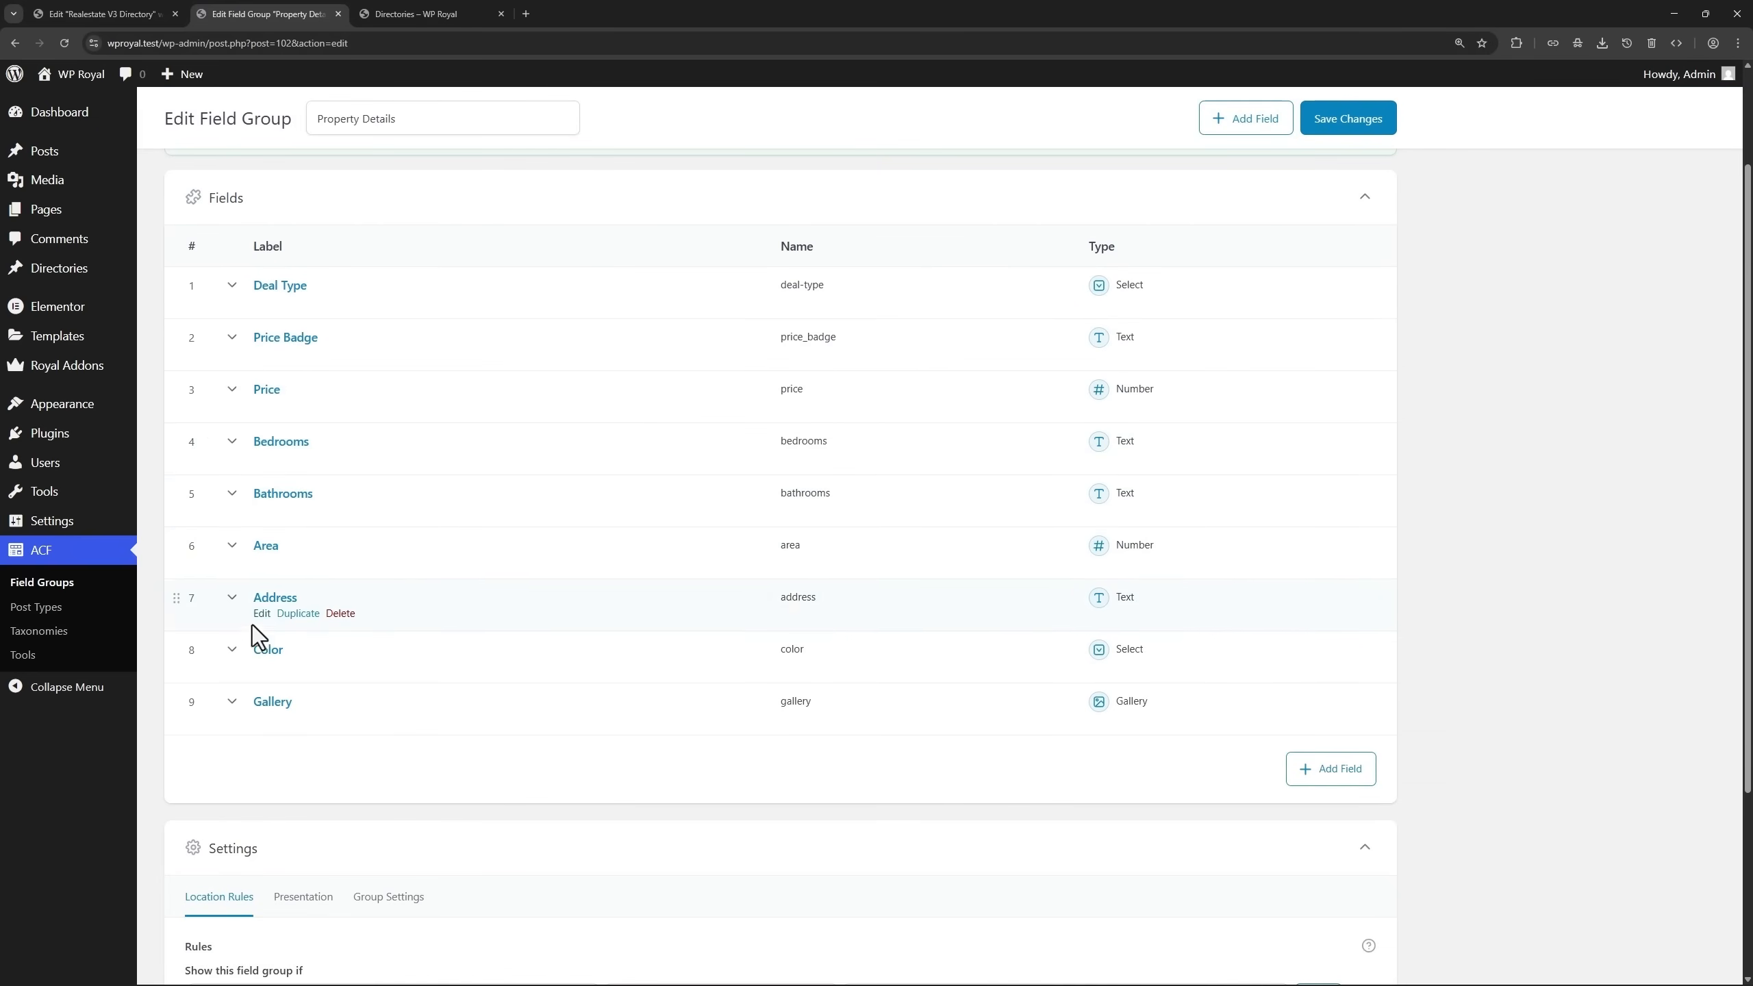
click(233, 652)
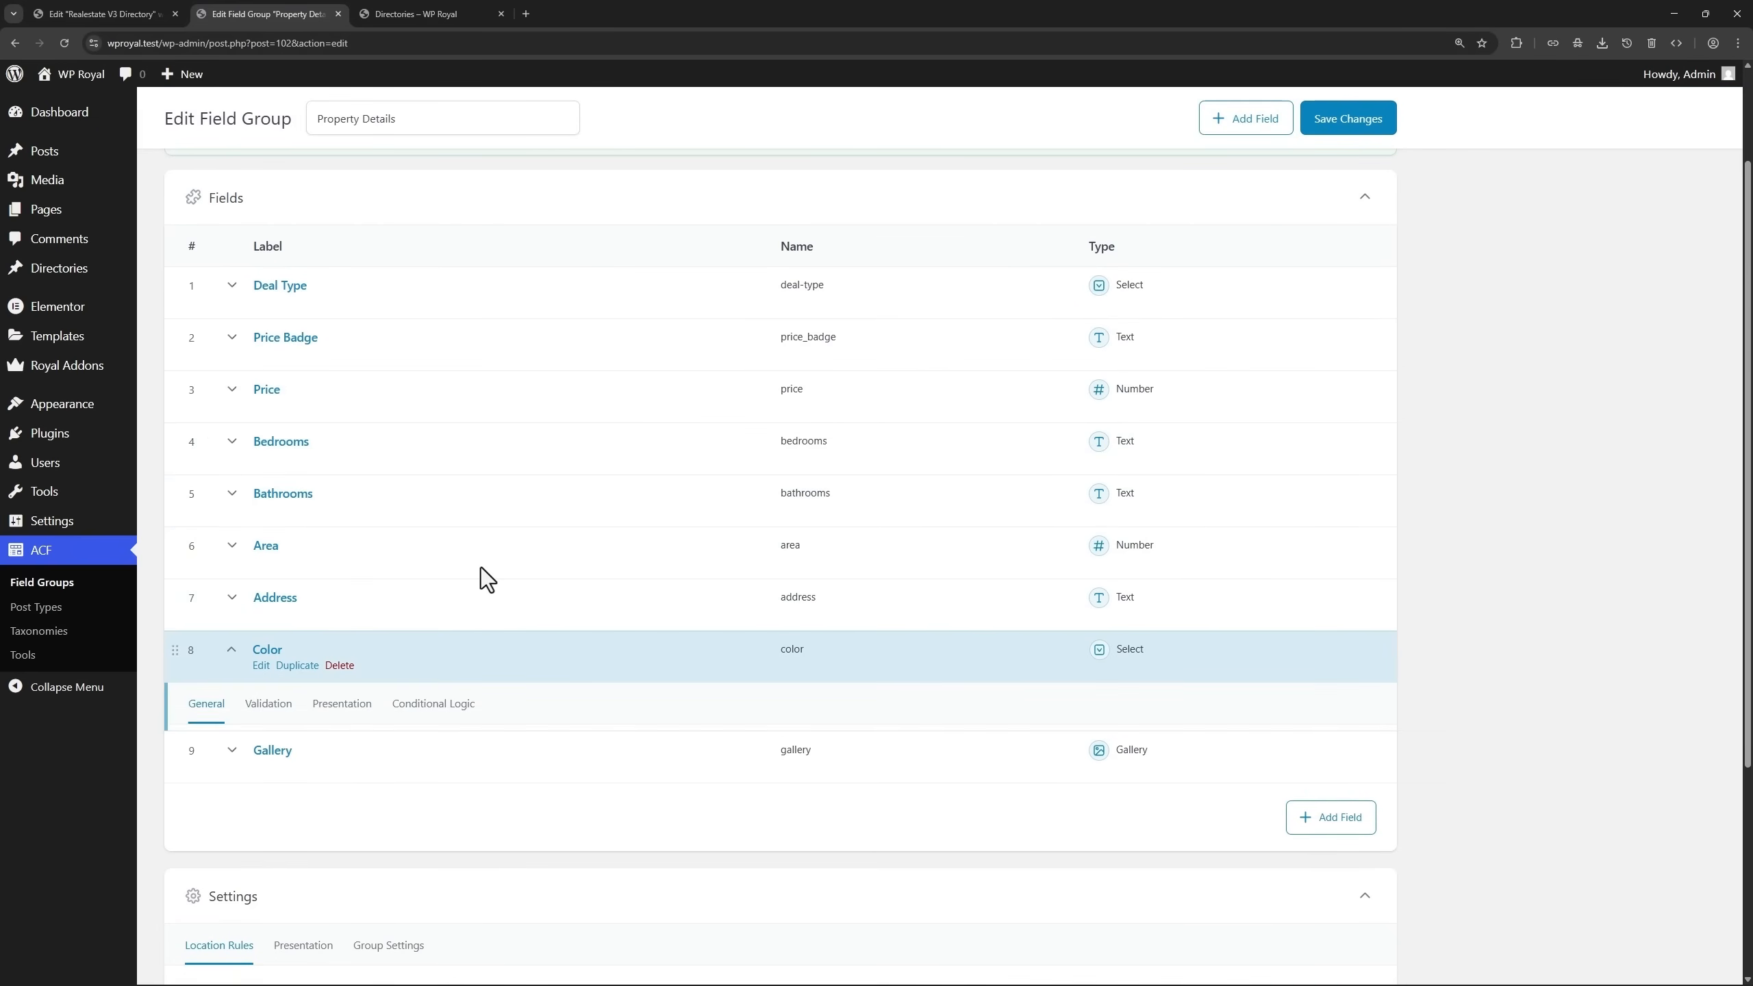
scroll(480, 574, down, 7)
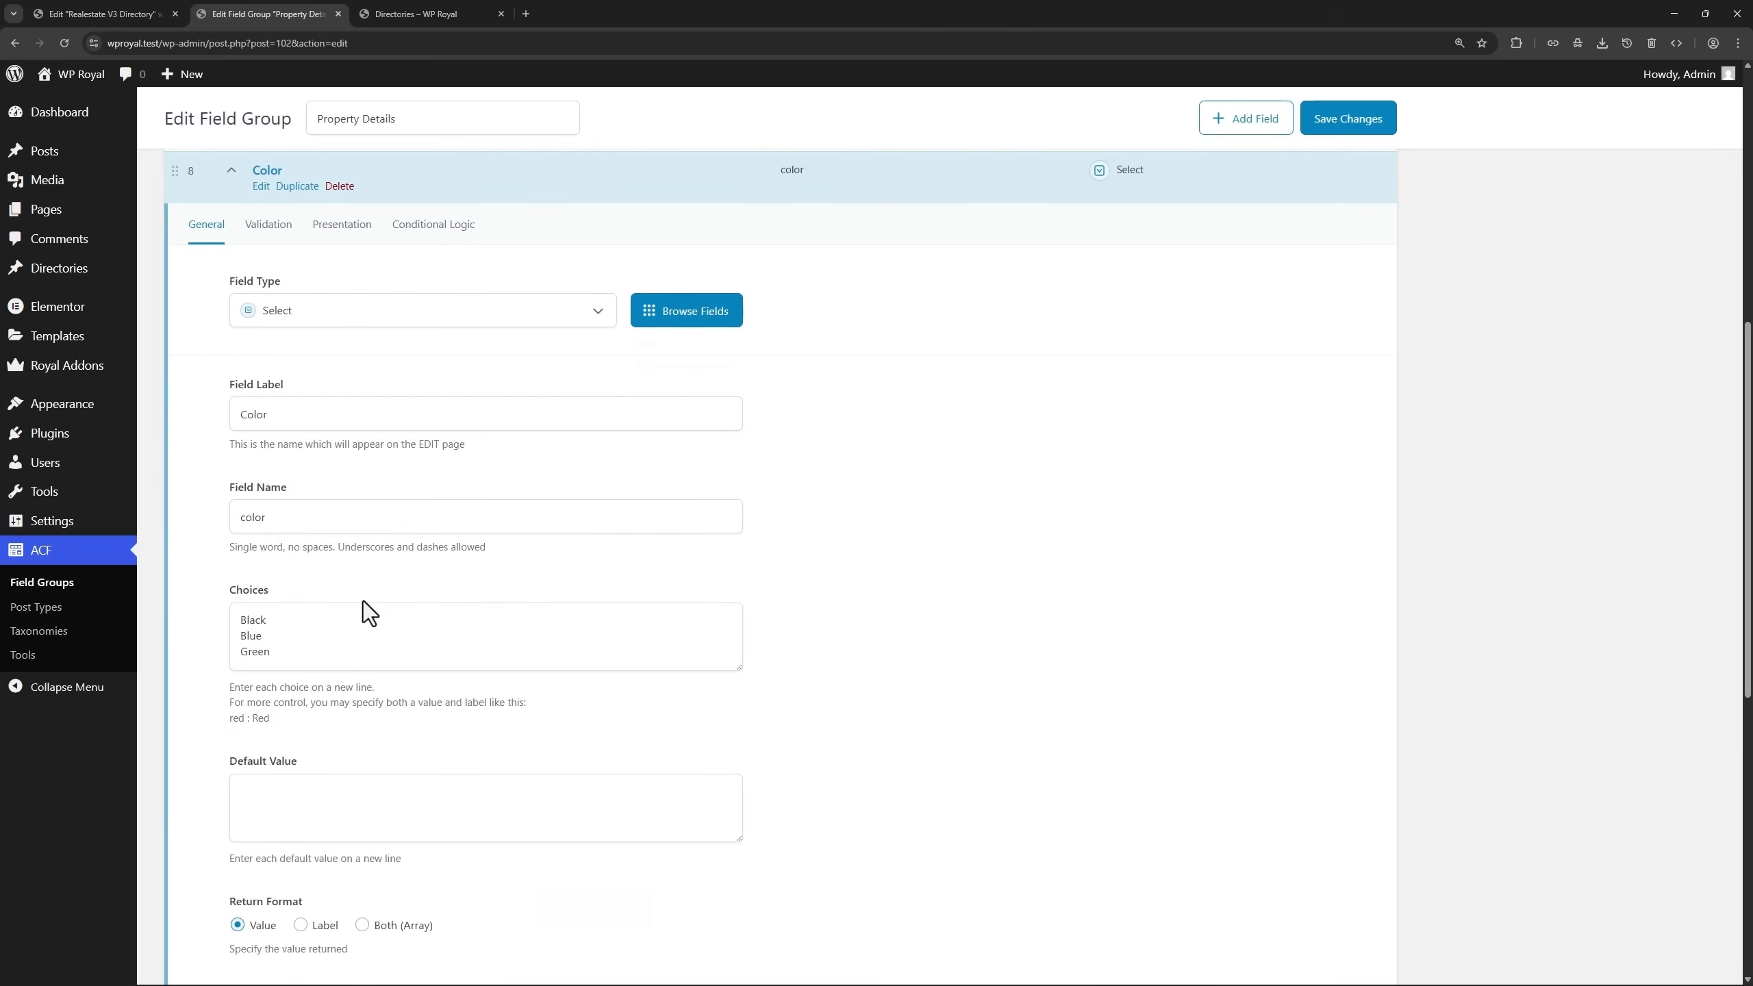
click(273, 622)
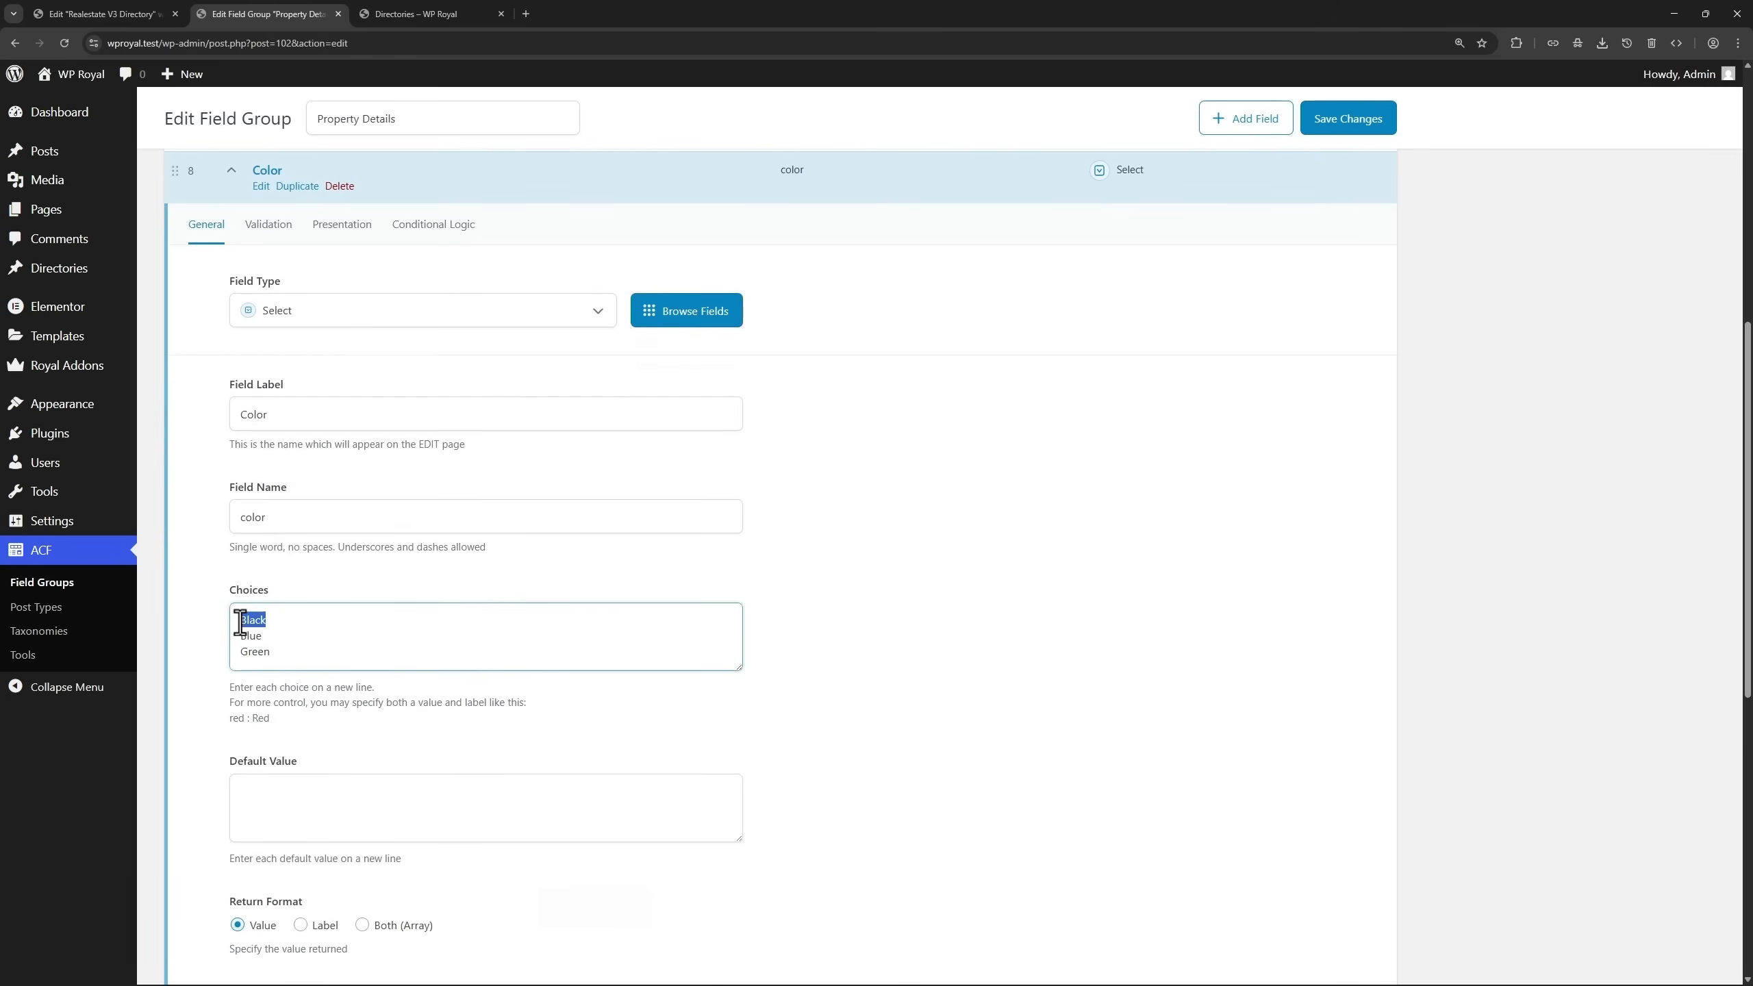
click(126, 10)
click(70, 476)
text(Black)
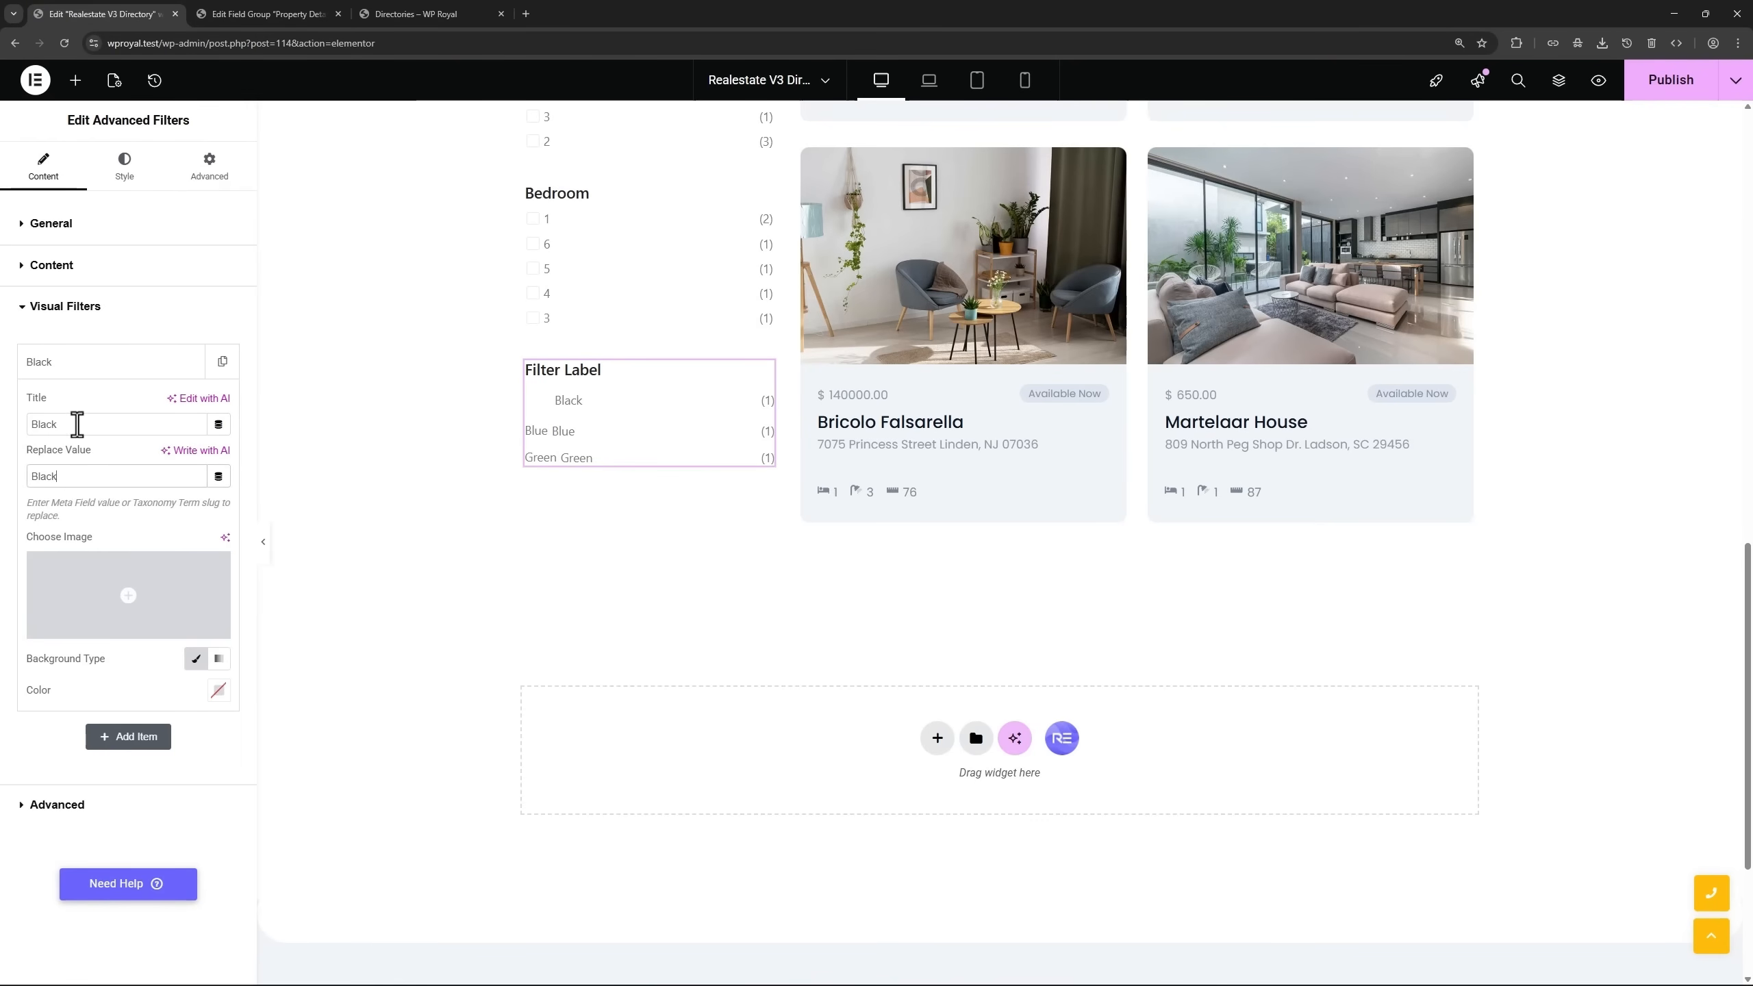
Set the Black item's swatch color to black and collapse the item.
double_click(37, 423)
click(217, 690)
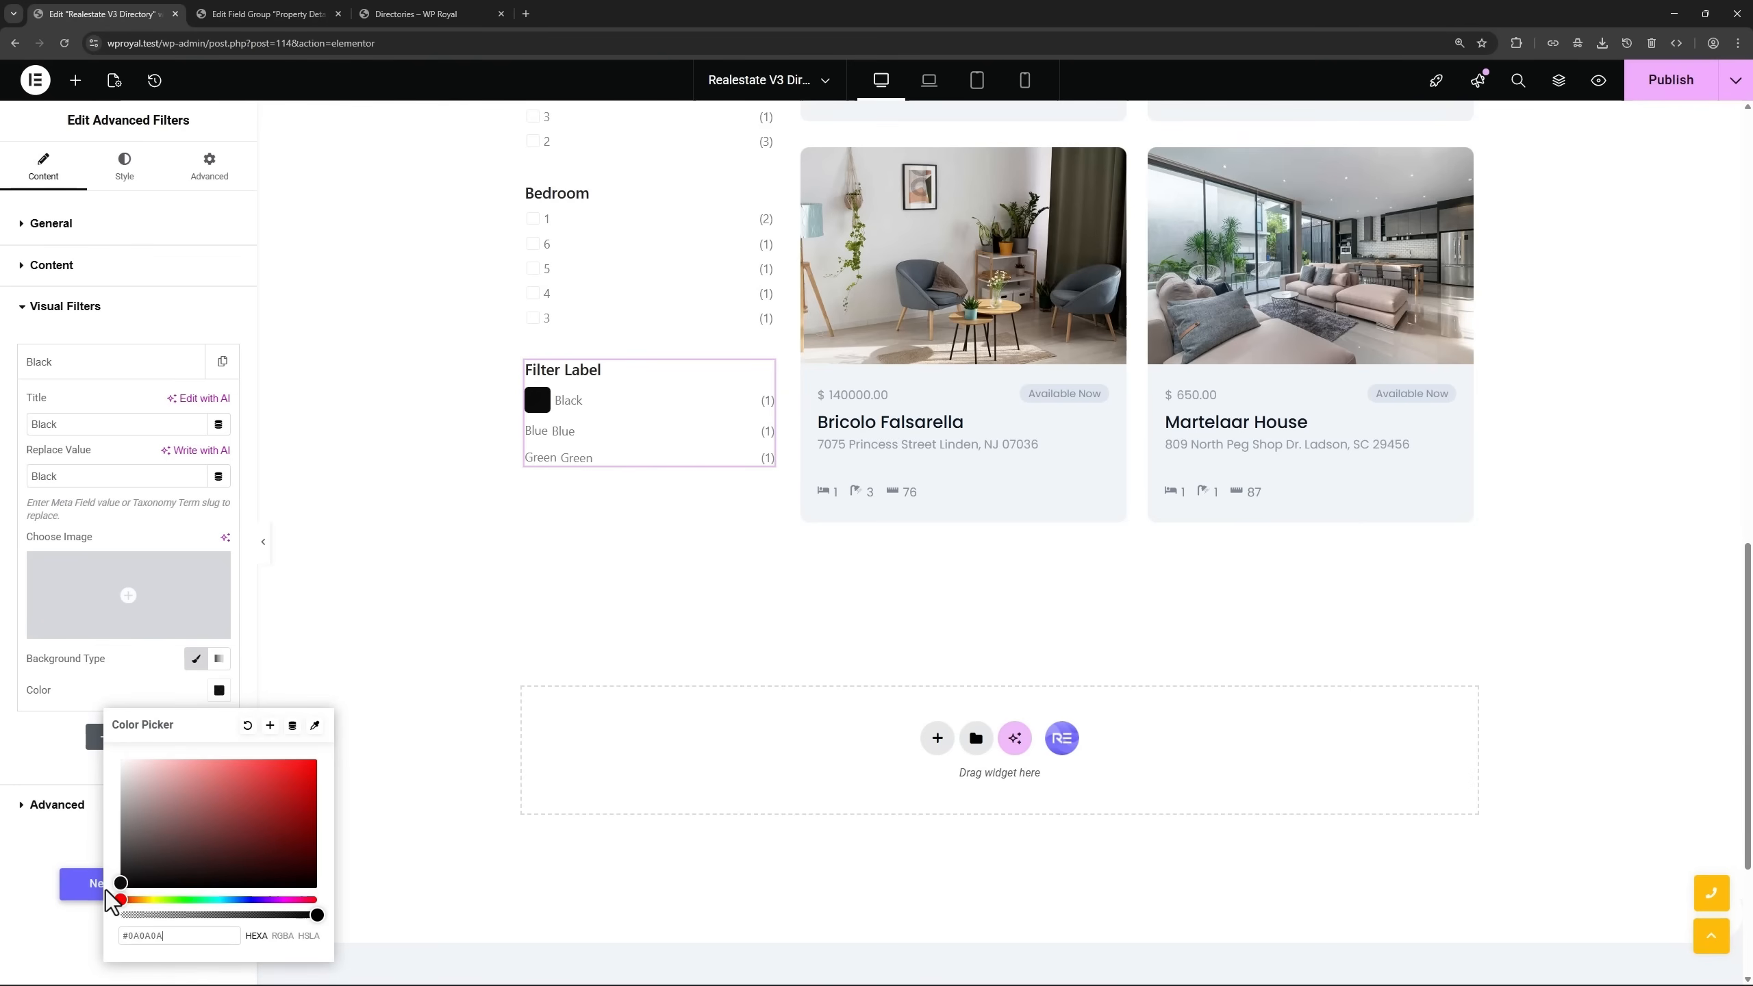
click(34, 763)
click(82, 365)
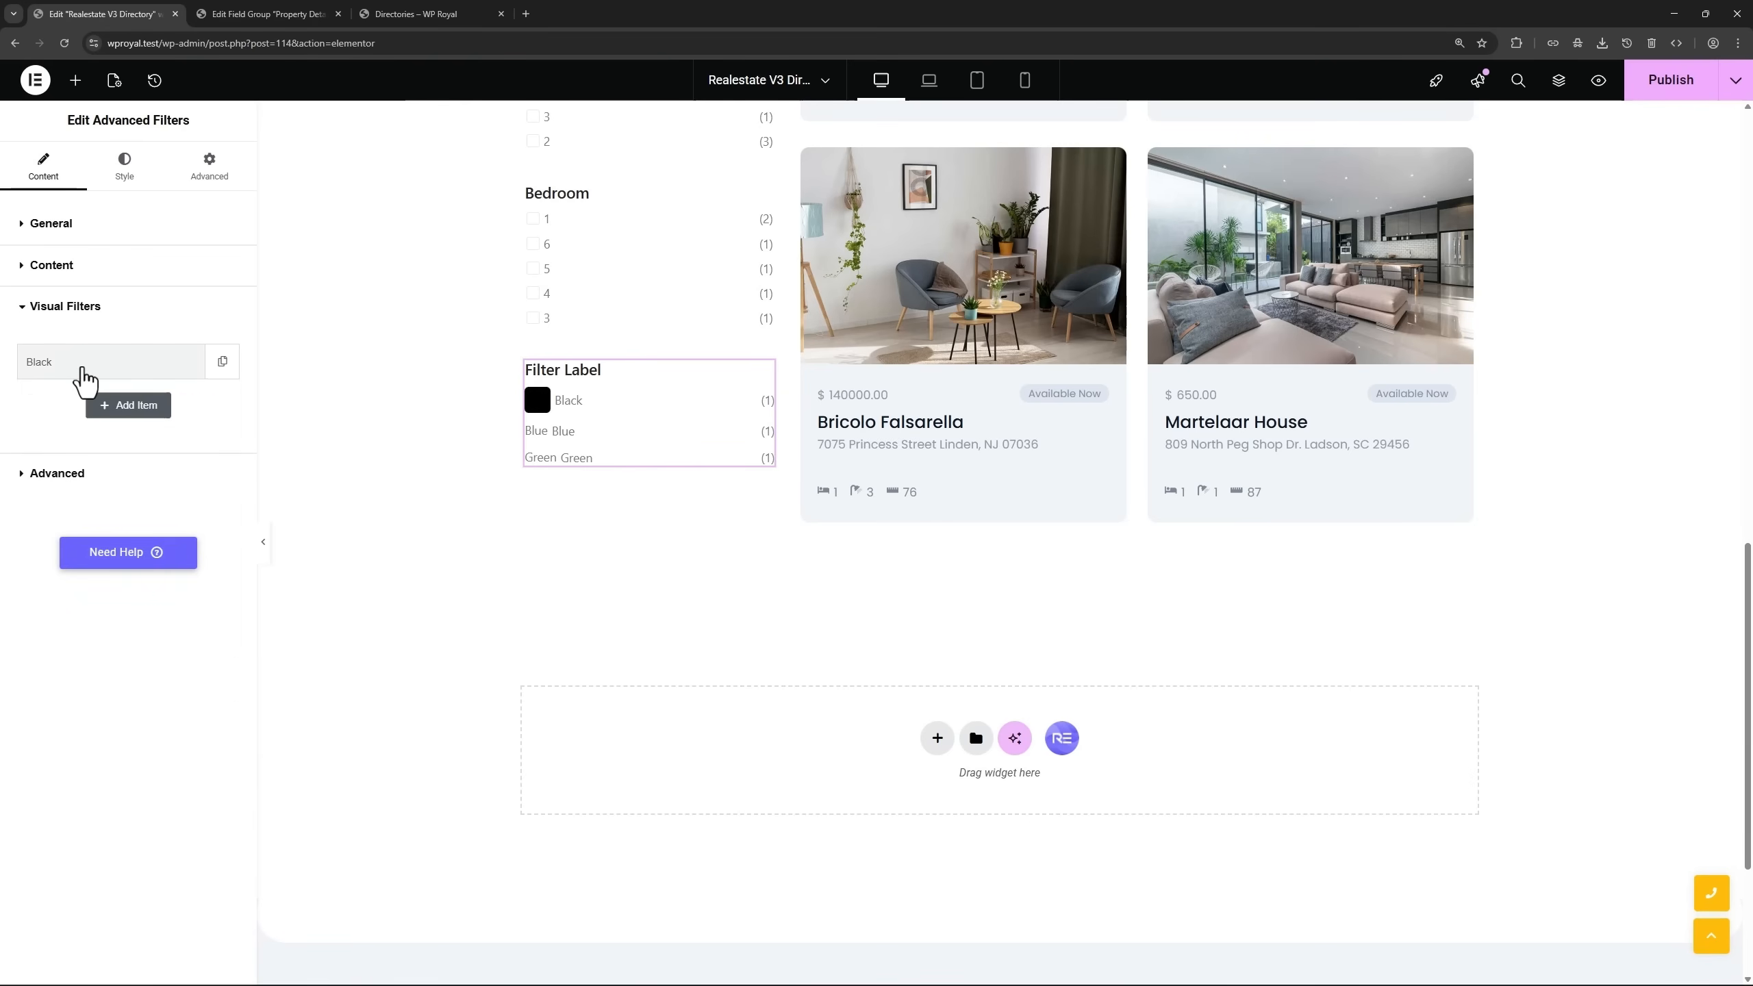
Add a second visual filter item with "Blue", copied from the ACF Color choices, as its title and replace value.
click(127, 413)
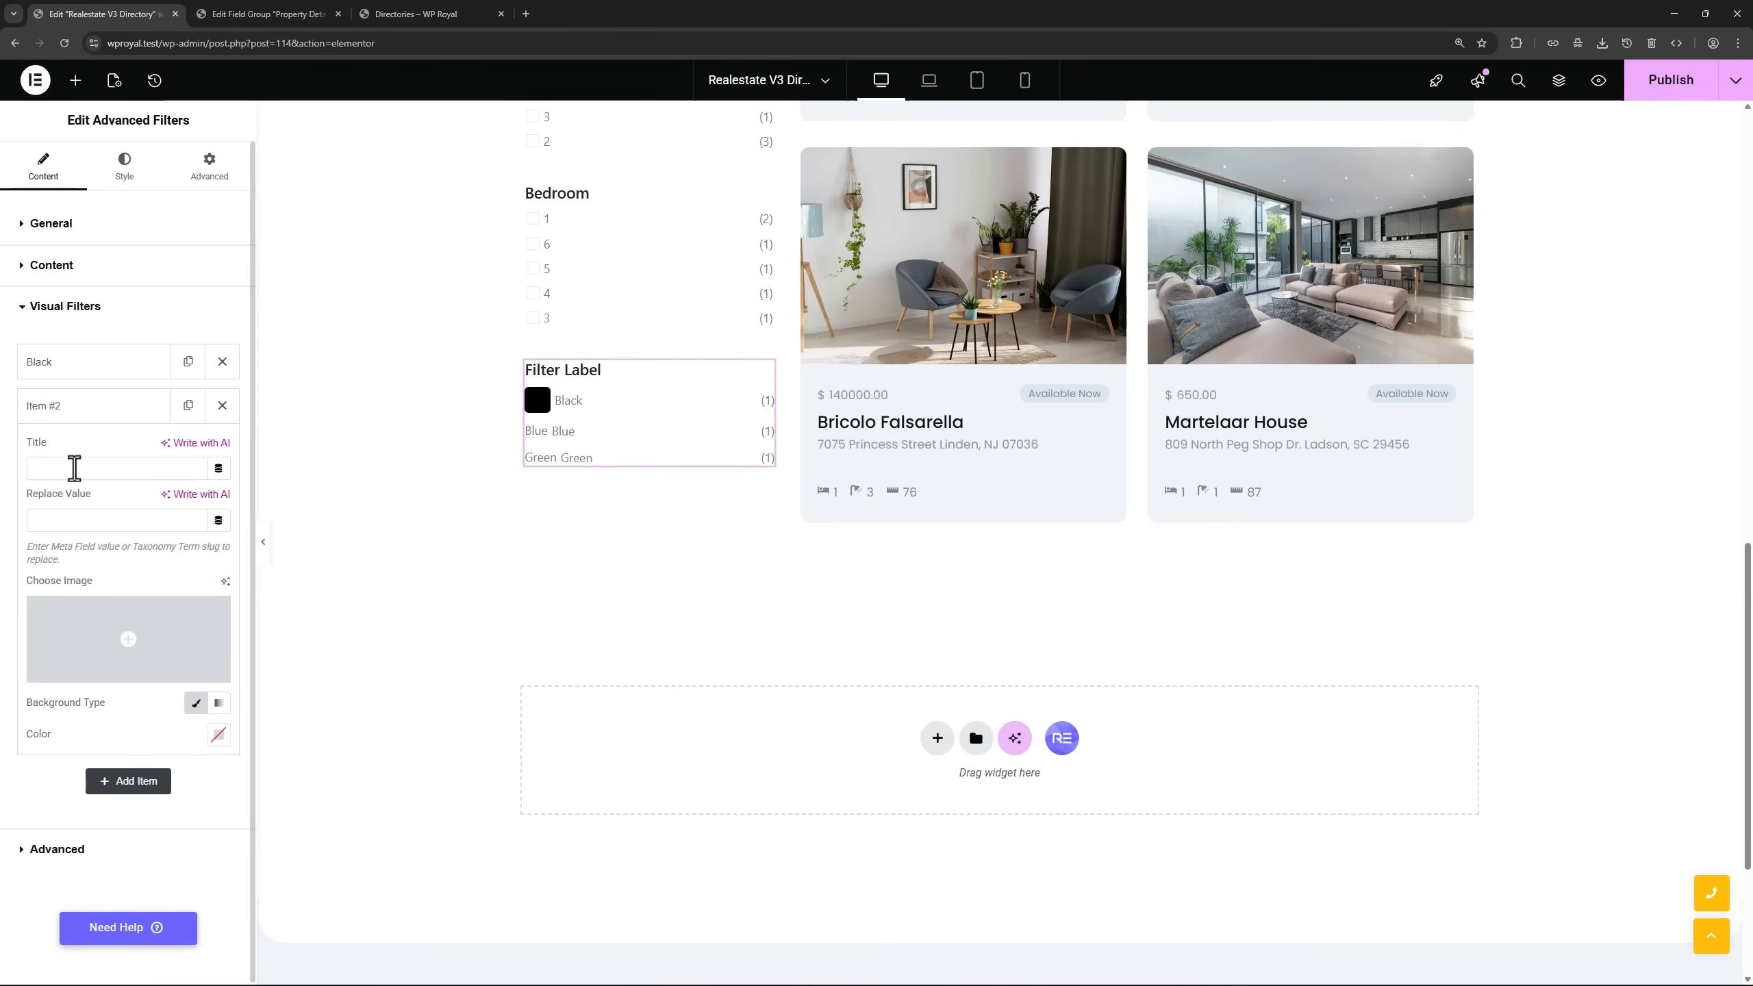
click(241, 11)
double_click(237, 635)
key(ctrl+c)
click(120, 15)
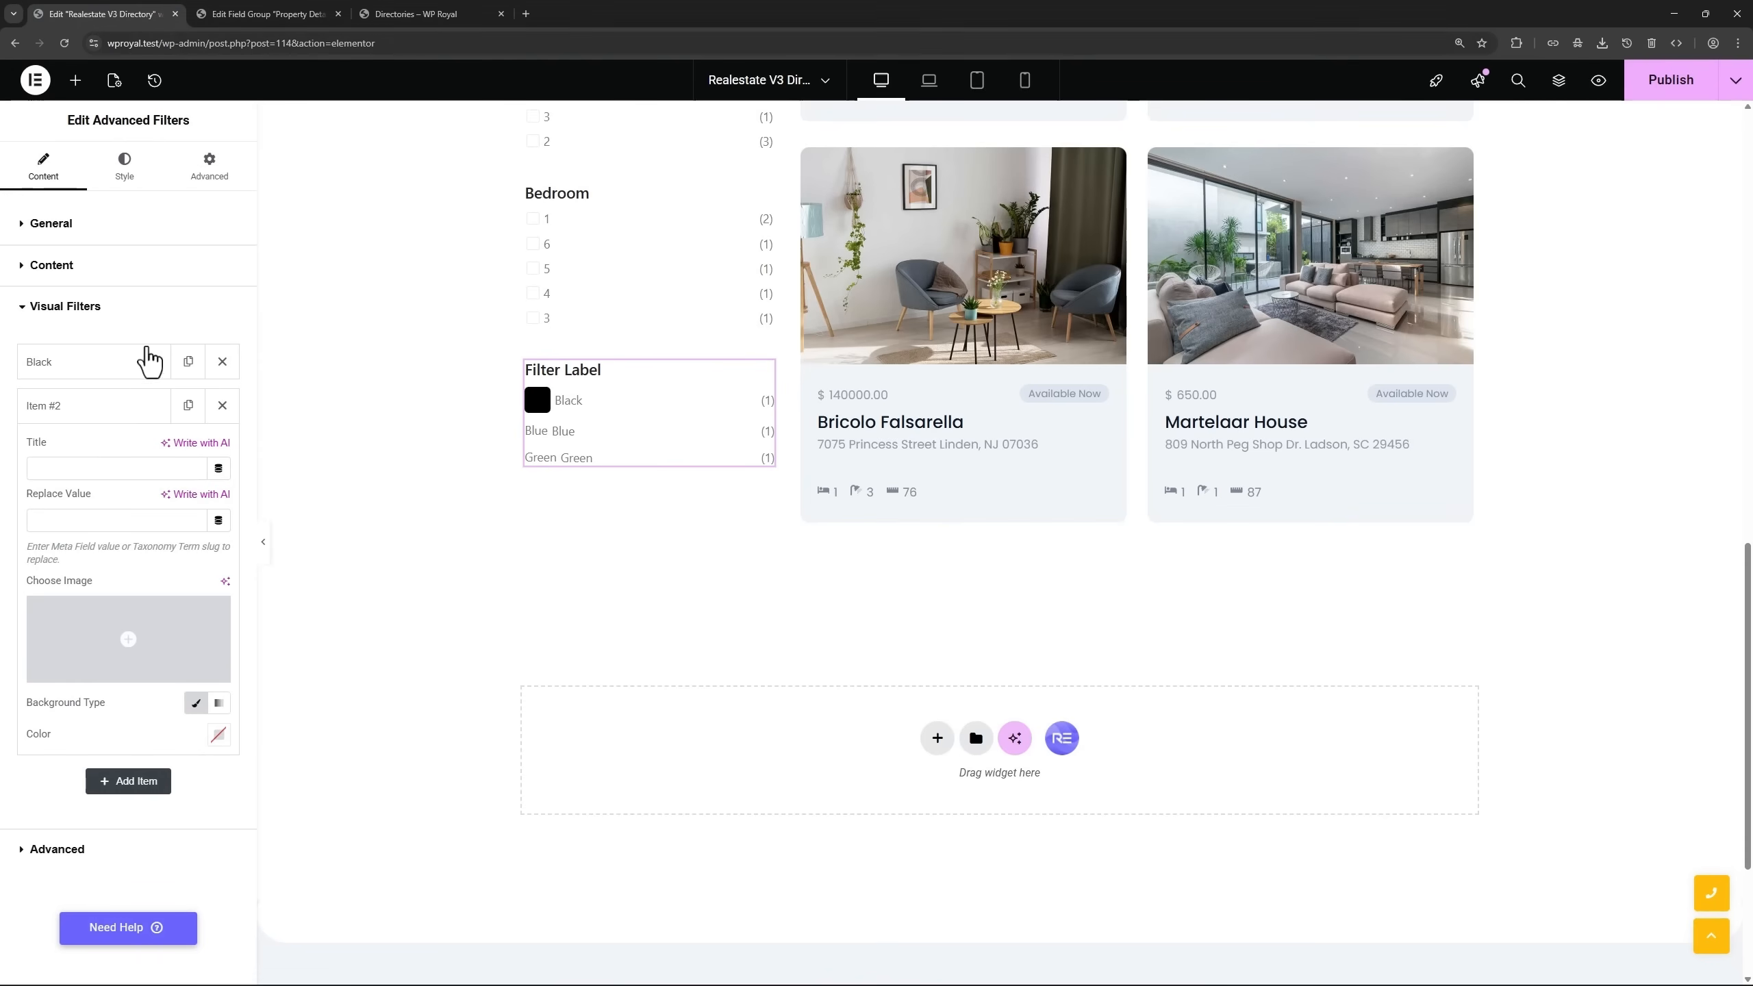
click(61, 470)
key(ctrl+v)
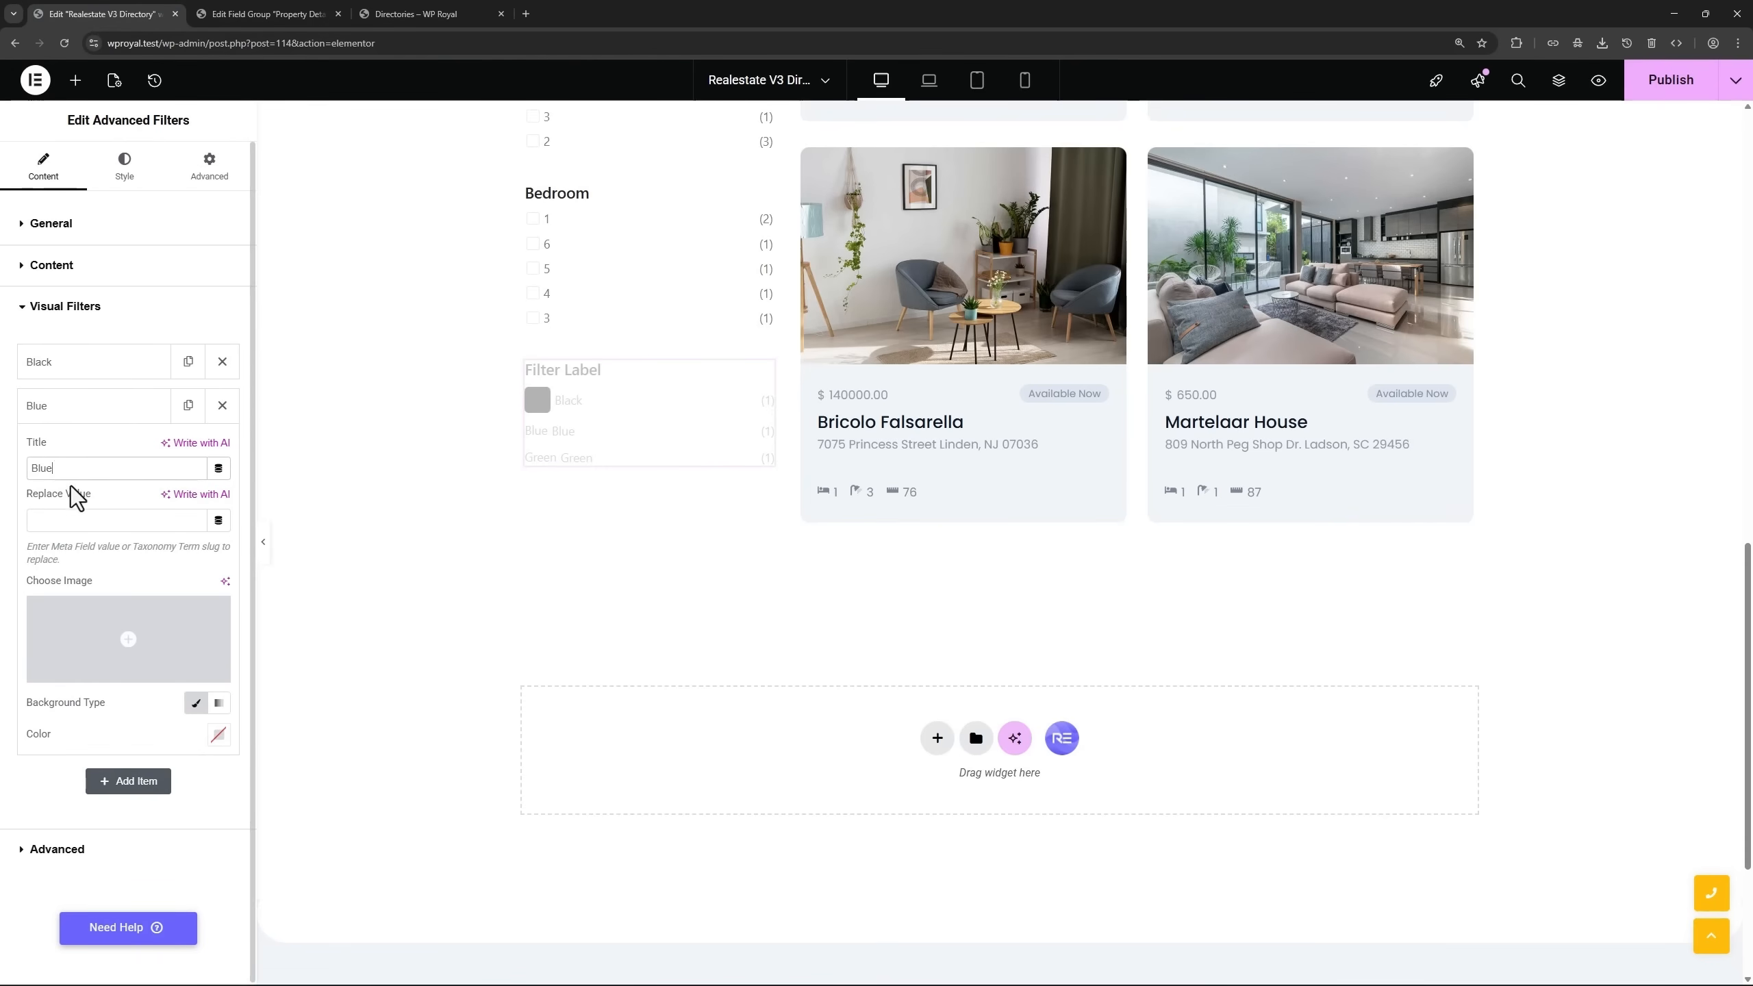
key(ctrl+v)
Set the Blue item's swatch color to a medium blue and collapse the item.
click(218, 734)
drag(126, 655, 273, 558)
click(71, 421)
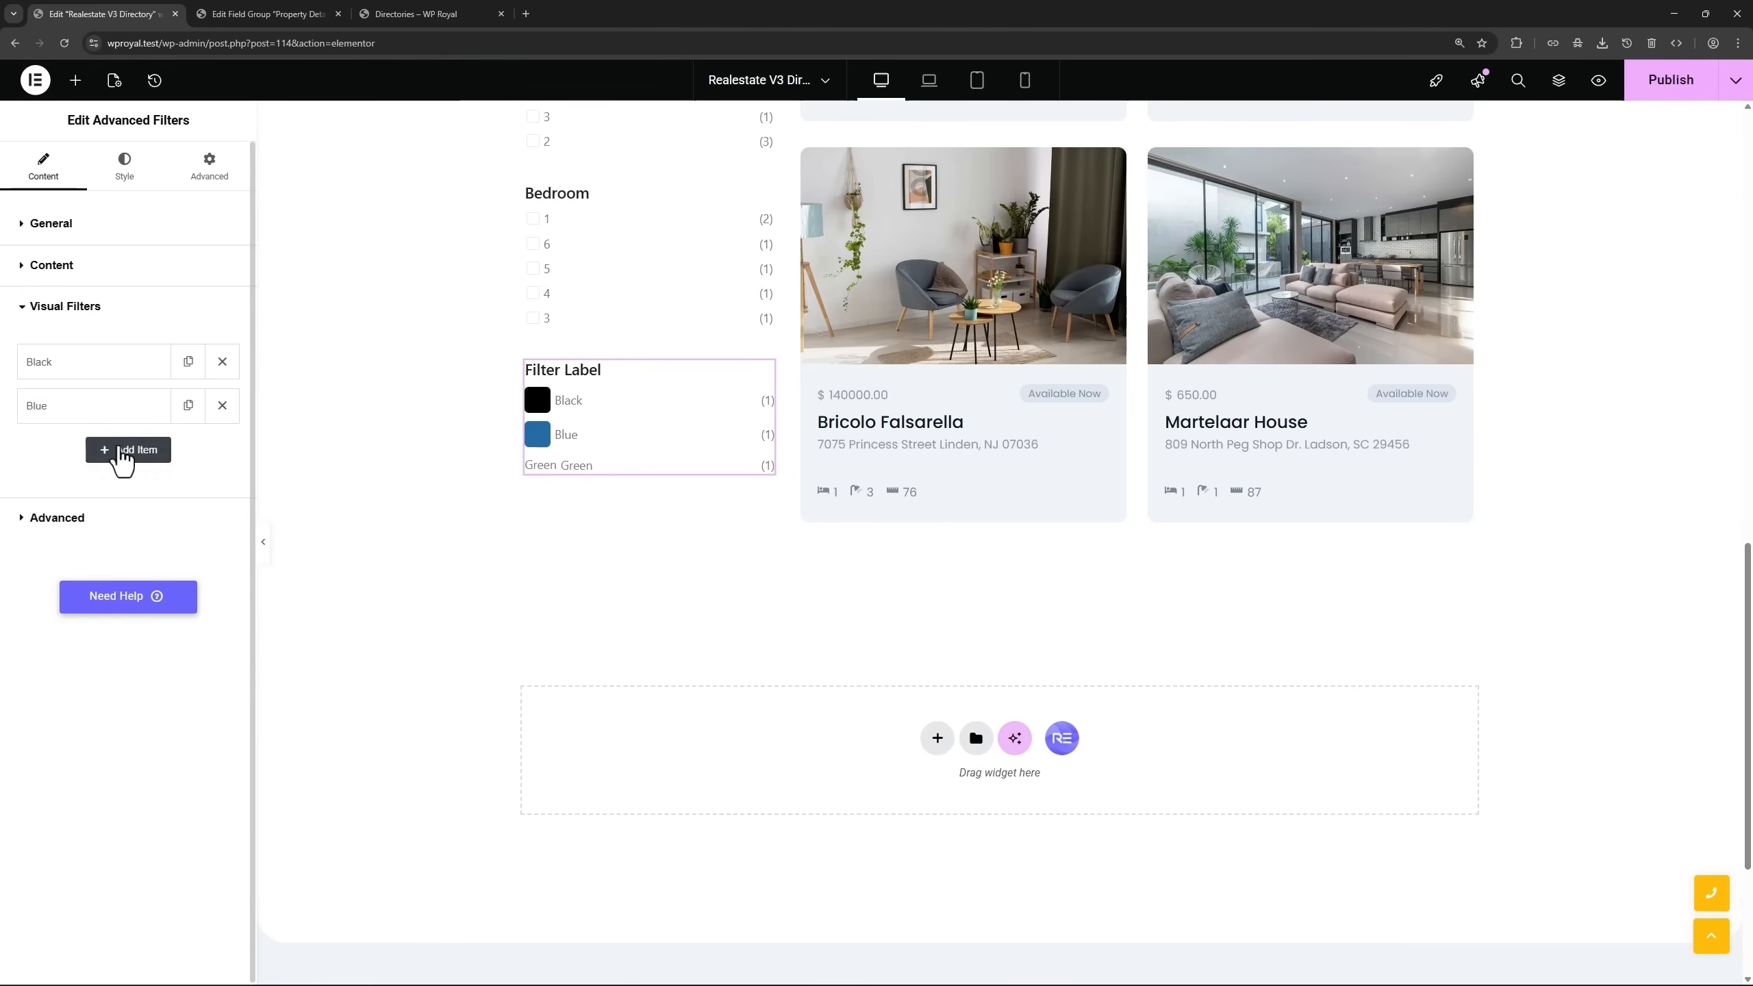
Add a third visual filter item with "Green", matched to the ACF Color choices, as its title and replace value.
click(123, 450)
click(69, 512)
text(Green)
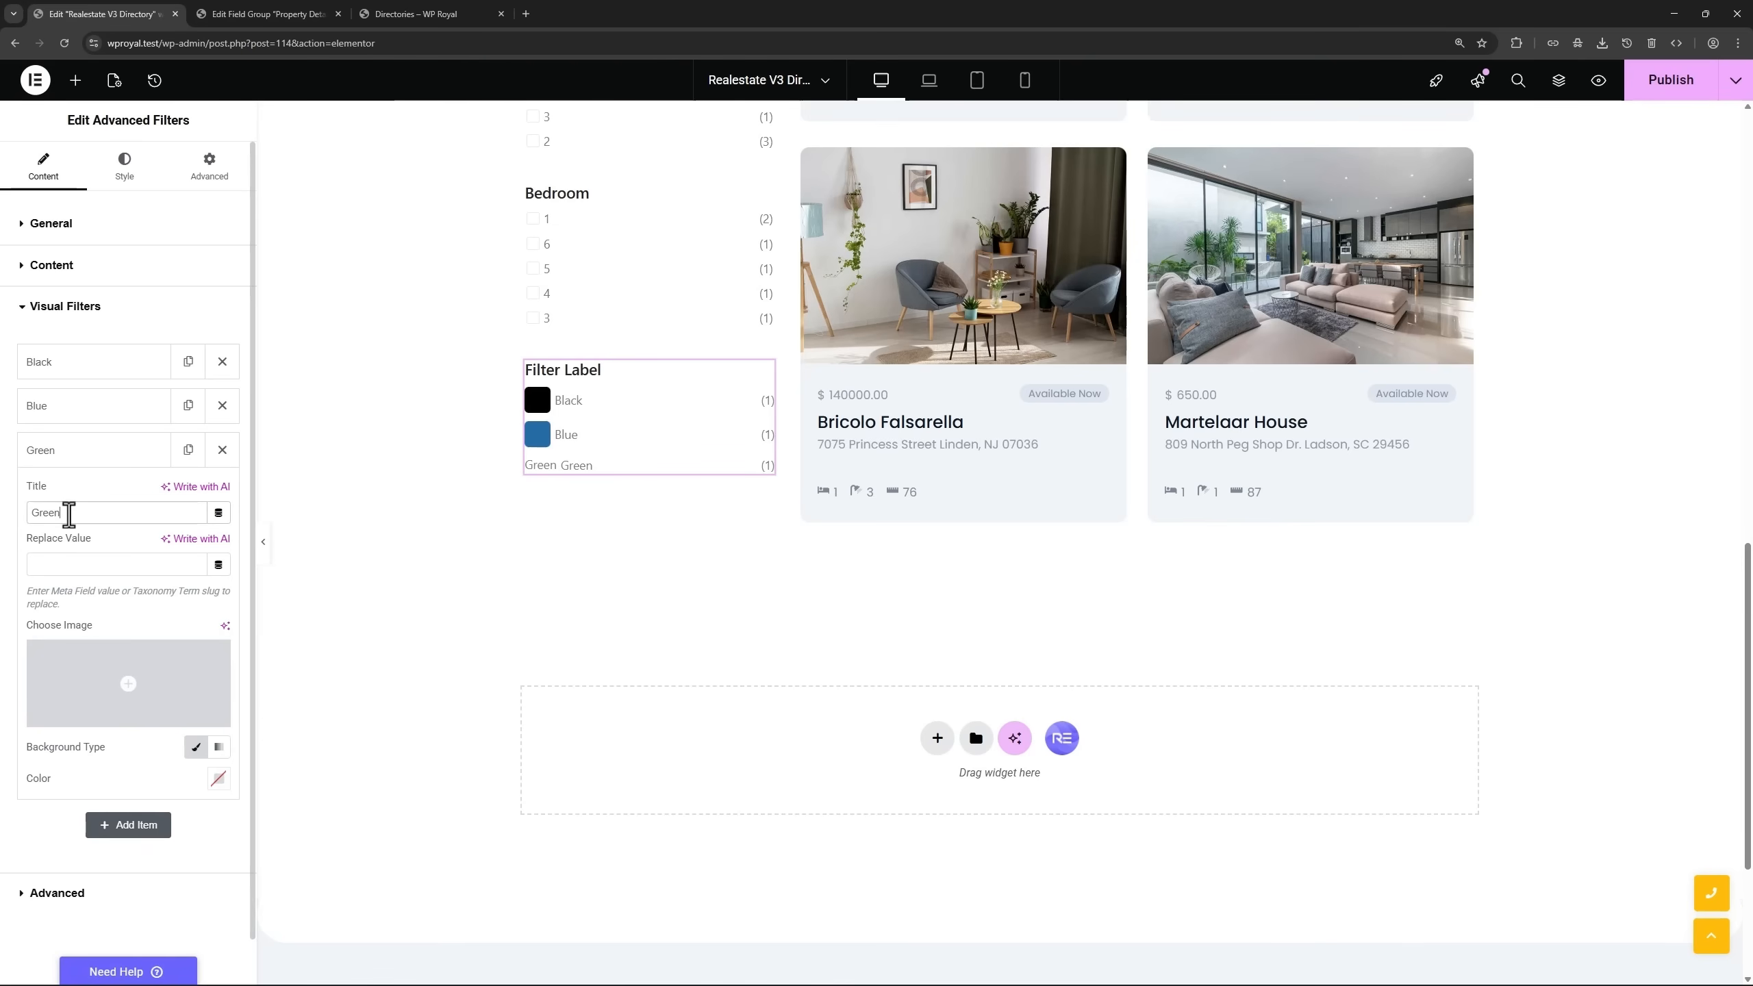
double_click(67, 512)
key(ctrl+c)
click(65, 564)
key(ctrl+v)
double_click(69, 564)
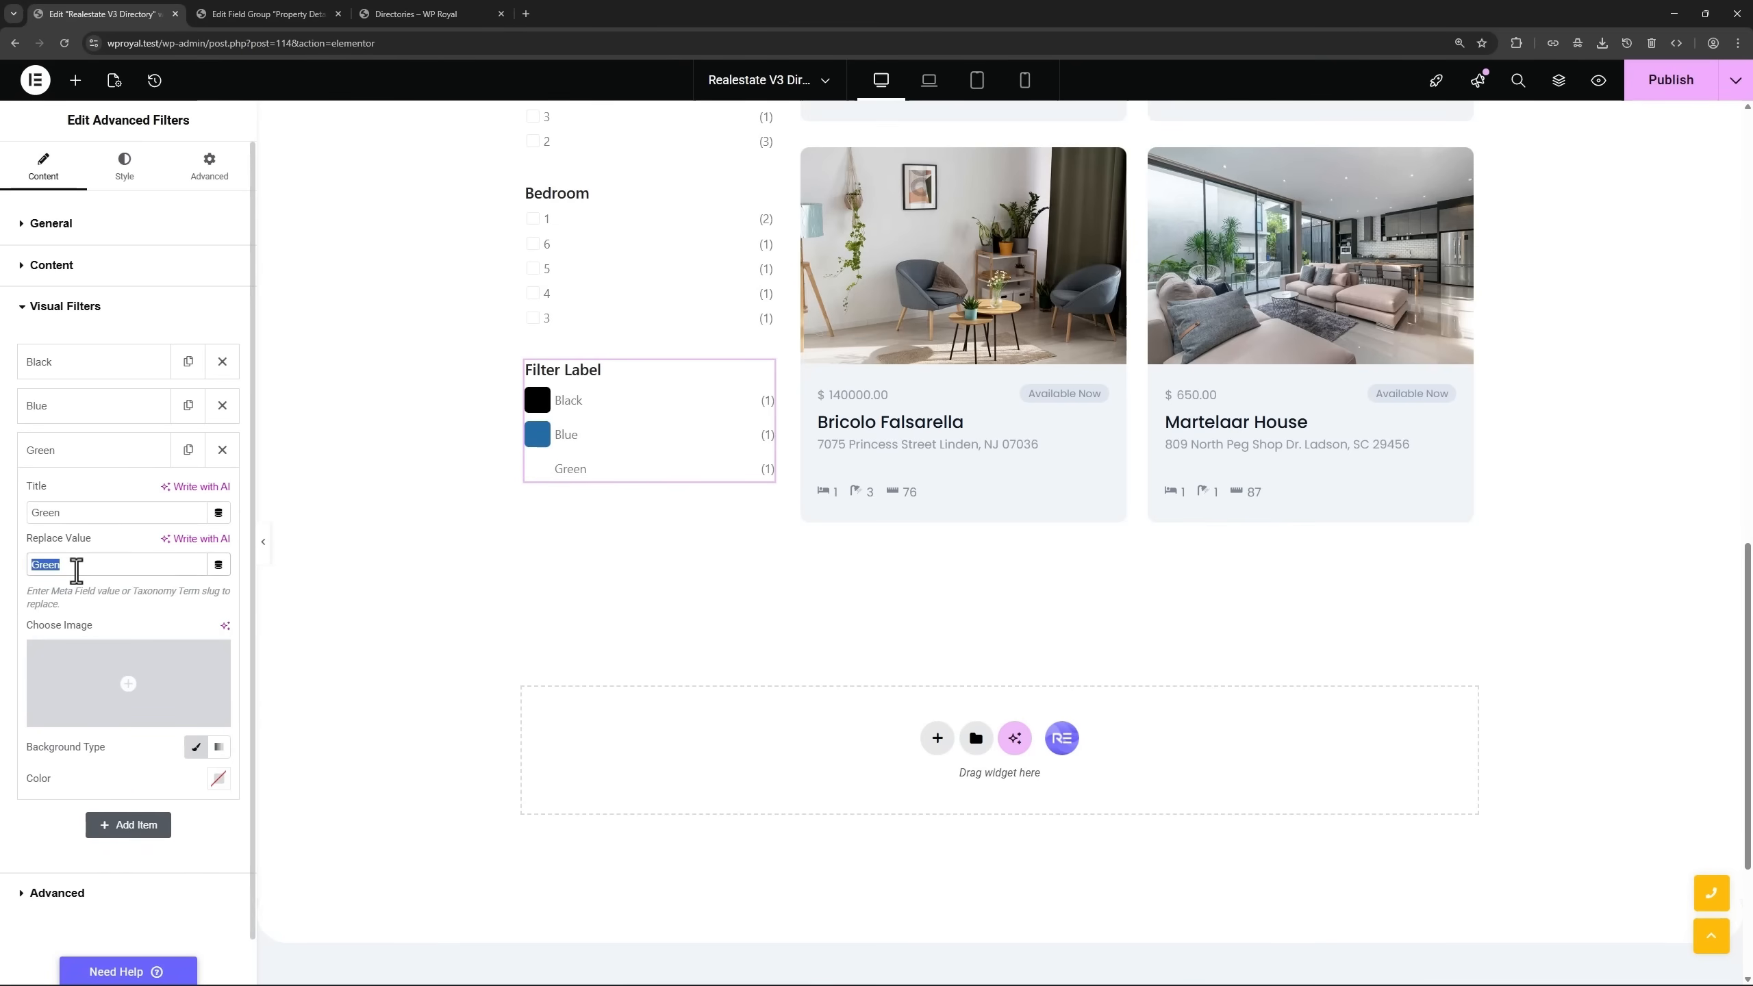
click(266, 14)
double_click(255, 651)
click(127, 12)
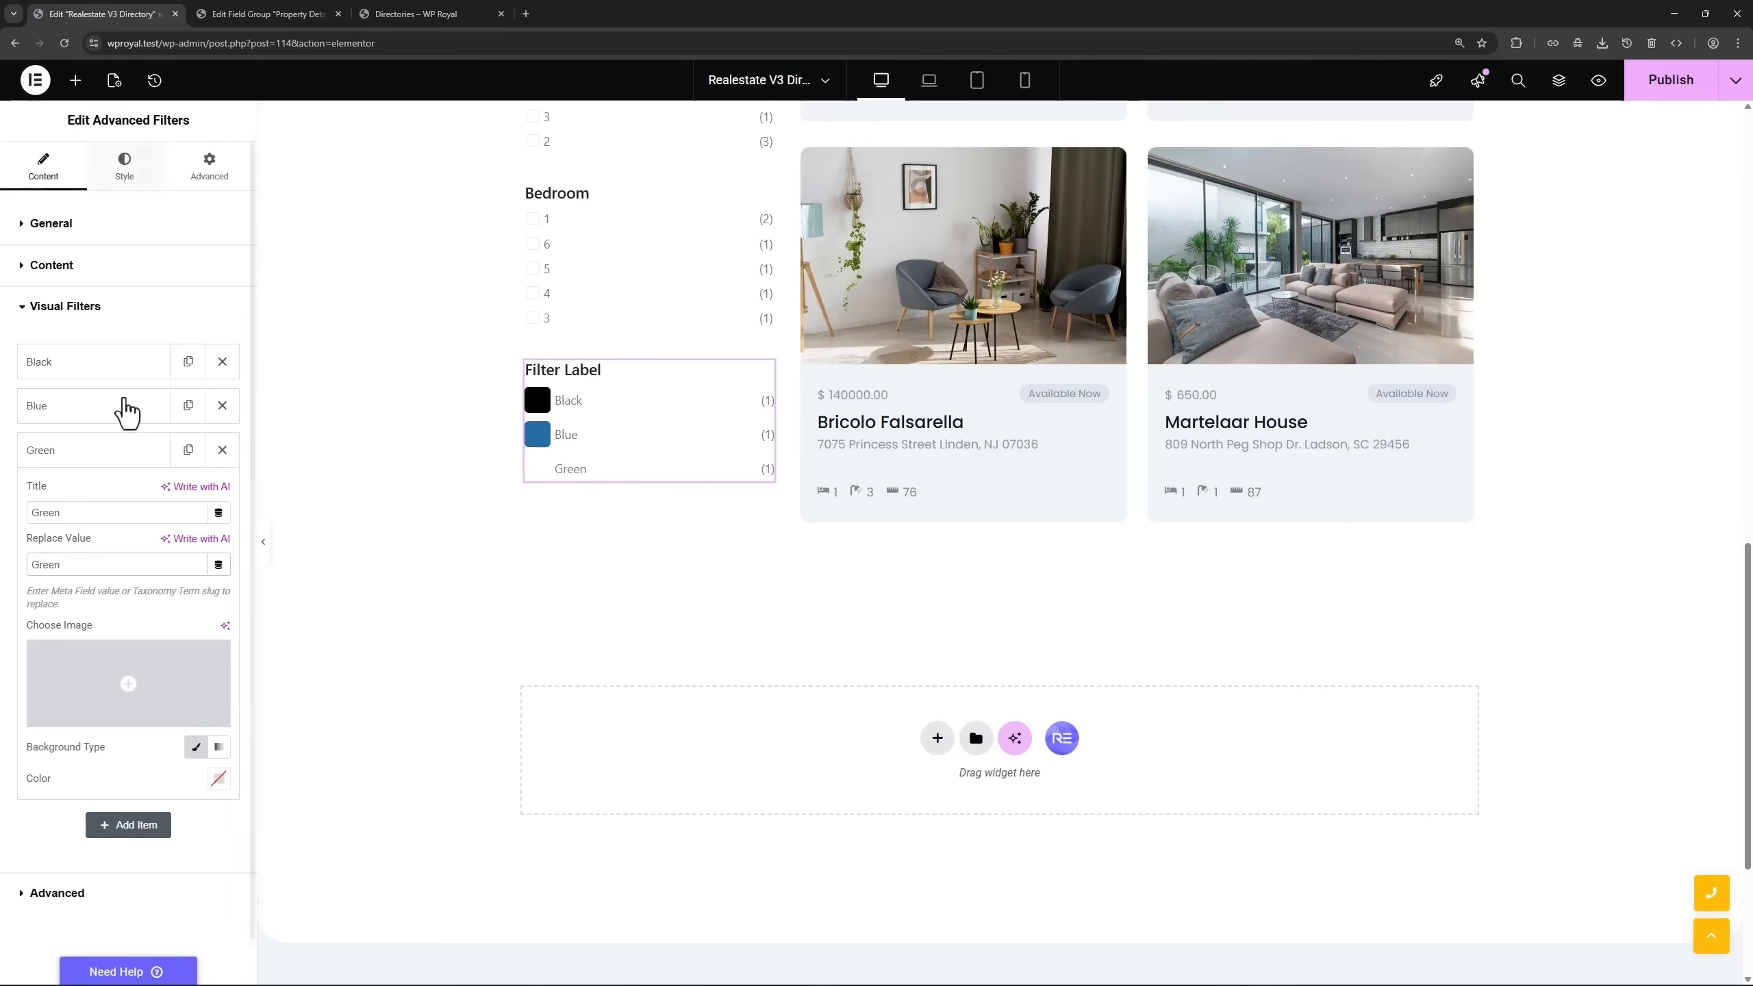
Set the Green item's swatch color to a medium green and collapse the item.
click(218, 778)
drag(123, 699, 192, 700)
click(224, 608)
click(82, 454)
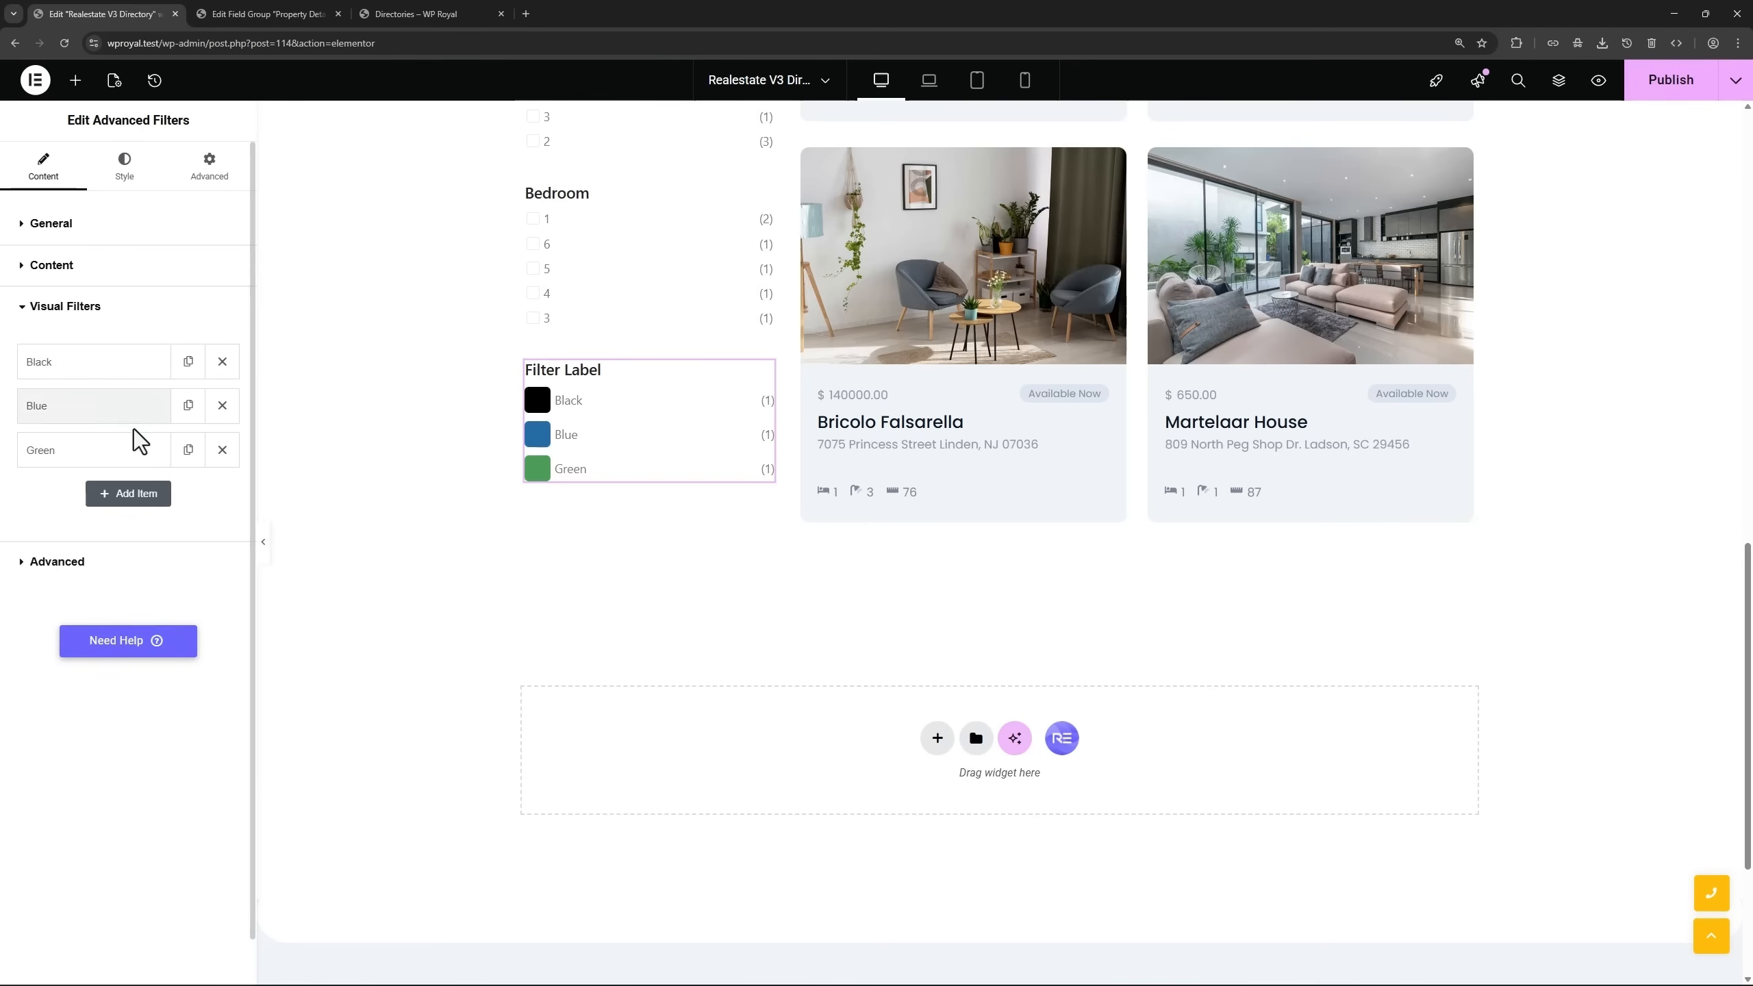
Recheck the ACF Color choices, set the color filter's label to "Colors", and publish the directory template.
click(238, 14)
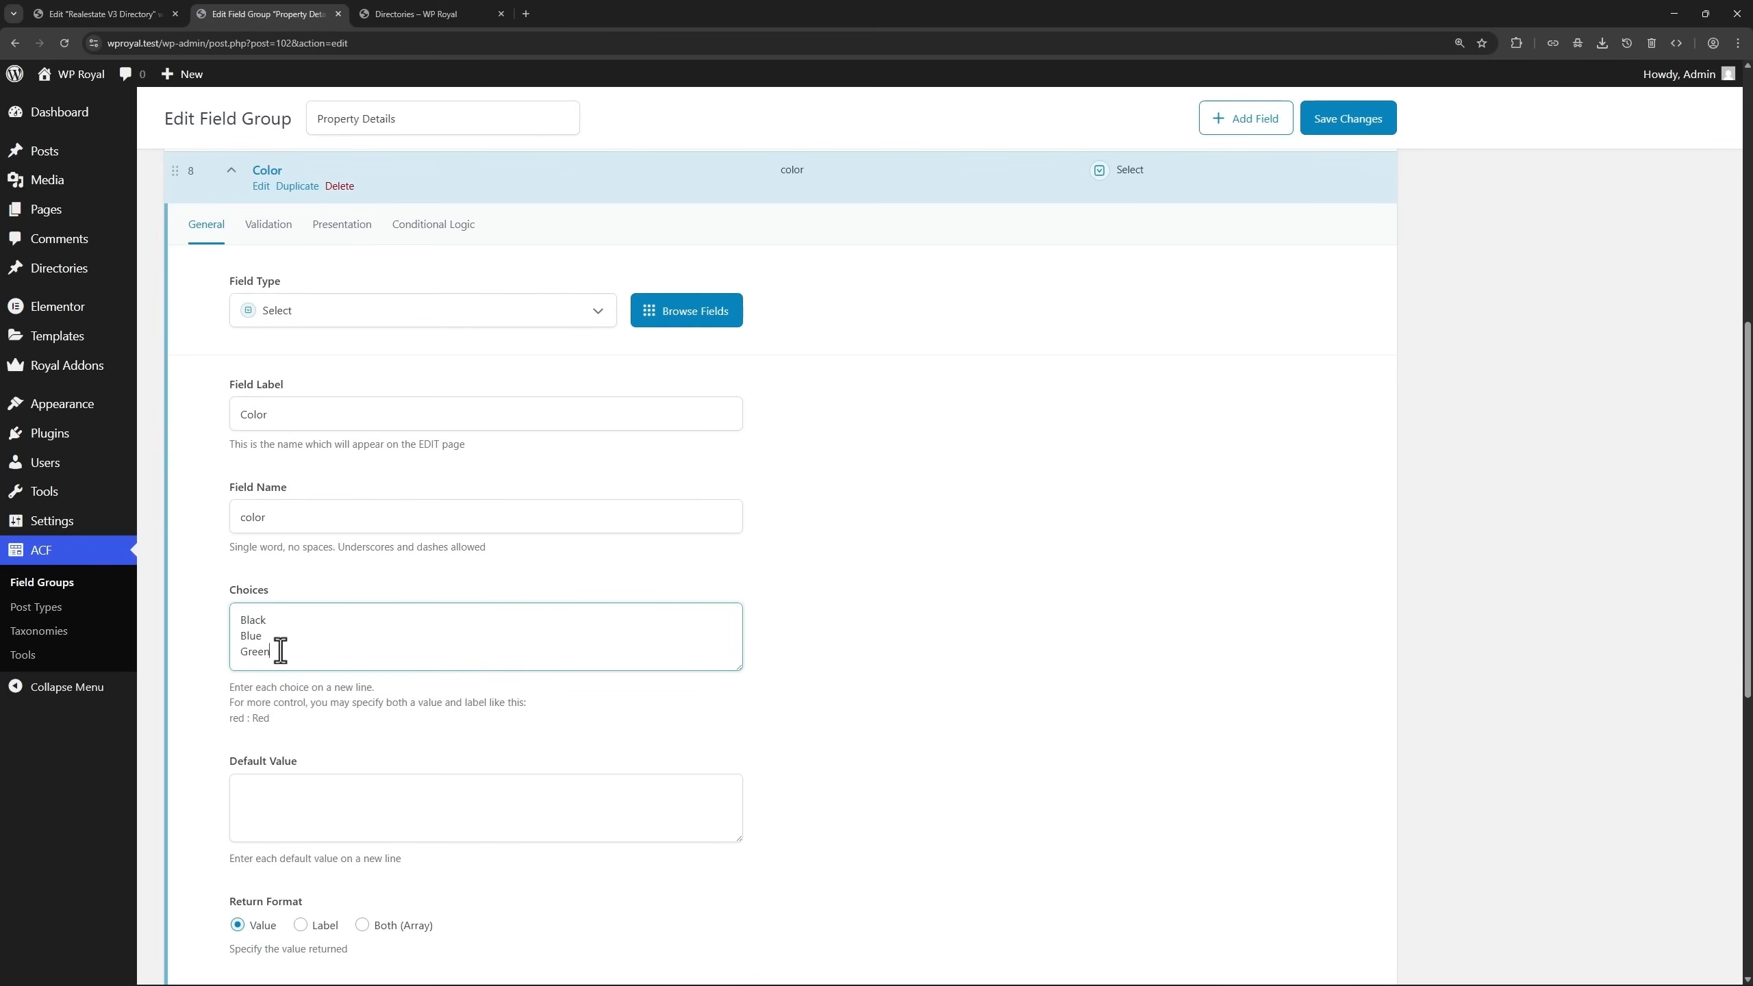
click(118, 13)
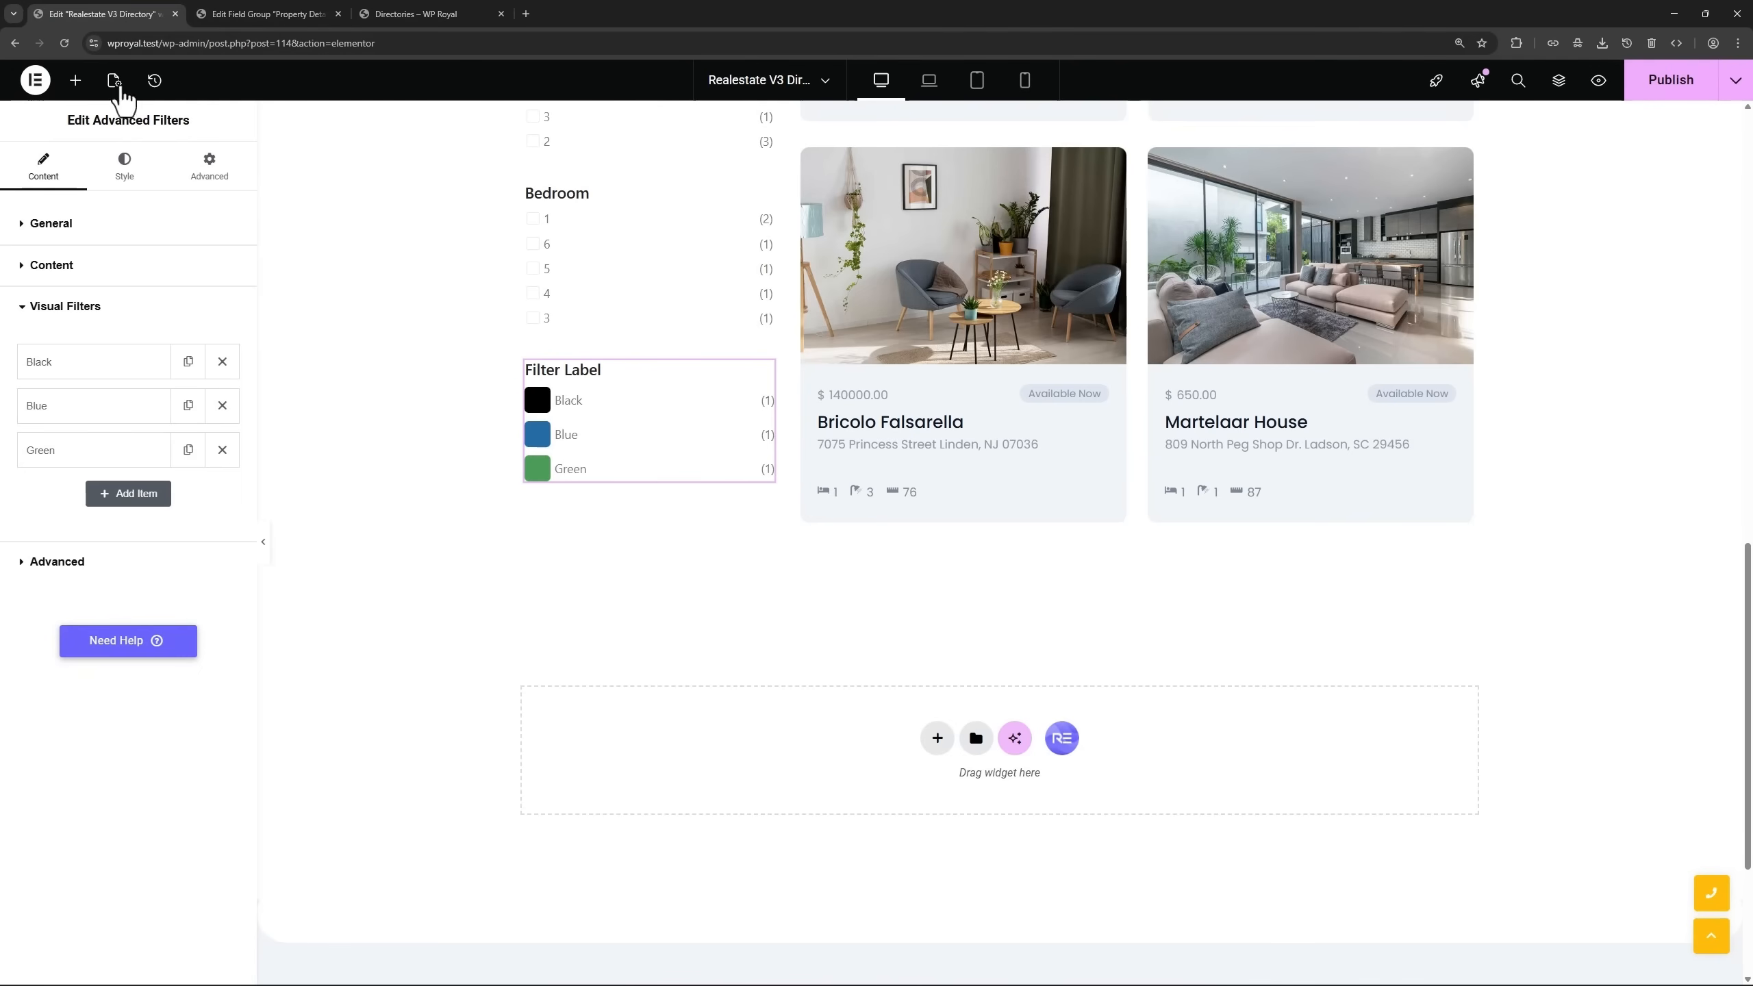
click(91, 276)
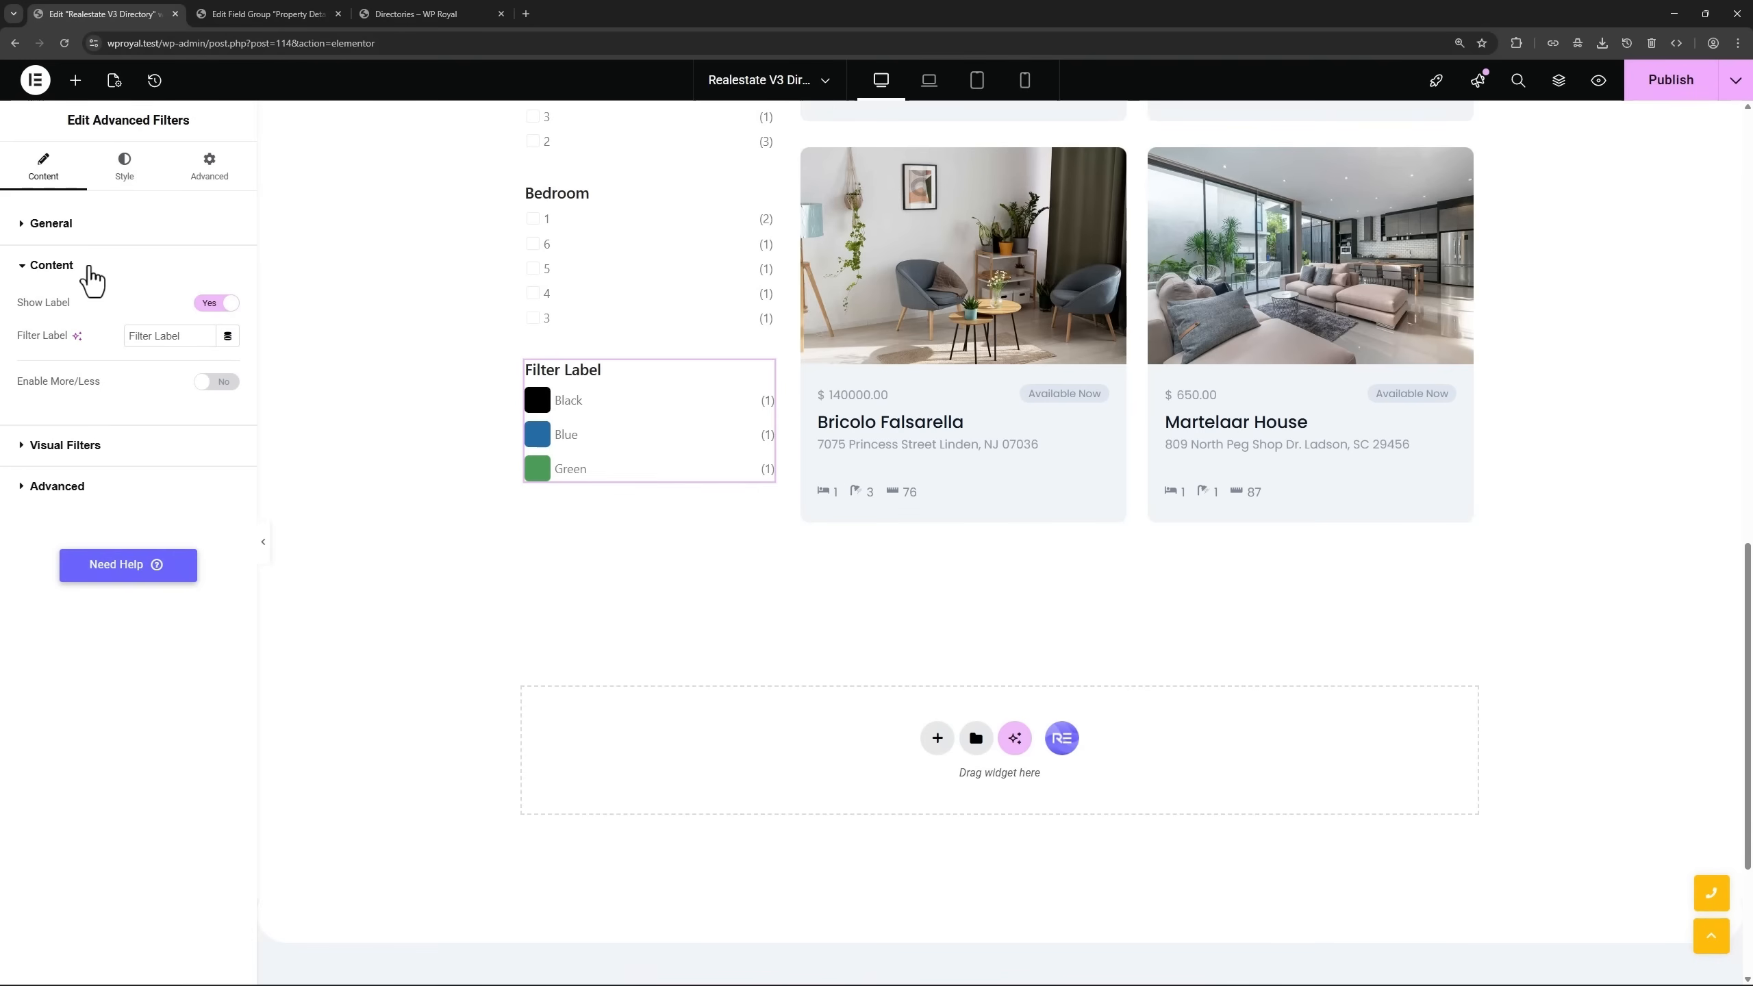
drag(182, 336, 126, 336)
text(Colors)
click(1687, 78)
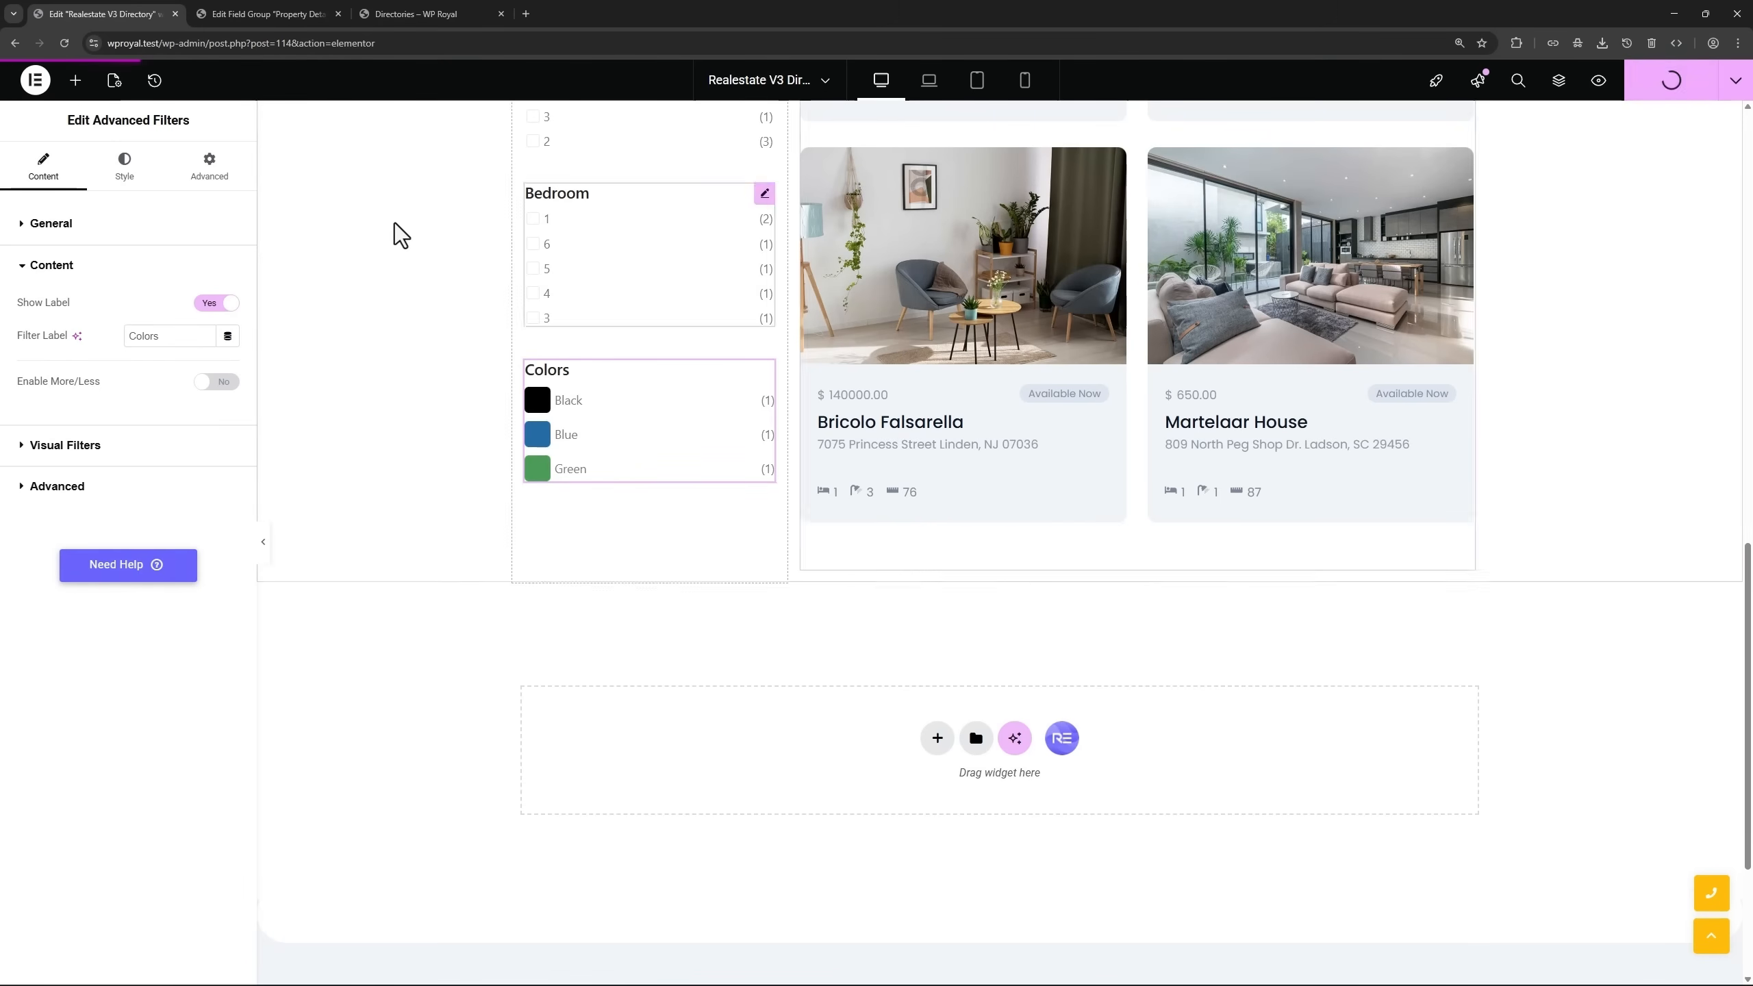
Examine the published filters on the live Directory page and try one out.
click(416, 13)
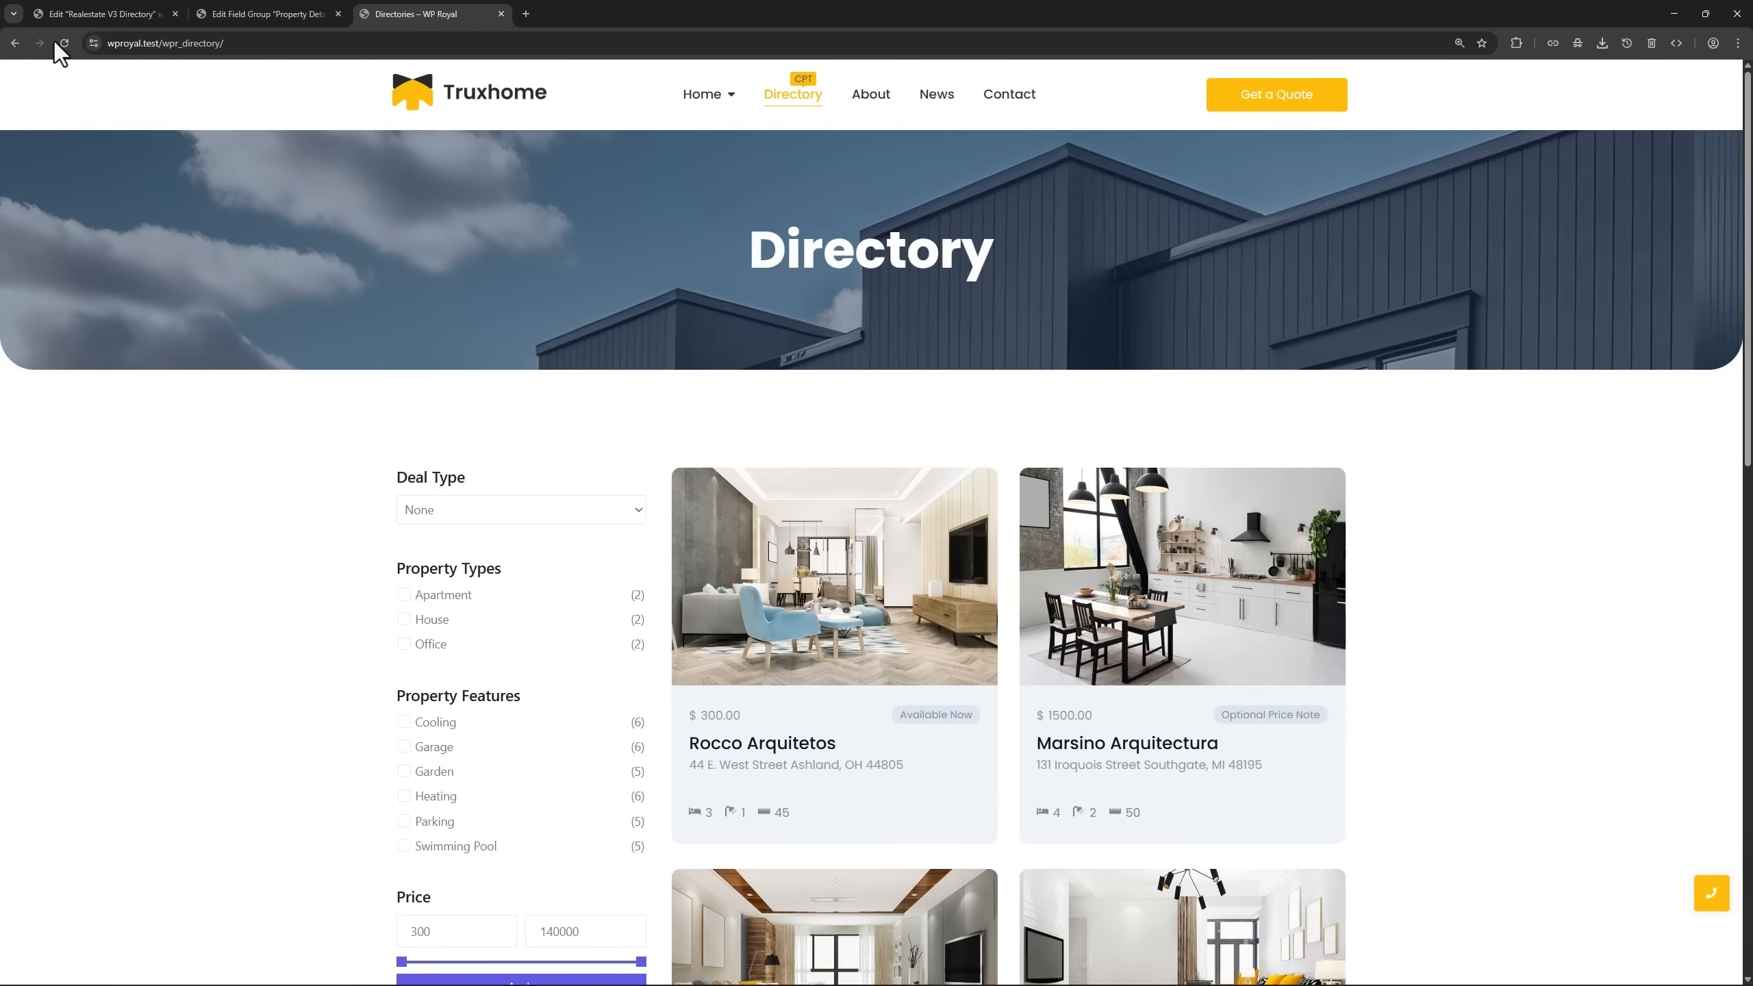
scroll(239, 472, down, 10)
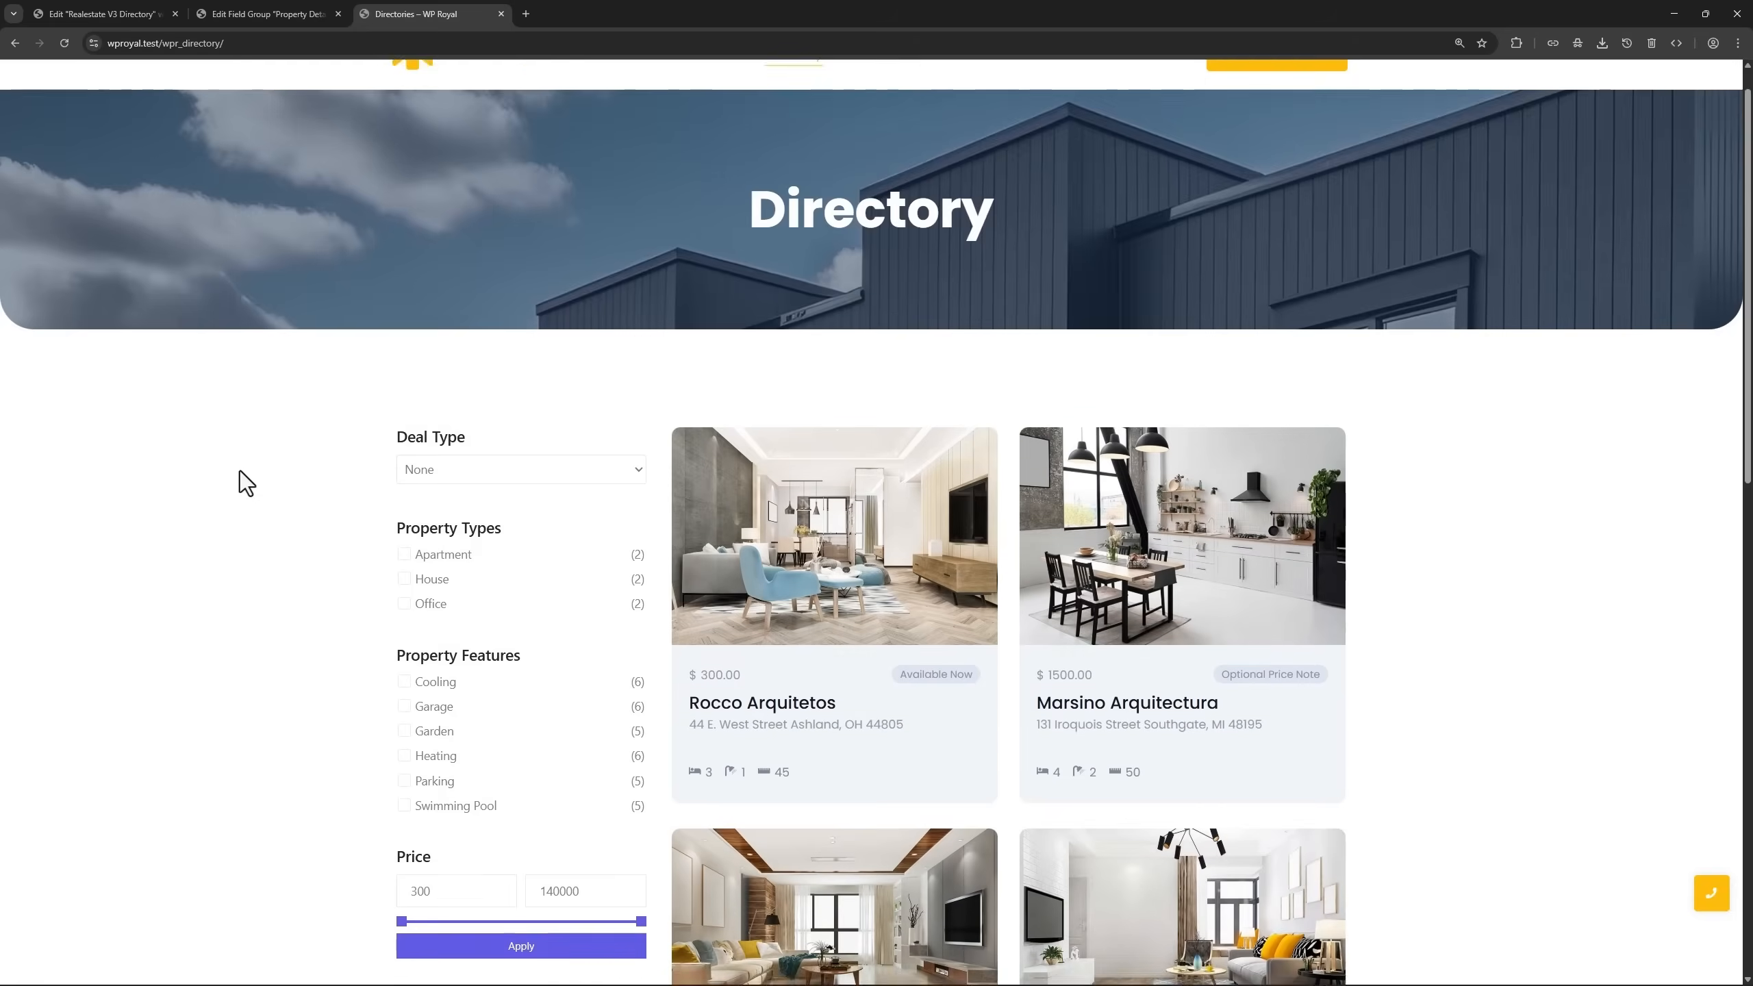
scroll(240, 471, down, 5)
click(409, 428)
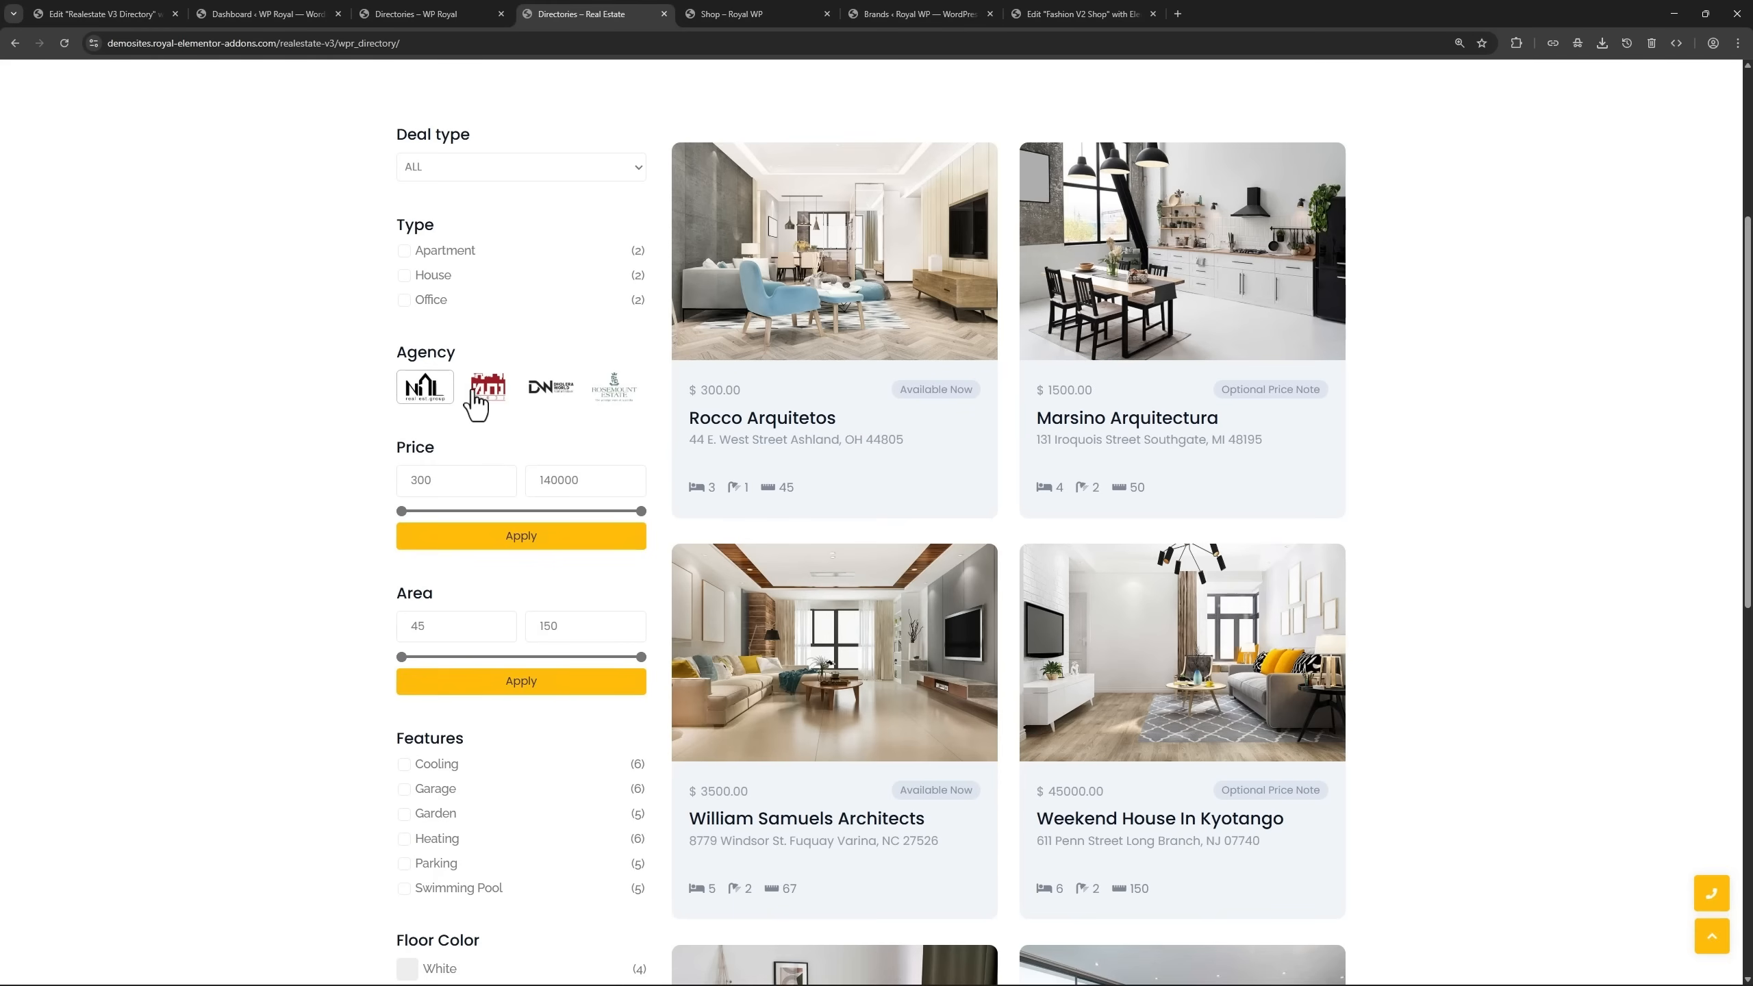
Review the example shop's brand logo filter, its Brands terms, and the filter's taxonomy settings in the Fashion V2 Shop template.
click(750, 17)
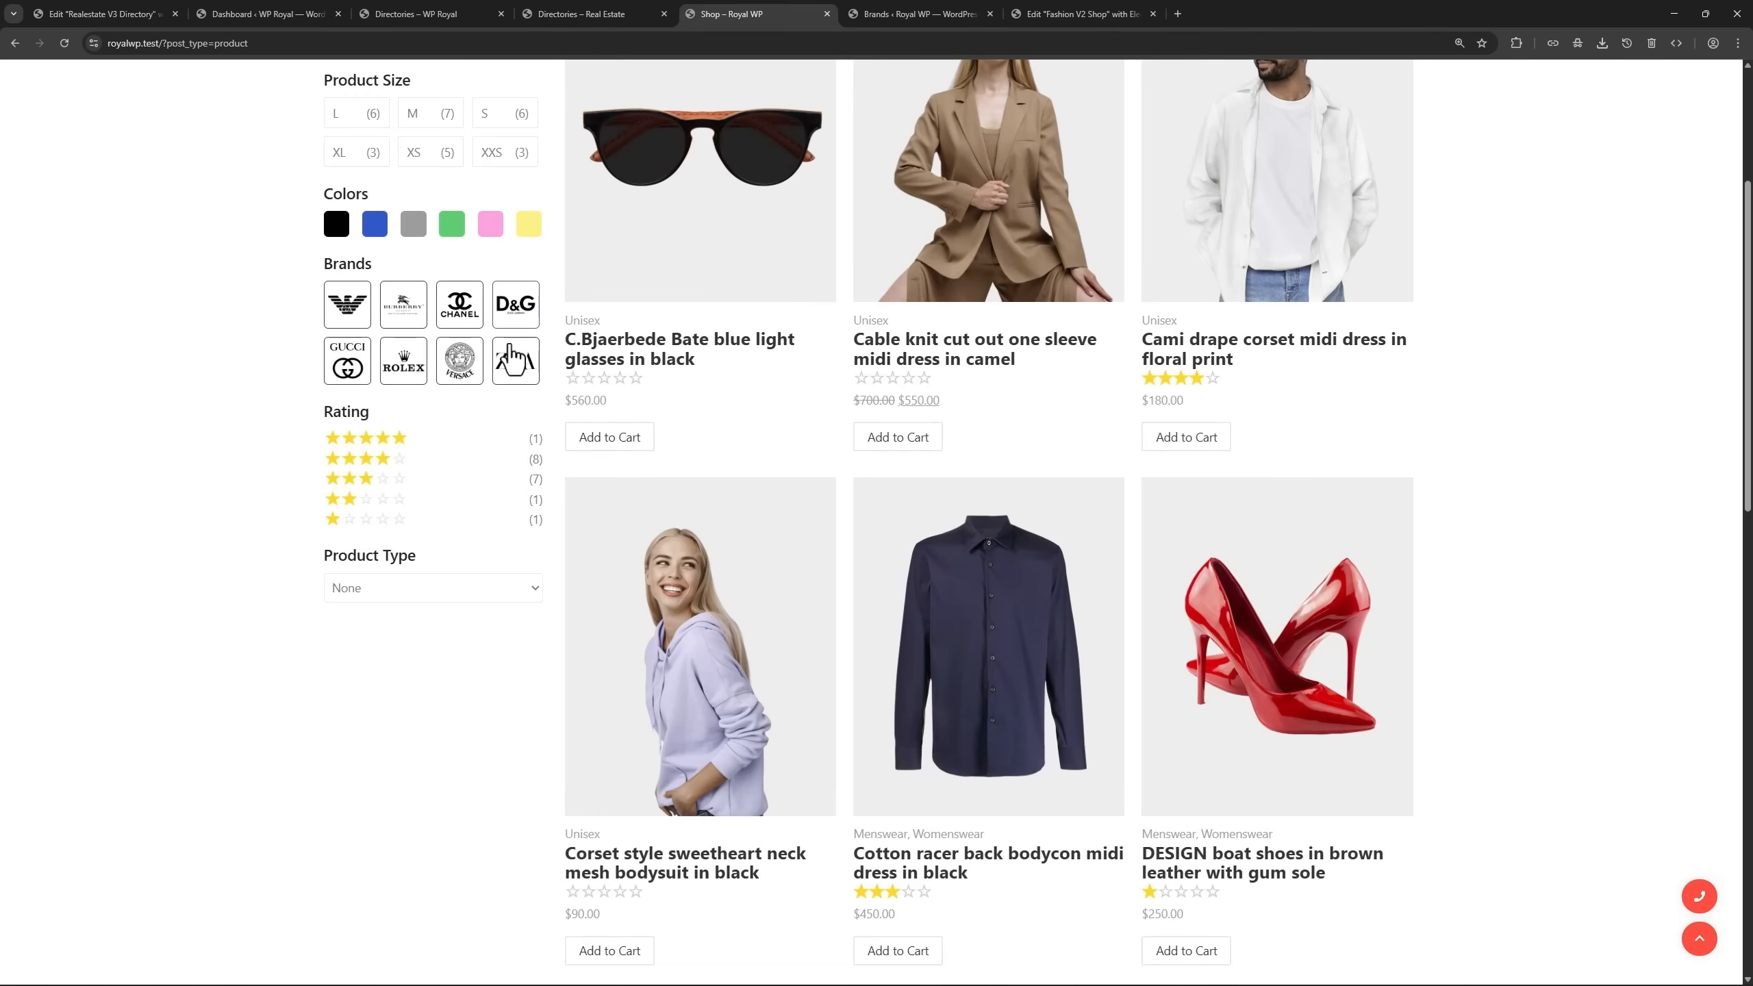
click(875, 17)
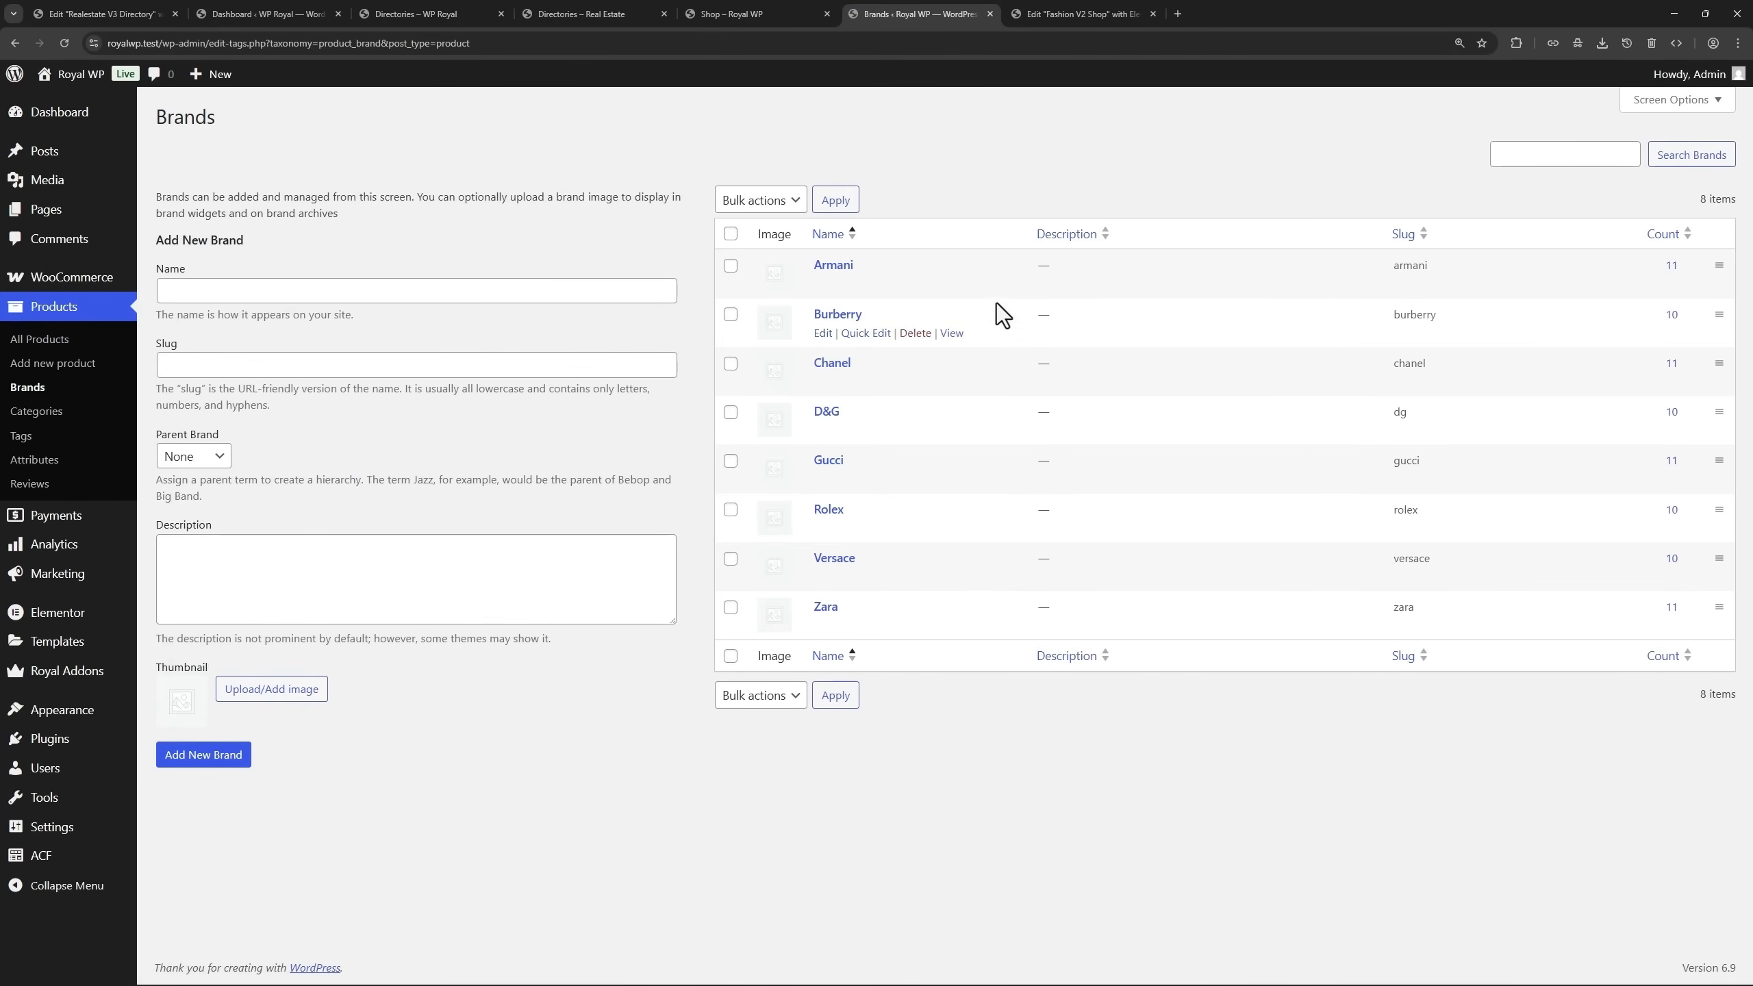
click(1063, 15)
click(661, 493)
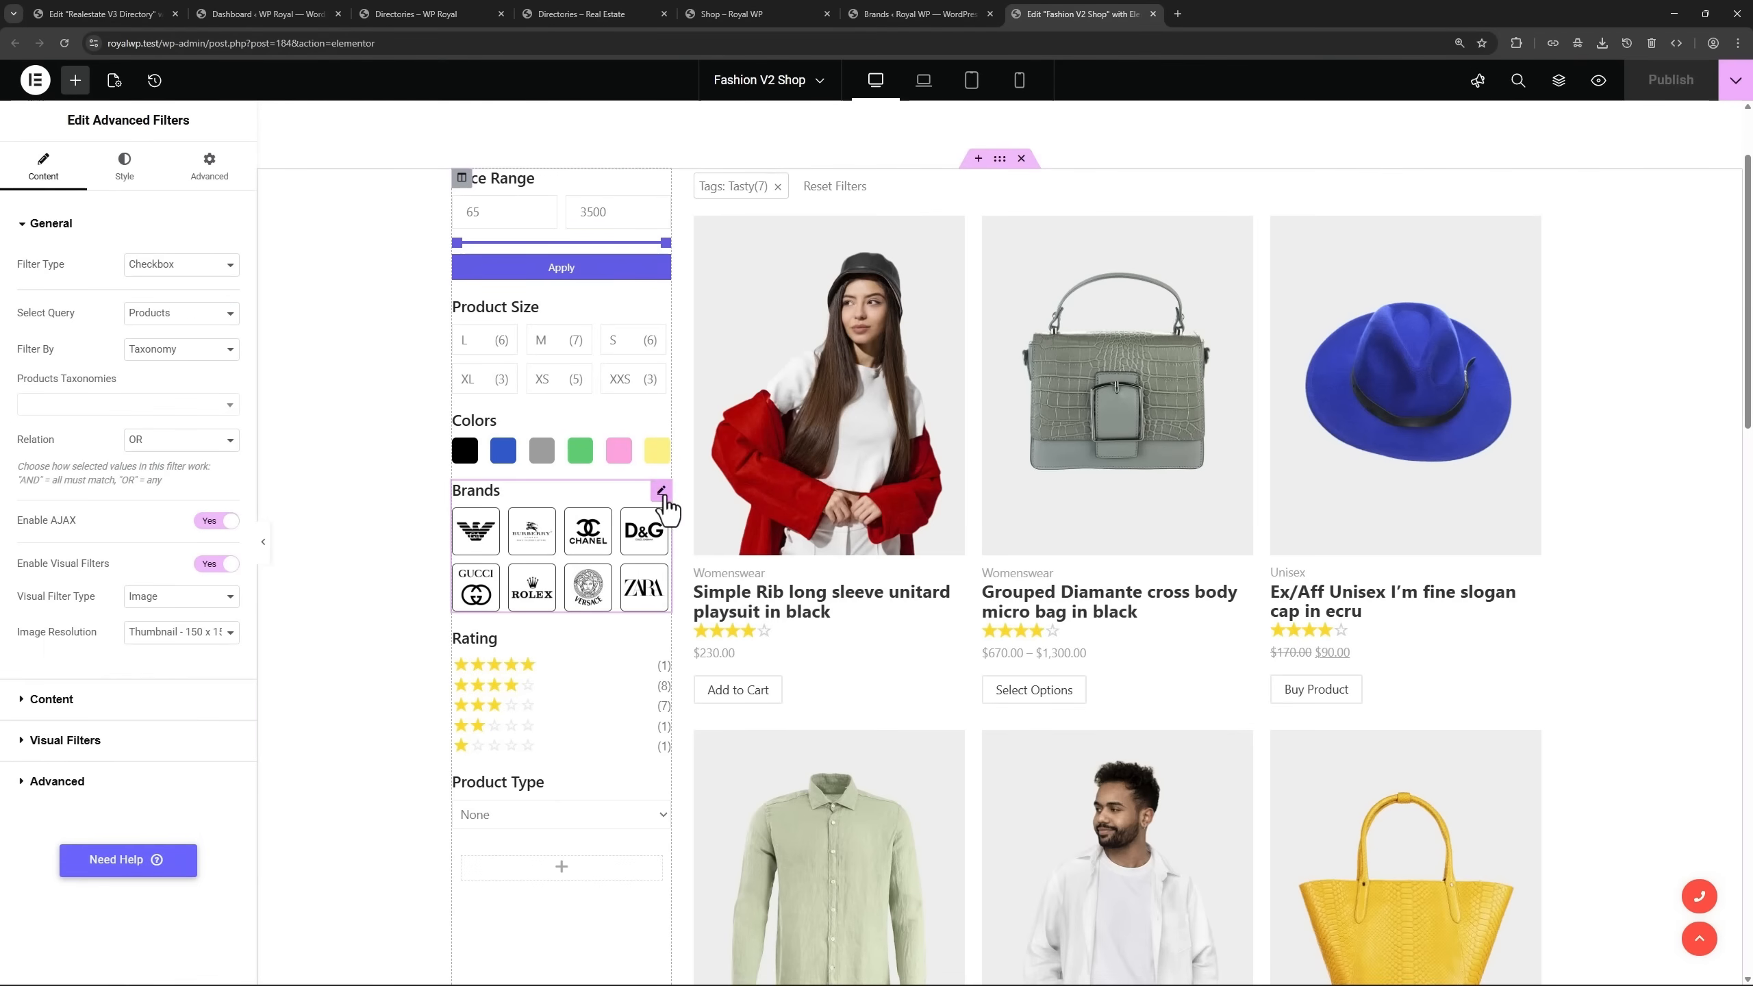
click(181, 348)
click(158, 362)
click(138, 406)
click(165, 407)
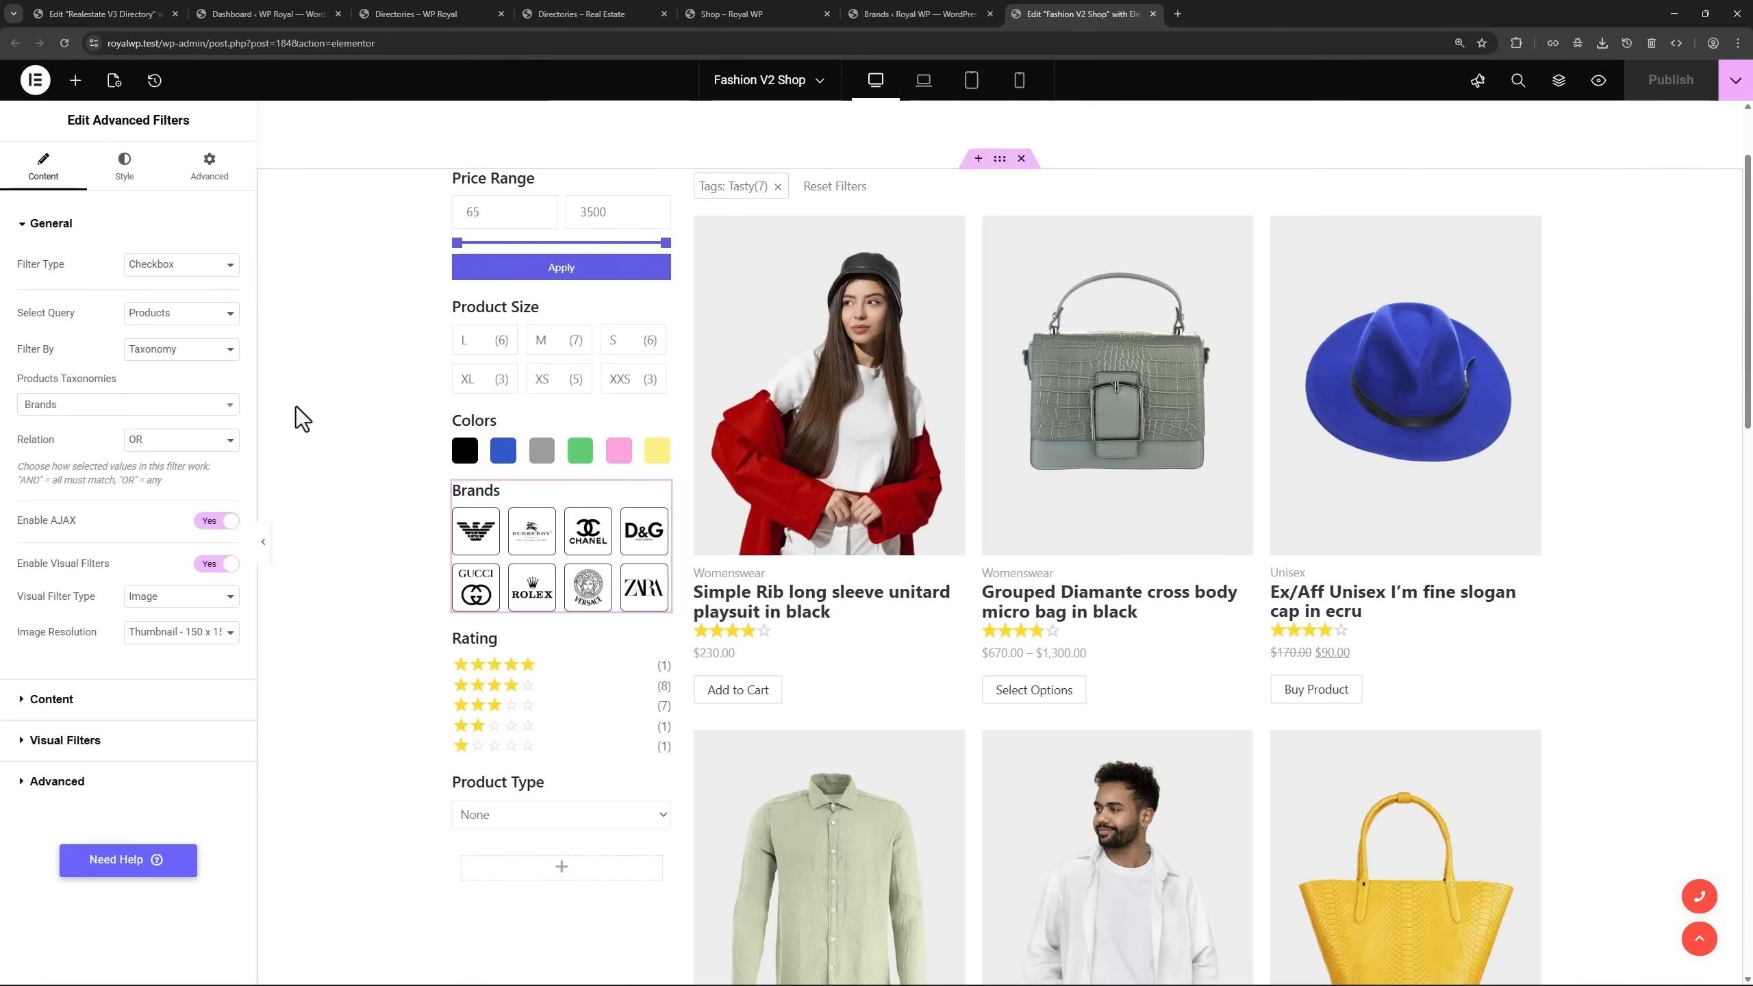
Start a new ACF taxonomy with plural label "Agencies", singular label "Agency" and key "agency".
click(266, 14)
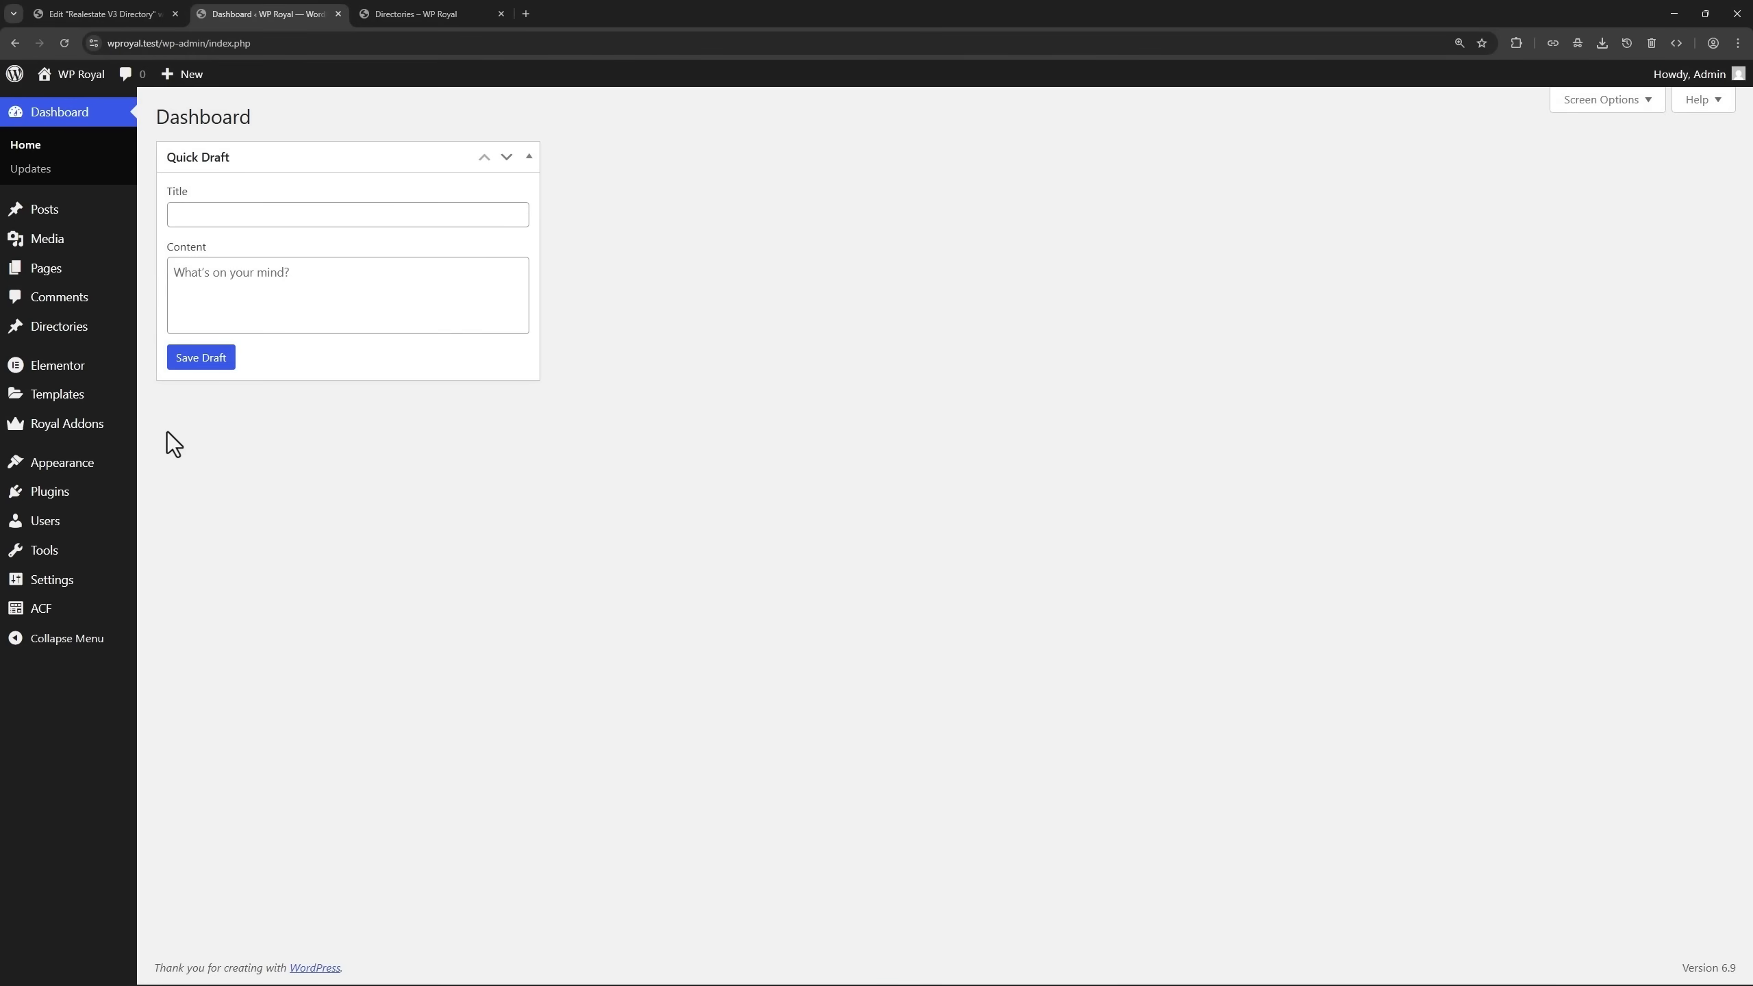
mouse_move(79, 611)
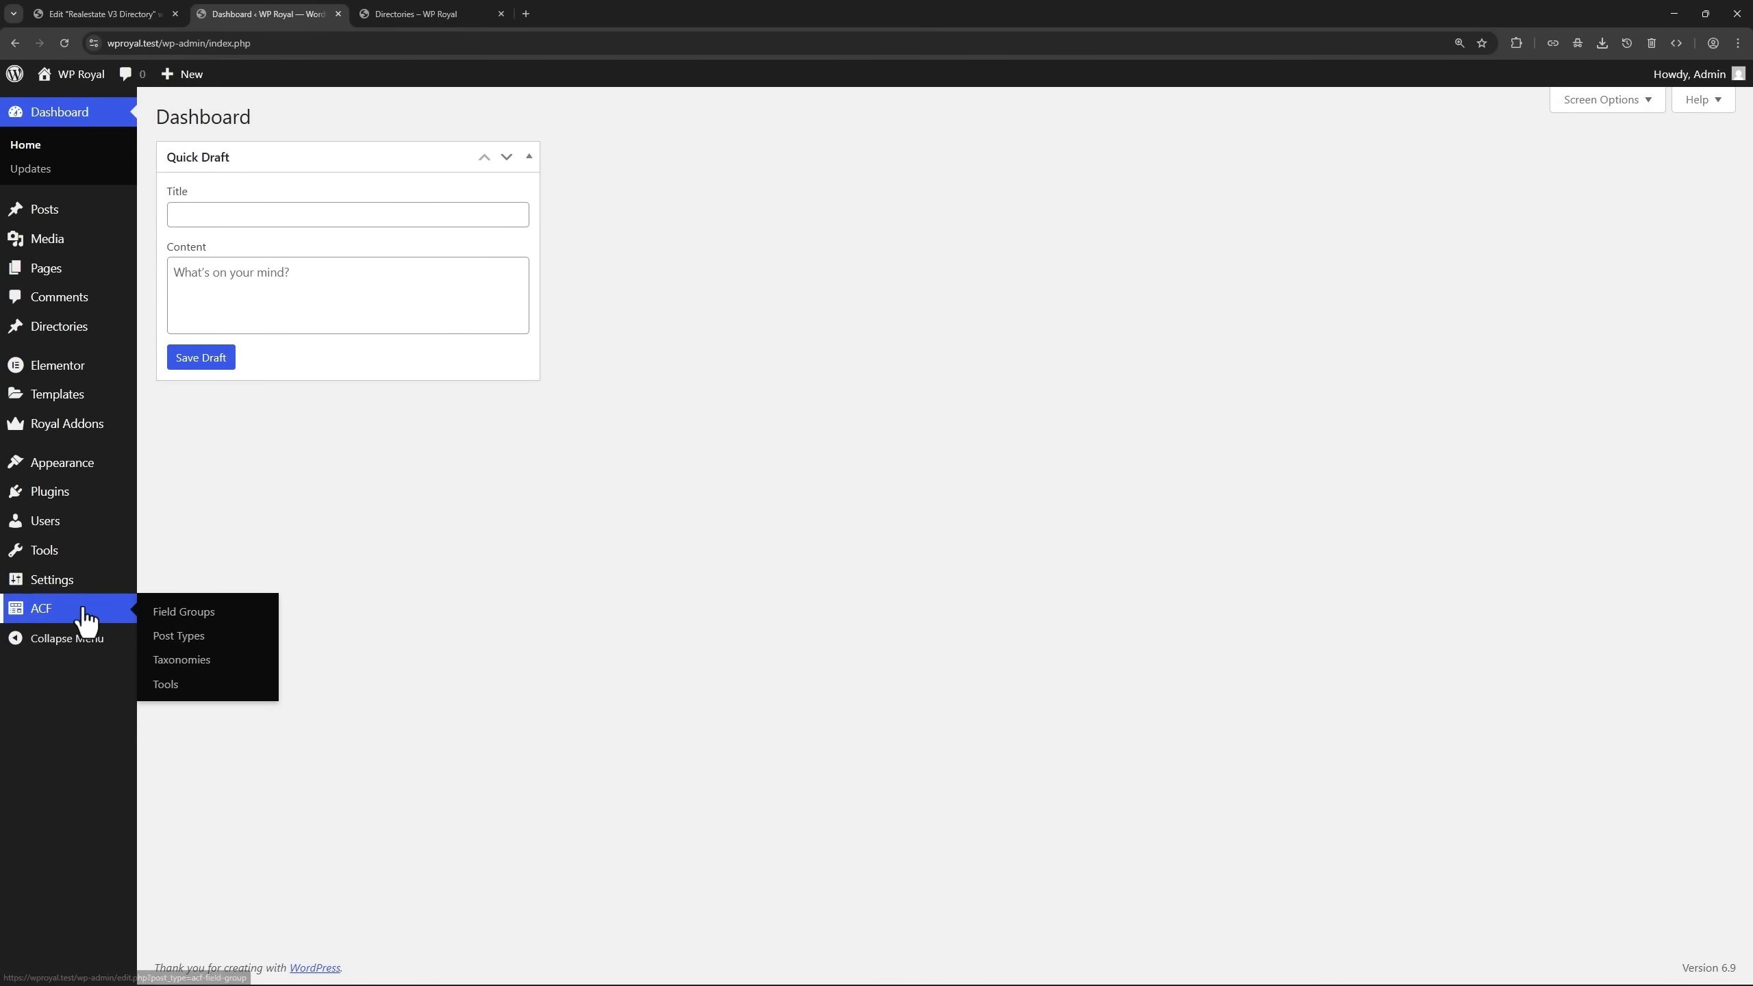
click(187, 664)
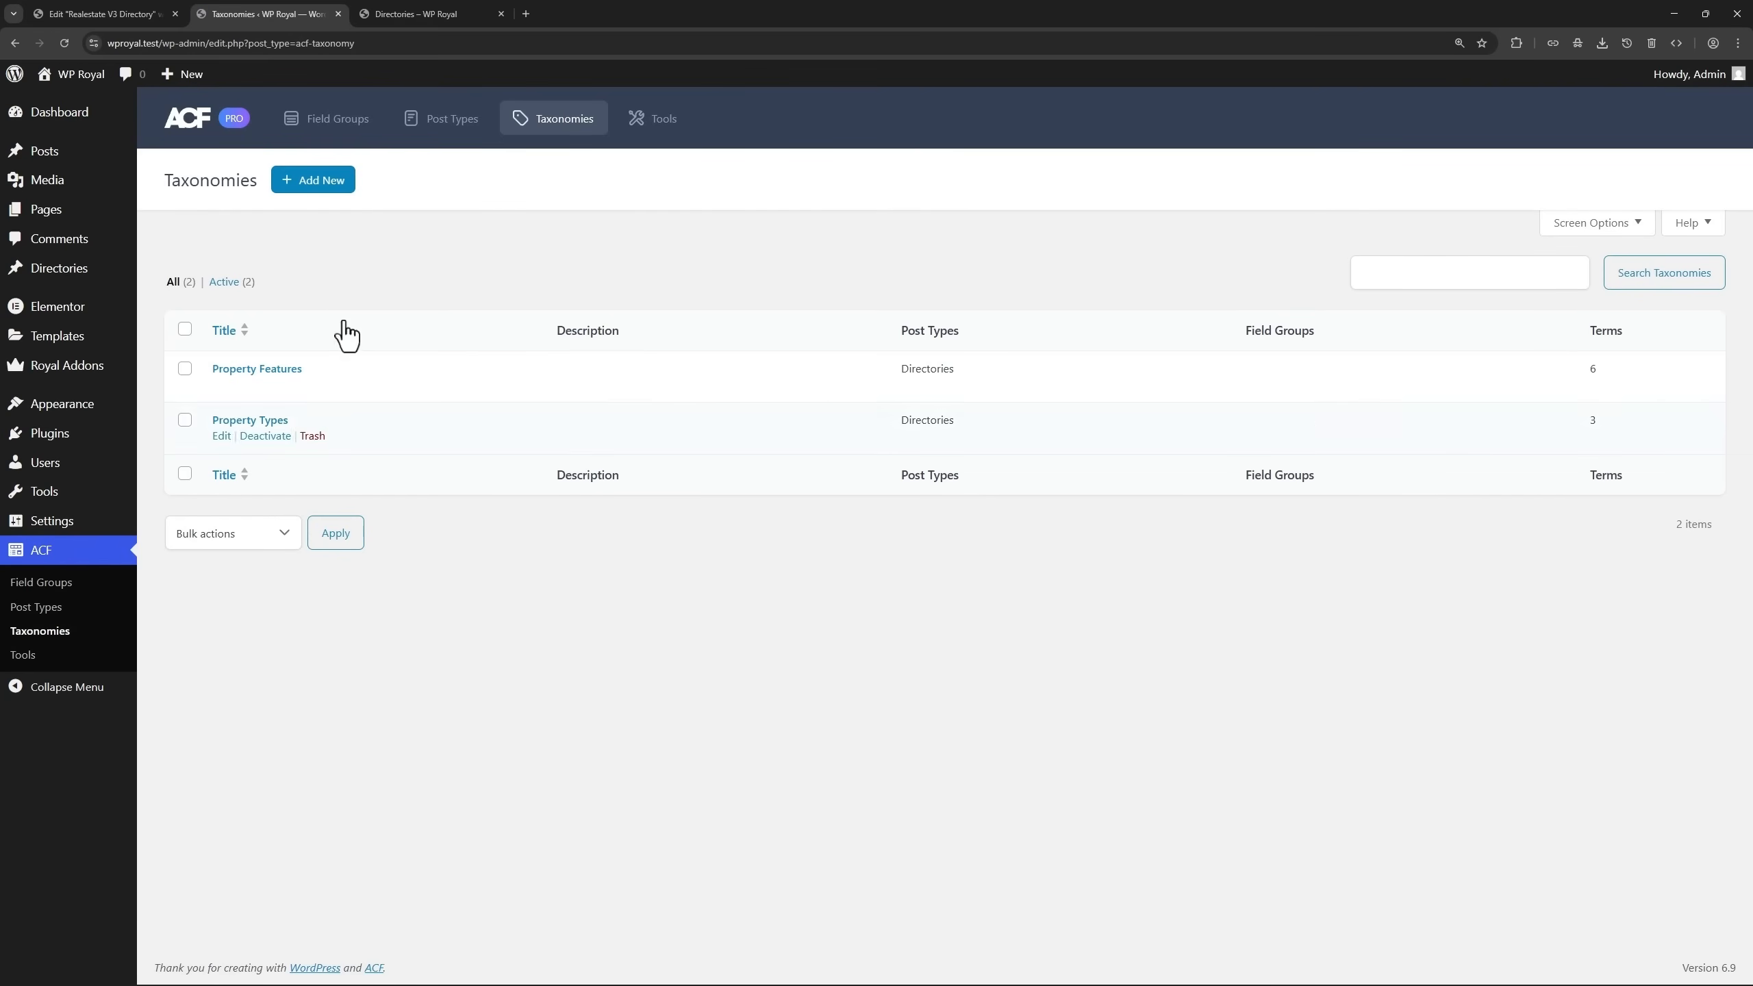
click(314, 181)
click(266, 342)
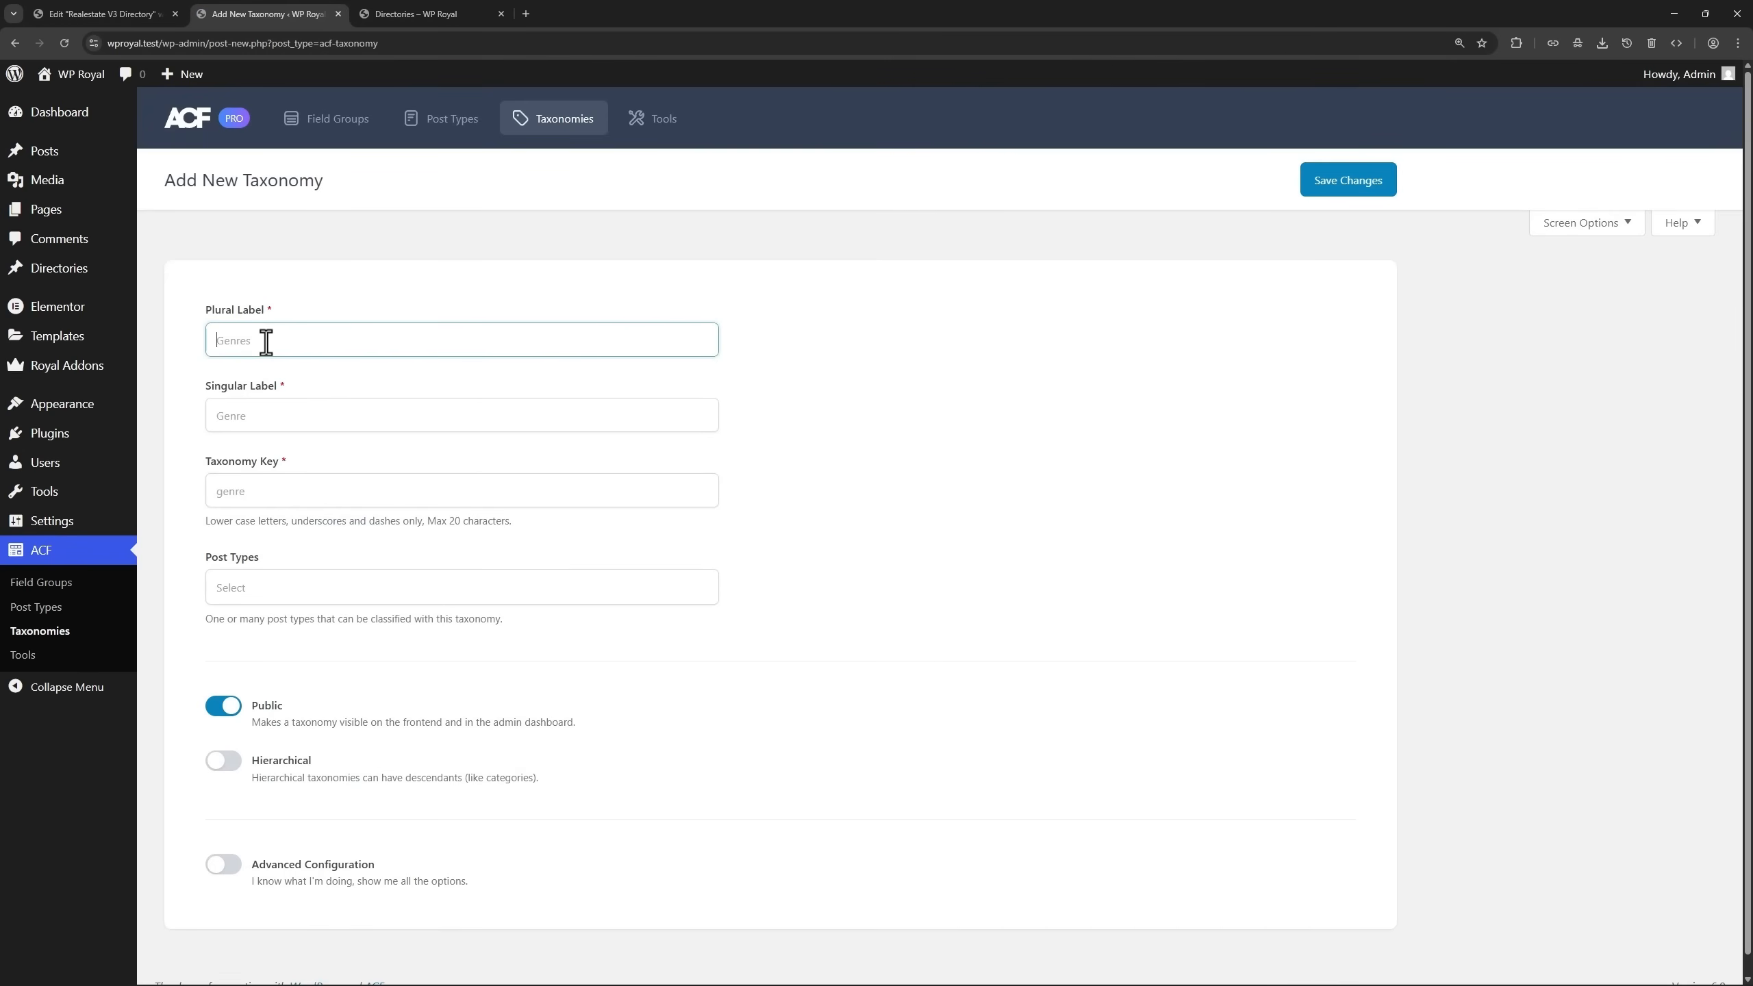
click(268, 413)
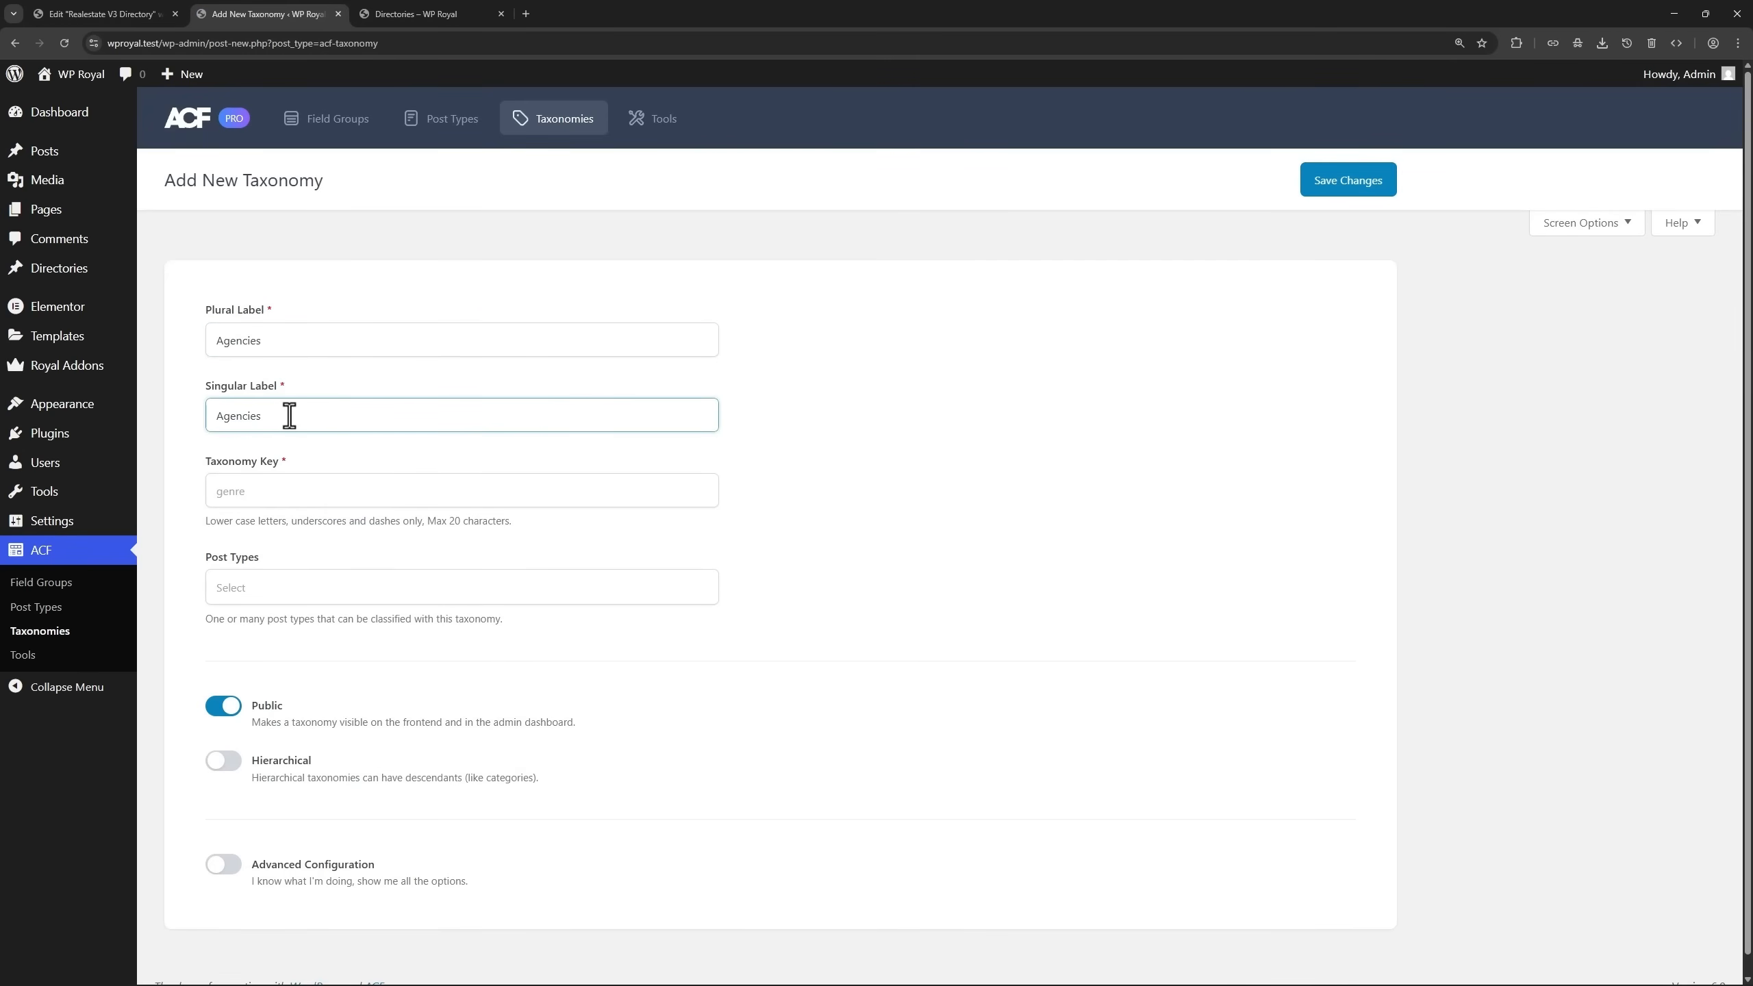
click(280, 493)
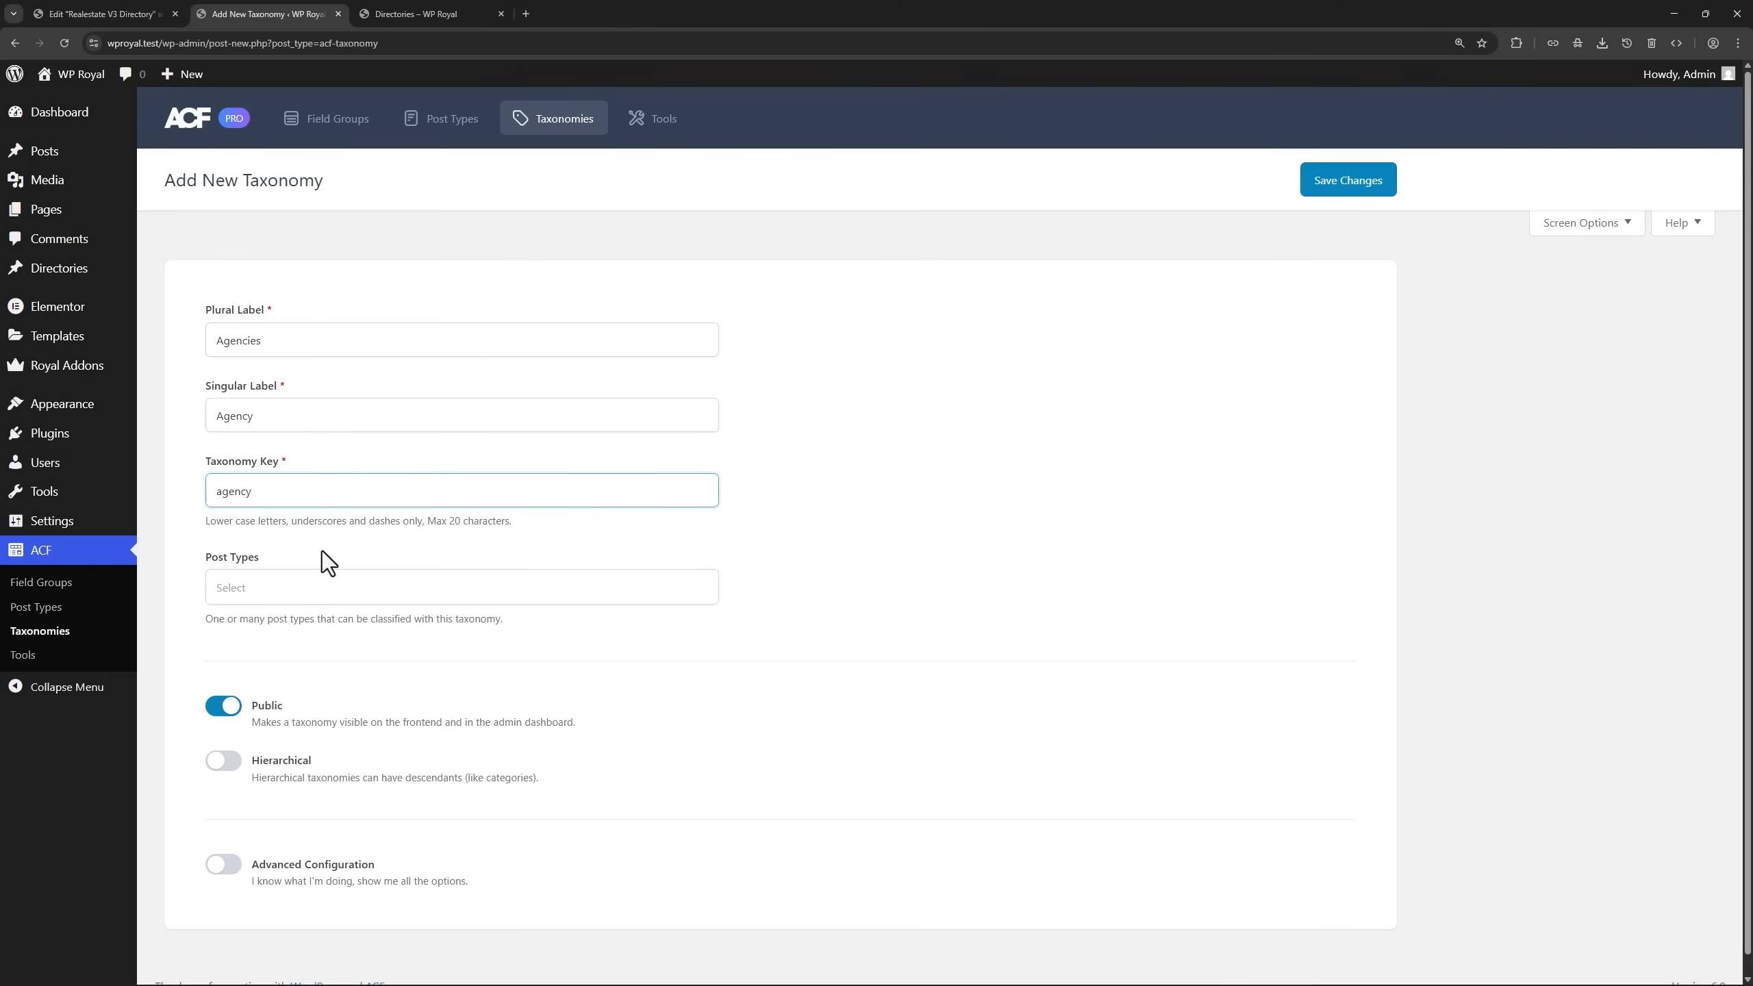
Assign the Agencies taxonomy to the Directory post type and save it.
click(313, 590)
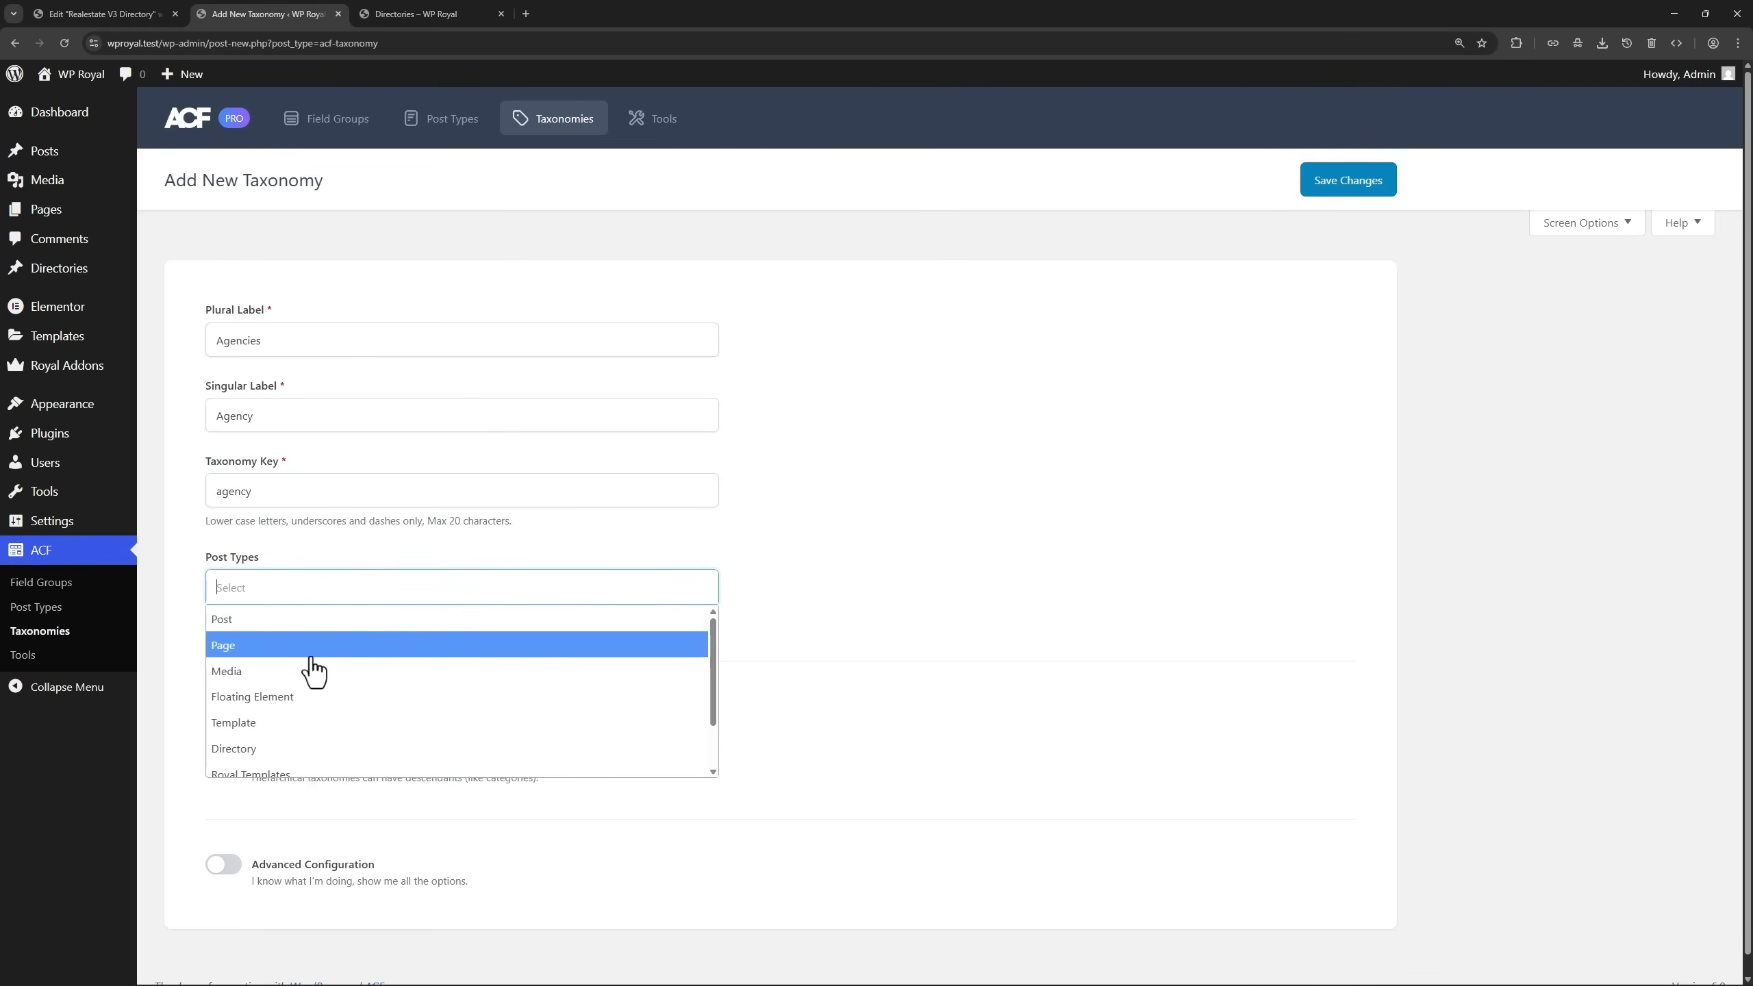
click(297, 748)
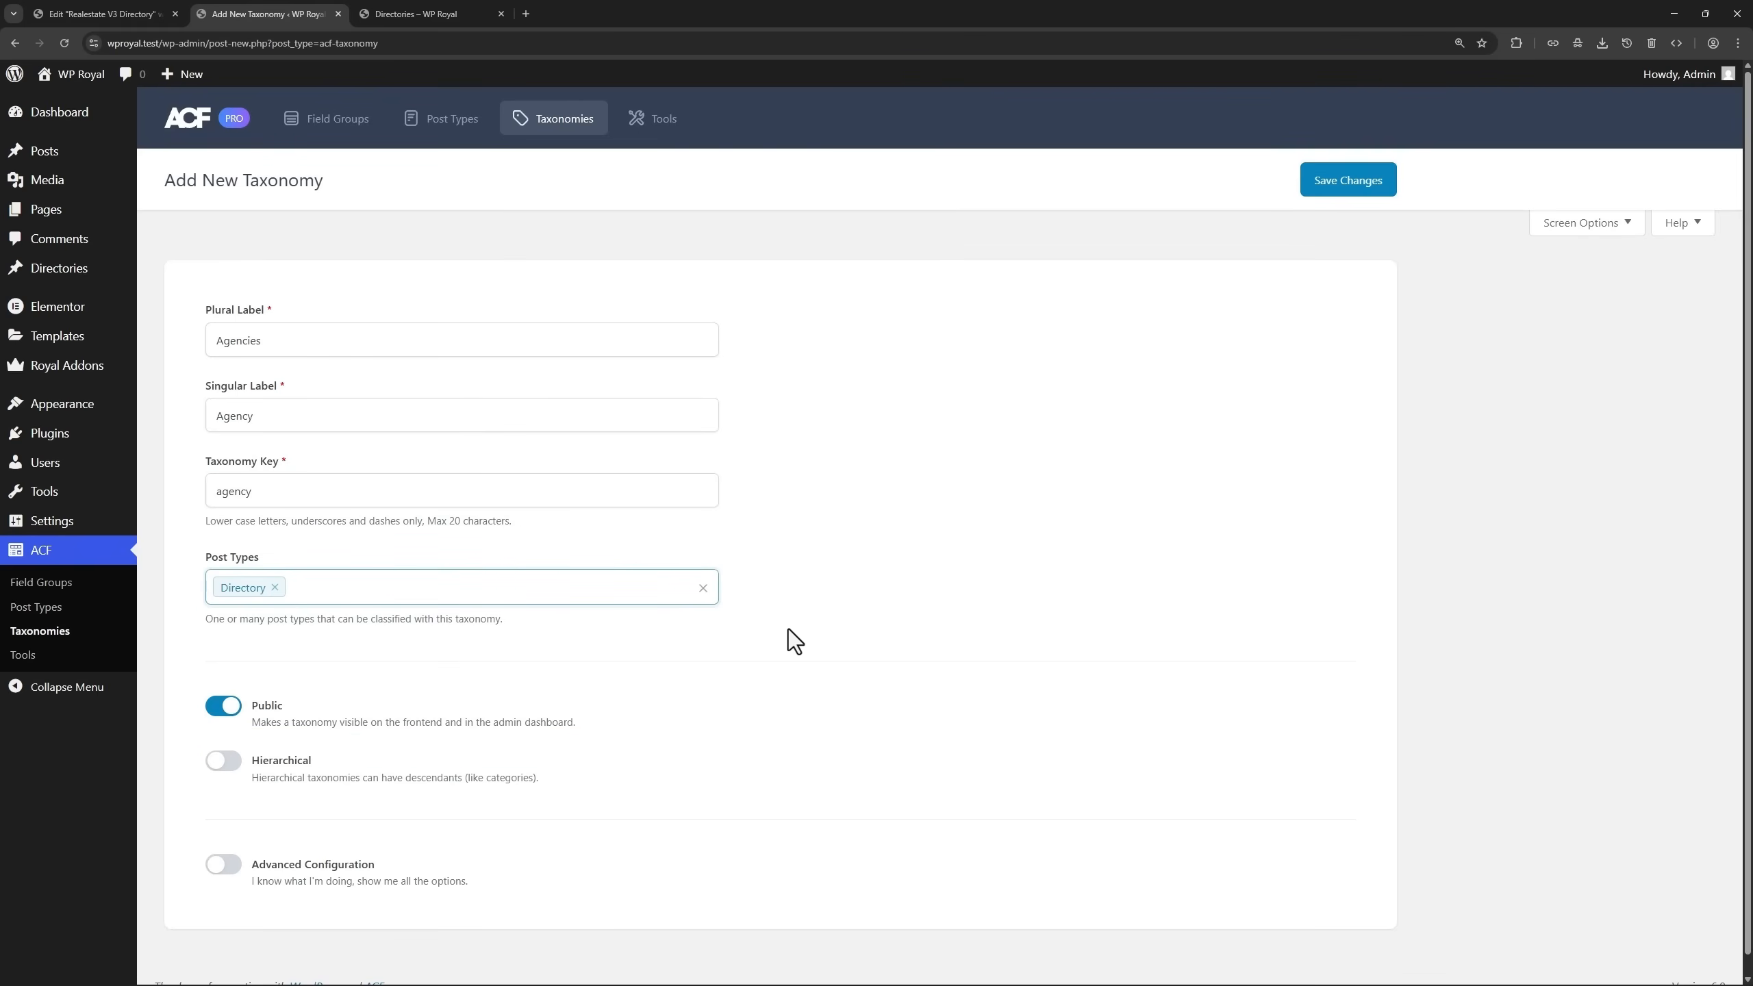
scroll(790, 622, down, 1)
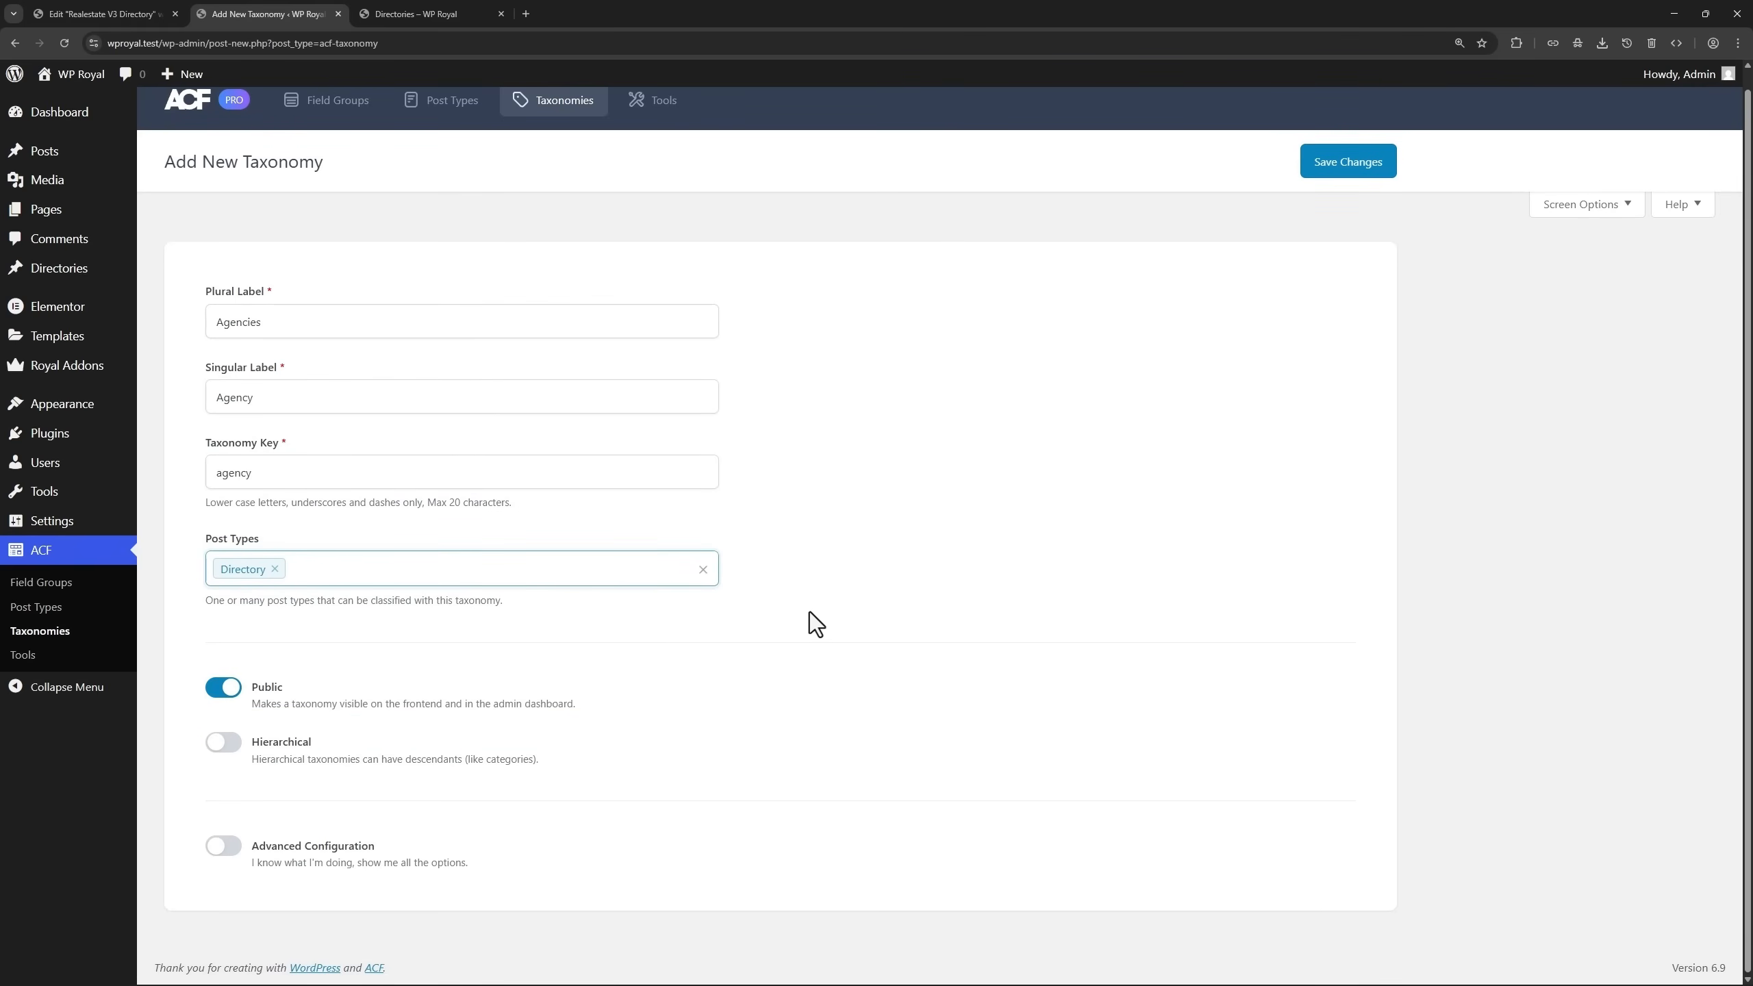
click(1328, 178)
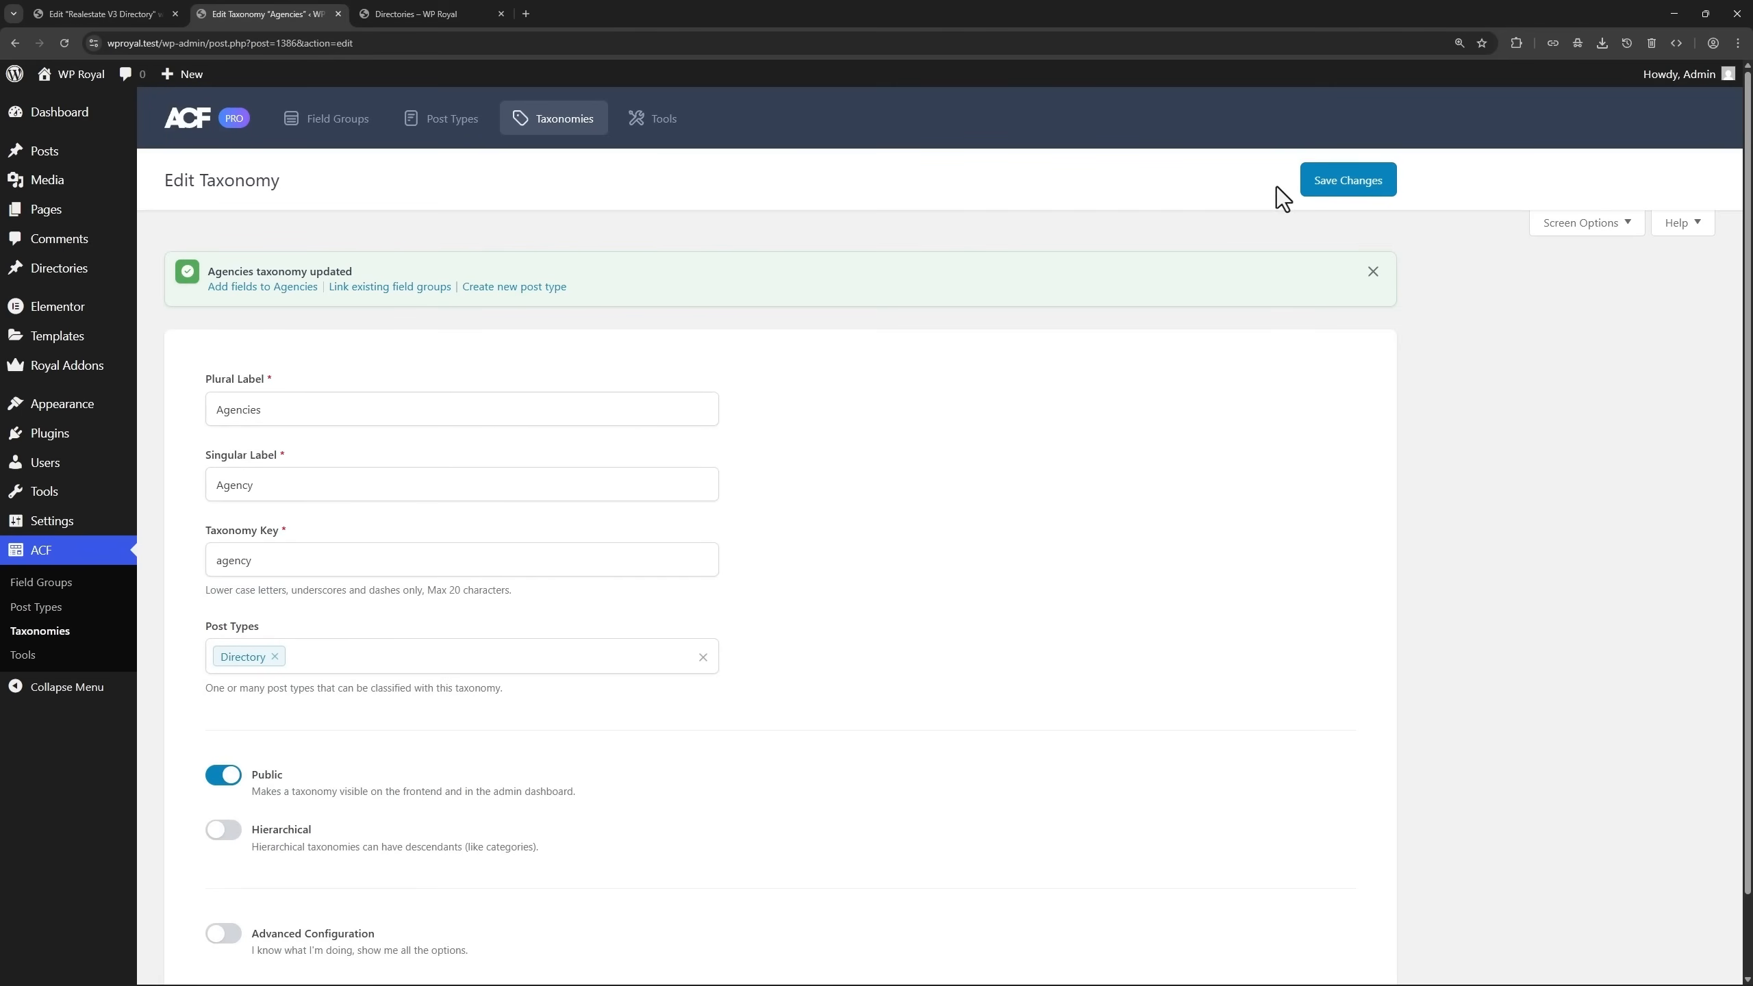
Add an agency term for directories named "ANJ Agency" with the slug "anj".
mouse_move(83, 268)
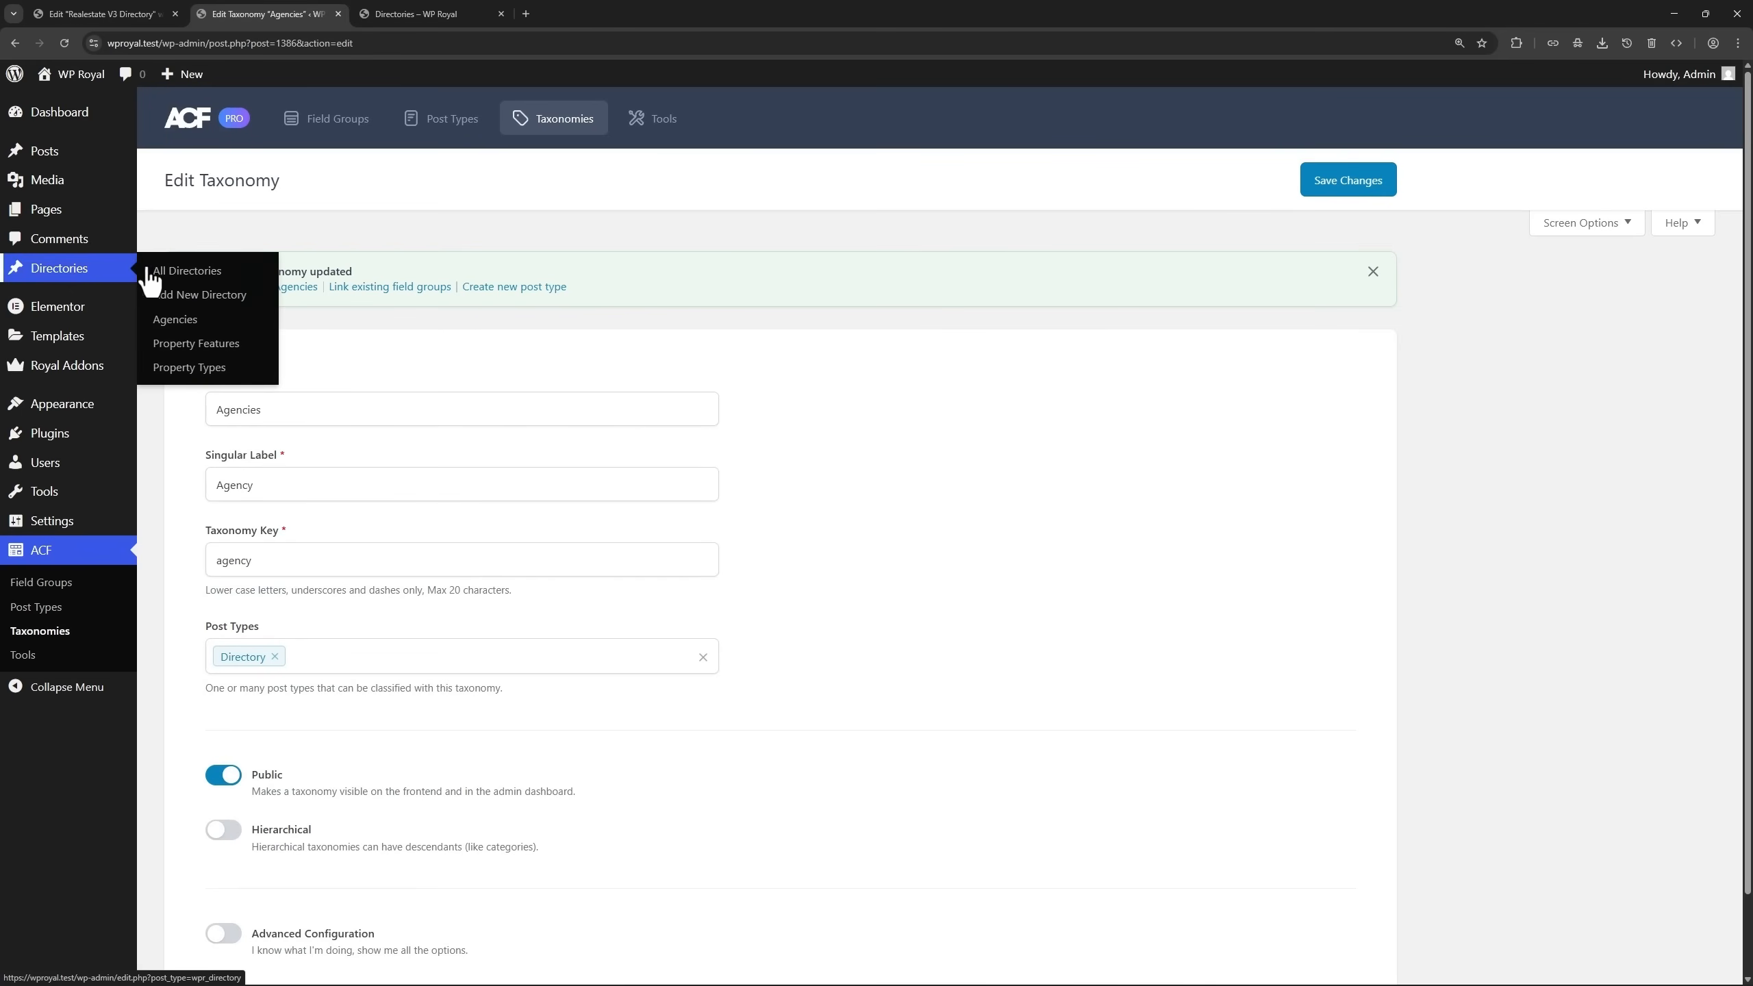
click(181, 324)
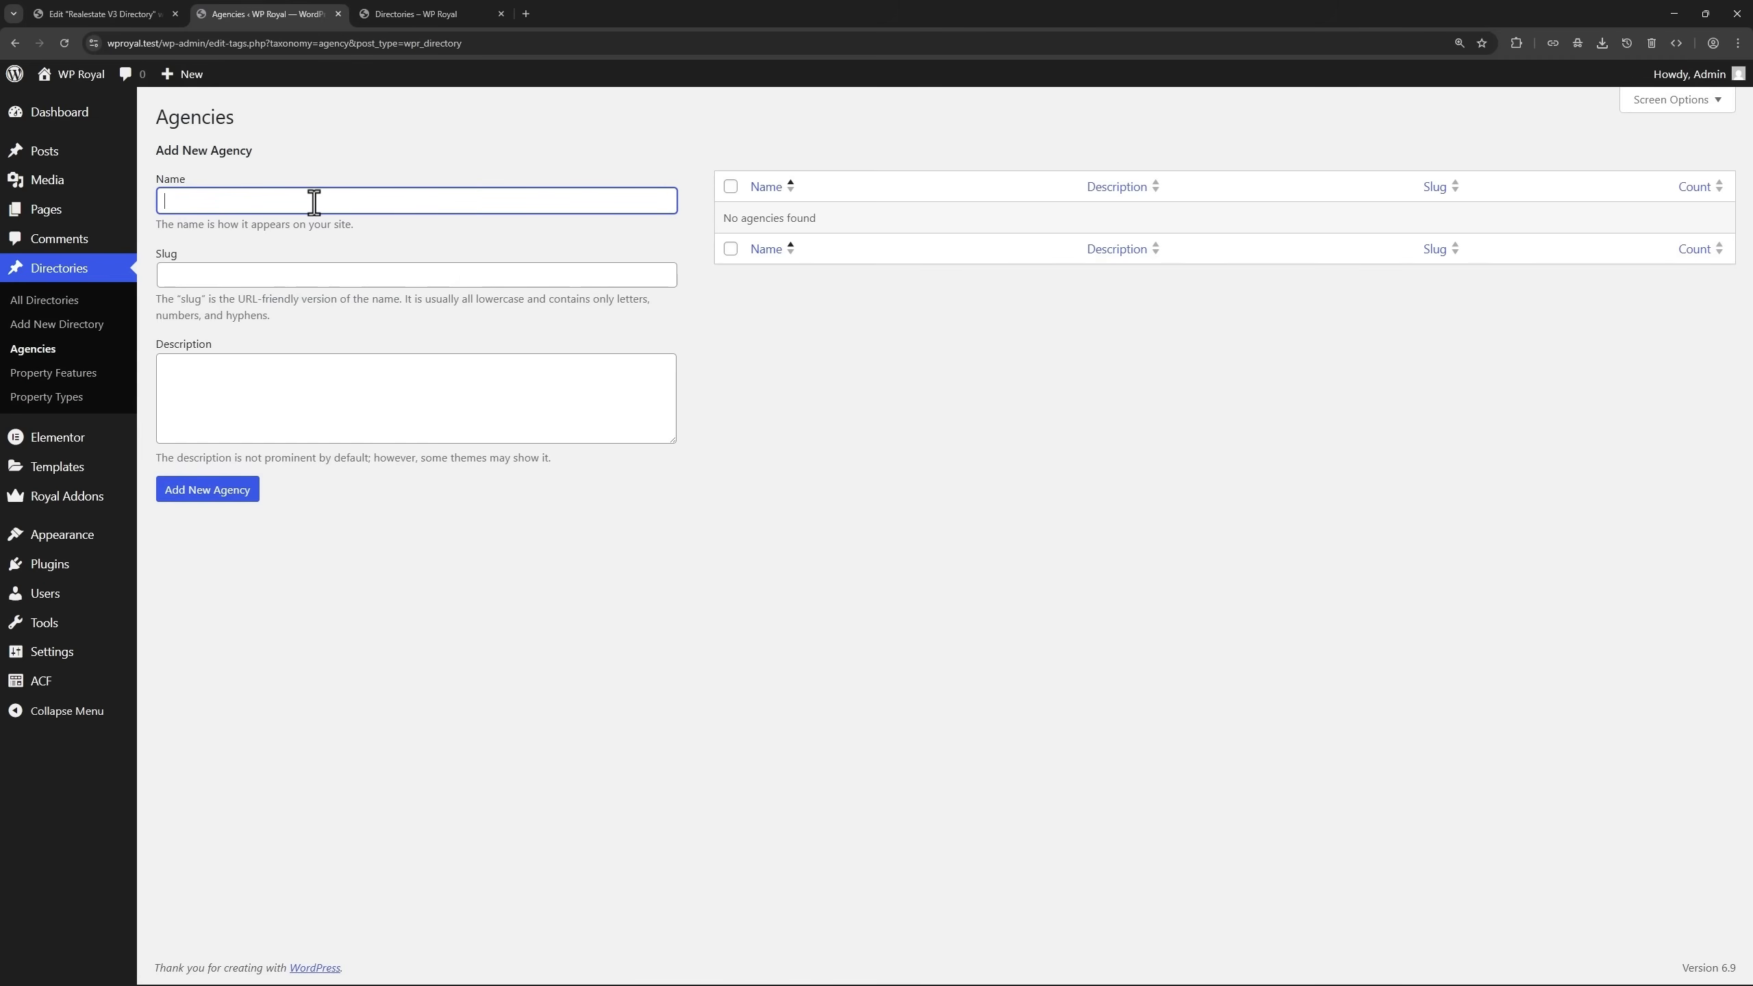
click(227, 274)
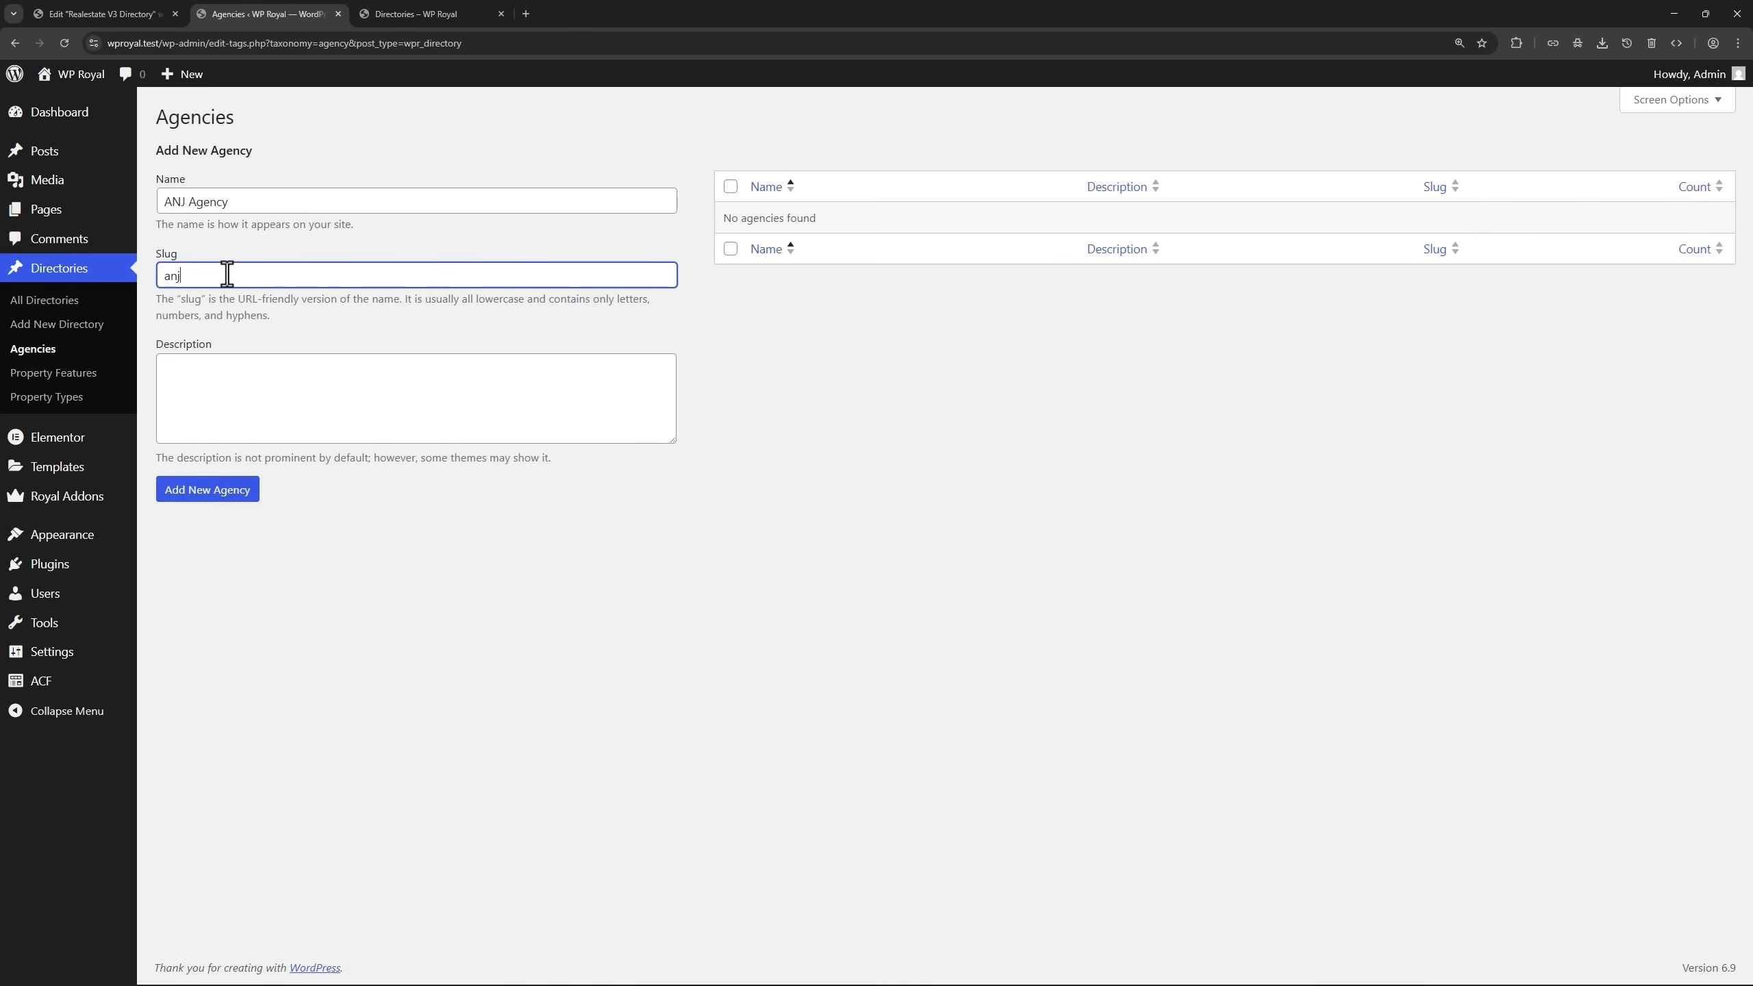
click(221, 490)
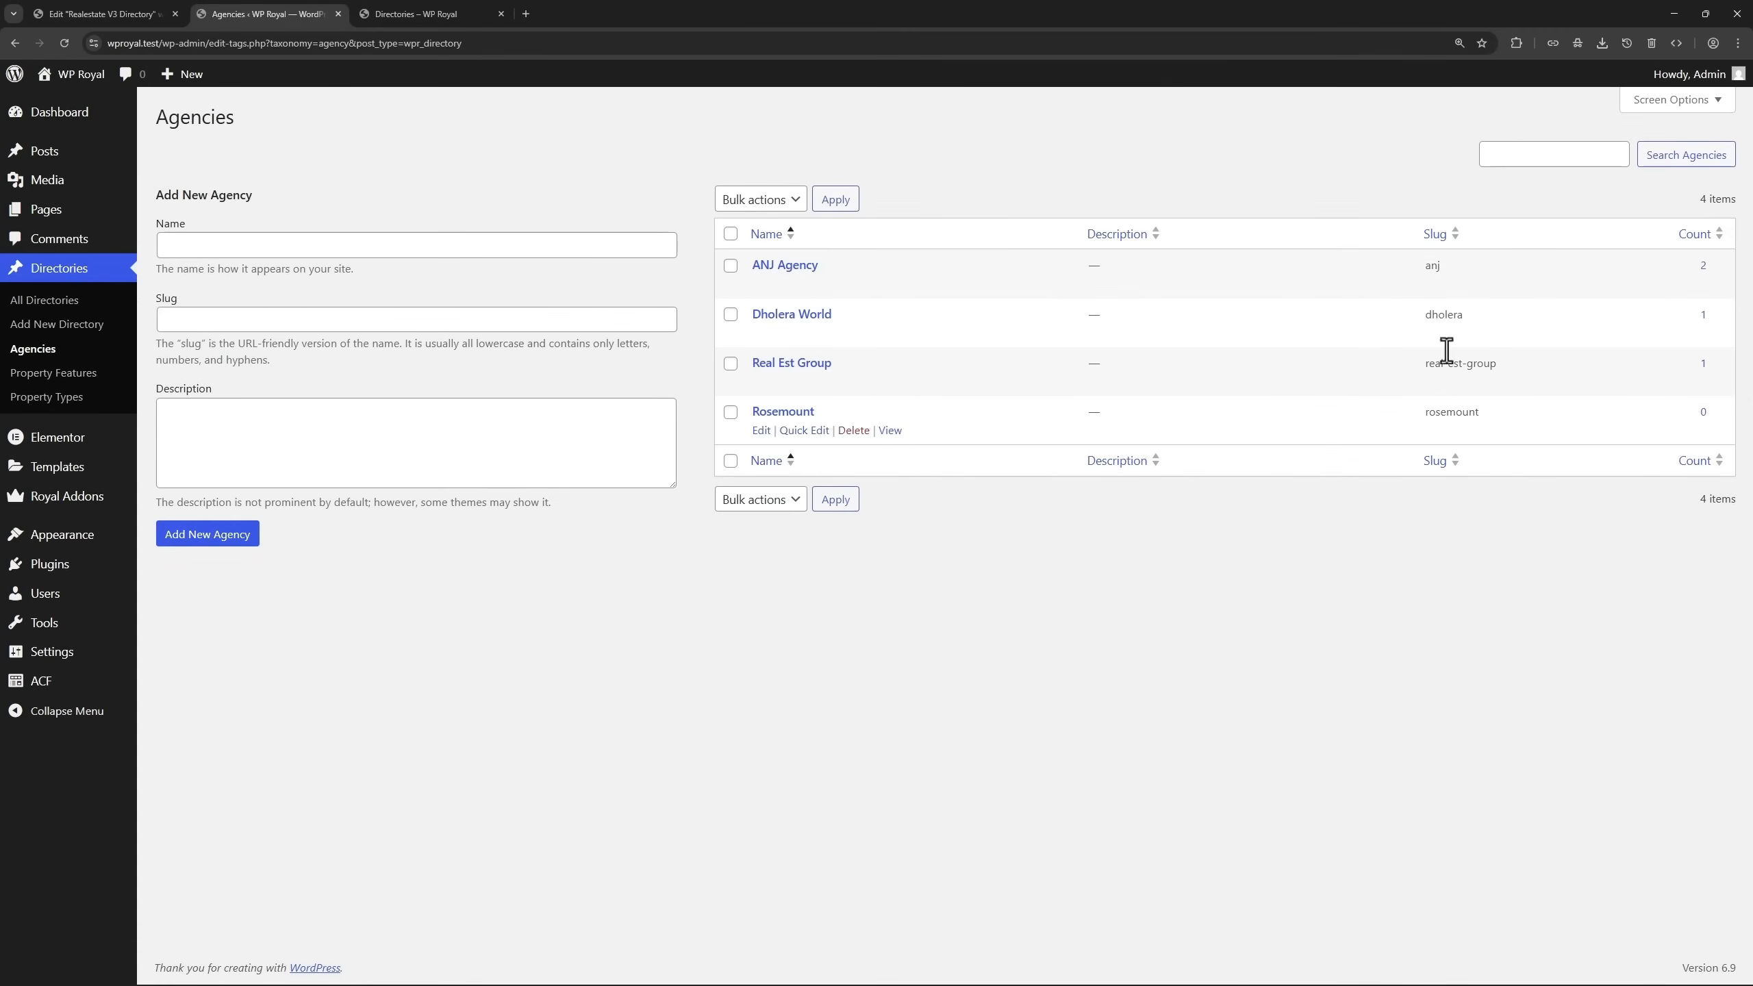
Open the Rocco Arquitetos listing from the directories list in a new tab, assign it the Rosemount agency, and save it.
right_click(58, 303)
click(89, 314)
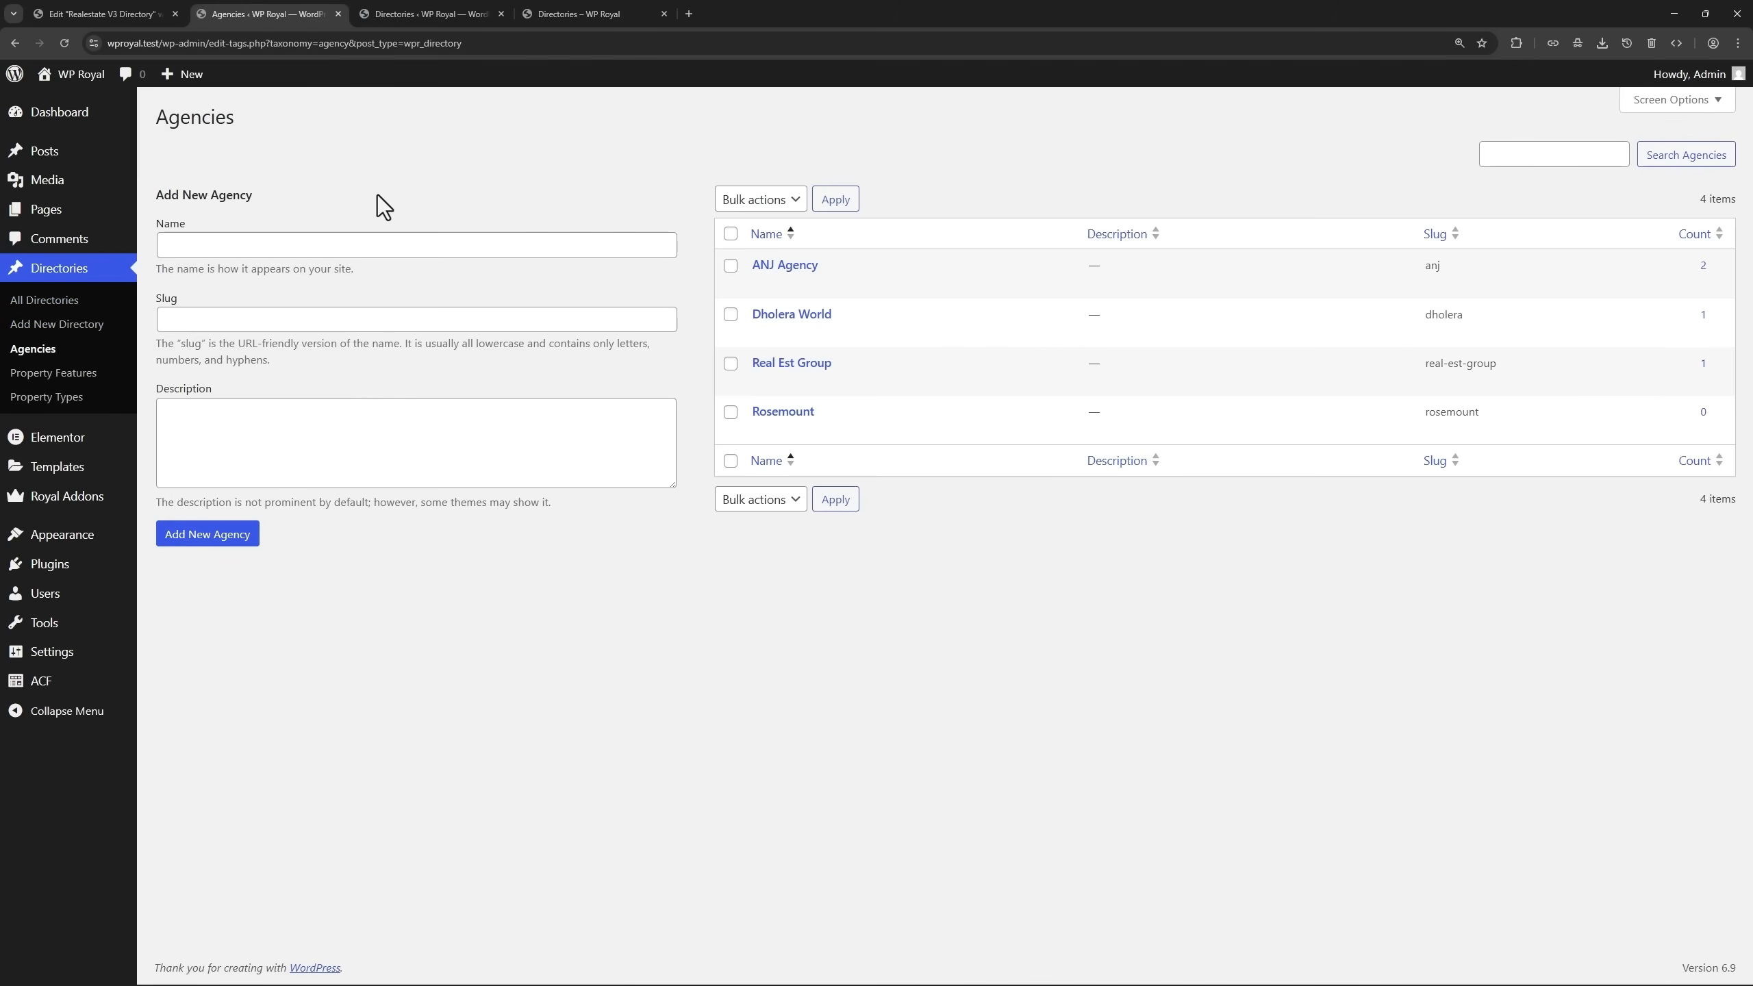
click(417, 15)
click(254, 265)
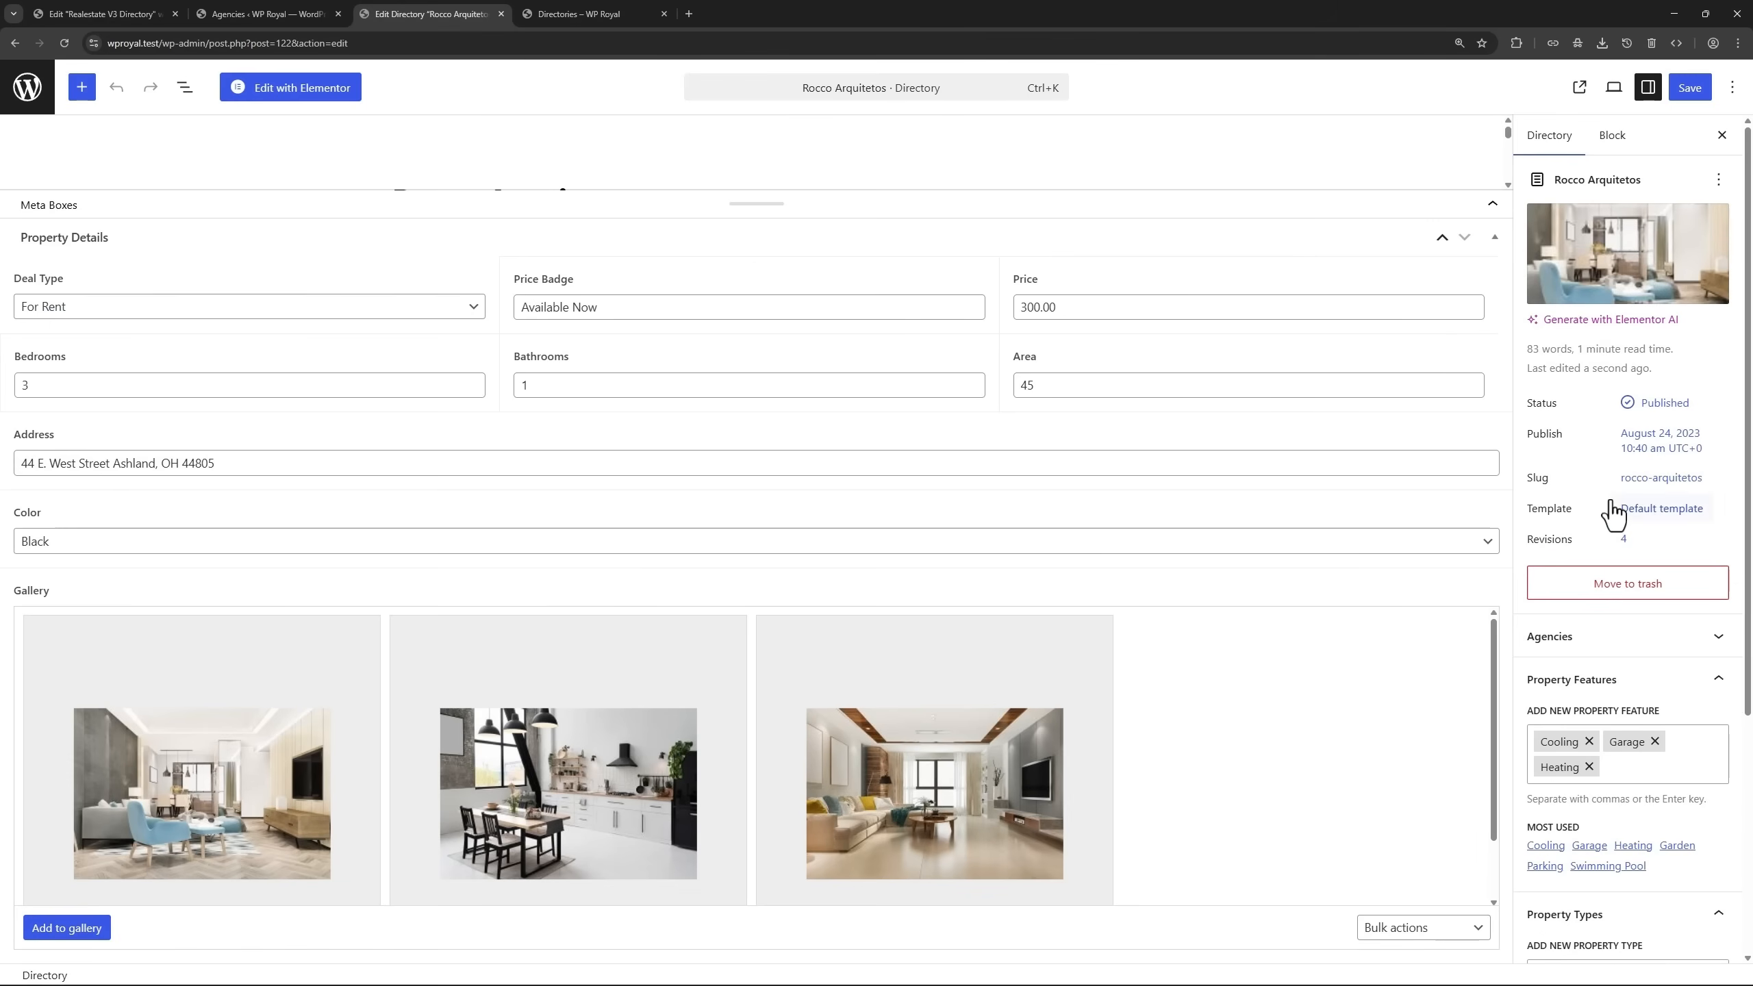
scroll(1615, 508, down, 2)
click(1640, 502)
click(1561, 562)
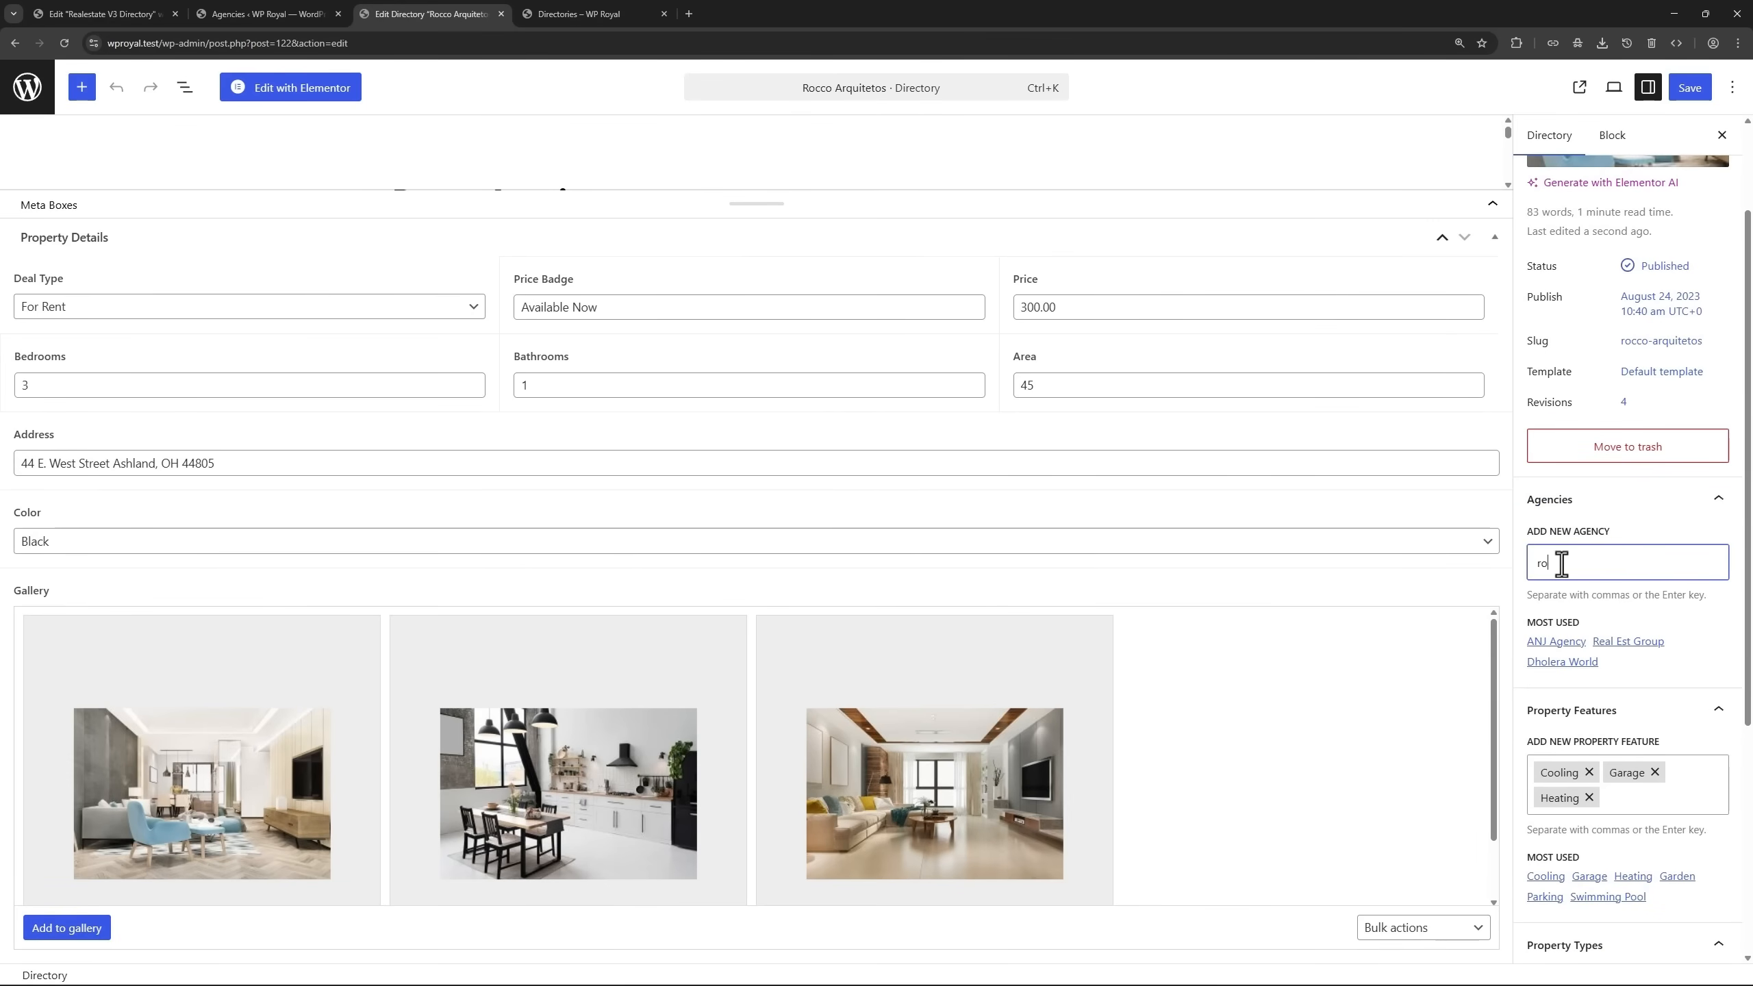
text(ros)
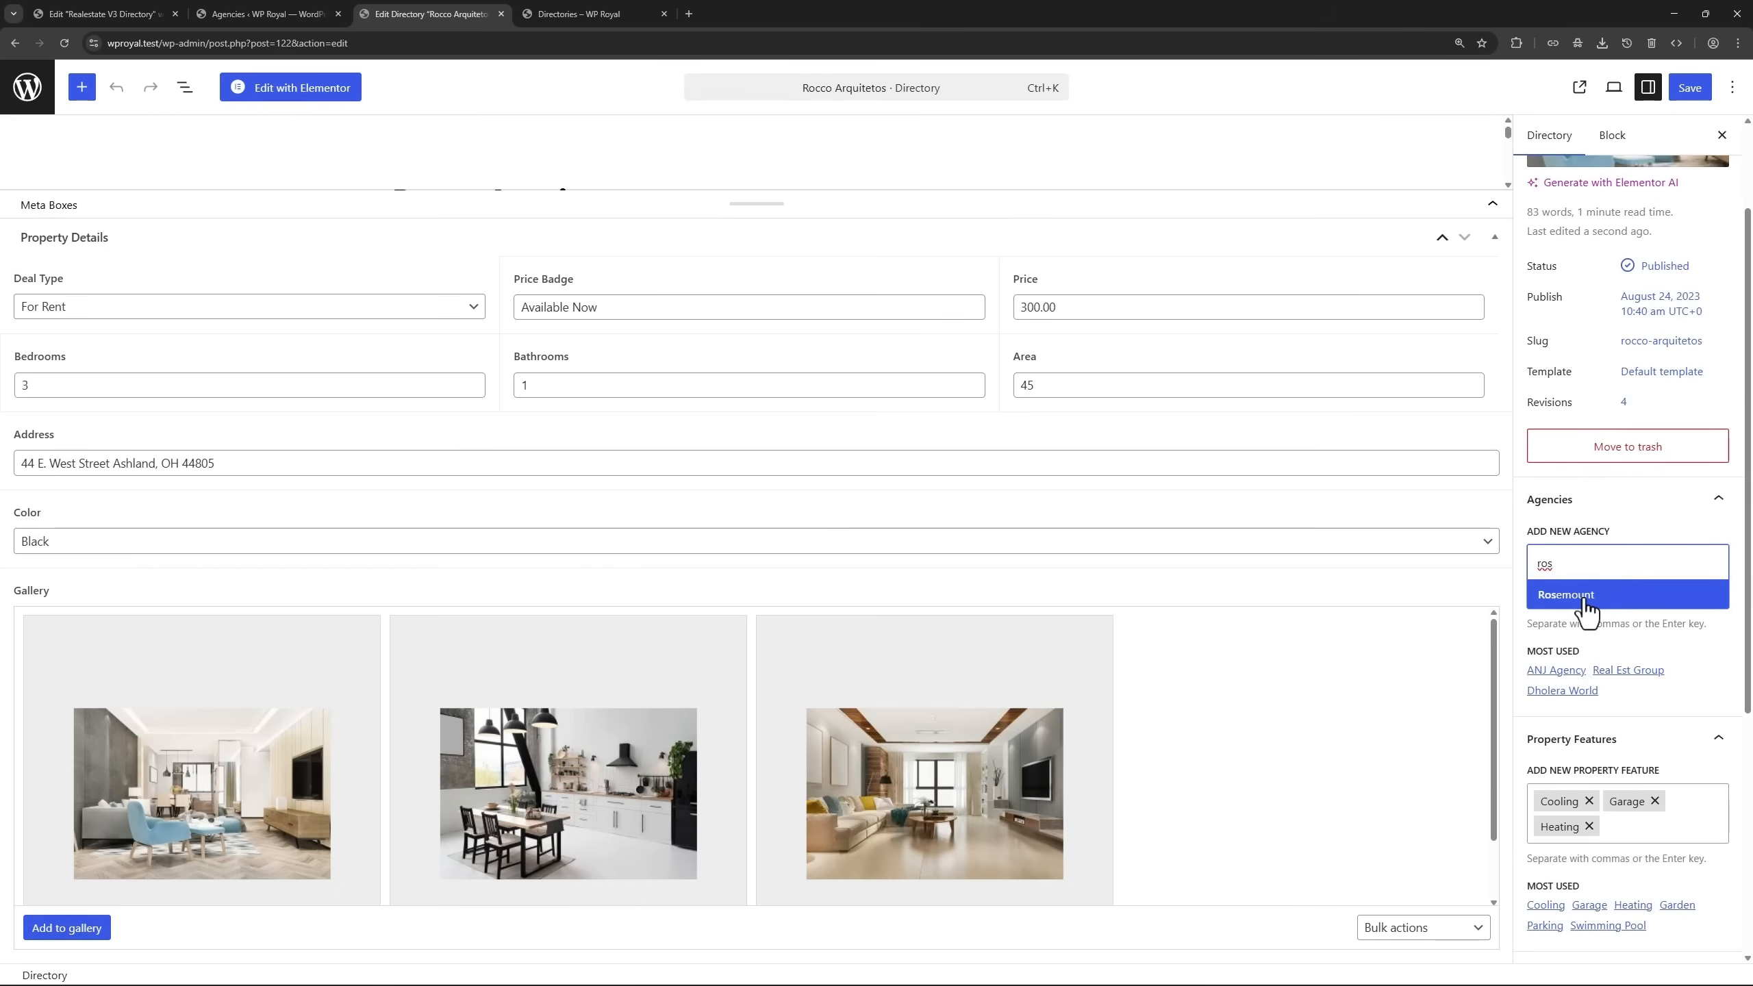
click(1582, 598)
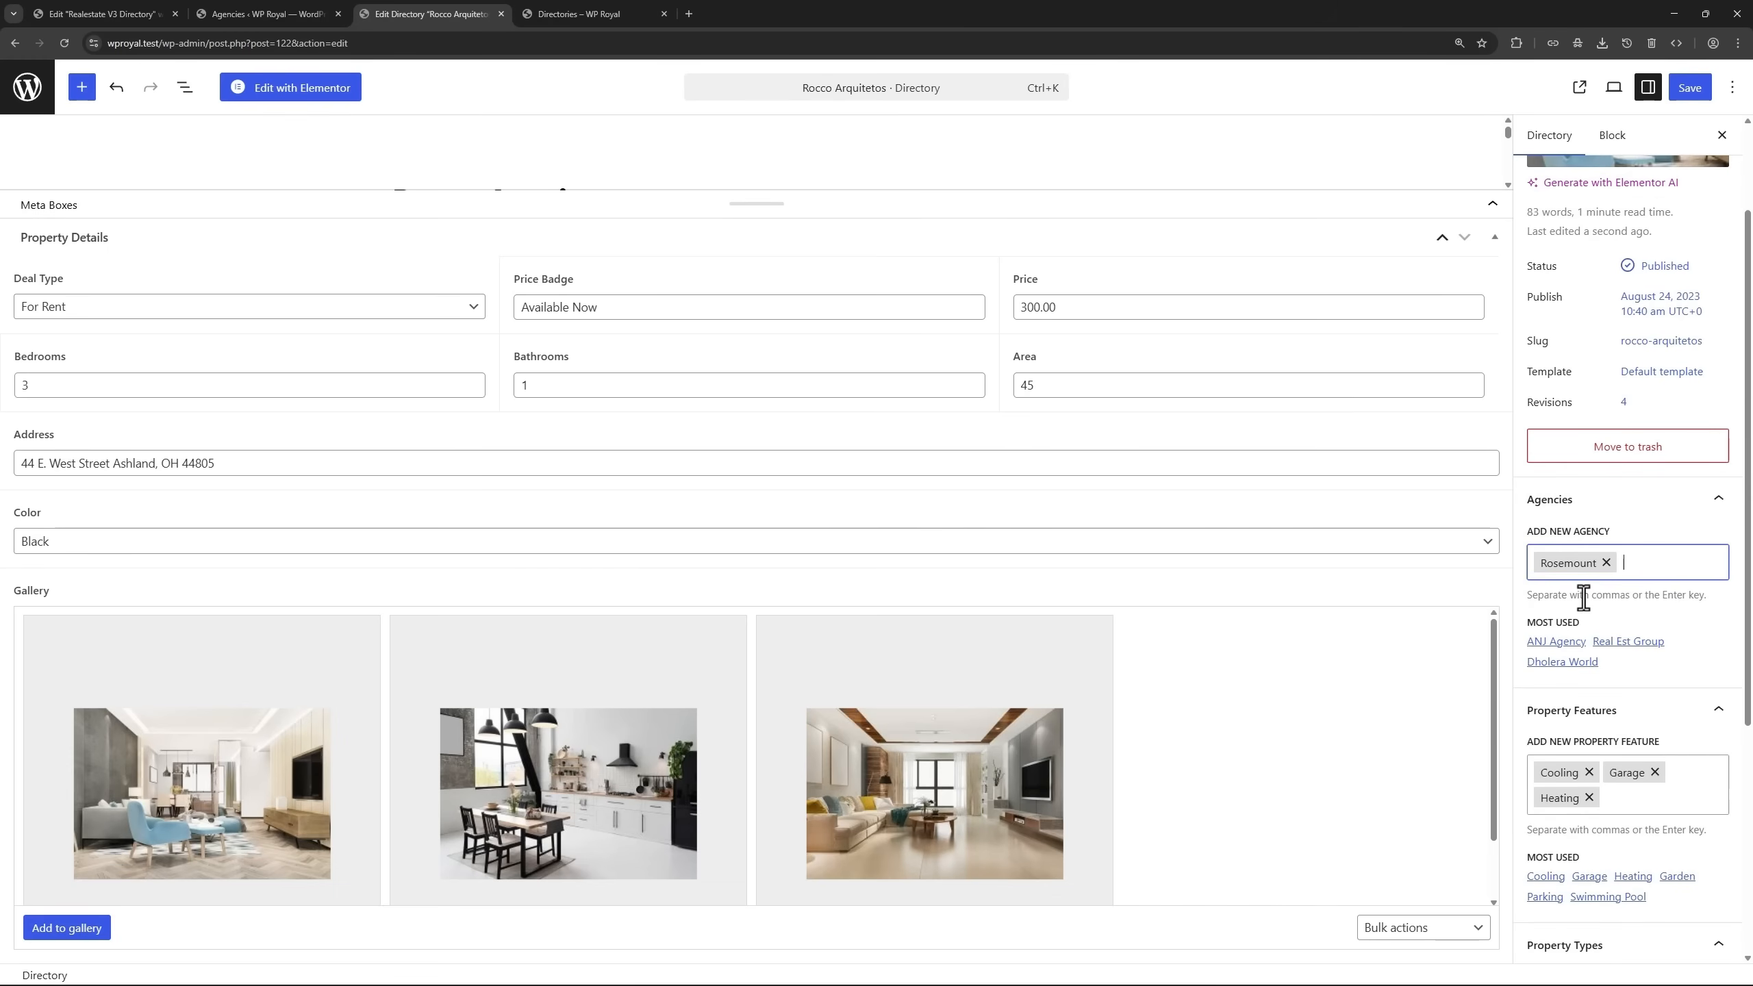
click(1692, 88)
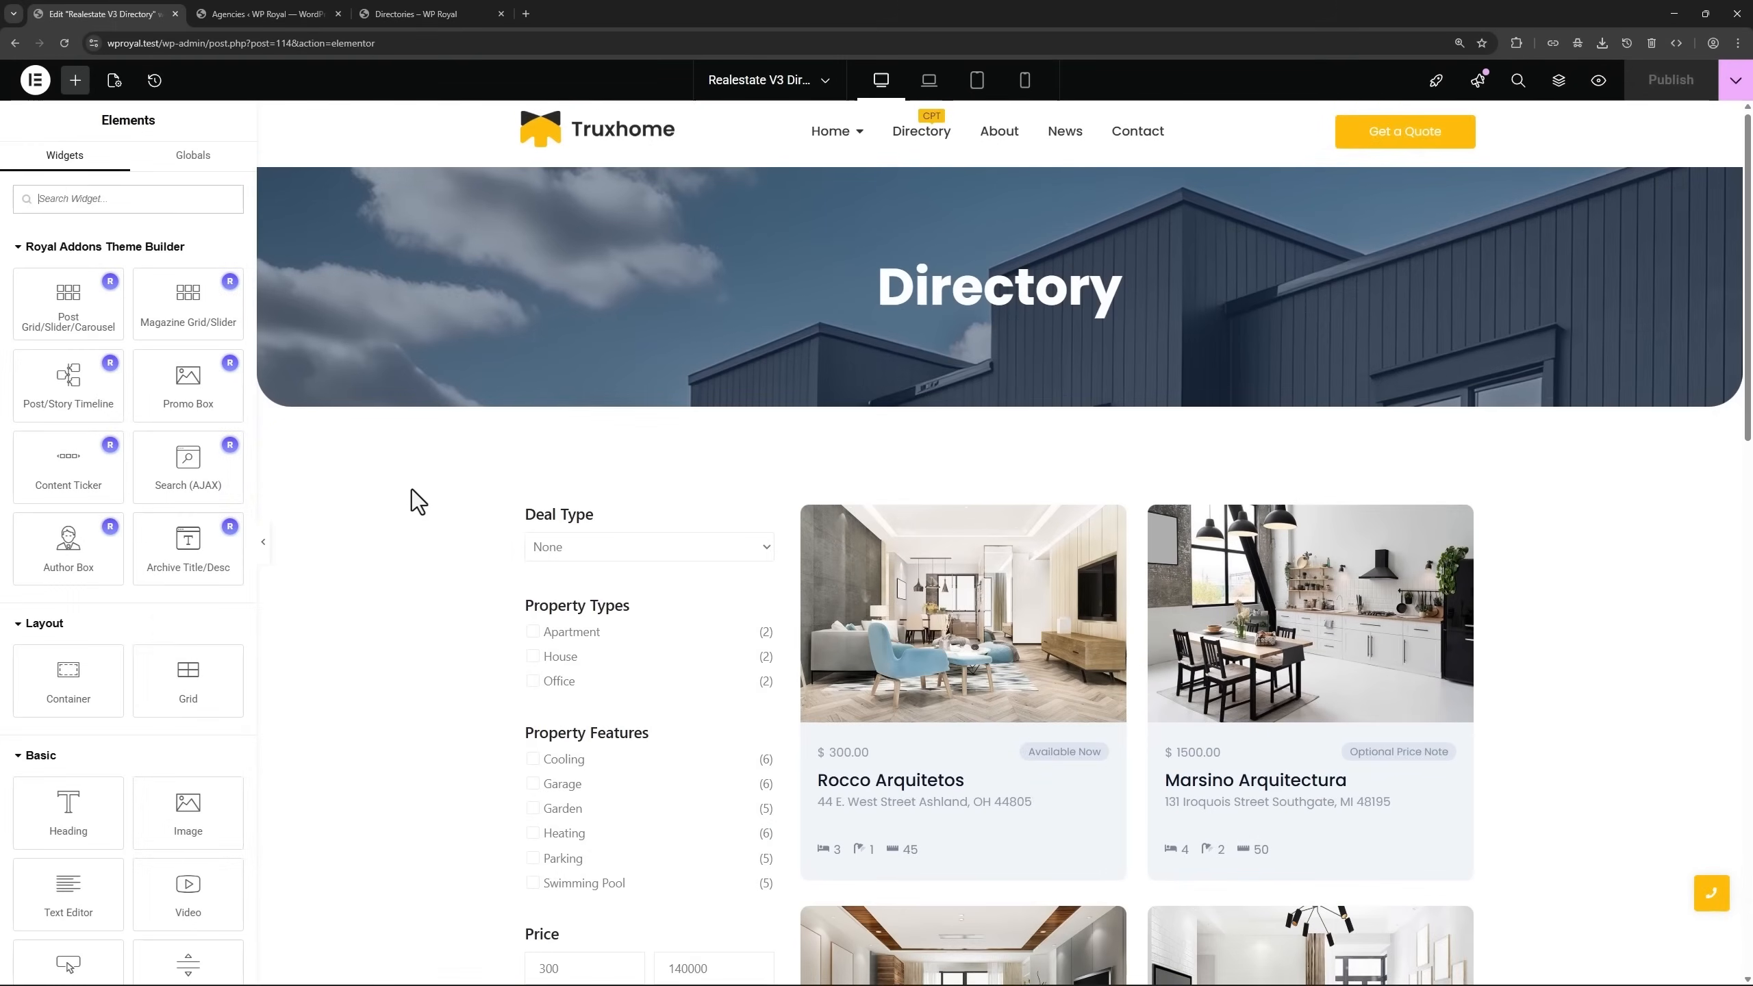
Add an Advanced Filters widget between the Property Features and Price filters on the directory page.
scroll(410, 489, down, 5)
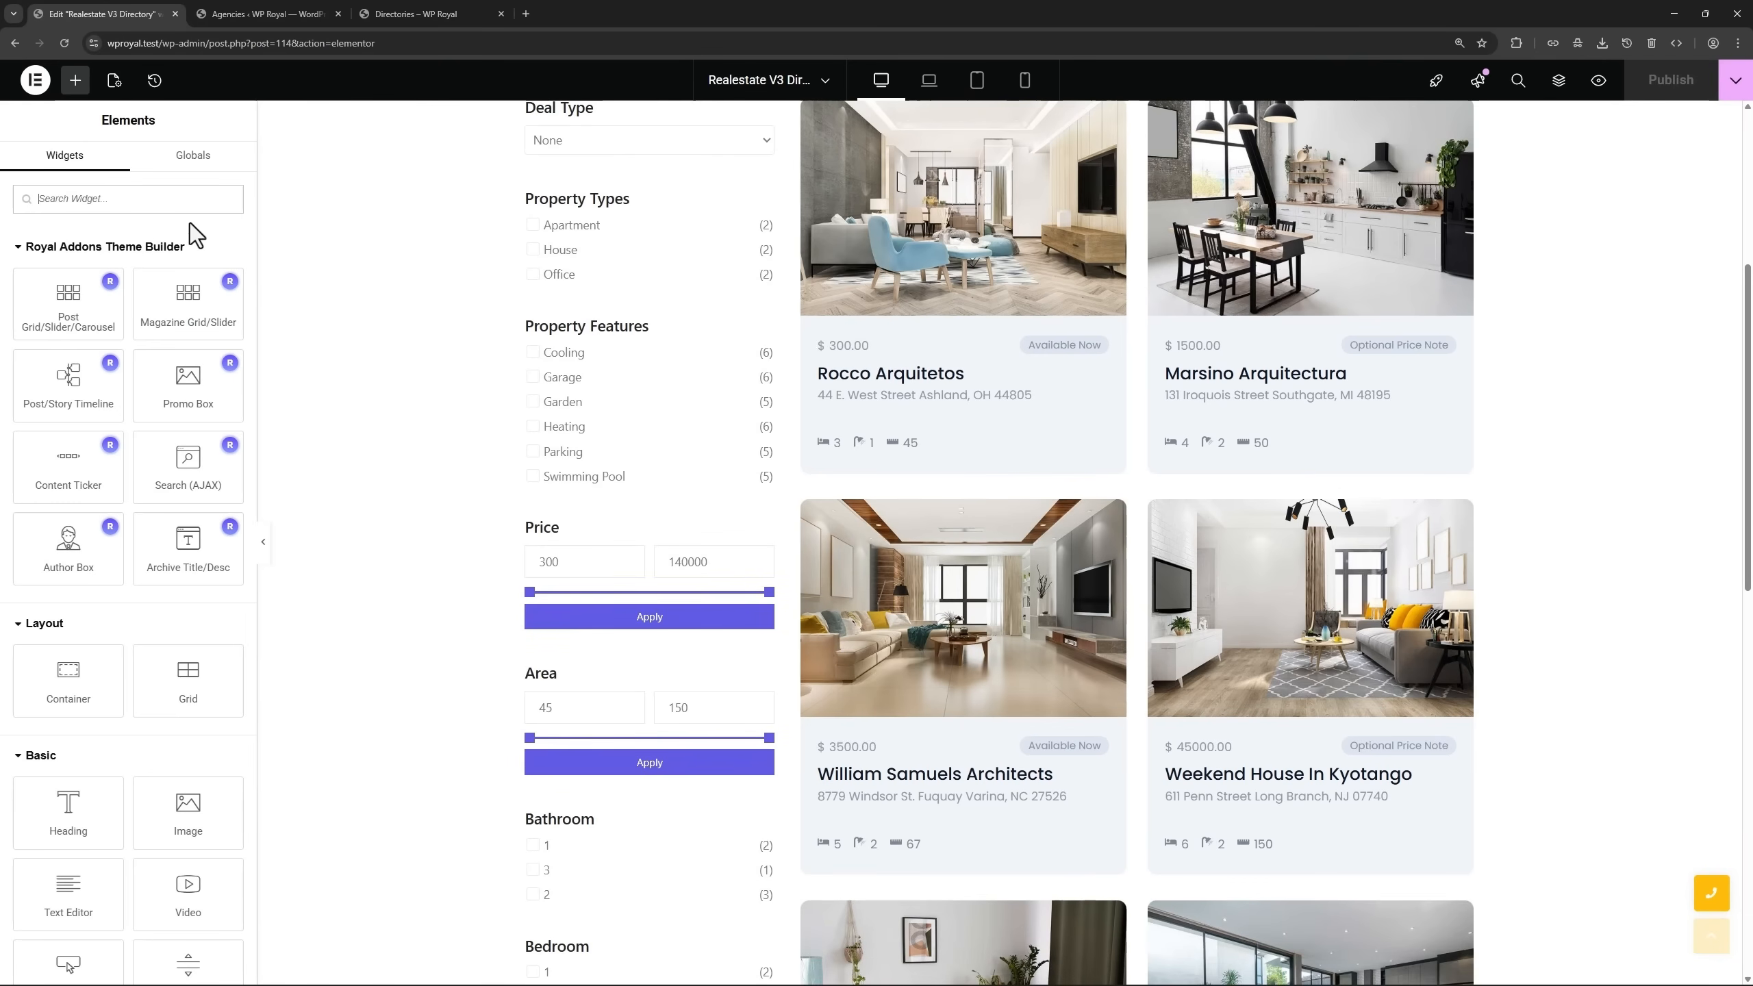
click(119, 199)
text(adva)
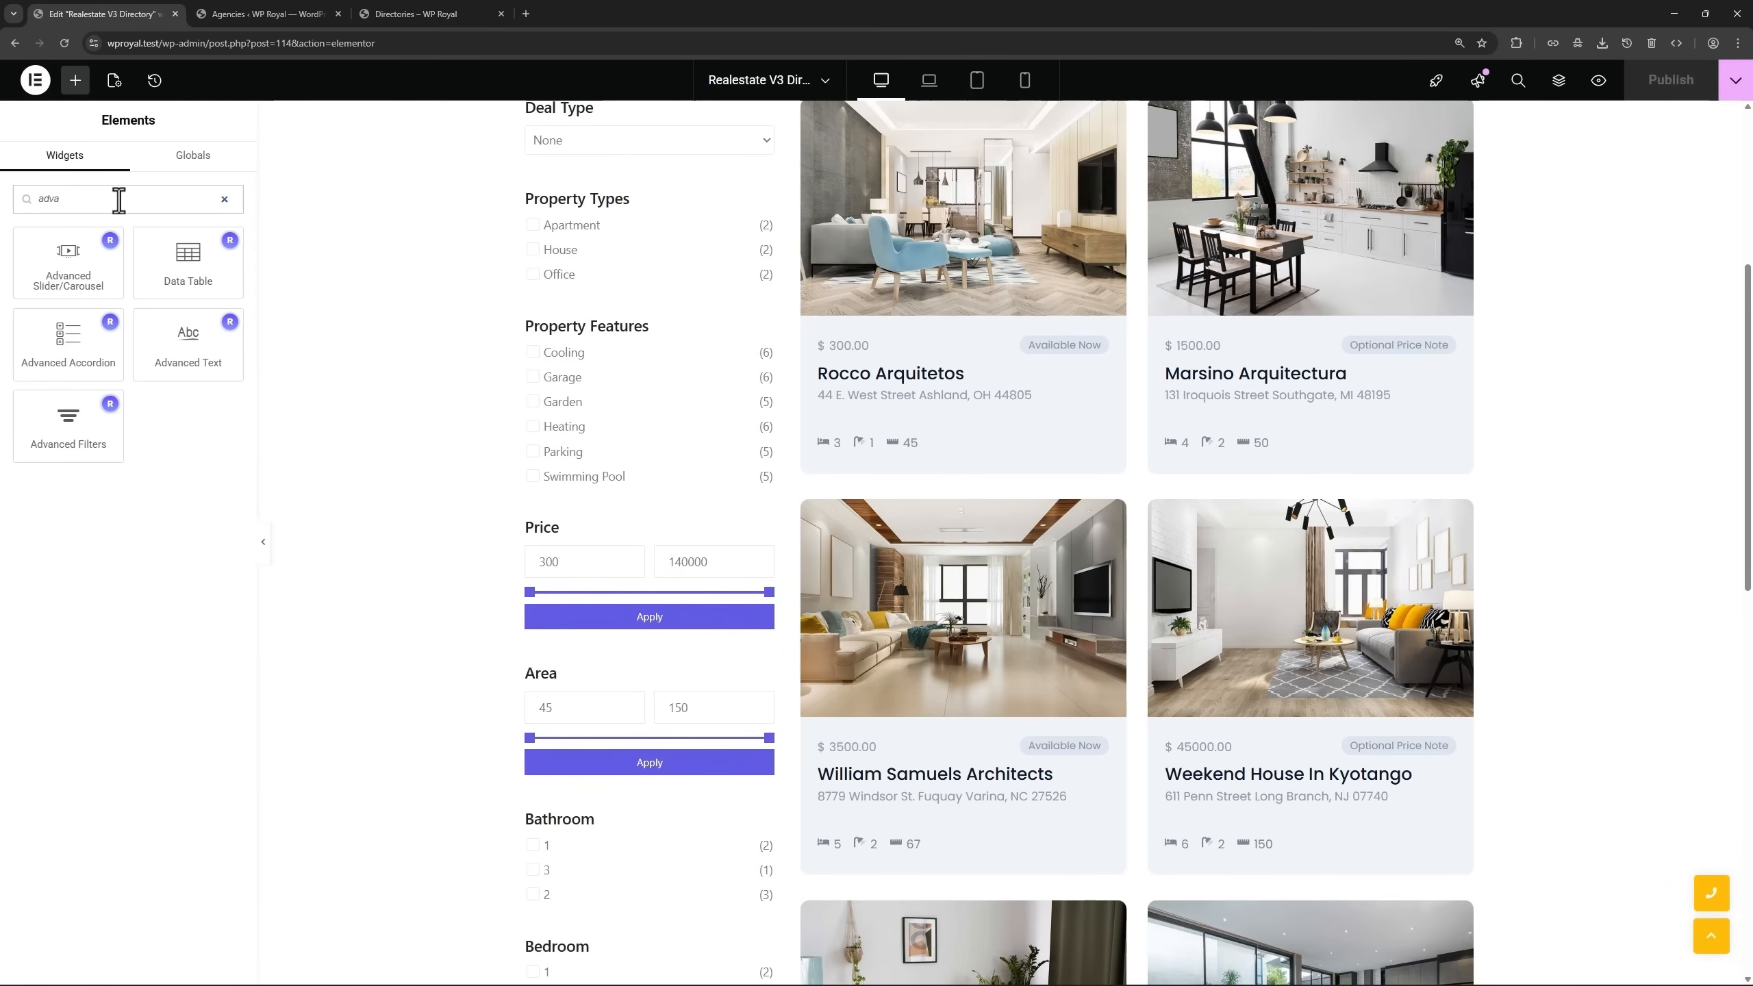
drag(79, 425, 607, 516)
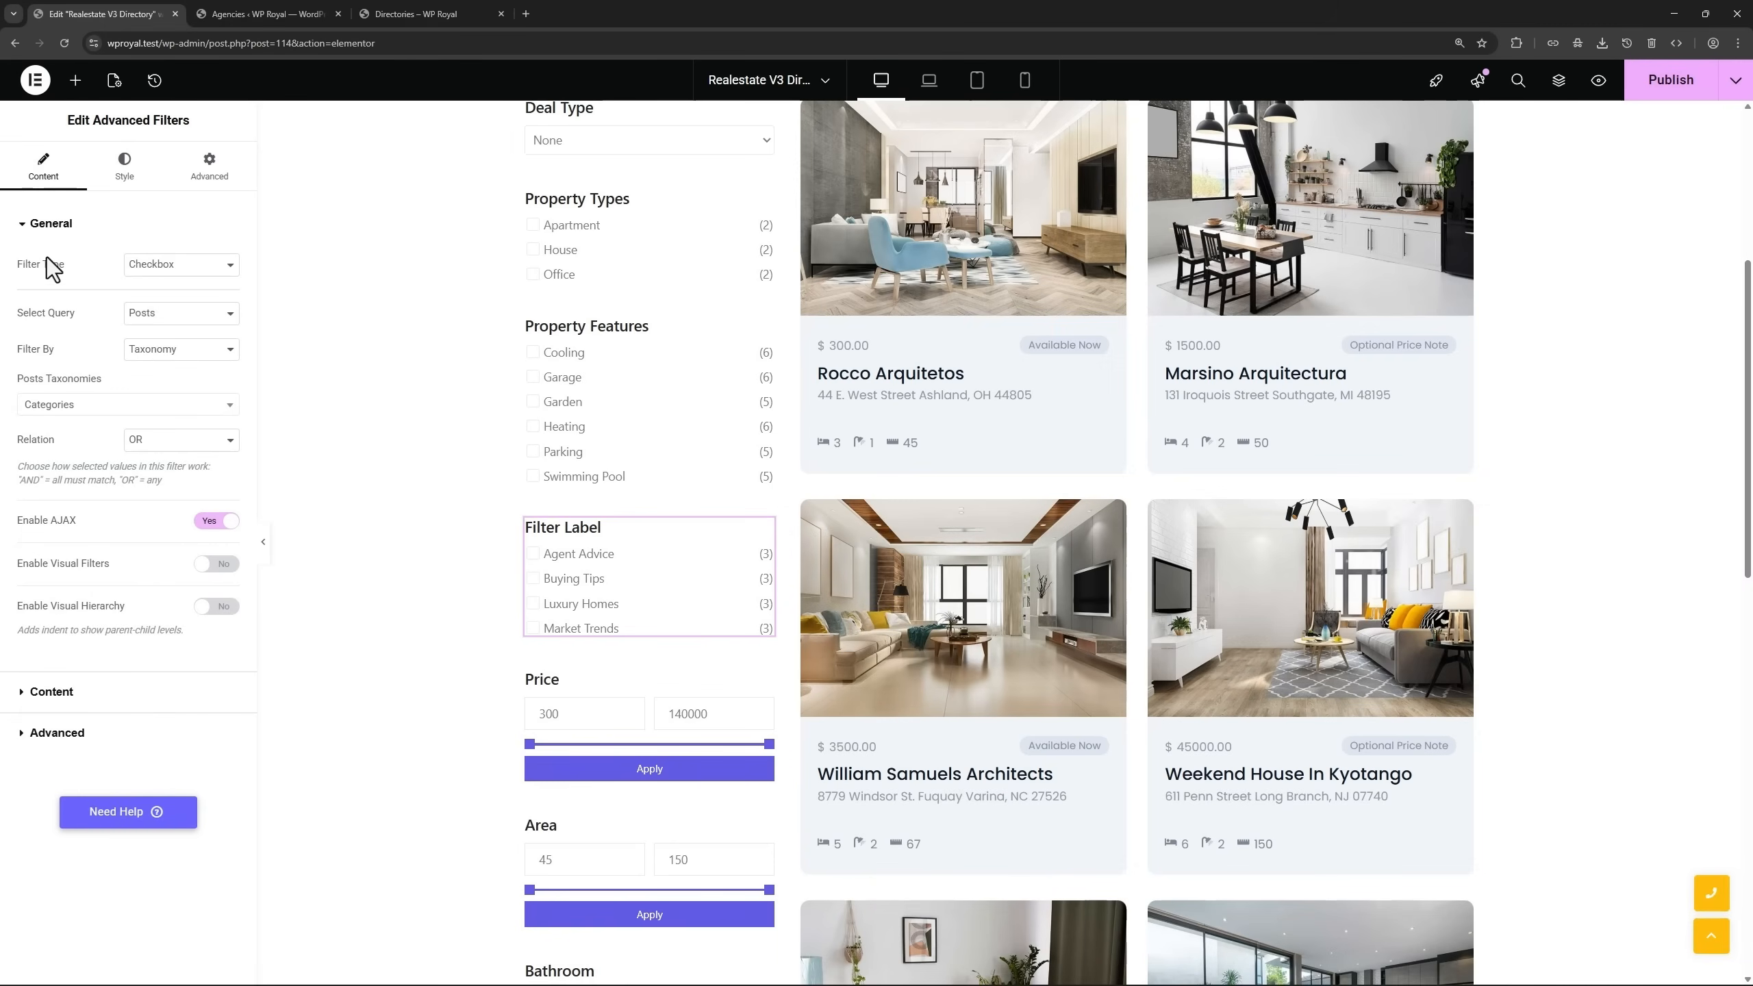
Set the new checkbox filter to query Directories and filter by the Agencies taxonomy.
click(157, 269)
click(157, 270)
click(149, 317)
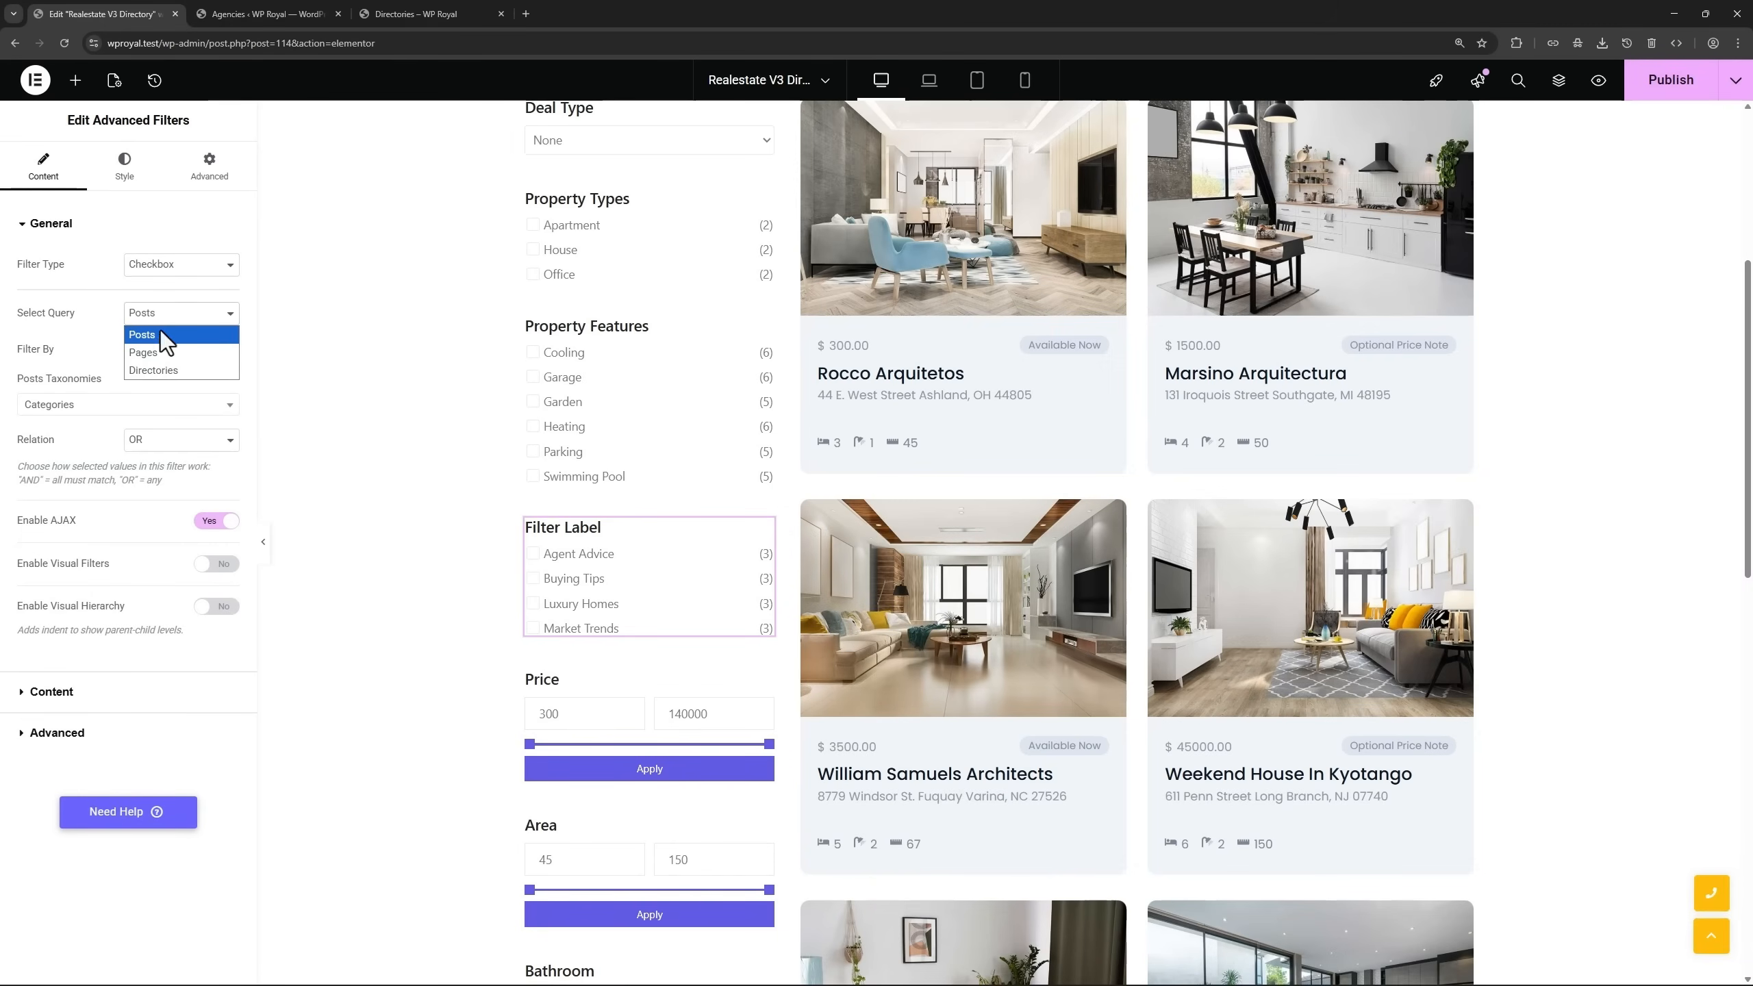
click(150, 372)
click(157, 351)
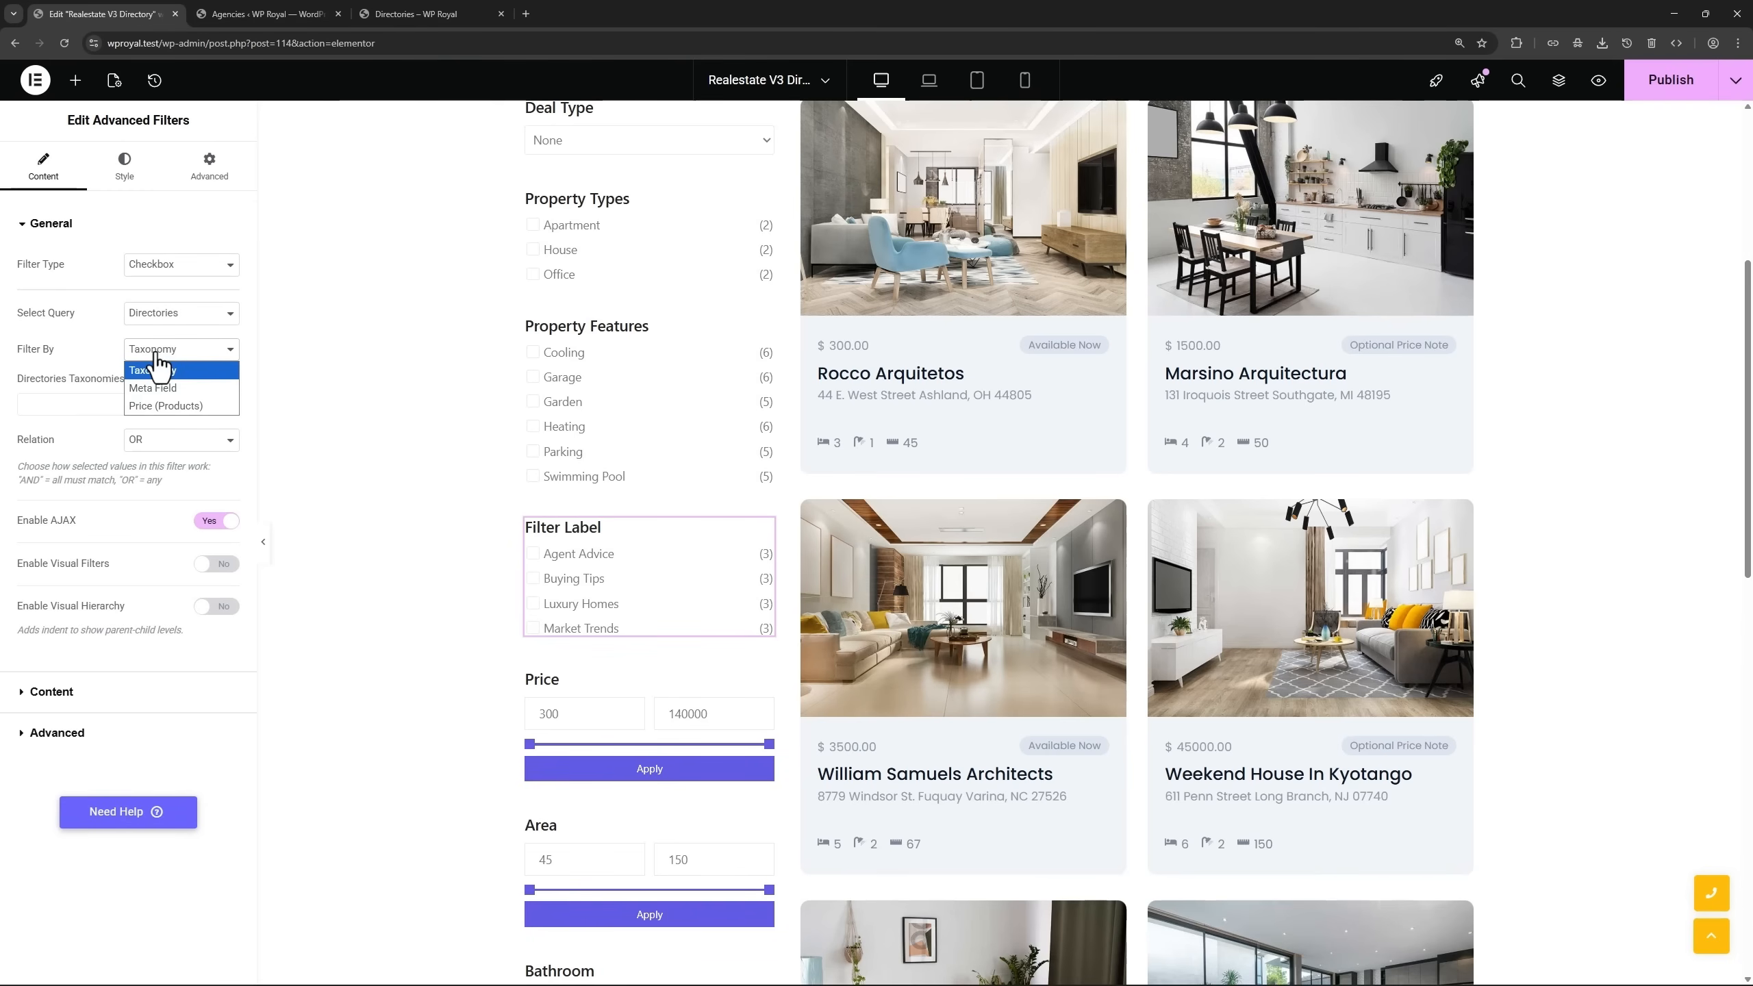
click(156, 356)
click(136, 408)
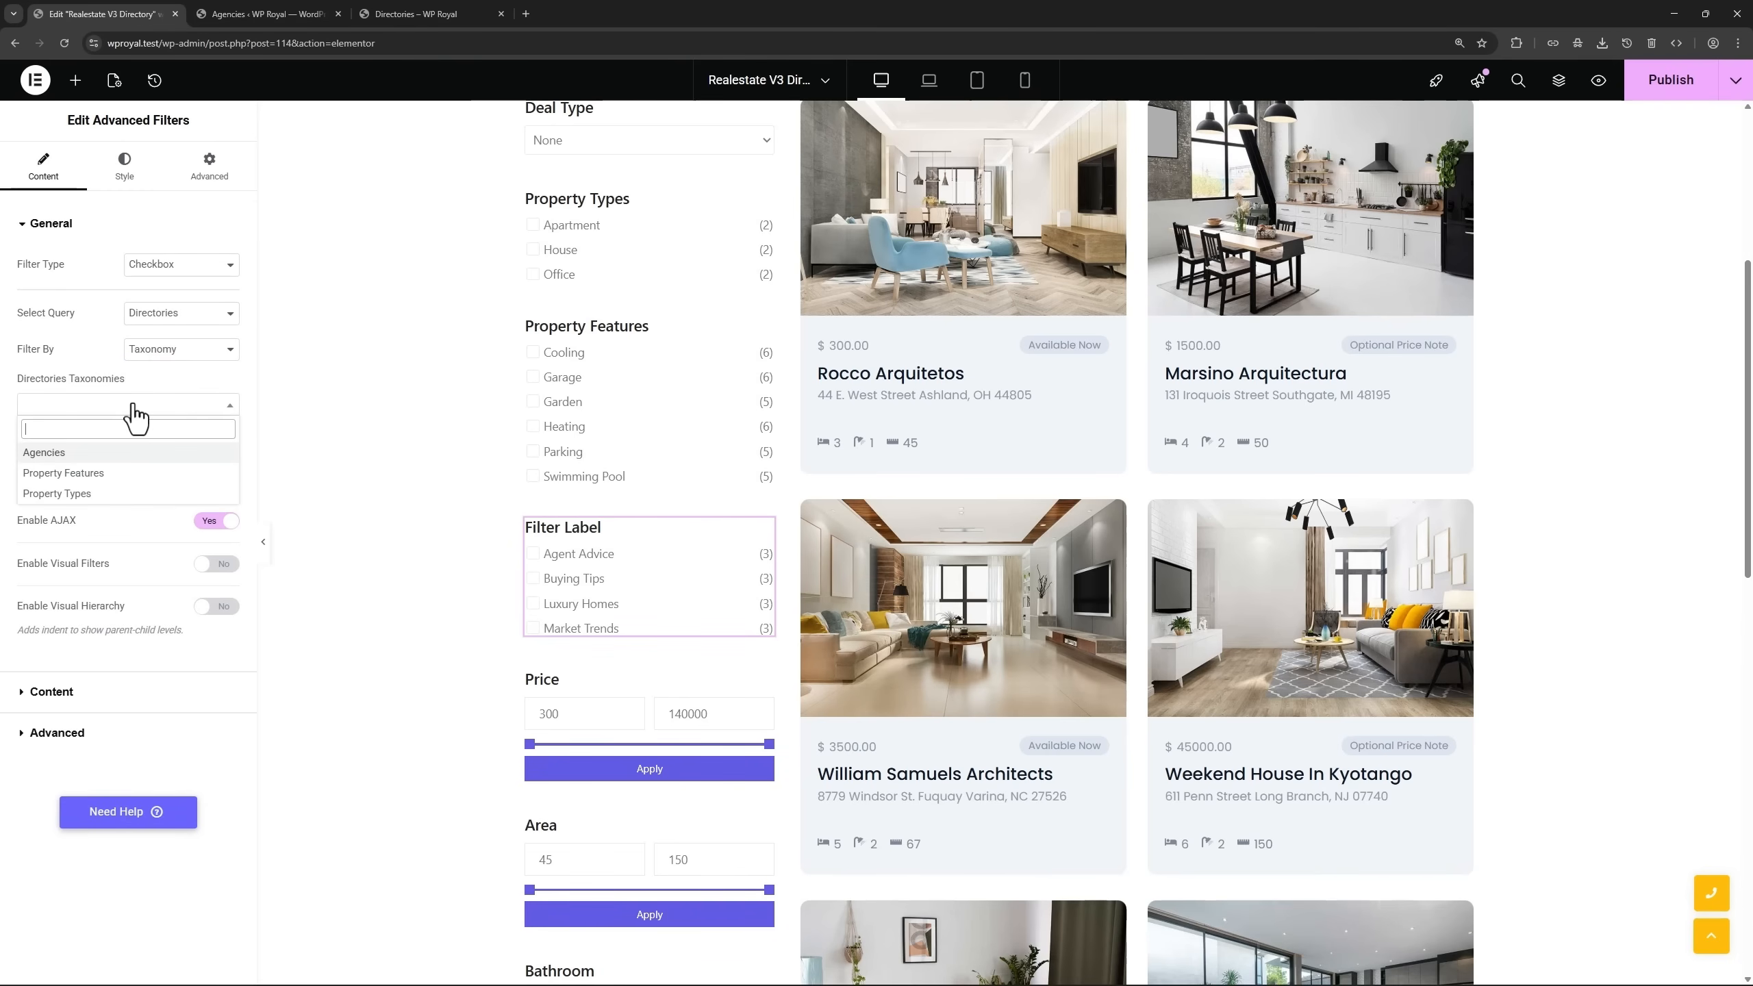
click(49, 453)
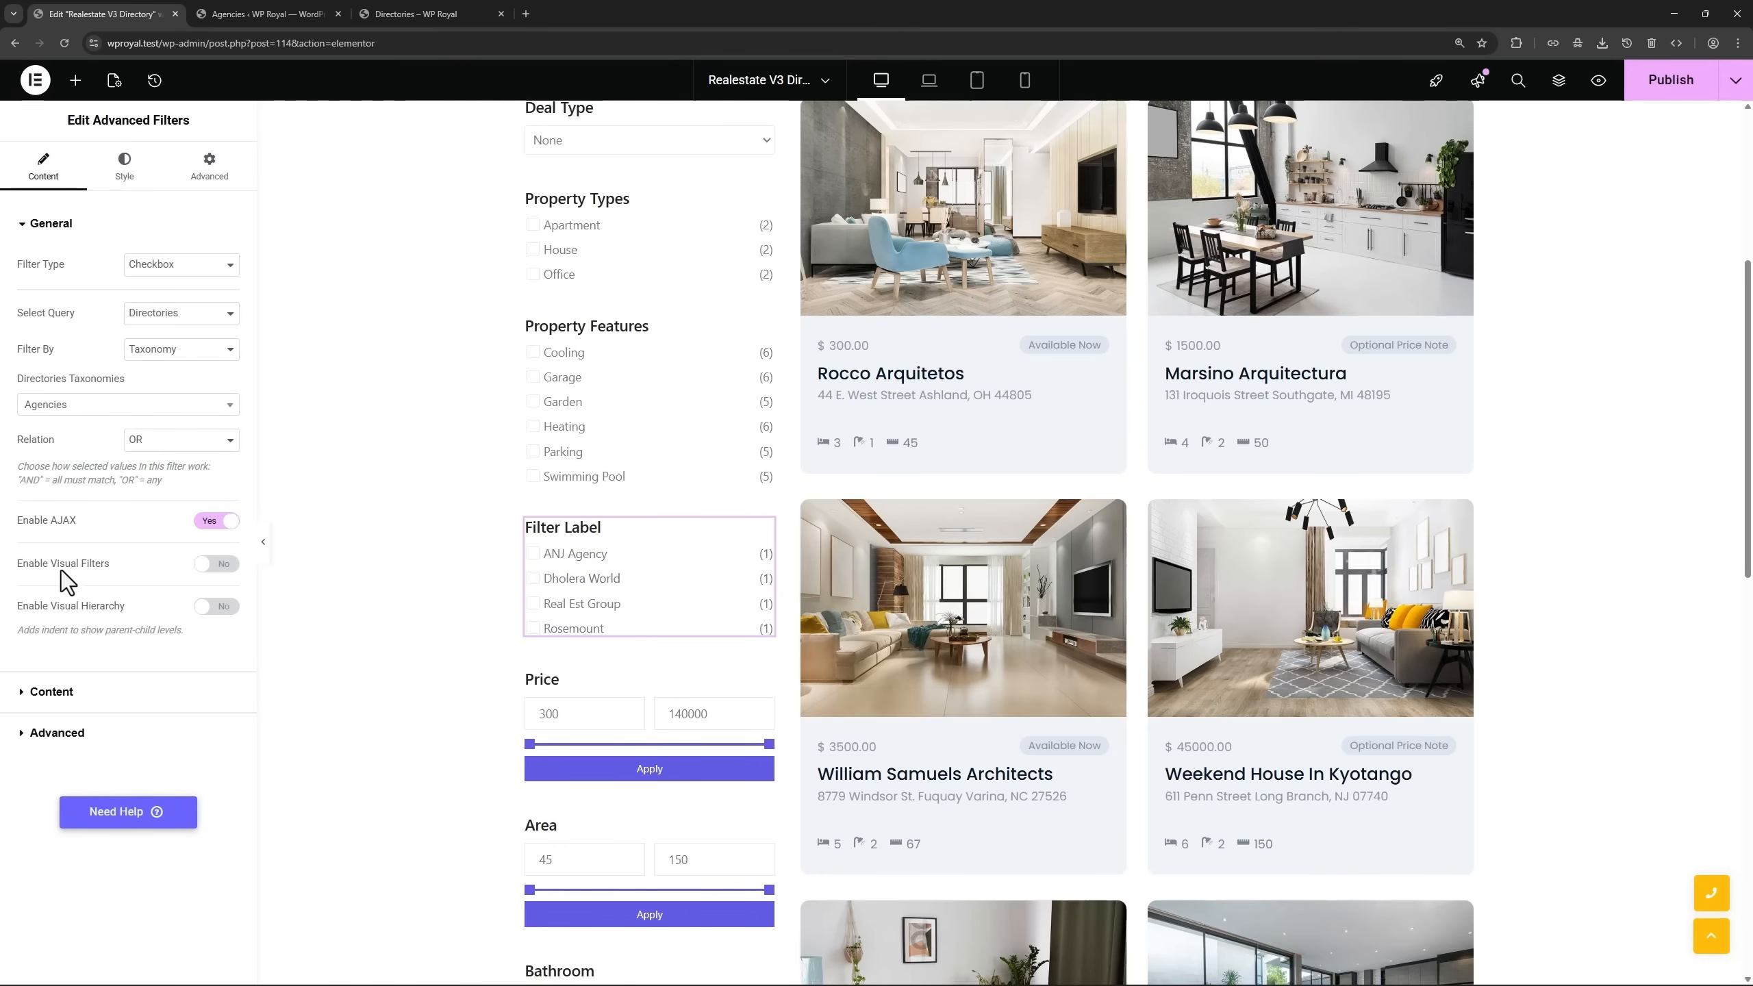
Enable visual filters for the agency filter and set the visual filter type to Image.
click(218, 565)
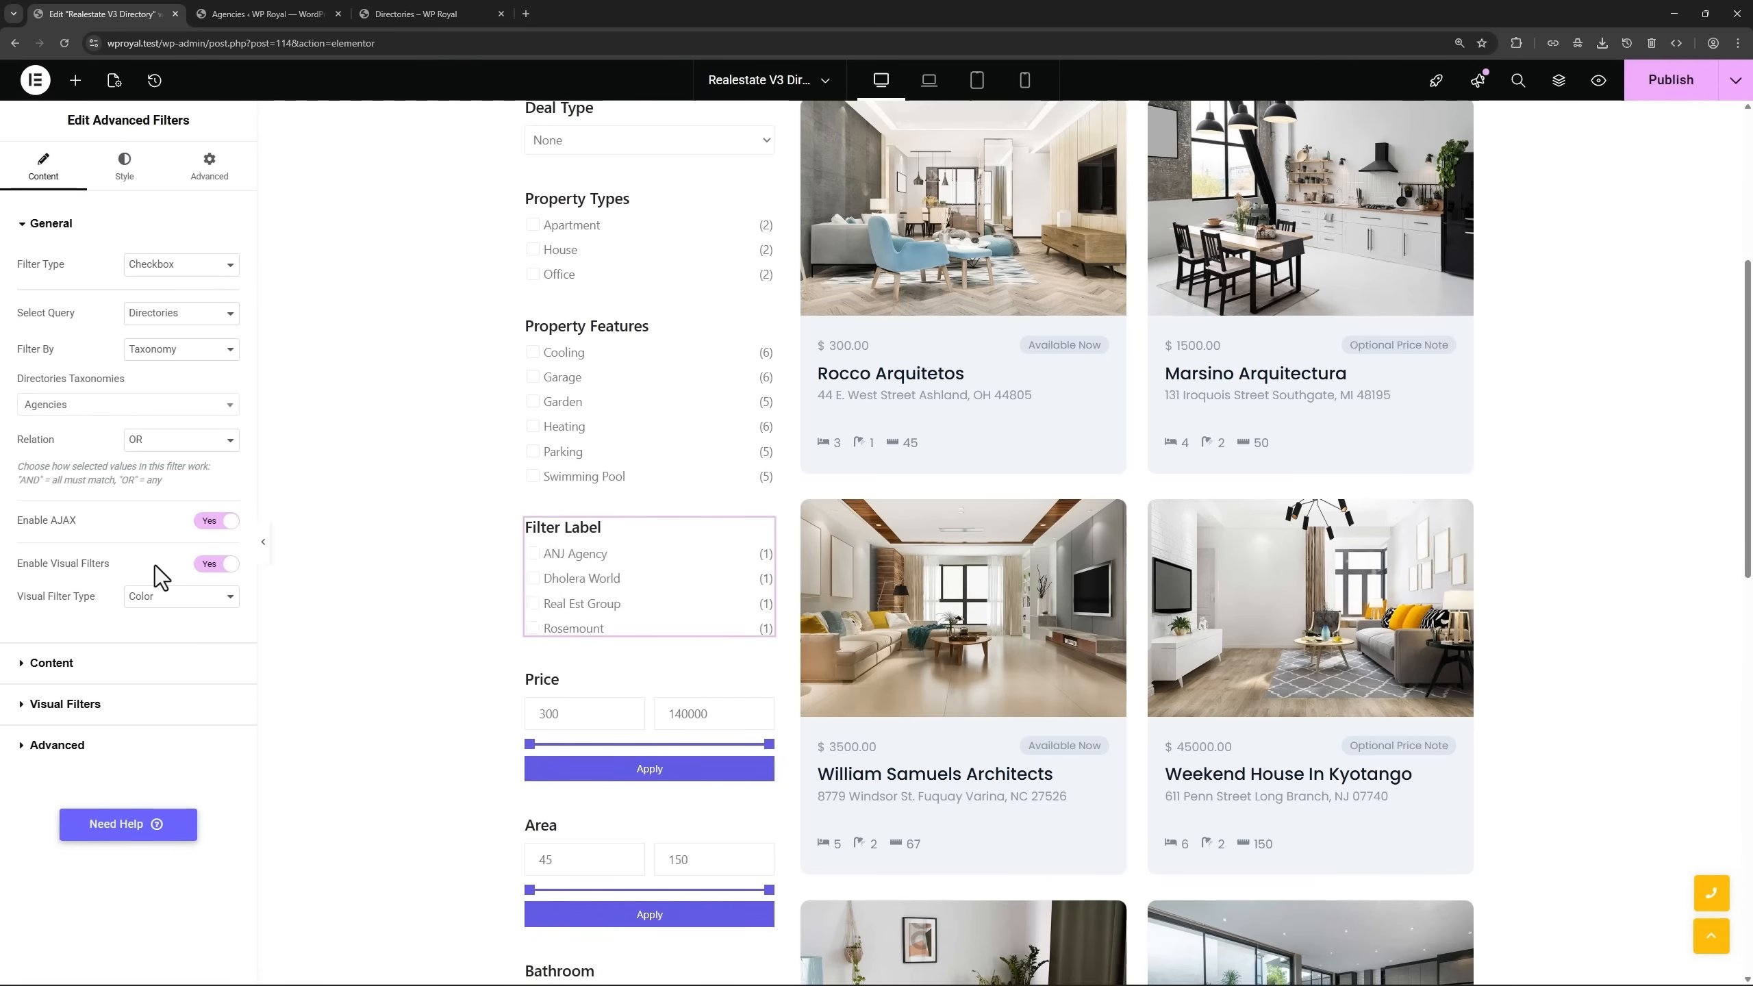
click(162, 614)
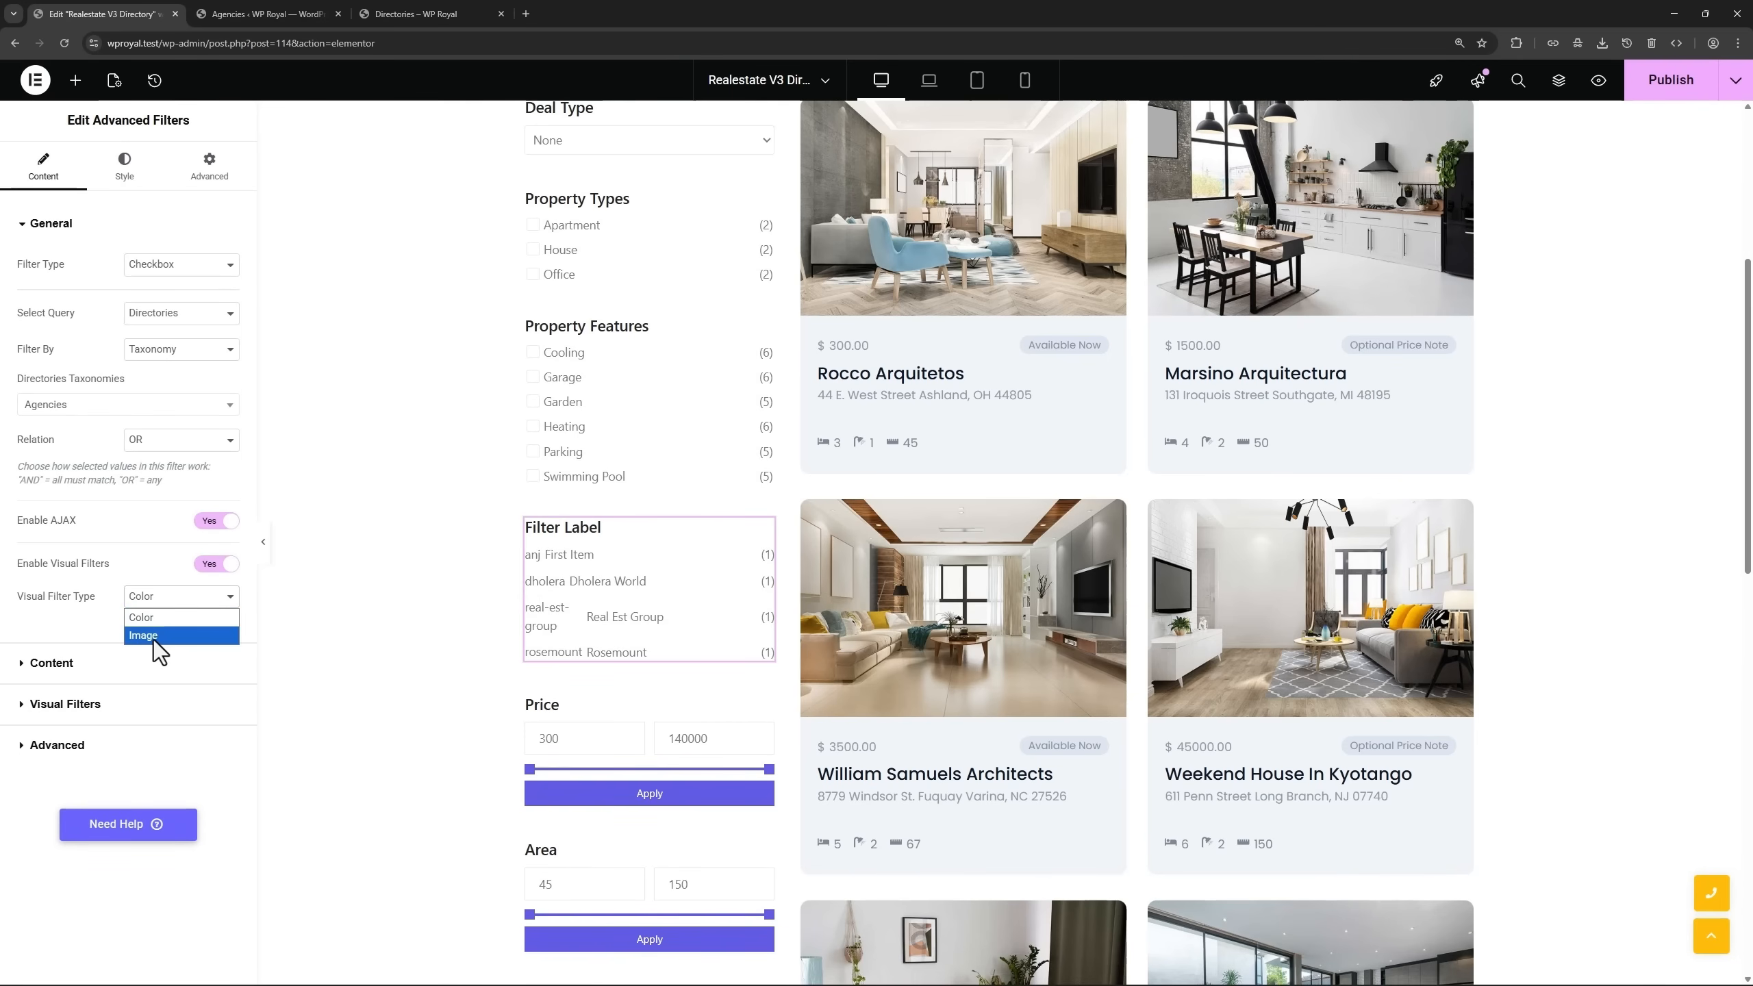
click(154, 638)
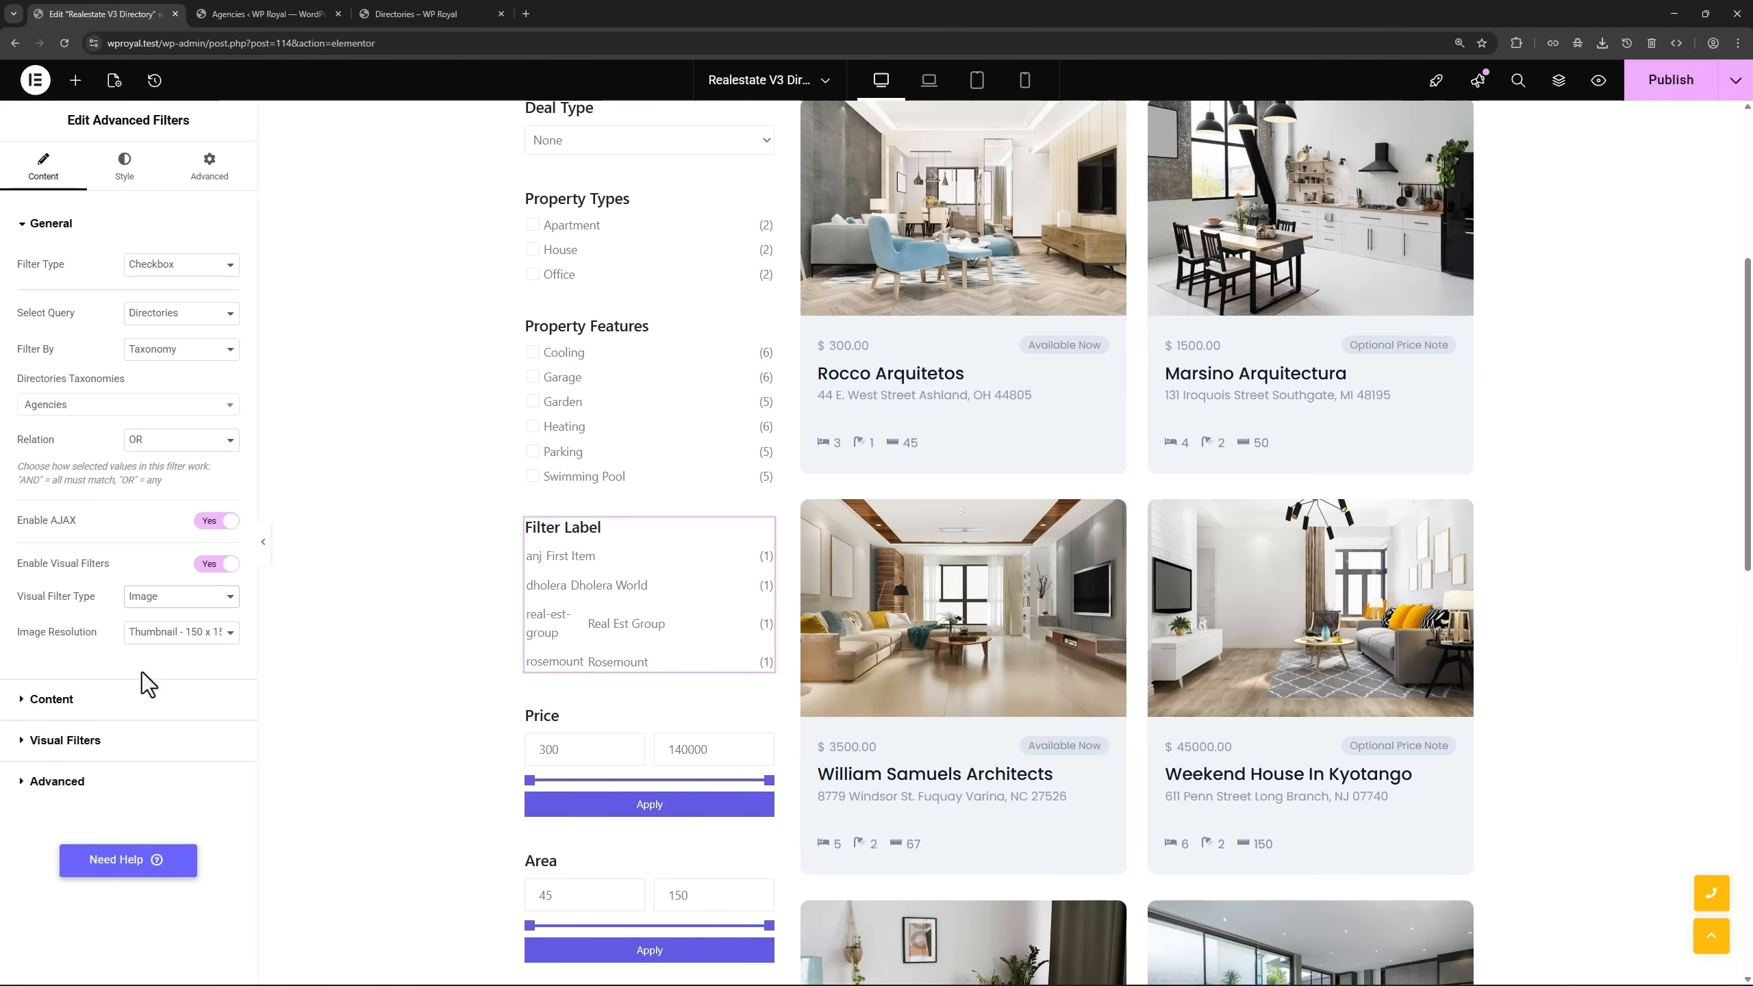
Title the first visual filter item "ANJ Agency" with replace value "anj", checking the slug against the Agencies list.
click(65, 740)
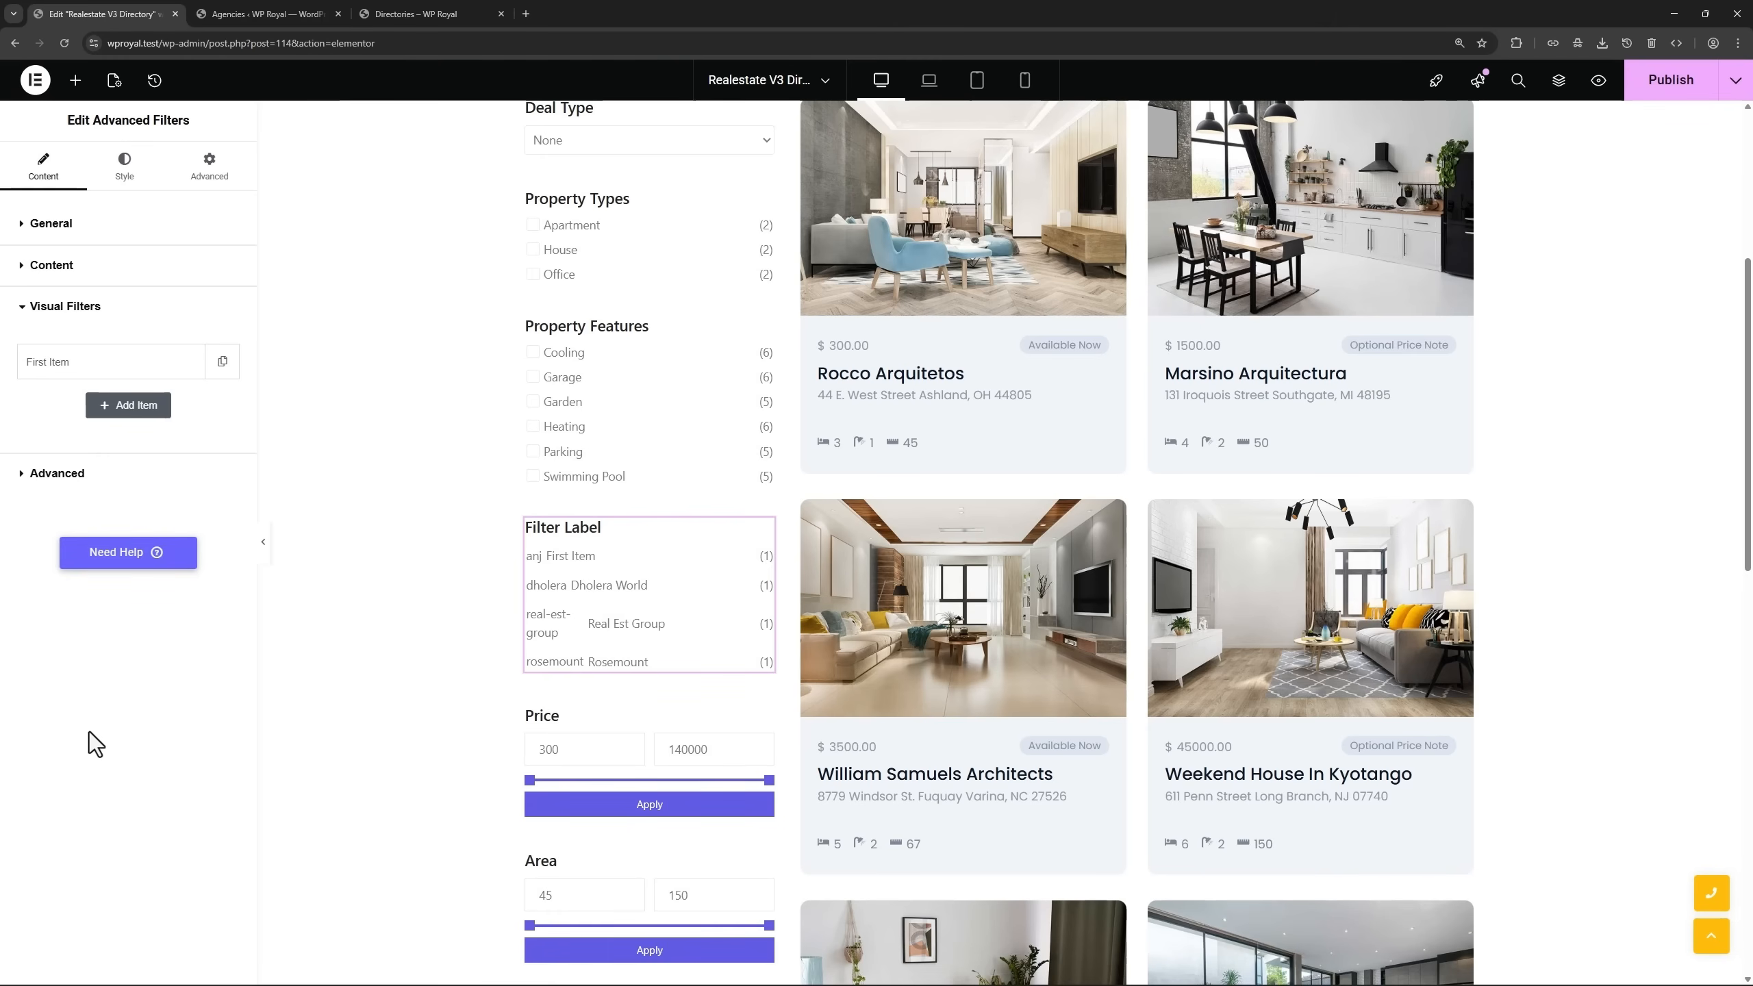
click(64, 366)
drag(84, 424, 28, 423)
text(ANJ Agency)
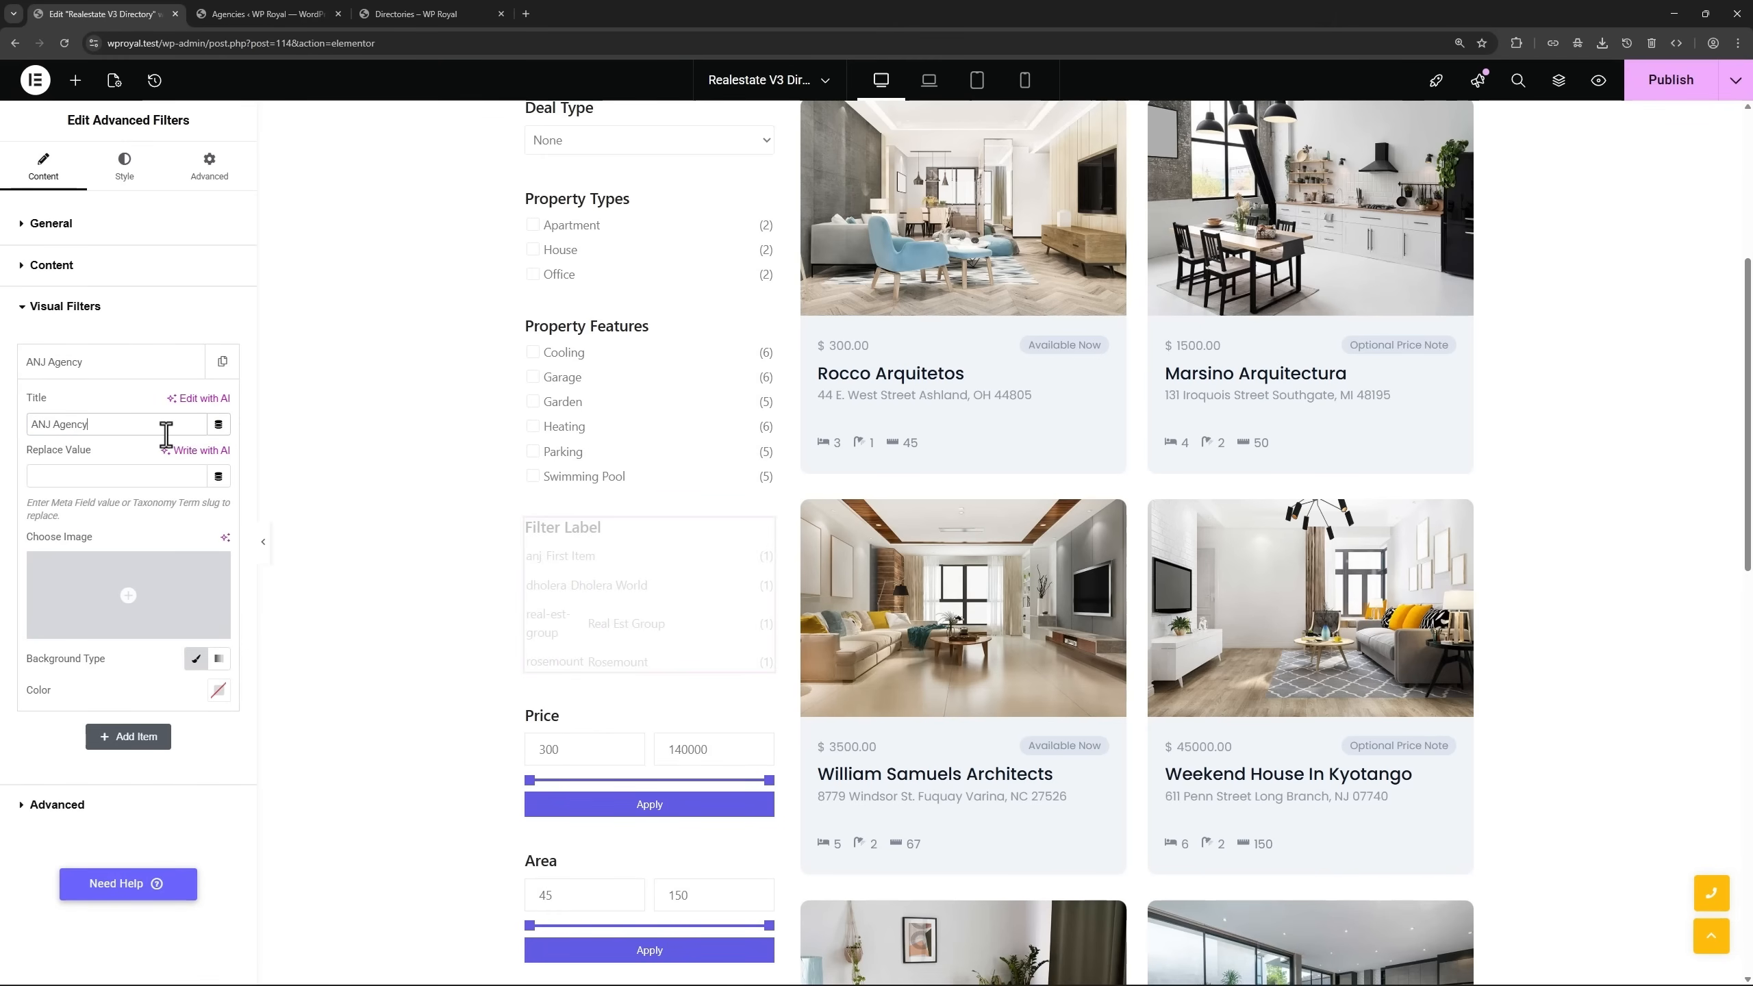
click(58, 475)
text(anj)
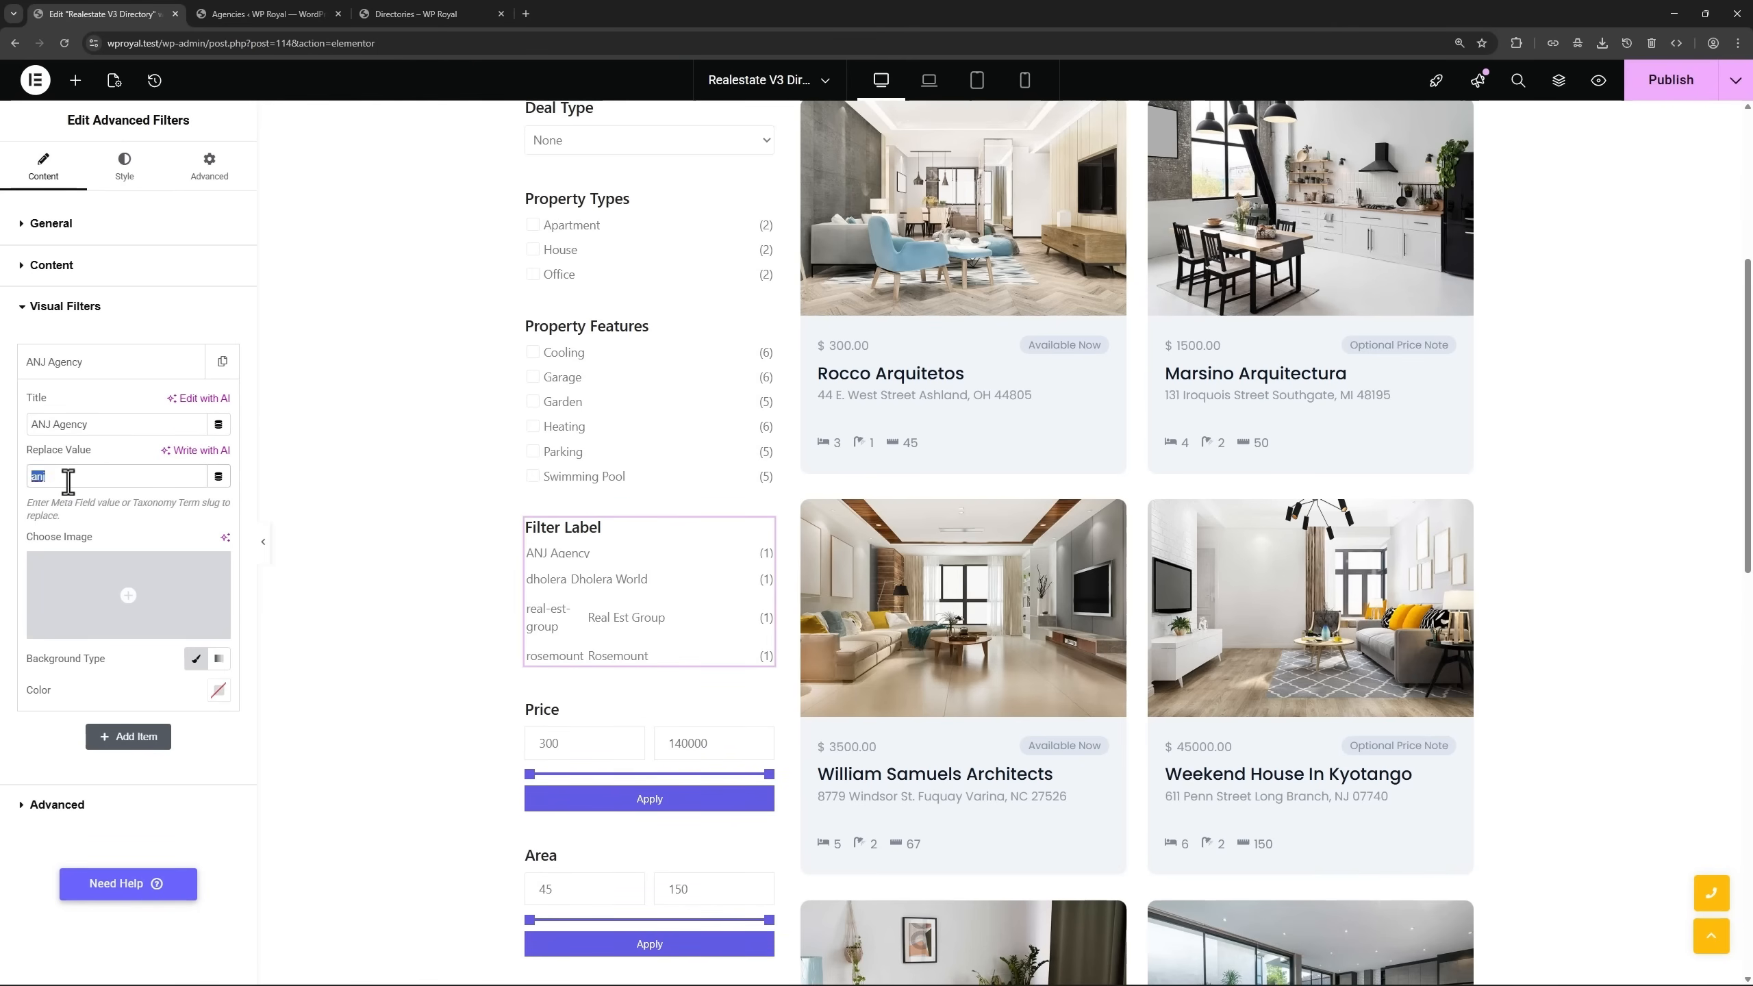
click(262, 13)
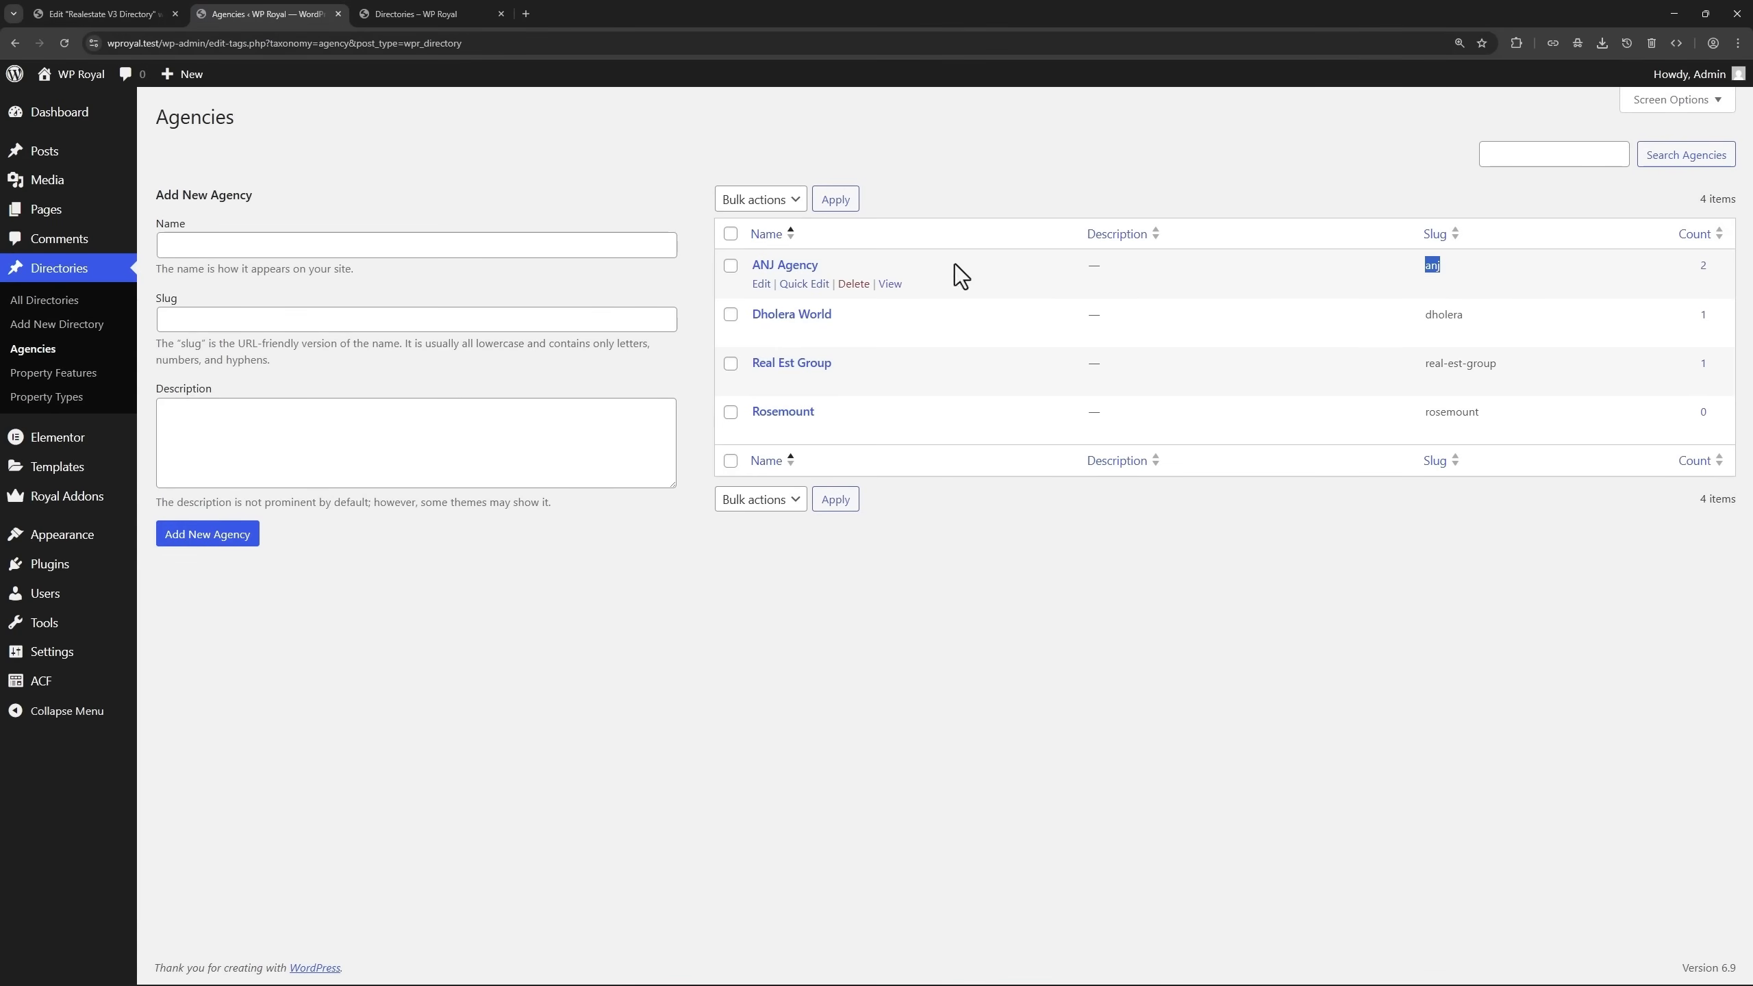
click(121, 13)
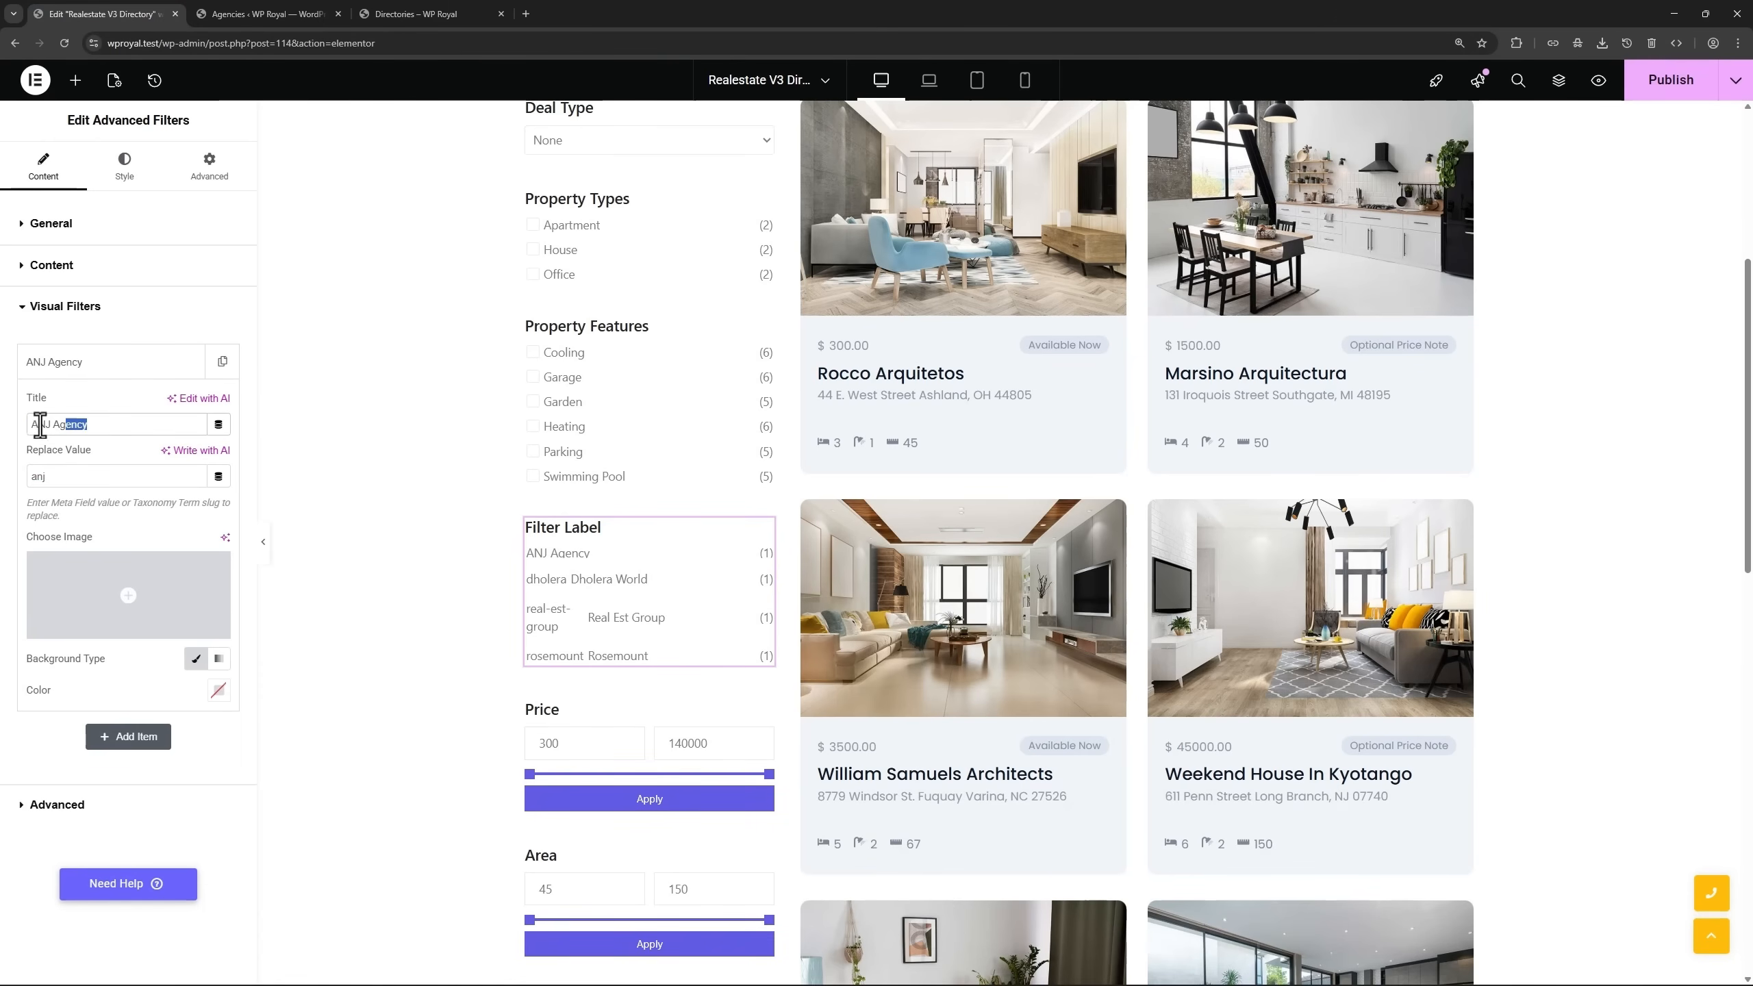
Assign the red agency-4.png logo from the media library to the ANJ Agency item and collapse it.
click(163, 593)
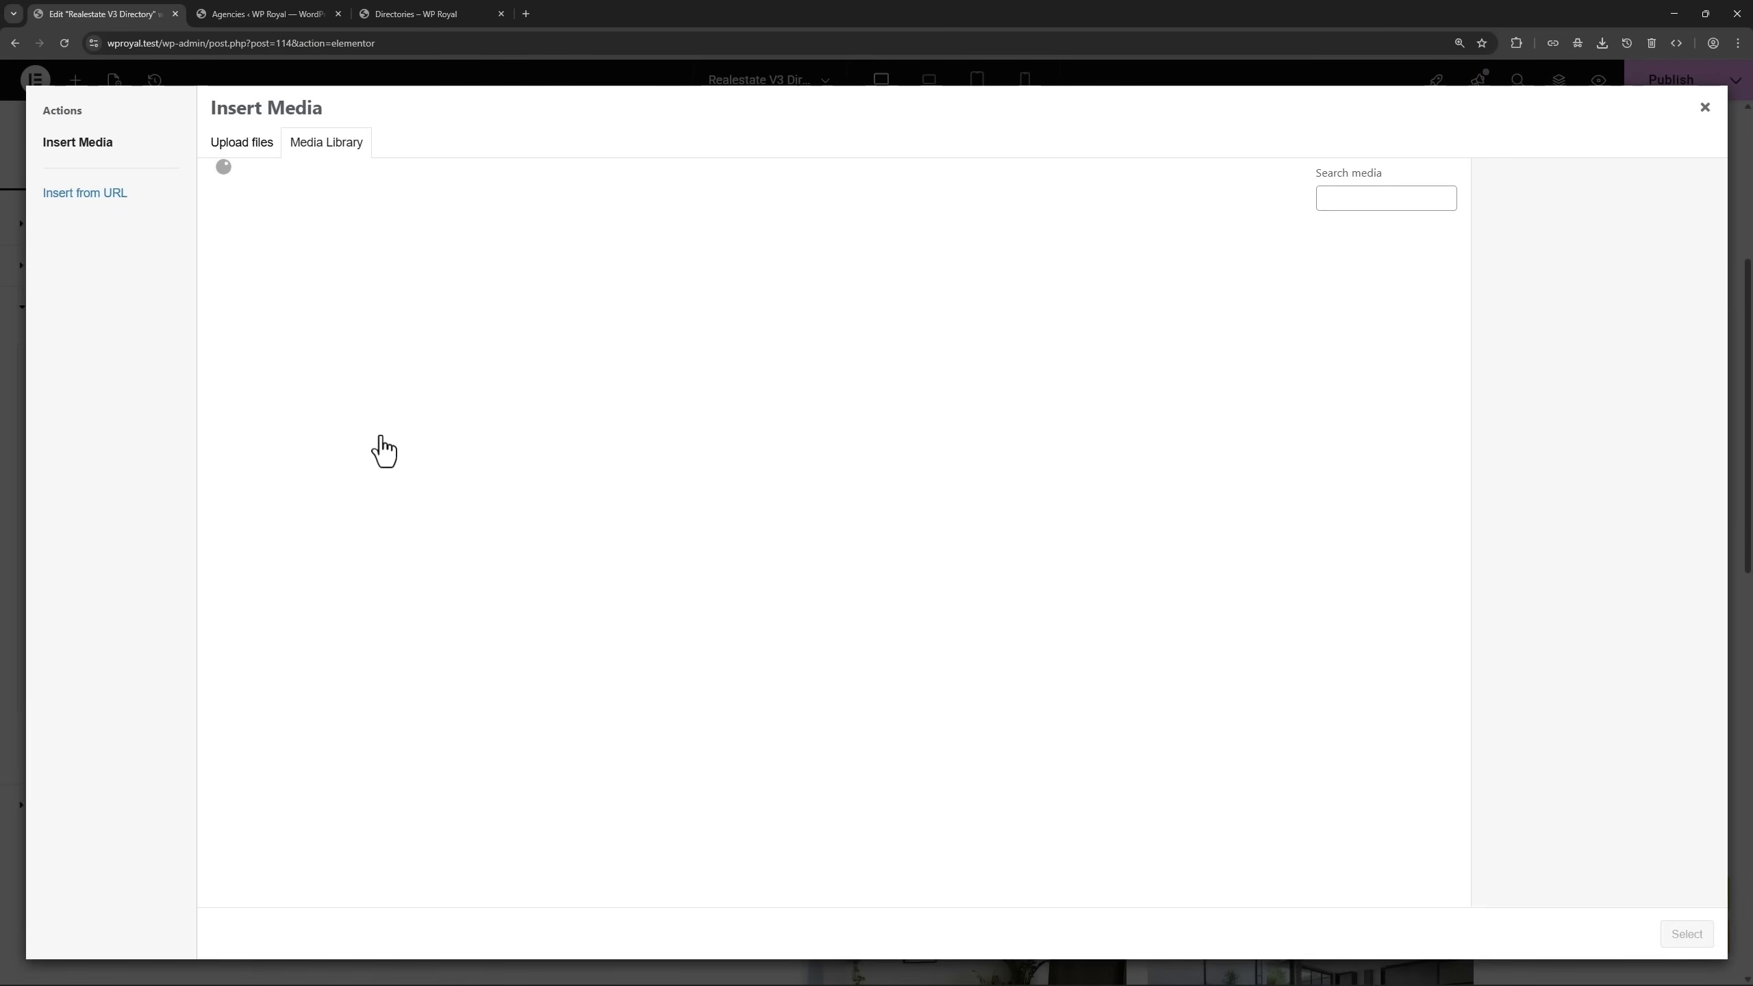
click(266, 283)
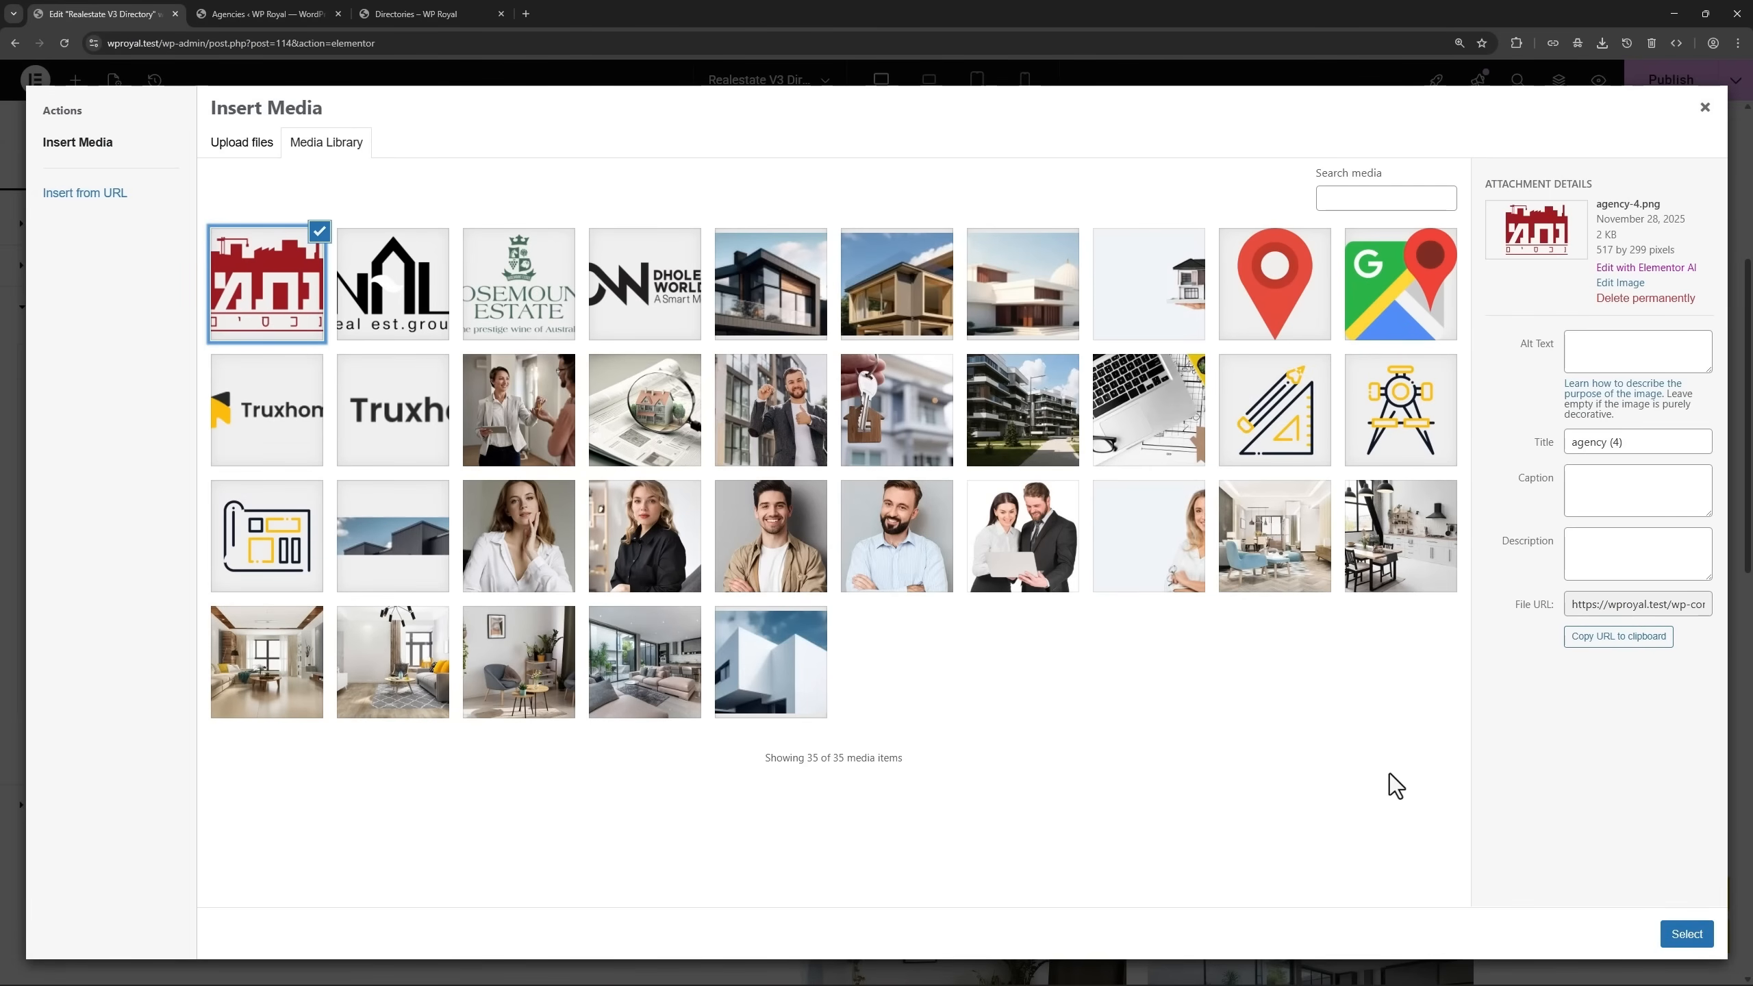
click(1684, 935)
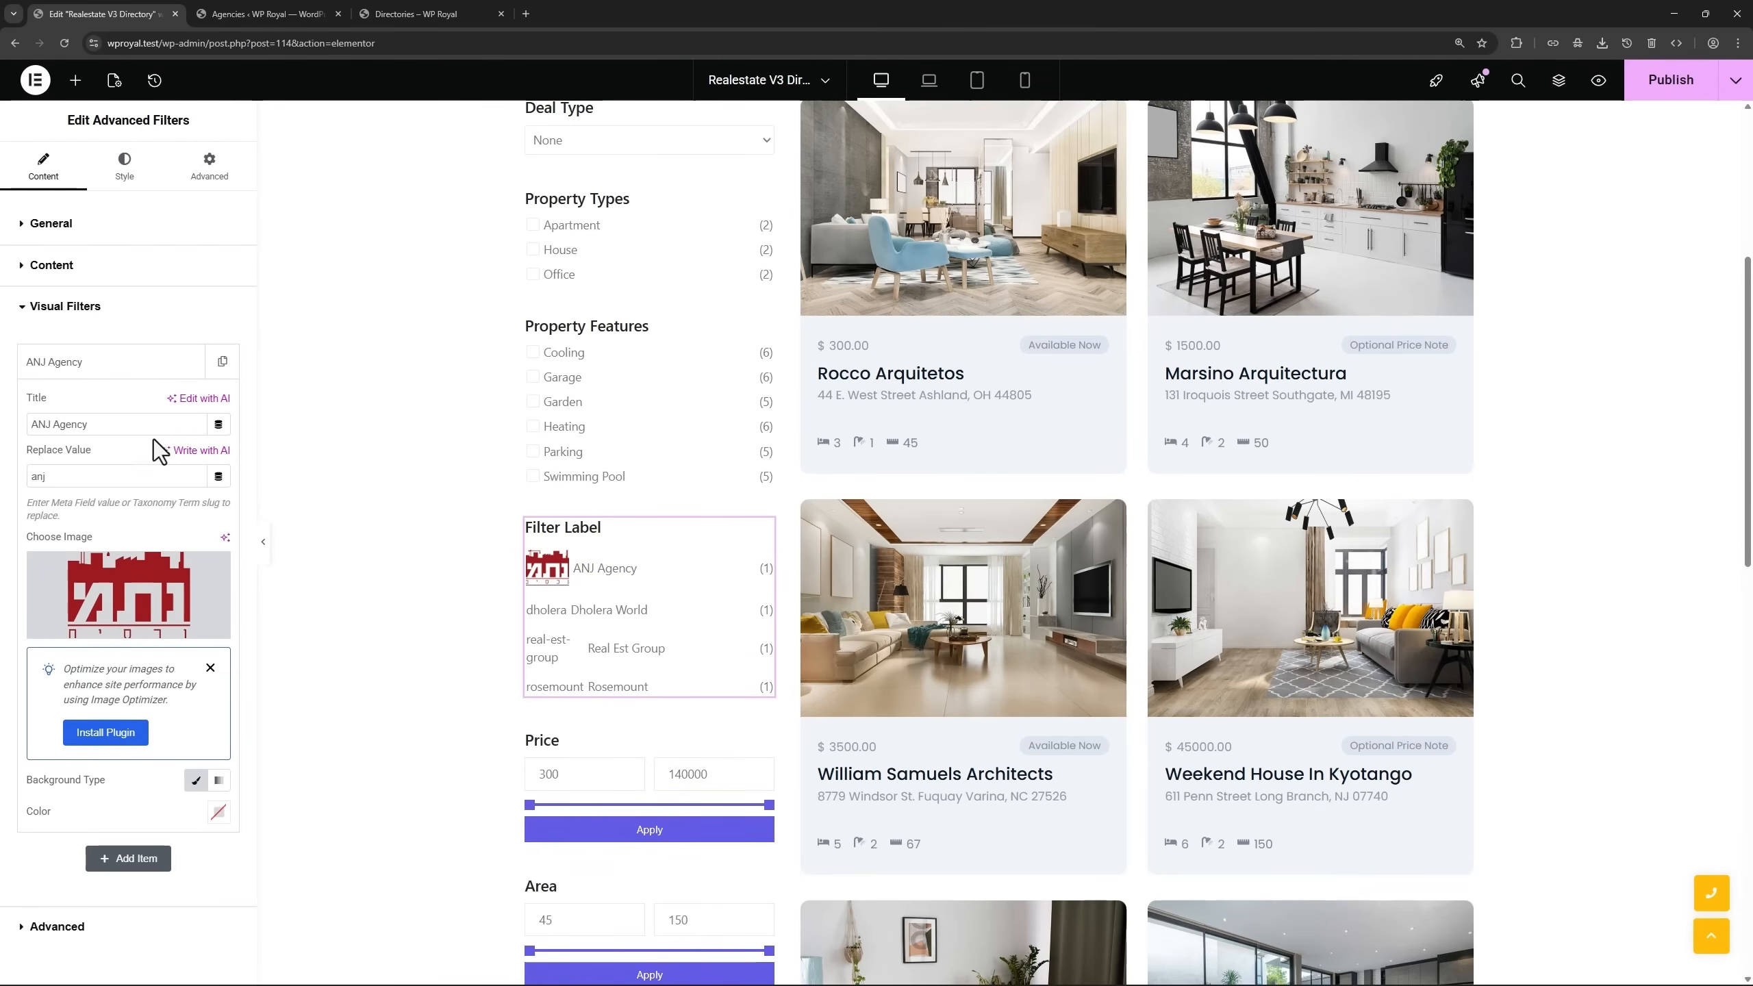
click(122, 373)
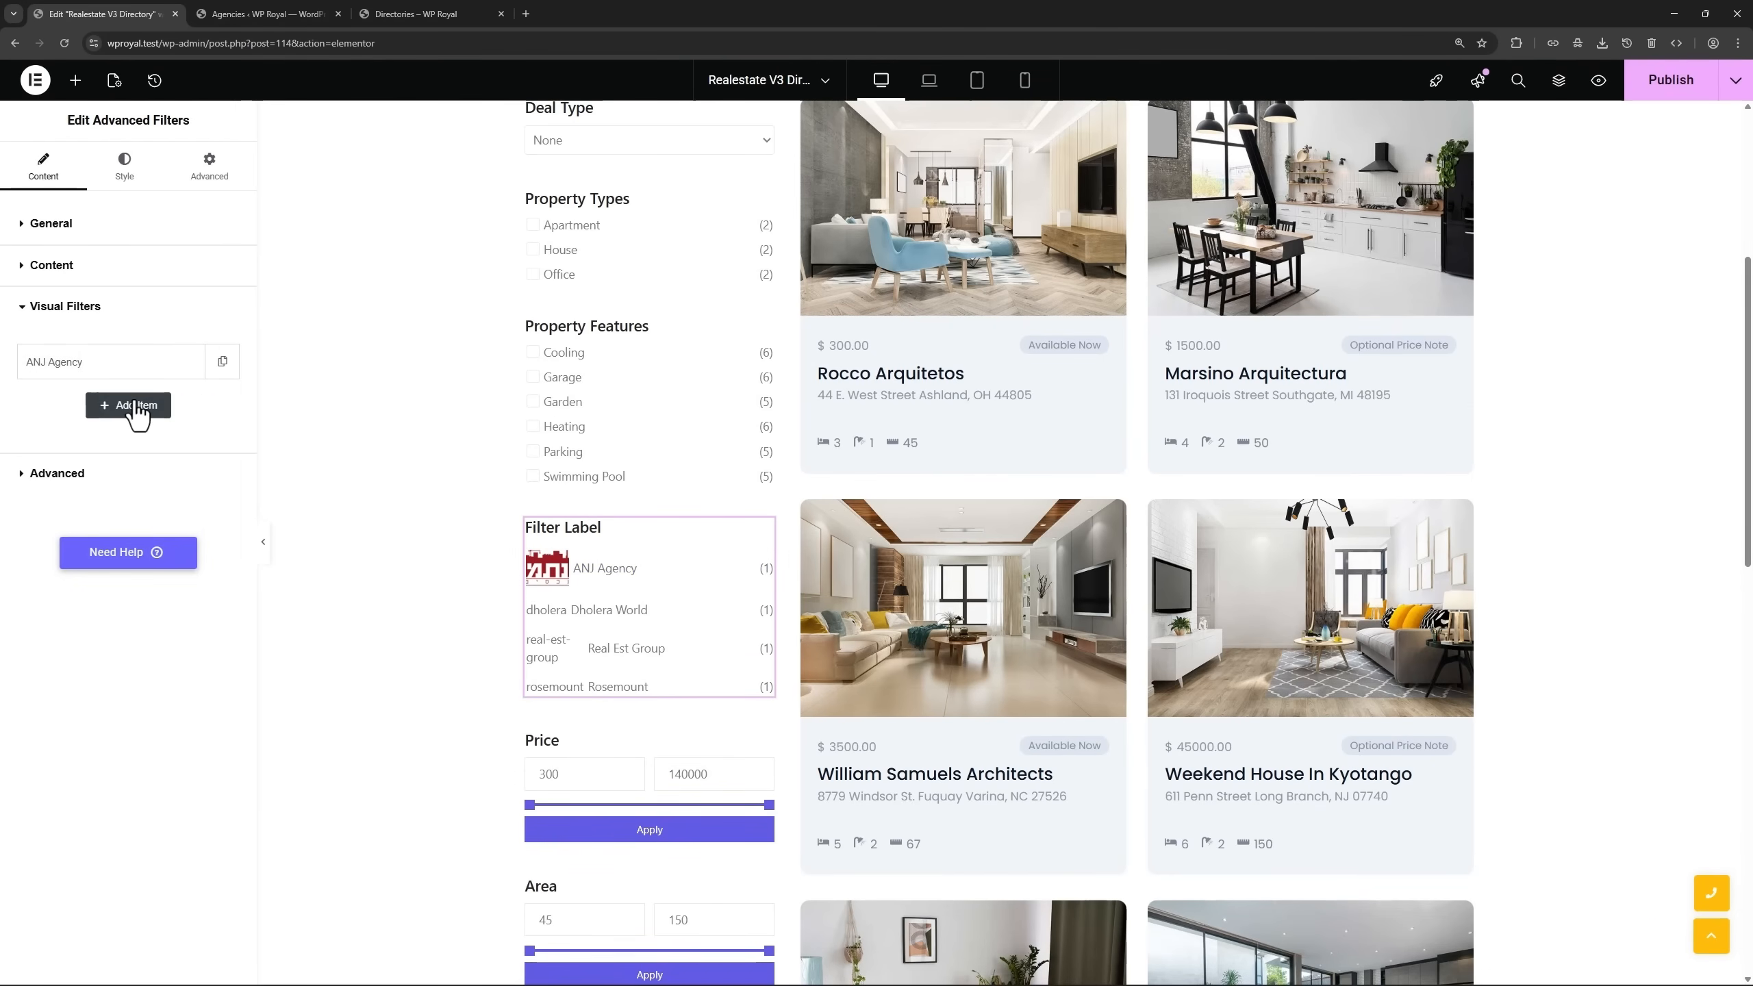
Add a second visual filter item and title it "Dholera World", copying the name from the Agencies list.
click(135, 403)
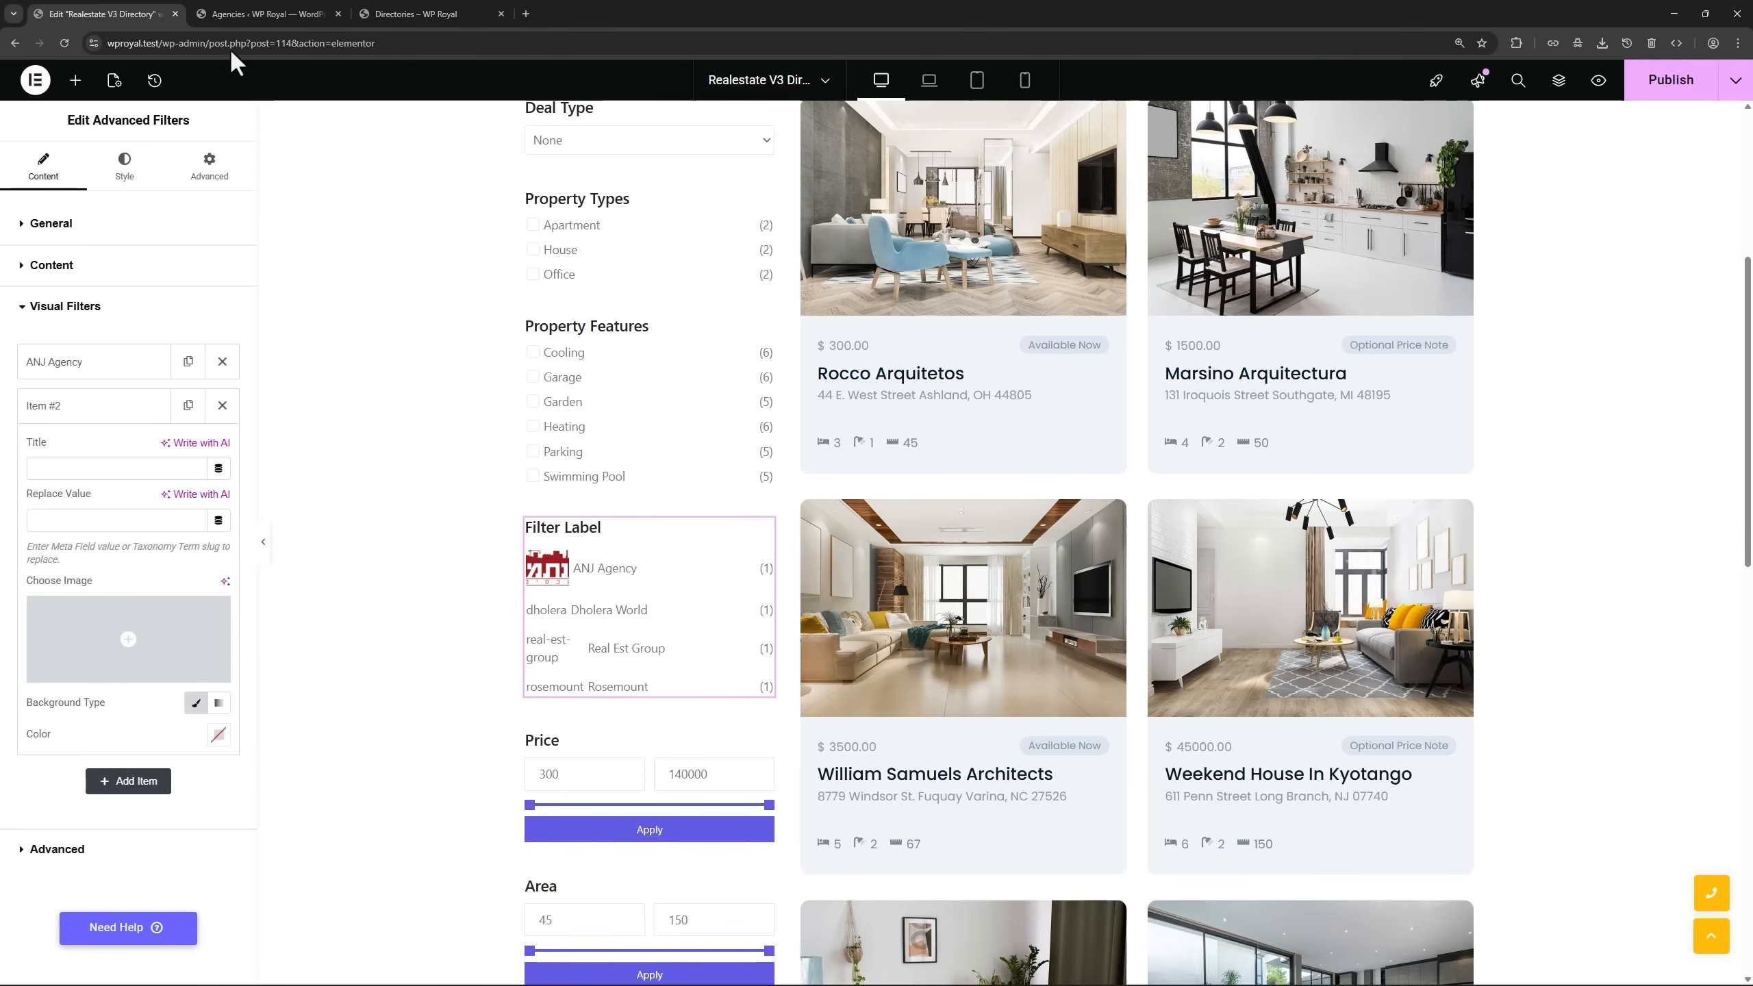
click(235, 16)
drag(835, 315, 752, 323)
key(ctrl+c)
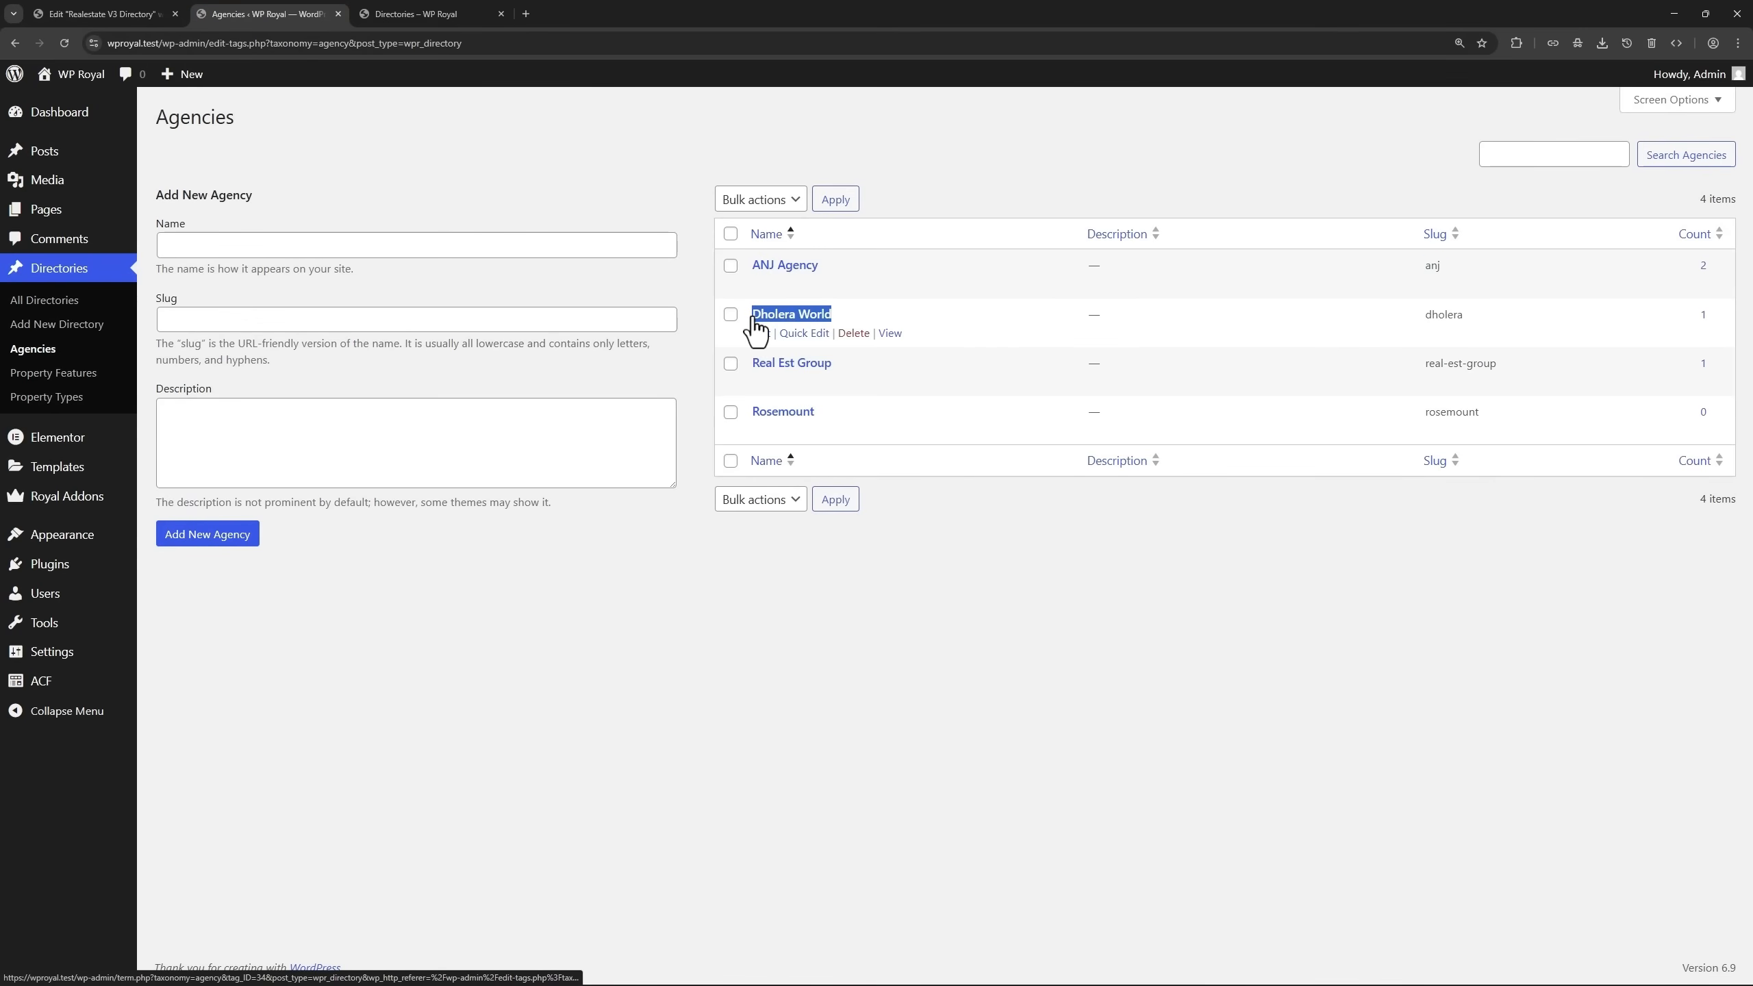
click(139, 16)
click(63, 469)
key(ctrl+v)
Copy the slug "dholera" from the Agencies list into the Dholera World item's replace value.
click(252, 16)
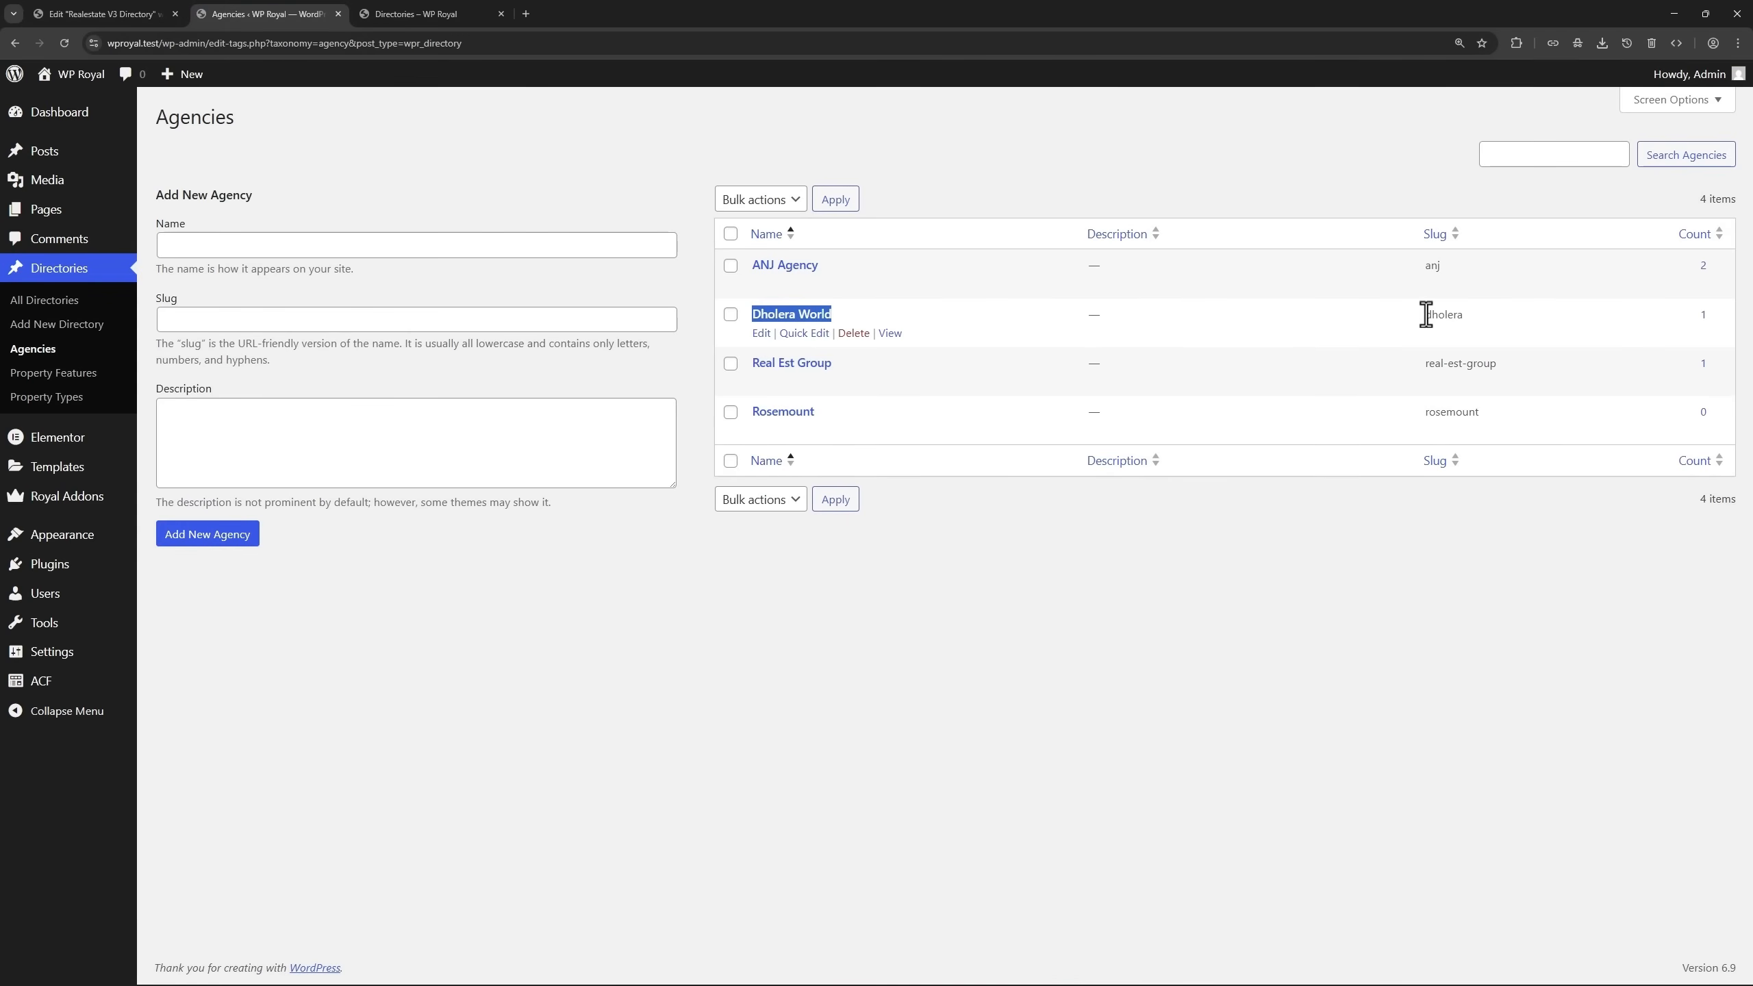
drag(1423, 314, 1464, 317)
key(ctrl+c)
click(94, 13)
click(95, 521)
key(ctrl+v)
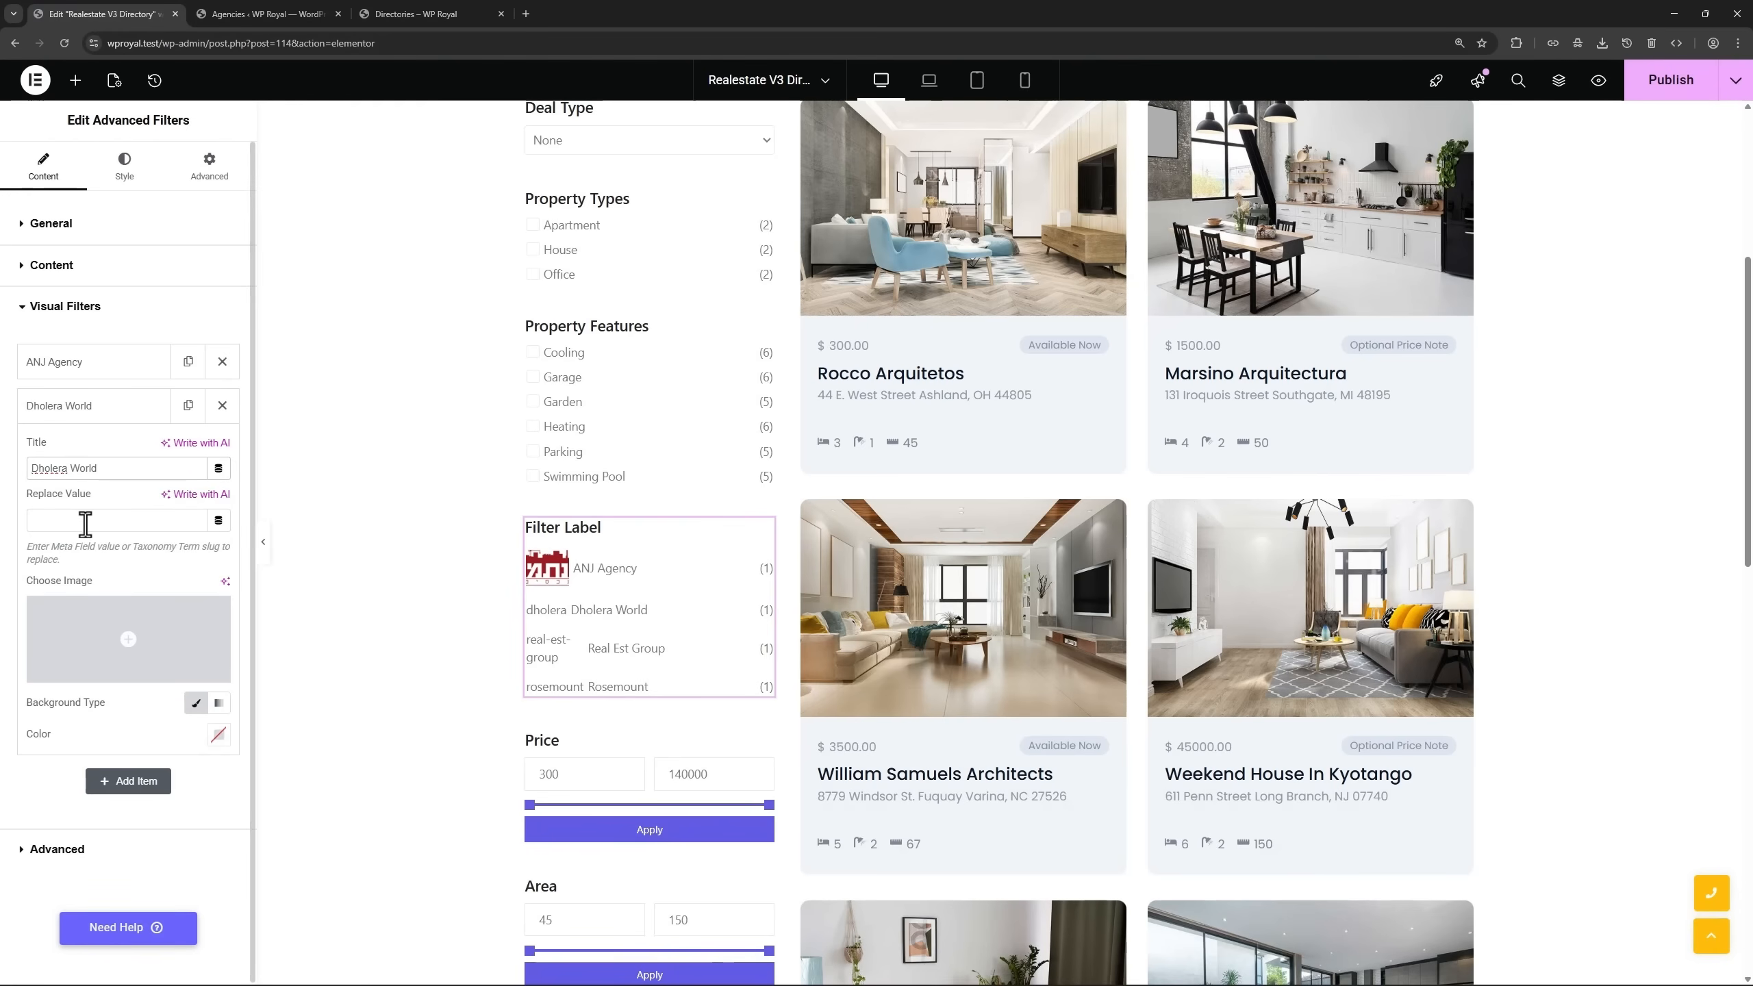
Assign the agency-1.png logo from the media library to the Dholera World item.
click(159, 632)
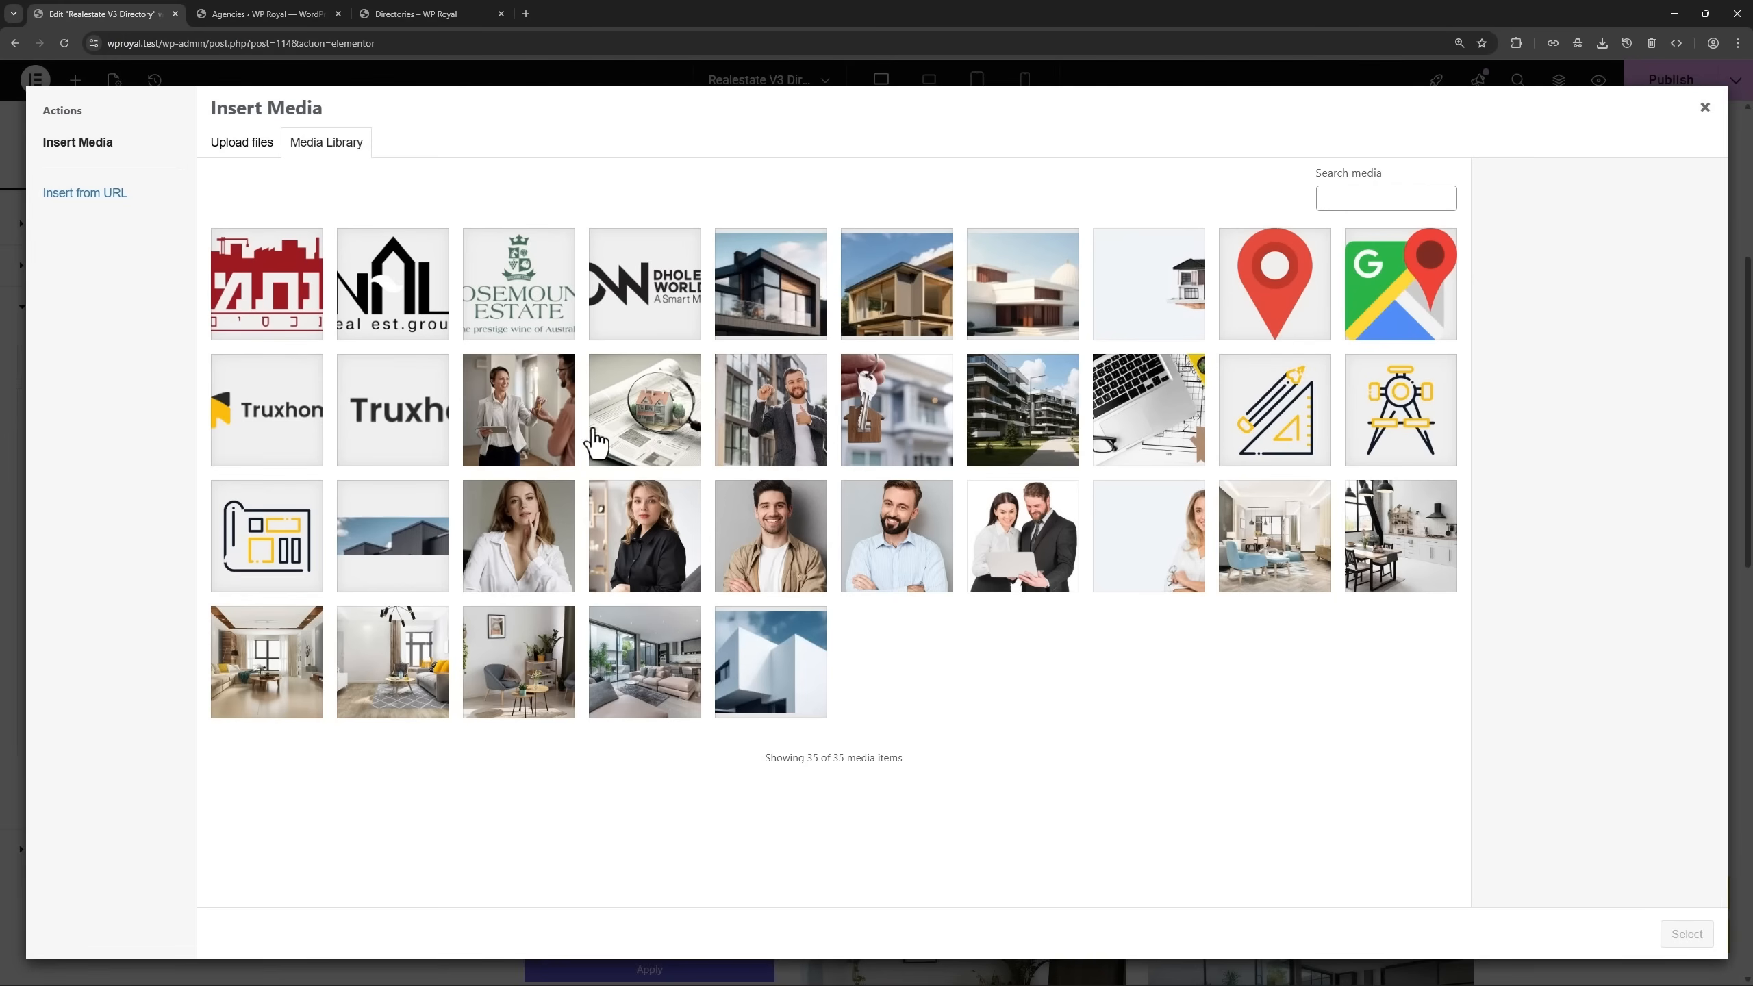
click(663, 301)
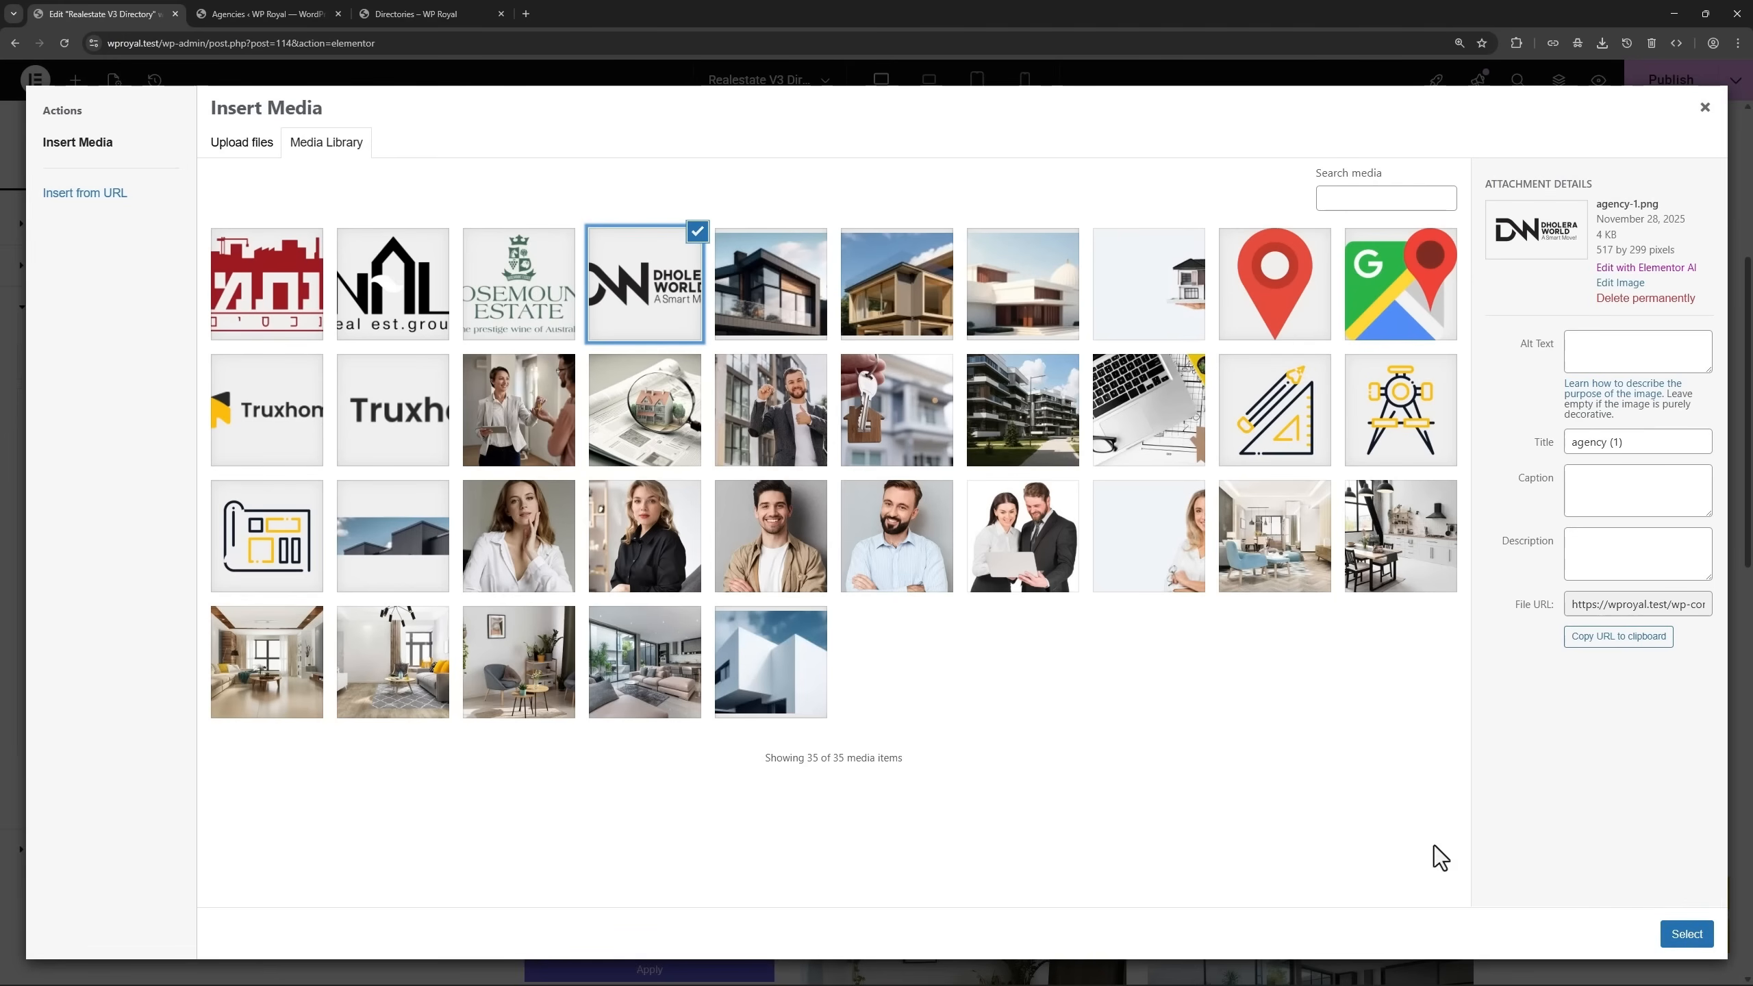
click(1686, 933)
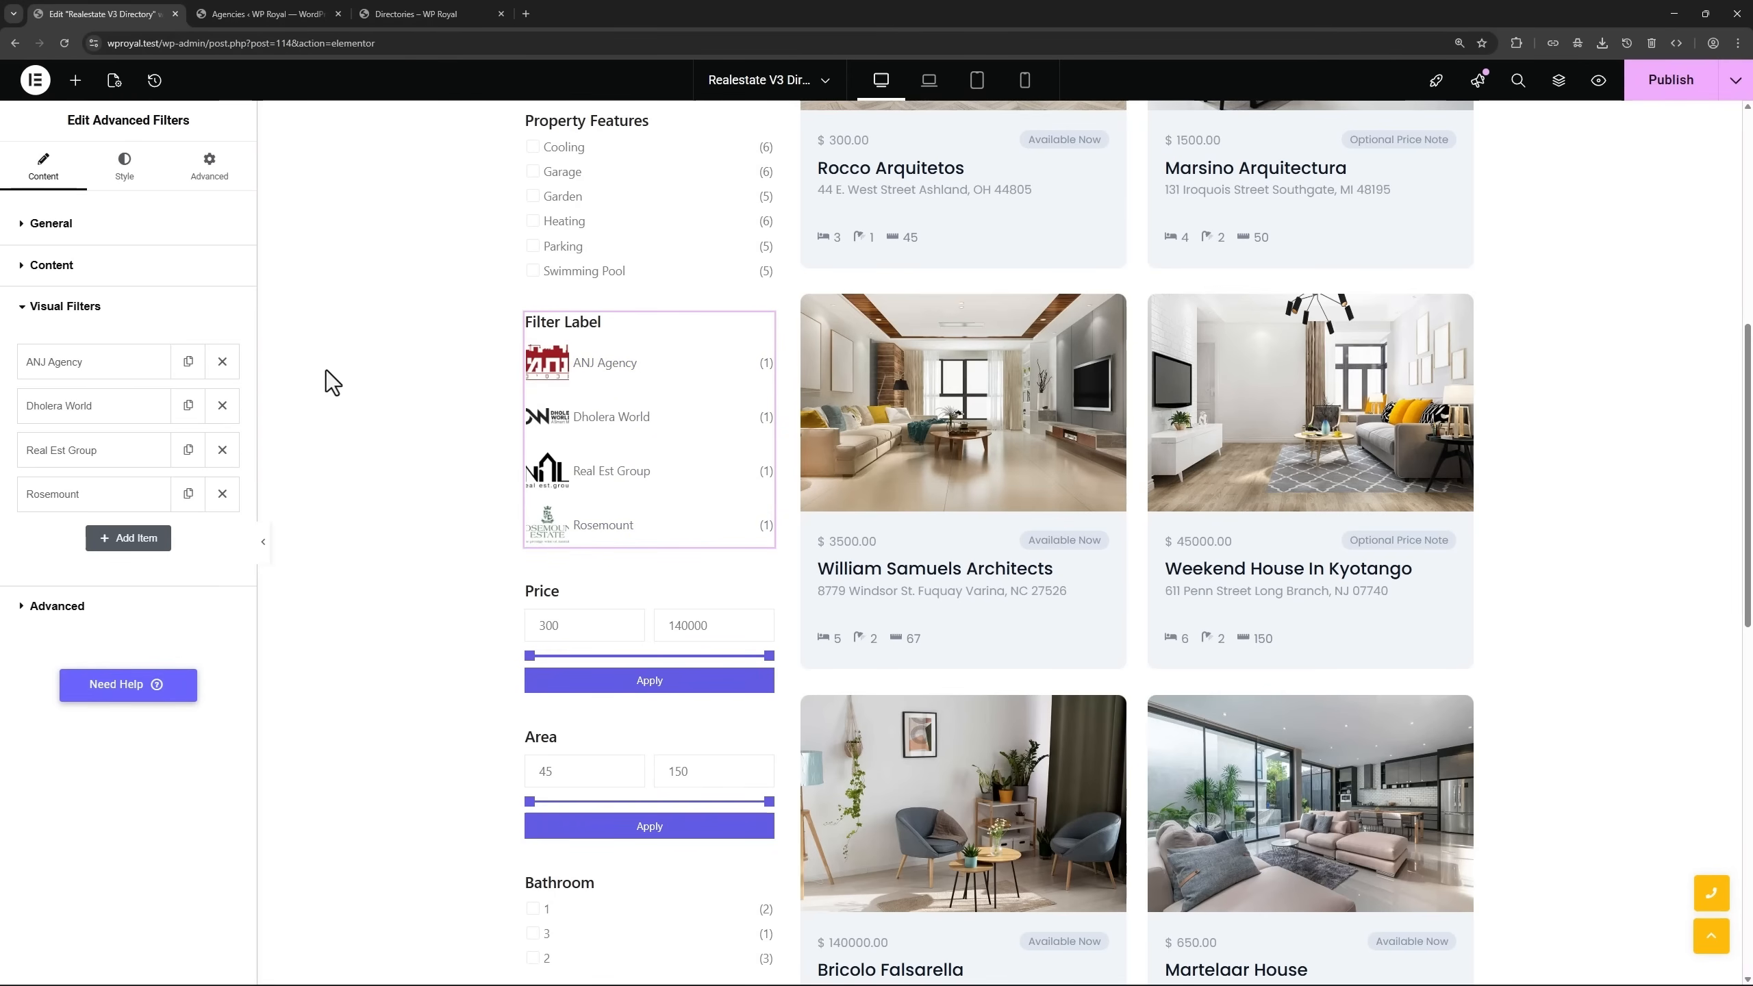
click(263, 15)
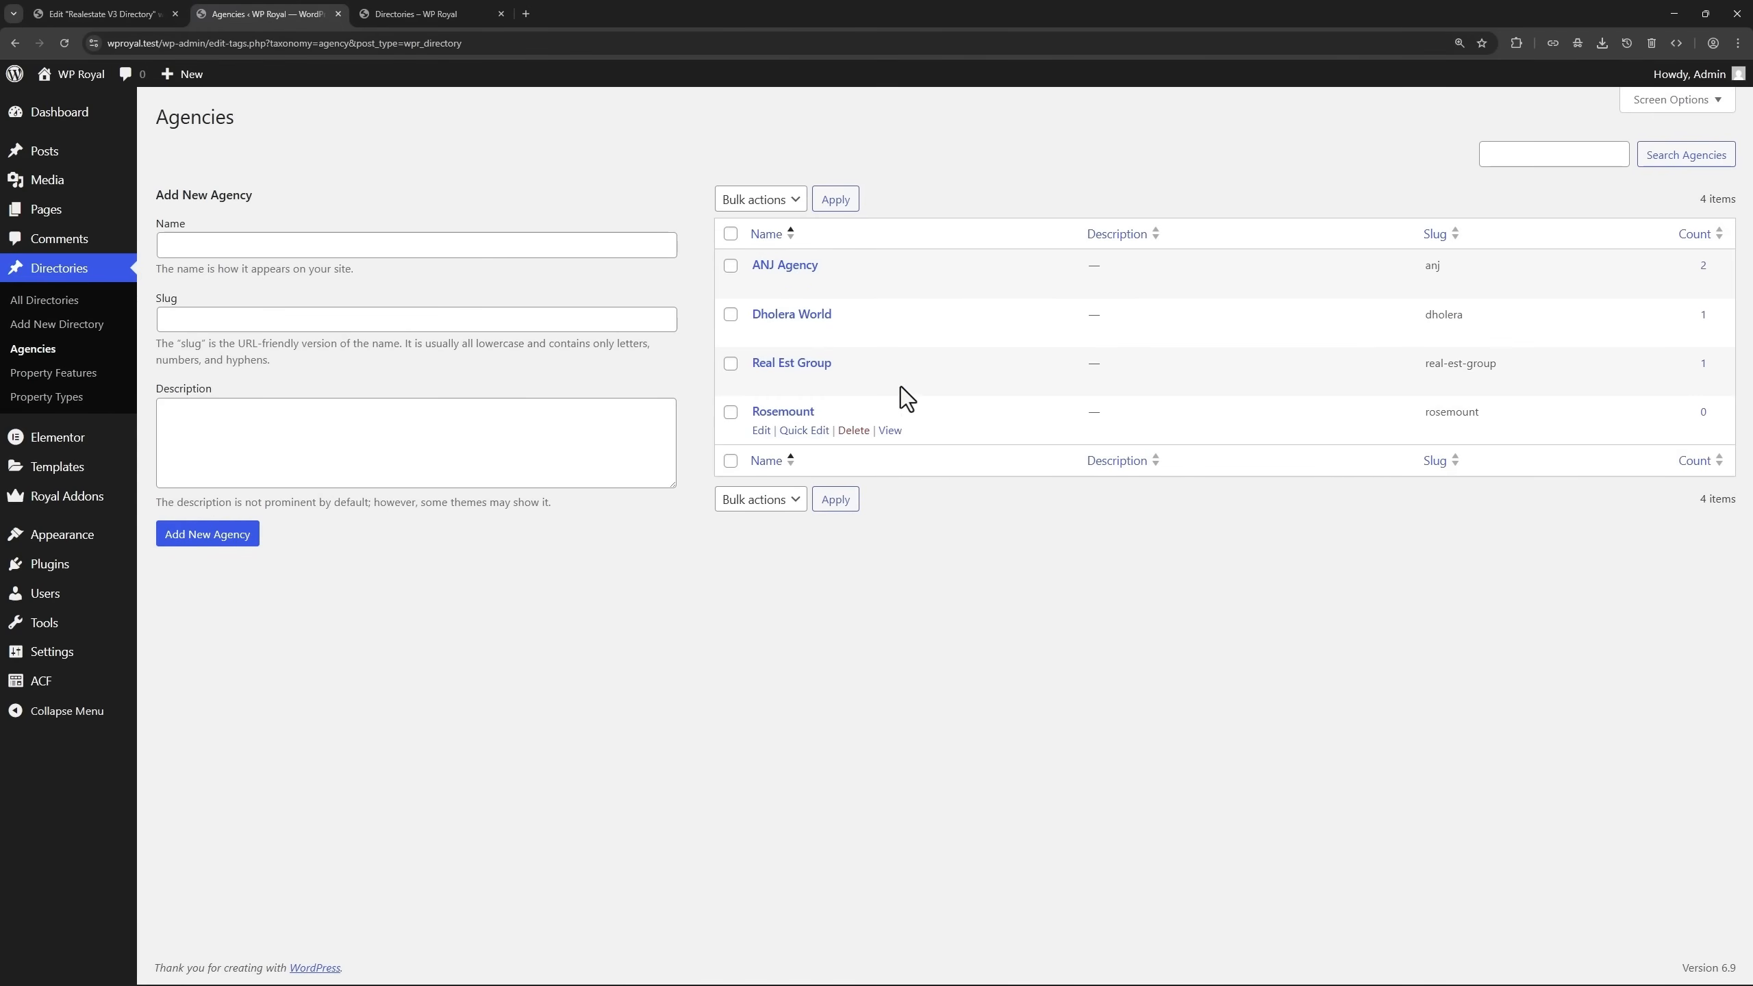
click(131, 15)
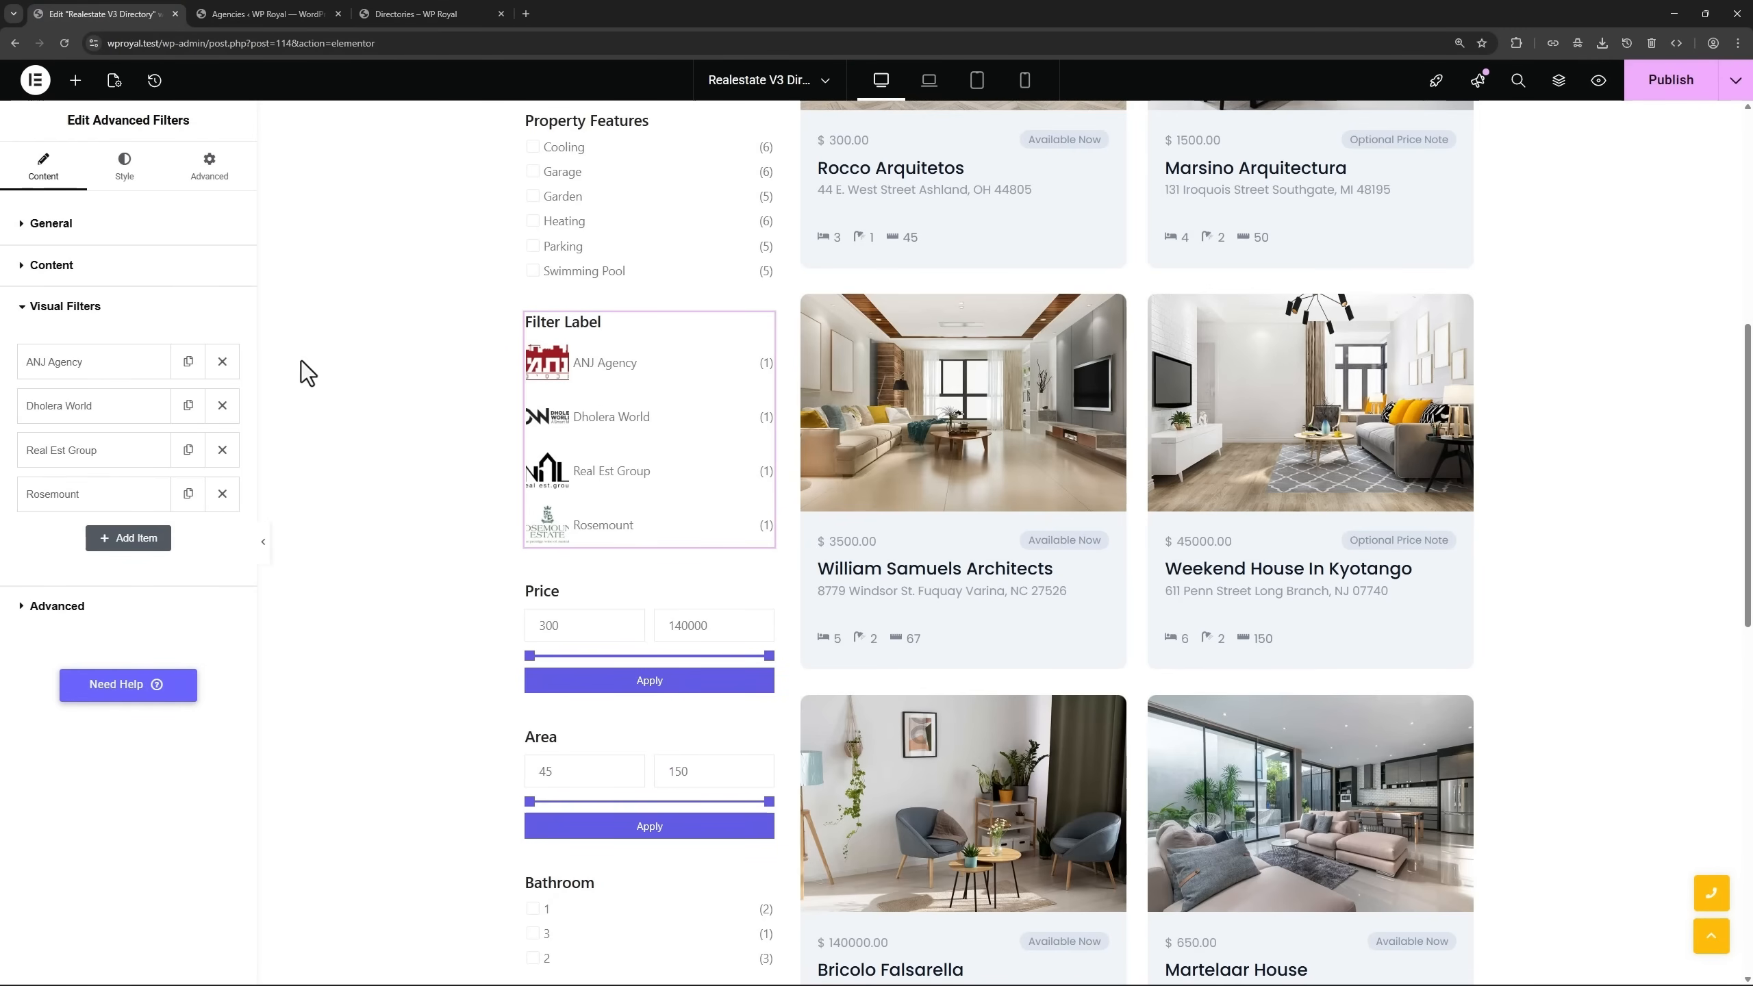
Set the agency filter's label to "Agencies".
click(73, 268)
drag(179, 336, 124, 333)
text(Agencies)
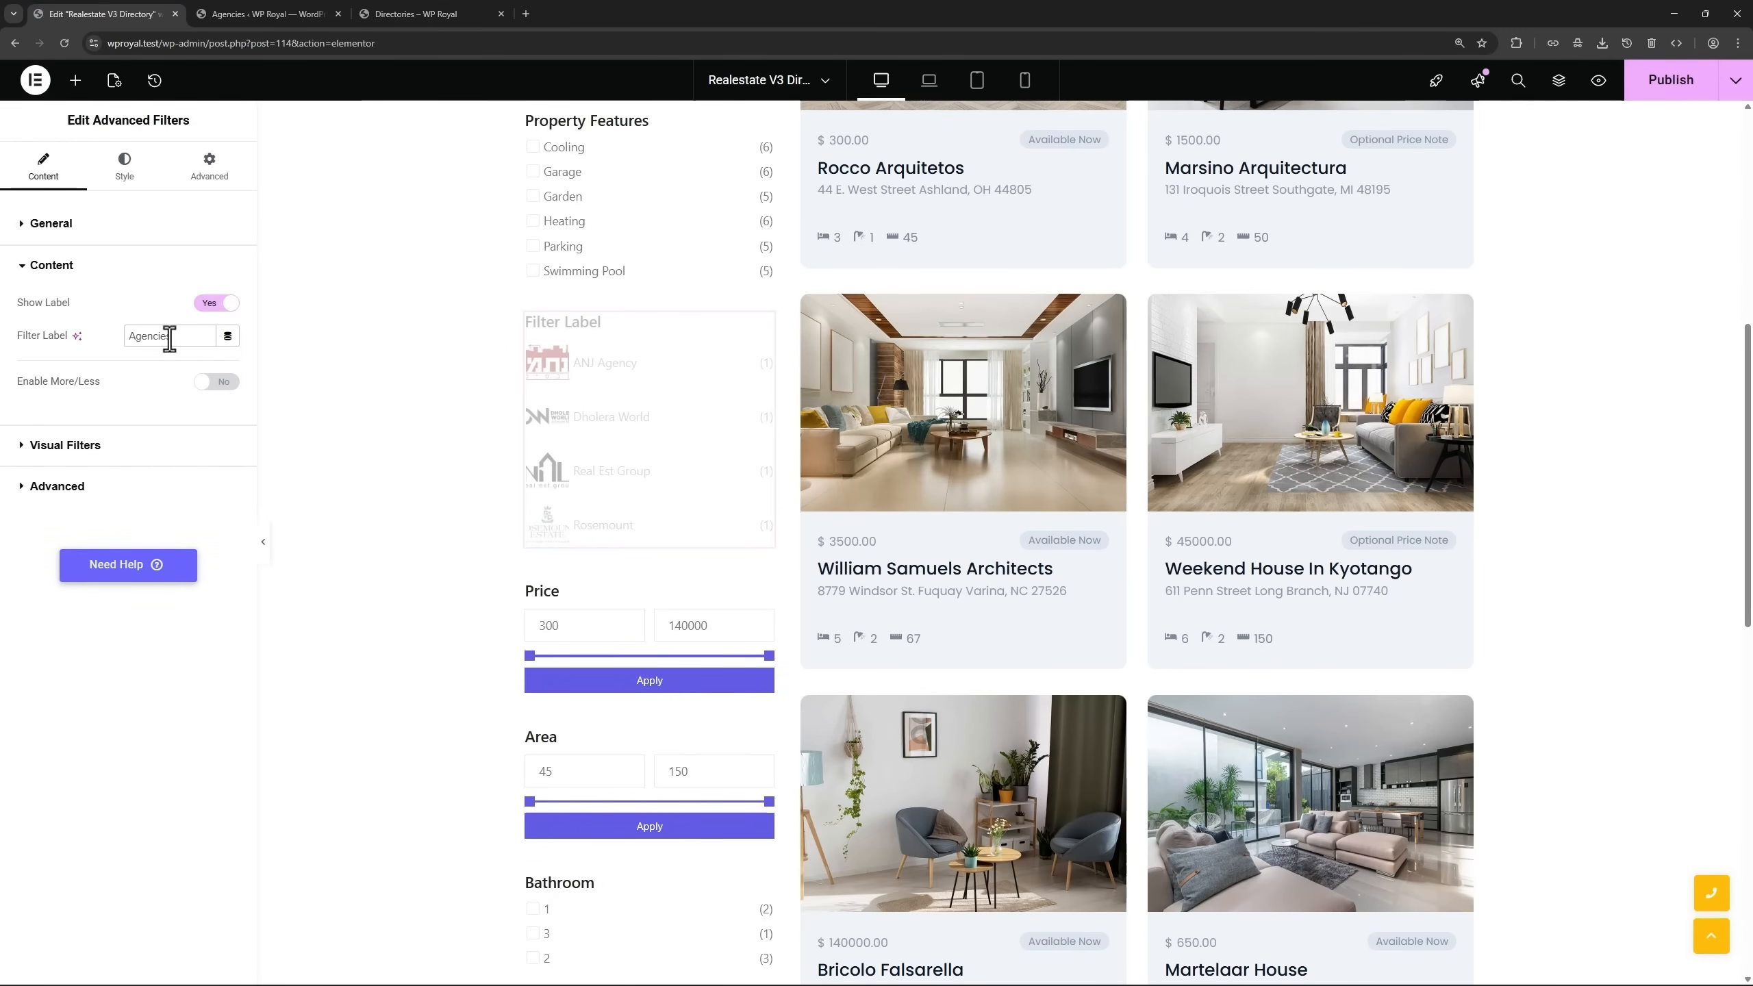
Align the agency filter's items horizontally and hide their labels so only the logos are used.
click(124, 169)
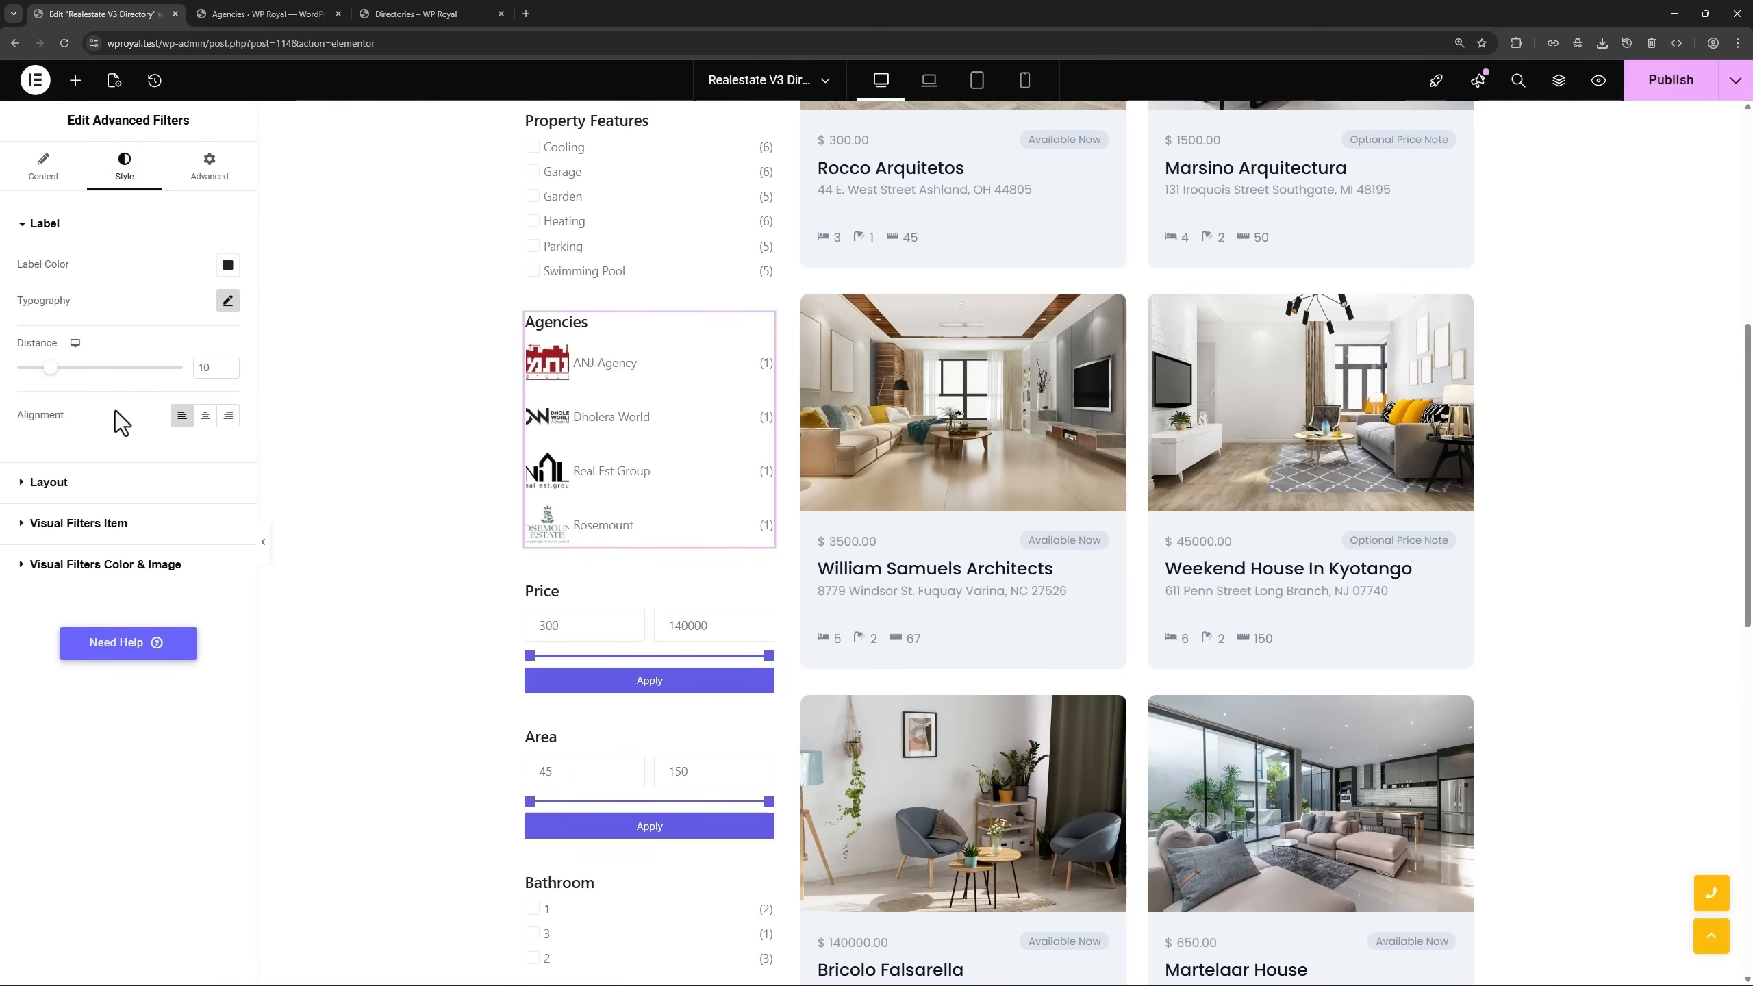
click(110, 482)
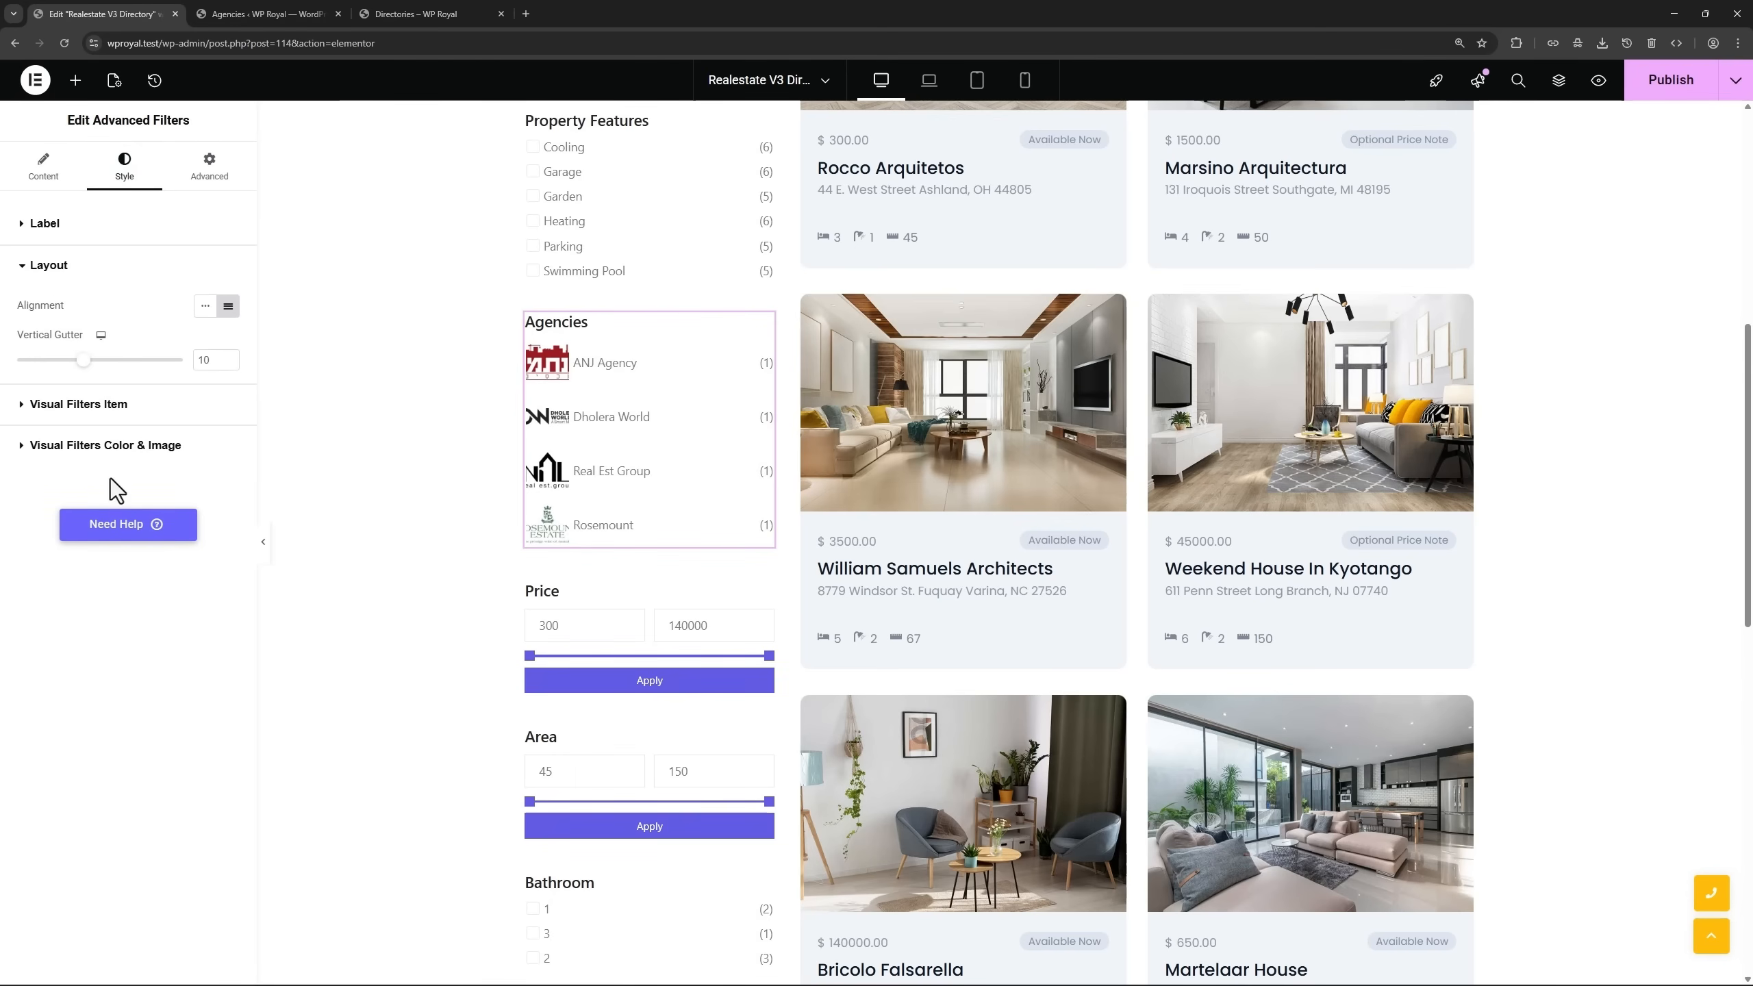
click(204, 308)
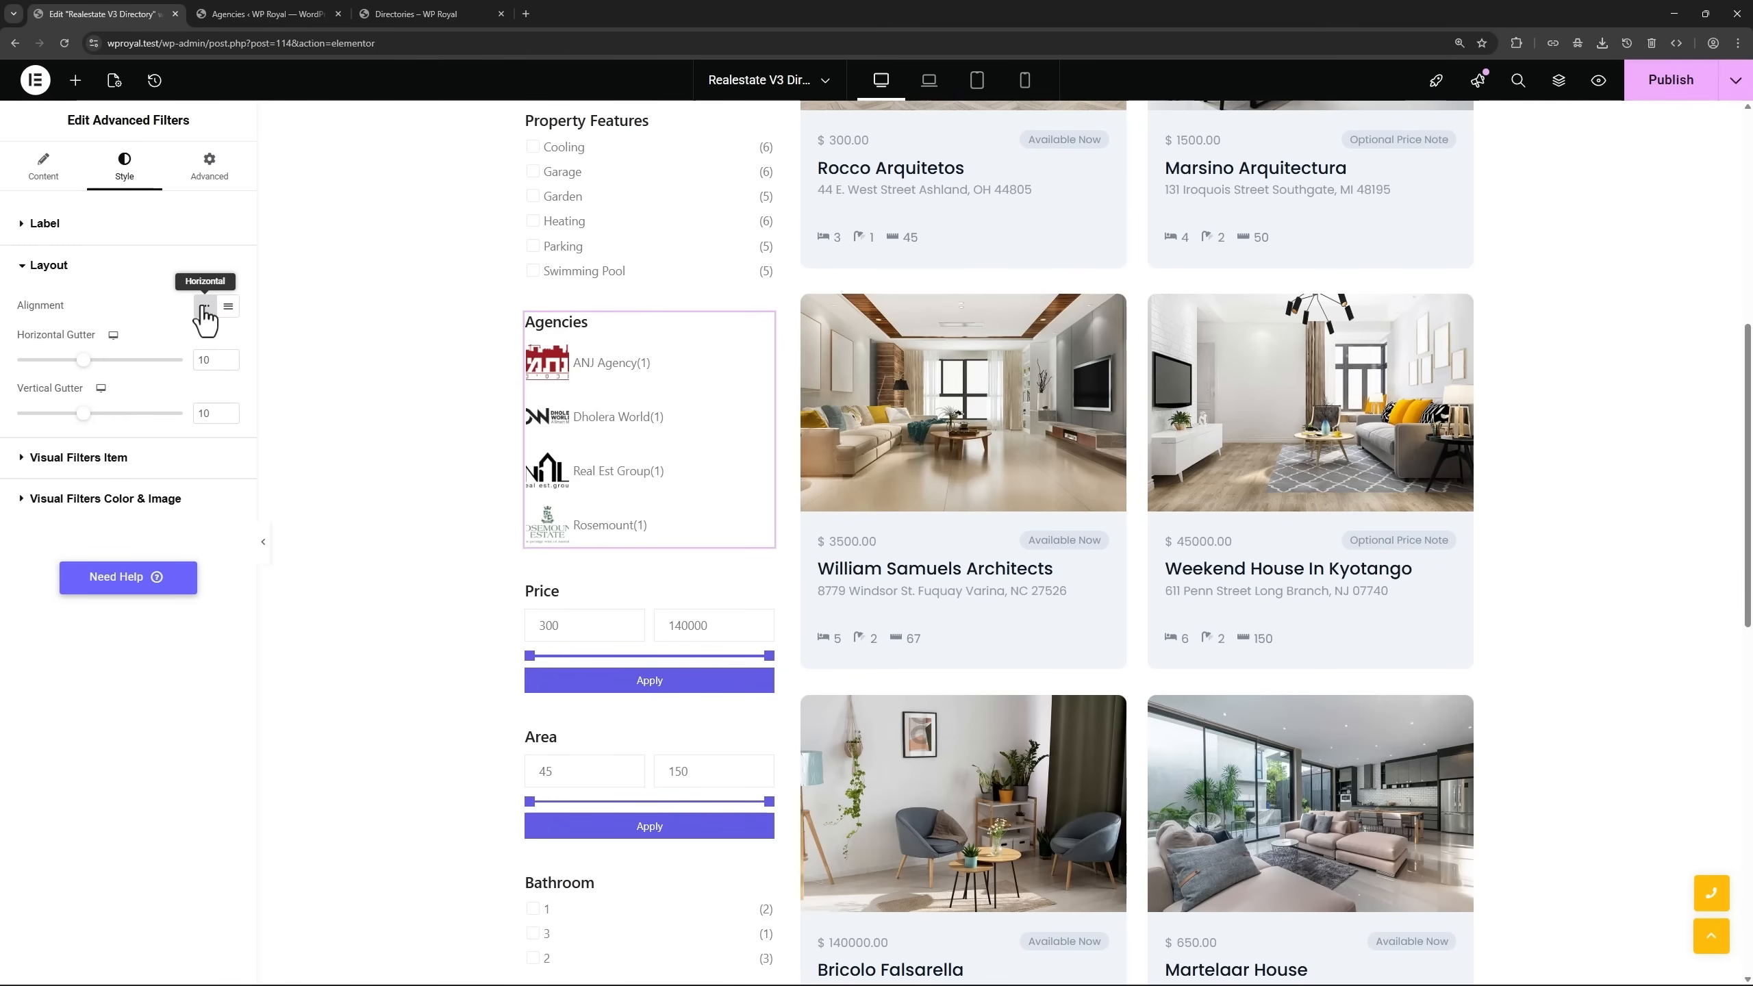
click(112, 457)
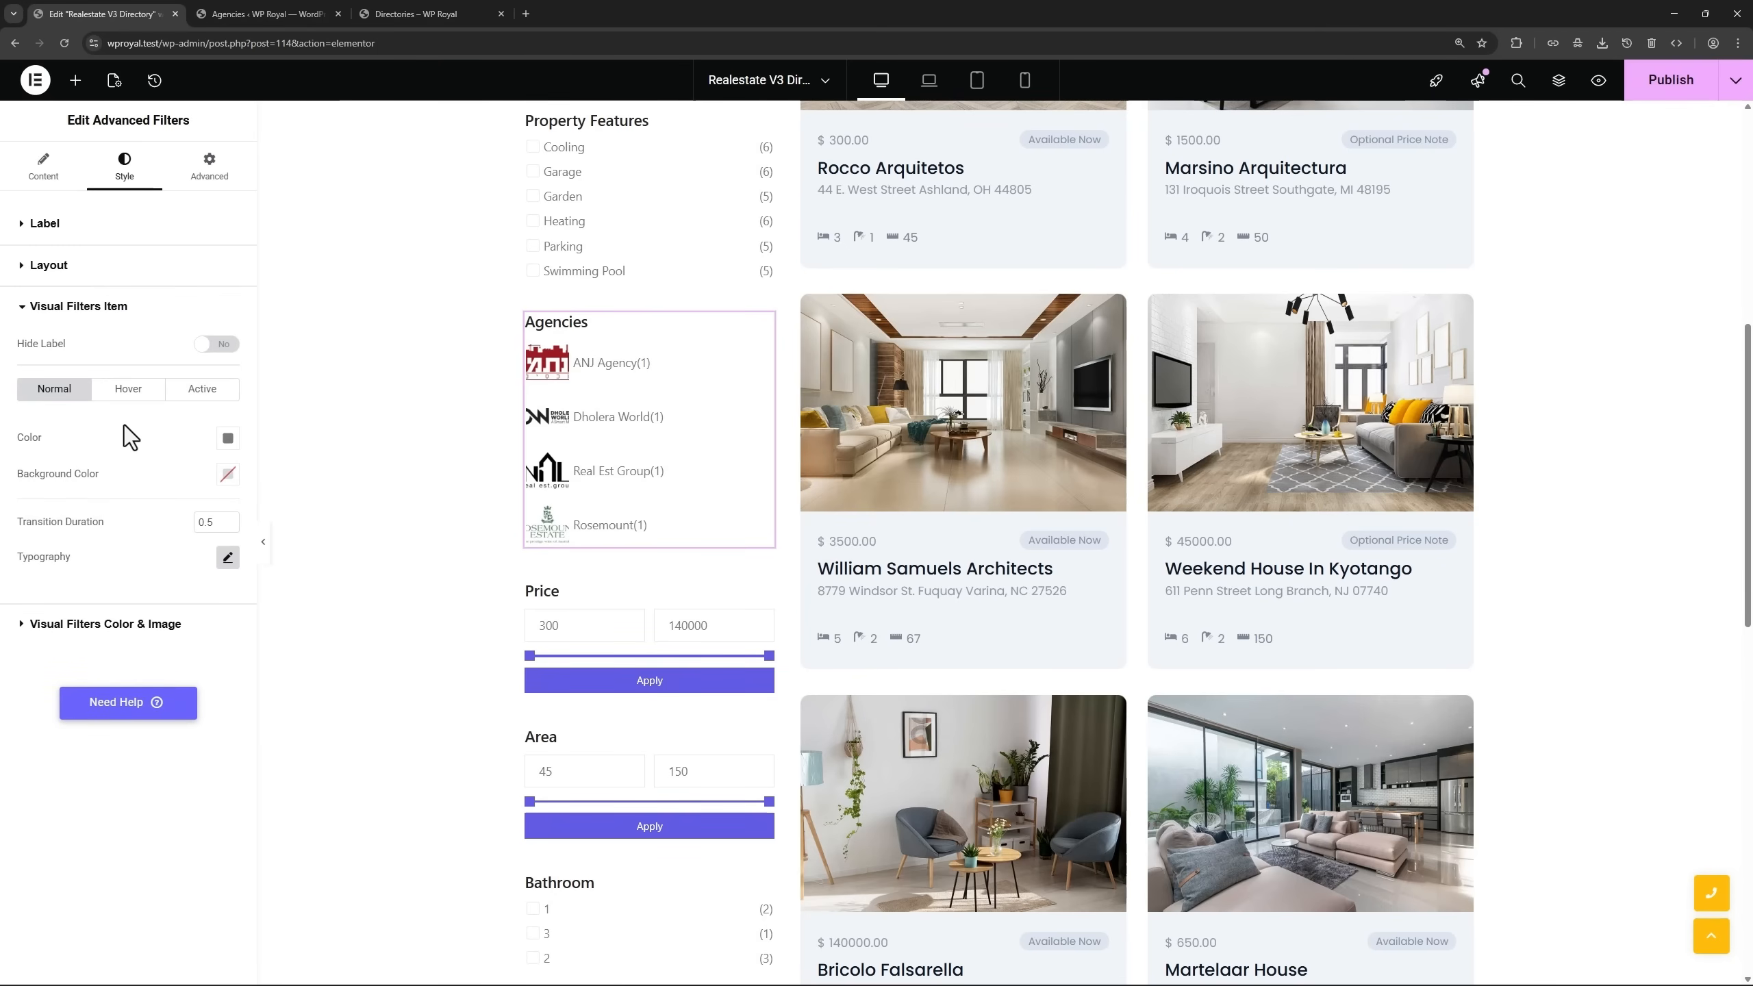
click(220, 344)
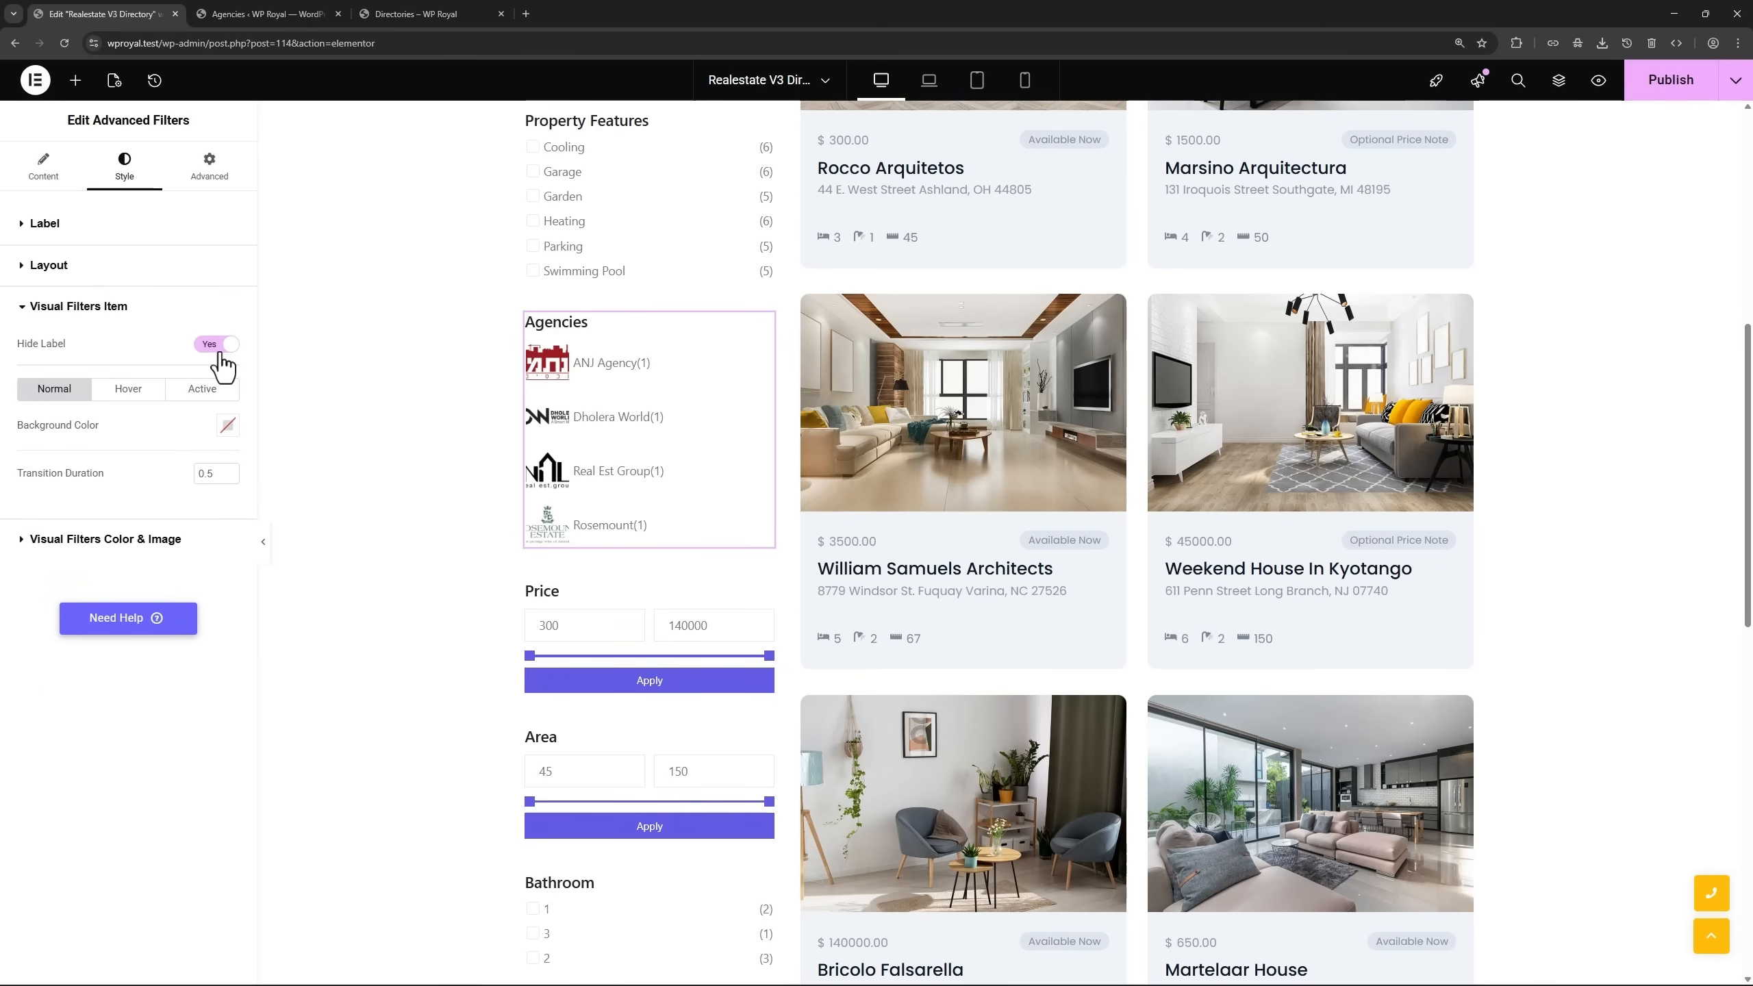
Set the agency filter's horizontal gutter to 25.
click(50, 267)
drag(208, 361, 197, 360)
text(25)
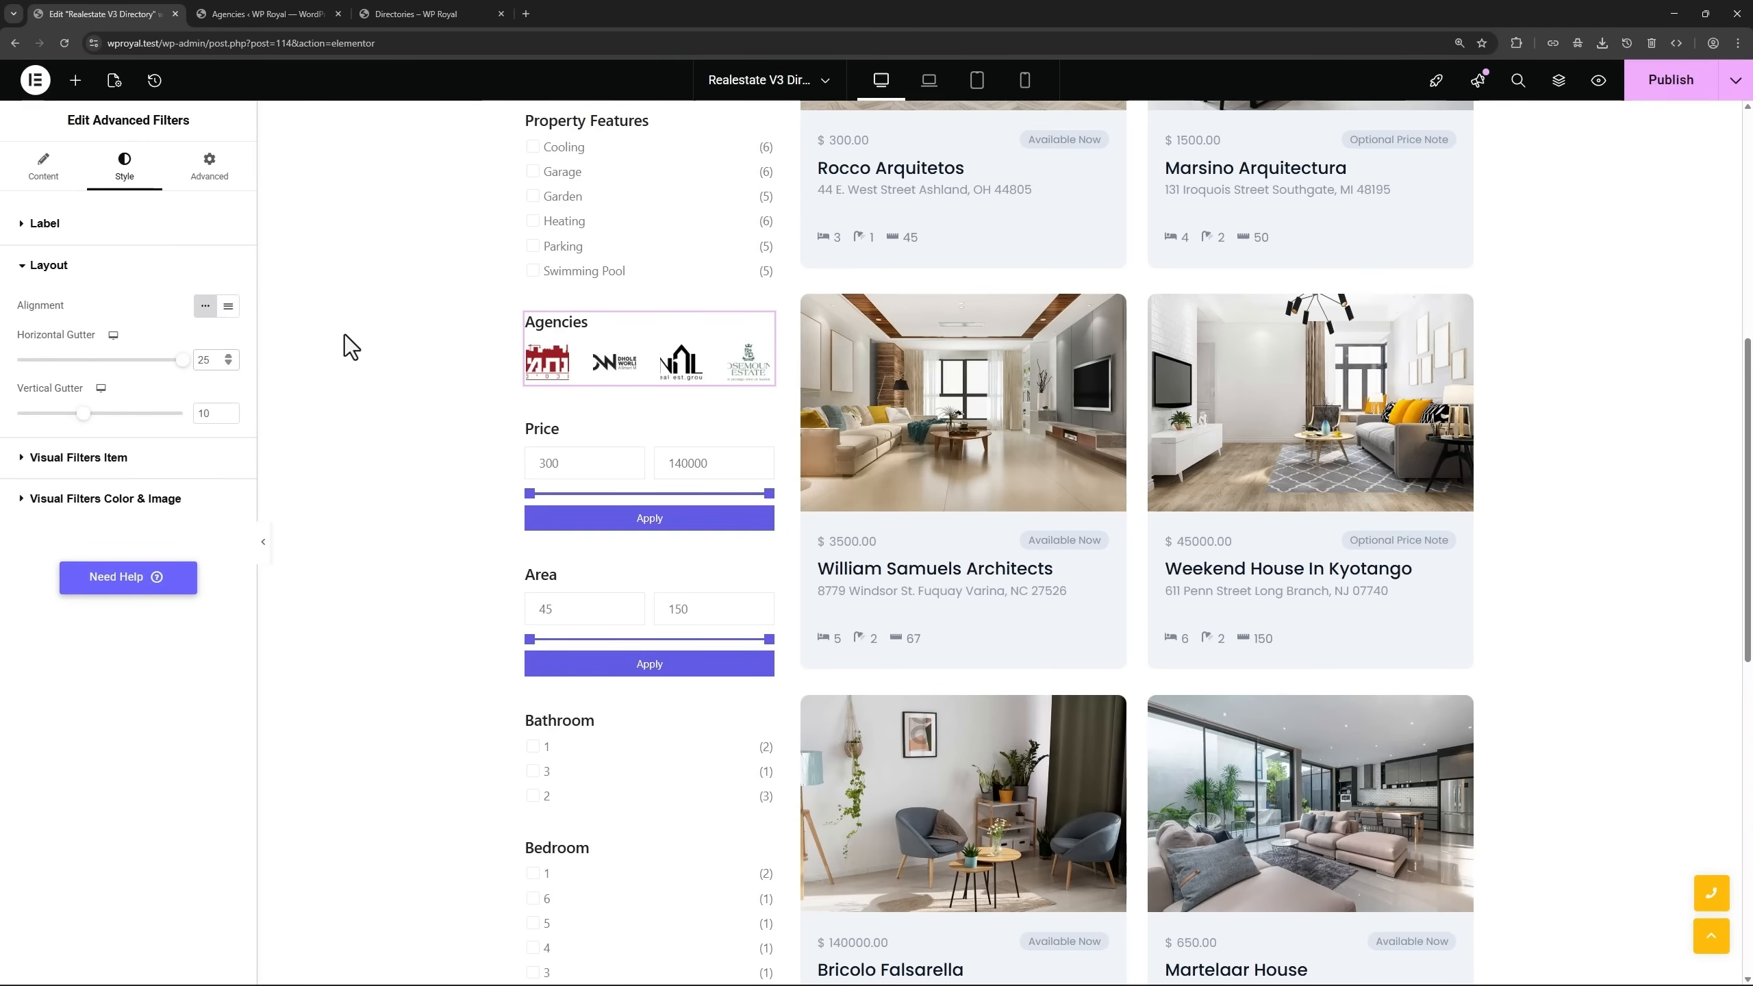
Publish the directory template and reload the live Directory page to check the agency logo filter.
click(1647, 88)
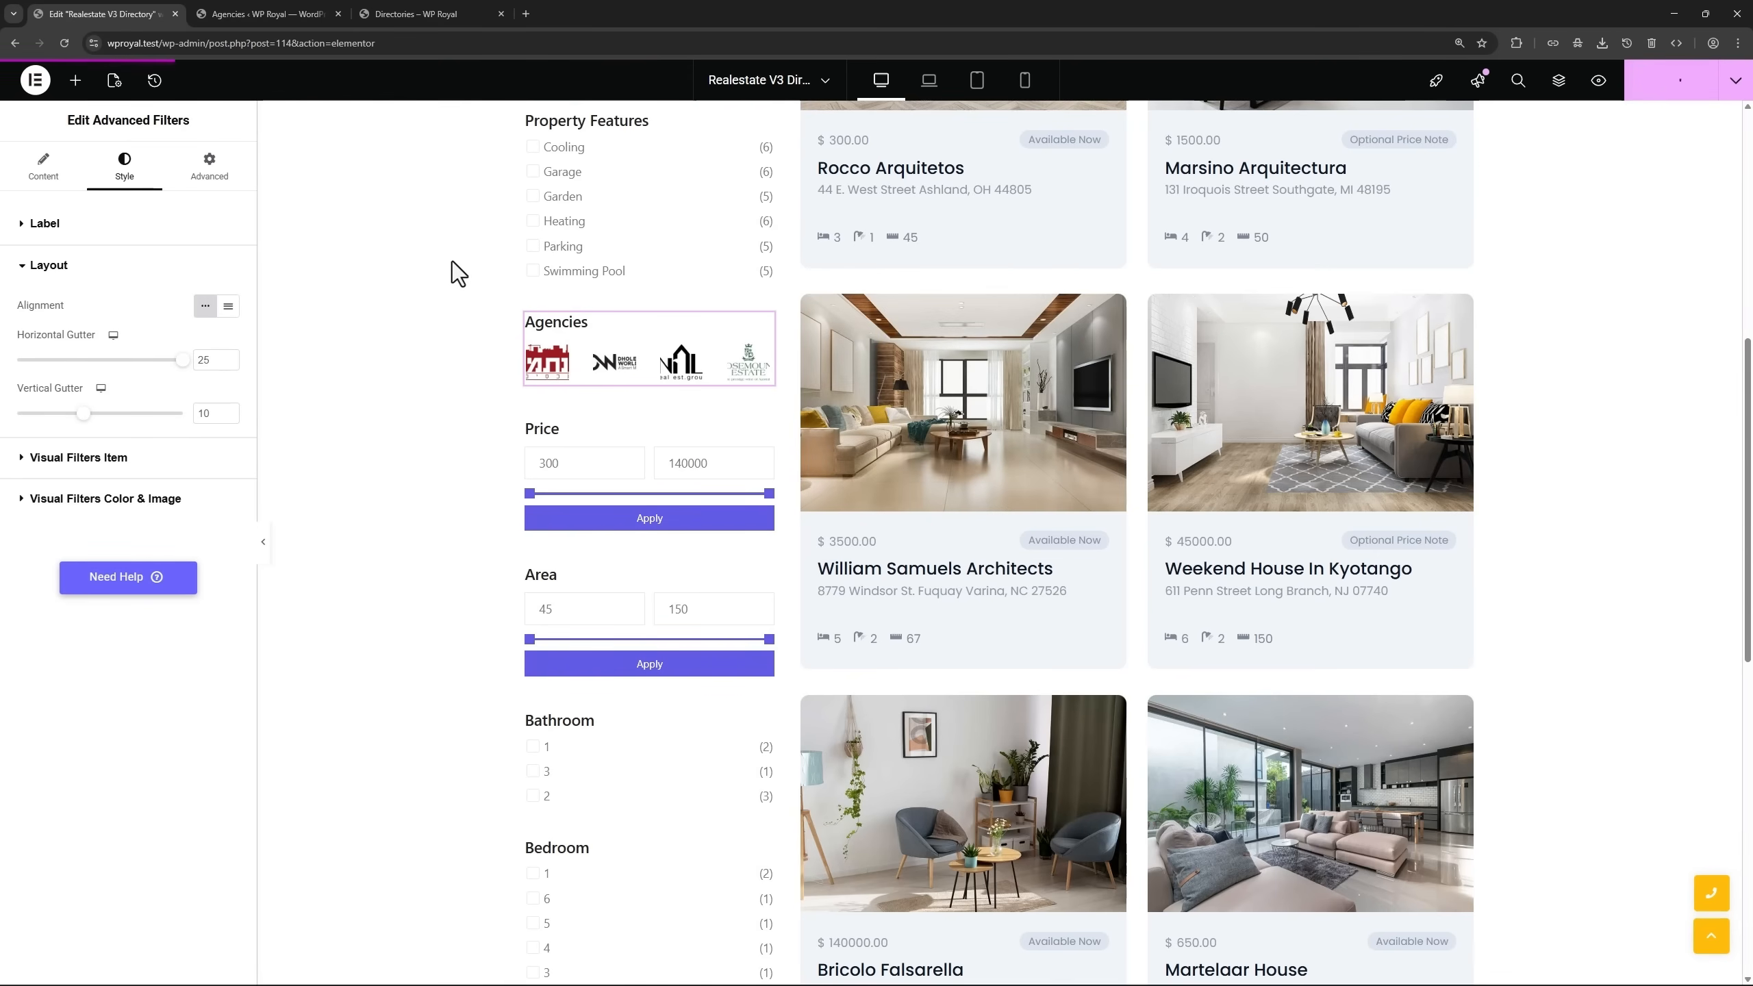
click(406, 9)
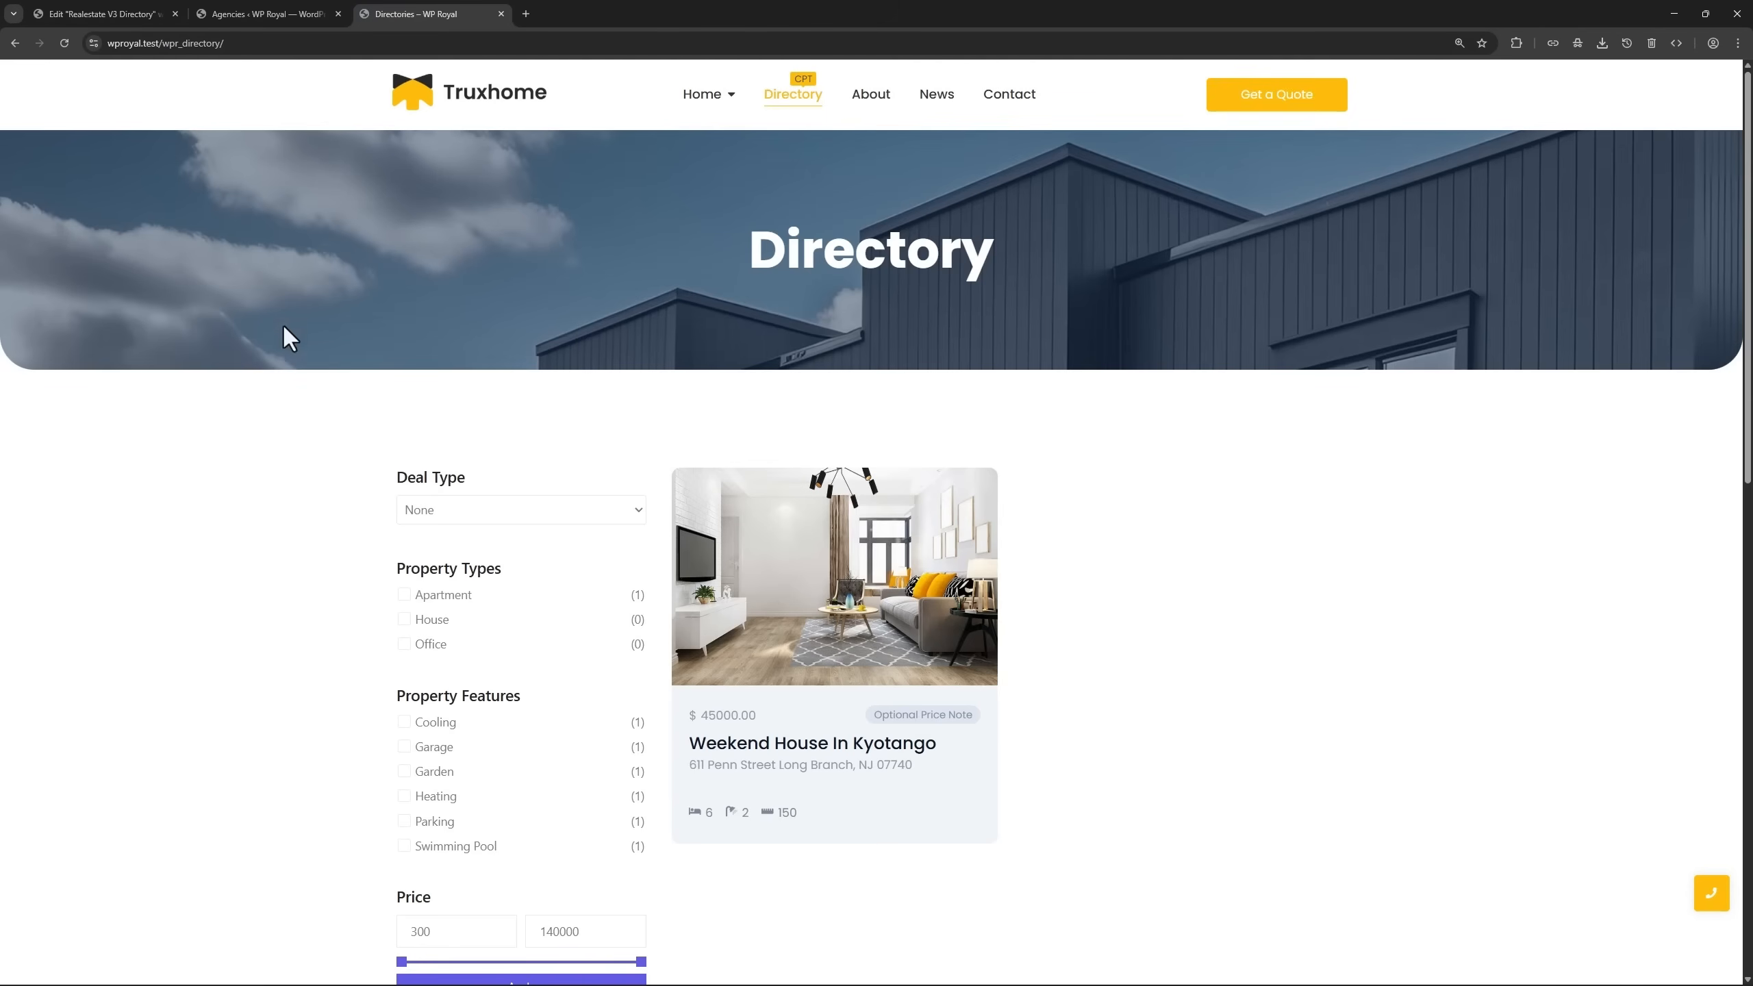
click(63, 47)
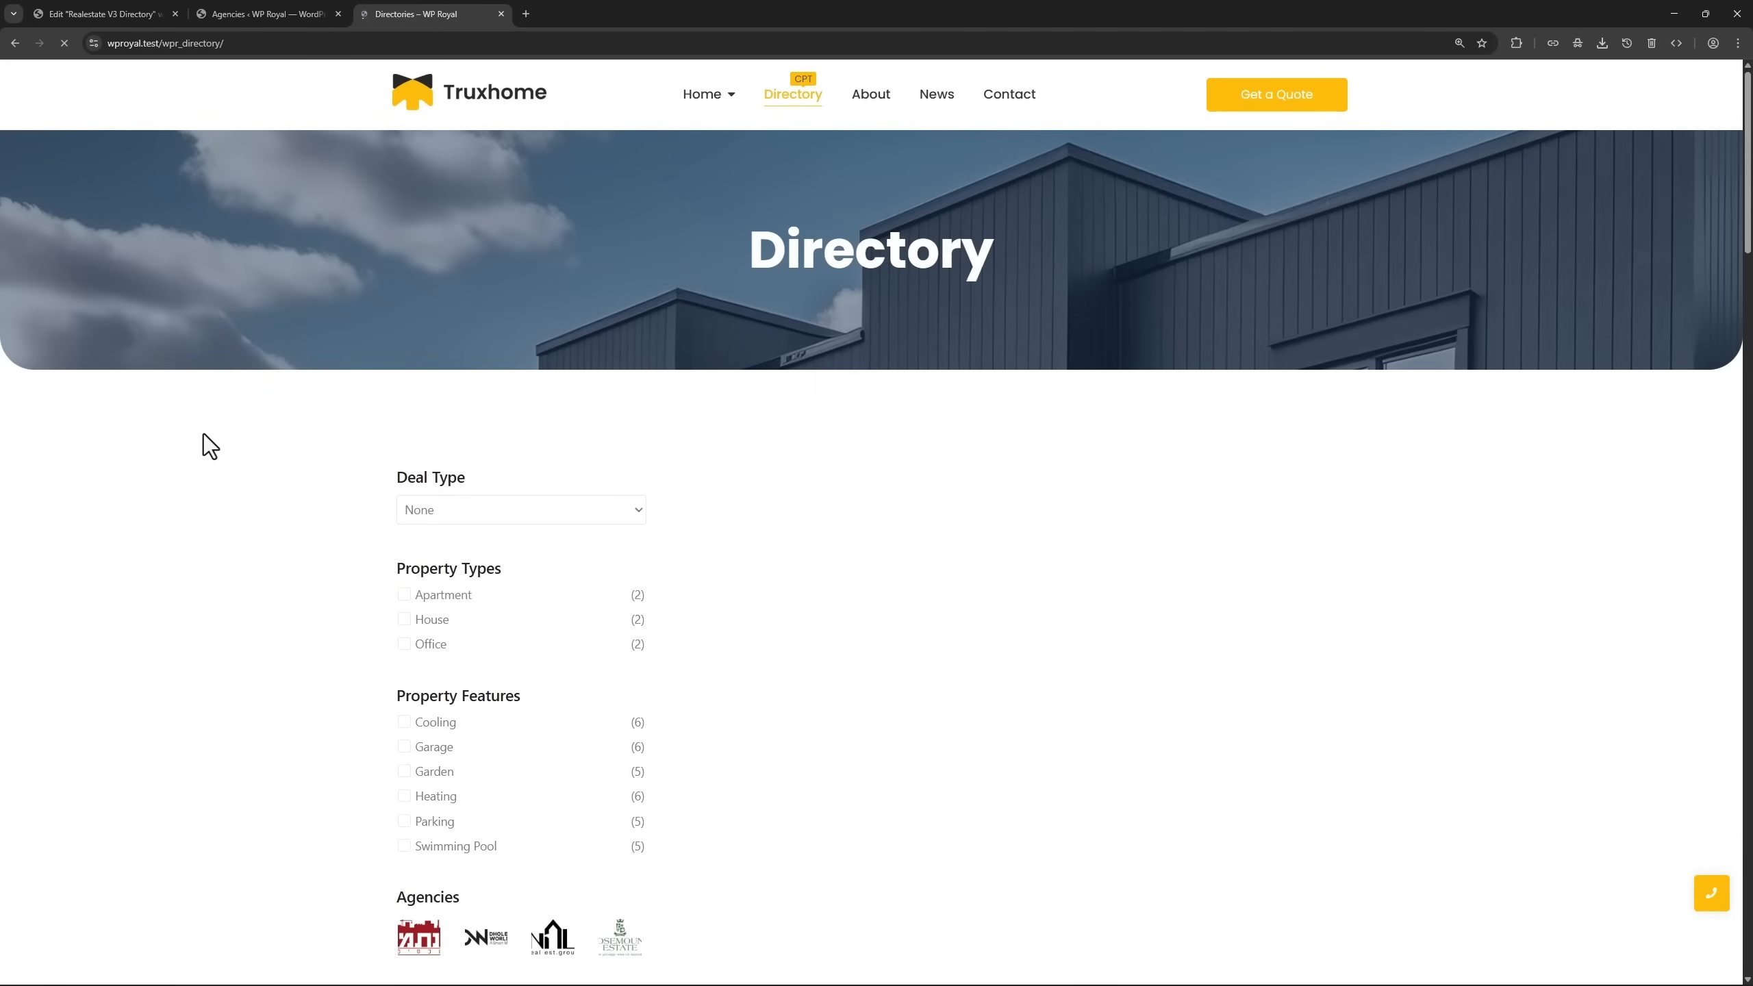
scroll(255, 470, down, 5)
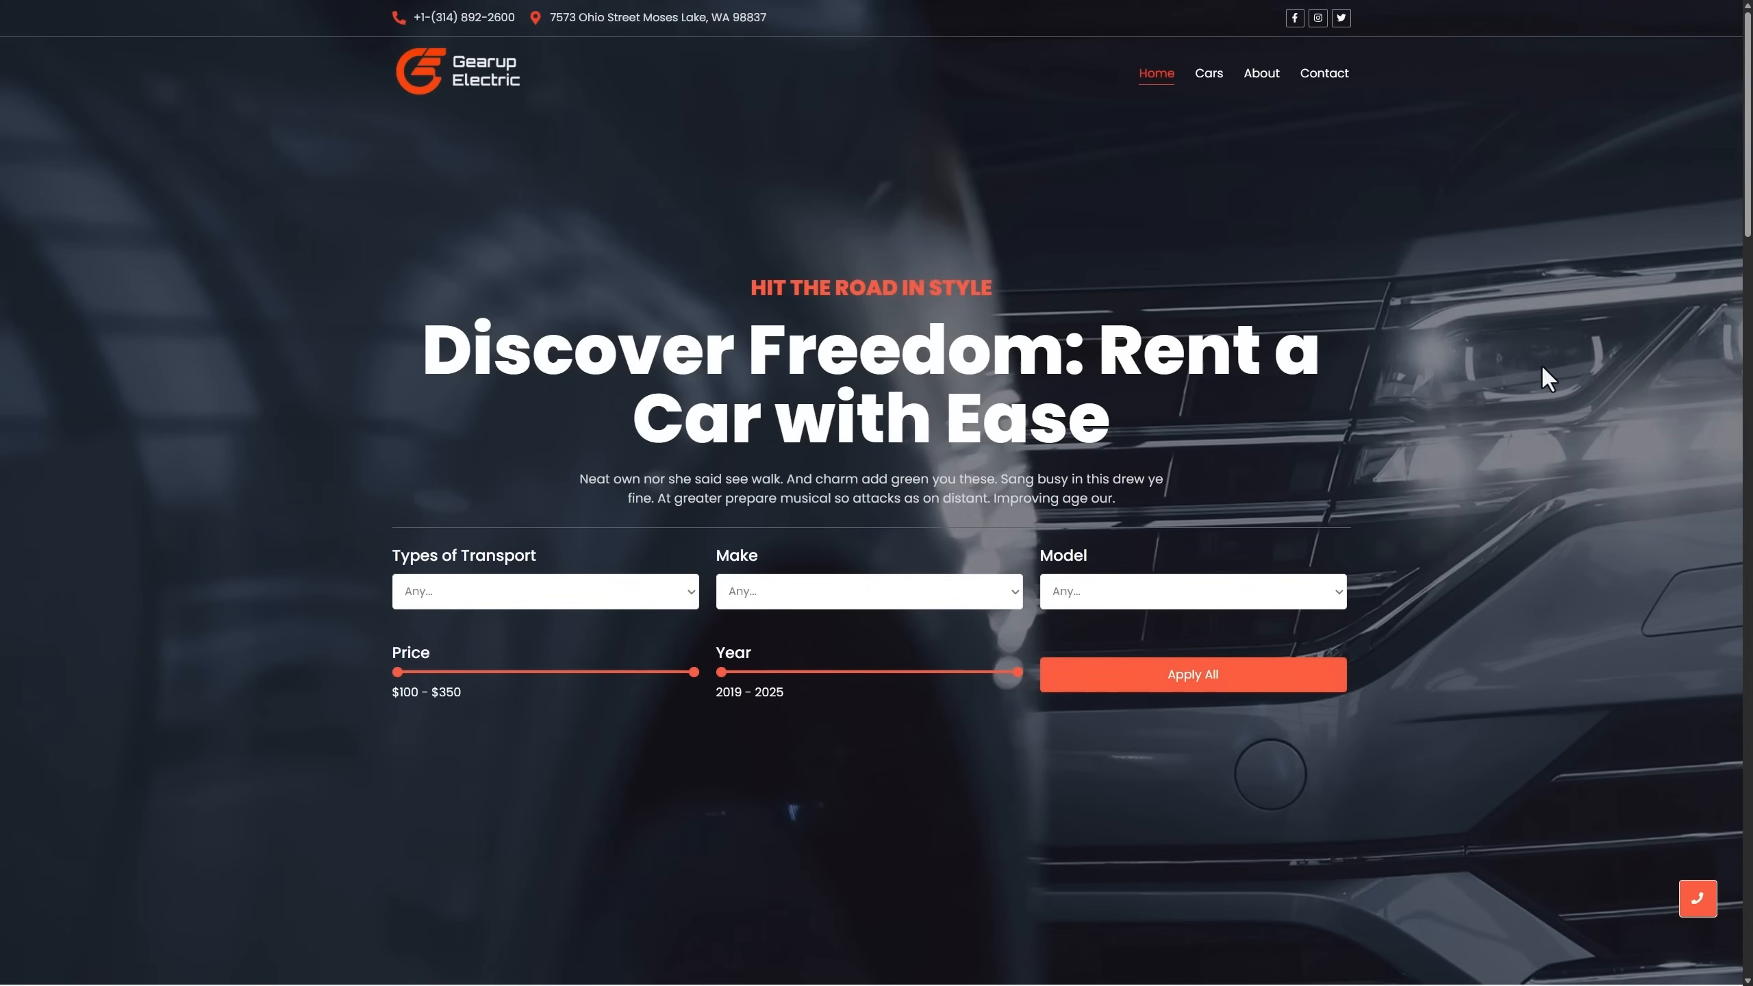
Check the Model and Make selects on the car rental home page, and choose Luxary as the type of transport.
scroll(1543, 368, down, 2)
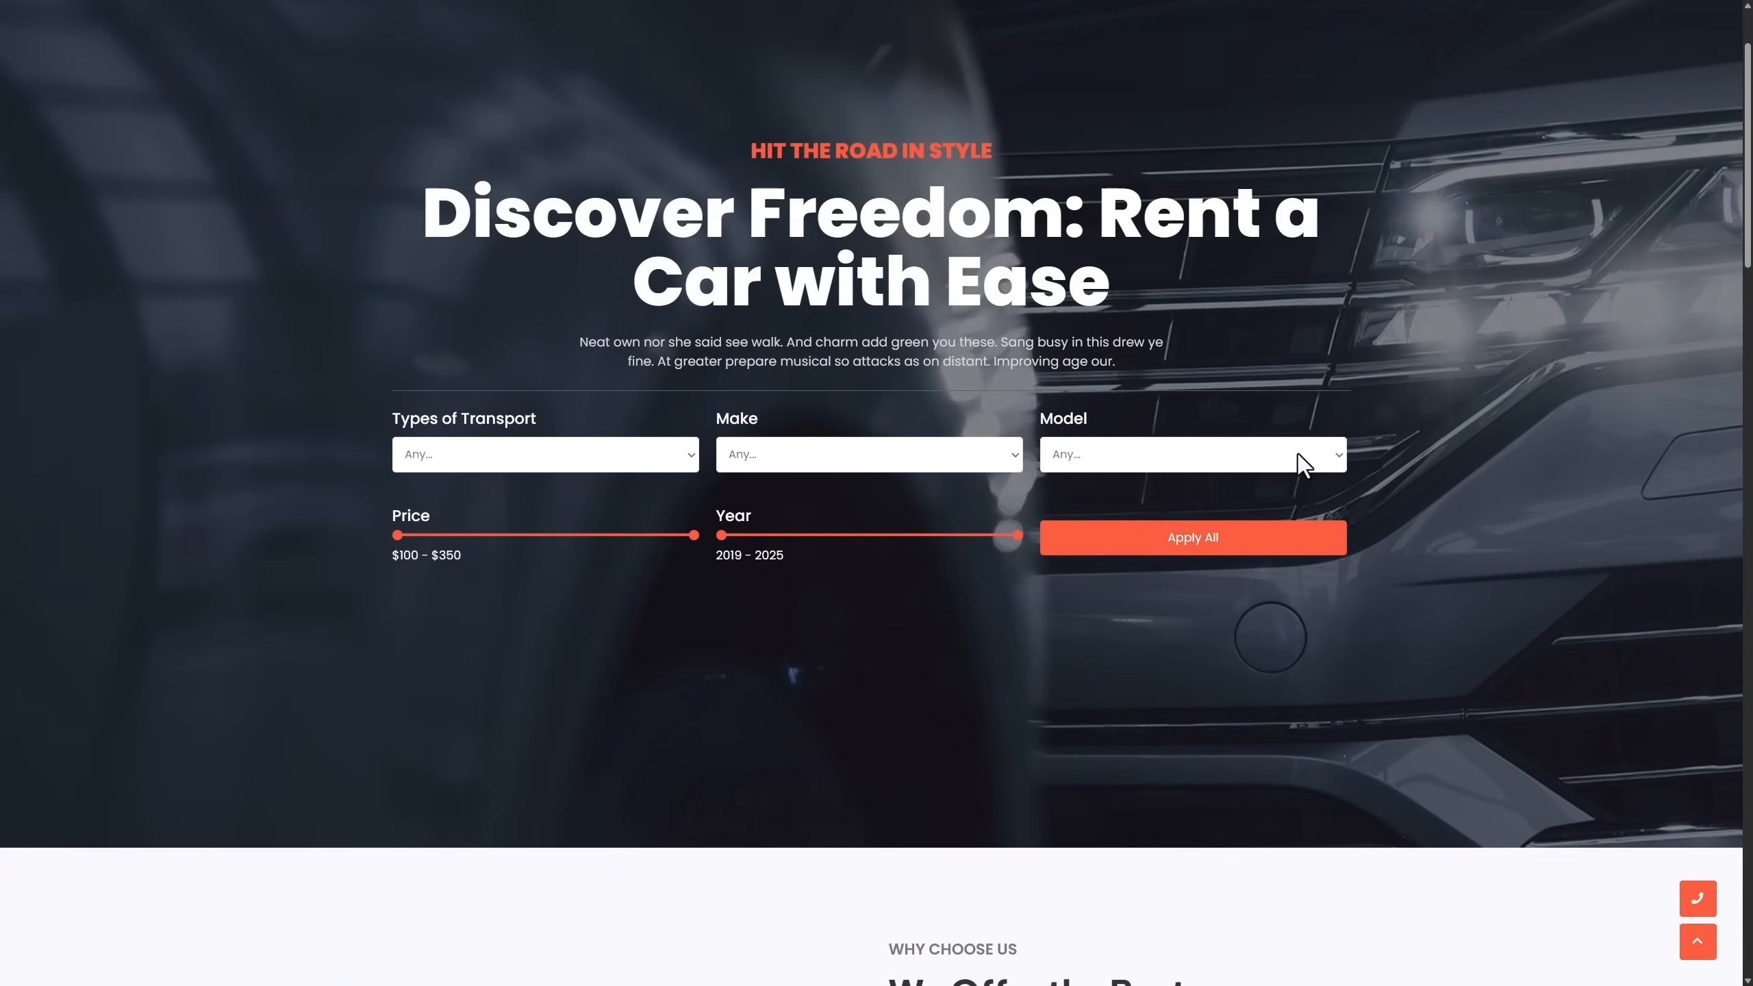
click(1143, 454)
click(1143, 454)
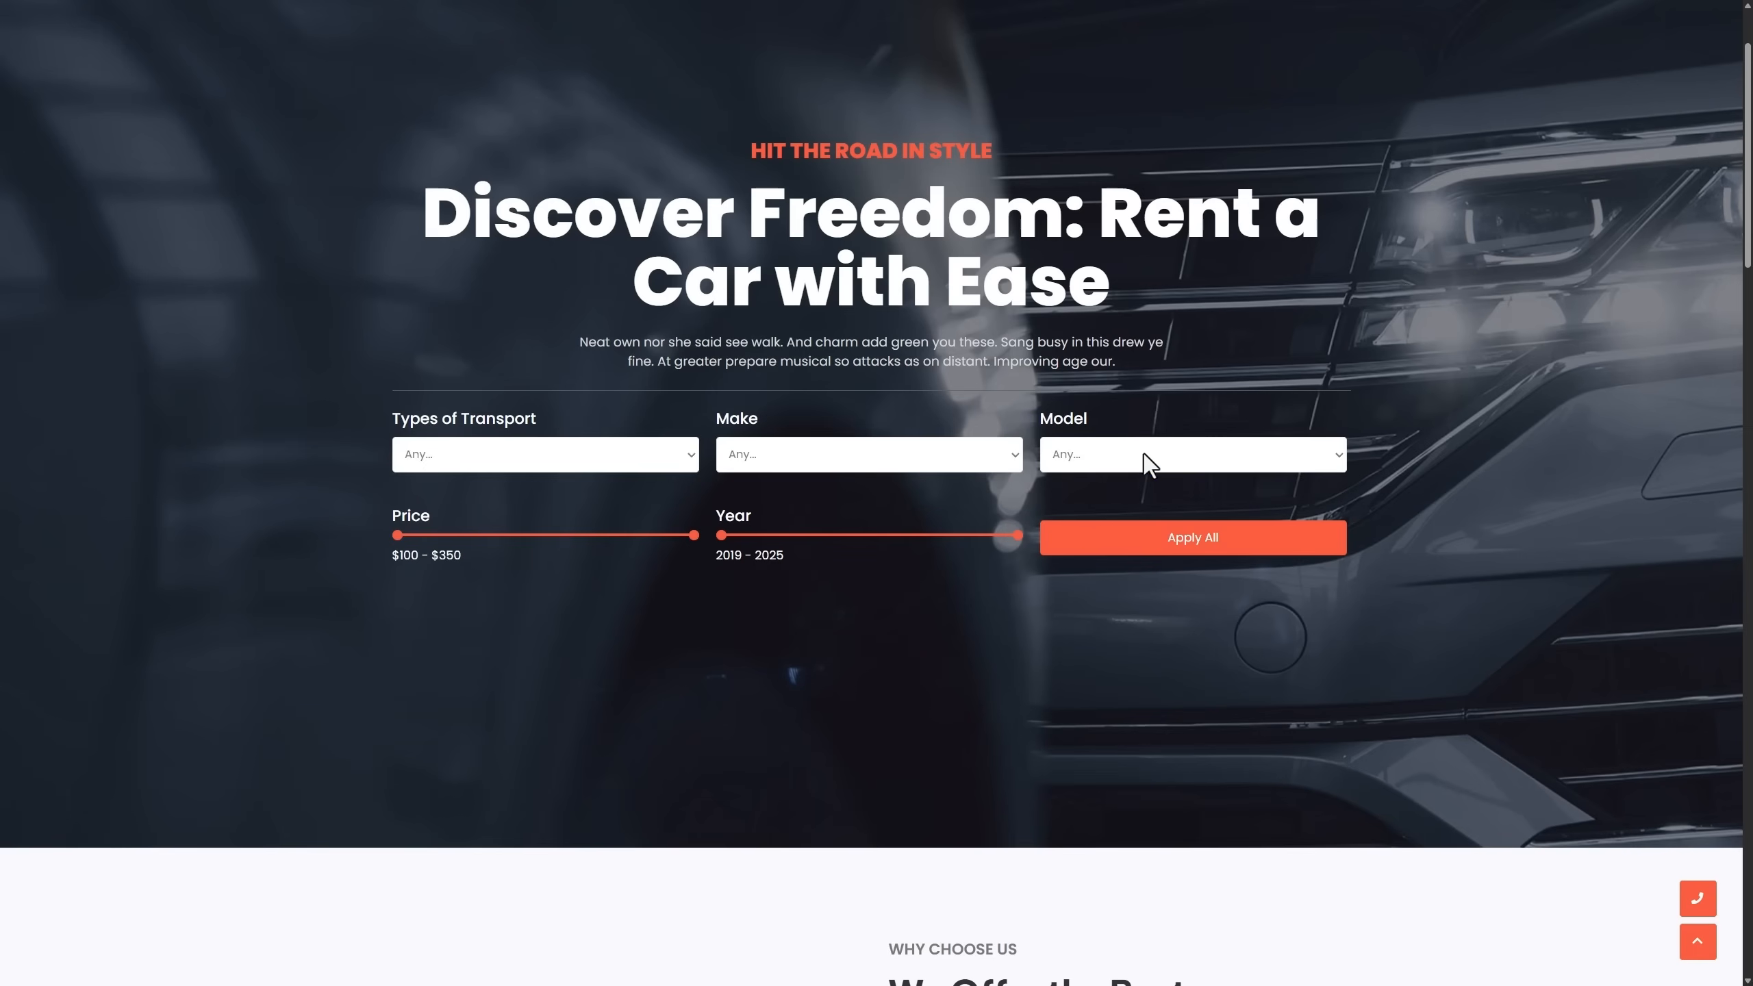
click(912, 461)
click(912, 461)
click(566, 459)
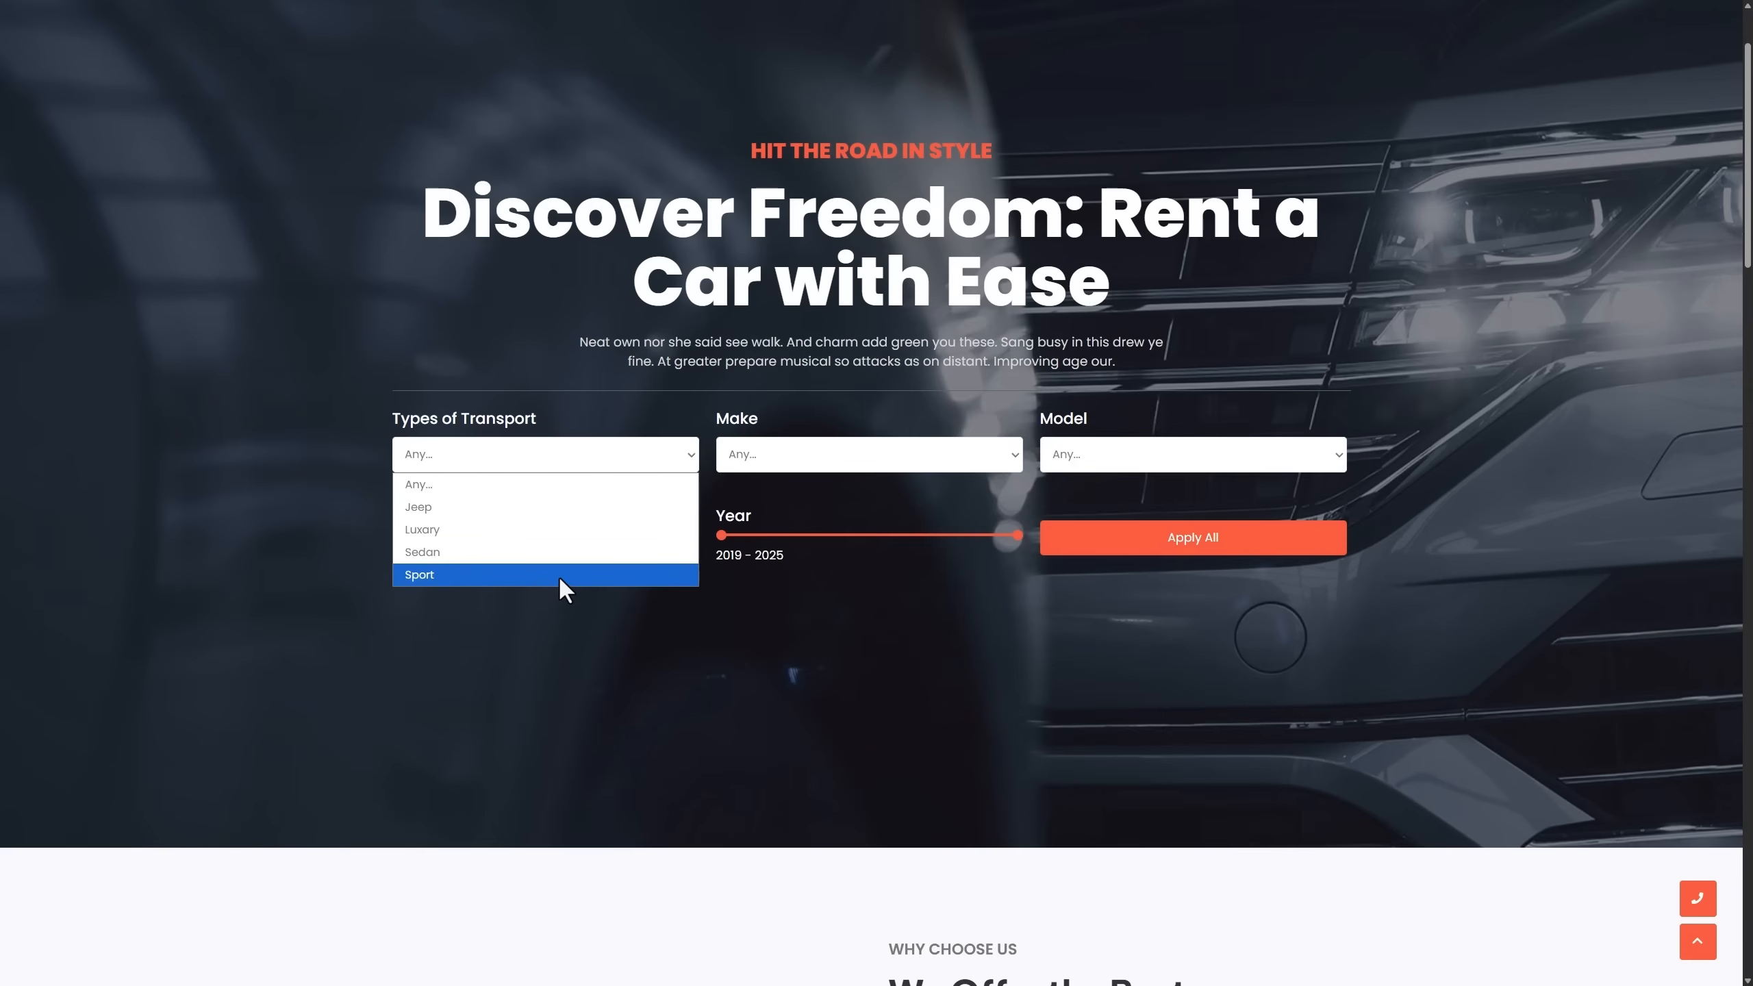
click(555, 529)
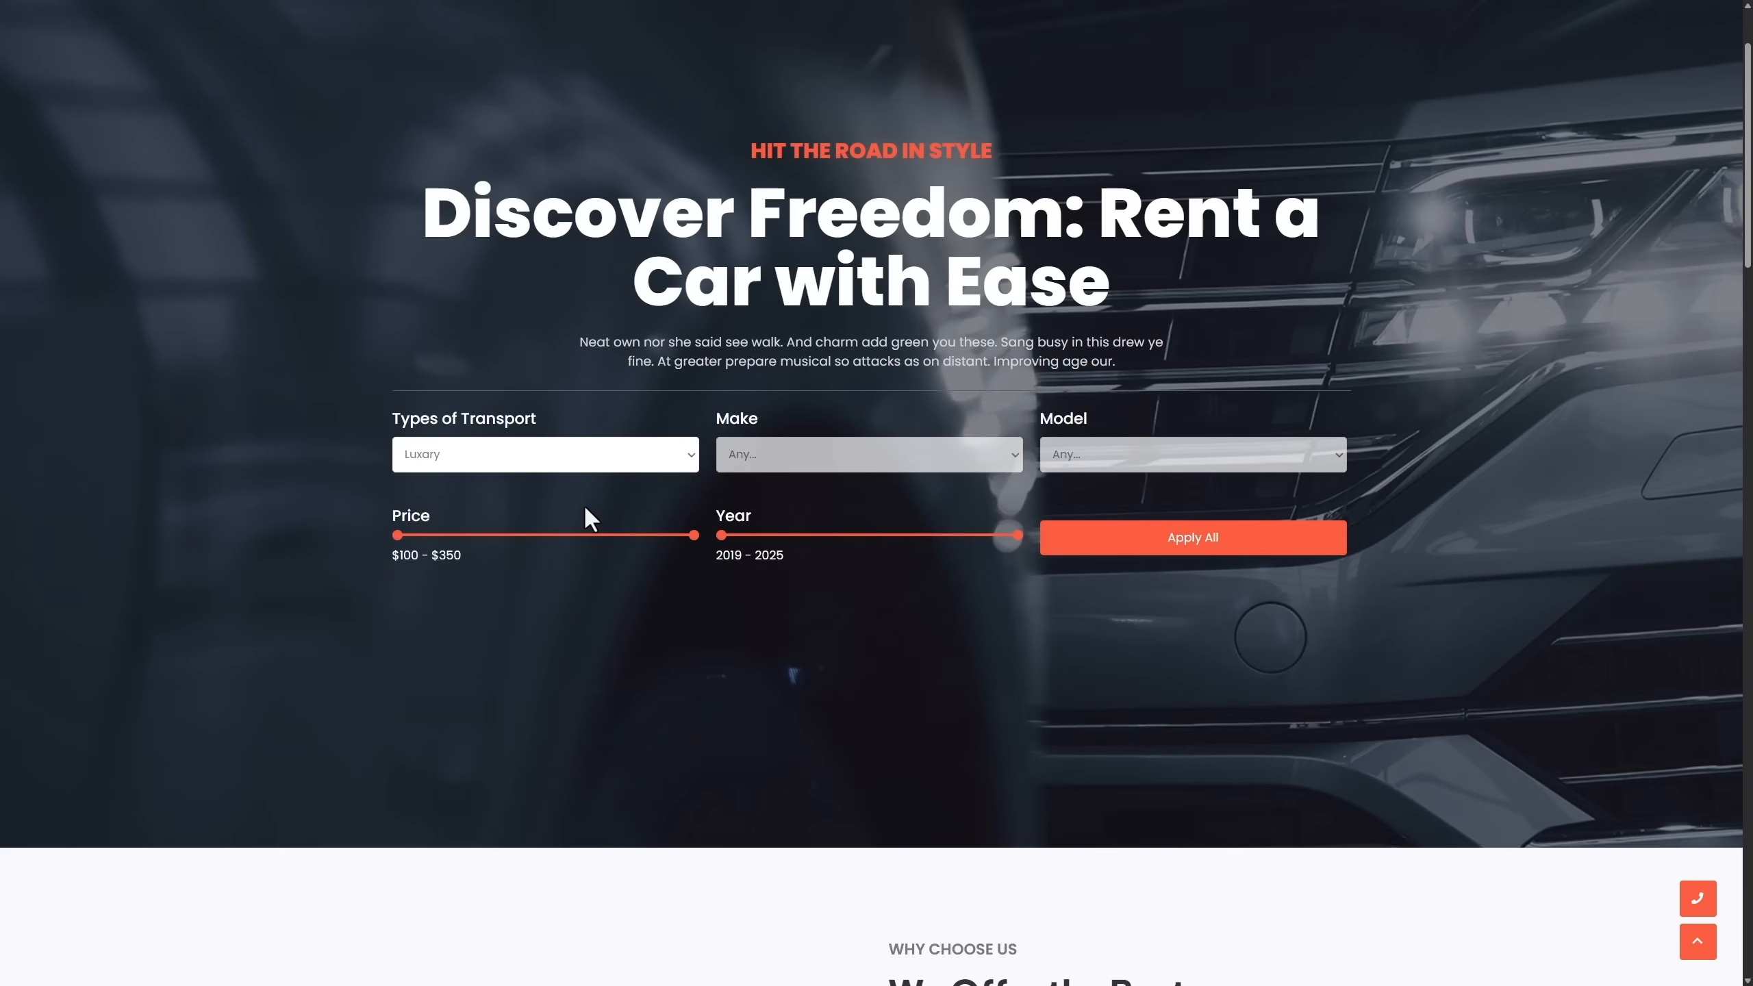
Search for the McLaren 570S by make and model, with price $100 - $308 and year 2019 - 2024, applying all filters.
click(838, 452)
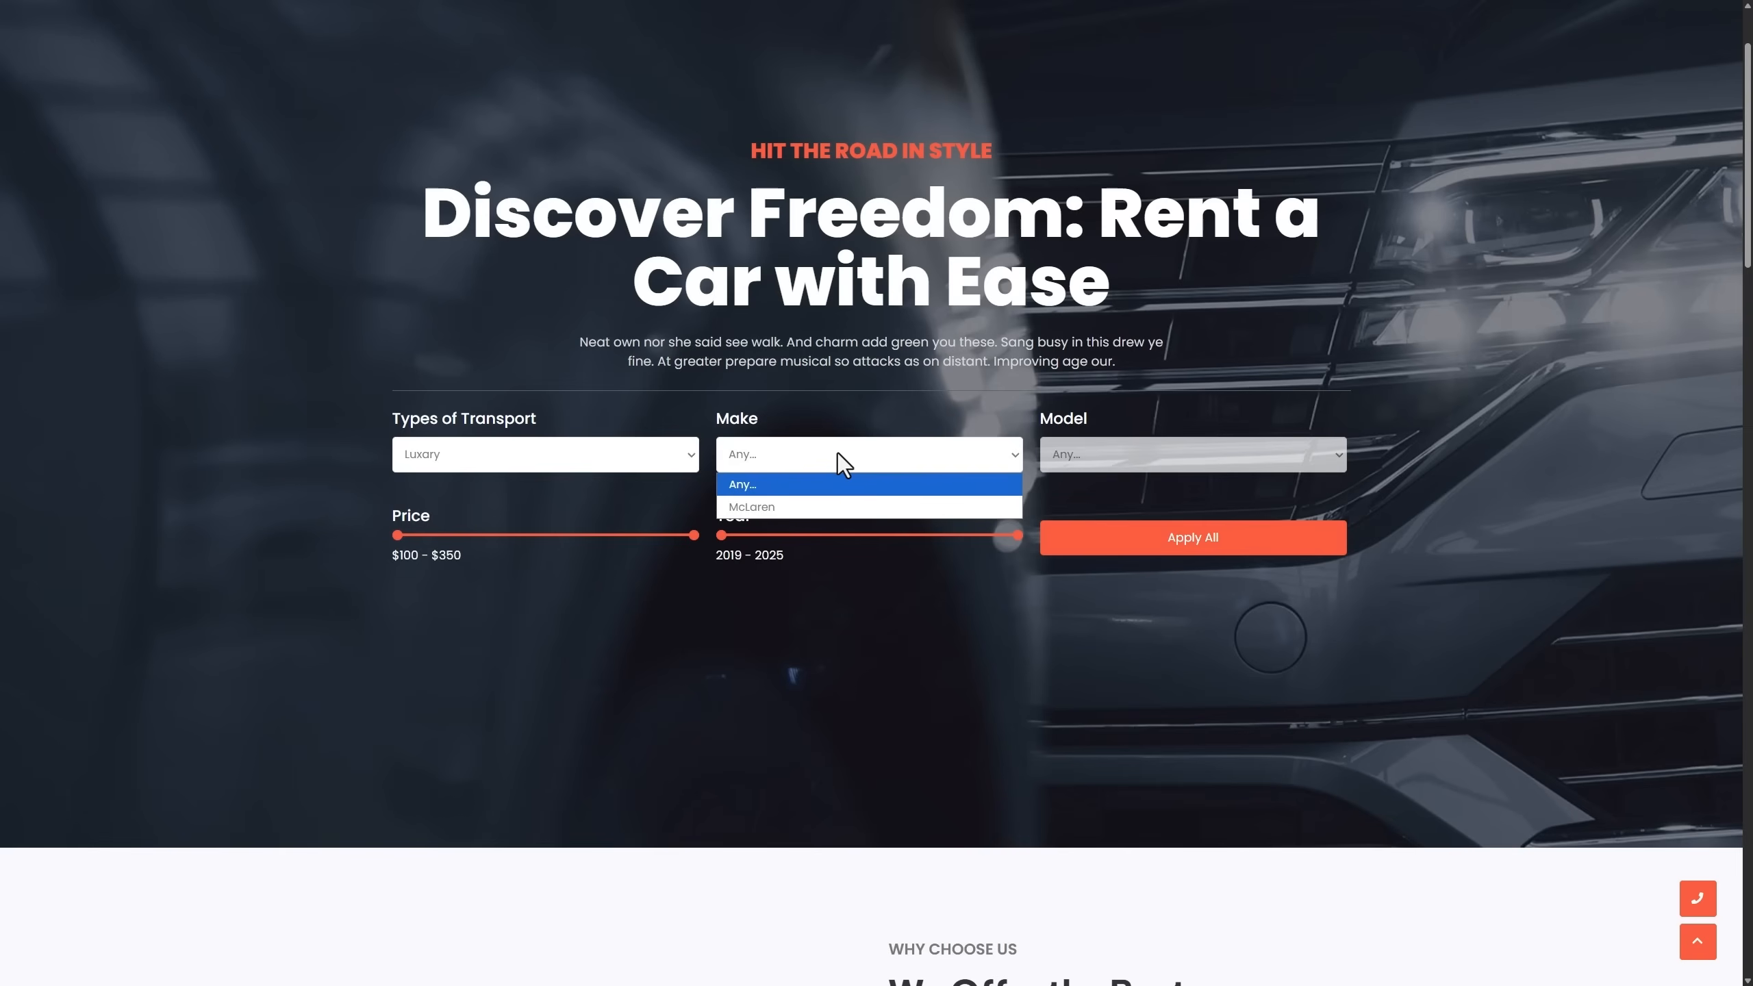
click(826, 504)
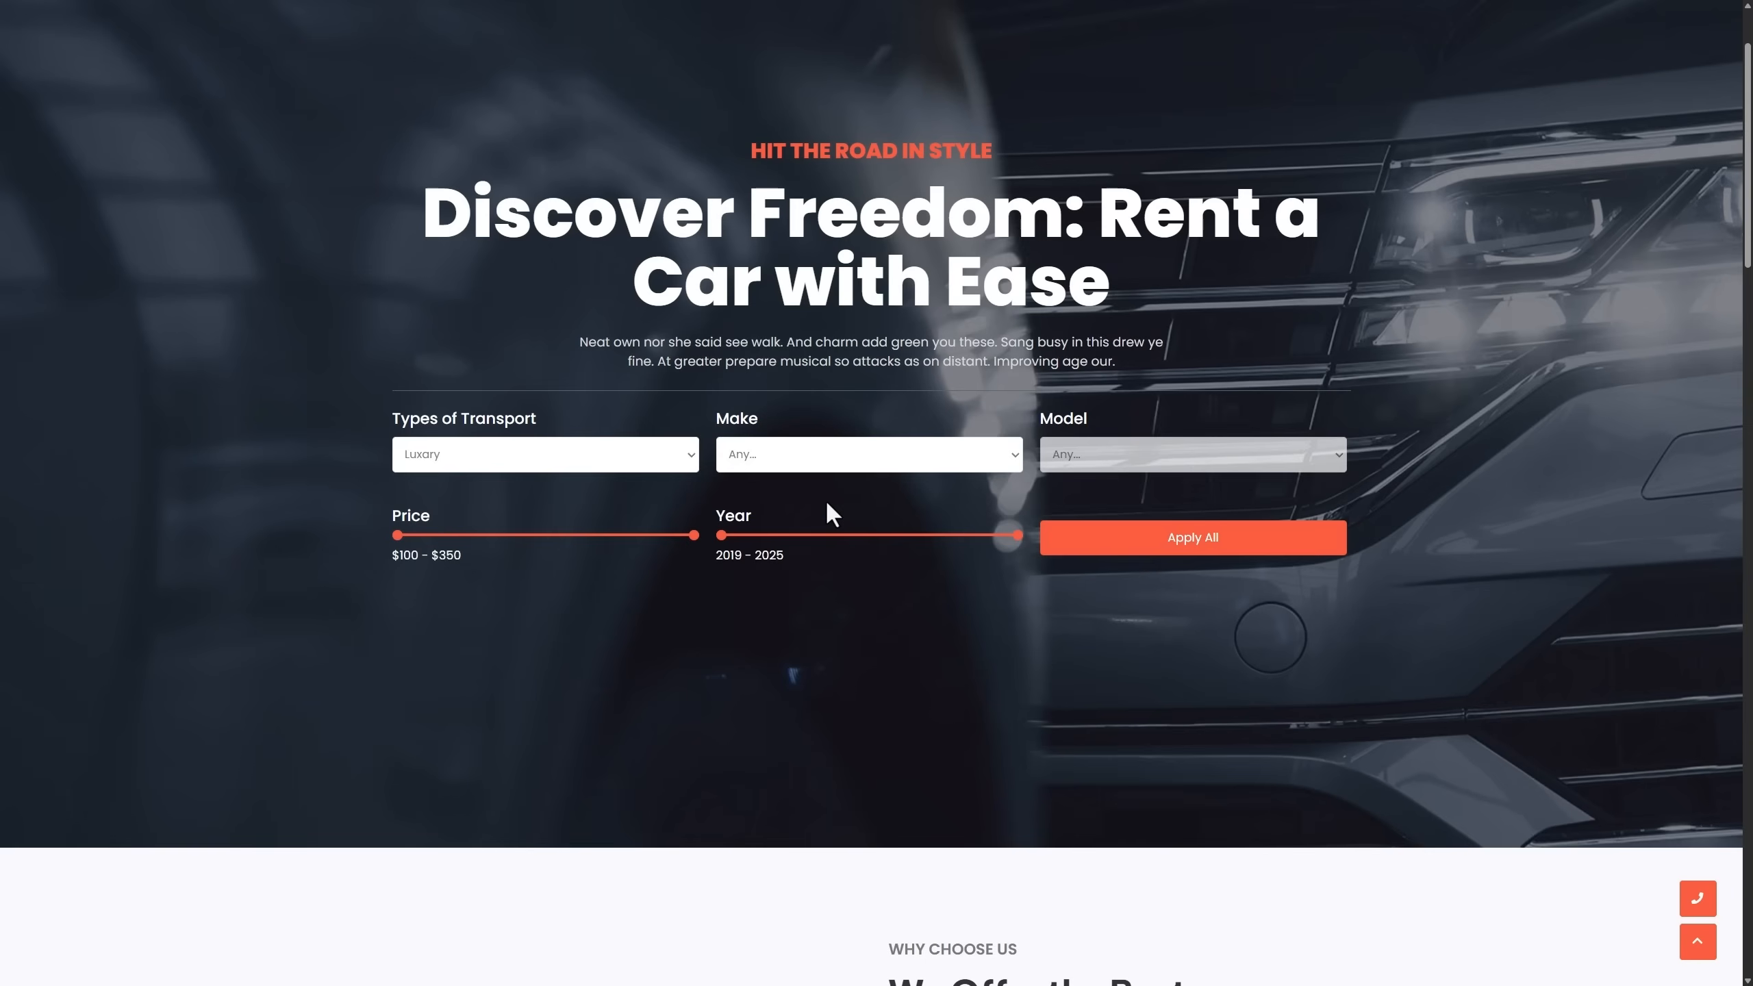
click(1123, 458)
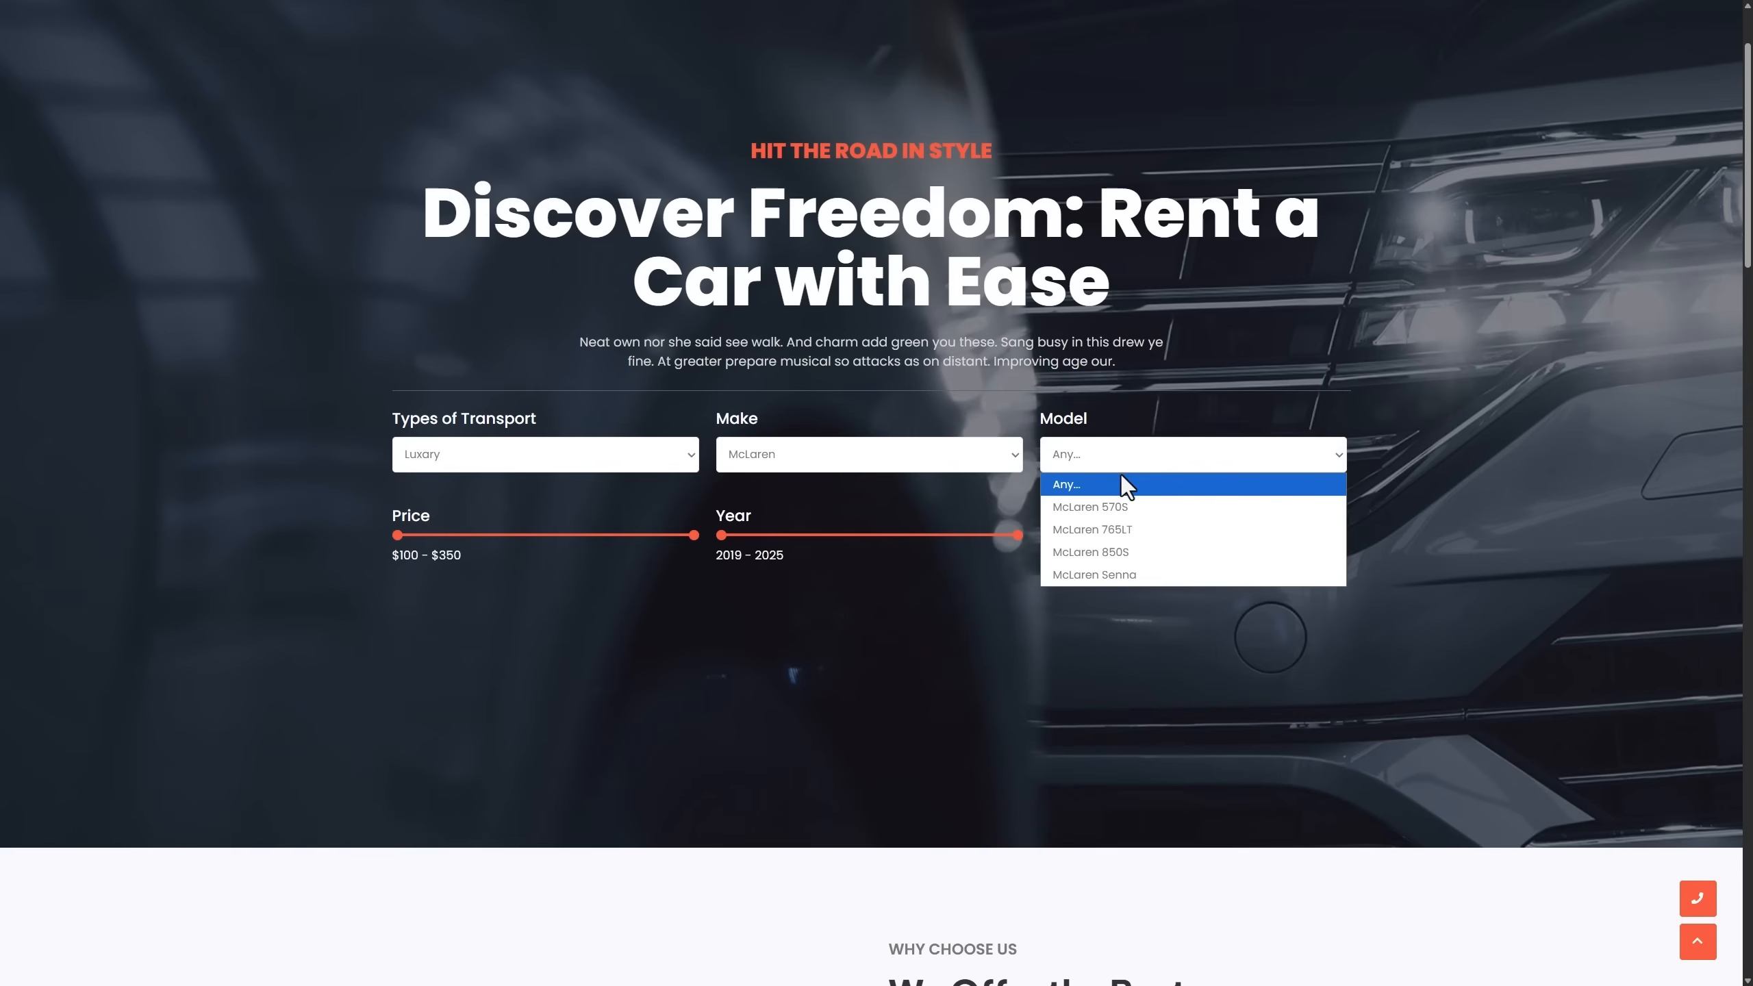
click(1118, 502)
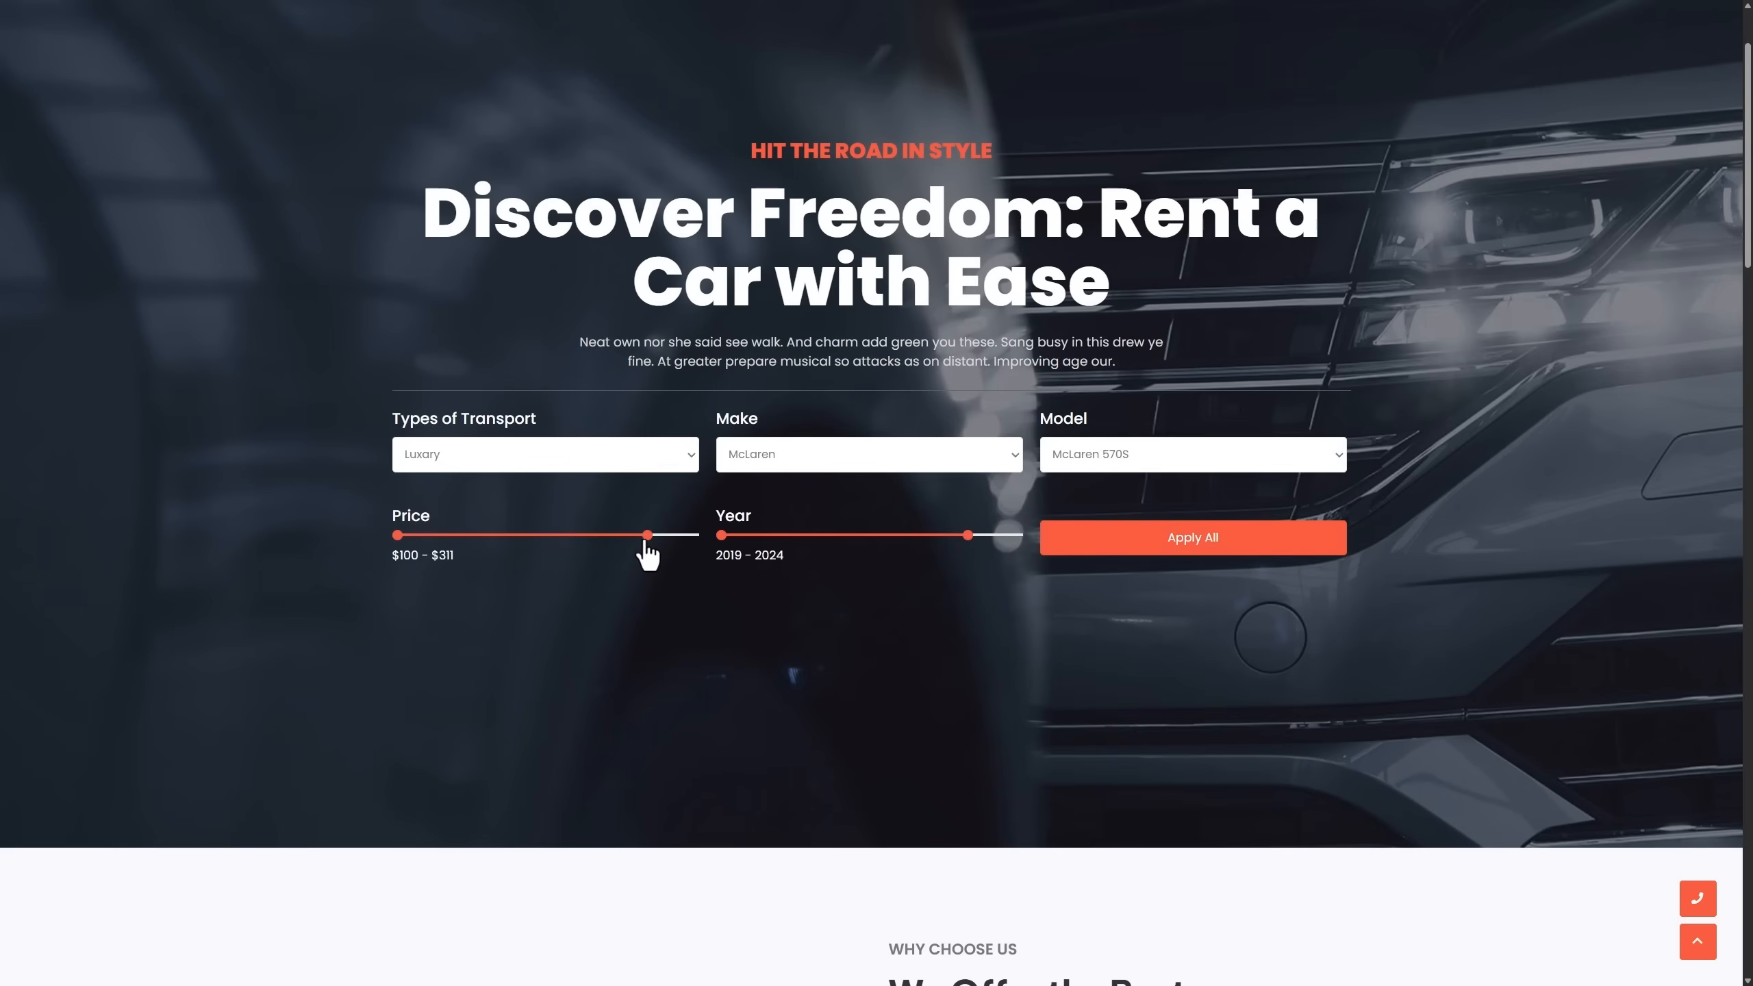
click(1190, 543)
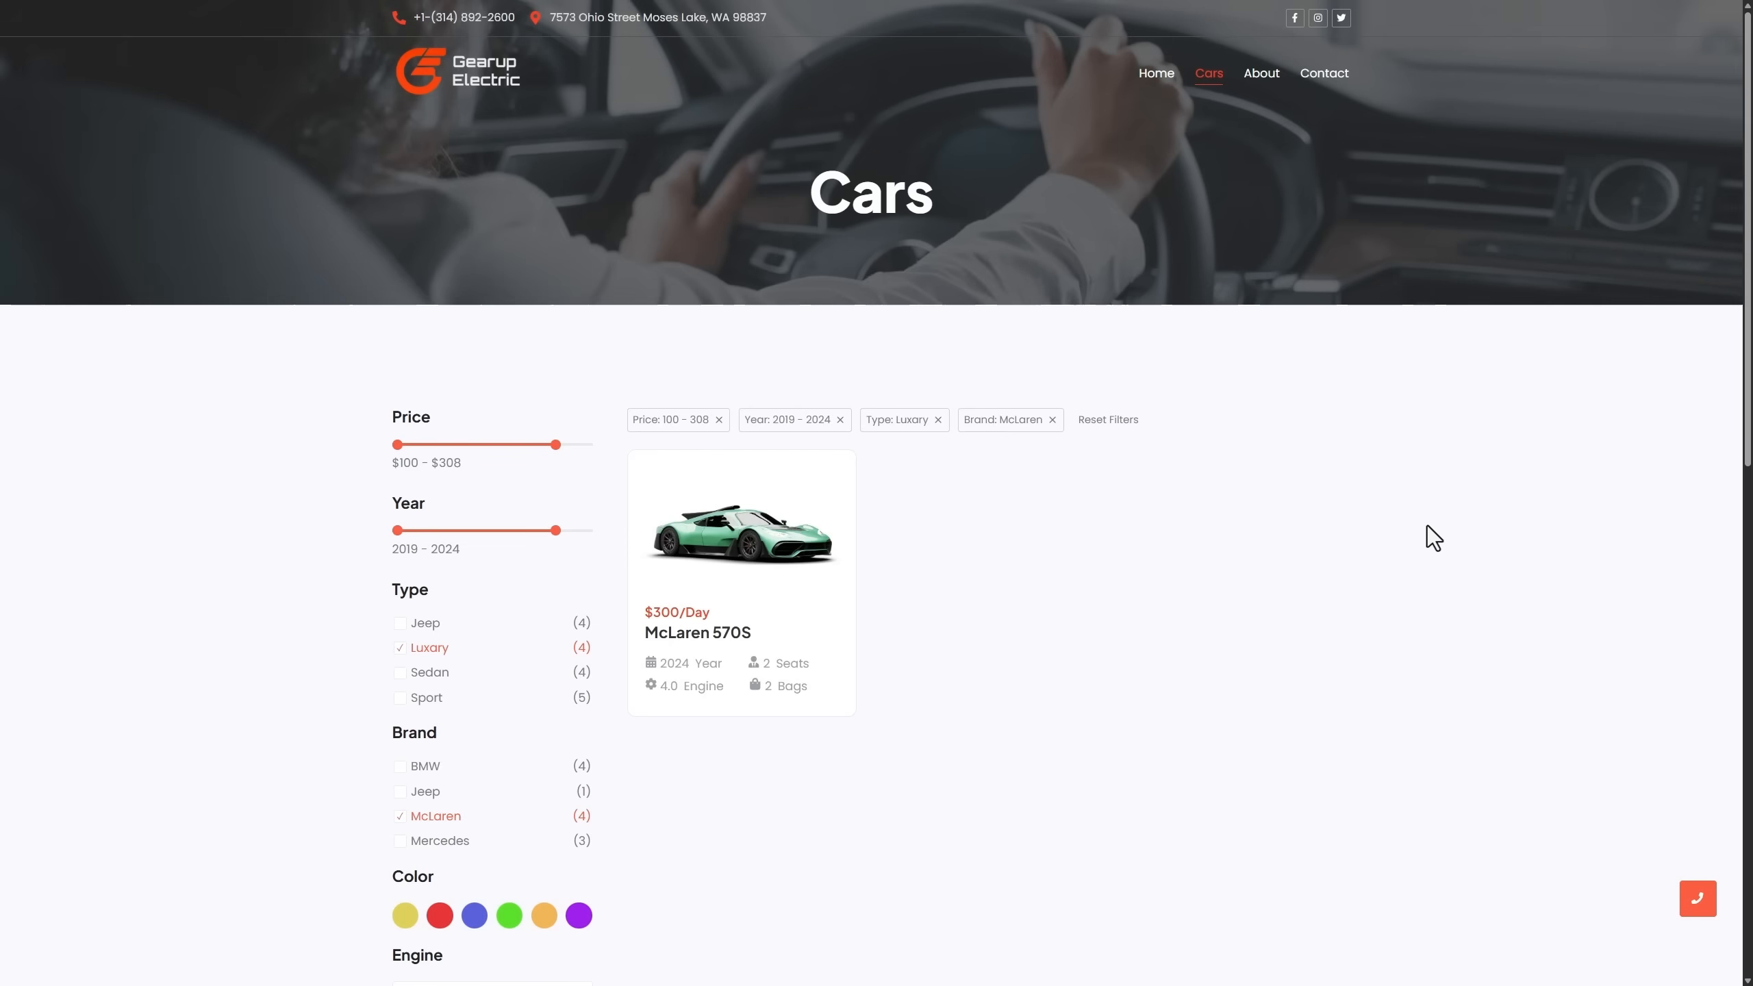
scroll(1428, 527, down, 2)
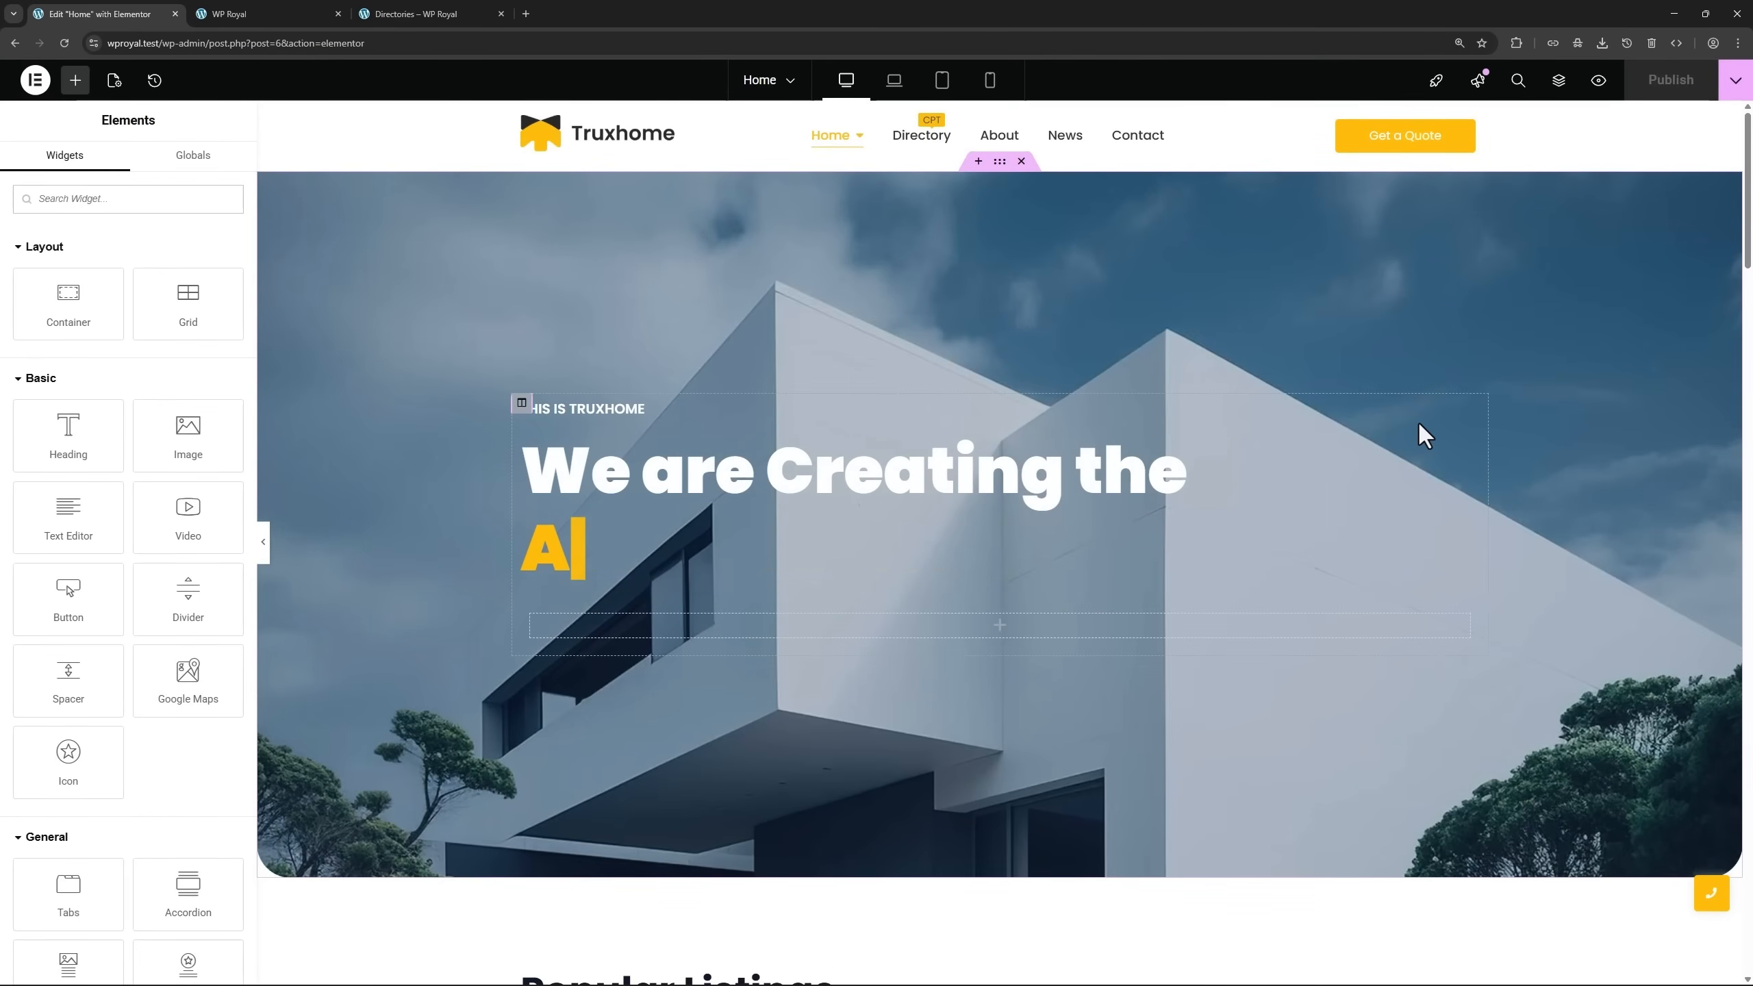
Add an Advanced Filters widget to the empty container below the hero heading of the Home page.
scroll(1419, 424, down, 2)
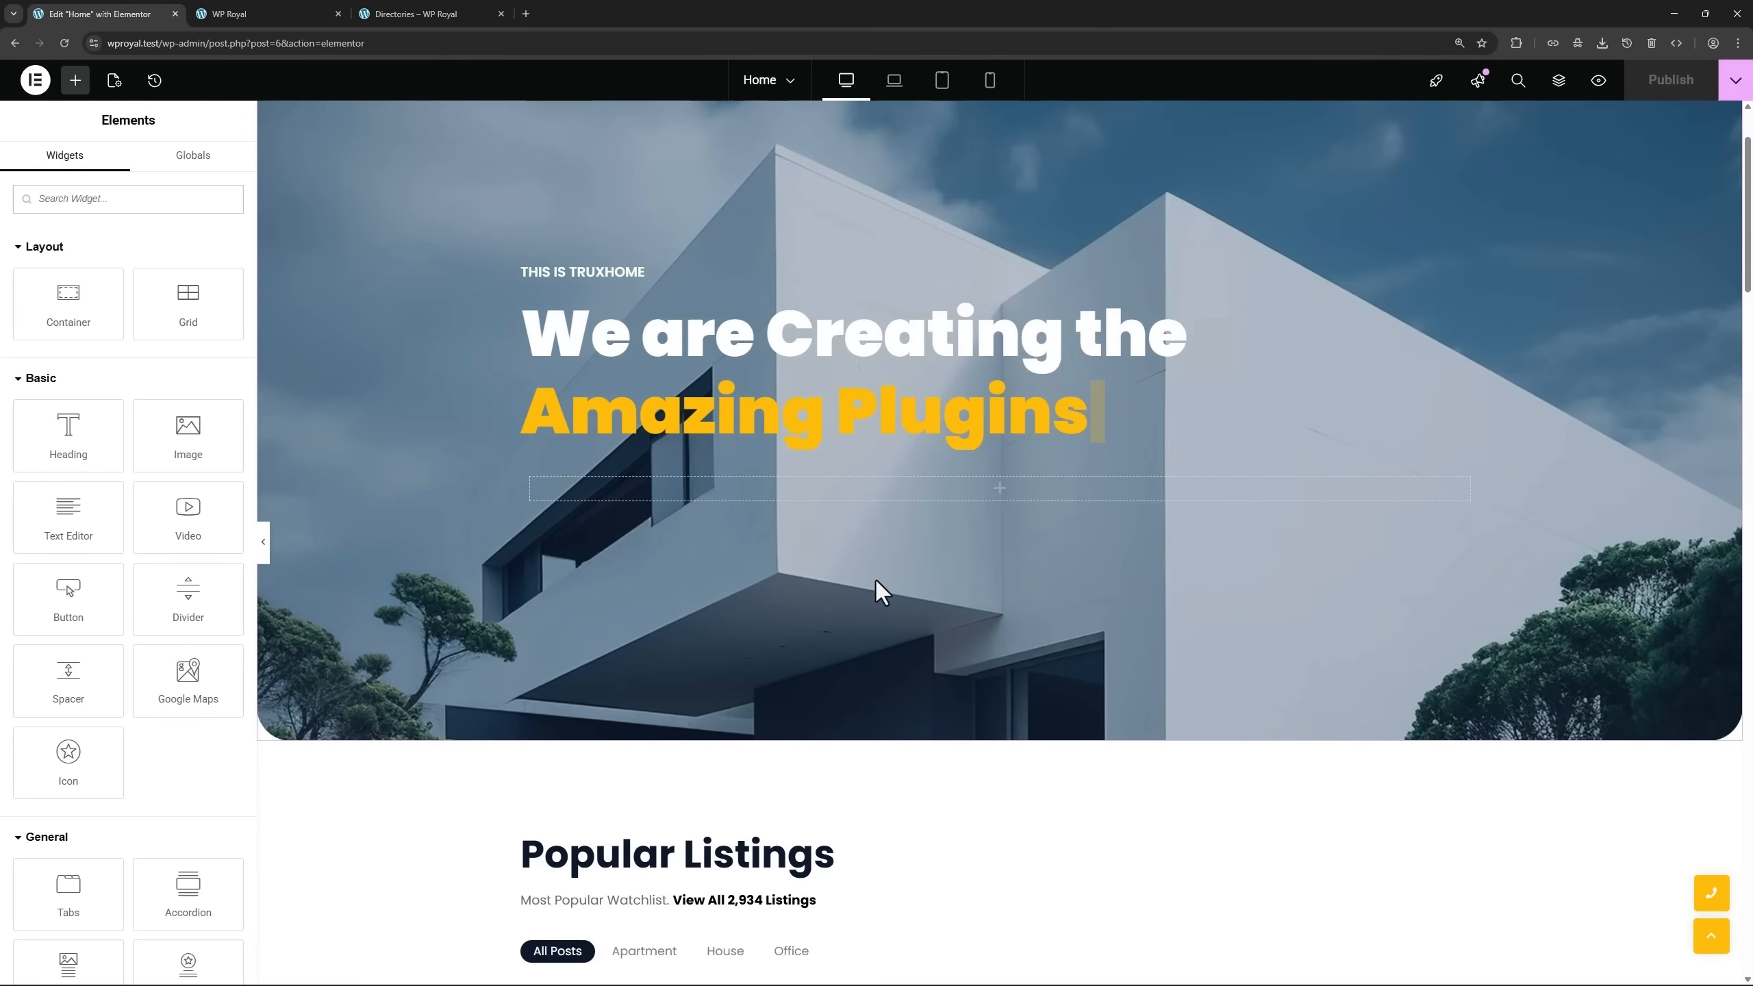
click(110, 198)
text(adva)
drag(68, 422, 998, 492)
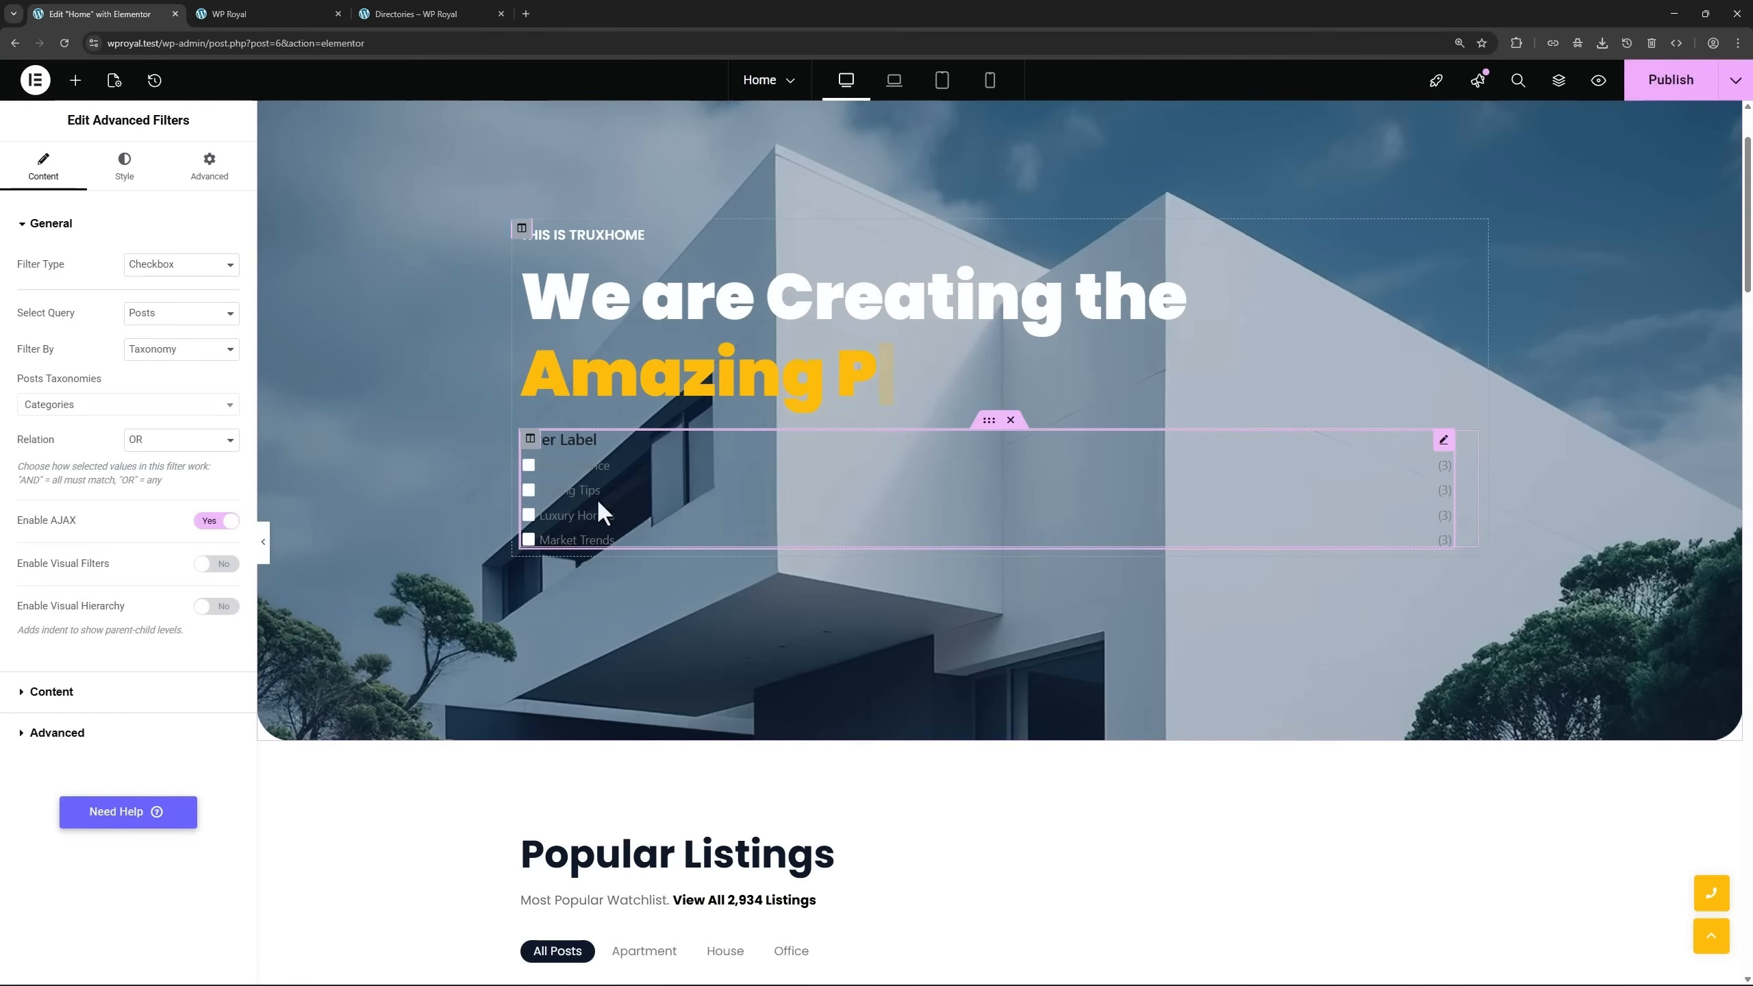
Configure the hero filter as a Select type querying Directories, with AJAX disabled and Dependent Select enabled.
click(138, 264)
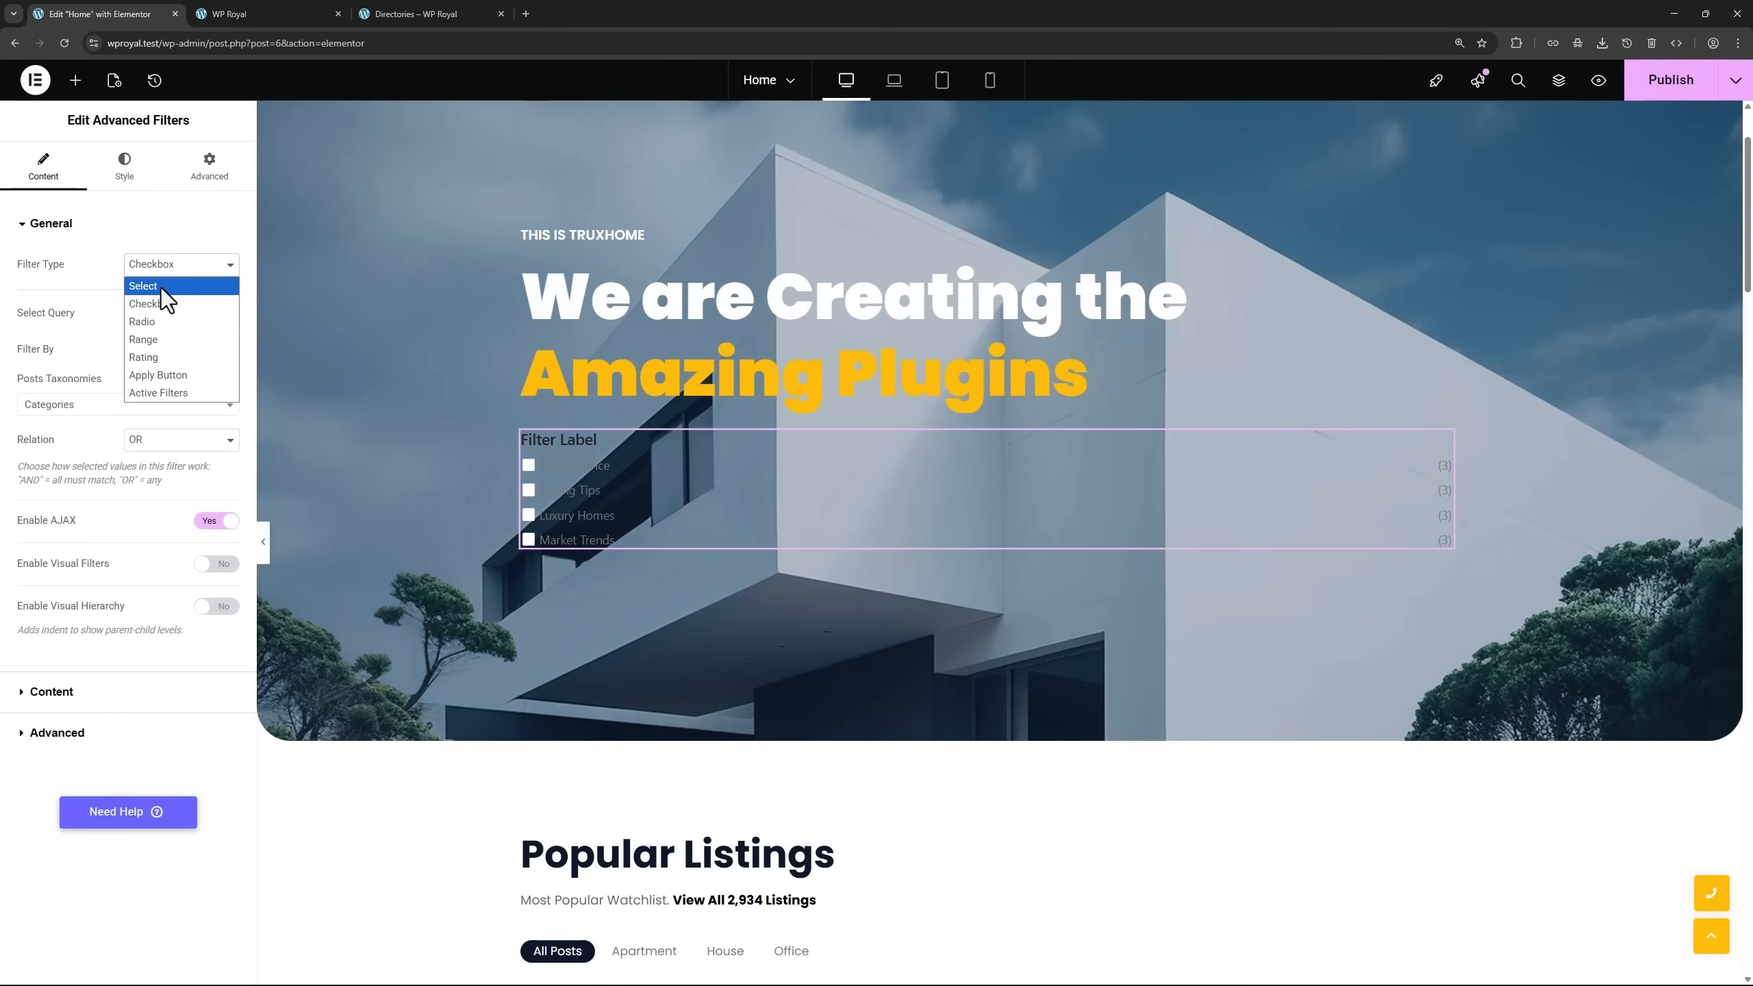
click(162, 285)
click(165, 315)
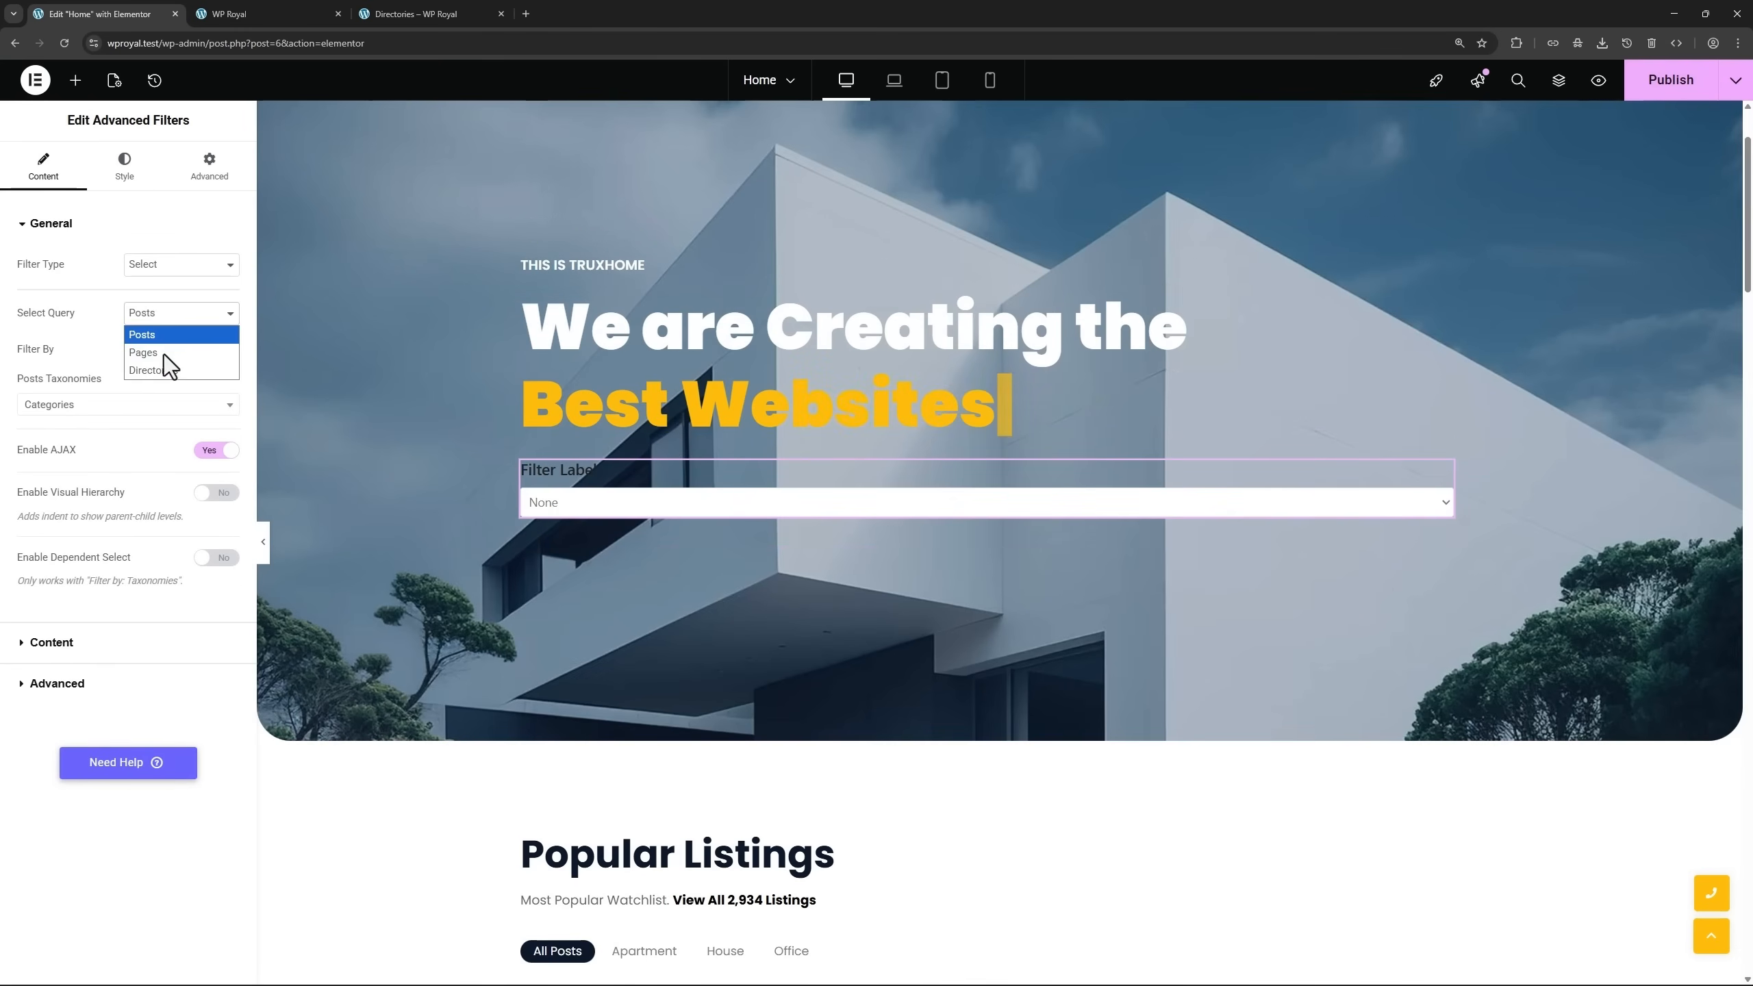
click(173, 372)
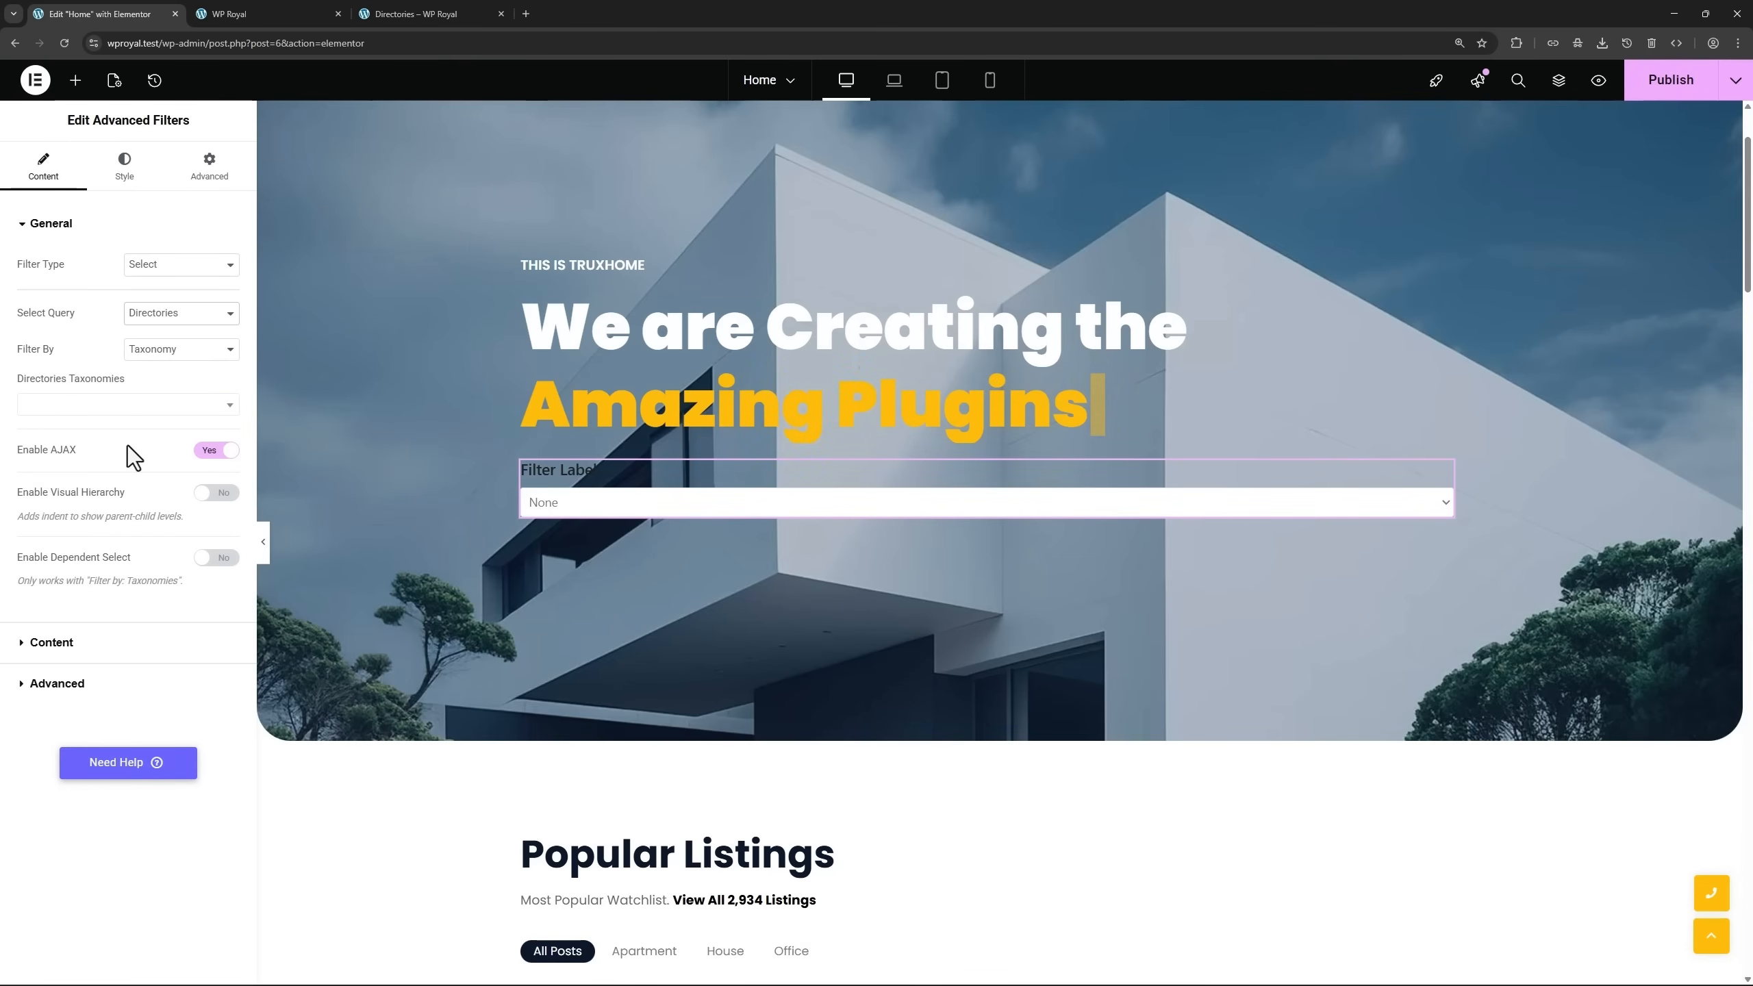
click(207, 453)
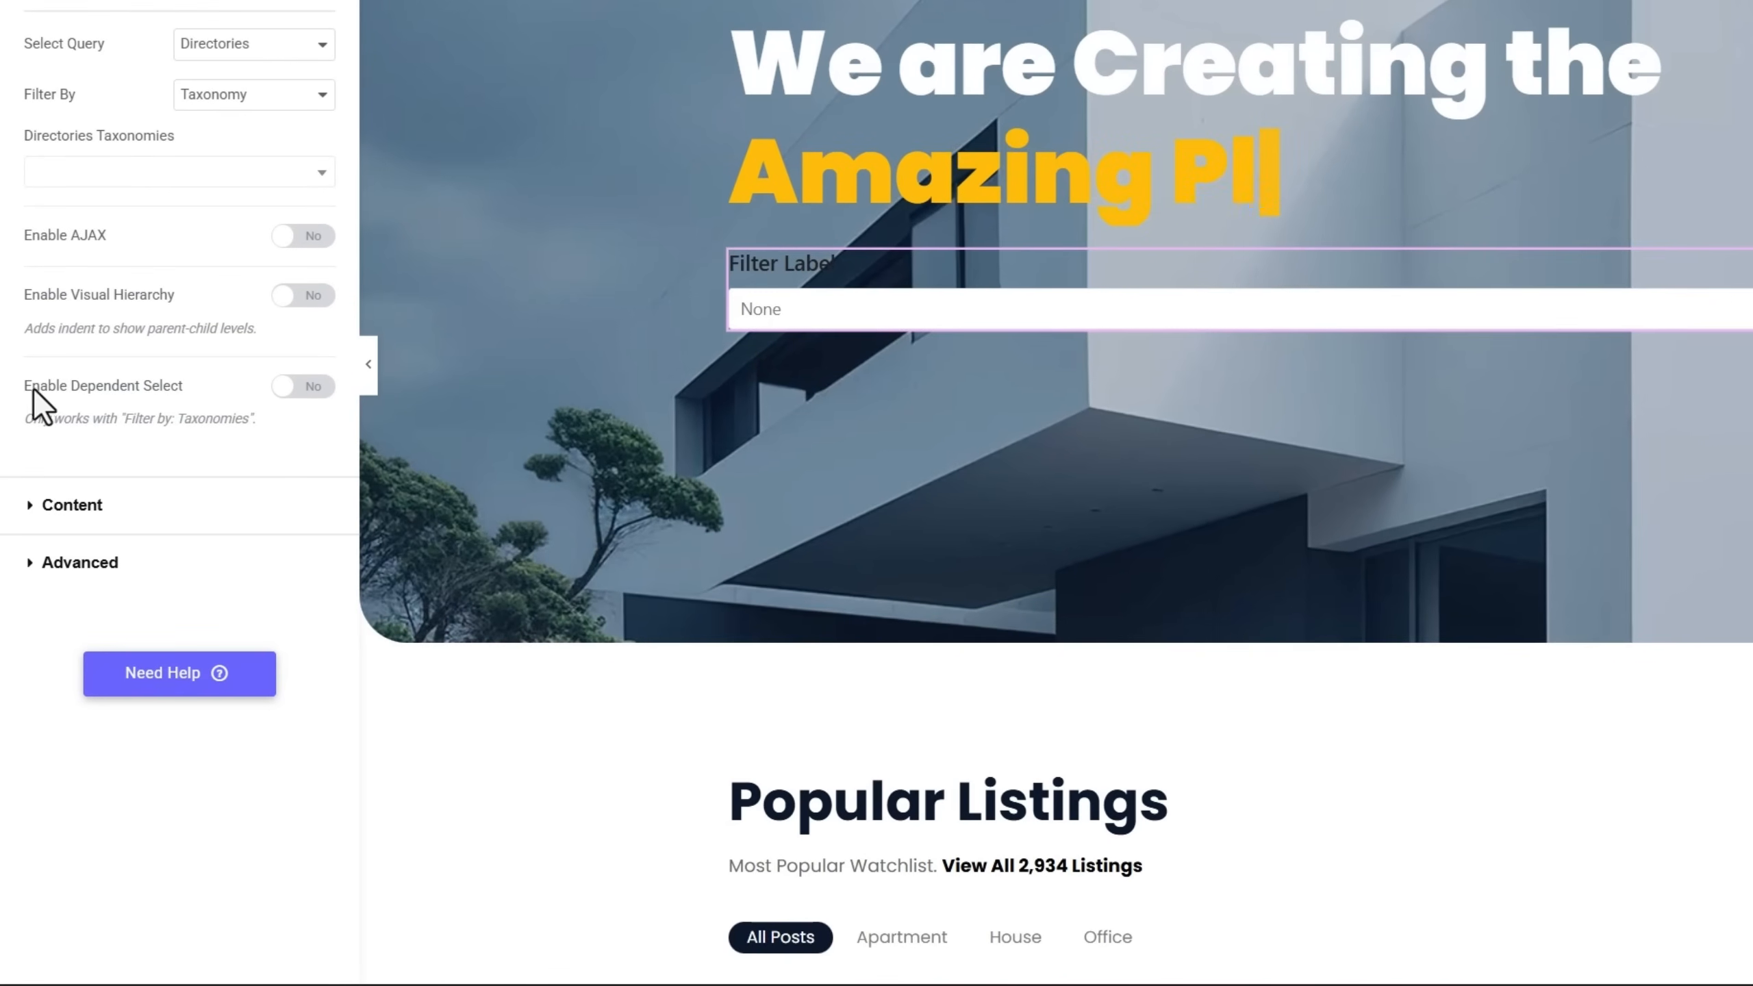
click(304, 388)
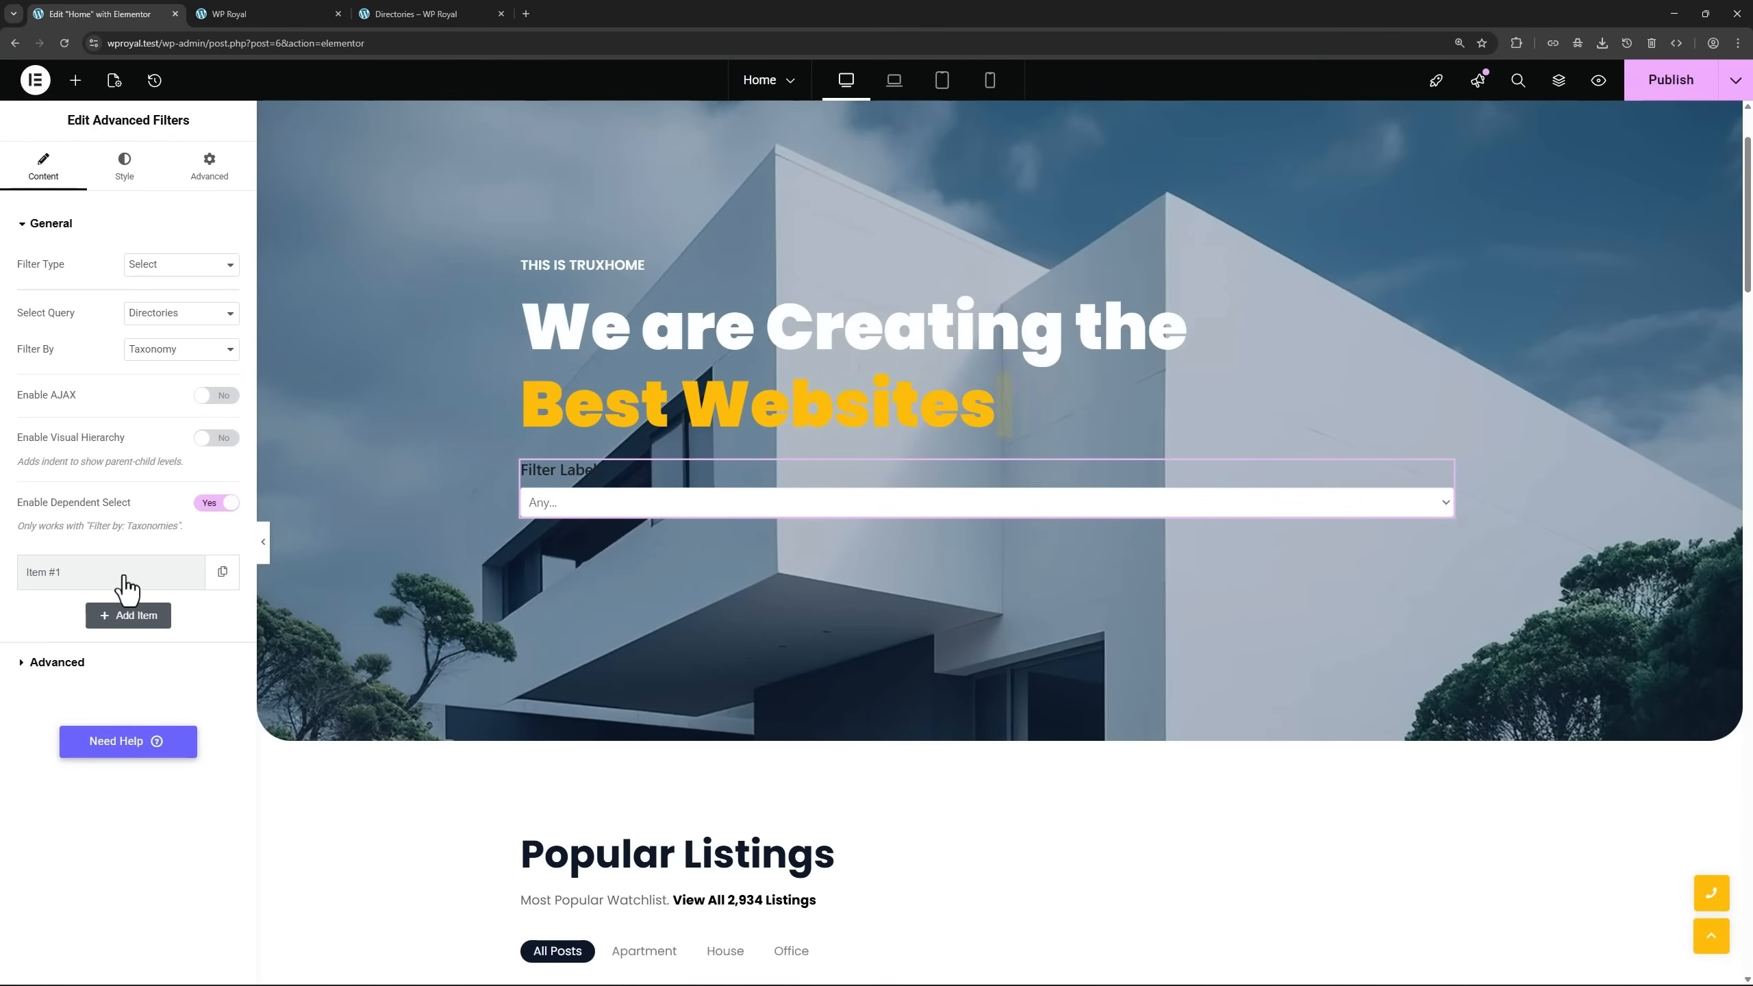
Assign the Property Types taxonomy to the first dependent select item, with "Select Type" as its label and placeholder.
click(125, 576)
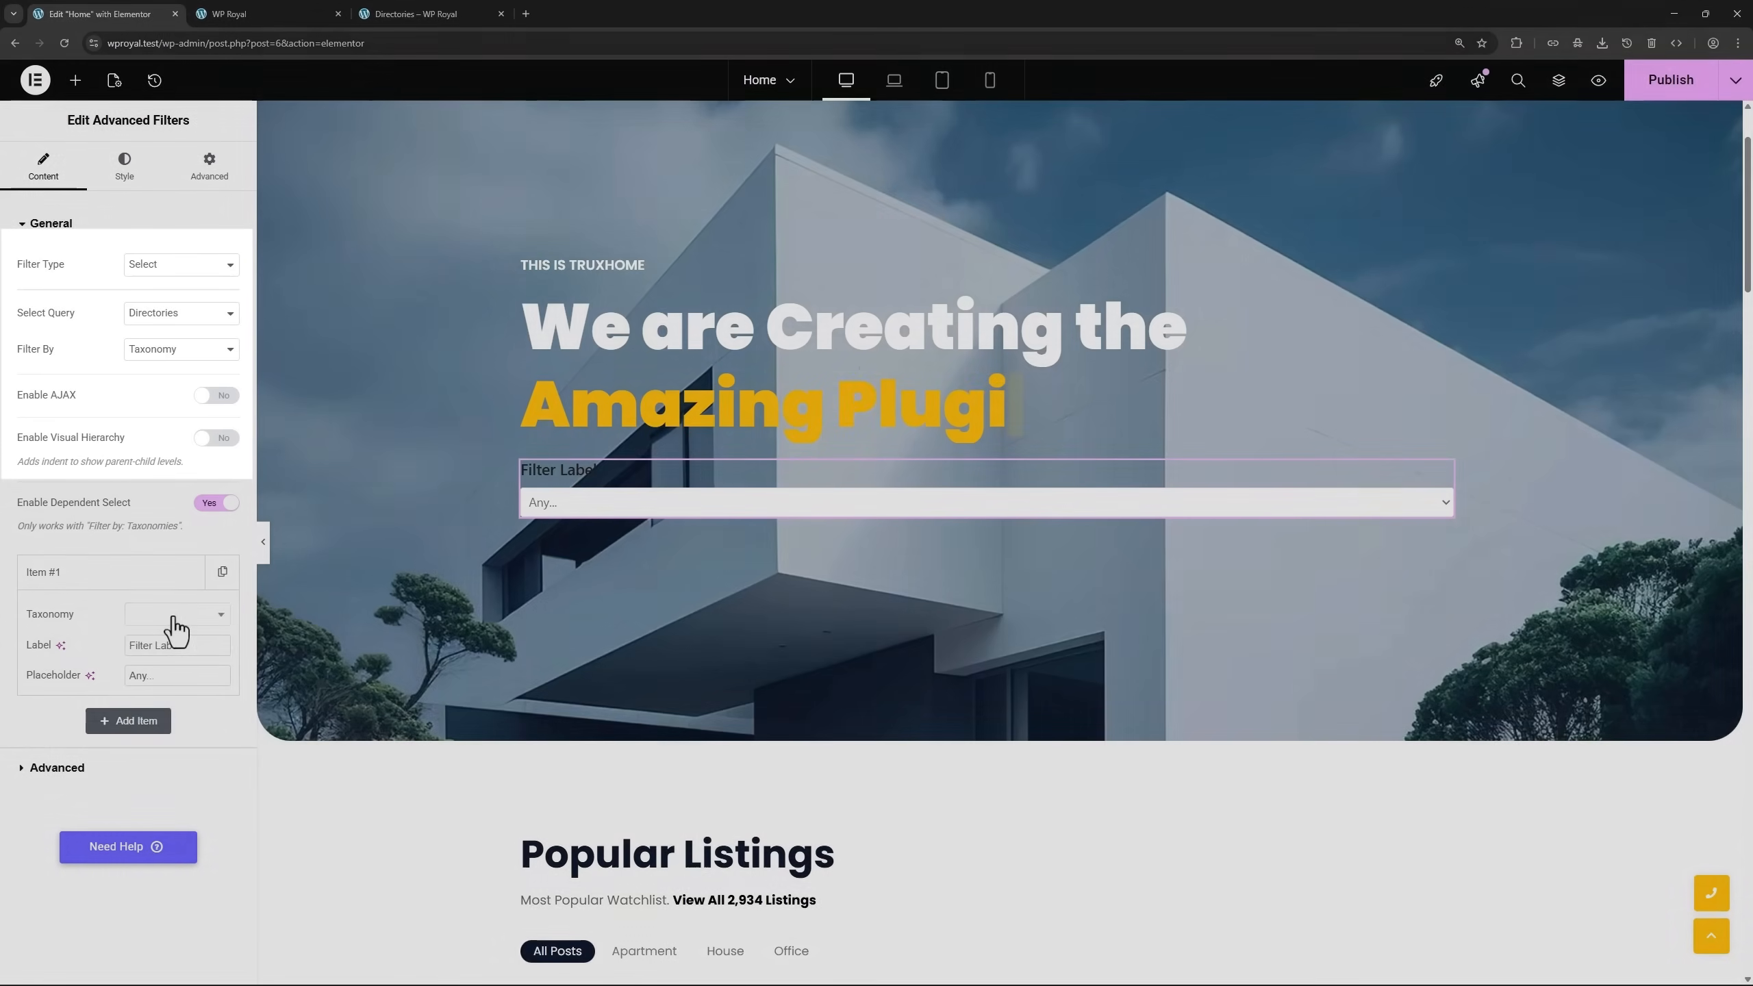
click(171, 621)
scroll(185, 642, down, 5)
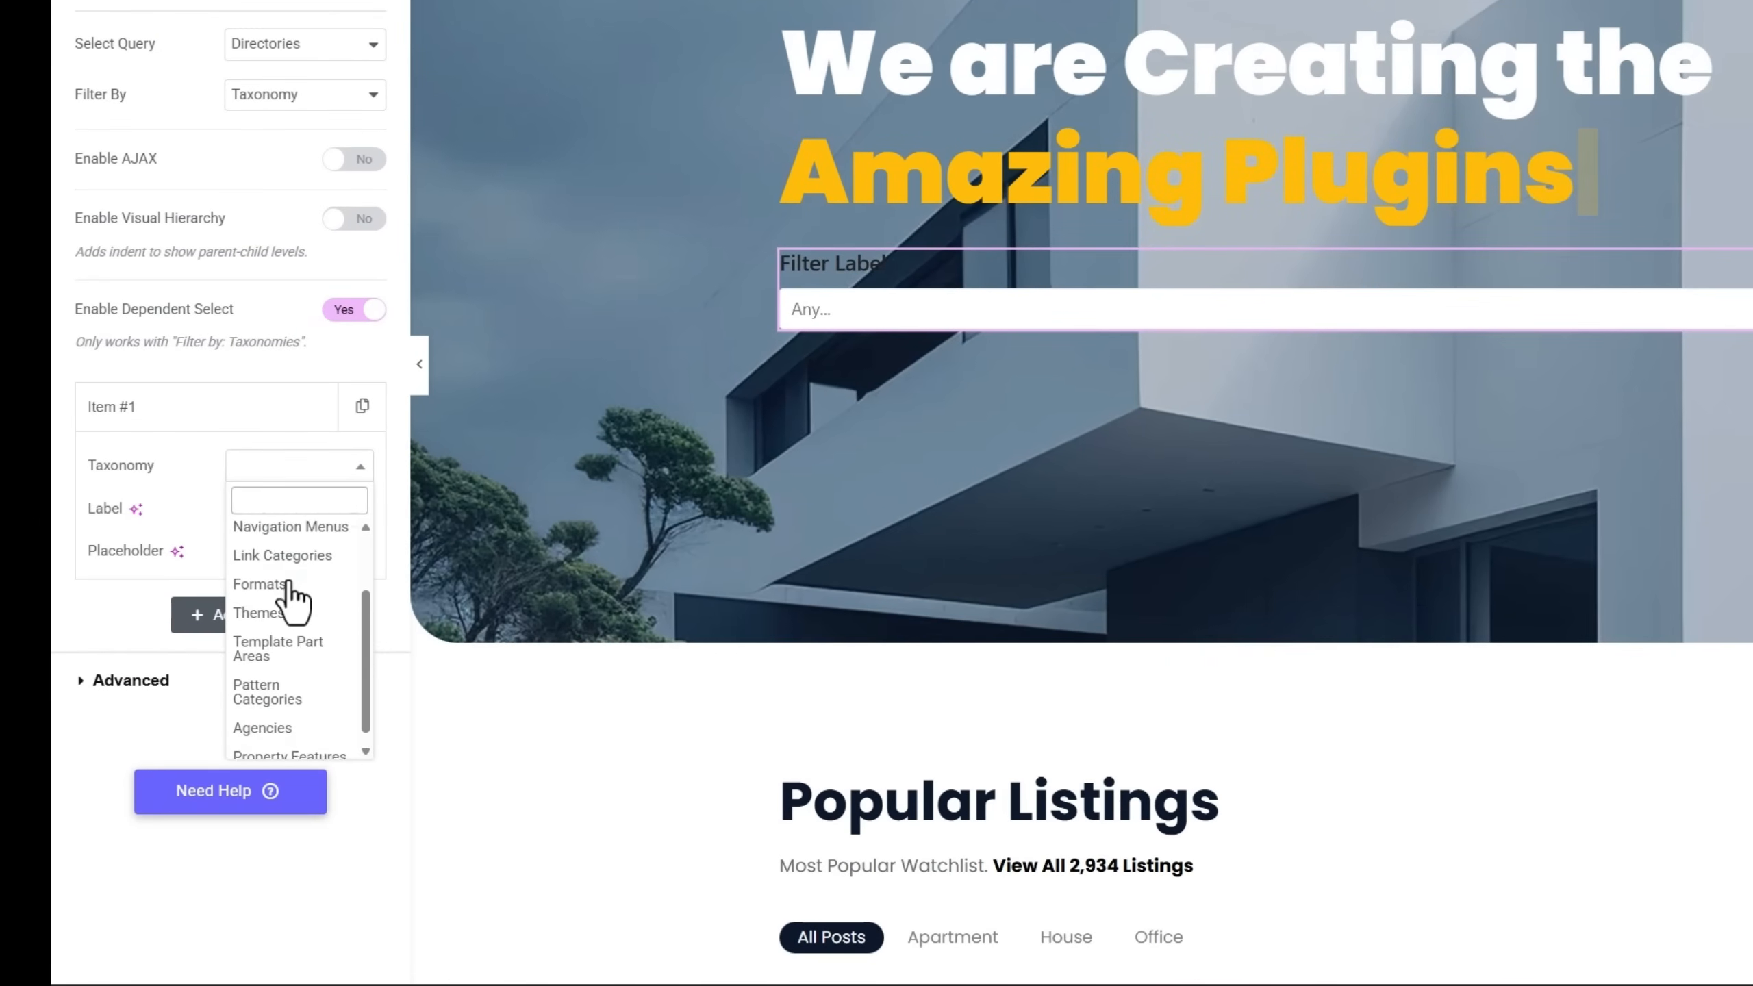
click(291, 746)
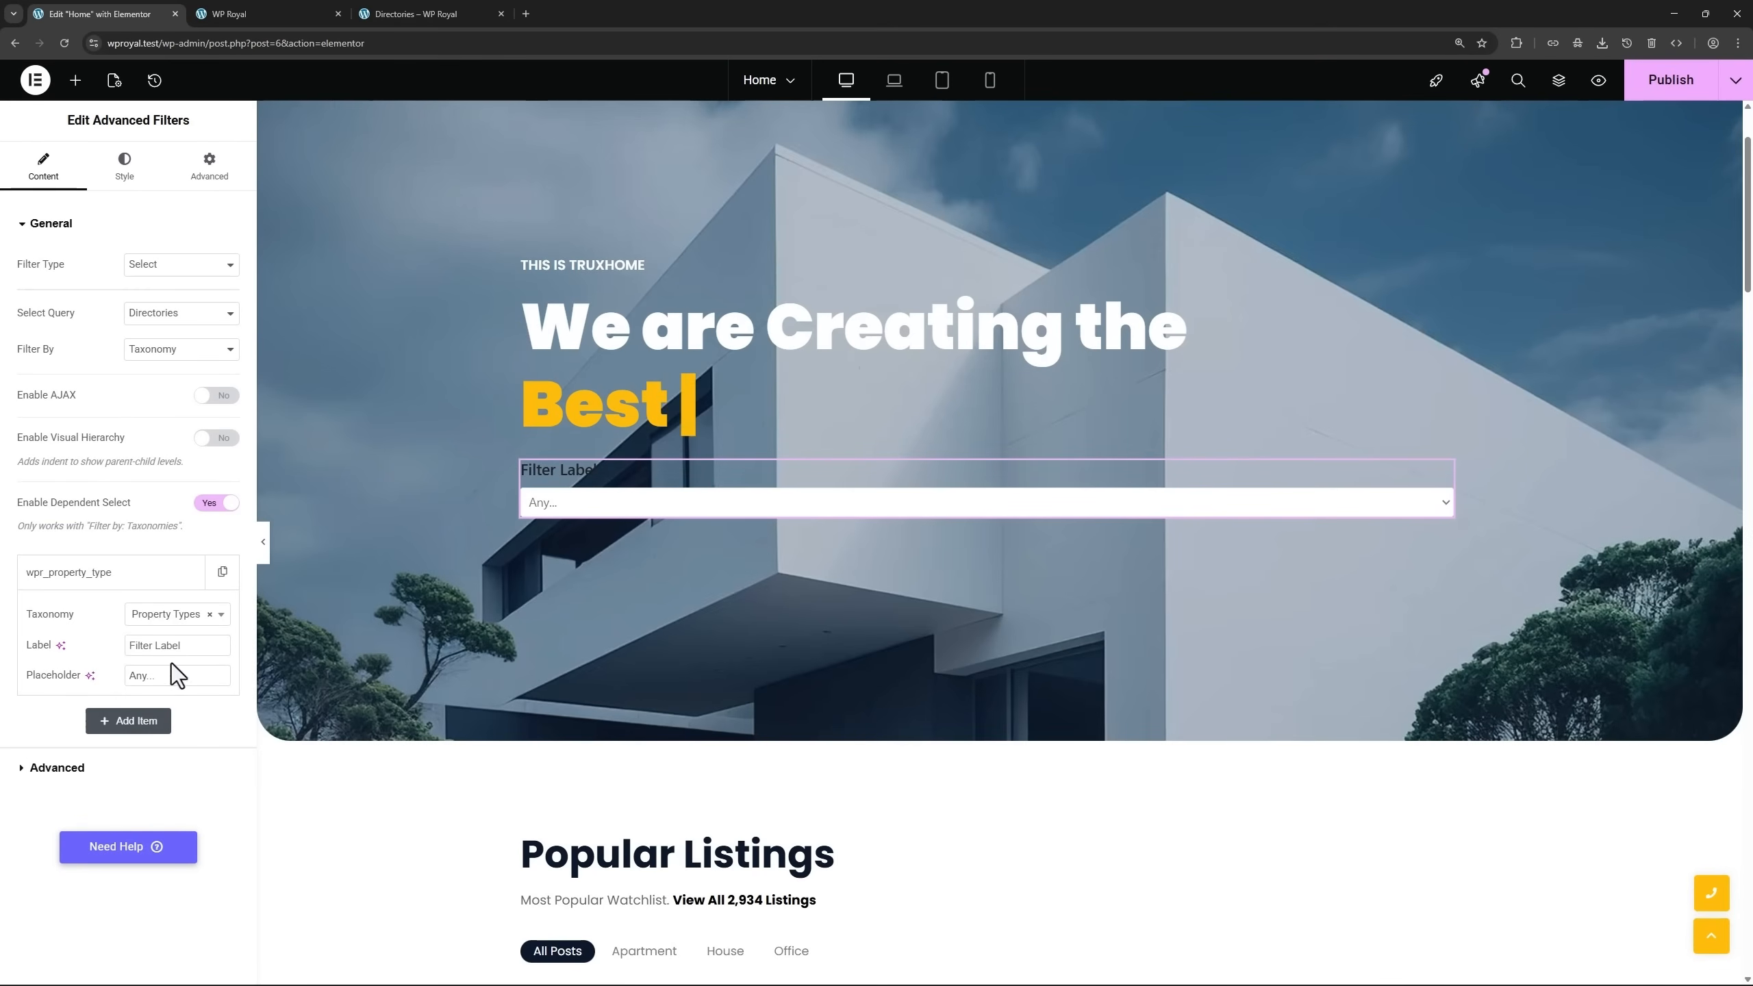
drag(187, 646, 117, 674)
text(Select Type)
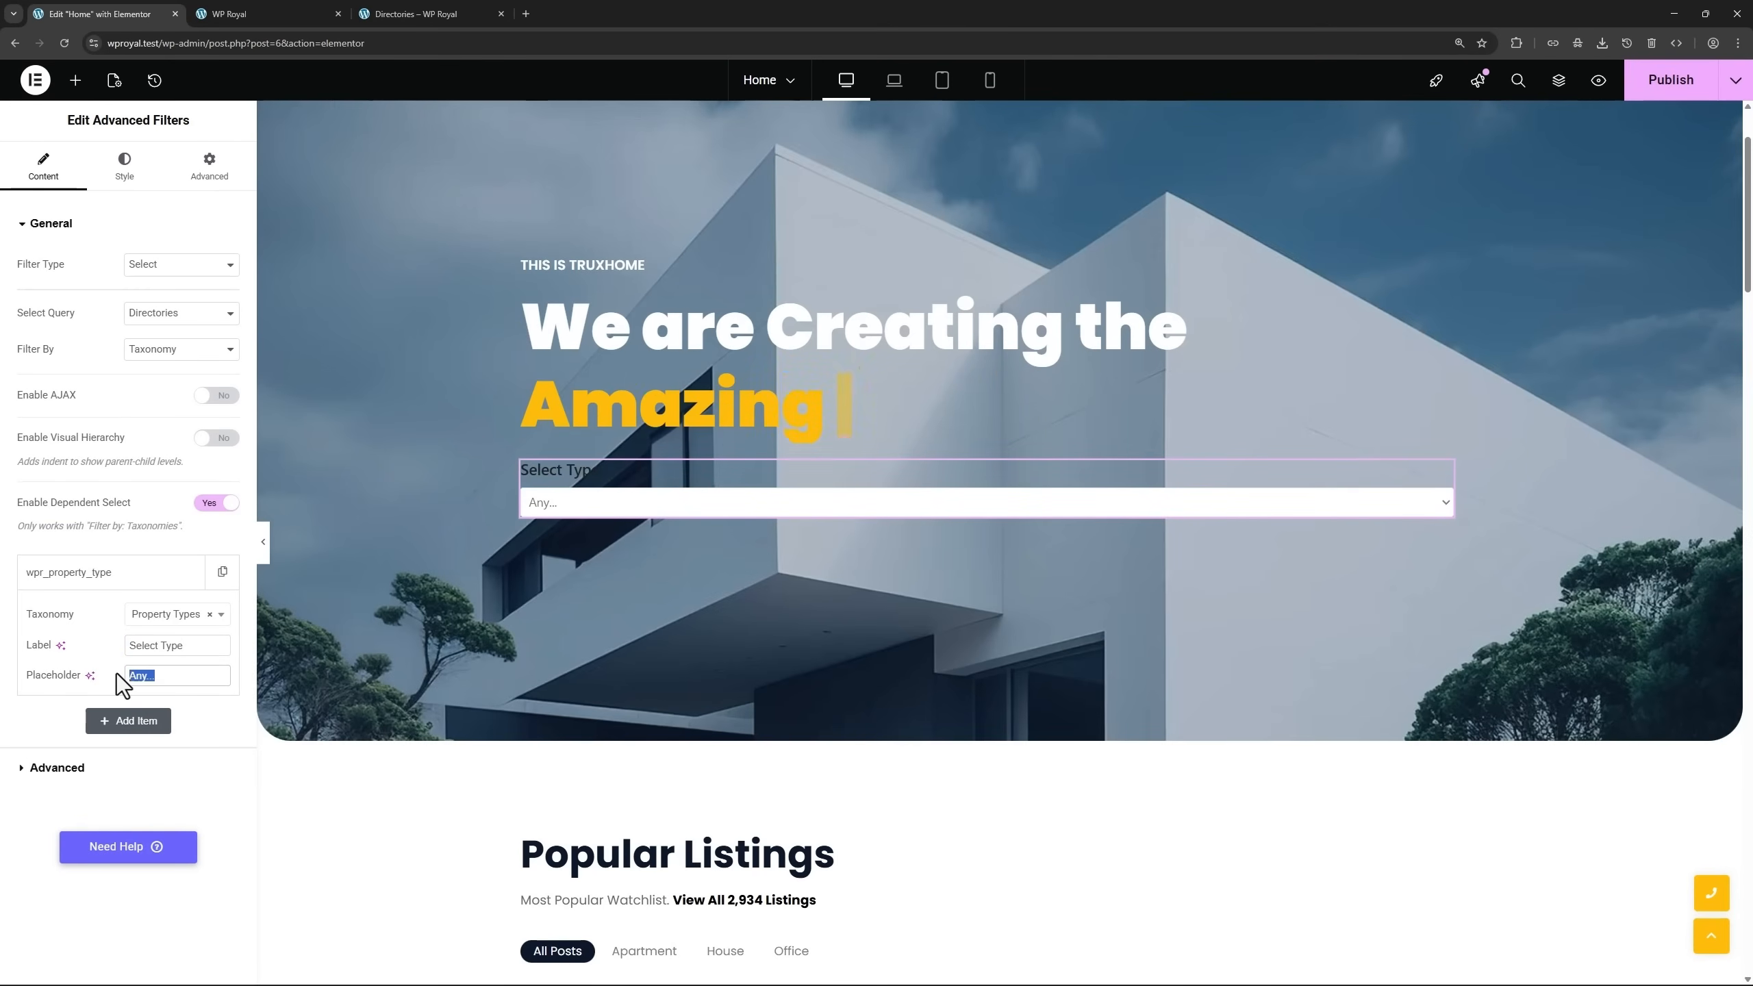
text(Select Type)
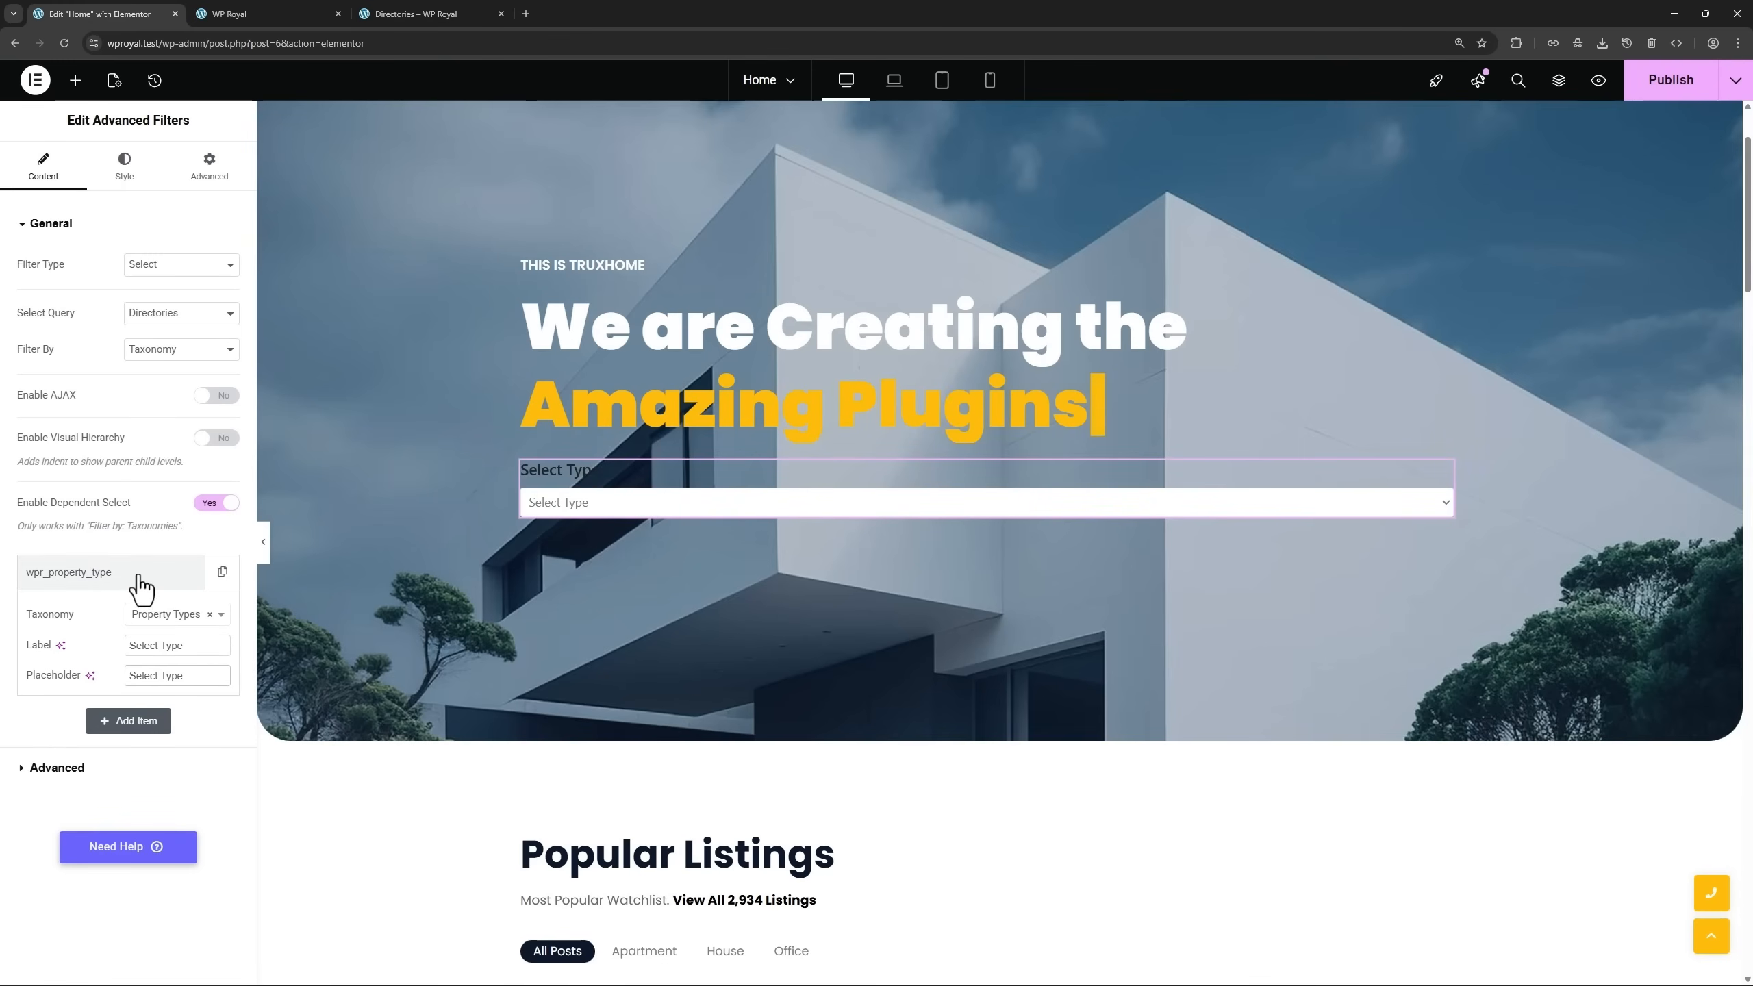
click(139, 580)
Add a second dependent select item using the Property Features taxonomy, with "Select Features" as its label and placeholder.
click(143, 622)
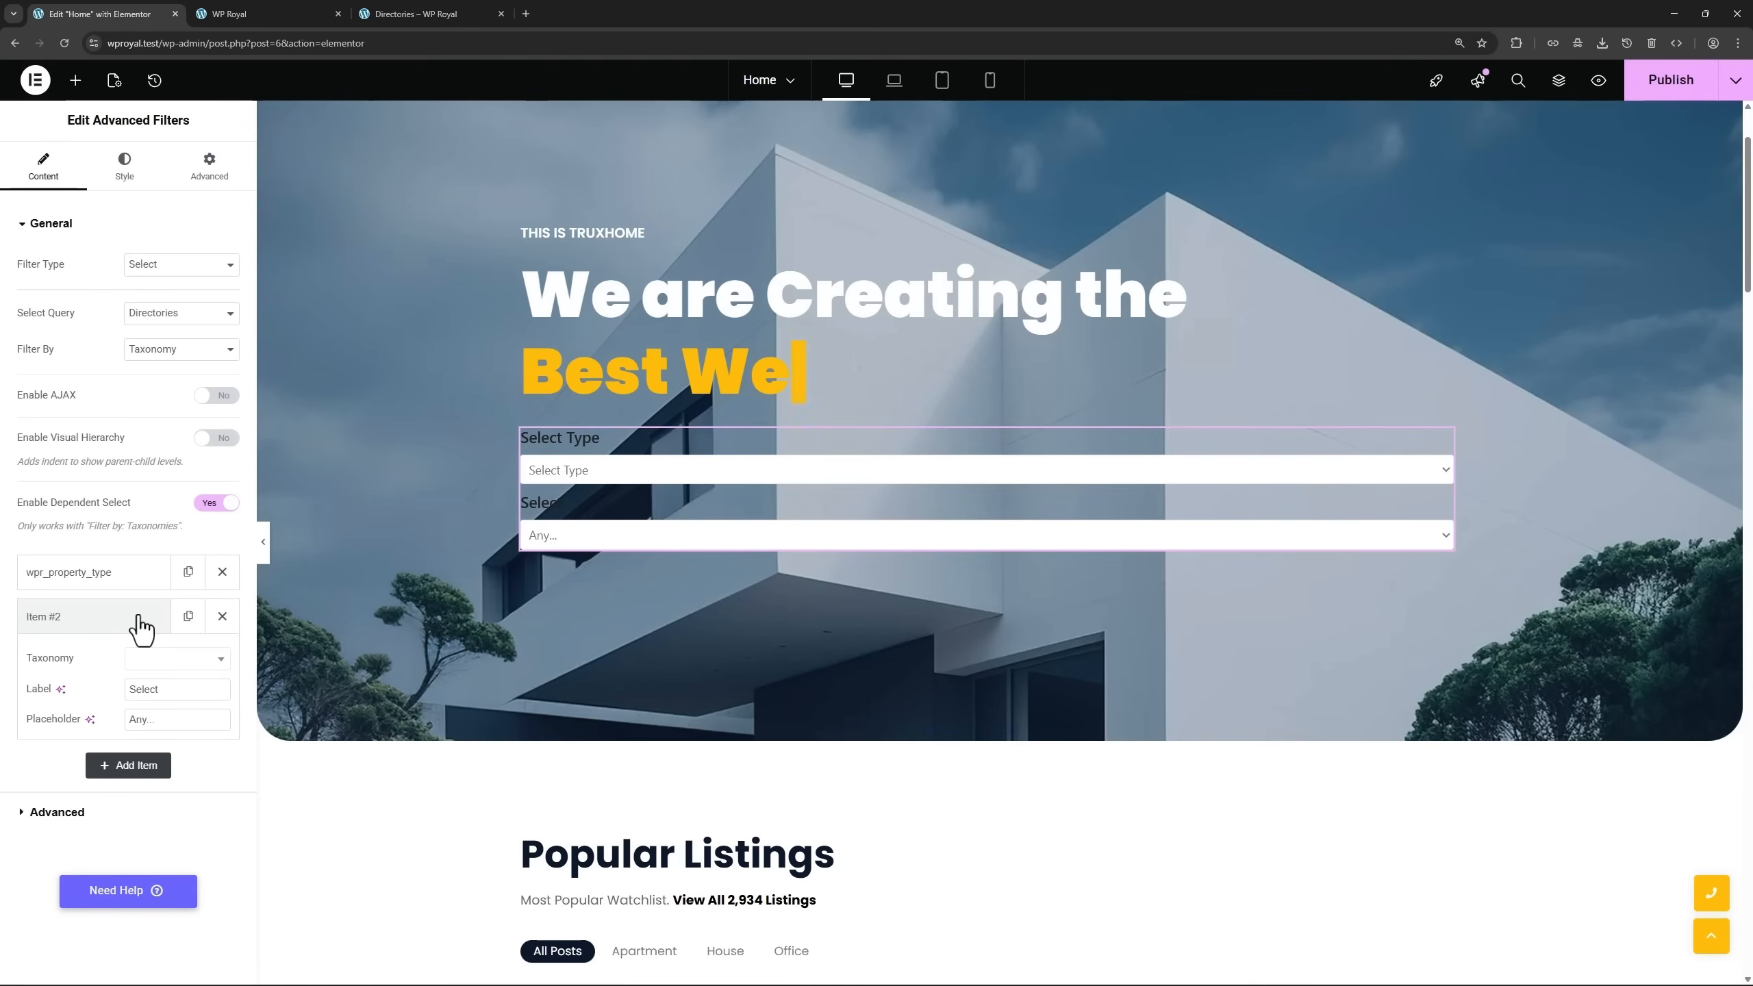
click(183, 659)
scroll(178, 753, down, 5)
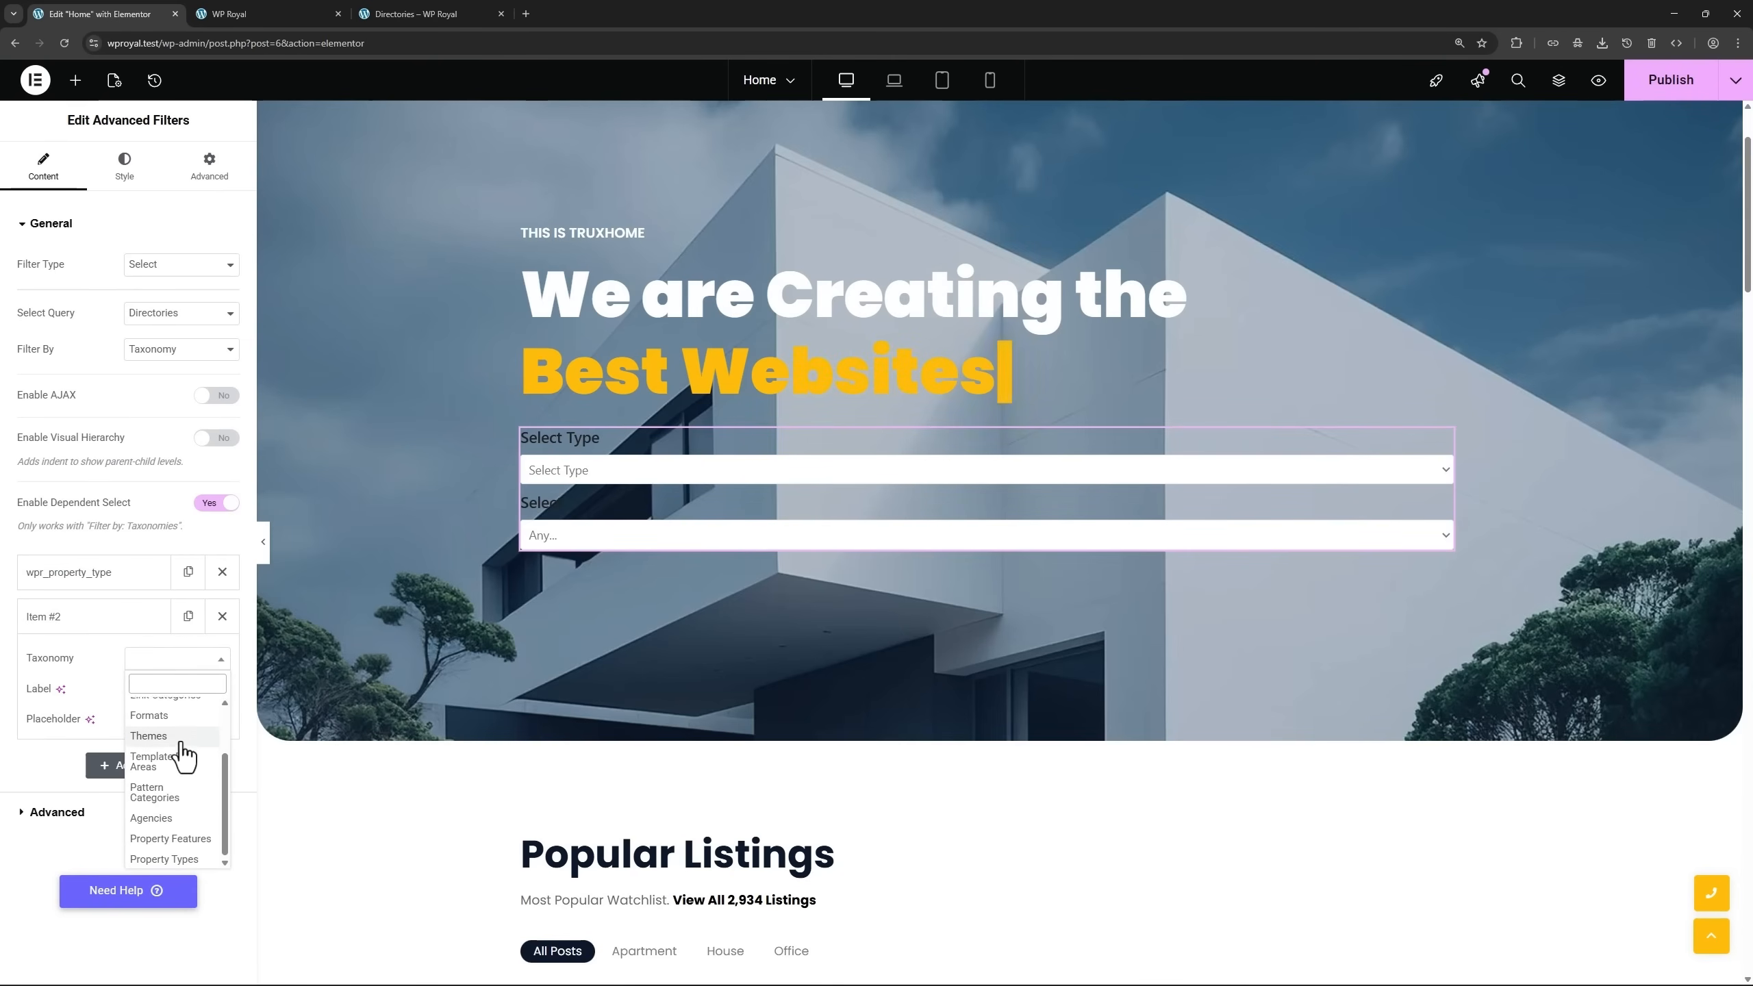
click(170, 836)
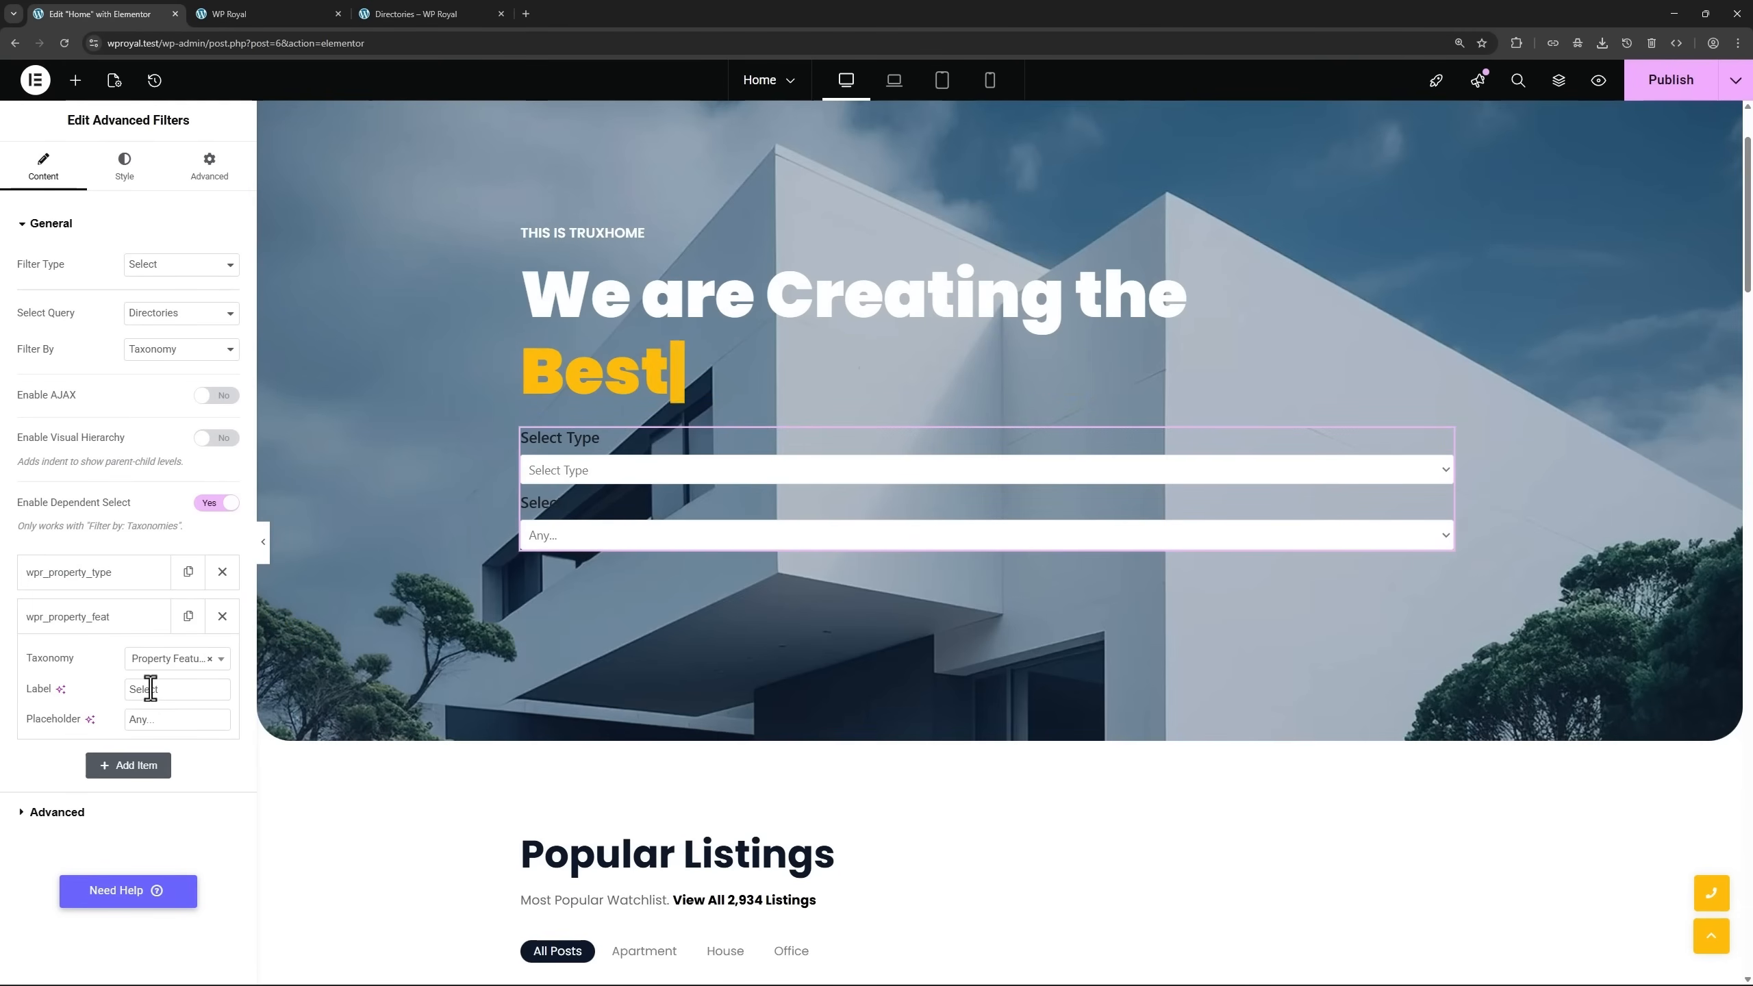
double_click(128, 688)
text(Select Features)
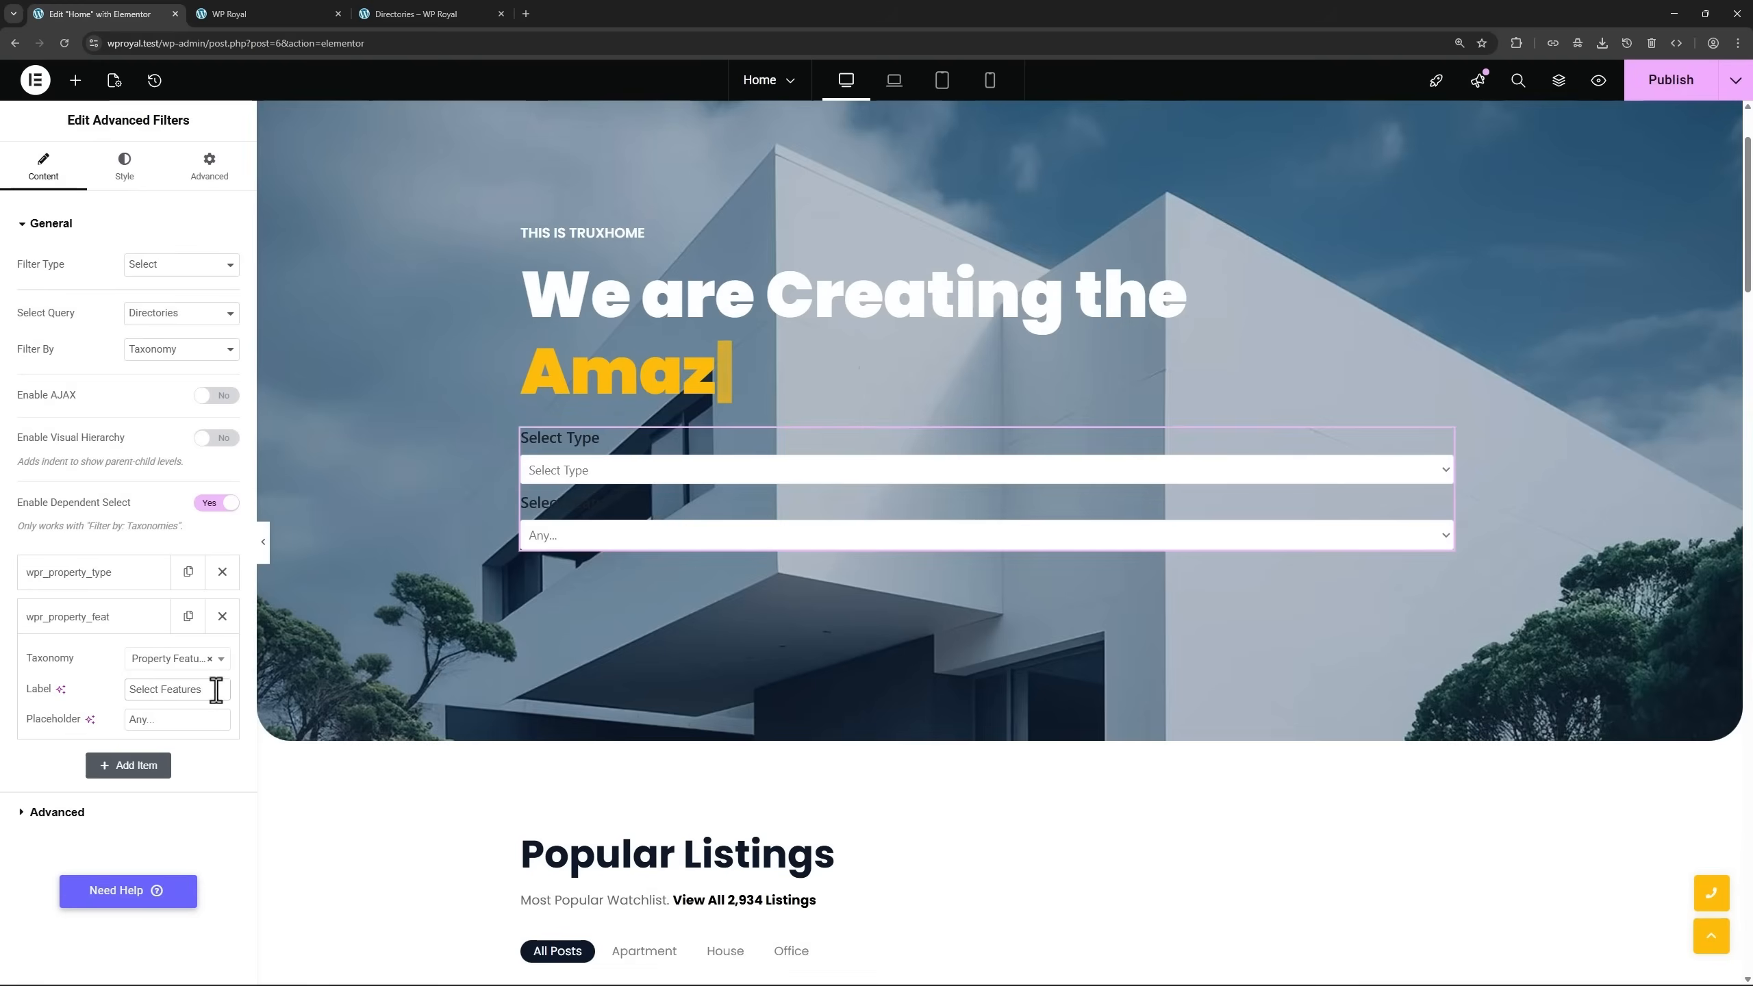
drag(216, 689, 119, 692)
key(ctrl+c)
click(131, 719)
key(ctrl+v)
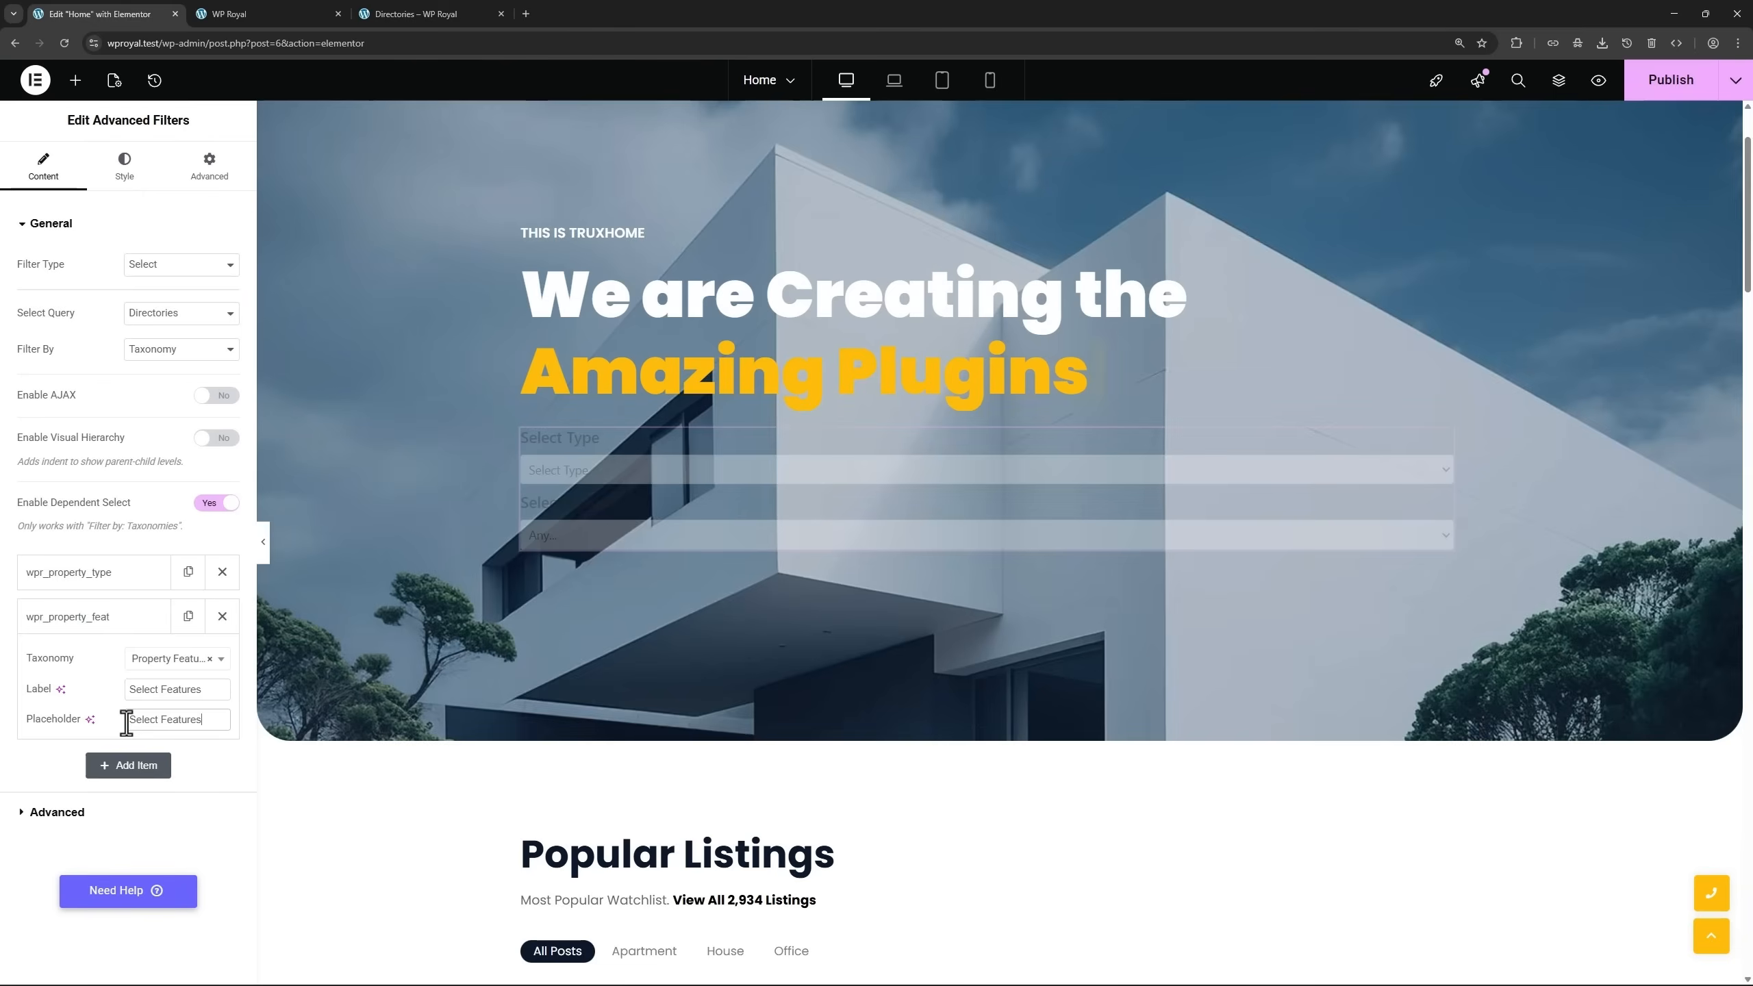
click(128, 617)
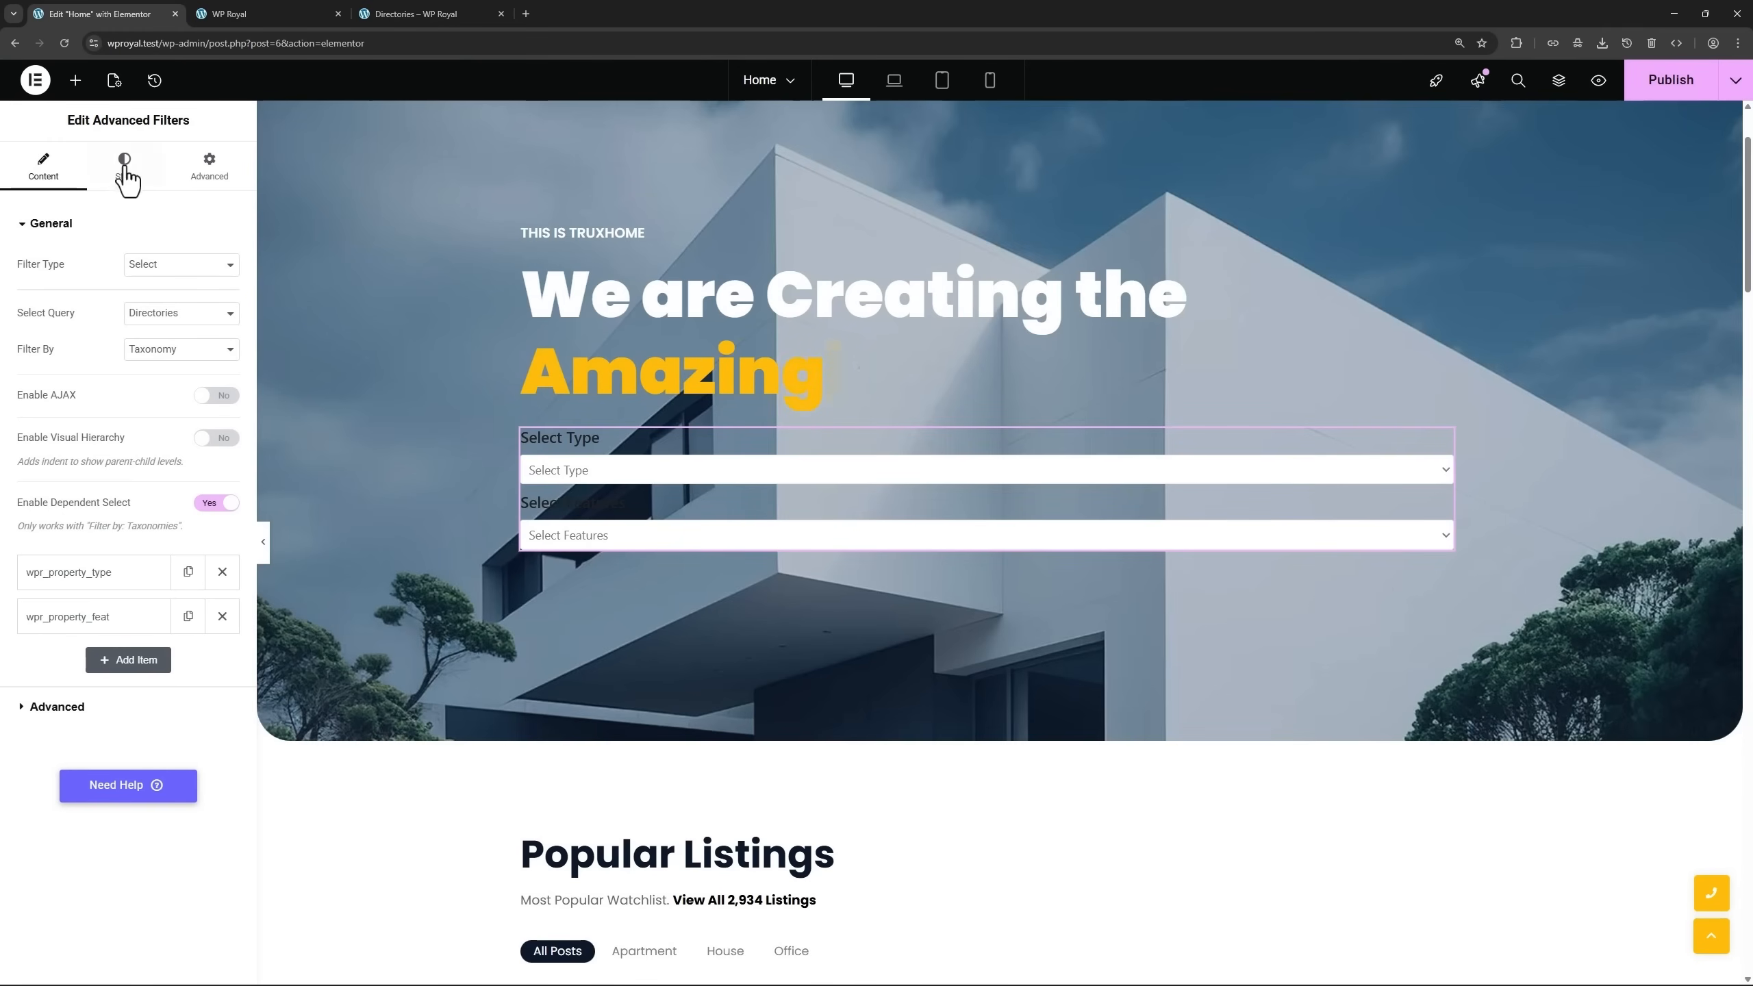
Set the layout alignment of the hero's dependent select filter to horizontal.
click(126, 170)
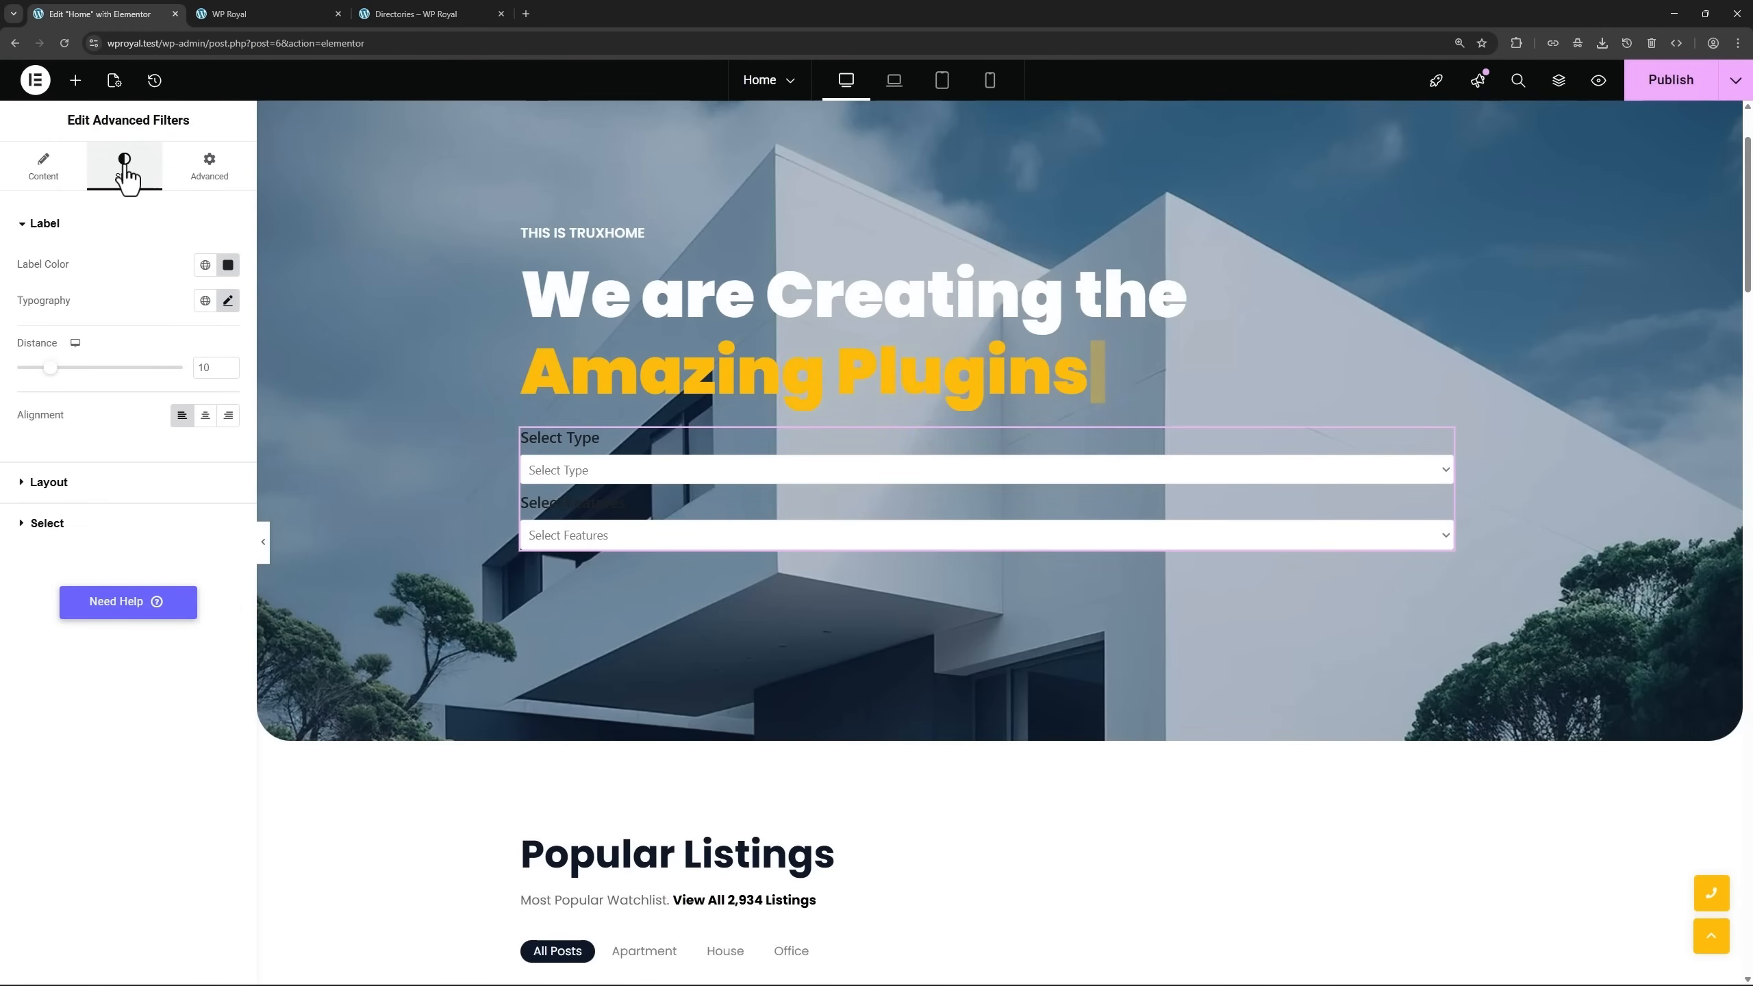
click(99, 485)
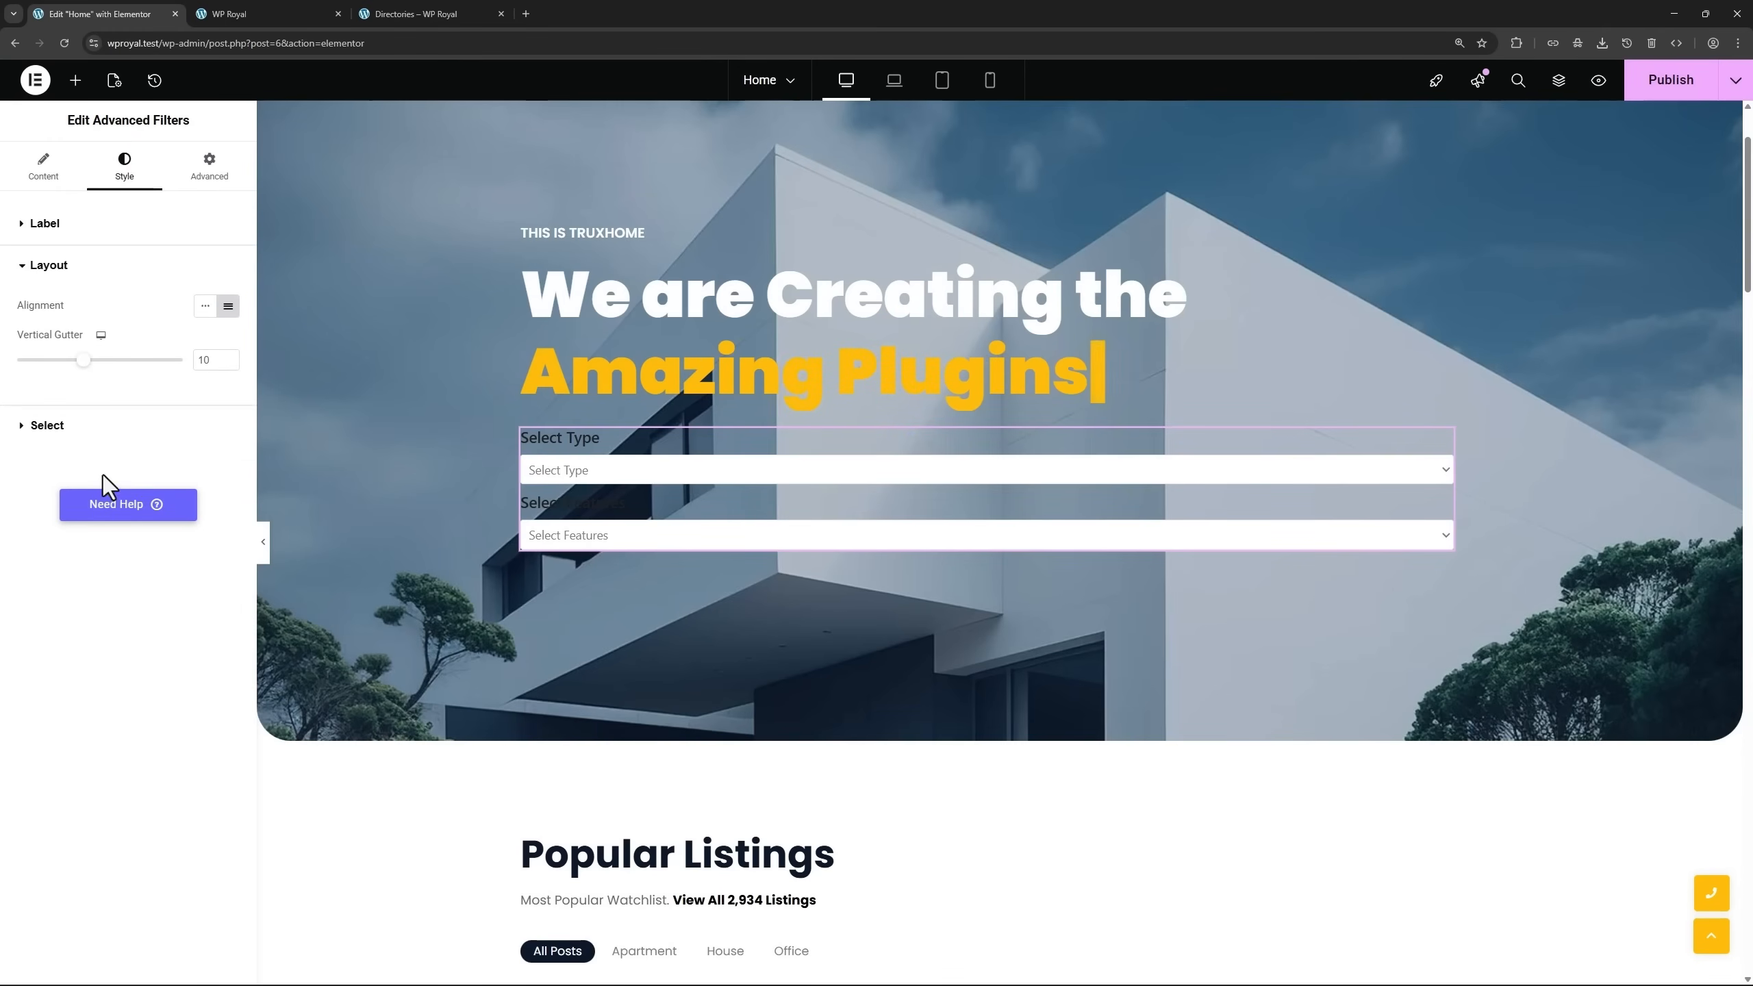
click(204, 307)
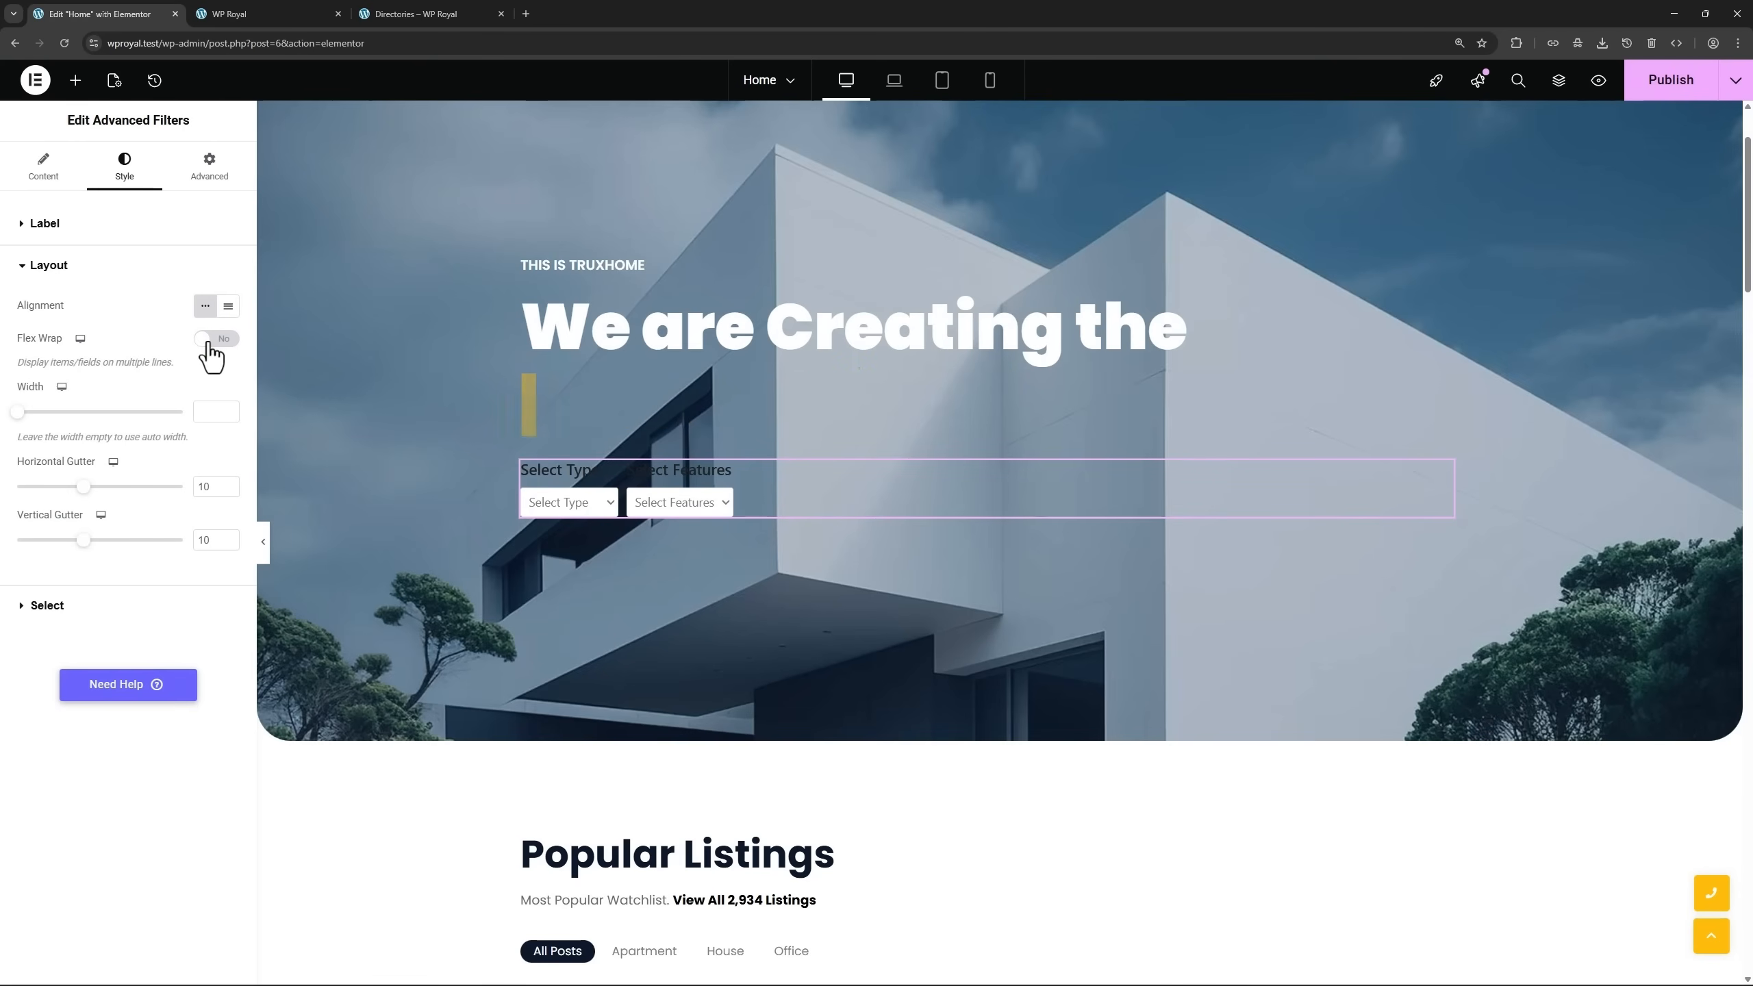
Set the dependent select fields' width to 100 and add another Advanced Filters widget below them in the hero.
drag(18, 413, 200, 415)
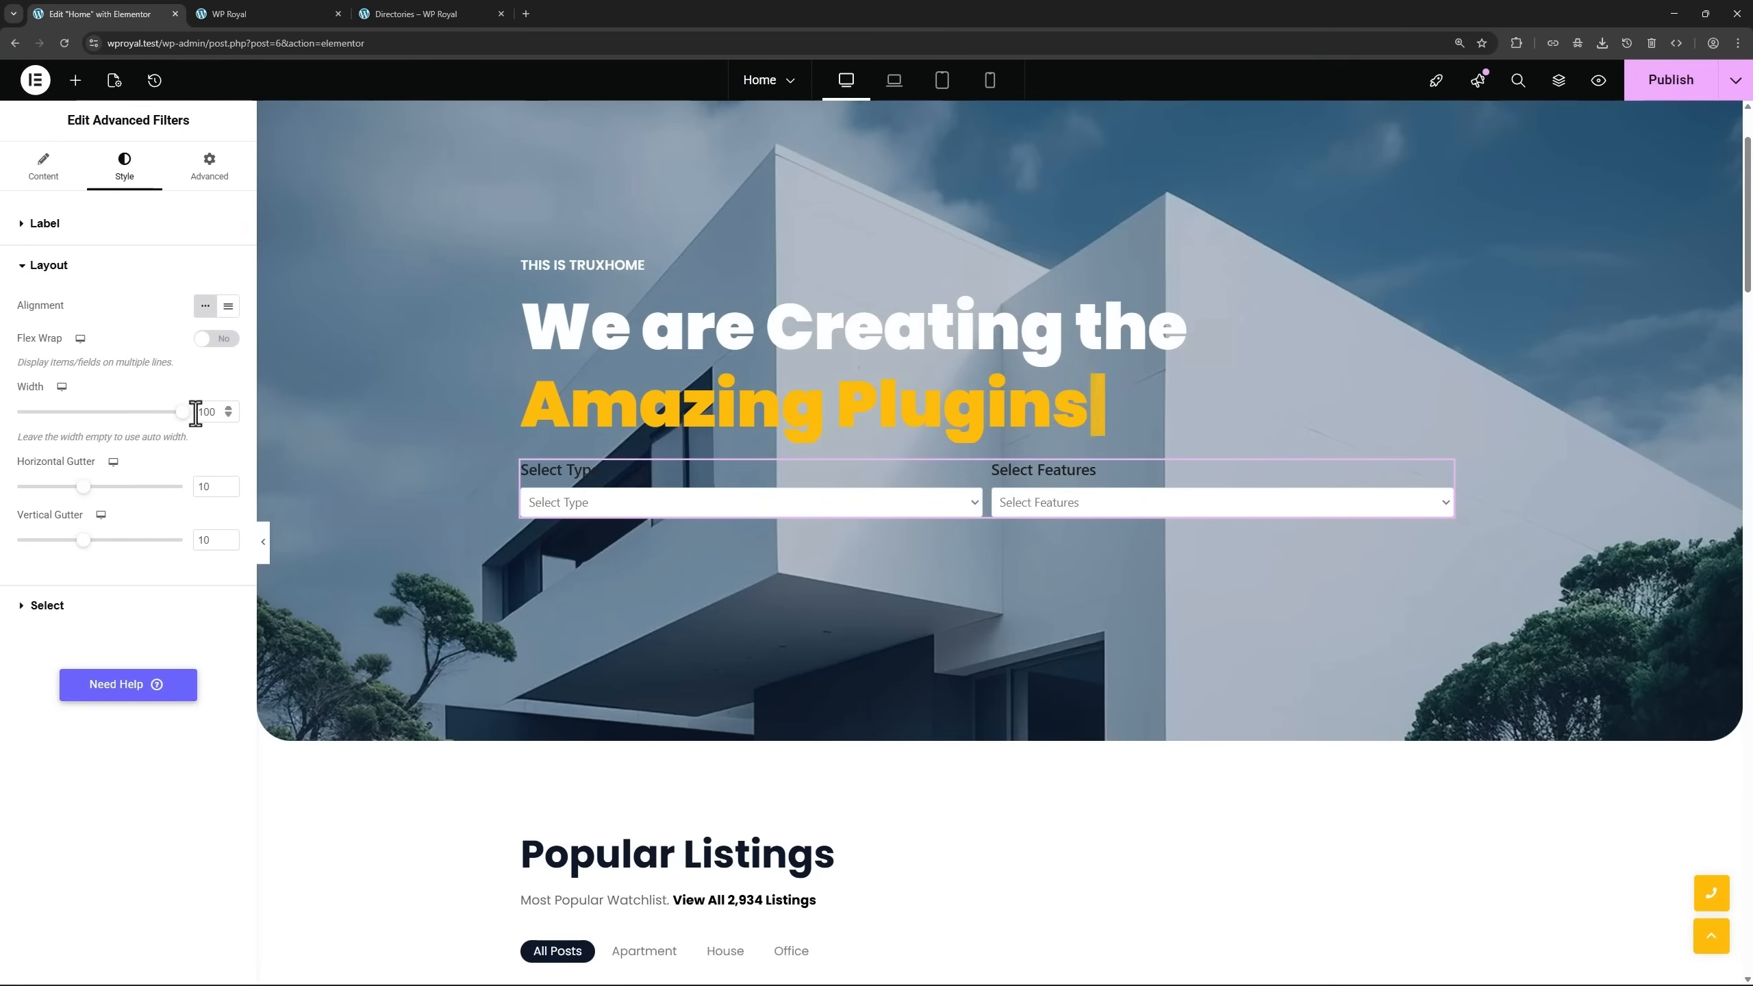
click(75, 80)
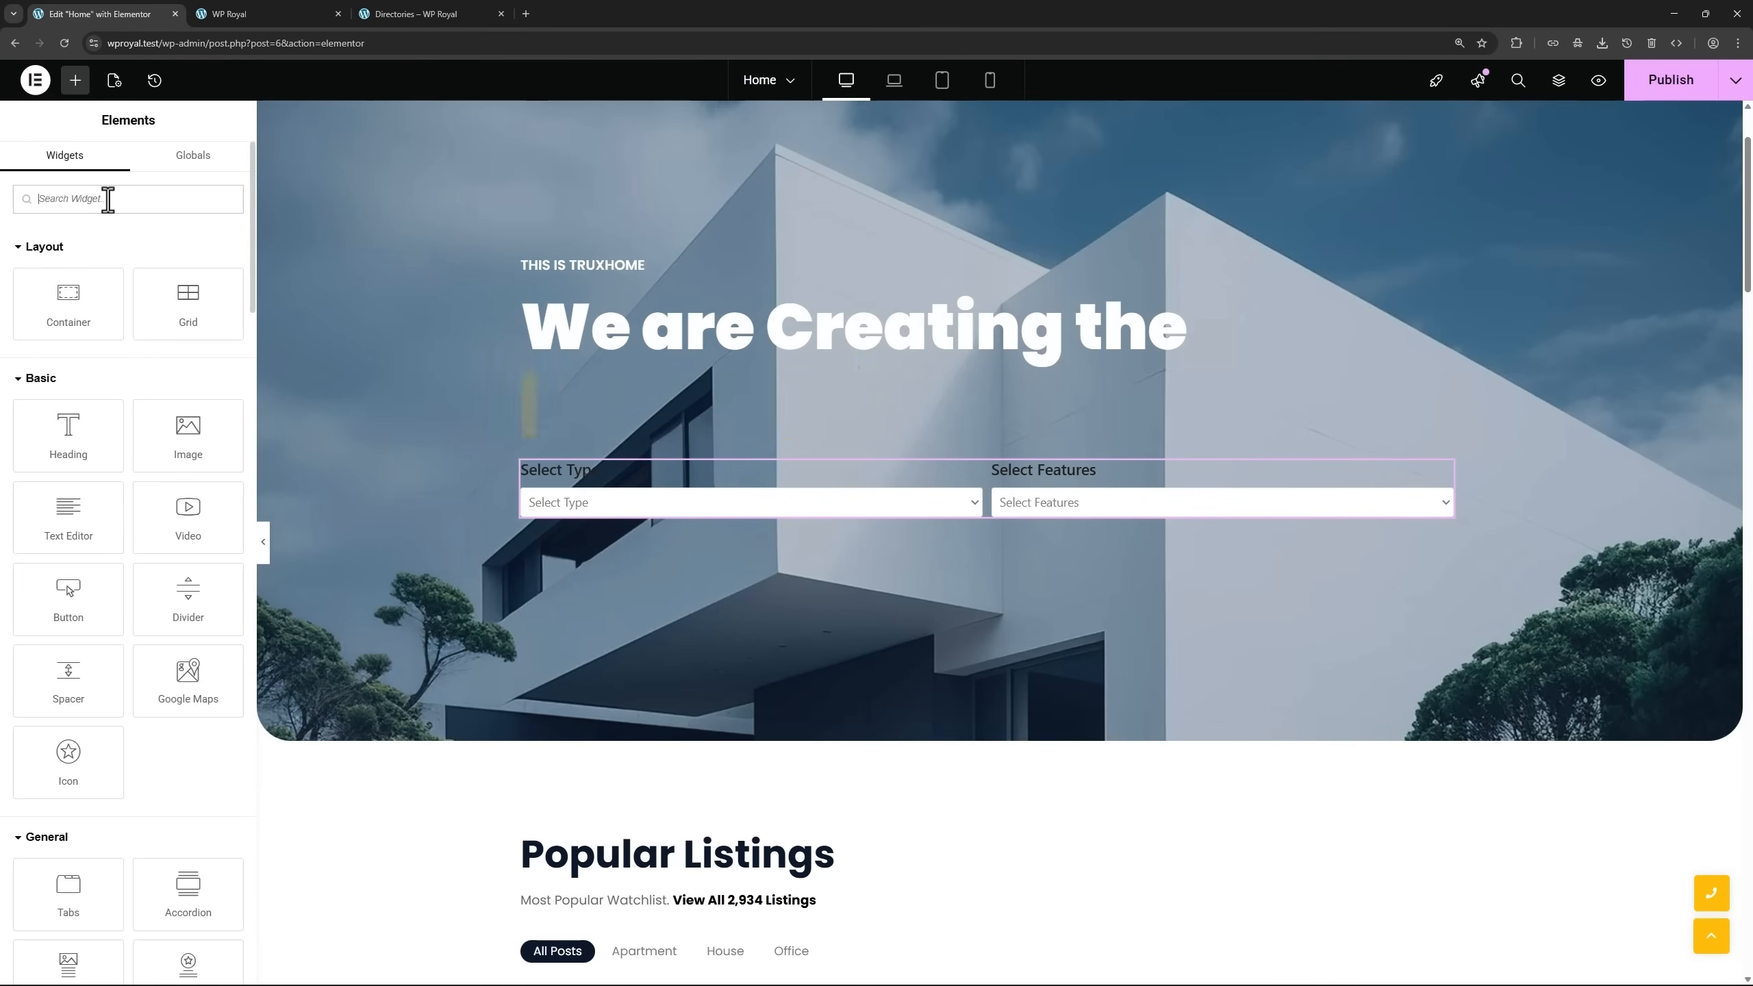
text(advanc)
drag(68, 418, 826, 515)
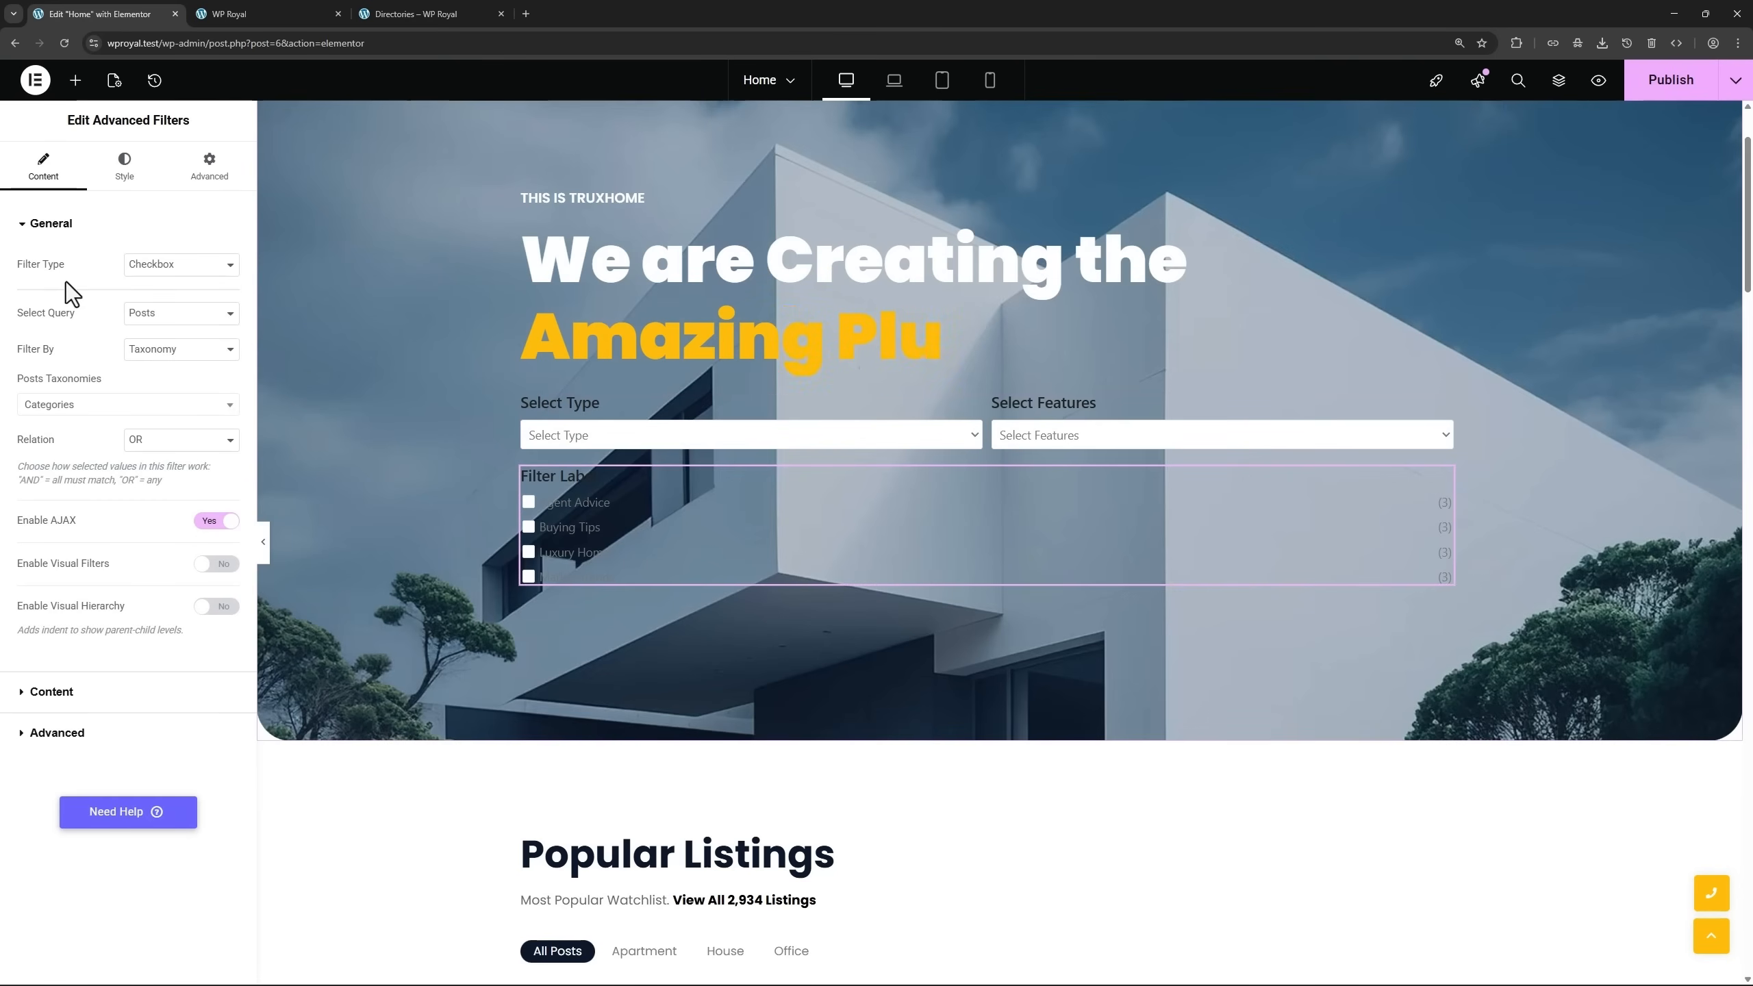
Configure the new hero filter as a Range type querying Directories by the price meta field, with AJAX disabled.
click(183, 267)
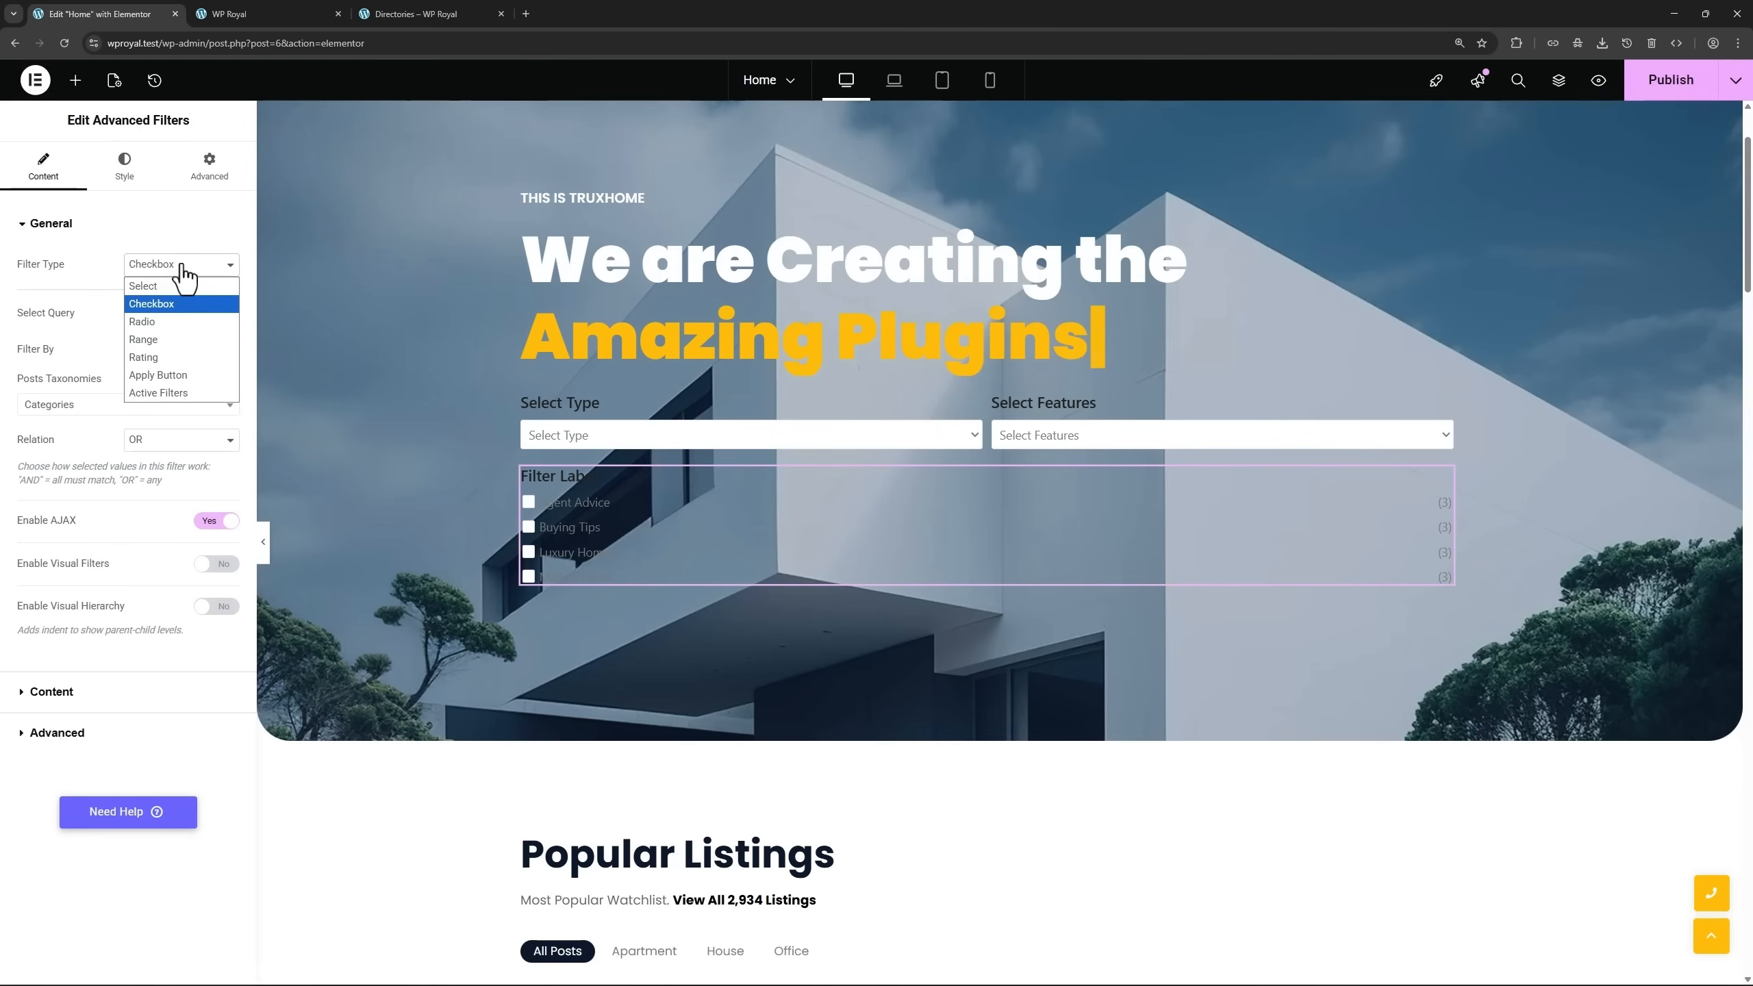
click(170, 338)
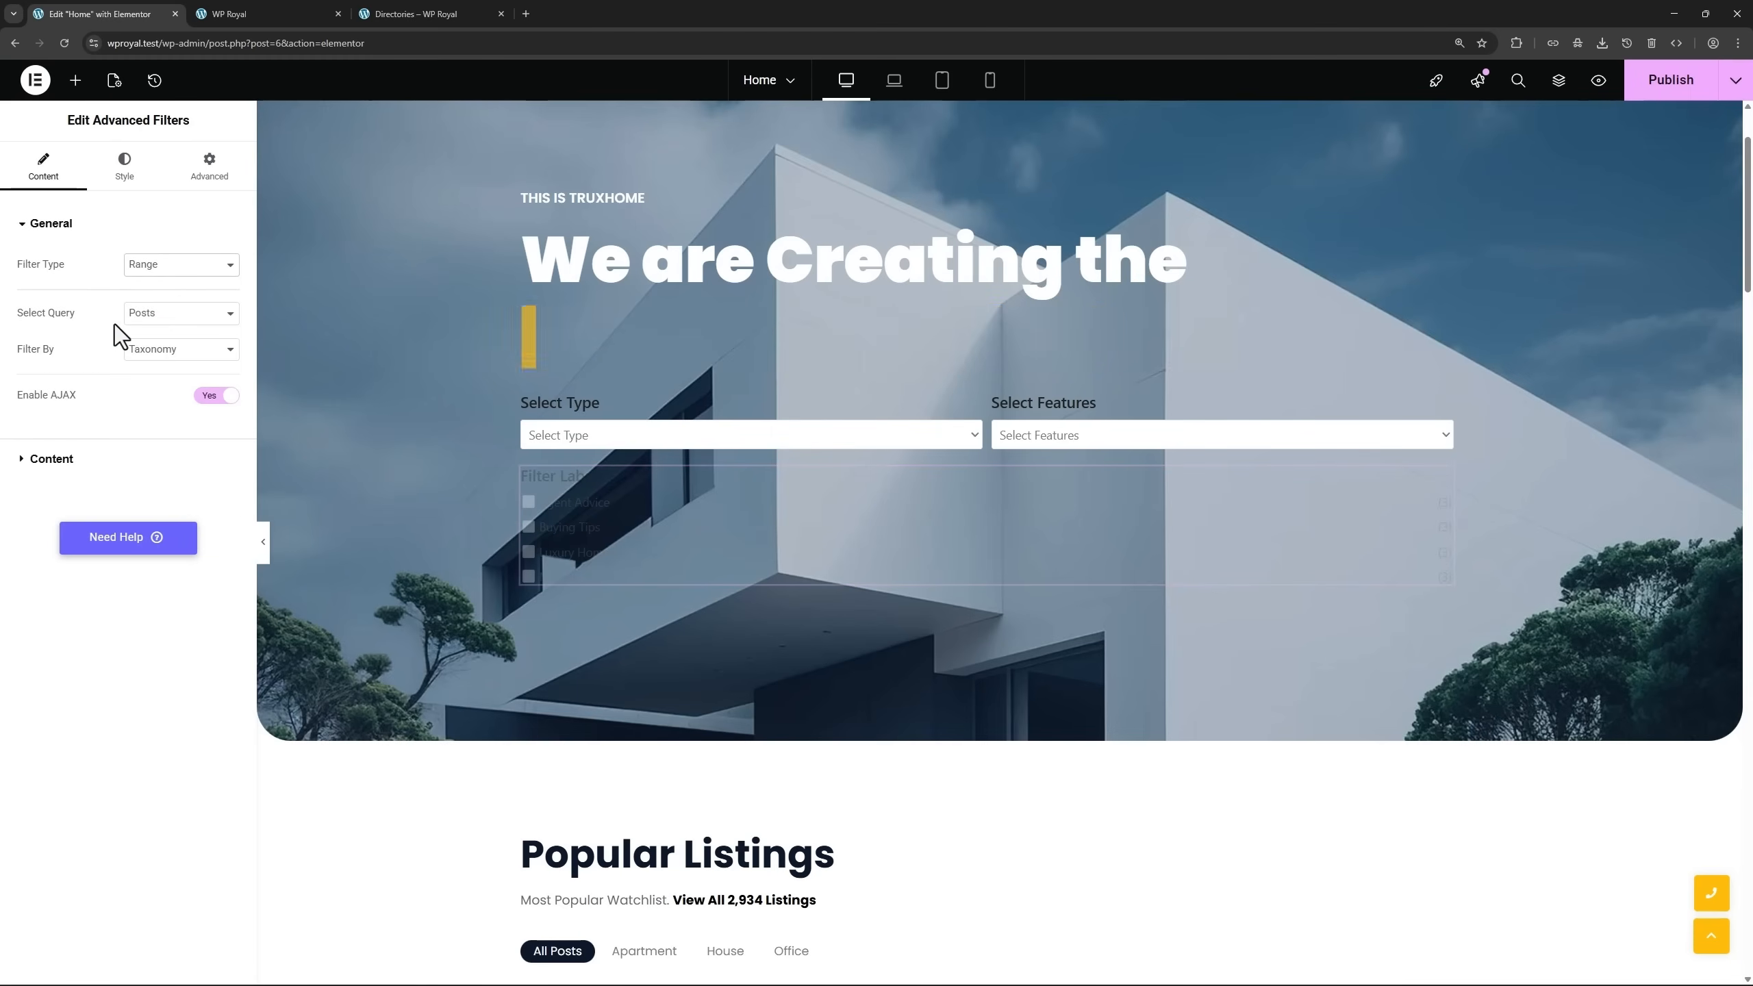
click(161, 316)
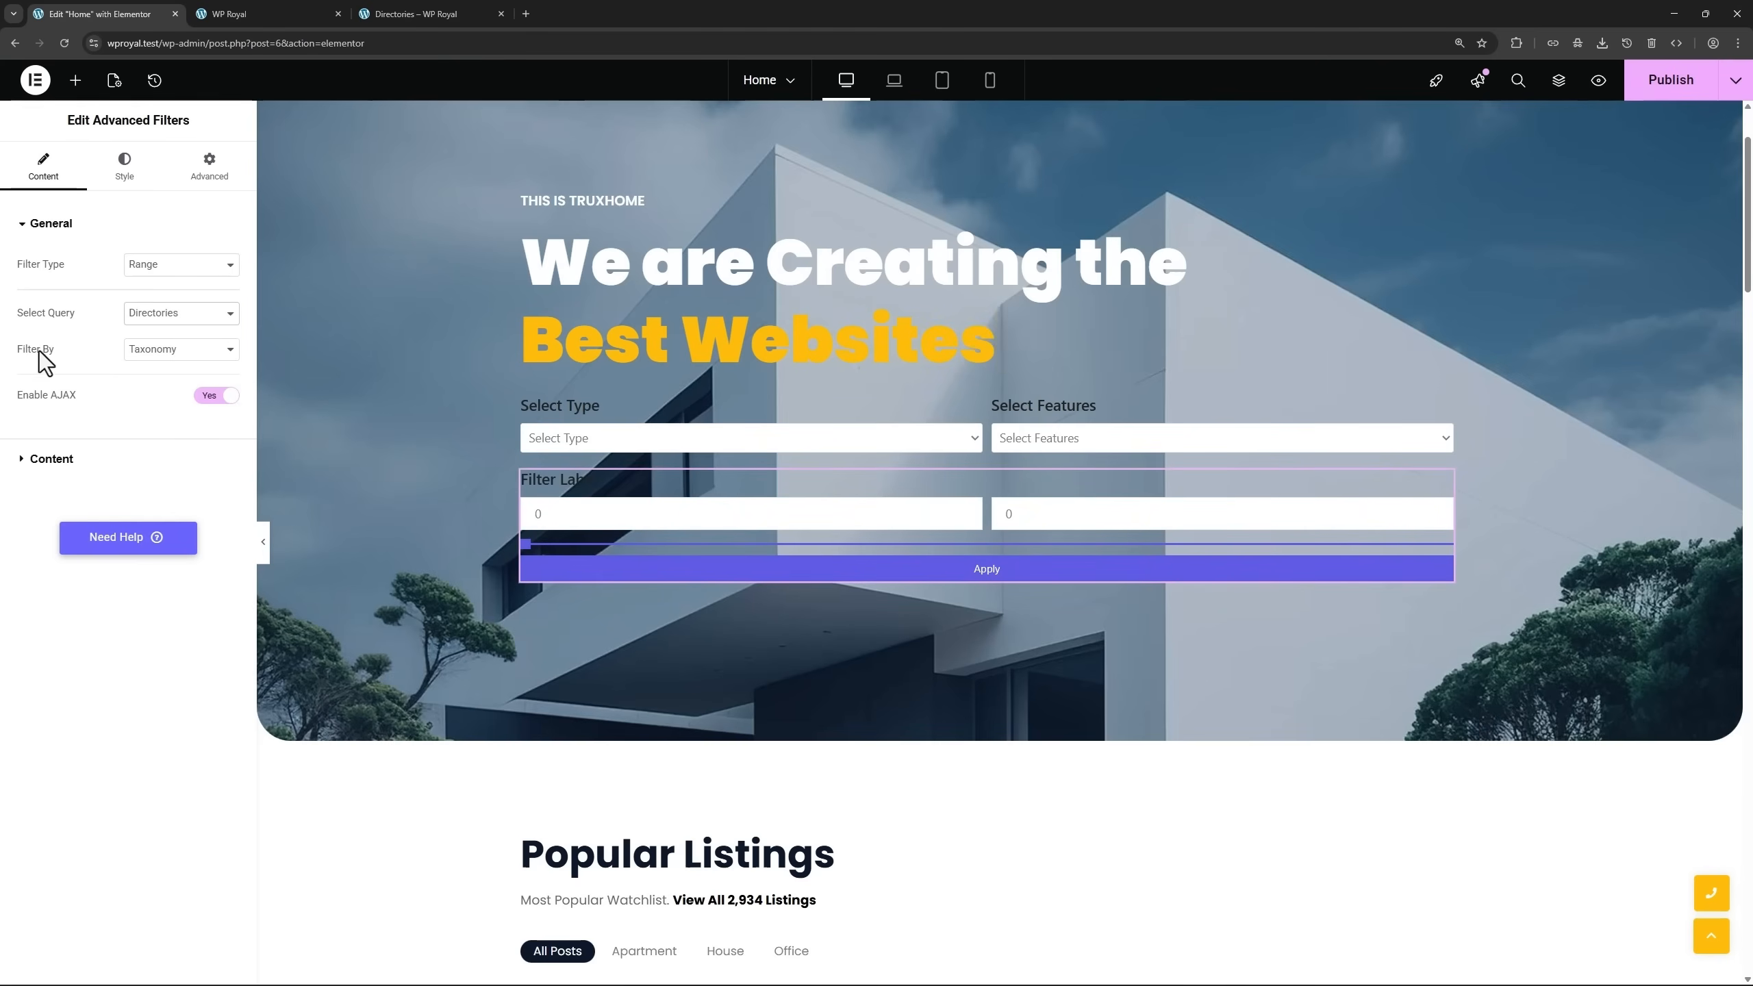
click(164, 353)
click(158, 388)
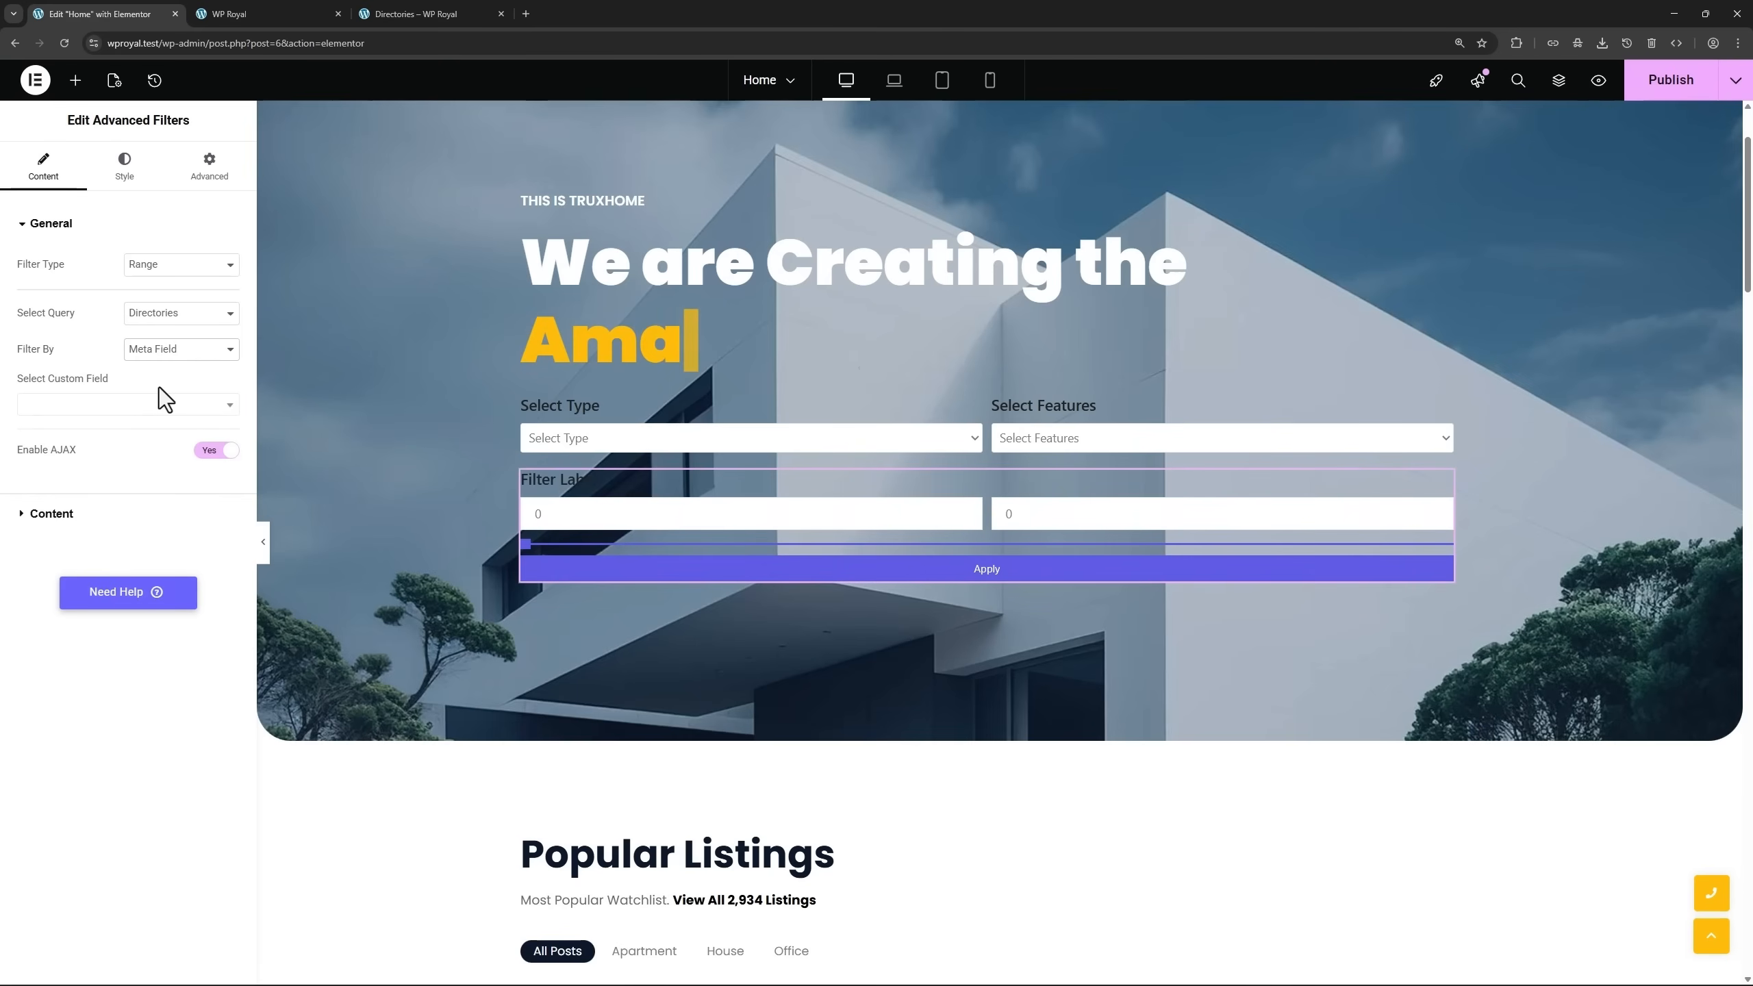
click(146, 409)
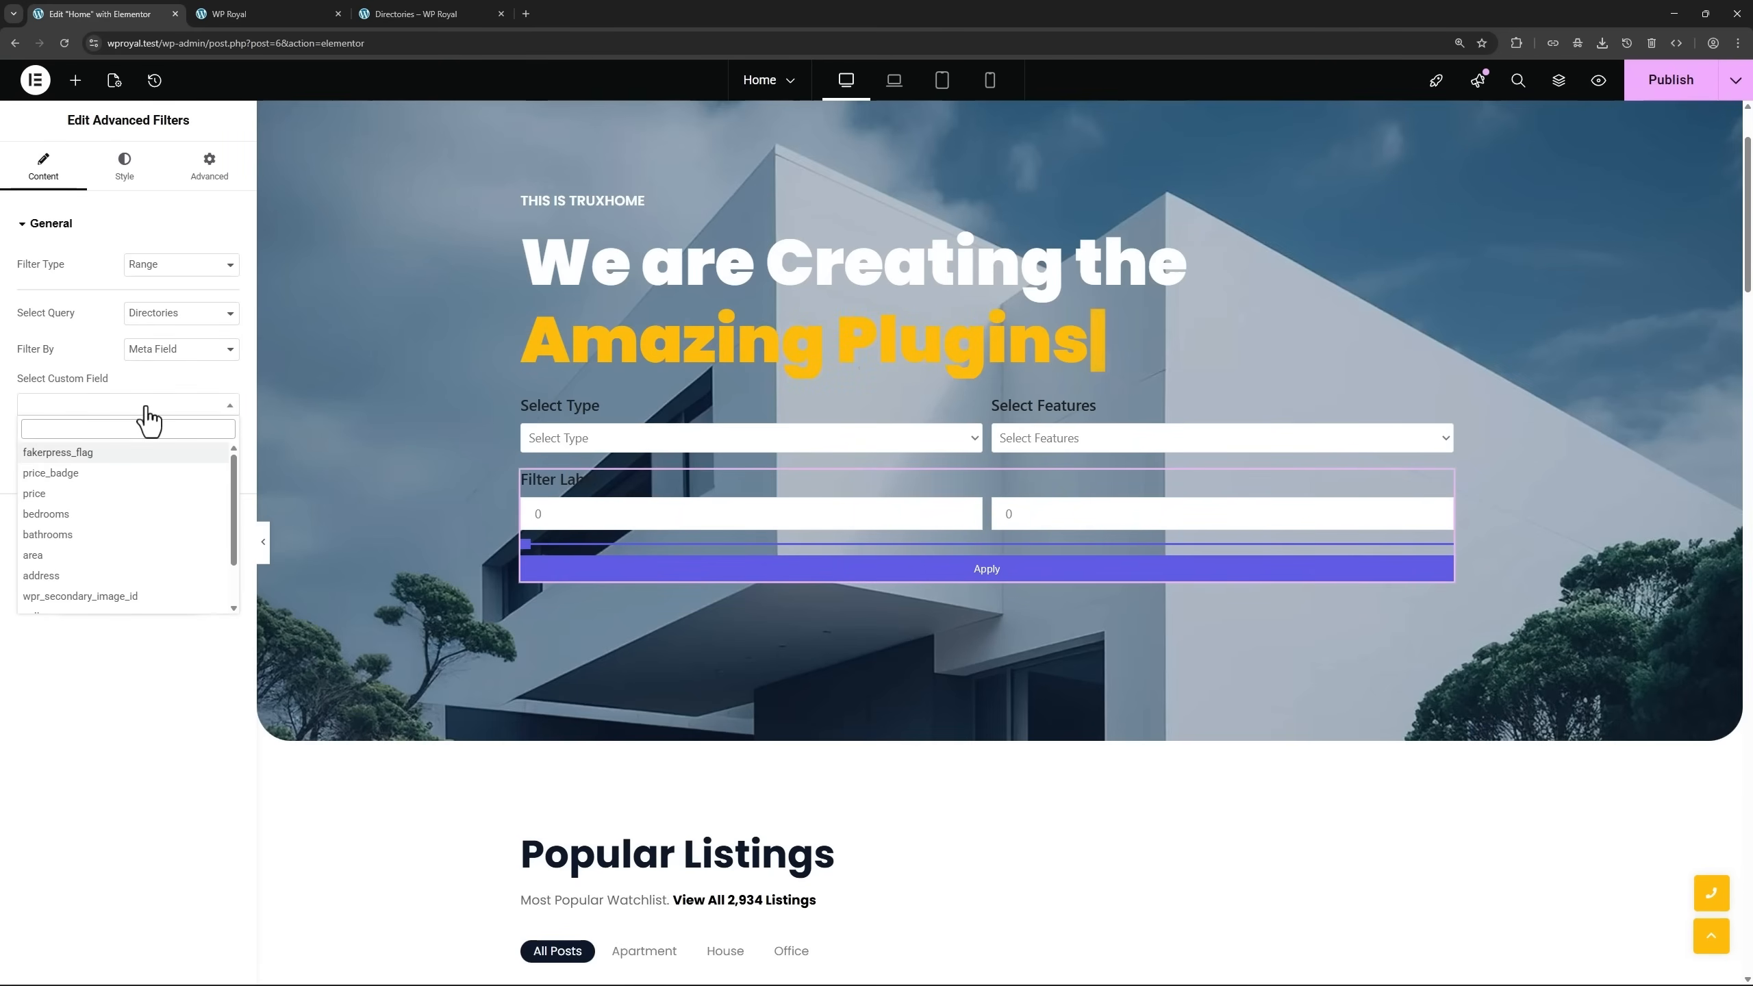
click(104, 496)
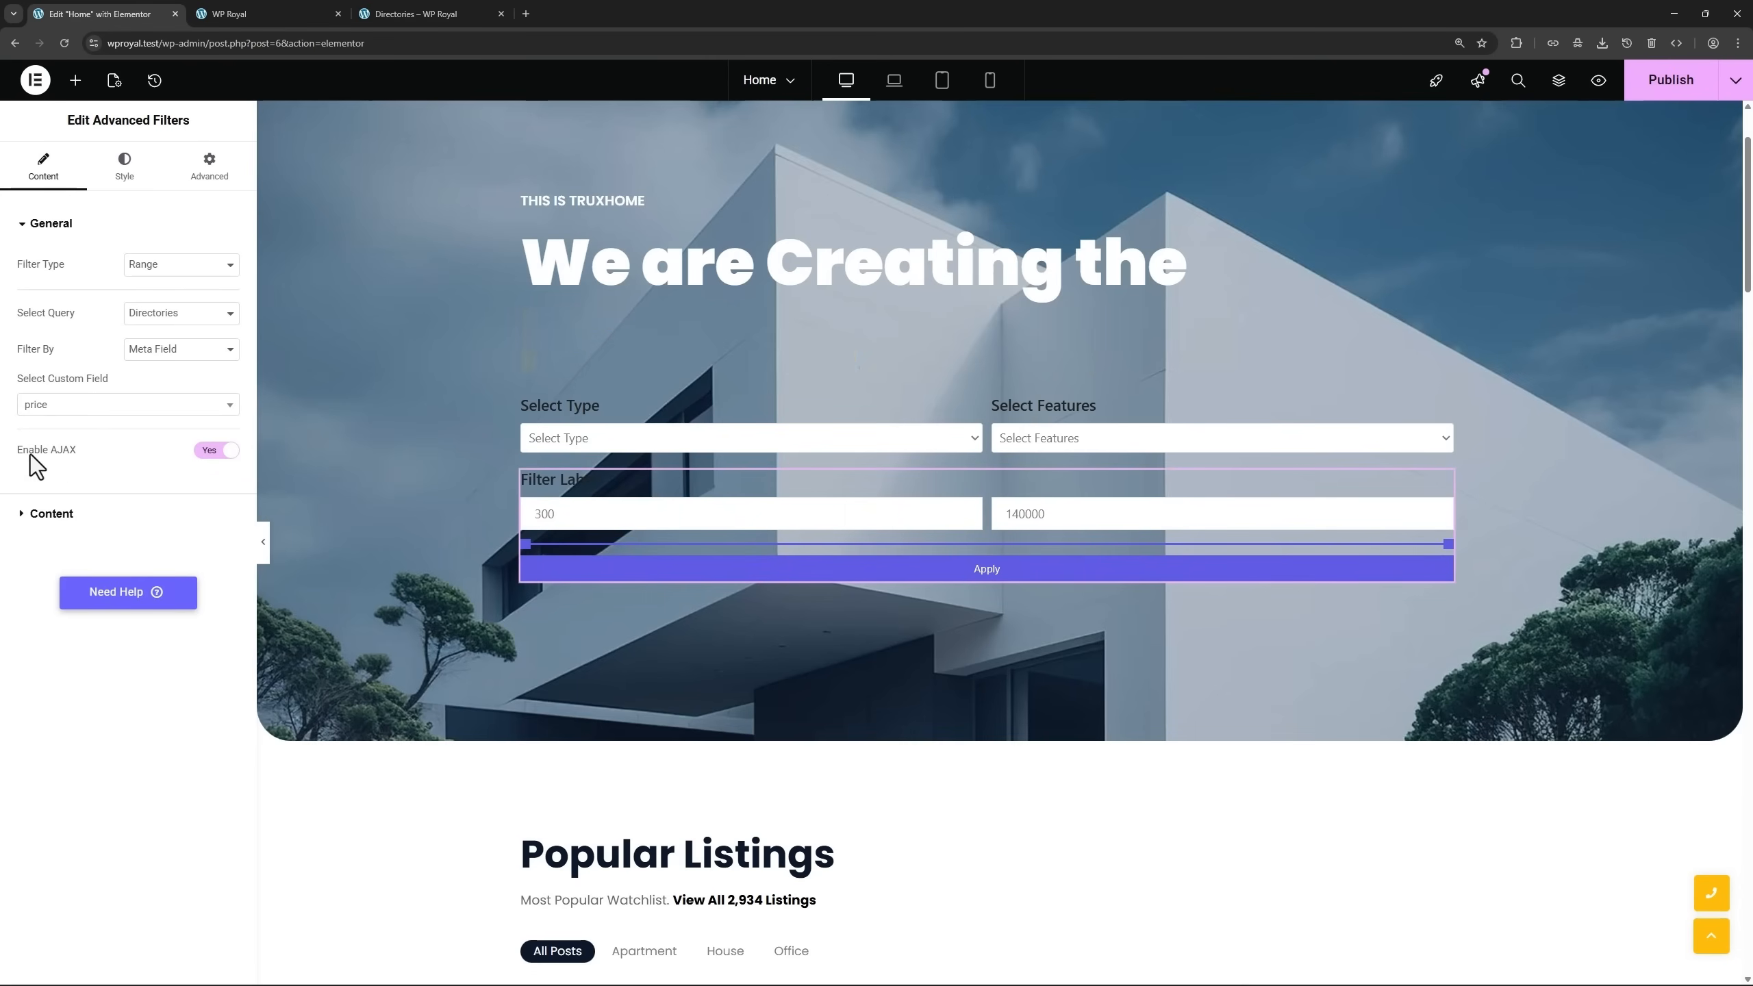
click(207, 453)
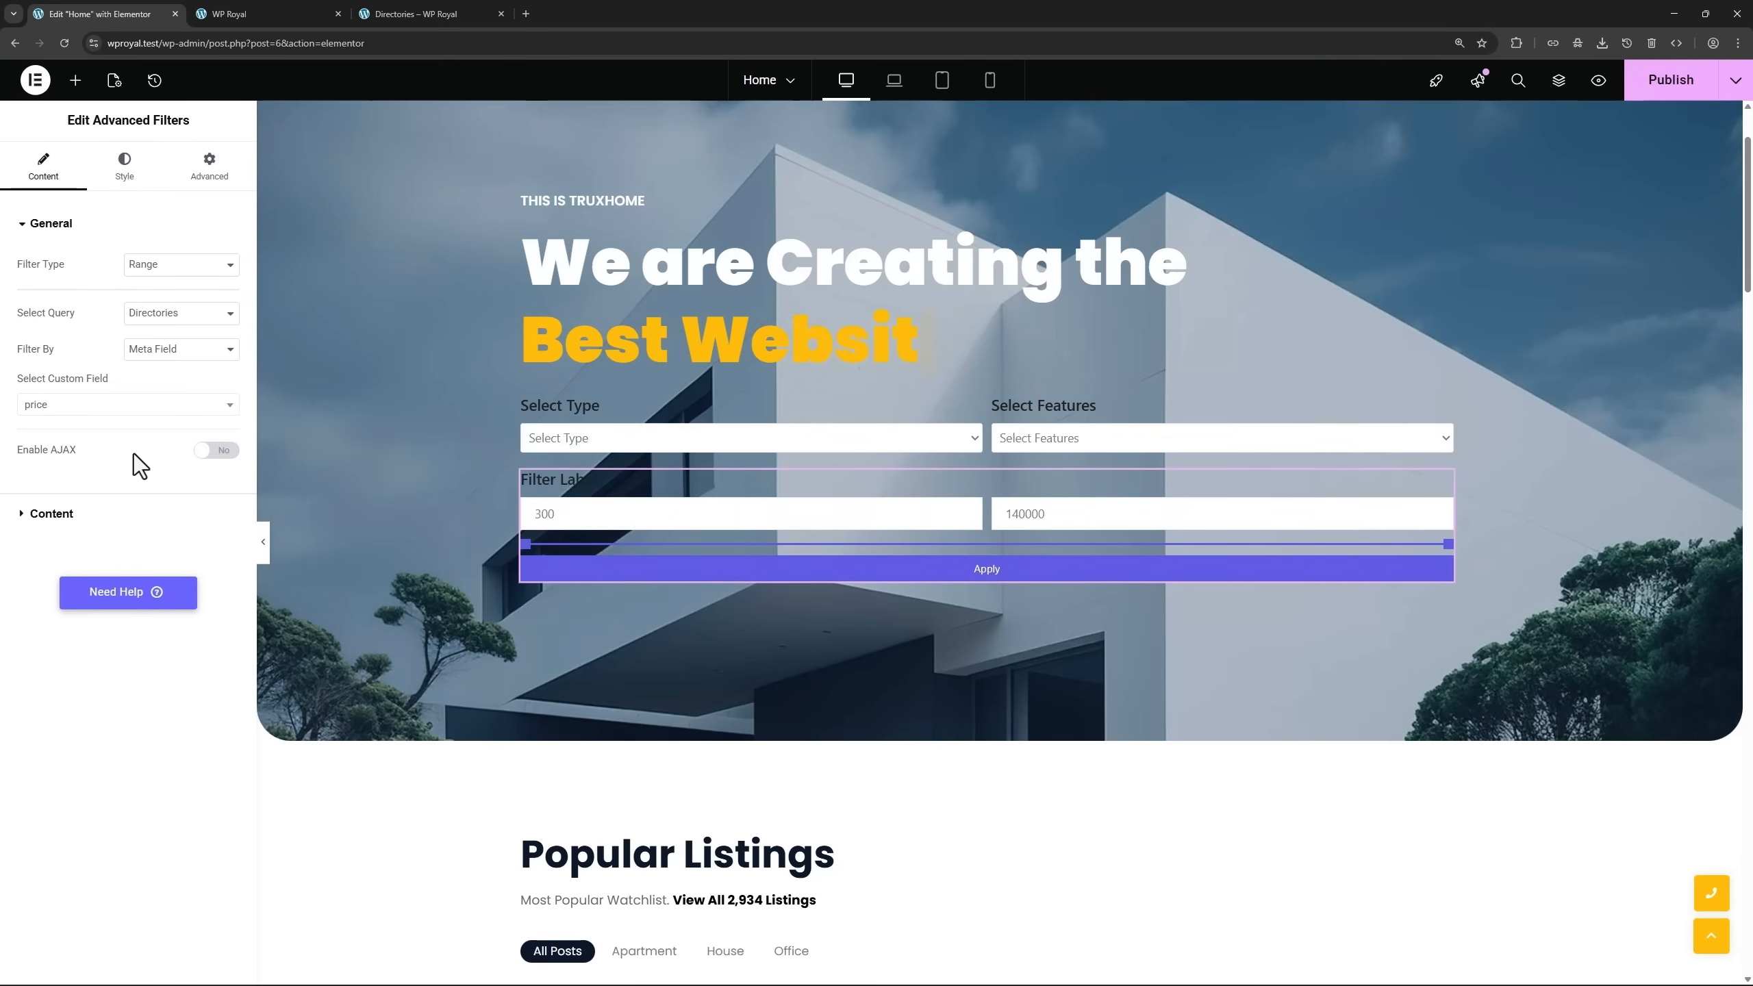
Hide the range filter's own apply button and set its filter label to "Price".
click(56, 516)
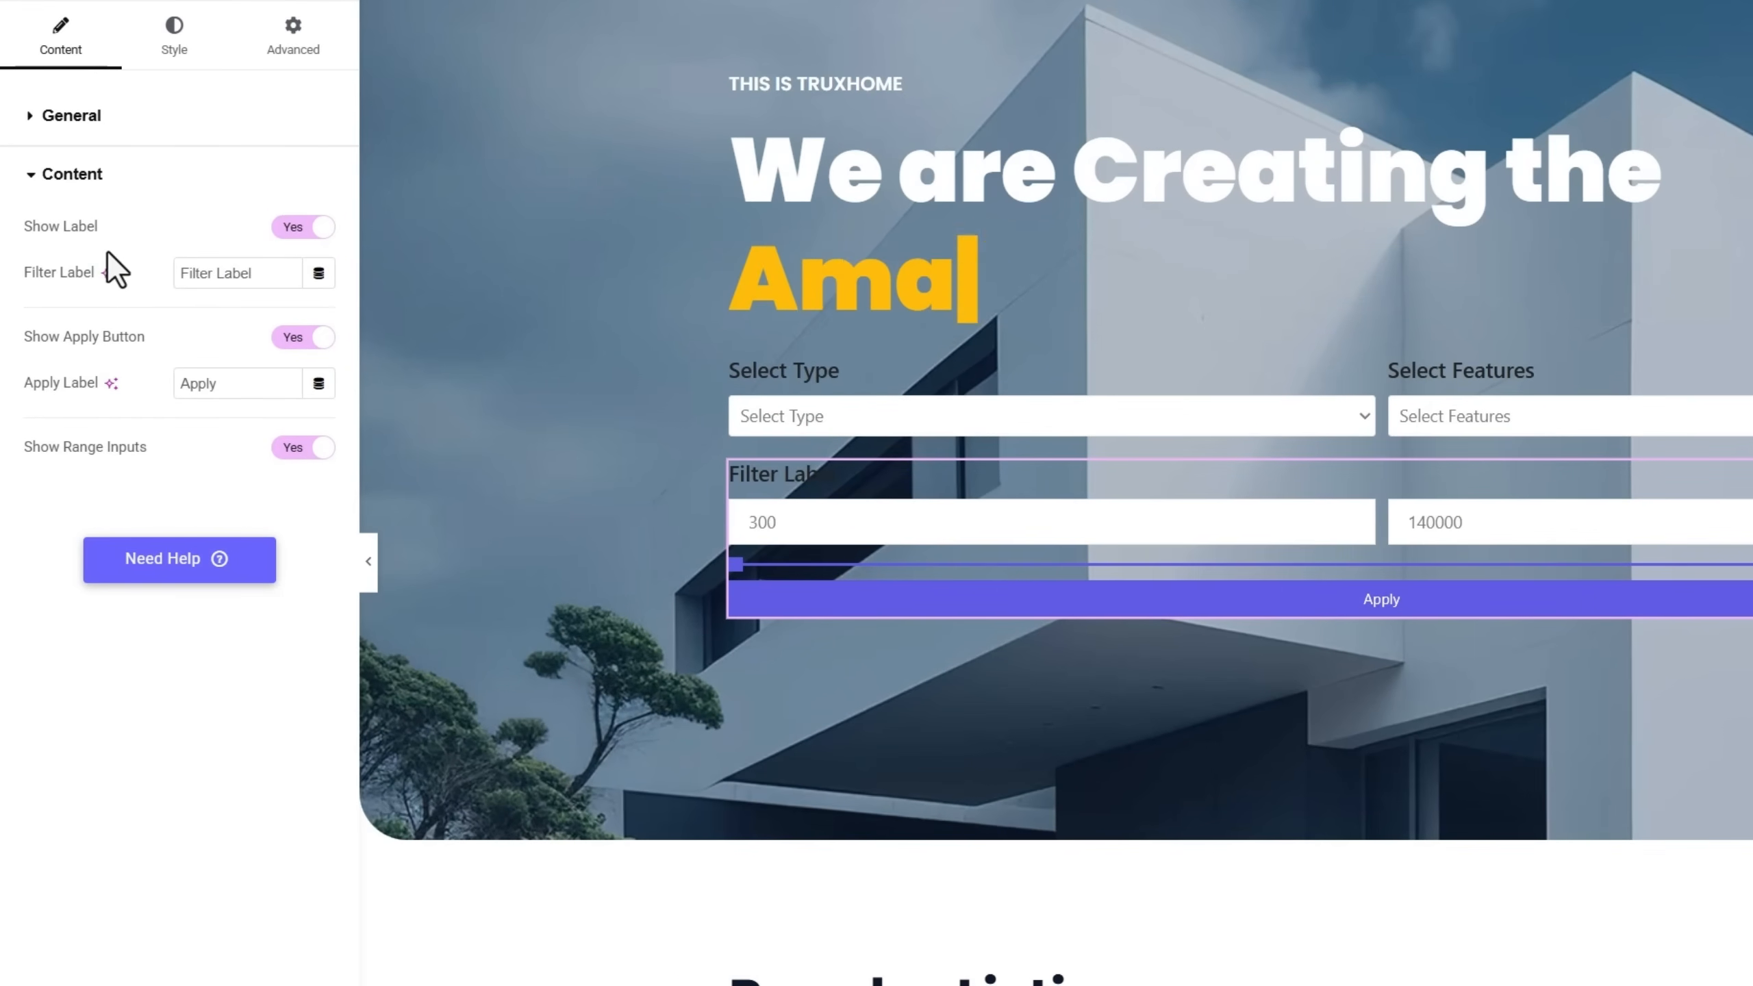
click(289, 338)
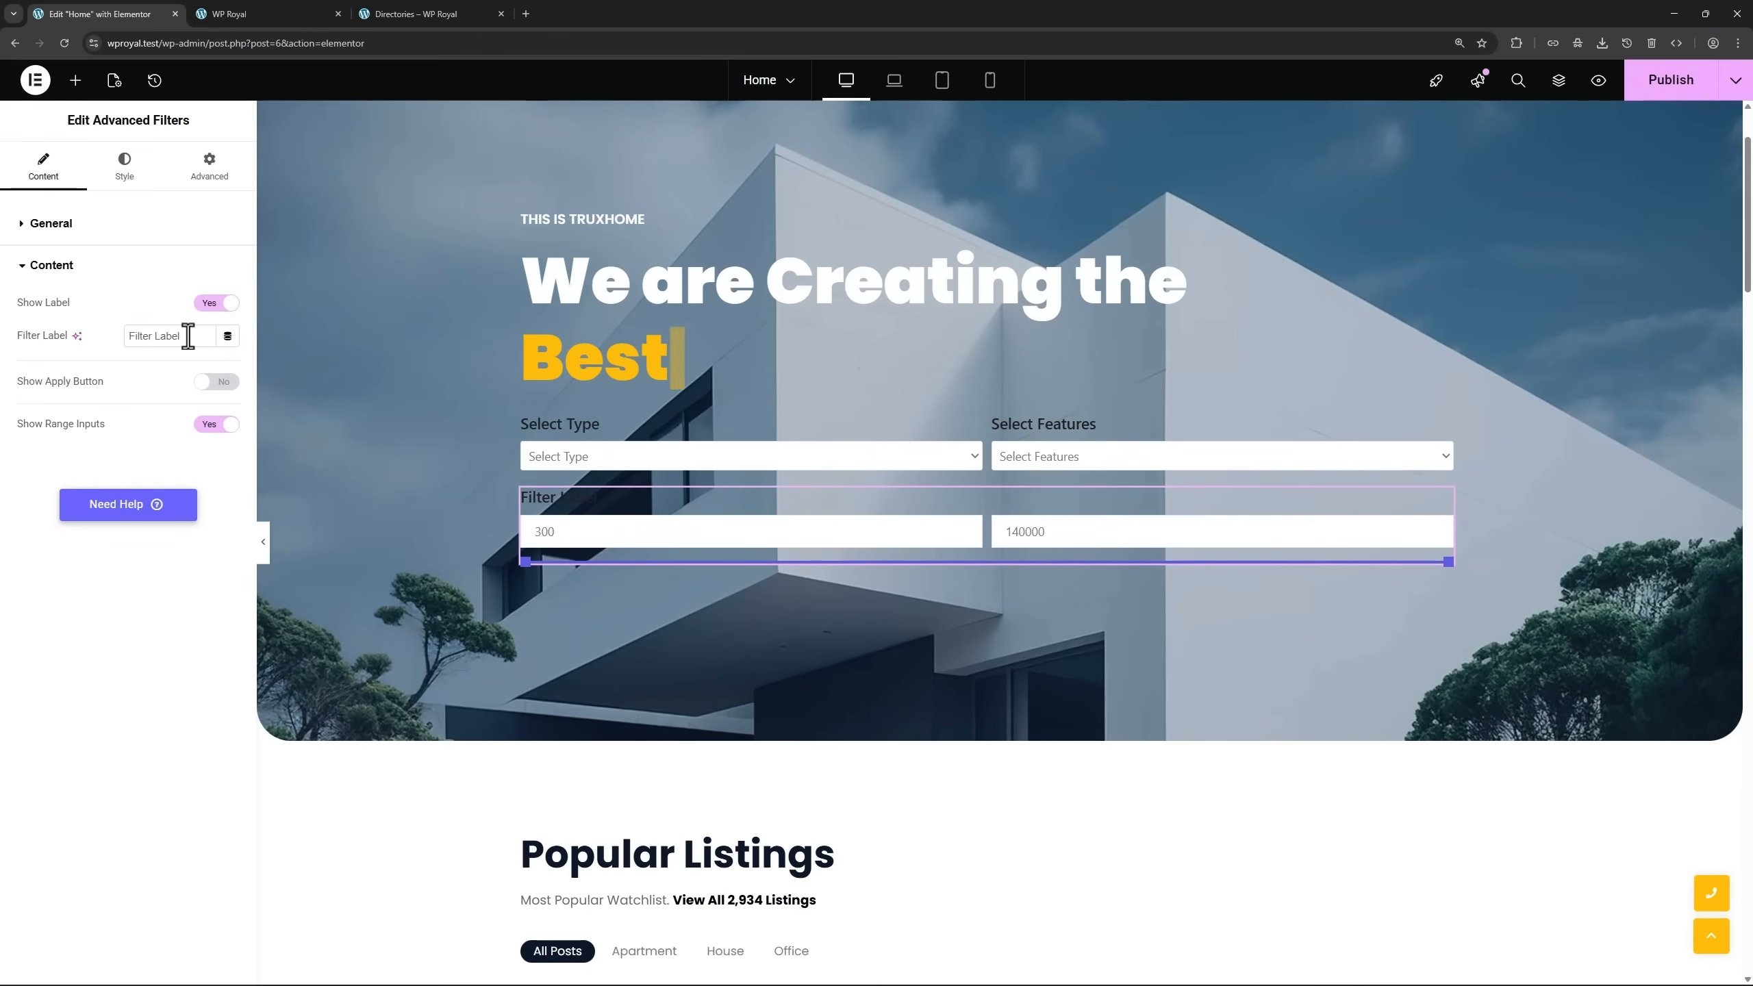
drag(188, 336, 110, 340)
text(Price)
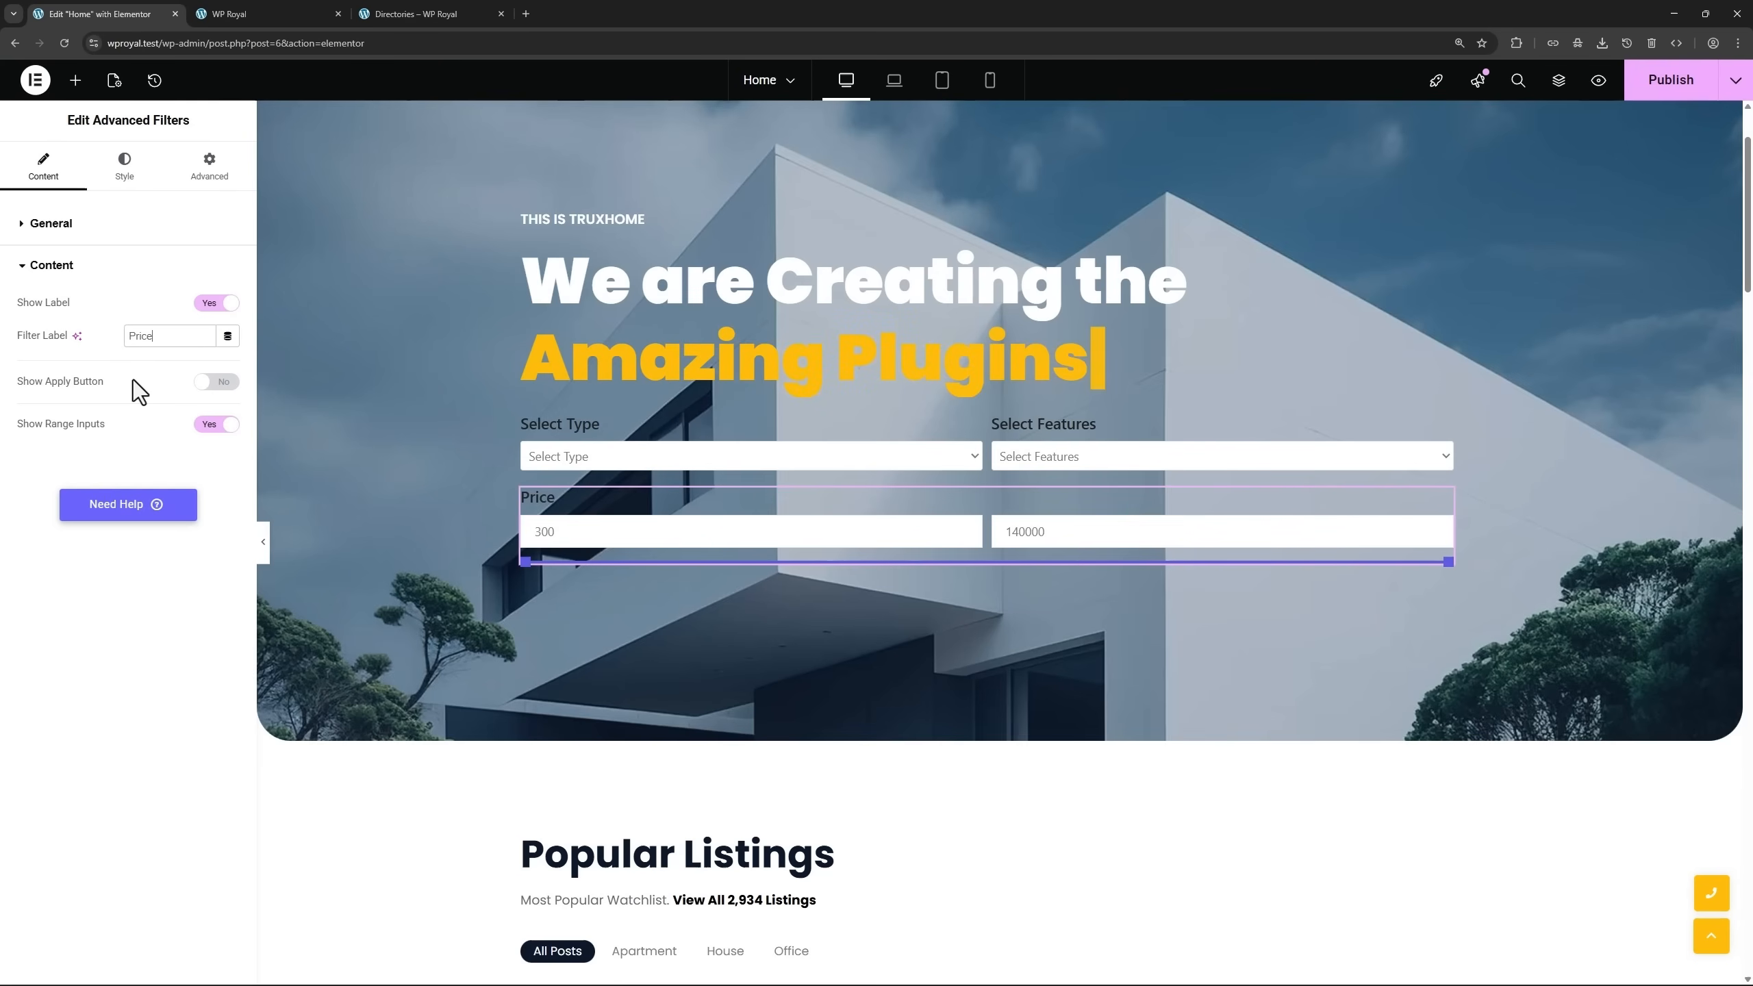
Add a third Advanced Filters widget below the price range in the hero and set its filter type to Apply Button.
click(75, 80)
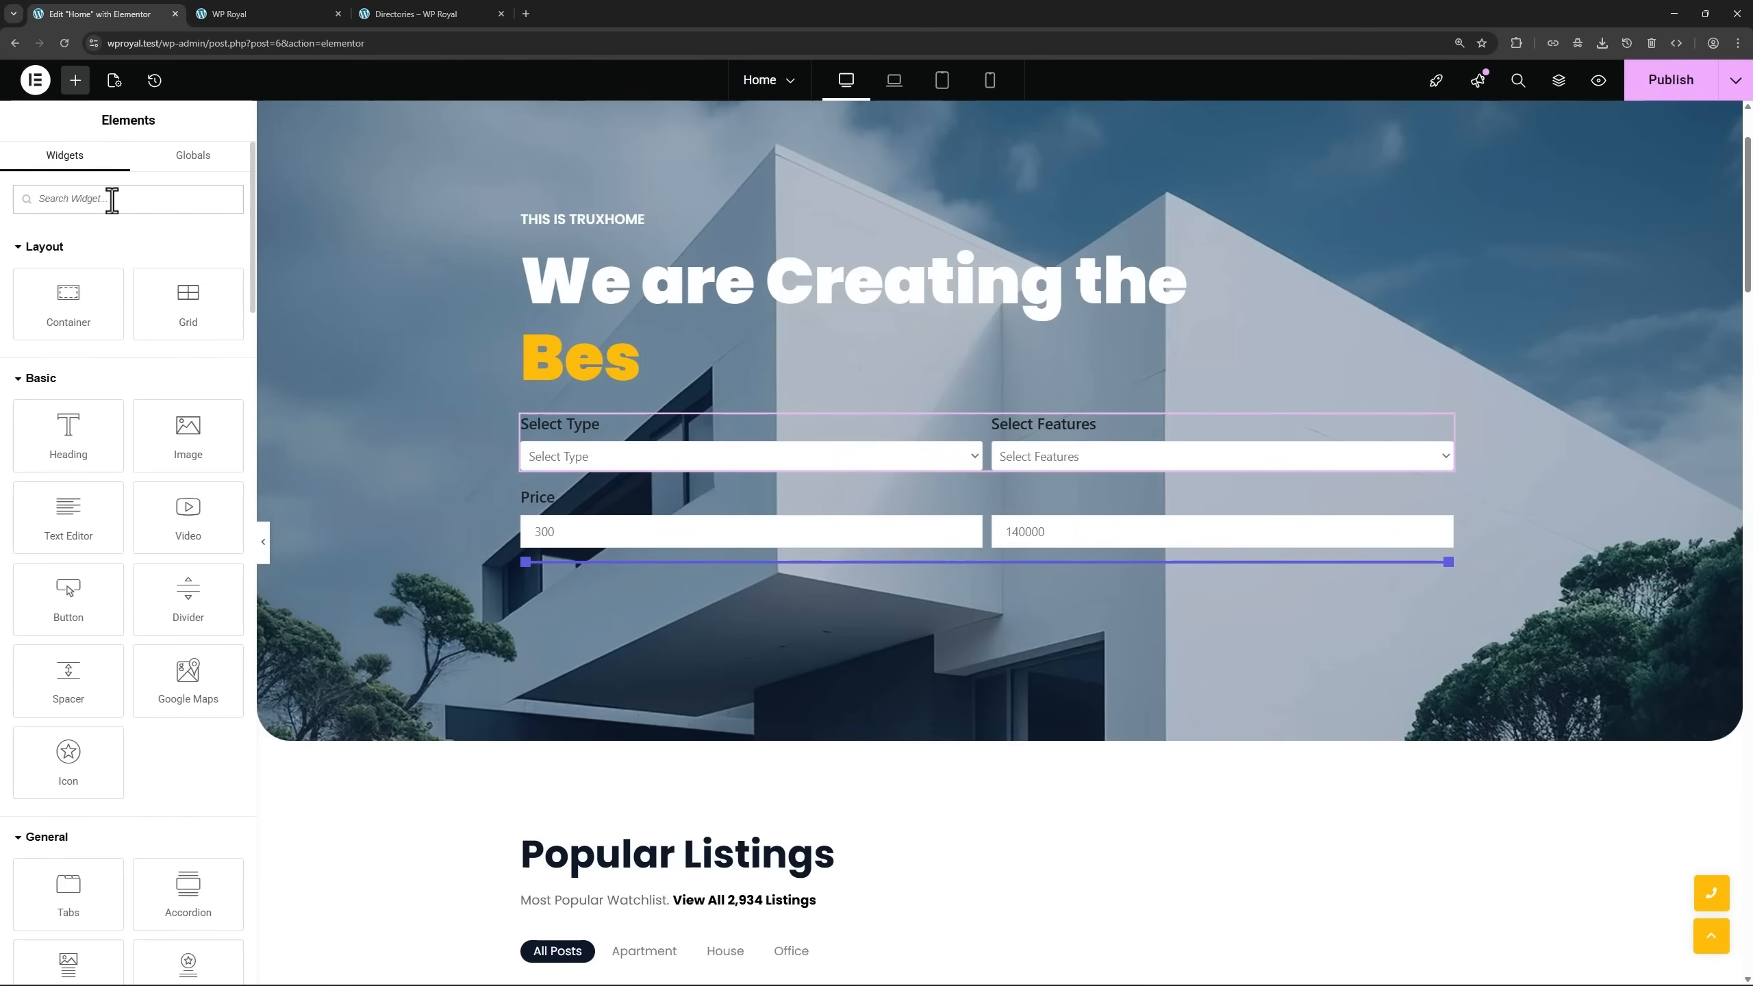
text(adva)
drag(61, 435, 956, 565)
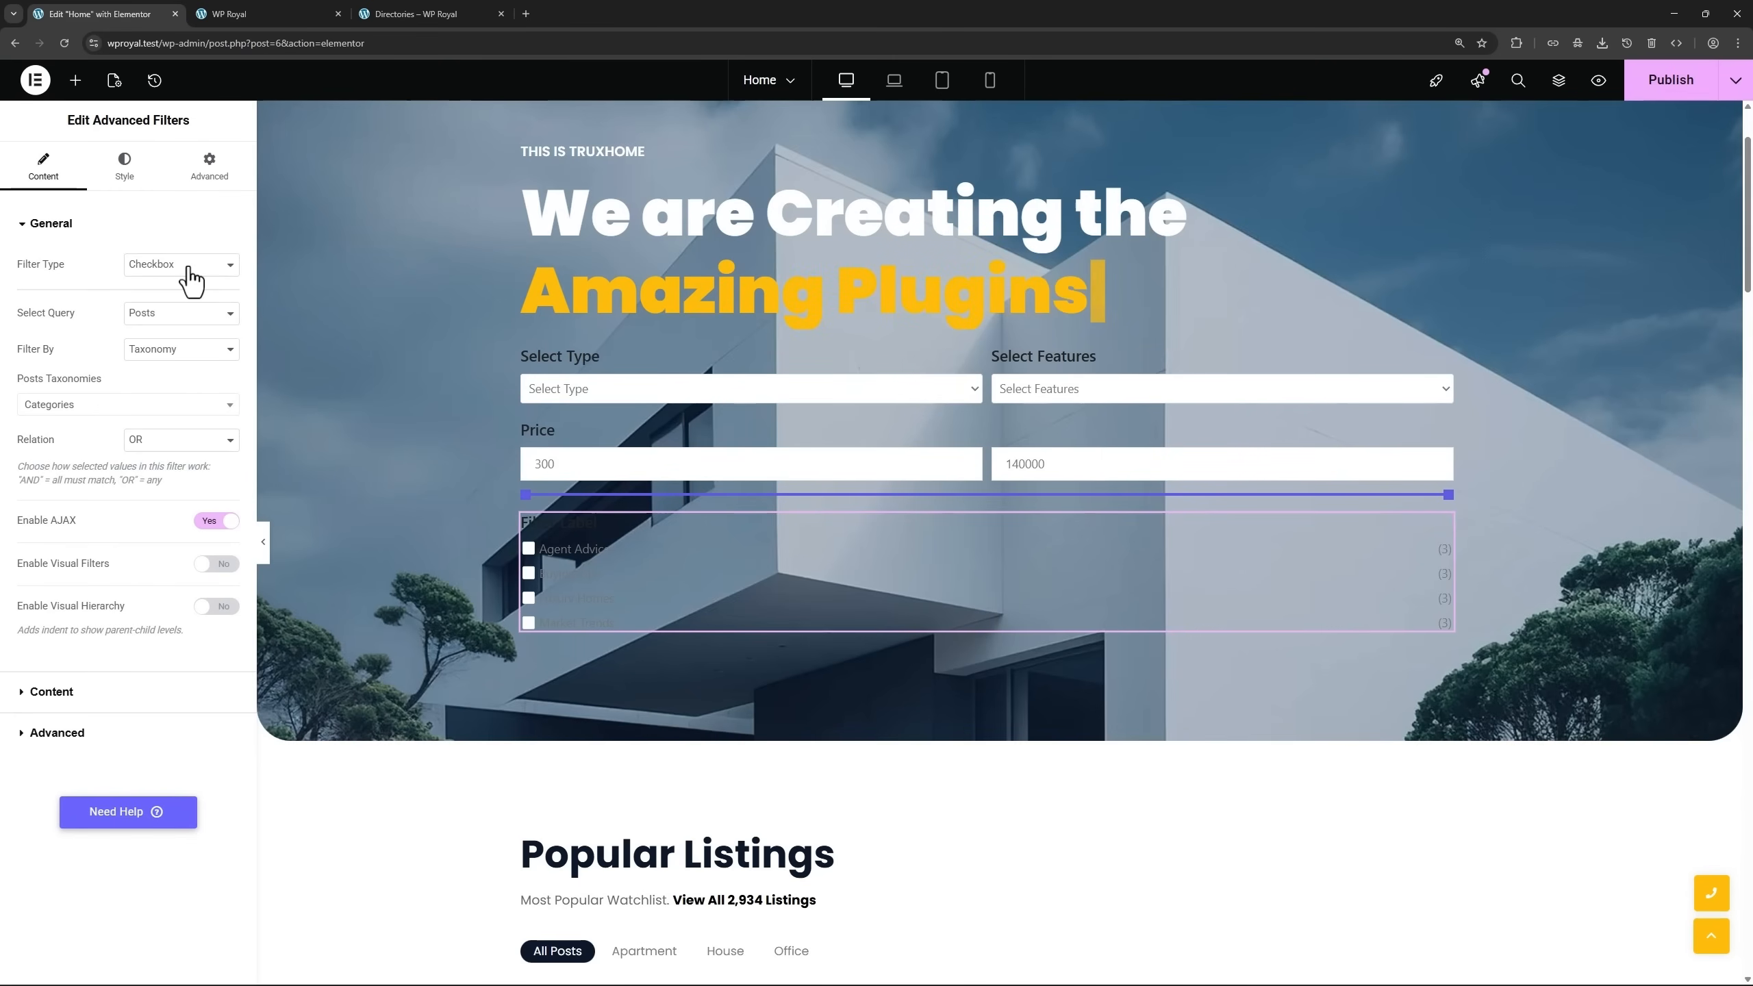
click(188, 267)
click(183, 373)
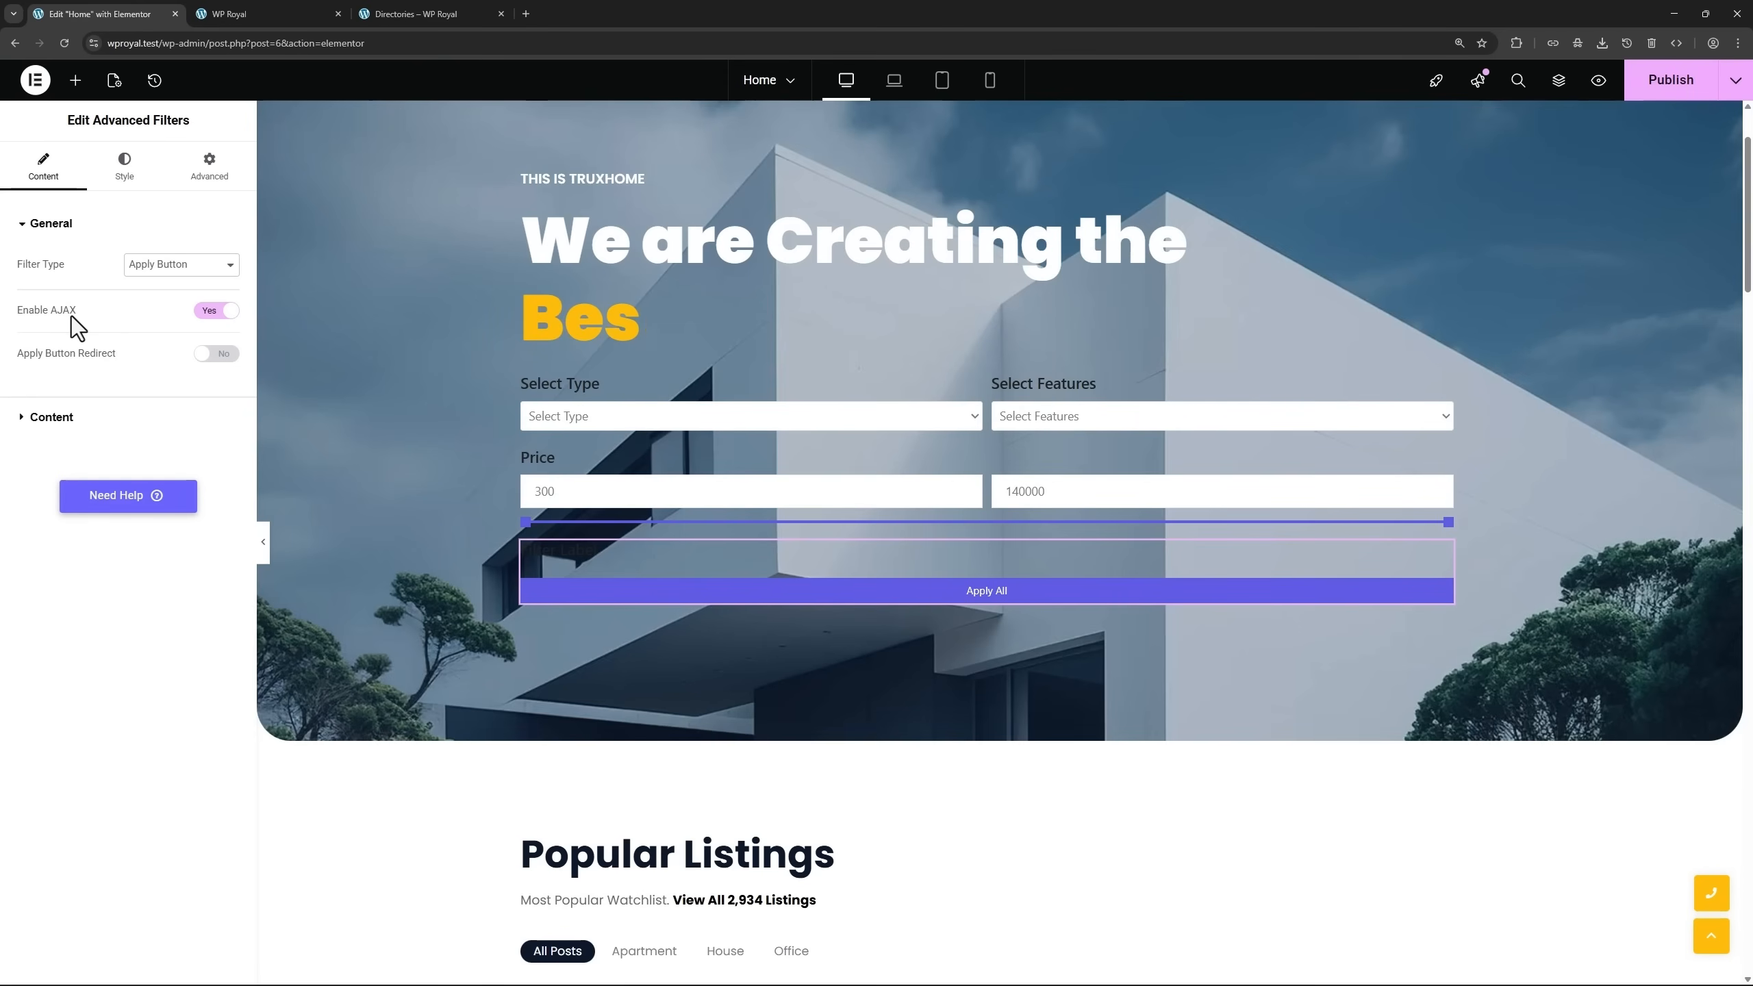
Disable AJAX and hide the label on the Apply All button filter.
click(207, 313)
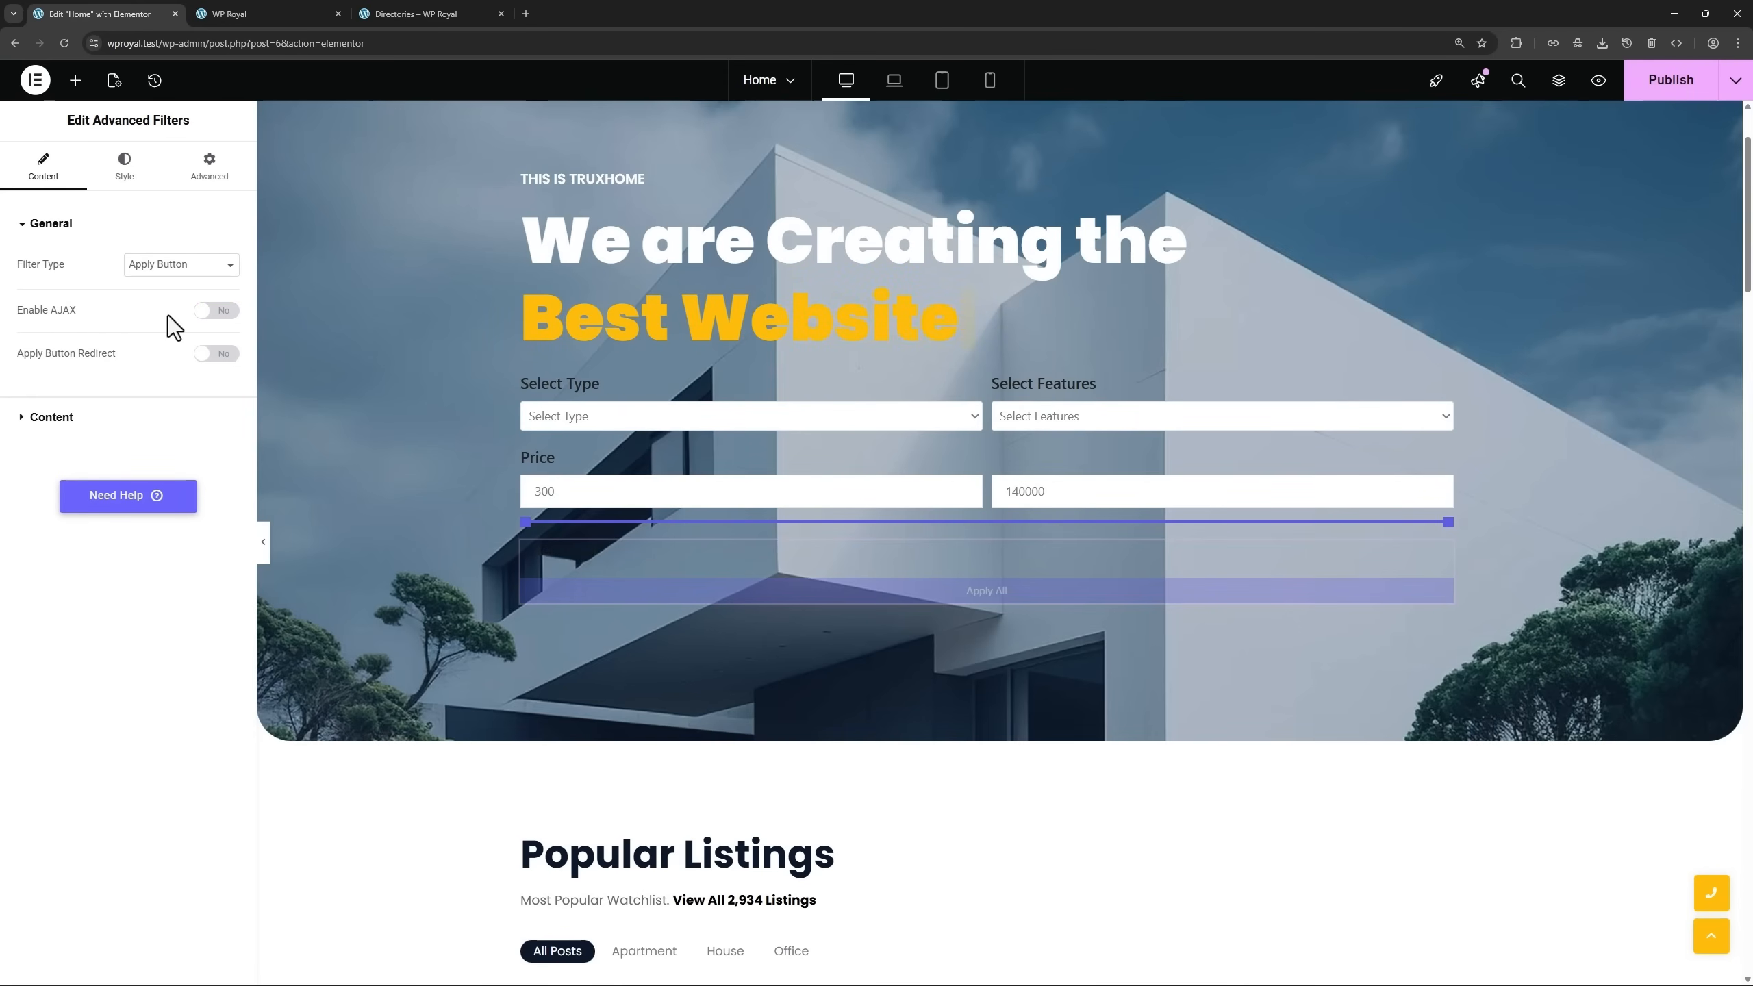
click(63, 417)
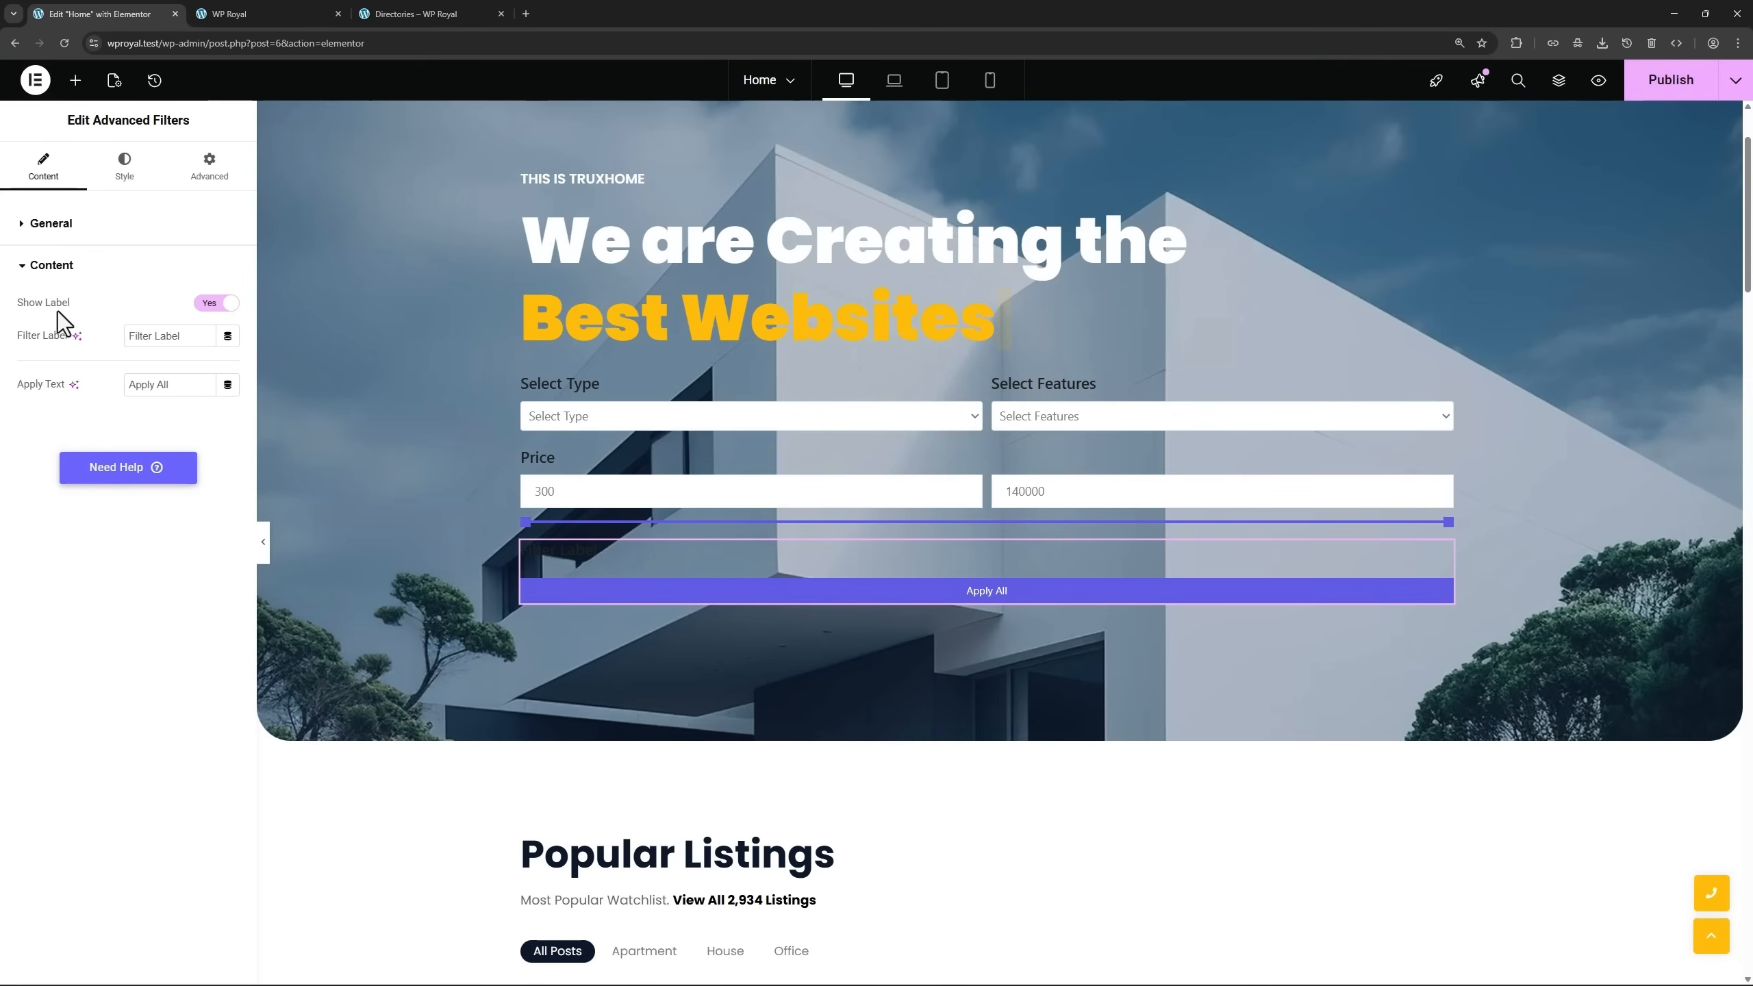
click(204, 310)
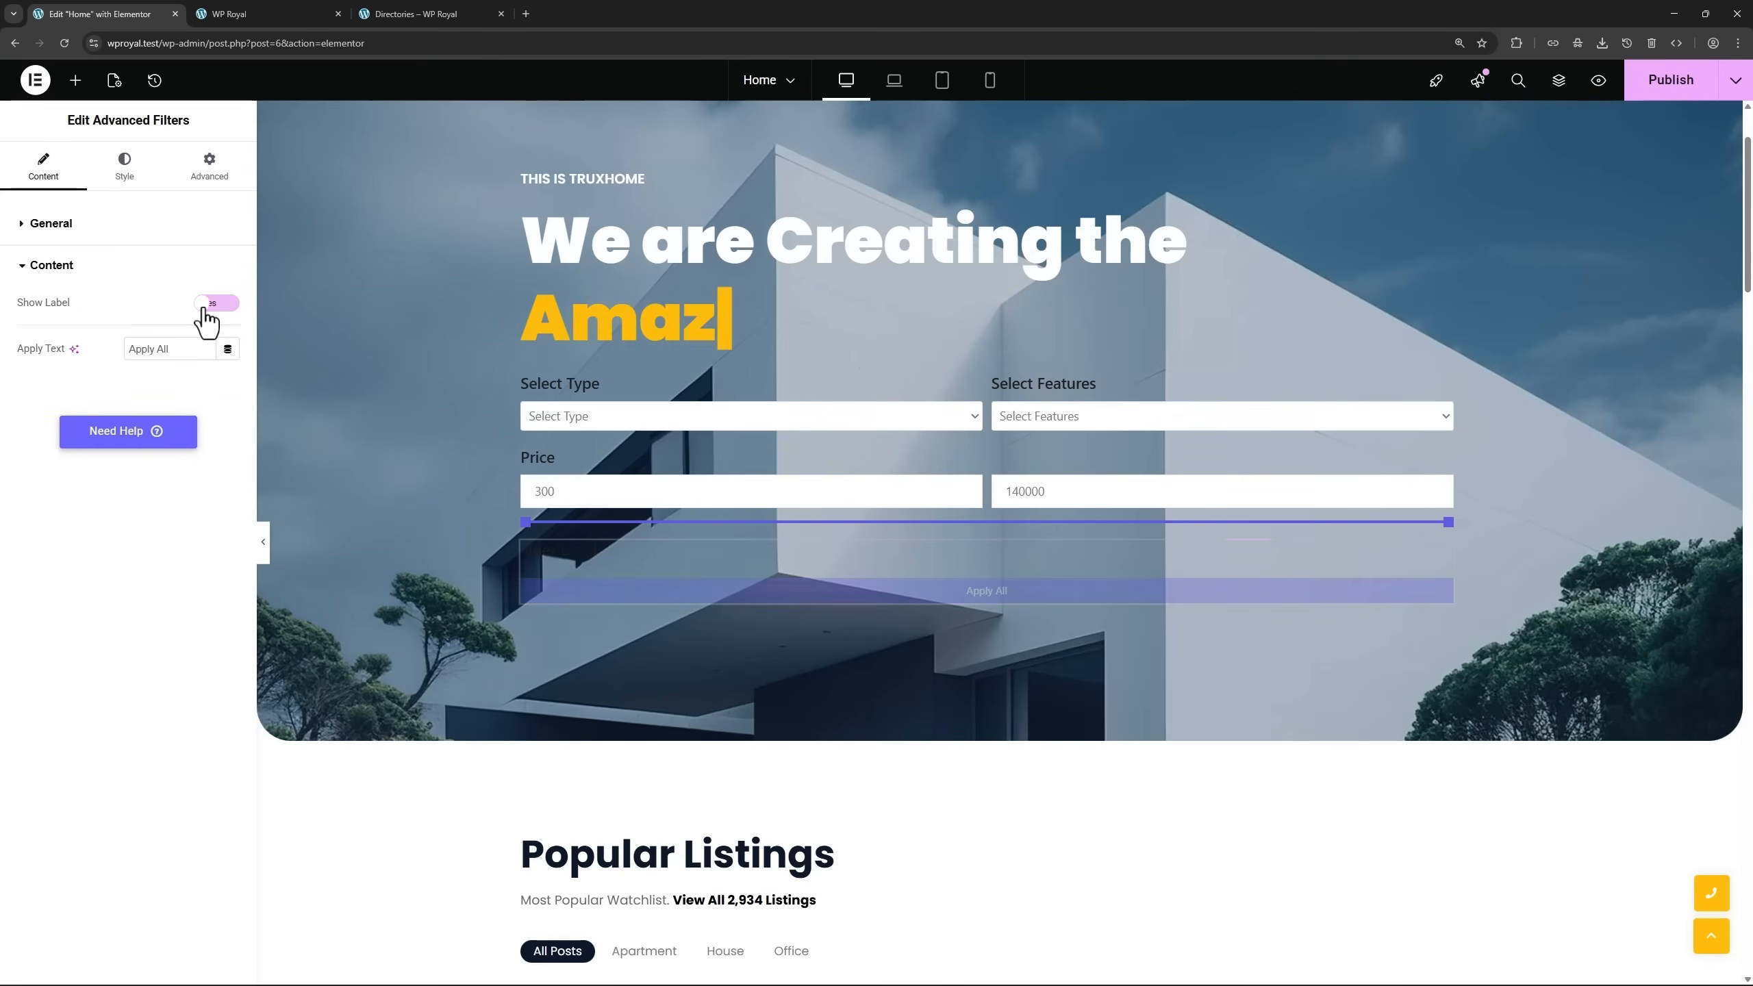
Enable Apply Button Redirect and set its redirect path to /wpr_directory/, taken from the live directory page's address.
click(62, 234)
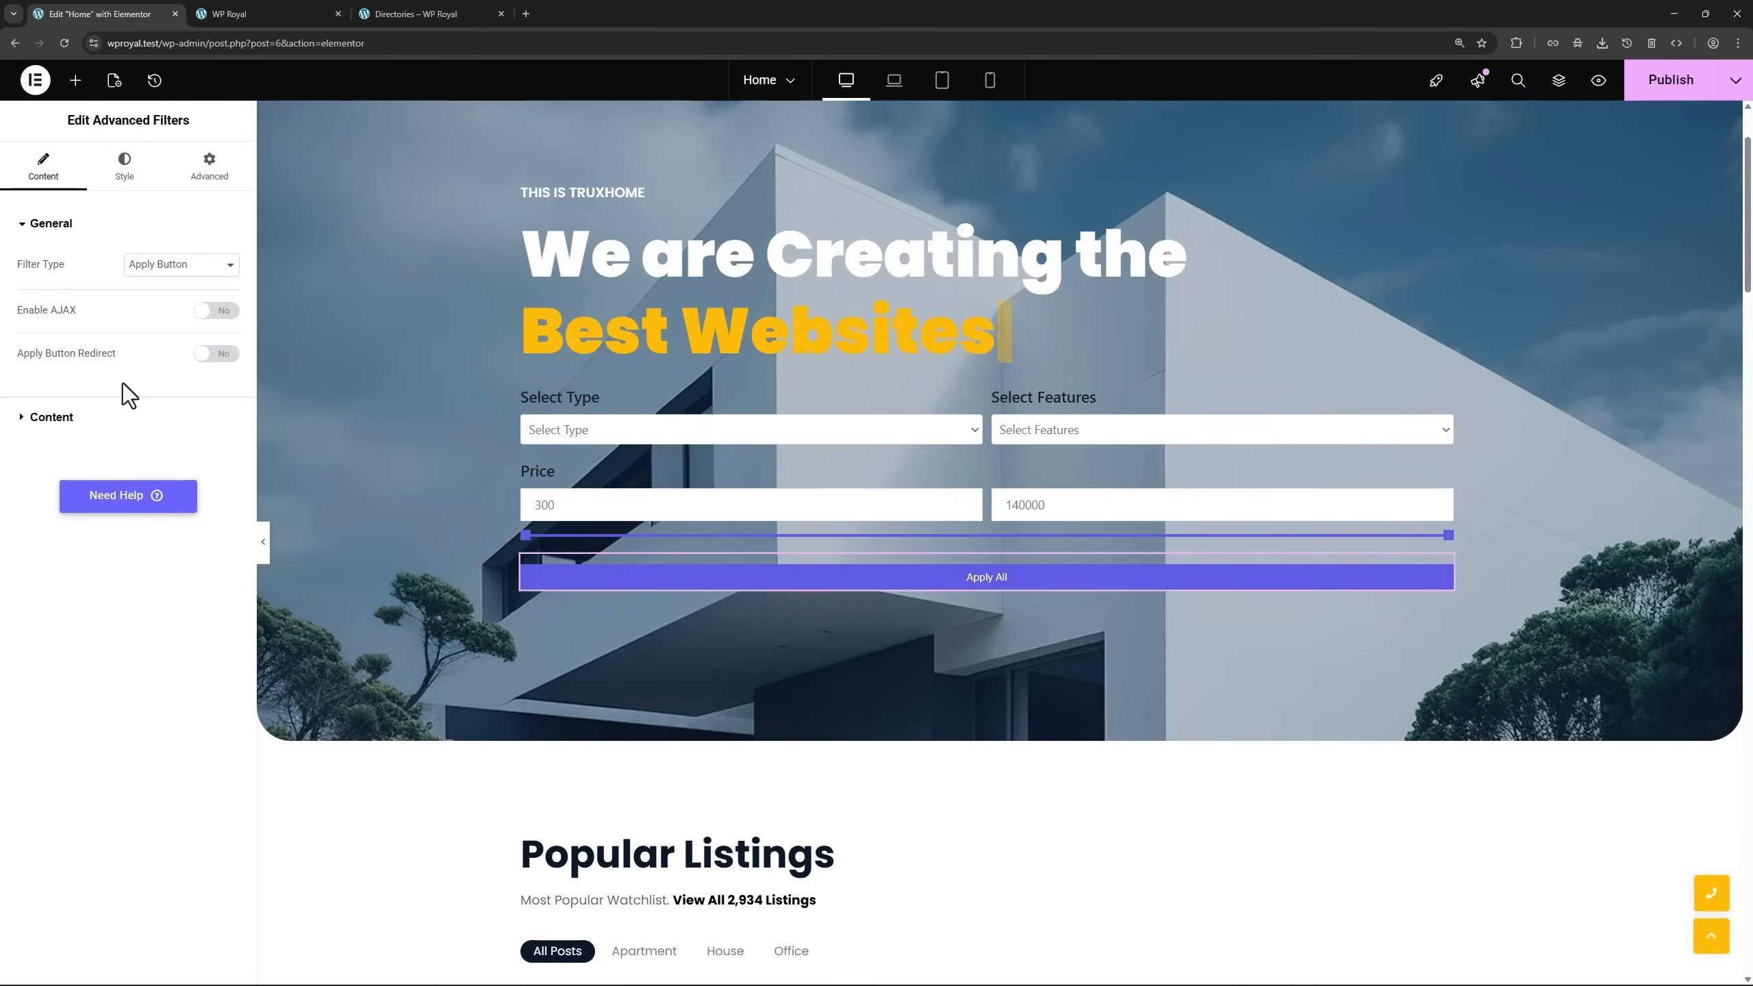
click(222, 357)
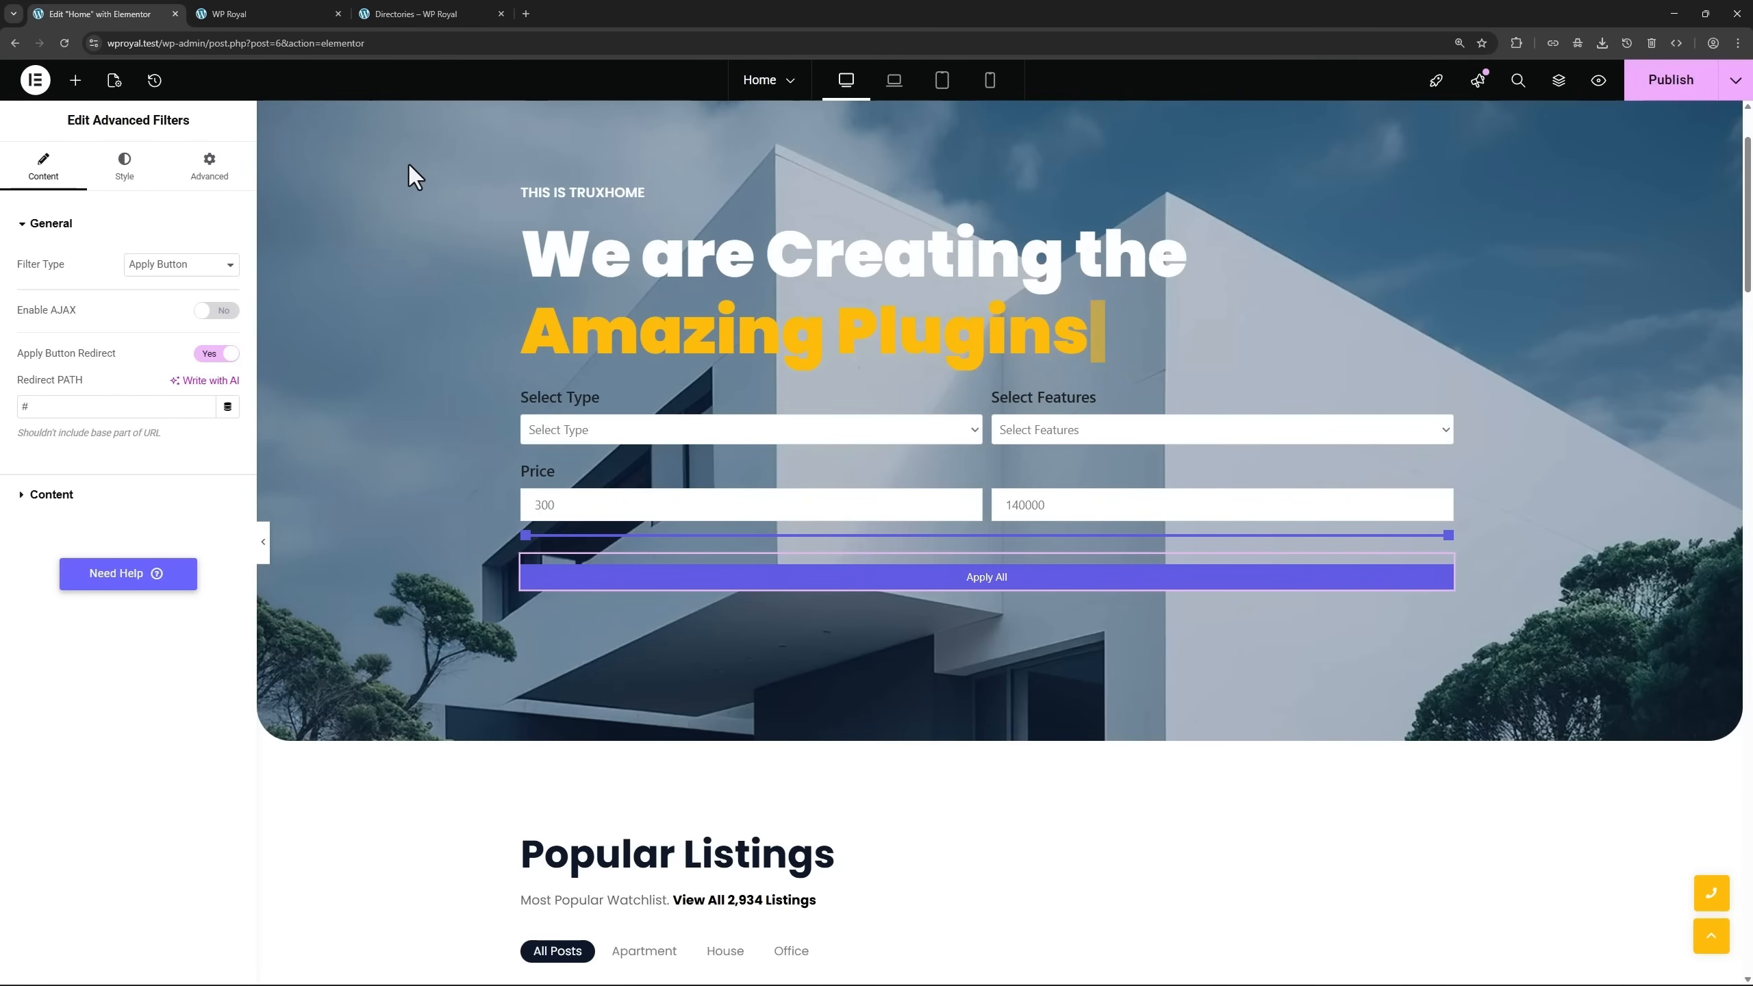
click(408, 15)
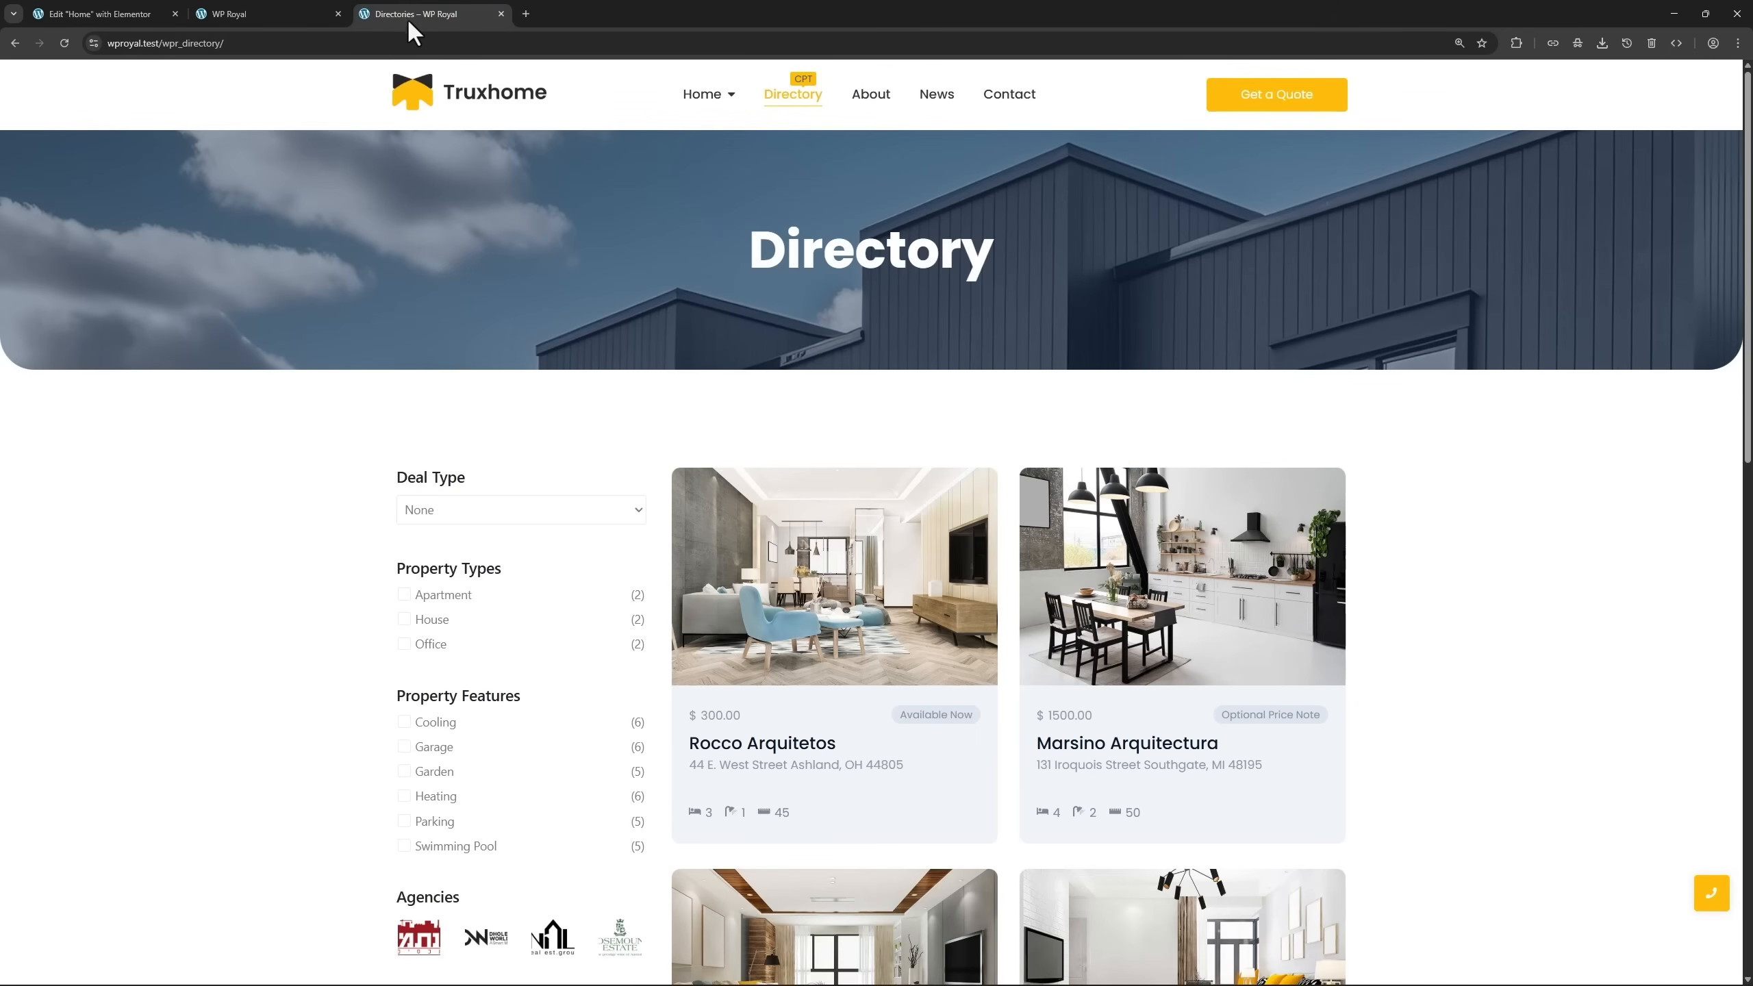
scroll(290, 417, down, 2)
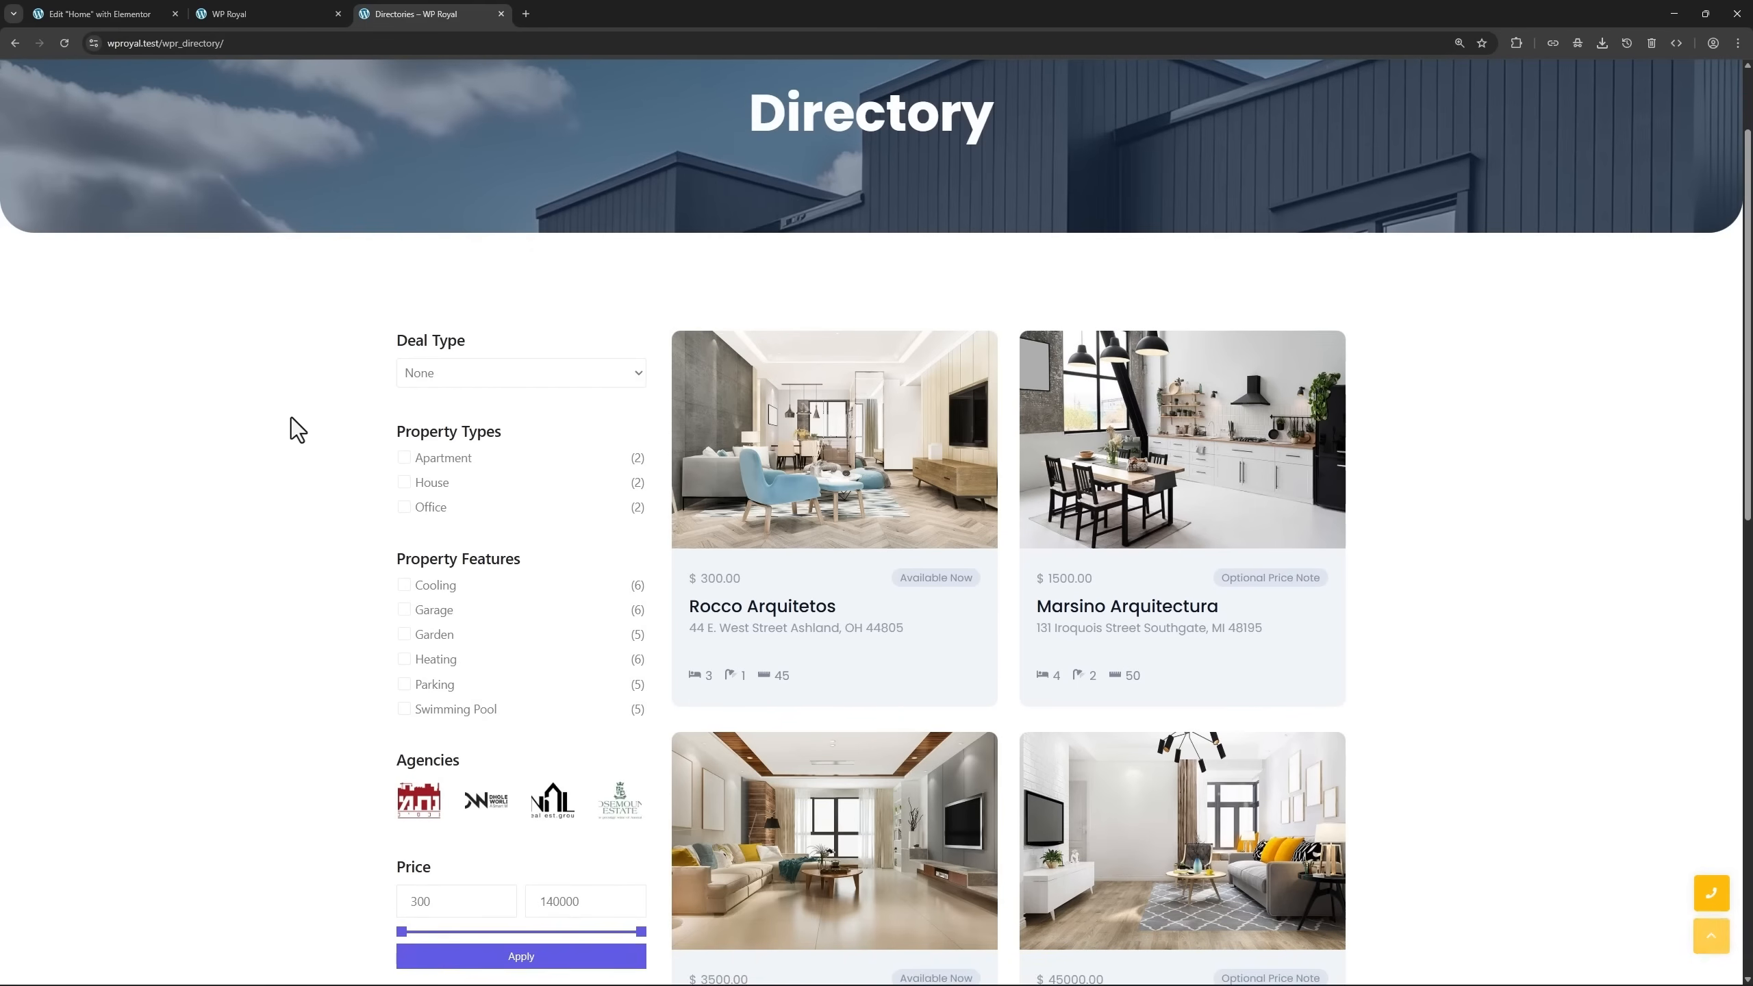
scroll(291, 416, up, 2)
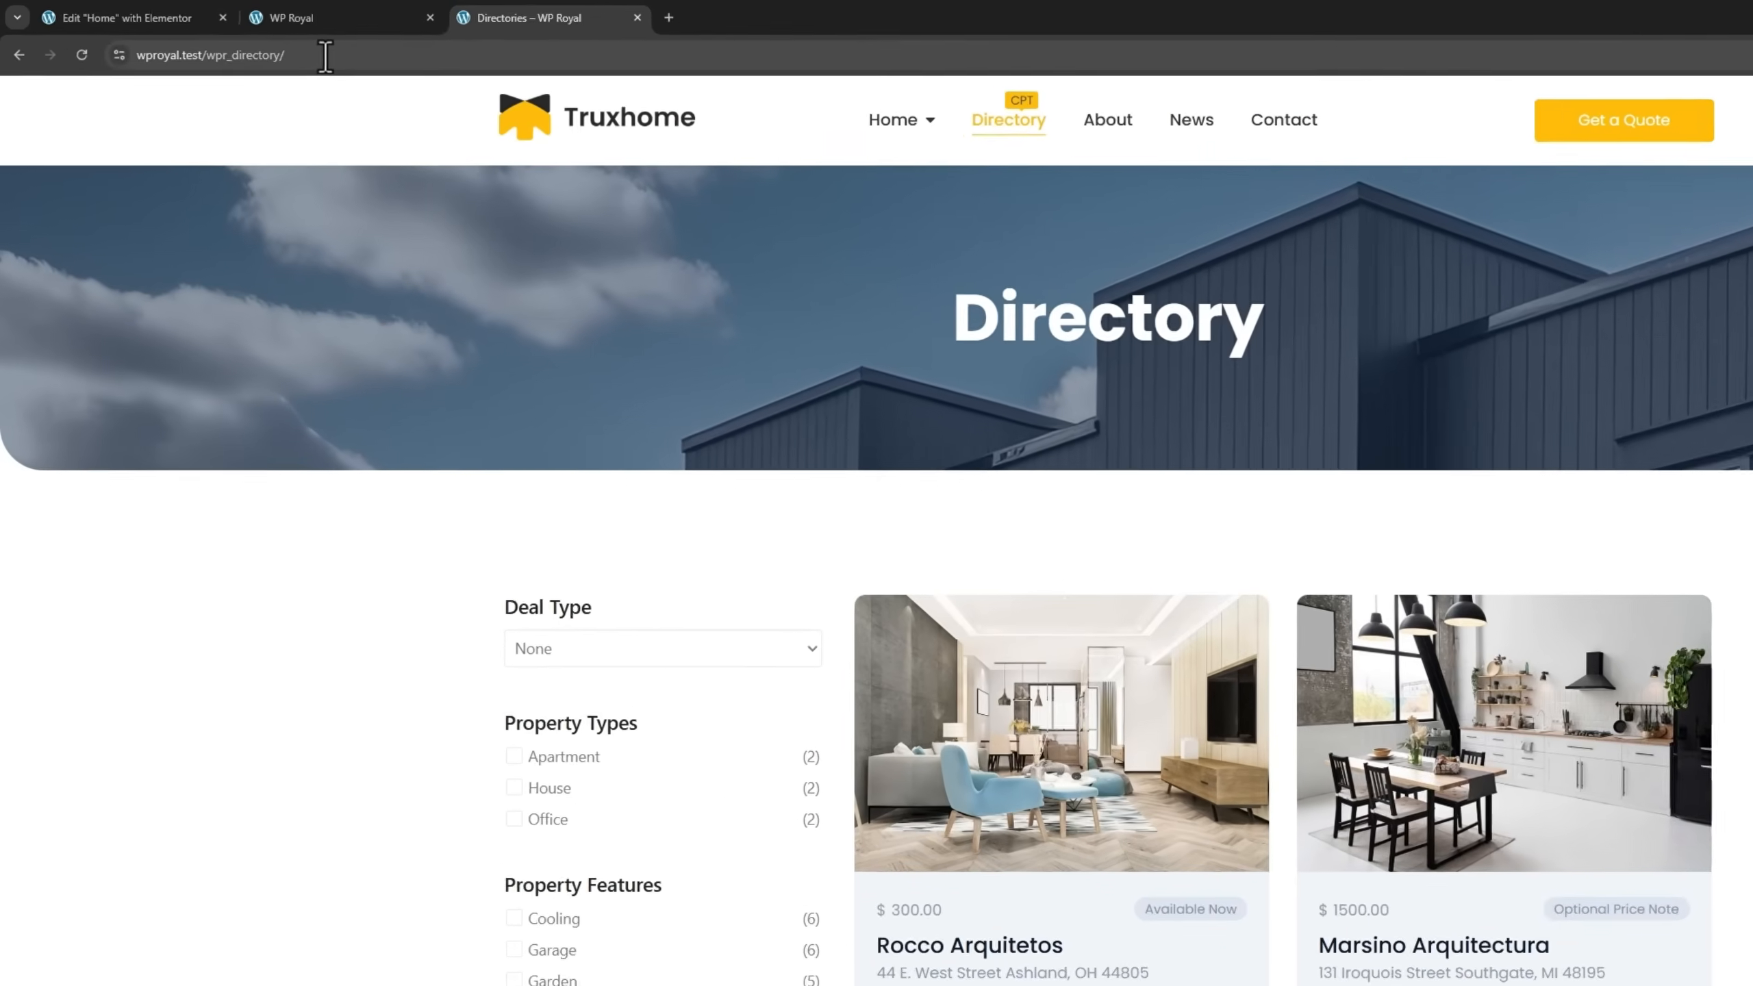
click(259, 43)
click(259, 43)
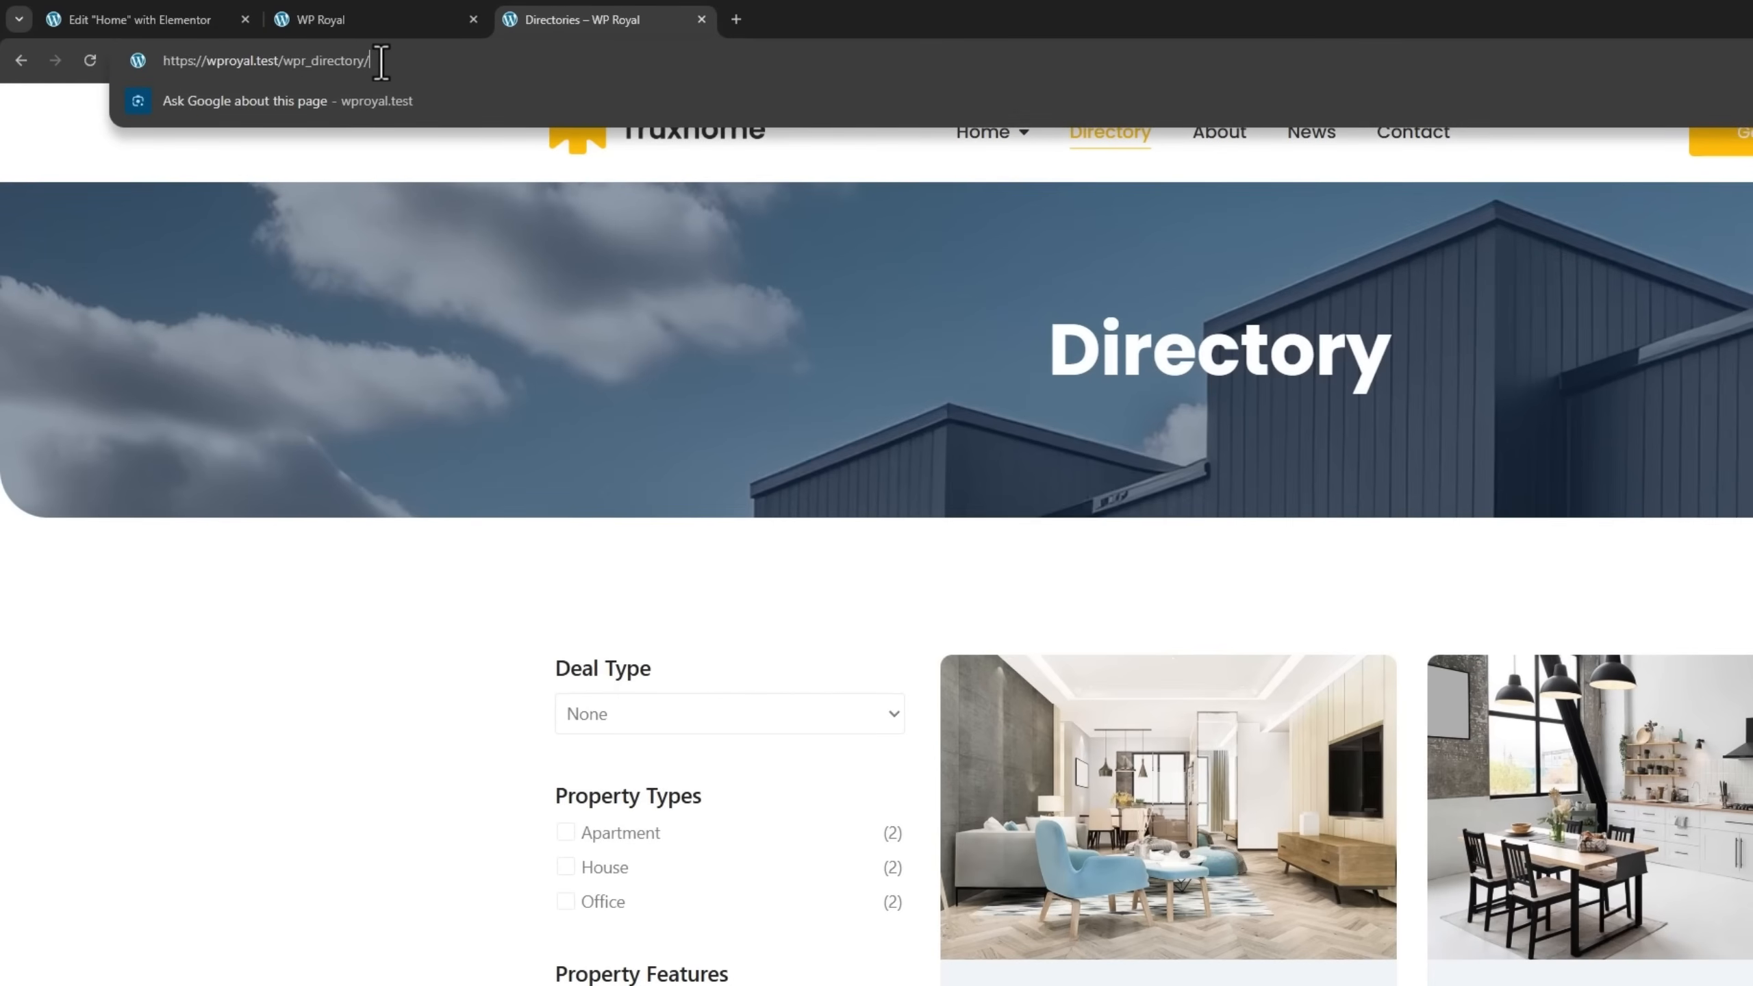
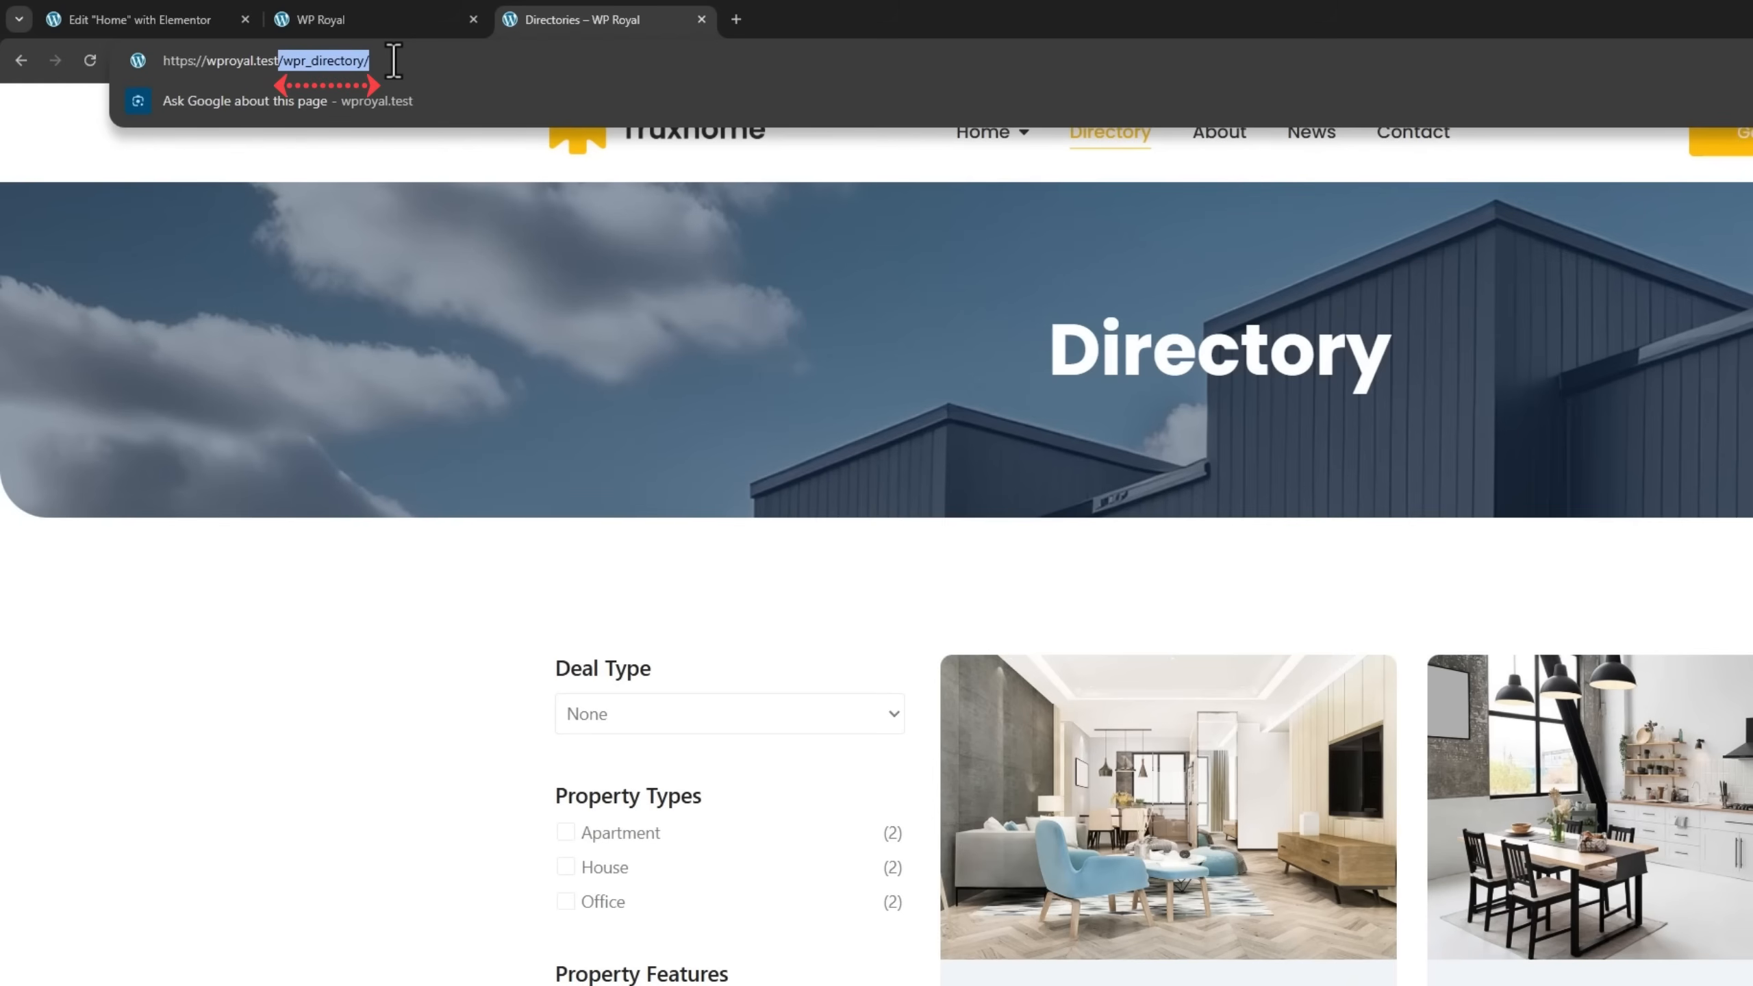
click(141, 20)
drag(74, 572, 27, 567)
text(/wpr_directory/)
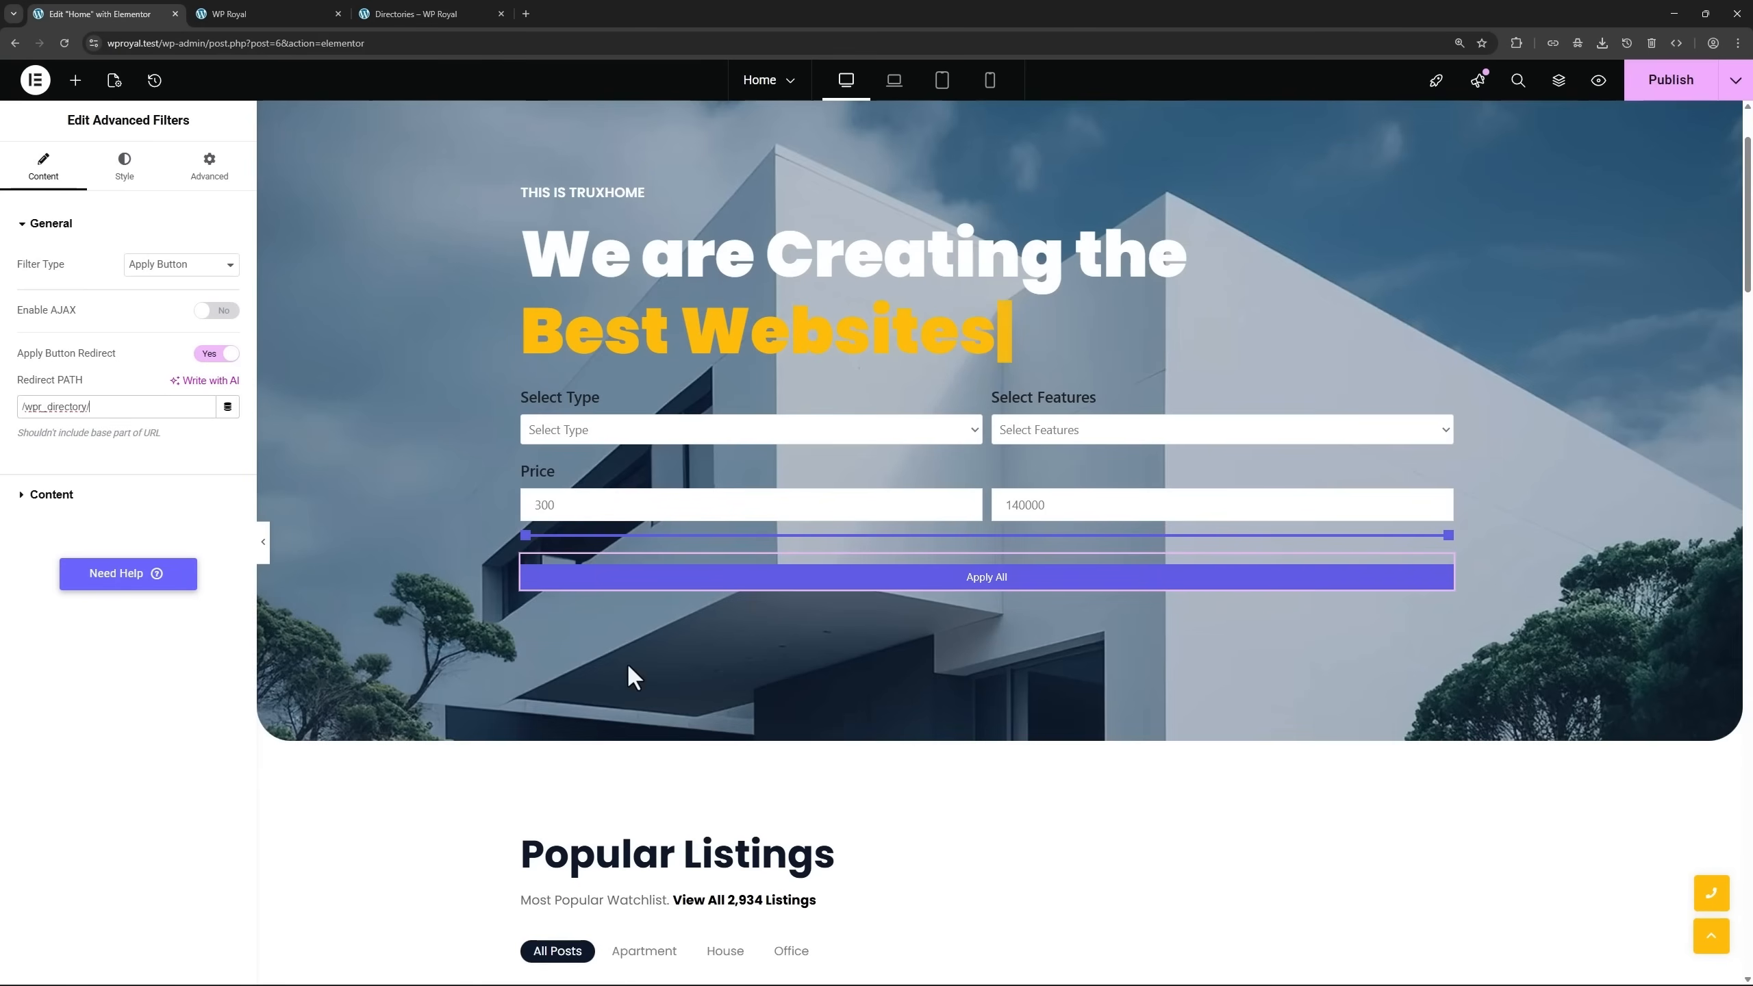
Publish the home page and reload the live site to show the hero's search filters.
click(1670, 81)
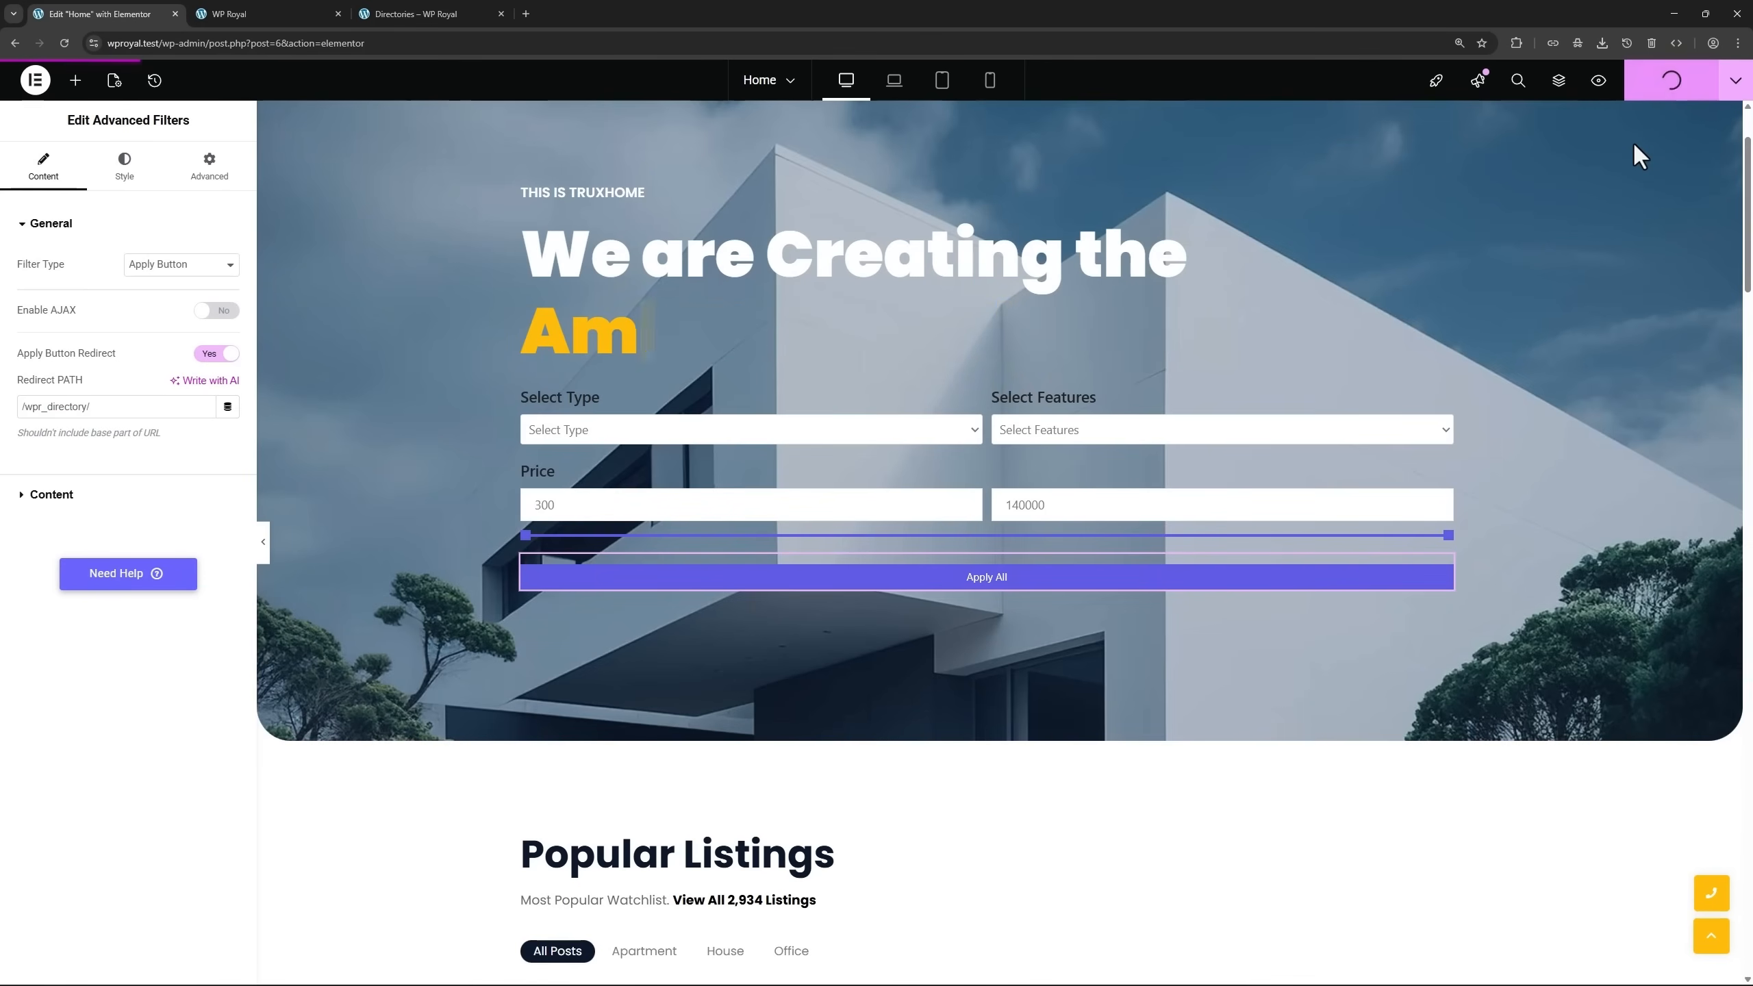
click(290, 20)
click(64, 43)
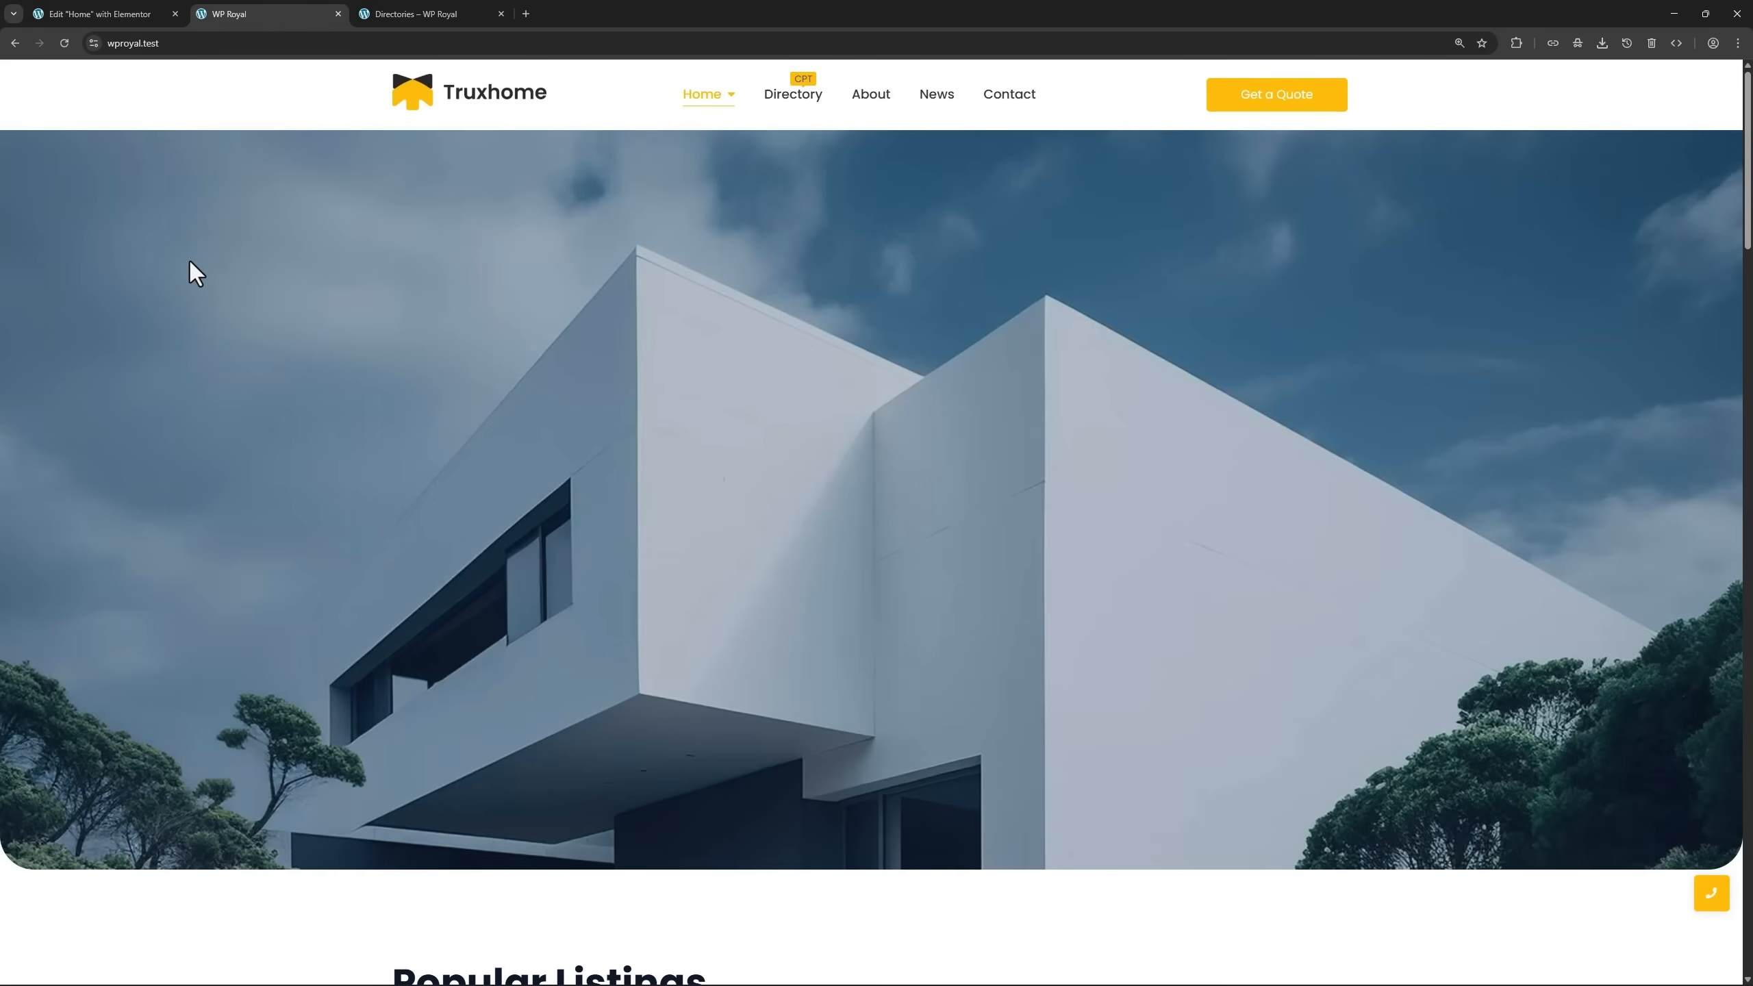
scroll(276, 323, down, 2)
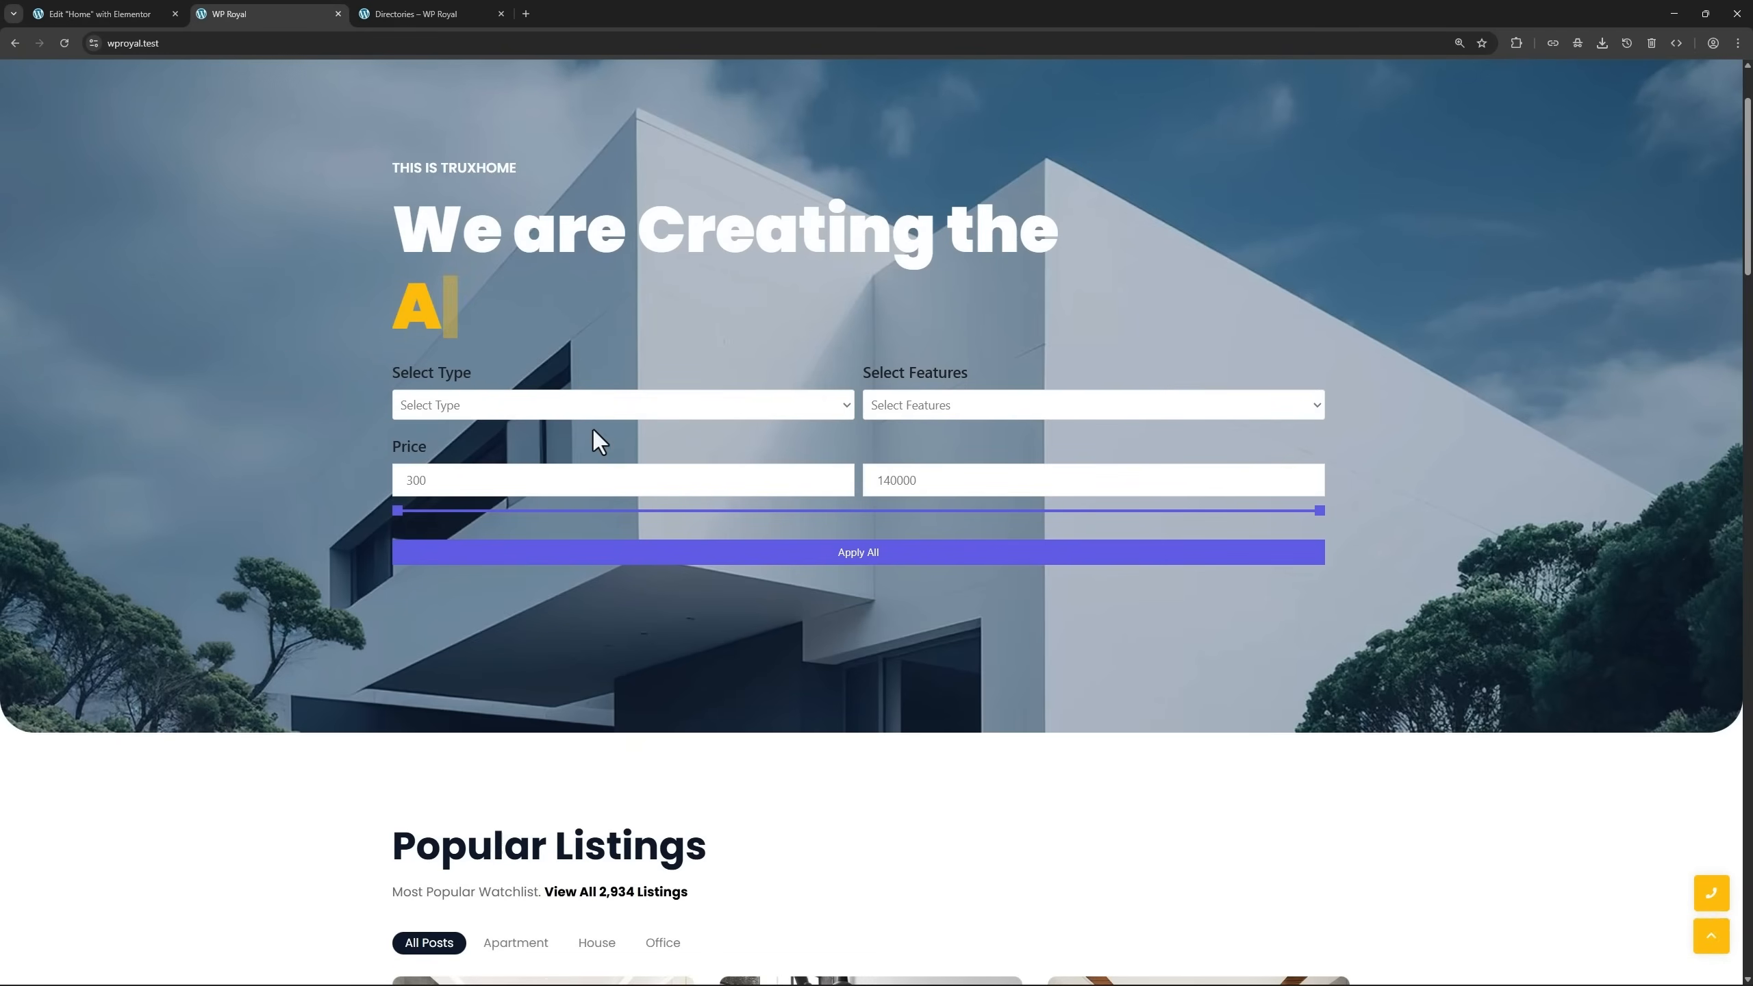
Test the hero filters with Apartment, Cooling and a maximum price of about 108431, and examine the filtered directory page.
click(619, 408)
click(621, 450)
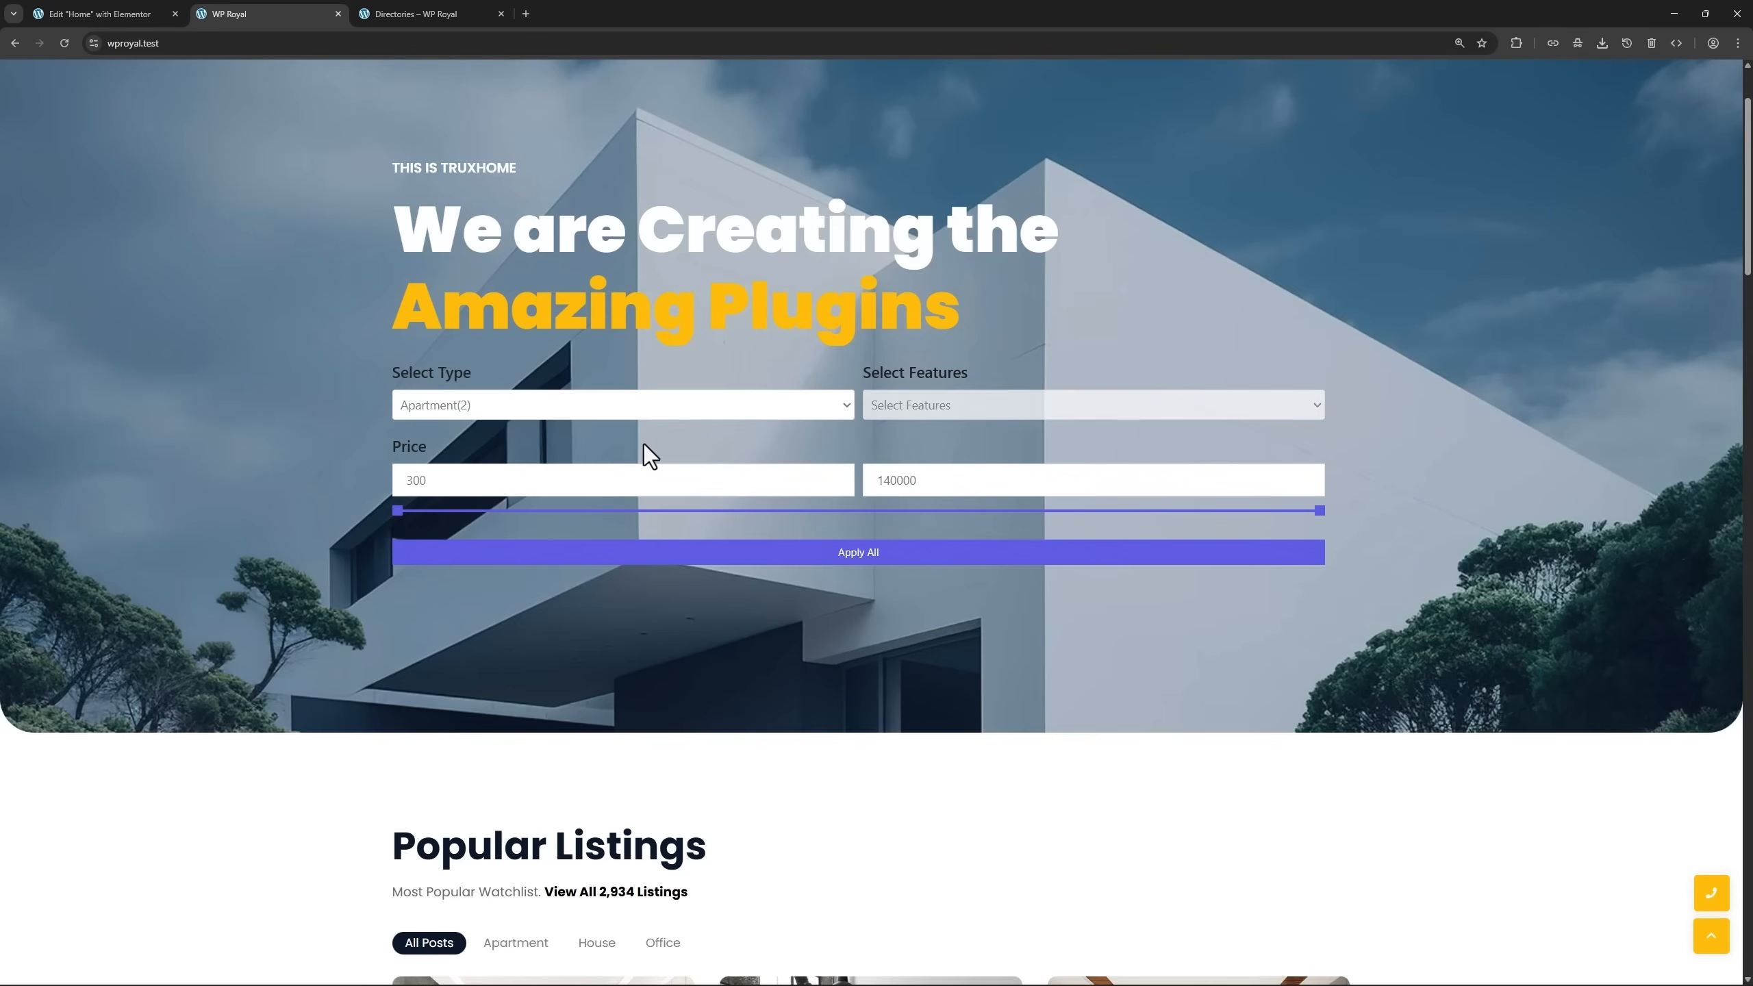
click(990, 405)
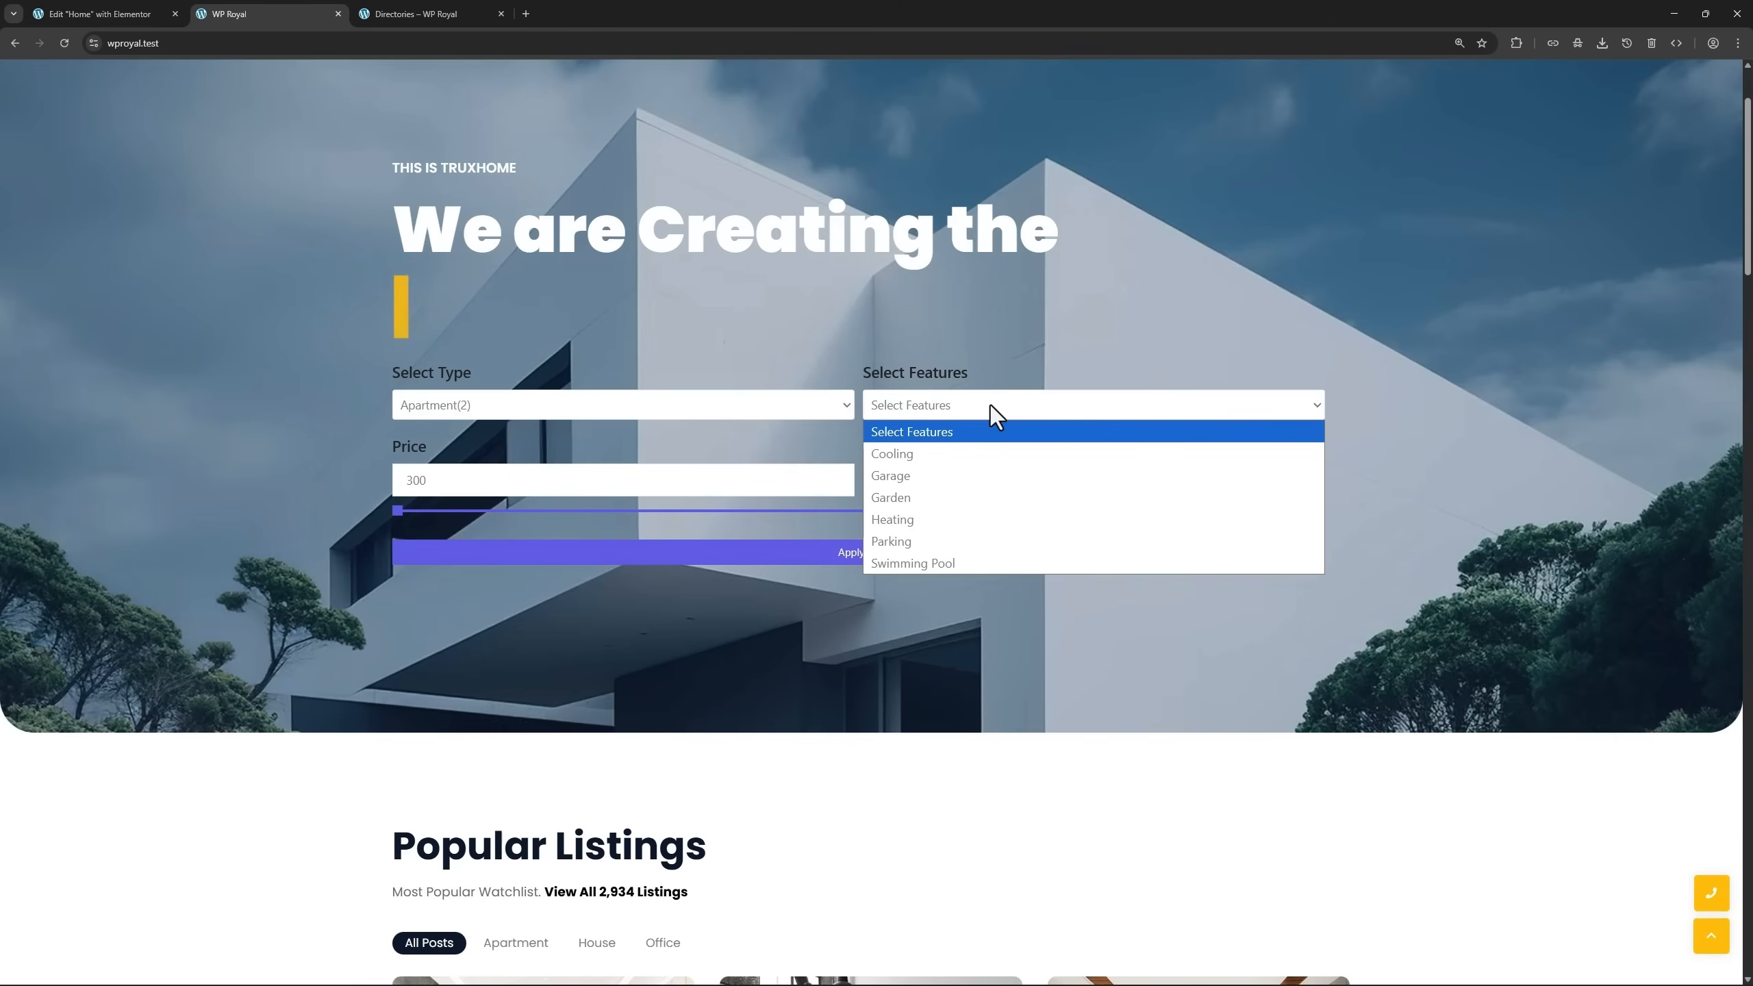
click(980, 454)
drag(1319, 511, 1108, 514)
click(847, 559)
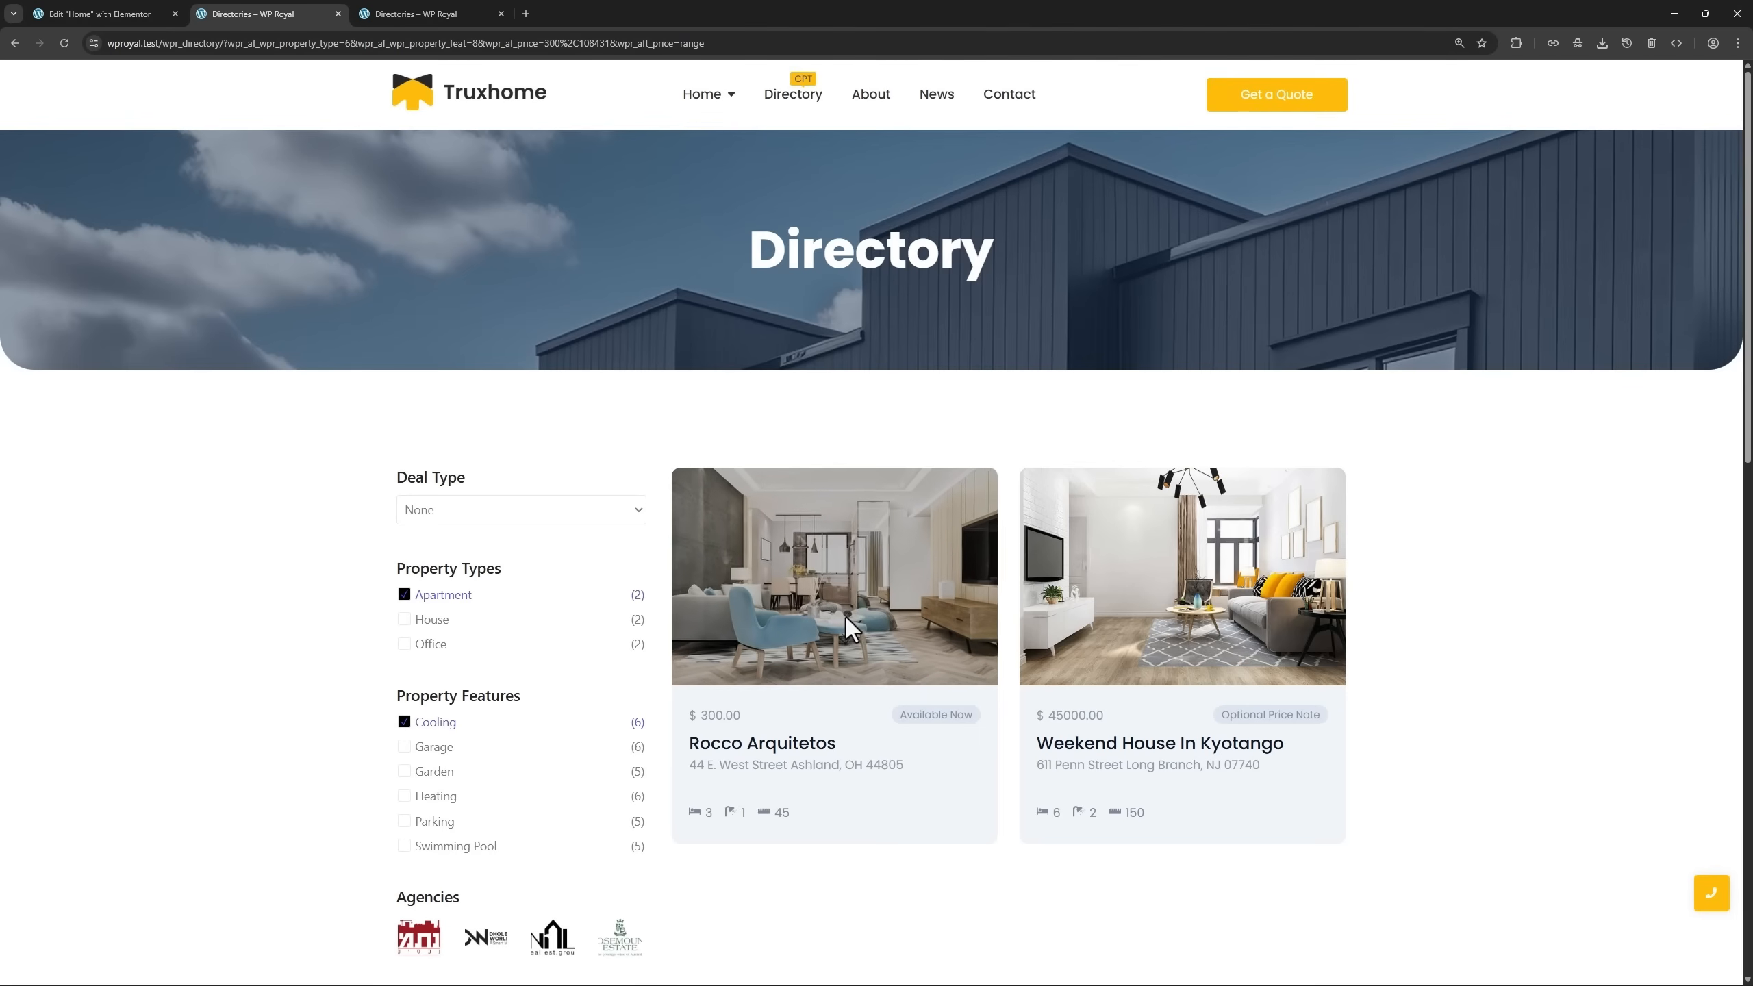
scroll(1443, 501, down, 2)
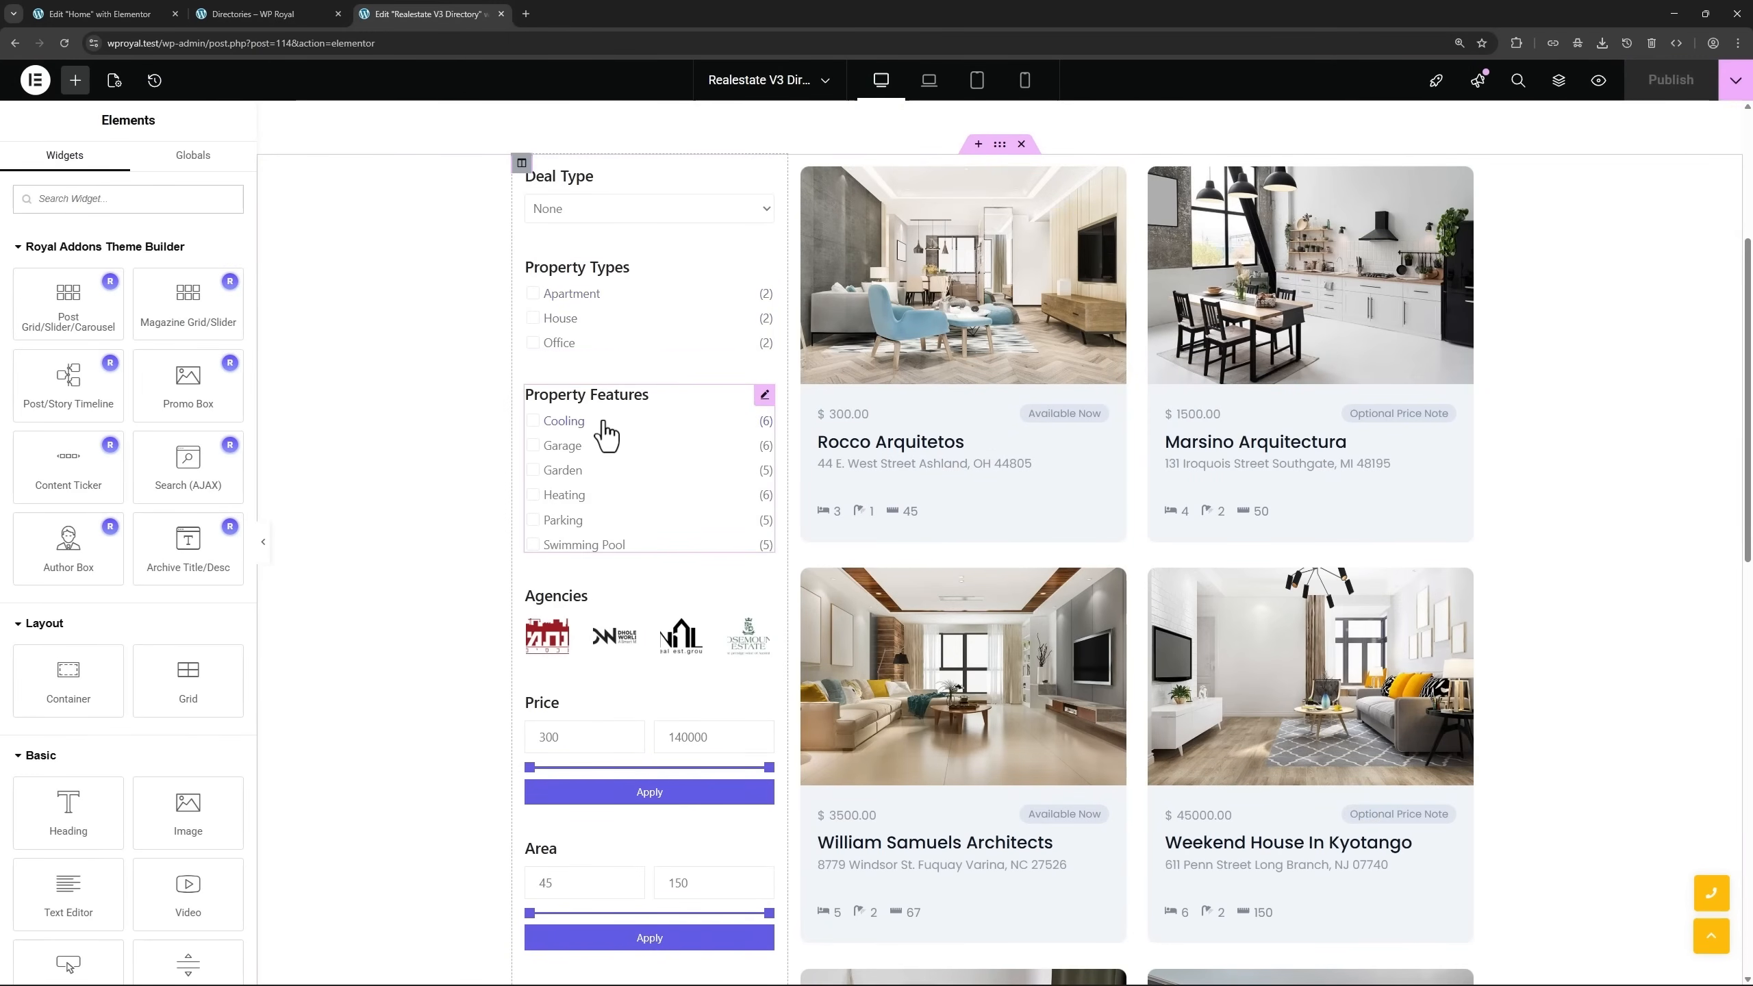
click(259, 14)
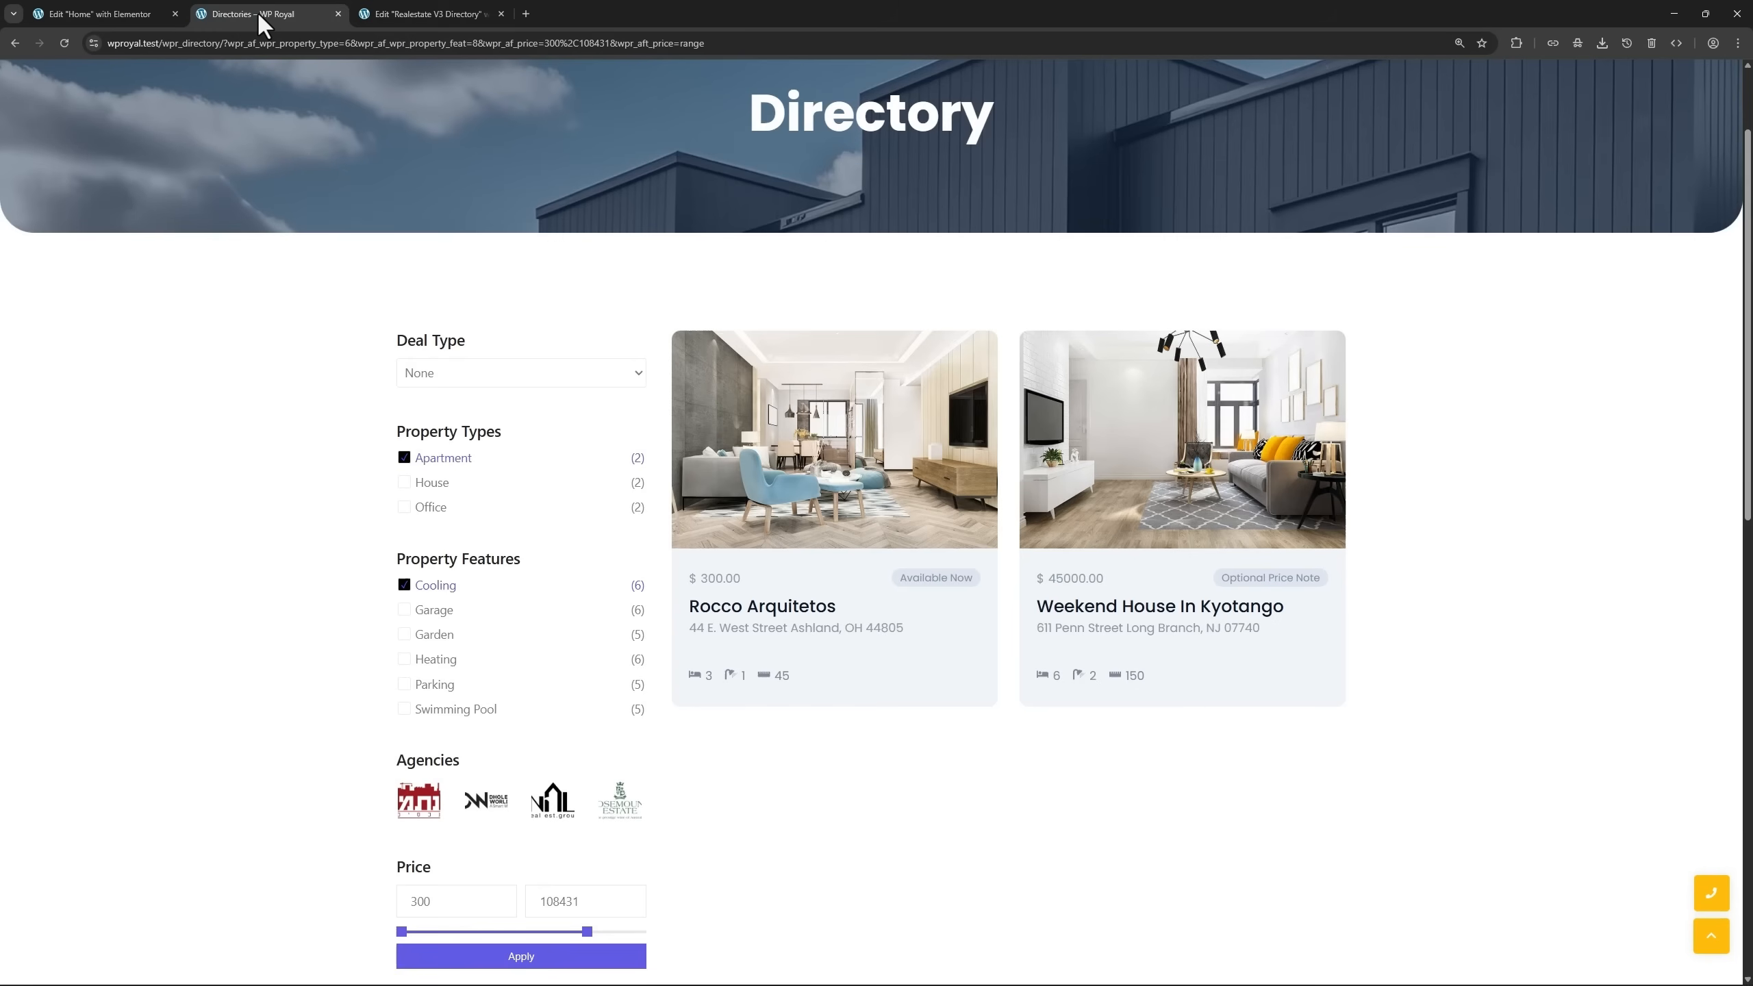
Review the Apply Button's /wpr_directory/ redirect path in the home page editor against the directory template and the filtered live page.
key(ctrl+Tab)
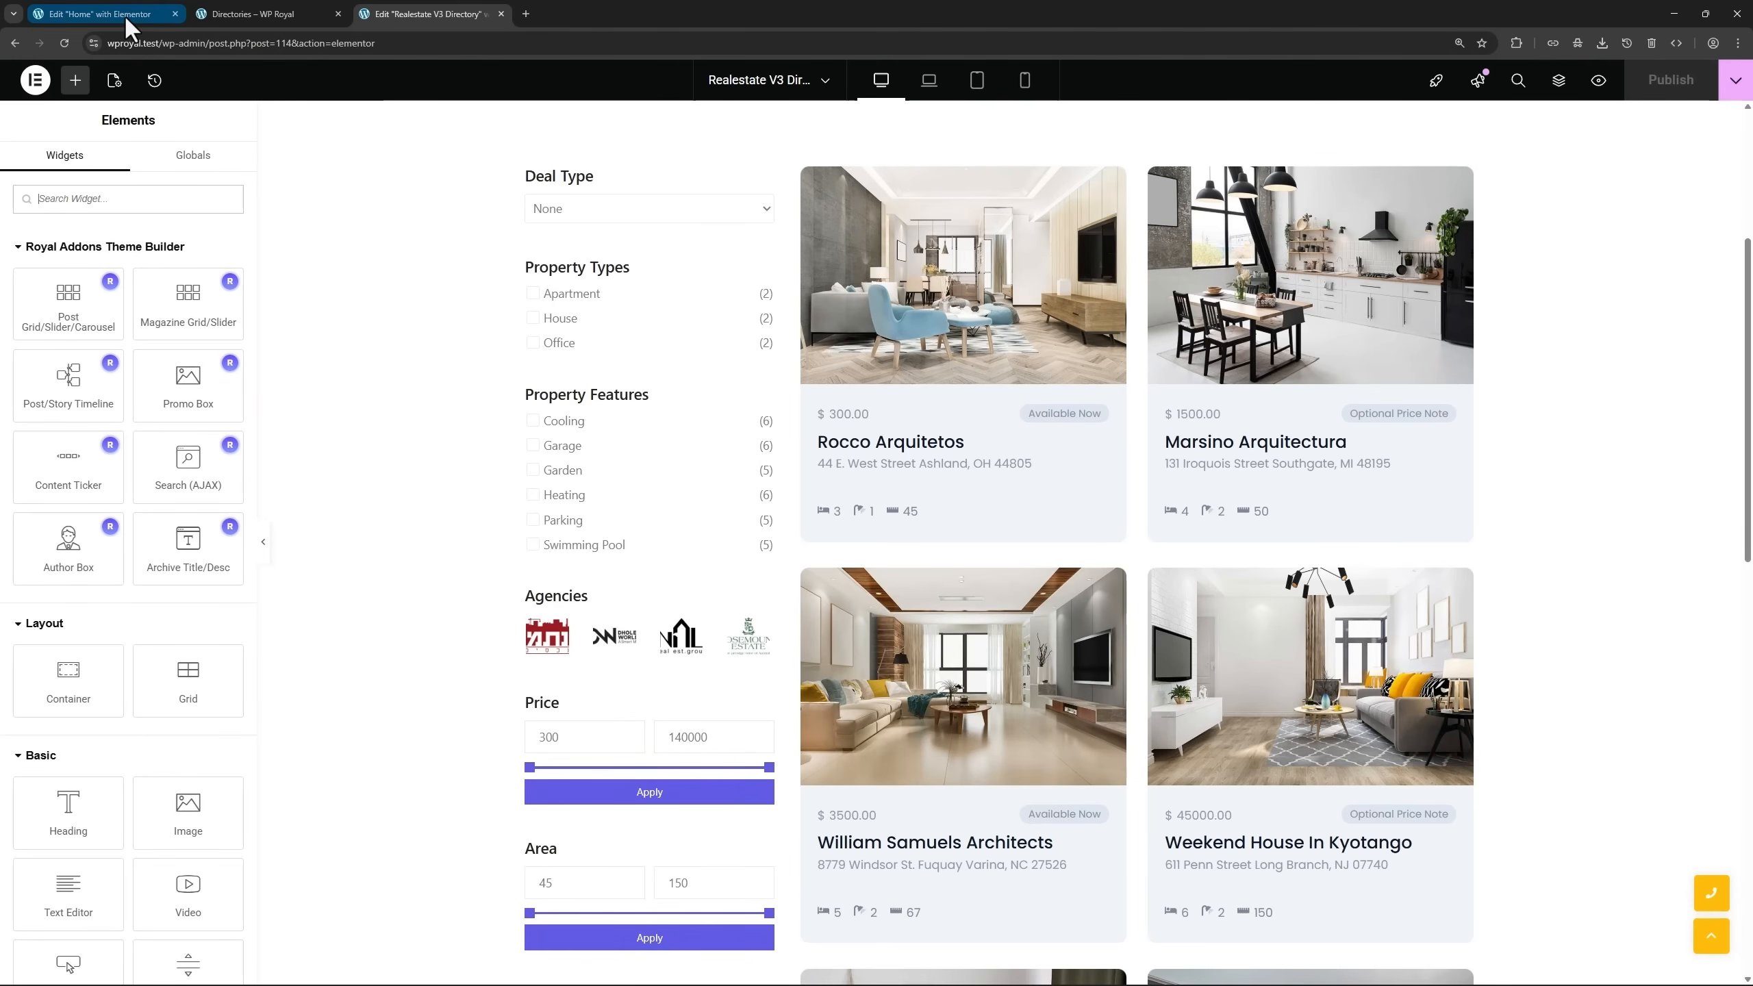
click(144, 15)
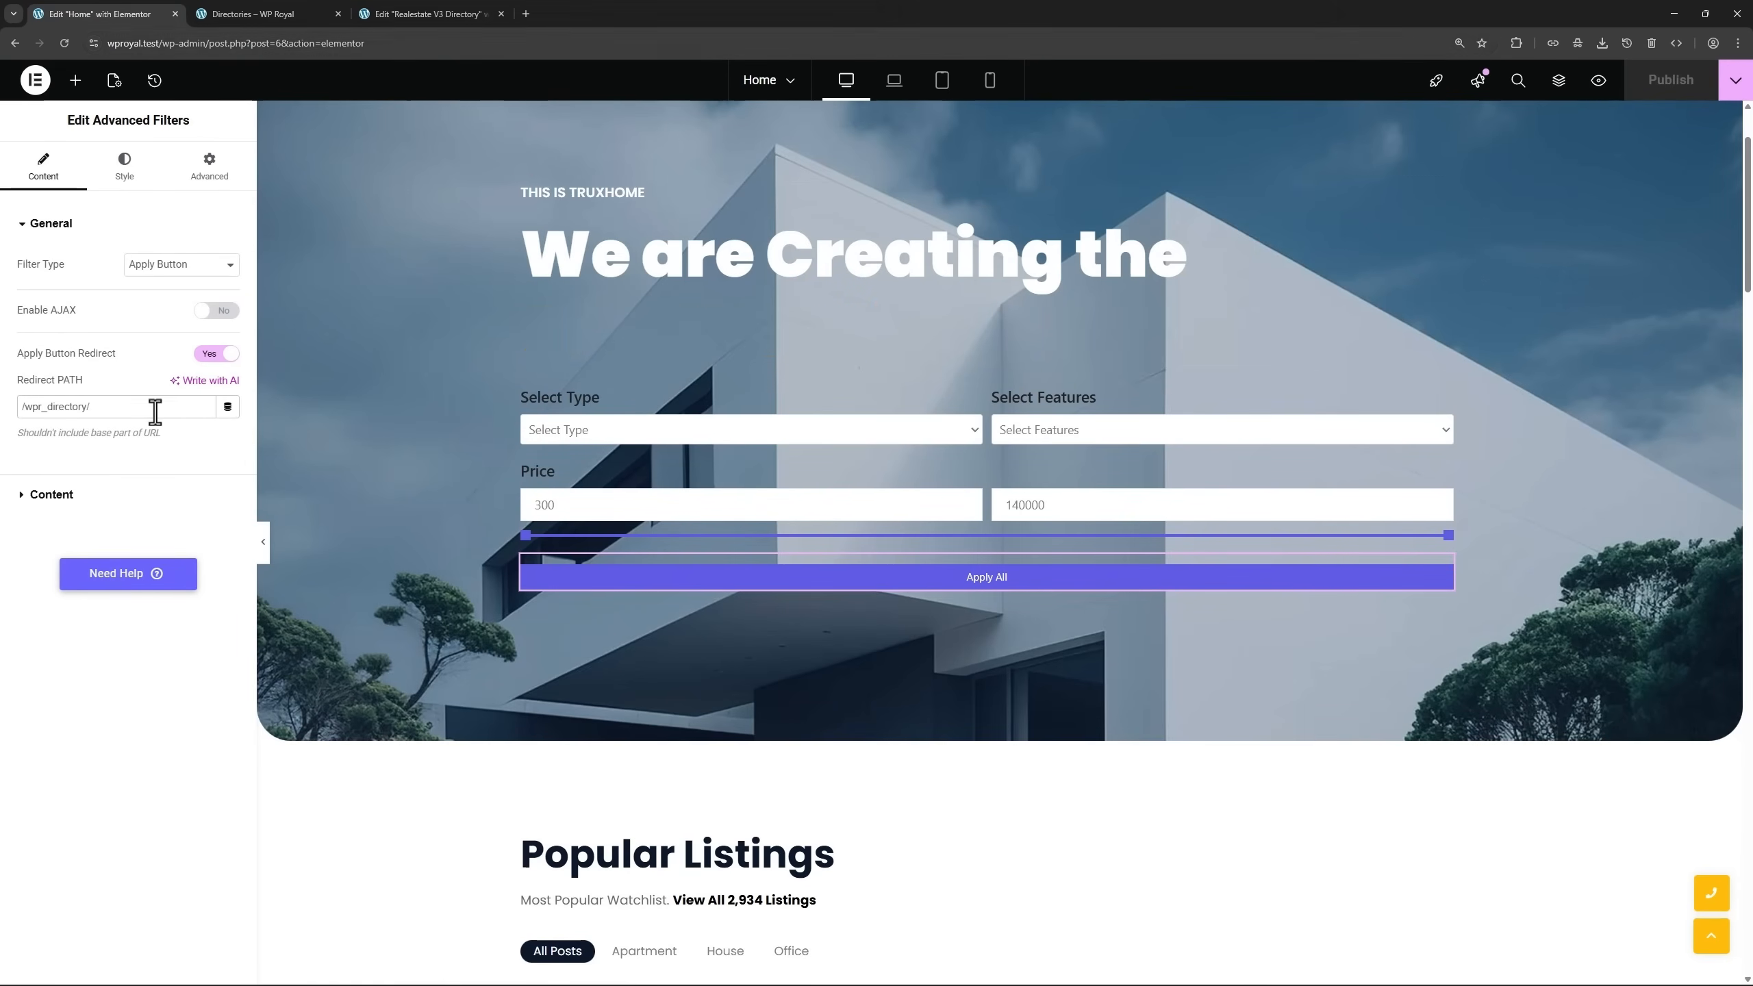
drag(55, 405, 9, 416)
click(112, 410)
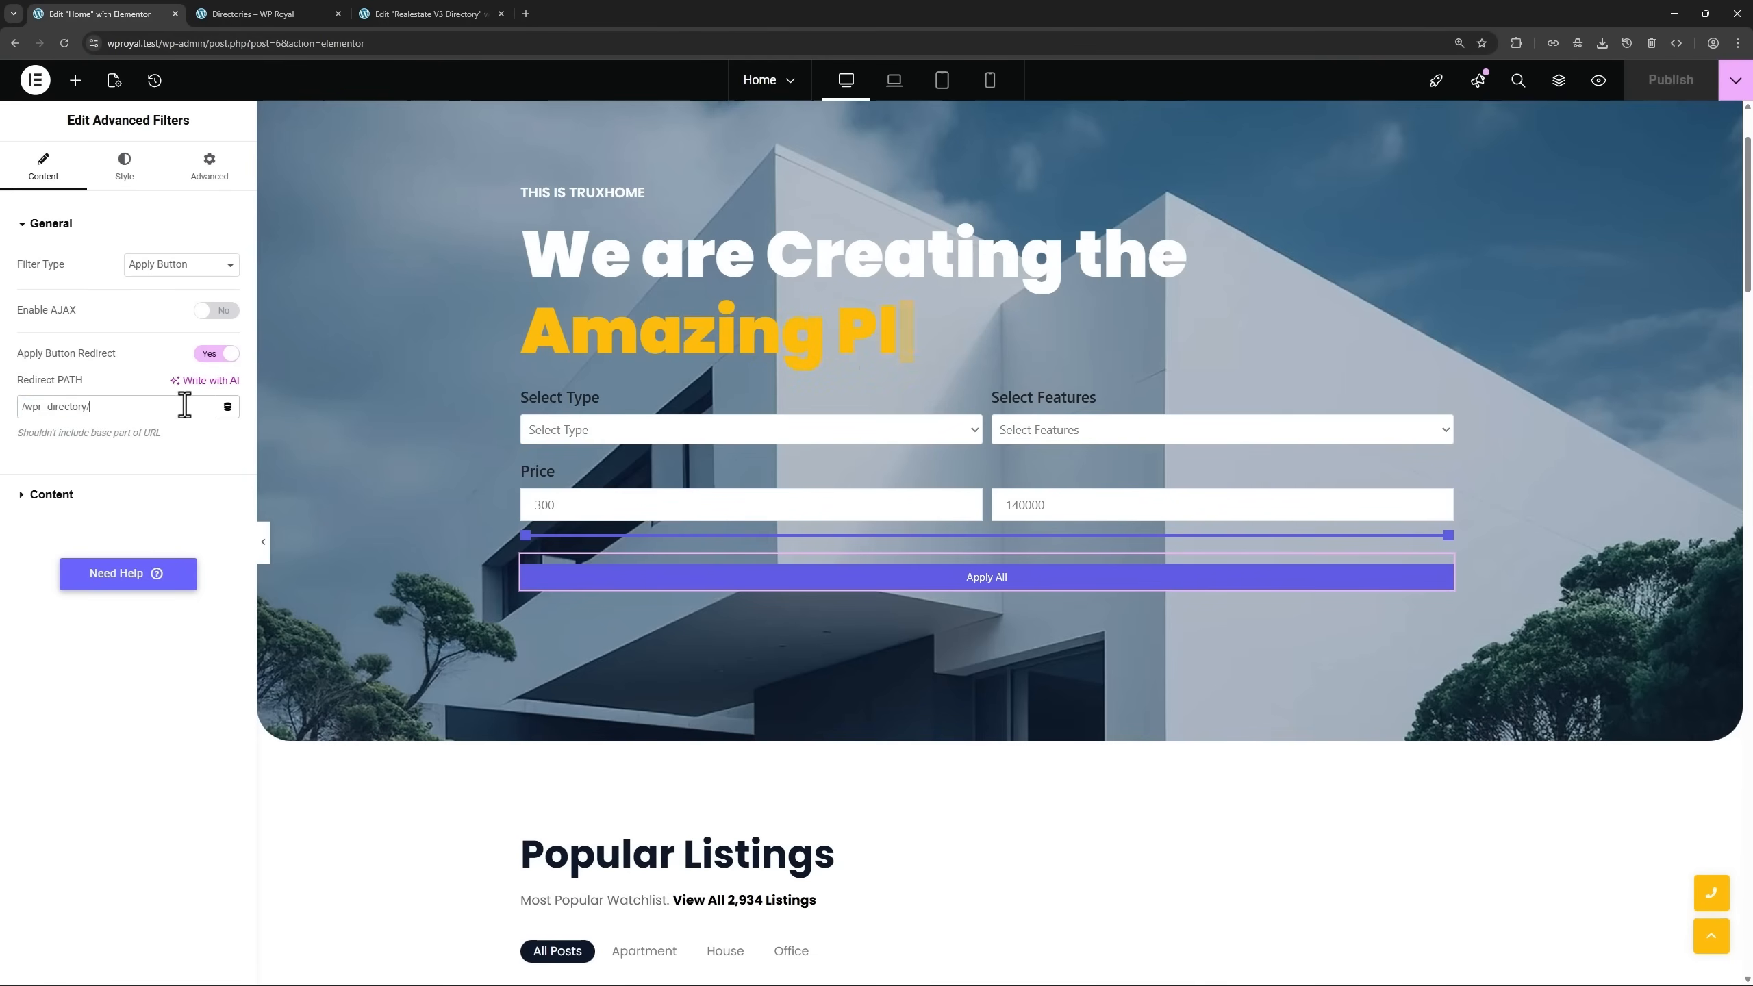
click(425, 15)
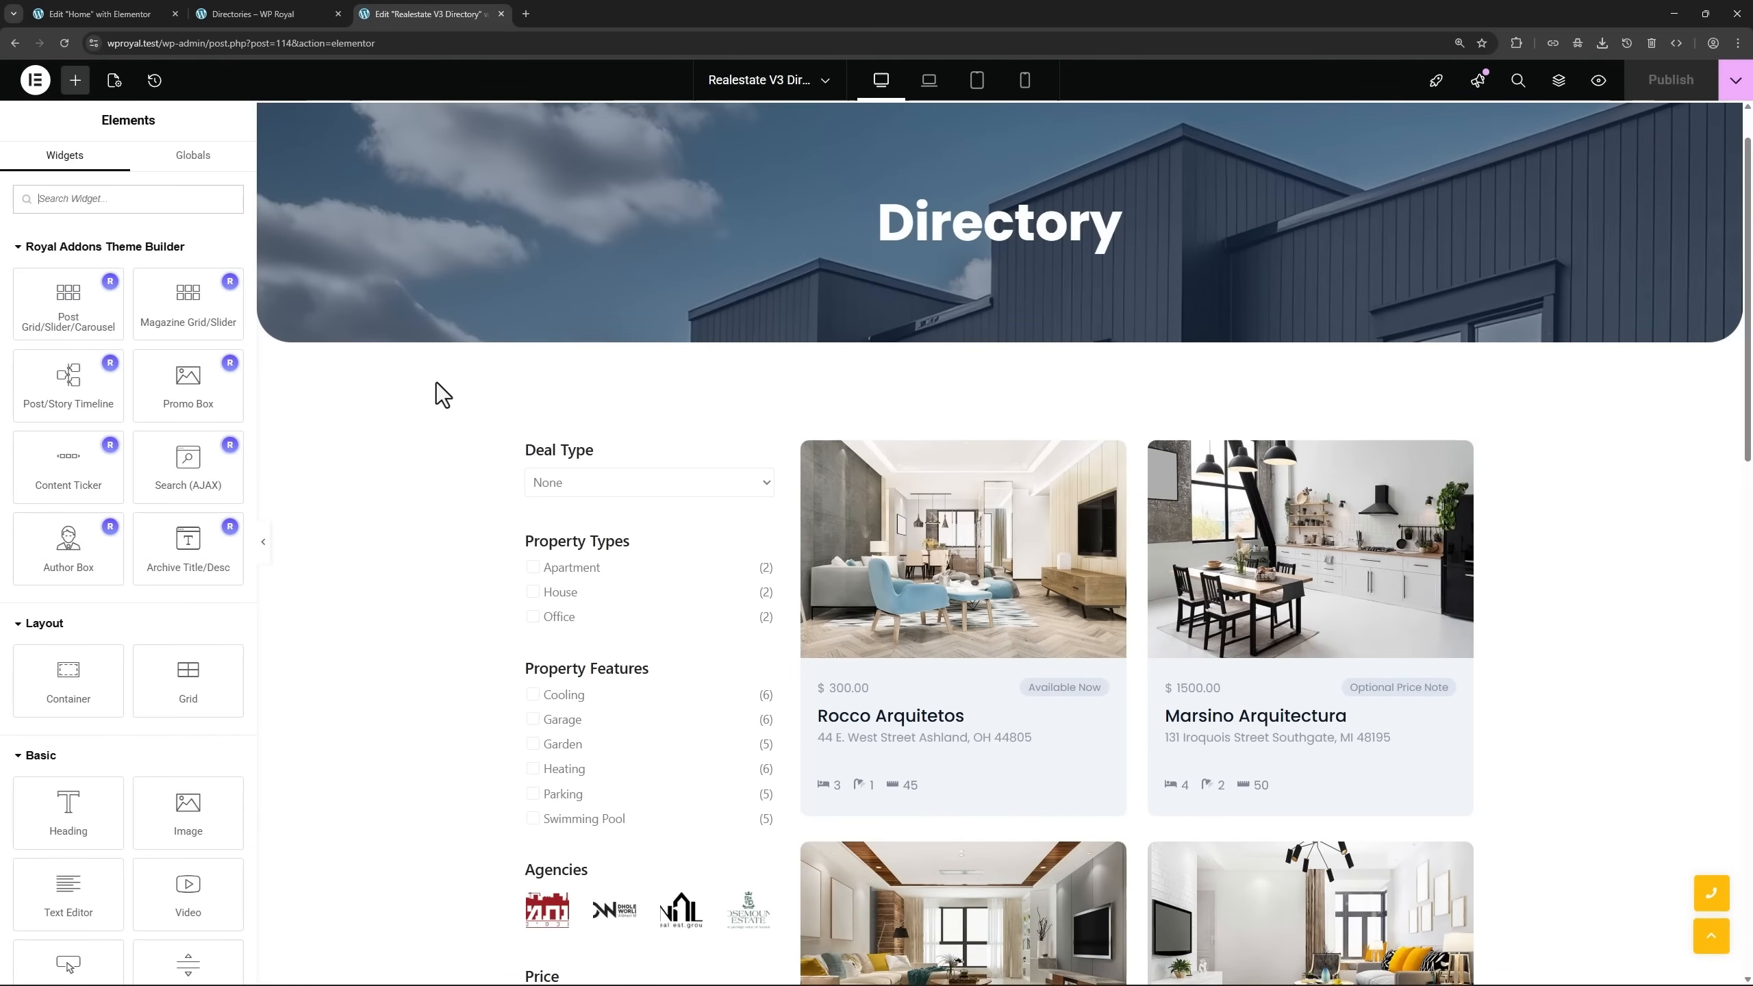
click(282, 17)
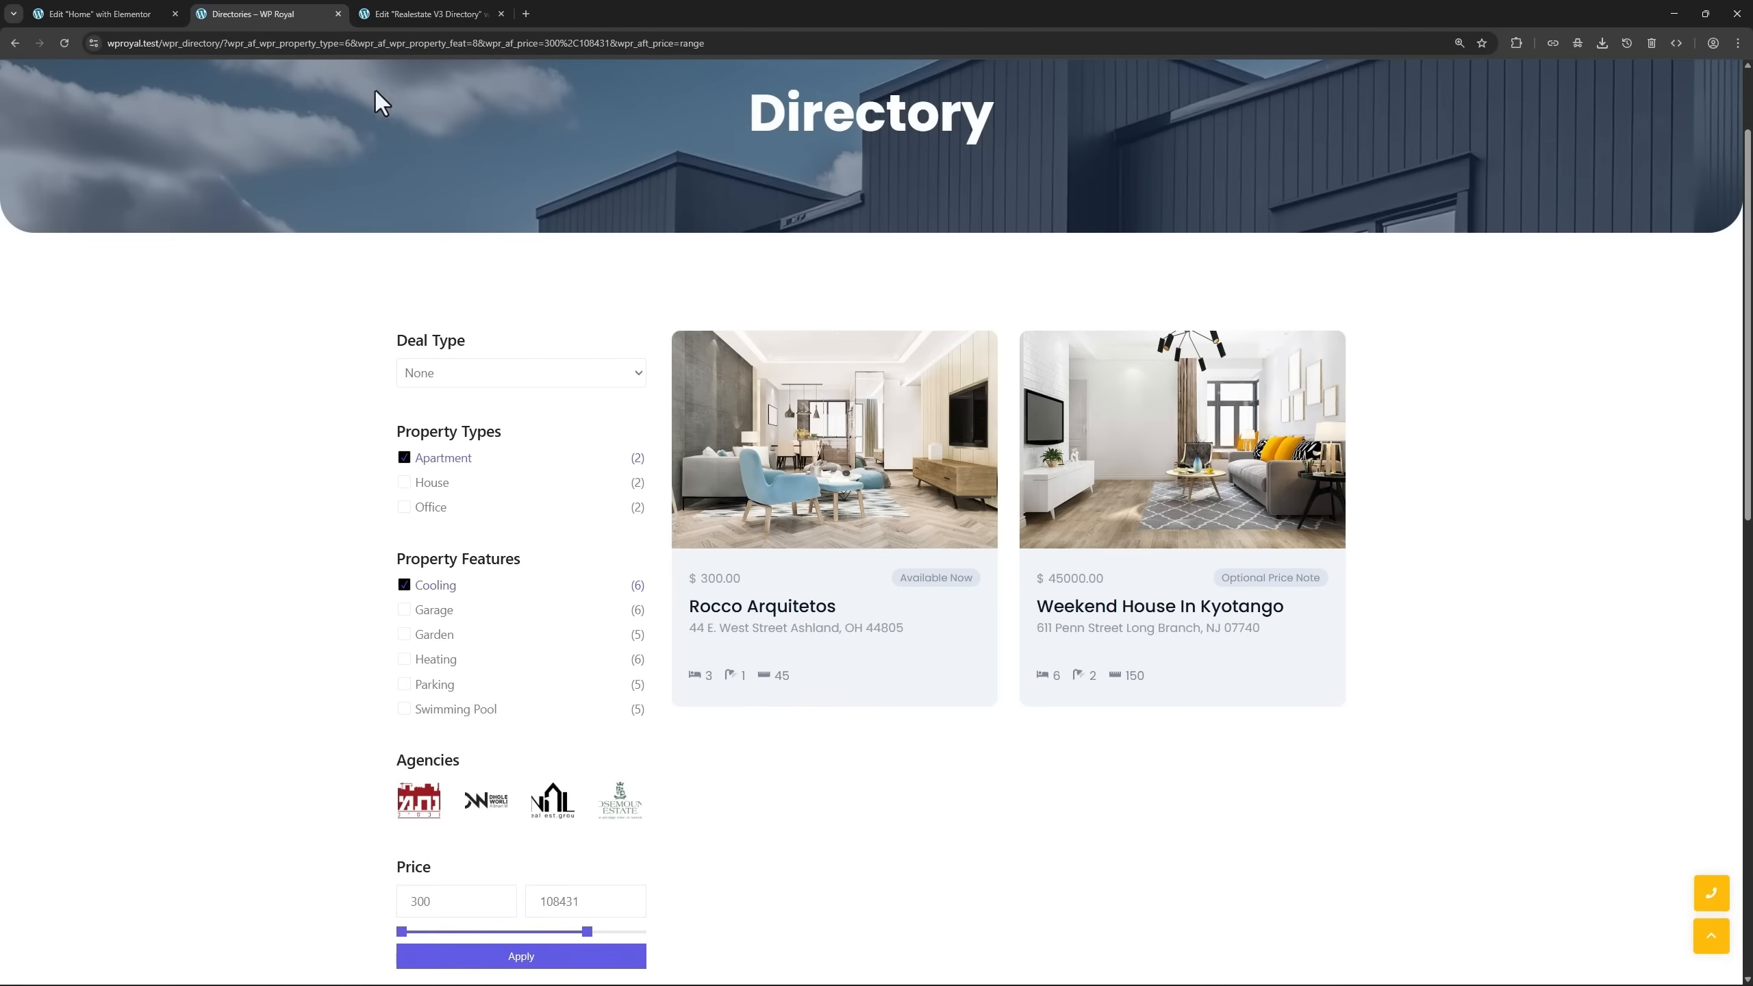
scroll(1435, 403, down, 1)
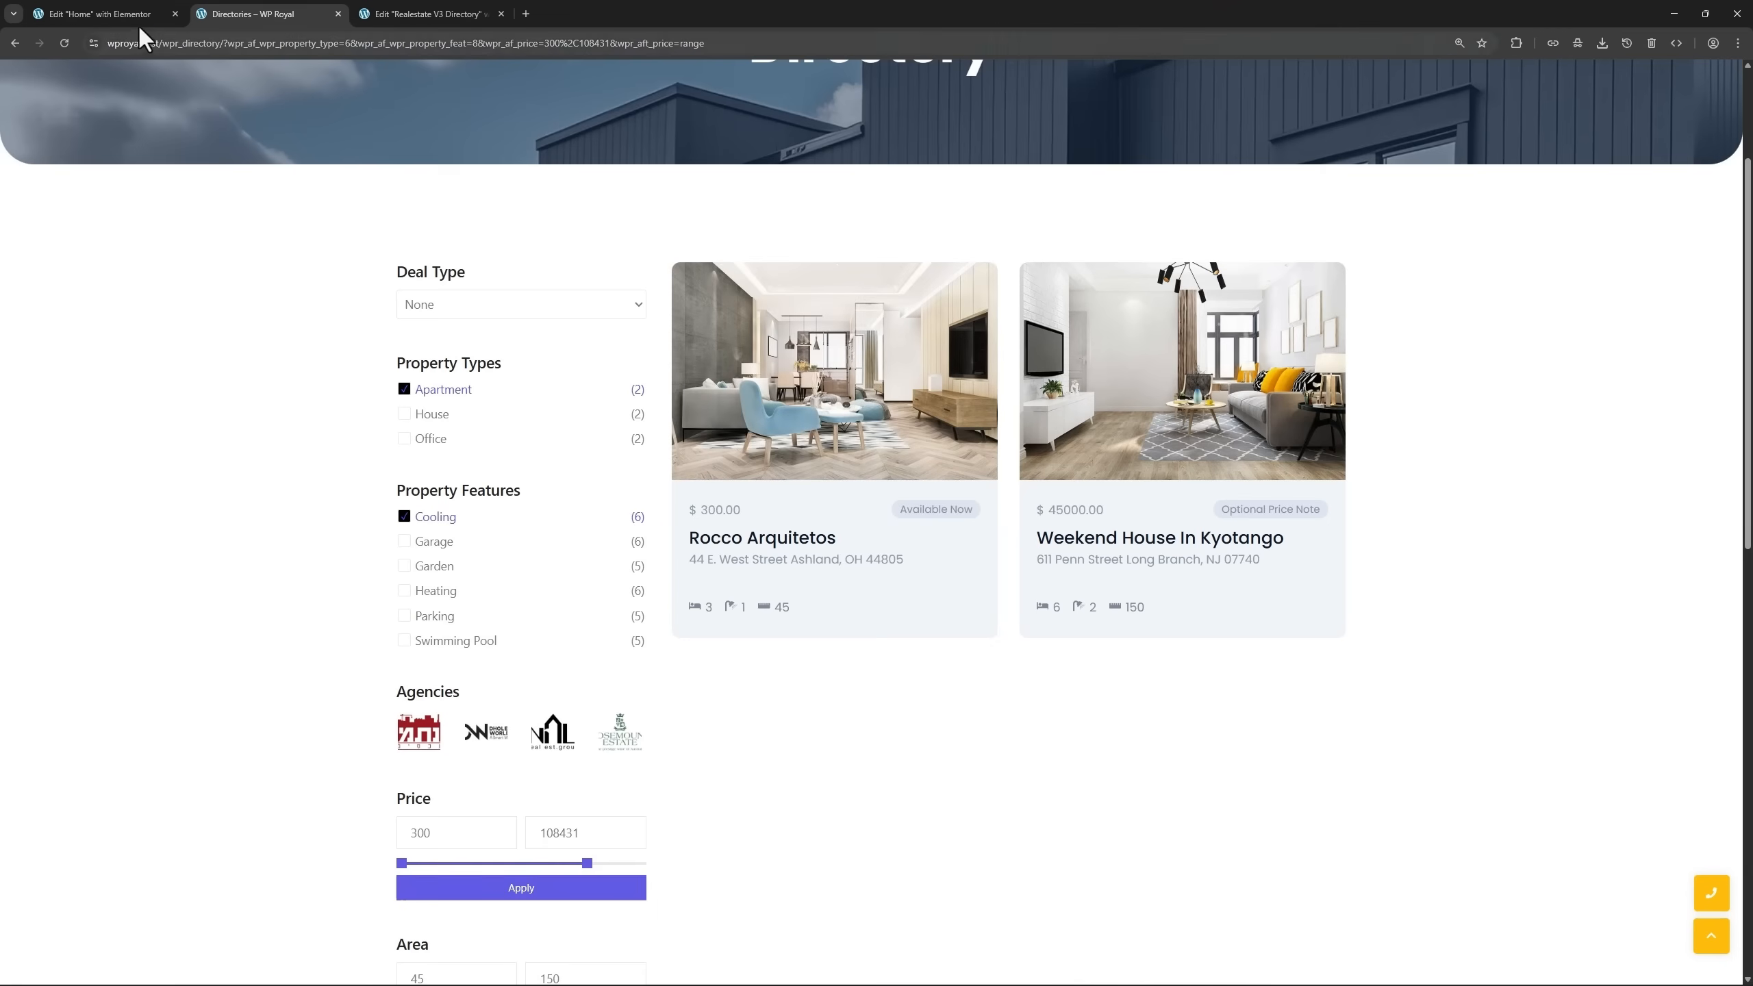
click(125, 9)
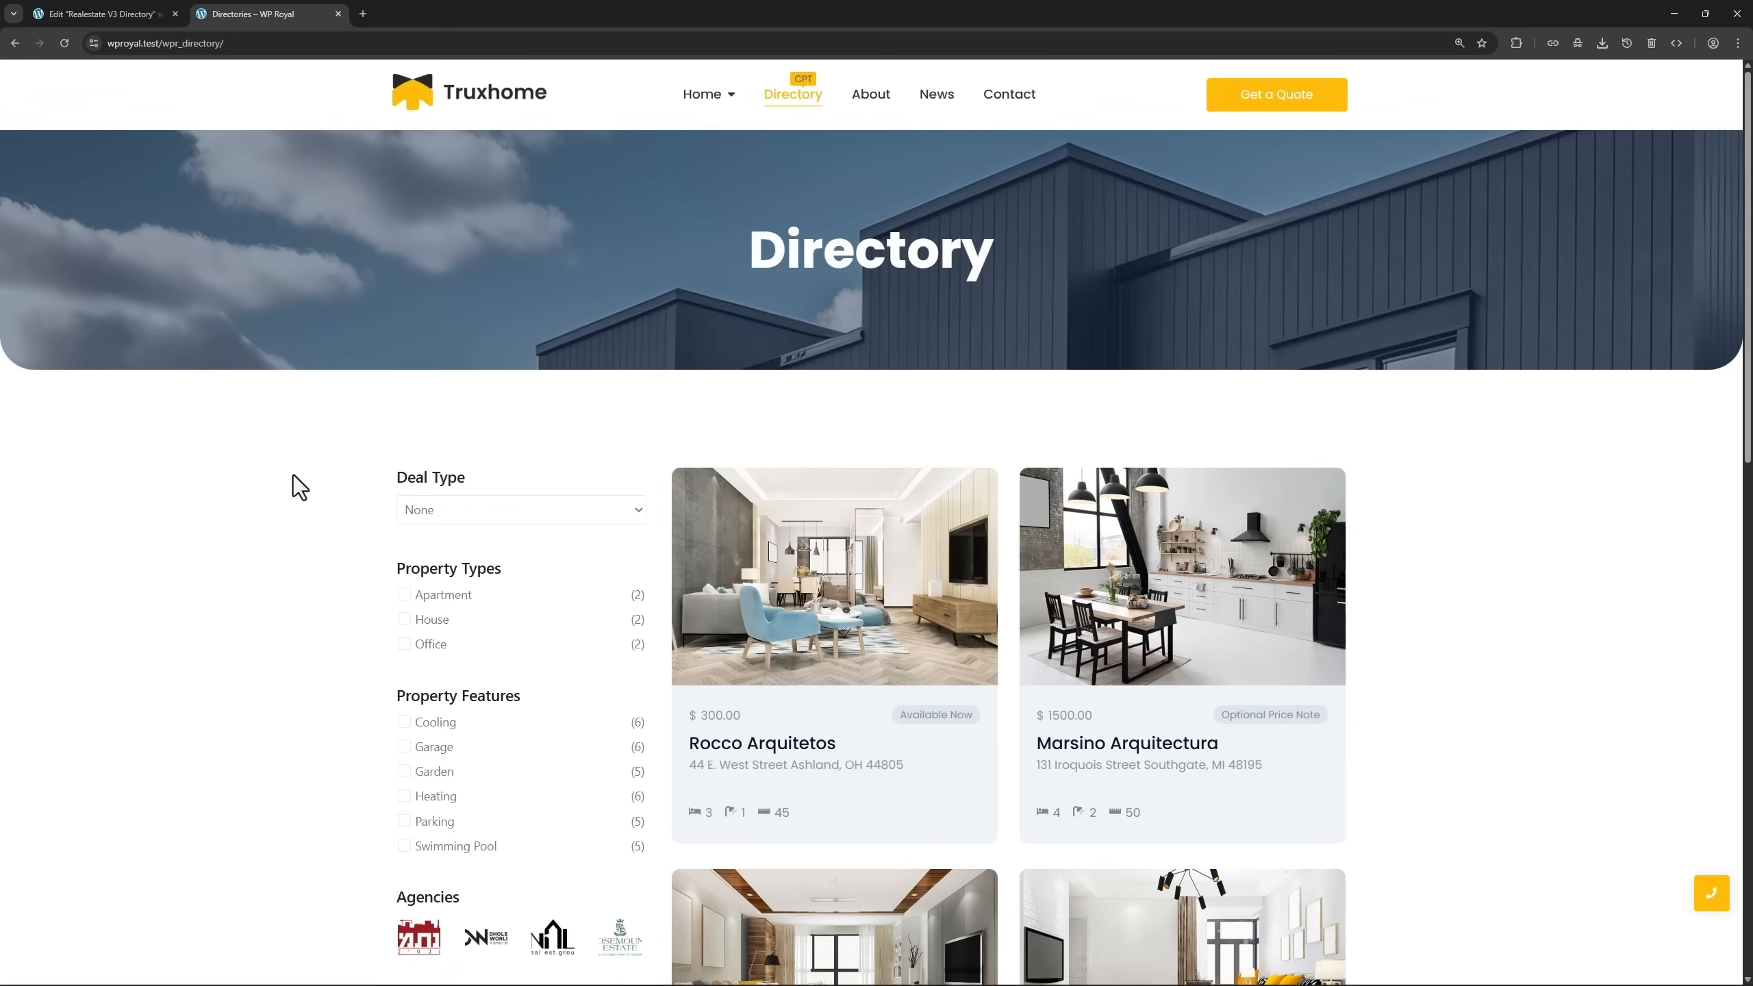
Test the live directory's filter counts with the For Sale deal type, reset to None, and with Office plus the fourth agency logo.
scroll(293, 477, down, 4)
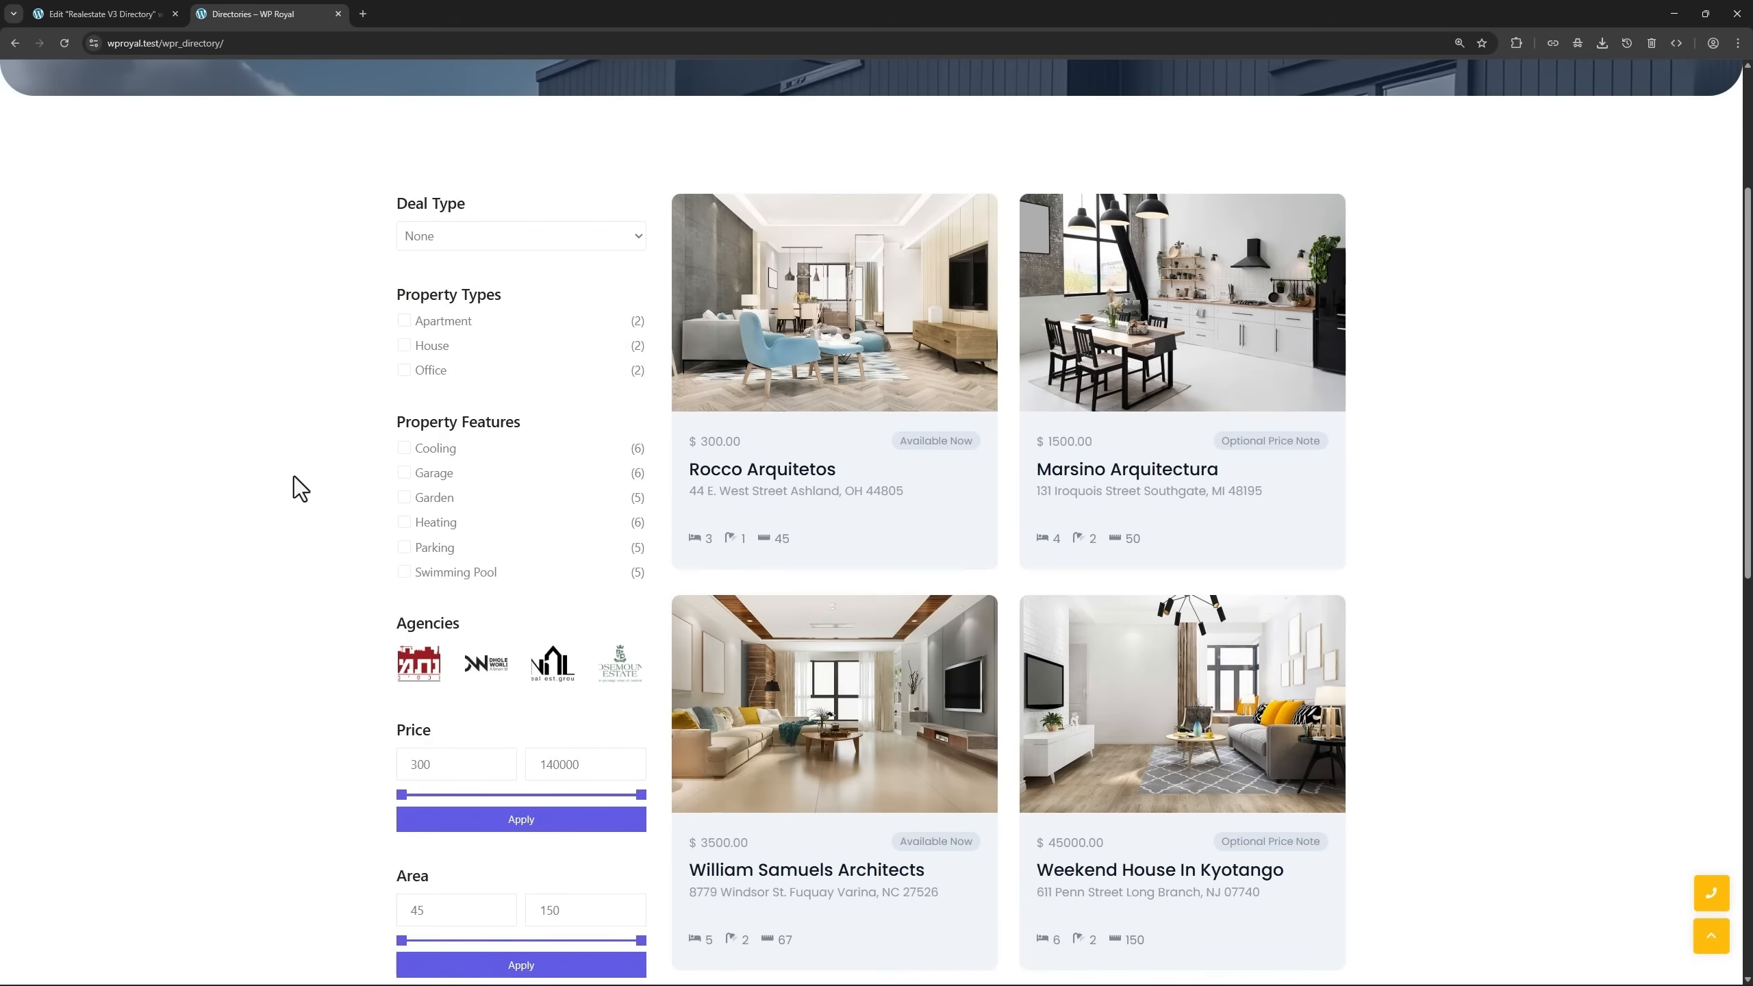
scroll(293, 489, down, 1)
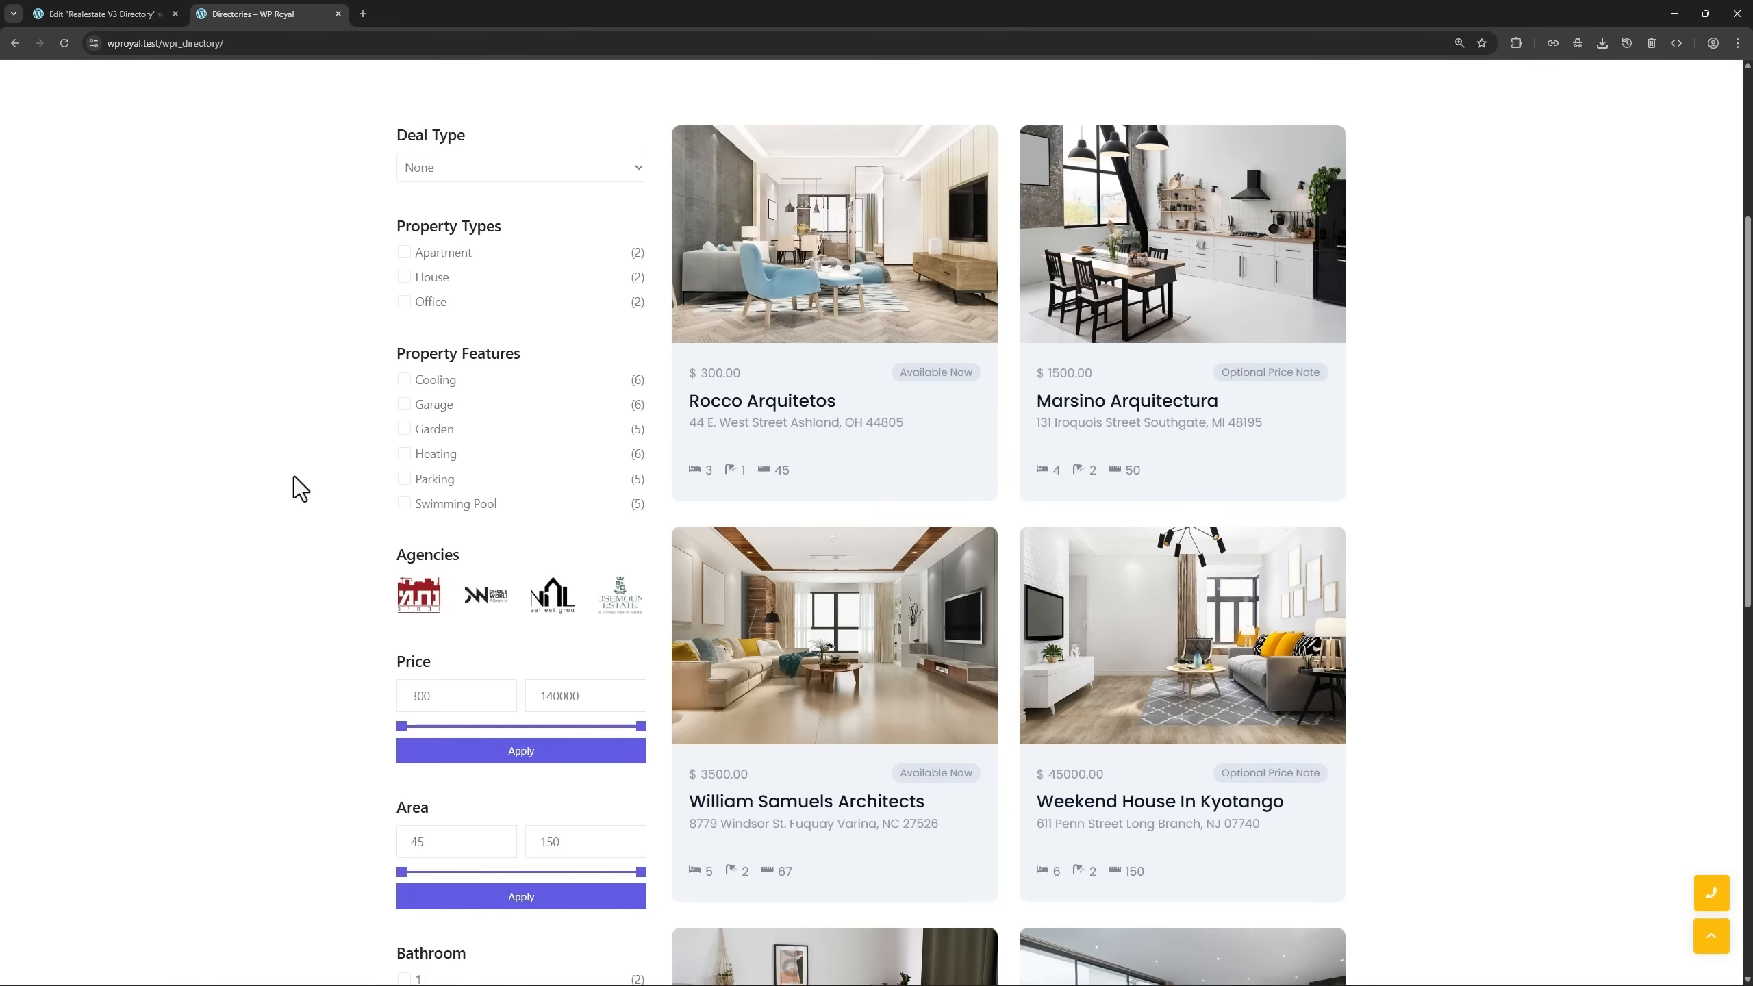
click(556, 166)
key(Escape)
click(548, 219)
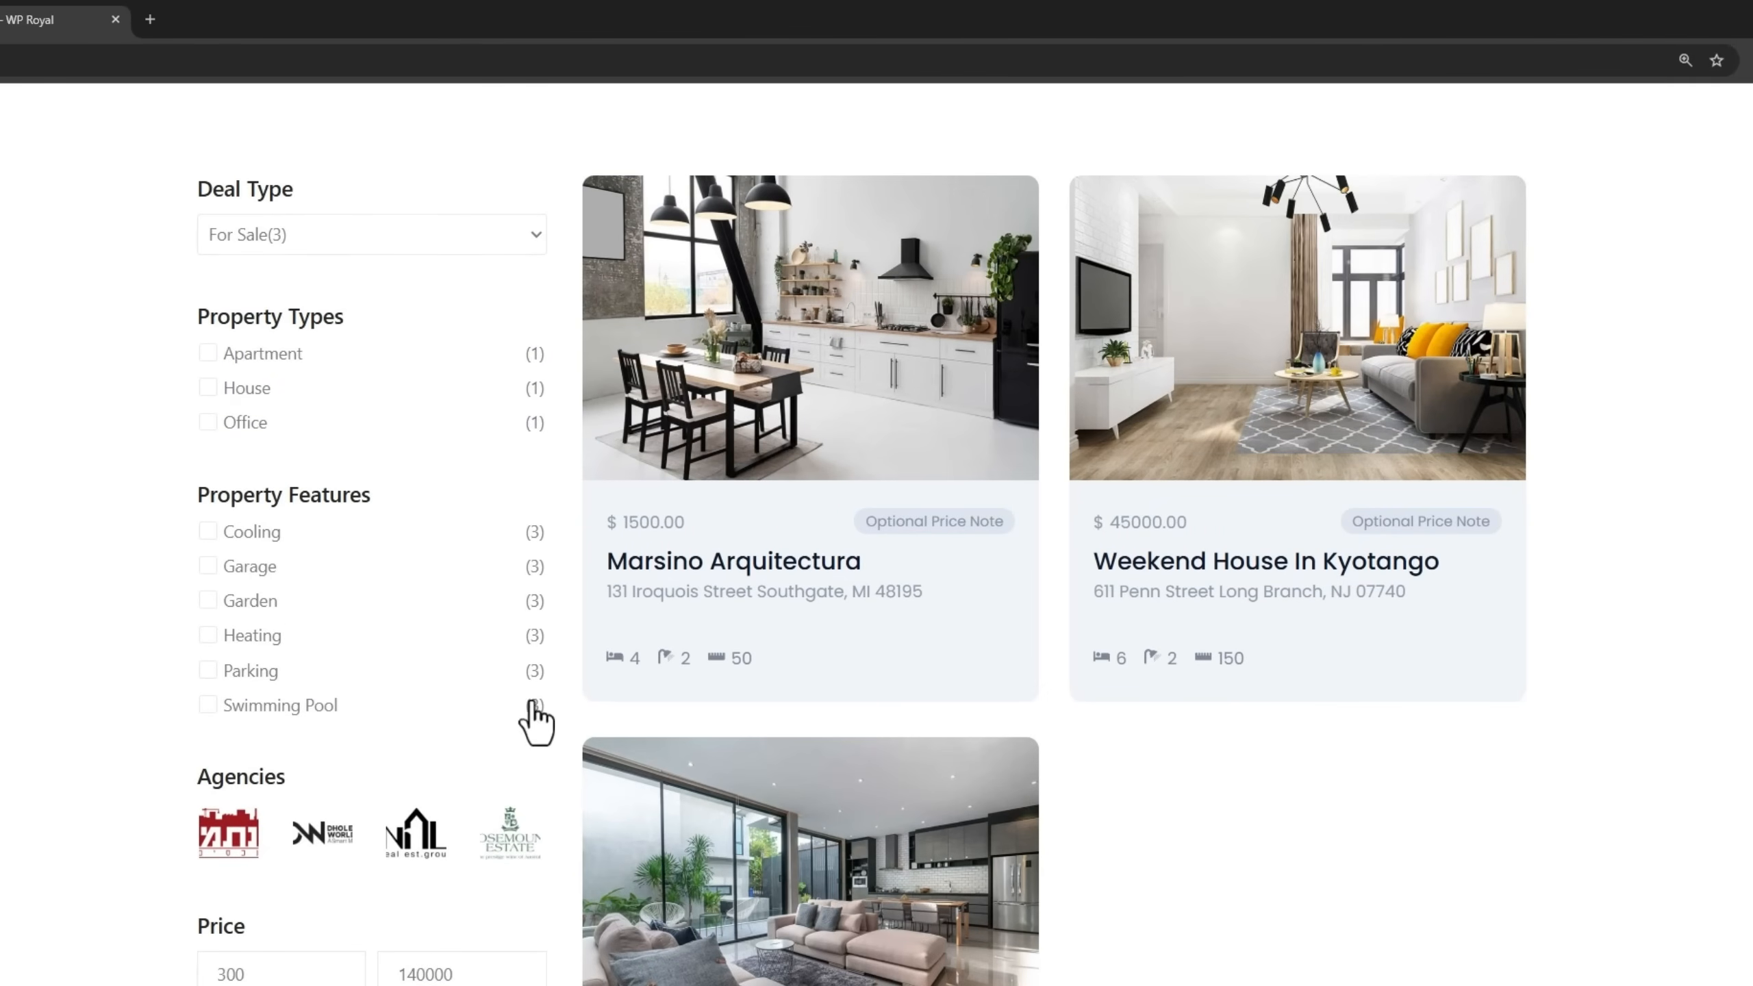
click(466, 242)
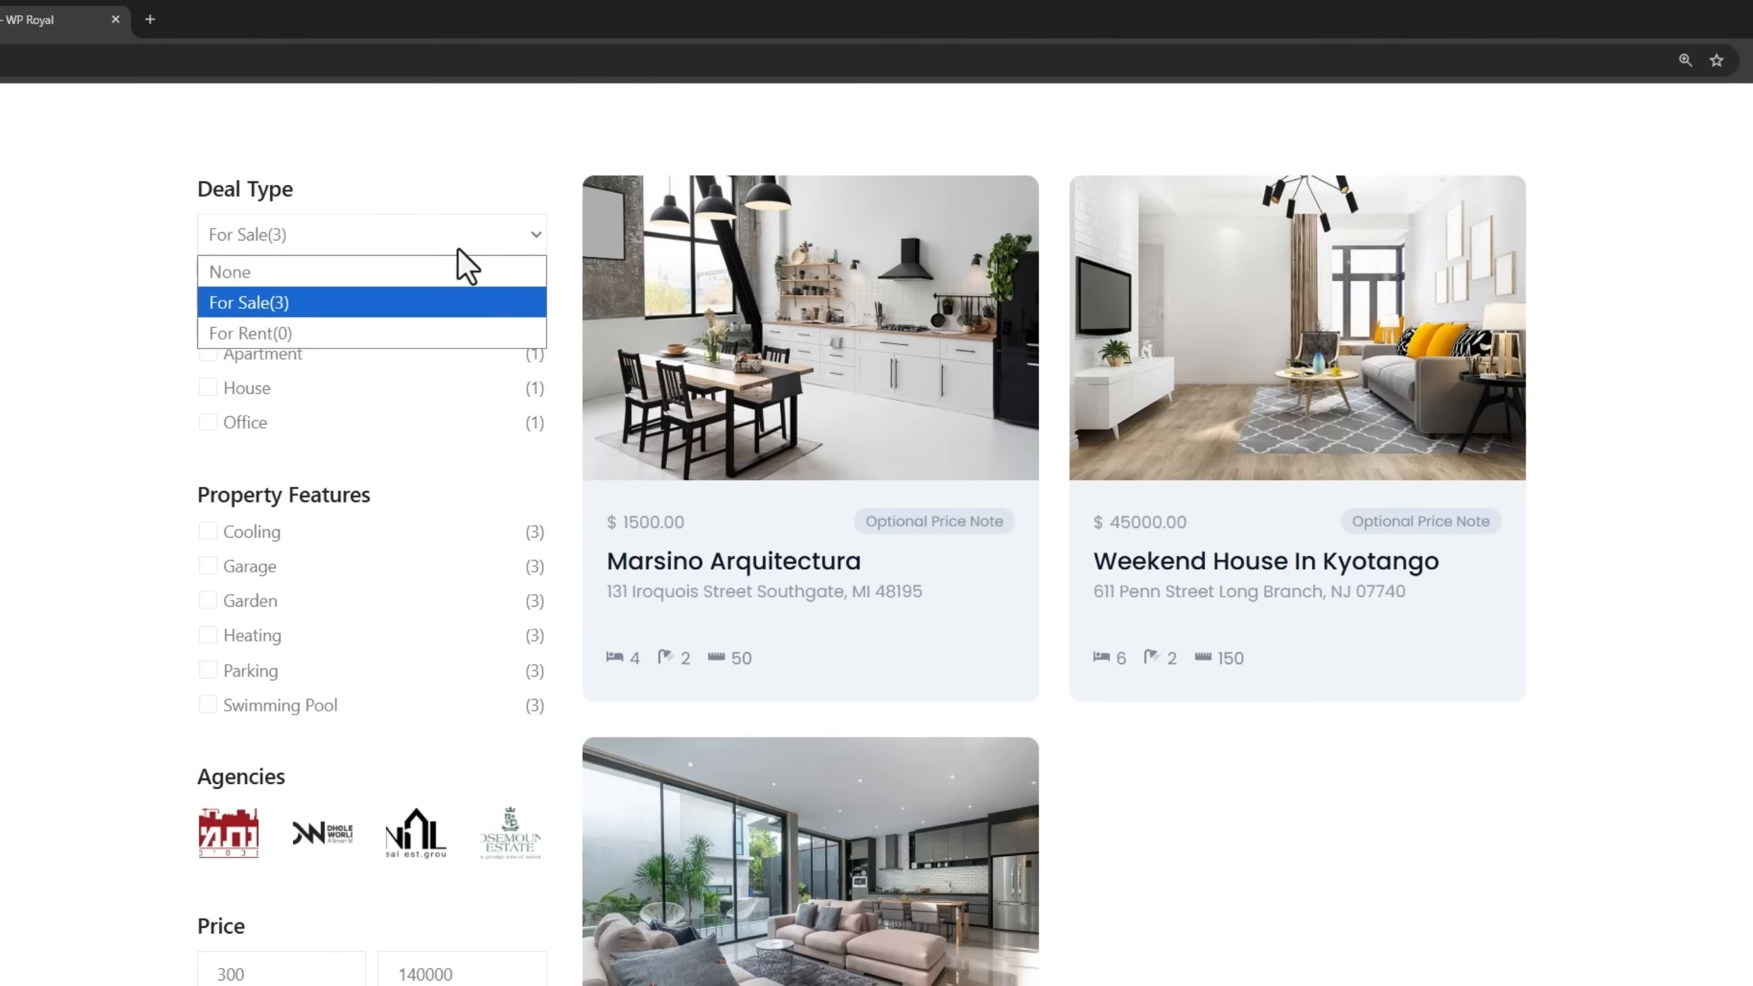
click(462, 271)
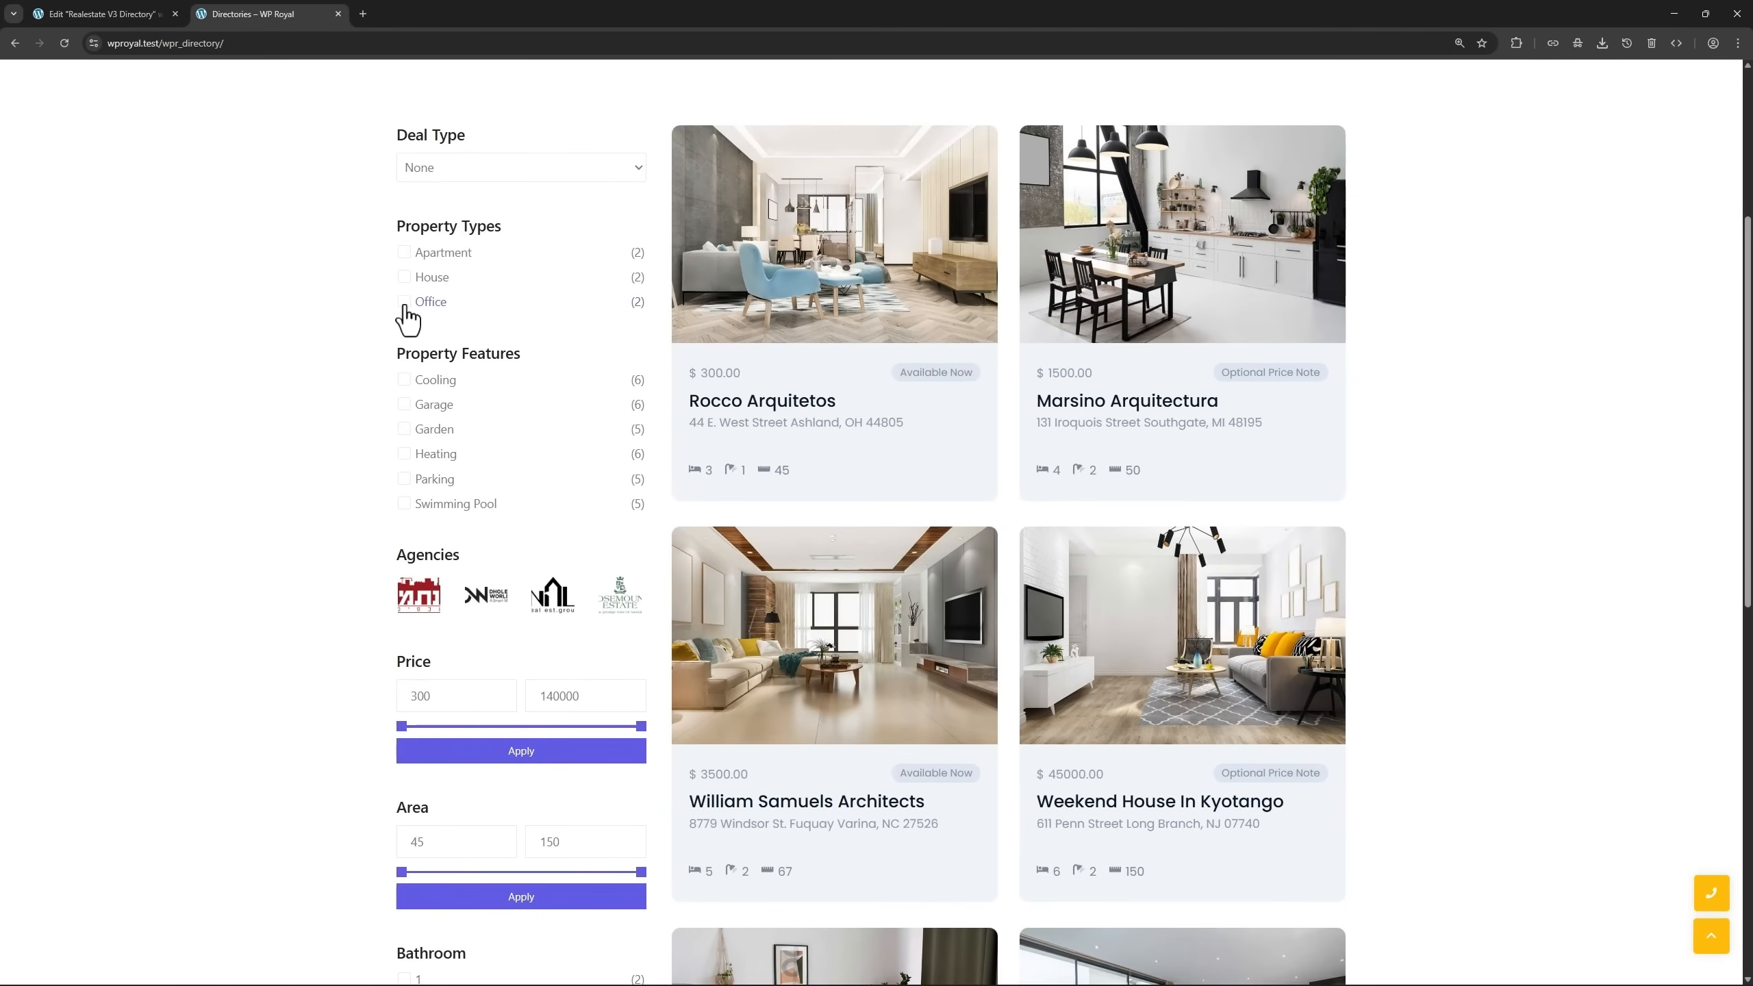
click(404, 304)
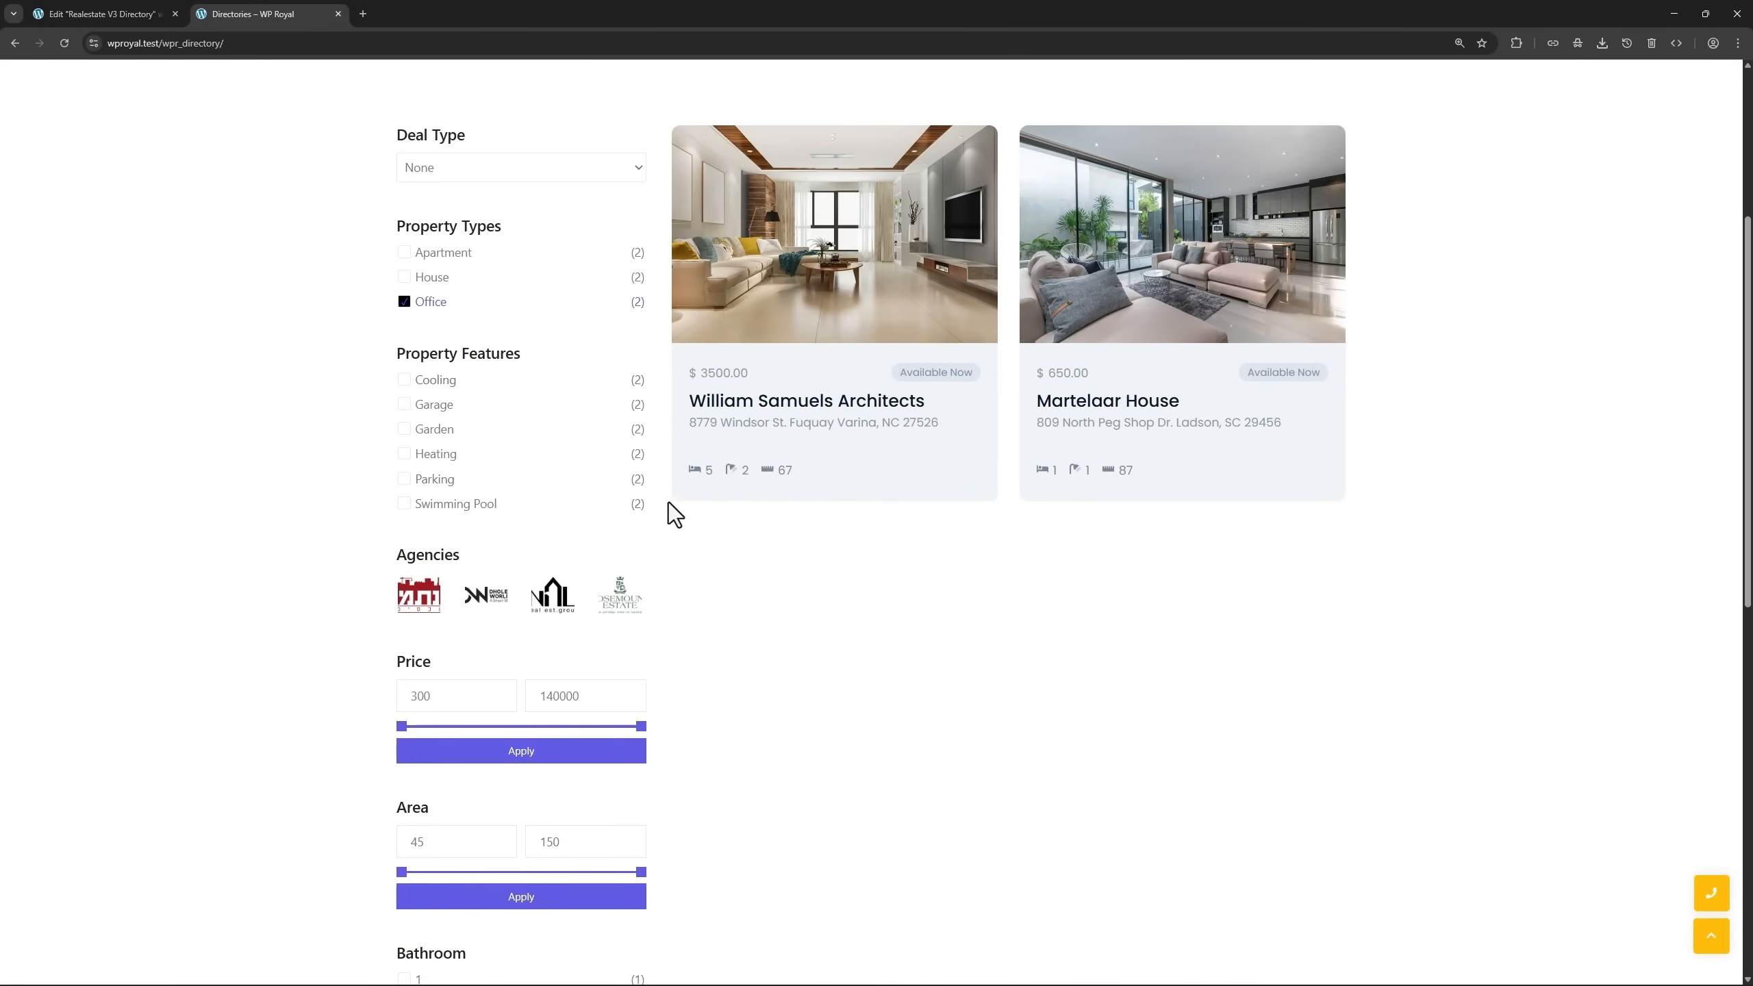
click(619, 598)
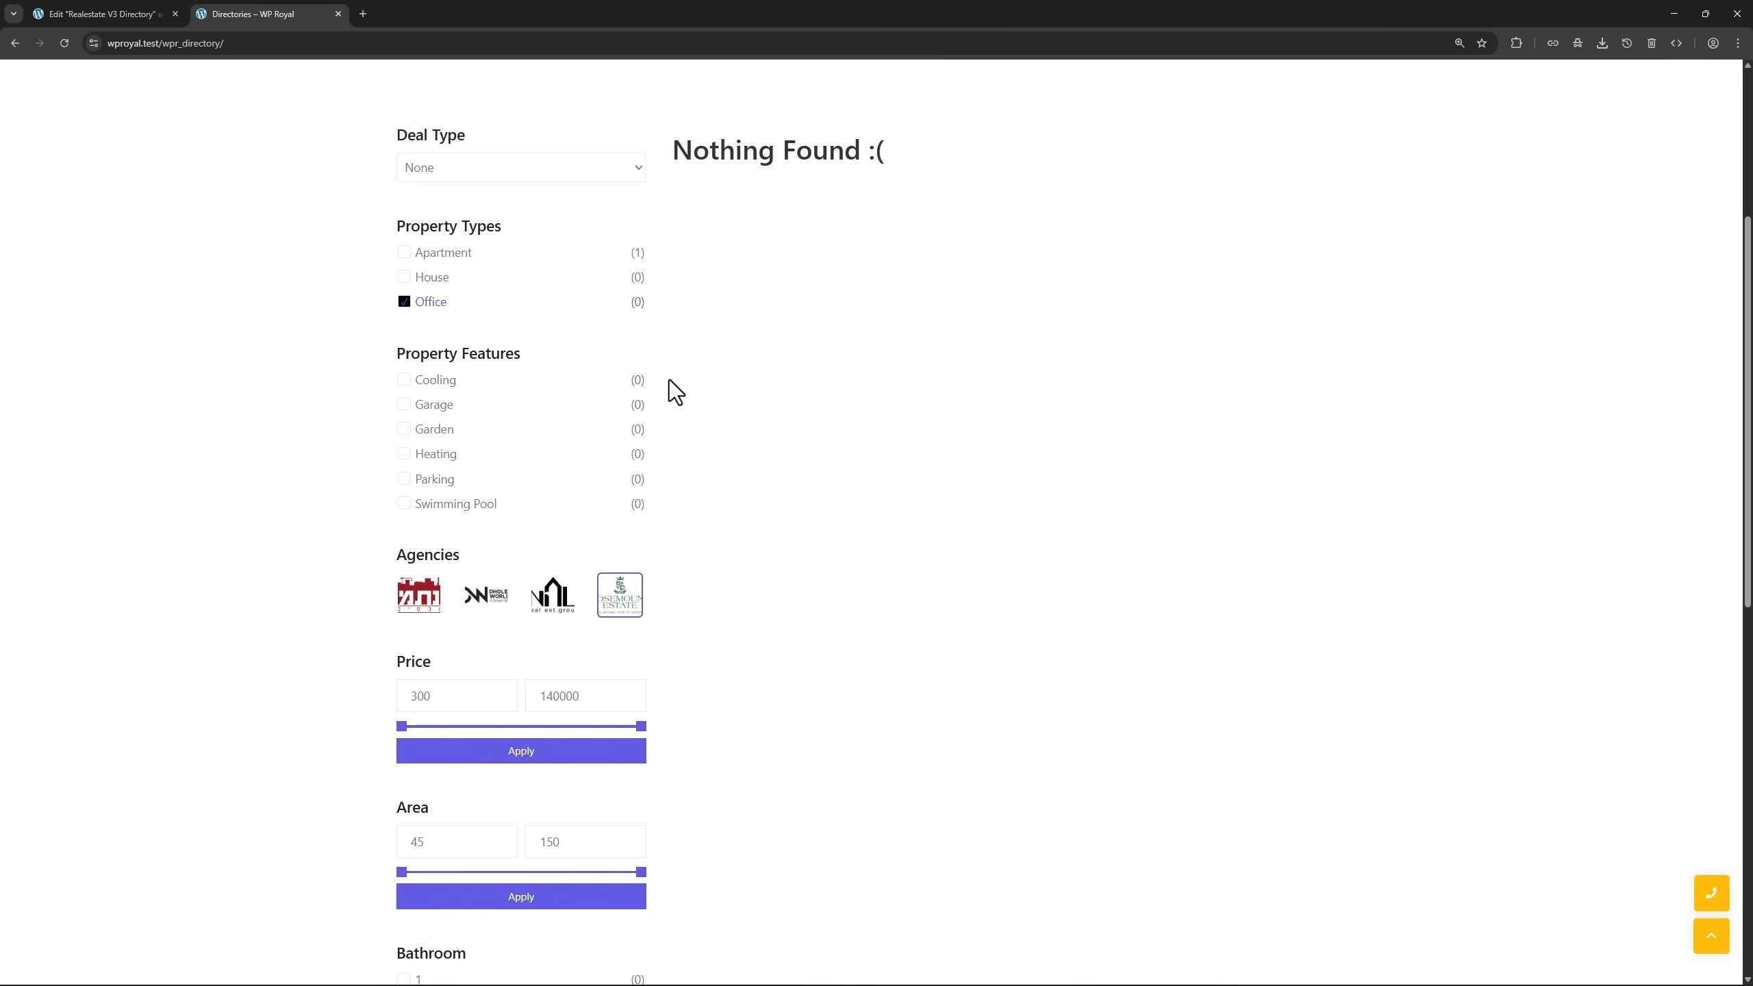
Examine the advanced dependency and count settings of the Deal Type and Property Types filters in the directory template editor.
click(128, 14)
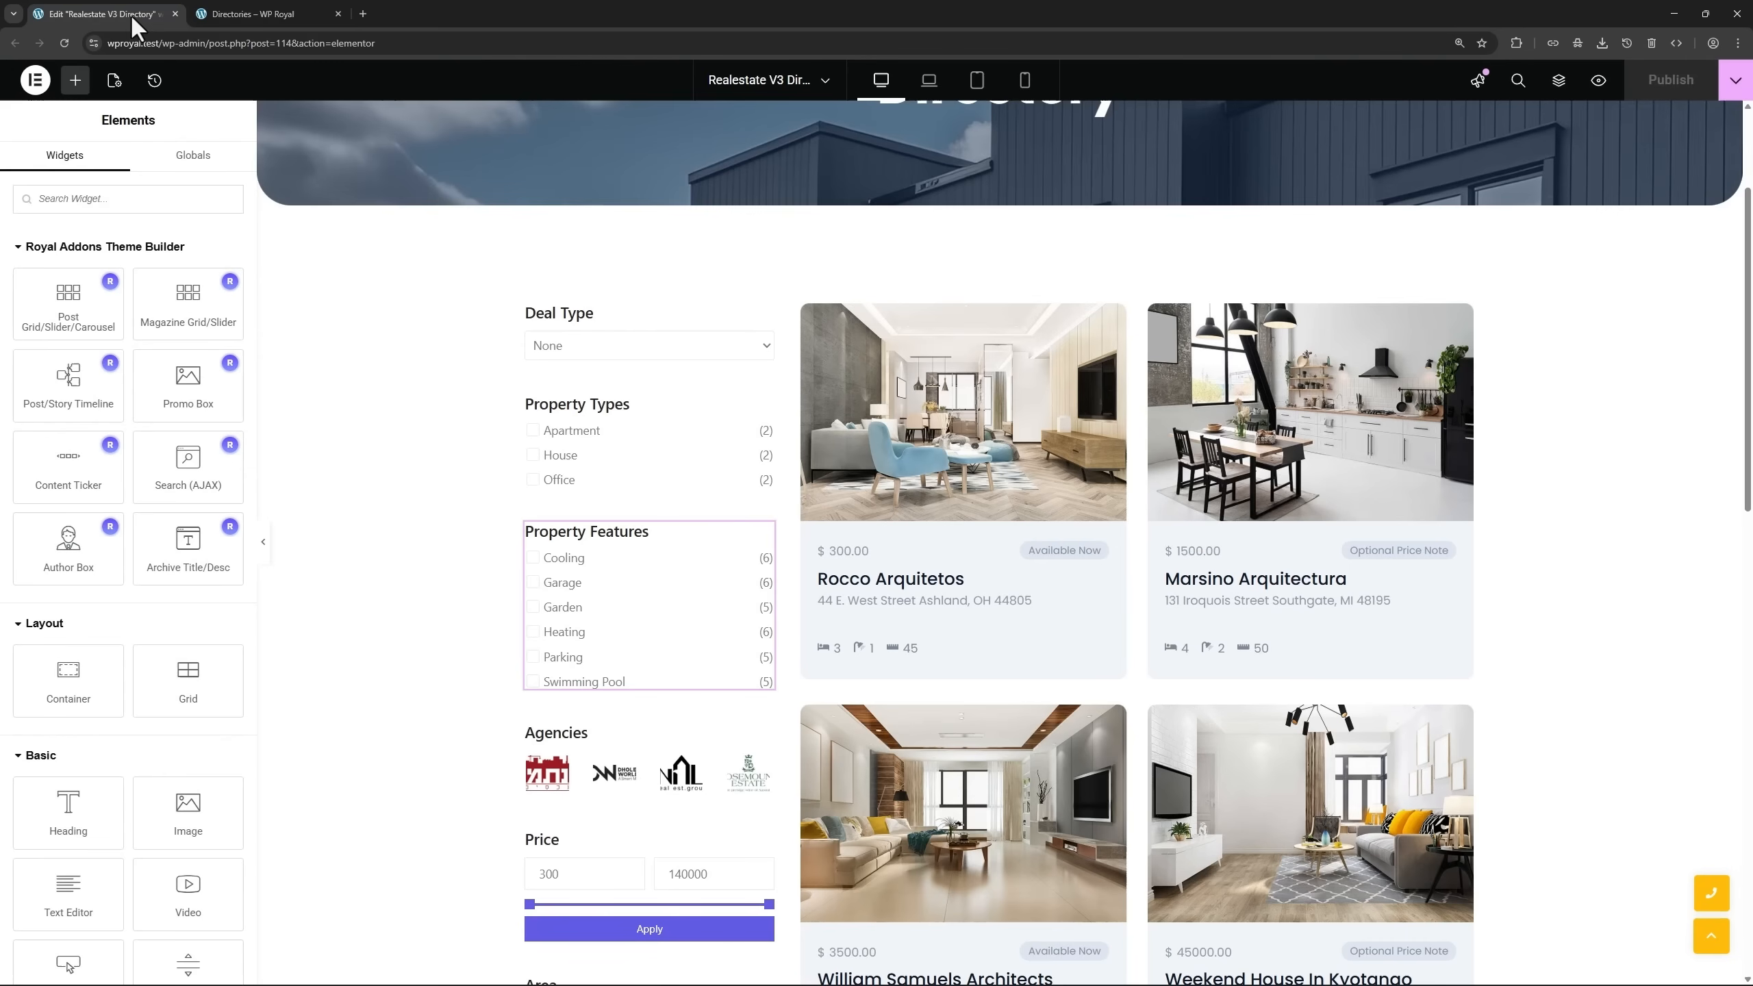
scroll(475, 370, down, 2)
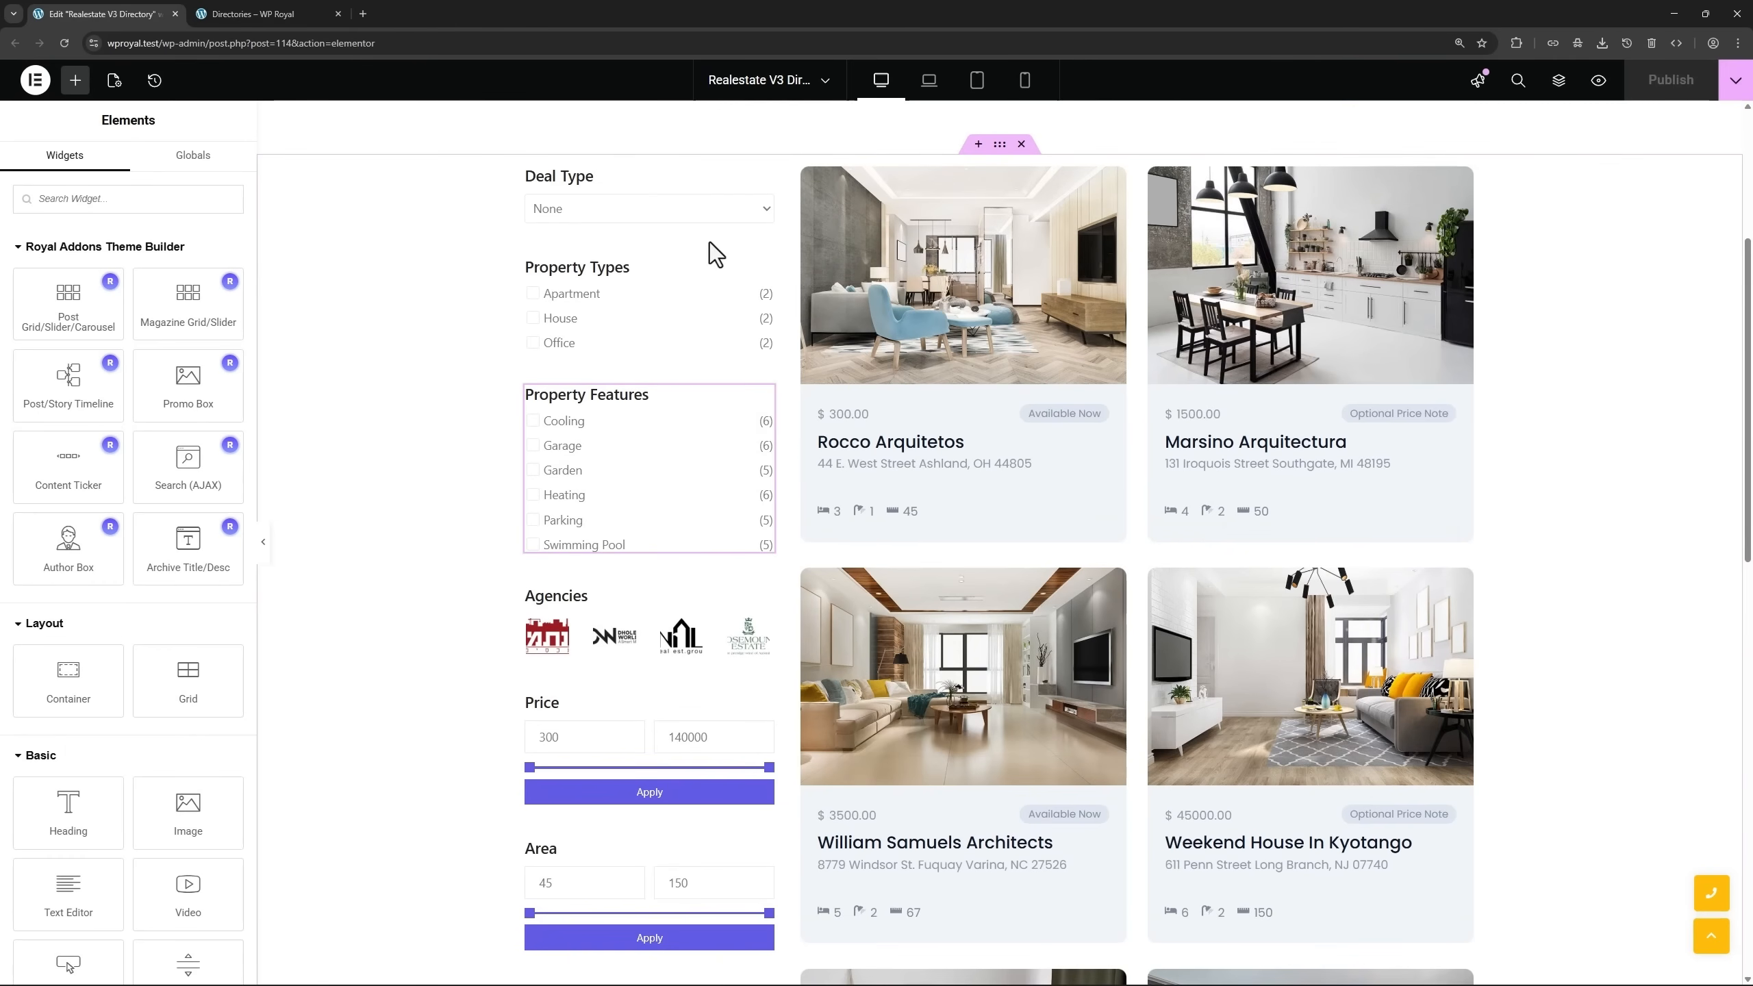
click(764, 180)
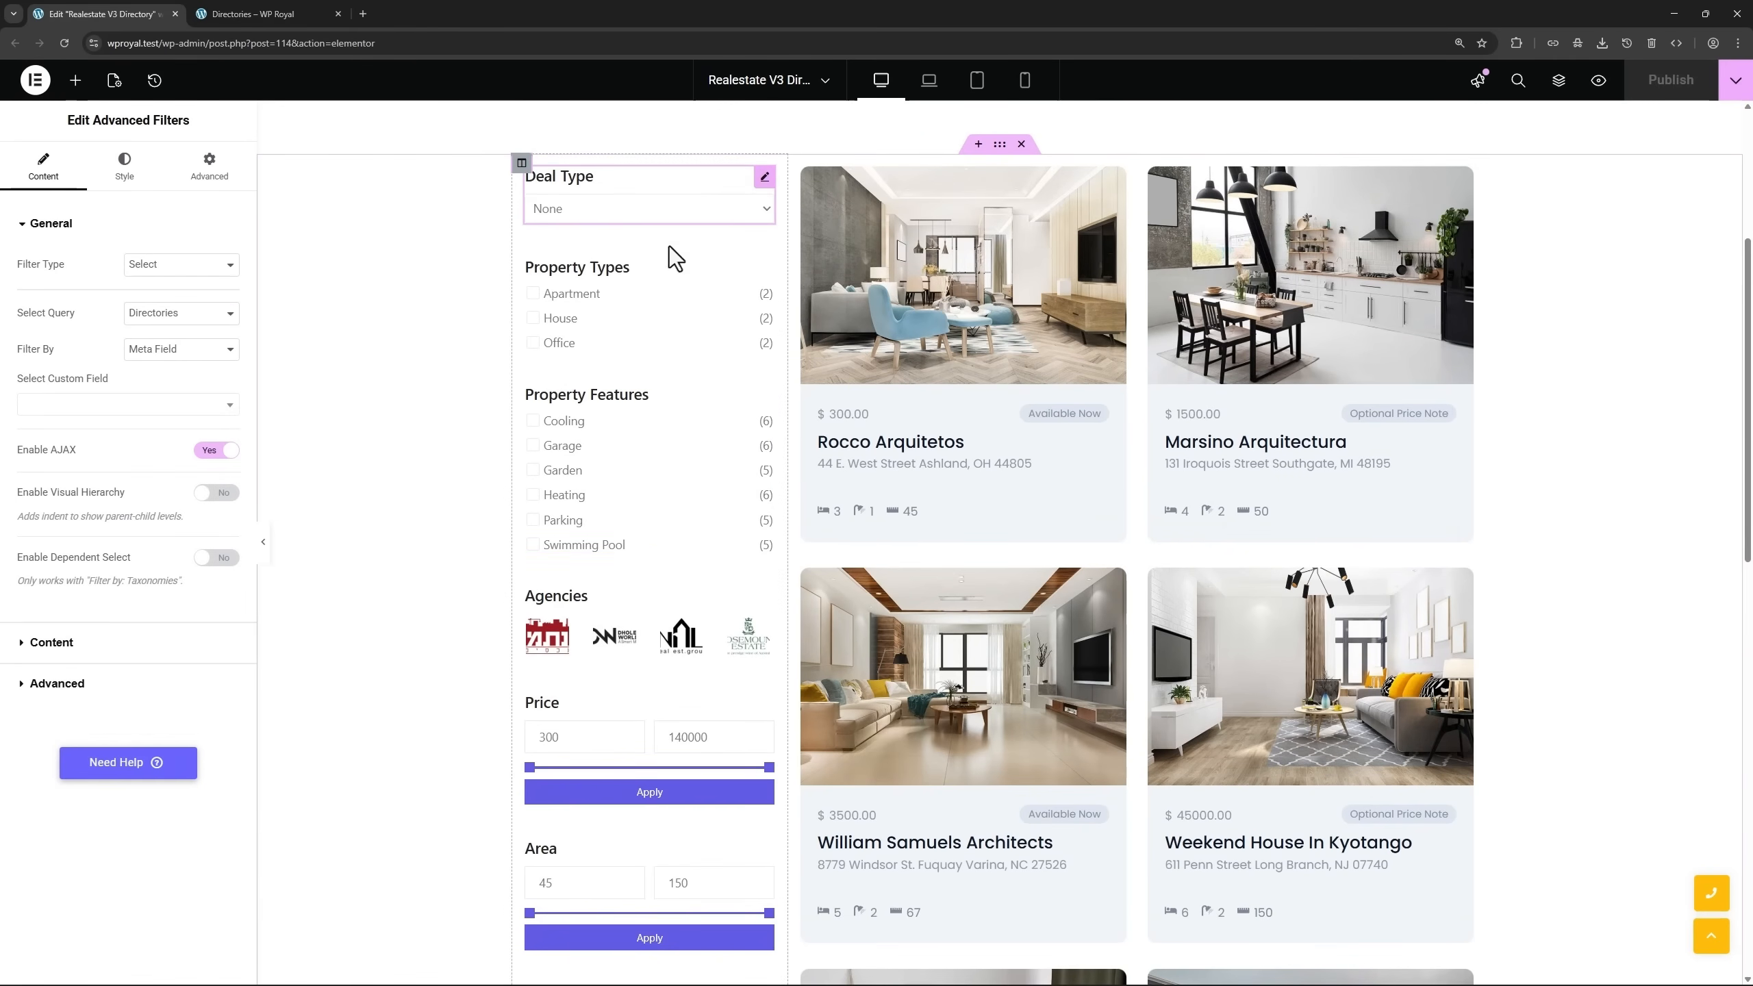
click(92, 680)
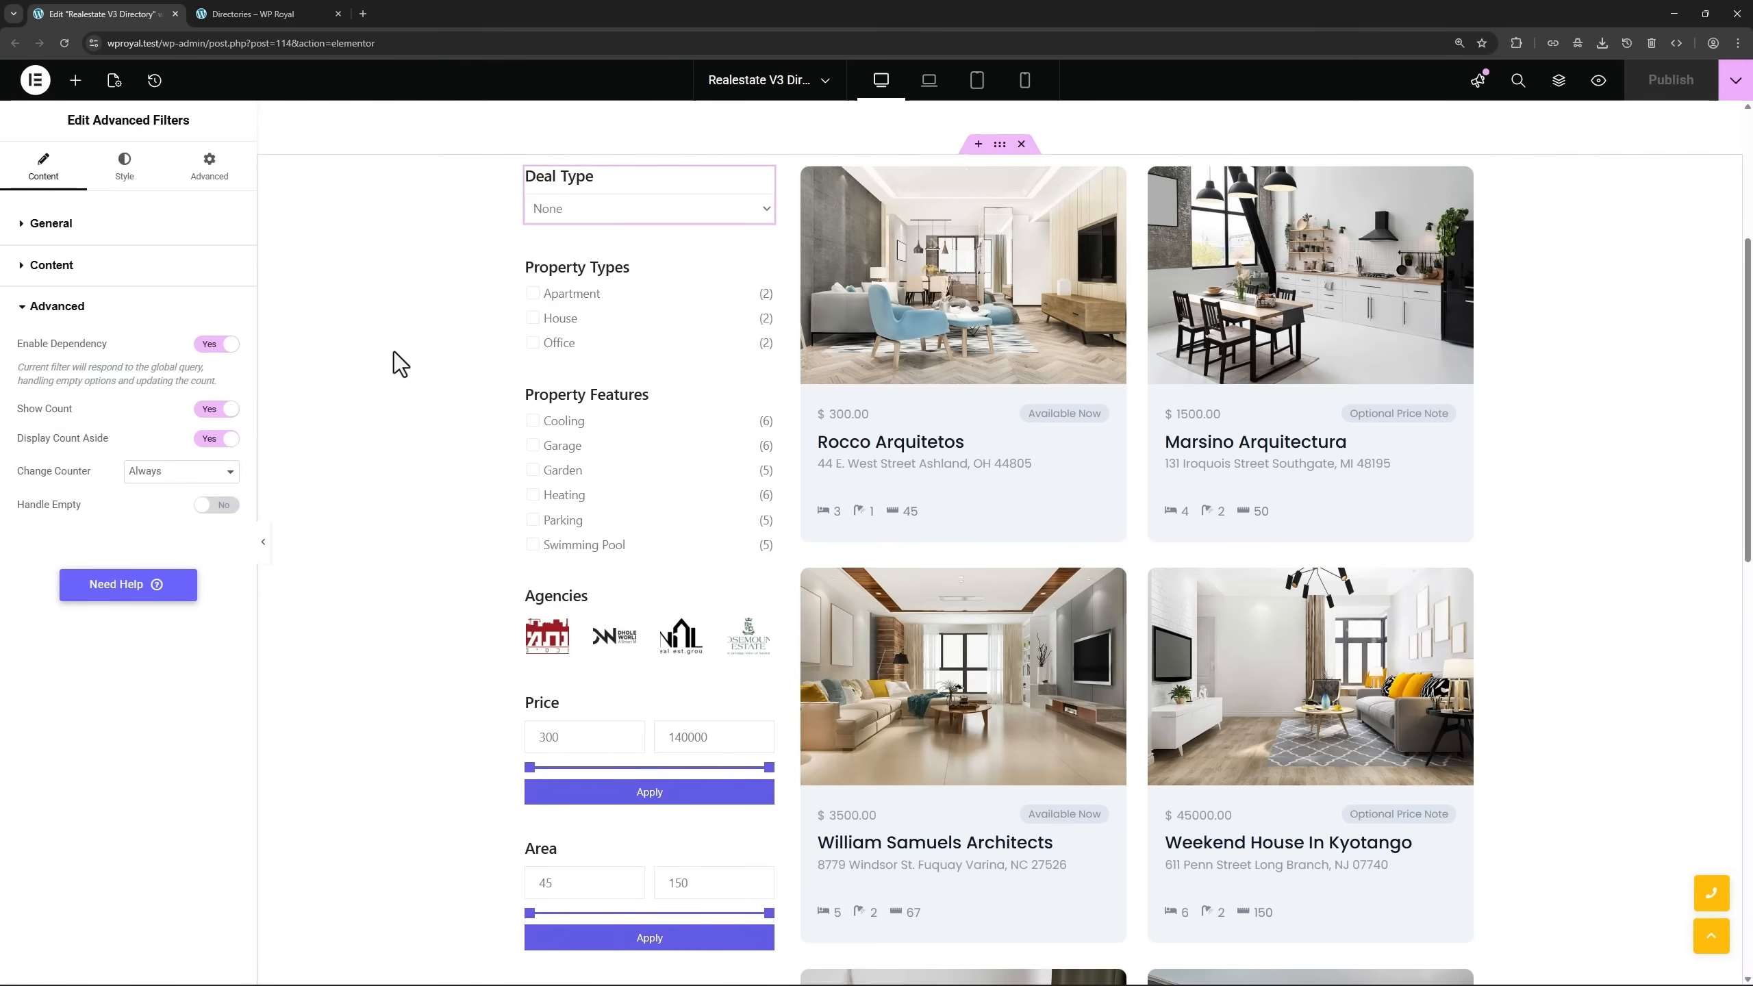
click(766, 270)
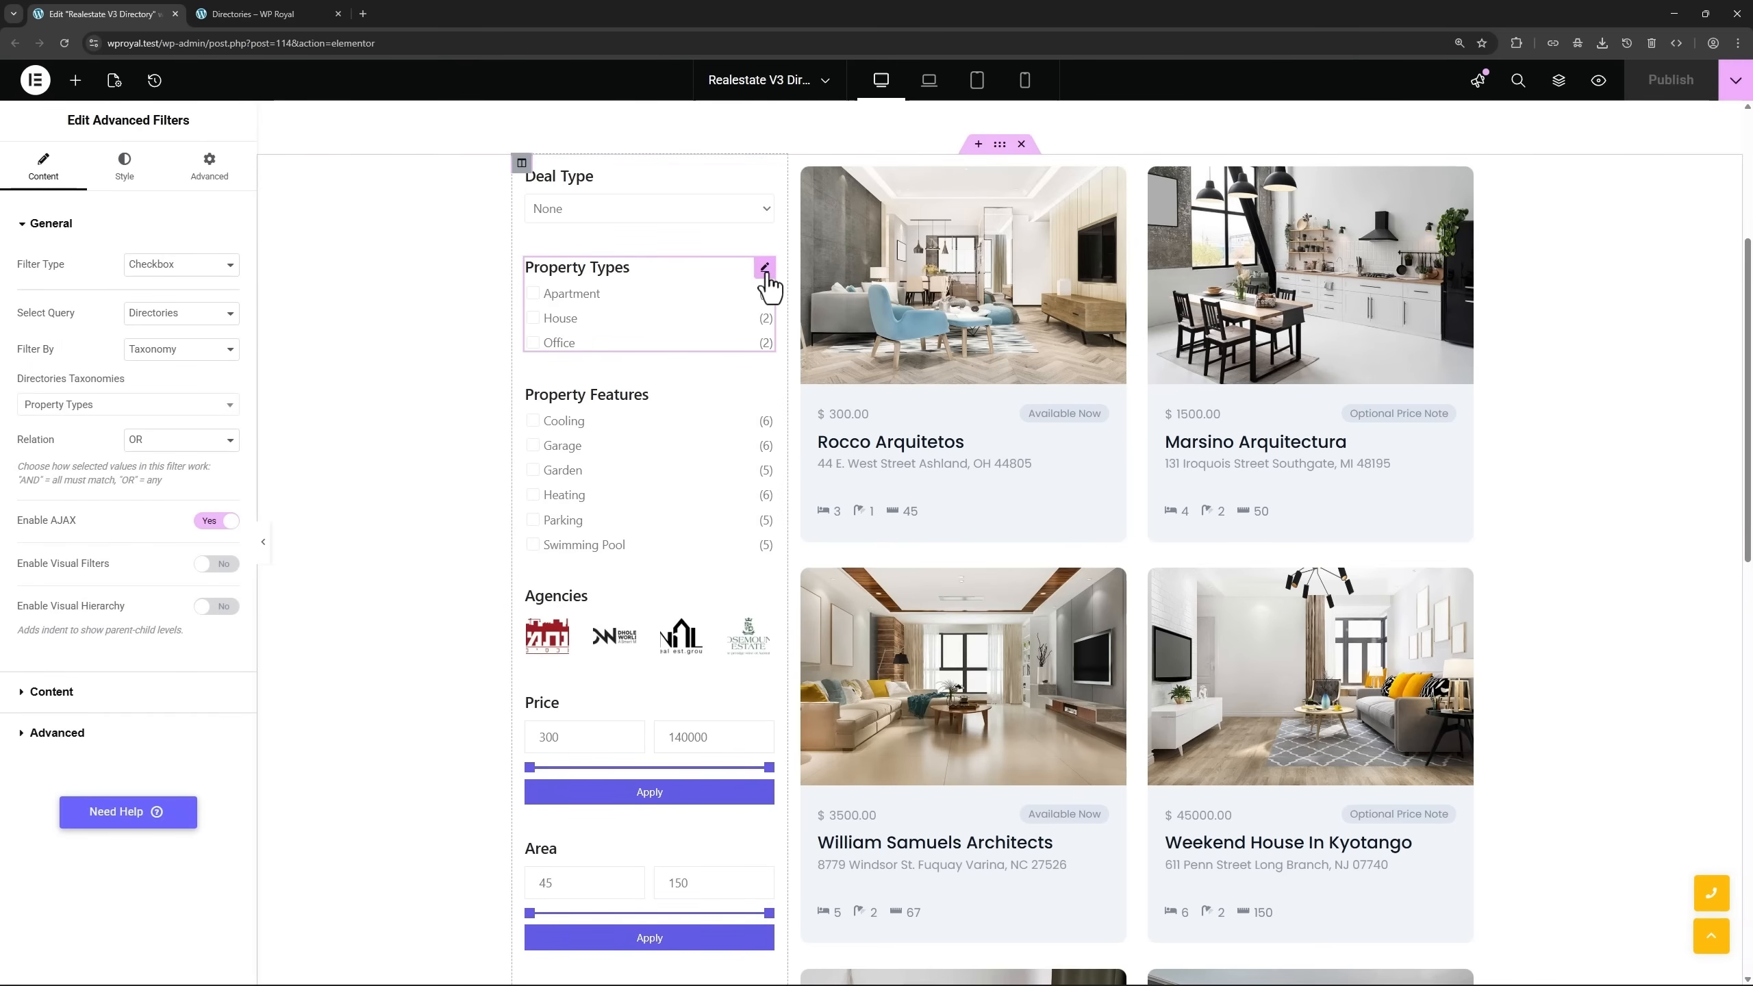
click(135, 734)
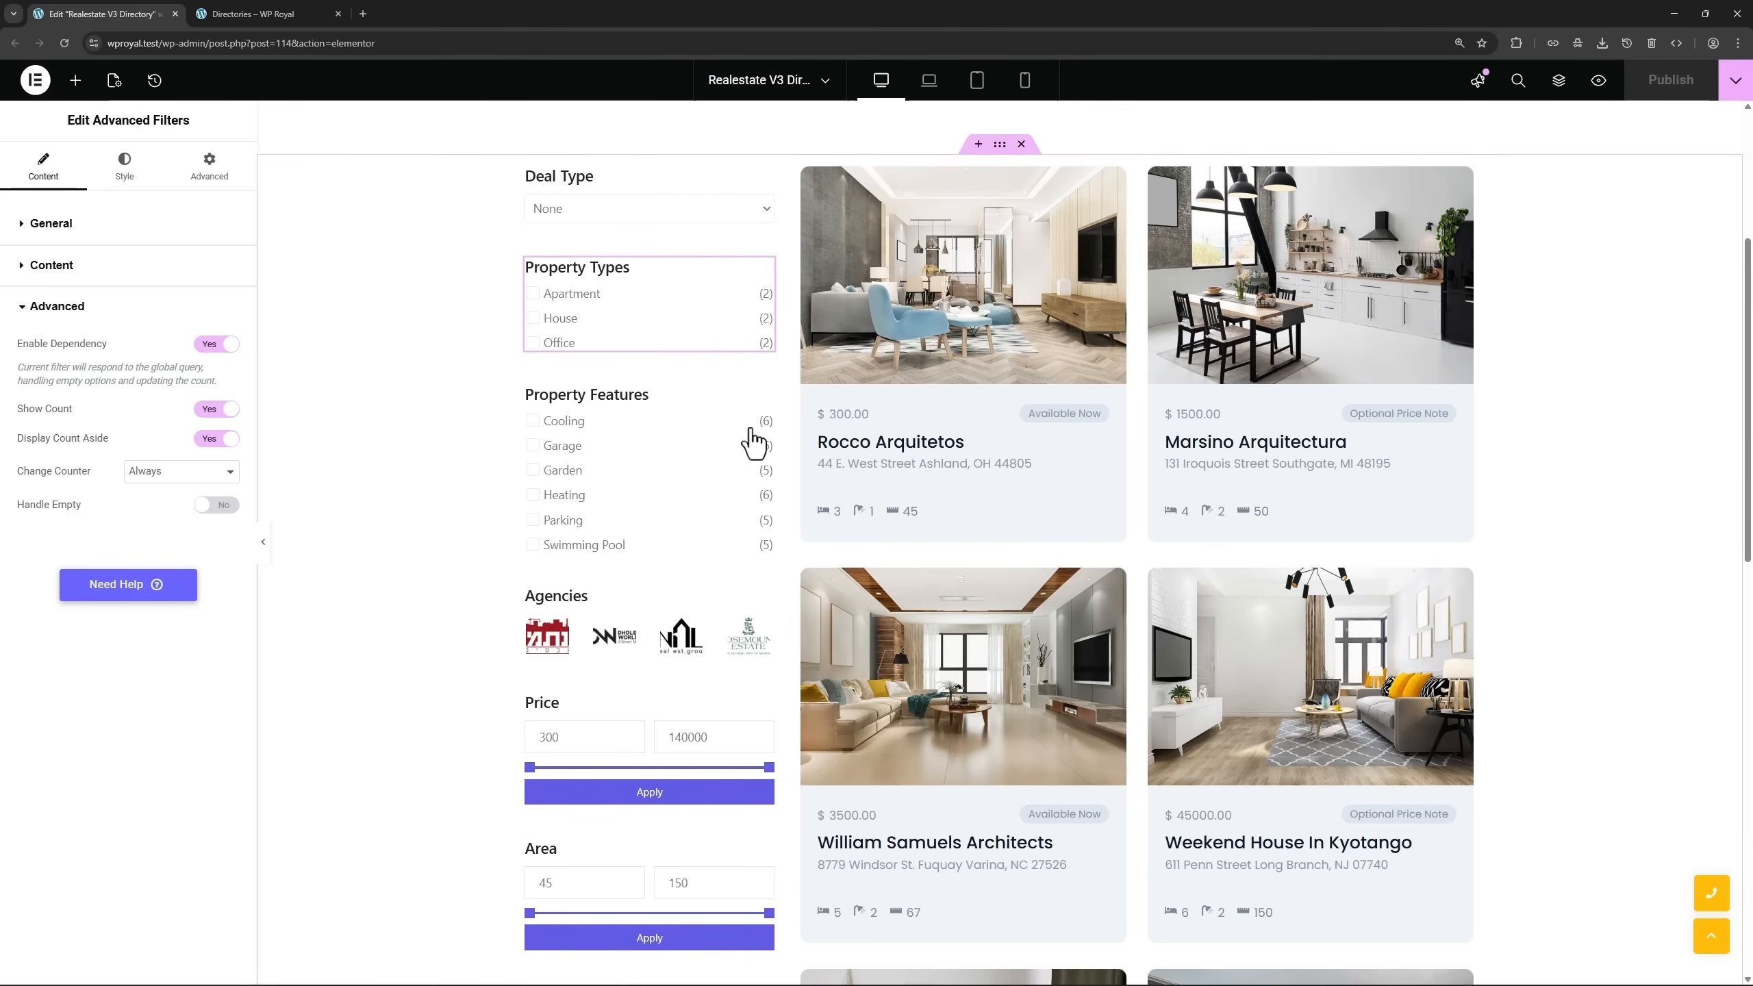
Disable Enable Dependency on the Property Features filter and publish the directory template.
click(767, 403)
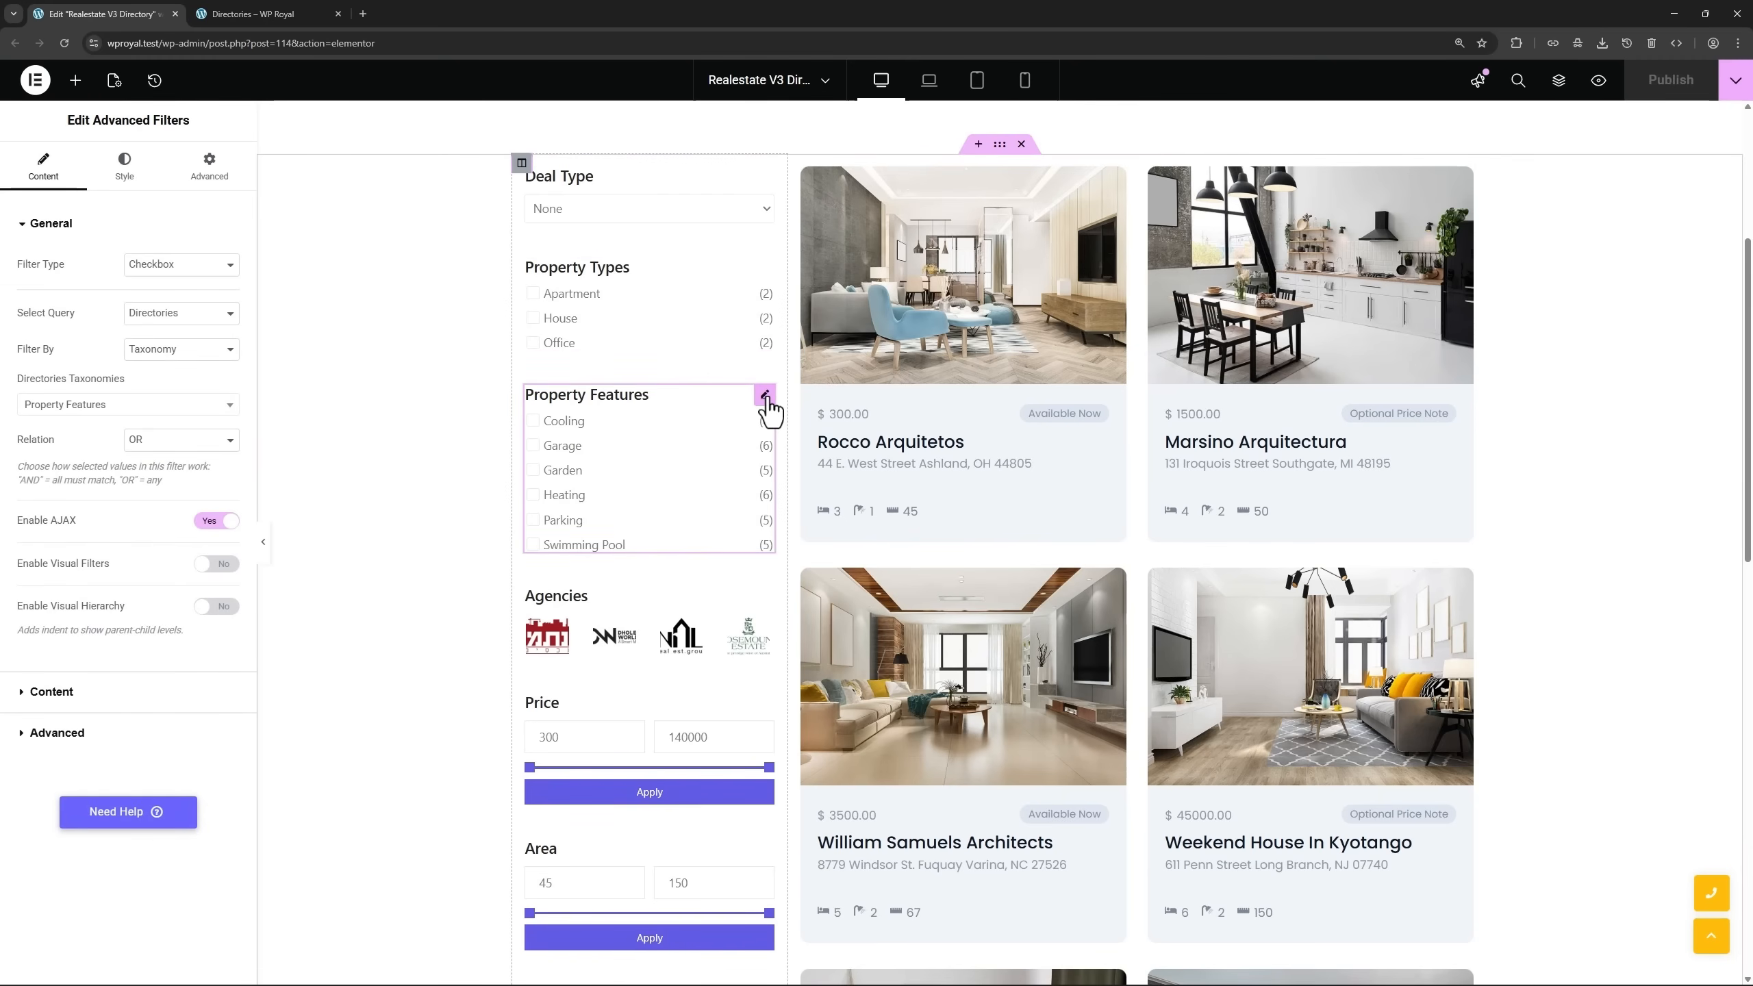
click(101, 734)
click(212, 344)
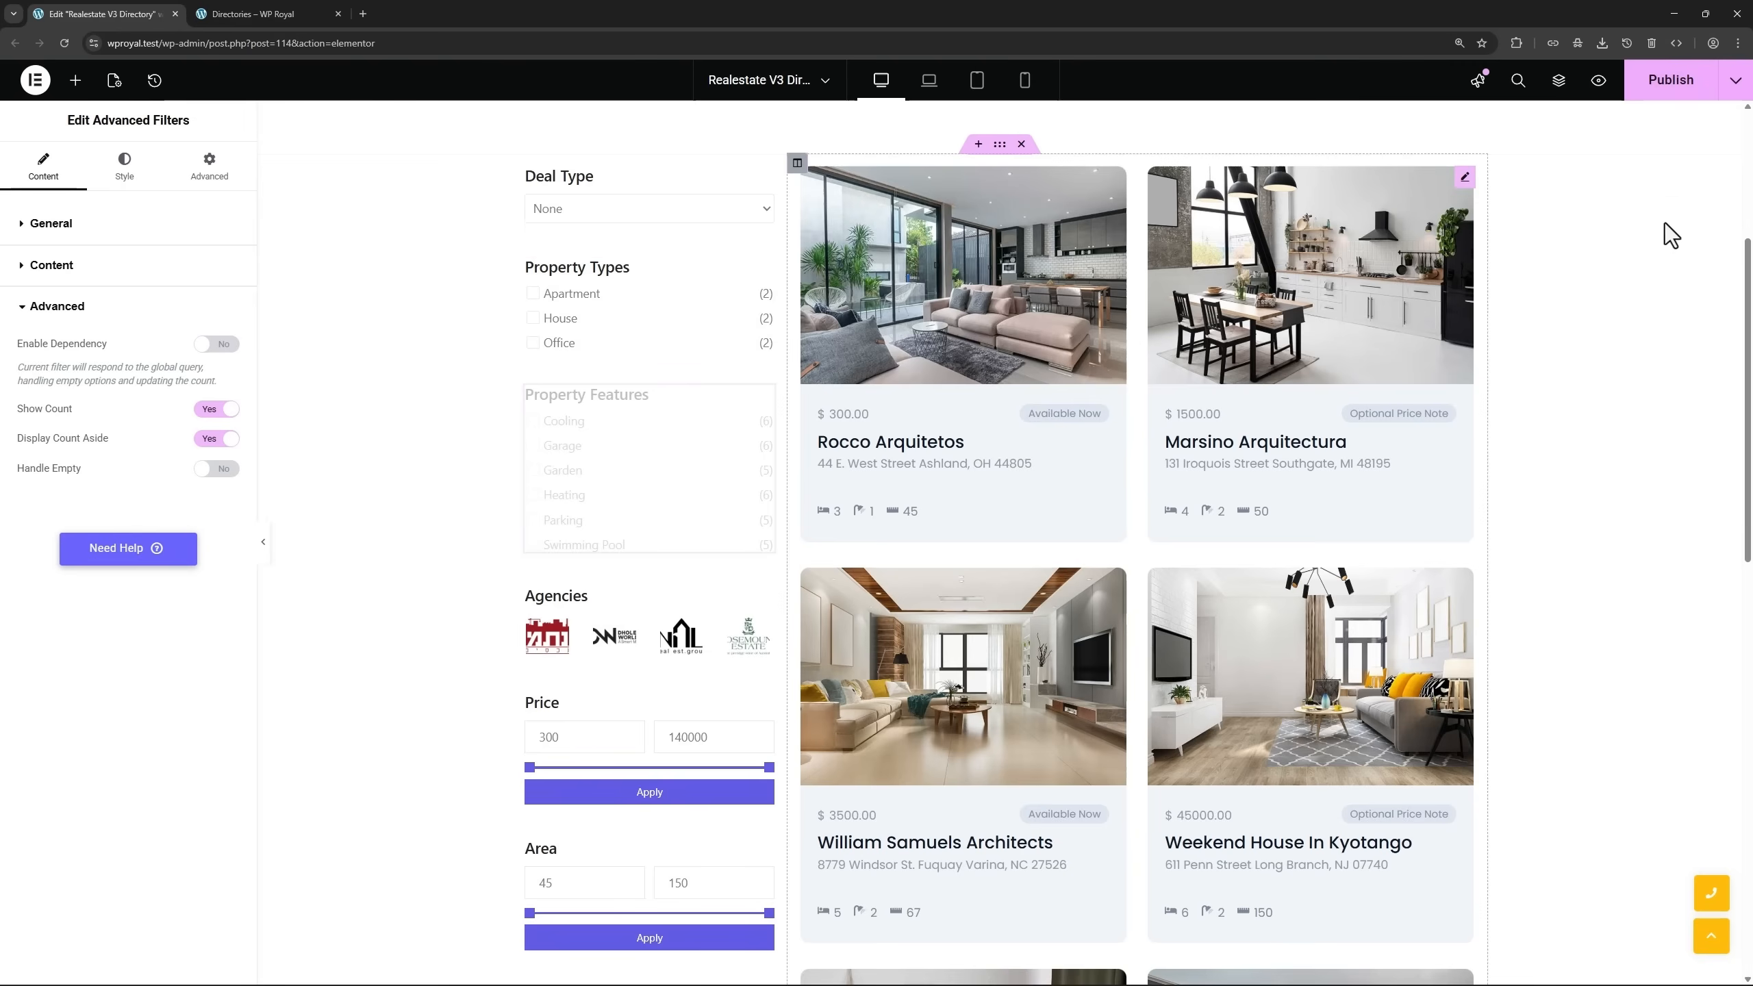
click(1663, 83)
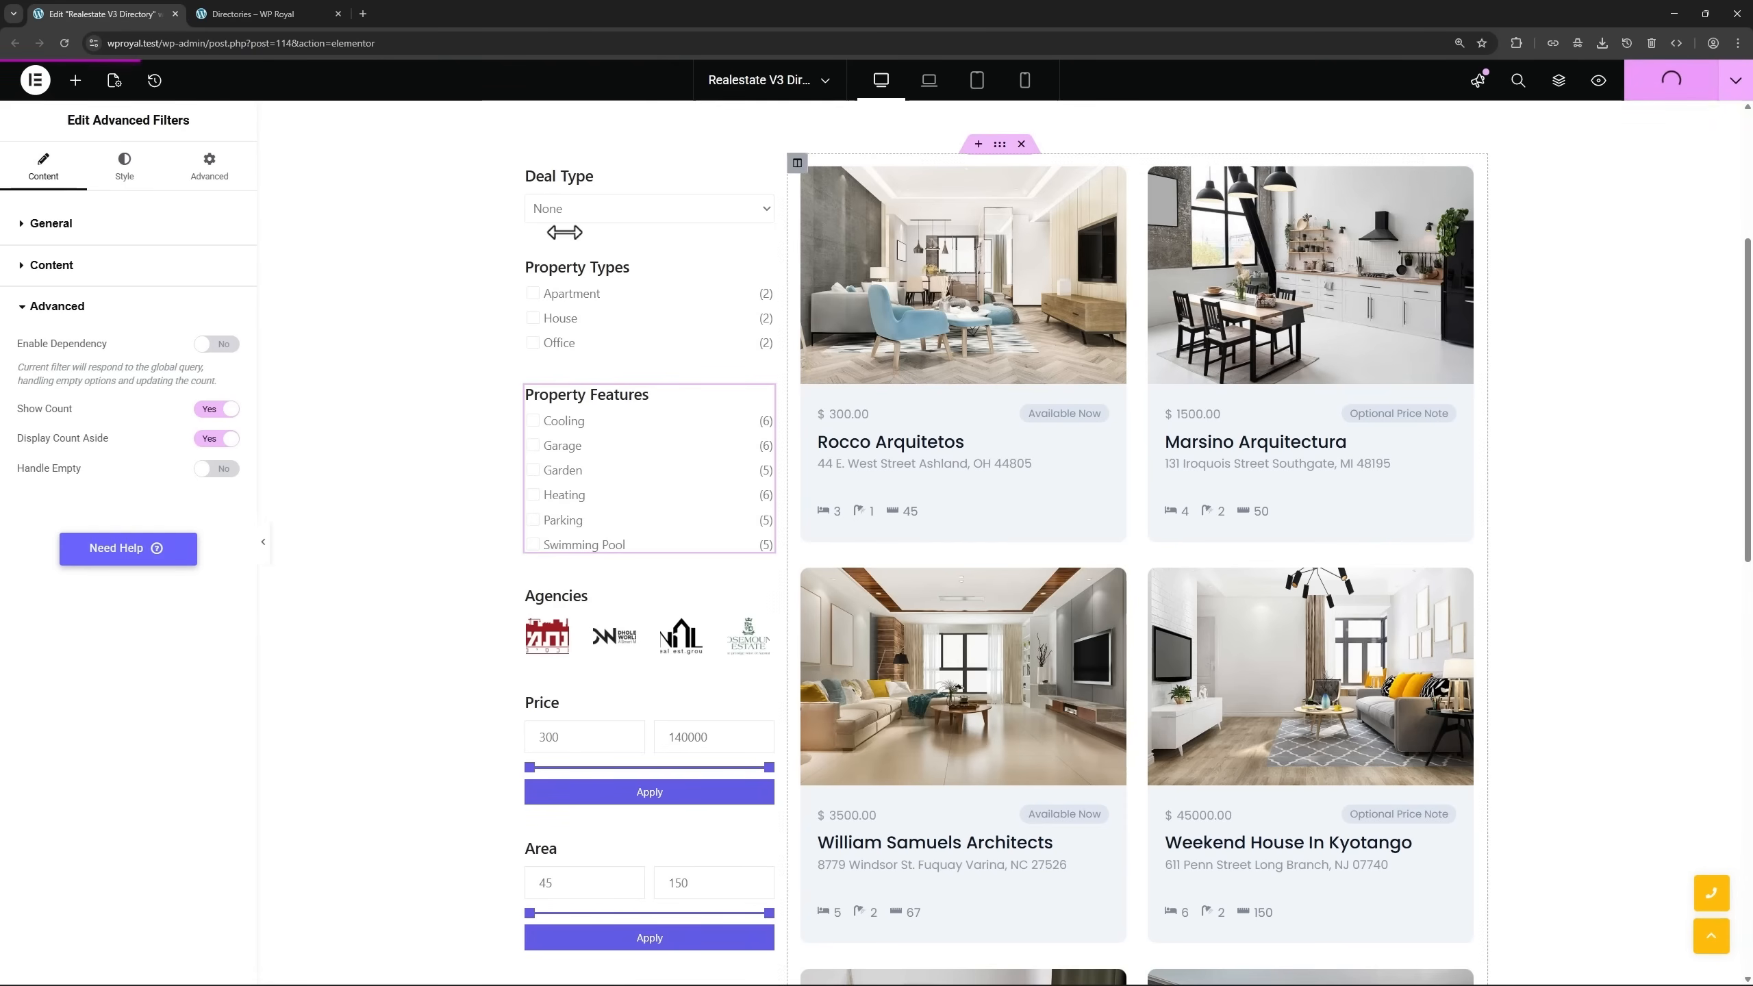
Filter the live directory by For Sale to check how the Property Features counts respond without dependency.
click(267, 20)
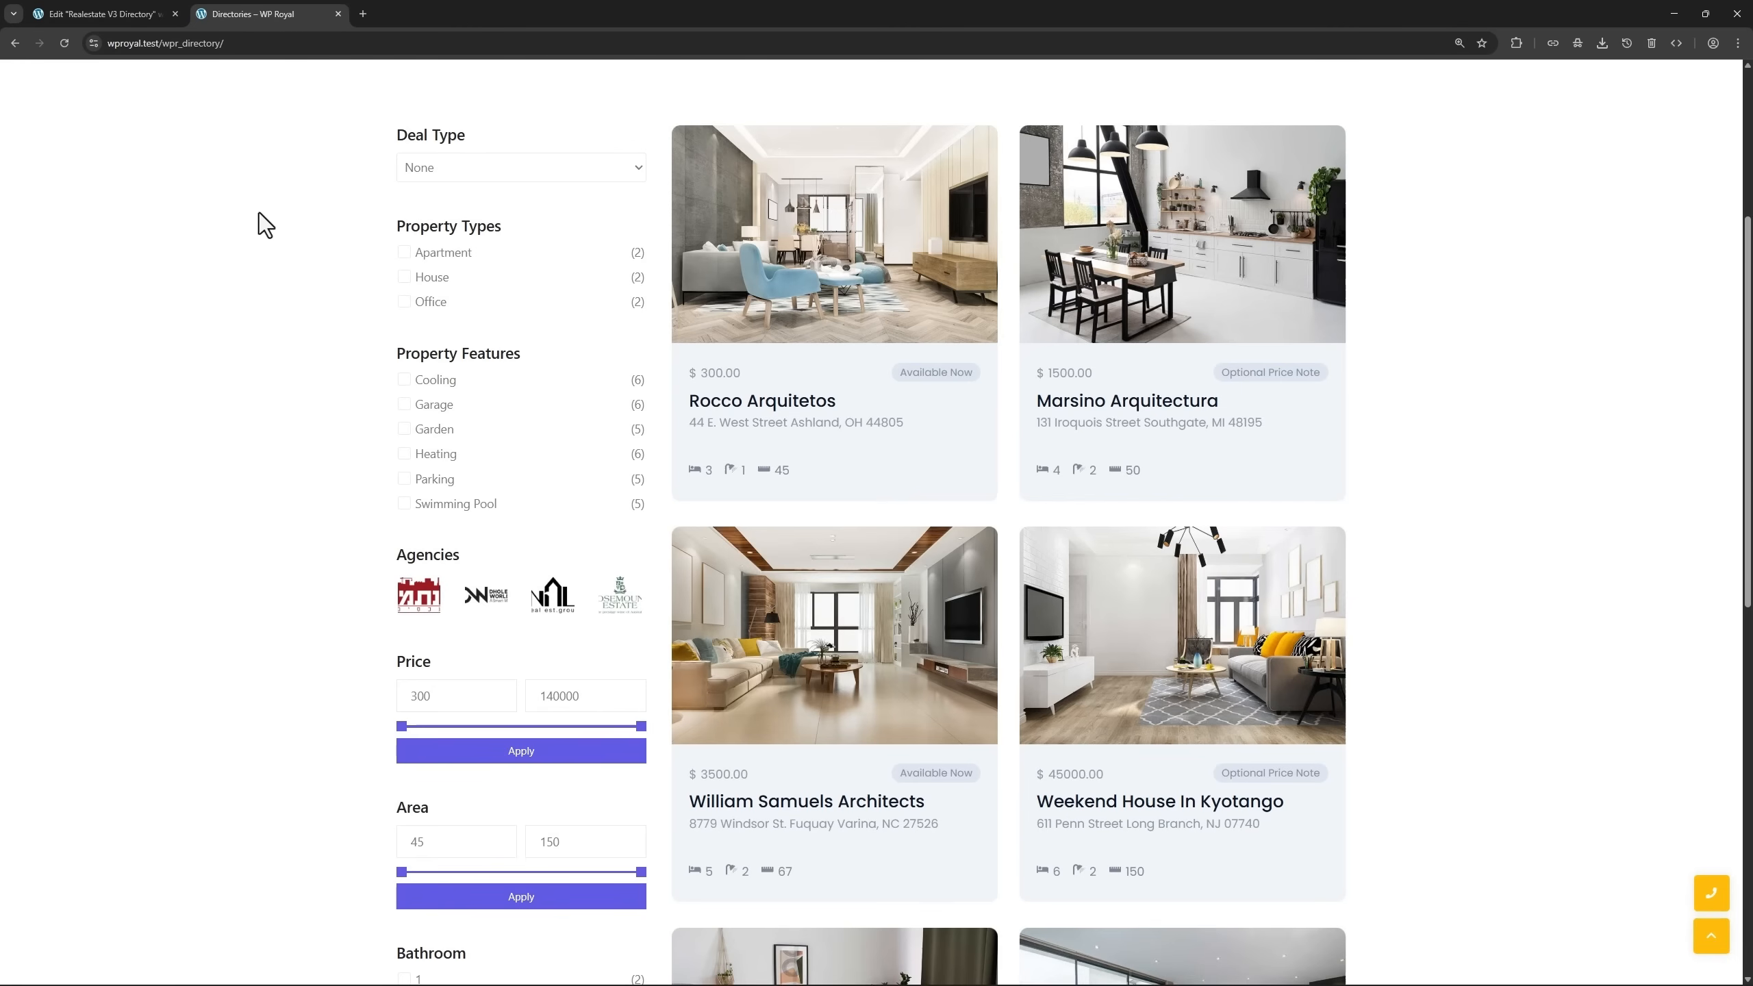
click(559, 172)
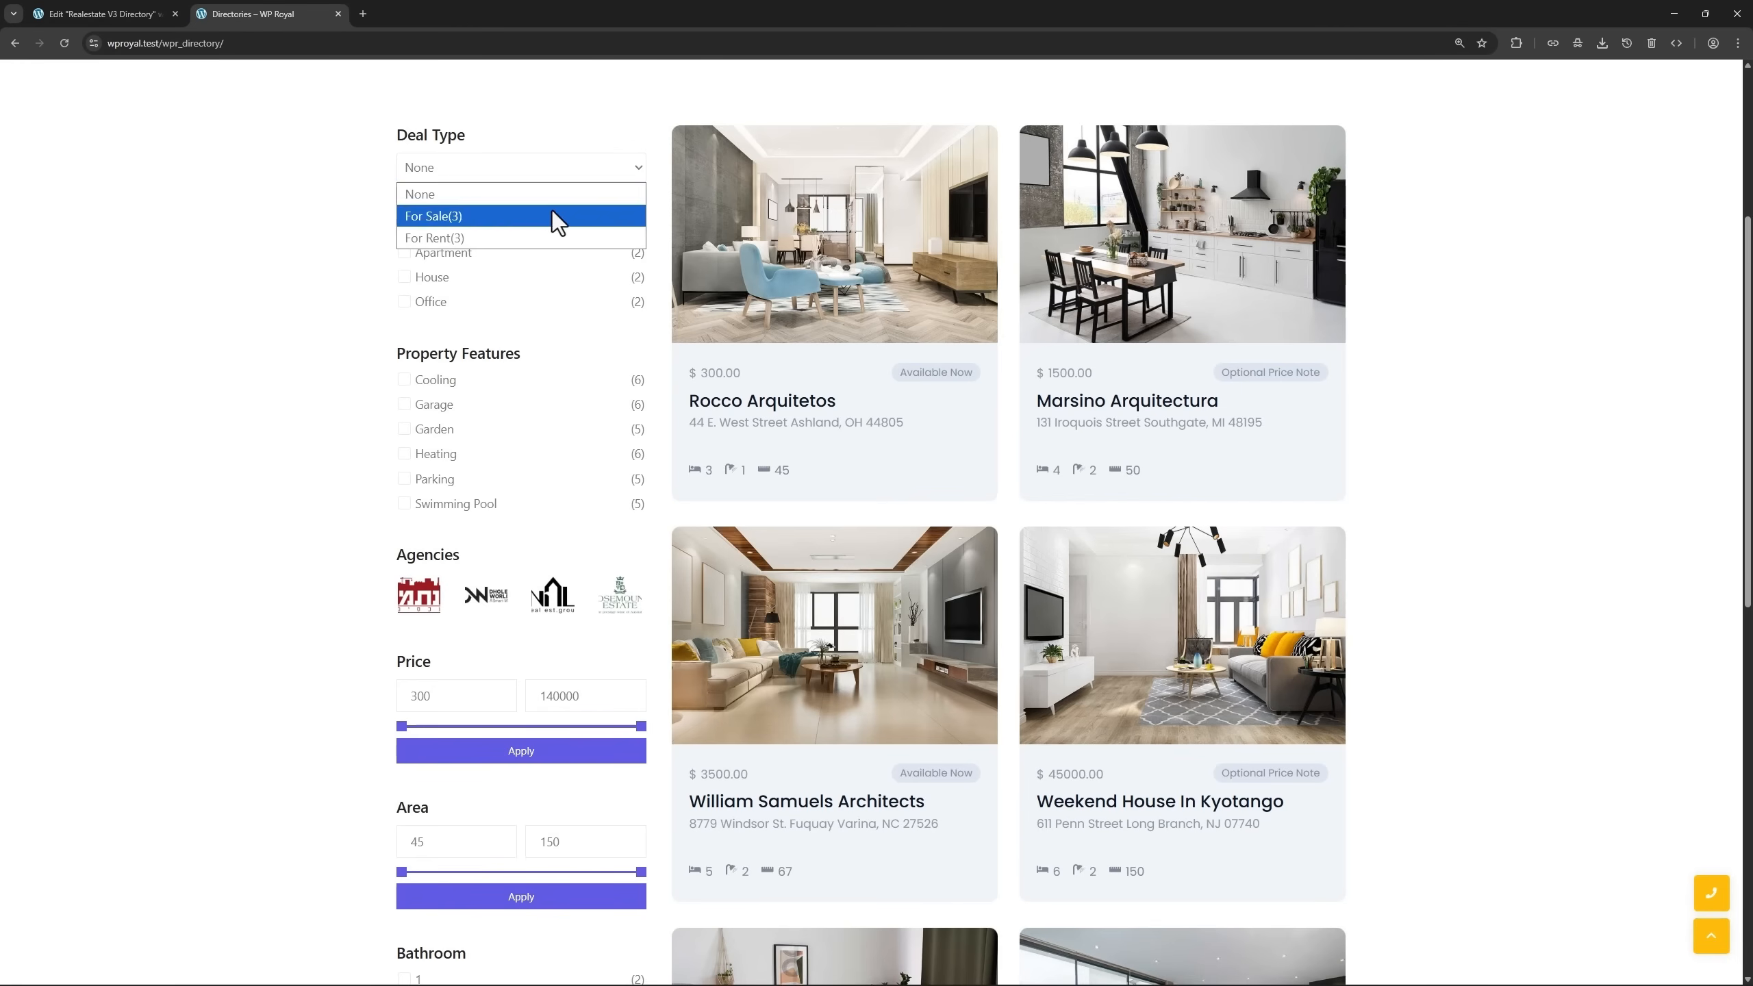
click(552, 211)
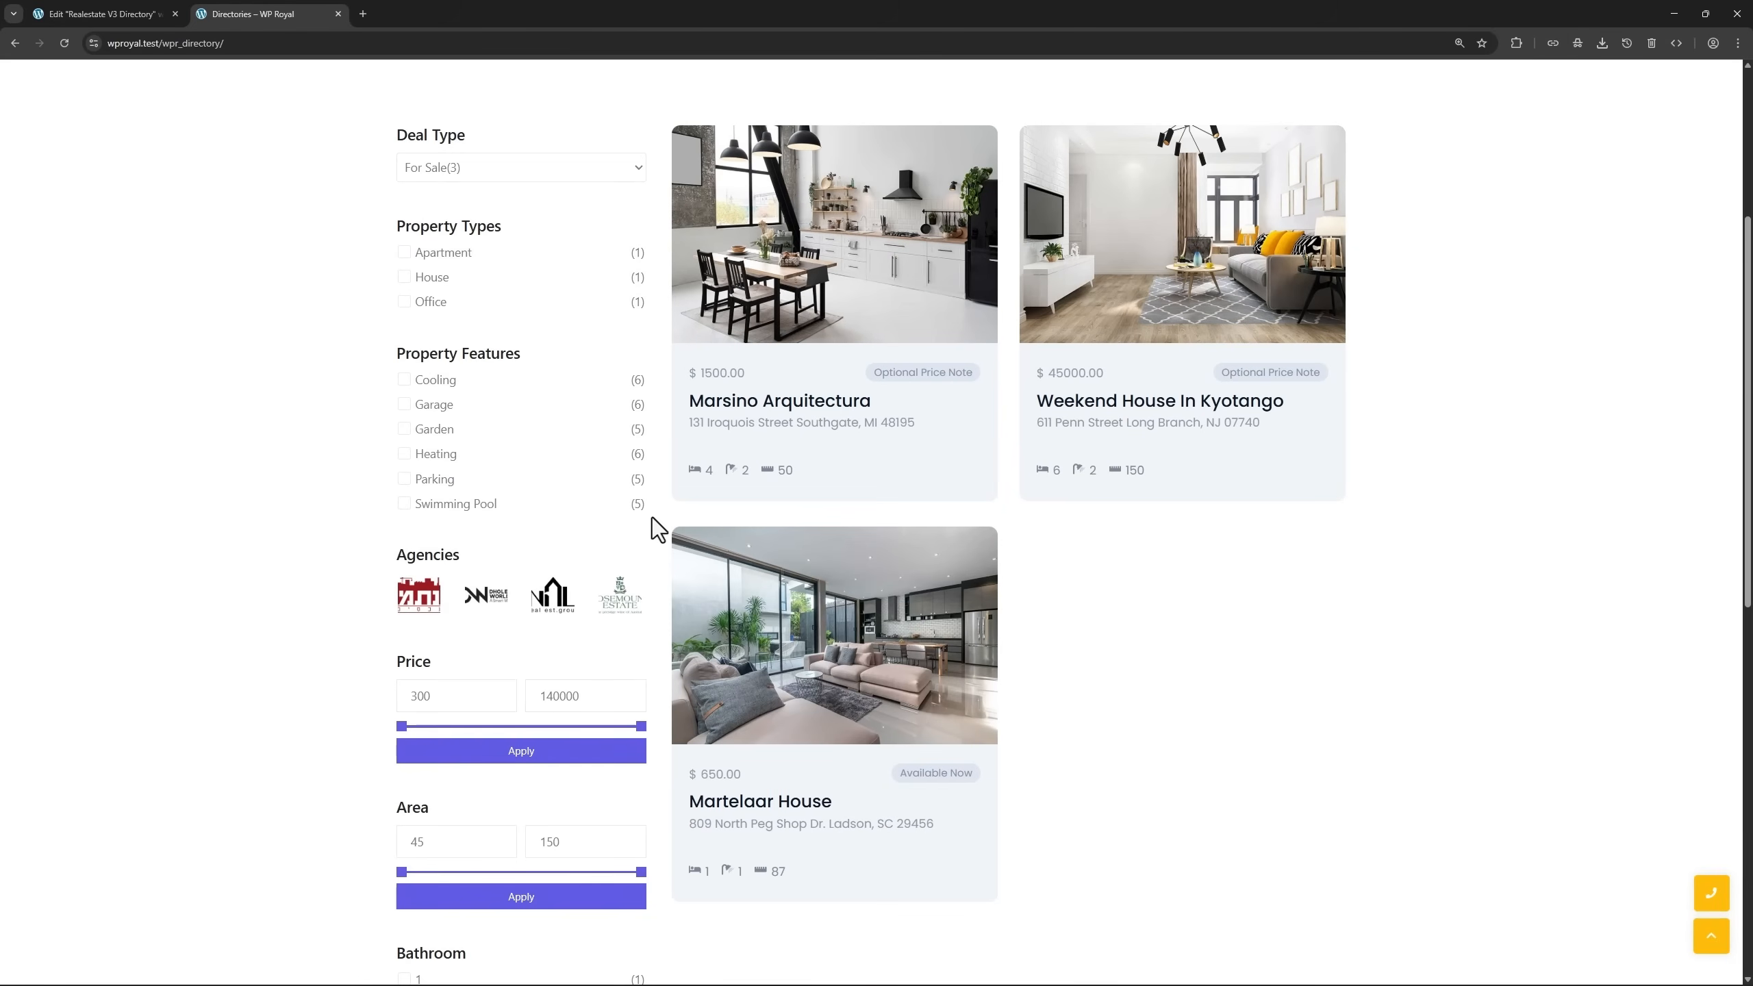
Enable dependency and Handle Empty on the Property Features filter with Empty Actions set to Disable, and publish the template.
click(105, 14)
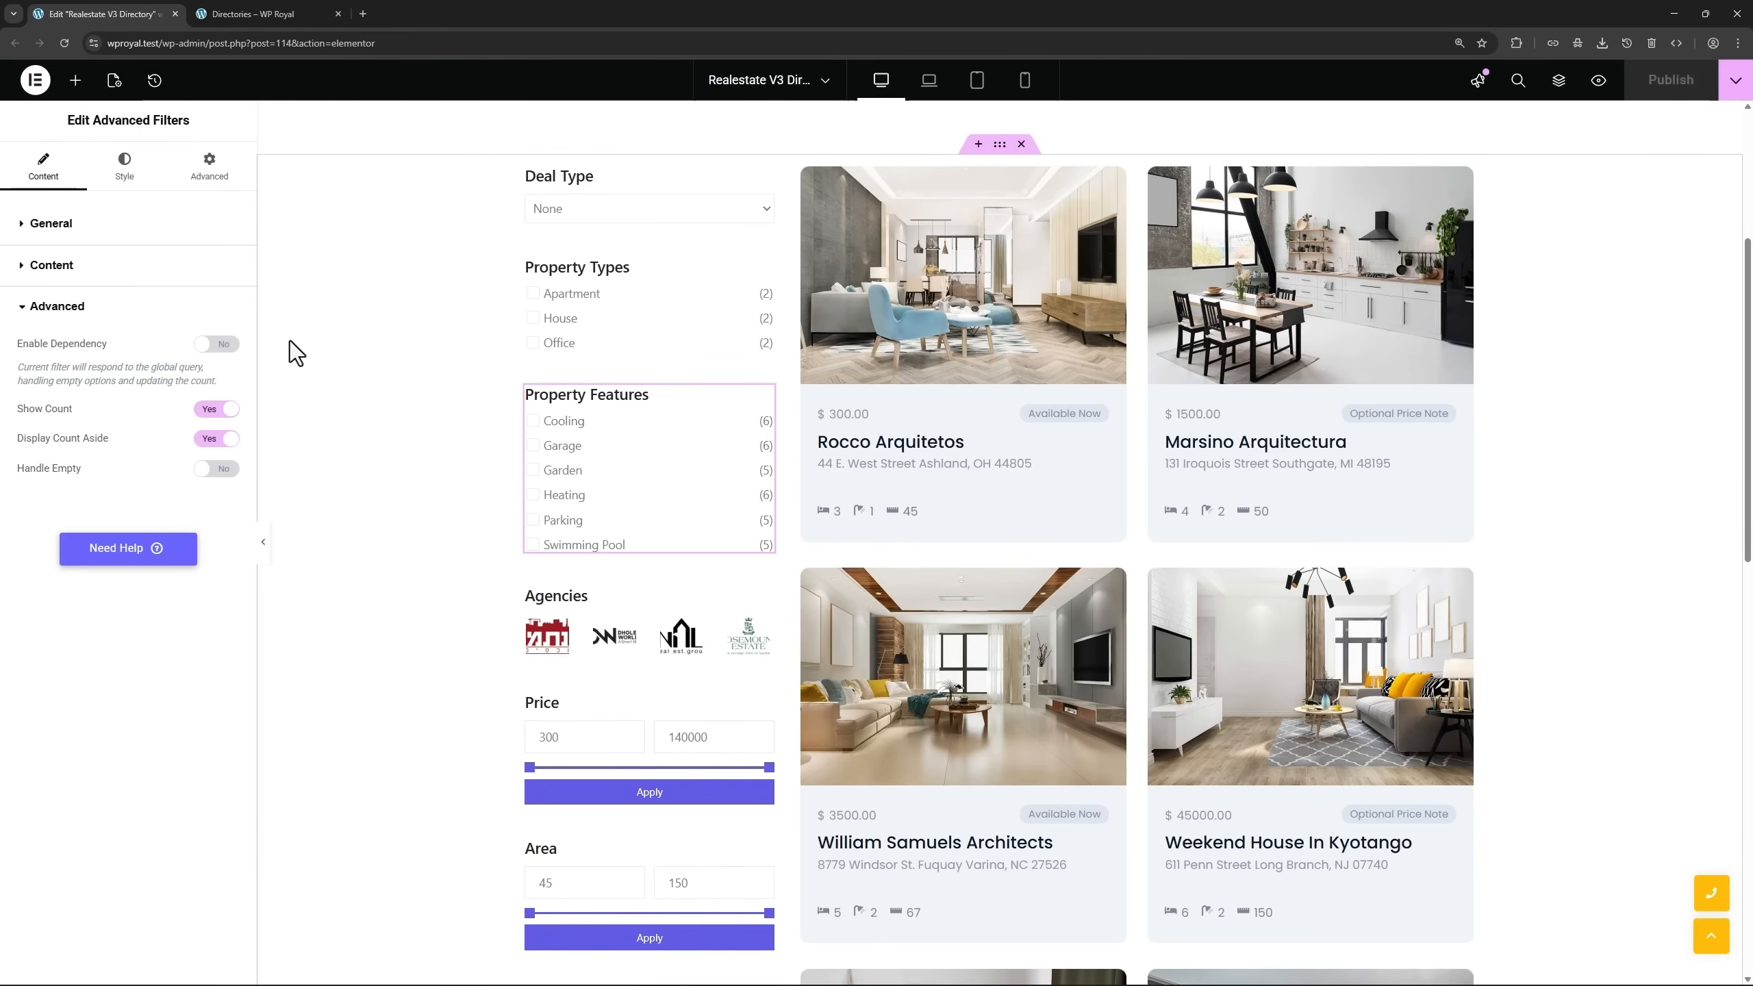
click(222, 346)
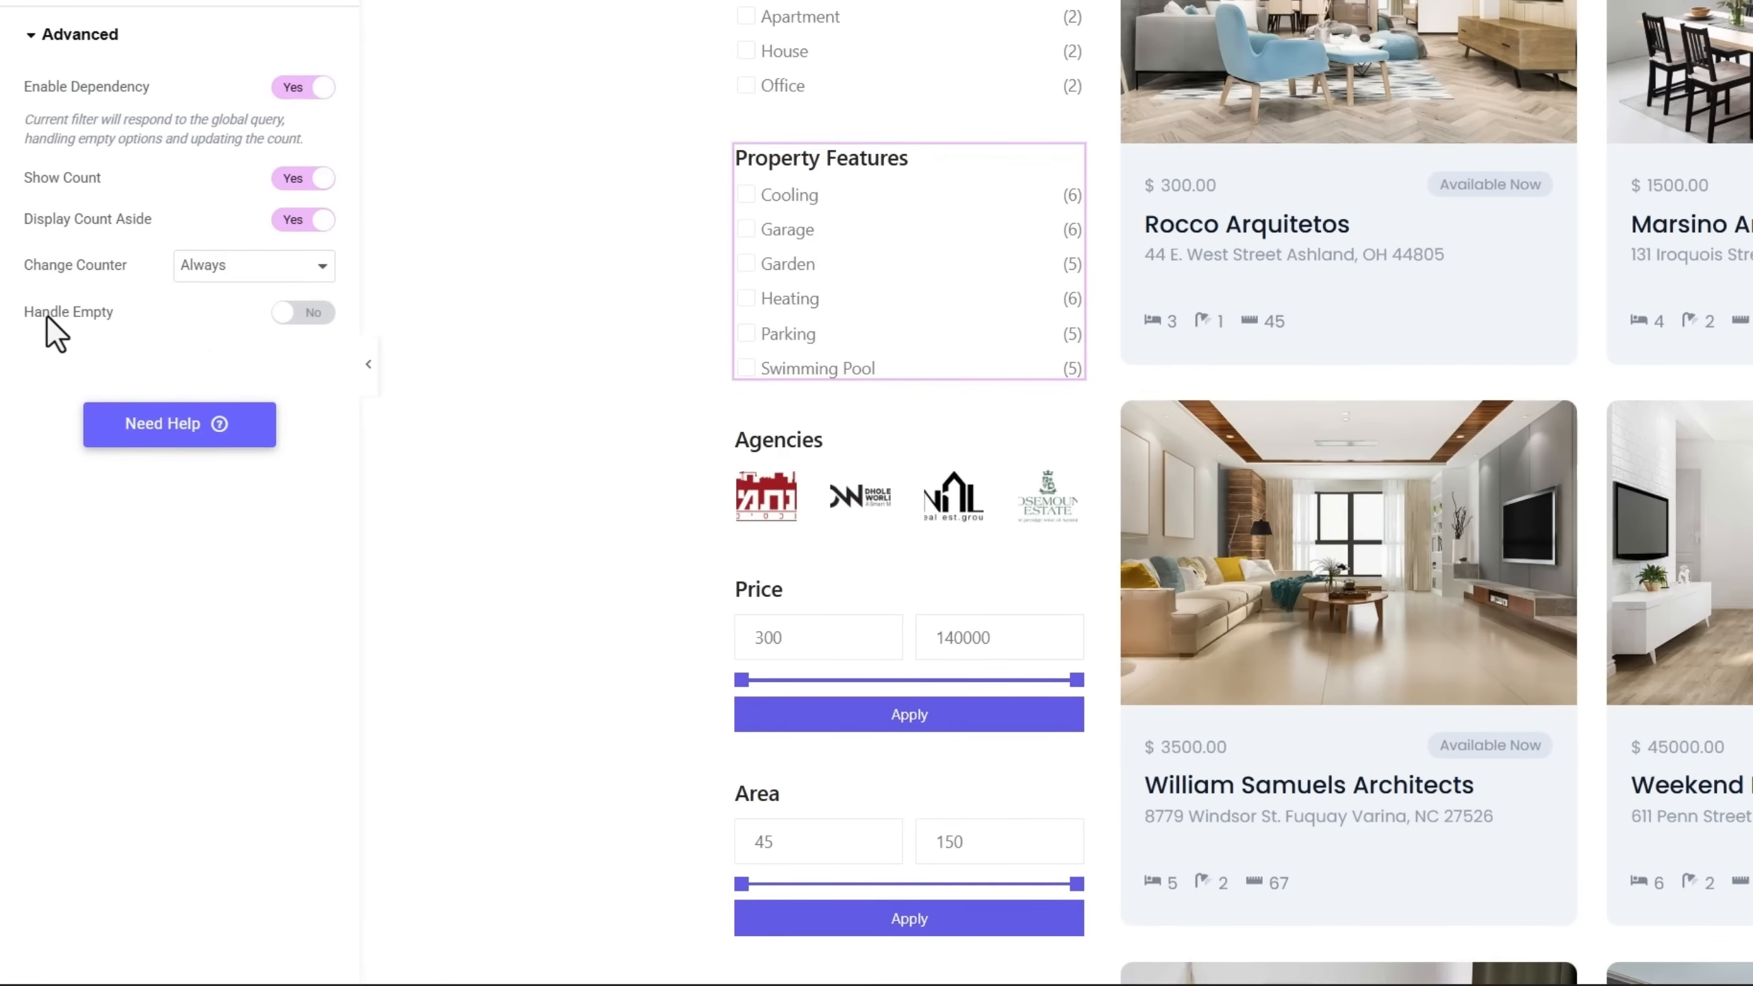
click(308, 341)
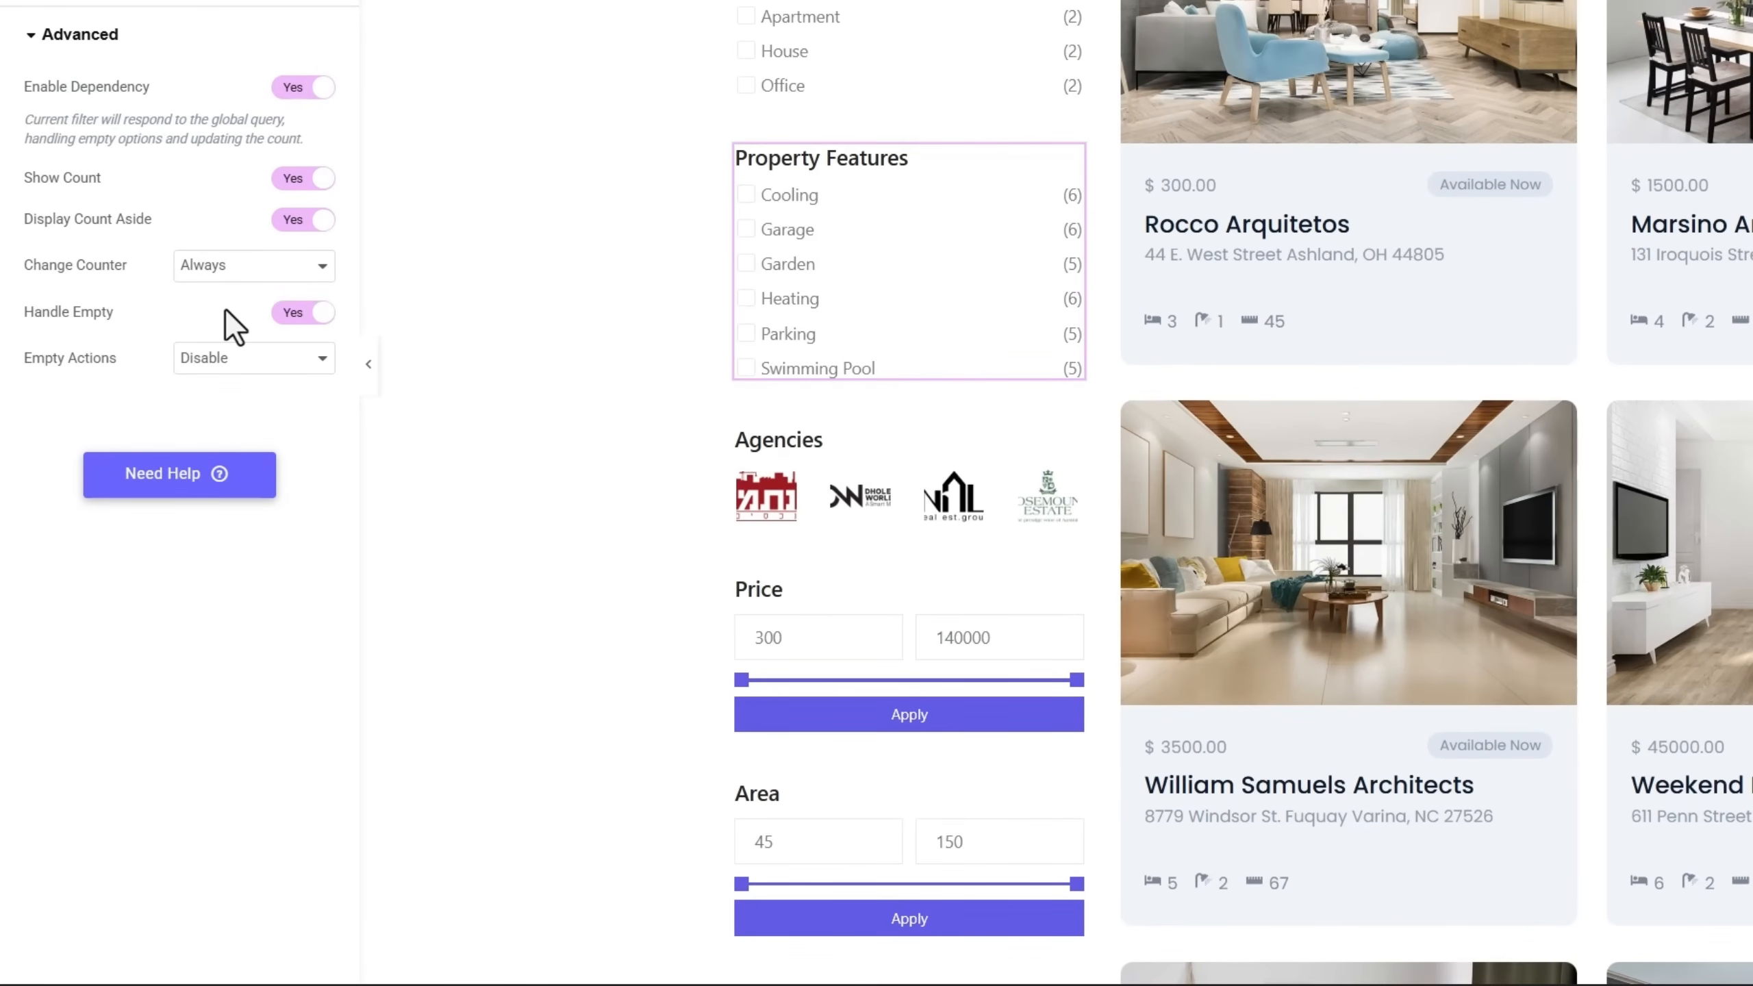
click(264, 360)
click(268, 382)
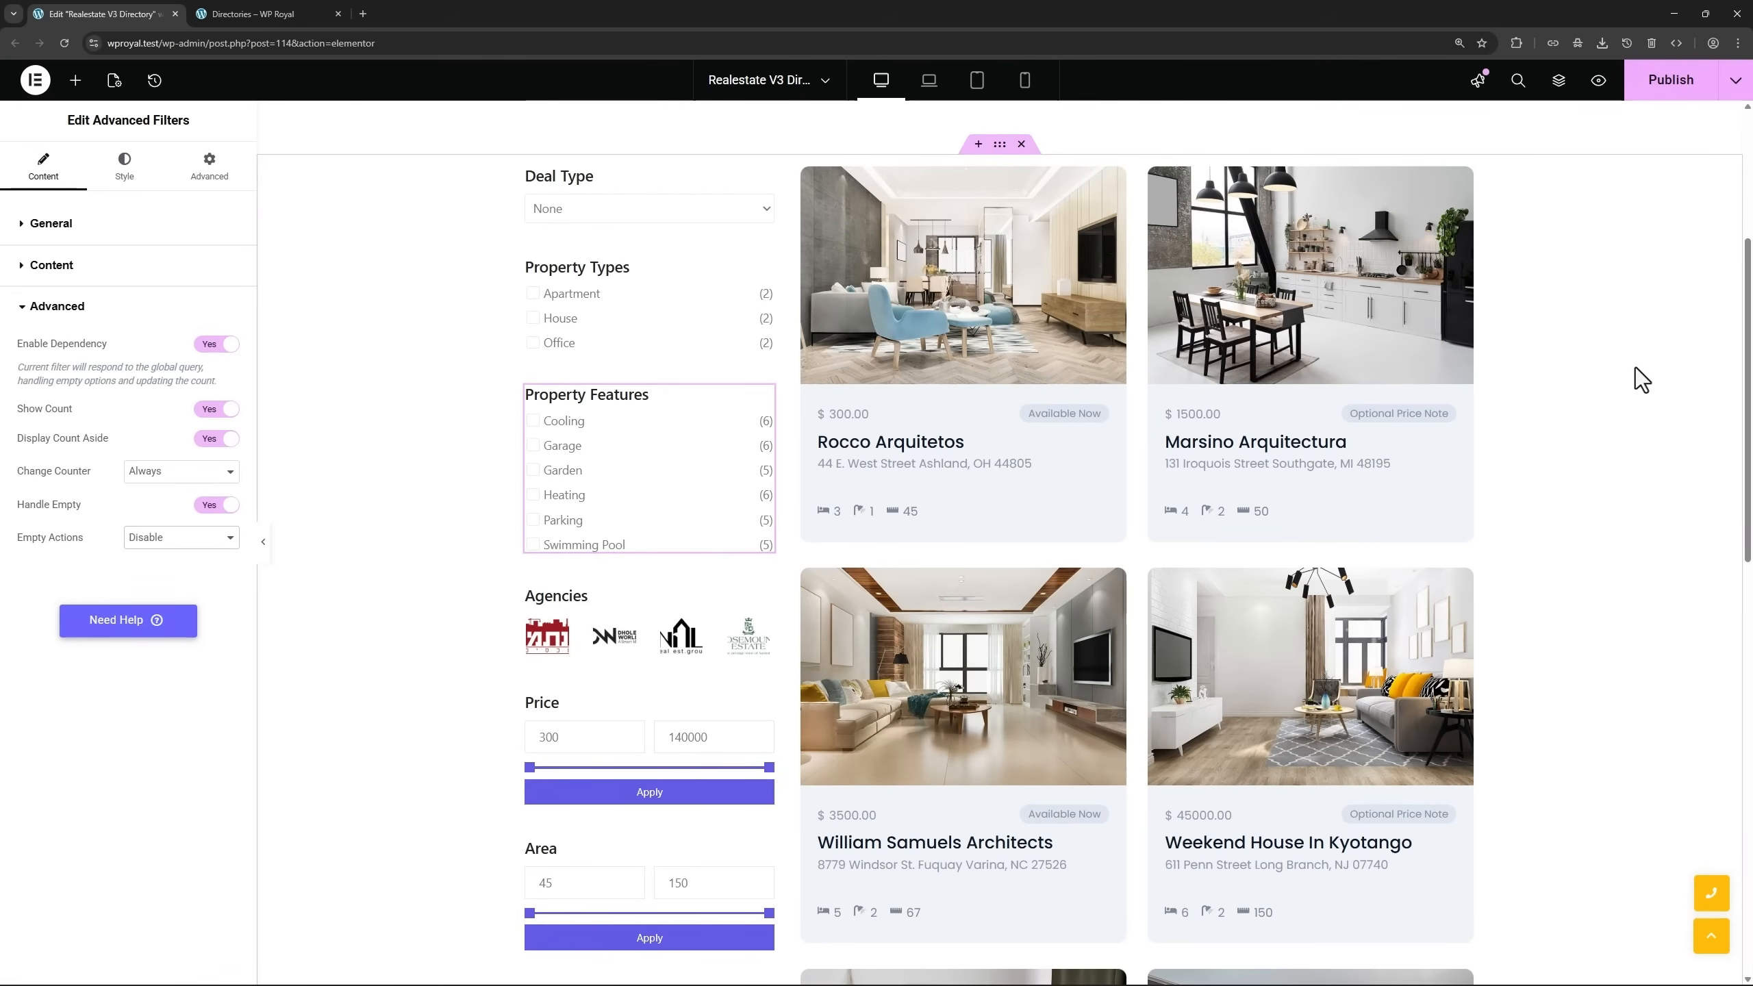
click(1664, 82)
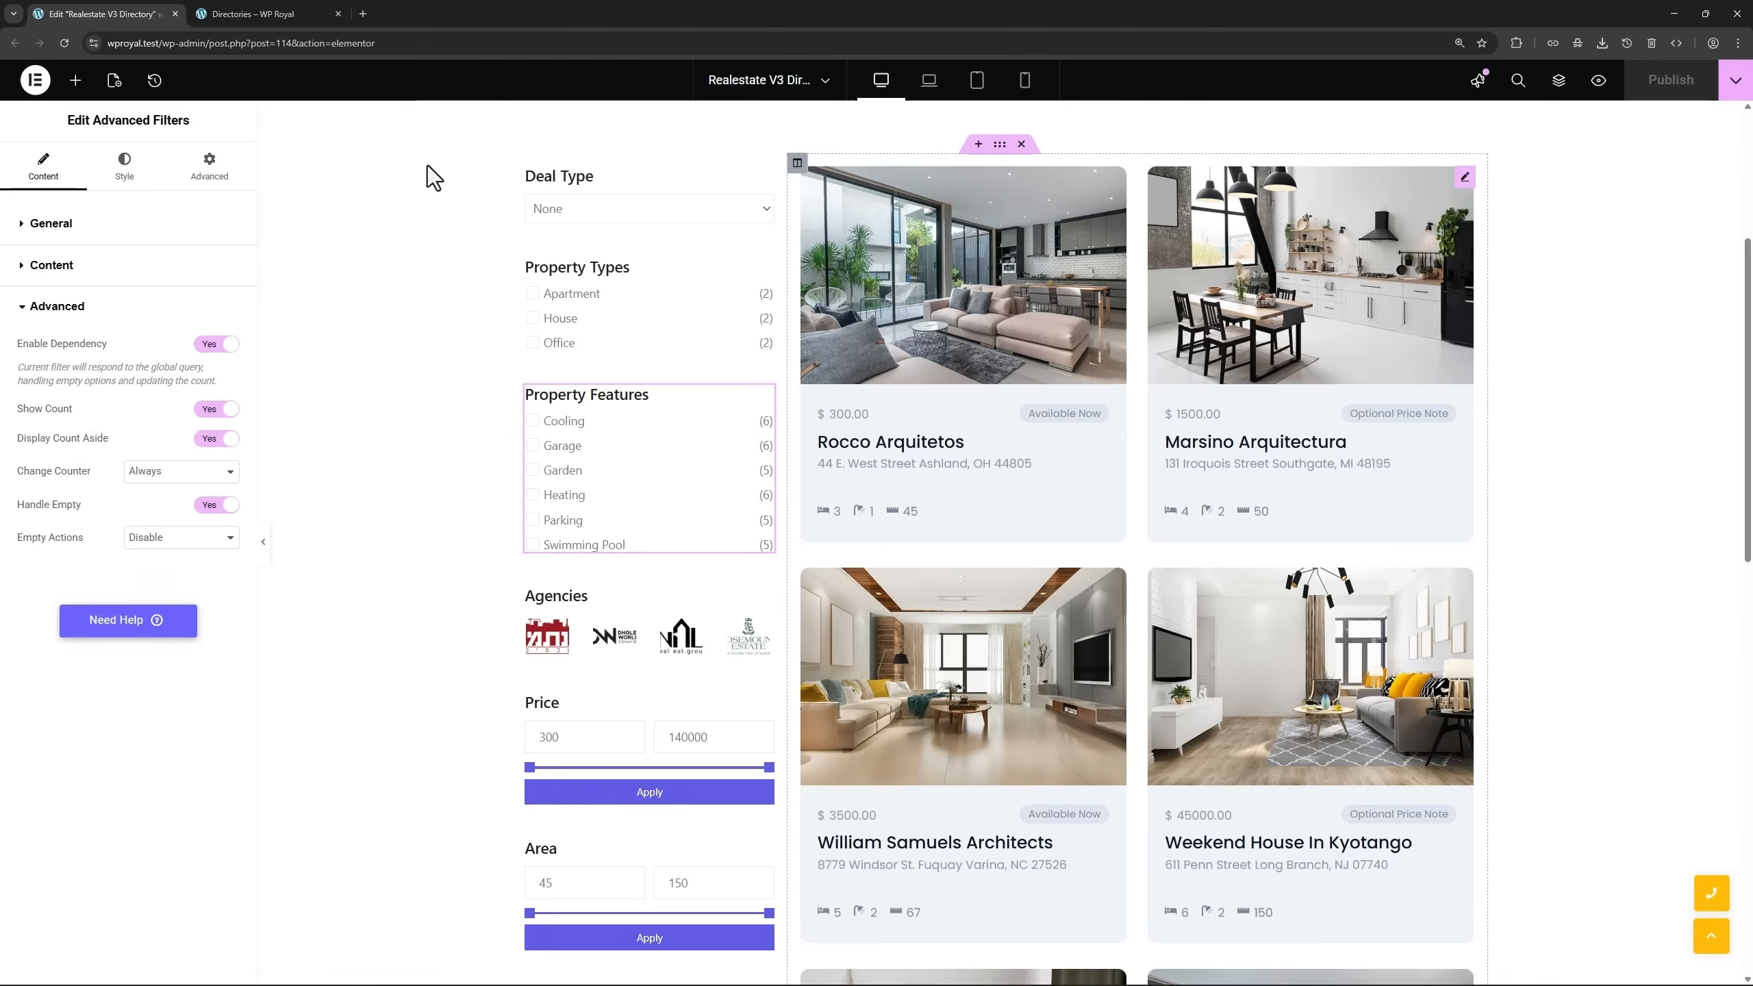
Reload the live directory, filter by the fourth agency logo to check the empty Property Features options, and return to the template editor.
click(268, 20)
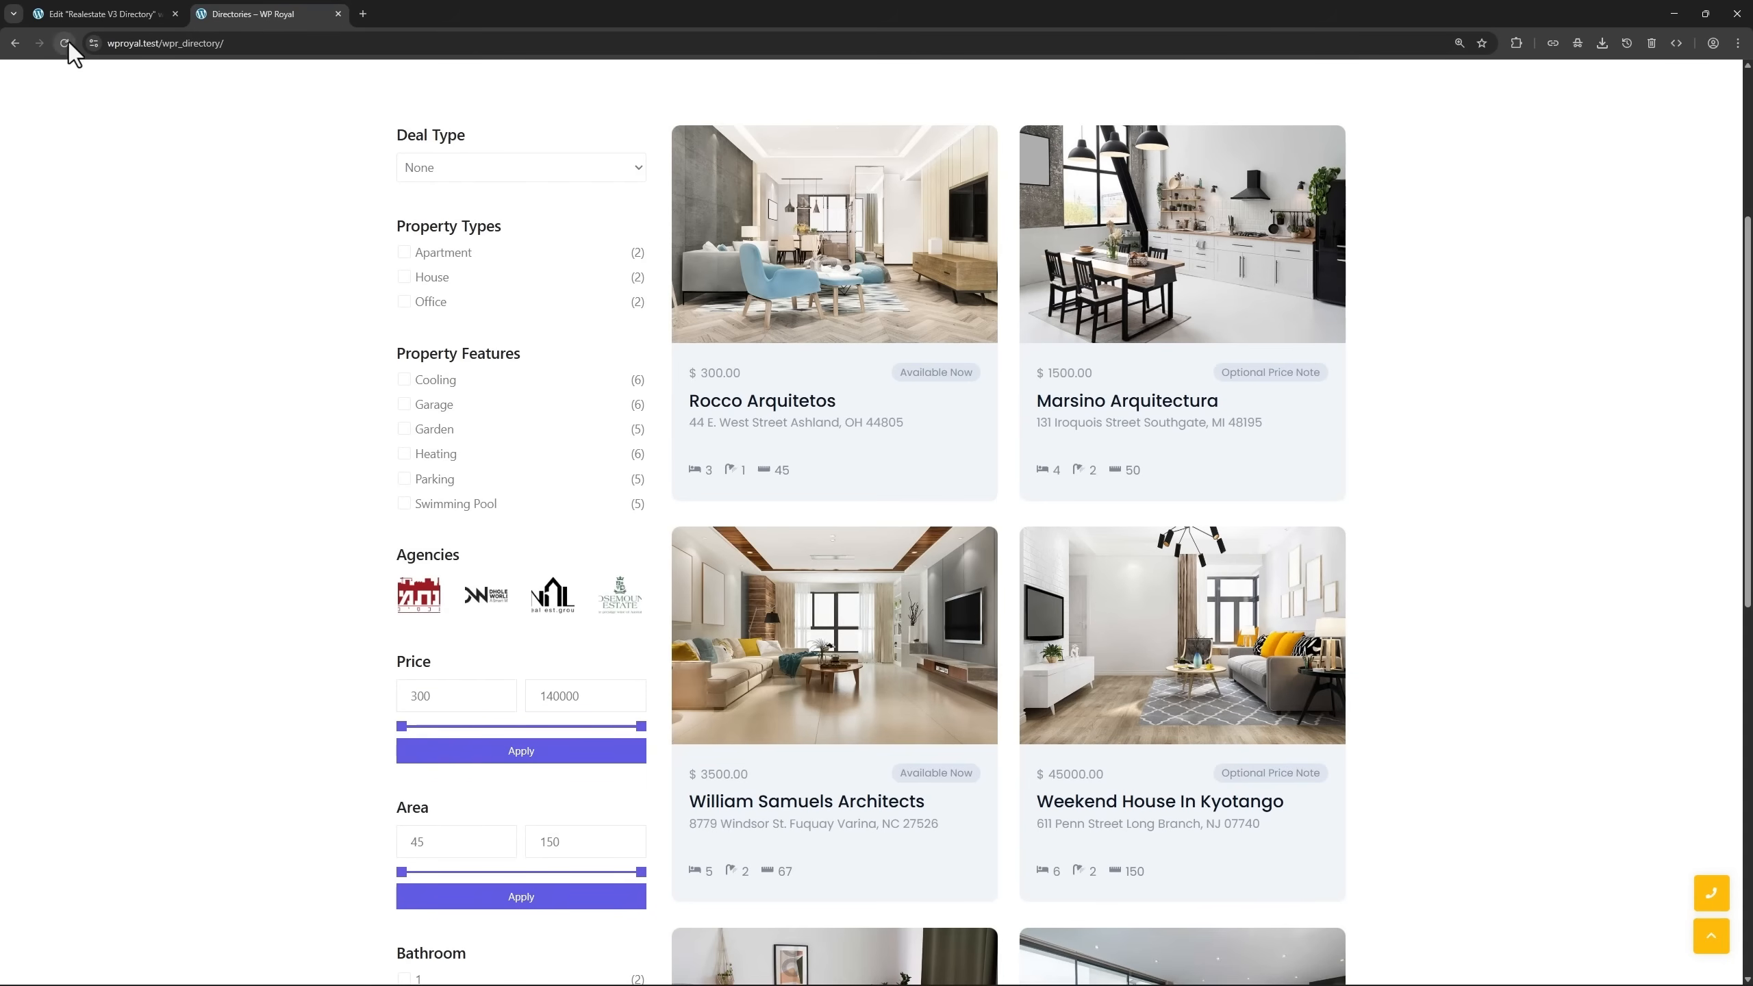
scroll(301, 314, down, 2)
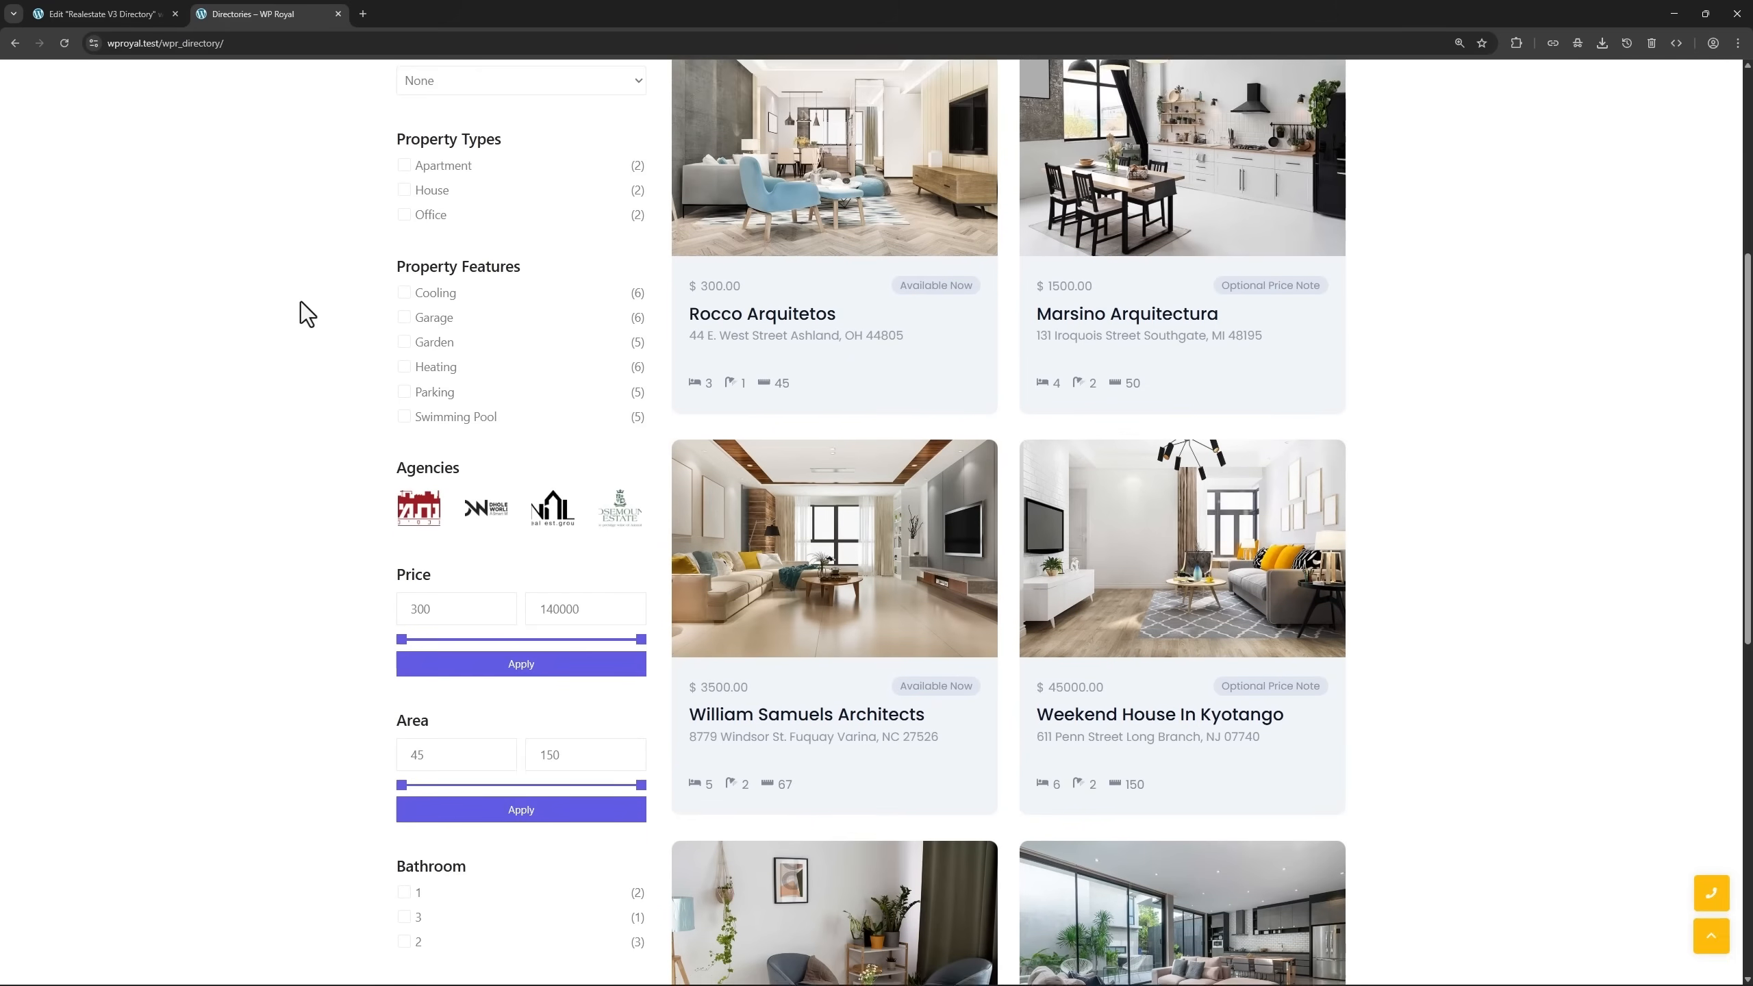
click(619, 469)
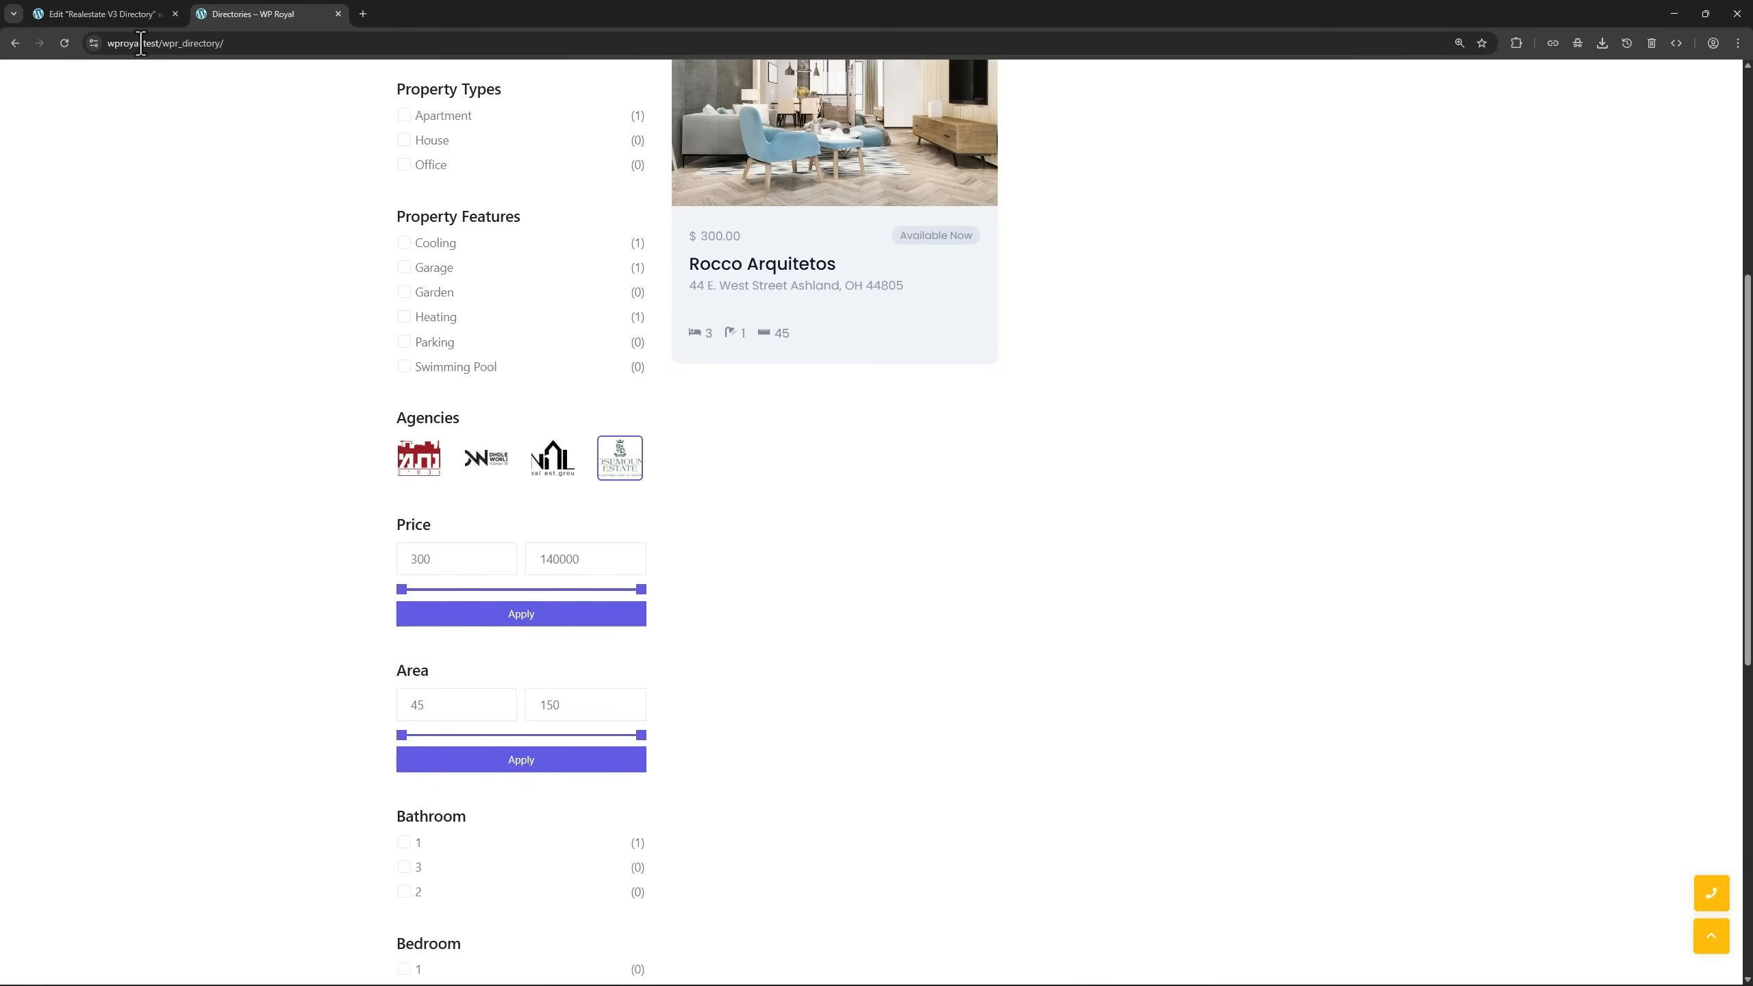
click(126, 15)
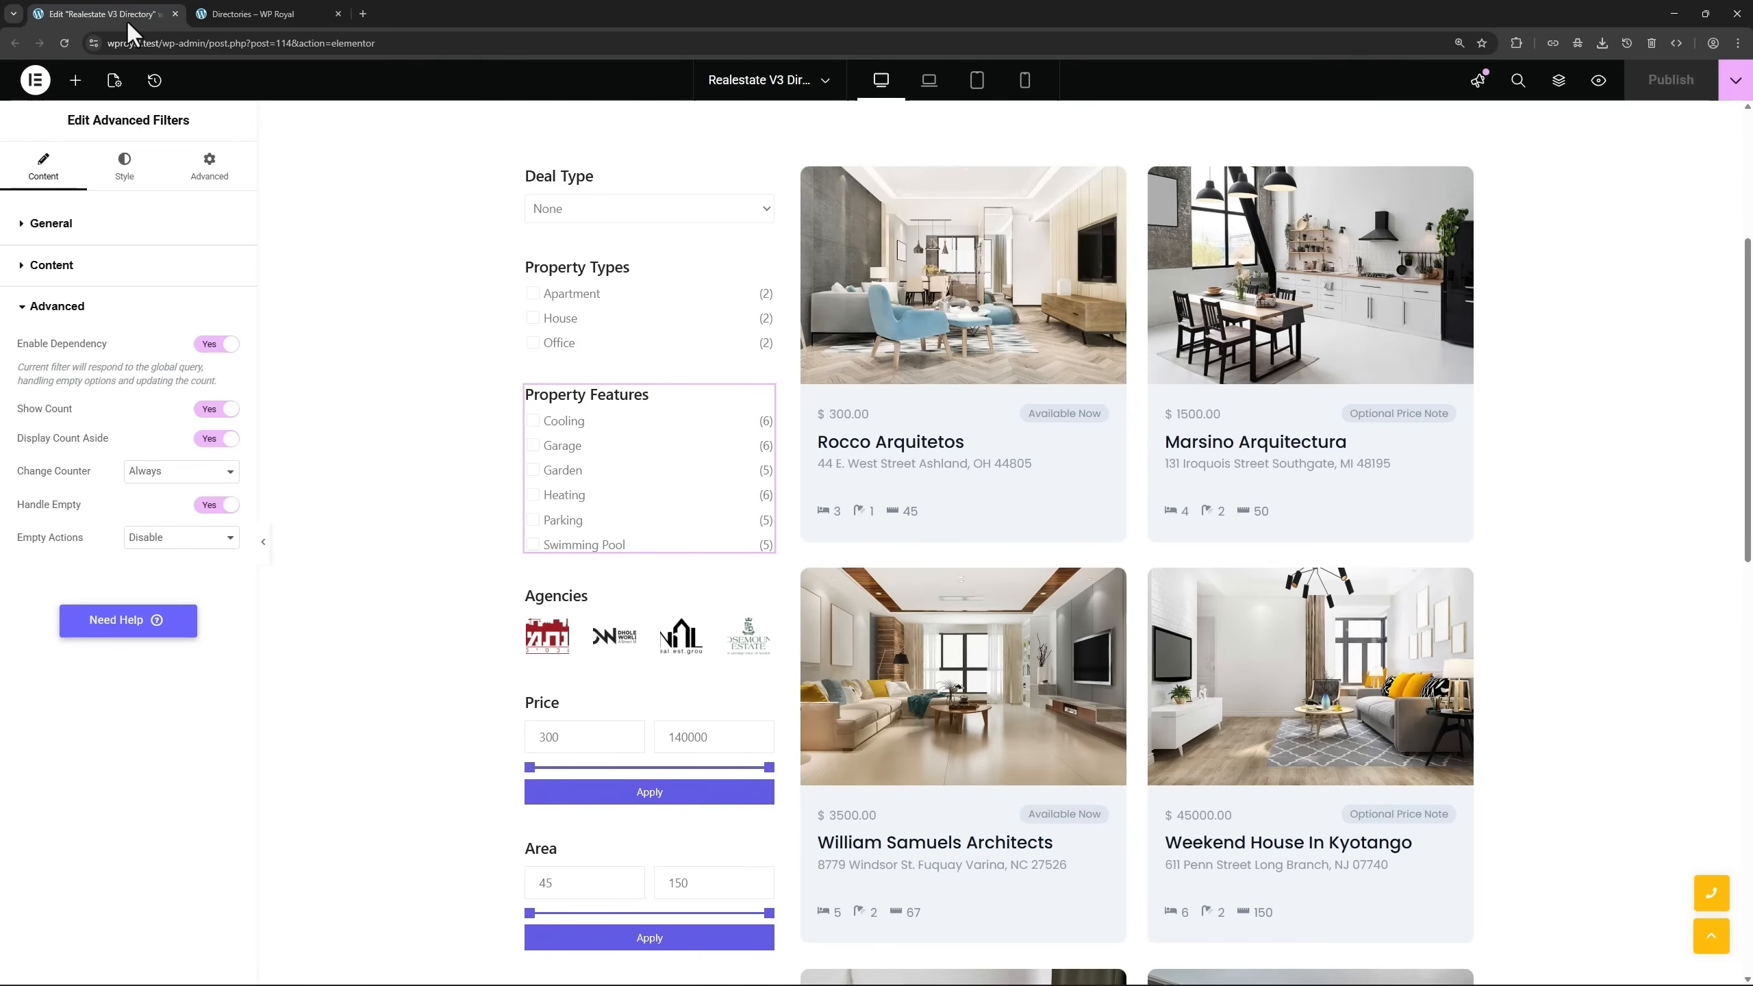
Set Empty Actions to Hide on the Property Features filter and publish the directory template.
click(153, 544)
click(156, 575)
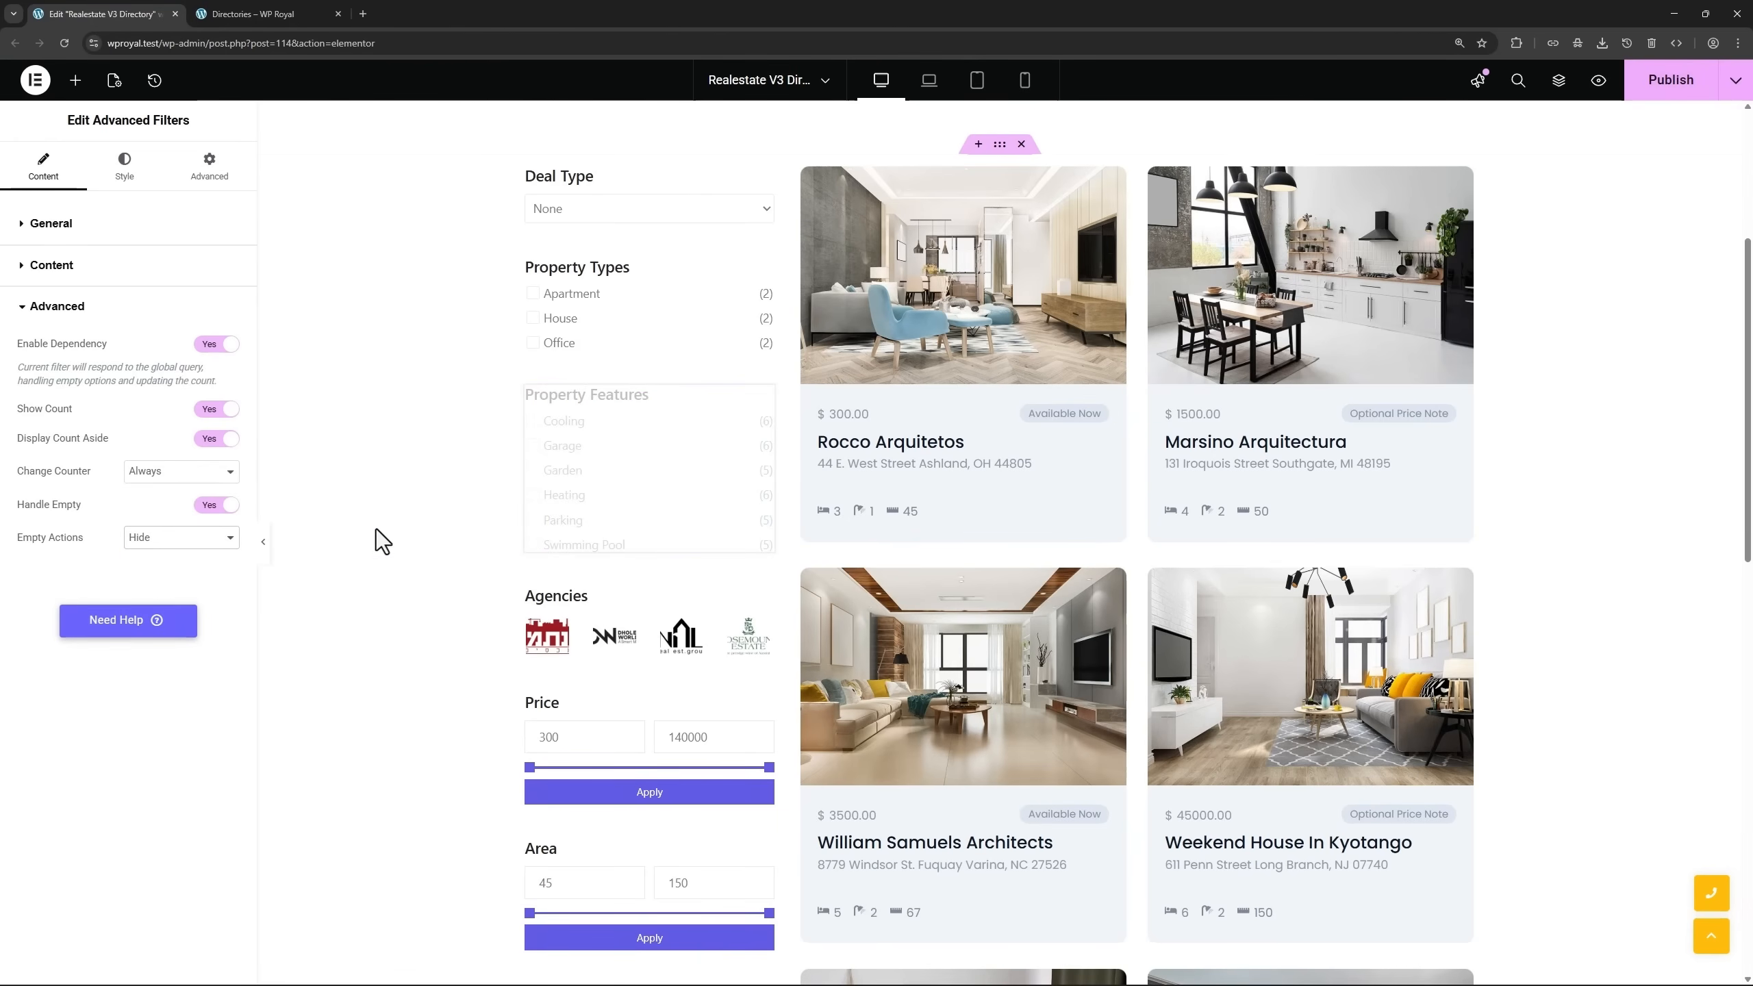
click(1667, 81)
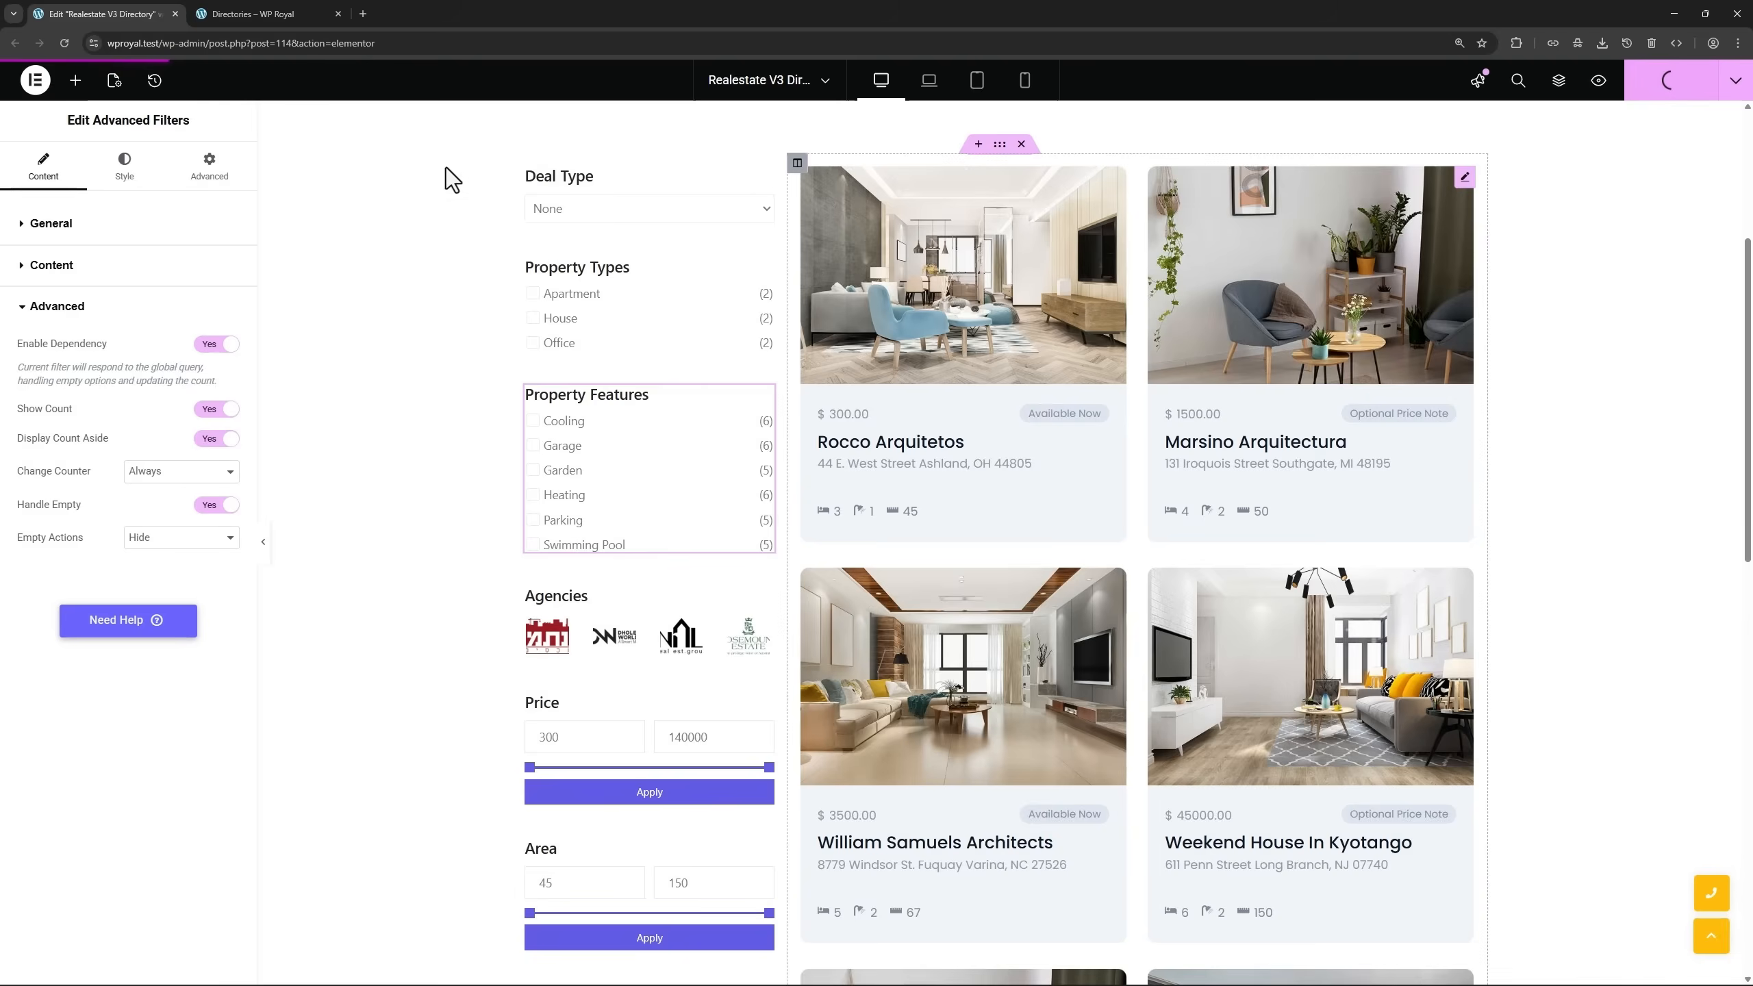
Filter the live directory by the fourth agency logo to check how empty Property Features options are handled.
click(249, 14)
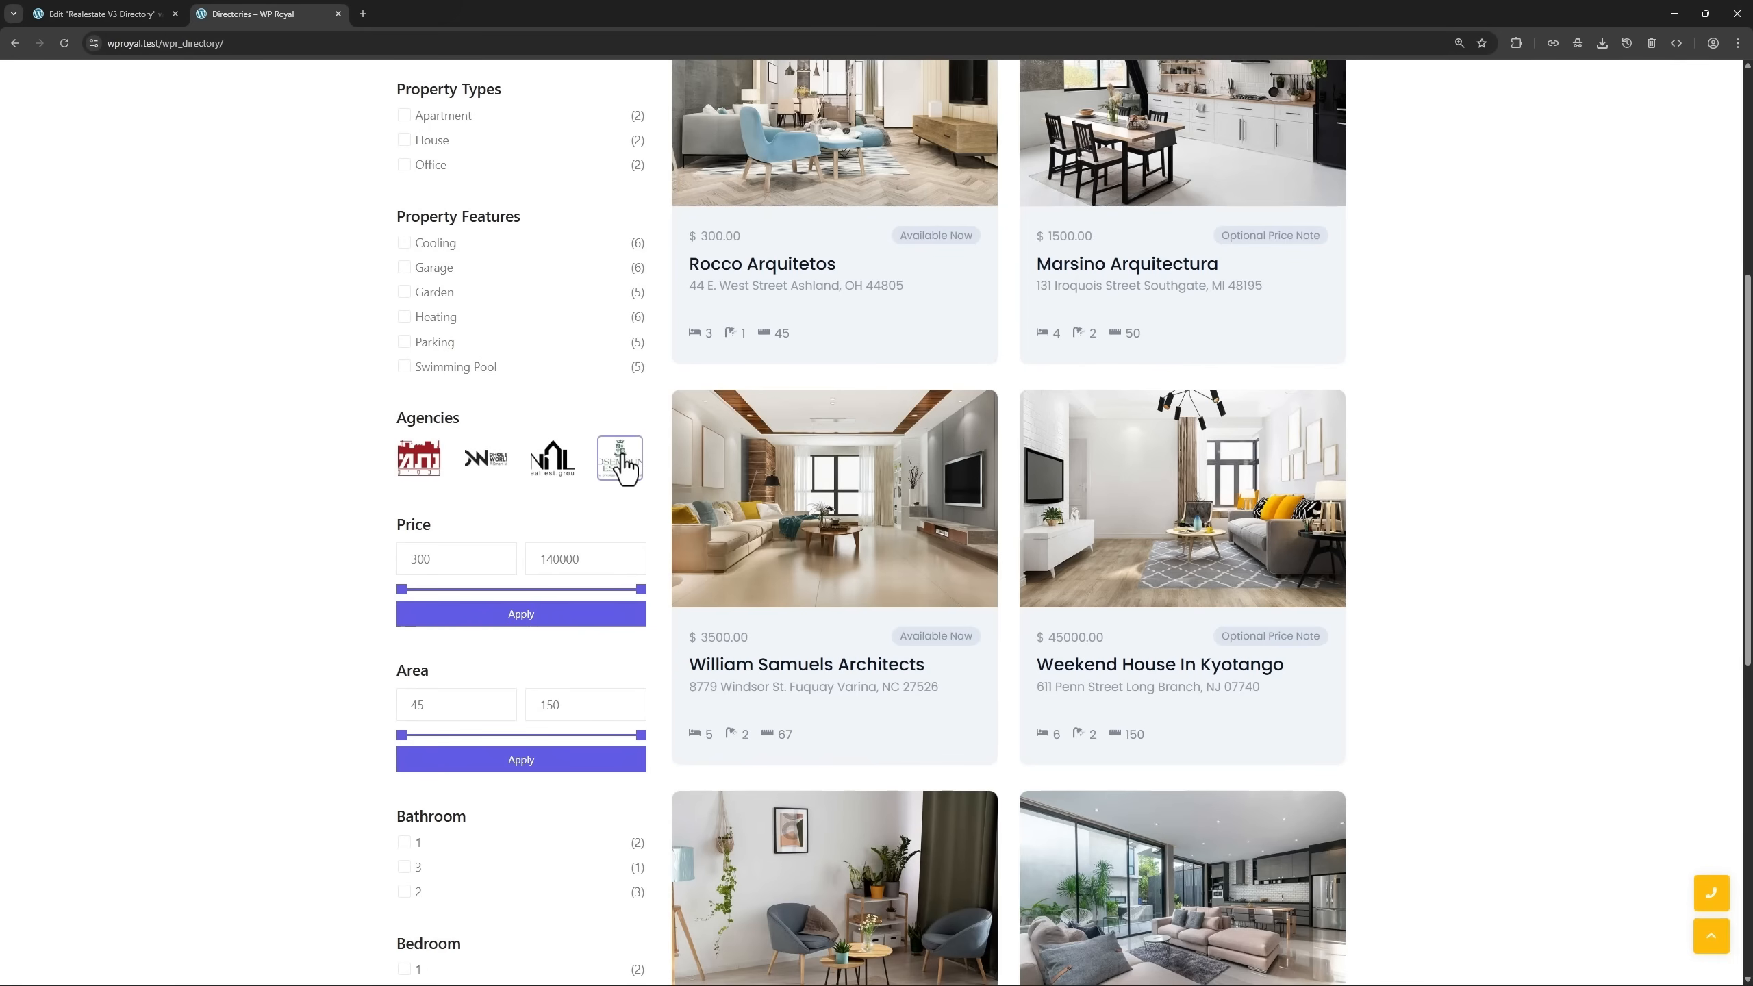
click(621, 461)
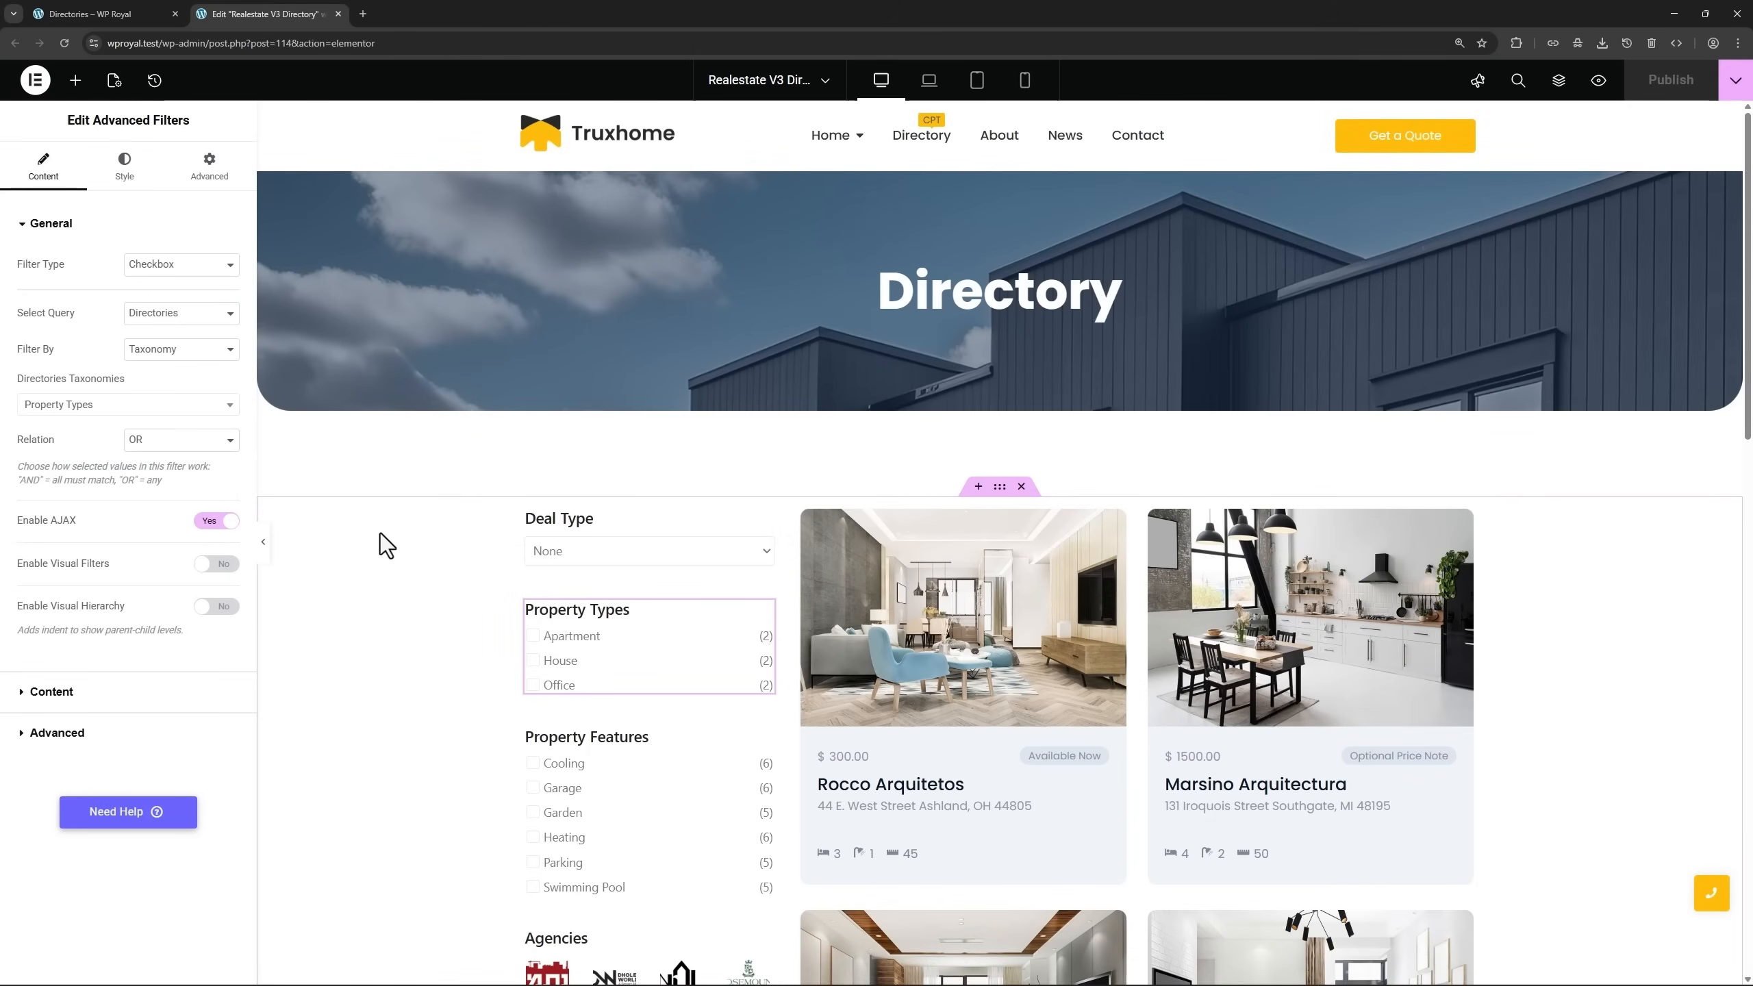
Review the Property Types filter's Relation options, and filter the live directory by Apartment and House to check the OR relation.
scroll(380, 532, down, 3)
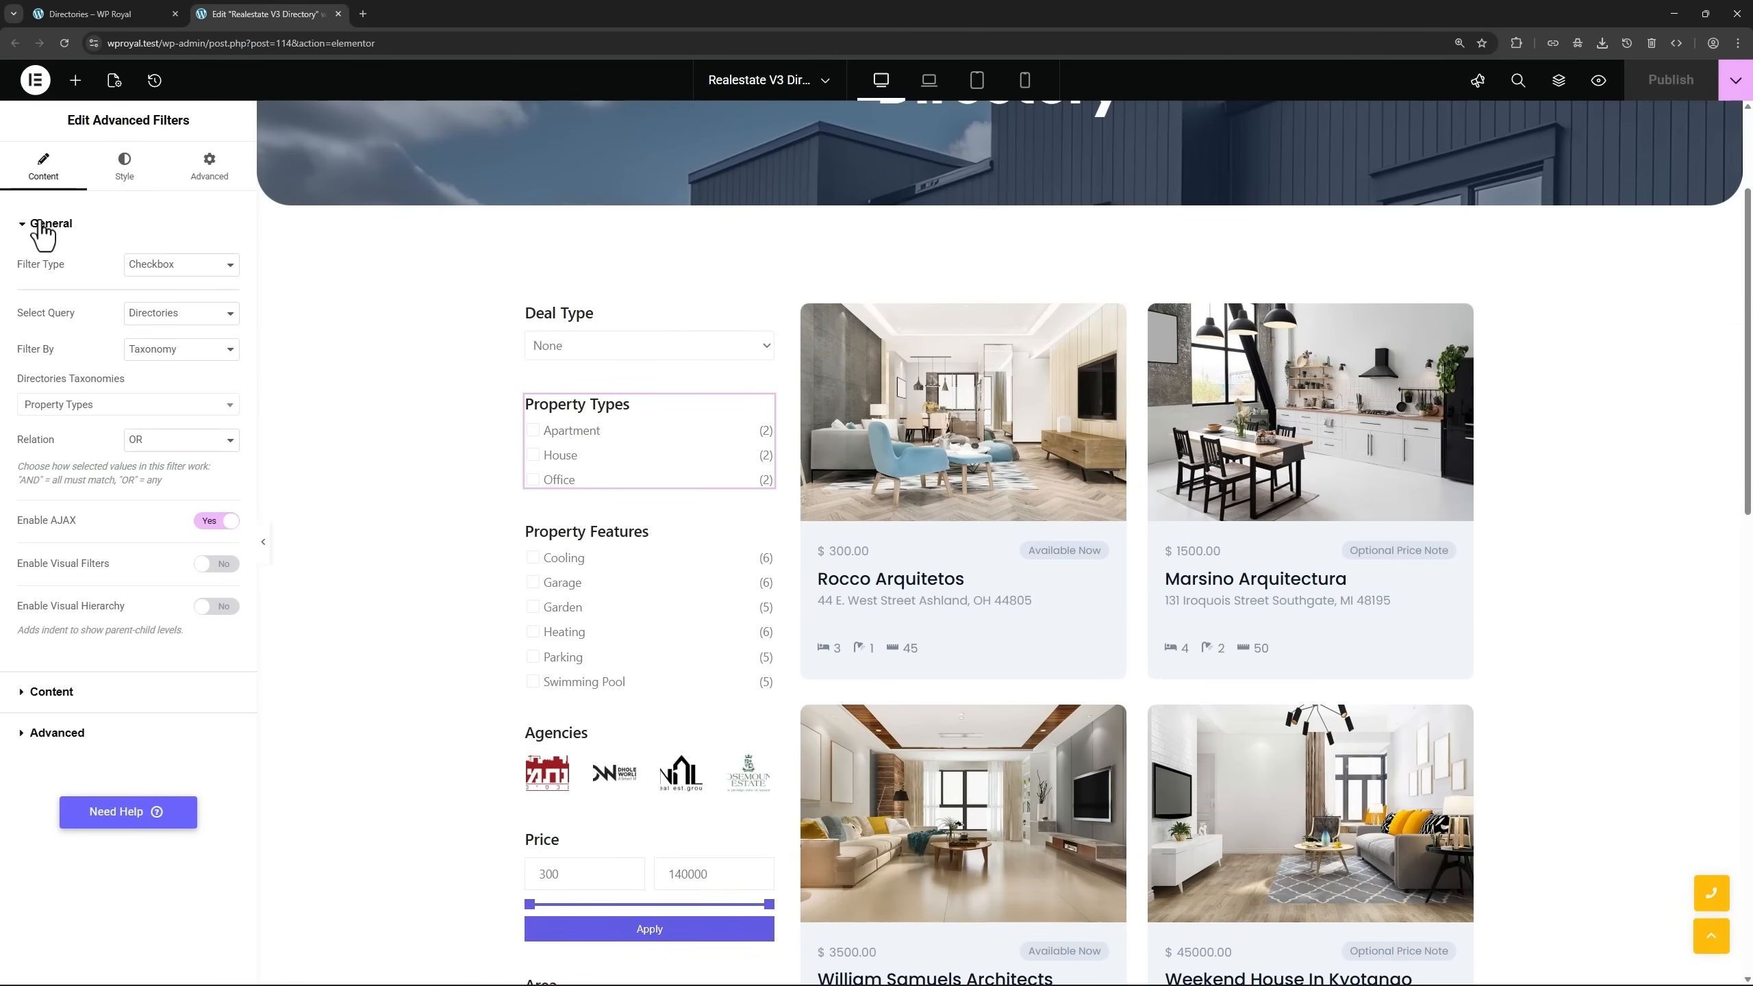
click(171, 445)
click(170, 446)
click(125, 11)
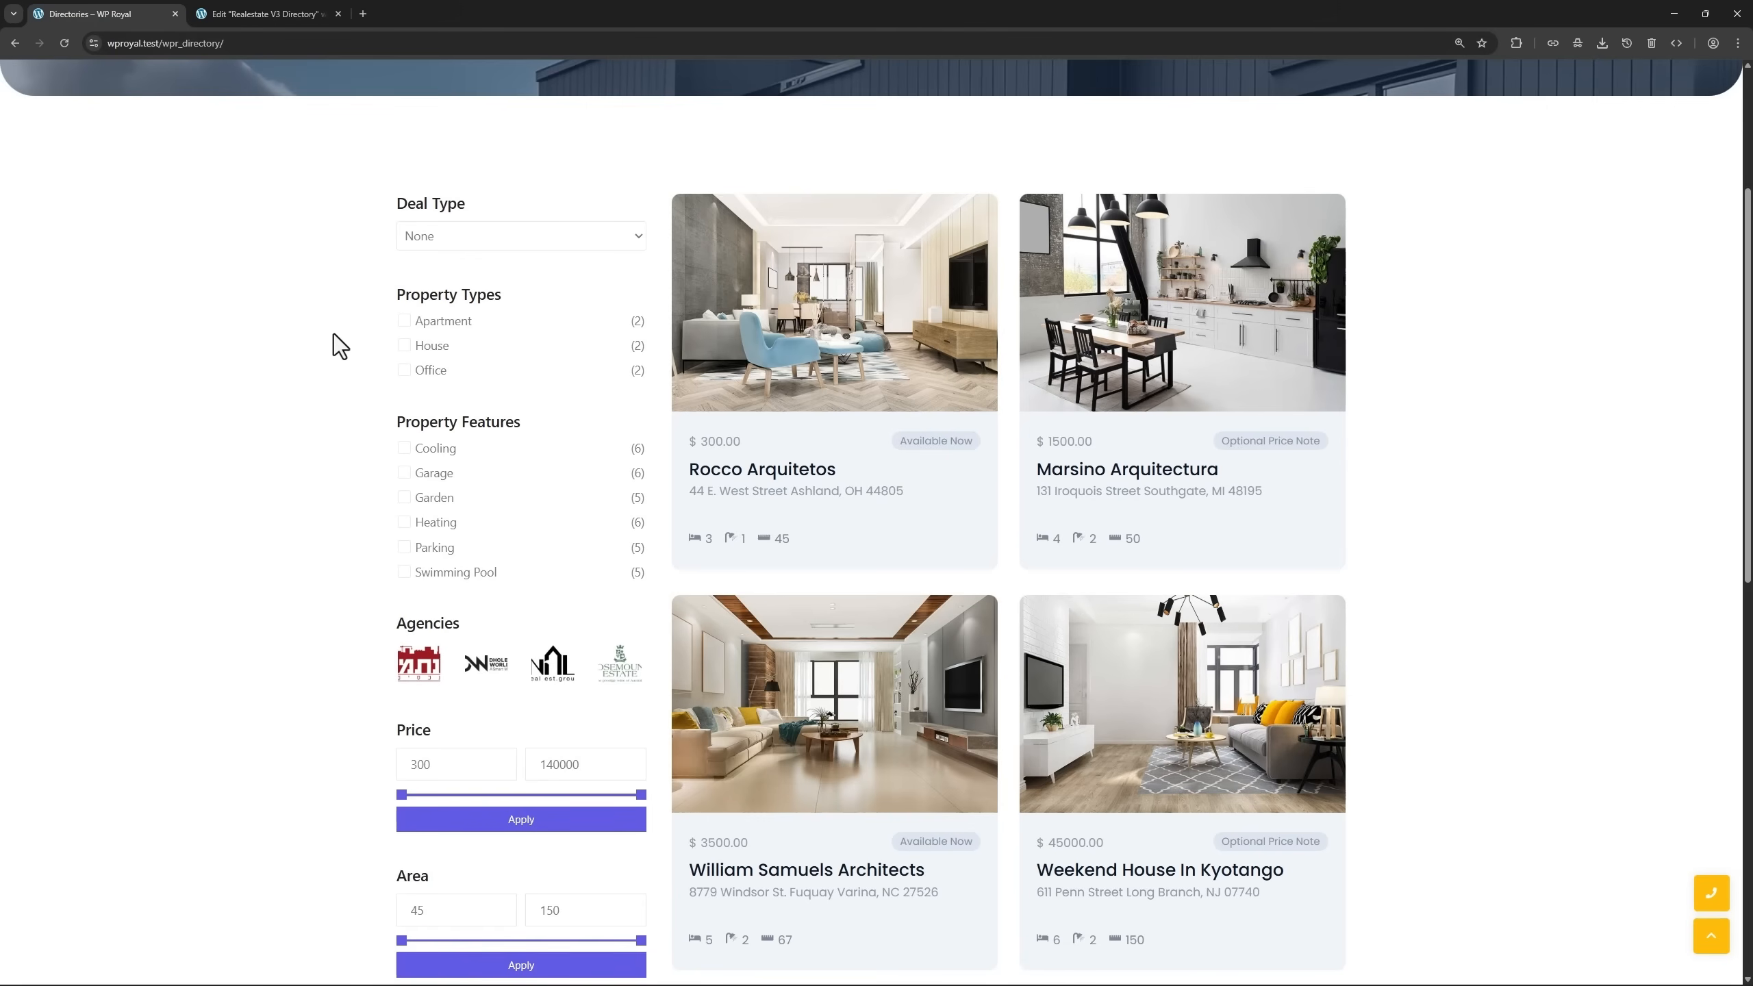
click(404, 322)
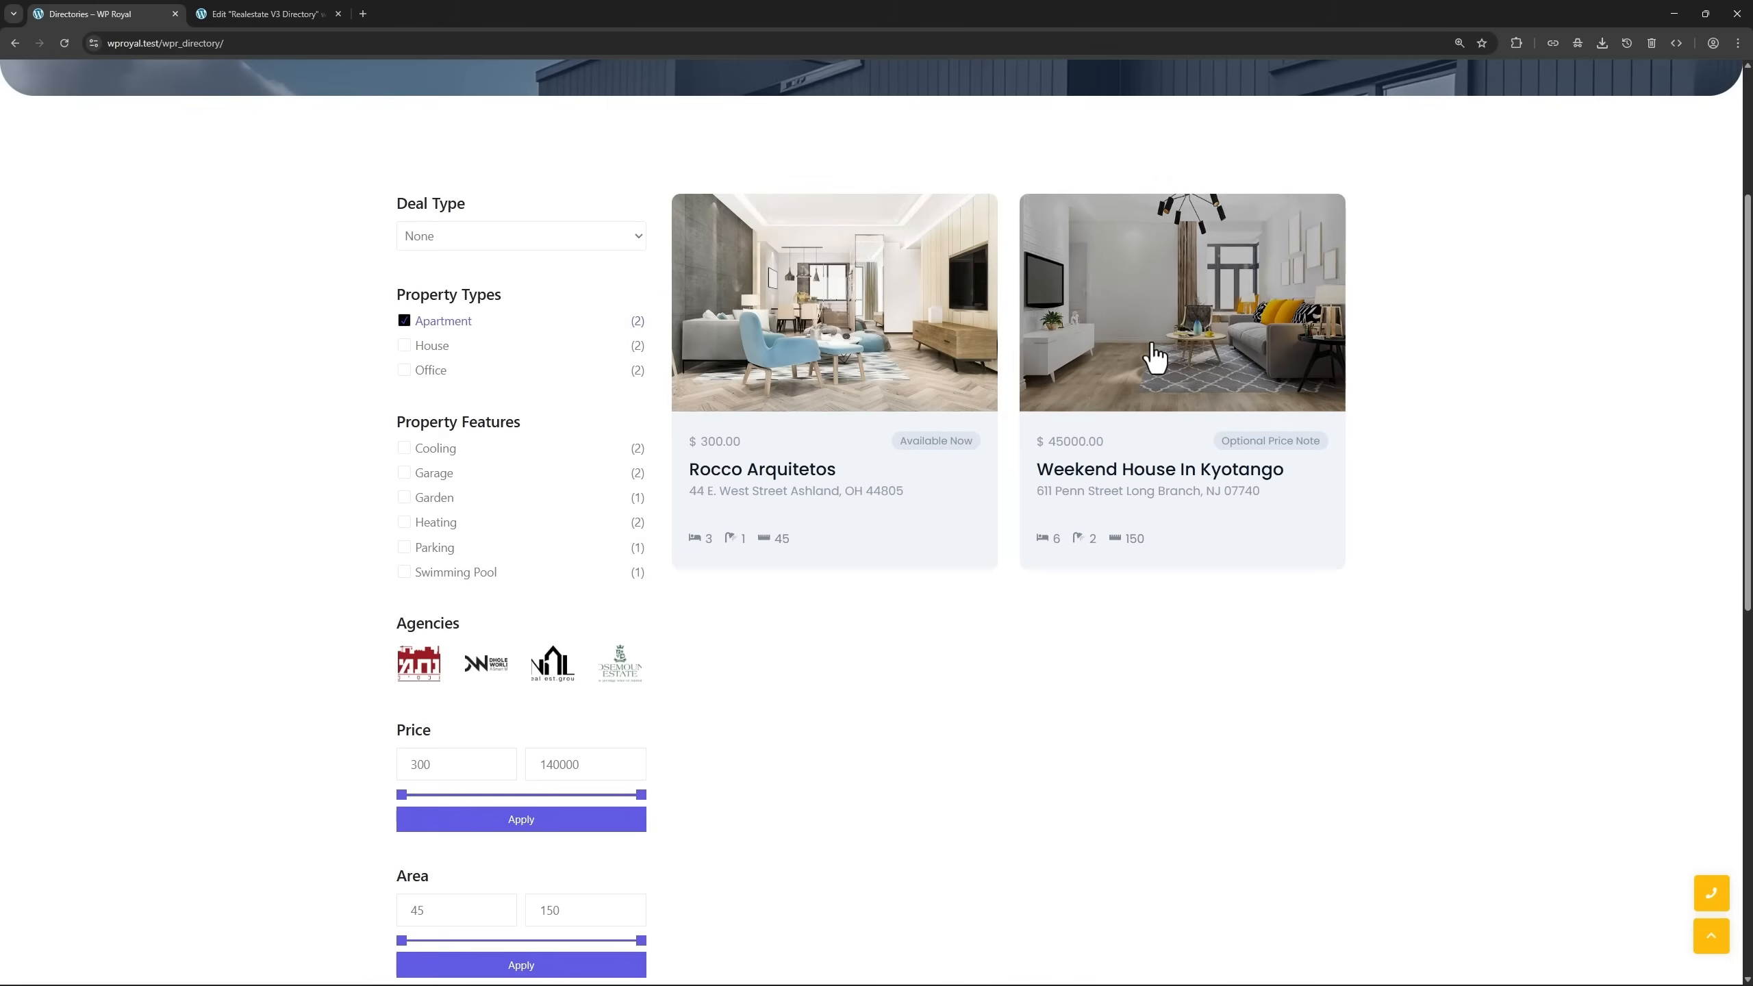
click(405, 346)
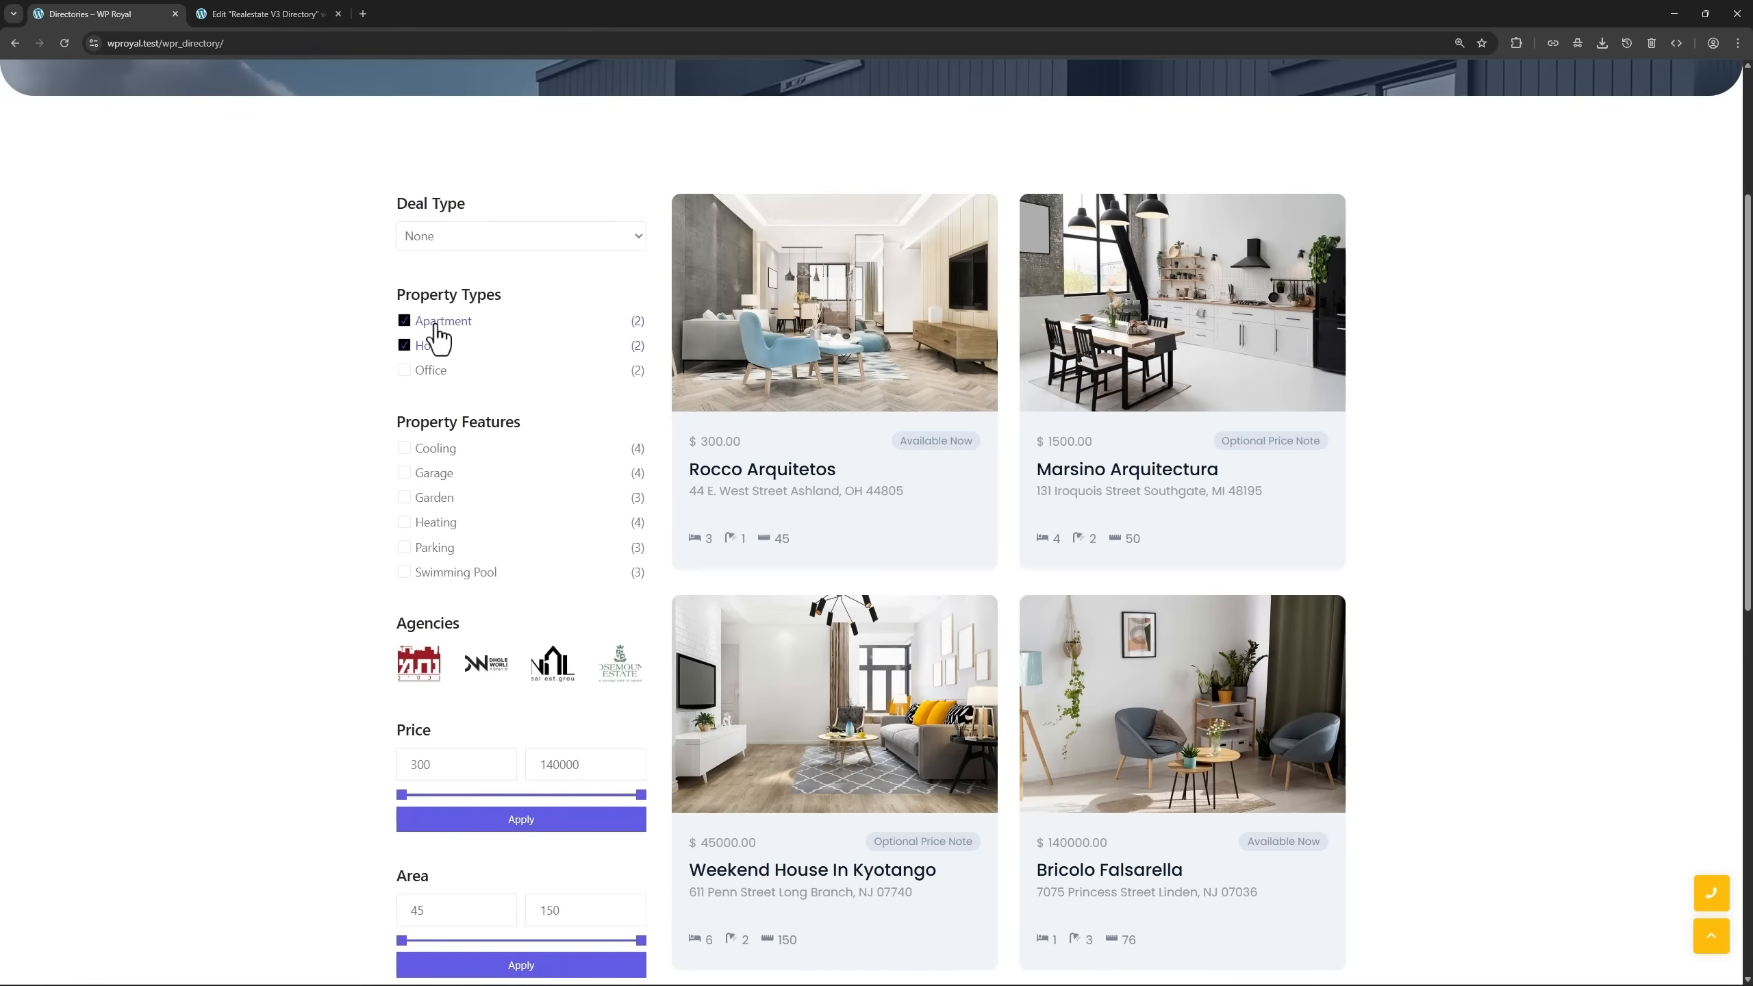
Set the Property Types filter's Relation to AND and publish the directory template.
click(270, 15)
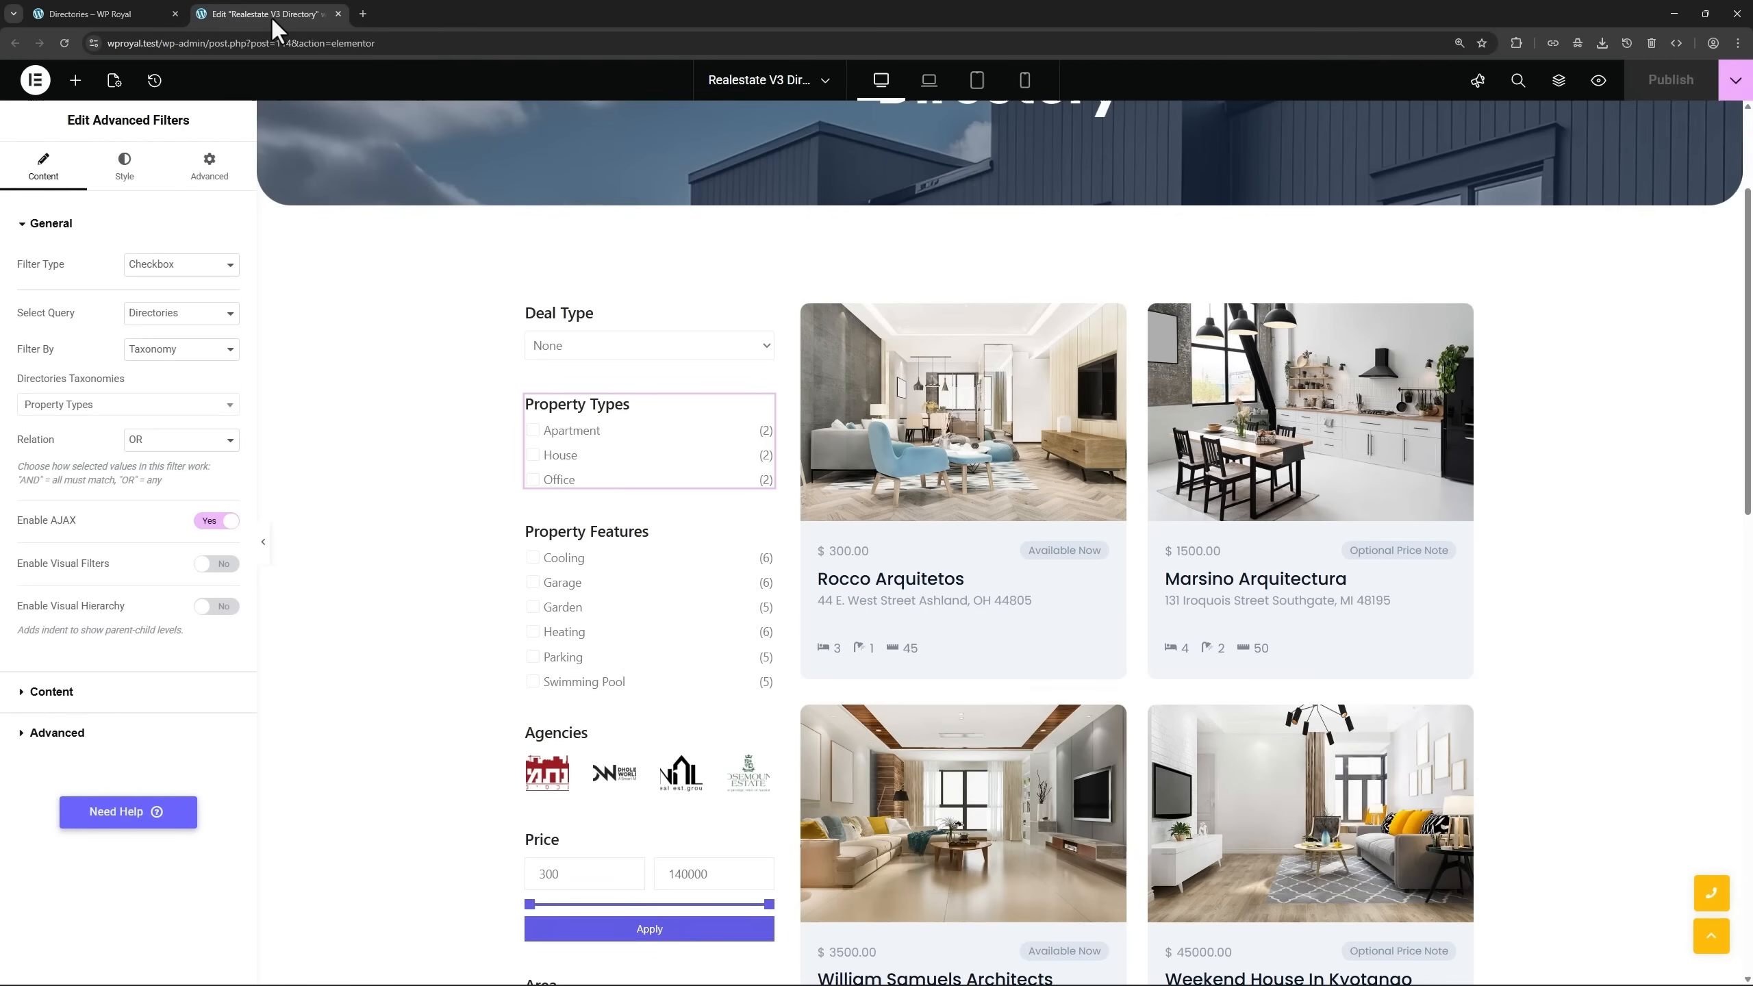
click(195, 444)
click(195, 462)
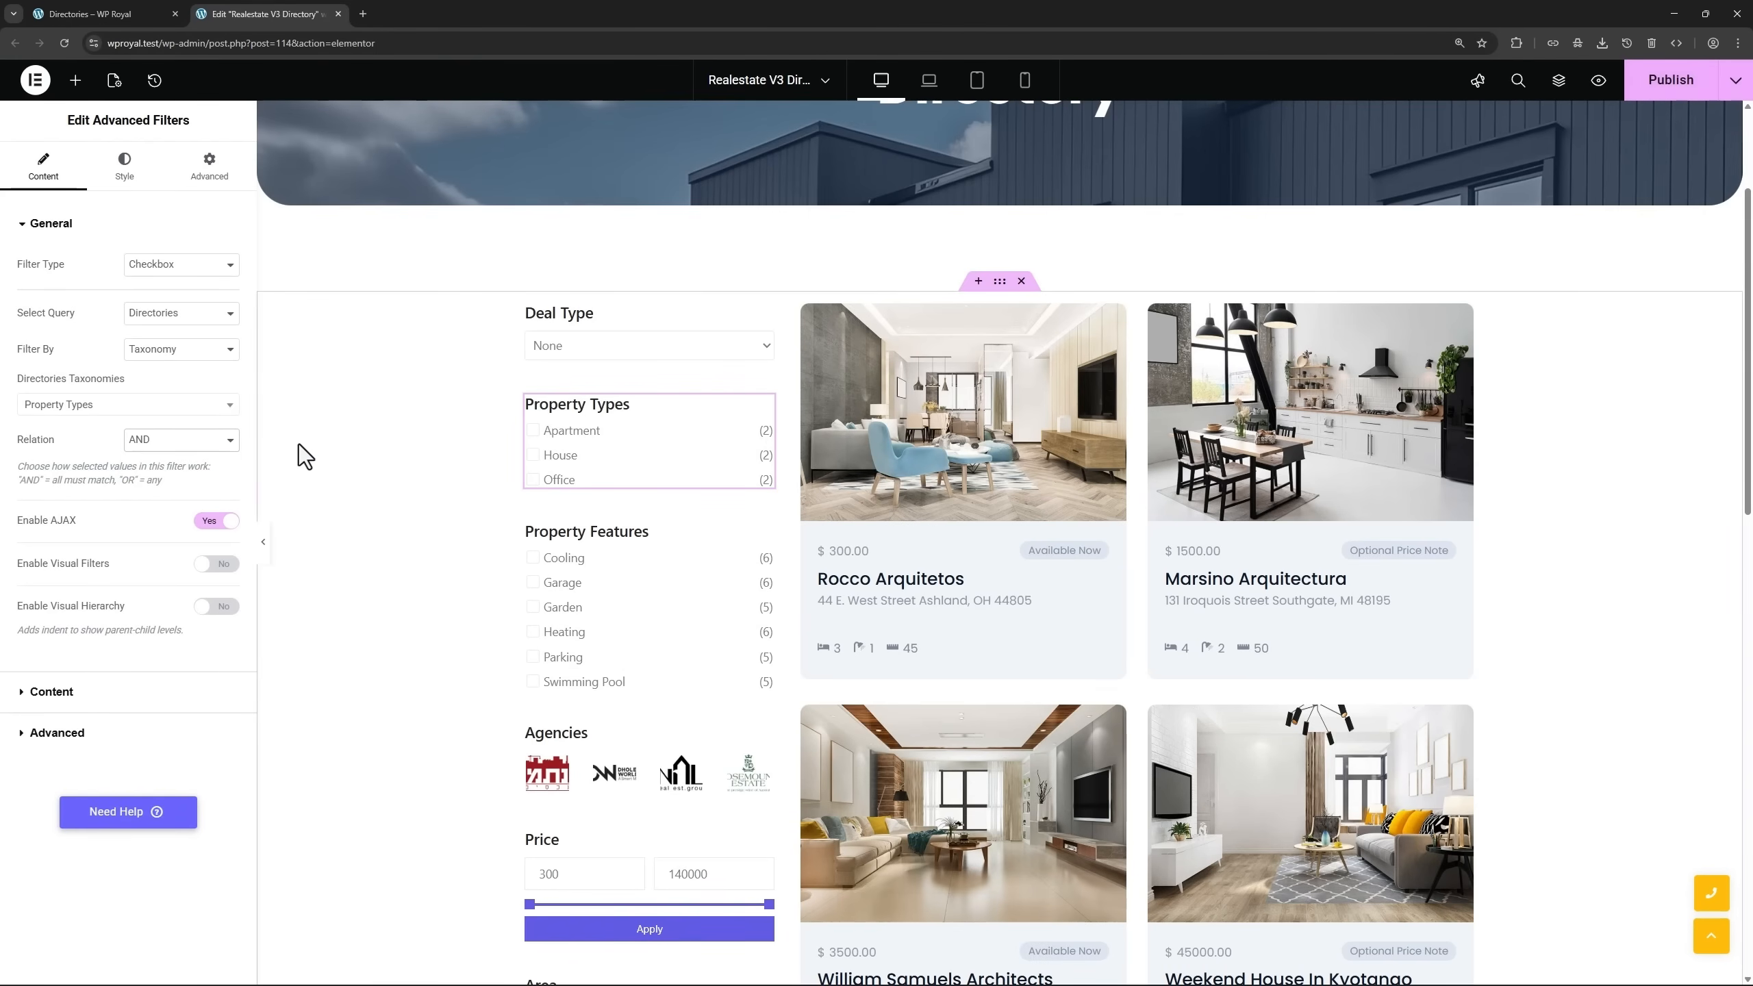
click(1660, 83)
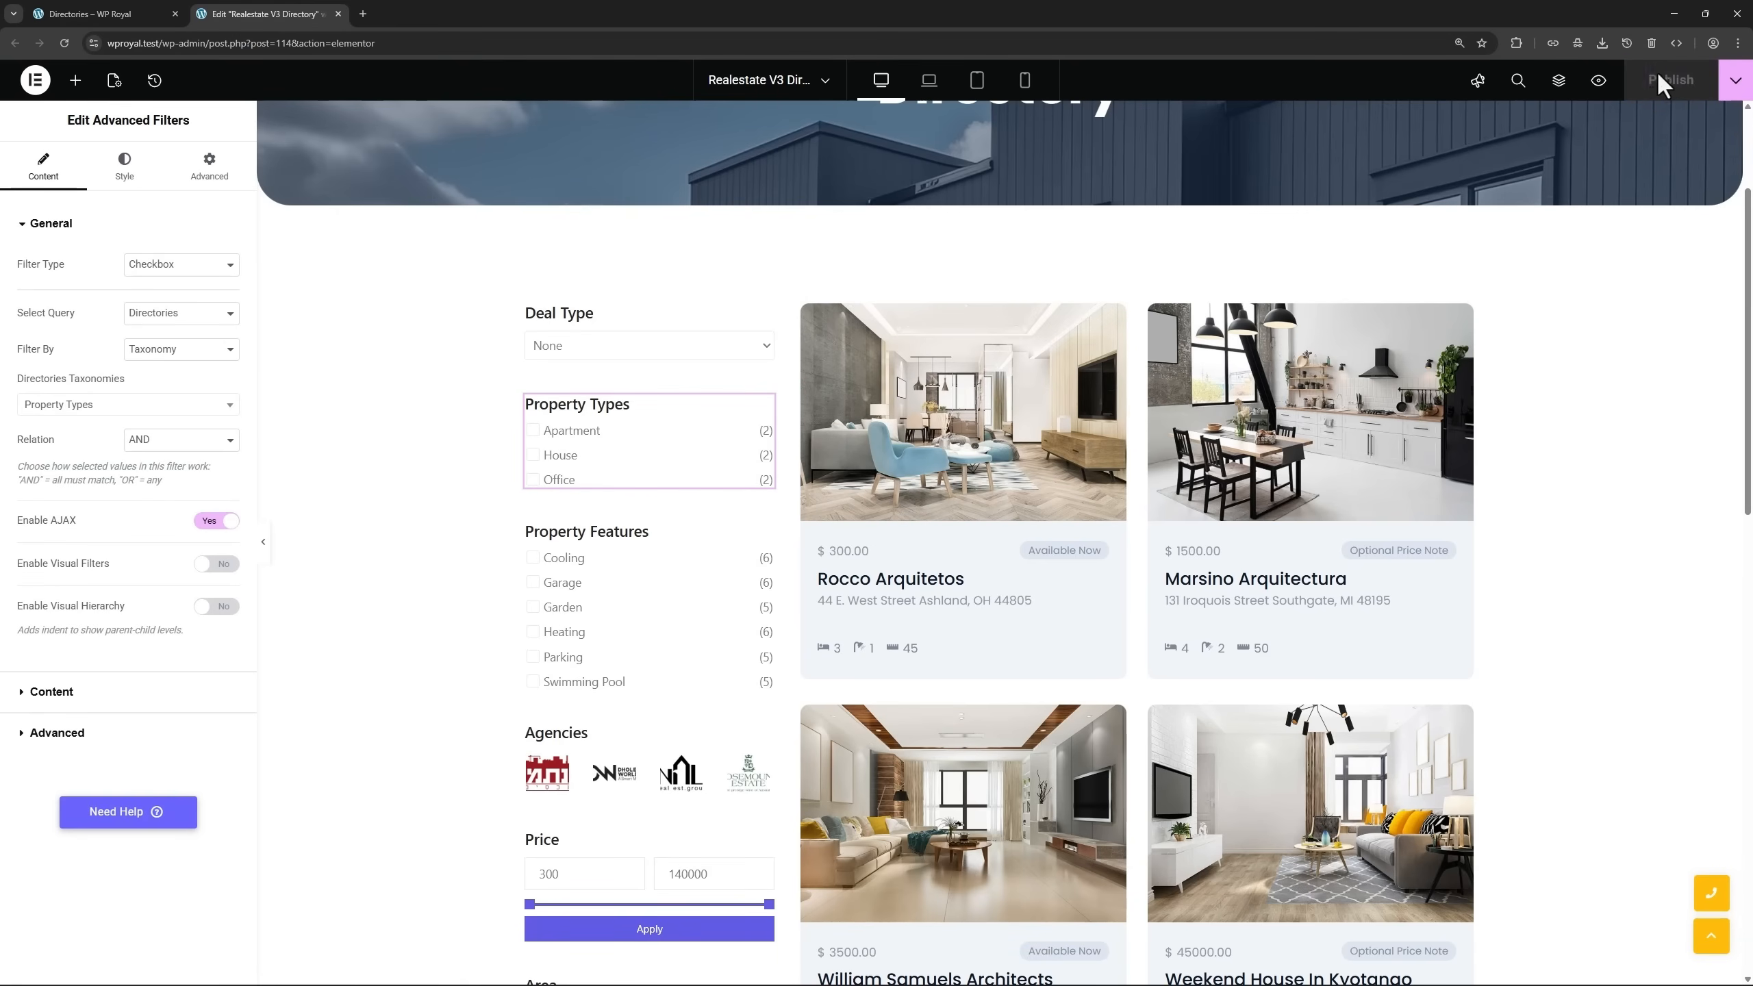
Reload the live directory and filter it by Apartment and House to check the AND relation.
click(134, 14)
click(65, 43)
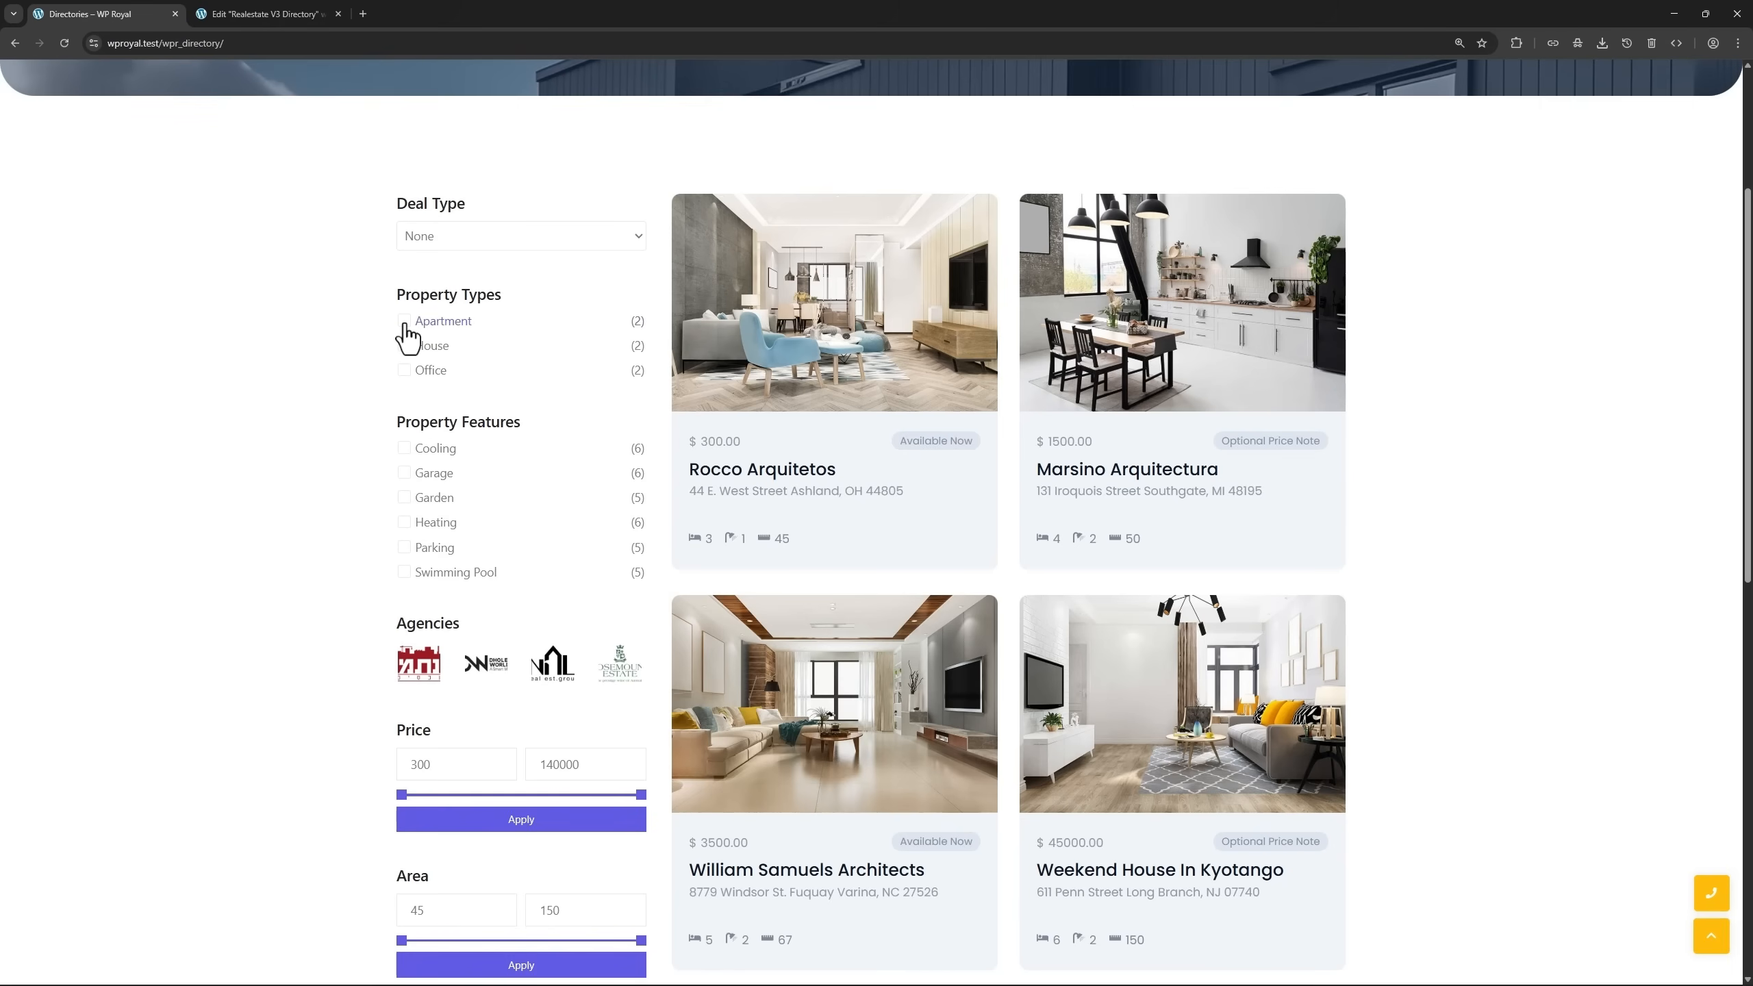
click(404, 324)
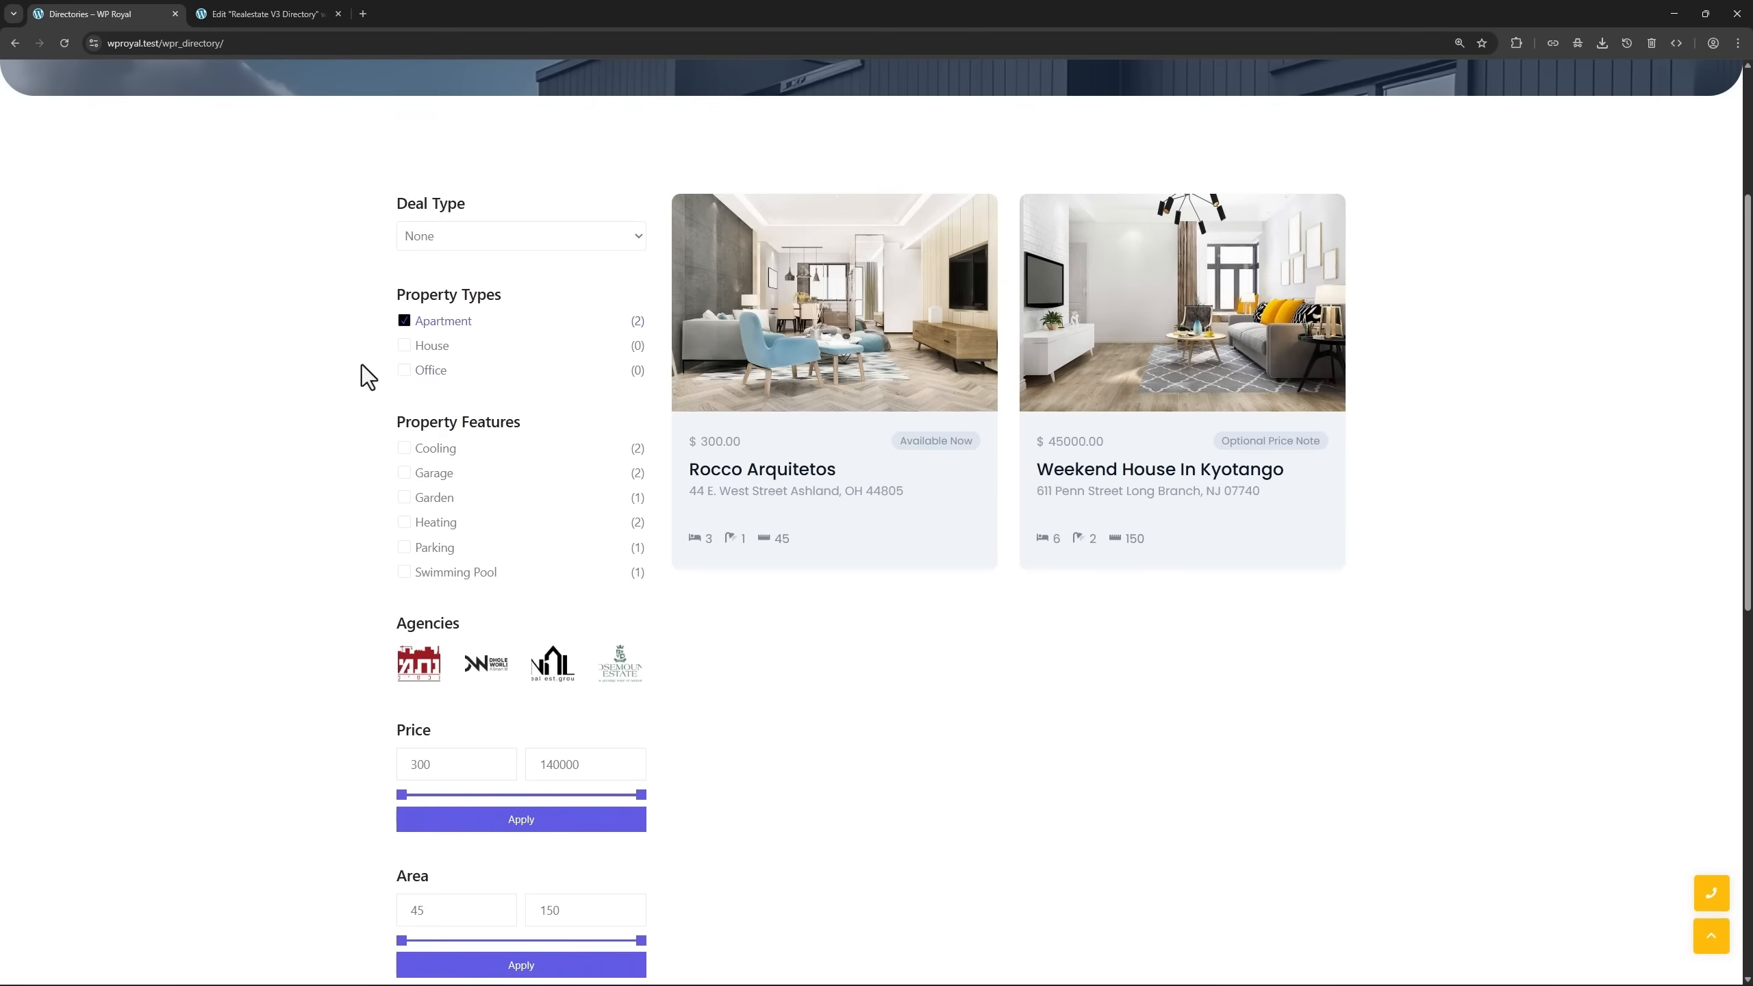
click(405, 347)
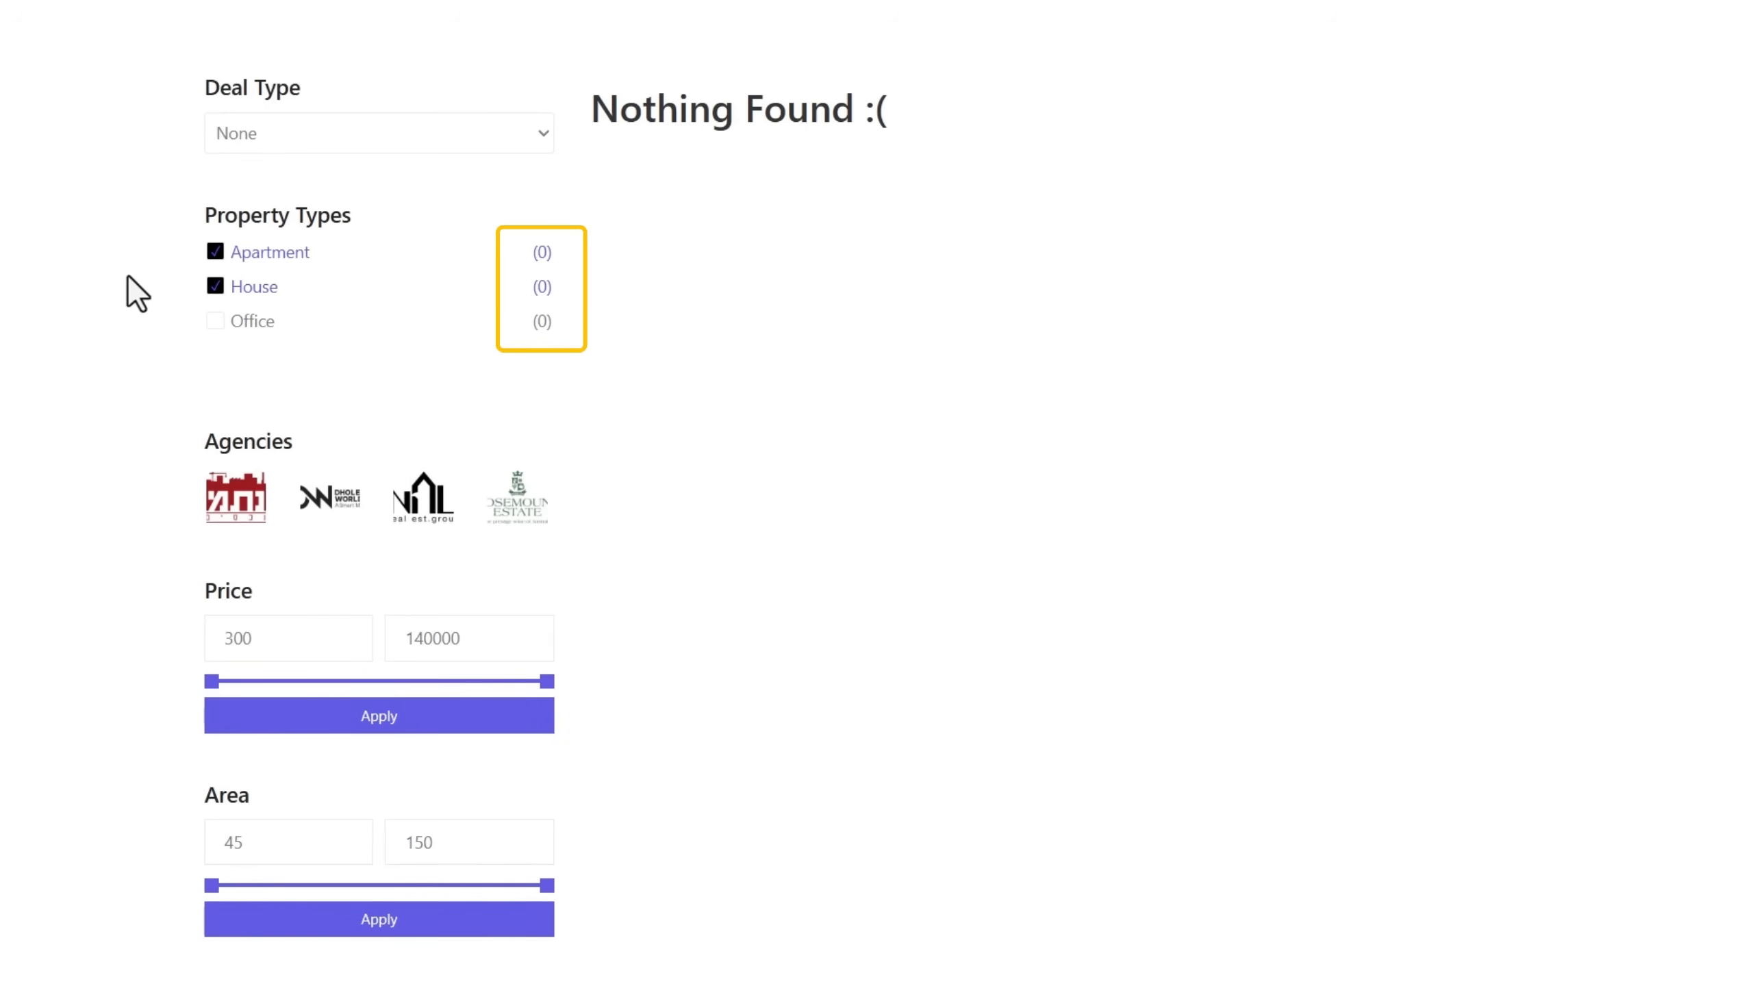
Review the Change Counter options in the Property Types filter's advanced settings.
click(273, 14)
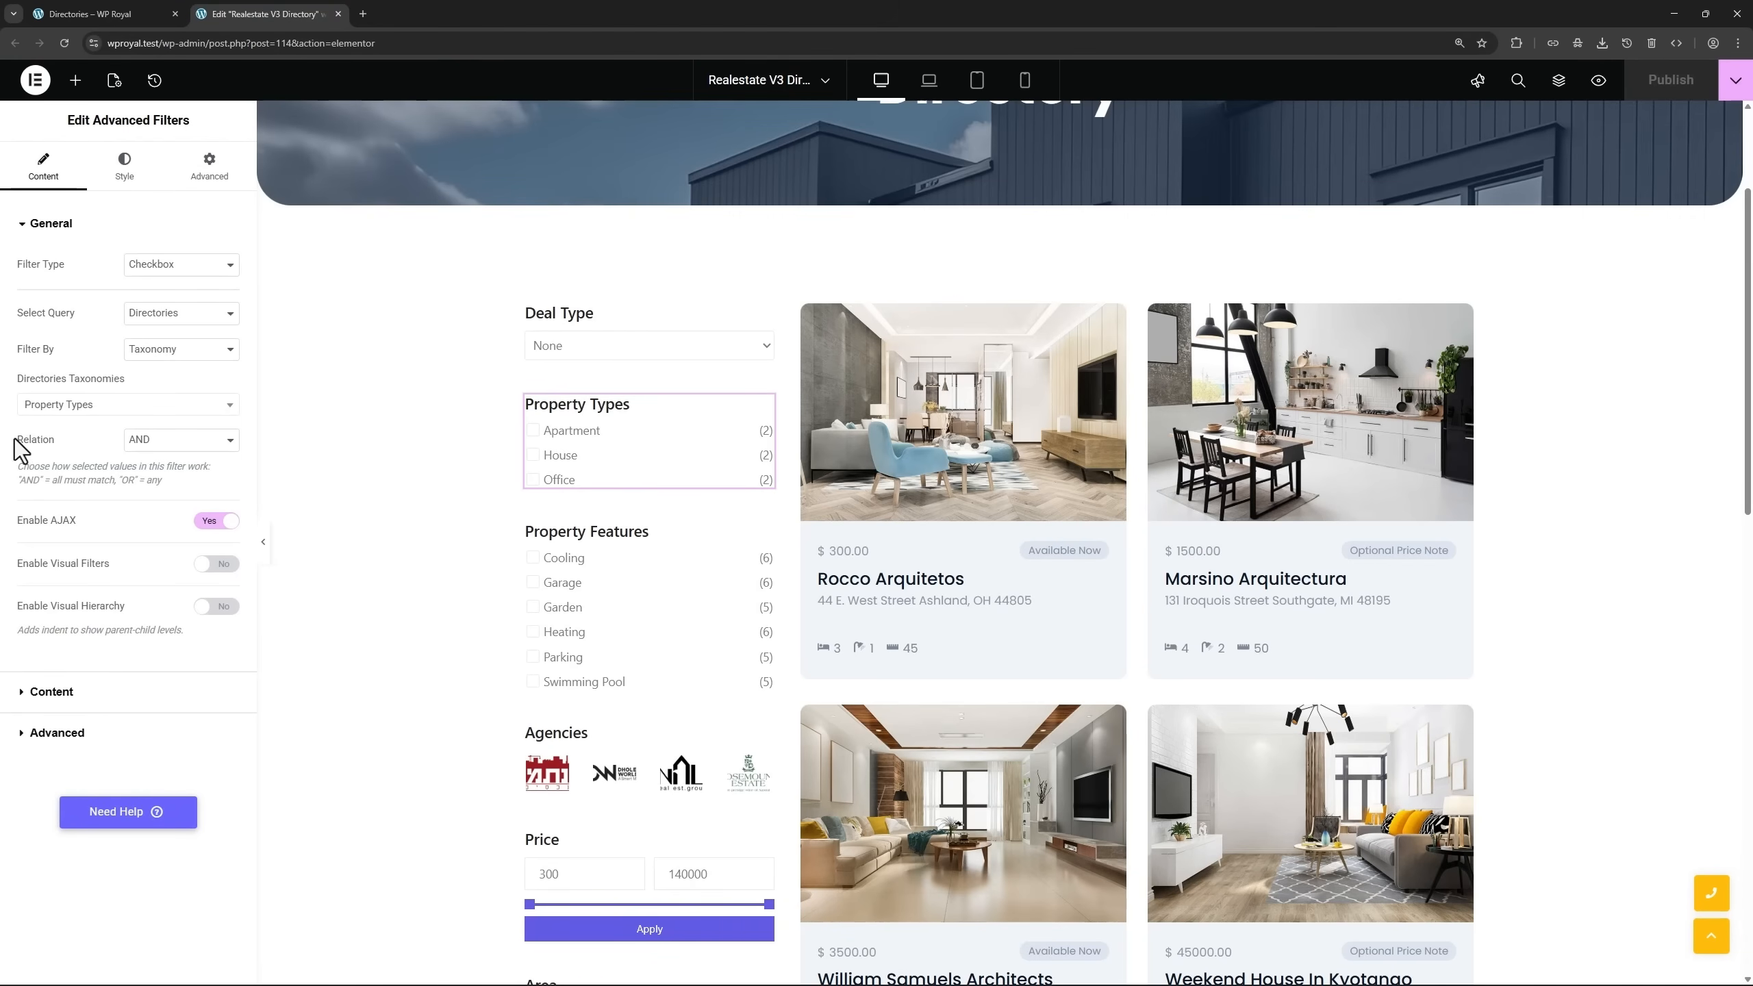
click(61, 743)
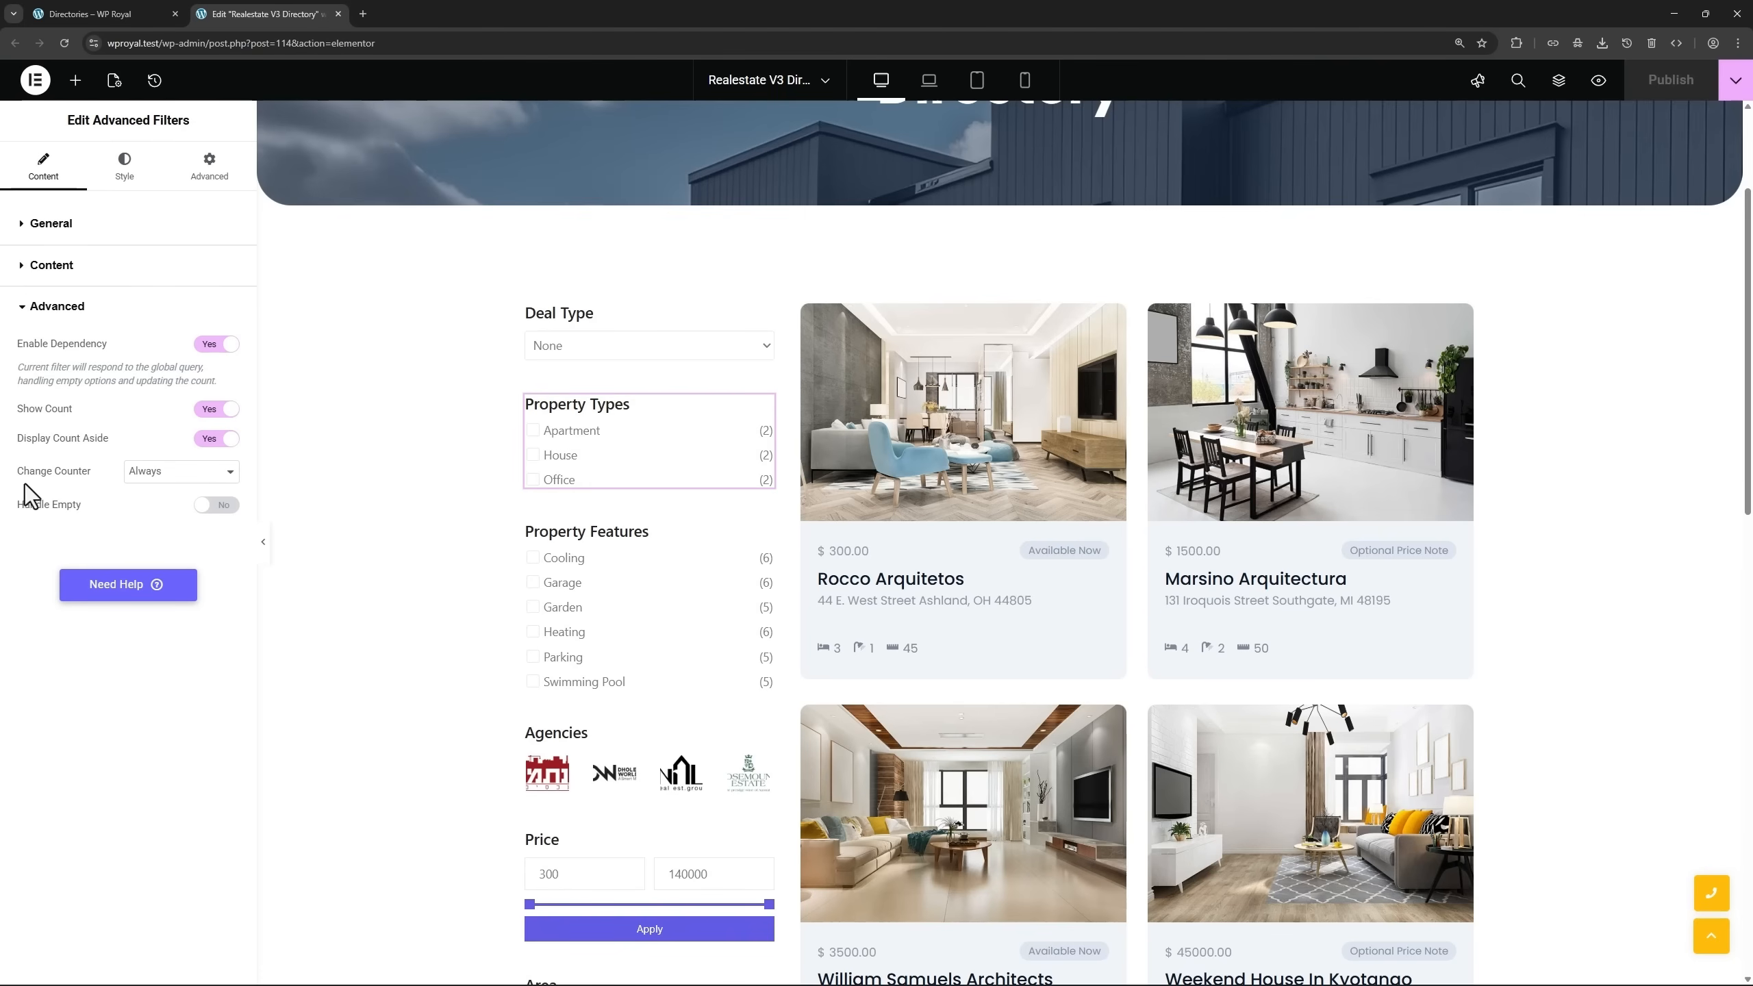
click(175, 476)
click(175, 483)
Reload the live directory, filter by Apartment and apply a maximum price of 300 to check the Property Types counts.
click(123, 16)
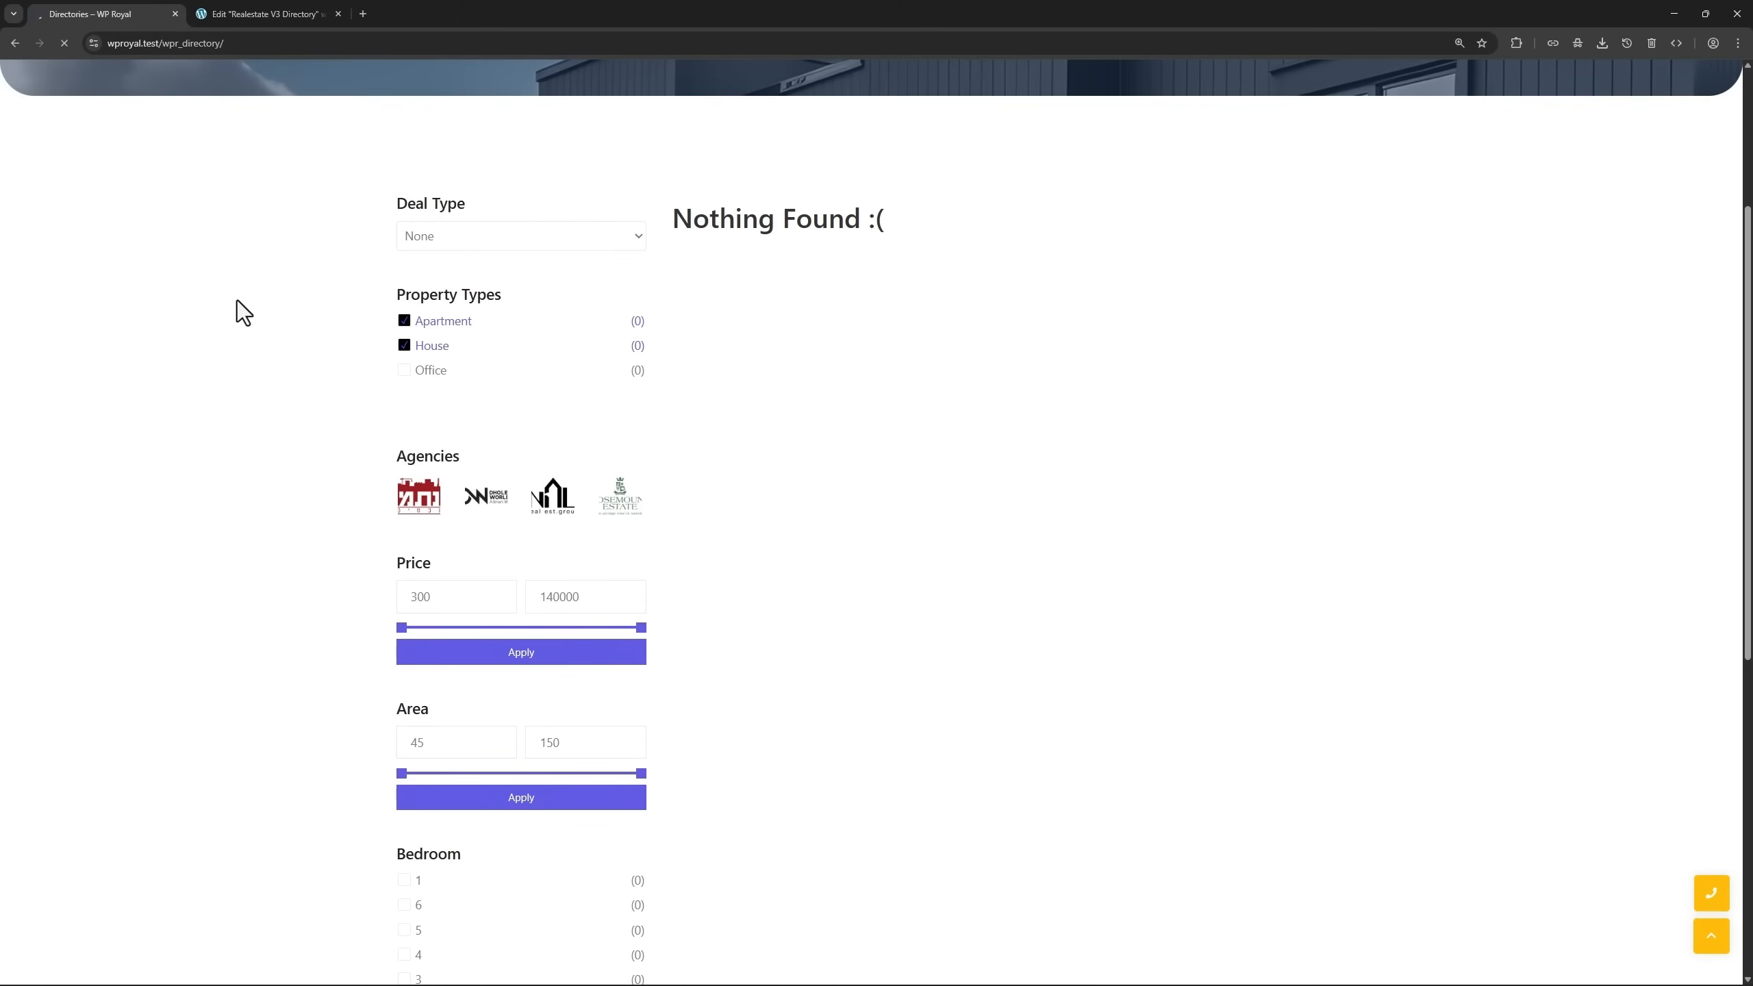
click(404, 323)
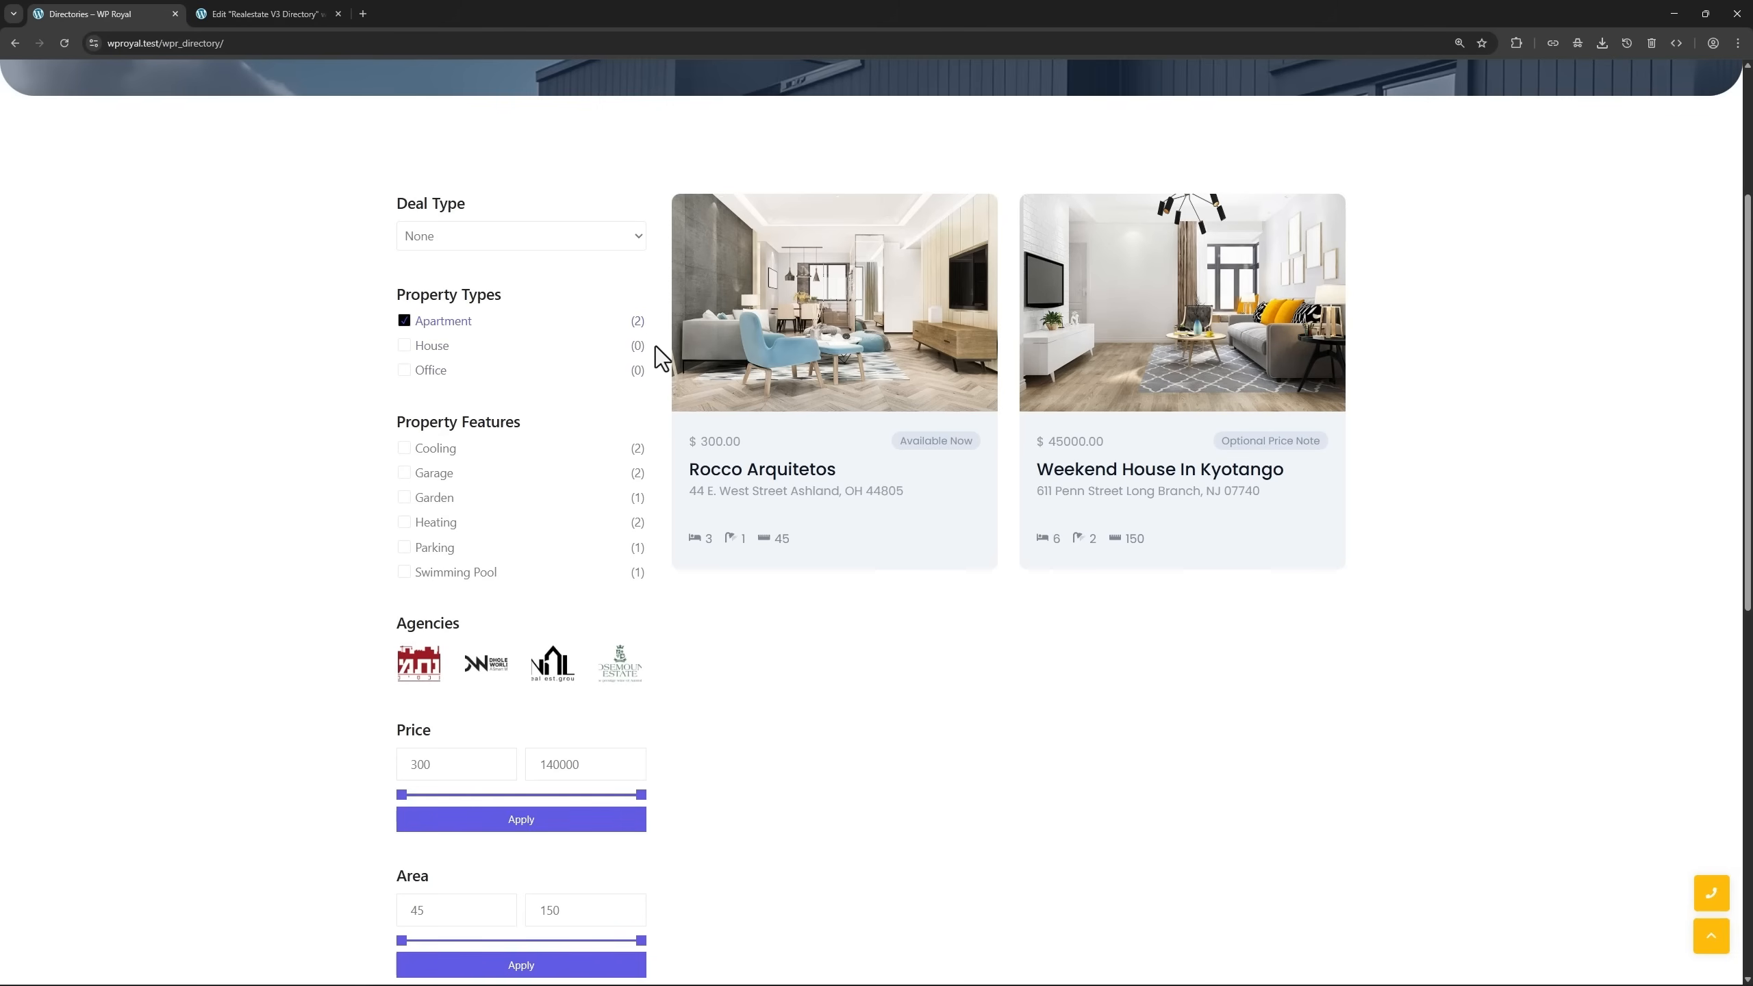
drag(642, 796, 401, 822)
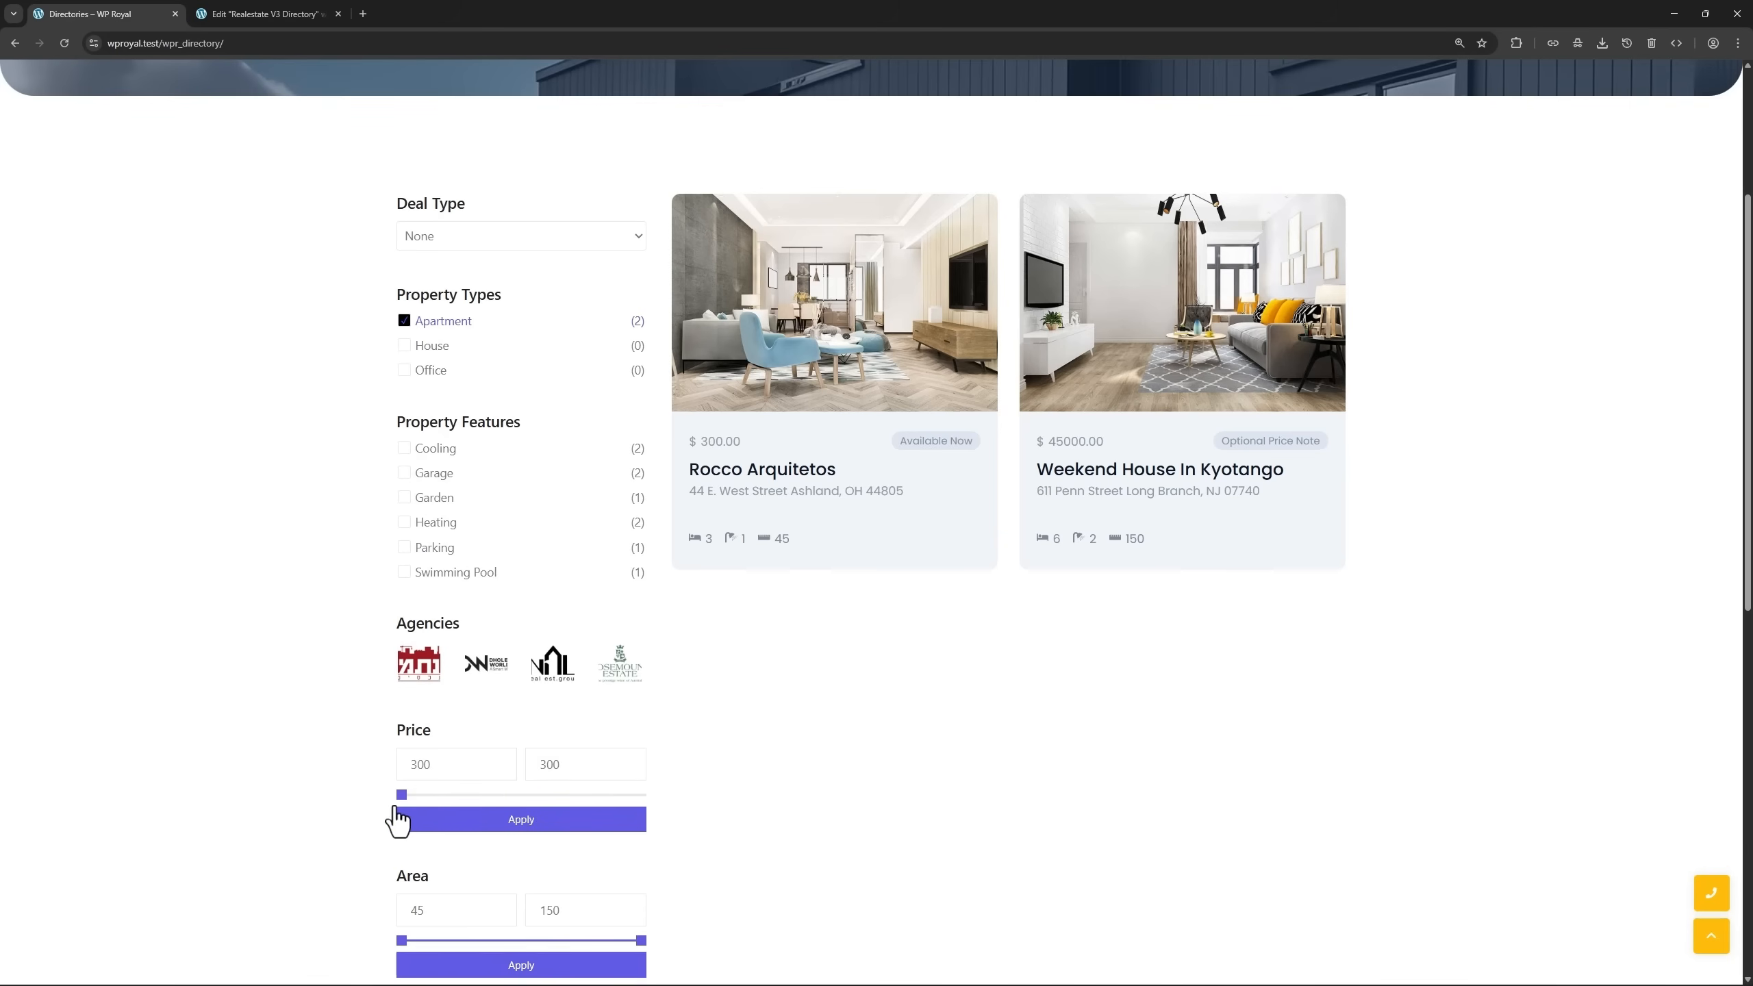
click(479, 824)
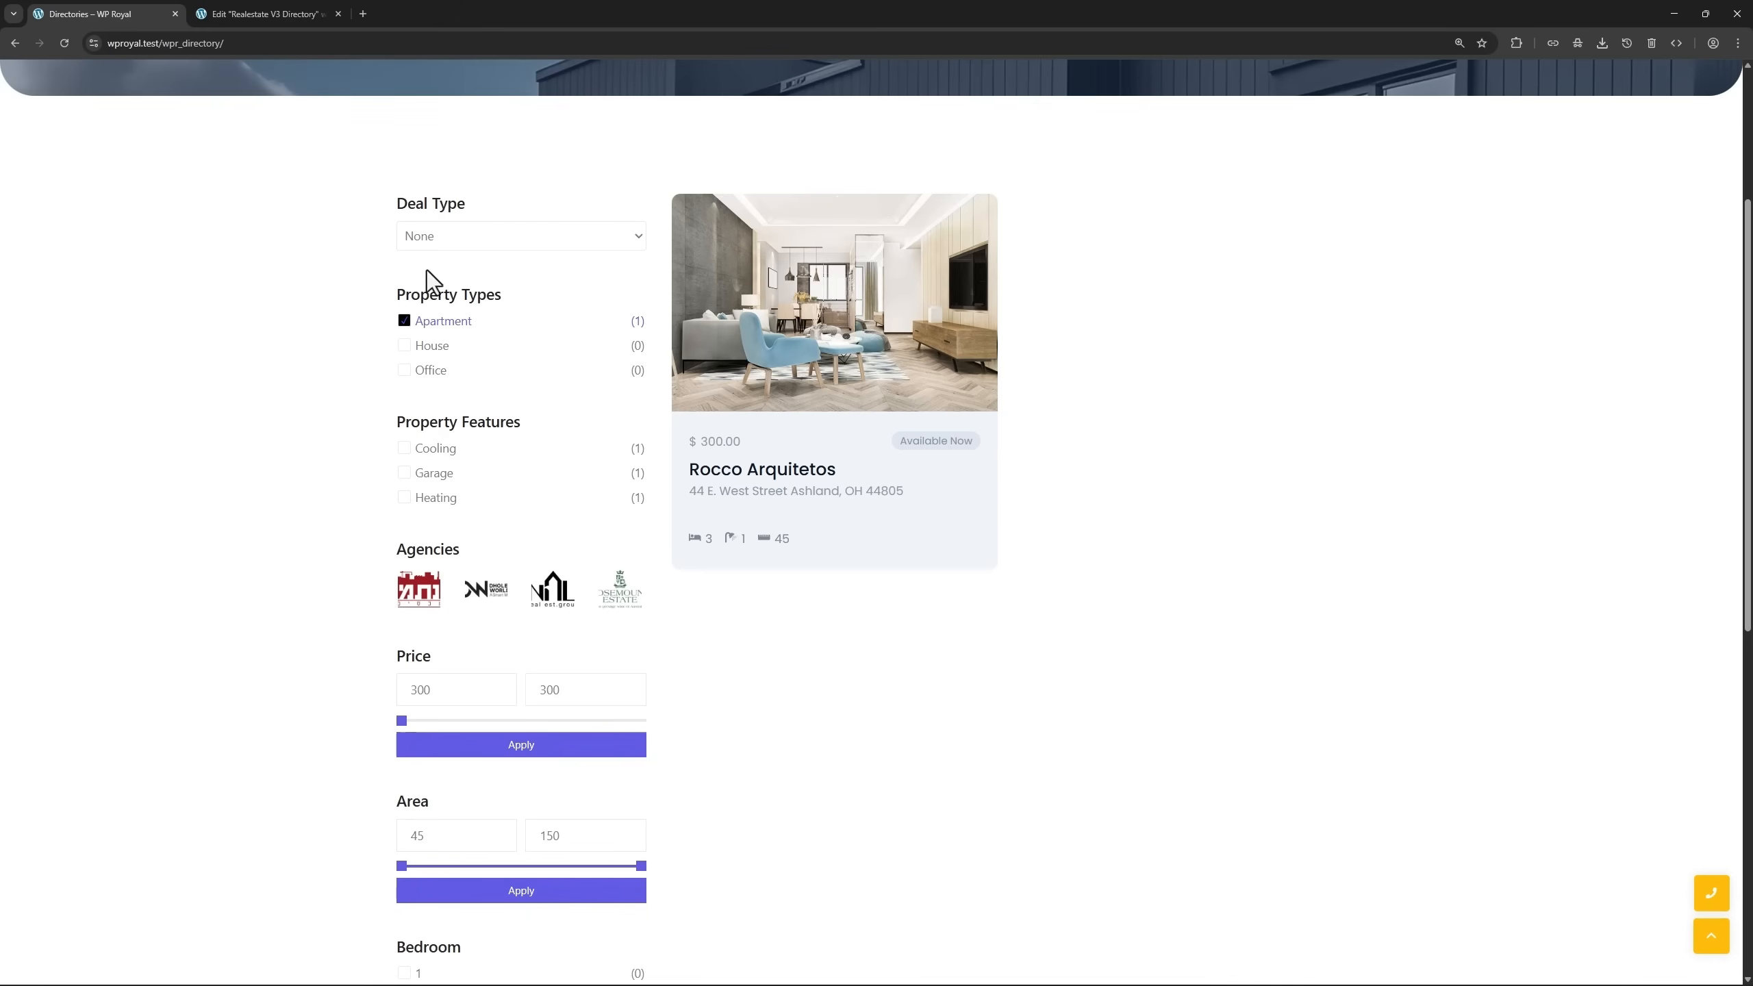
Set Change Counter to Other Filters Changed on the Property Types filter and publish the directory template.
click(241, 14)
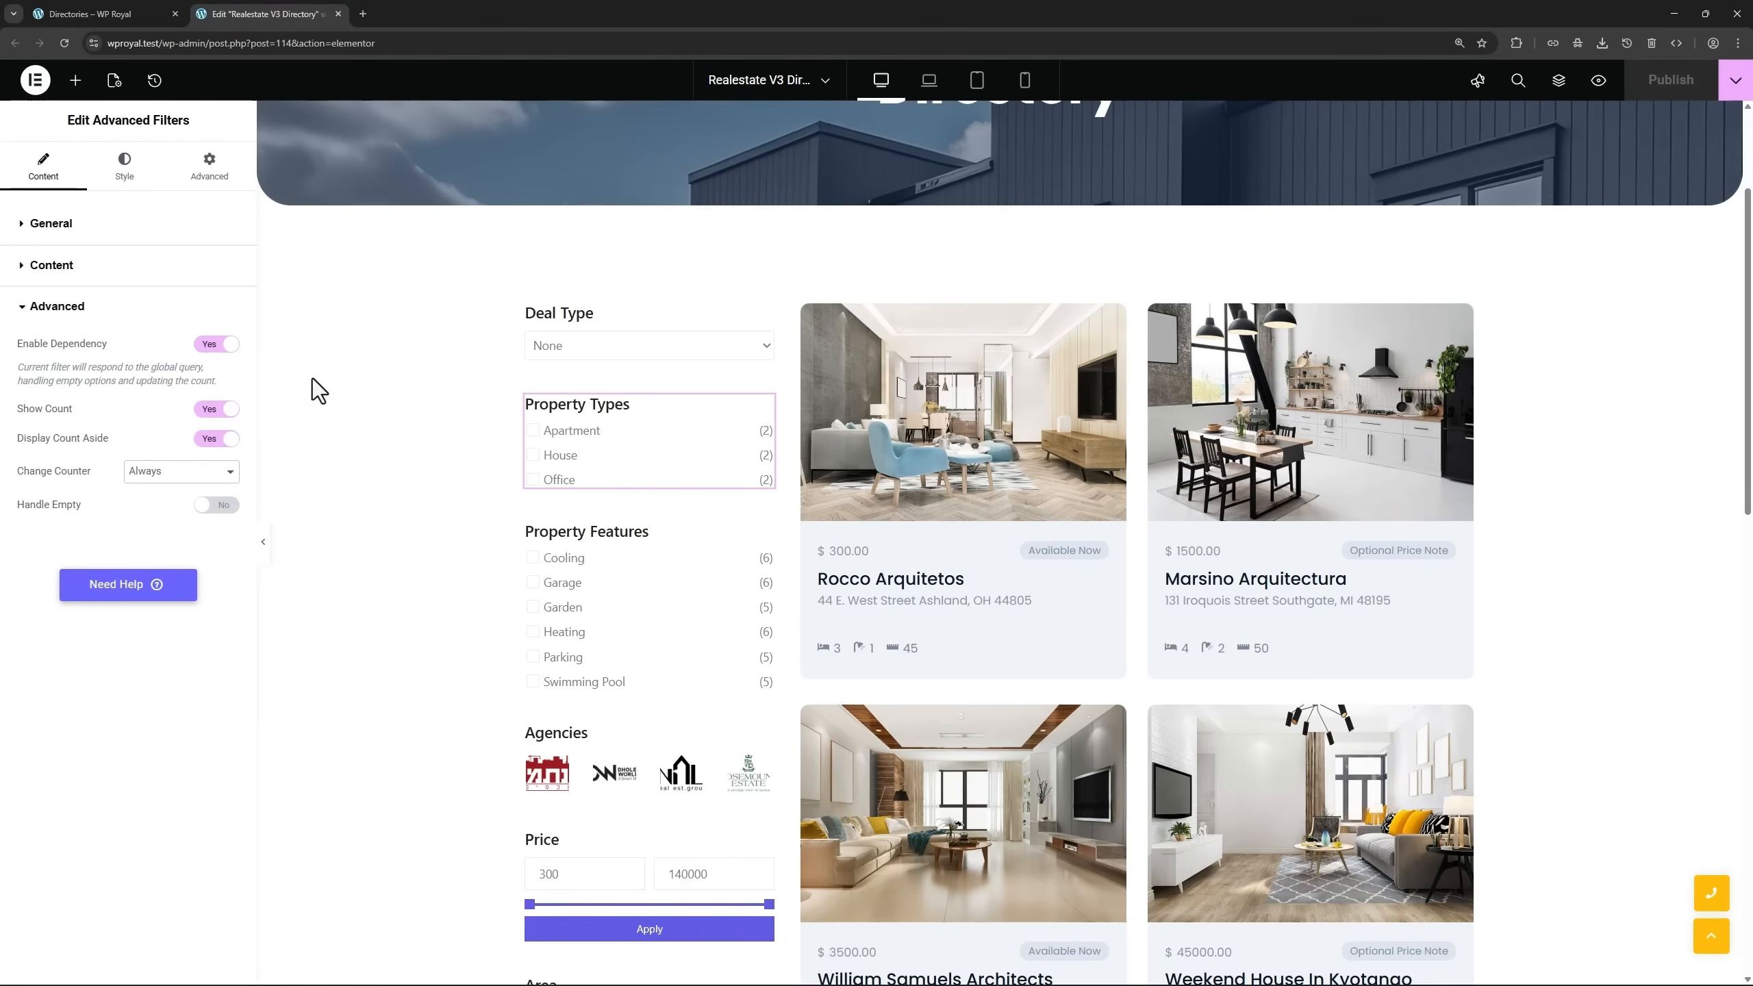
click(181, 472)
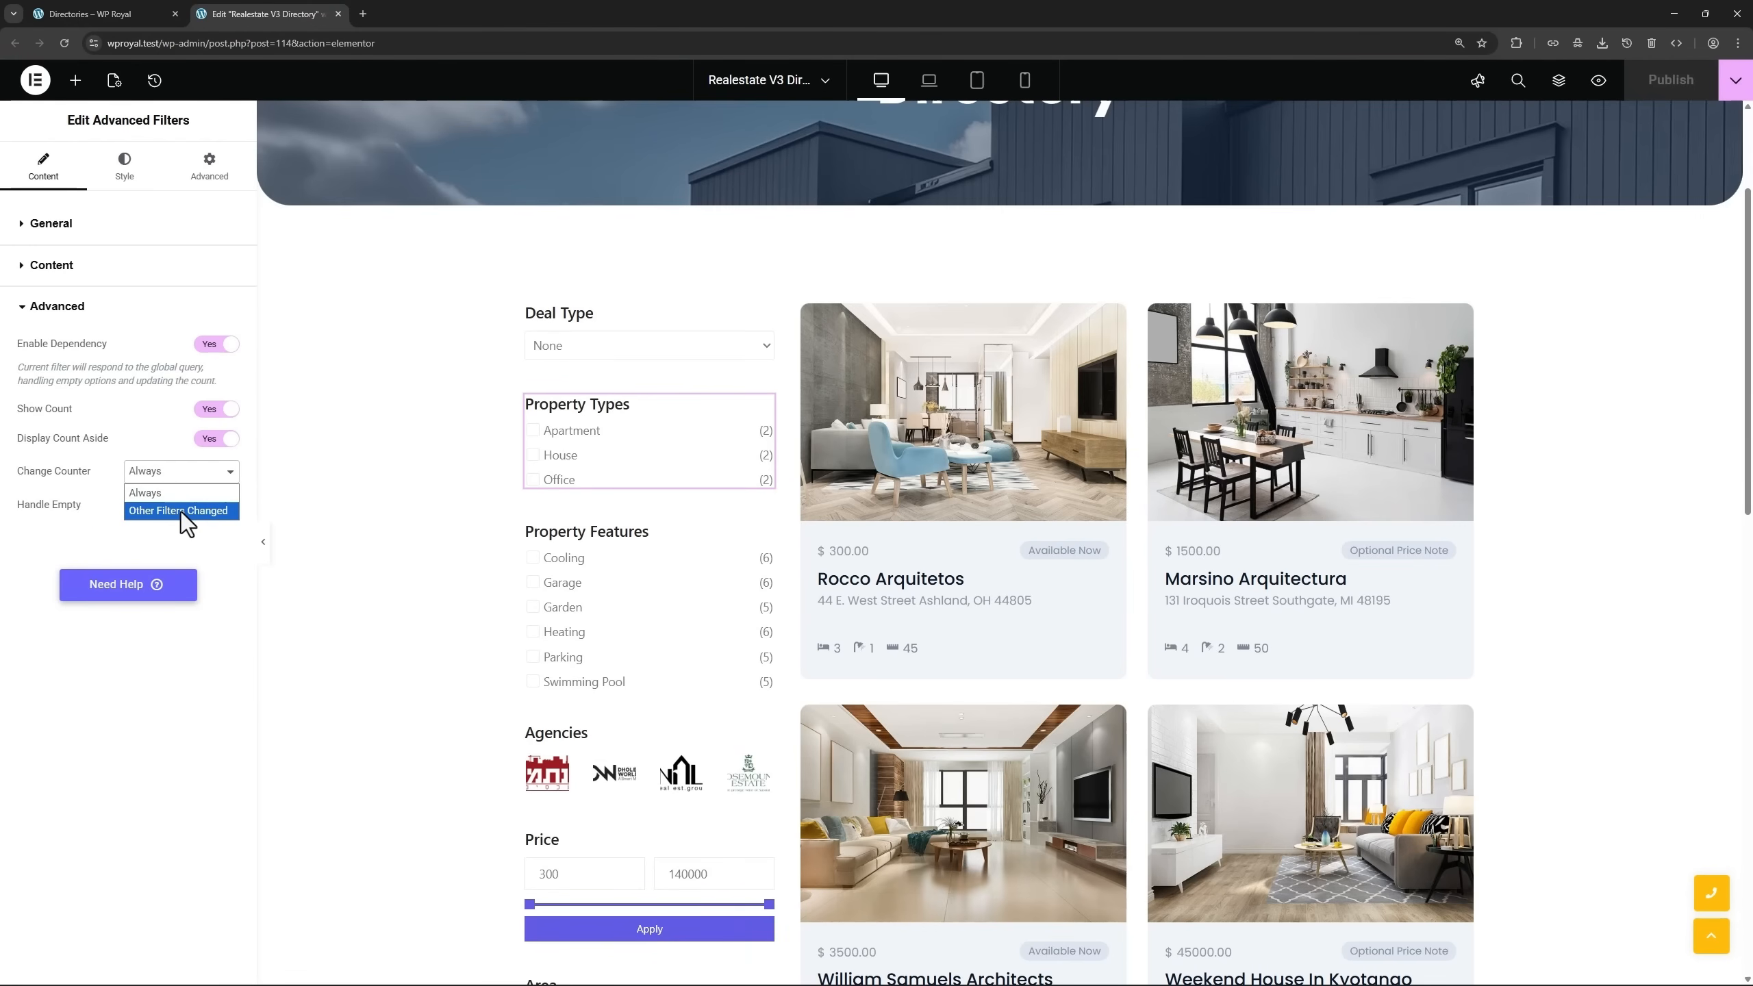
click(180, 512)
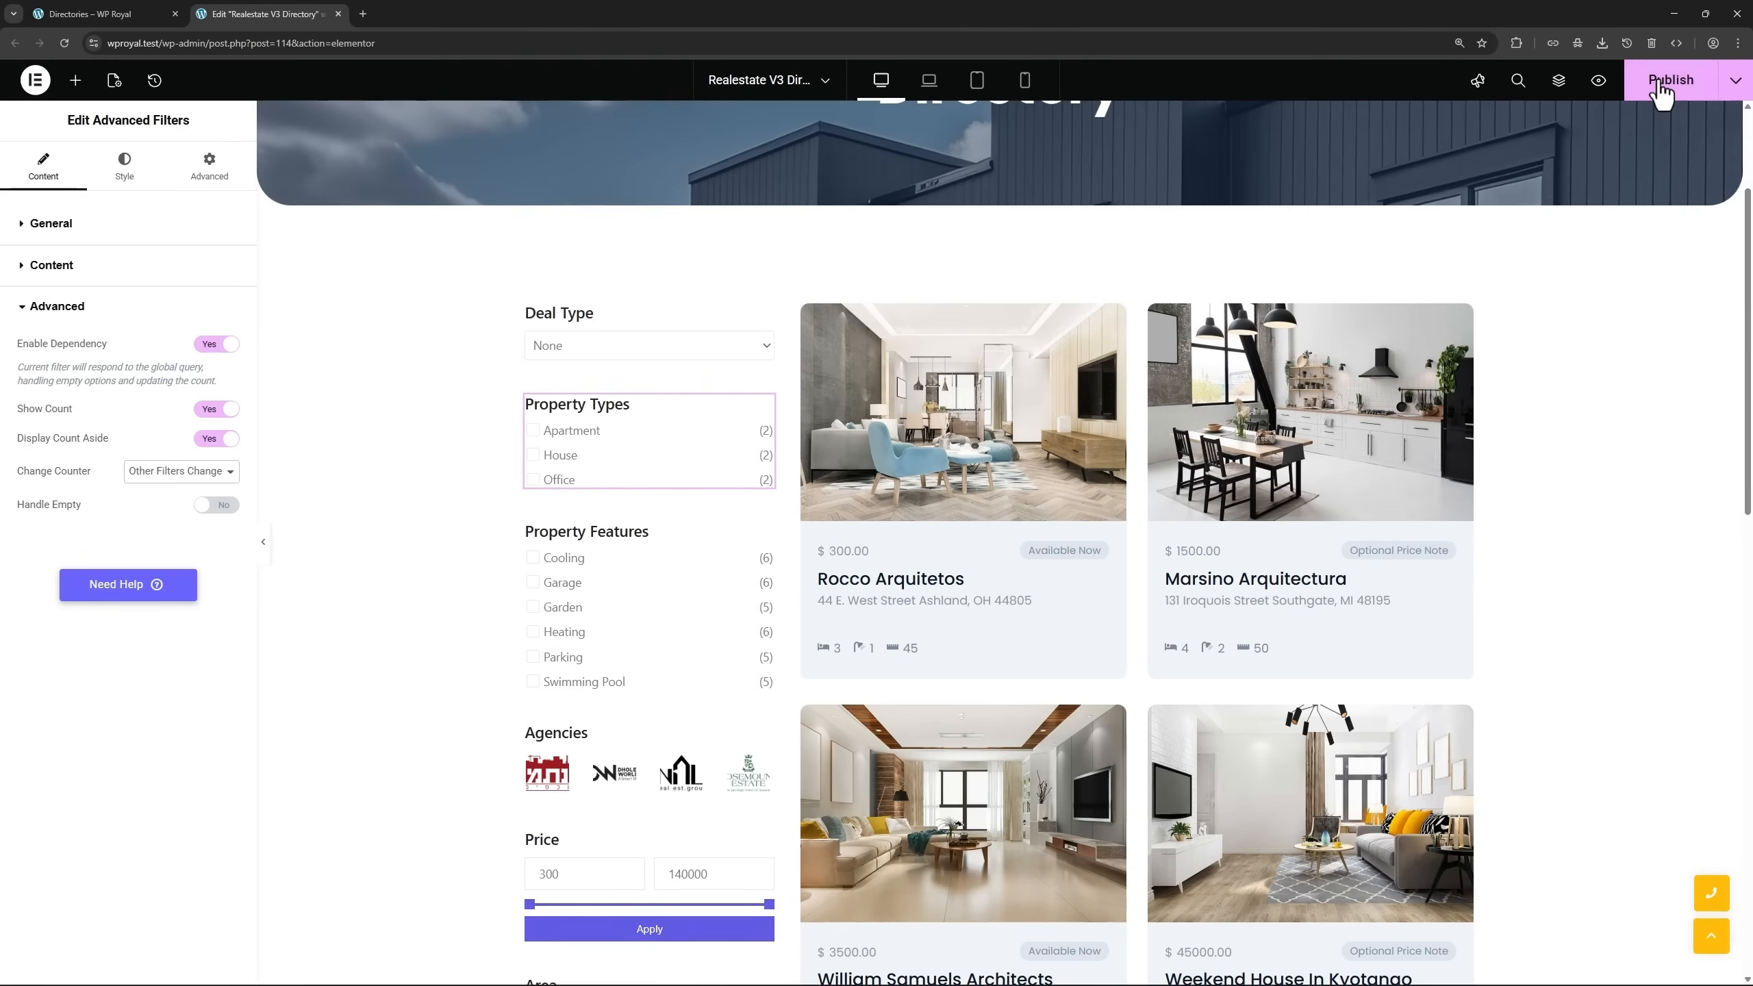
click(1663, 89)
Reload the live directory, filter by Apartment and apply a maximum price of about 32933 to check the counter behaviour.
click(158, 13)
key(F5)
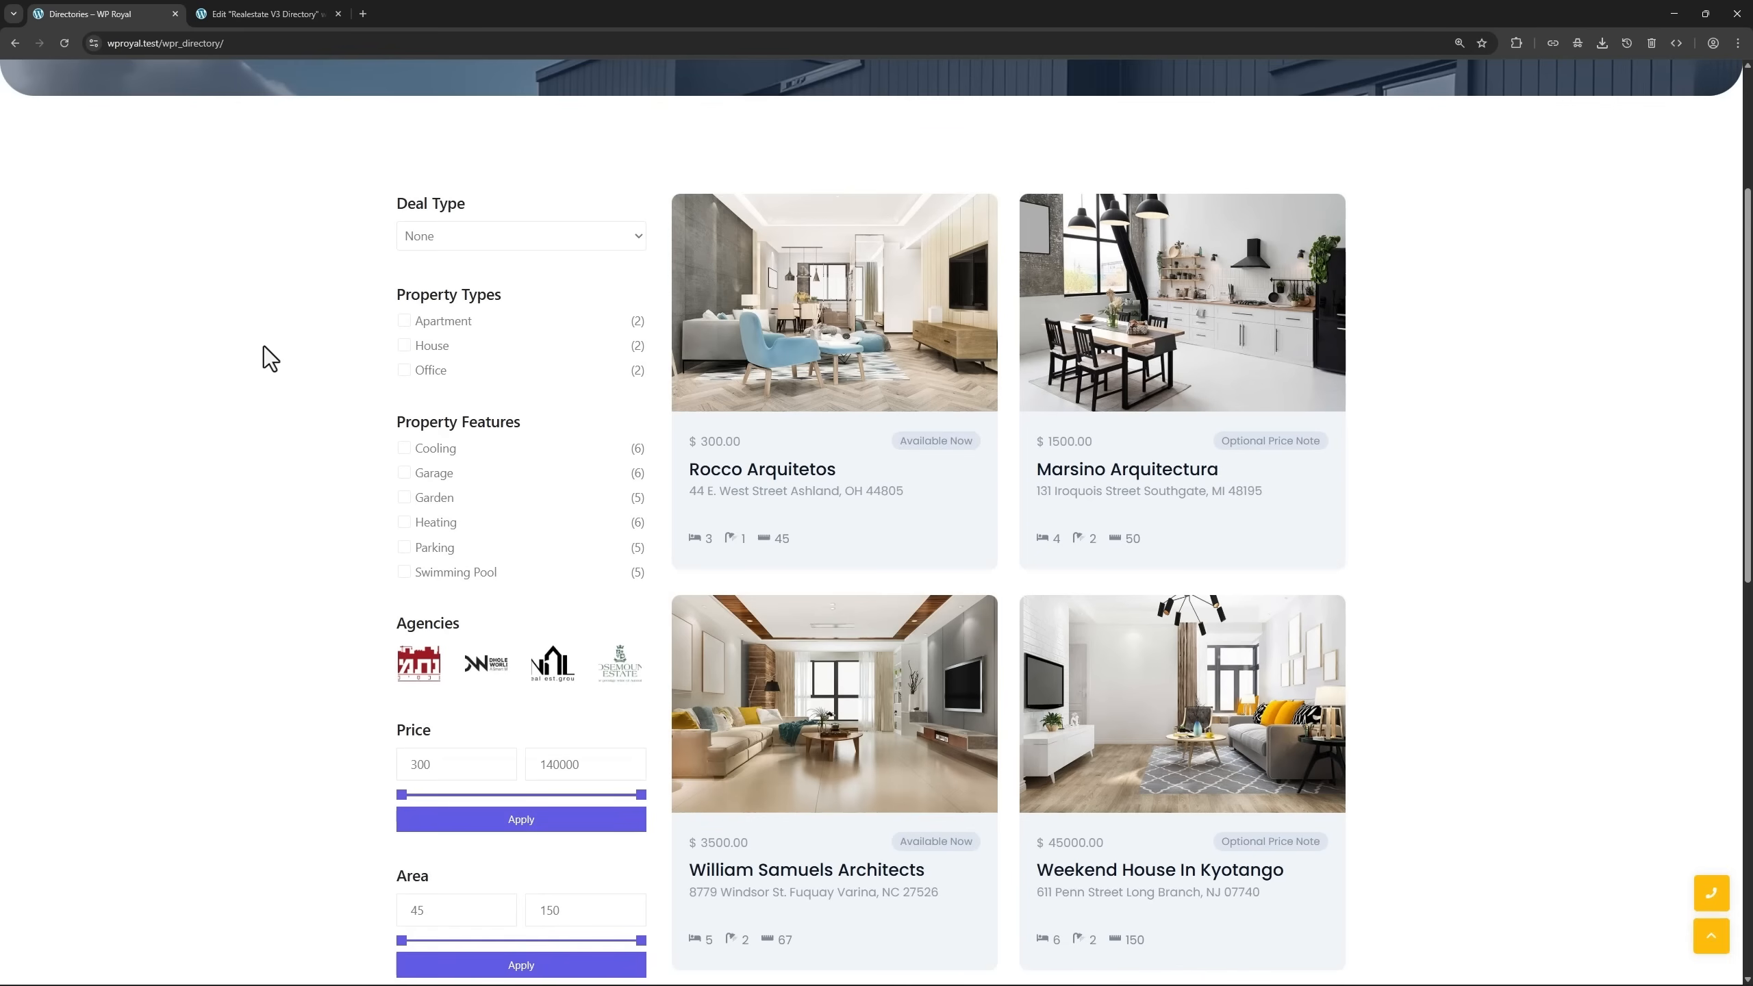
click(404, 320)
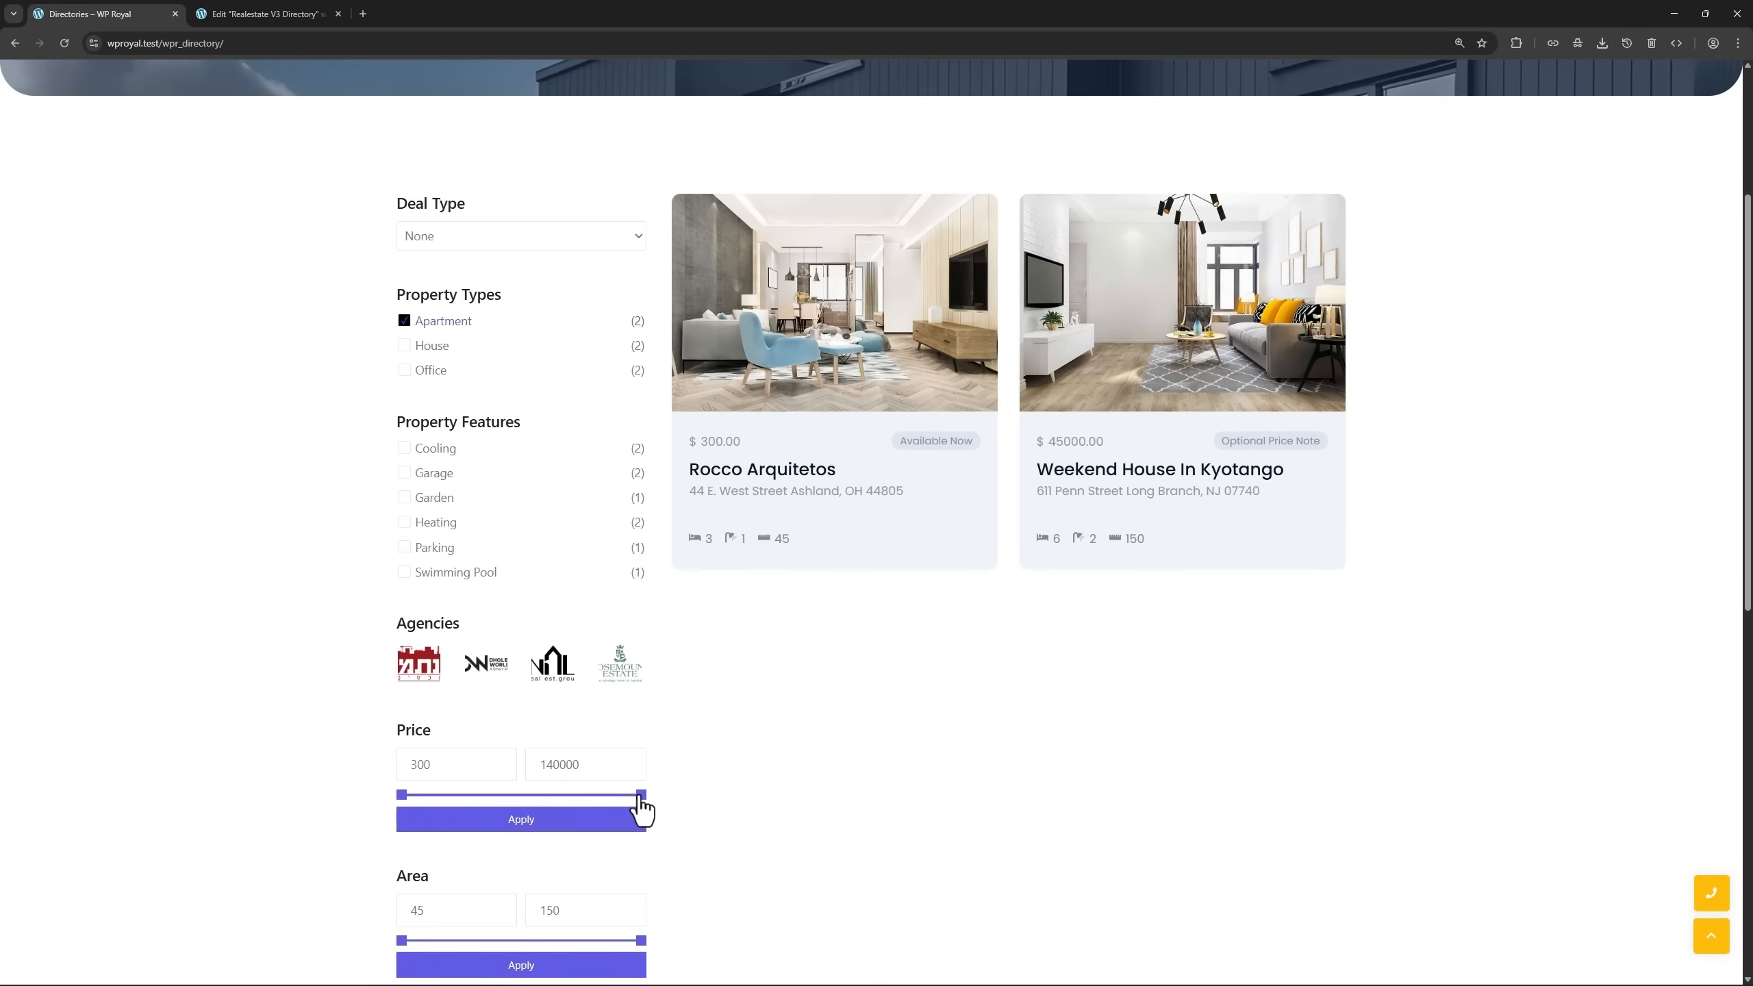
drag(639, 800, 458, 804)
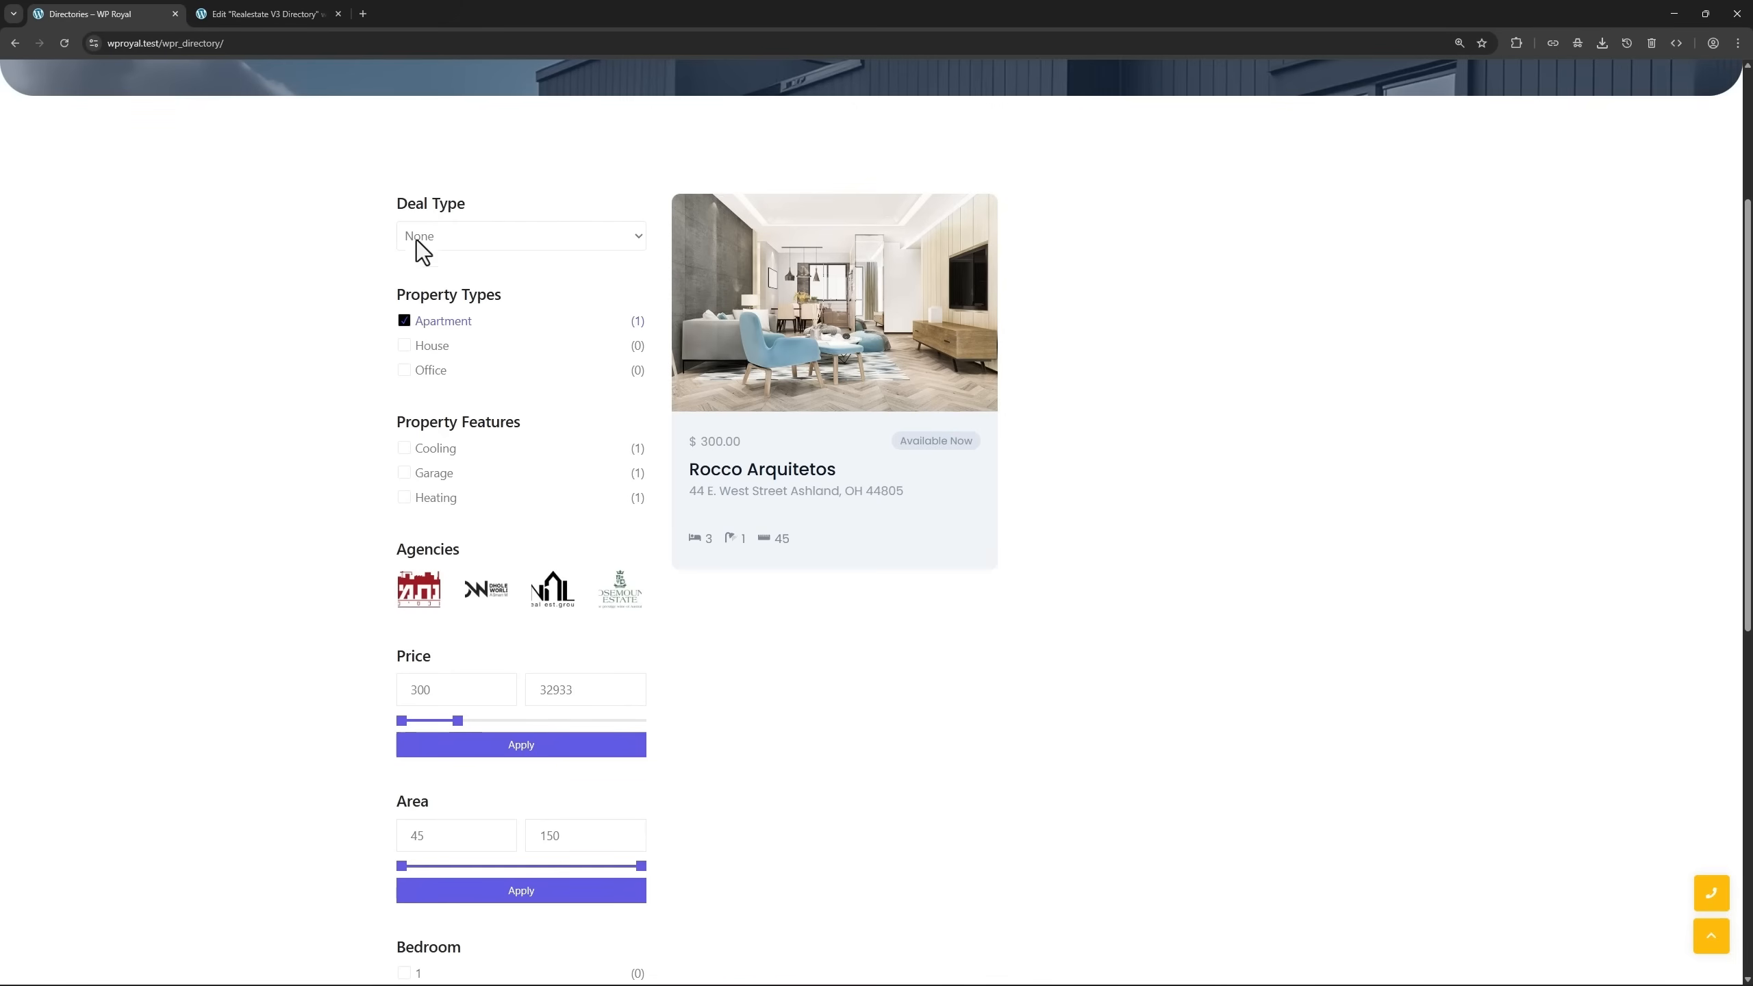
click(255, 14)
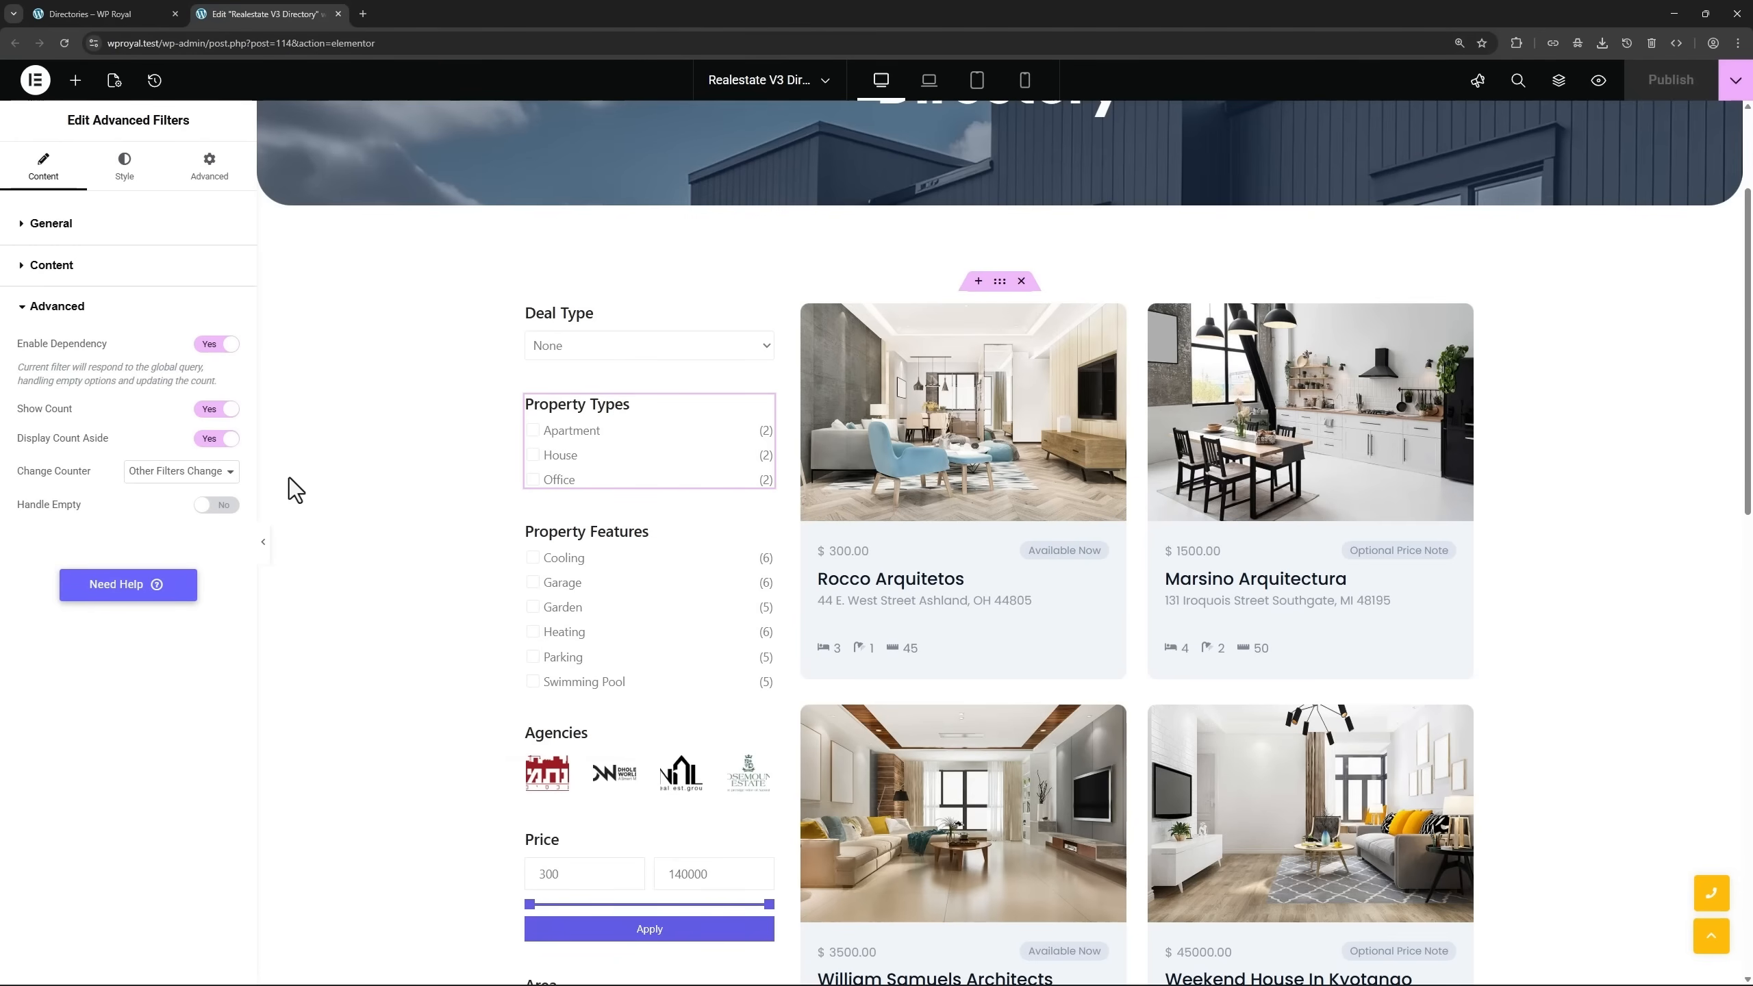
click(121, 20)
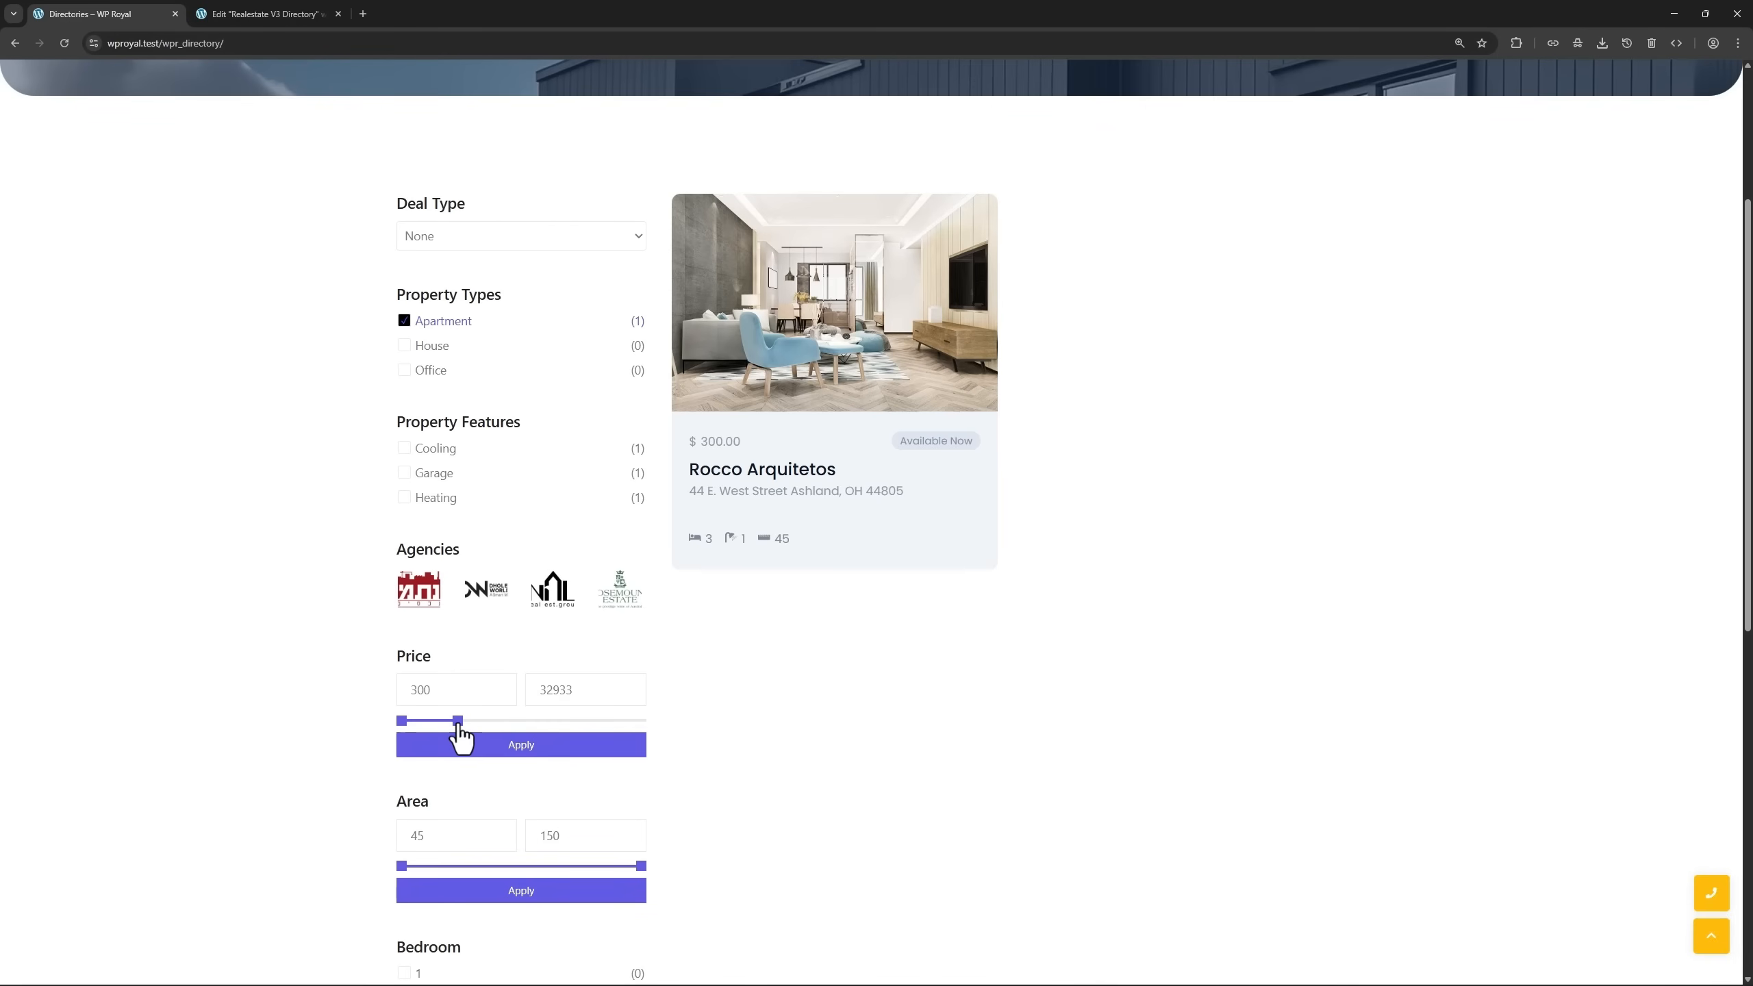
click(273, 23)
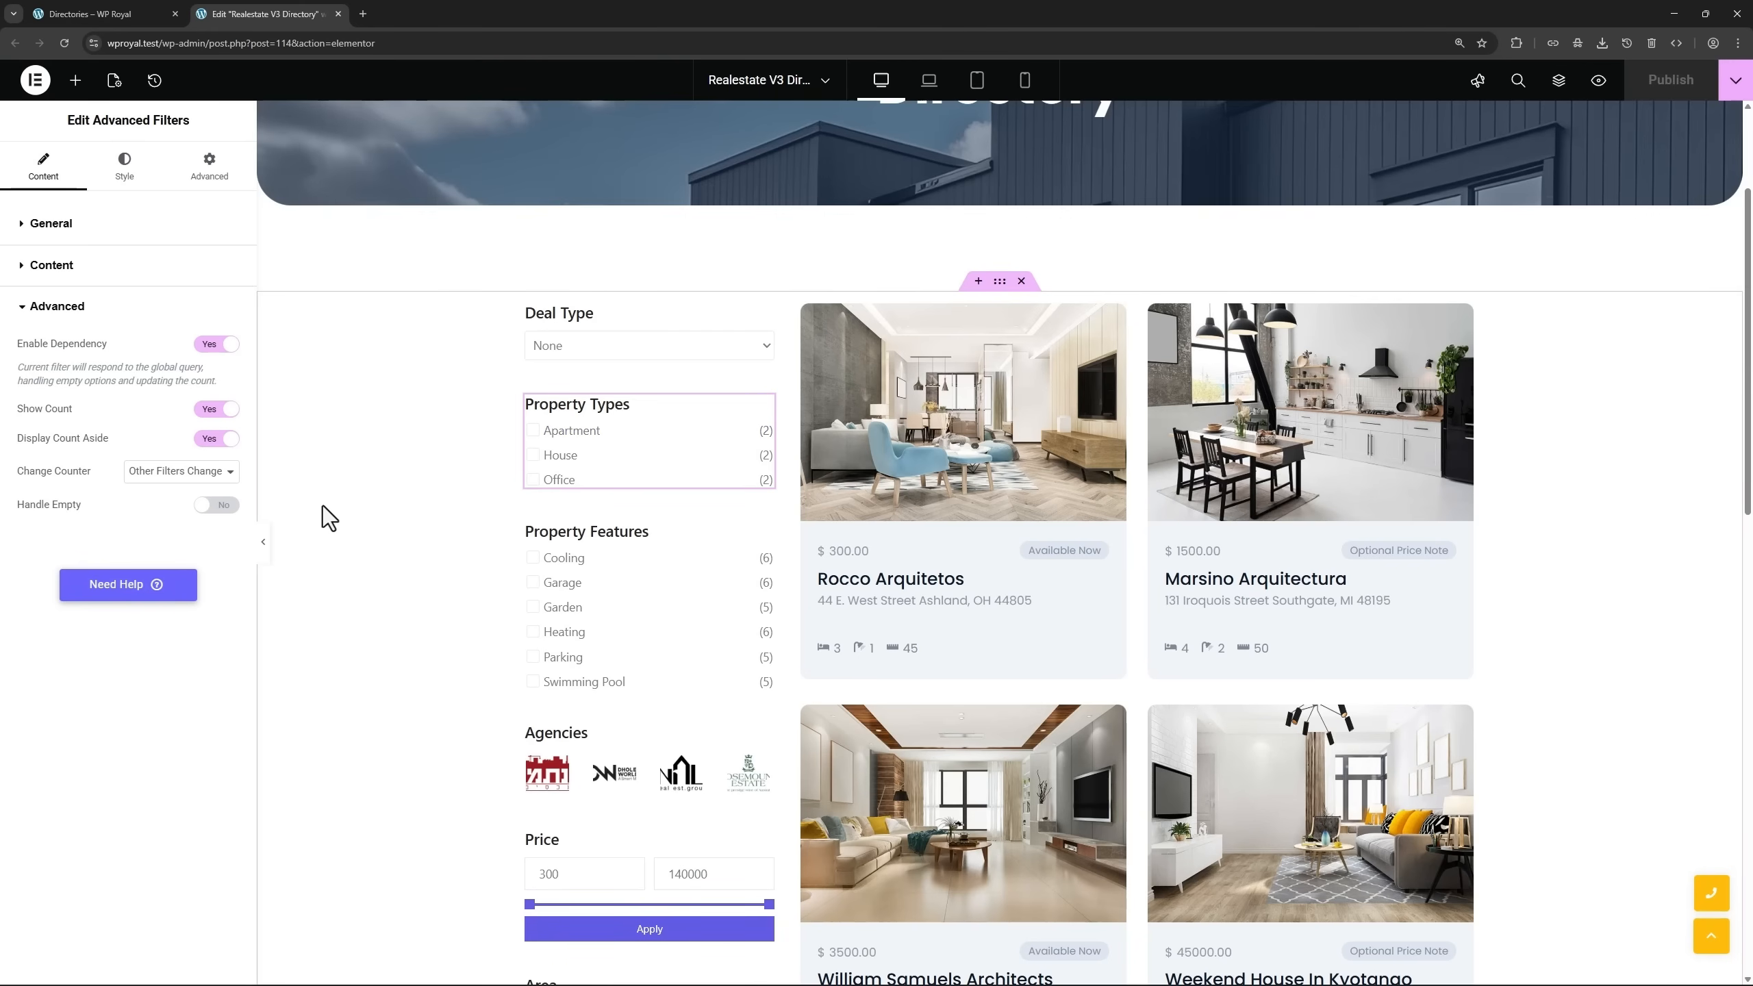
click(202, 442)
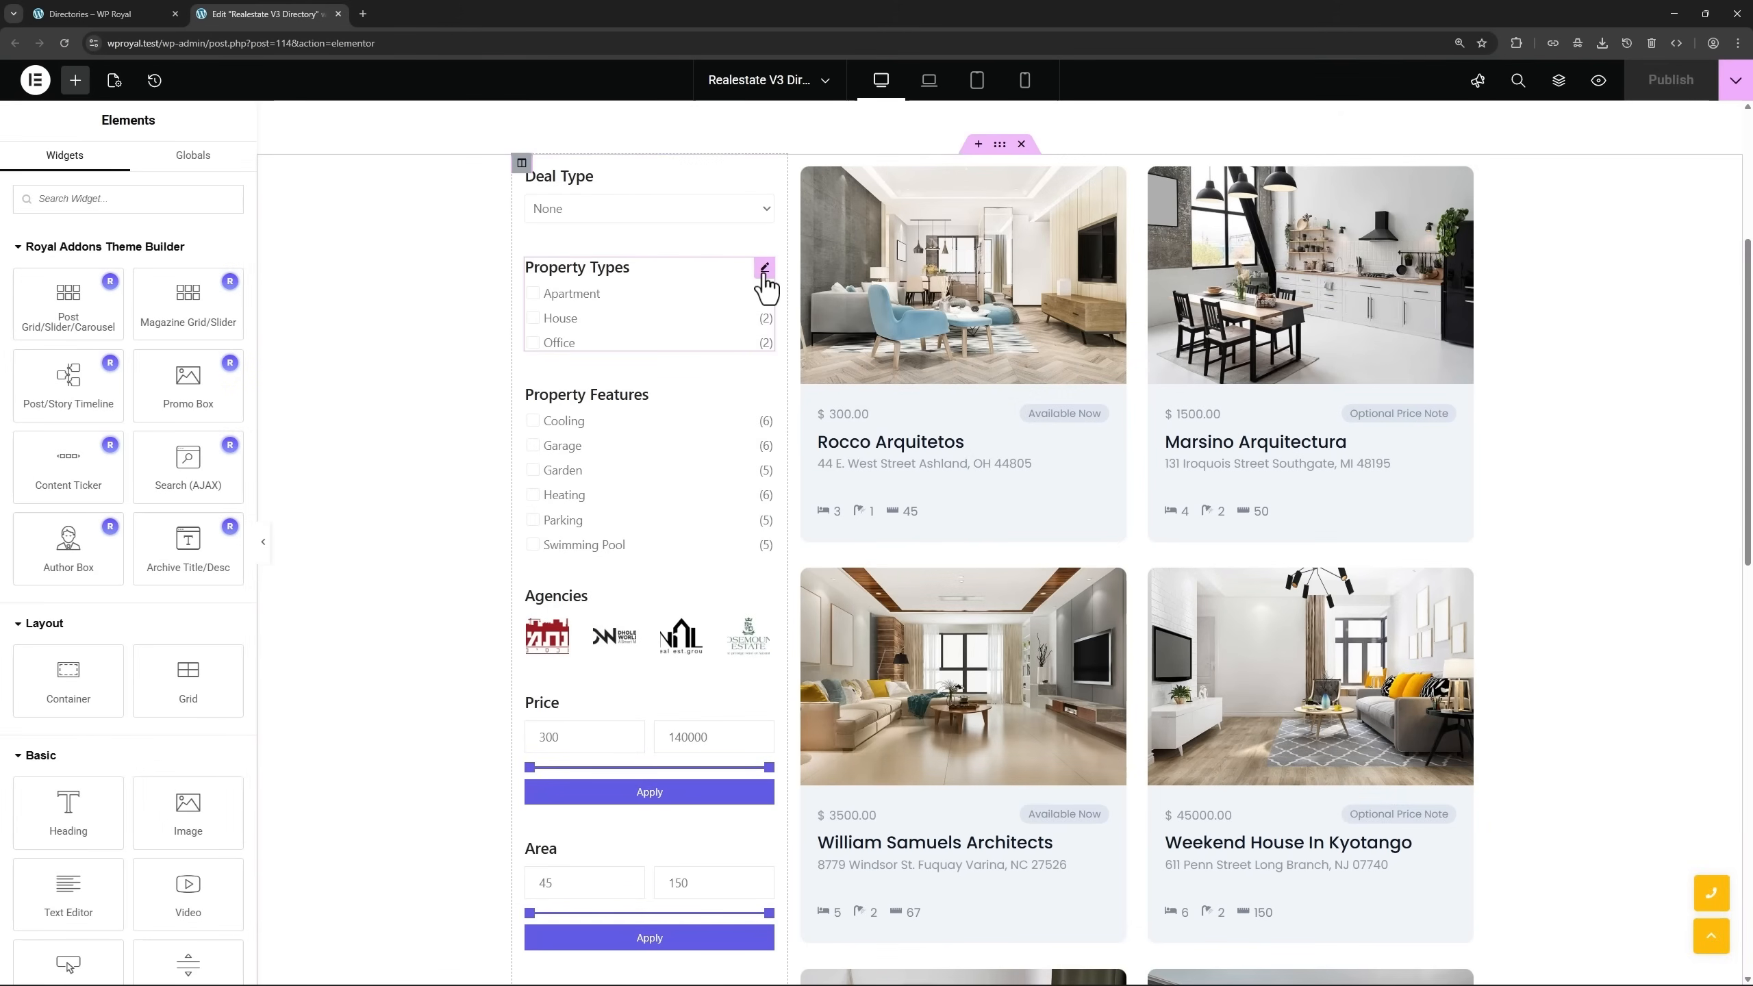
click(763, 275)
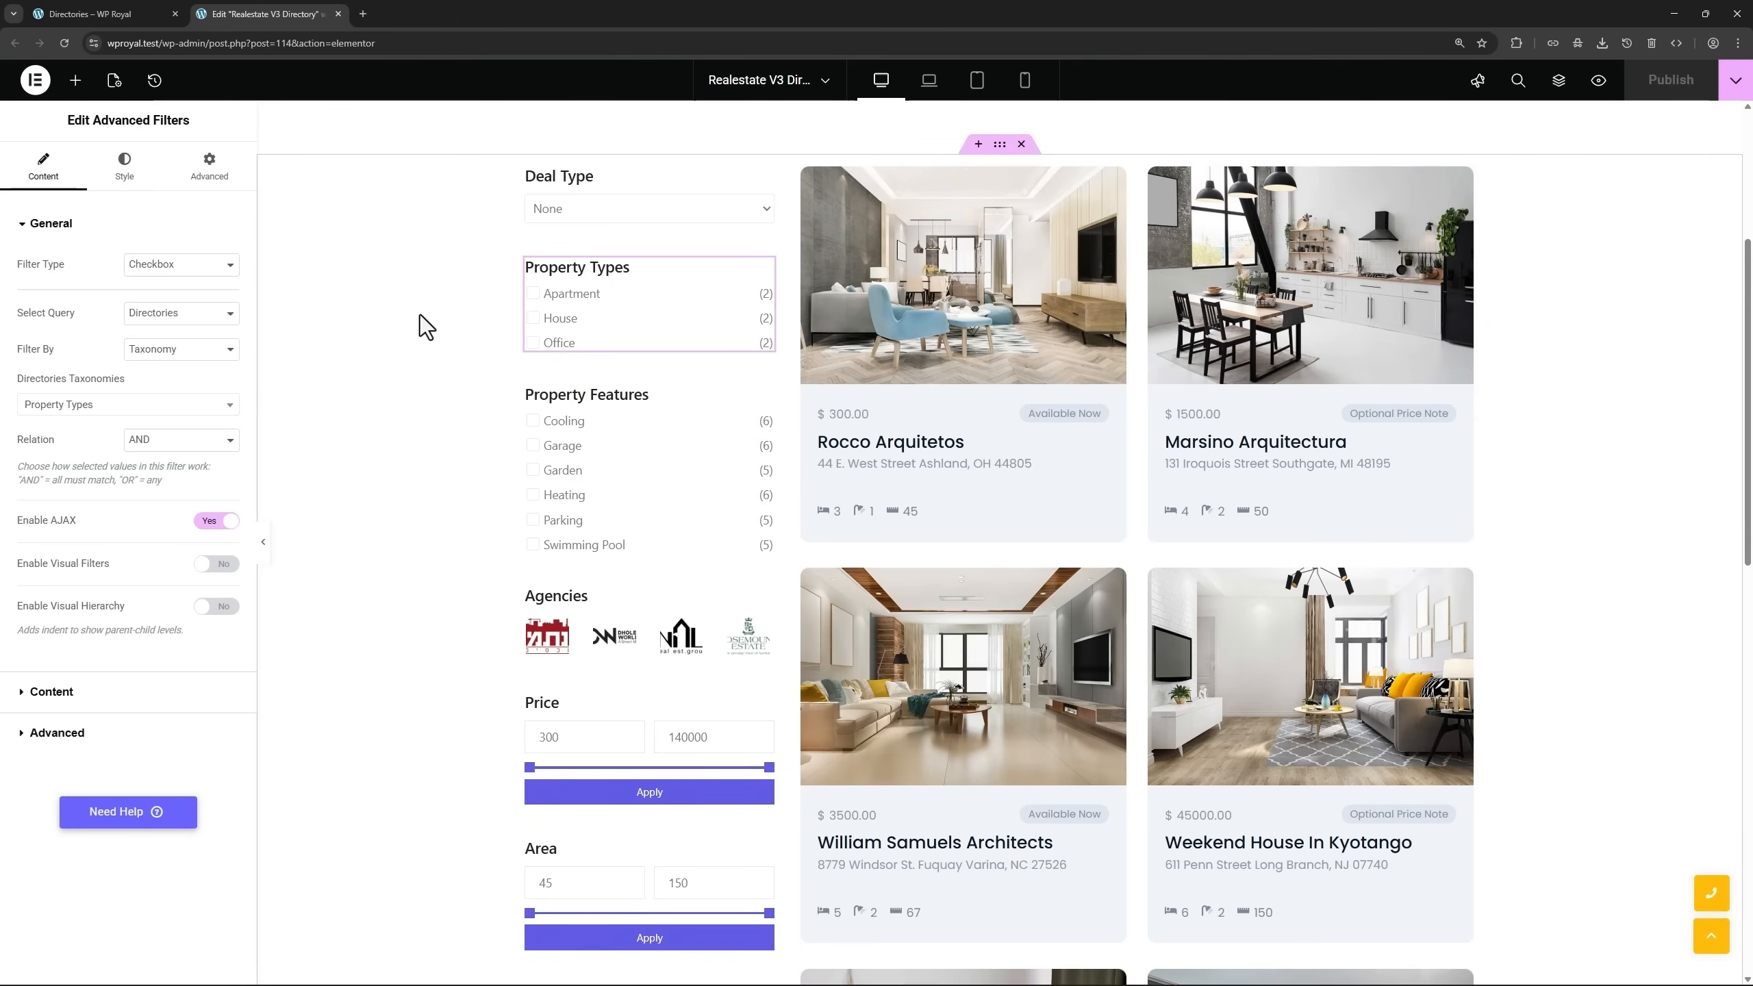
Add an Advanced Filters widget above the Deal Type filter and set its Filter Type to Apply Button.
click(77, 84)
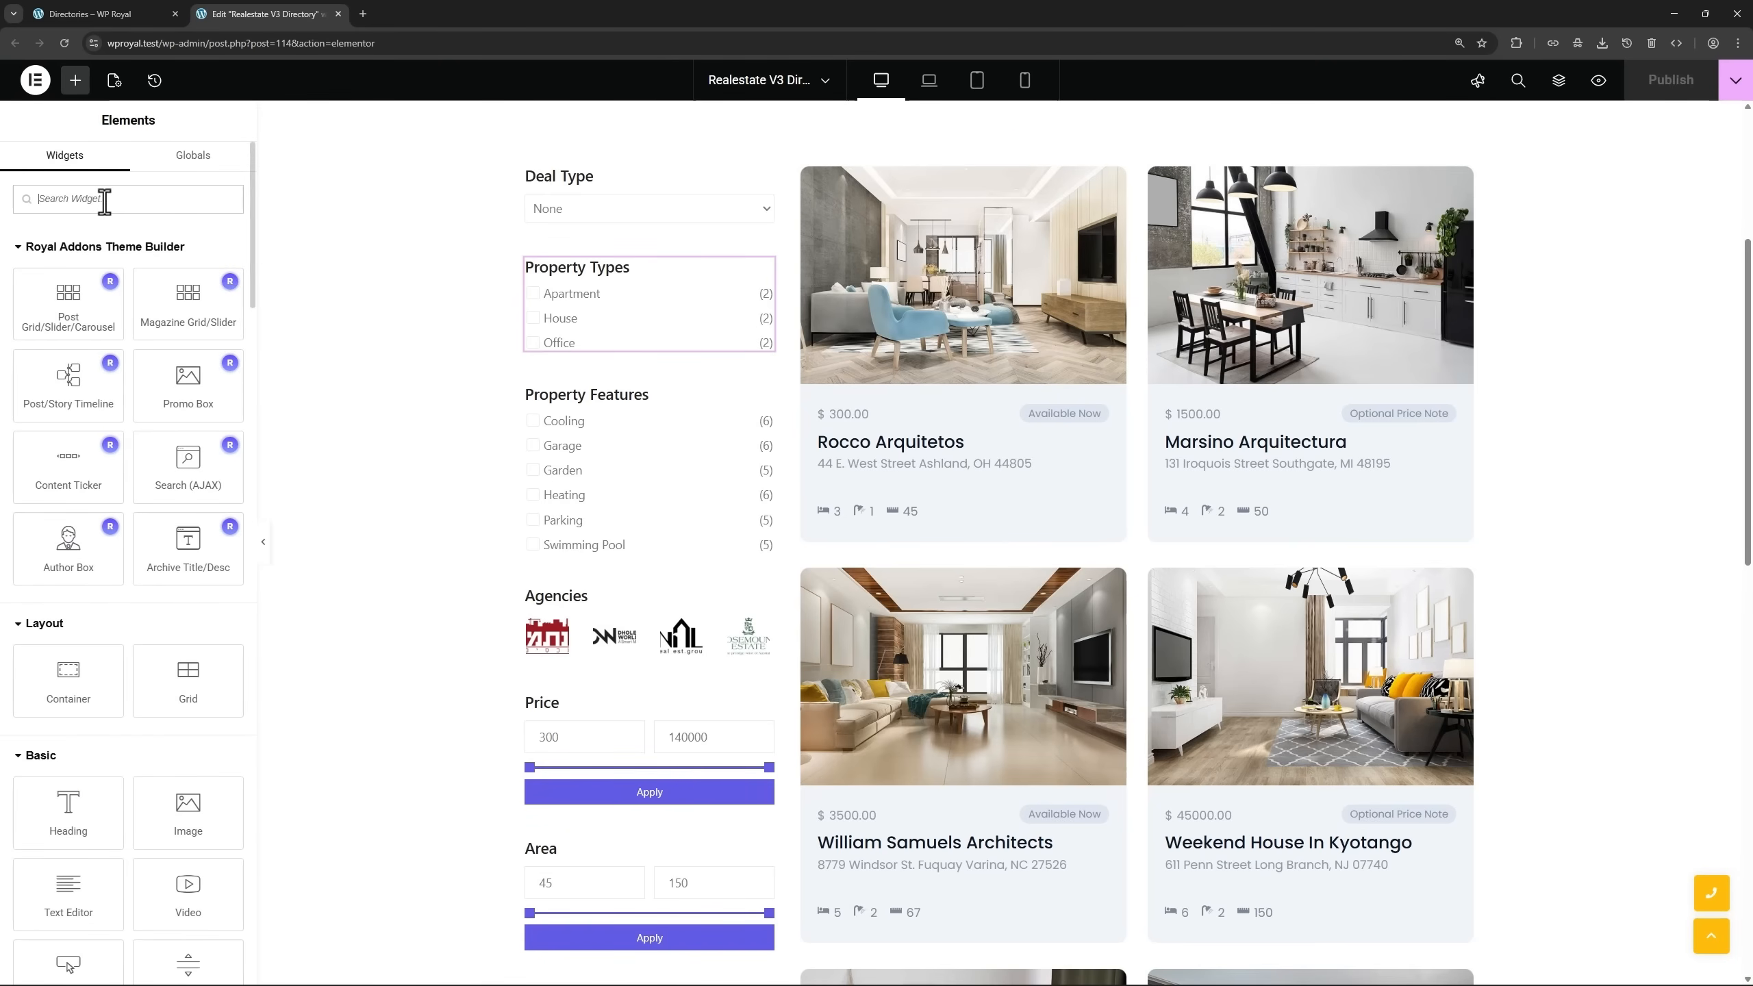
text(adva)
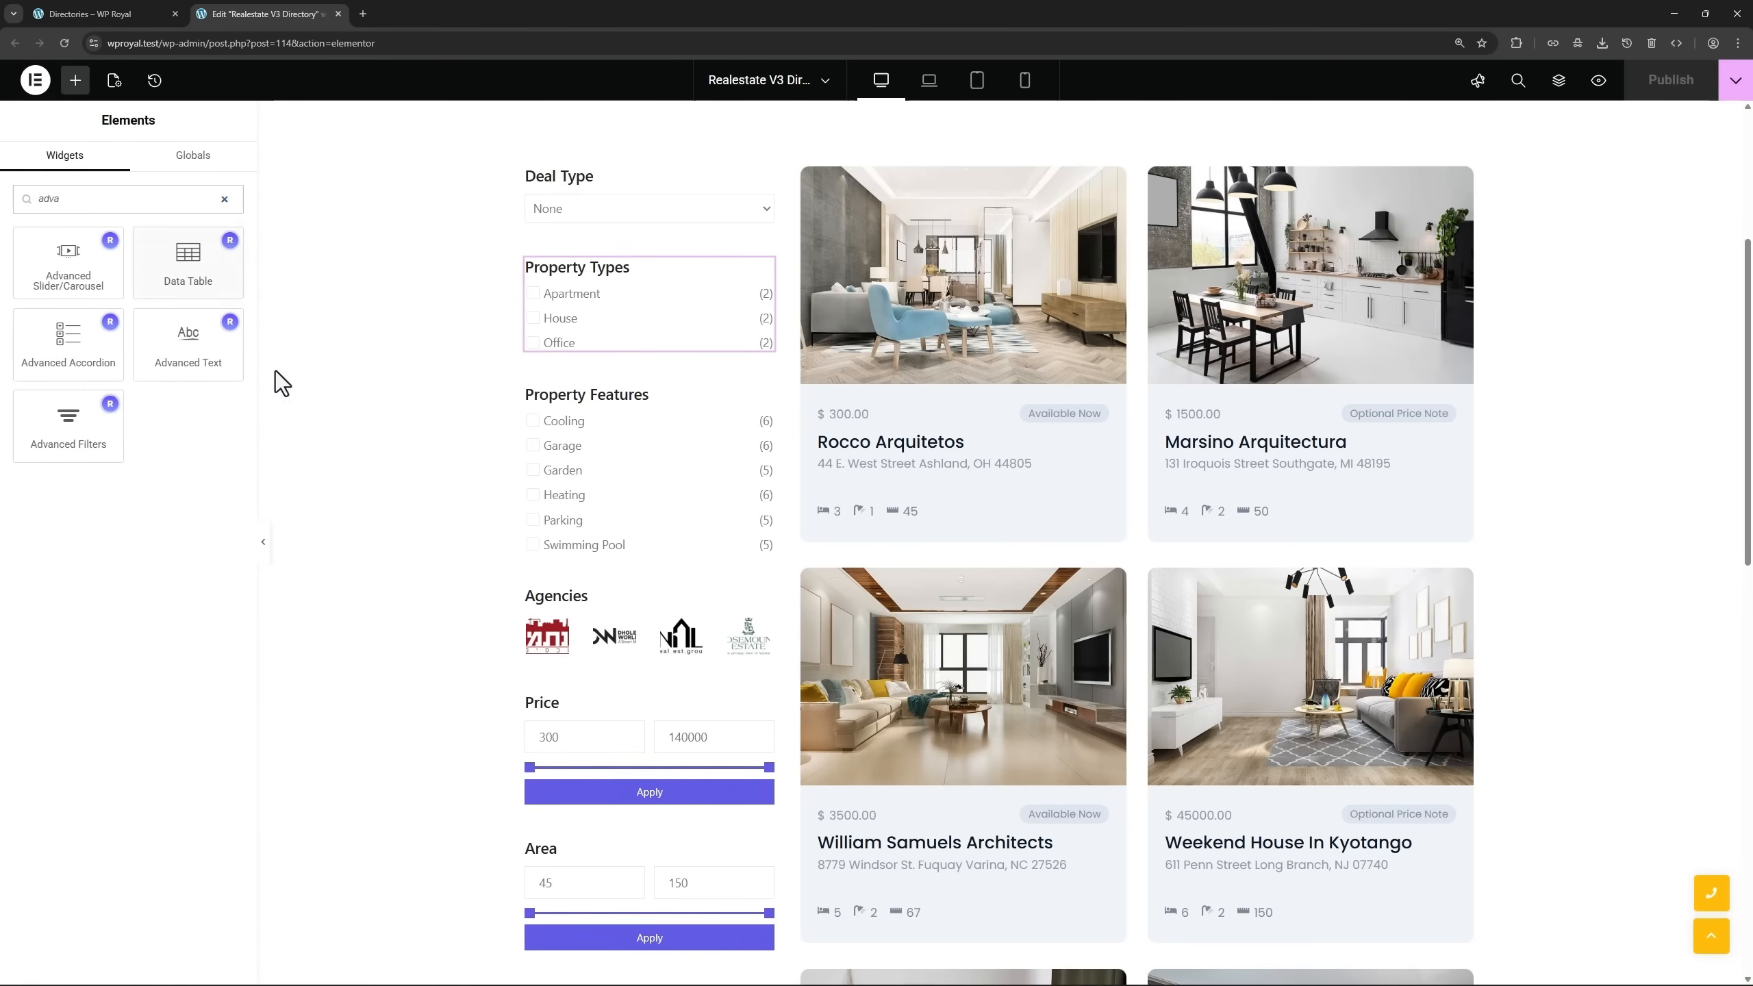
drag(66, 422, 652, 170)
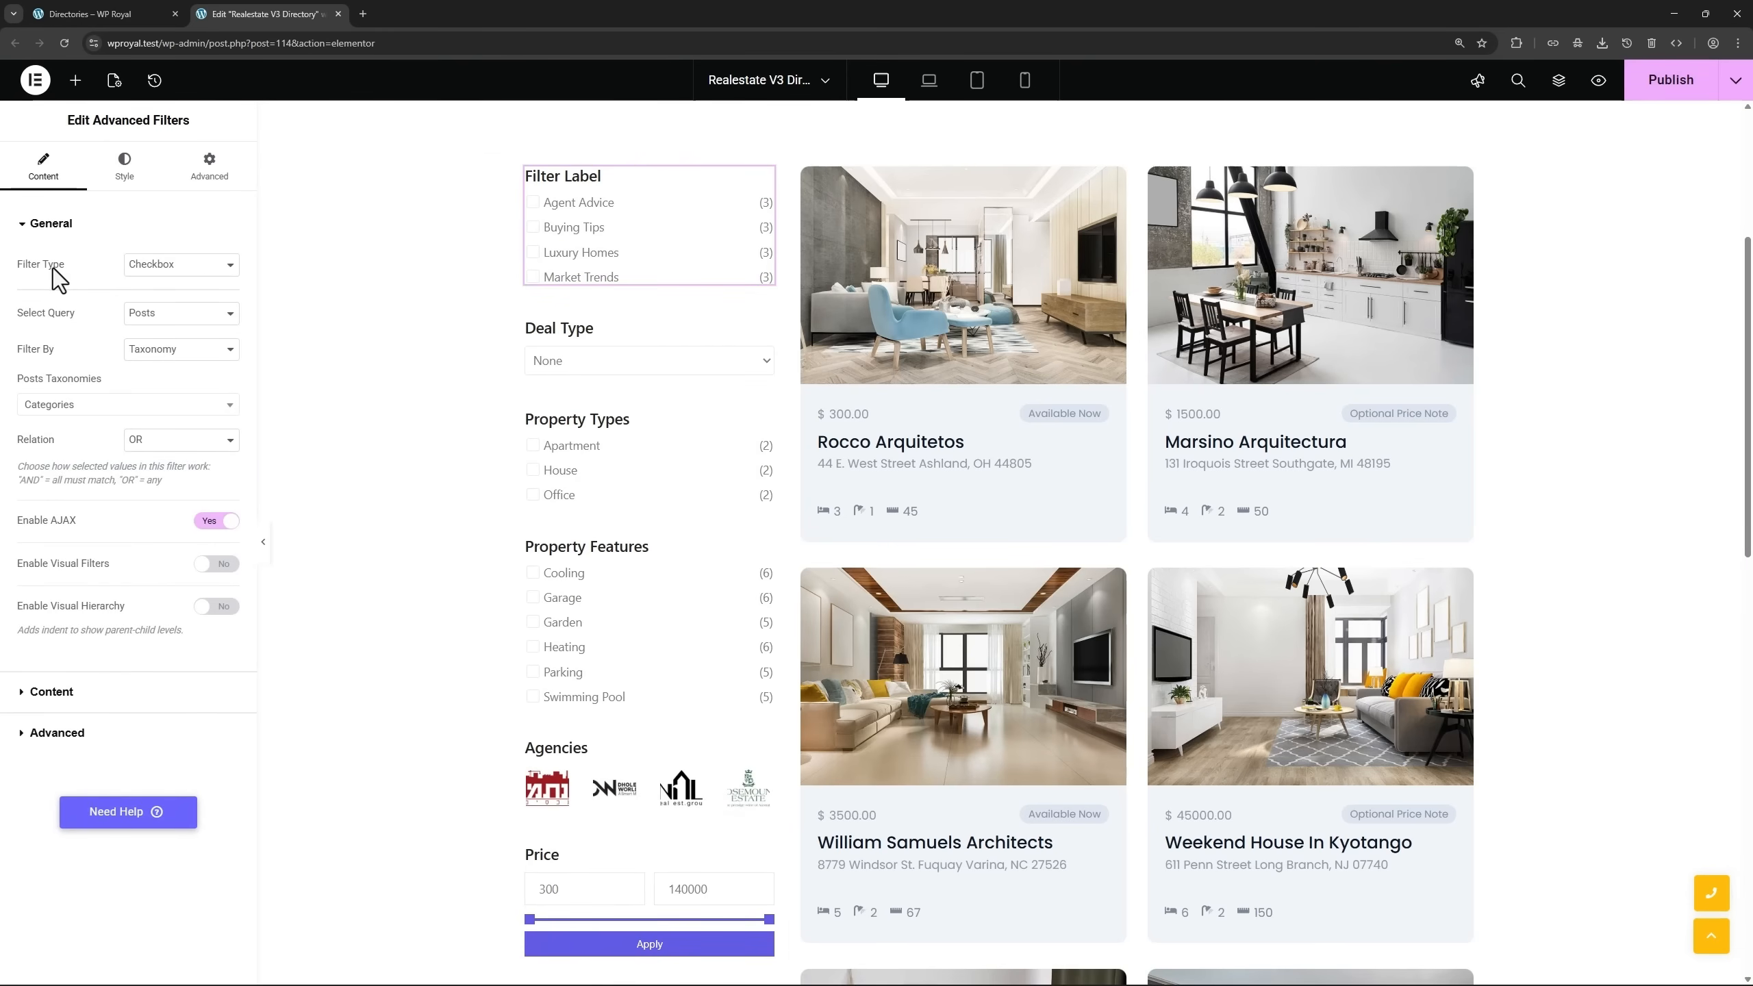
click(165, 266)
click(170, 370)
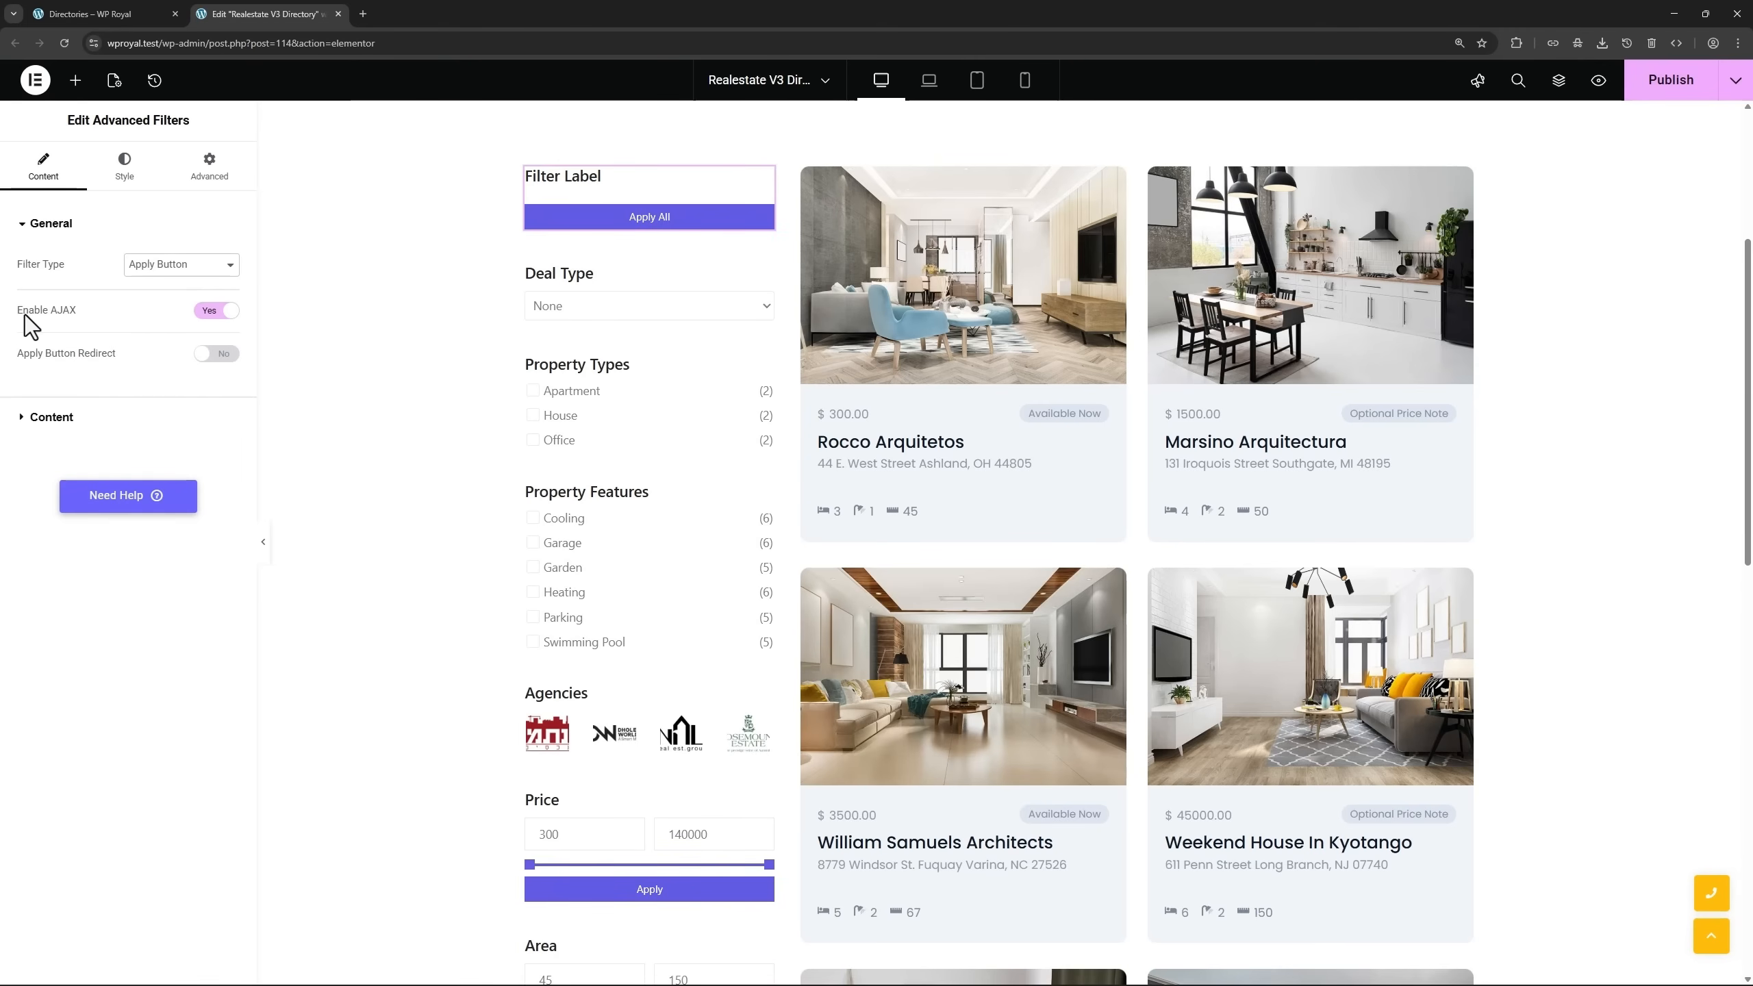
Disable AJAX on the Apply Button filter, clear its Filter Label and publish the directory template.
click(205, 317)
drag(192, 338, 117, 338)
key(BackSpace)
click(1658, 100)
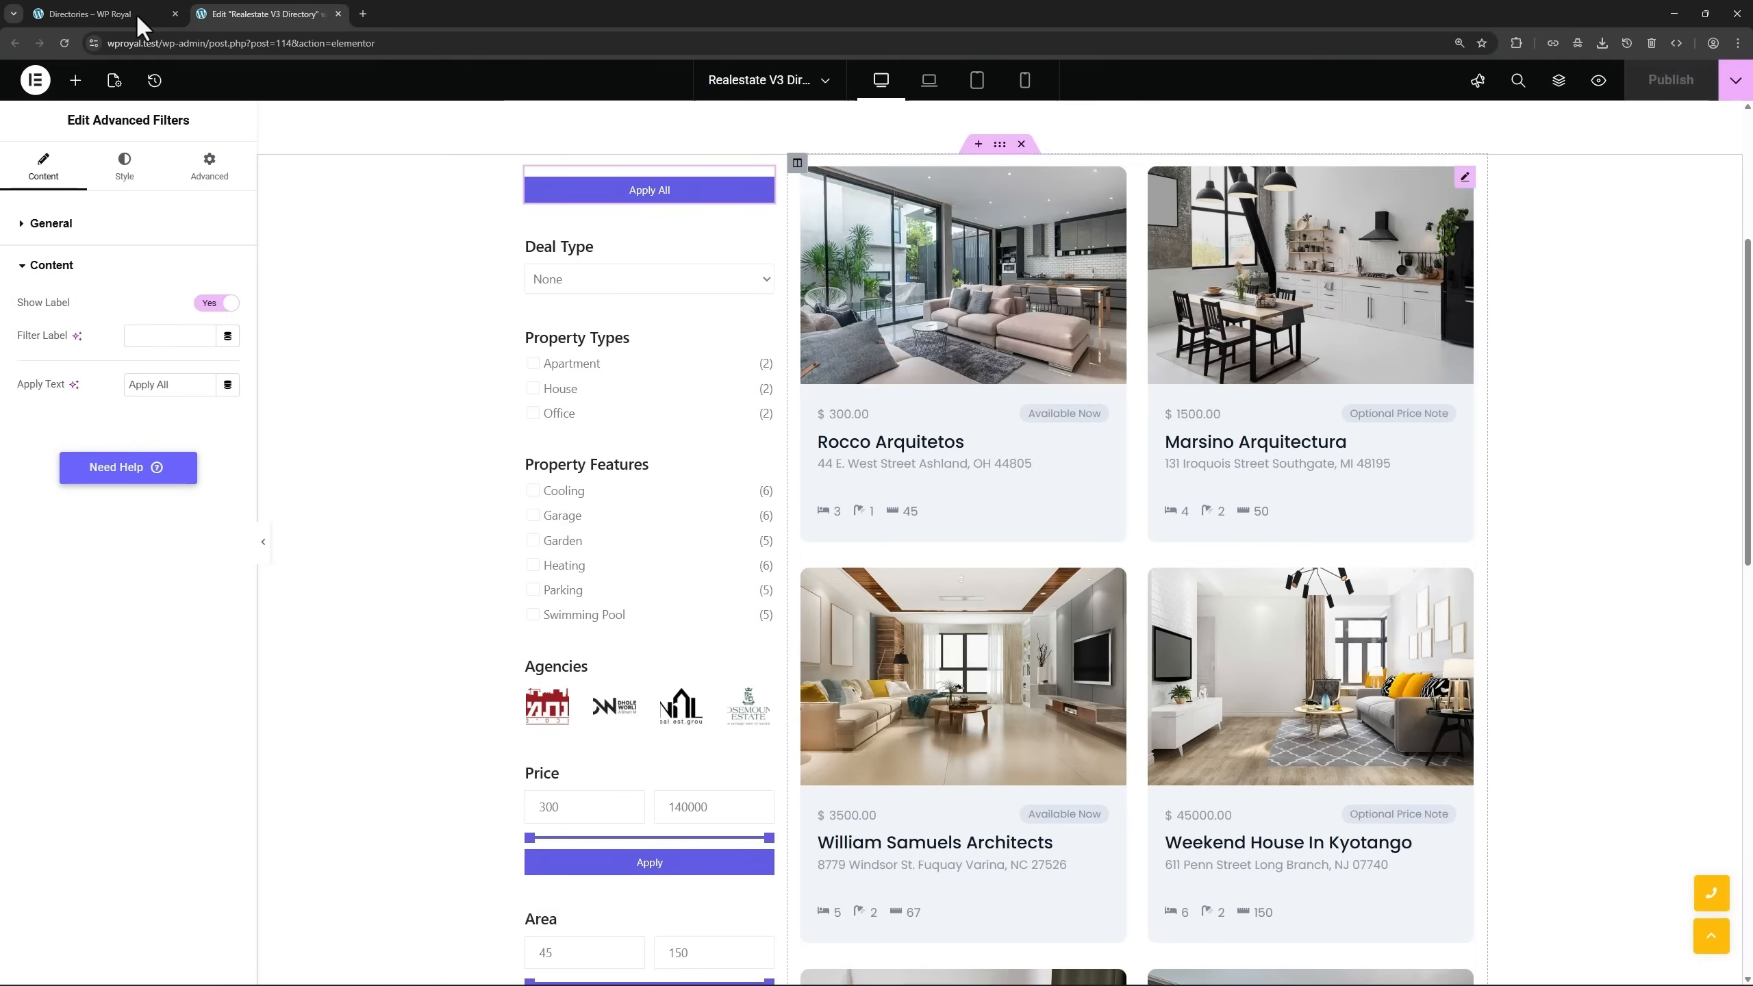
Reload the live directory and set Deal Type to For Sale to test filtering alongside the Apply All button.
click(136, 12)
click(66, 42)
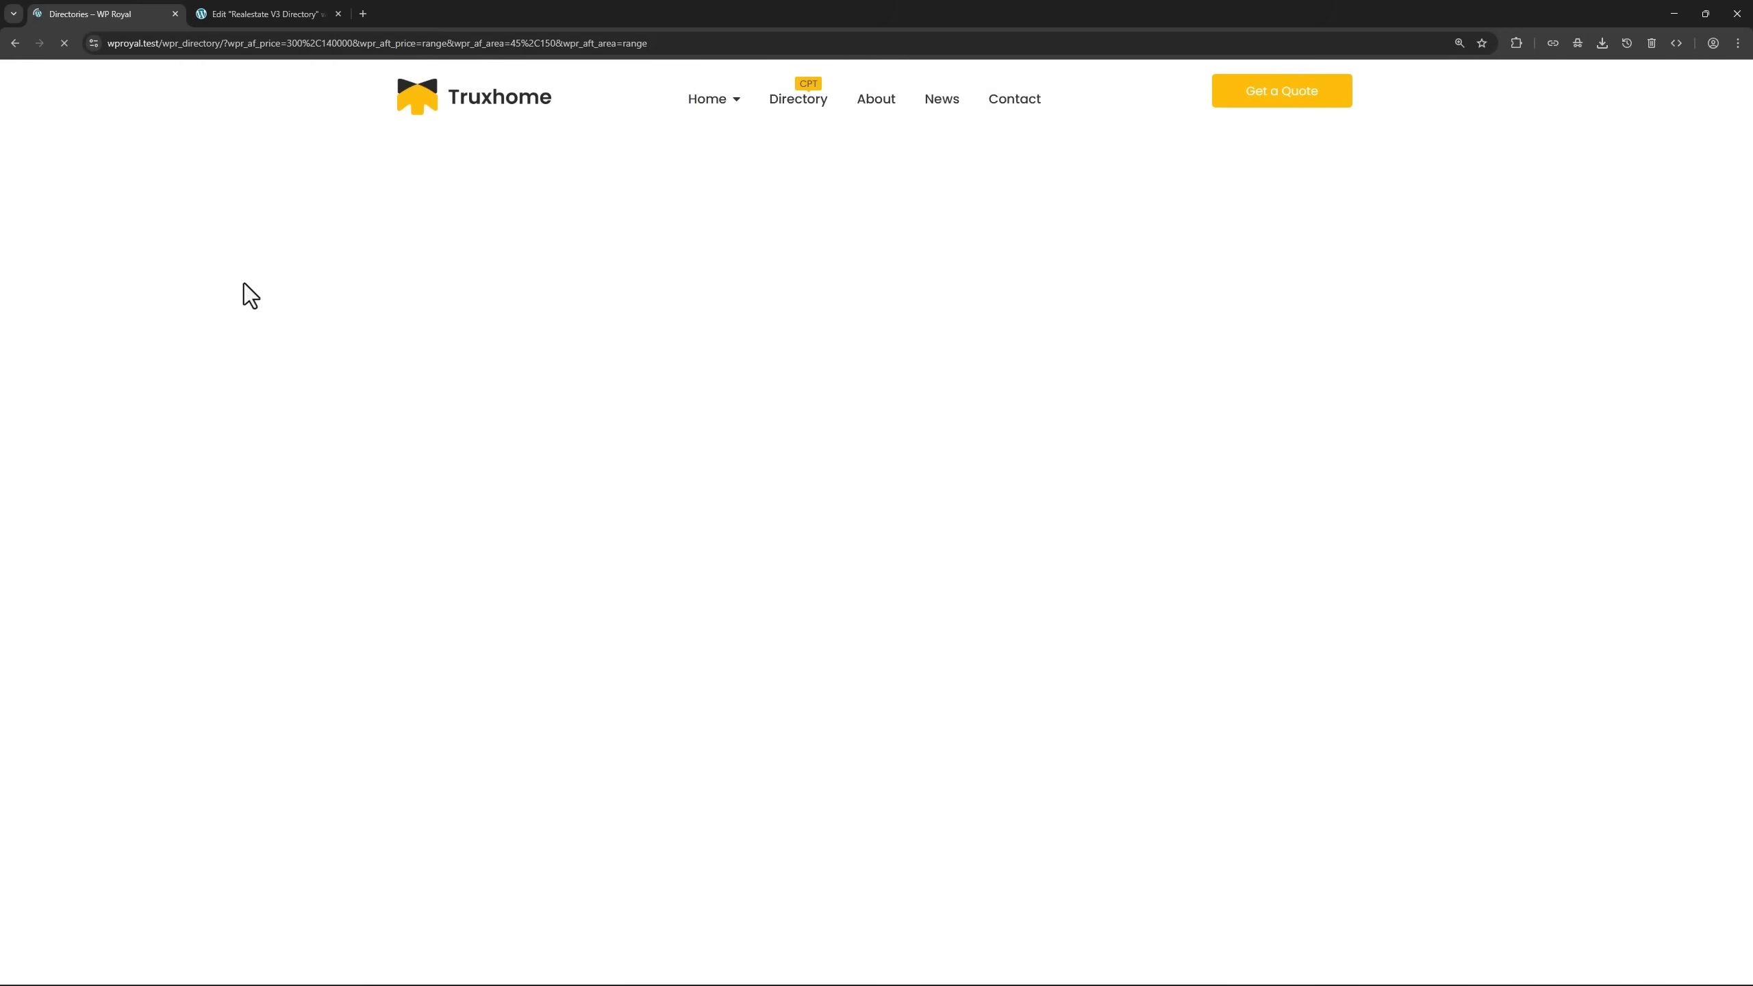
click(483, 307)
click(497, 353)
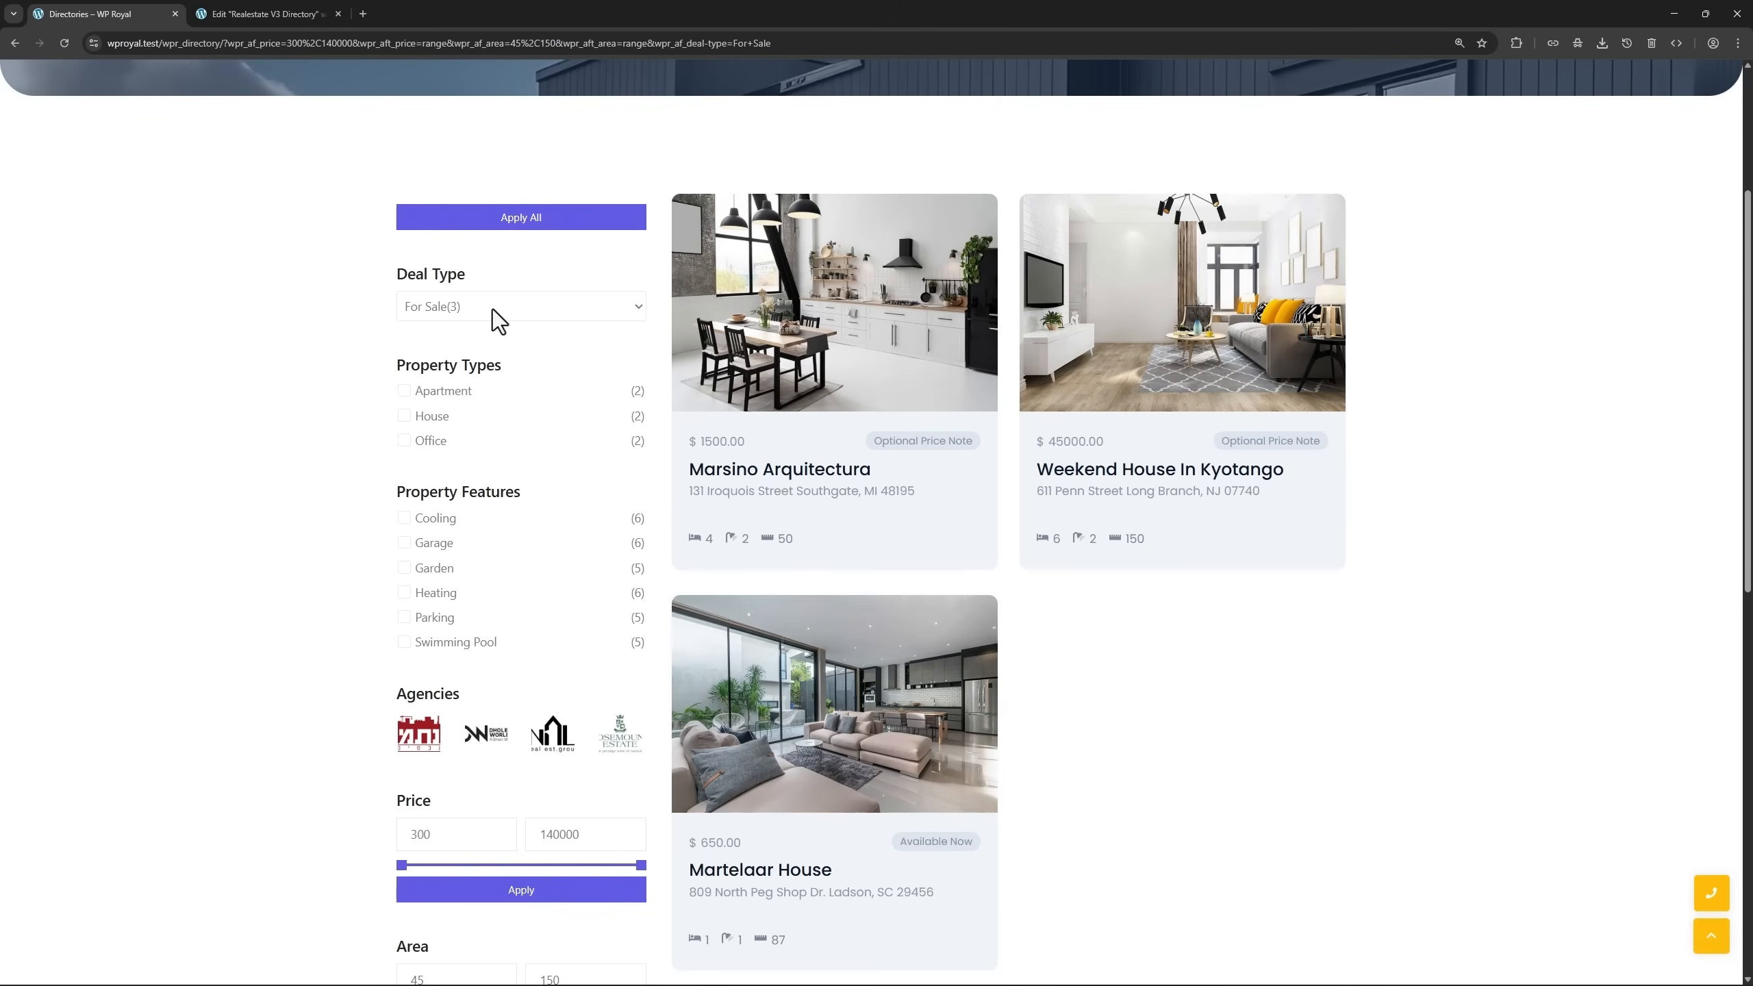
Enable Apply Button Redirect on the Apply All filter and check the live directory's address for the path format.
click(266, 15)
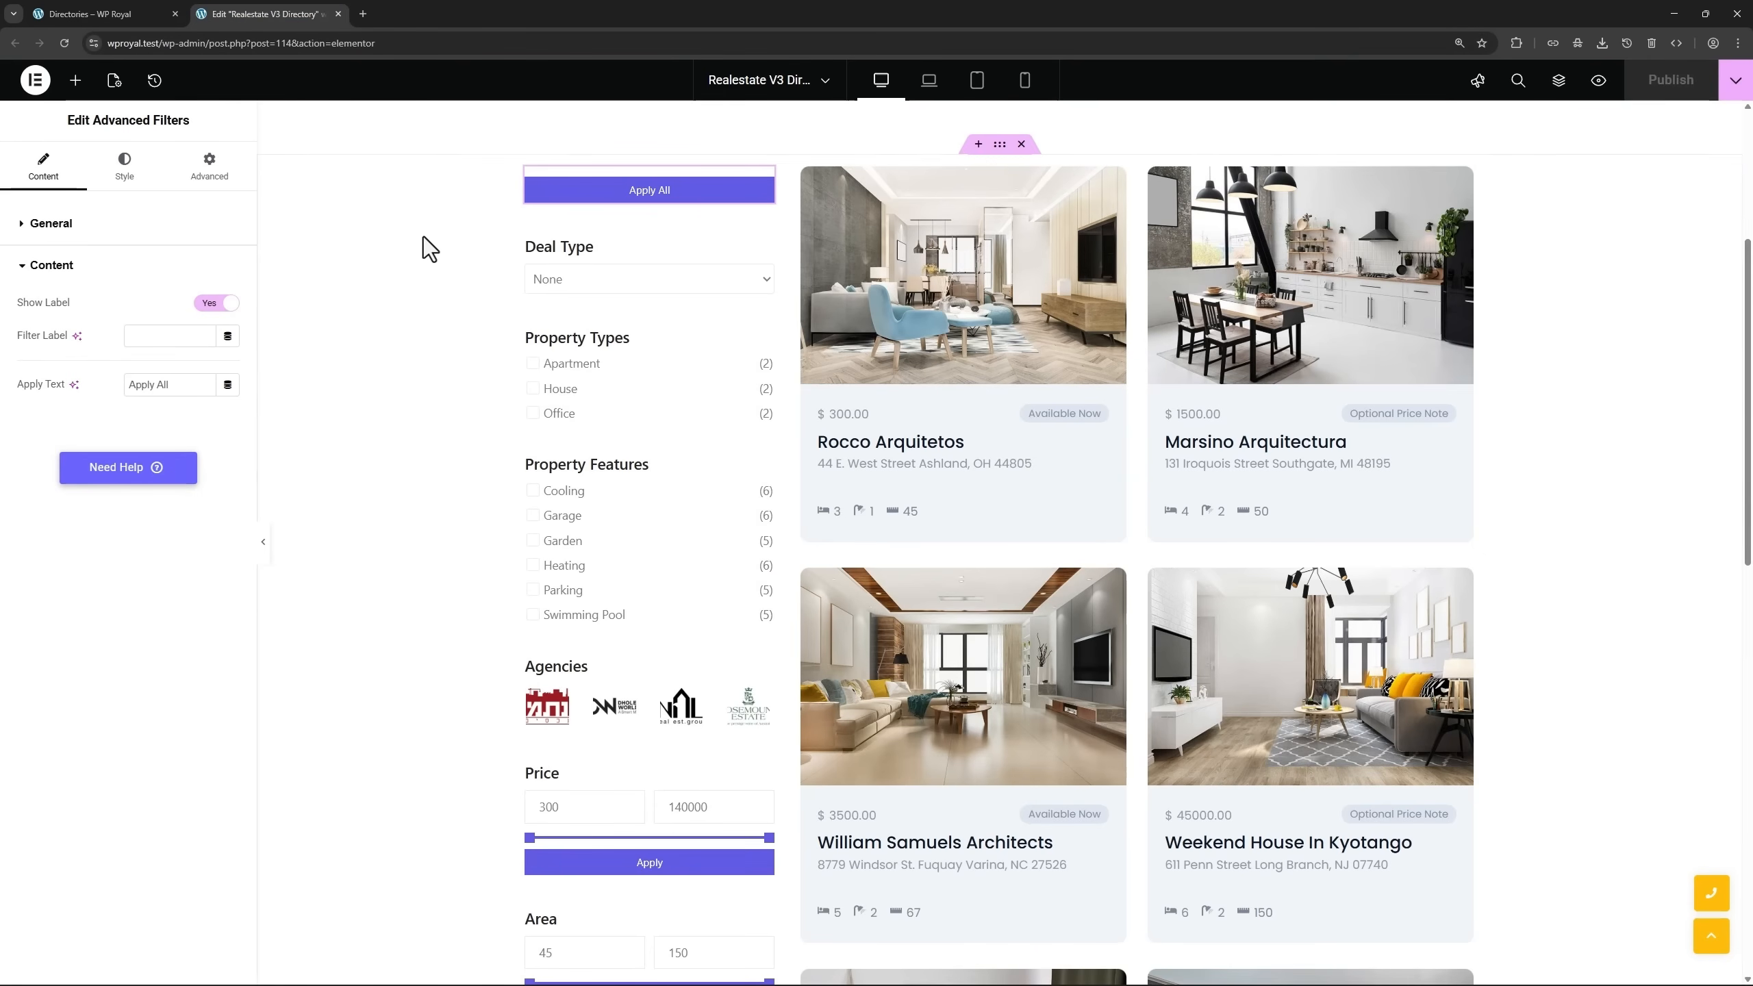
drag(743, 196, 663, 170)
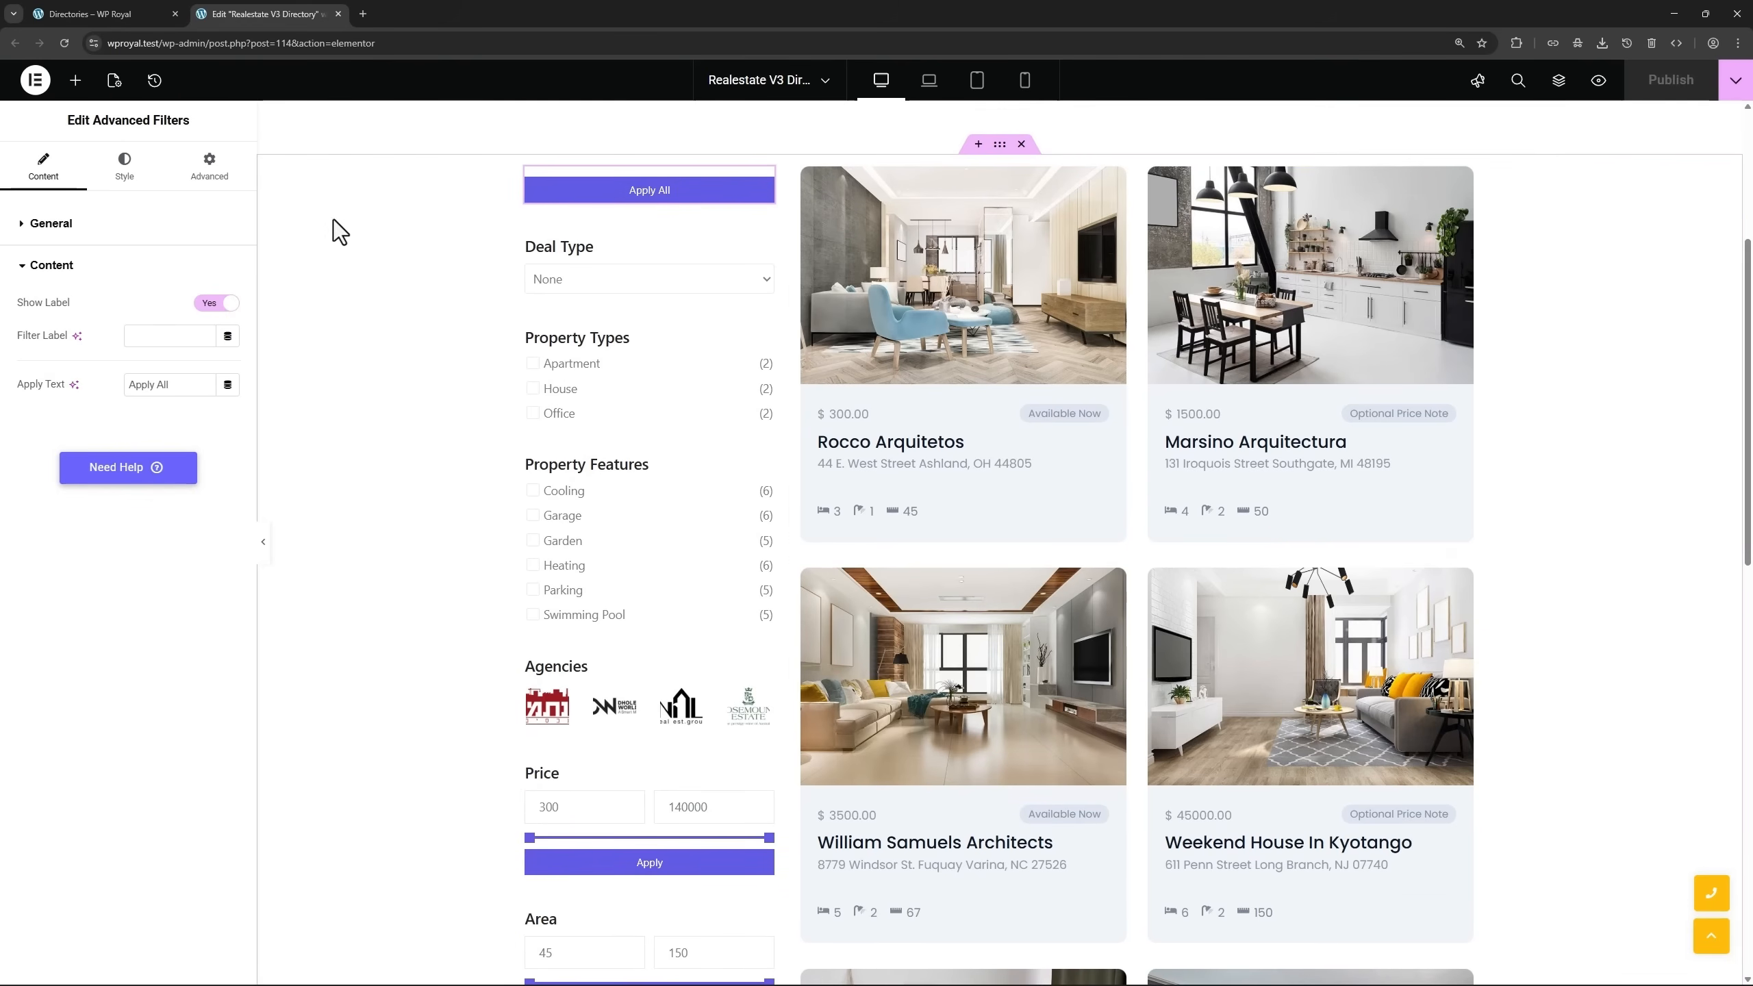
click(61, 228)
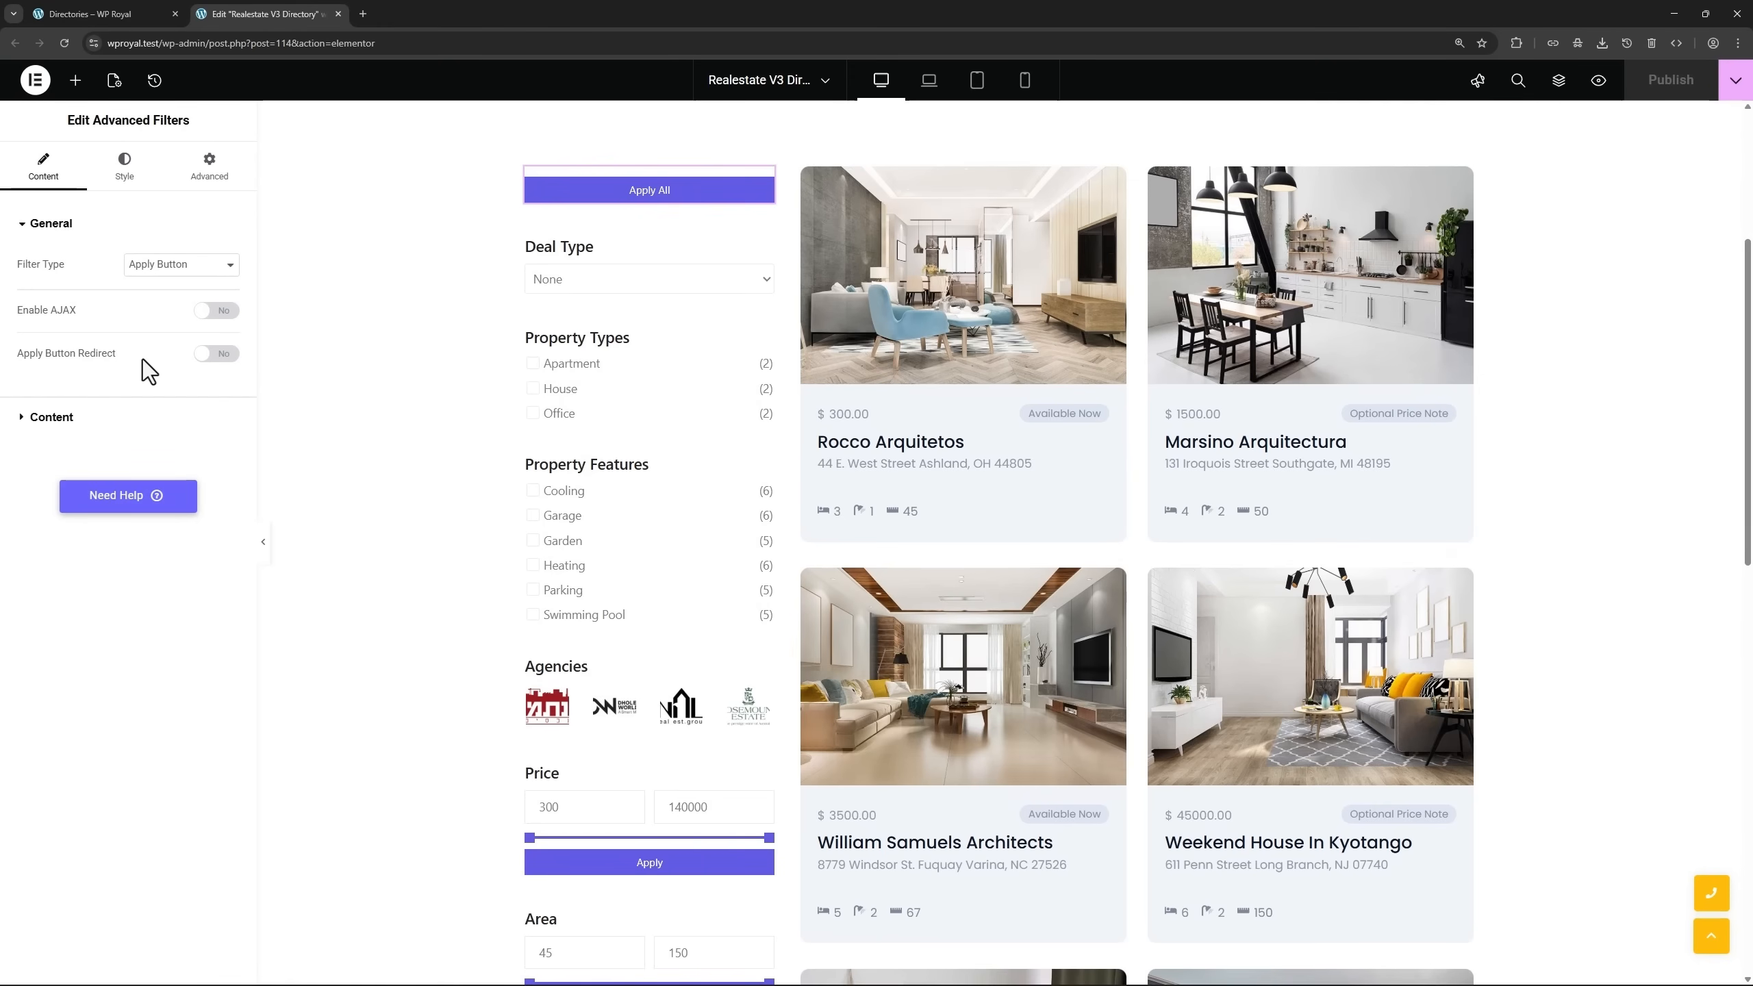
click(226, 355)
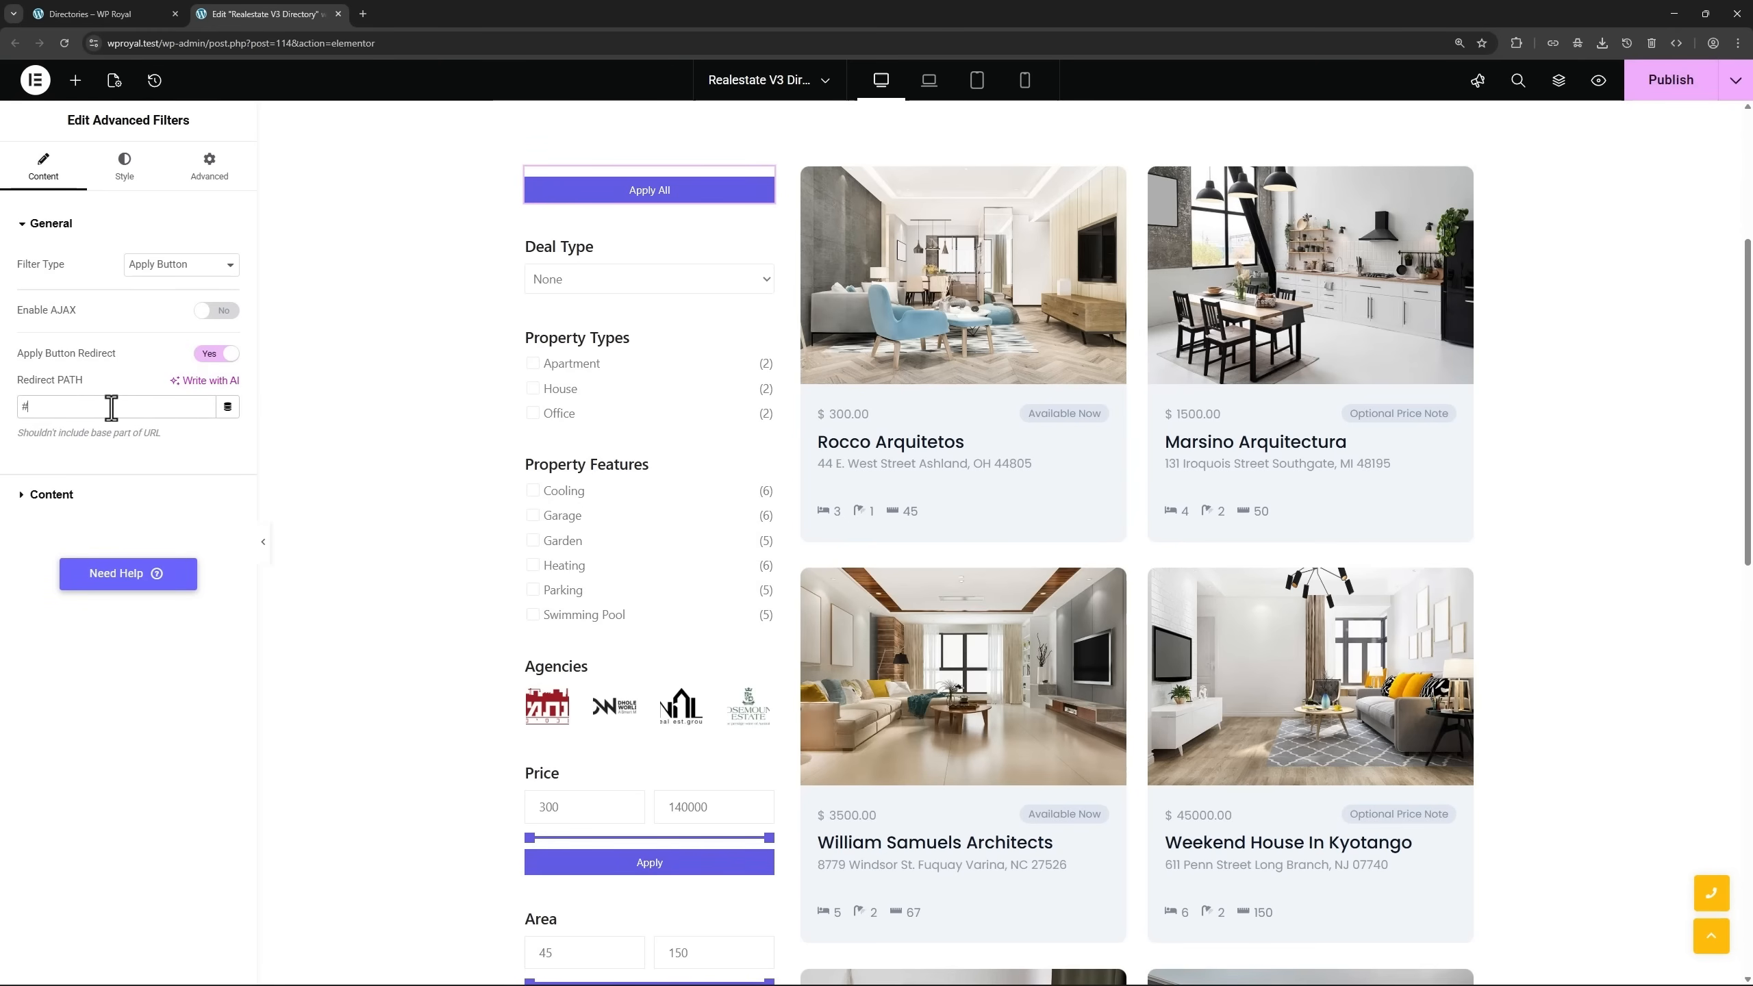
click(133, 17)
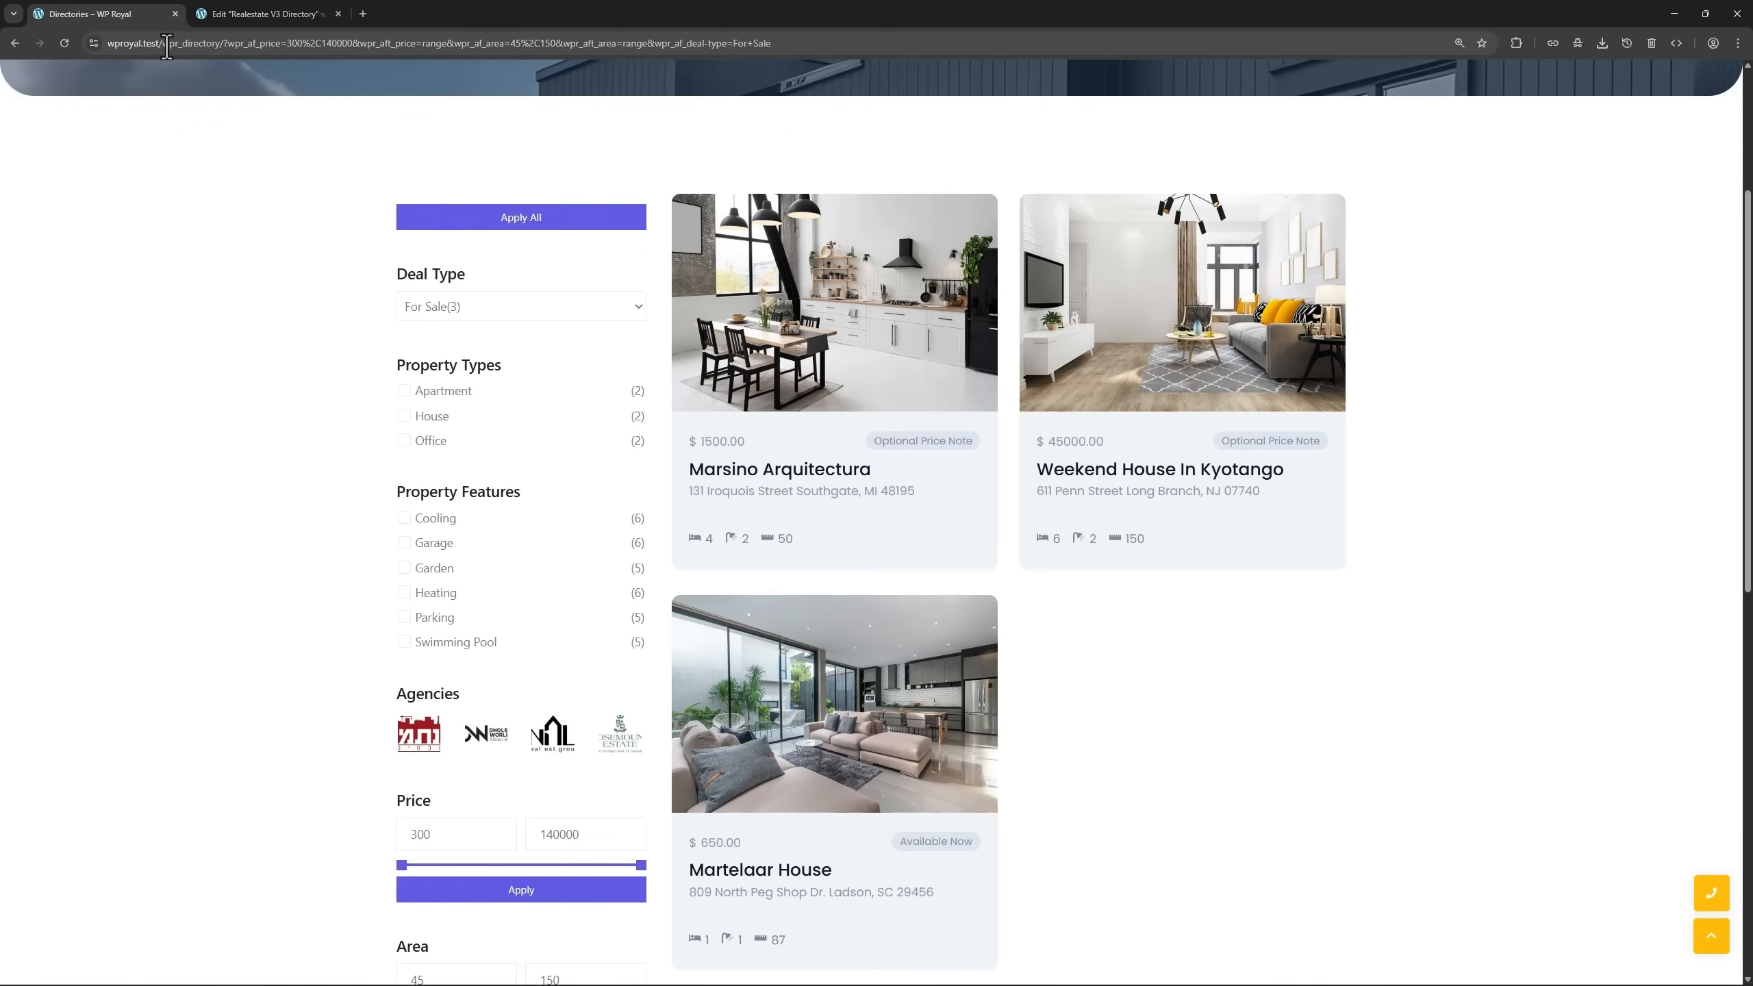
click(224, 19)
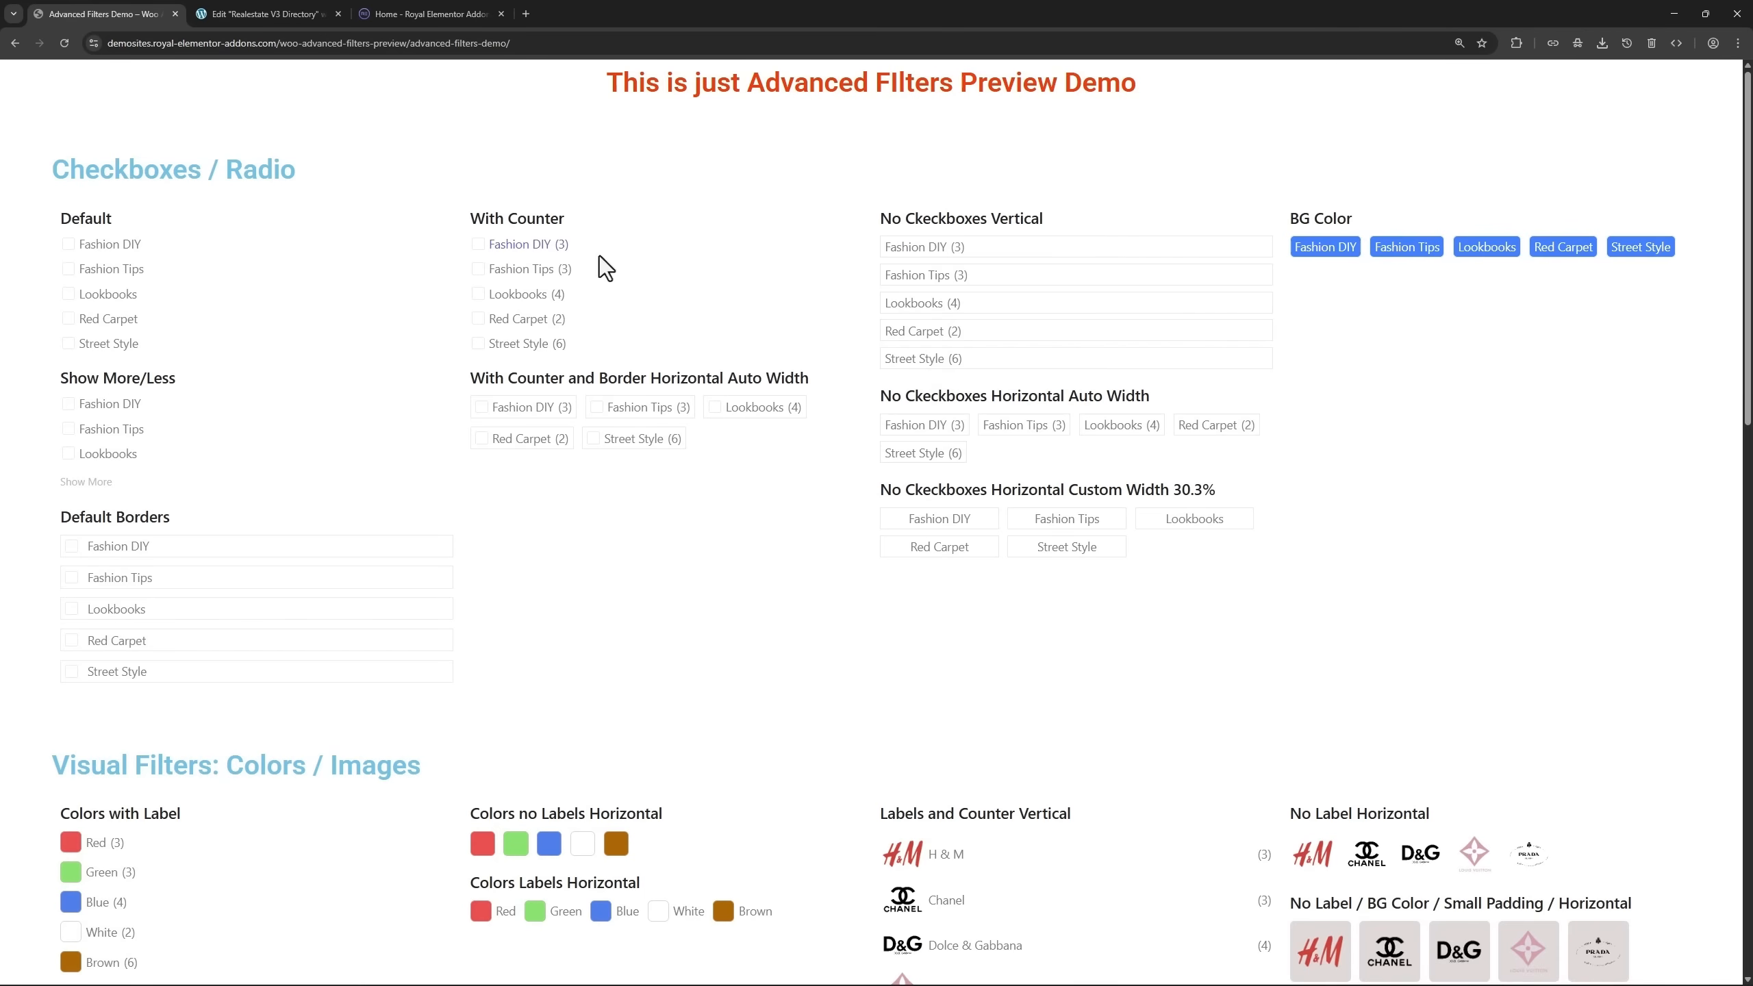
Browse the Advanced Filters demo page's checkbox, visual, select and range slider style examples.
scroll(364, 296, down, 4)
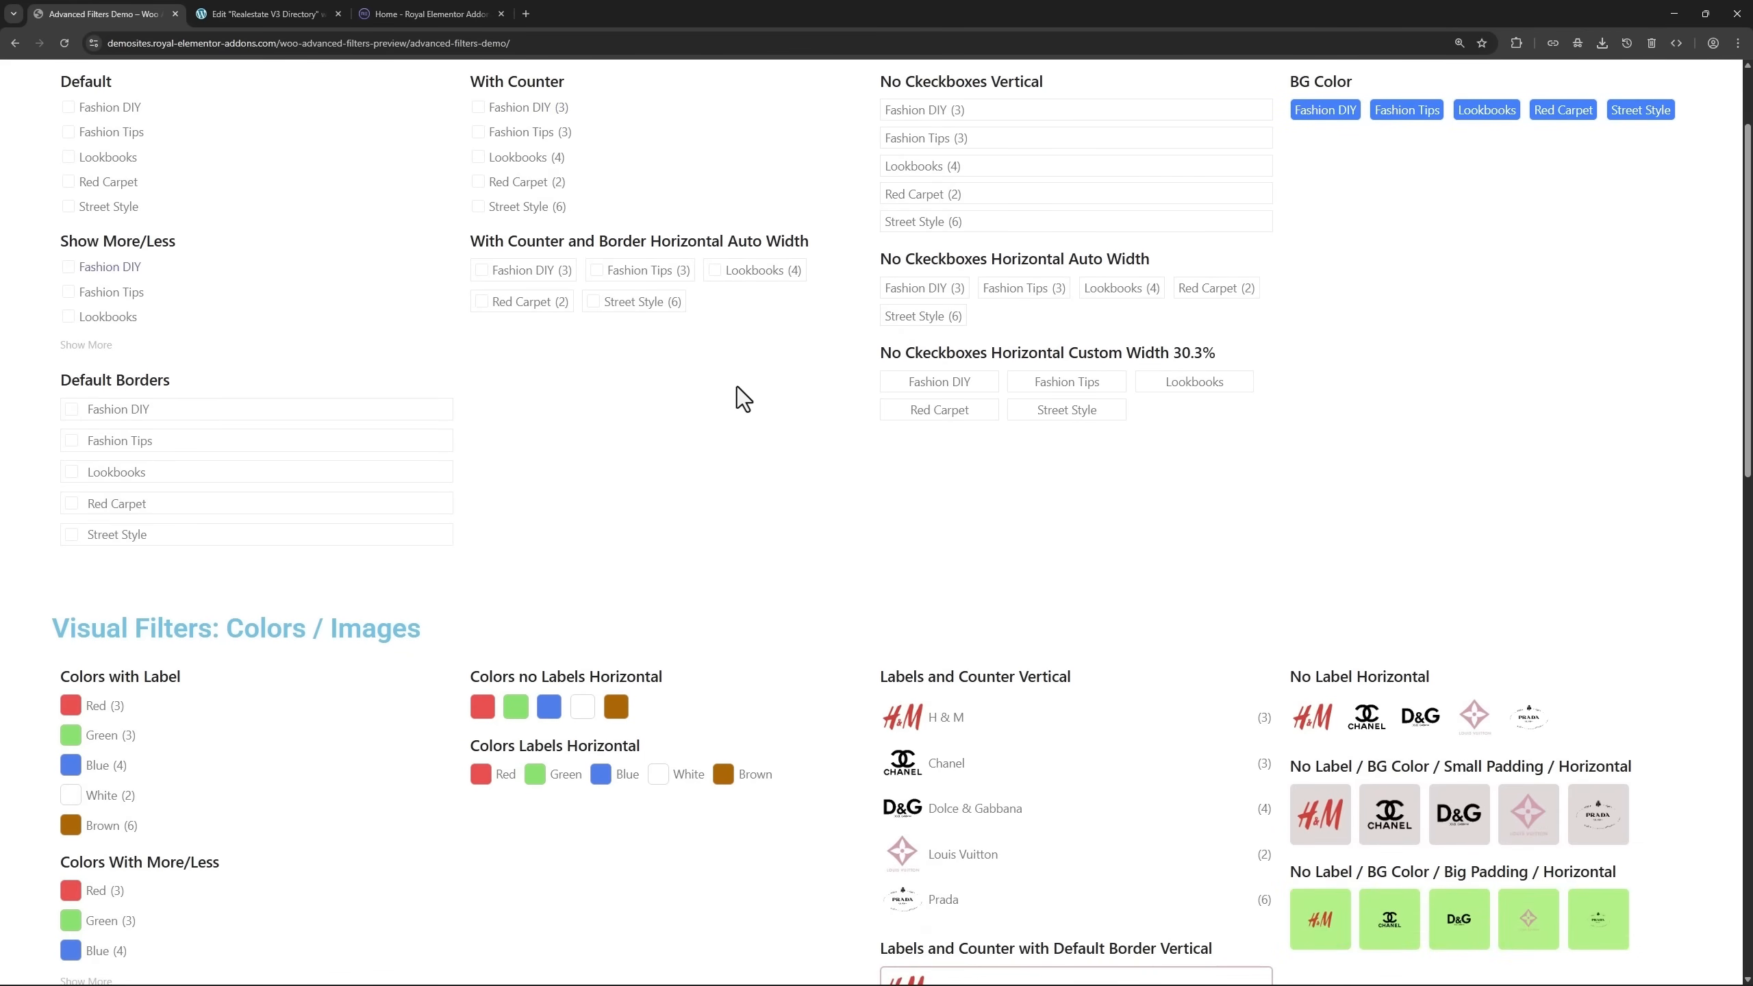
scroll(813, 383, down, 5)
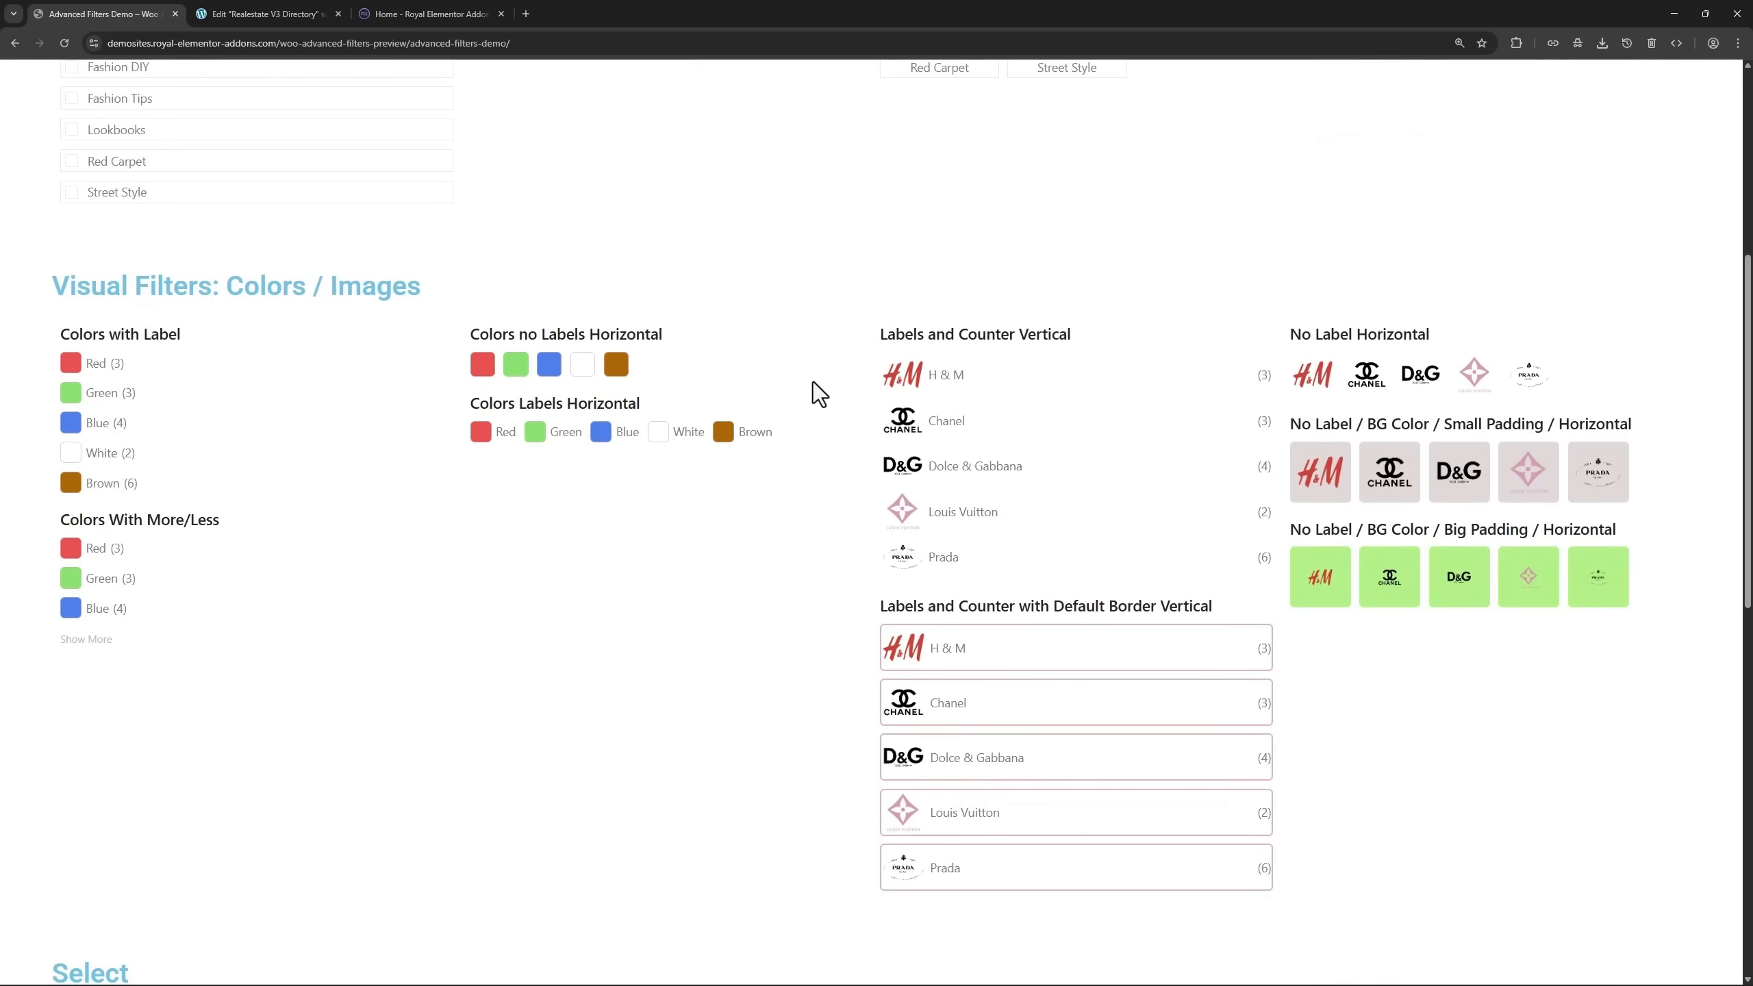
scroll(814, 385, down, 7)
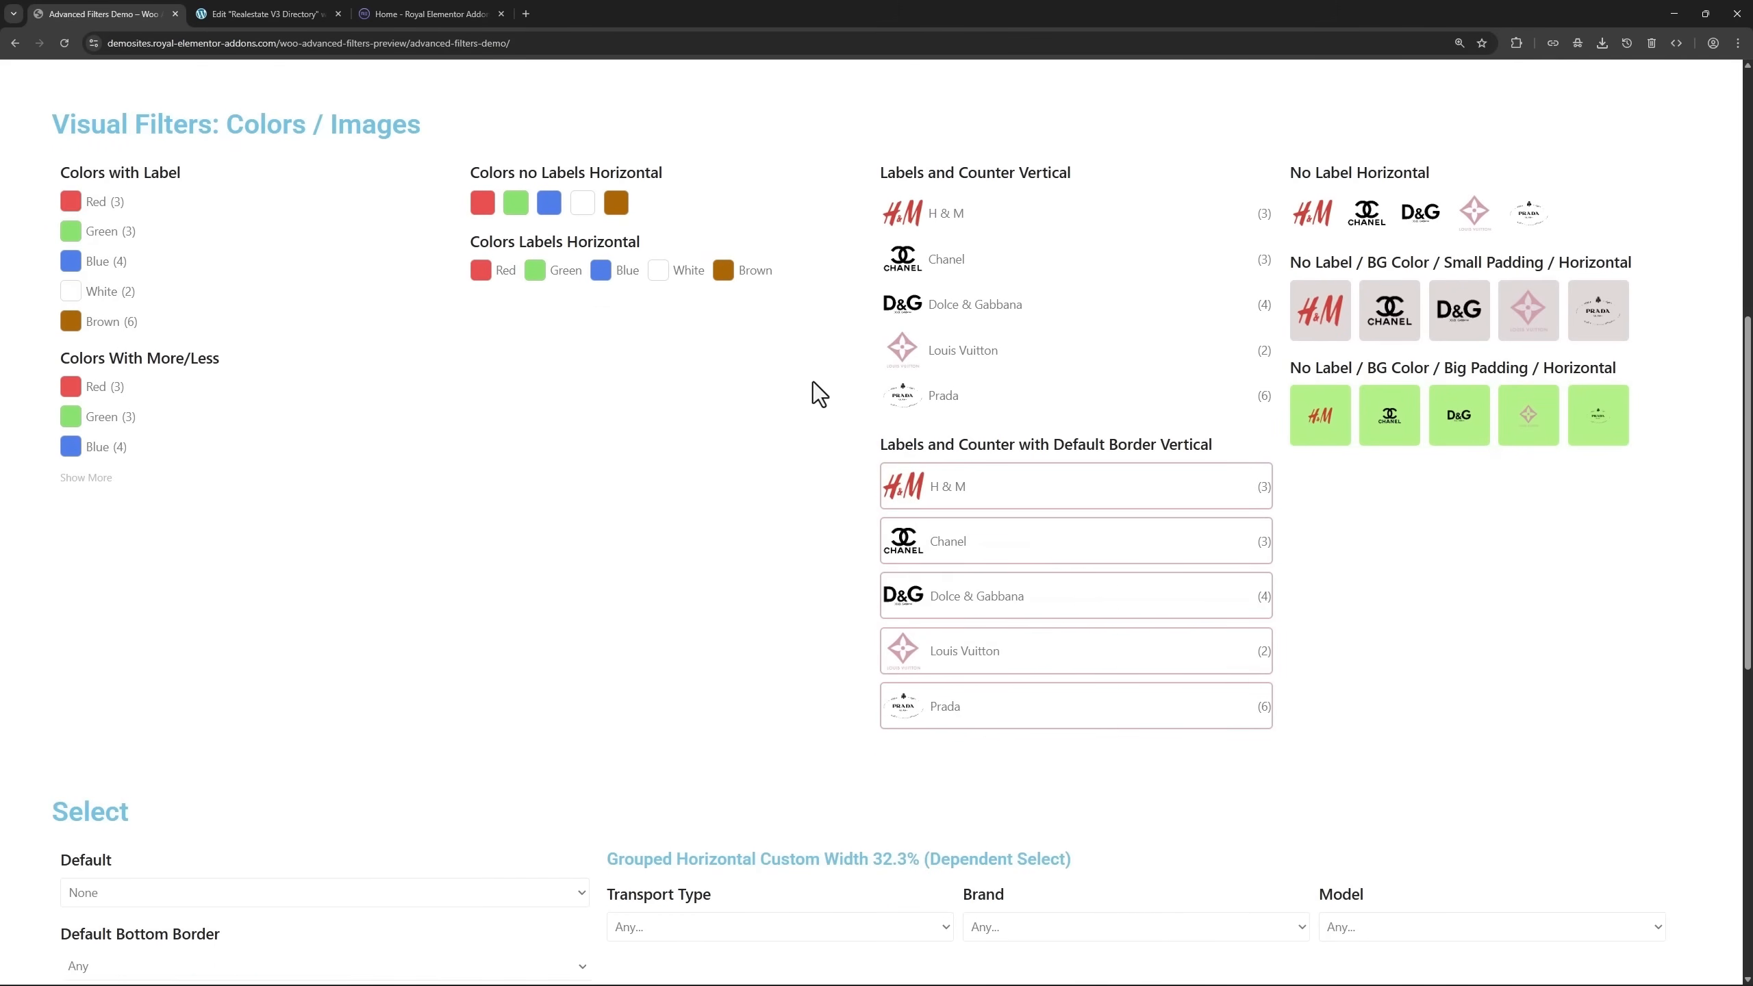
scroll(814, 381, down, 4)
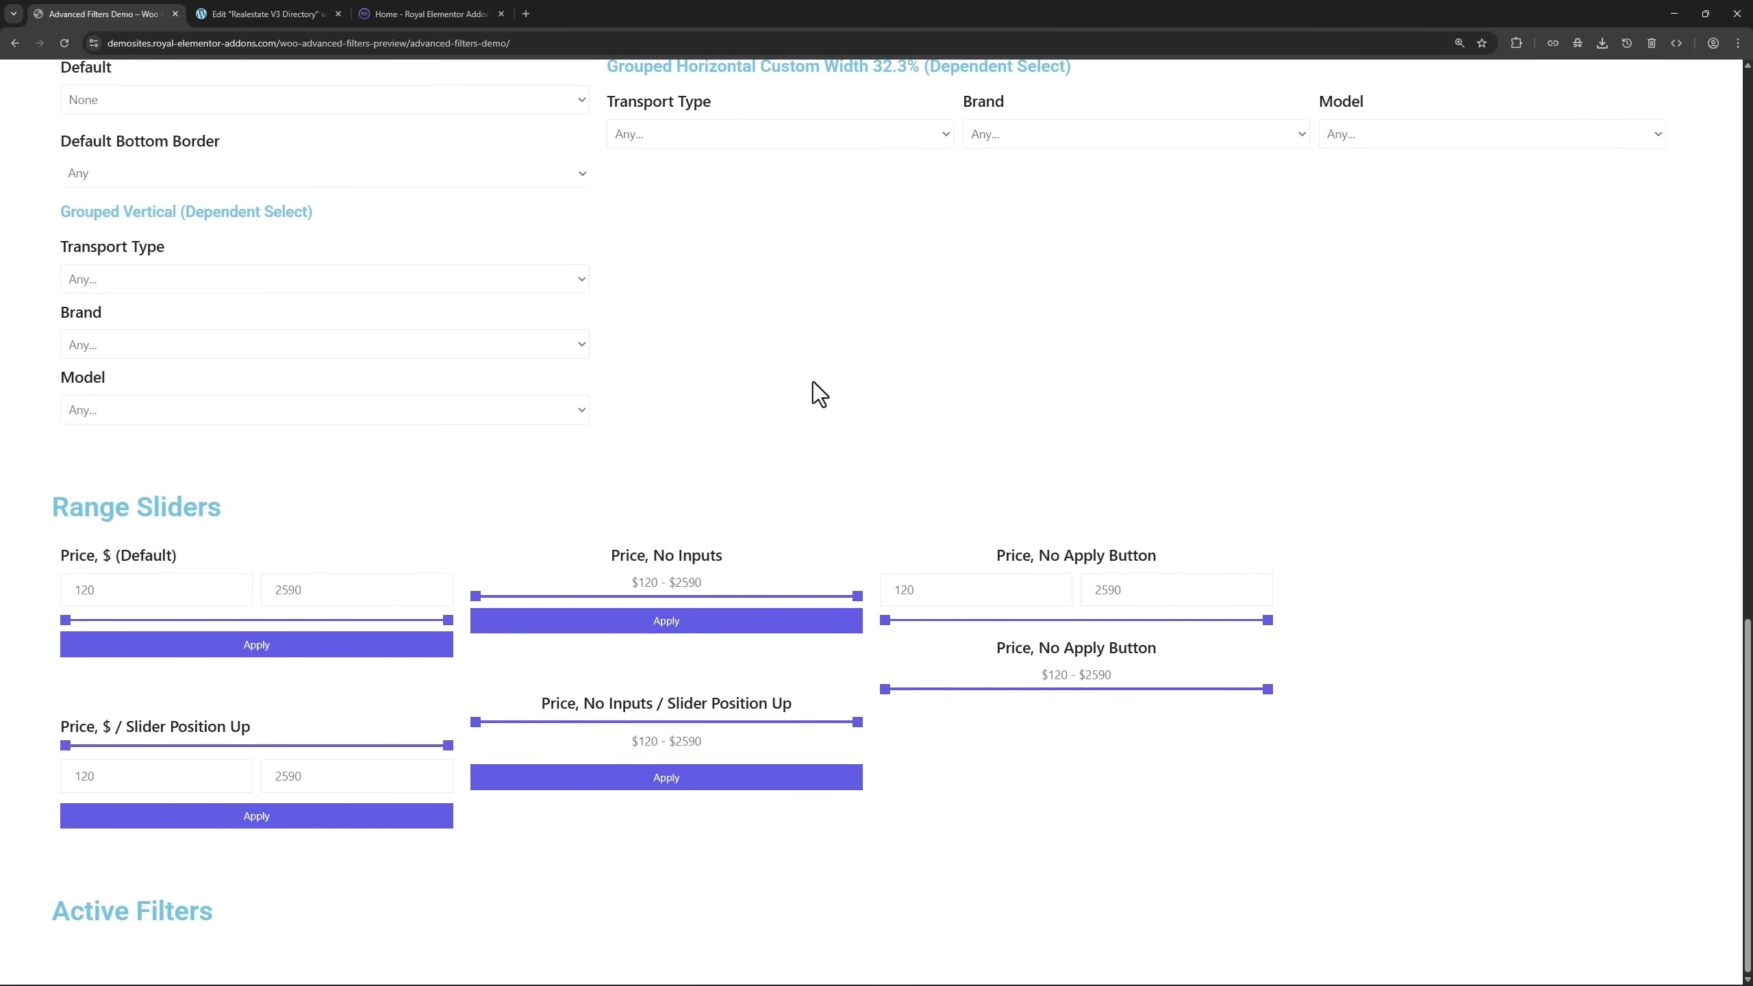
scroll(814, 381, up, 8)
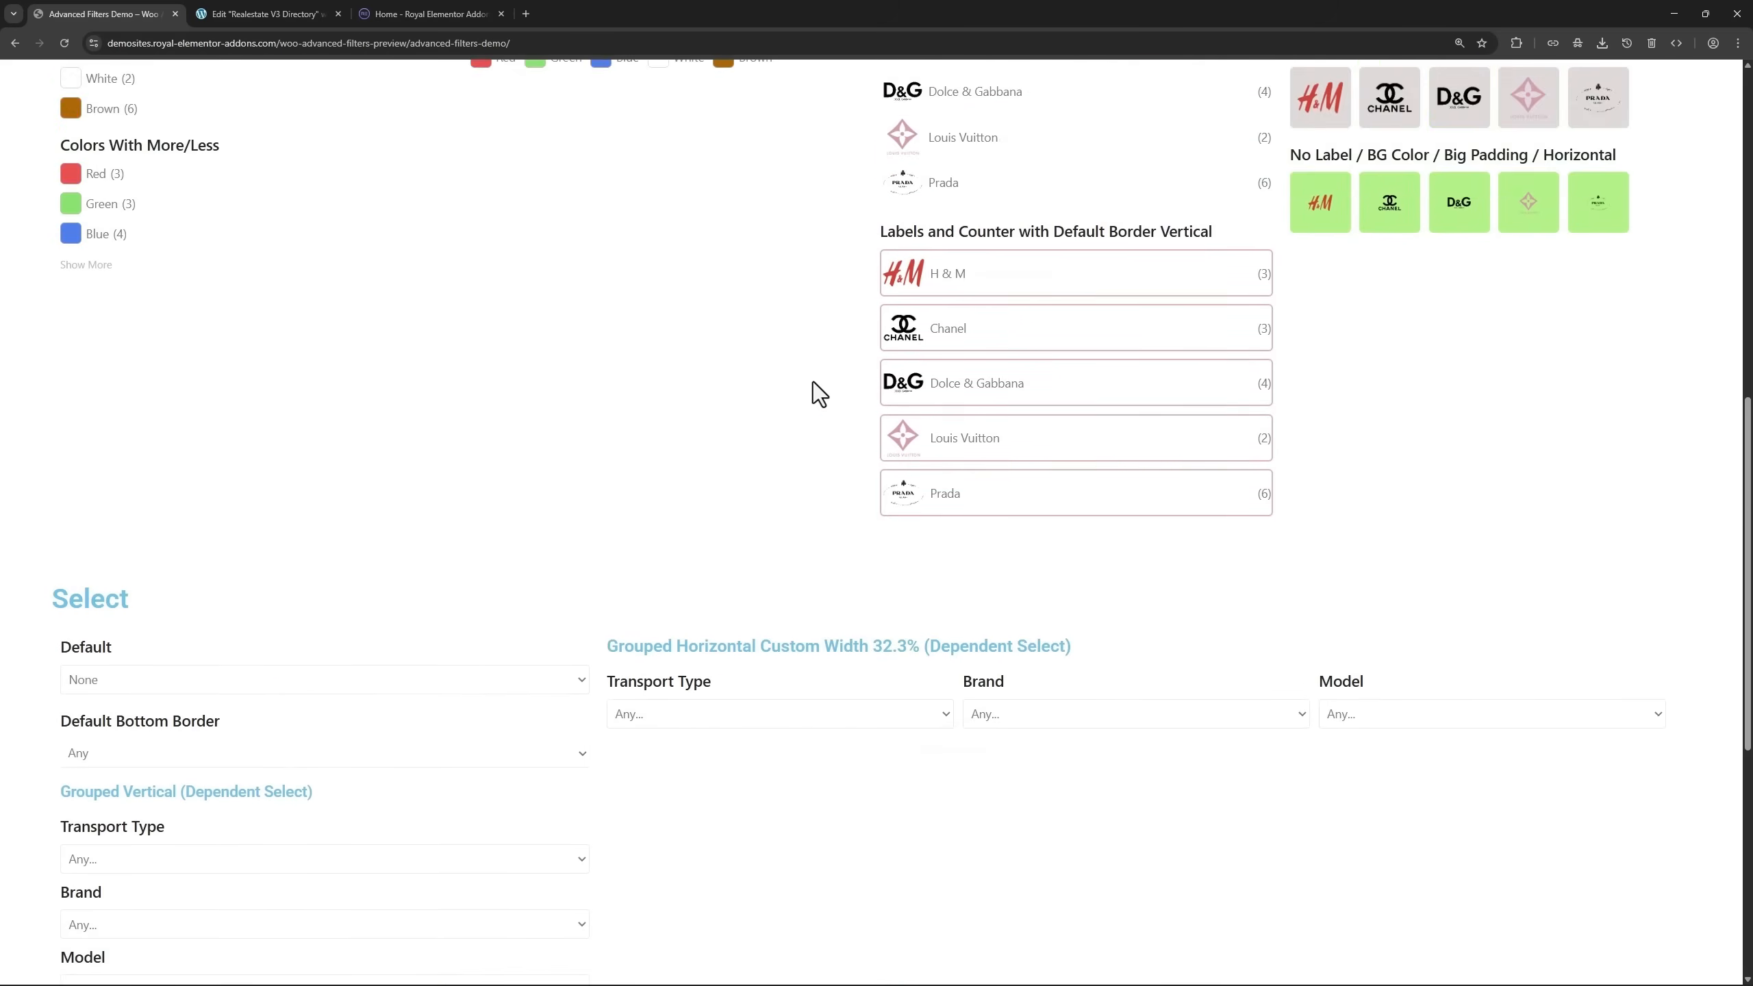
scroll(813, 381, up, 6)
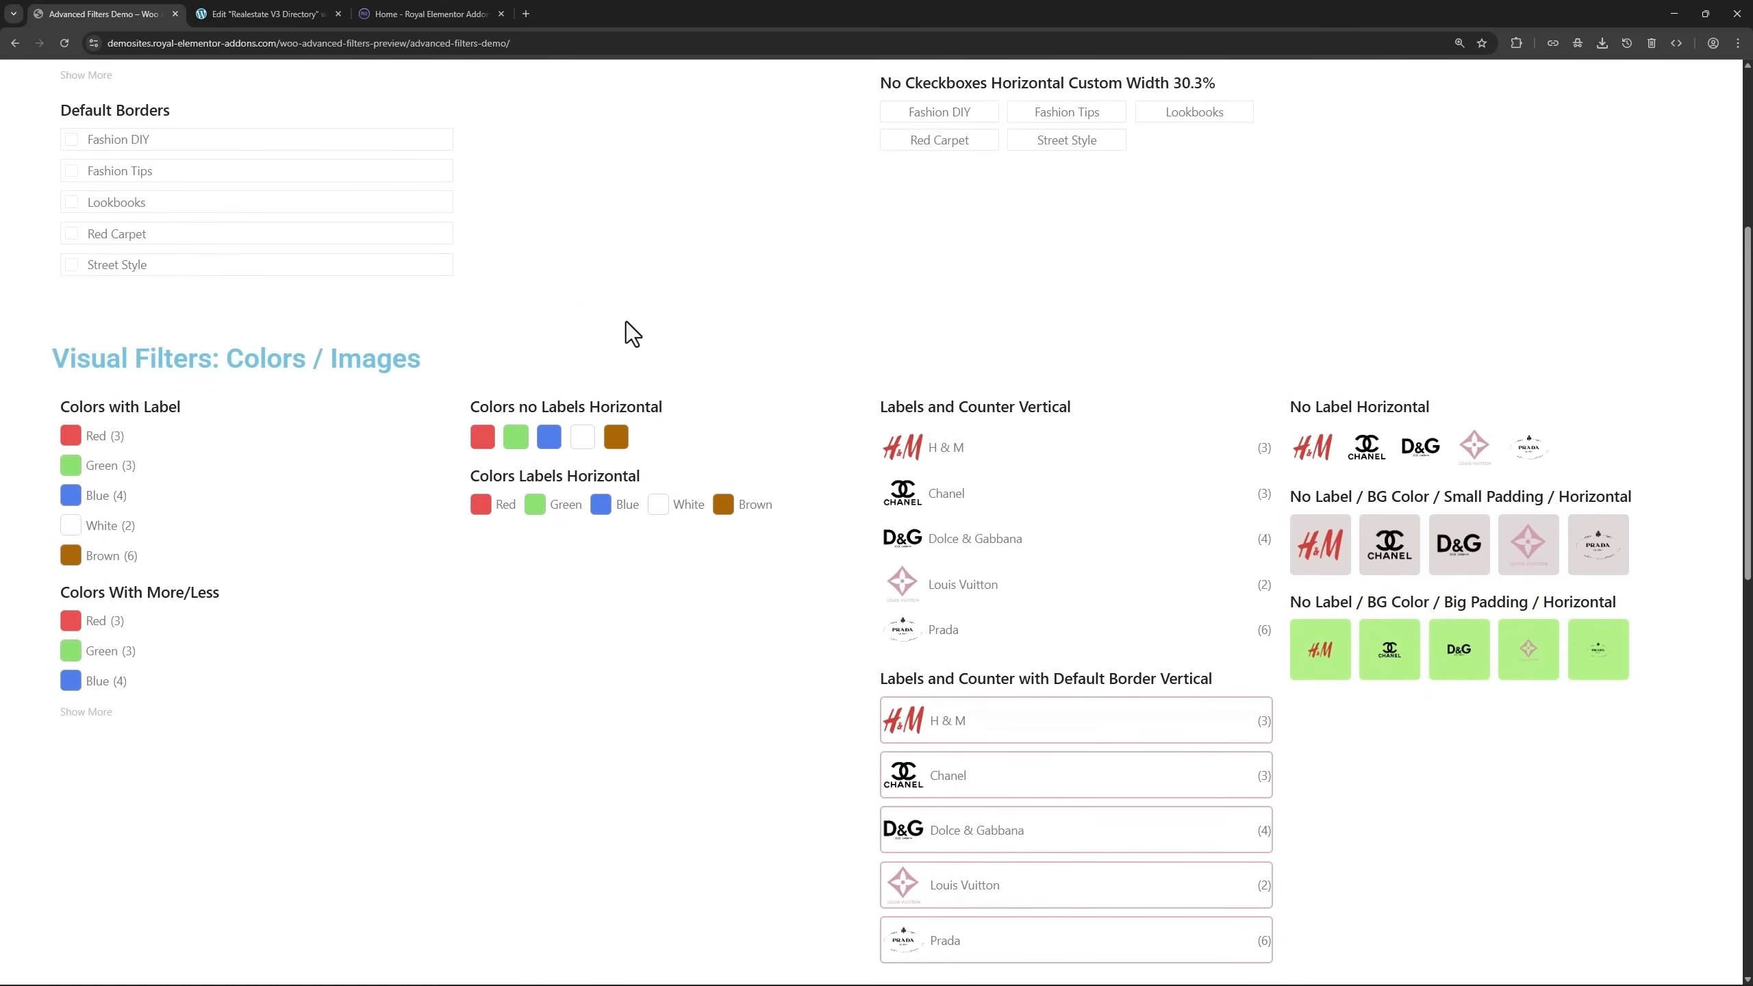
Review the Colors filter's Layout, Visual Filters Item and Visual Filters Color & Image style settings in the directory template.
click(269, 14)
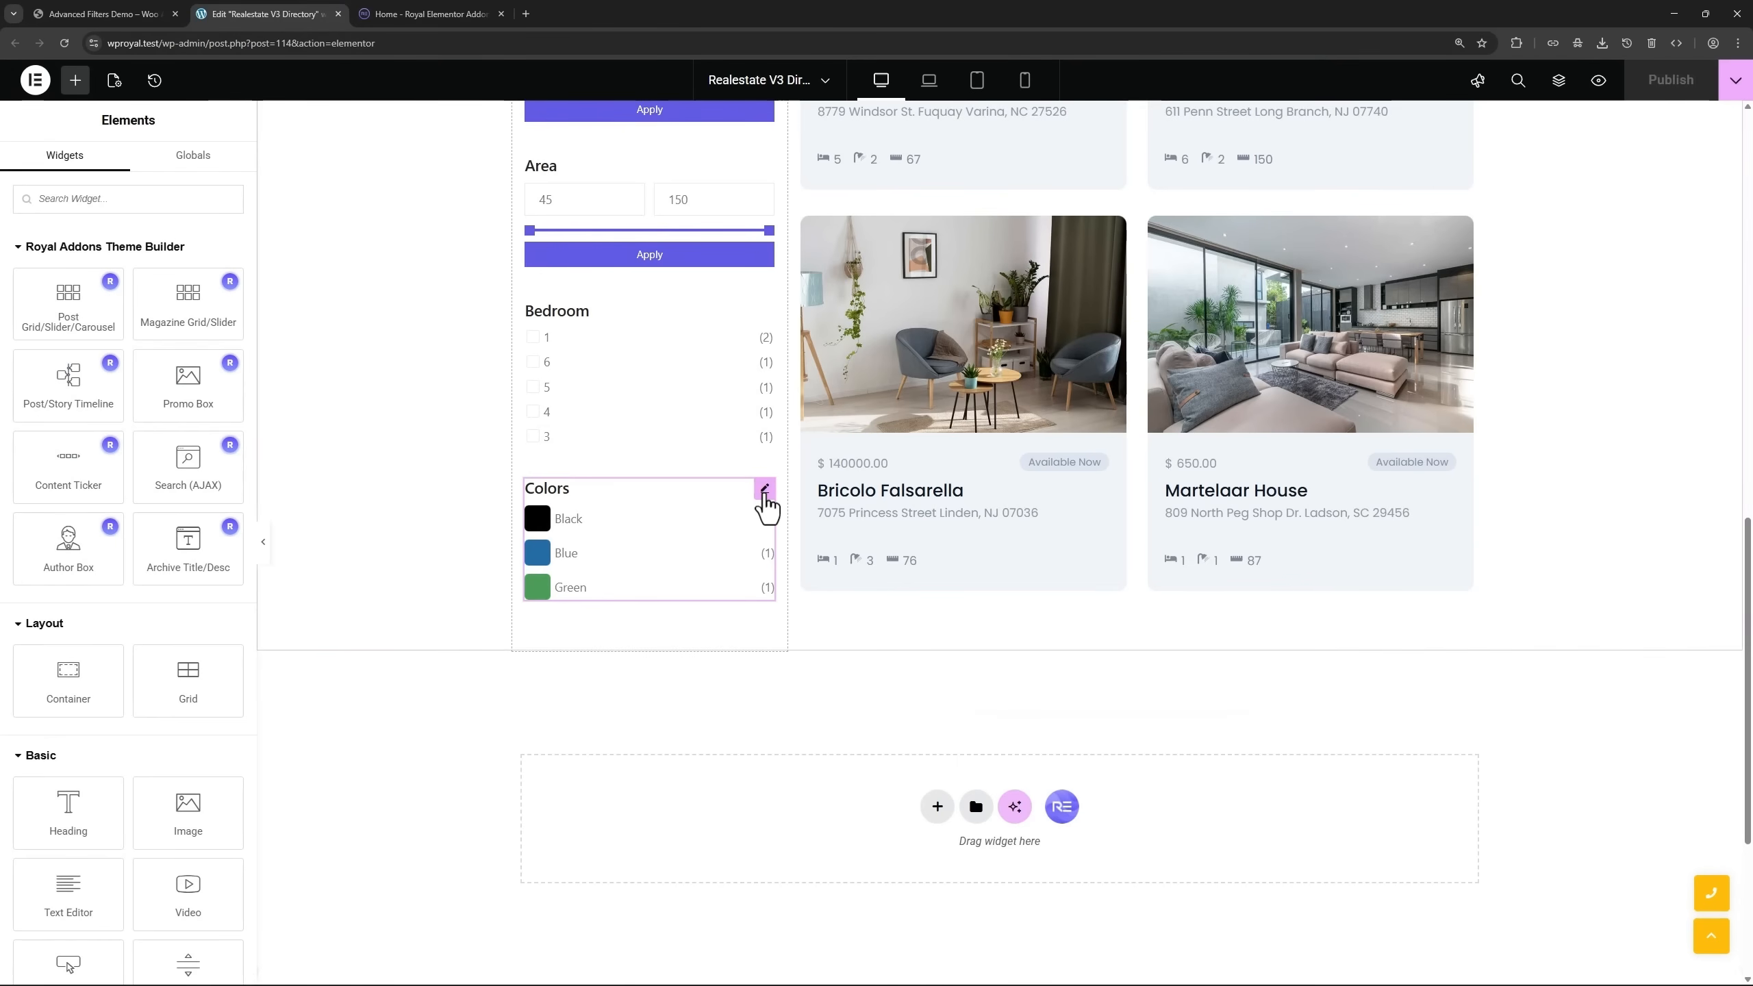
click(764, 489)
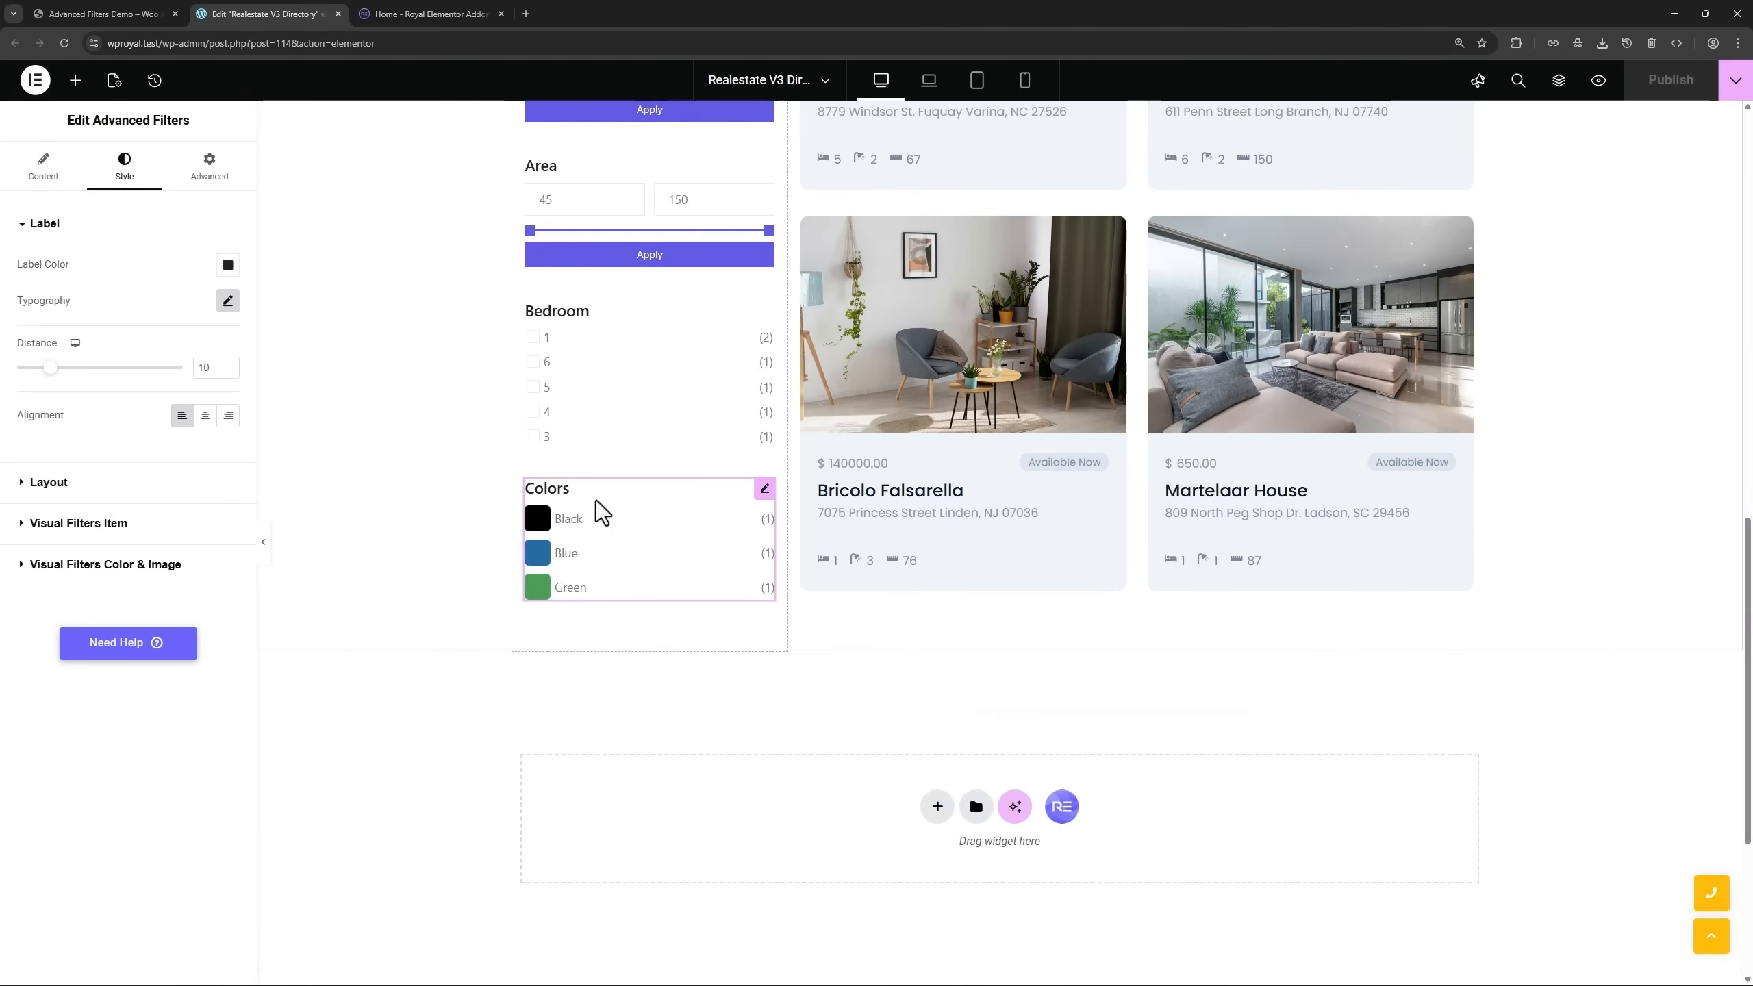
click(131, 494)
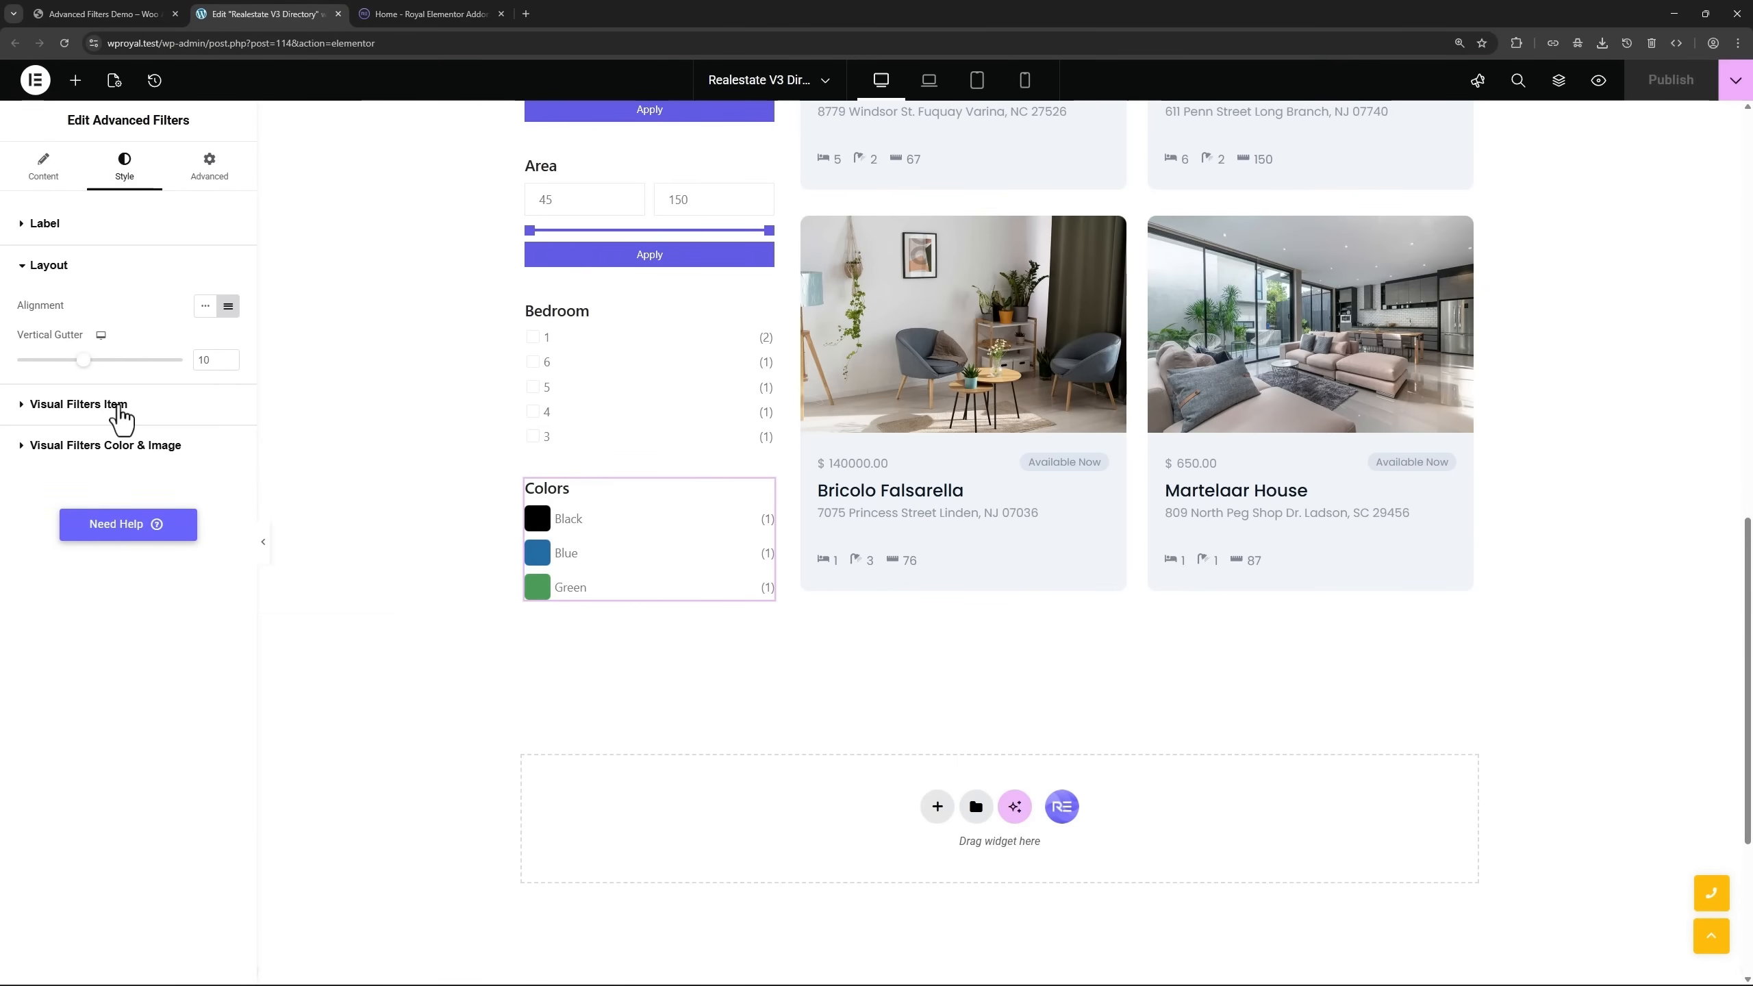
click(78, 404)
click(115, 625)
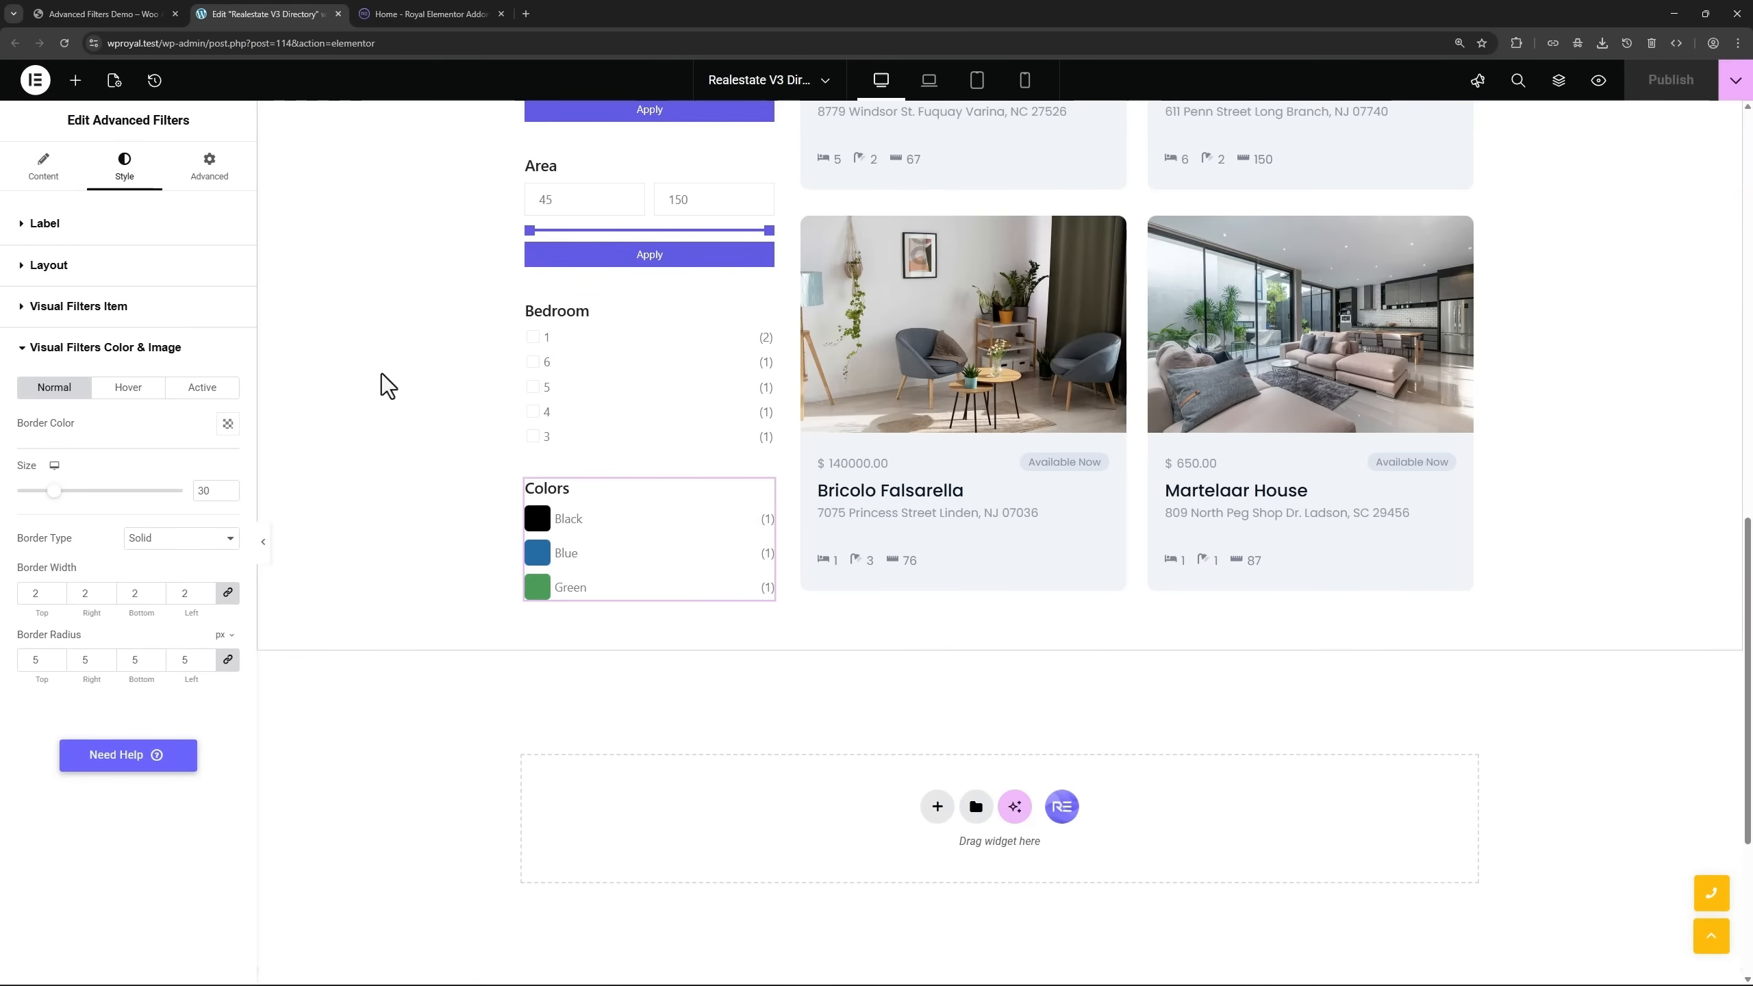
Go to the Royal Elementor Addons website and show its Get Help options.
click(436, 14)
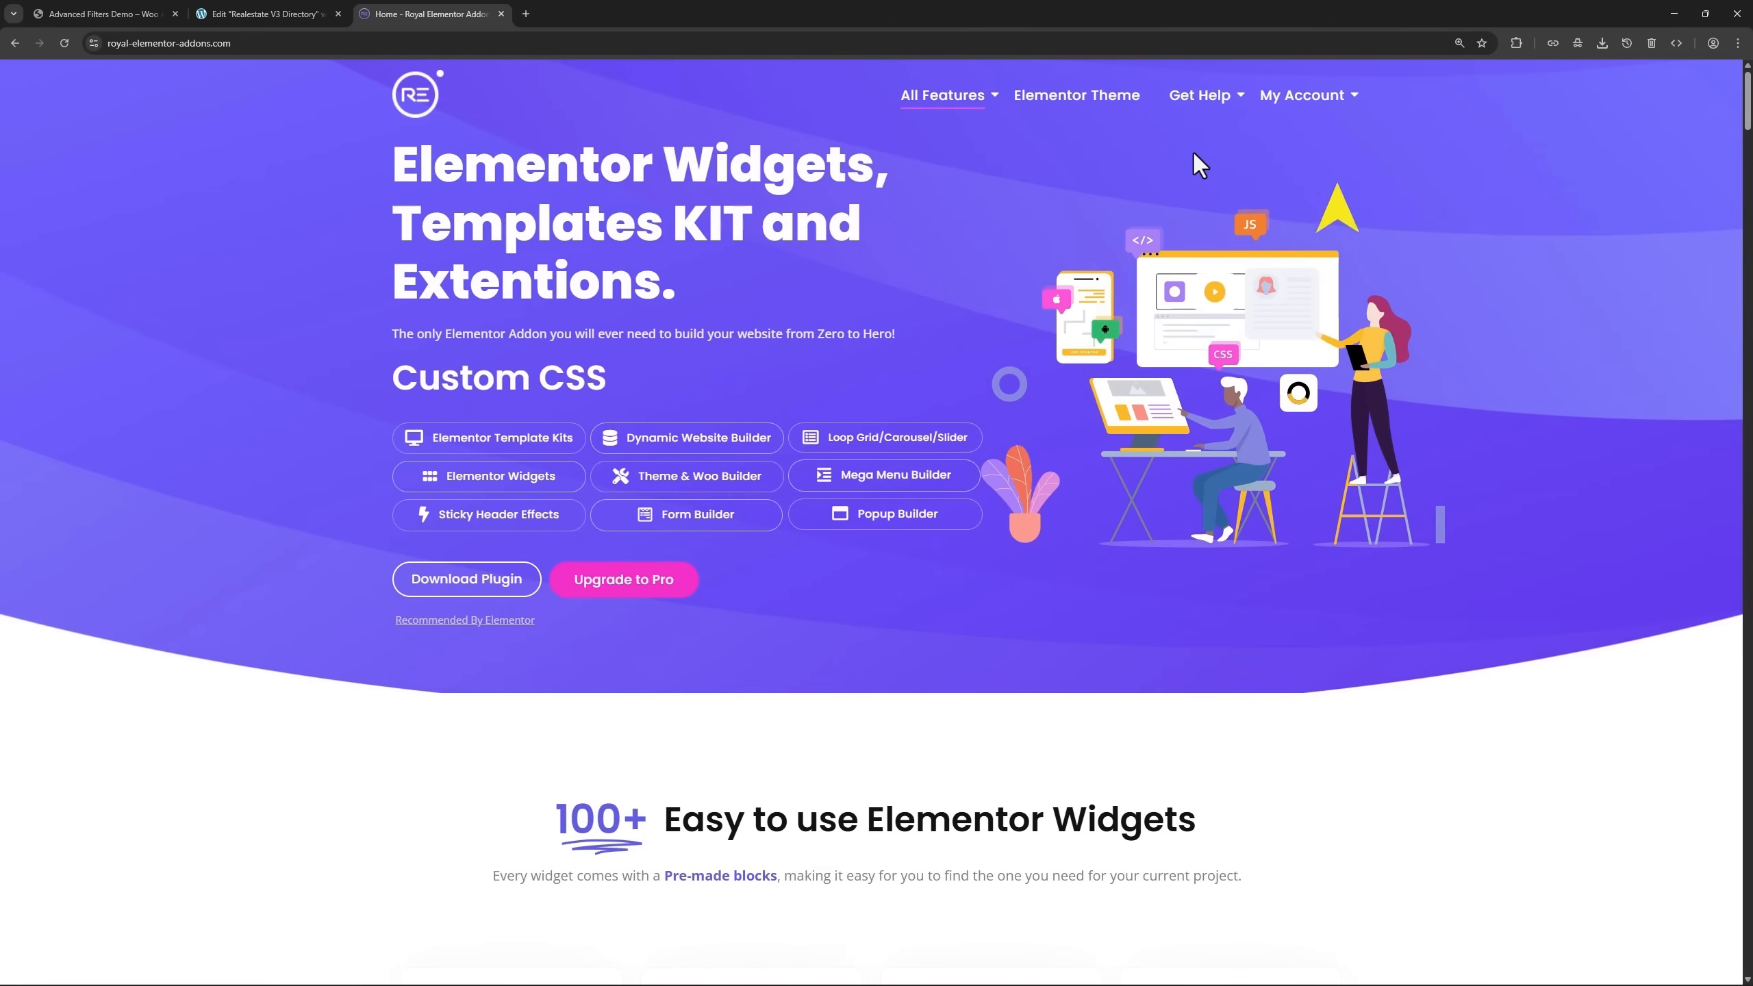
mouse_move(1205, 122)
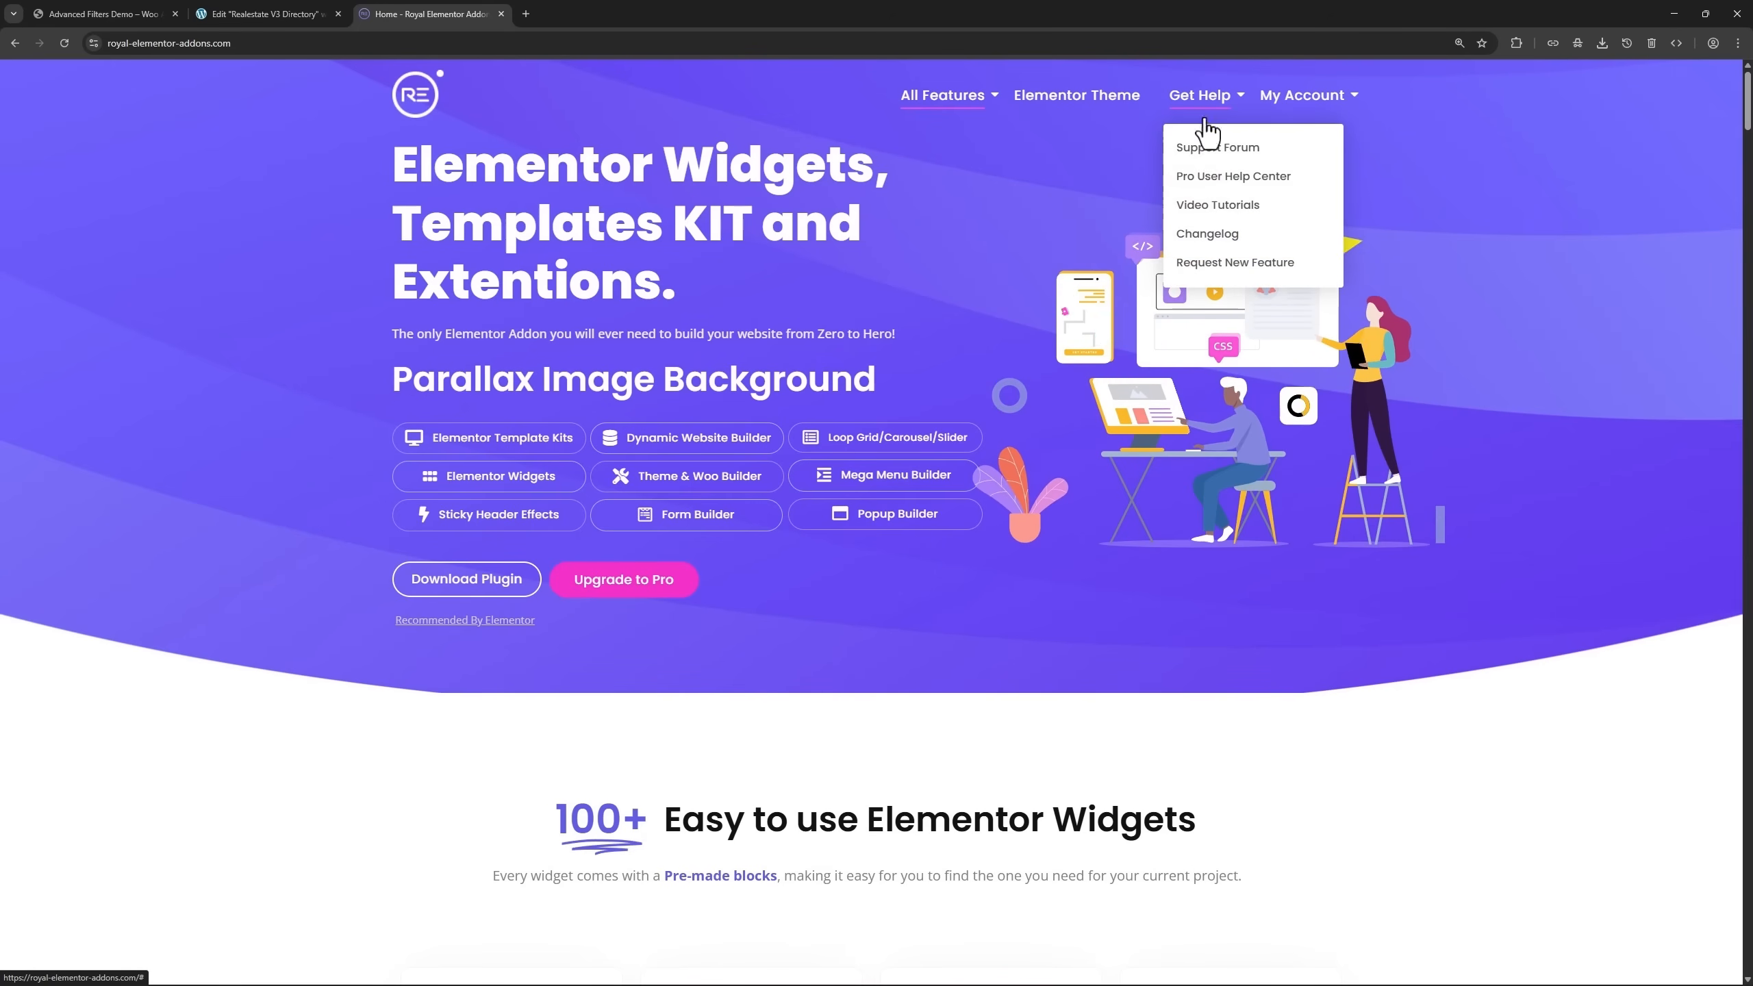